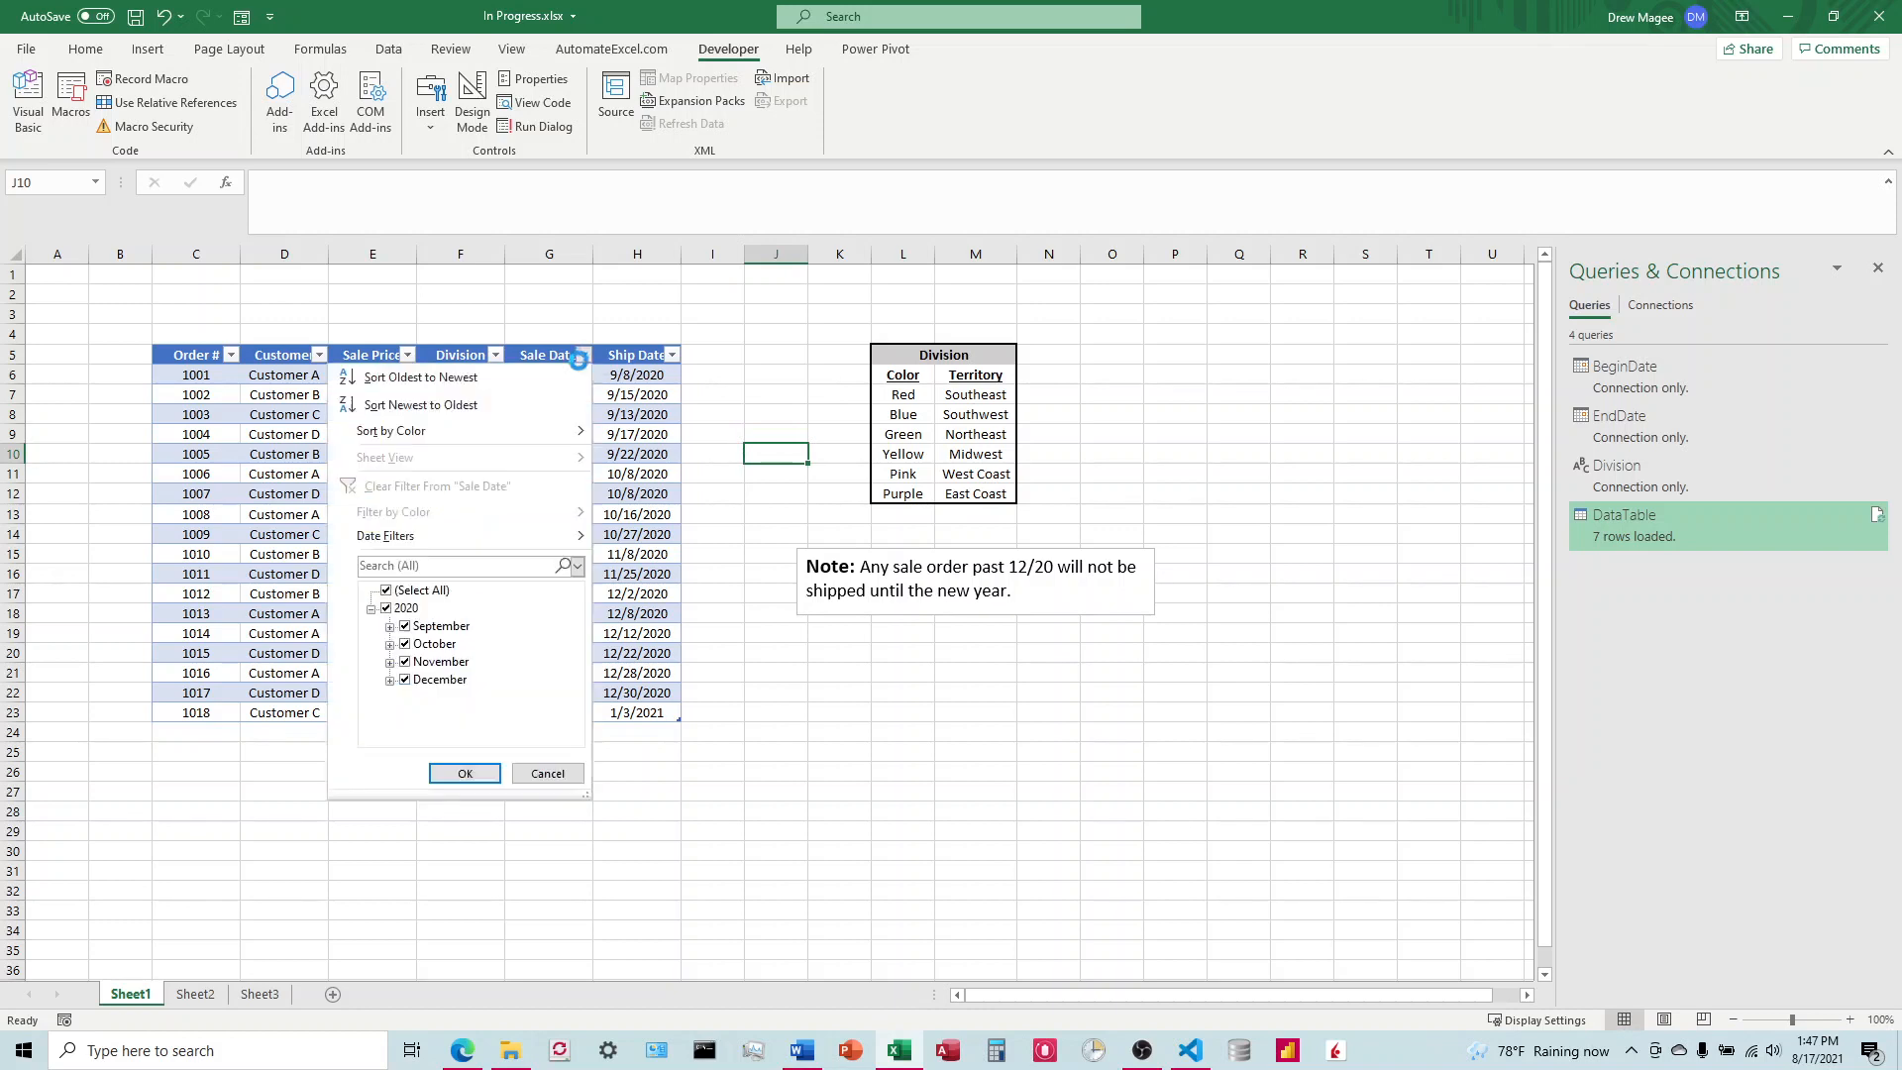
Step: Try filtering the order table's Sale Date column to October only, and undo the filter
left_click(391, 592)
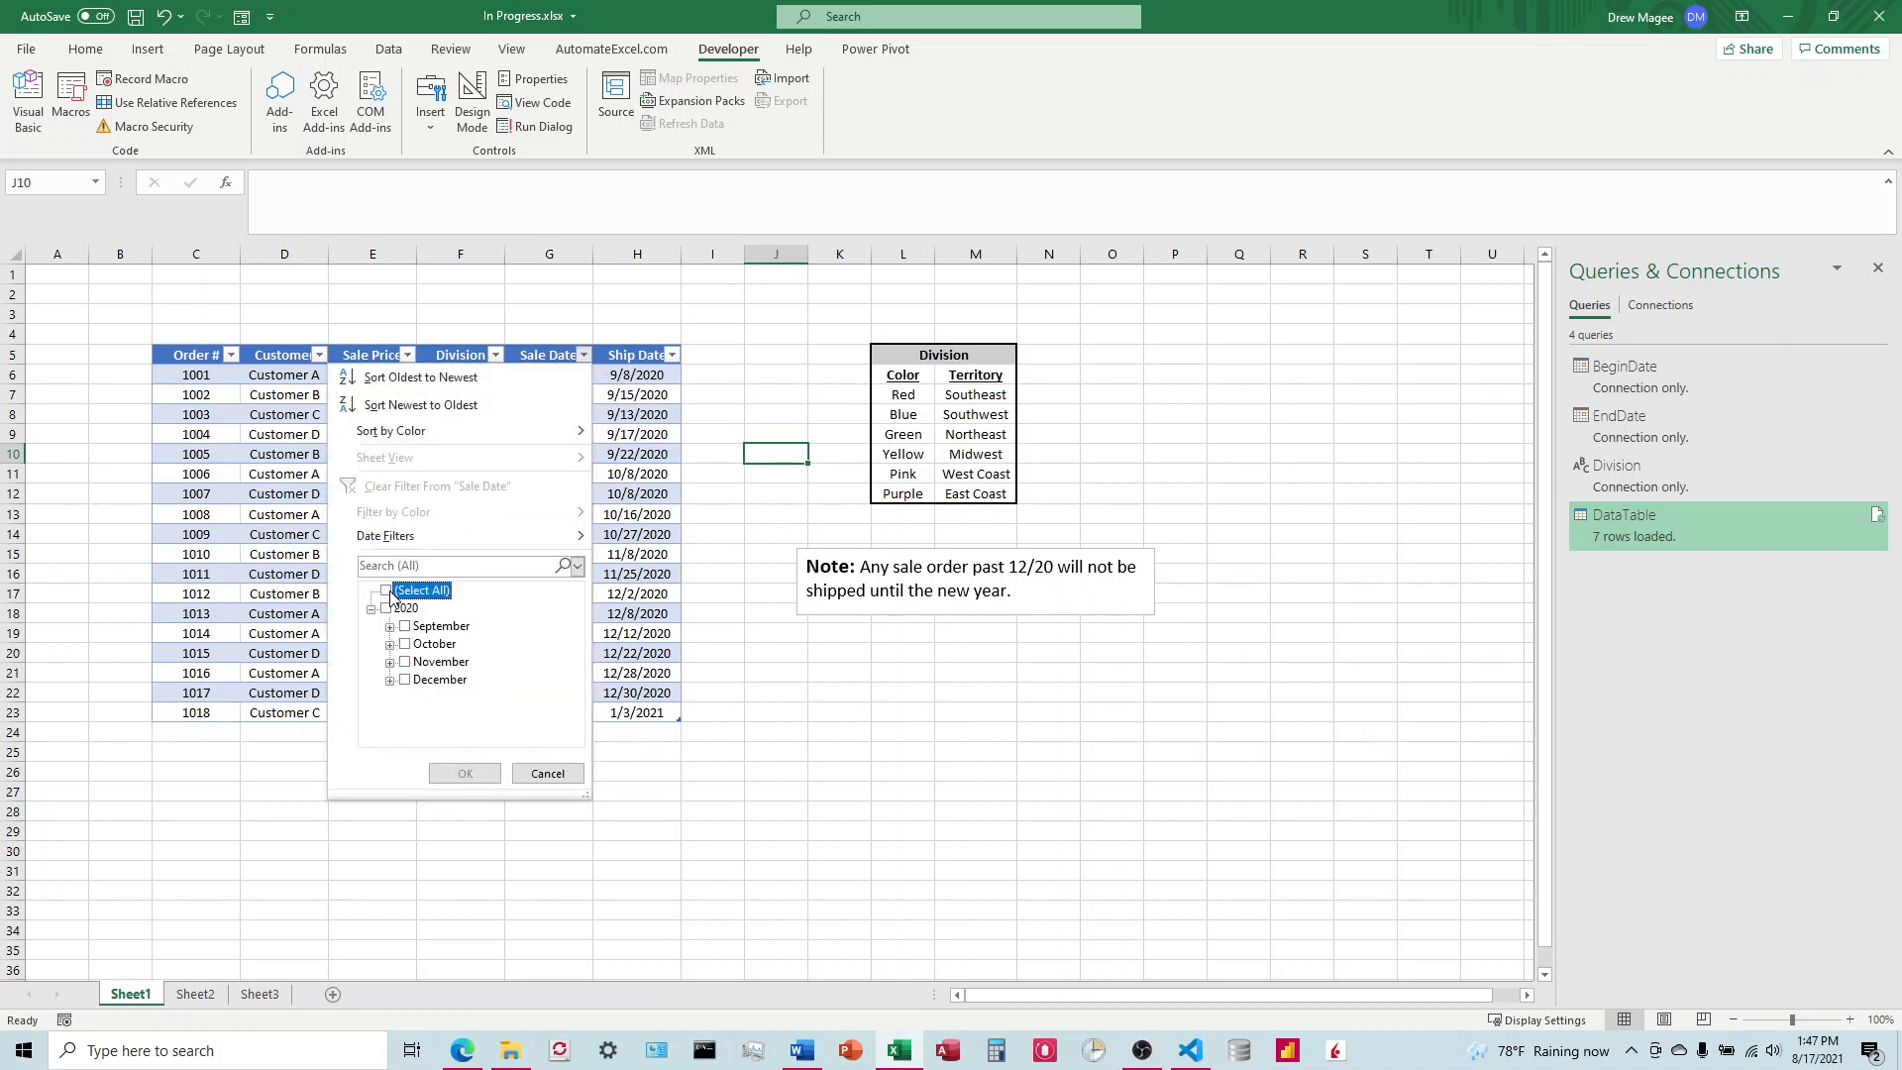
left_click(414, 645)
left_click(464, 774)
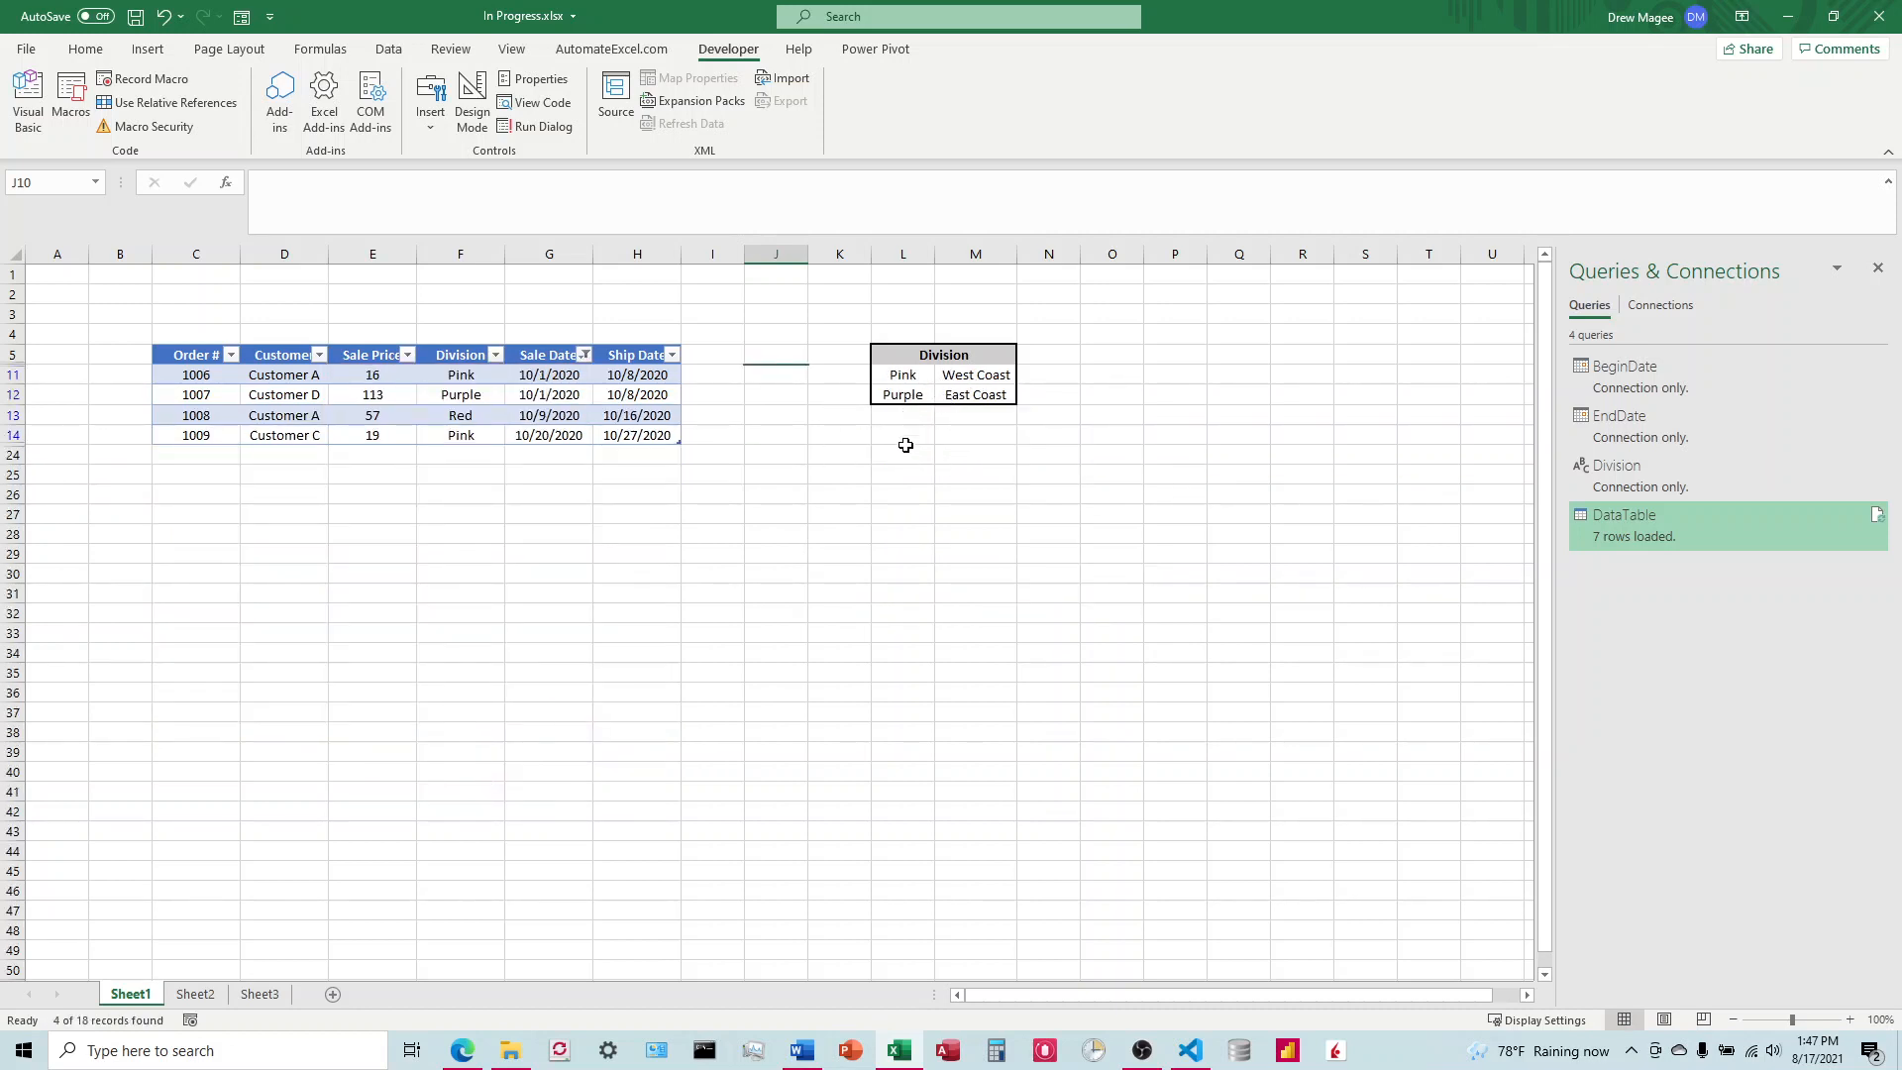
left_click(163, 17)
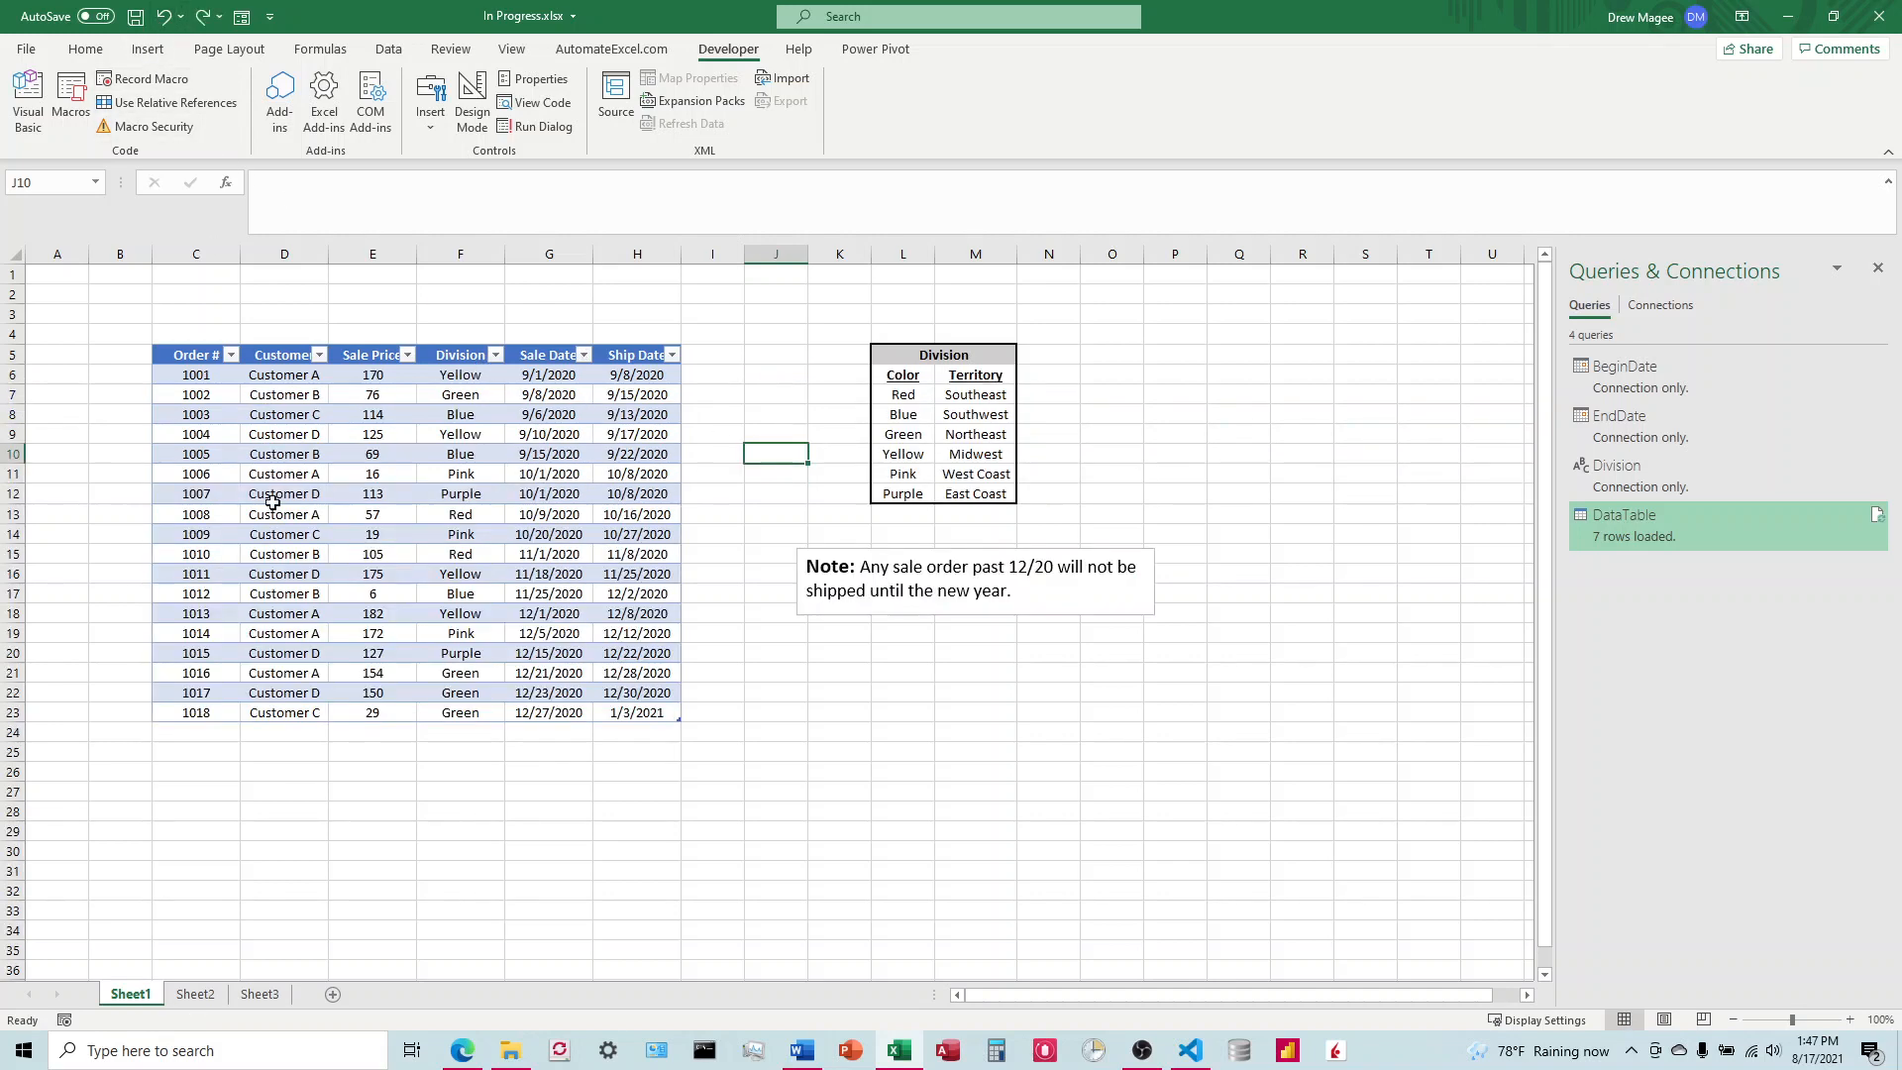
Step: Clear the Begin and End date cells above the filtered order table on Sheet2
left_click(196, 994)
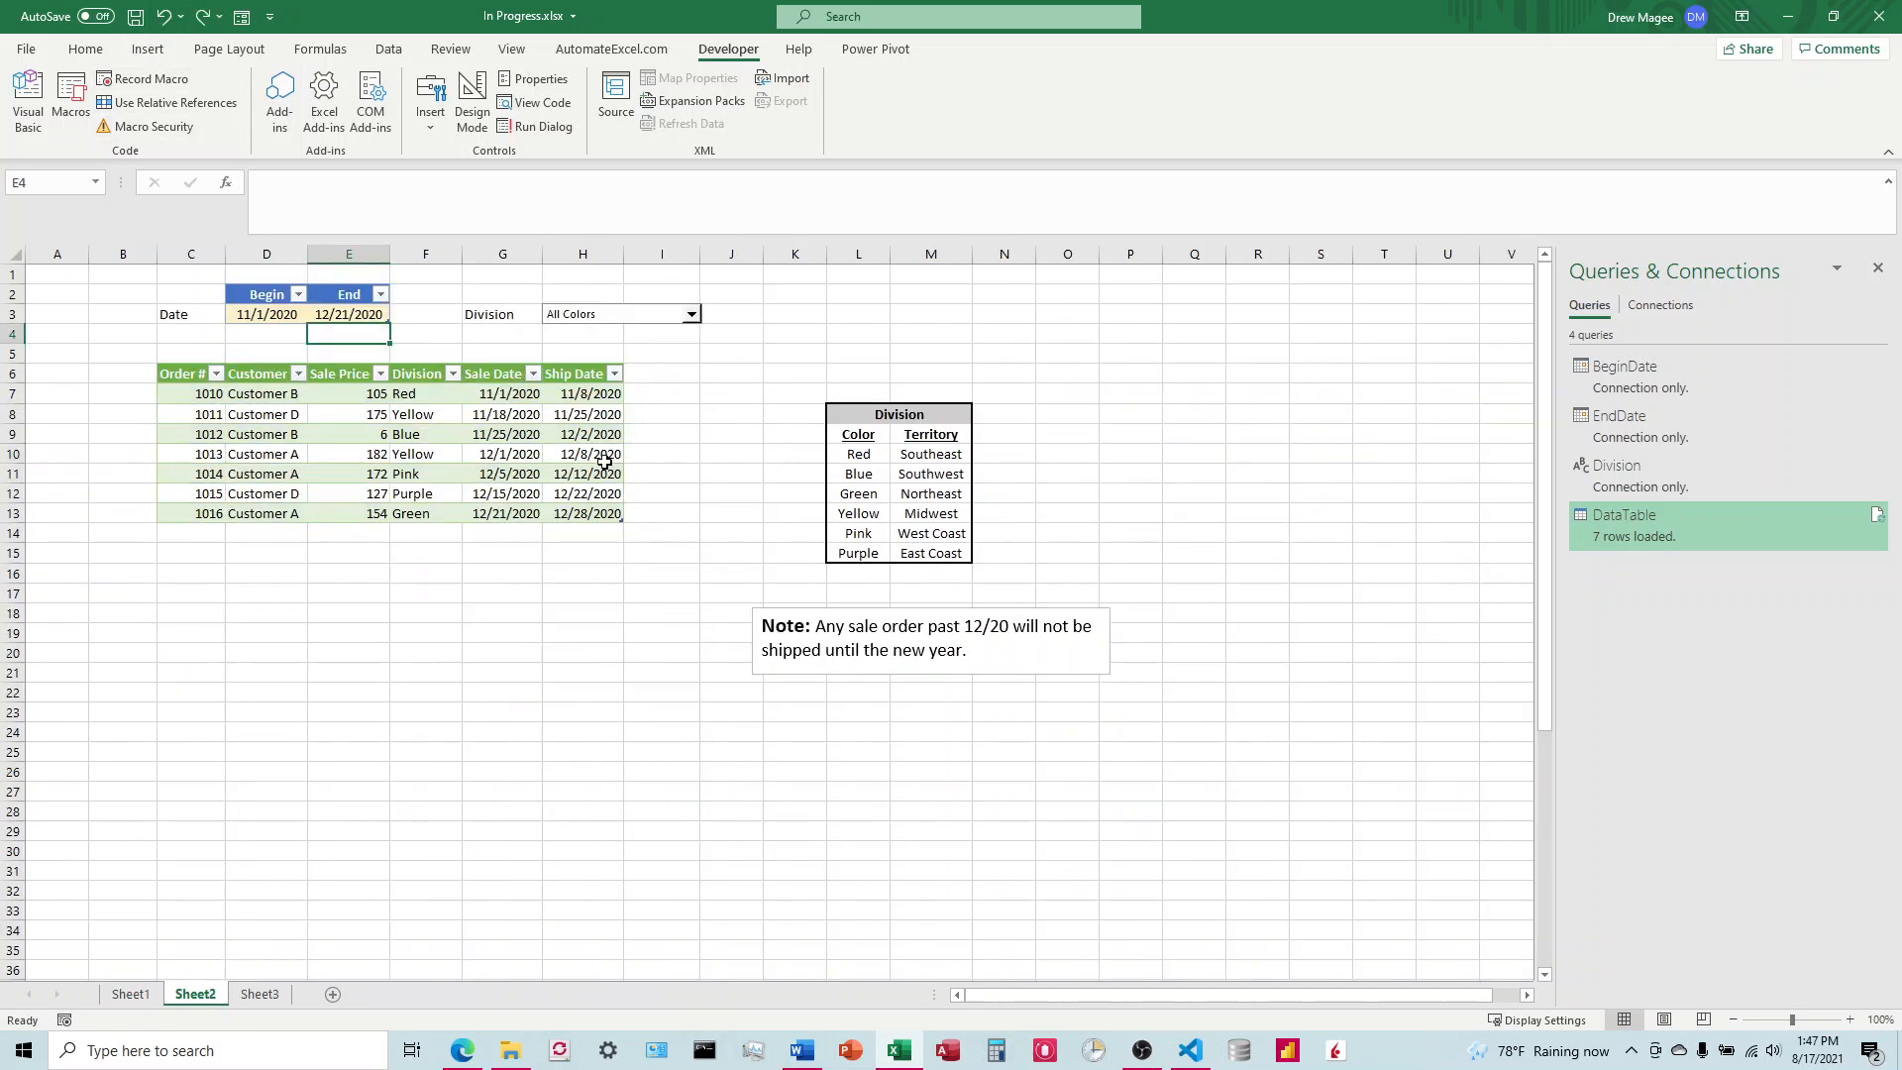
left_click(281, 315)
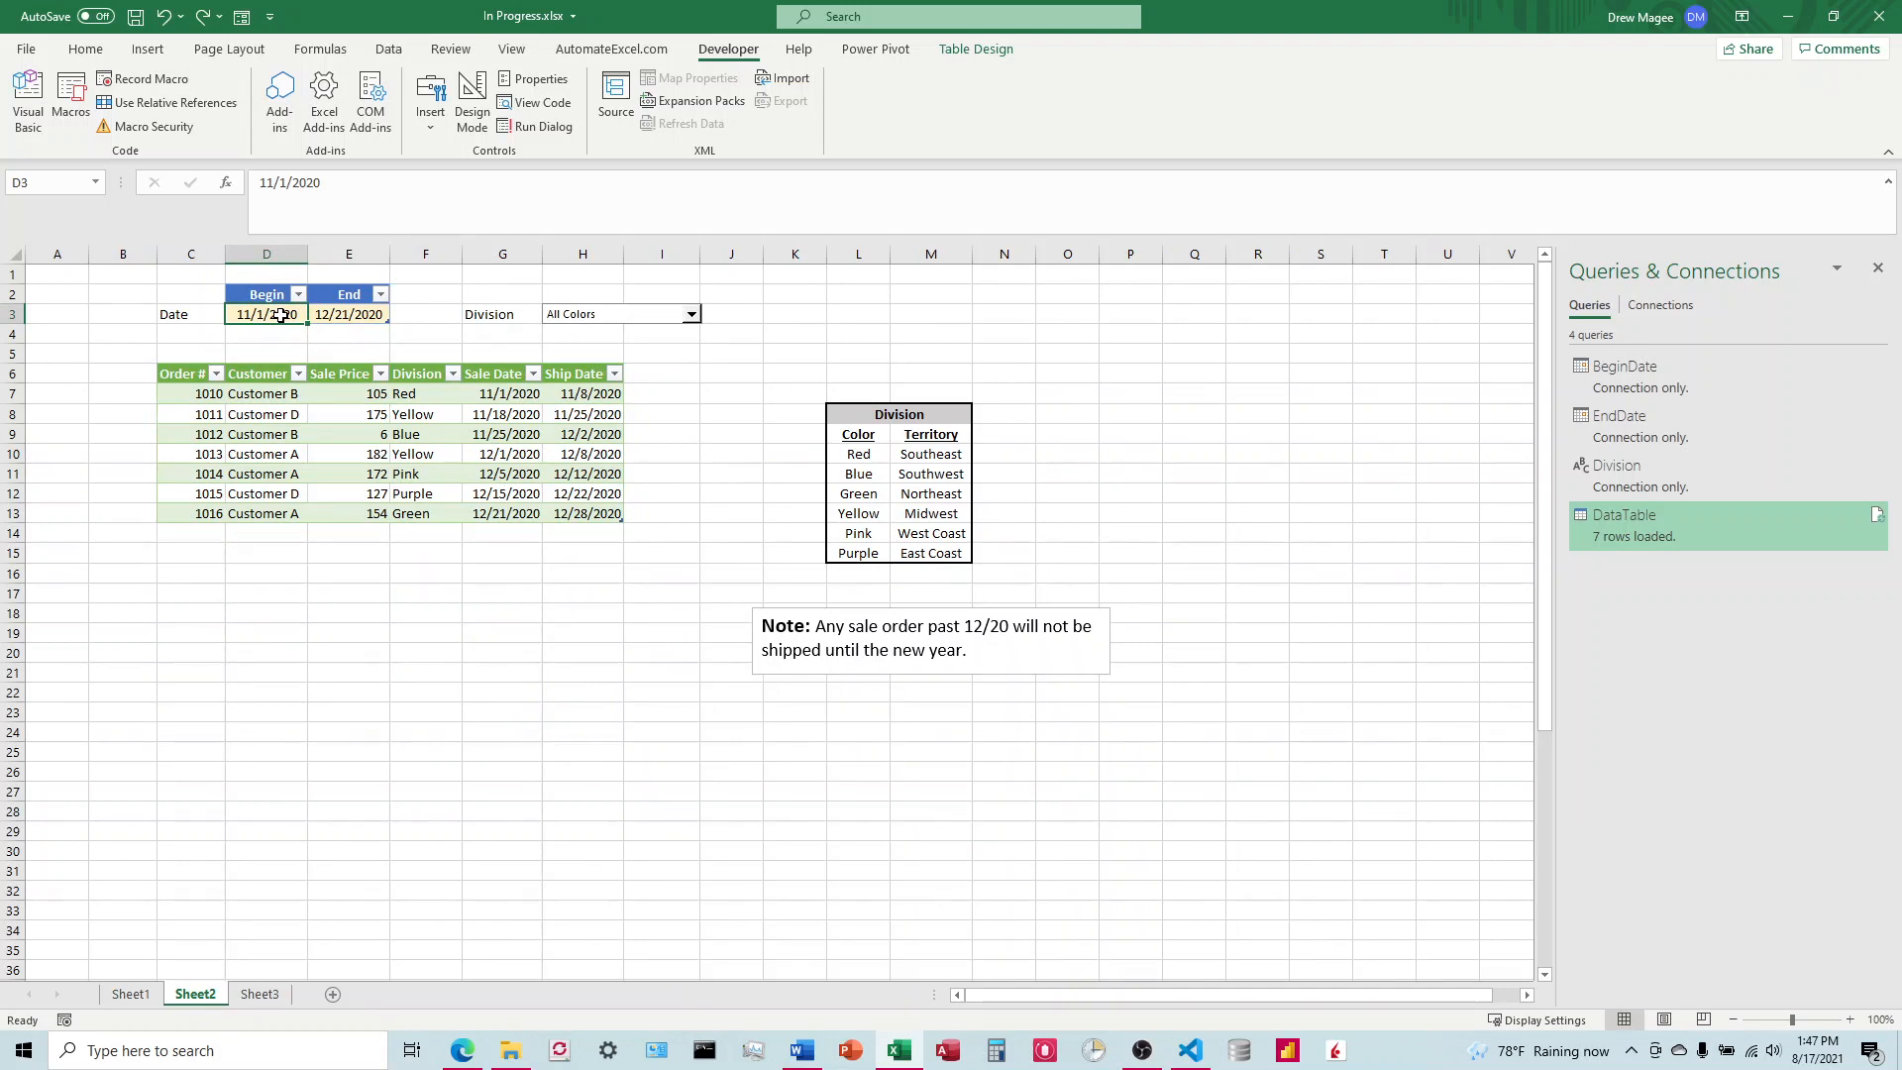
key("Delete")
key("Right")
key("Delete")
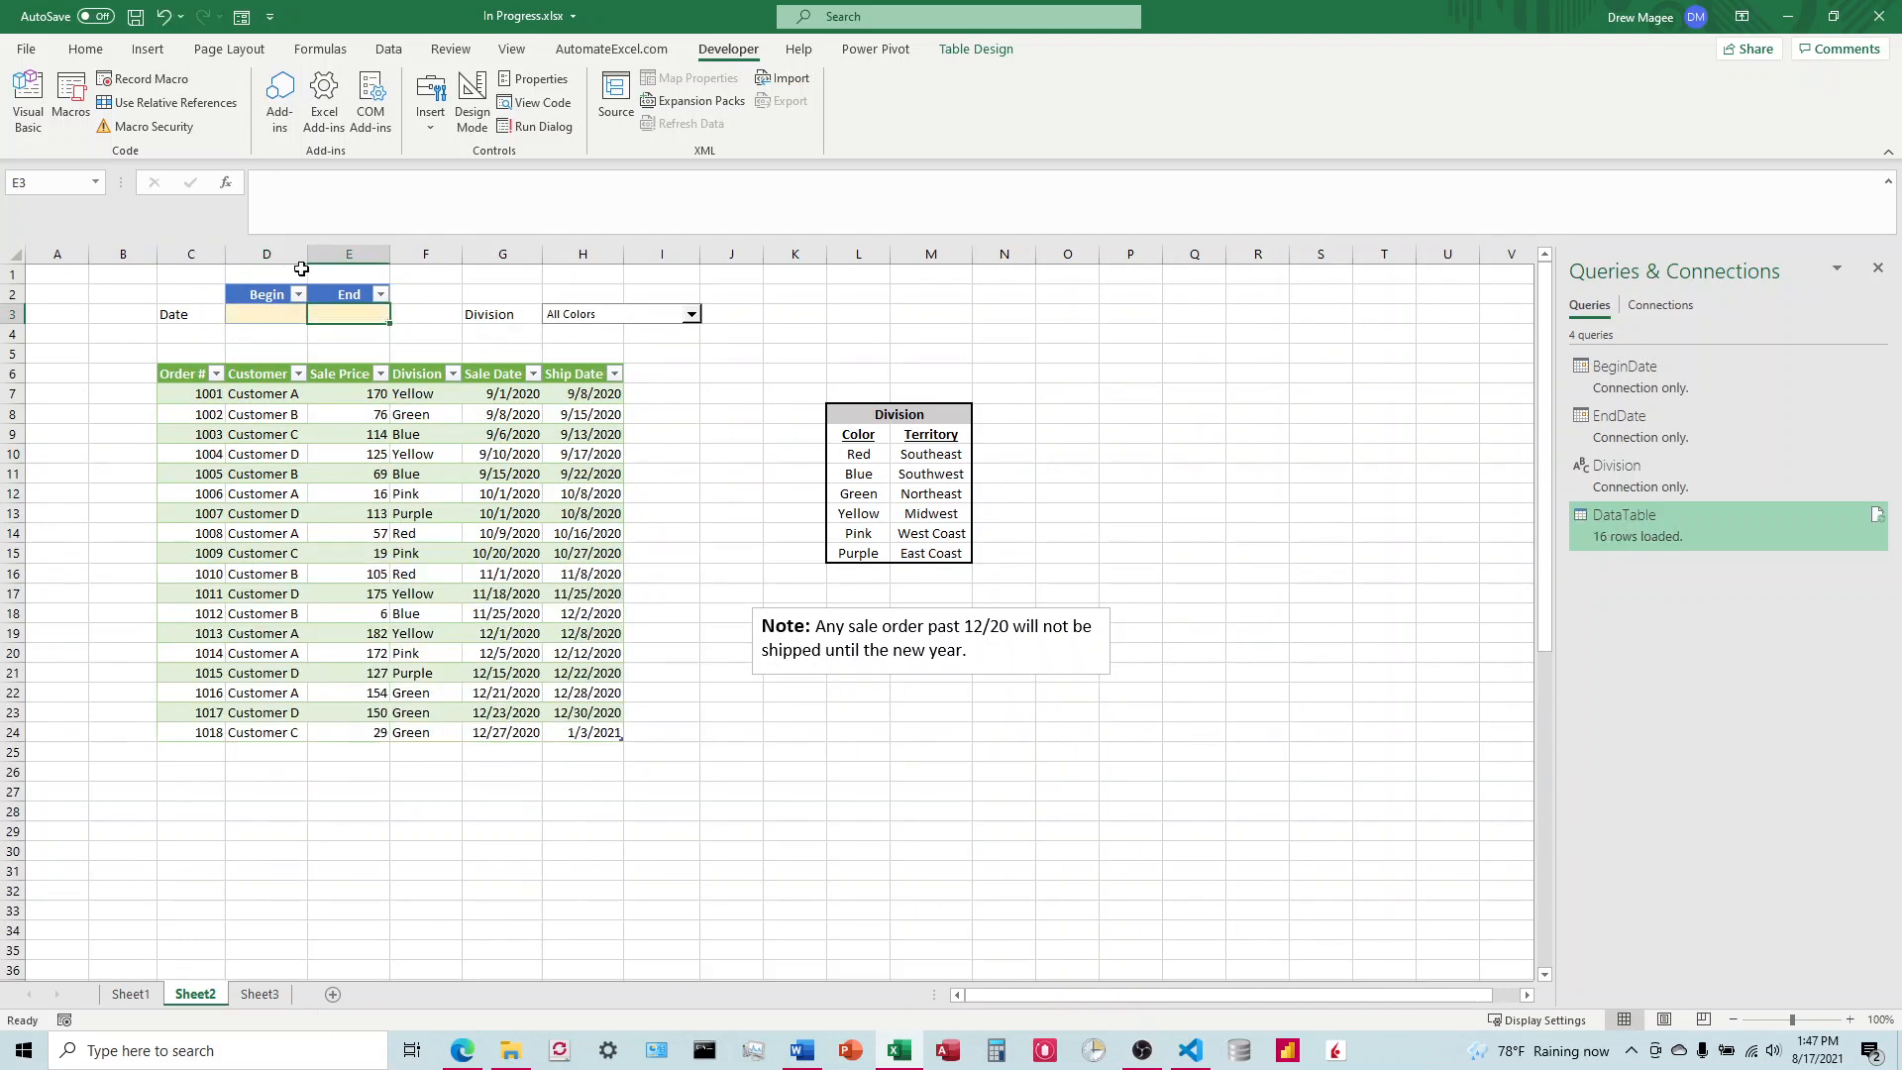
Step: Filter the Sheet2 order table by the Green division and switch the division selection to another color
left_click(691, 315)
left_click(584, 368)
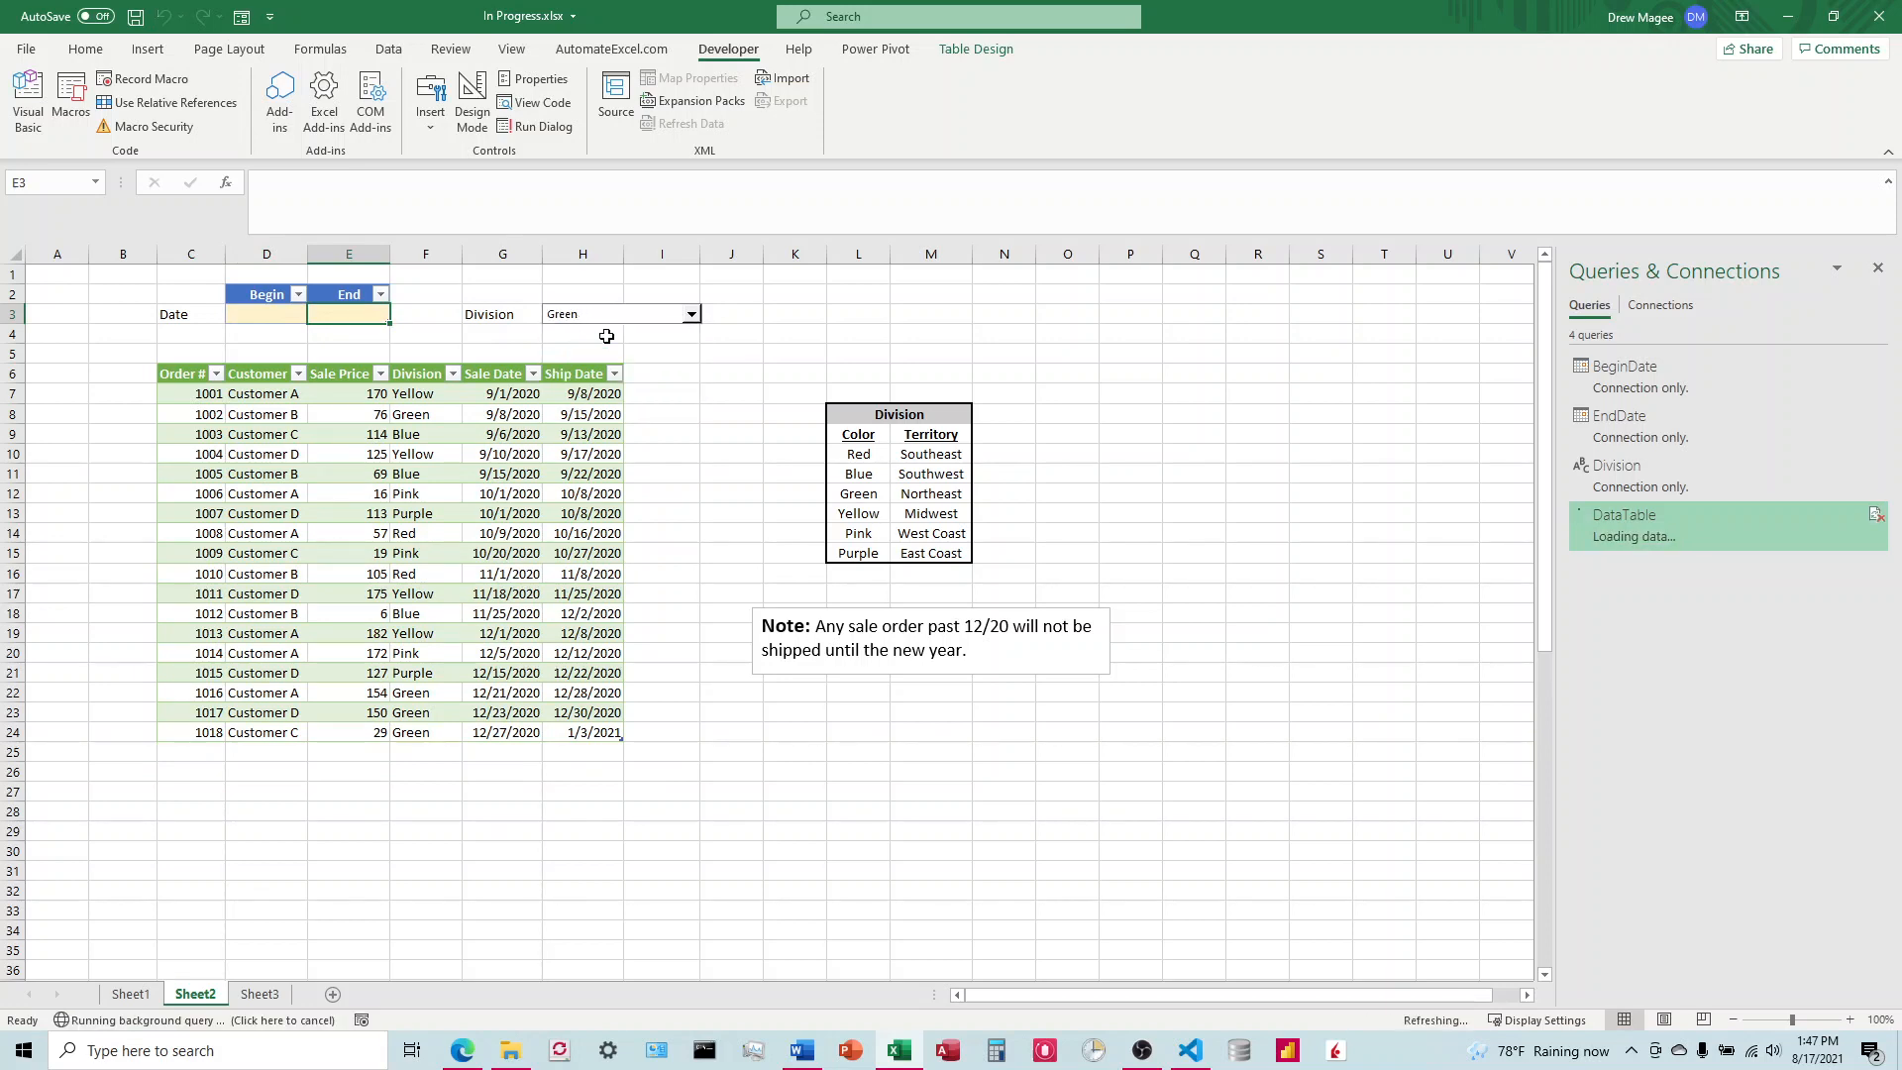
left_click(692, 315)
left_click(575, 395)
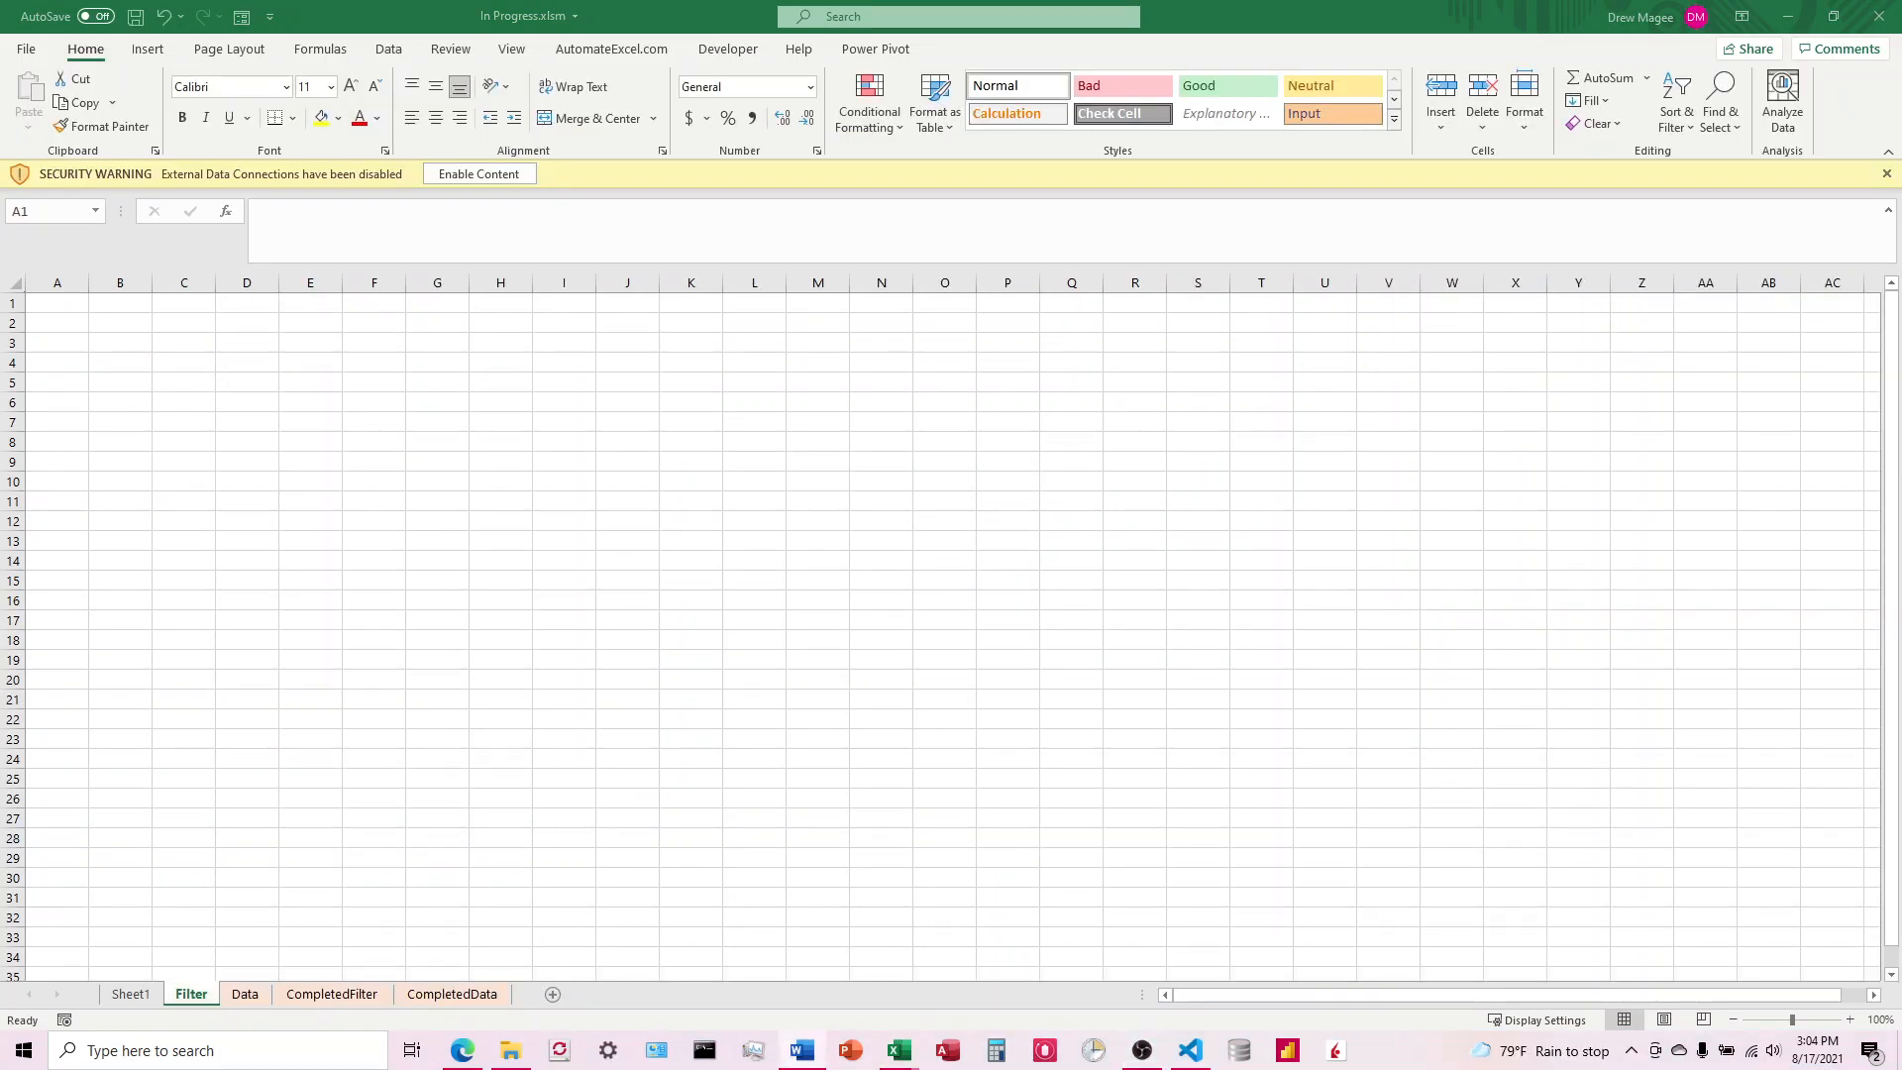
Step: Switch to the In Progress.docx instructions in Word and read the issue, the solution and Steps 1 to 3 on filters and combo boxes
left_click(803, 1051)
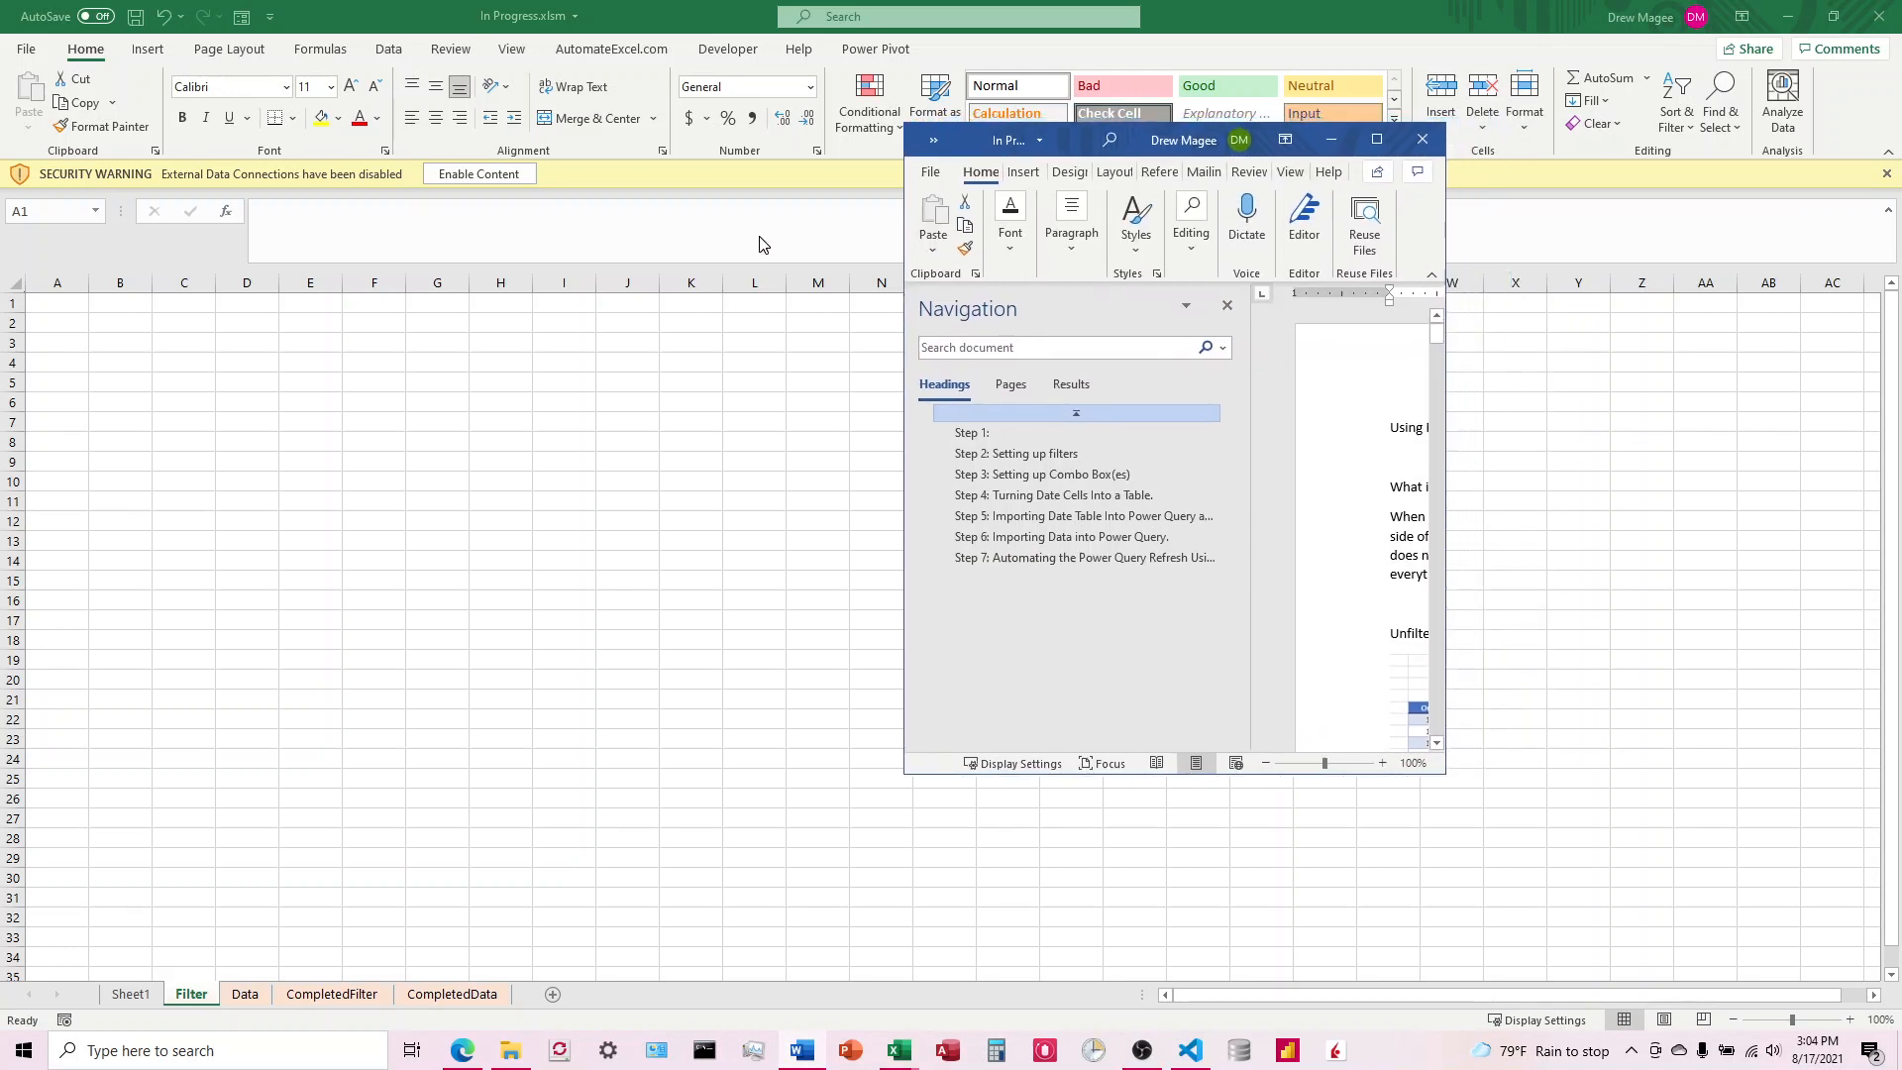
left_click(960, 244)
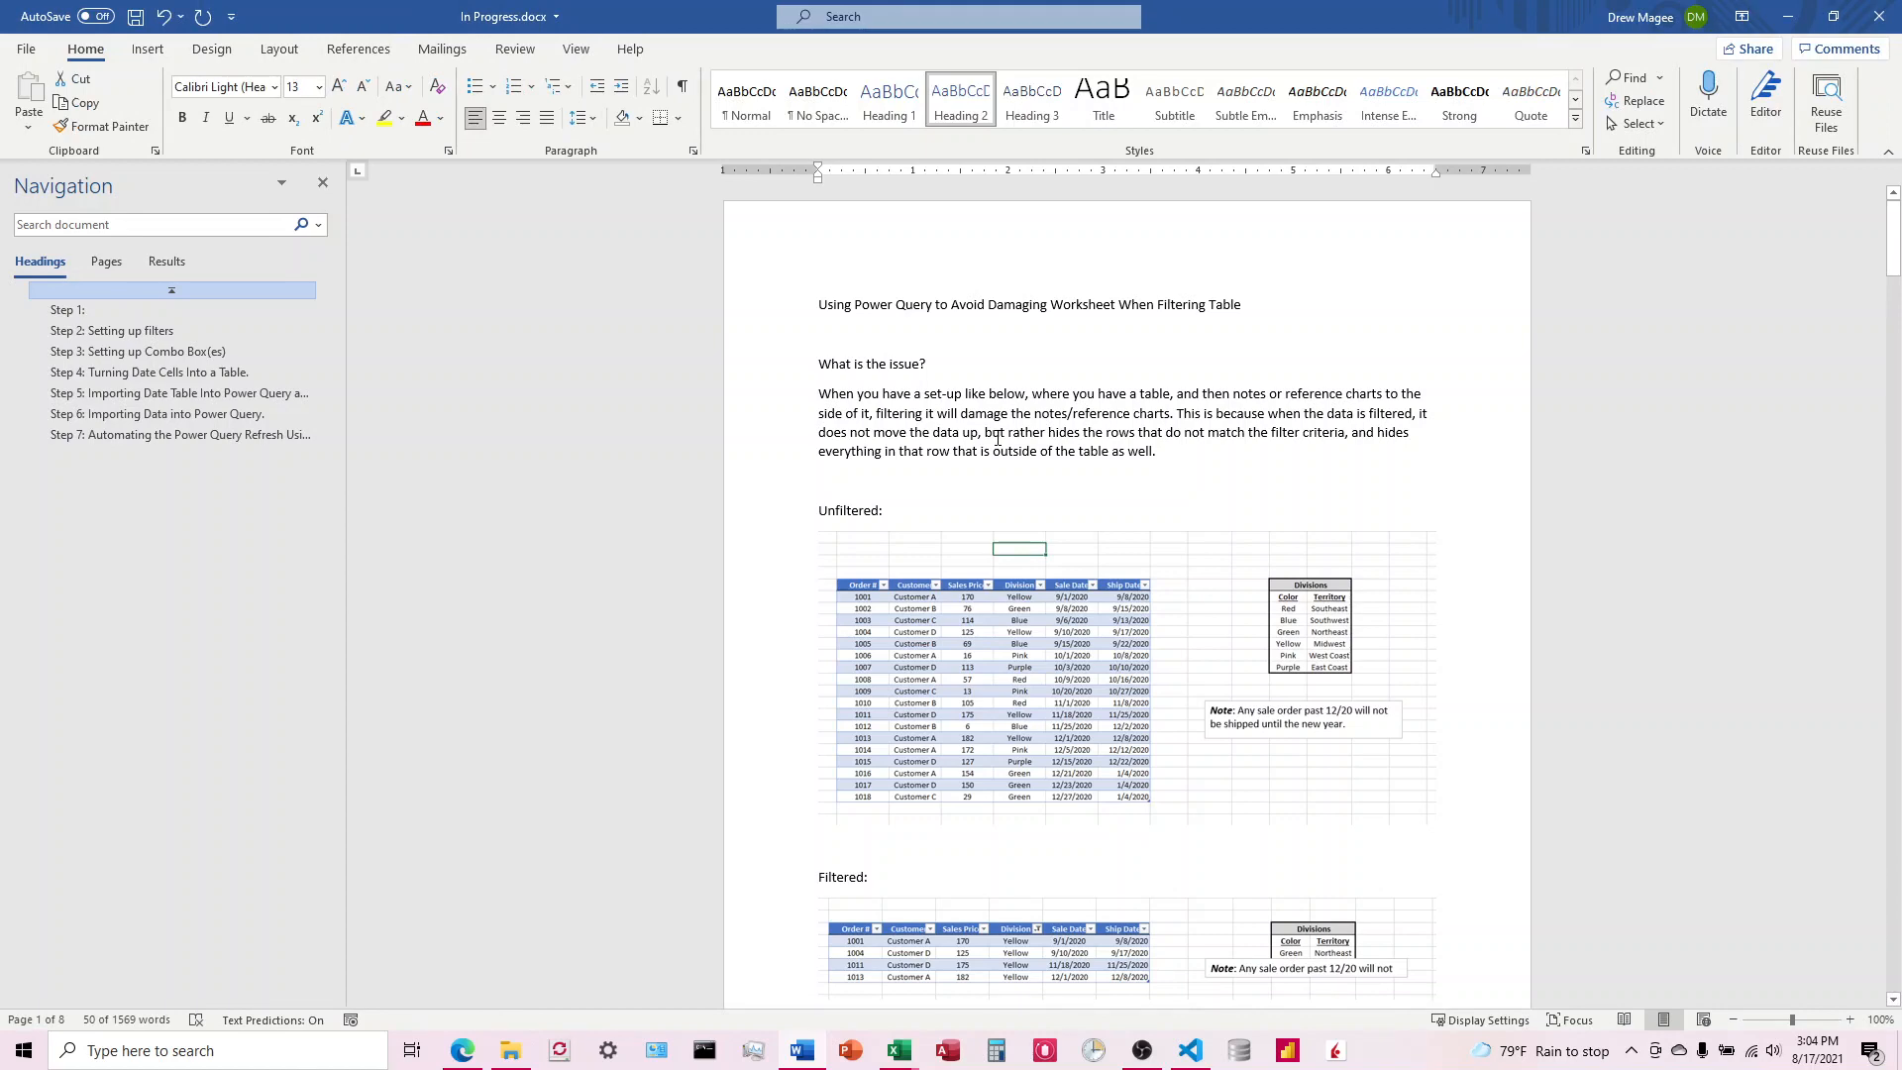
scroll(983, 420, "down", 3)
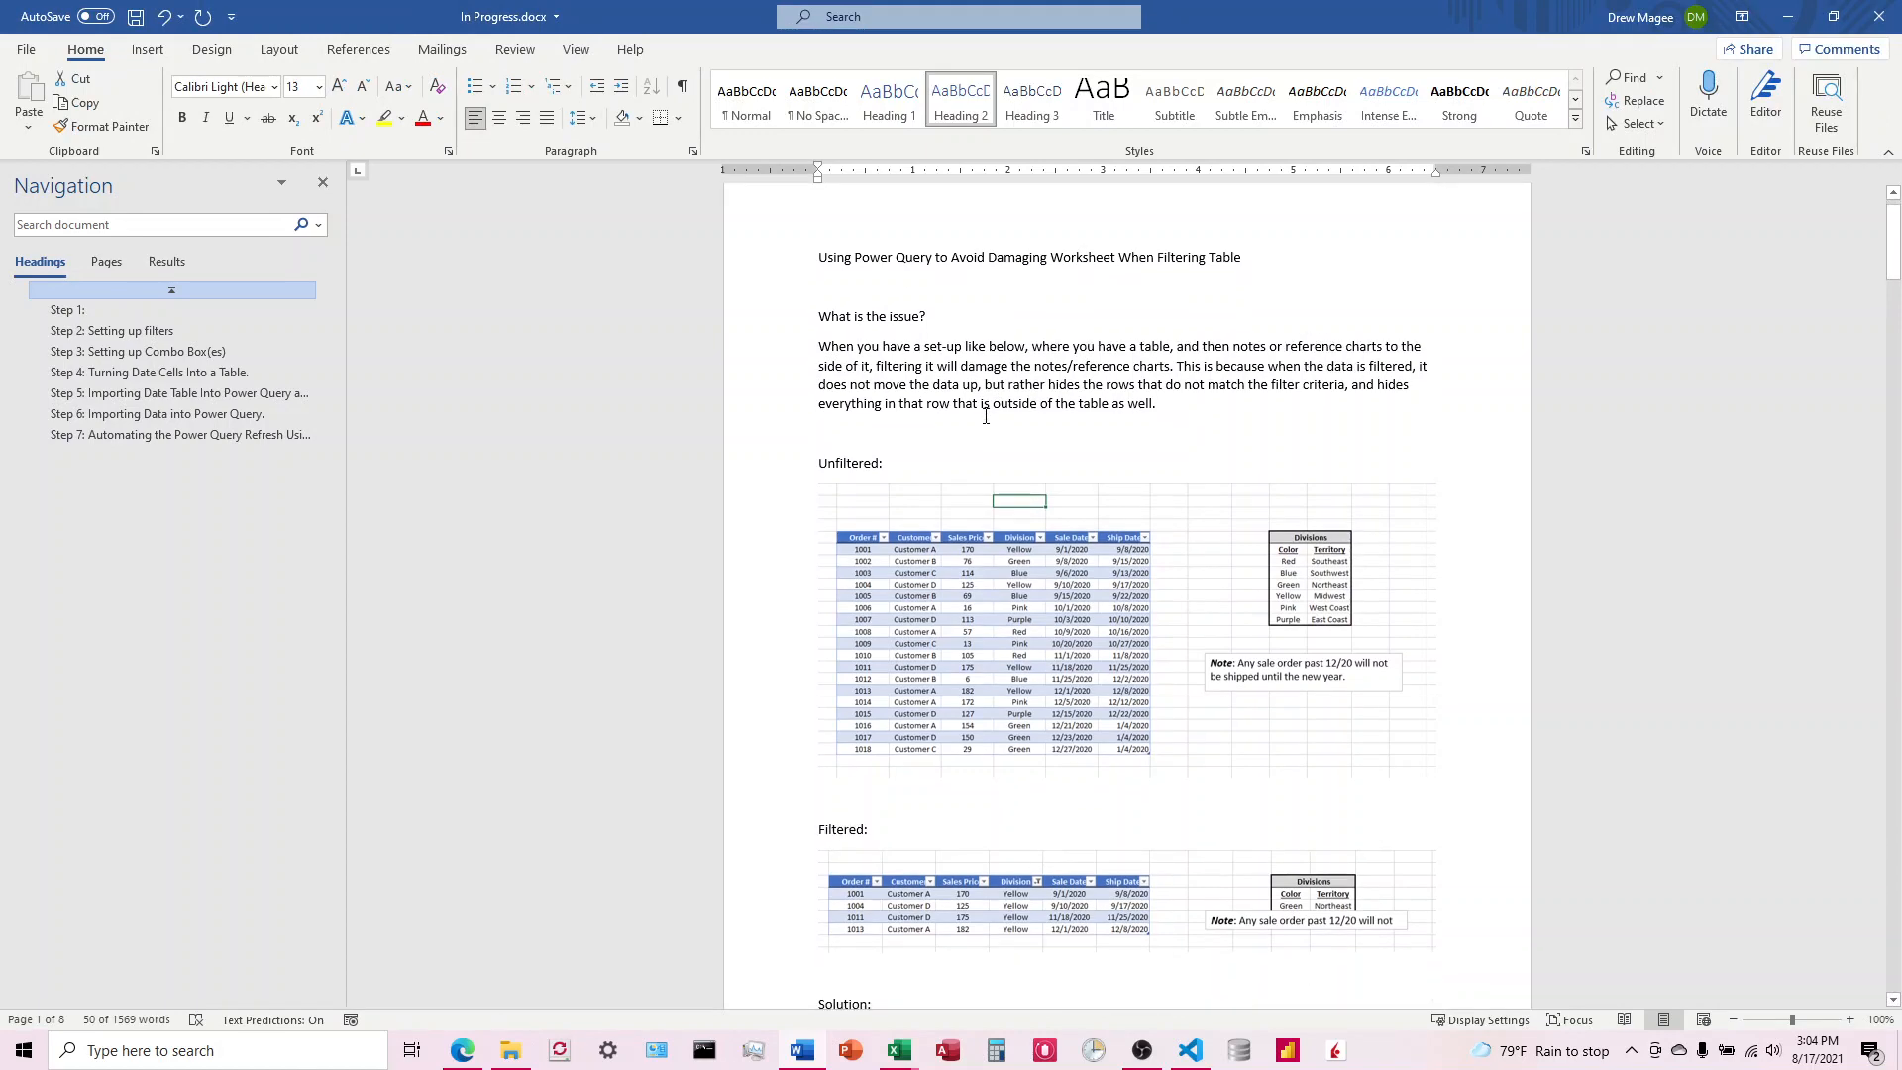
scroll(983, 420, "down", 15)
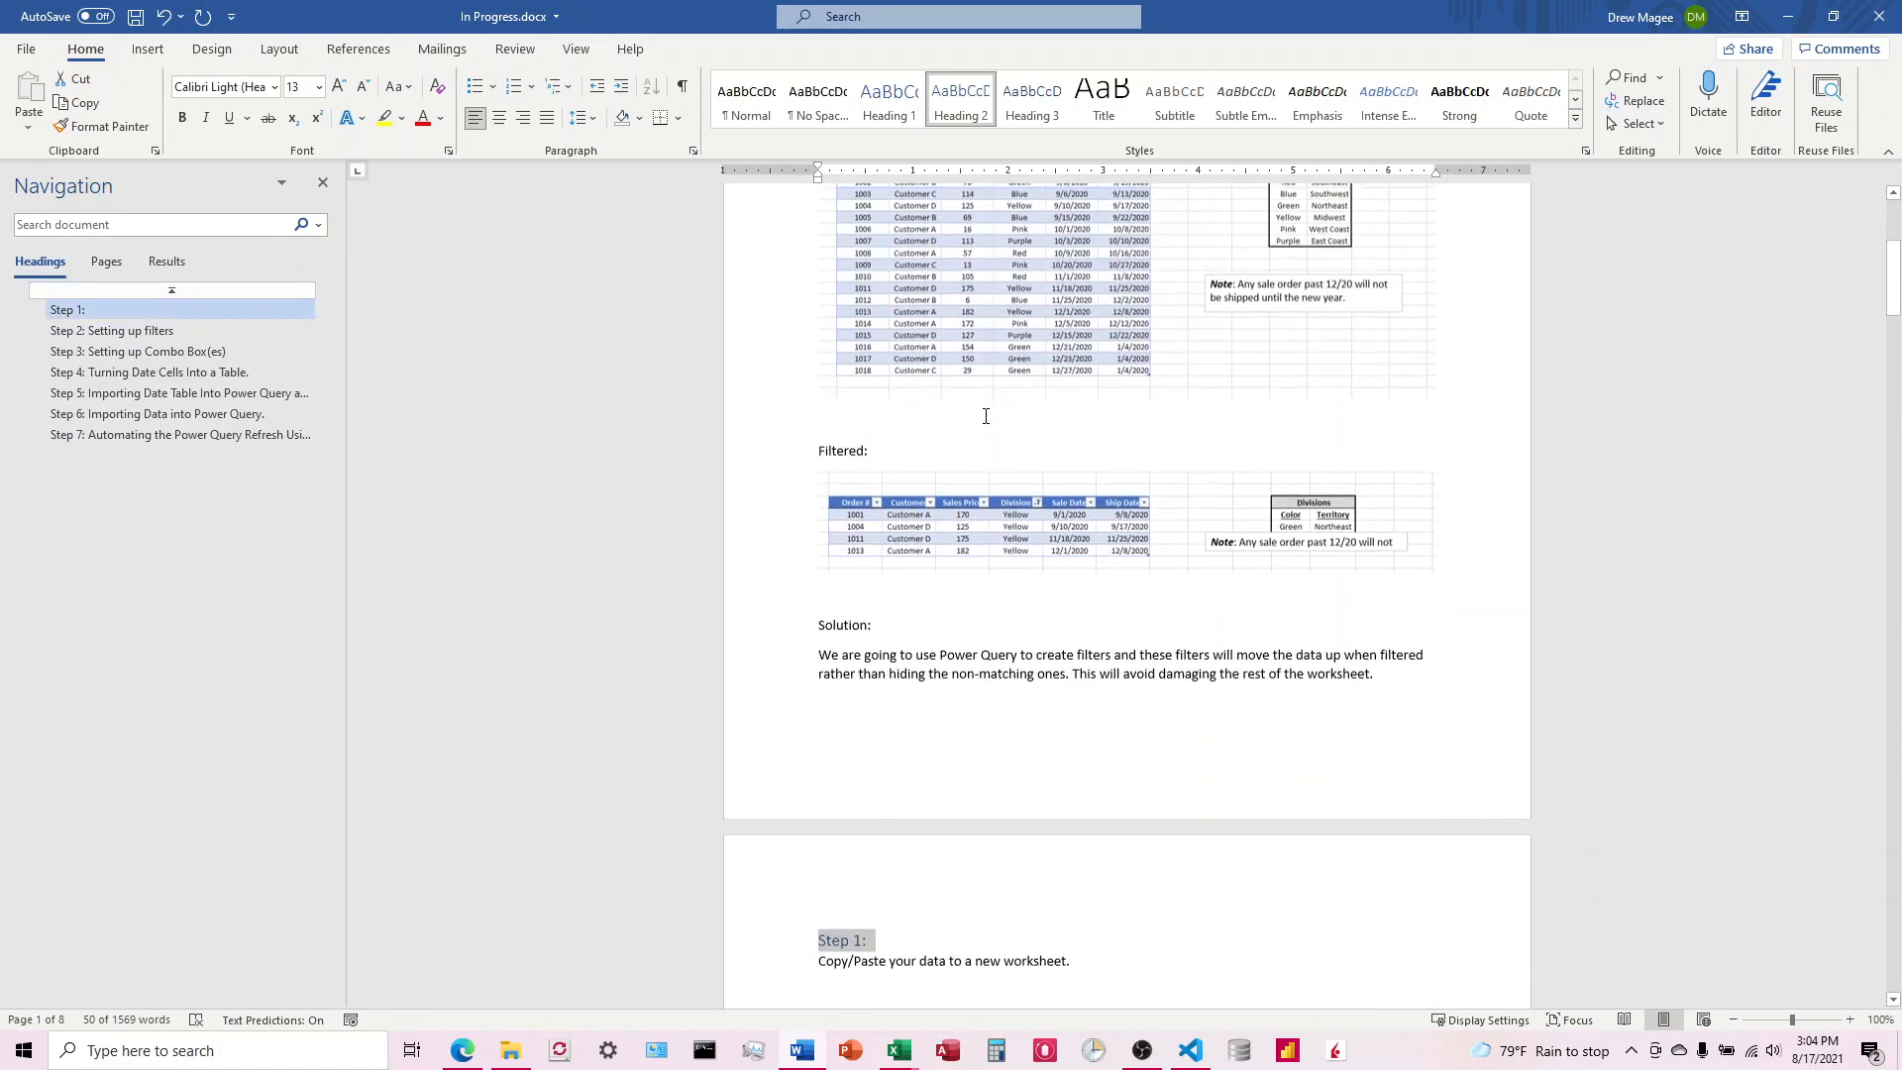
scroll(988, 424, "down", 2)
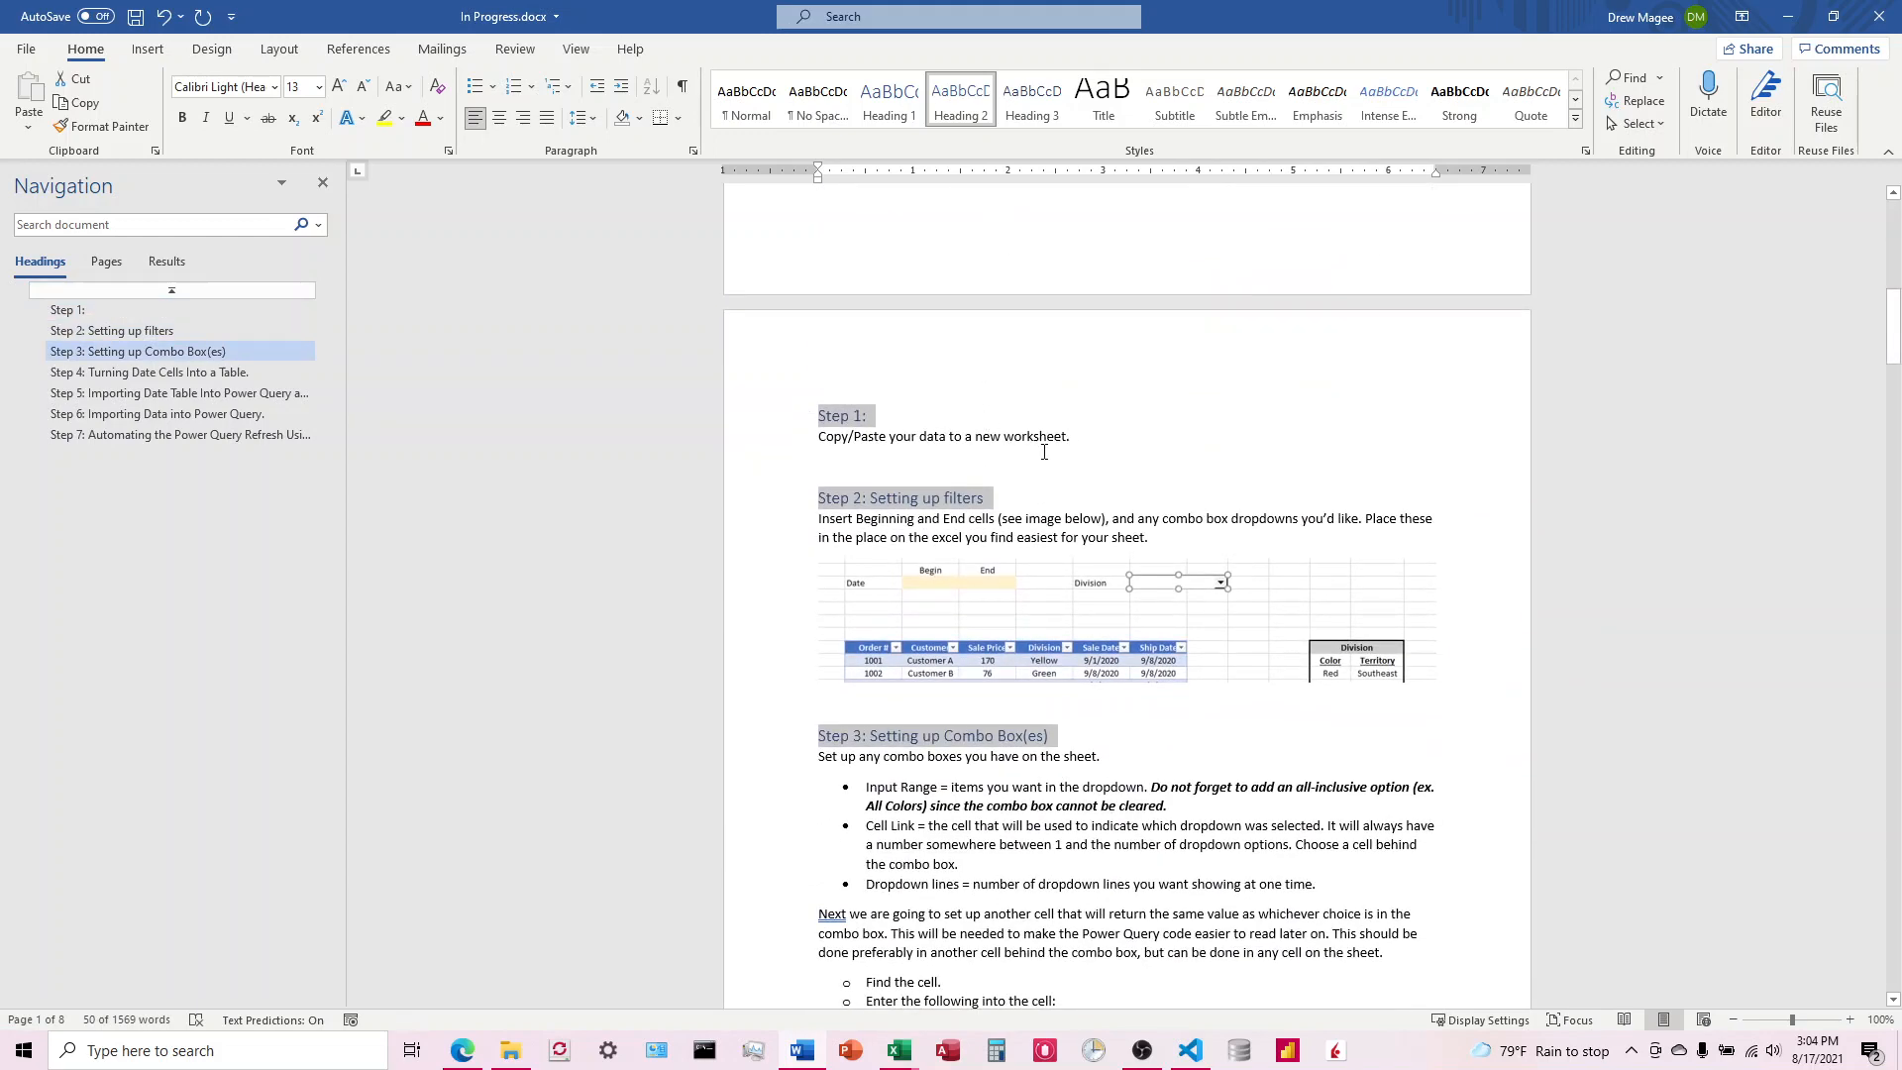
left_click(1044, 452)
scroll(1049, 466, "down", 13)
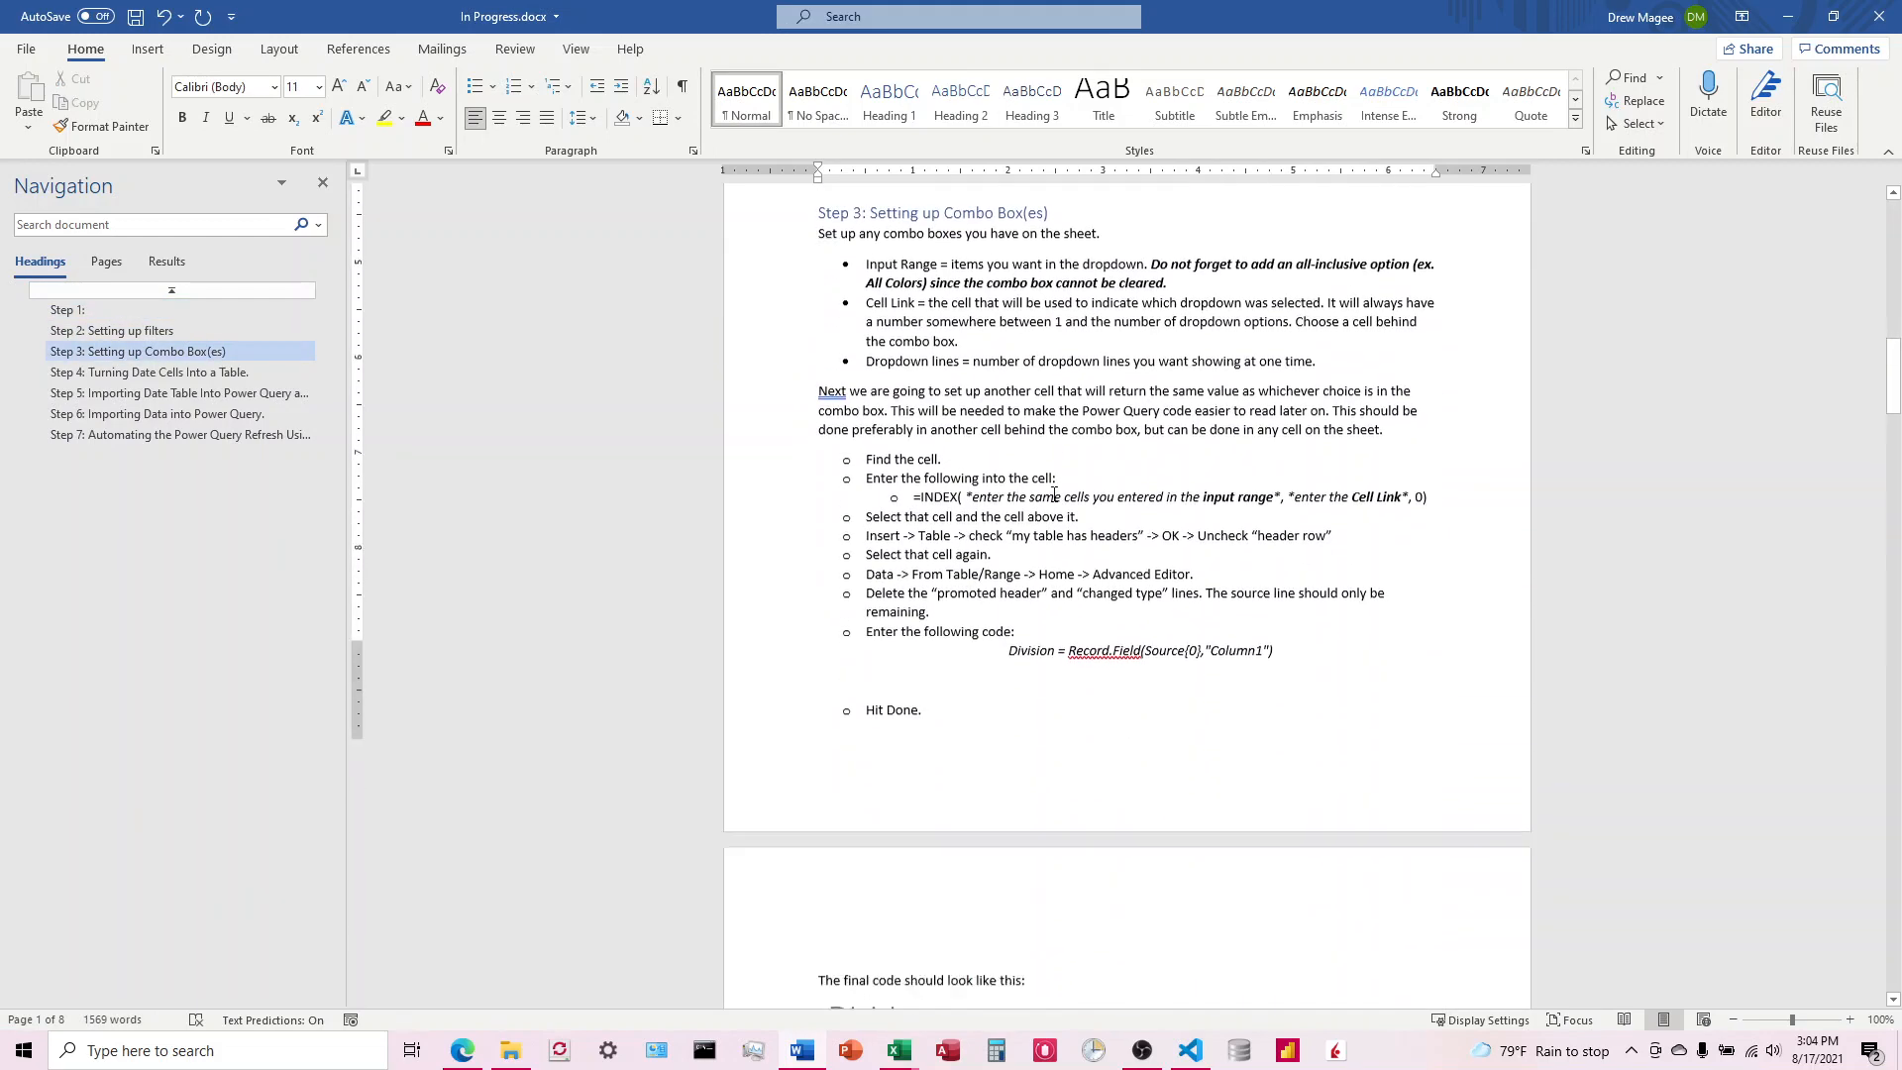
scroll(1054, 495, "down", 10)
scroll(1054, 497, "up", 17)
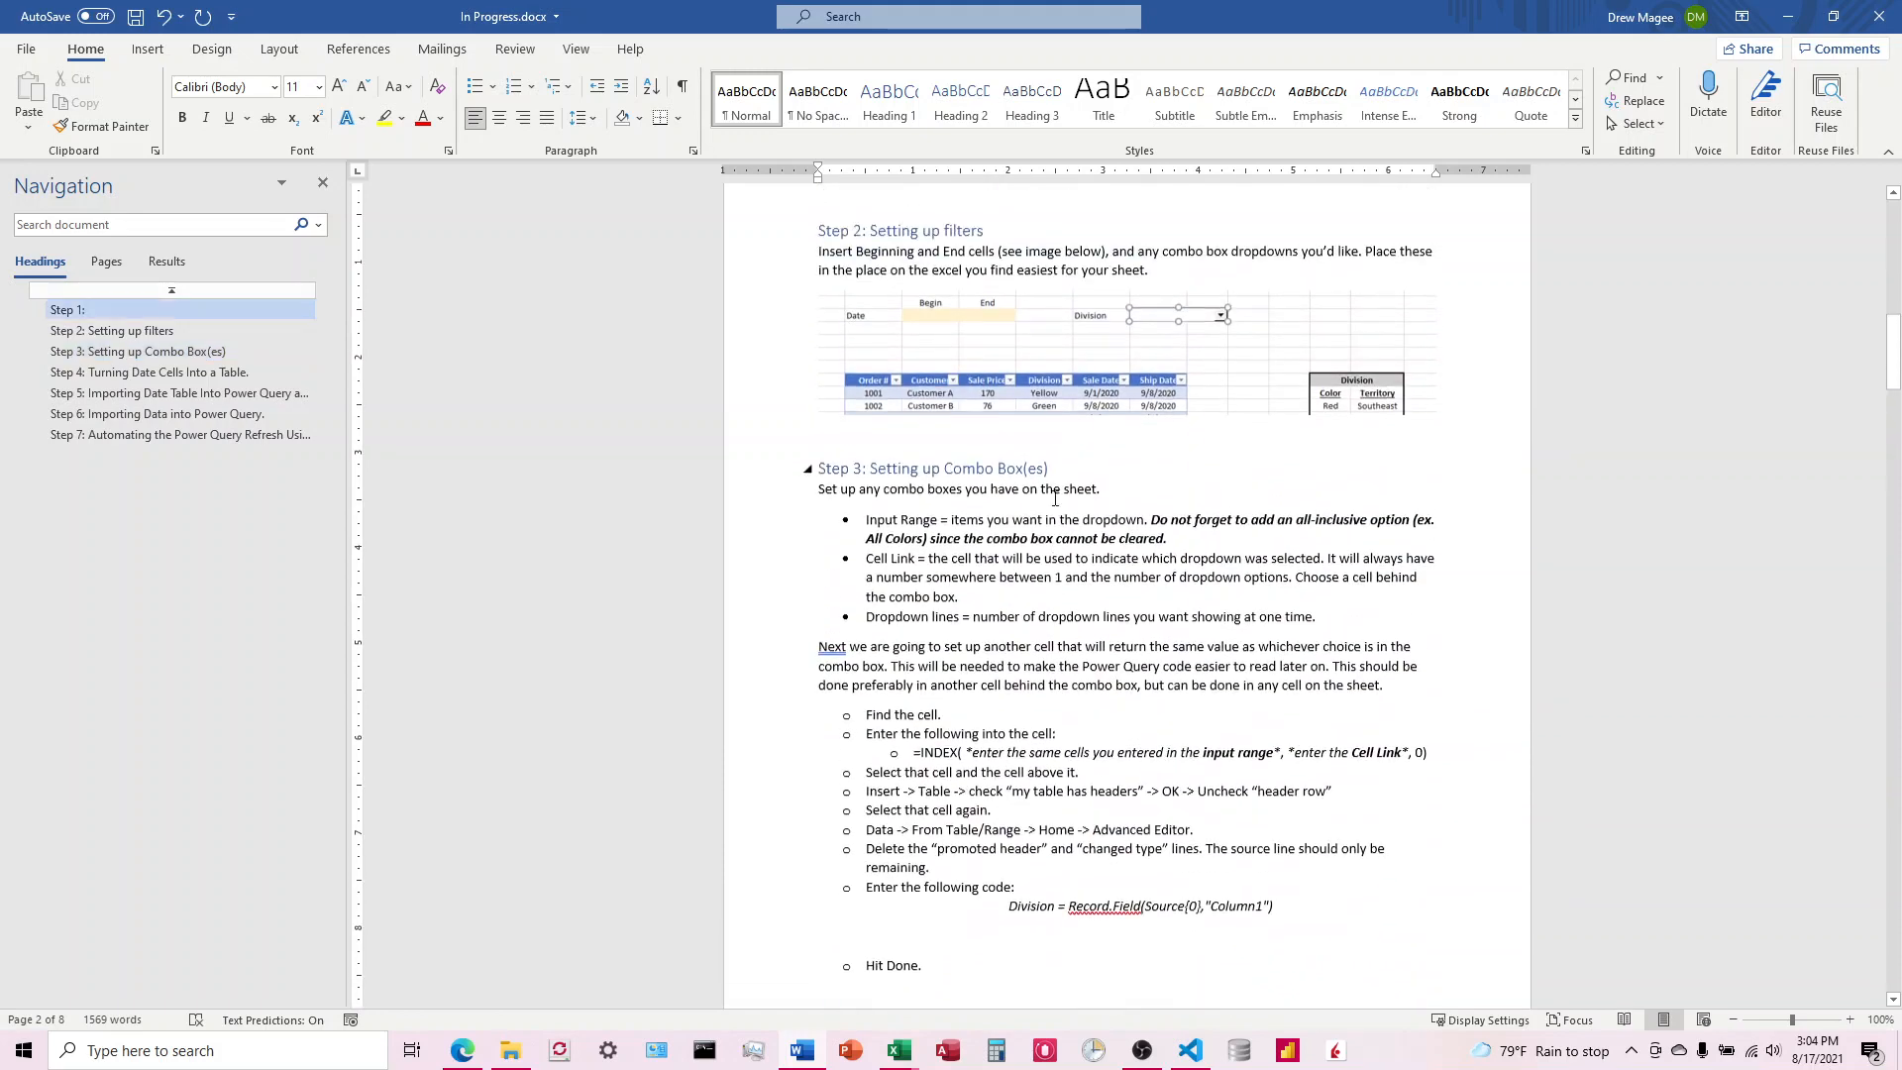
scroll(1055, 498, "up", 1)
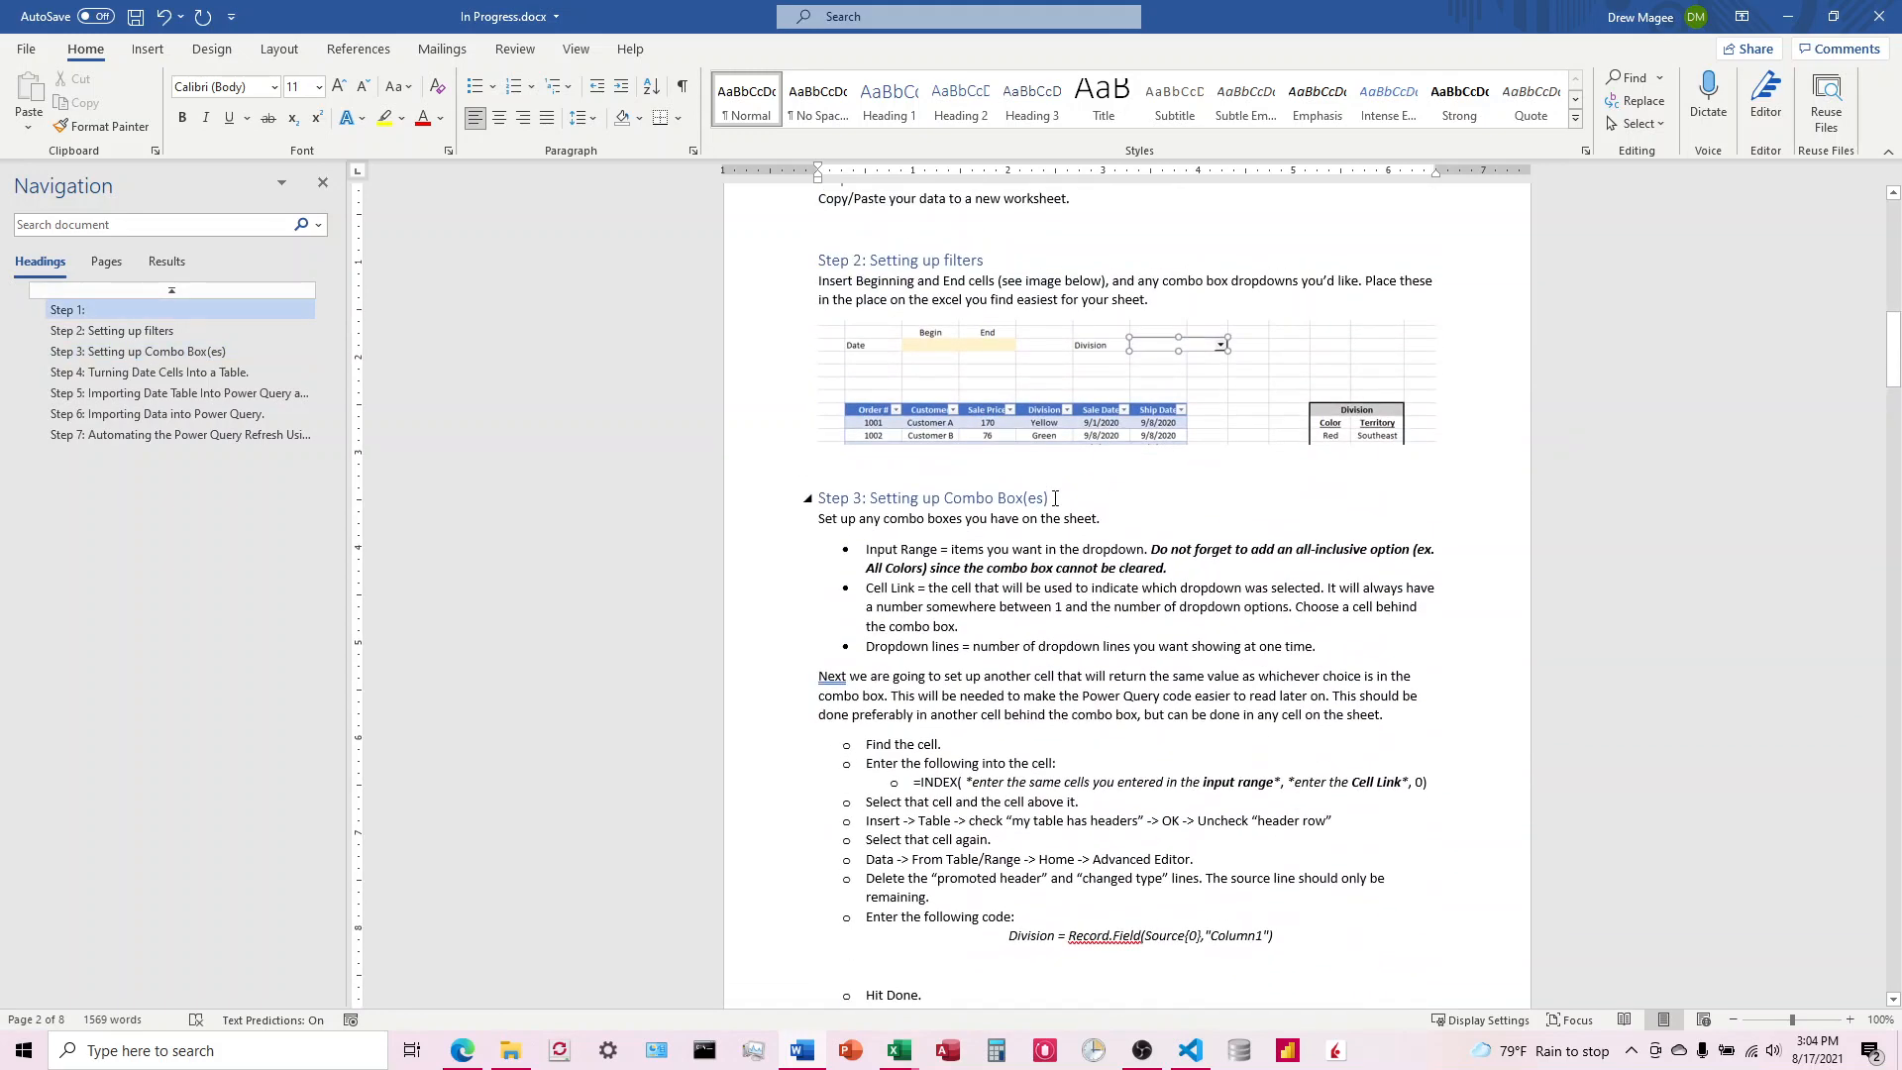
scroll(1054, 497, "down", 7)
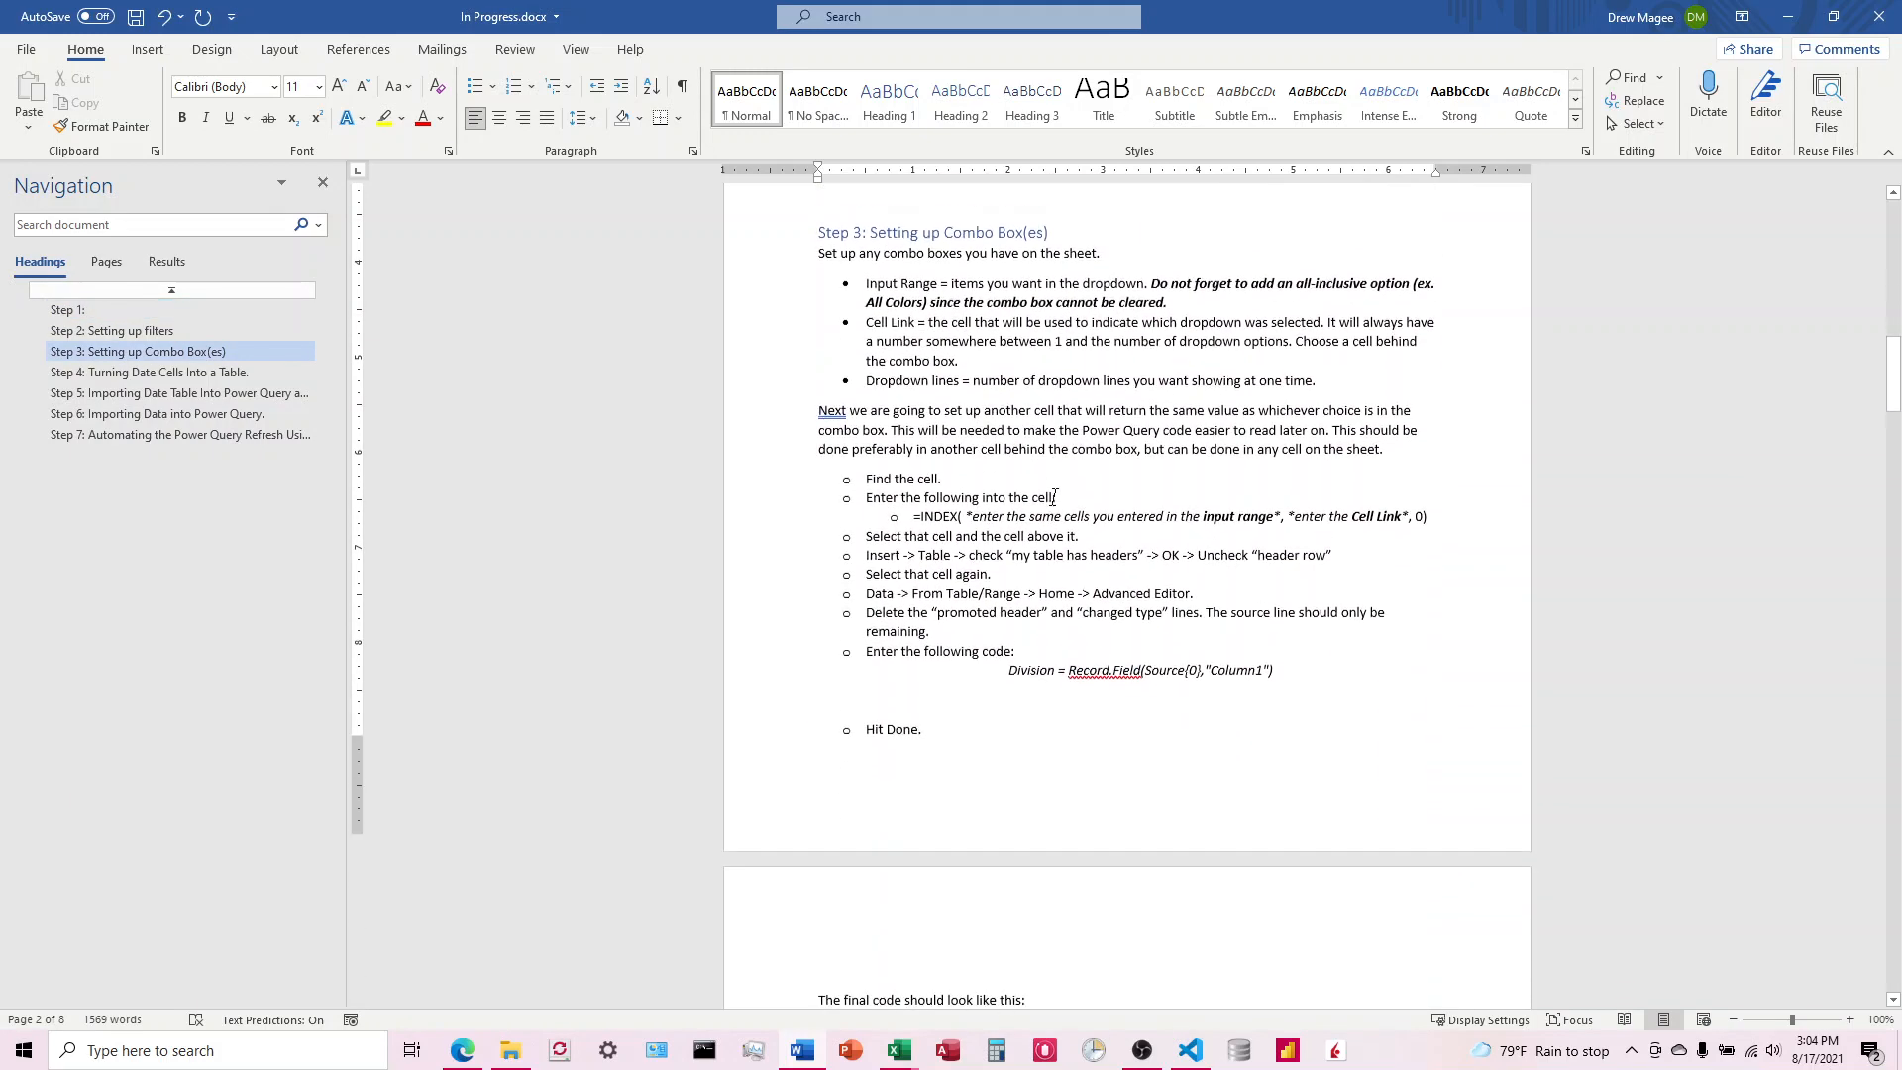
scroll(1054, 498, "down", 17)
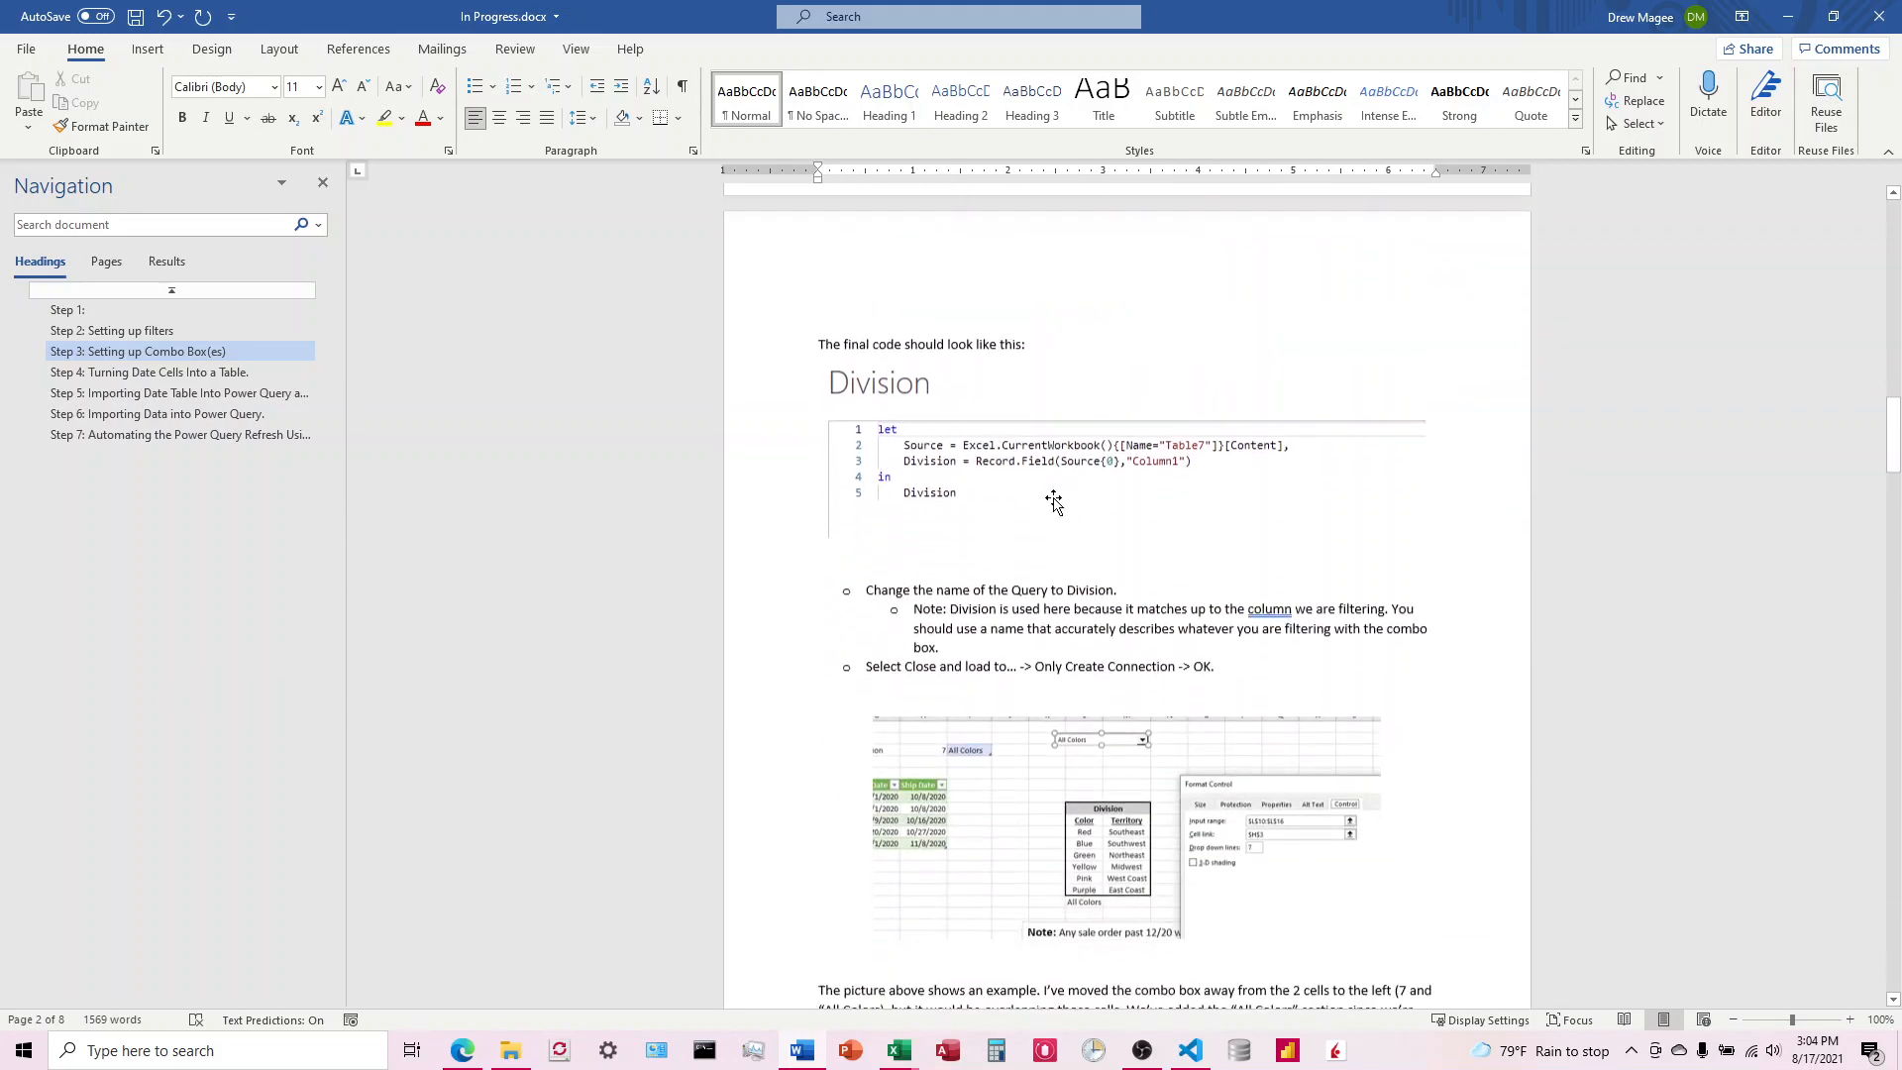
scroll(1056, 500, "down", 3)
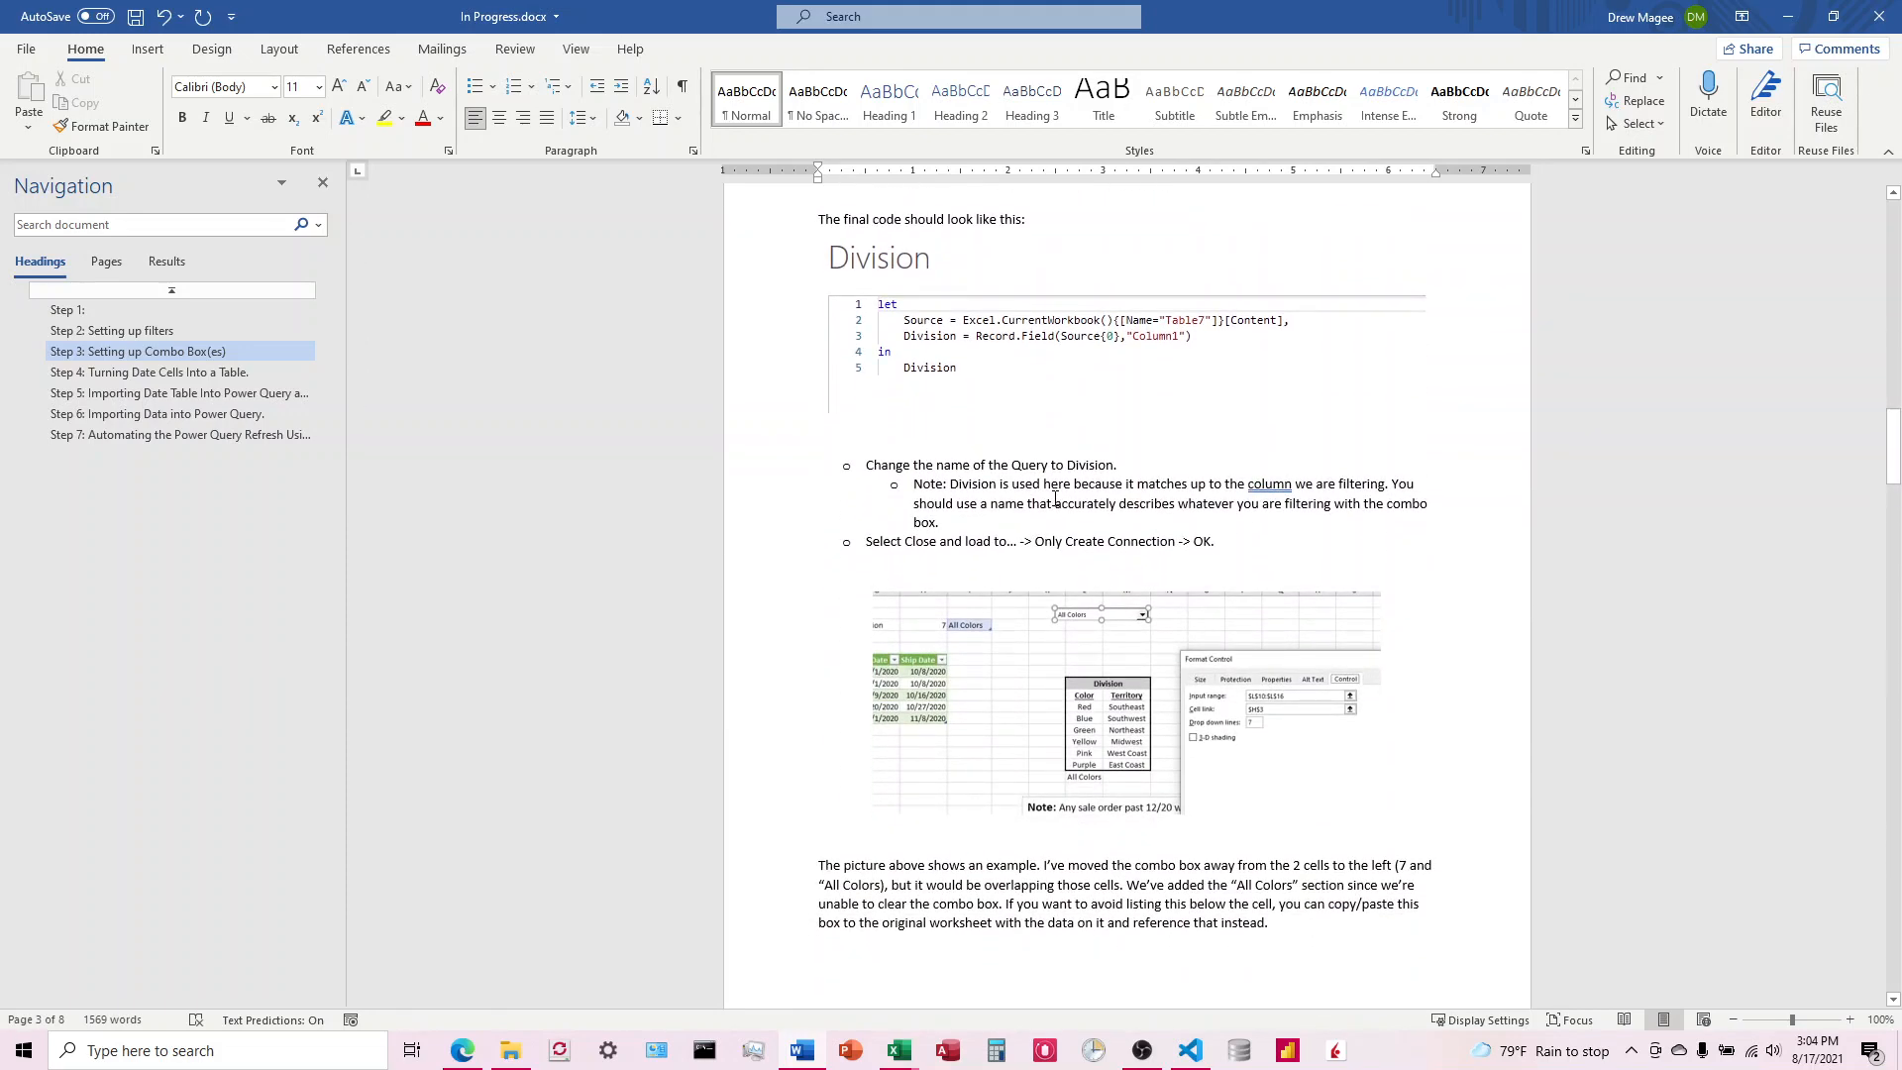
Step: Read Steps 4 to 7 of the instructions on the date table, Power Query imports and the VBA refresh
scroll(1055, 500, "down", 20)
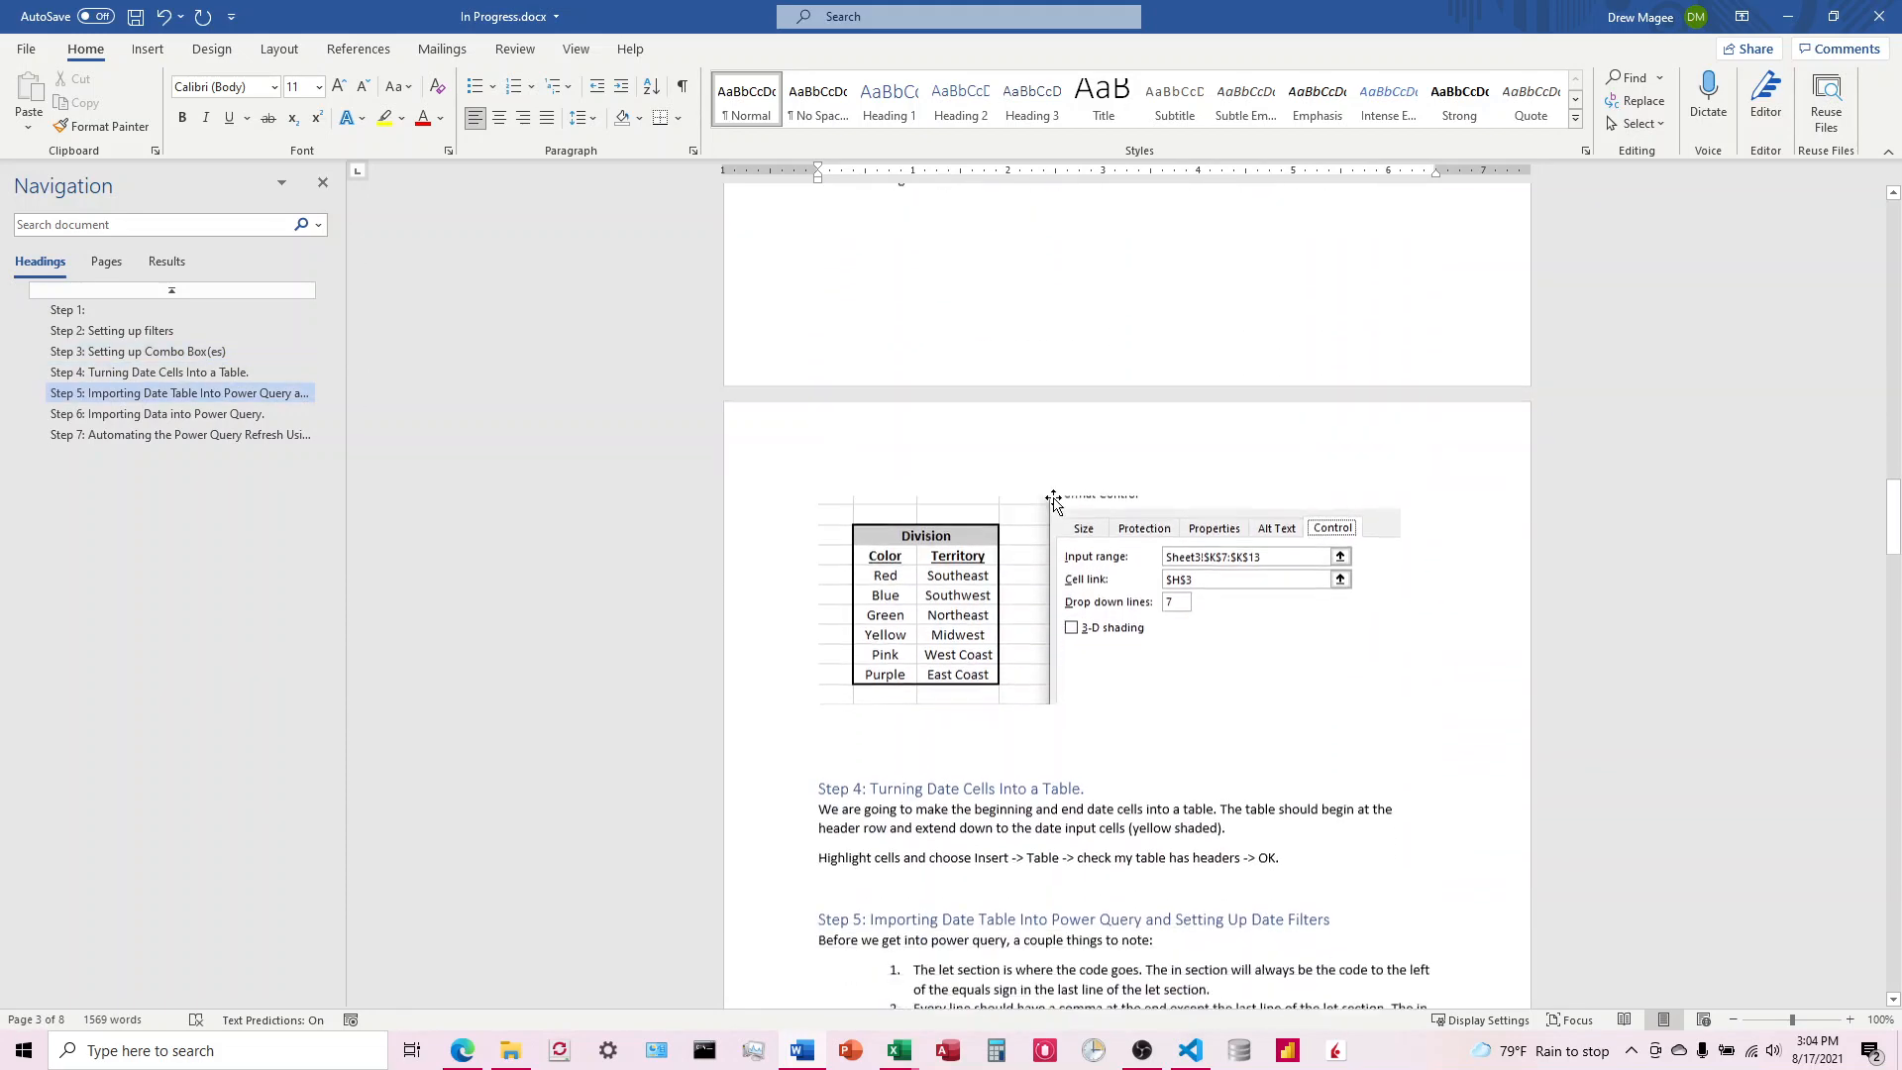
scroll(1054, 500, "down", 6)
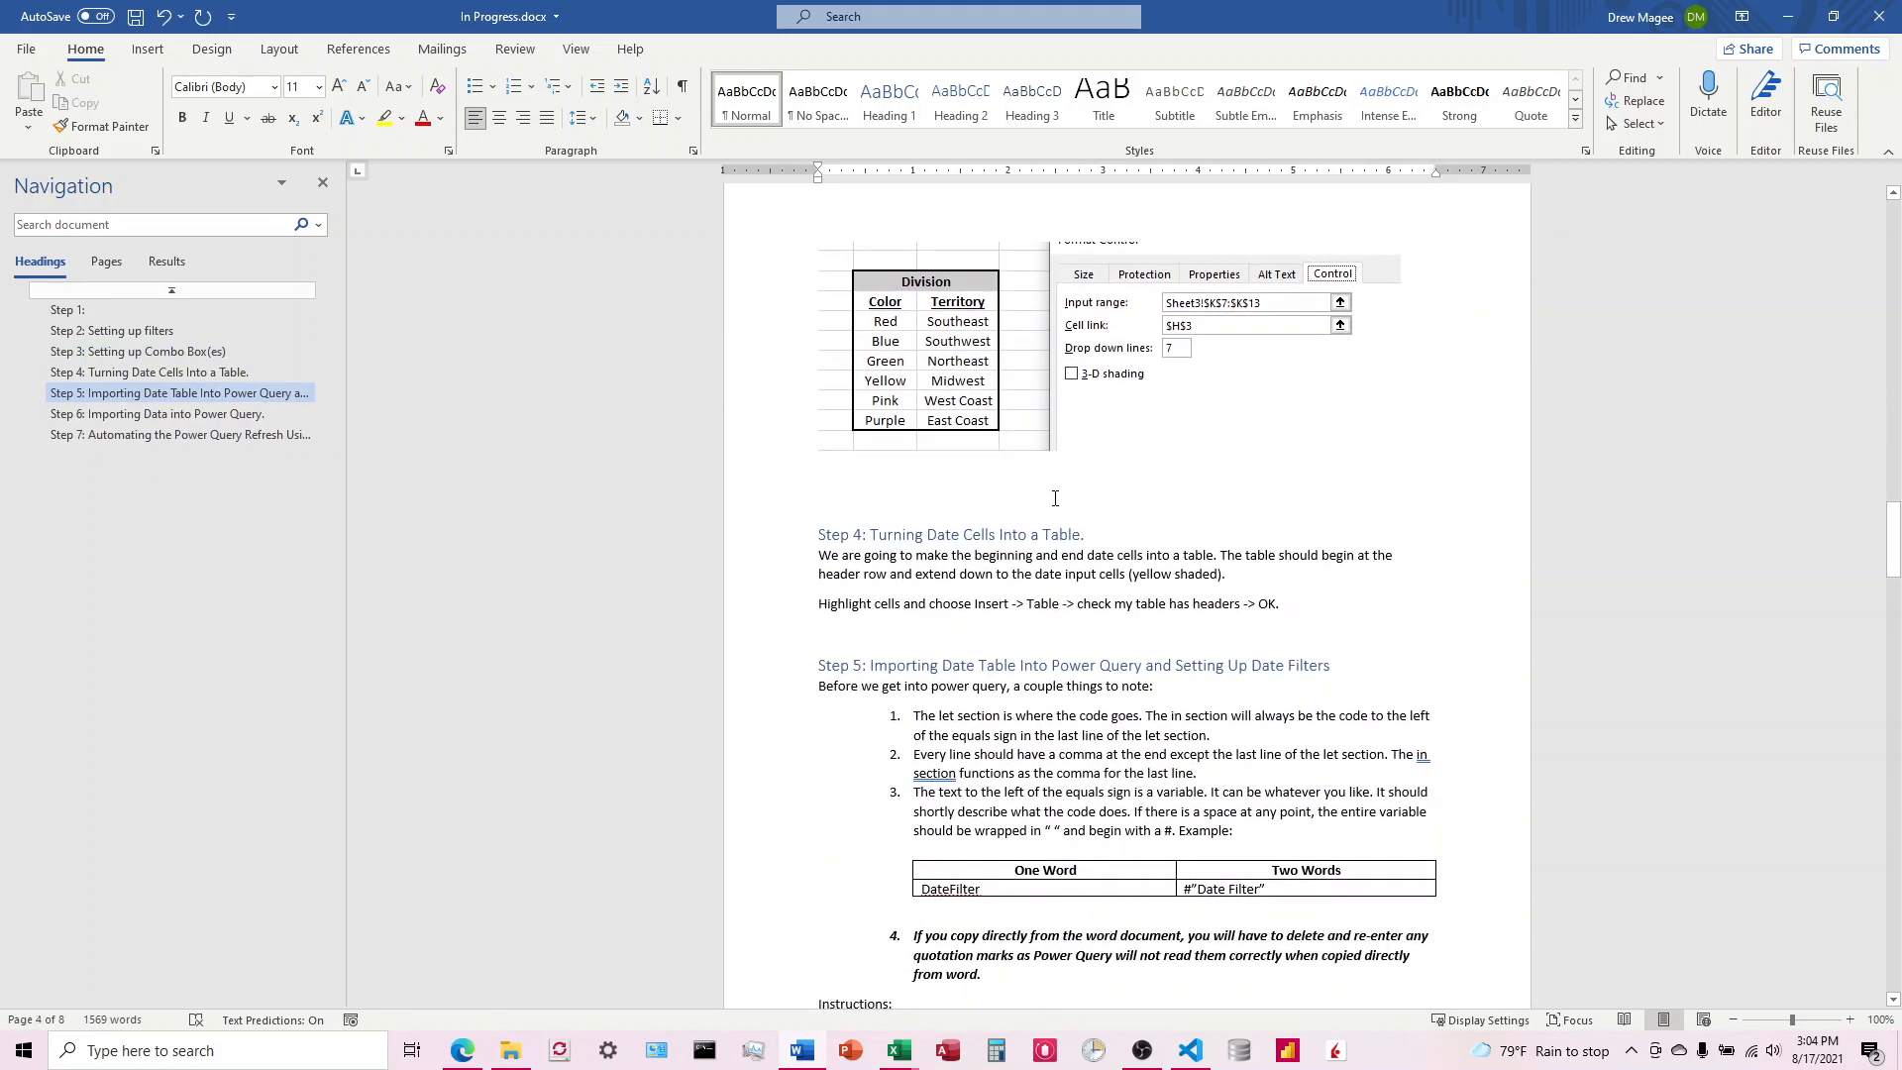
scroll(1055, 498, "down", 8)
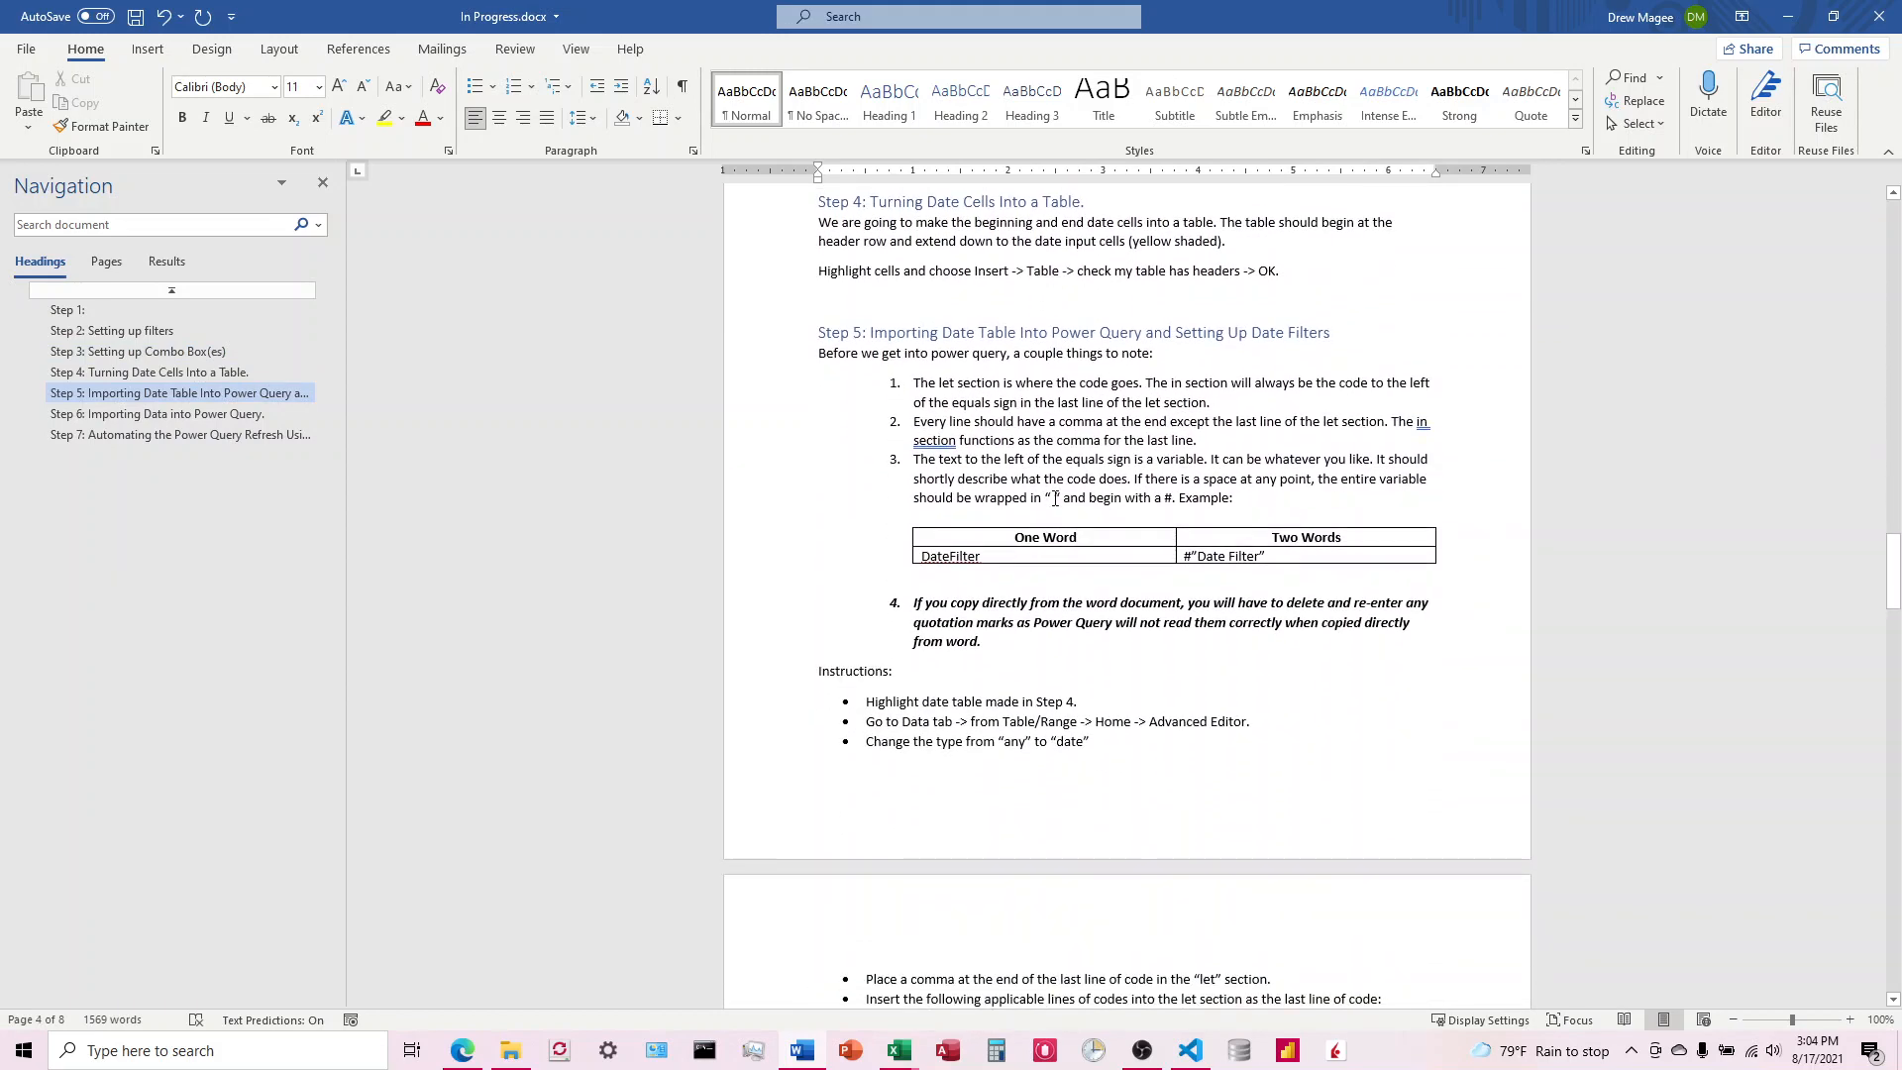
scroll(1055, 498, "down", 15)
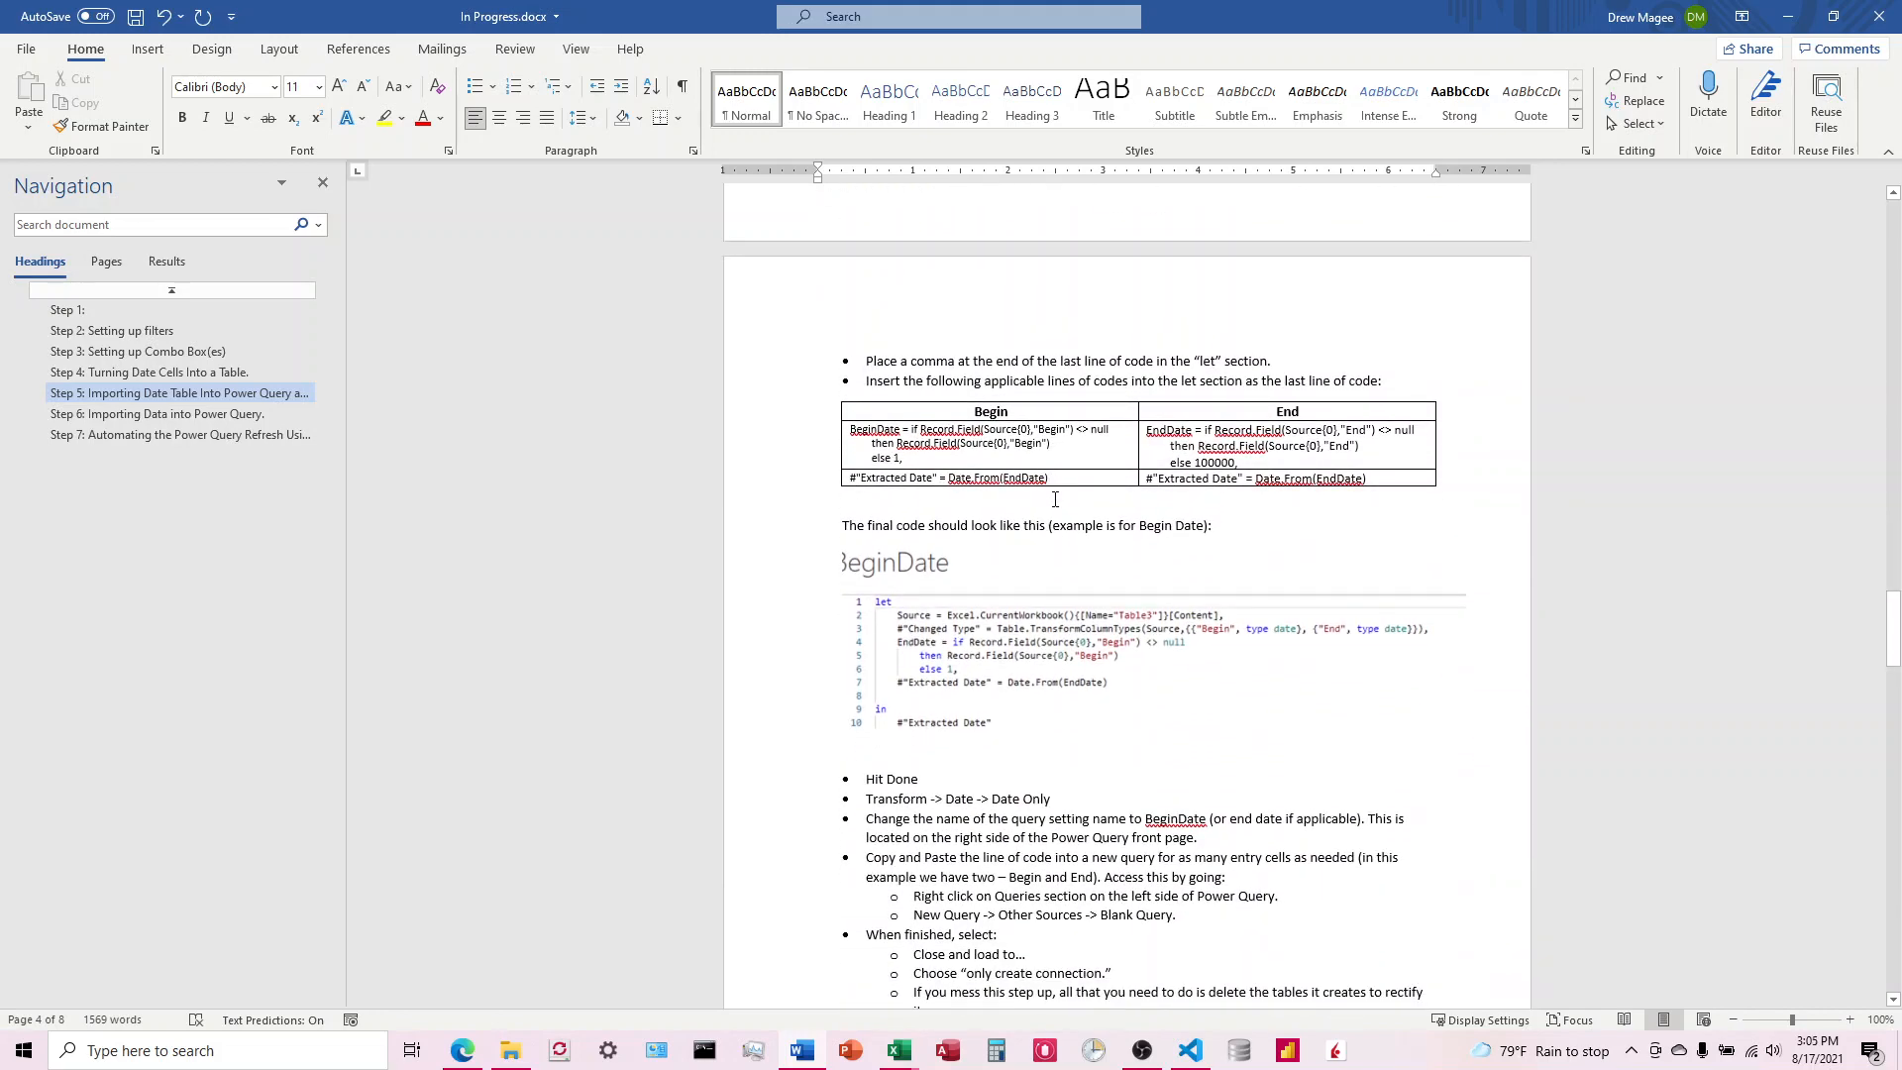
scroll(1055, 498, "down", 2)
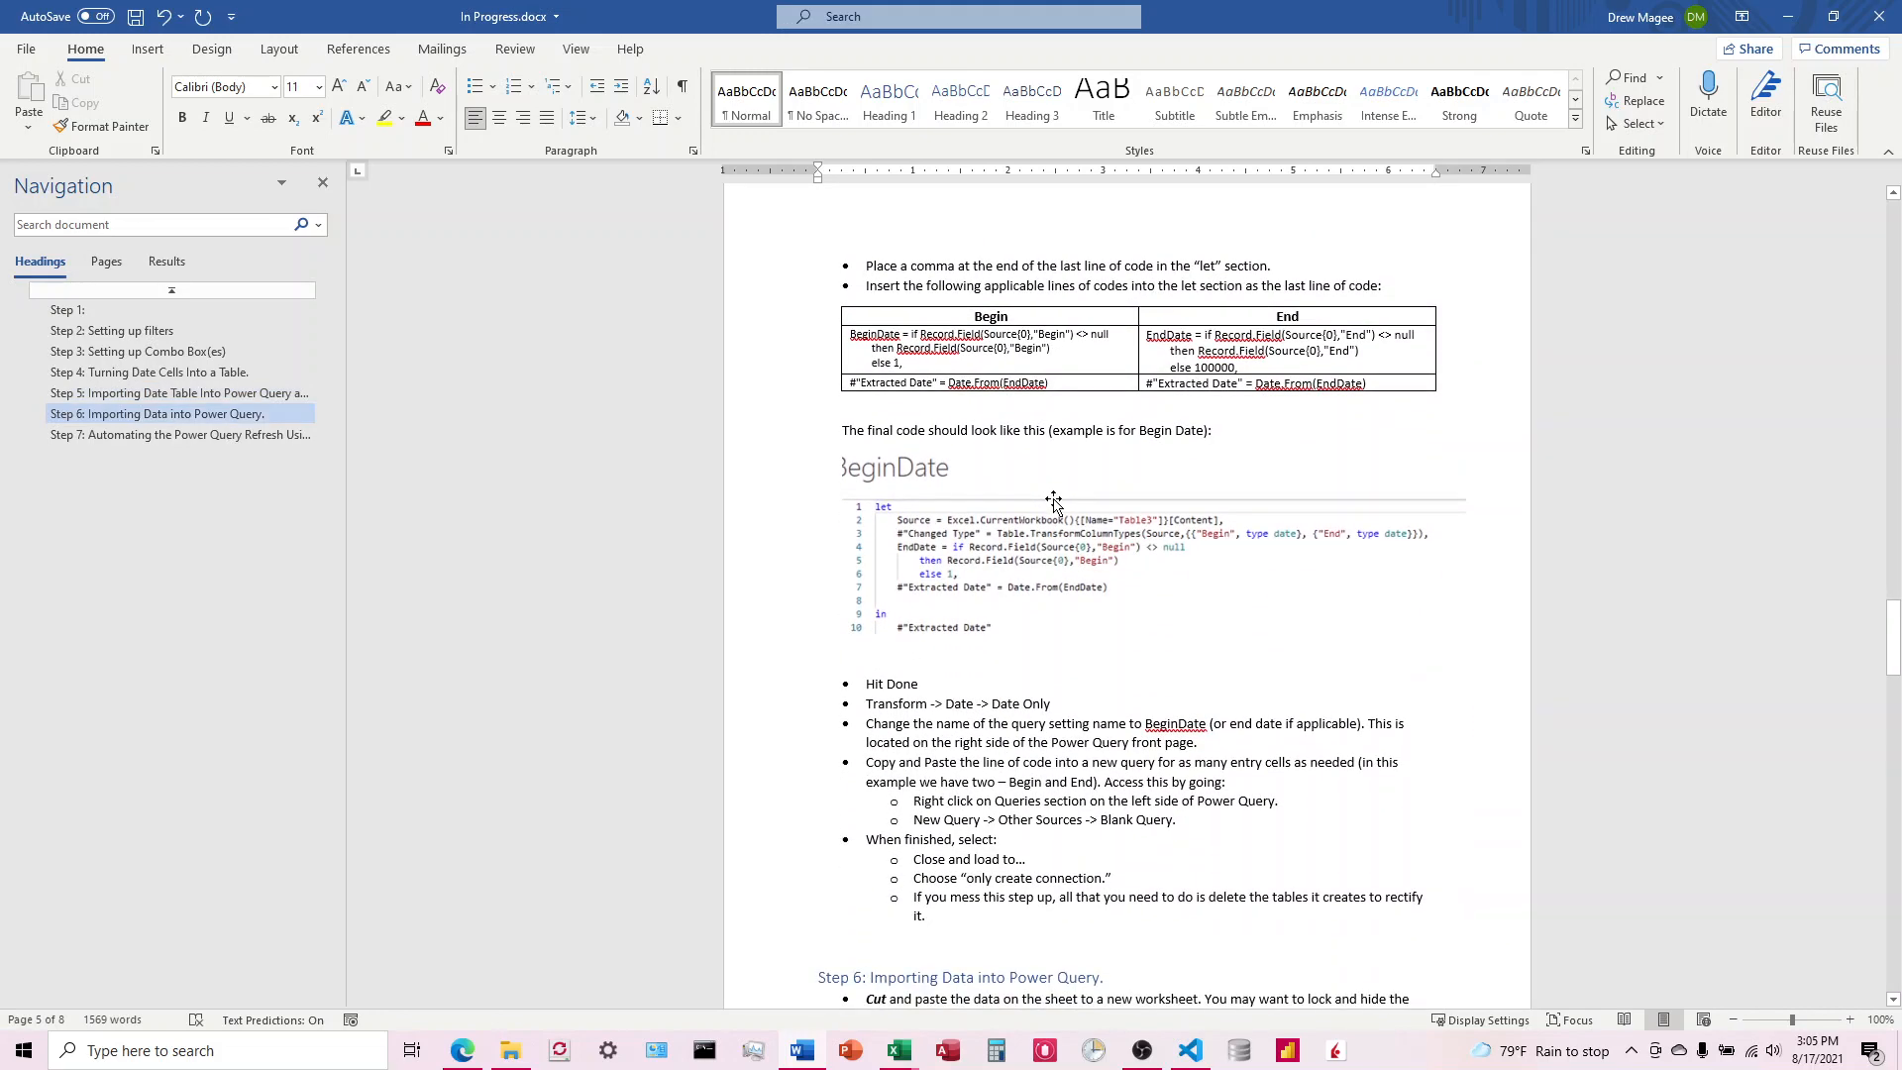
scroll(1054, 501, "down", 12)
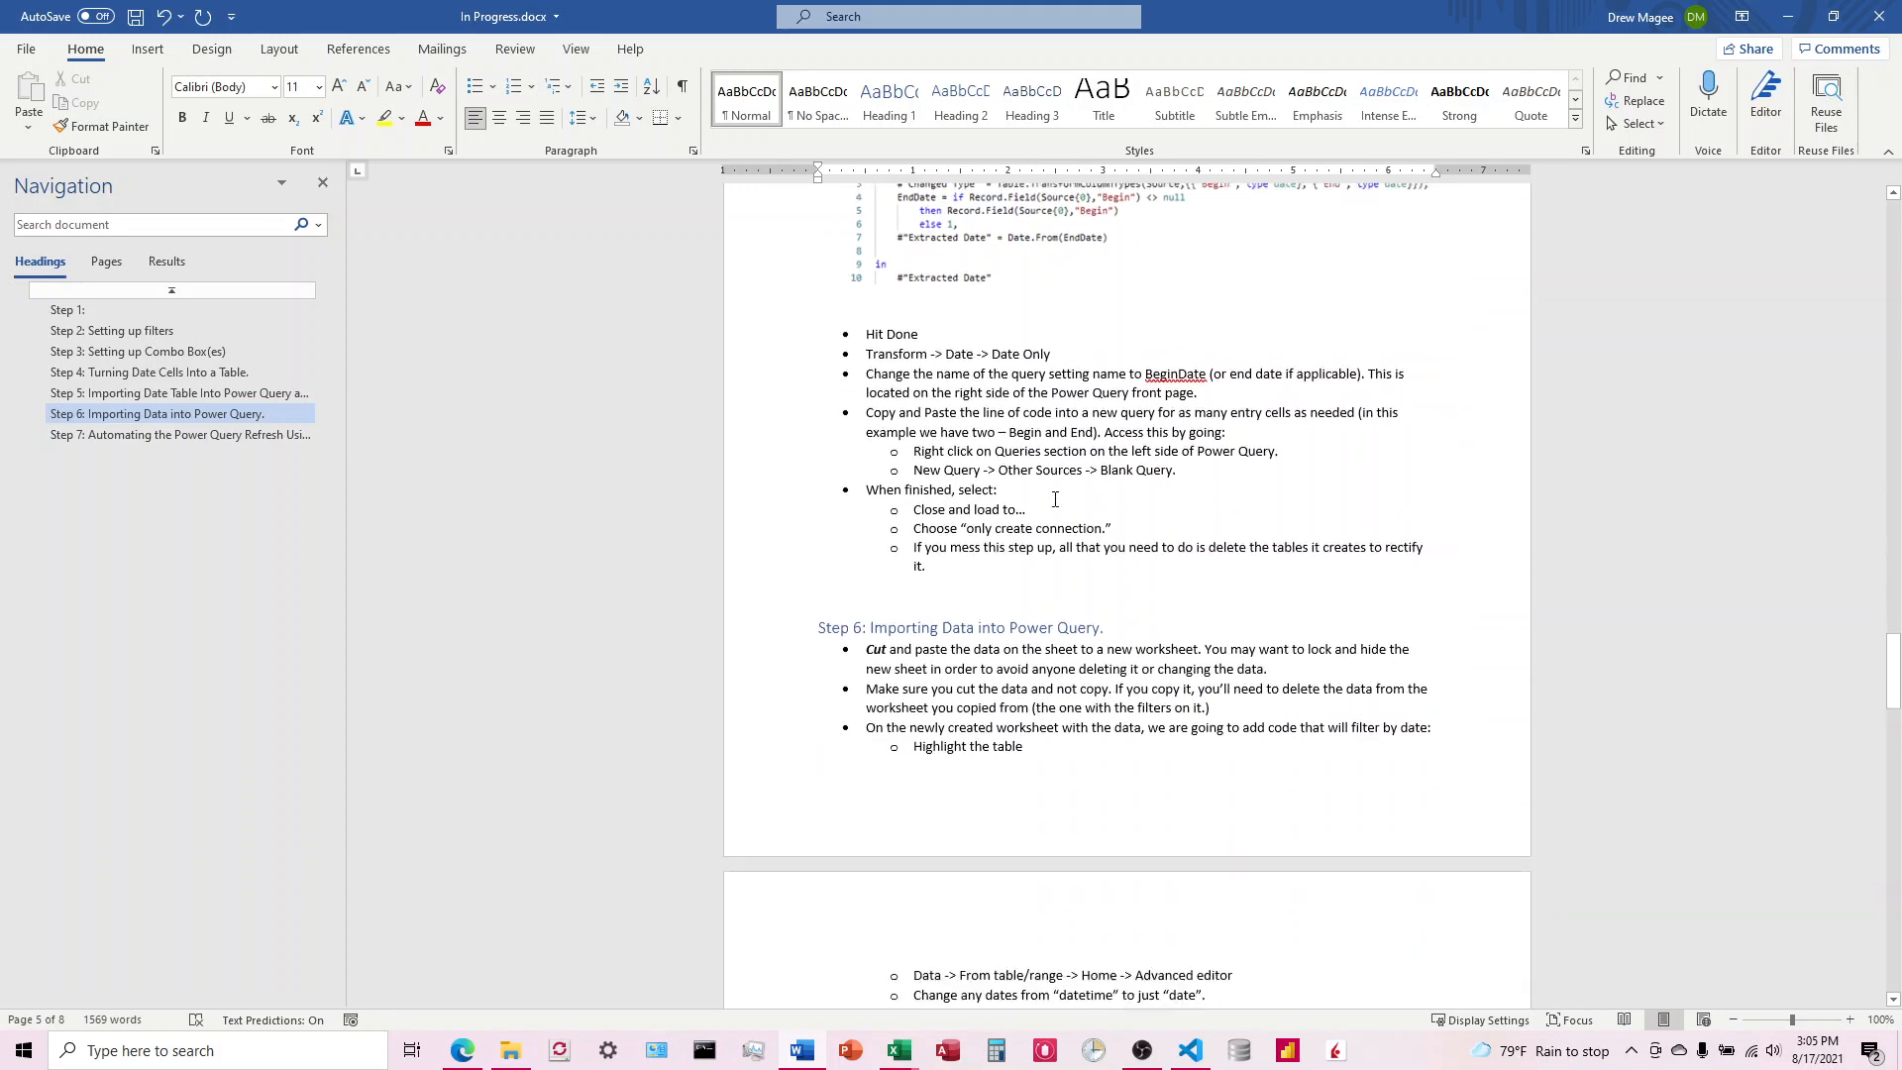
scroll(1055, 500, "down", 12)
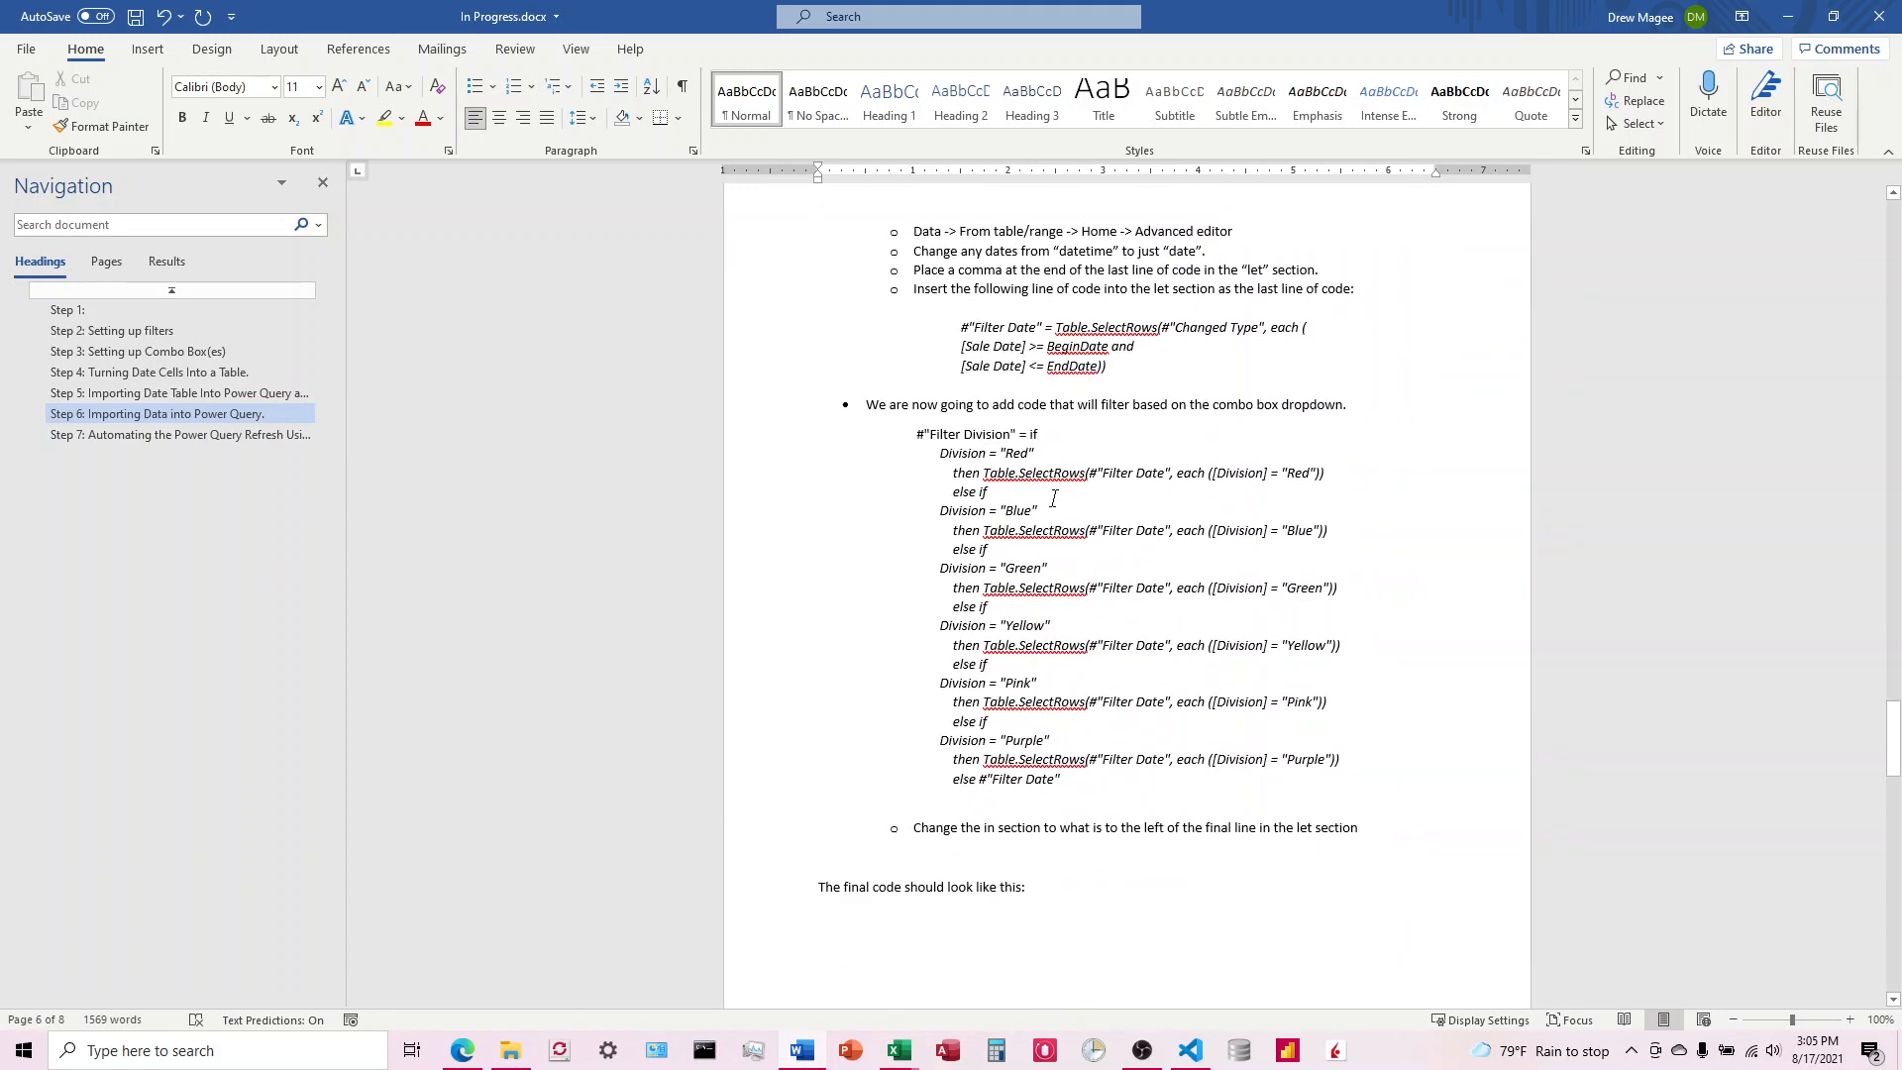
scroll(1054, 498, "down", 14)
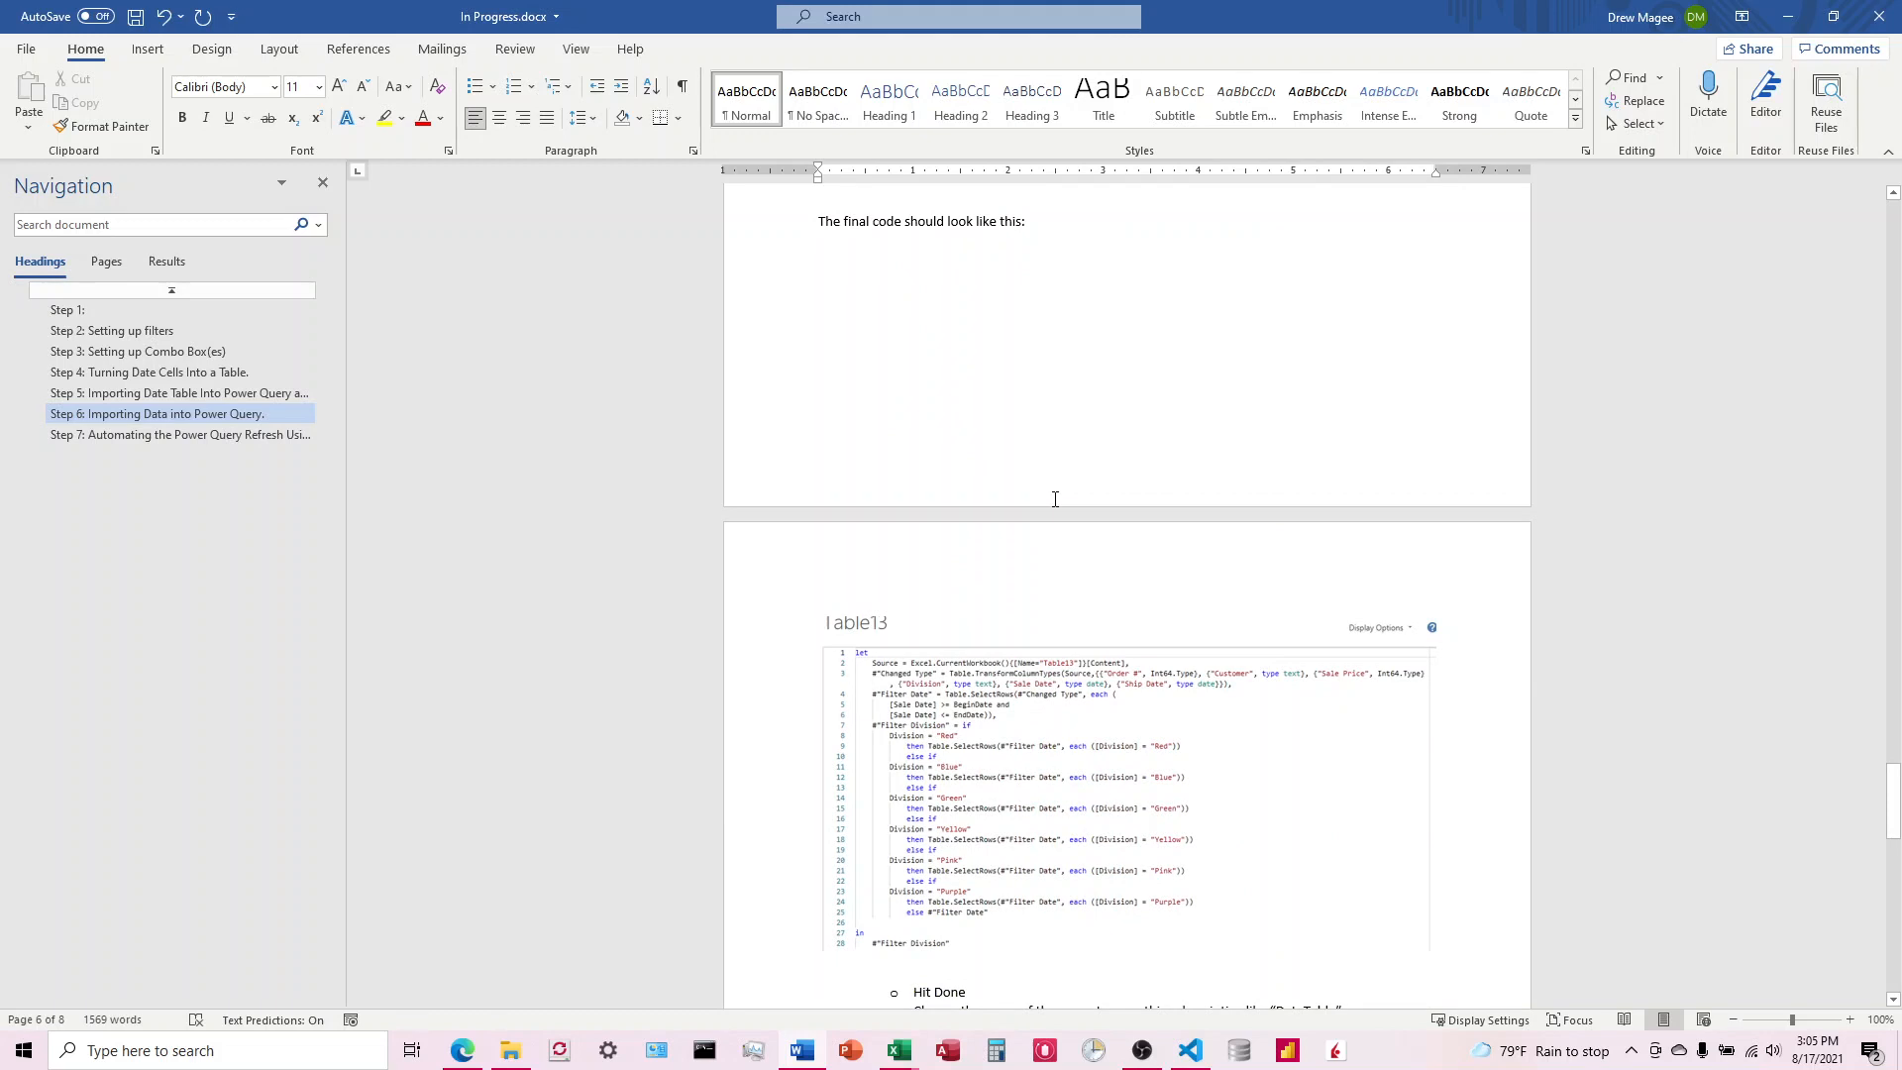
scroll(1055, 499, "down", 7)
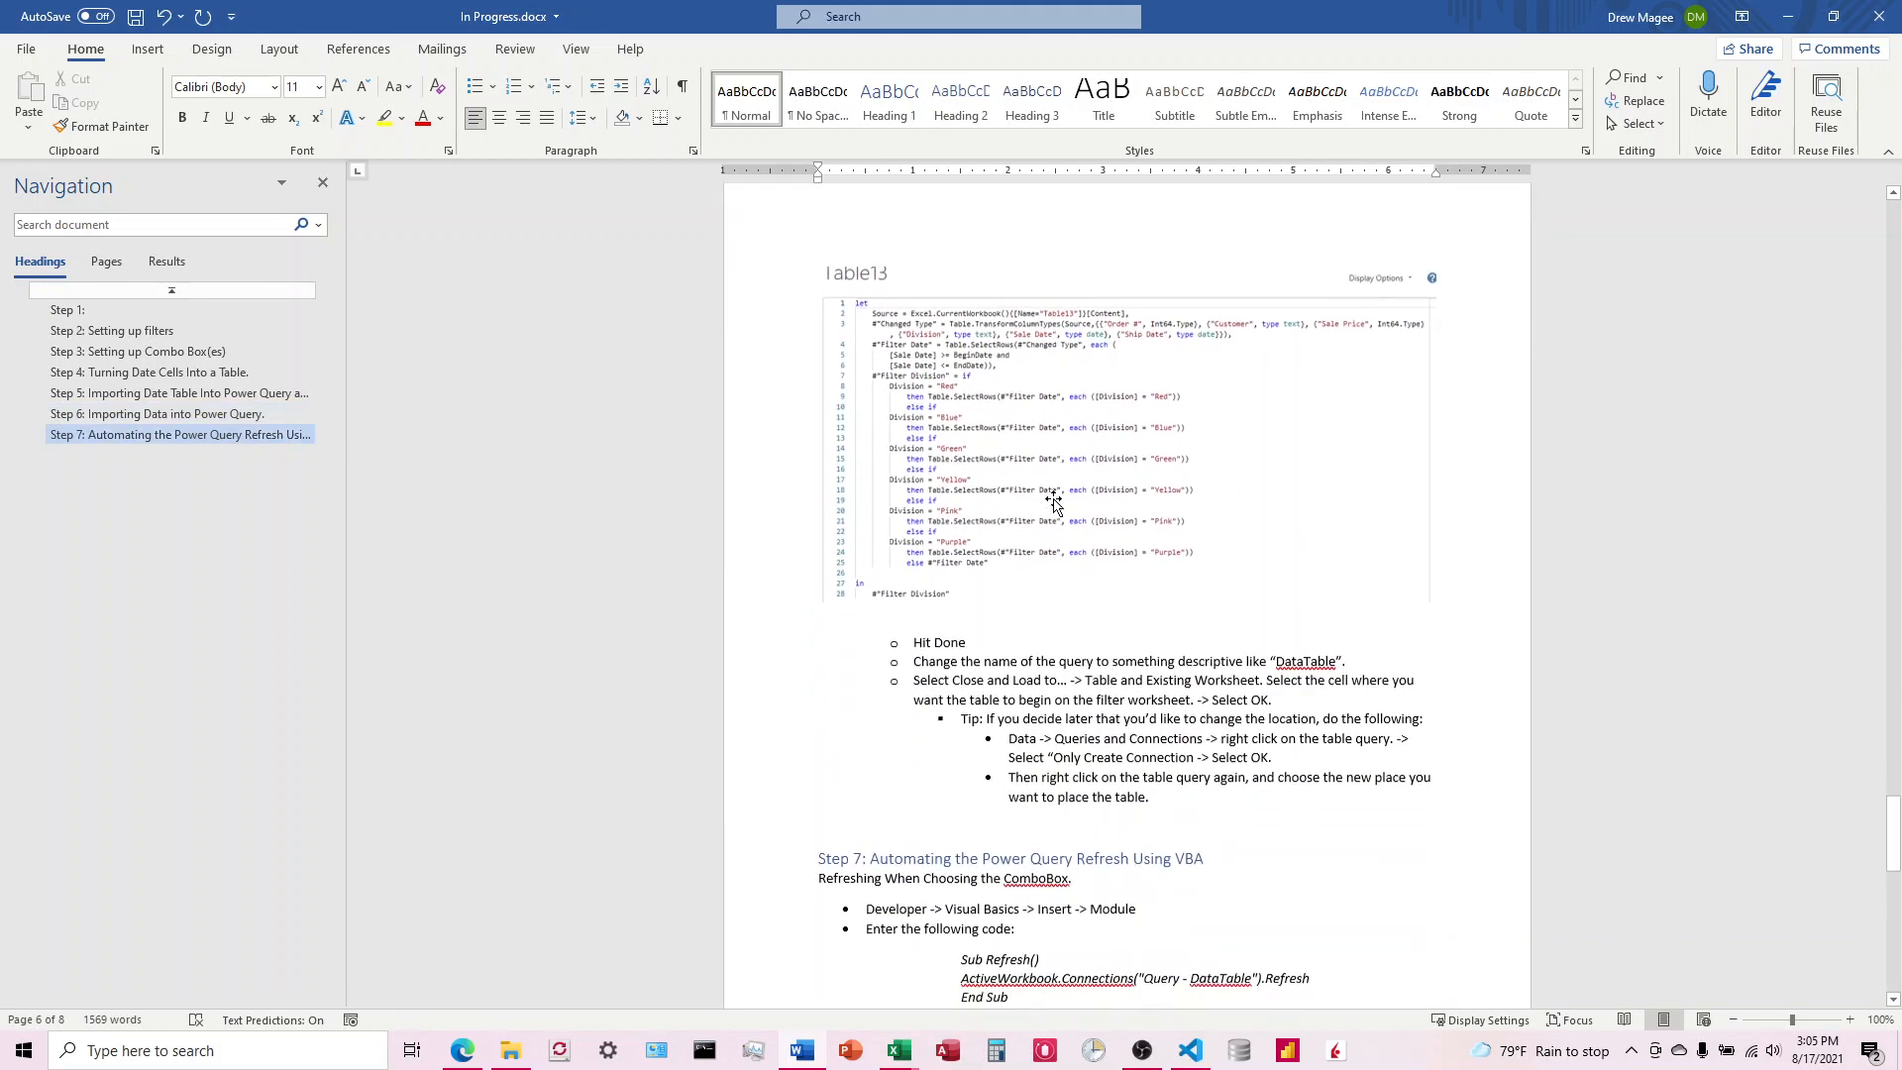
scroll(1054, 502, "down", 5)
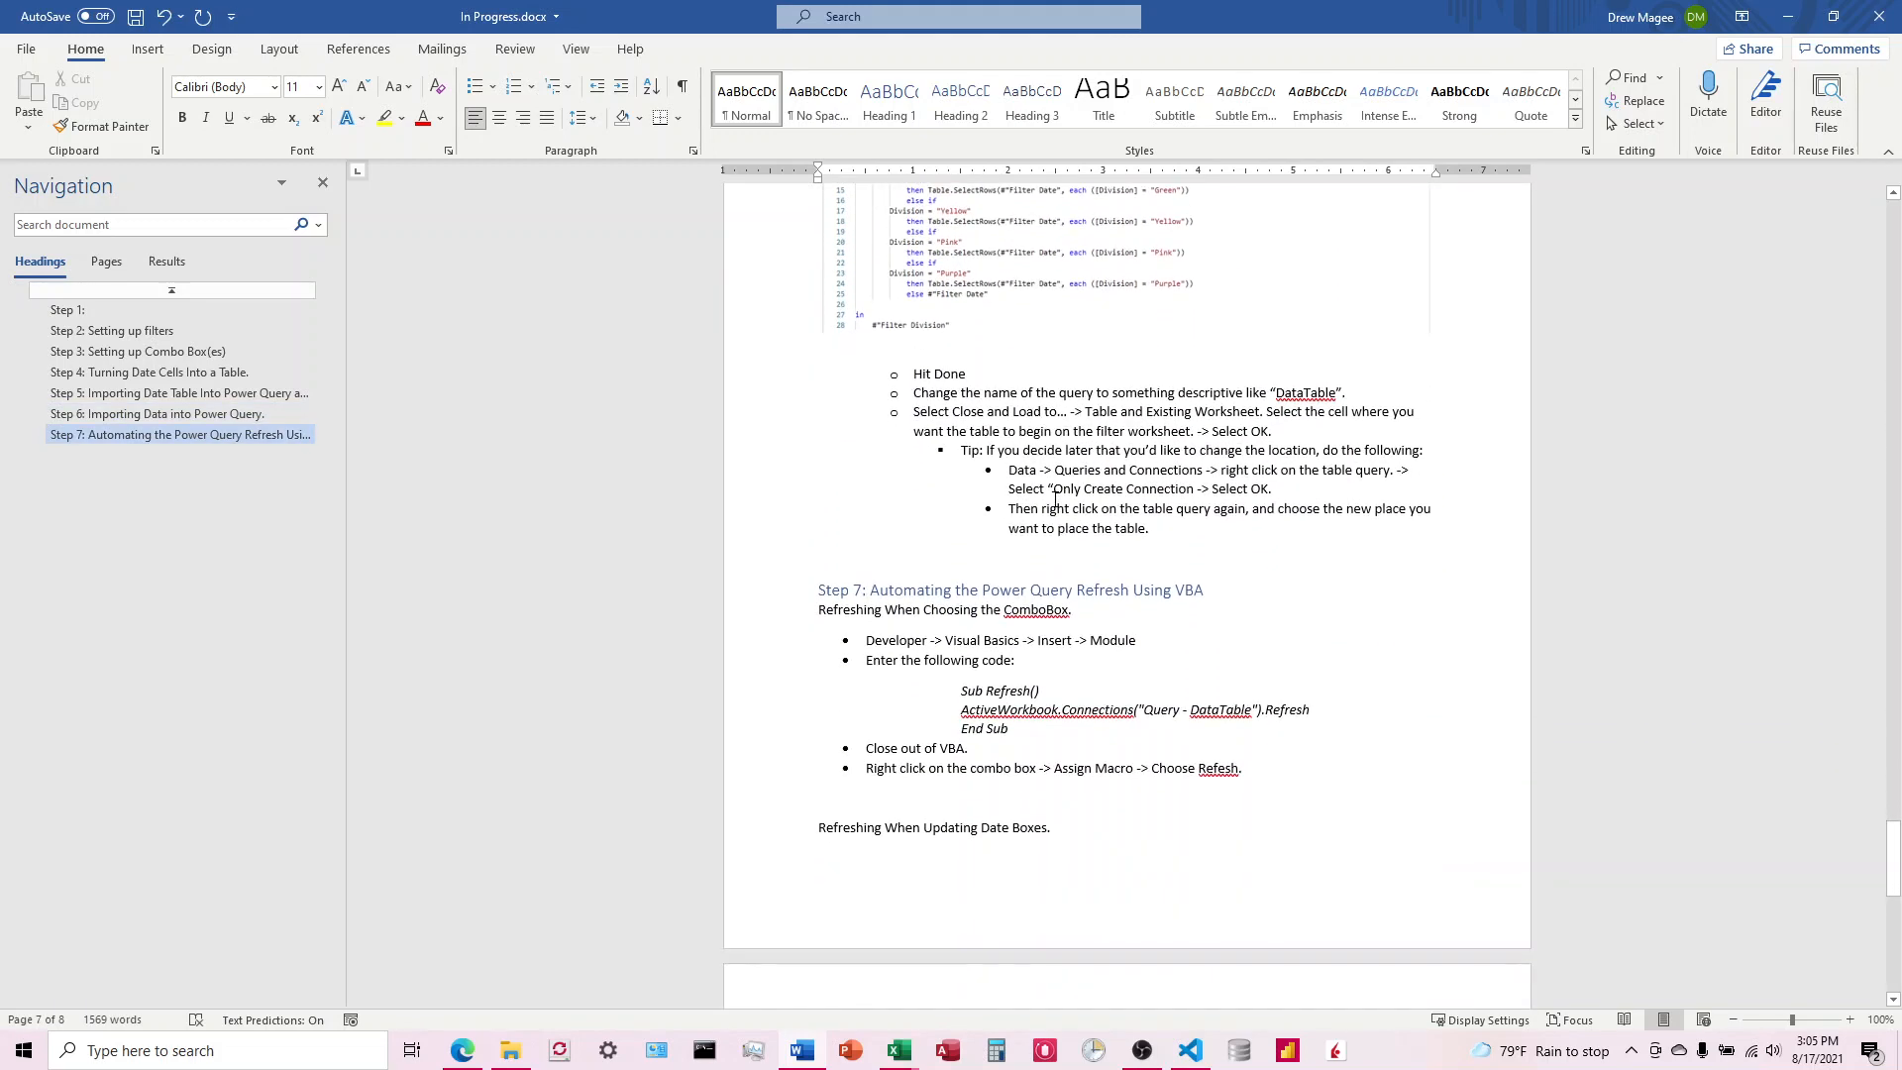
scroll(1056, 501, "down", 11)
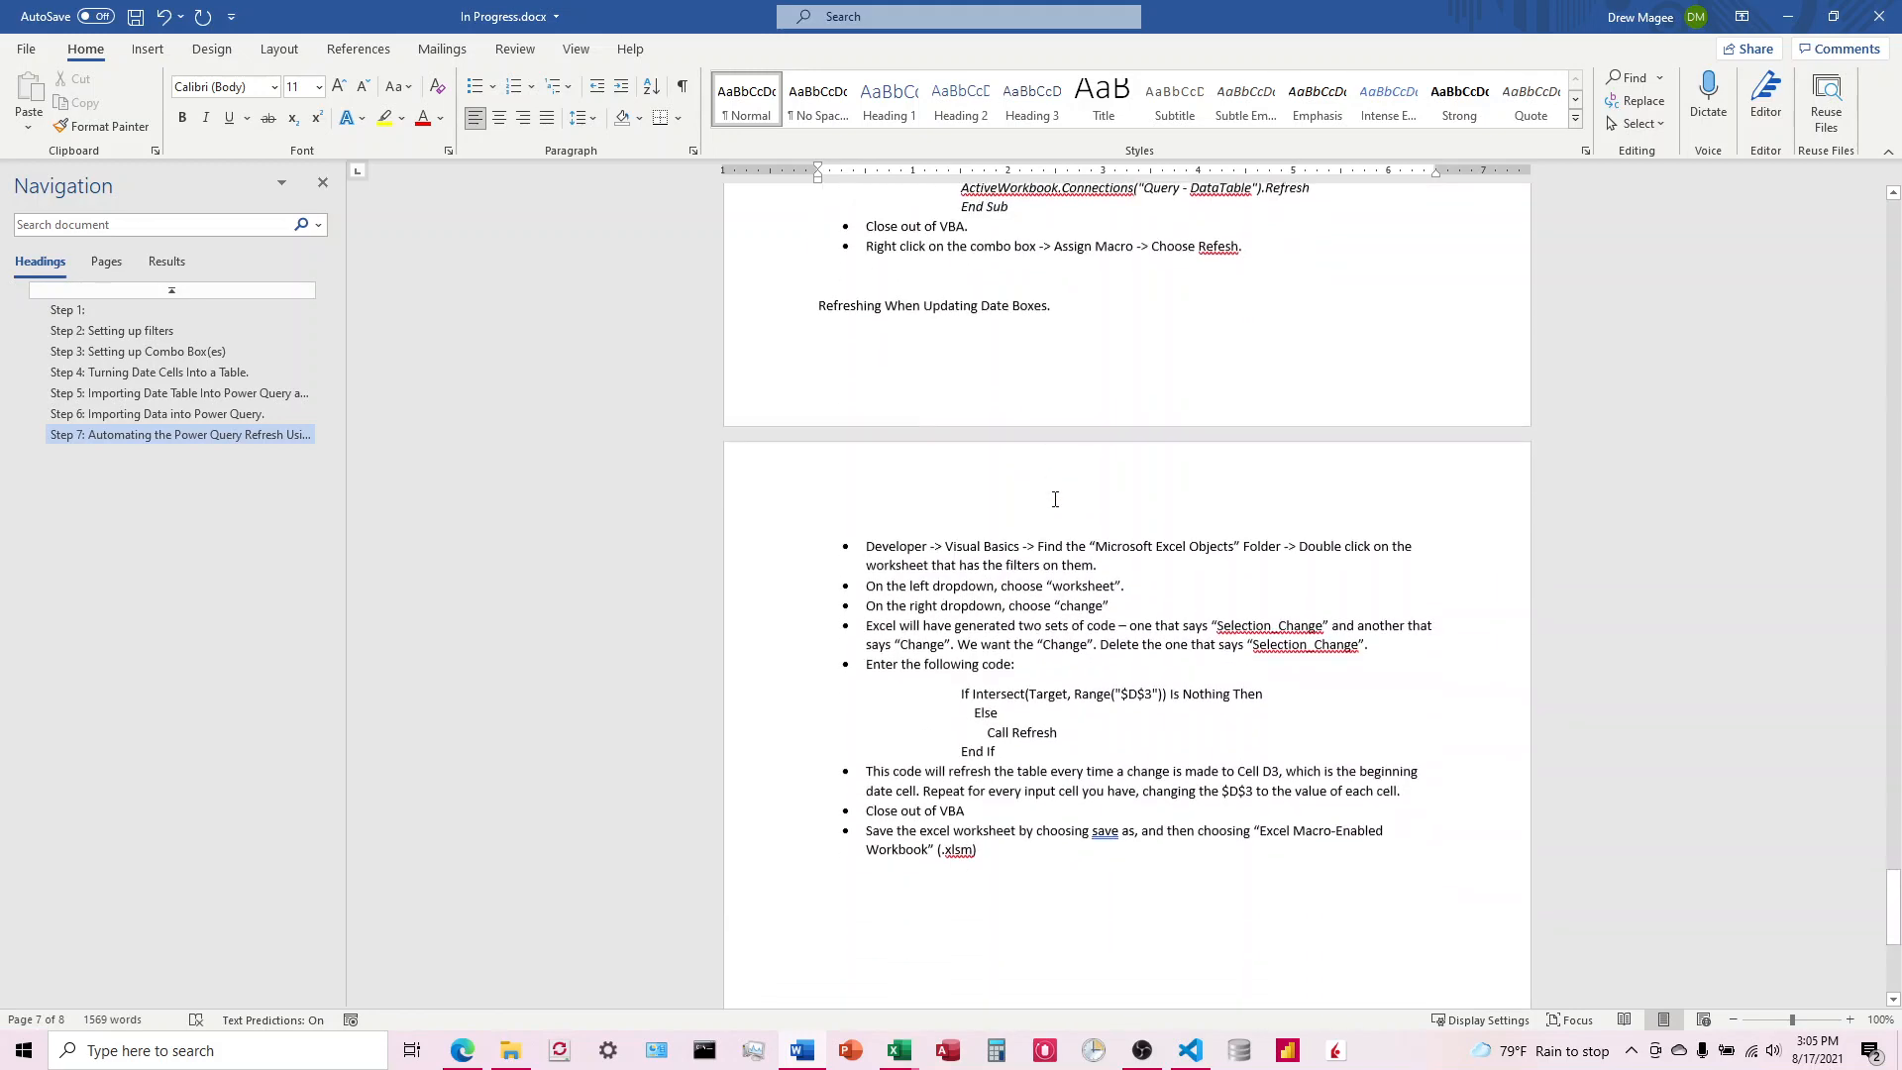
scroll(1055, 498, "down", 3)
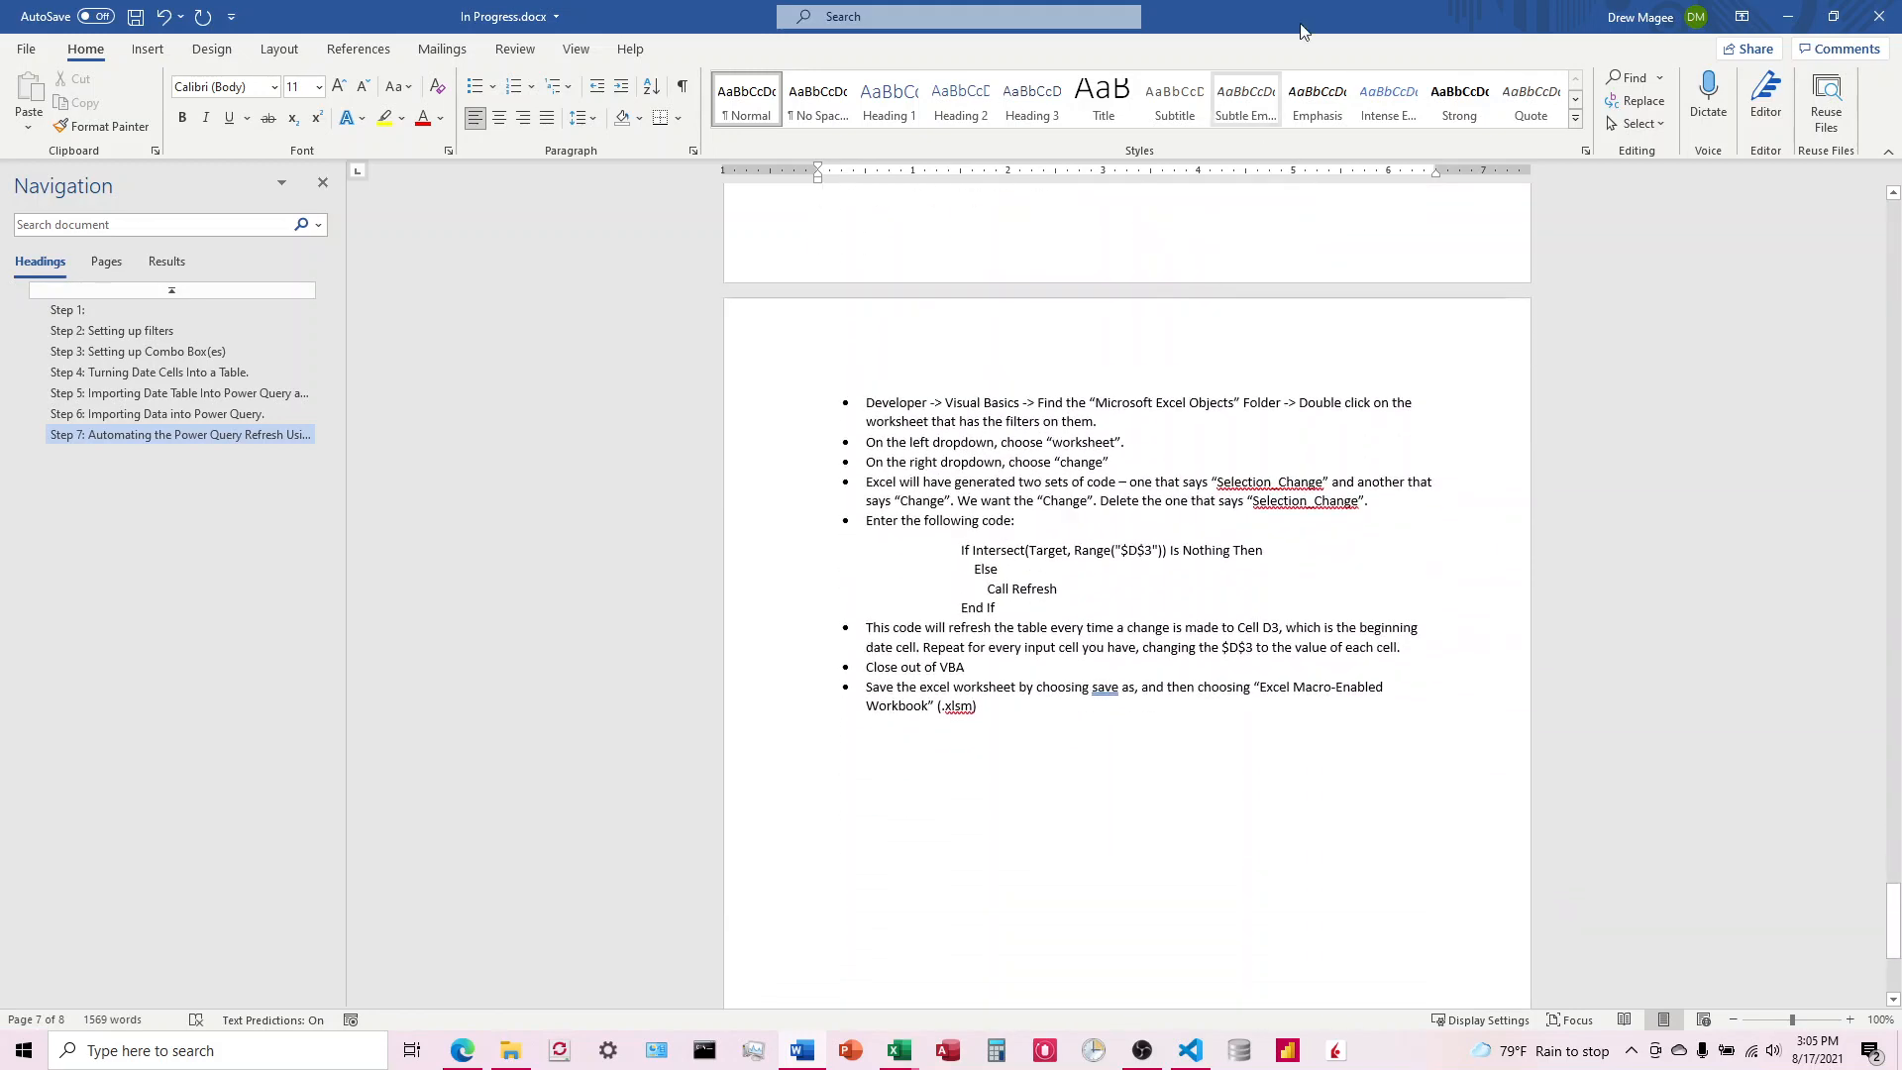
Step: Switch back to the In Progress.xlsm workbook in Excel, view the order table on the Data sheet and return to the Filter sheet
left_click_drag(1302, 9, 1901, 19)
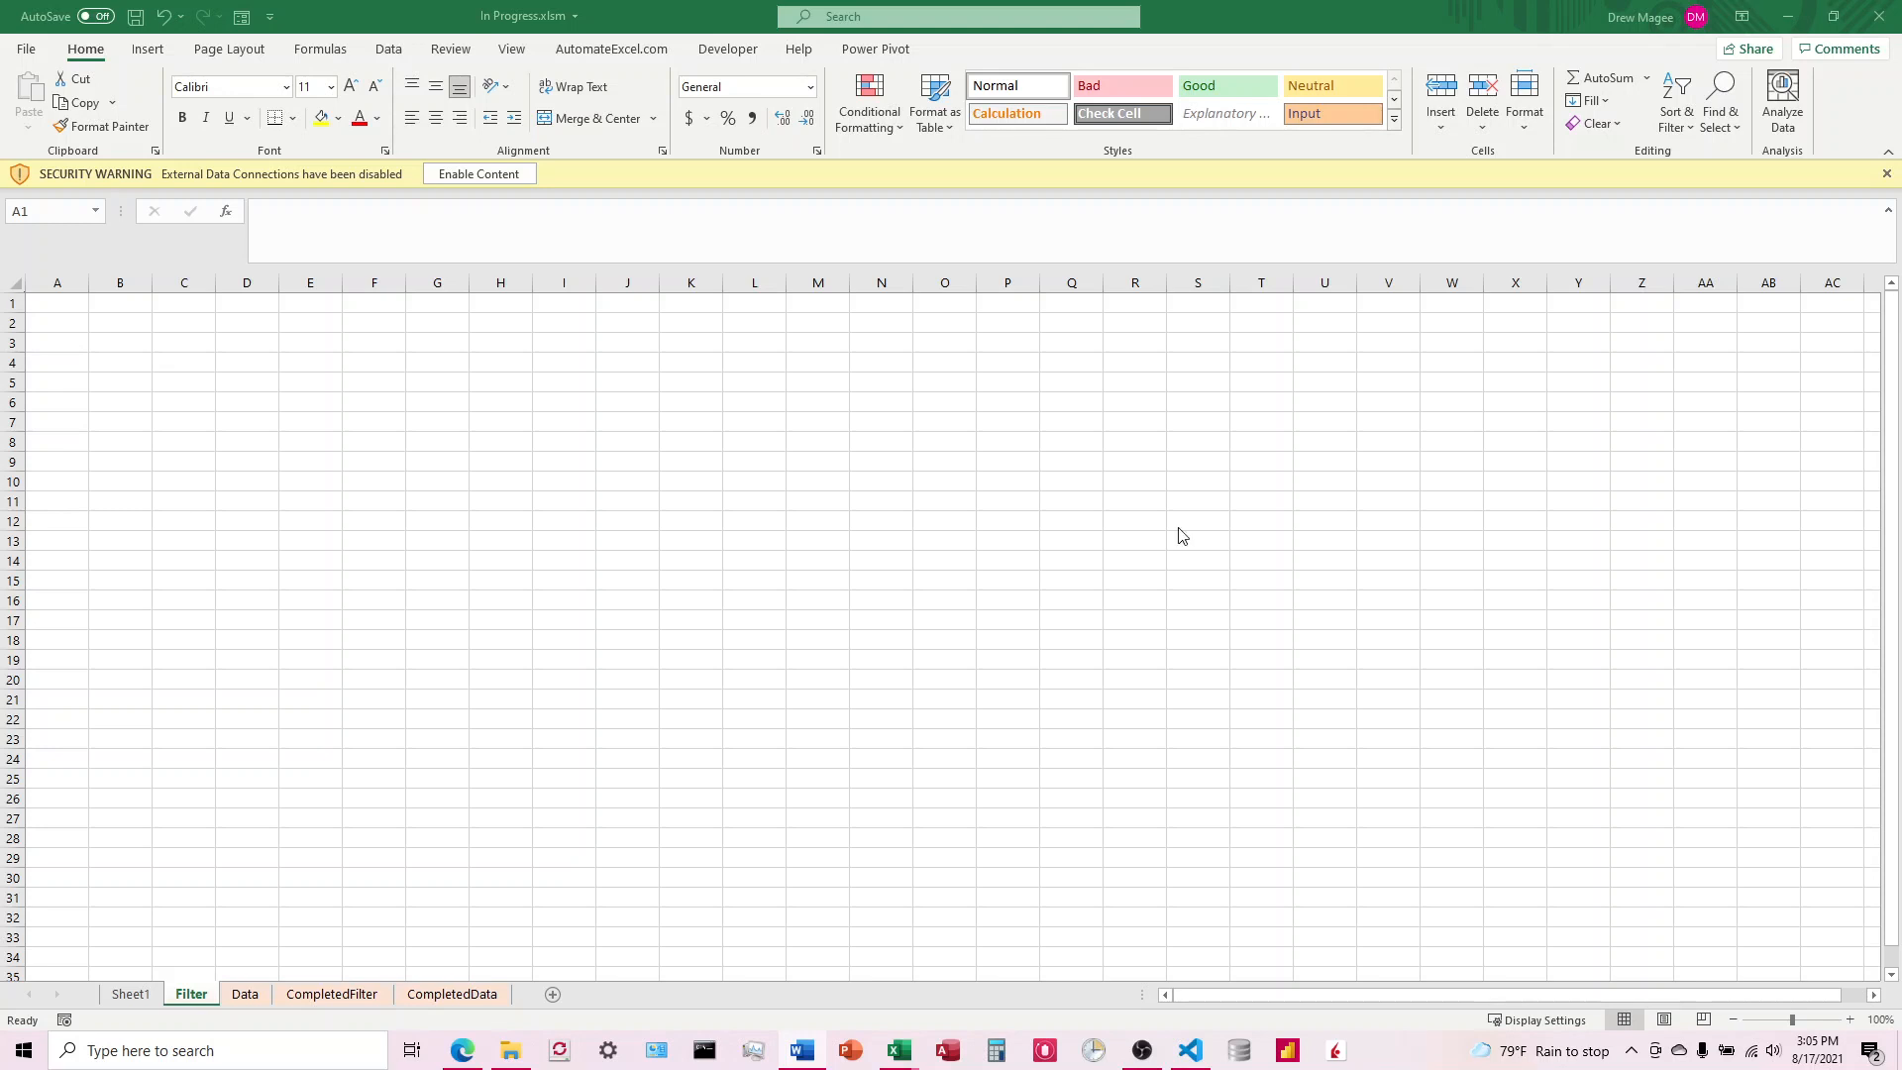
left_click(727, 50)
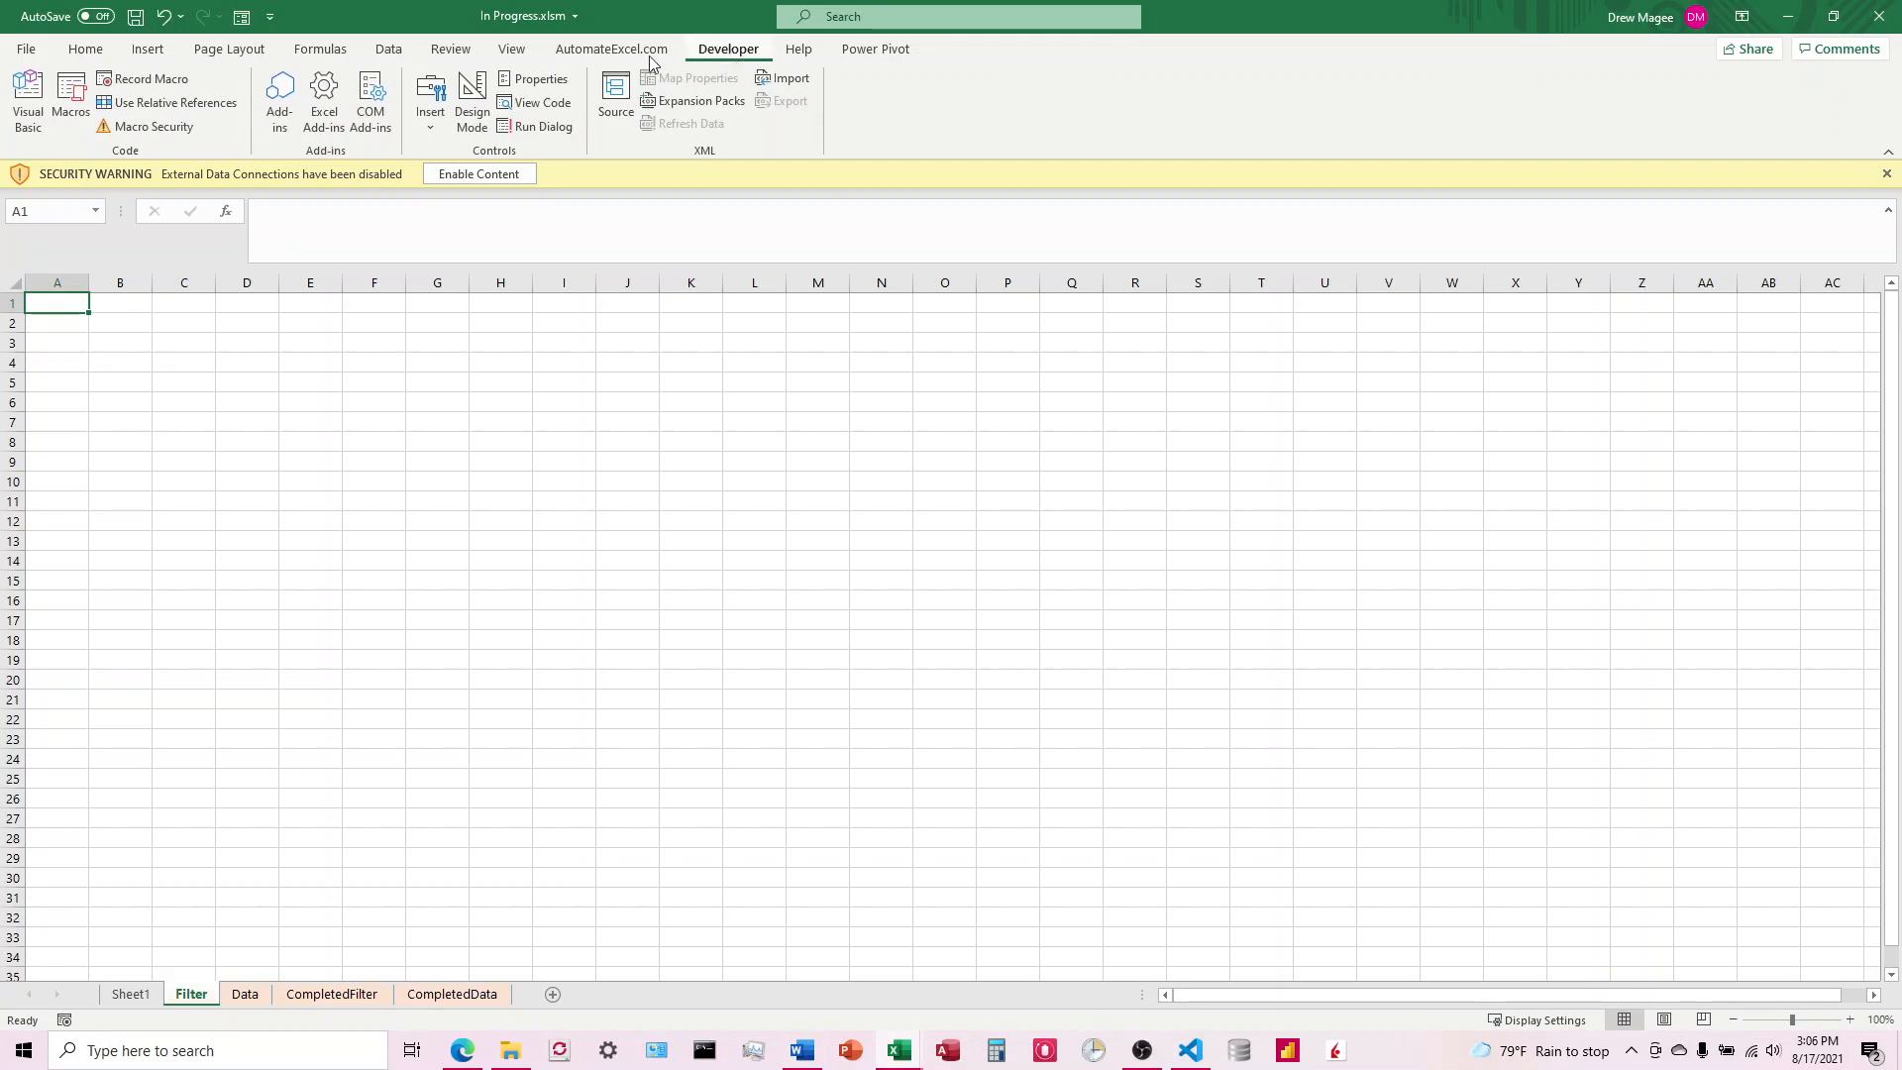
left_click(86, 50)
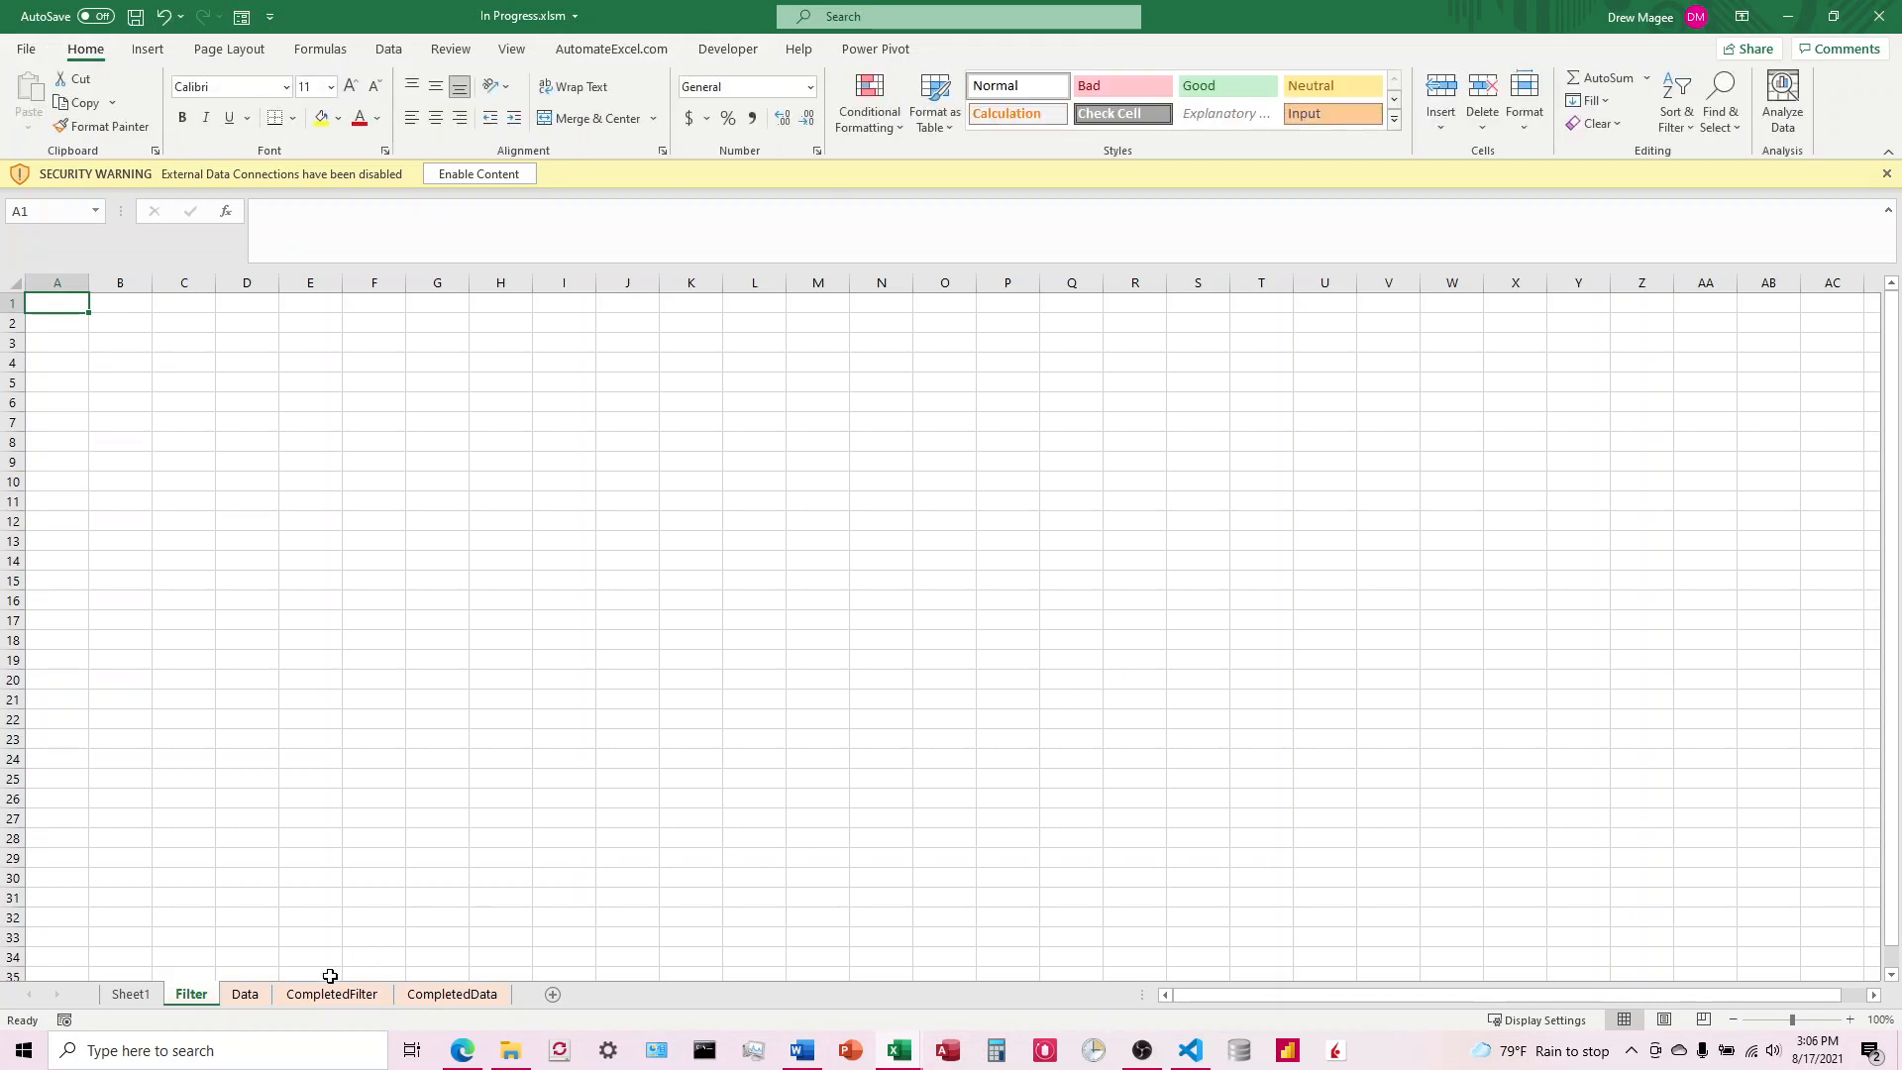
left_click(234, 997)
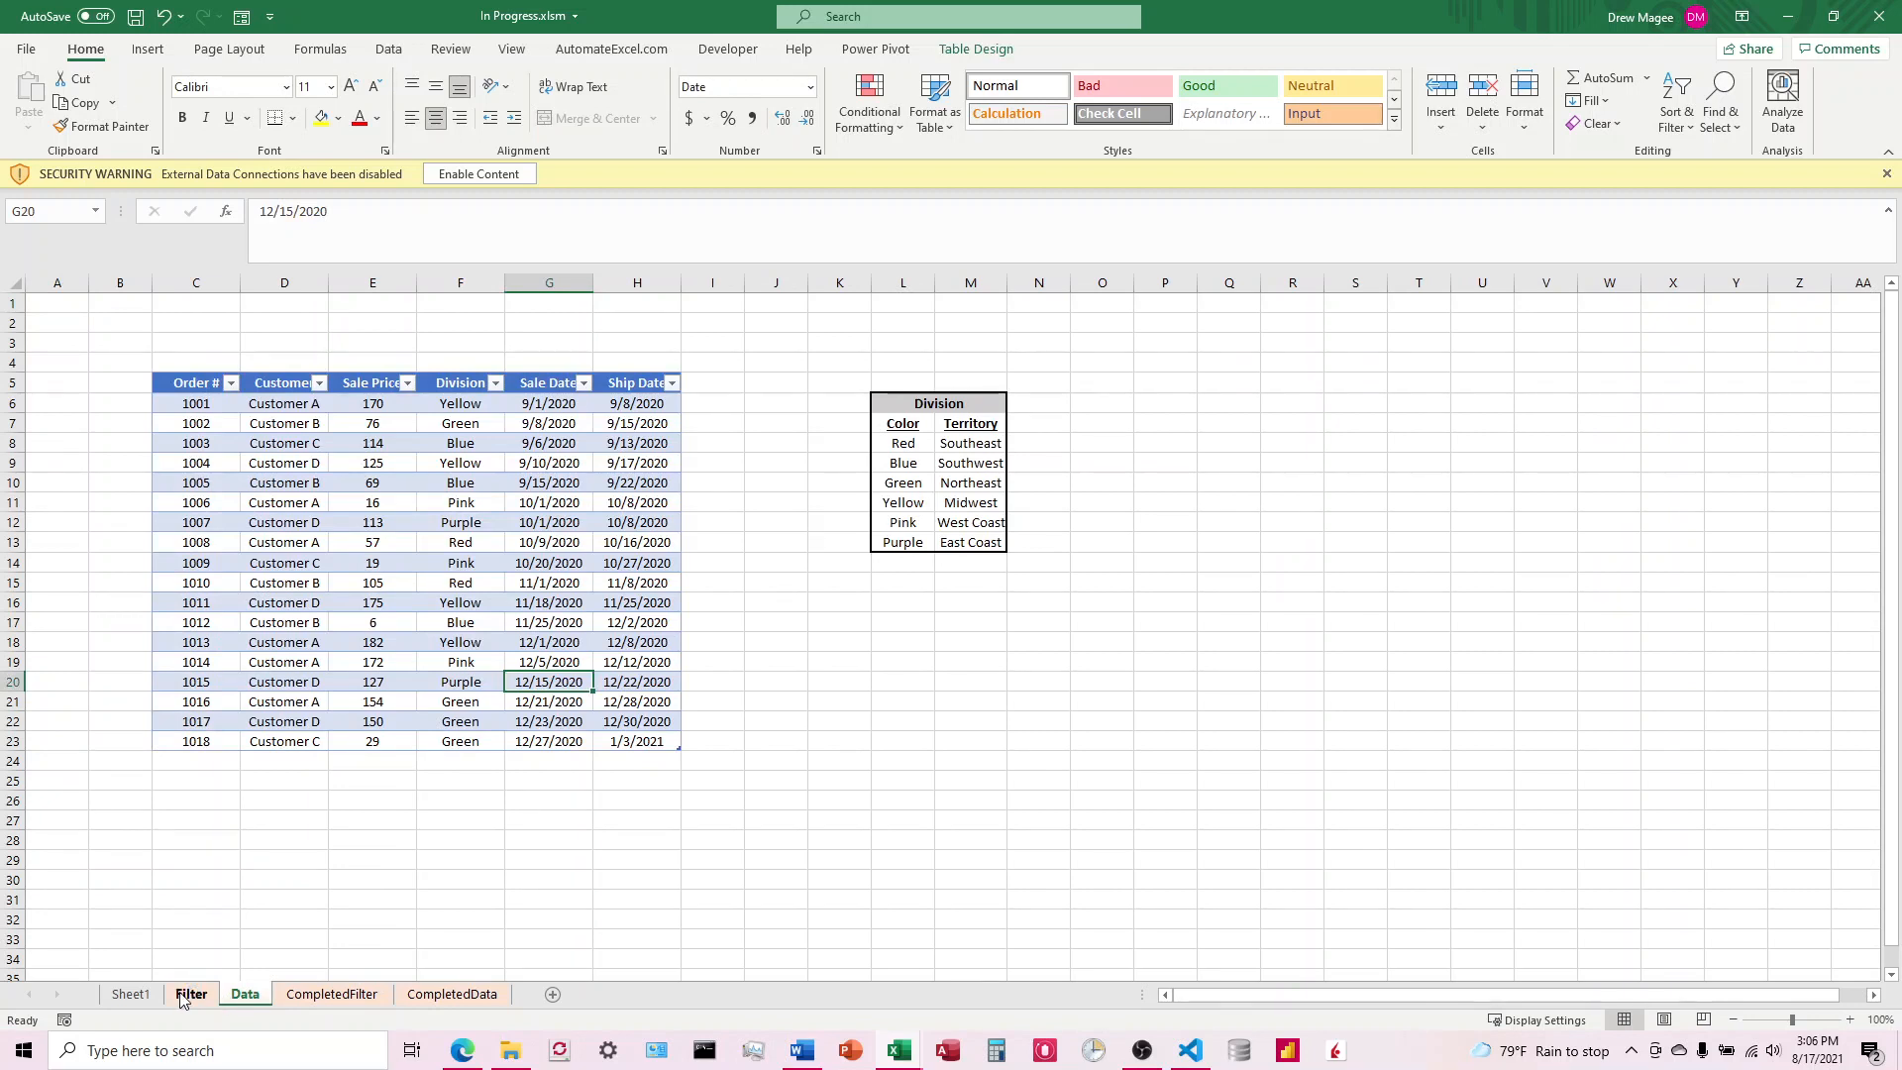
left_click(190, 995)
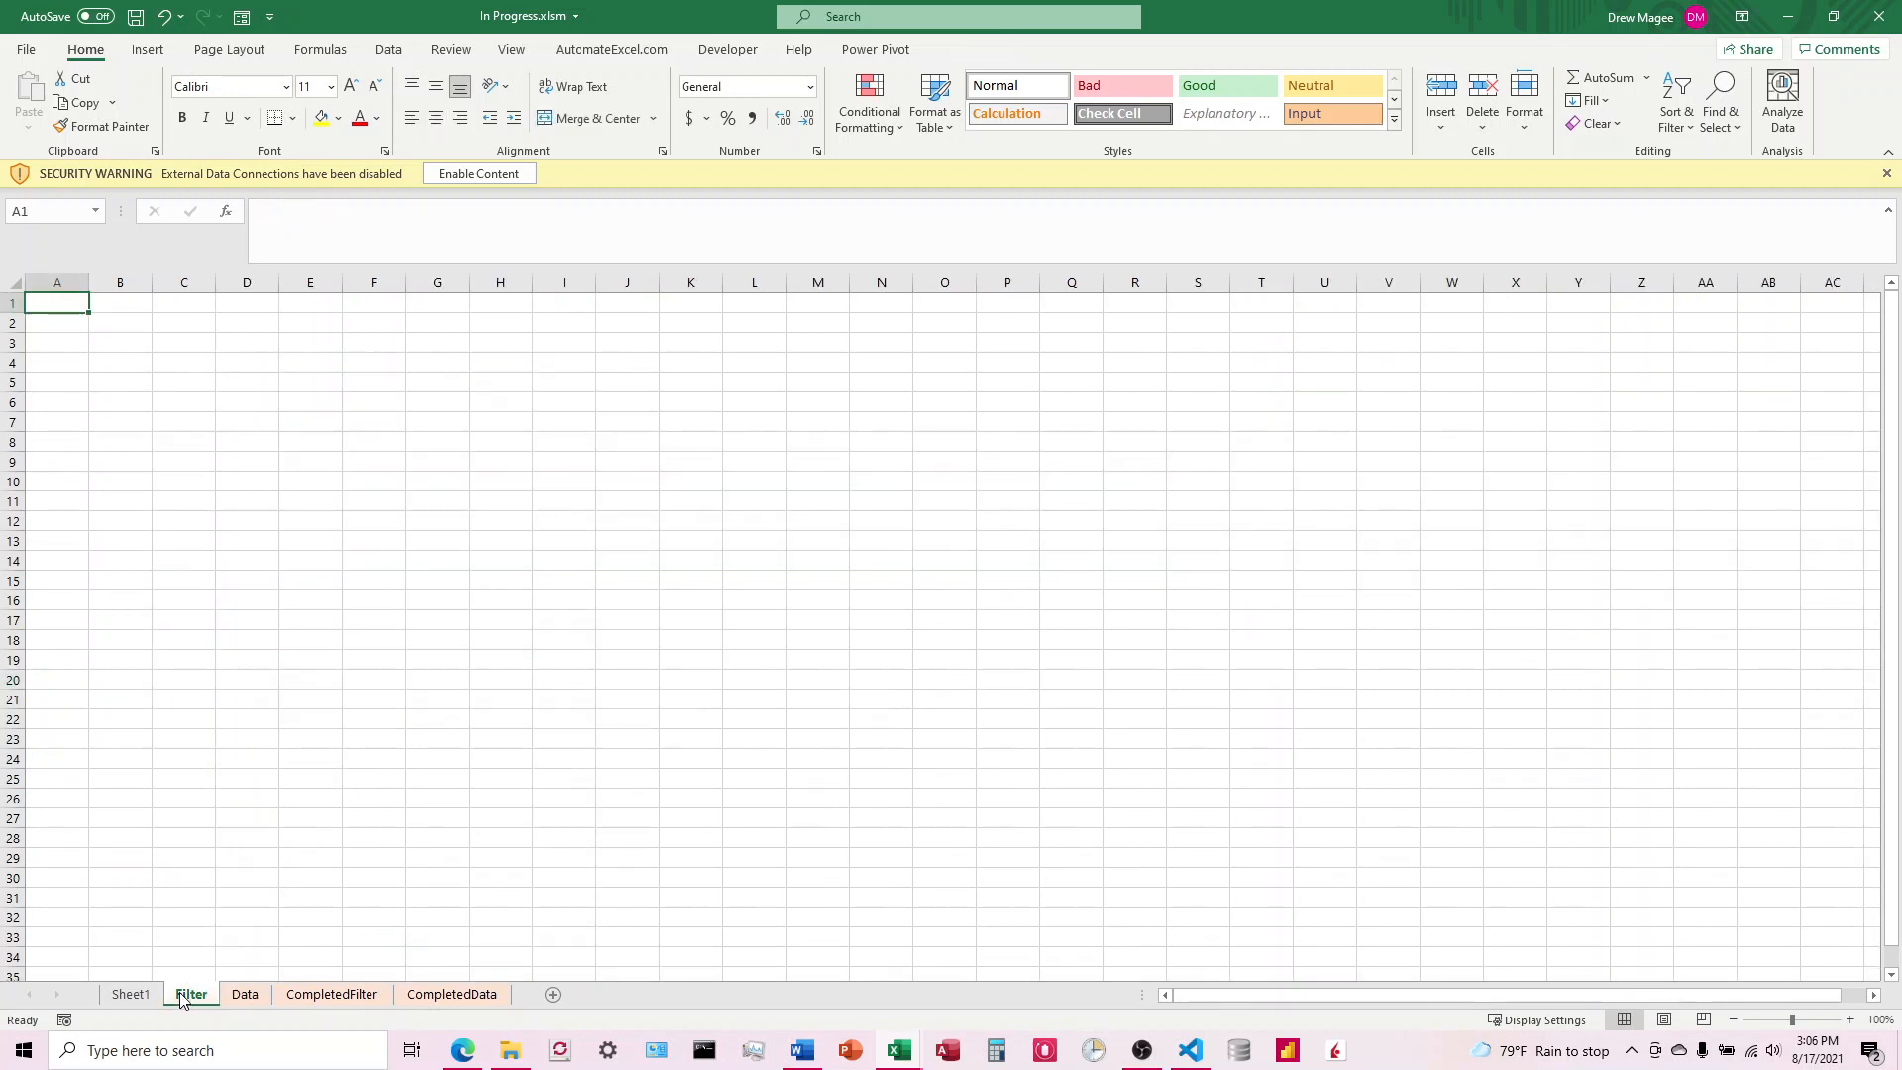
Step: Look through the Data, CompletedFilter and CompletedData sheets to compare their layouts, and return to the Filter sheet
left_click(248, 996)
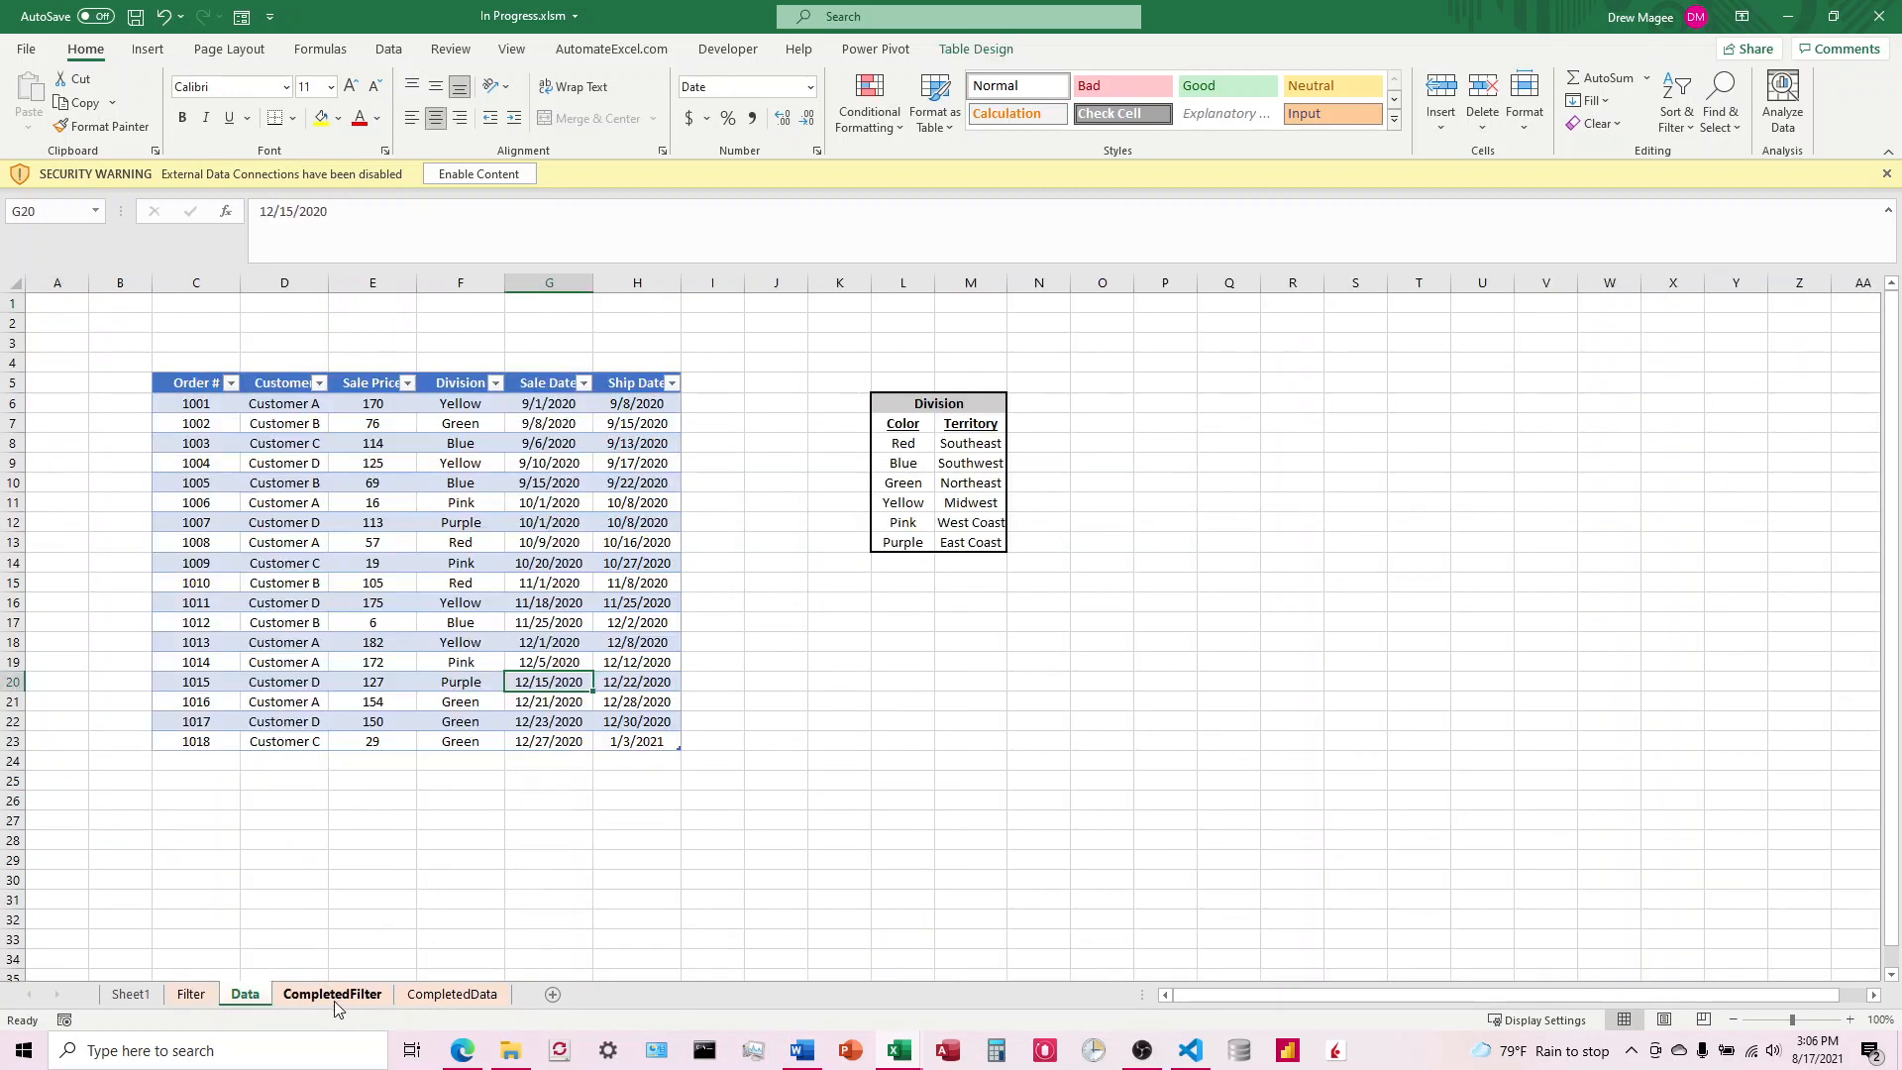
left_click(335, 996)
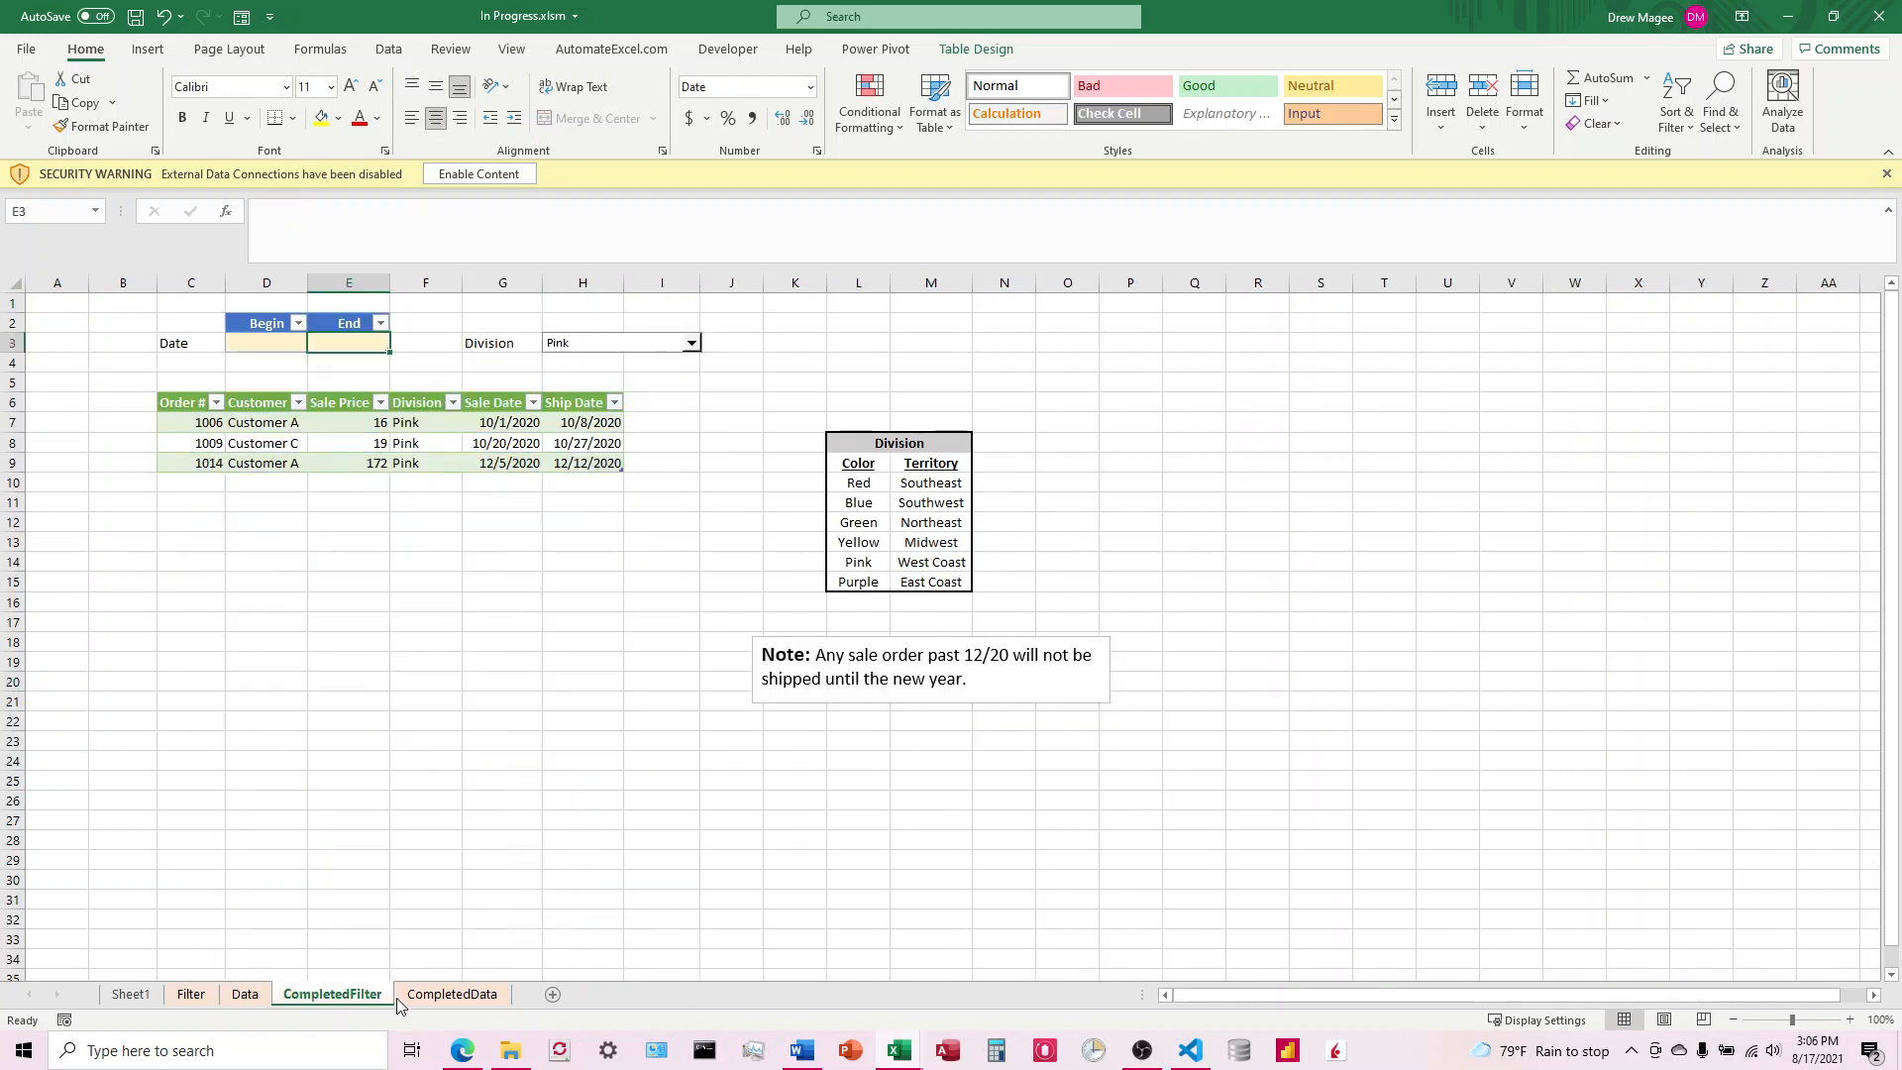
left_click(457, 996)
left_click(340, 995)
left_click(452, 996)
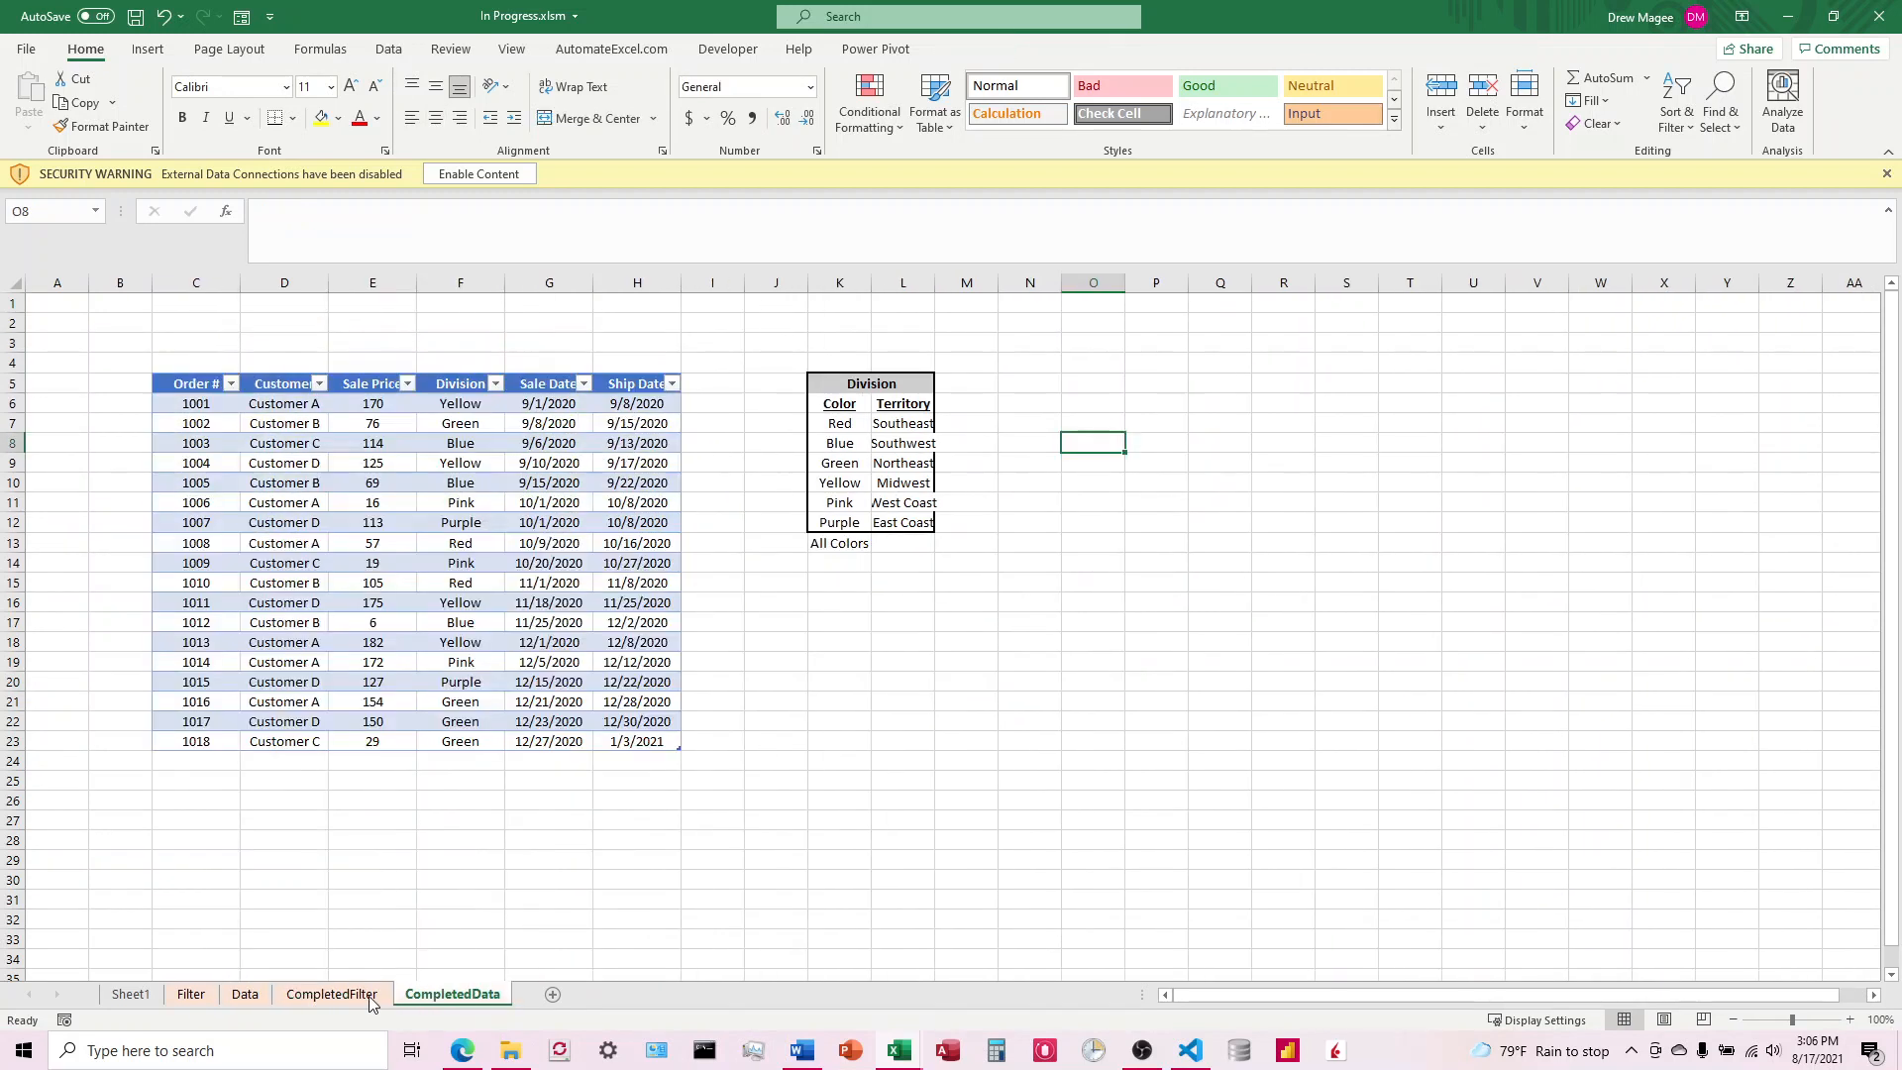
left_click(245, 996)
left_click(195, 998)
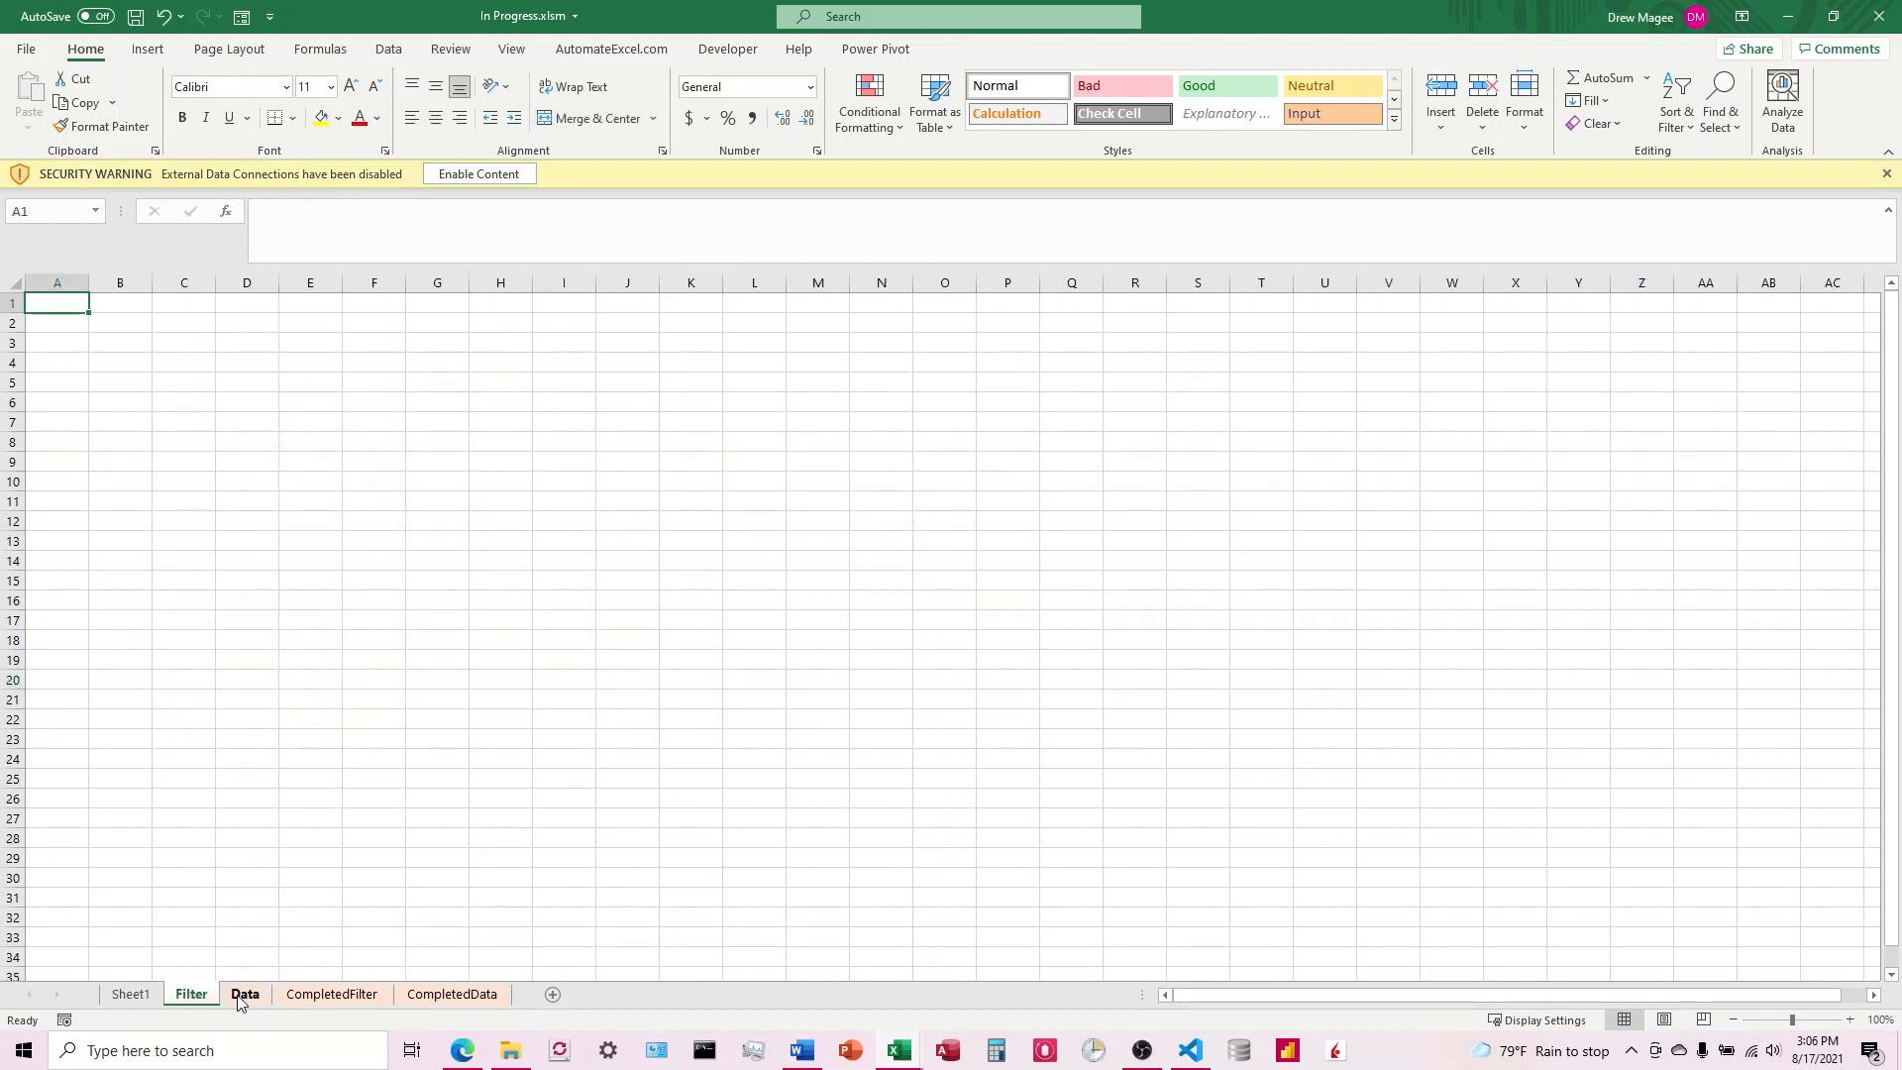
Step: Copy the whole order table with its headers from Sheet1 and switch to the Data sheet
left_click(129, 996)
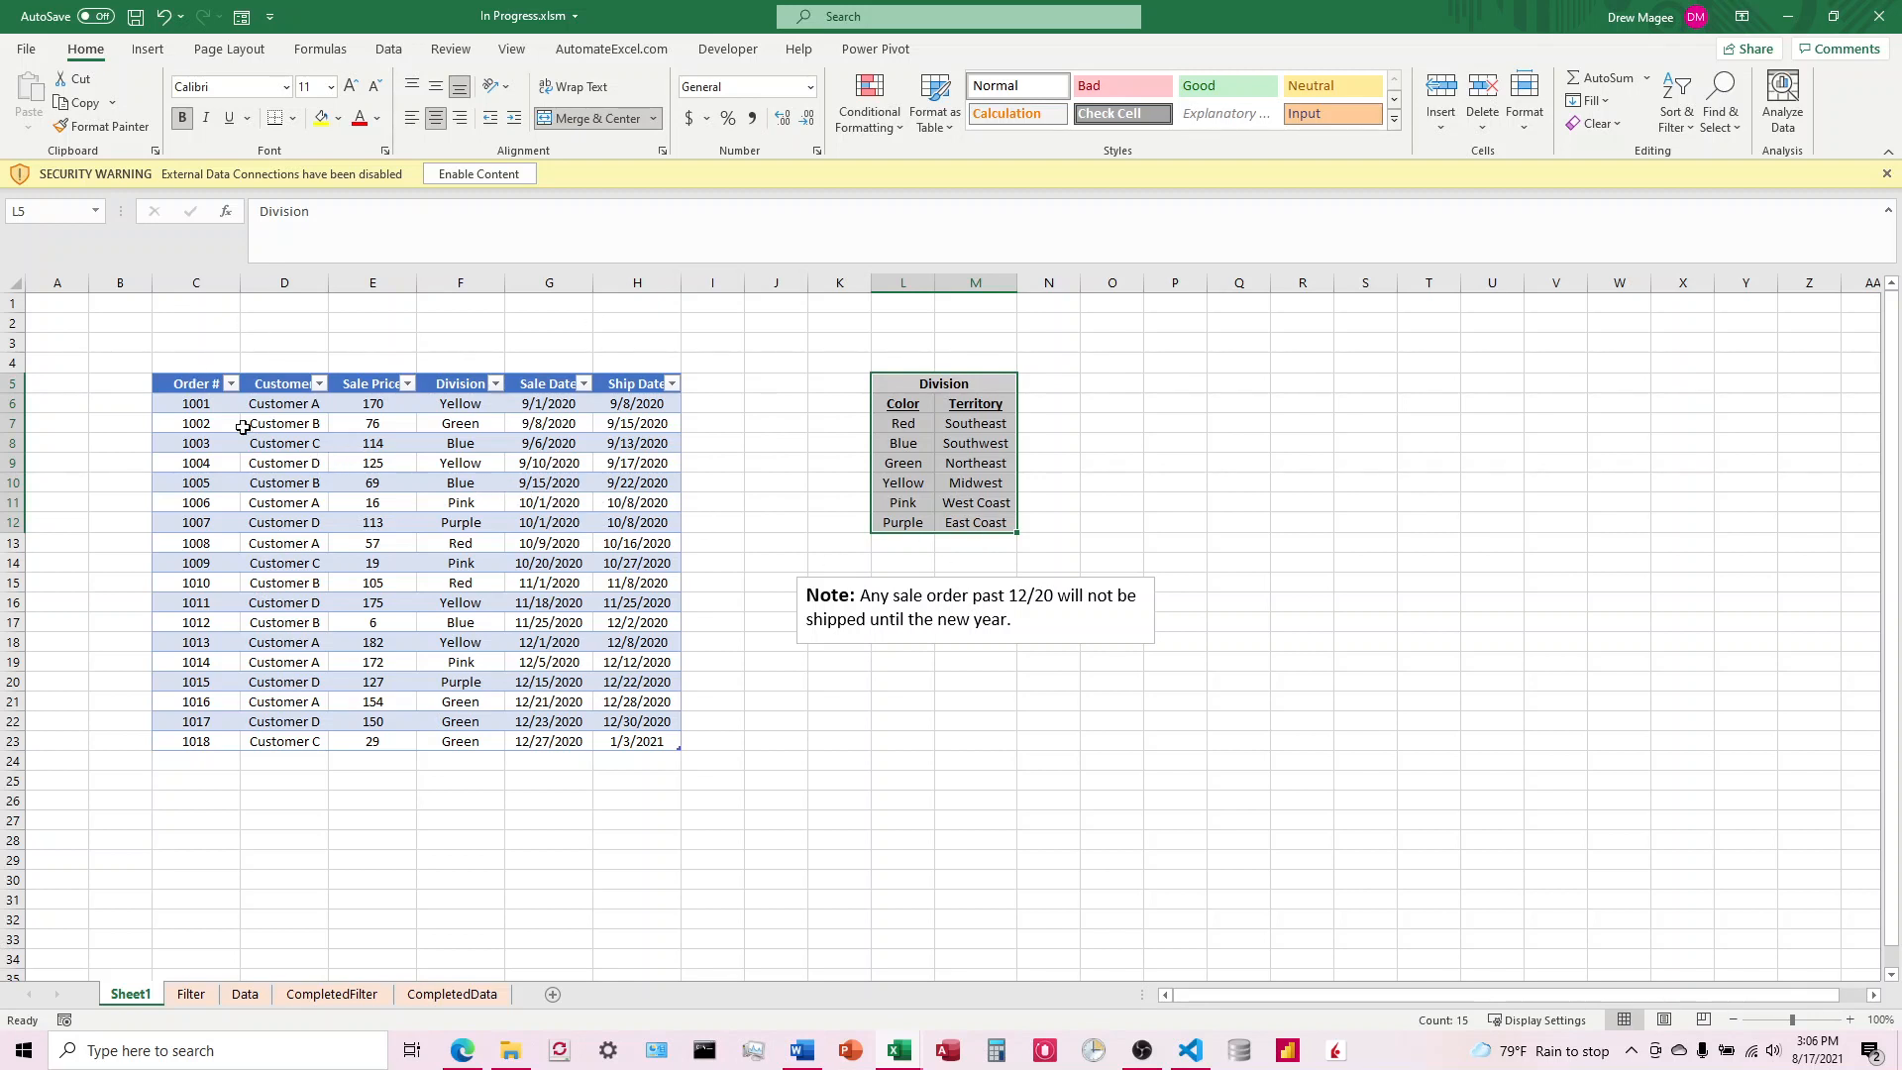
left_click_drag(194, 387, 651, 745)
key("ctrl+c")
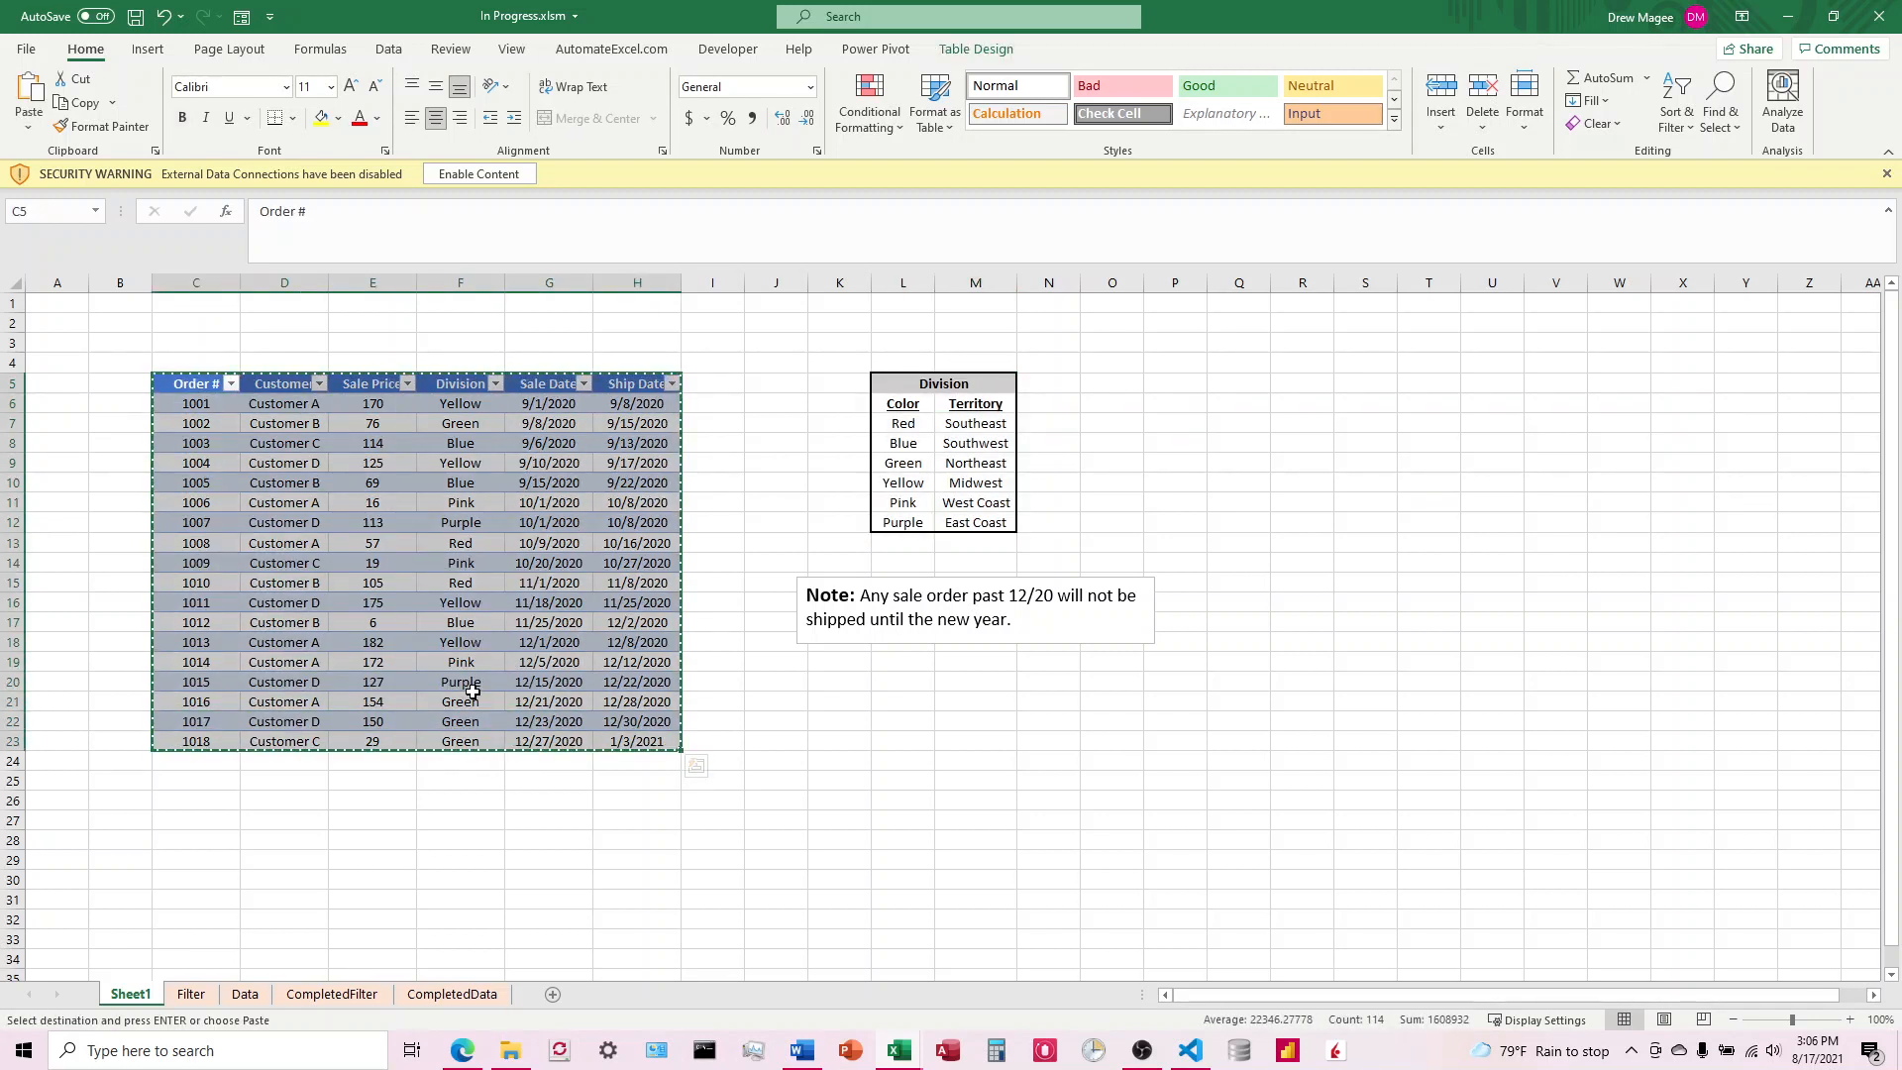
left_click(245, 994)
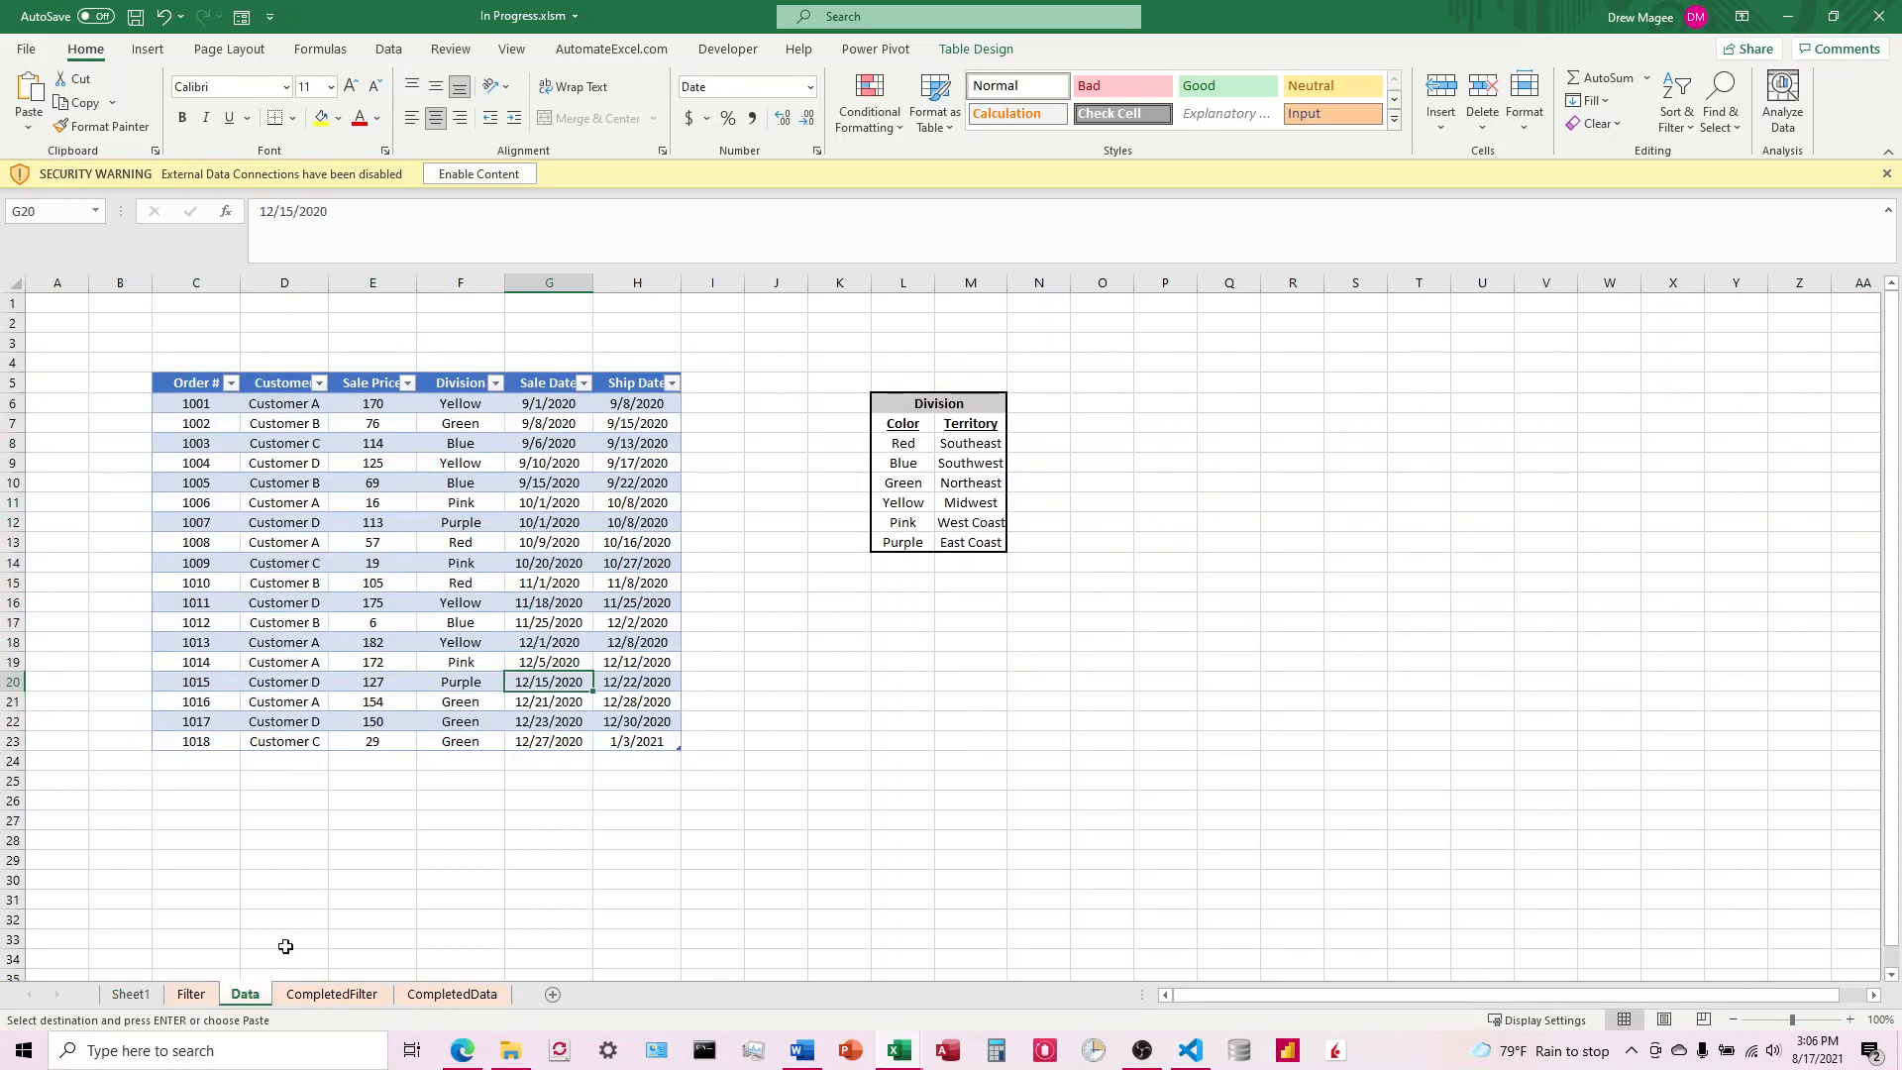
left_click(132, 995)
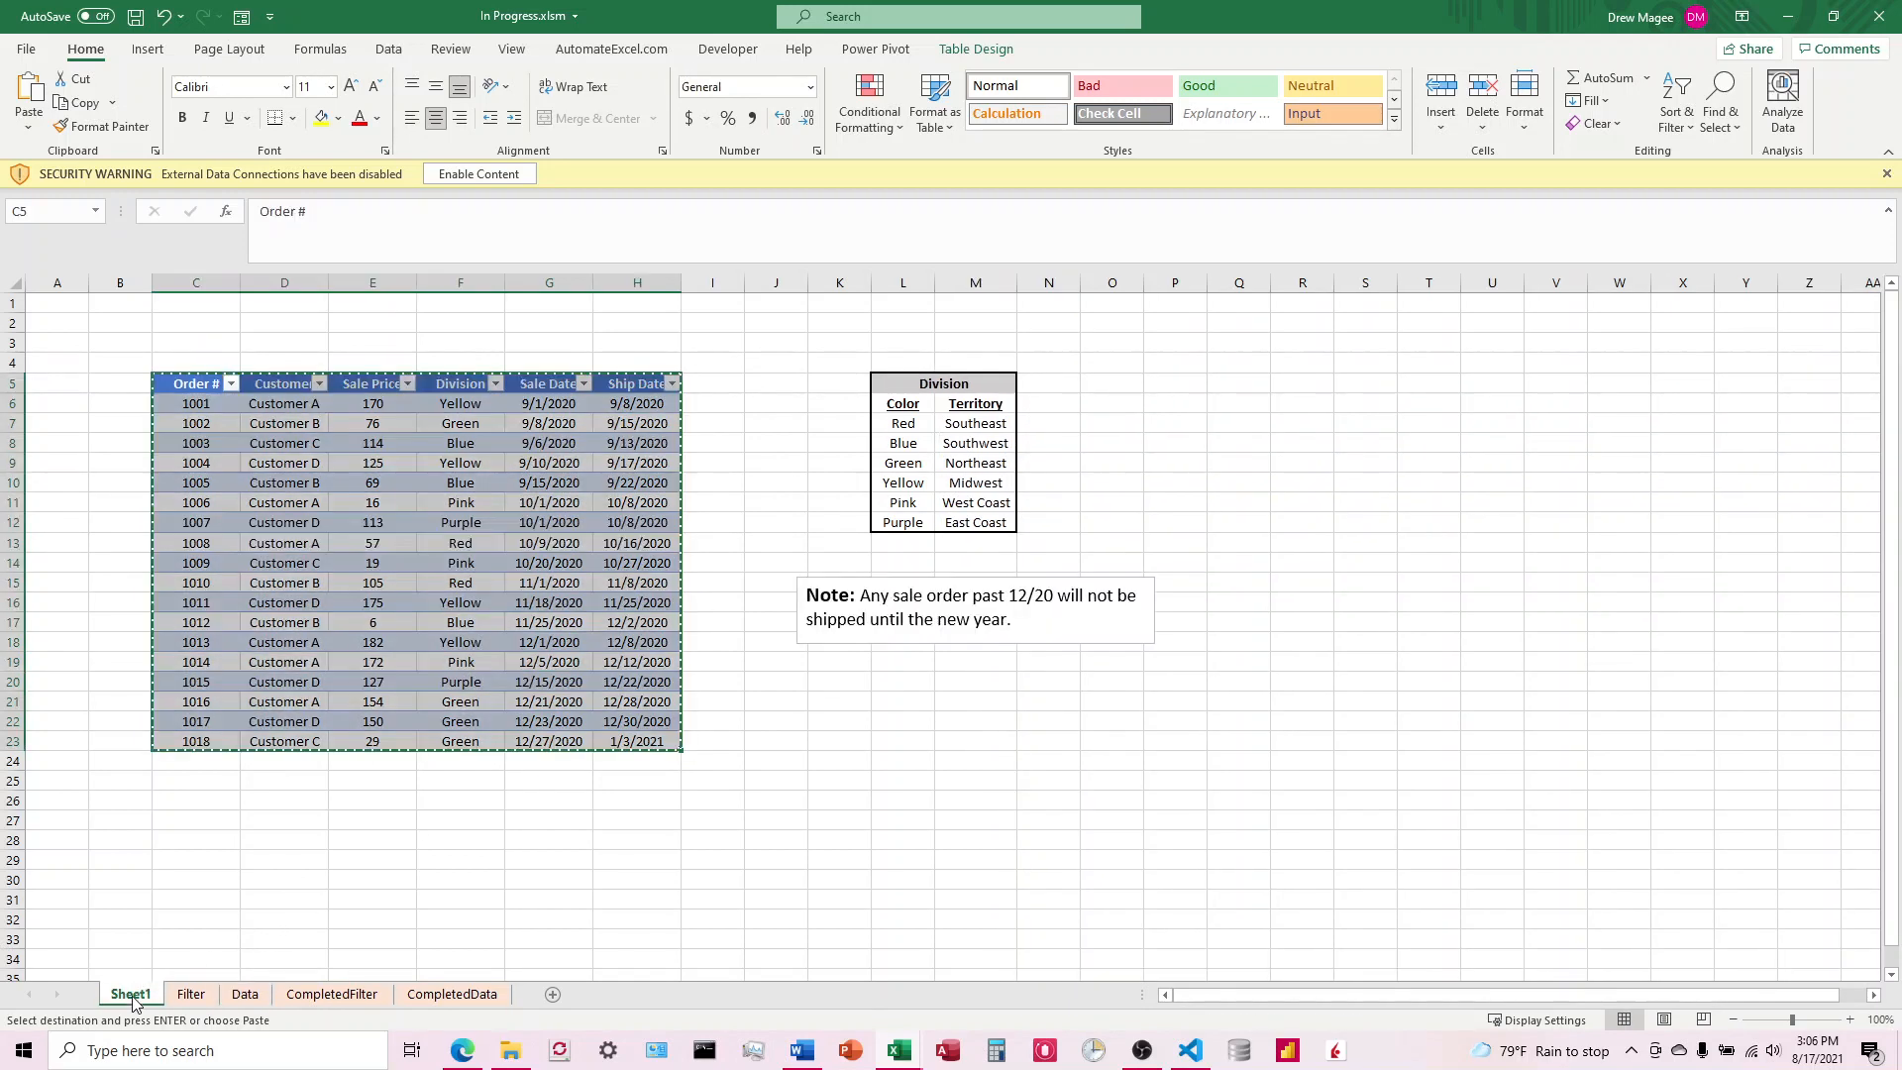
key("ctrl+v")
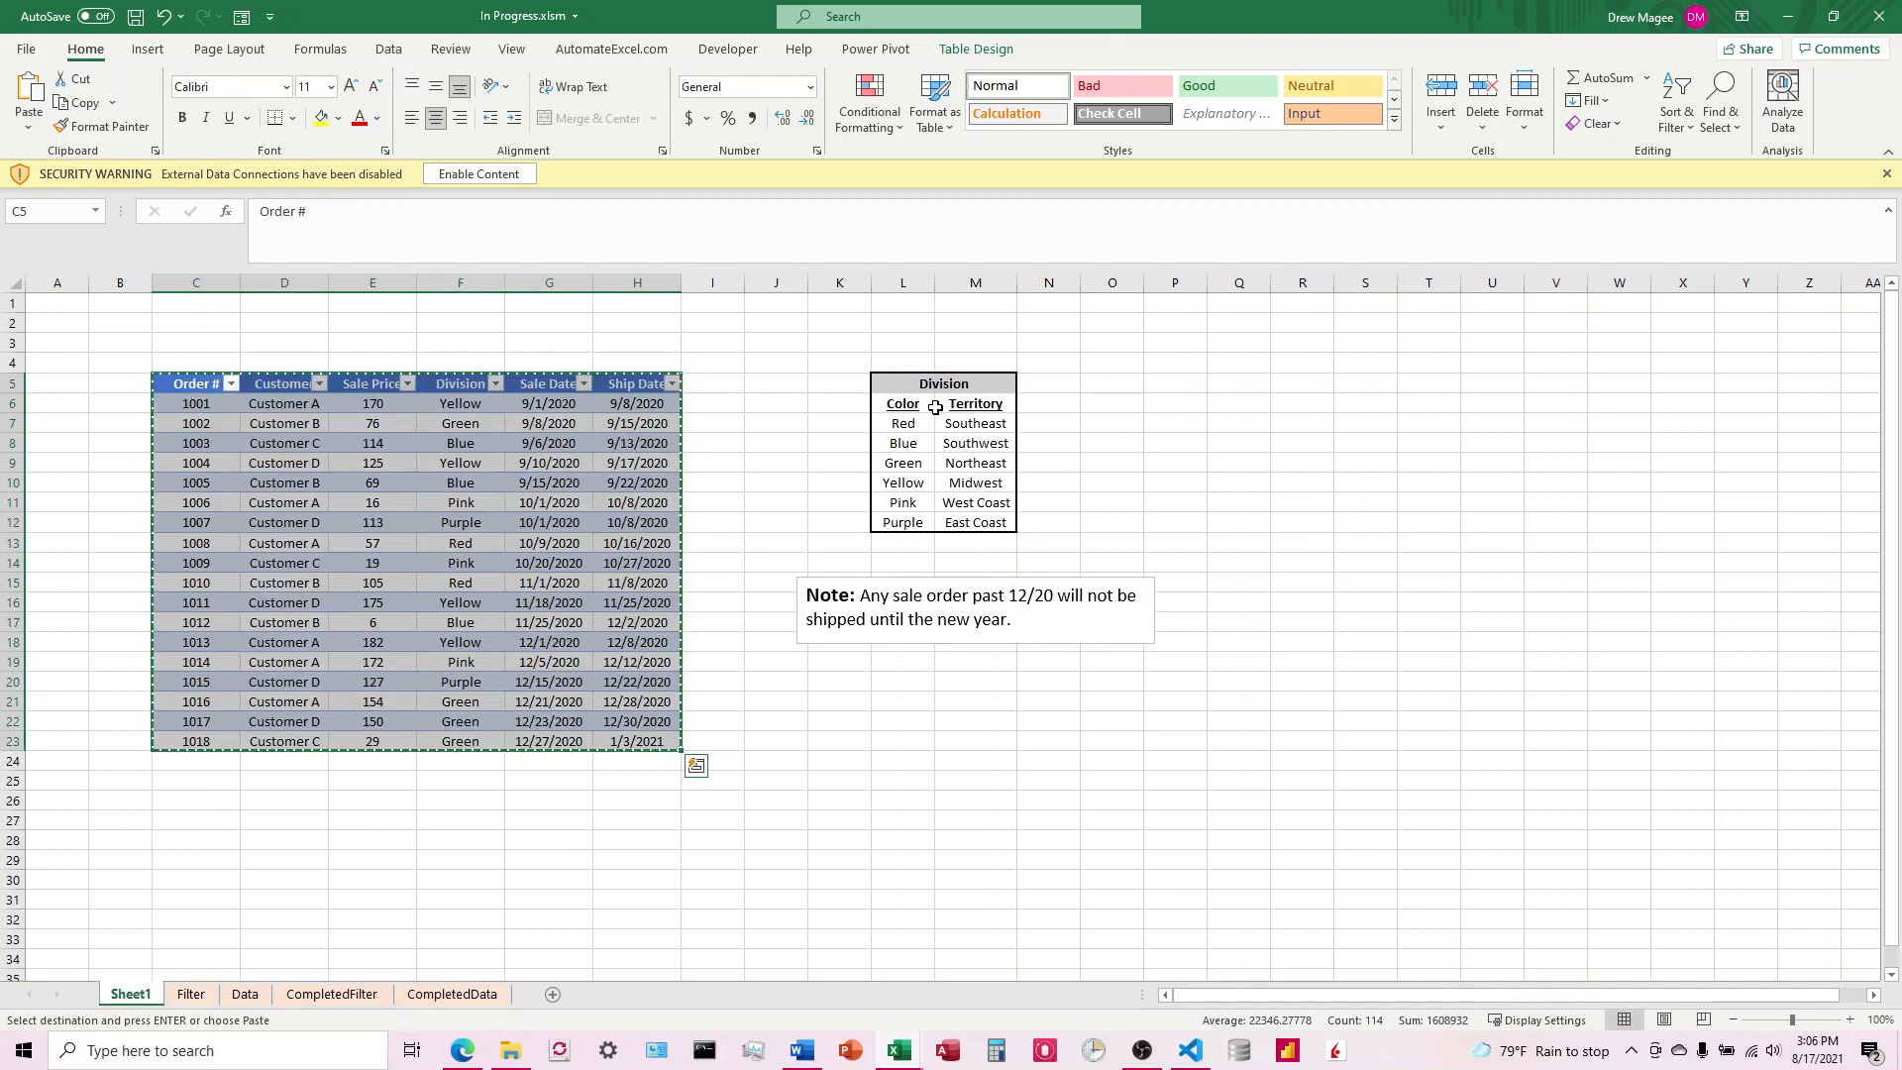
left_click(248, 998)
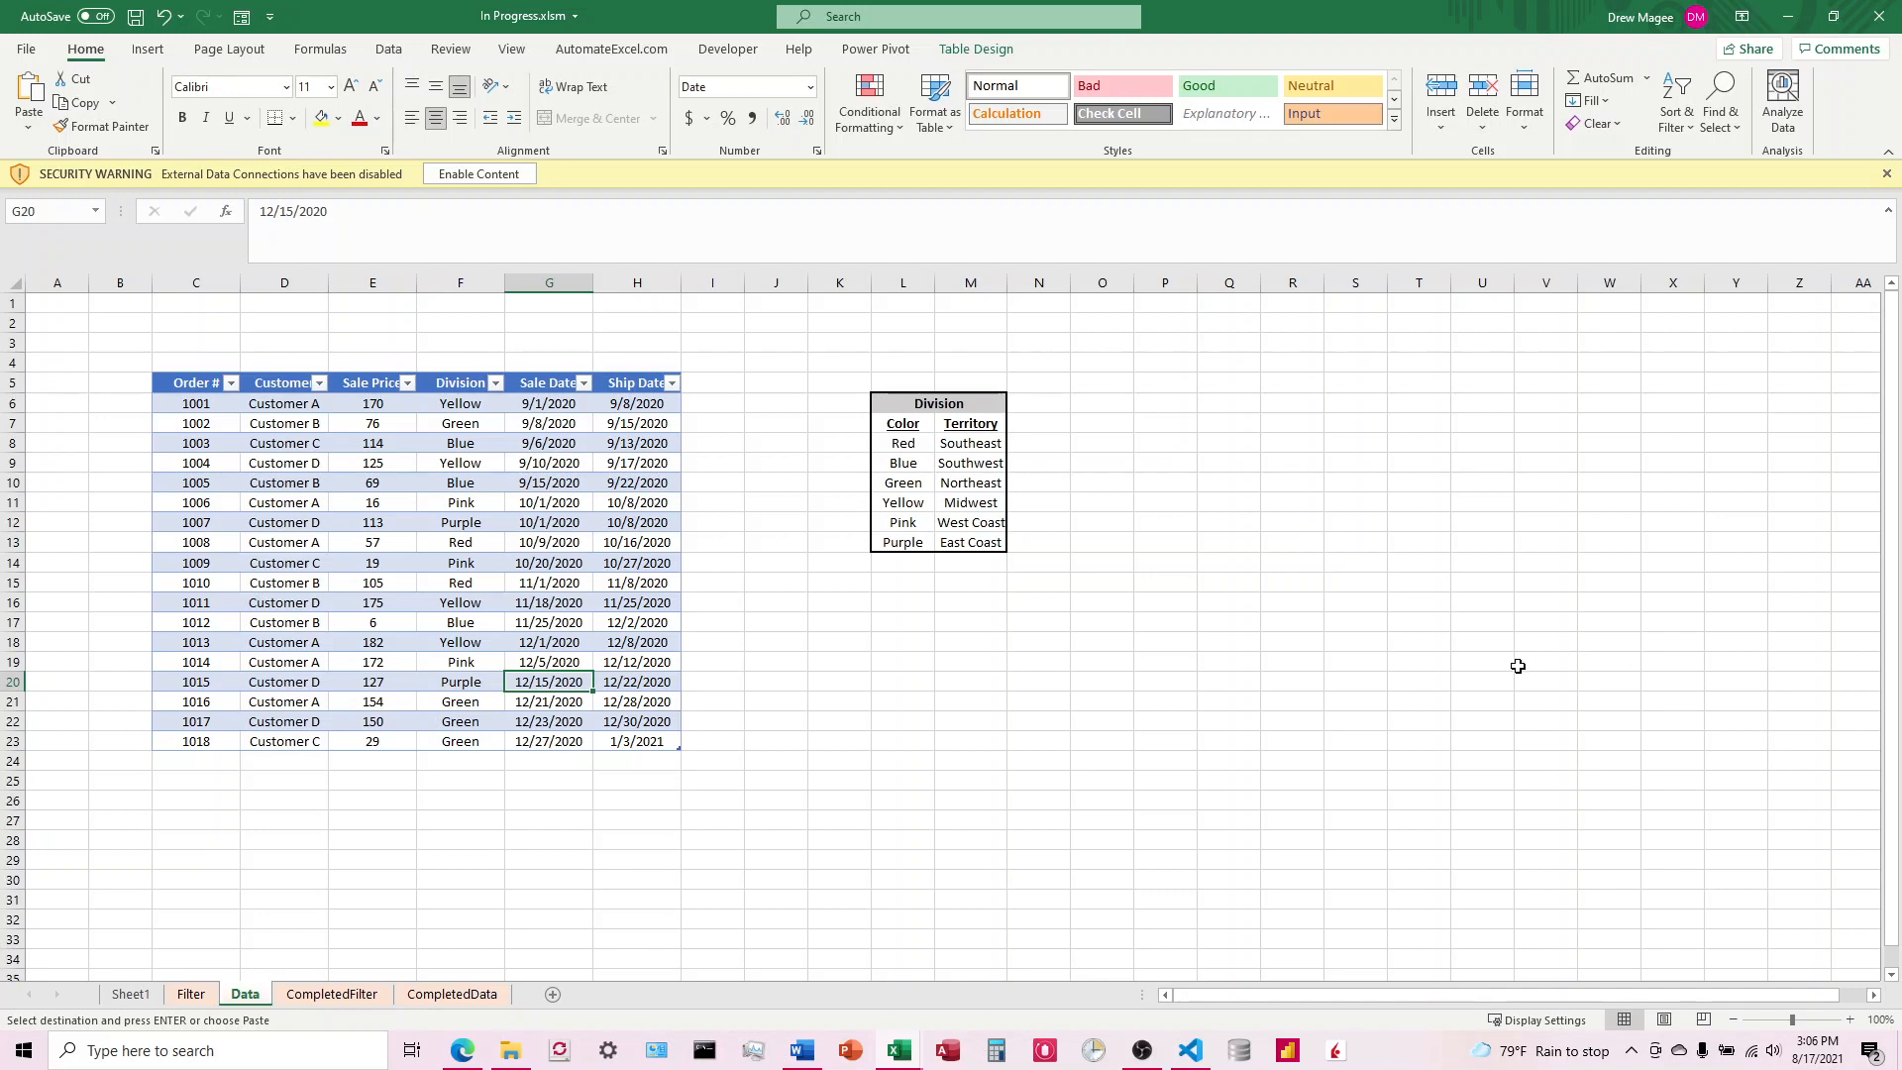
left_click(843, 664)
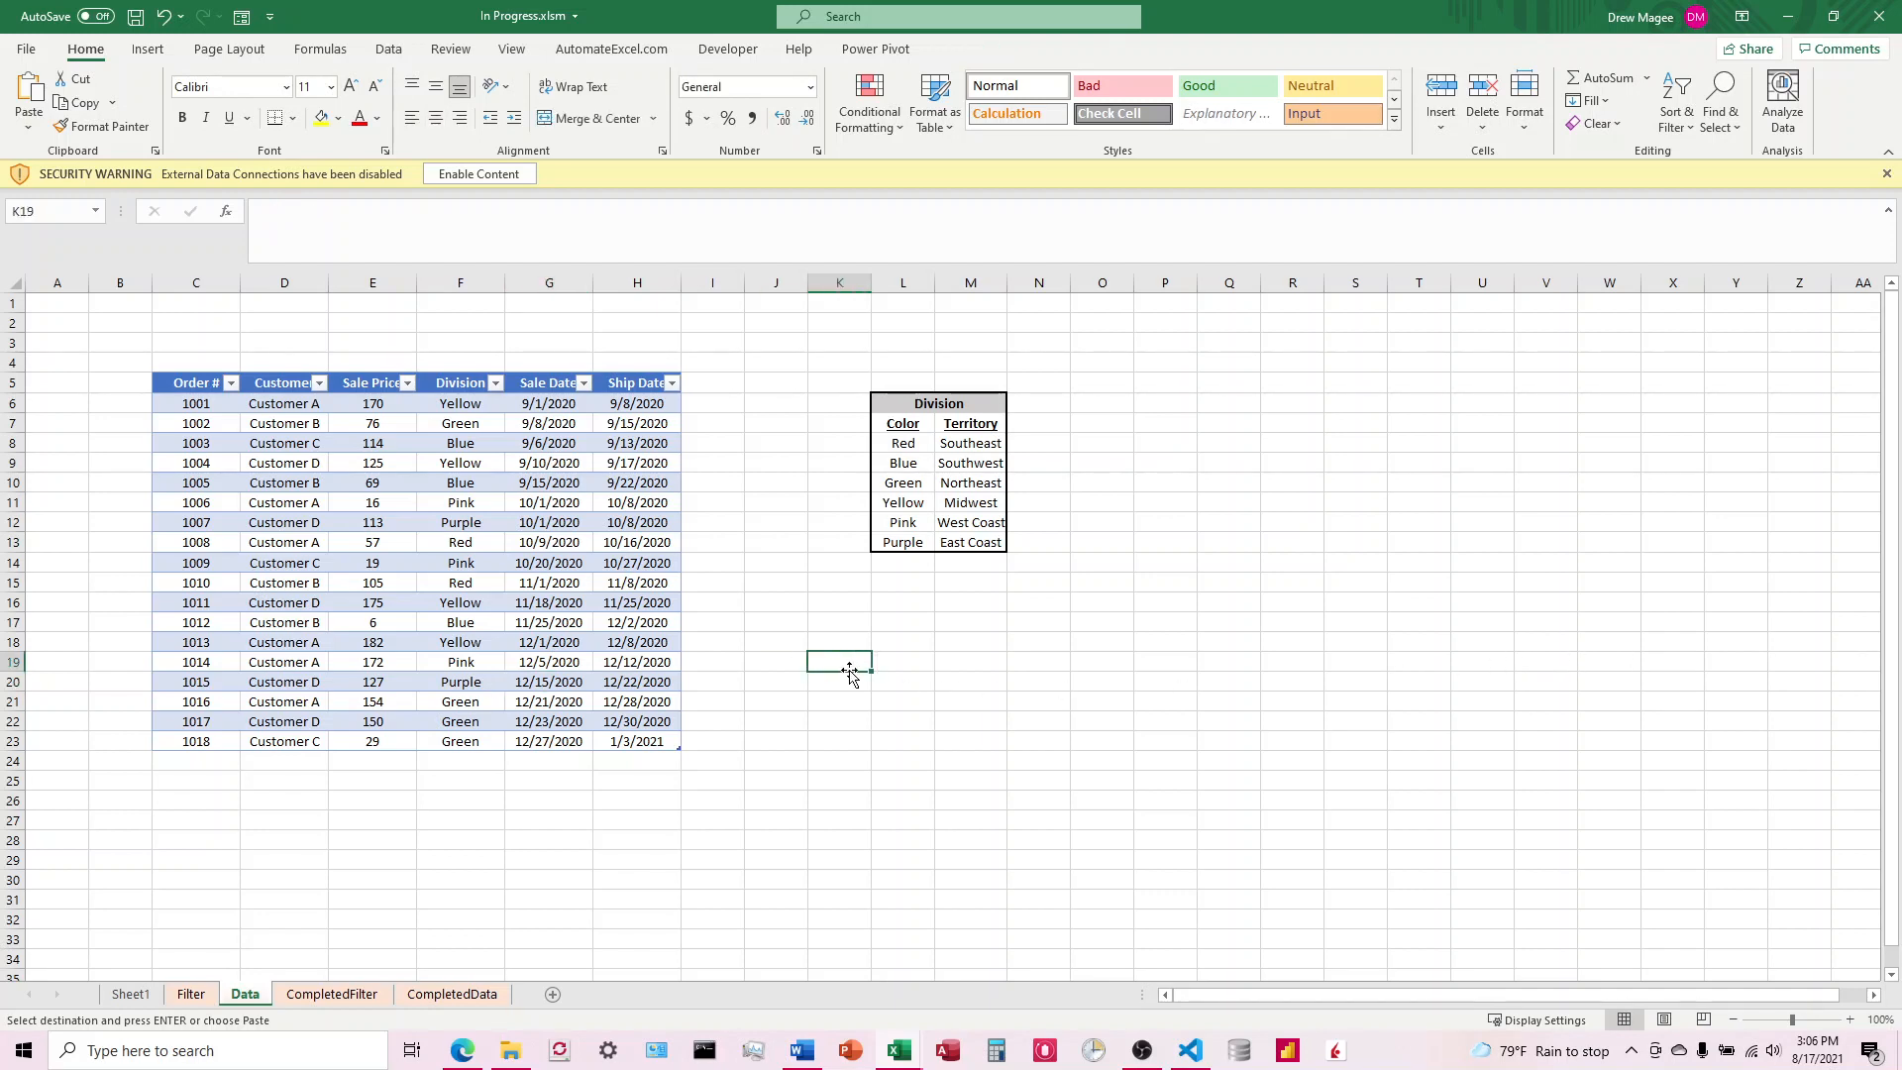
left_click(496, 382)
left_click(793, 318)
left_click_drag(13, 304, 15, 343)
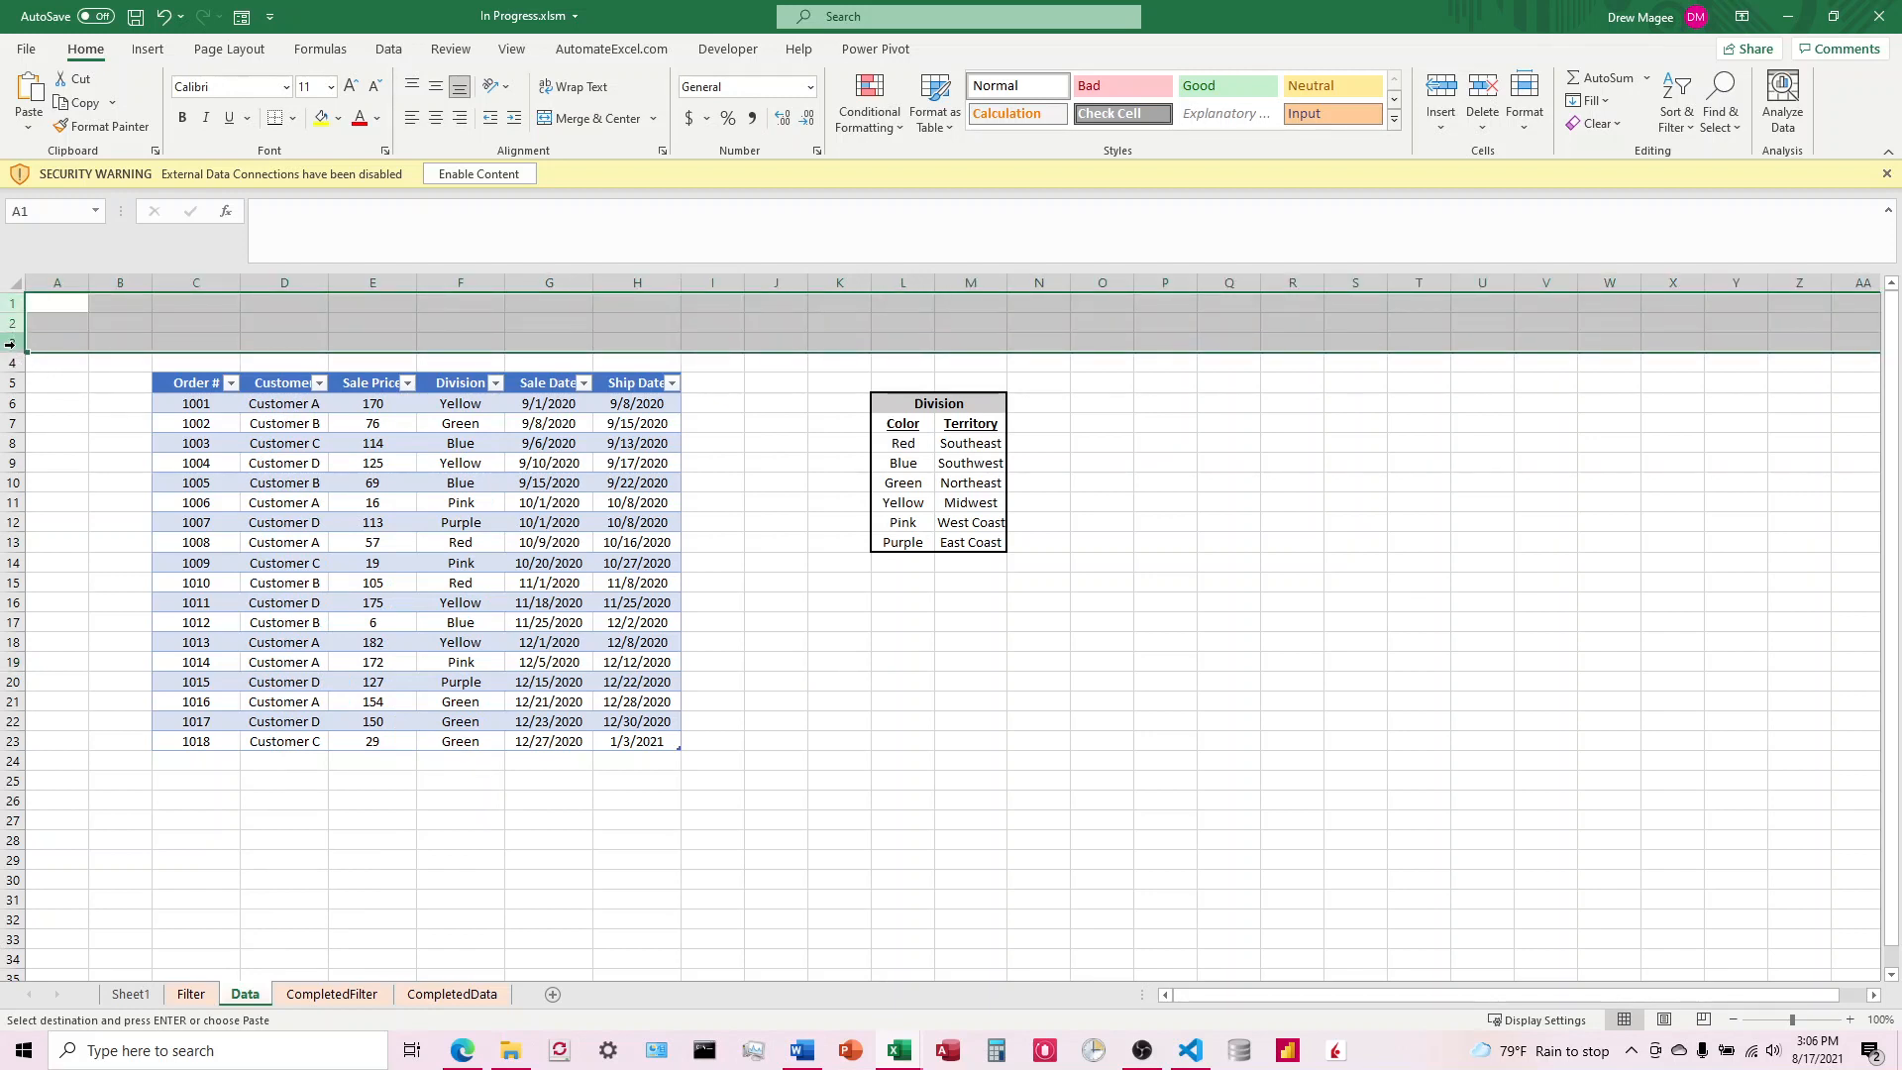
right_click(15, 343)
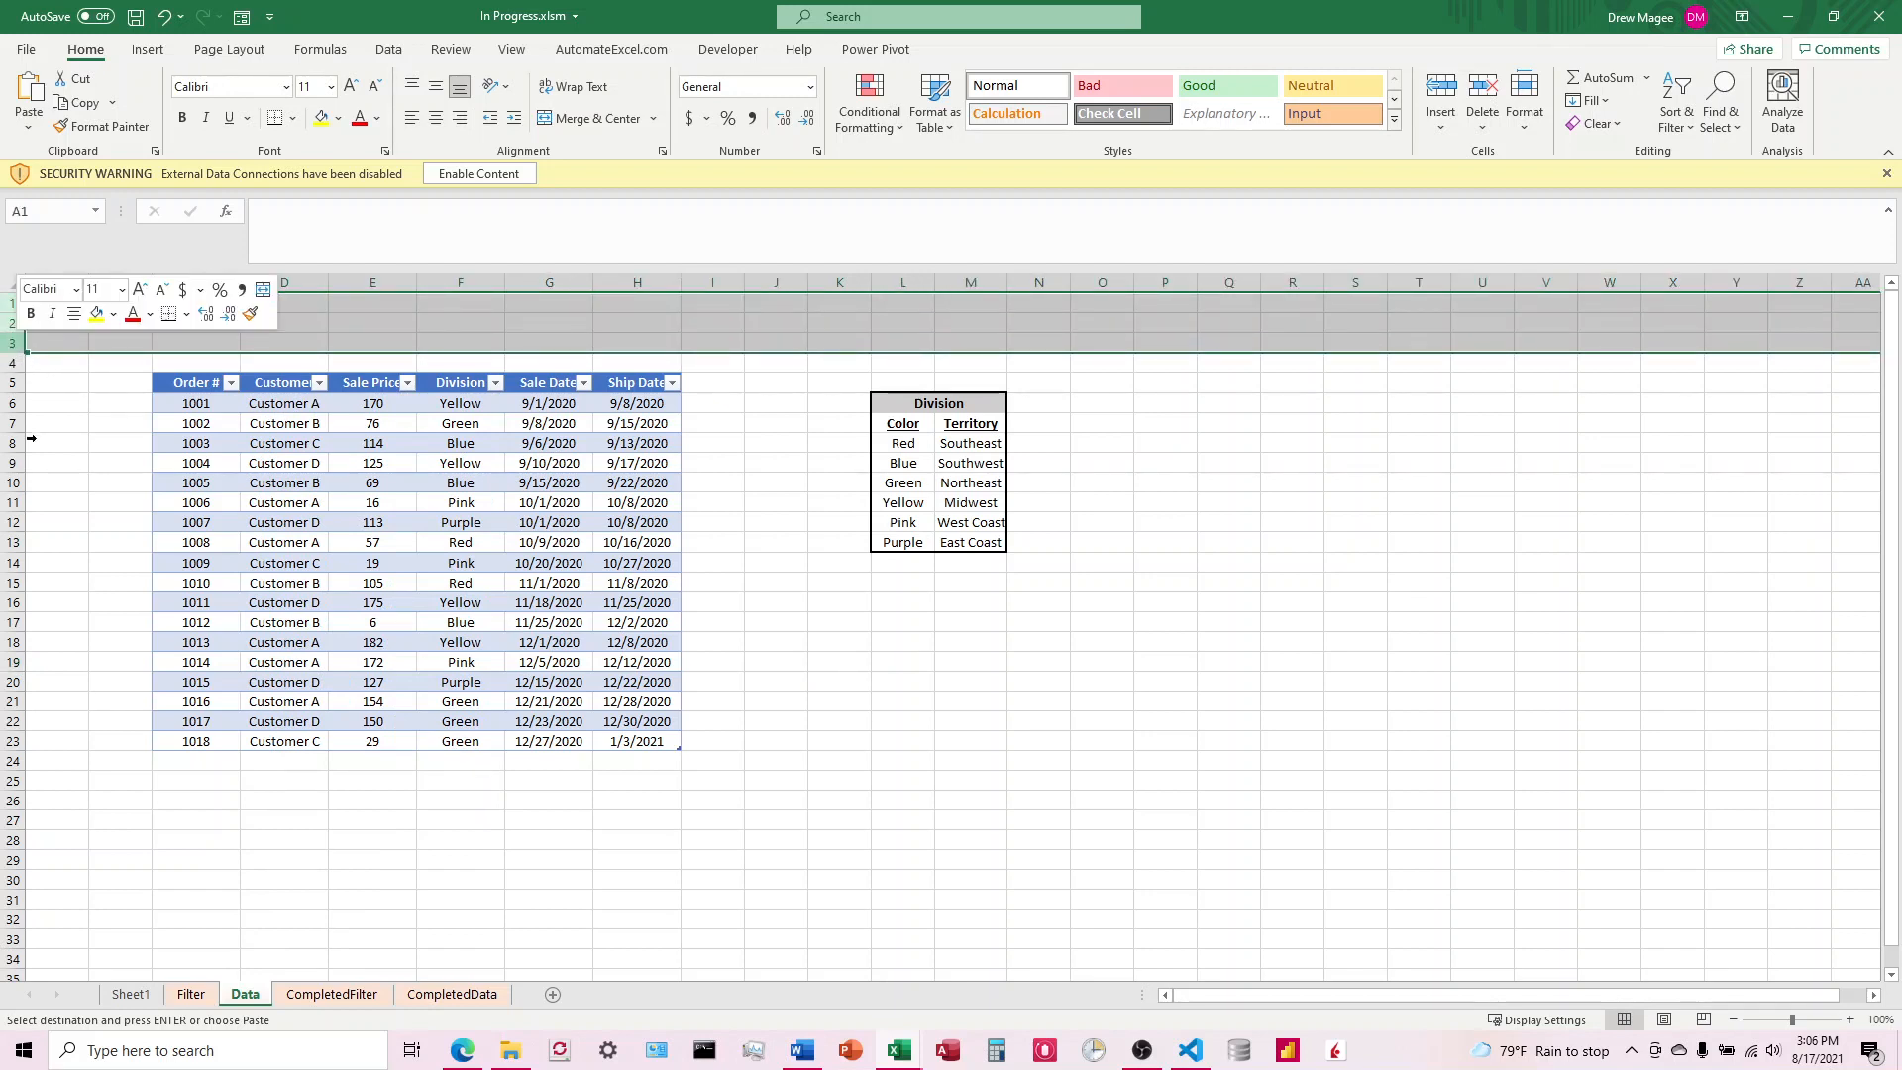
left_click(778, 621)
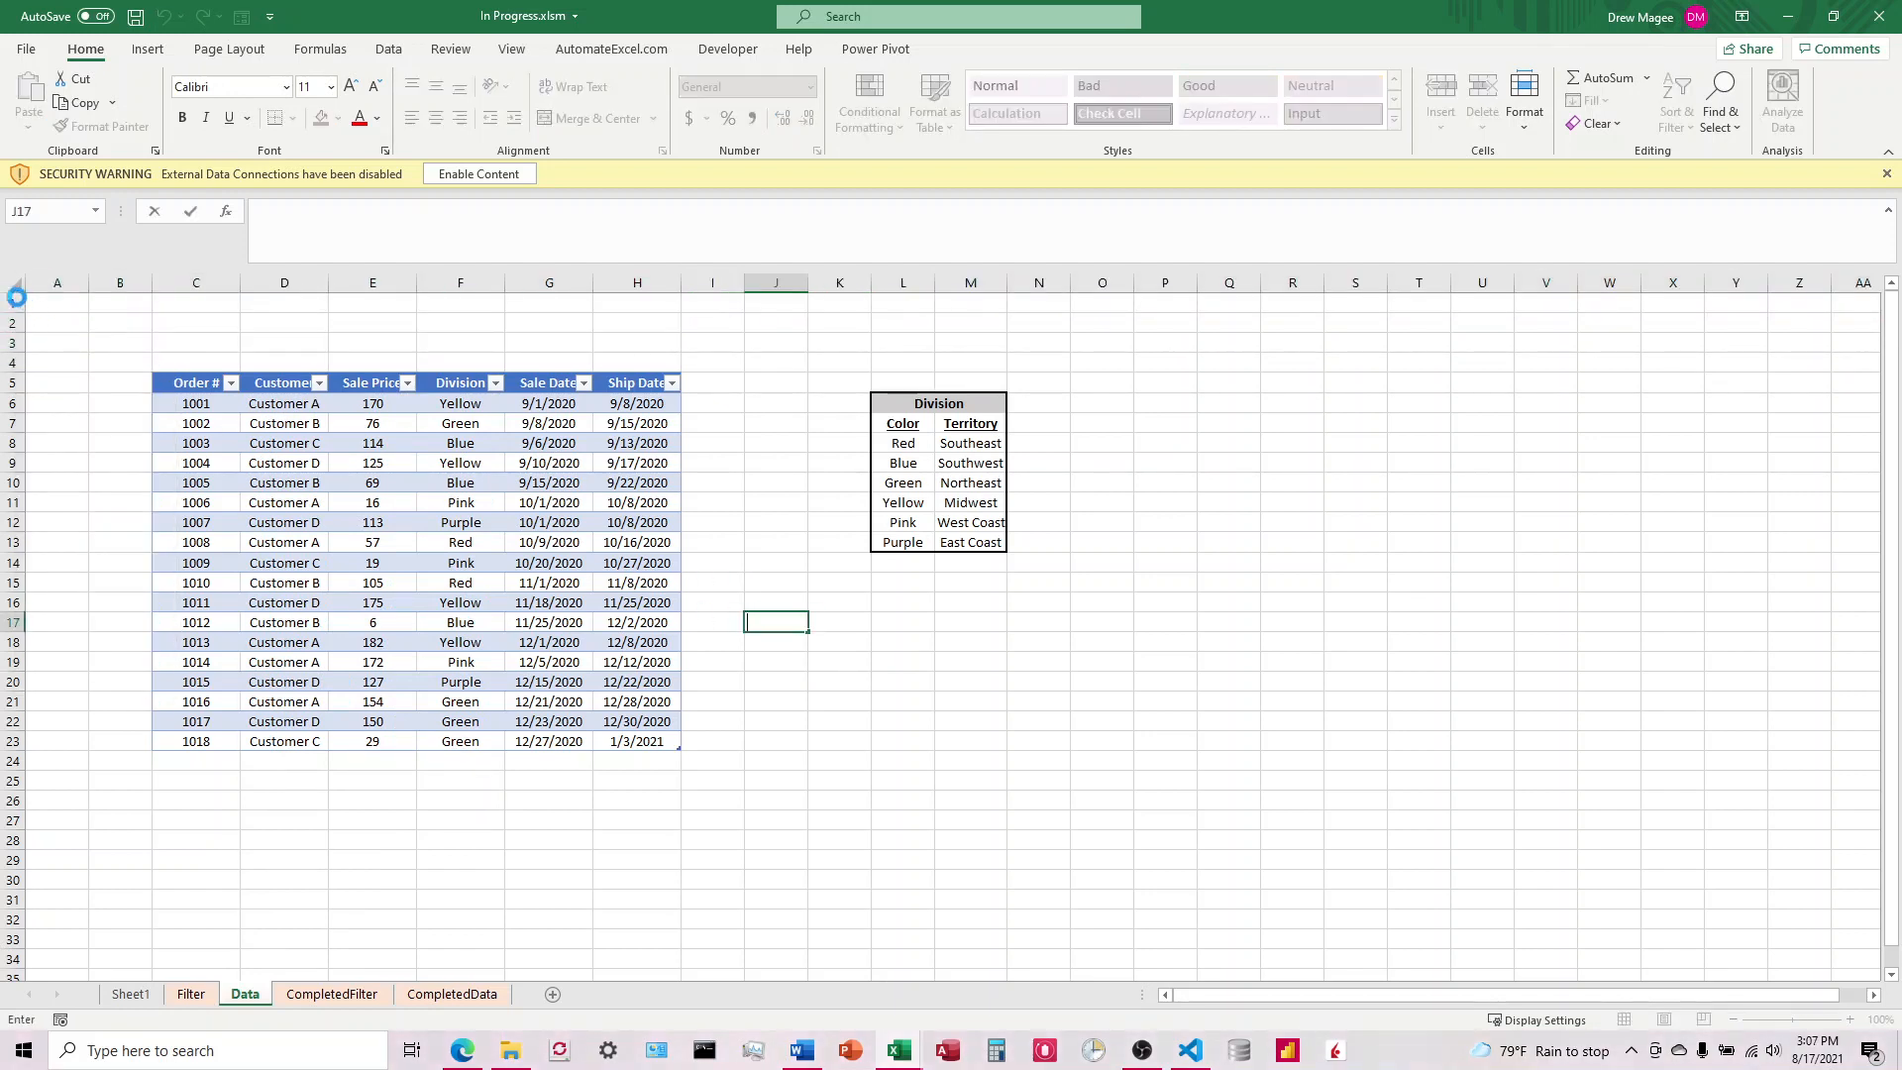
Step: Enable the workbook's blocked external content and insert three blank rows above the order table on the Data sheet
left_click(111, 325)
left_click(498, 176)
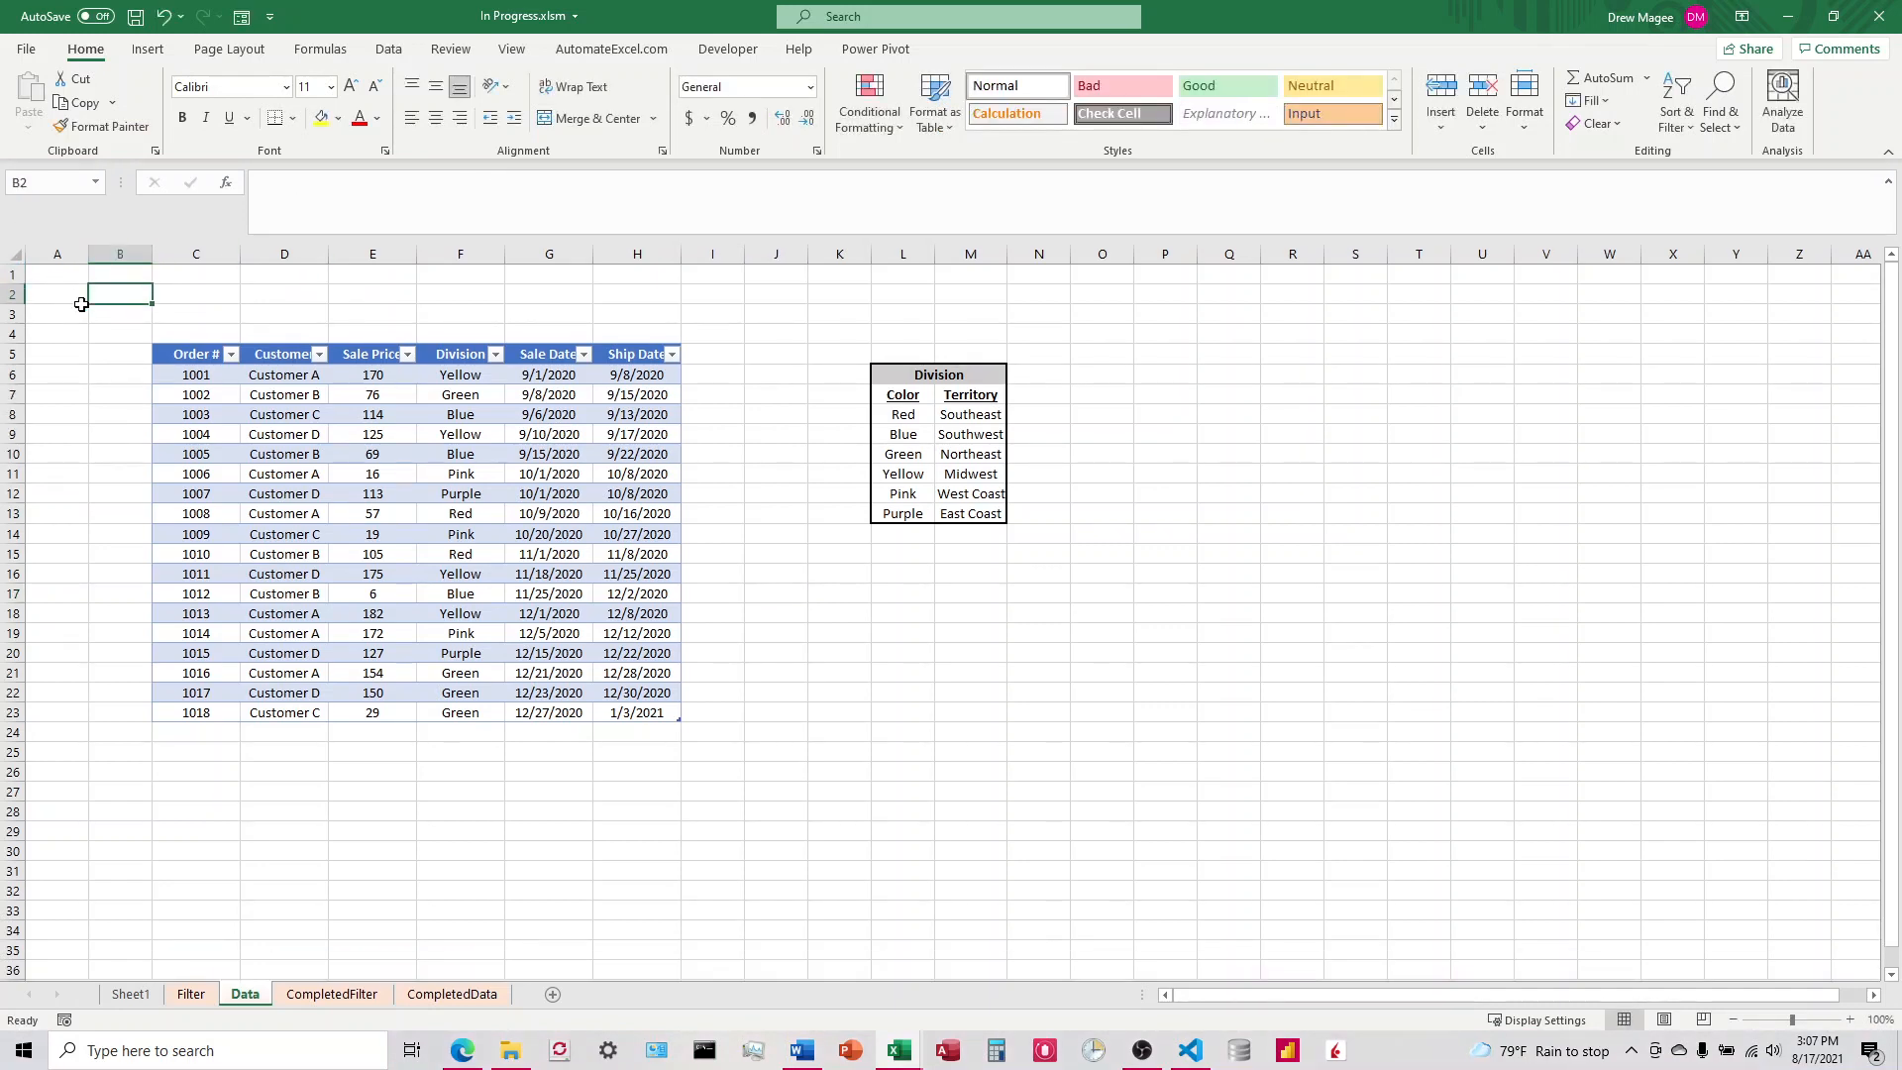
left_click_drag(12, 274, 8, 319)
right_click(10, 319)
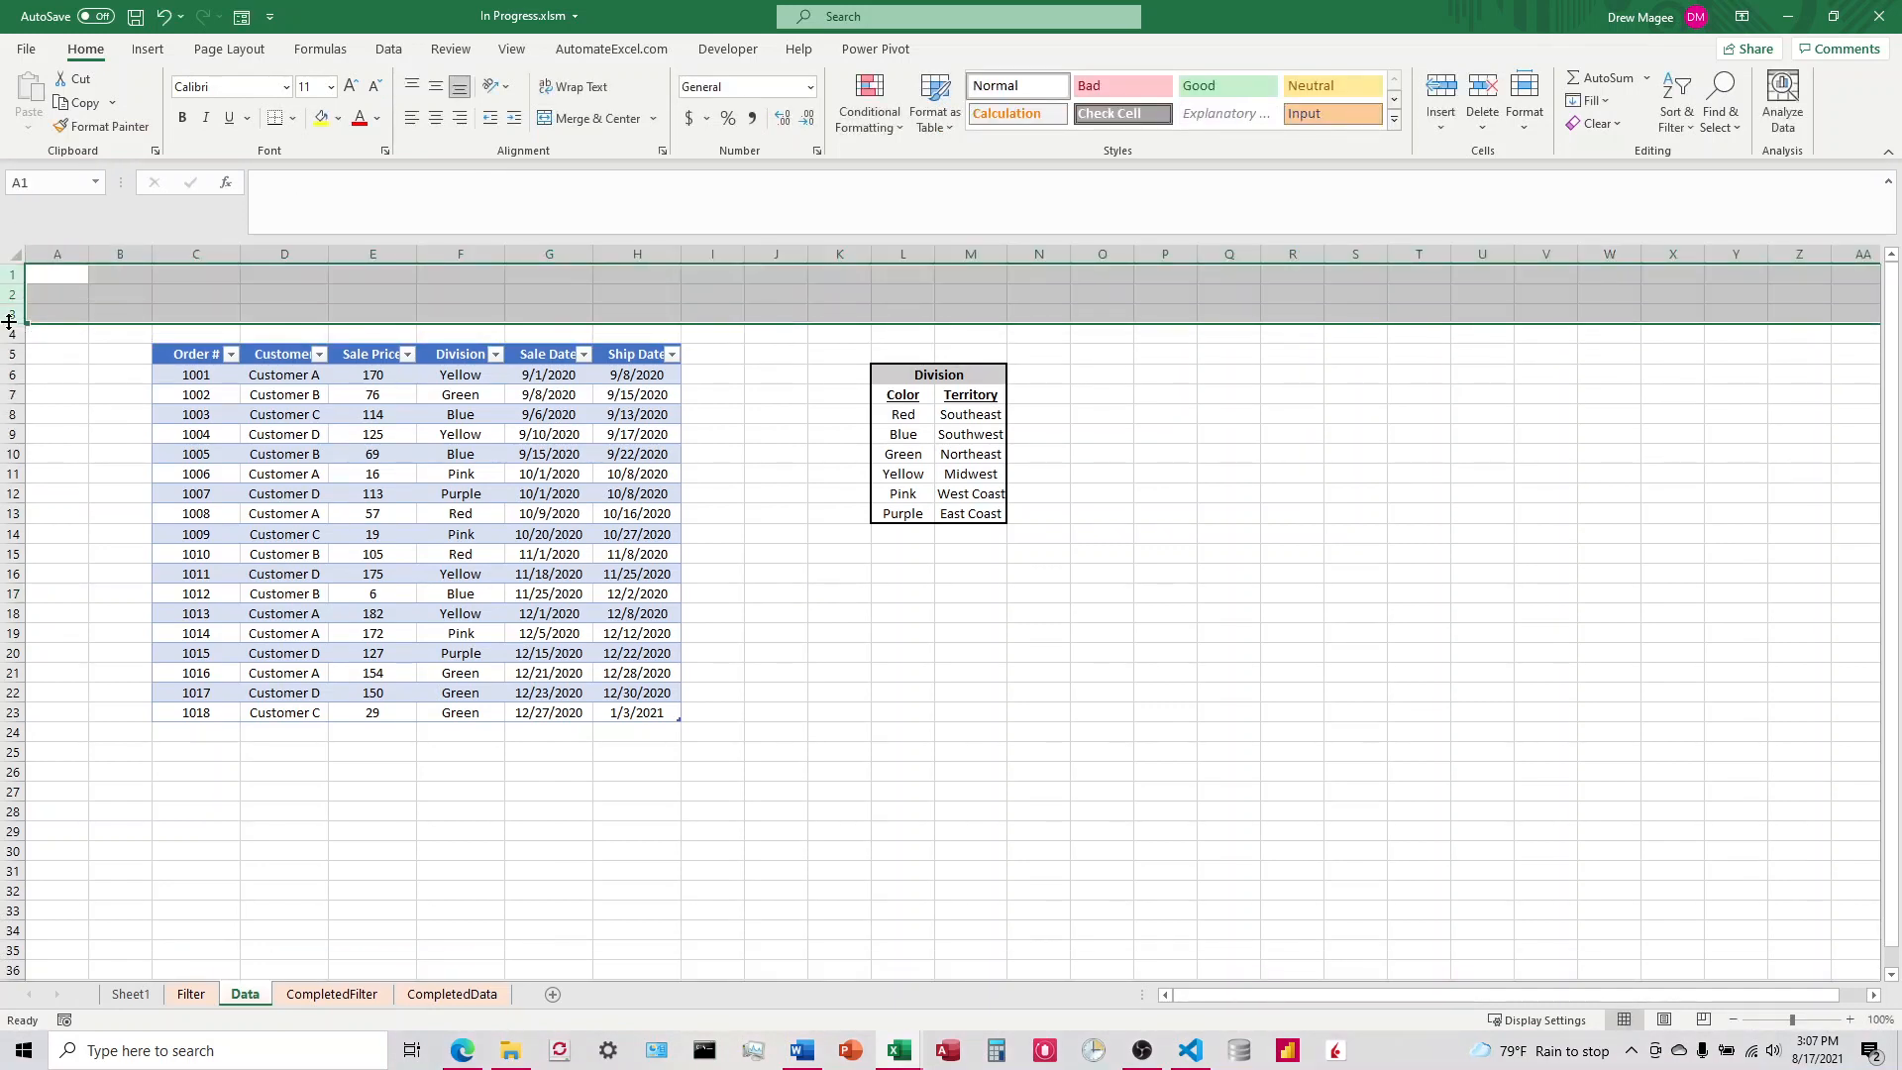
left_click(62, 486)
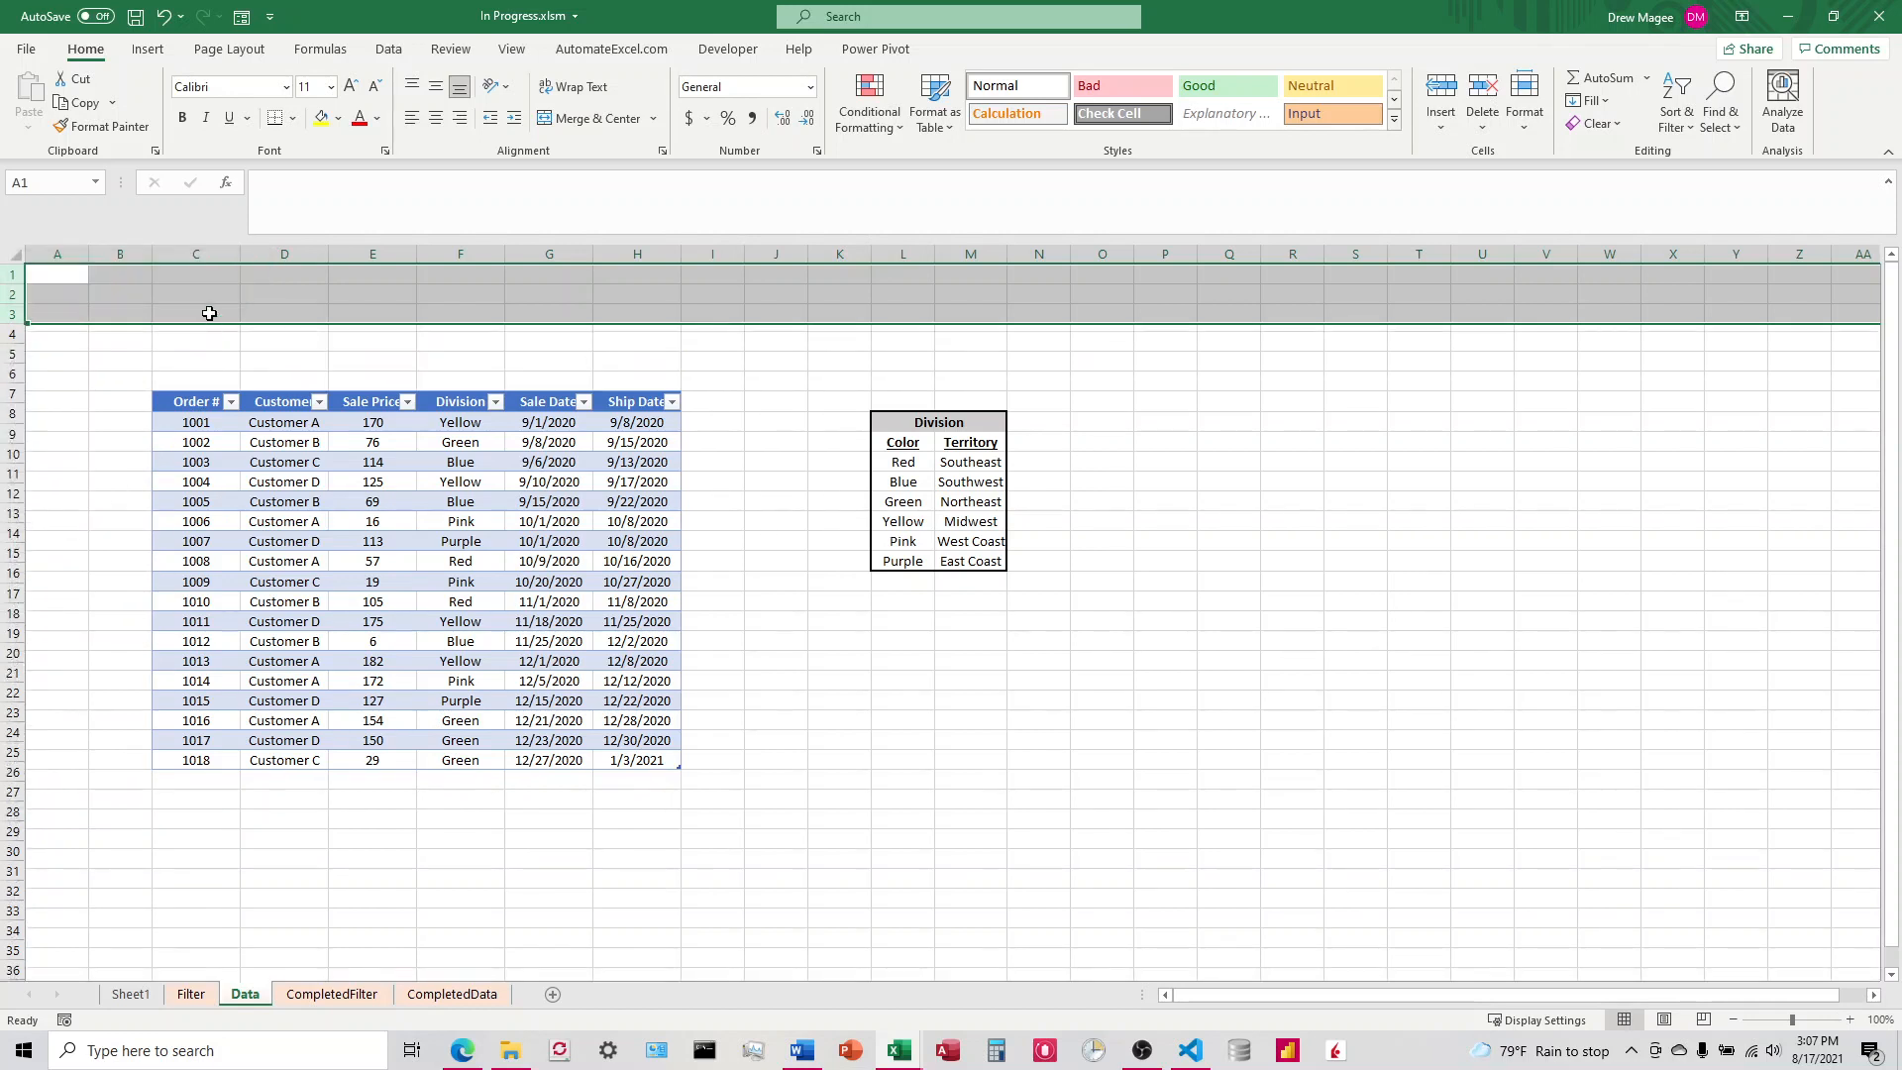
Step: Enter the headings Begin Date in C2 and End Date in D2 above the order table
left_click(196, 314)
left_click(188, 297)
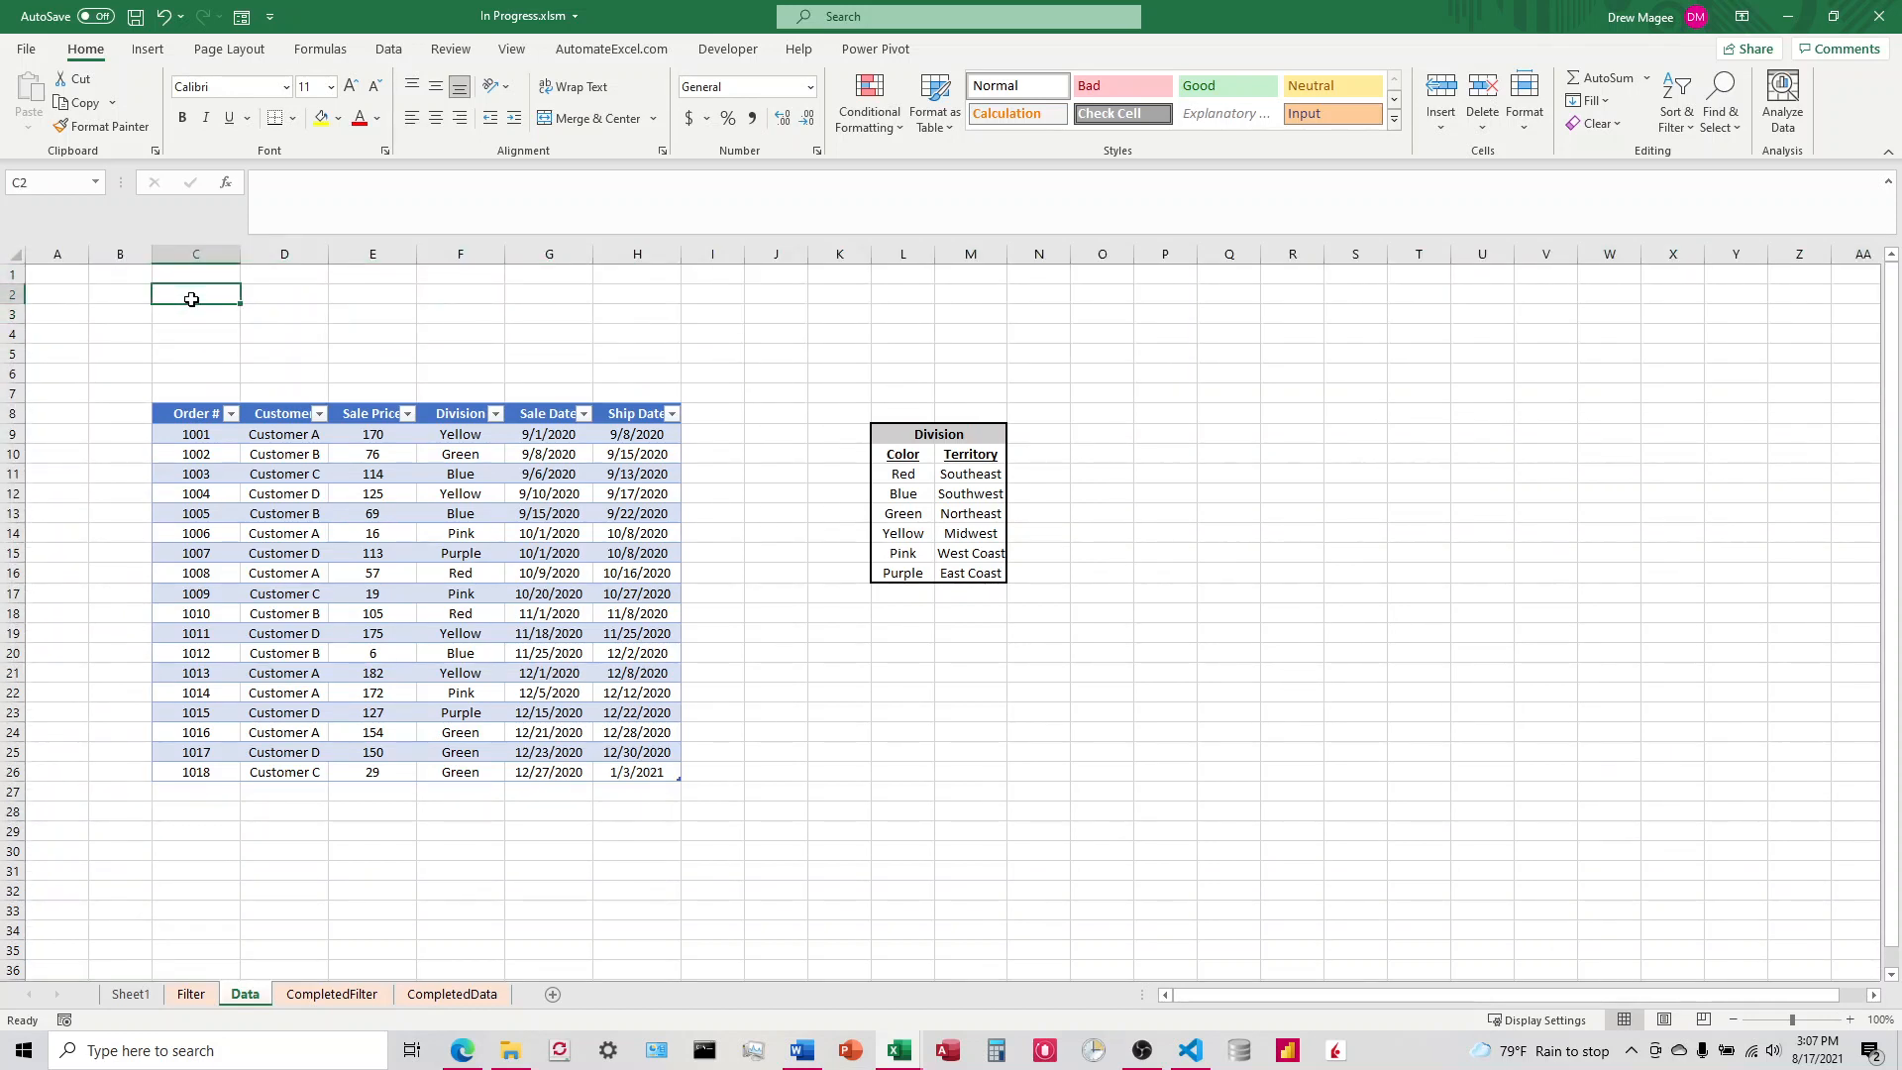
type("Begin")
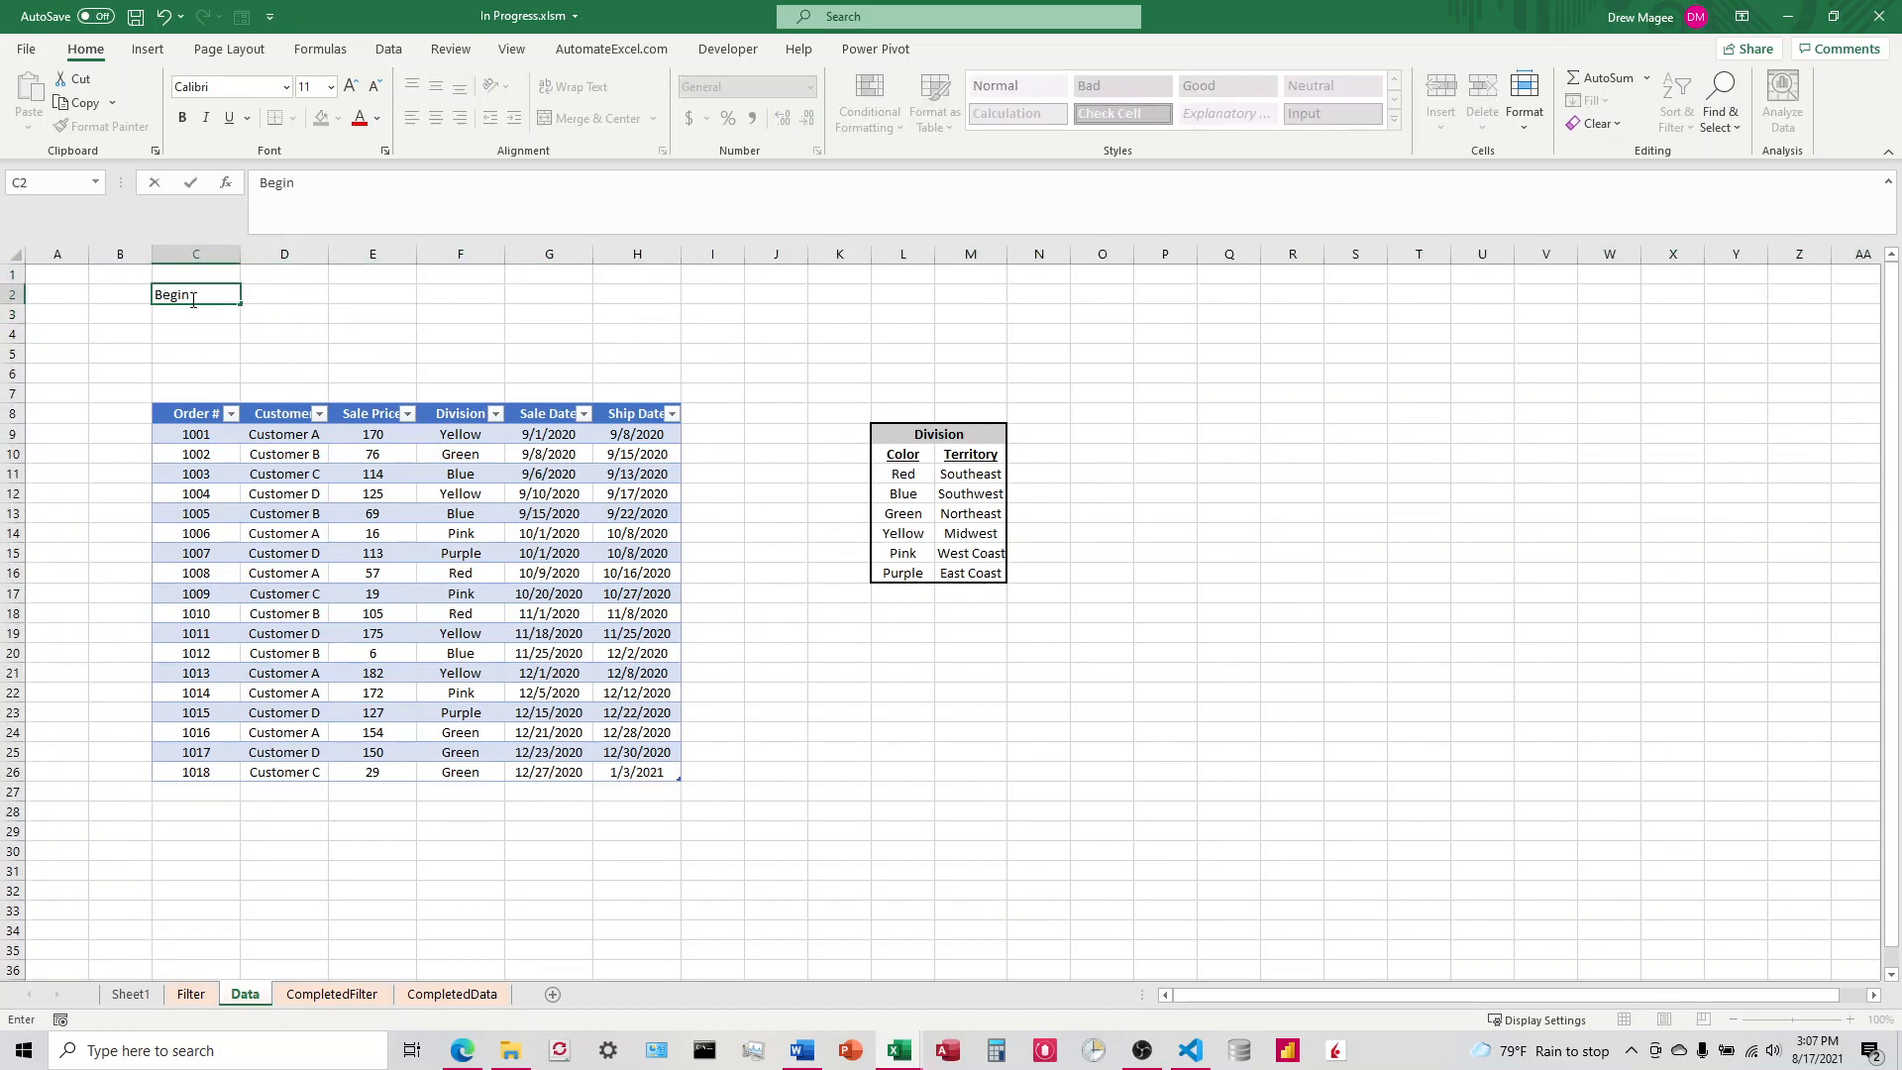
type(" Date")
key("Tab")
type("End")
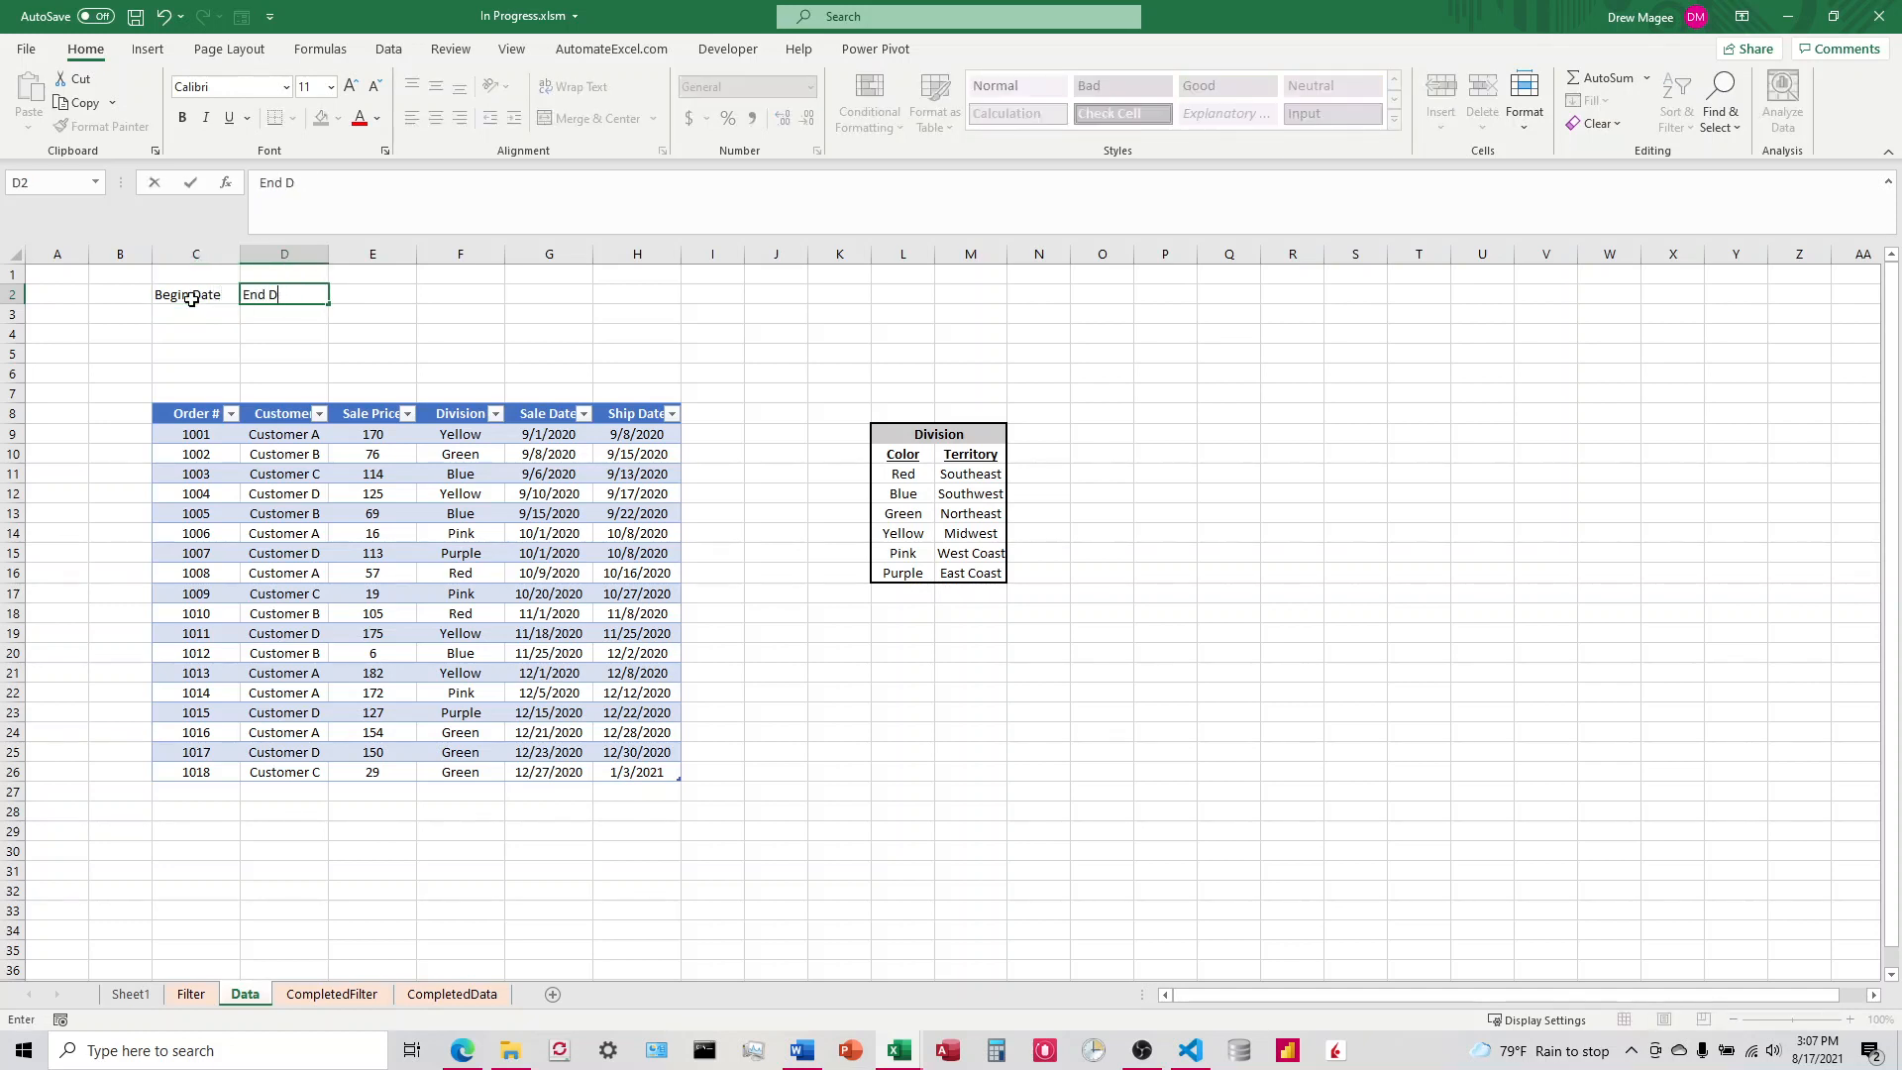
key("BackSpace")
key("BackSpace")
type("ate")
key("Return")
Step: Label cell B3 as Date and center the Begin Date and End Date headings
key("Left")
key("Left")
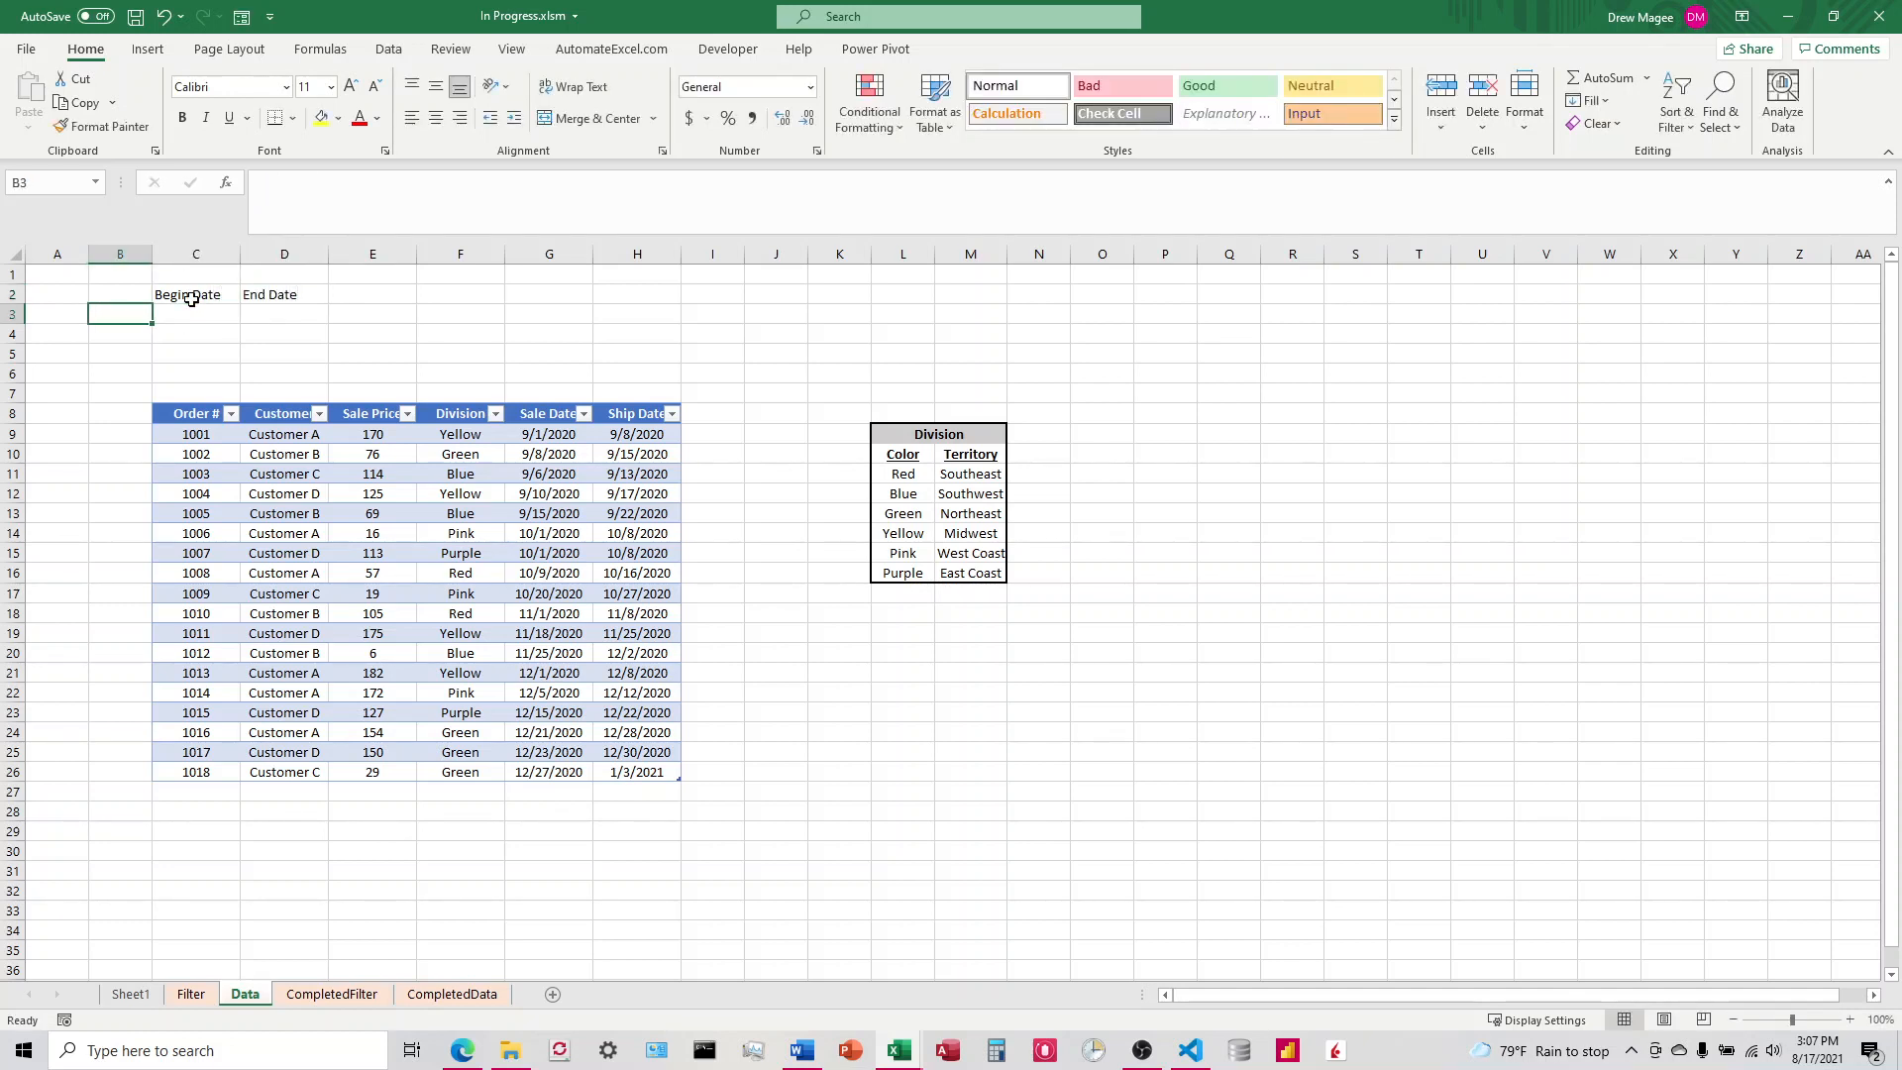
type("Date")
key("Tab")
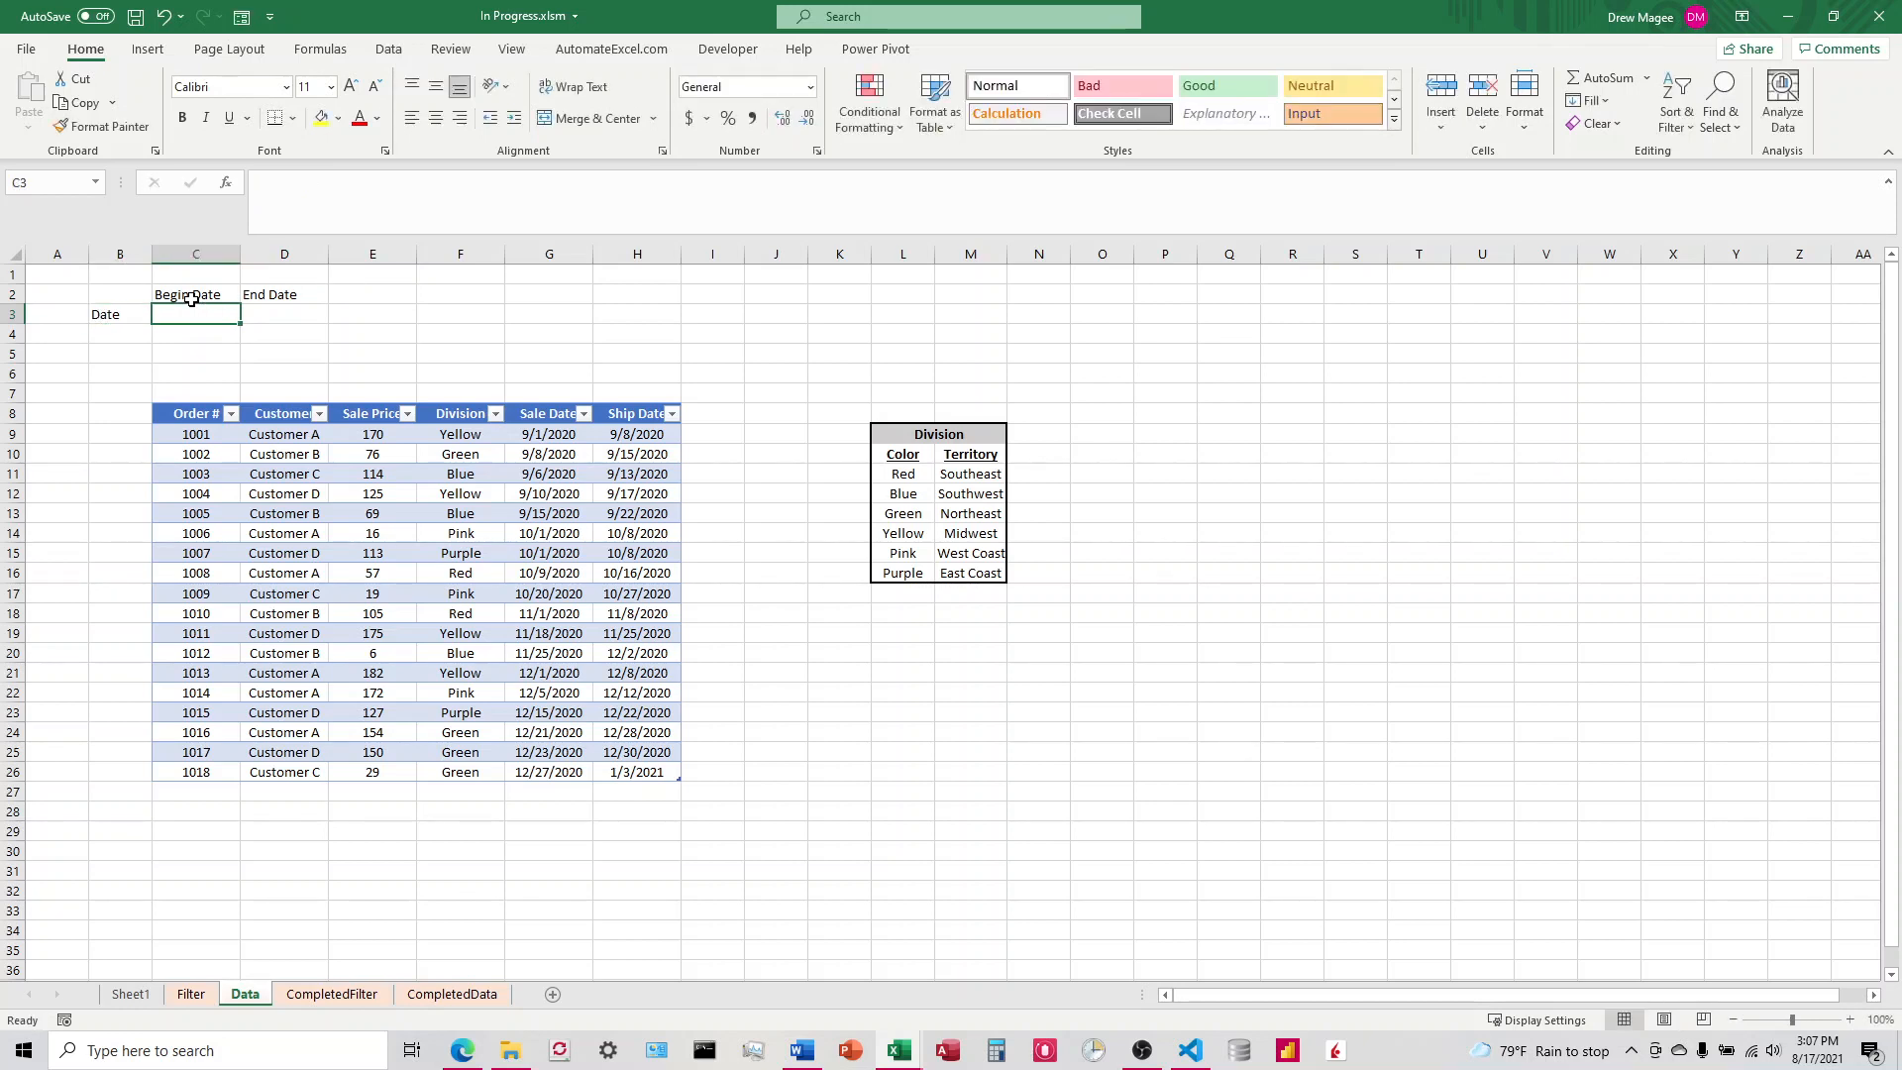
left_click_drag(201, 295, 279, 295)
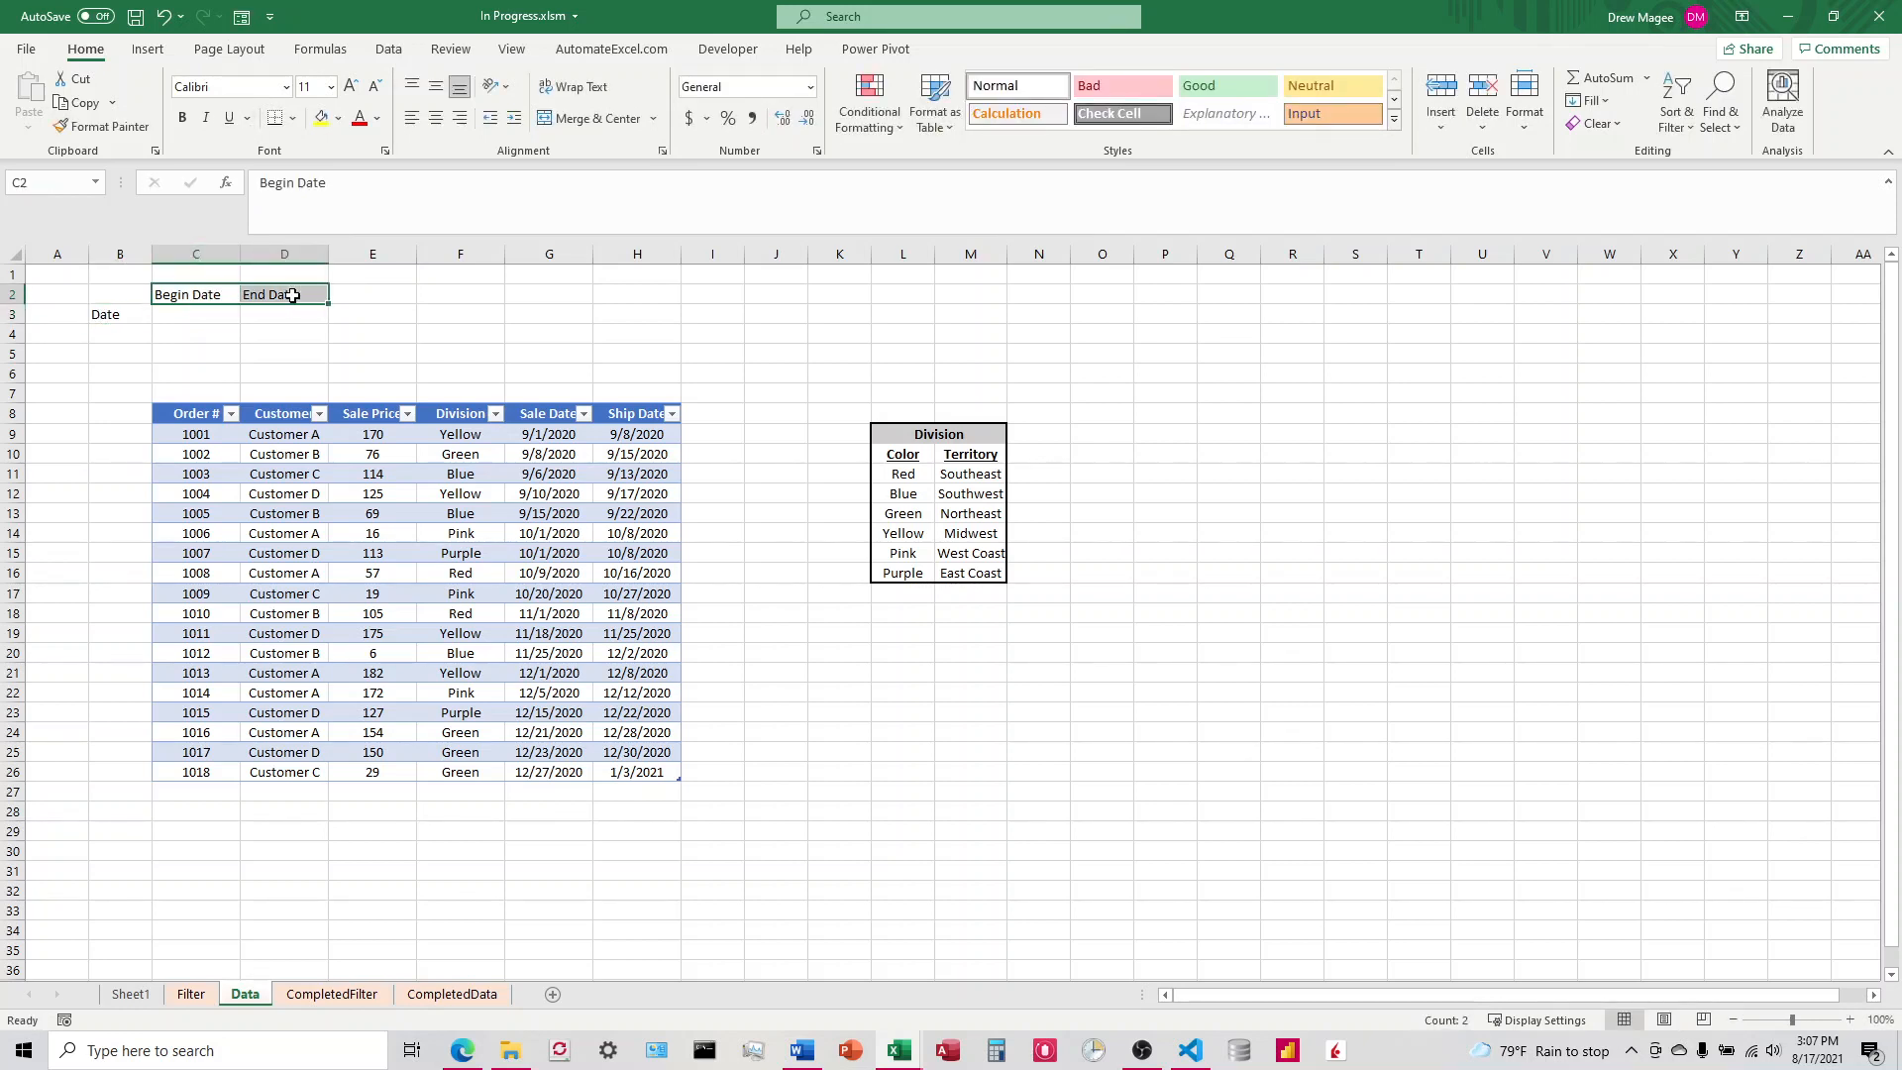
left_click(435, 118)
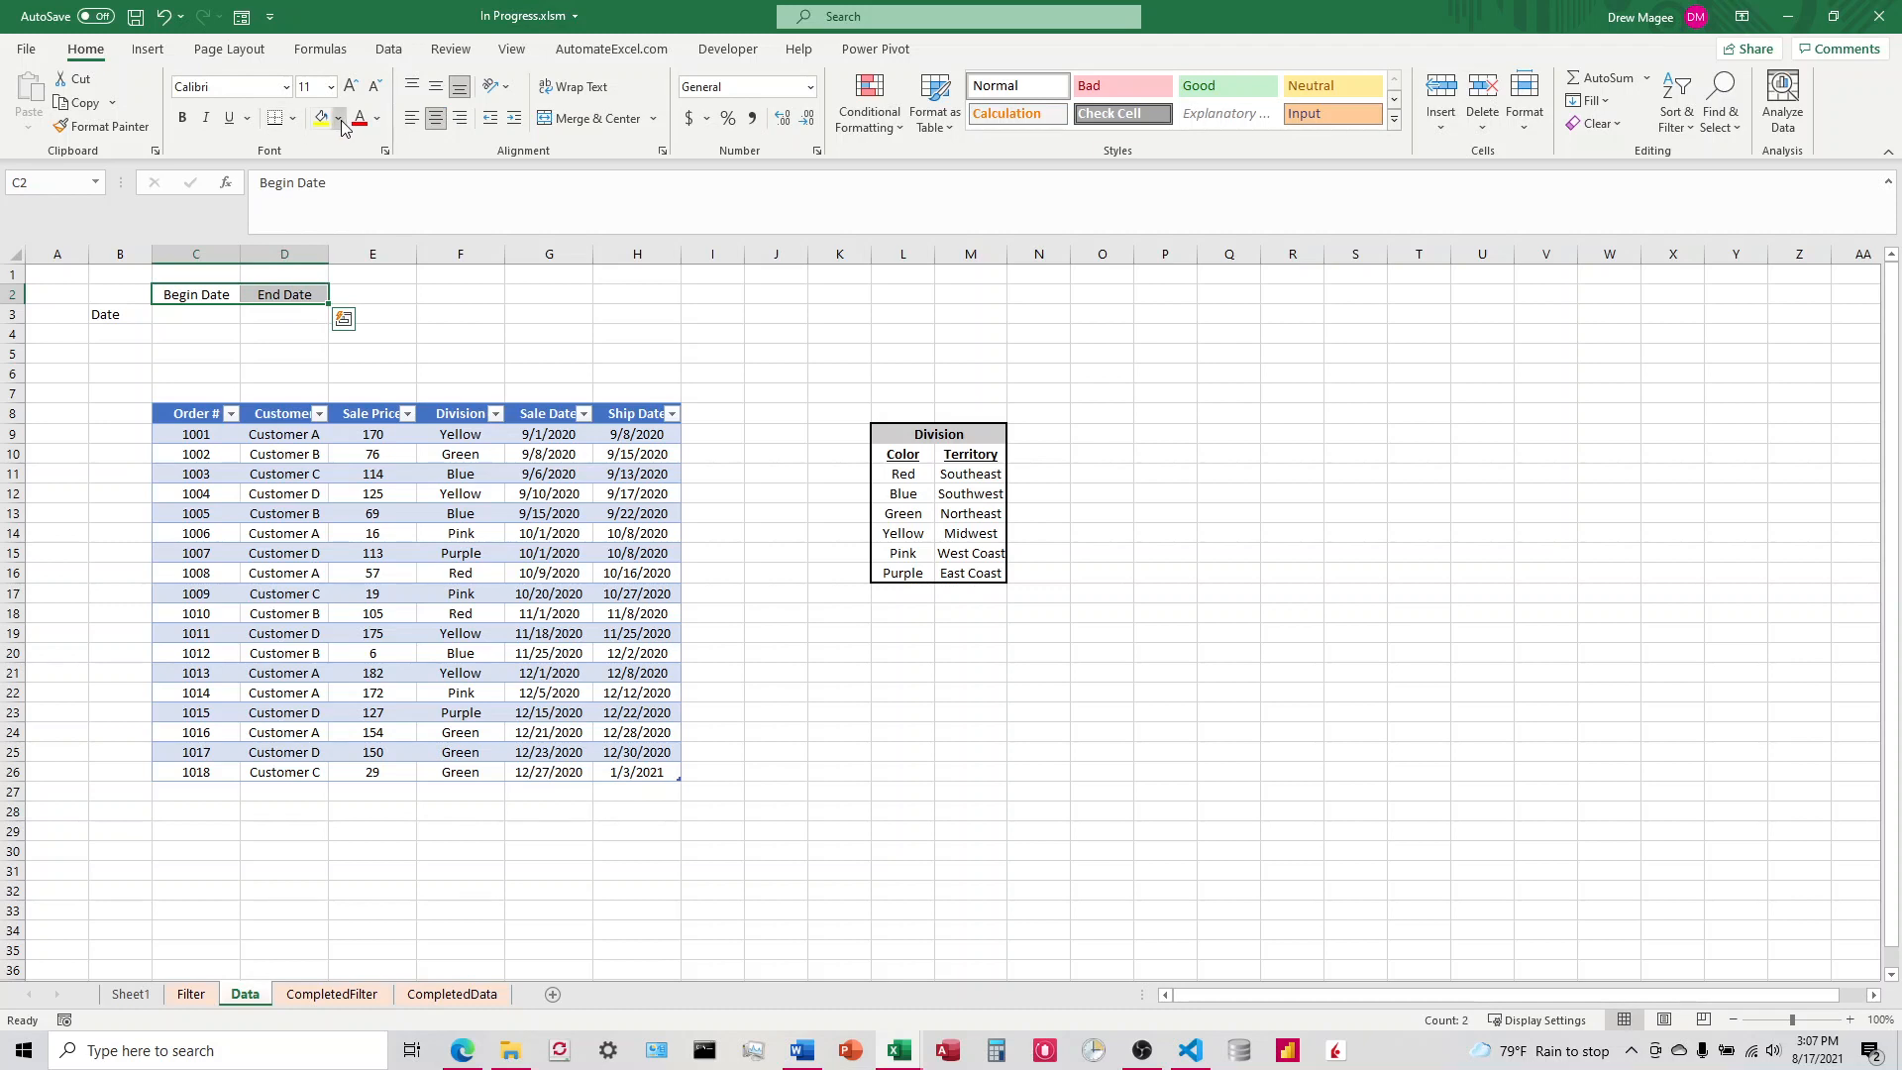
Step: Try a pale gold fill on the date headings, undo it, and fill the entry cells C3:D3 with that color instead
left_click(338, 118)
left_click(438, 193)
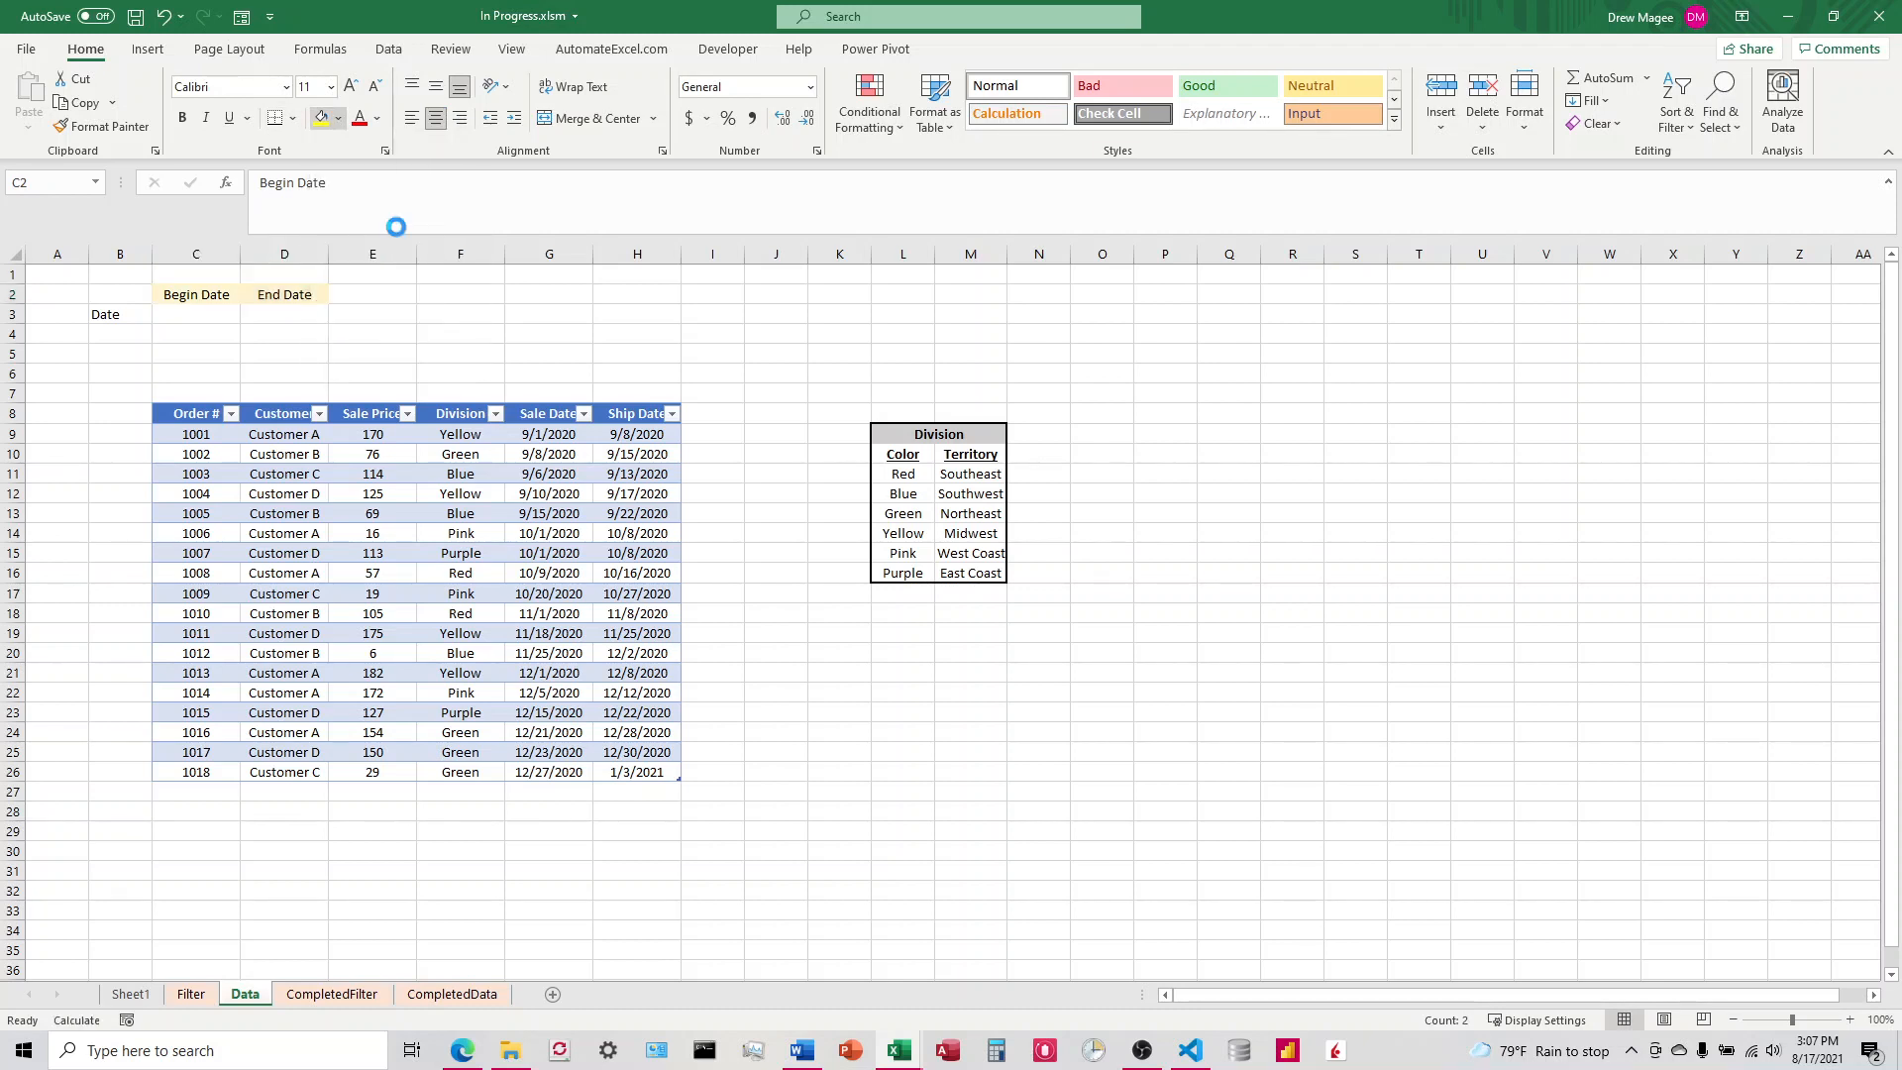
left_click(166, 17)
left_click_drag(202, 316, 297, 316)
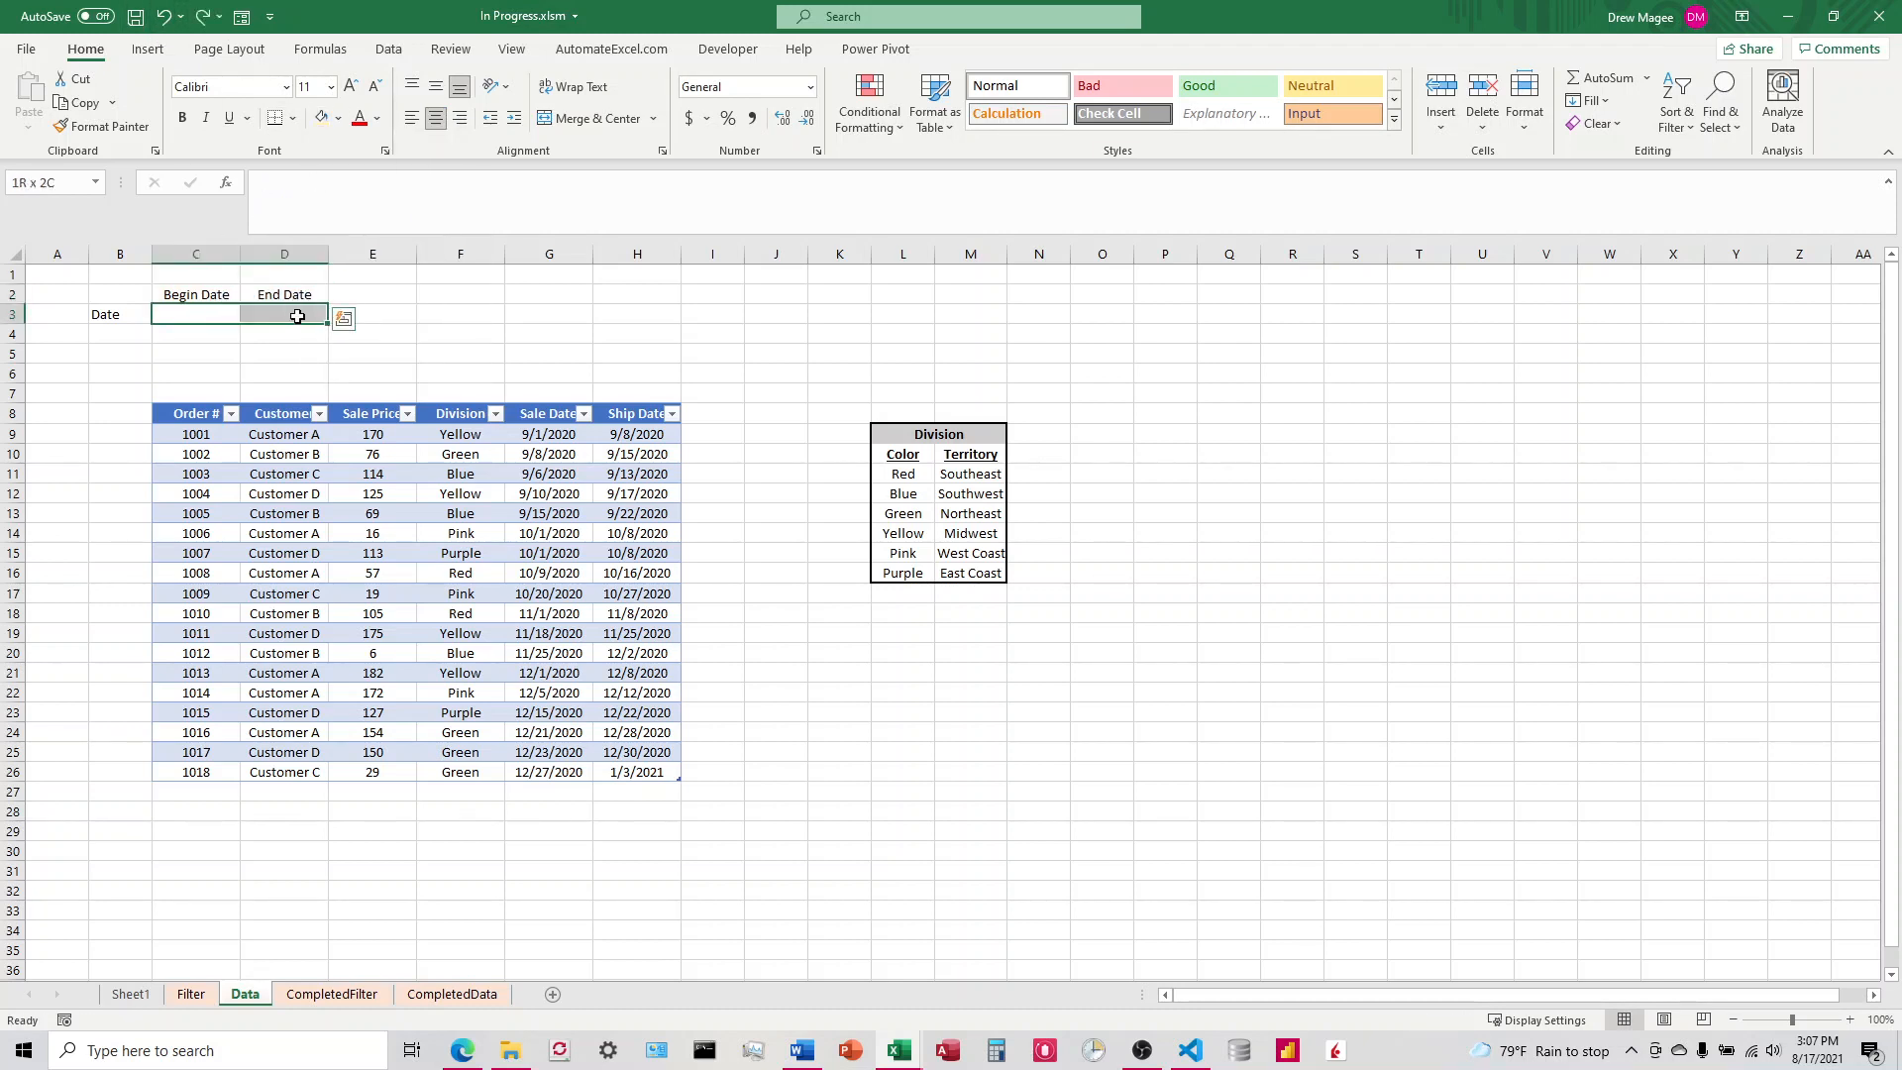
left_click(321, 117)
left_click(195, 295)
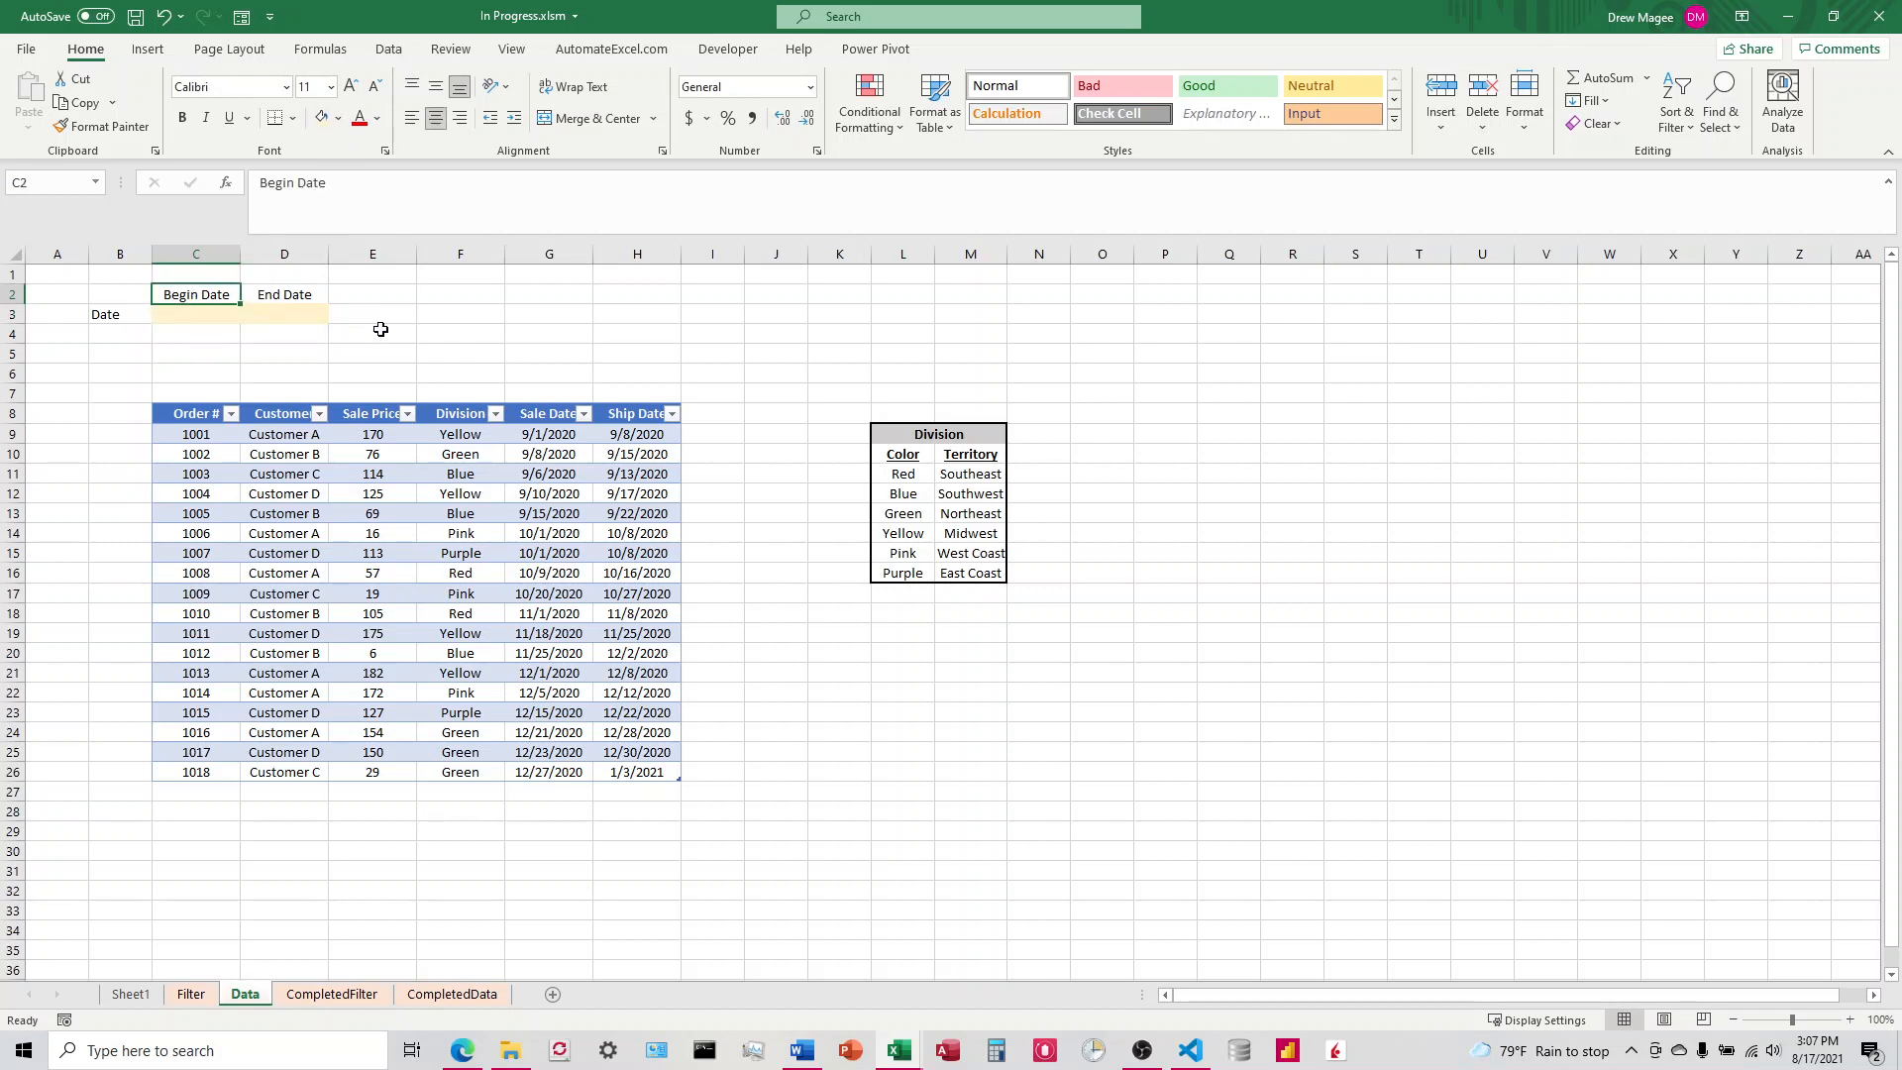
Step: Insert a form-control combo box above the order table and fit it over cells G3:H3
left_click(731, 49)
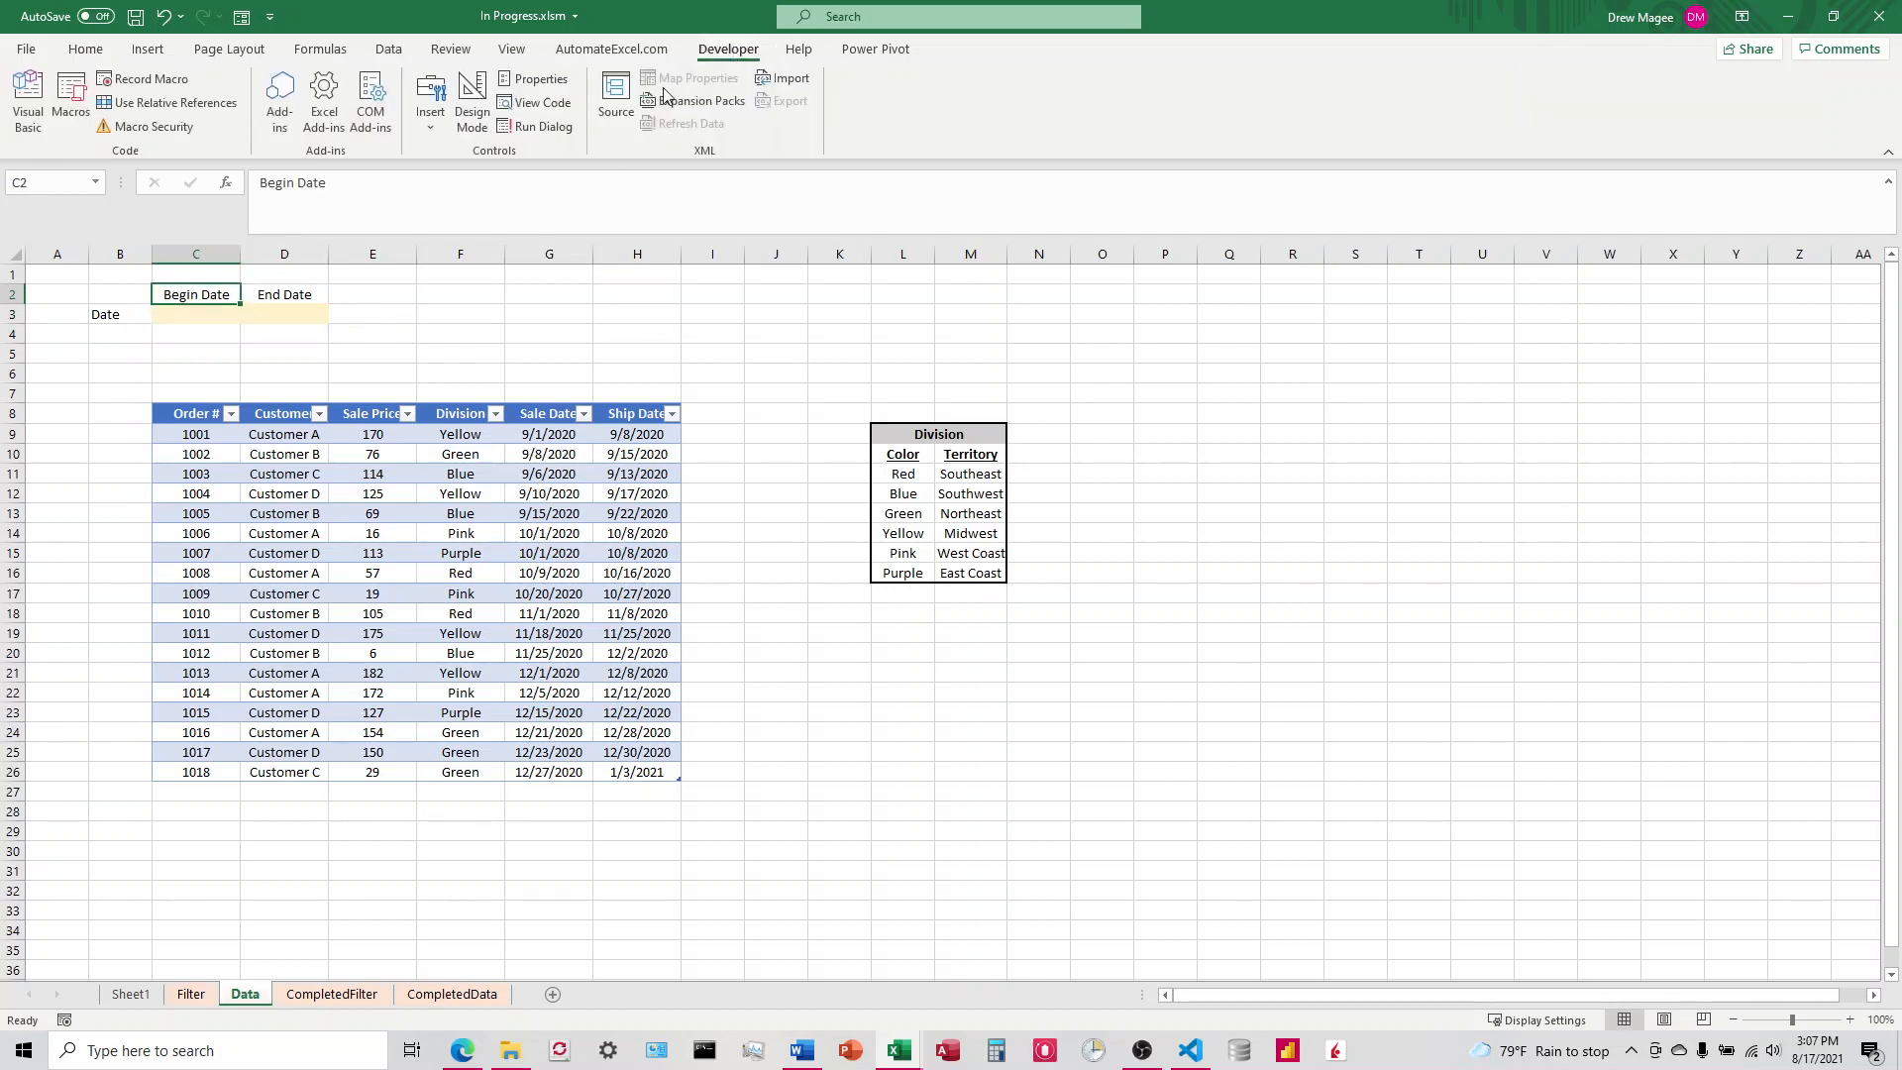
left_click(436, 126)
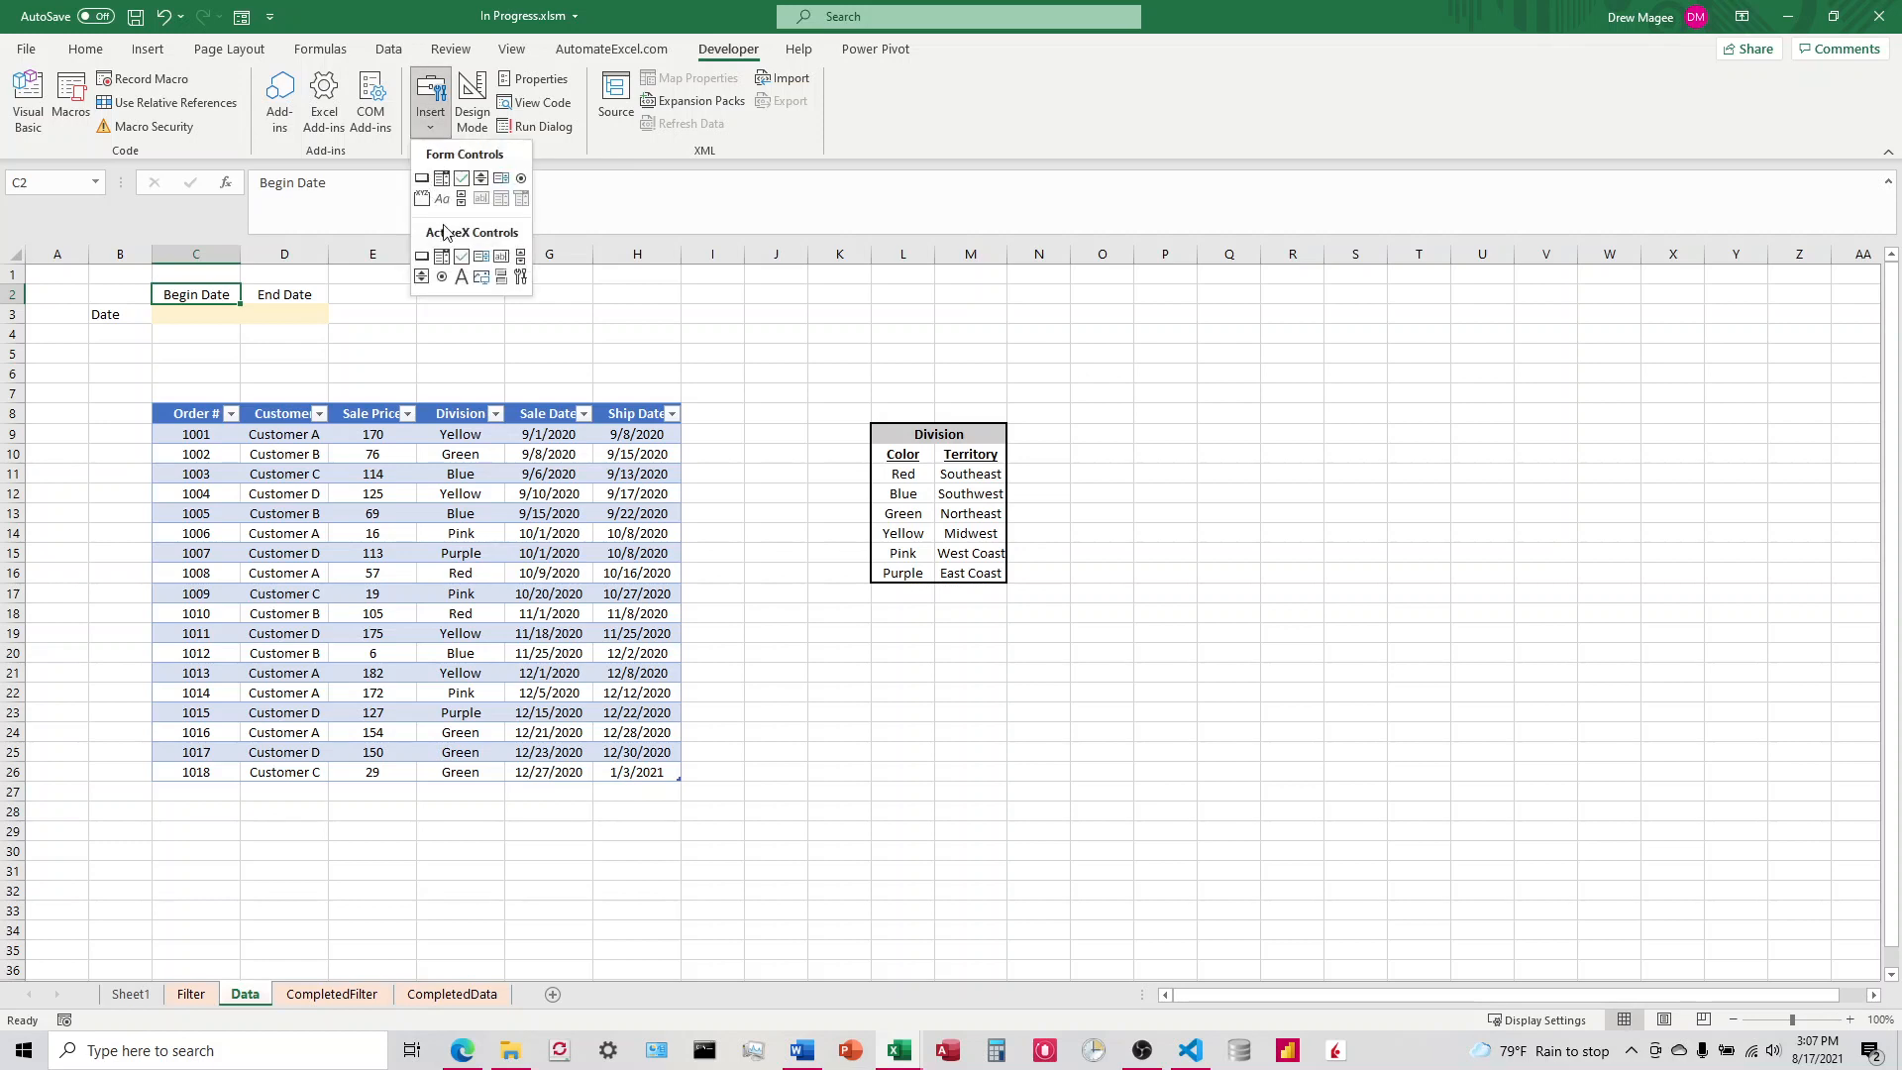
left_click(442, 179)
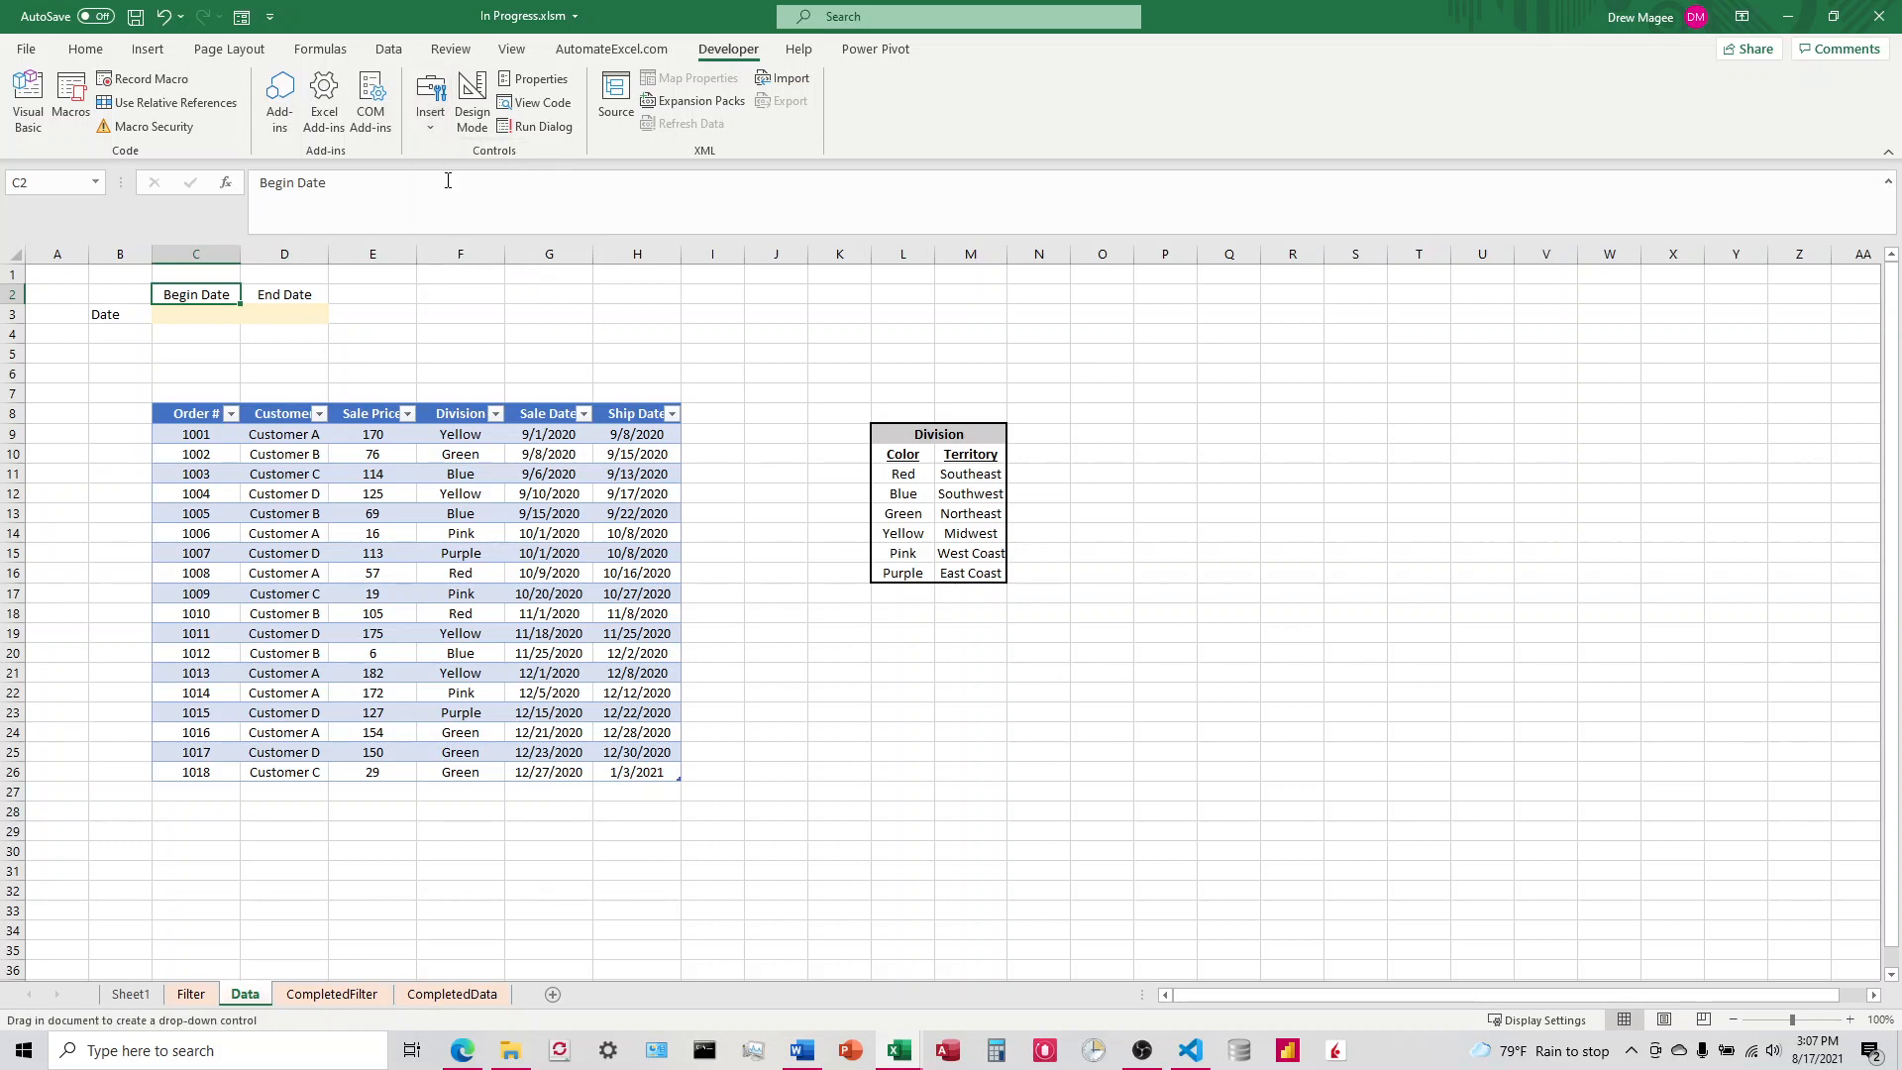
left_click_drag(479, 301, 689, 327)
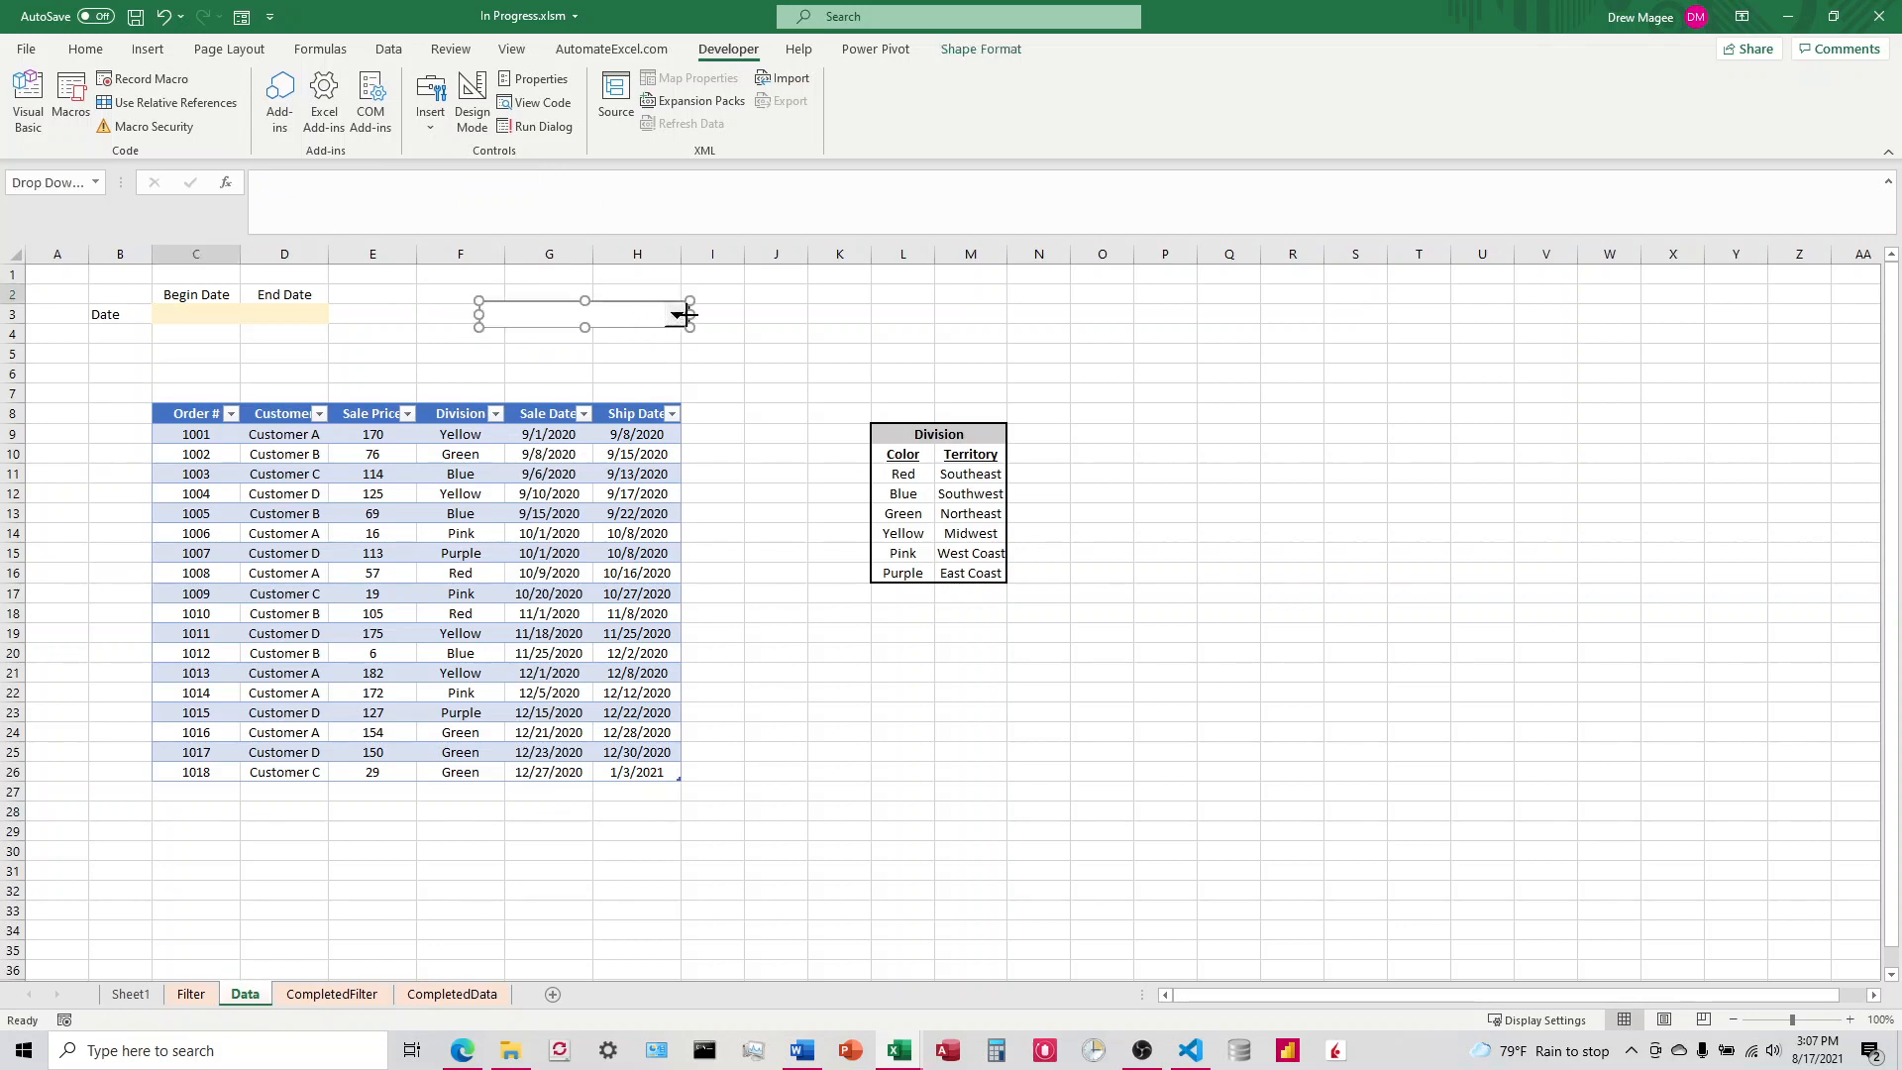
mouse_move(513, 314)
left_mouse_down()
mouse_move(557, 314)
mouse_move(541, 319)
left_mouse_up()
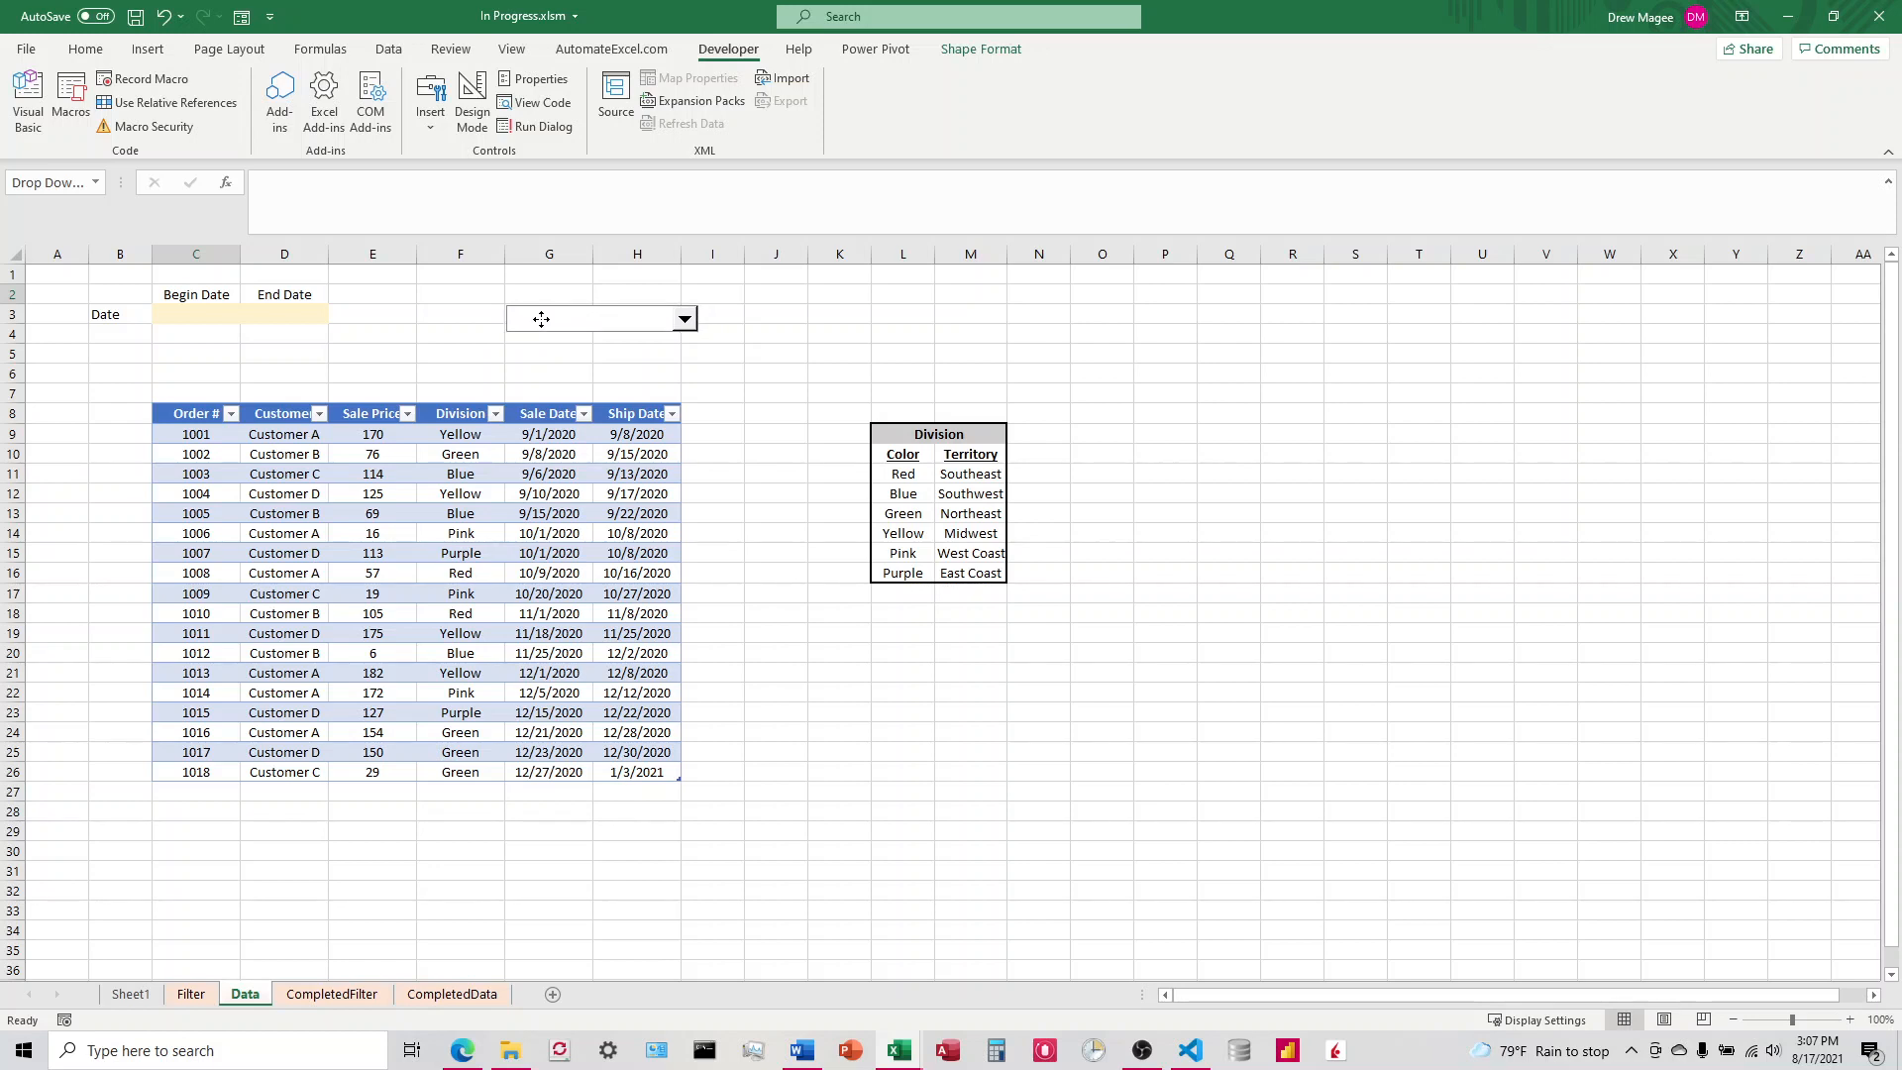
mouse_move(697, 332)
left_mouse_down()
mouse_move(668, 329)
mouse_move(680, 320)
left_mouse_up()
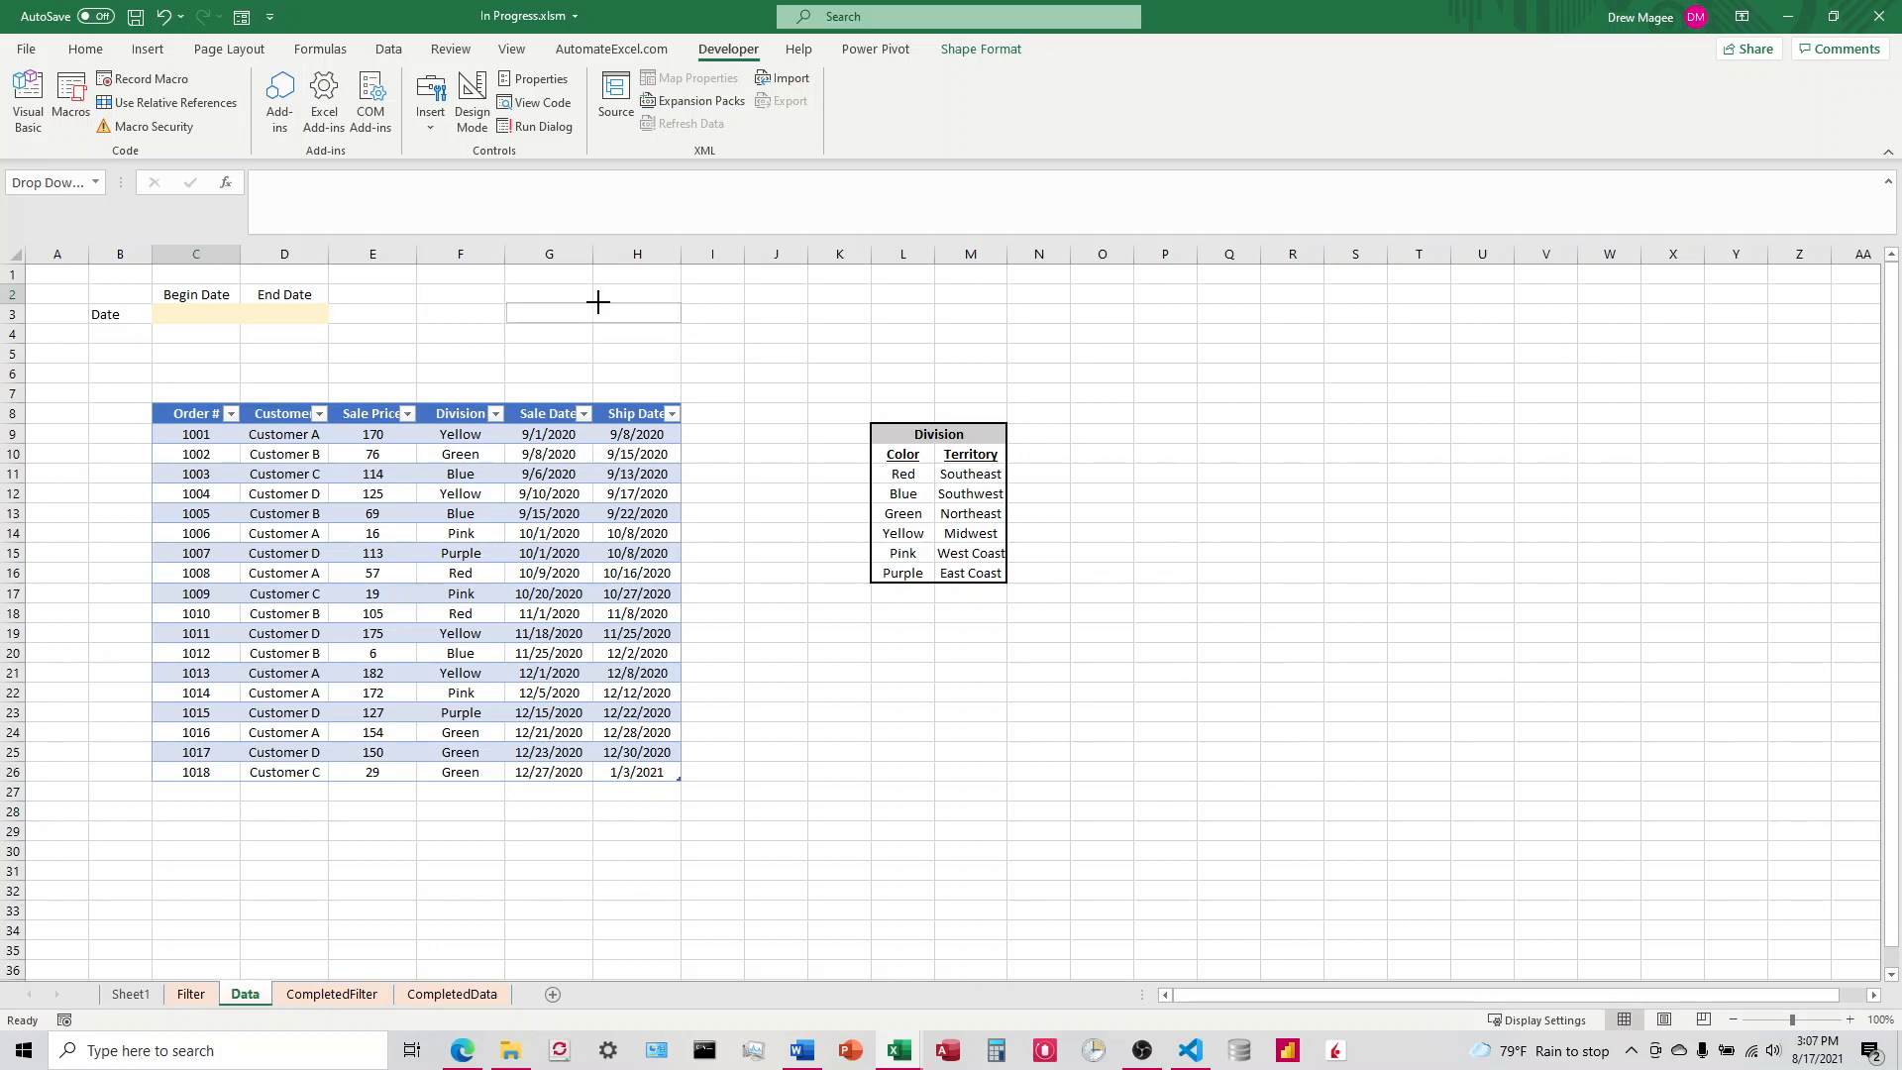
Step: Label cell F3 as Division Color and widen column F to fit the text
left_click(478, 314)
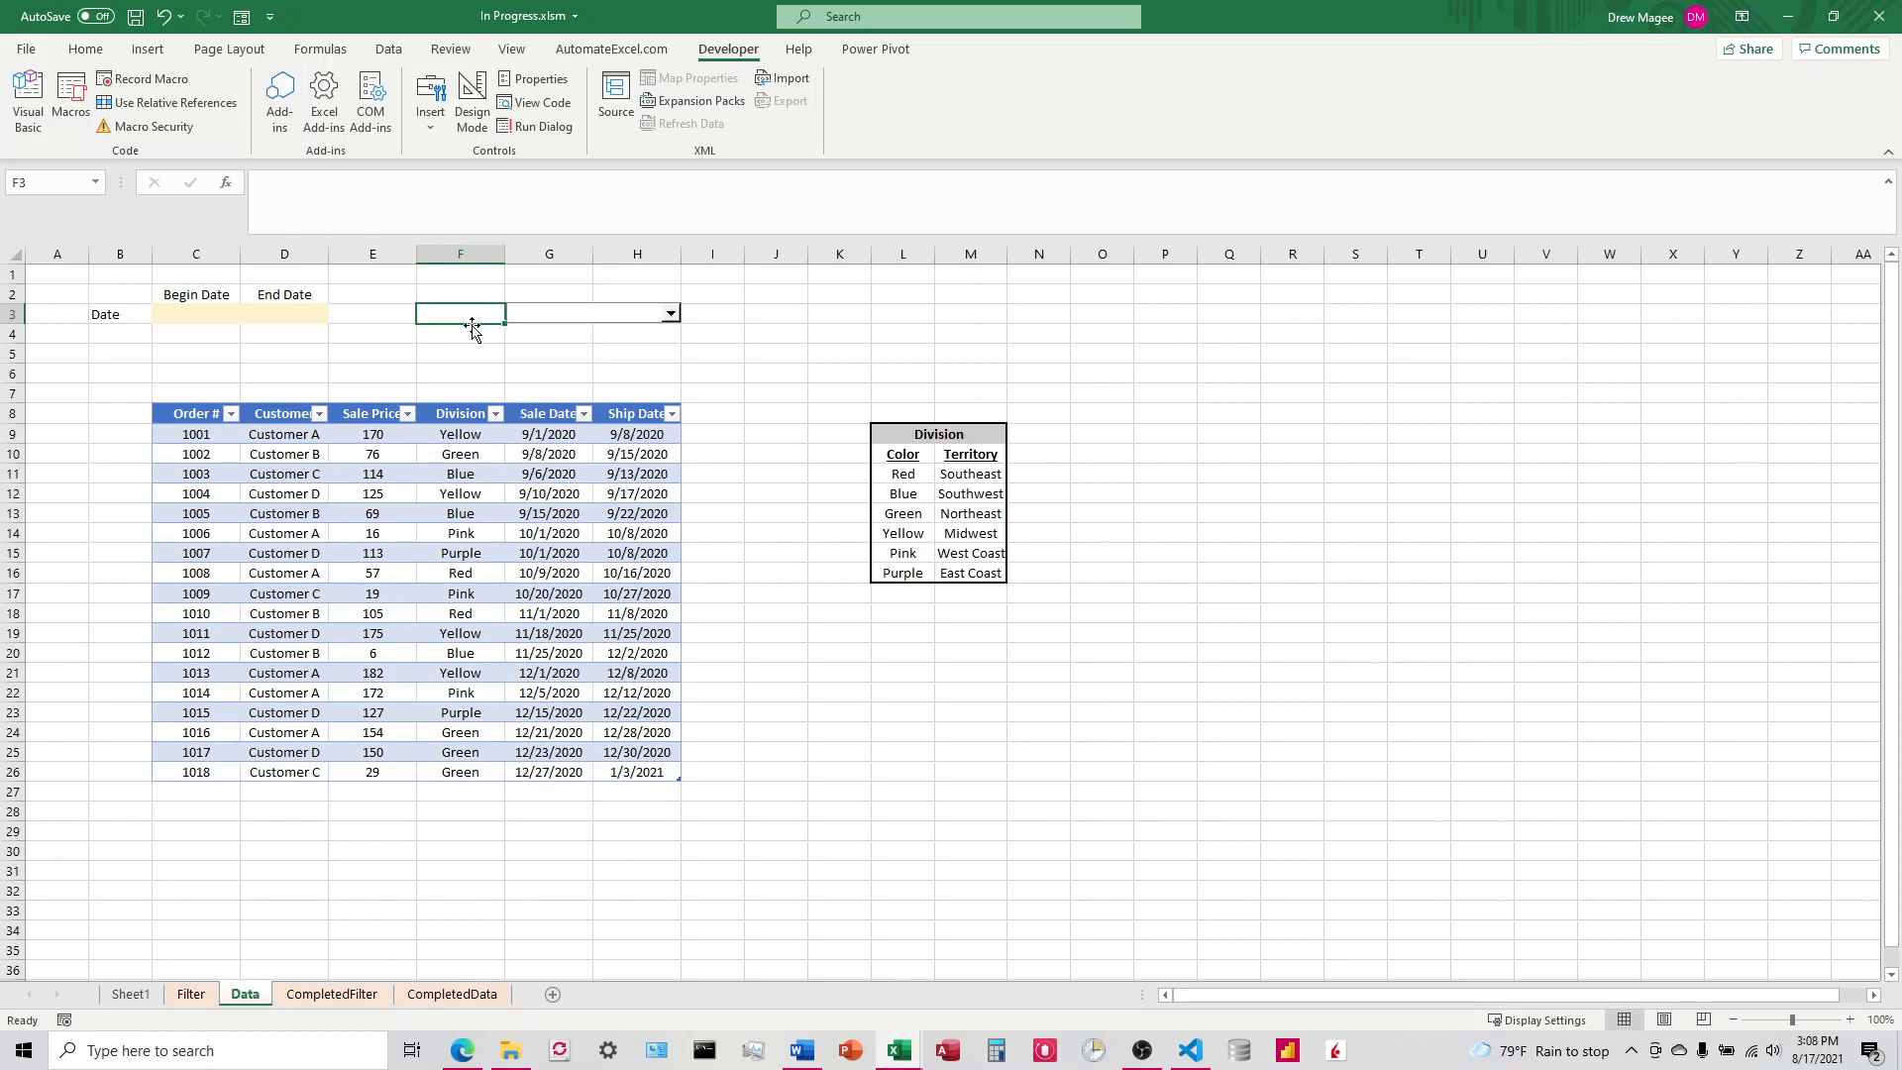
type("Divis")
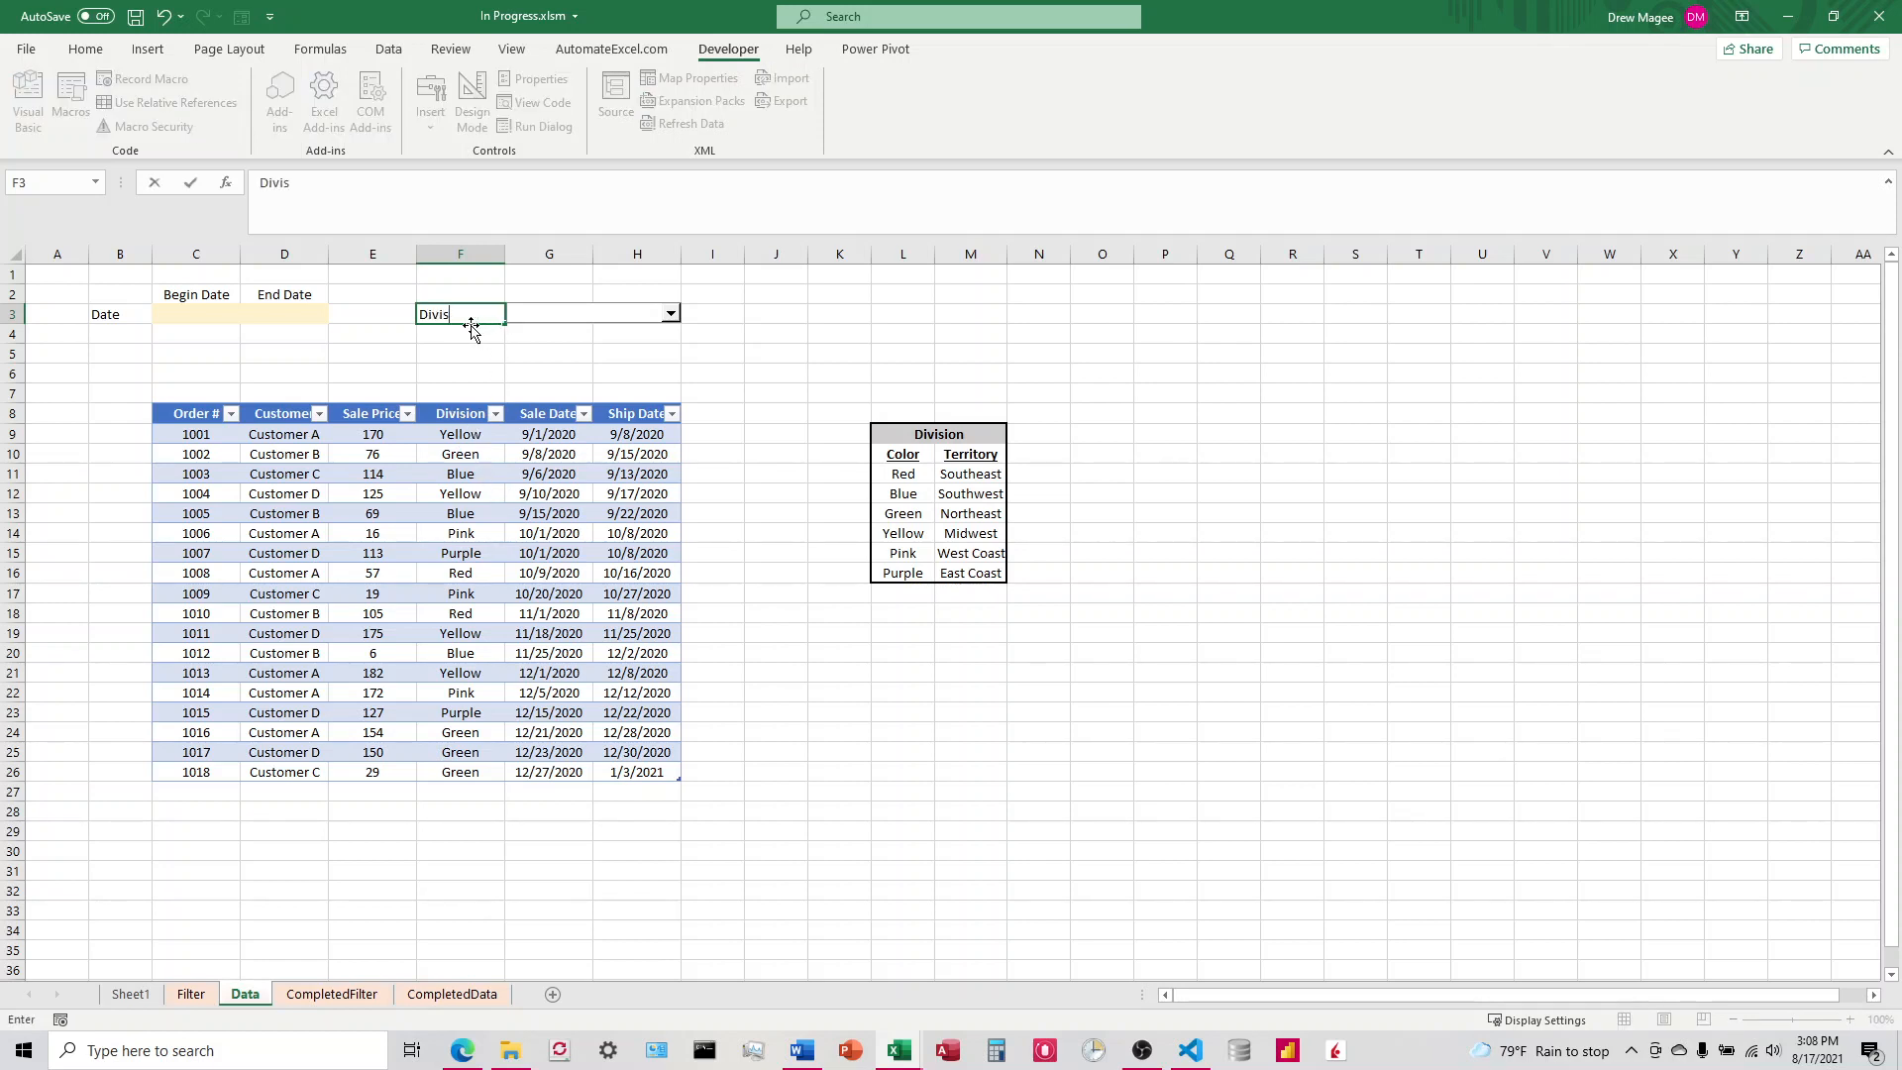
type("ion Color")
key("Return")
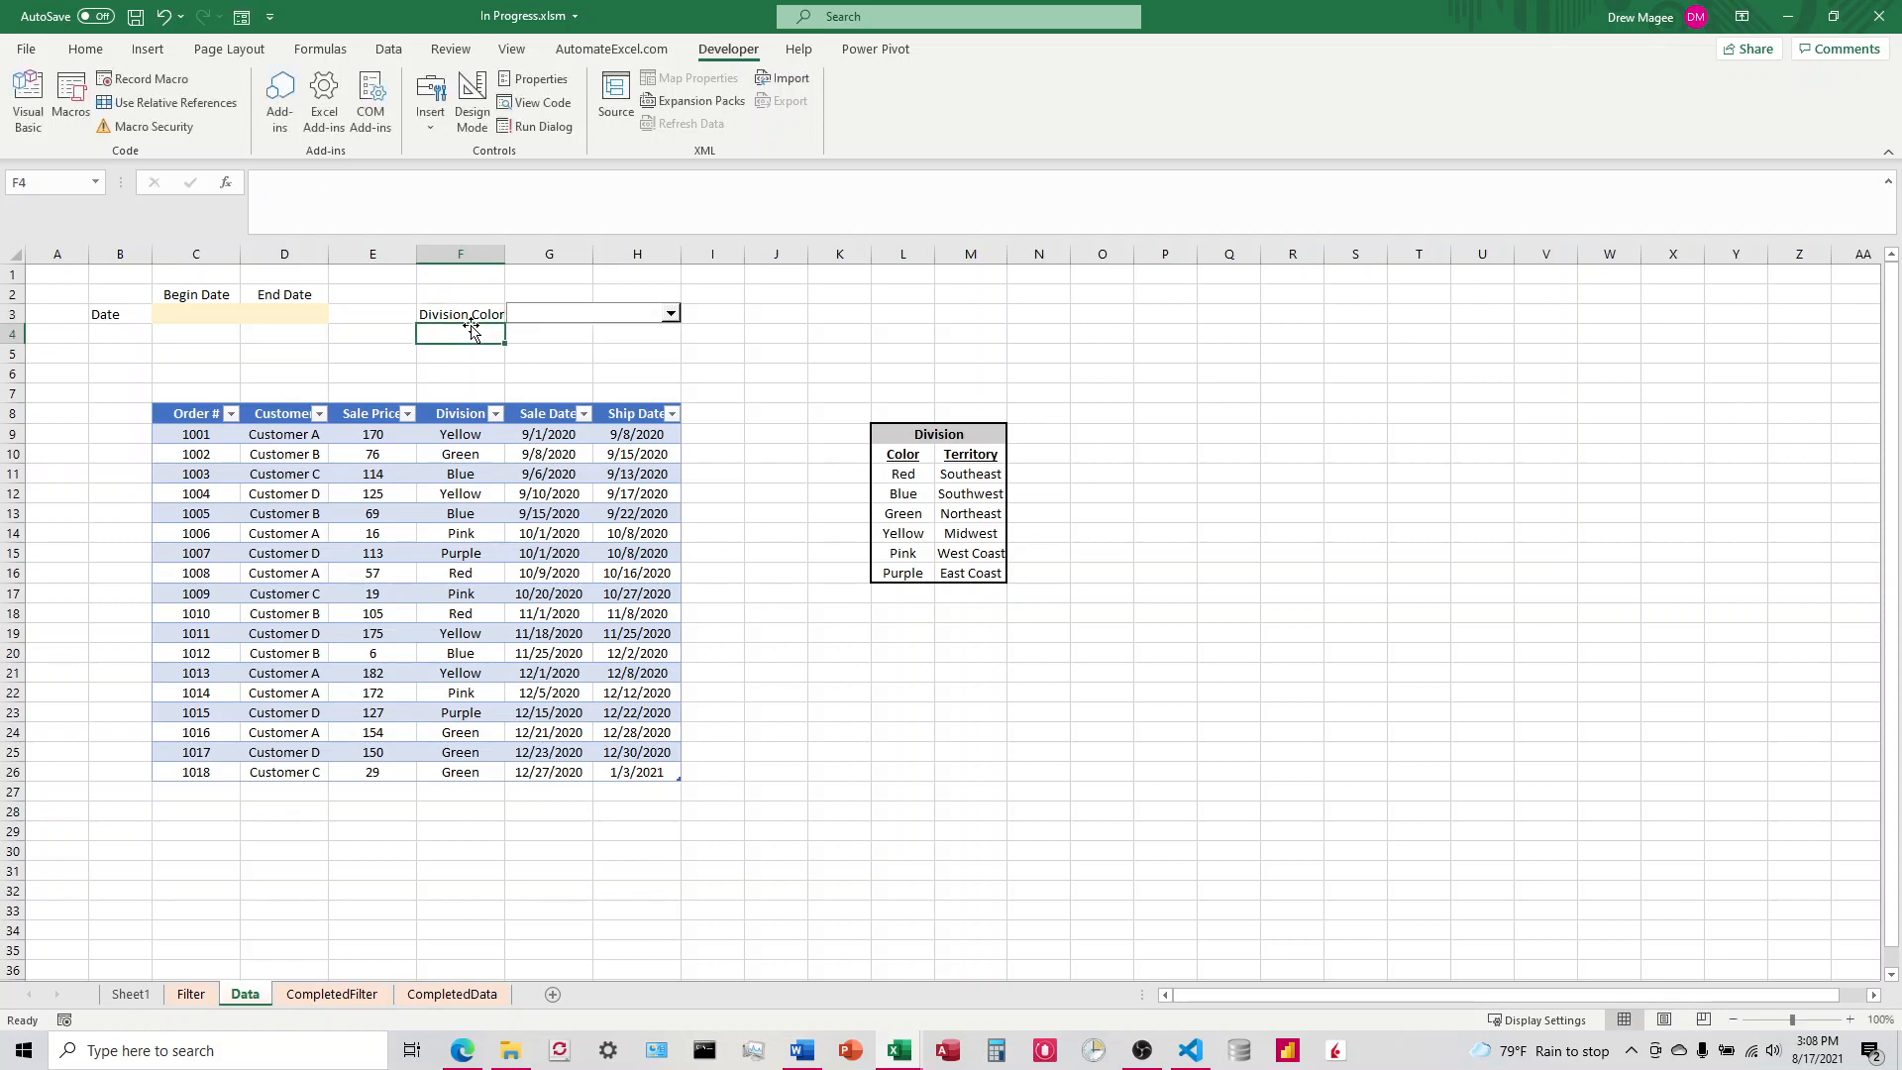
left_click_drag(504, 255, 514, 256)
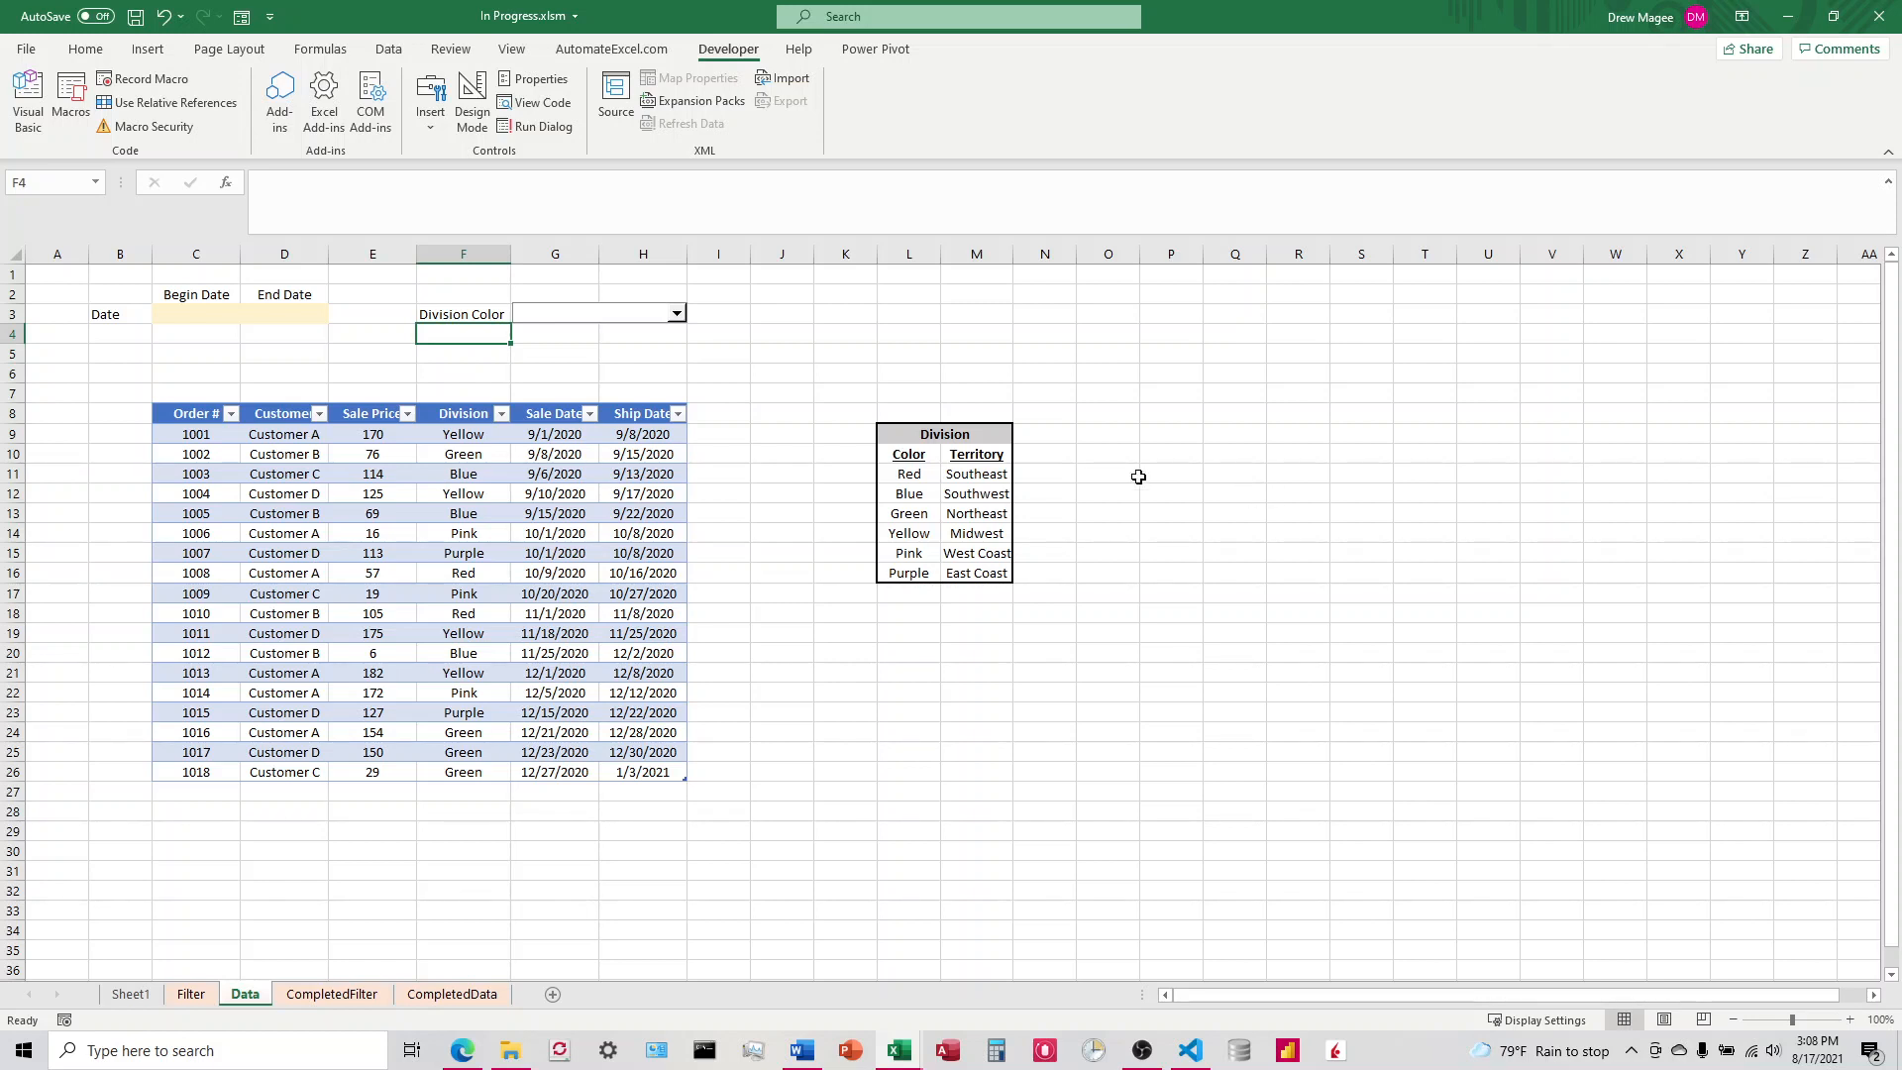
left_click(894, 337)
left_click(594, 318)
left_click(767, 318)
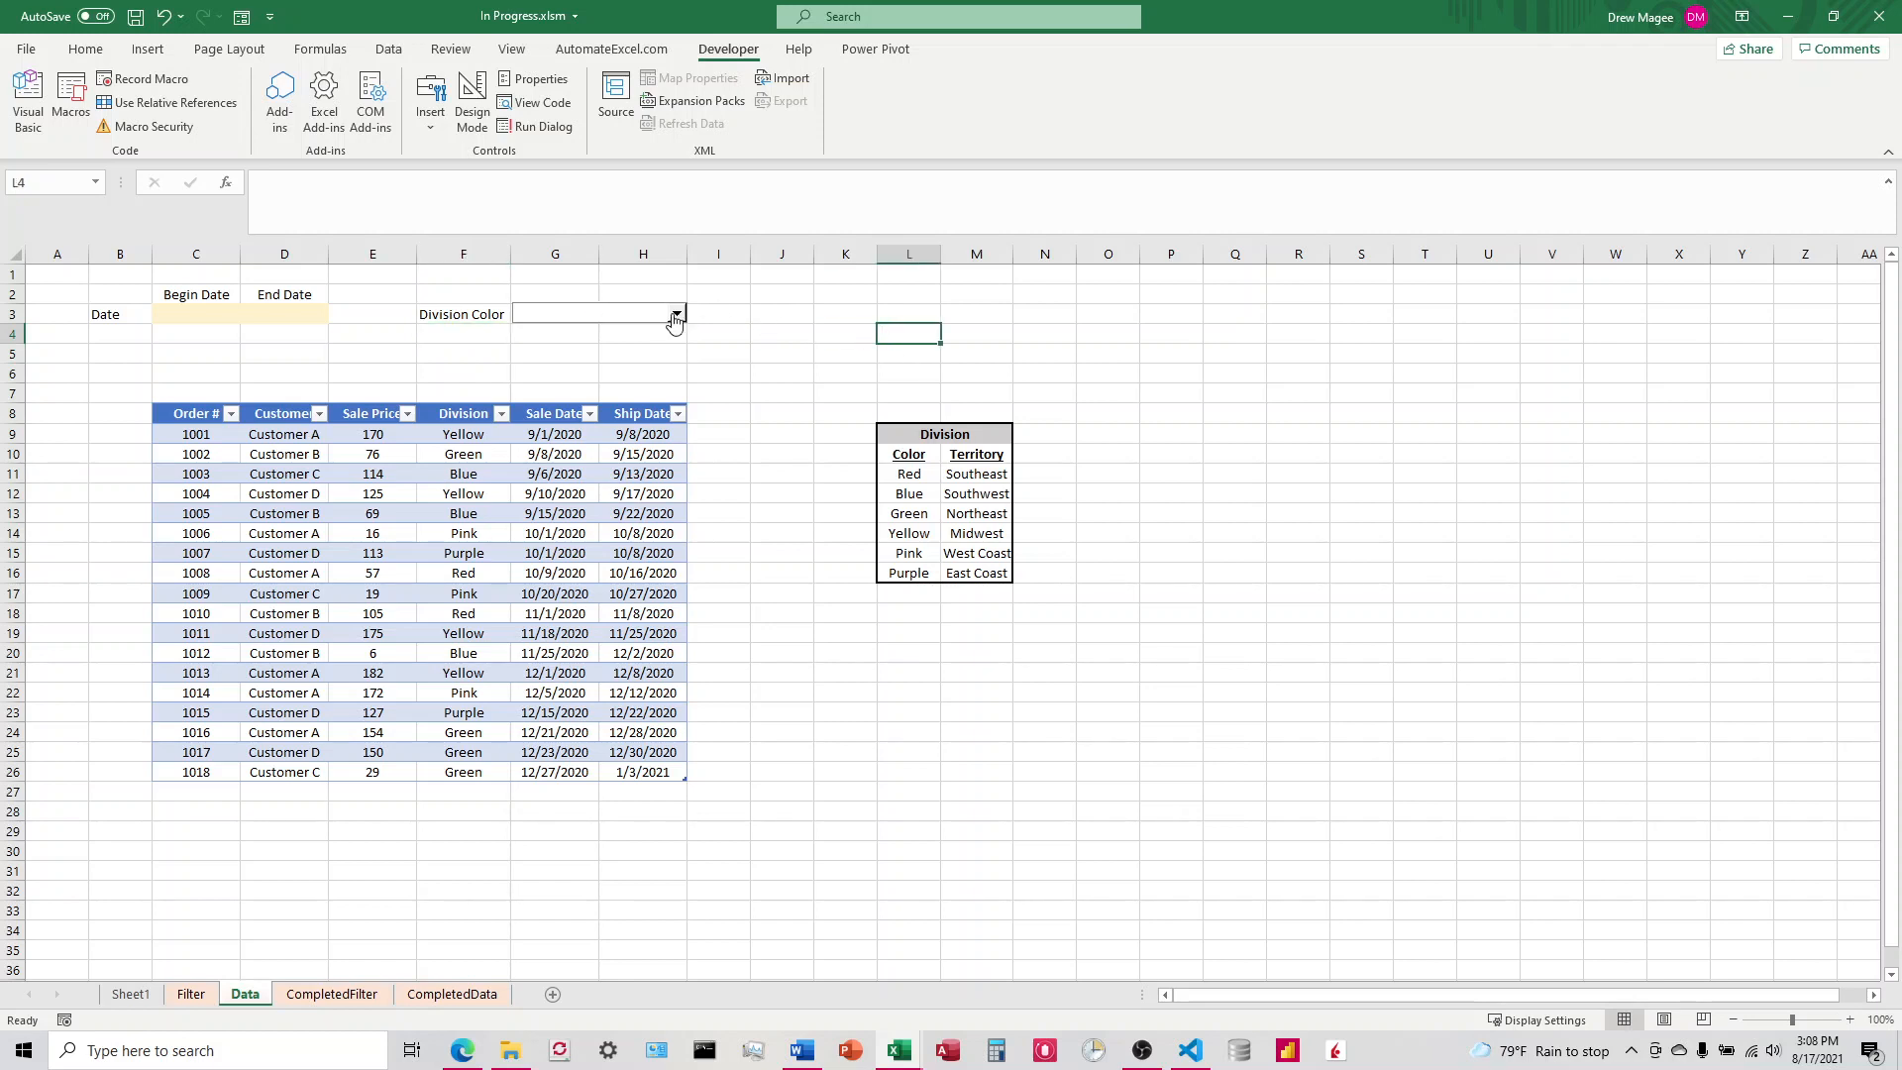
left_click(635, 313, "ctrl")
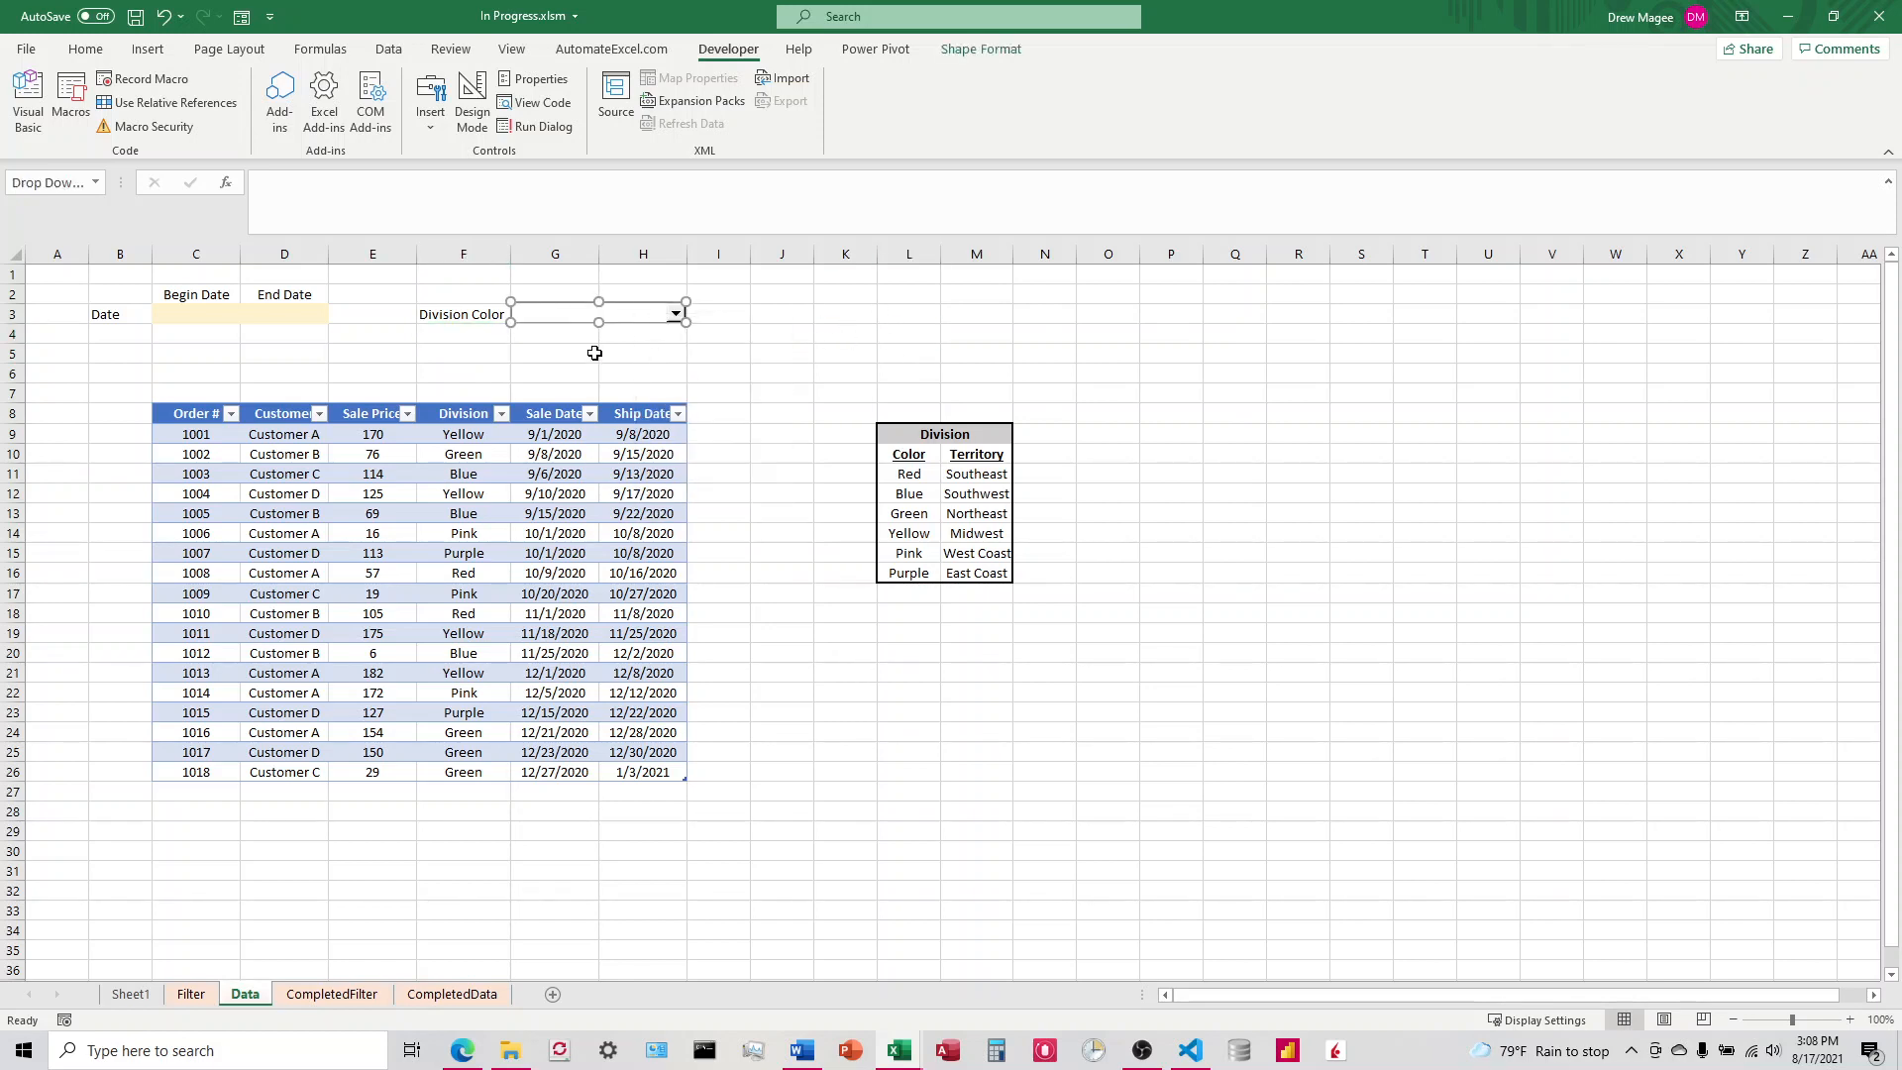
right_click(623, 317)
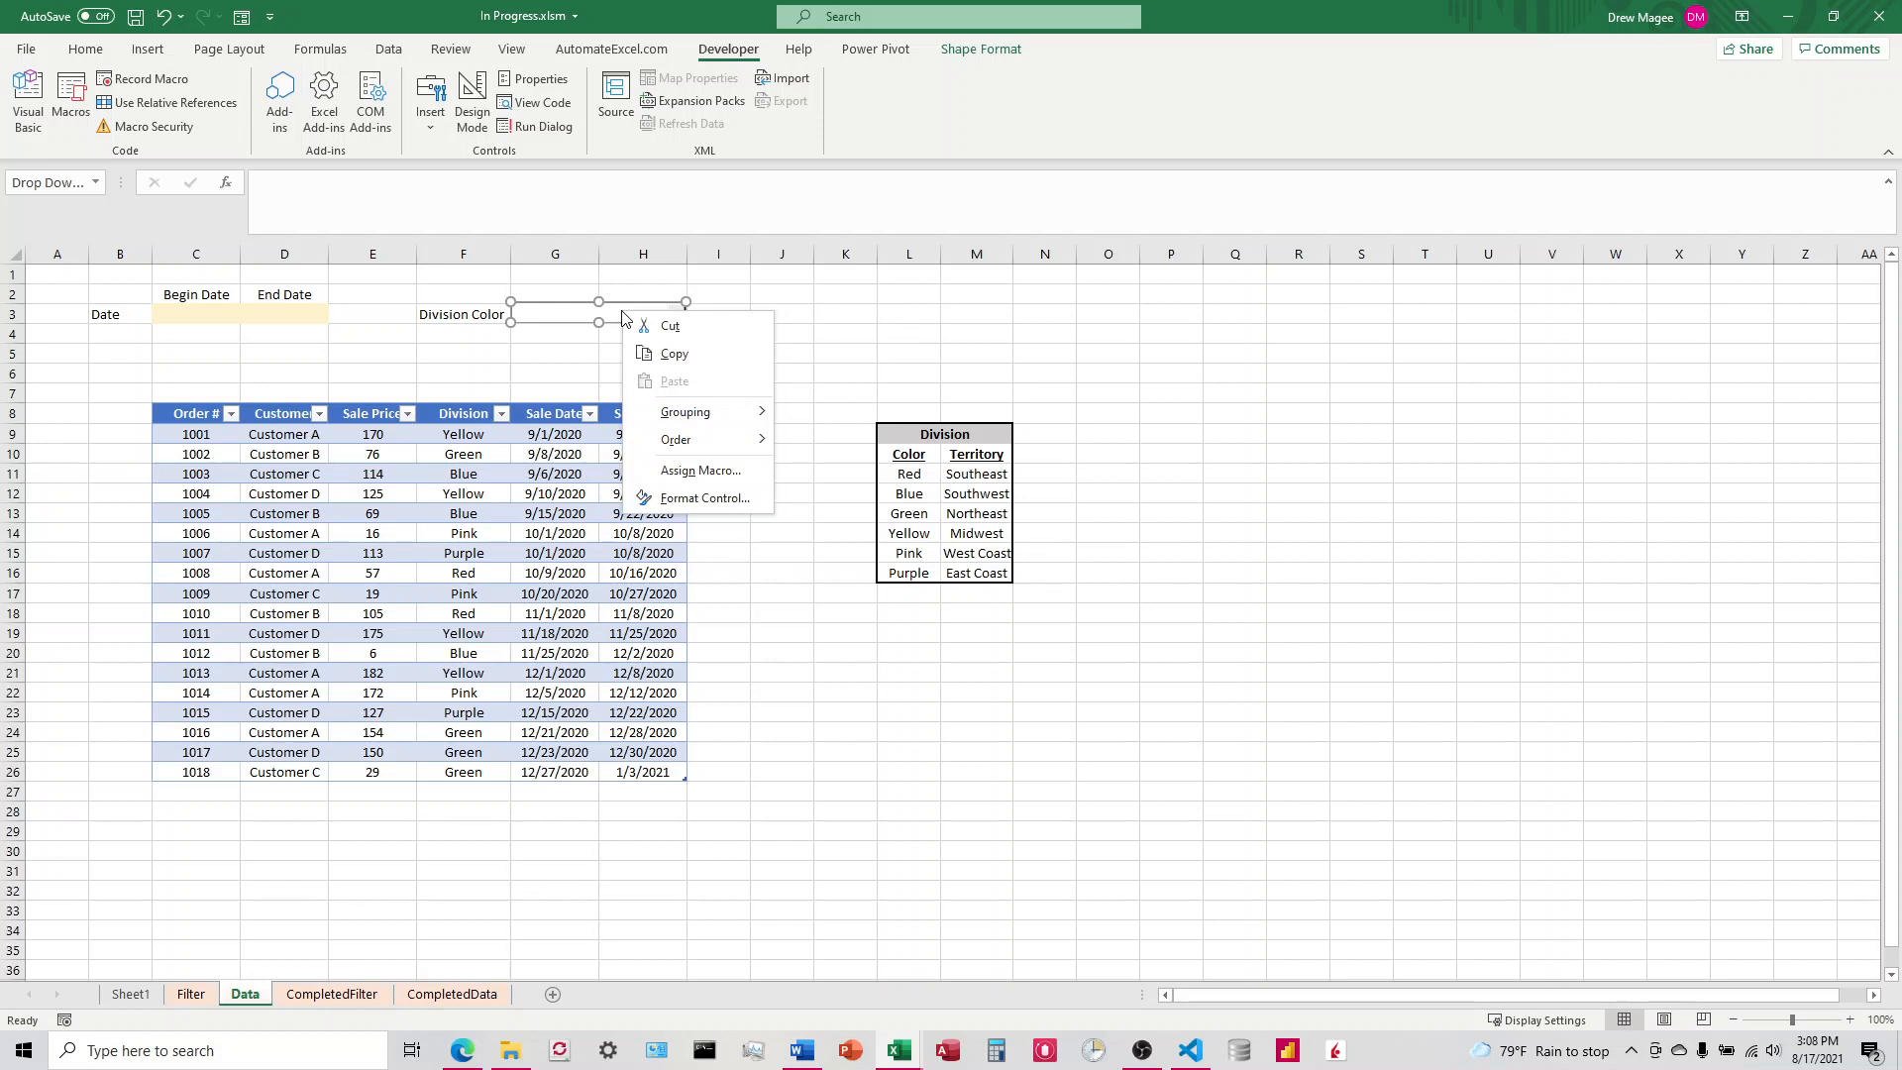
left_click(700, 498)
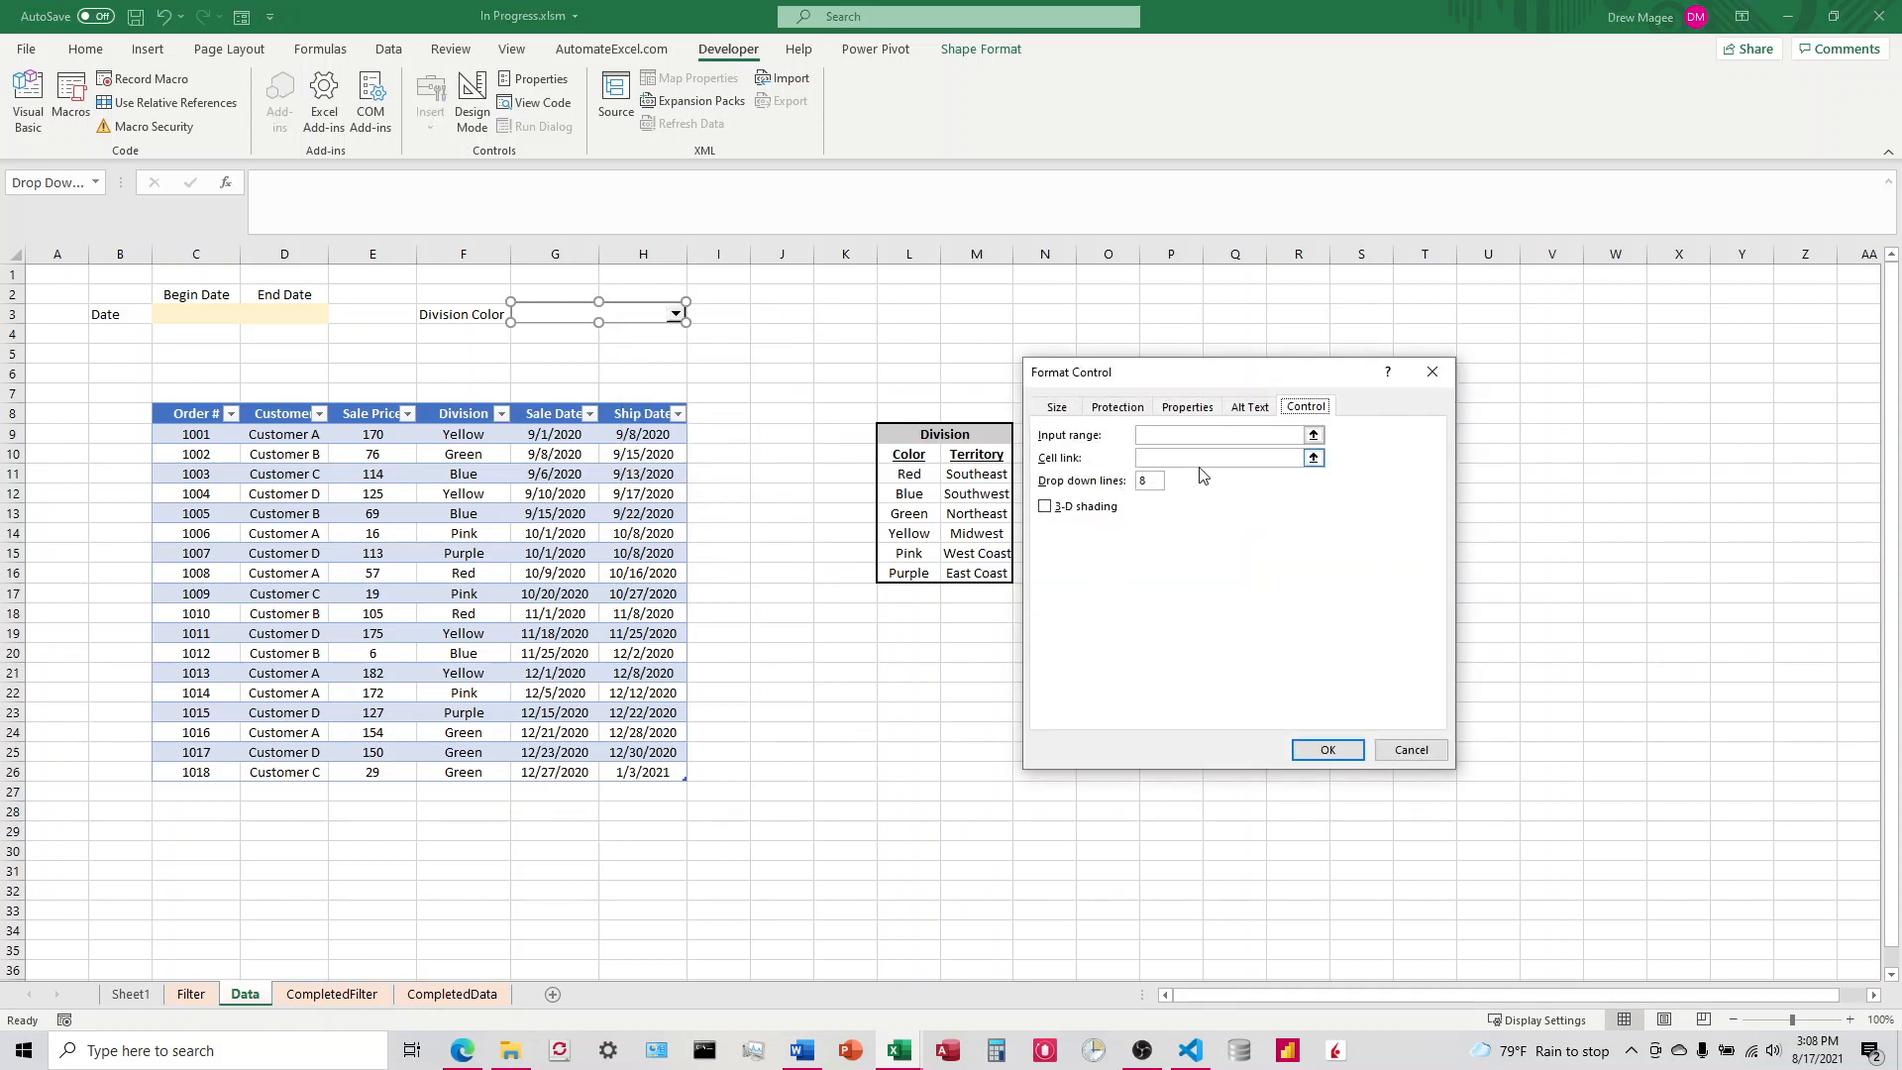
left_click_drag(1172, 372, 1204, 367)
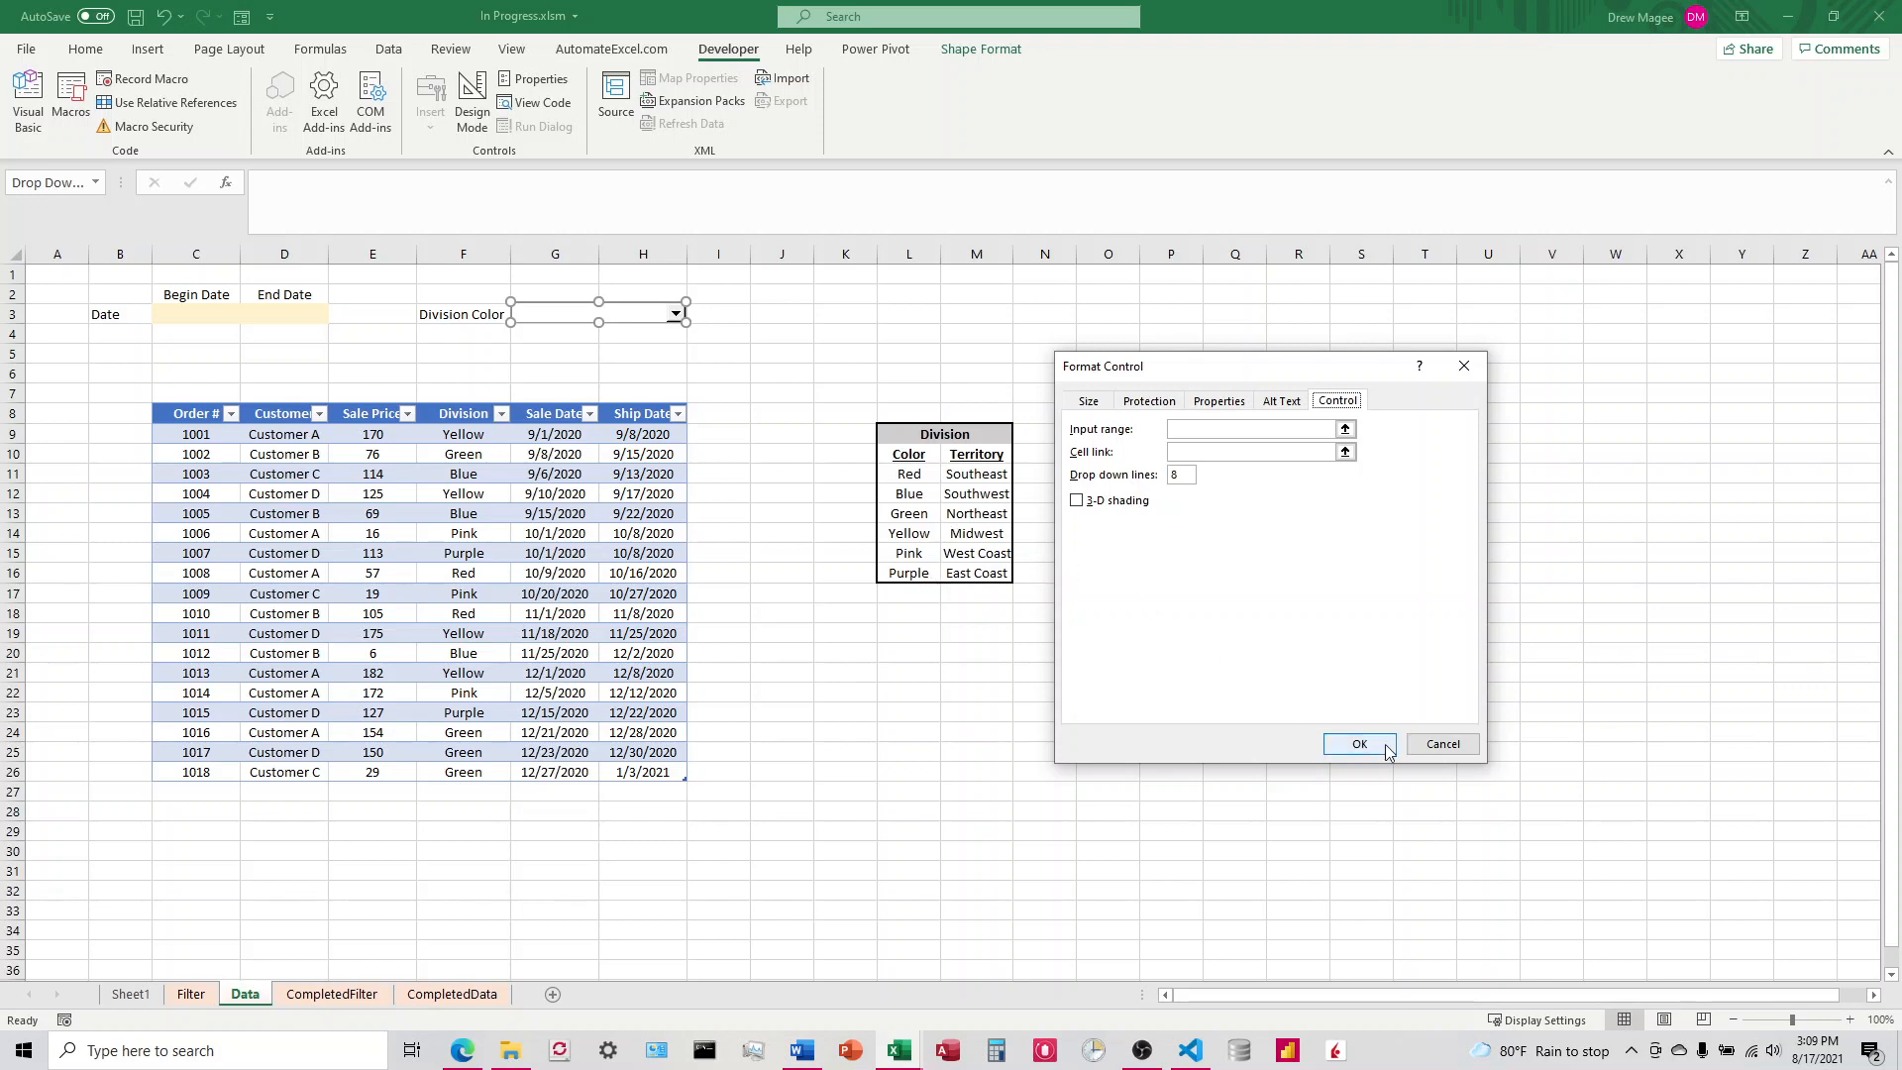
left_click(1443, 745)
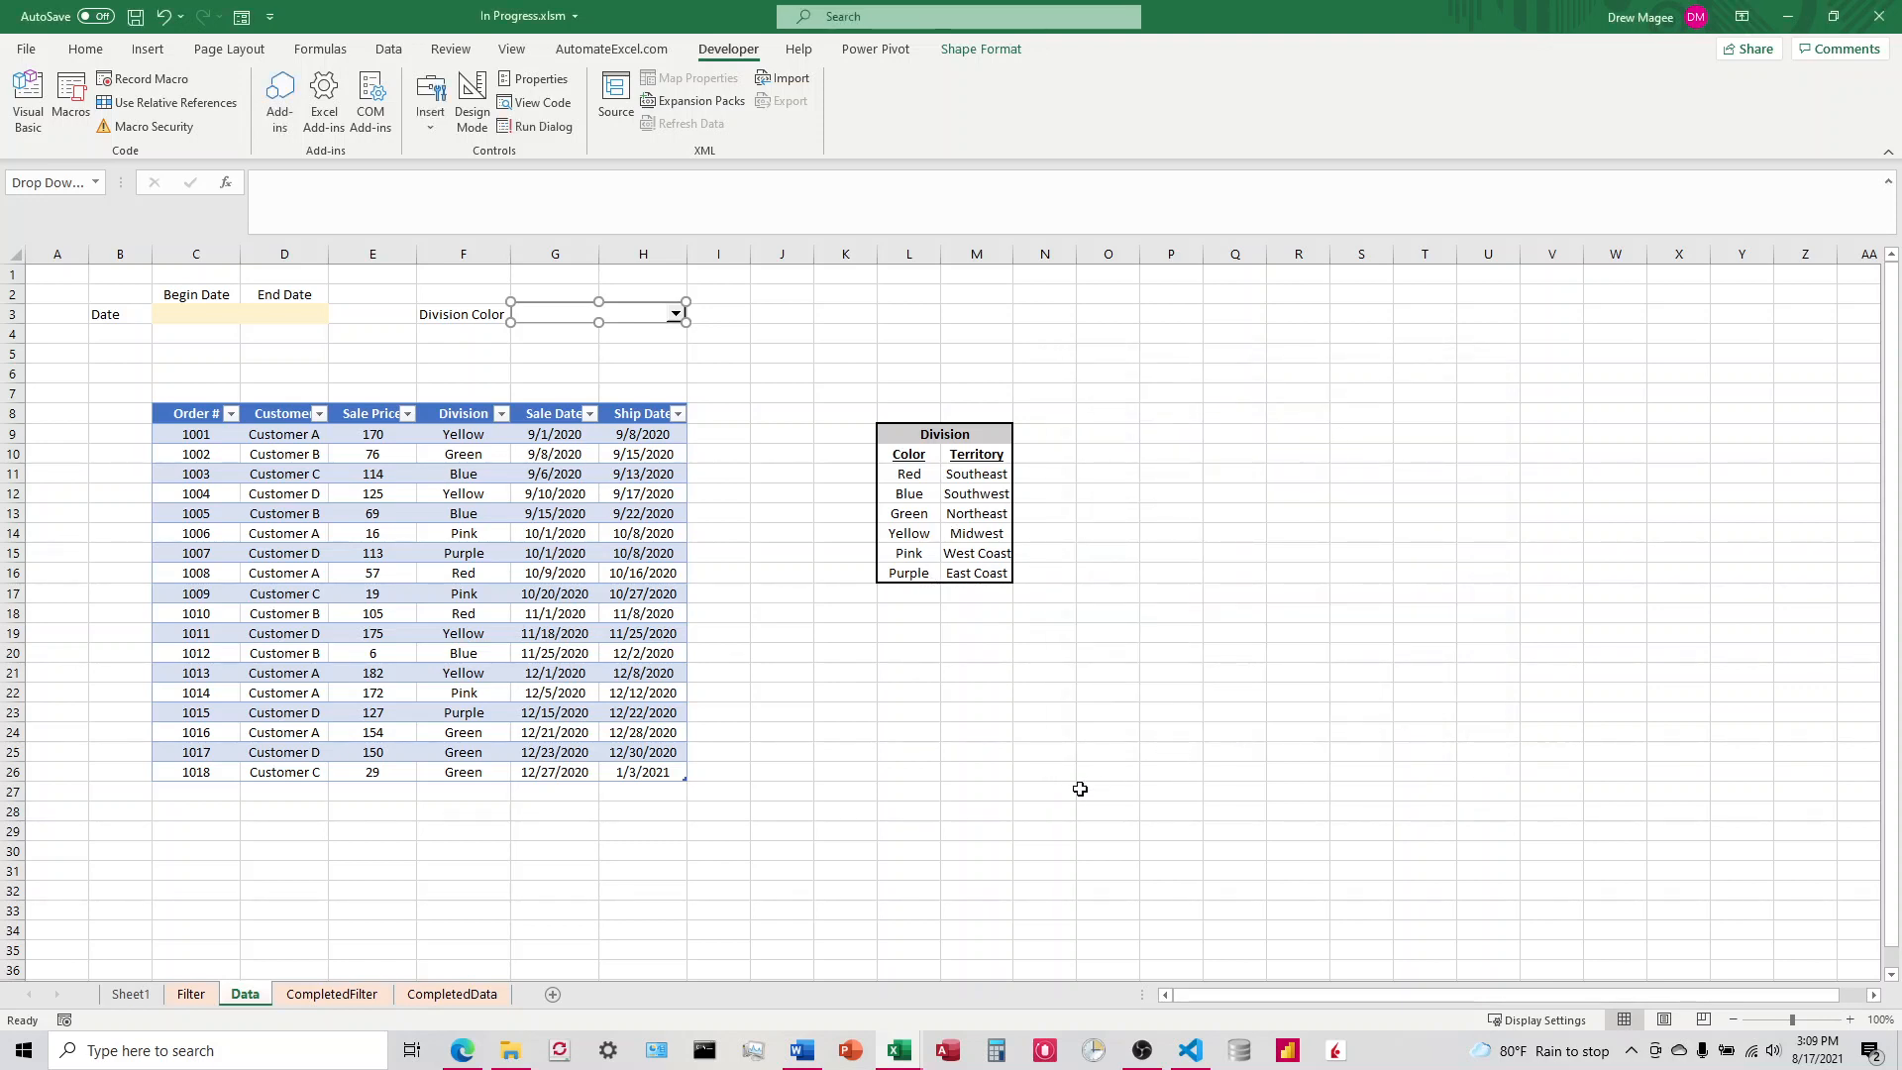
Step: Move rows 1 to 5 with the date and division inputs from the Data sheet to row 1 of the Filter sheet
left_click(191, 993)
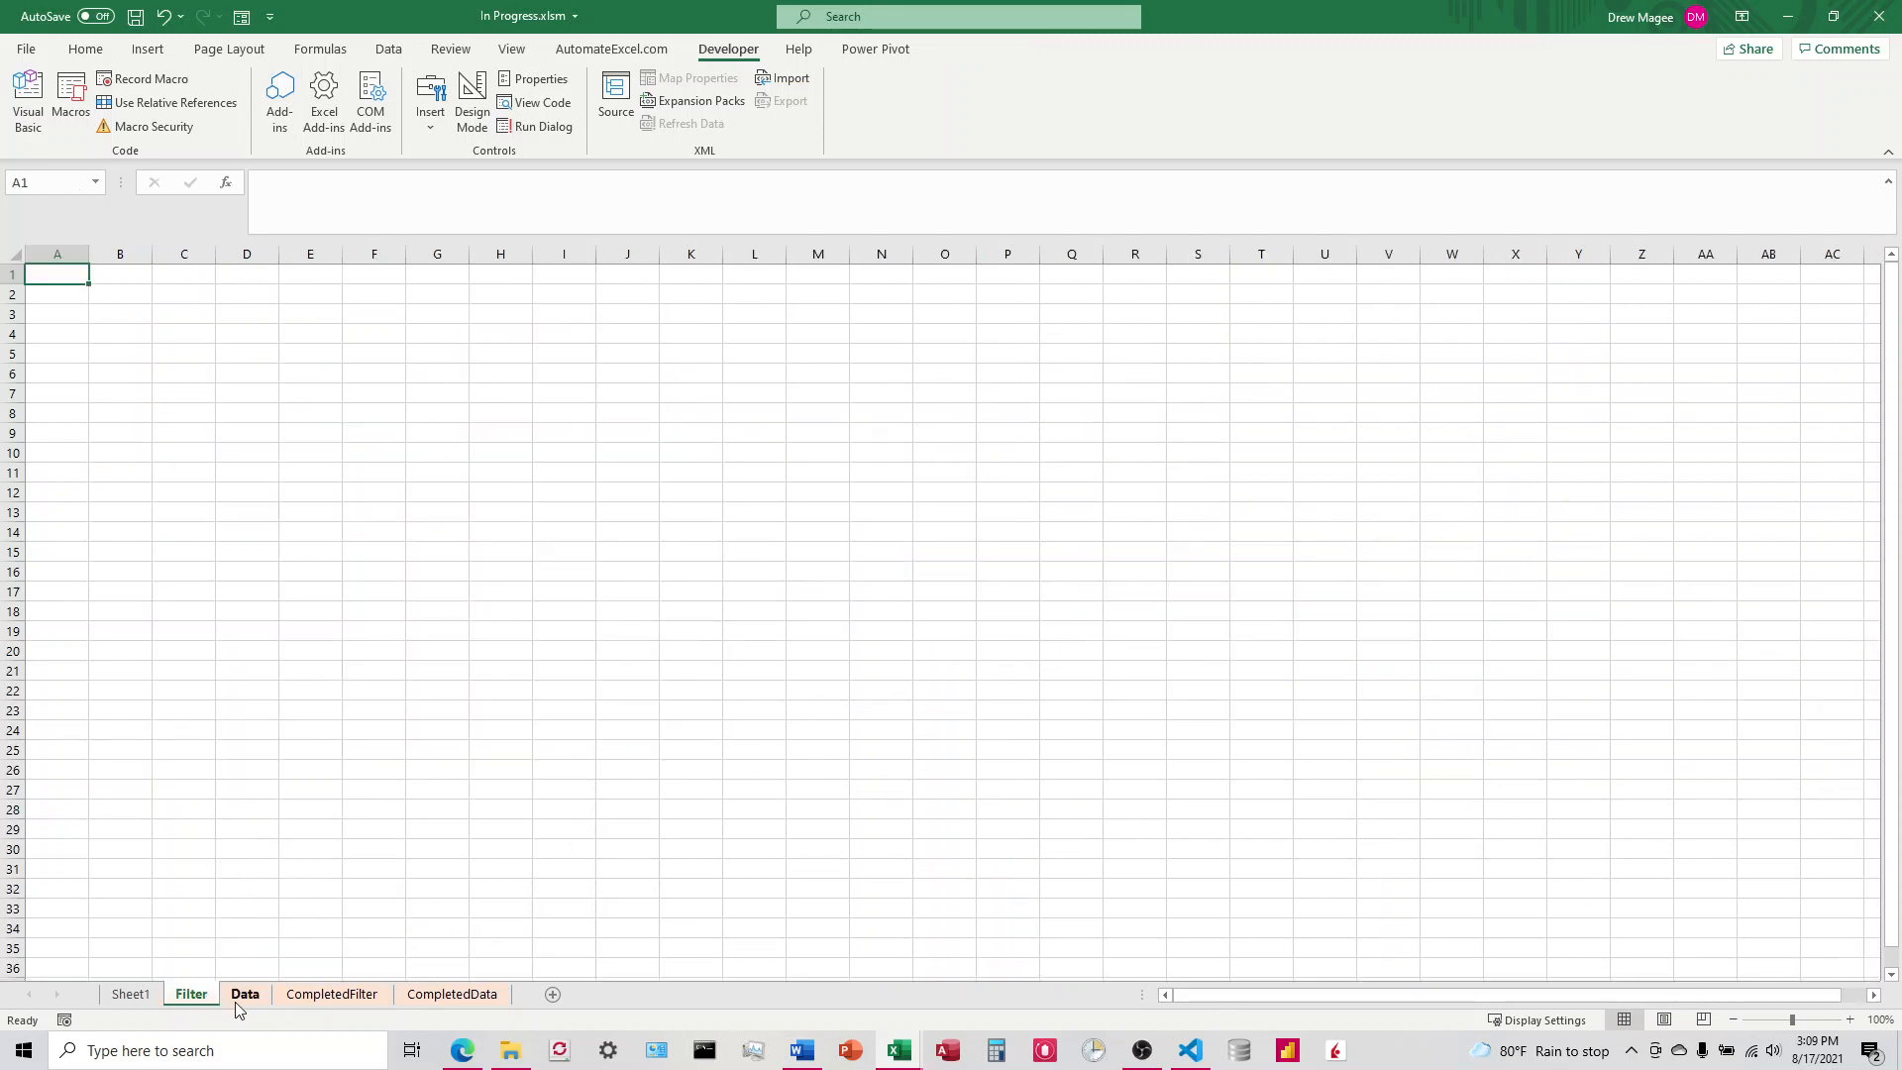
left_click(238, 1001)
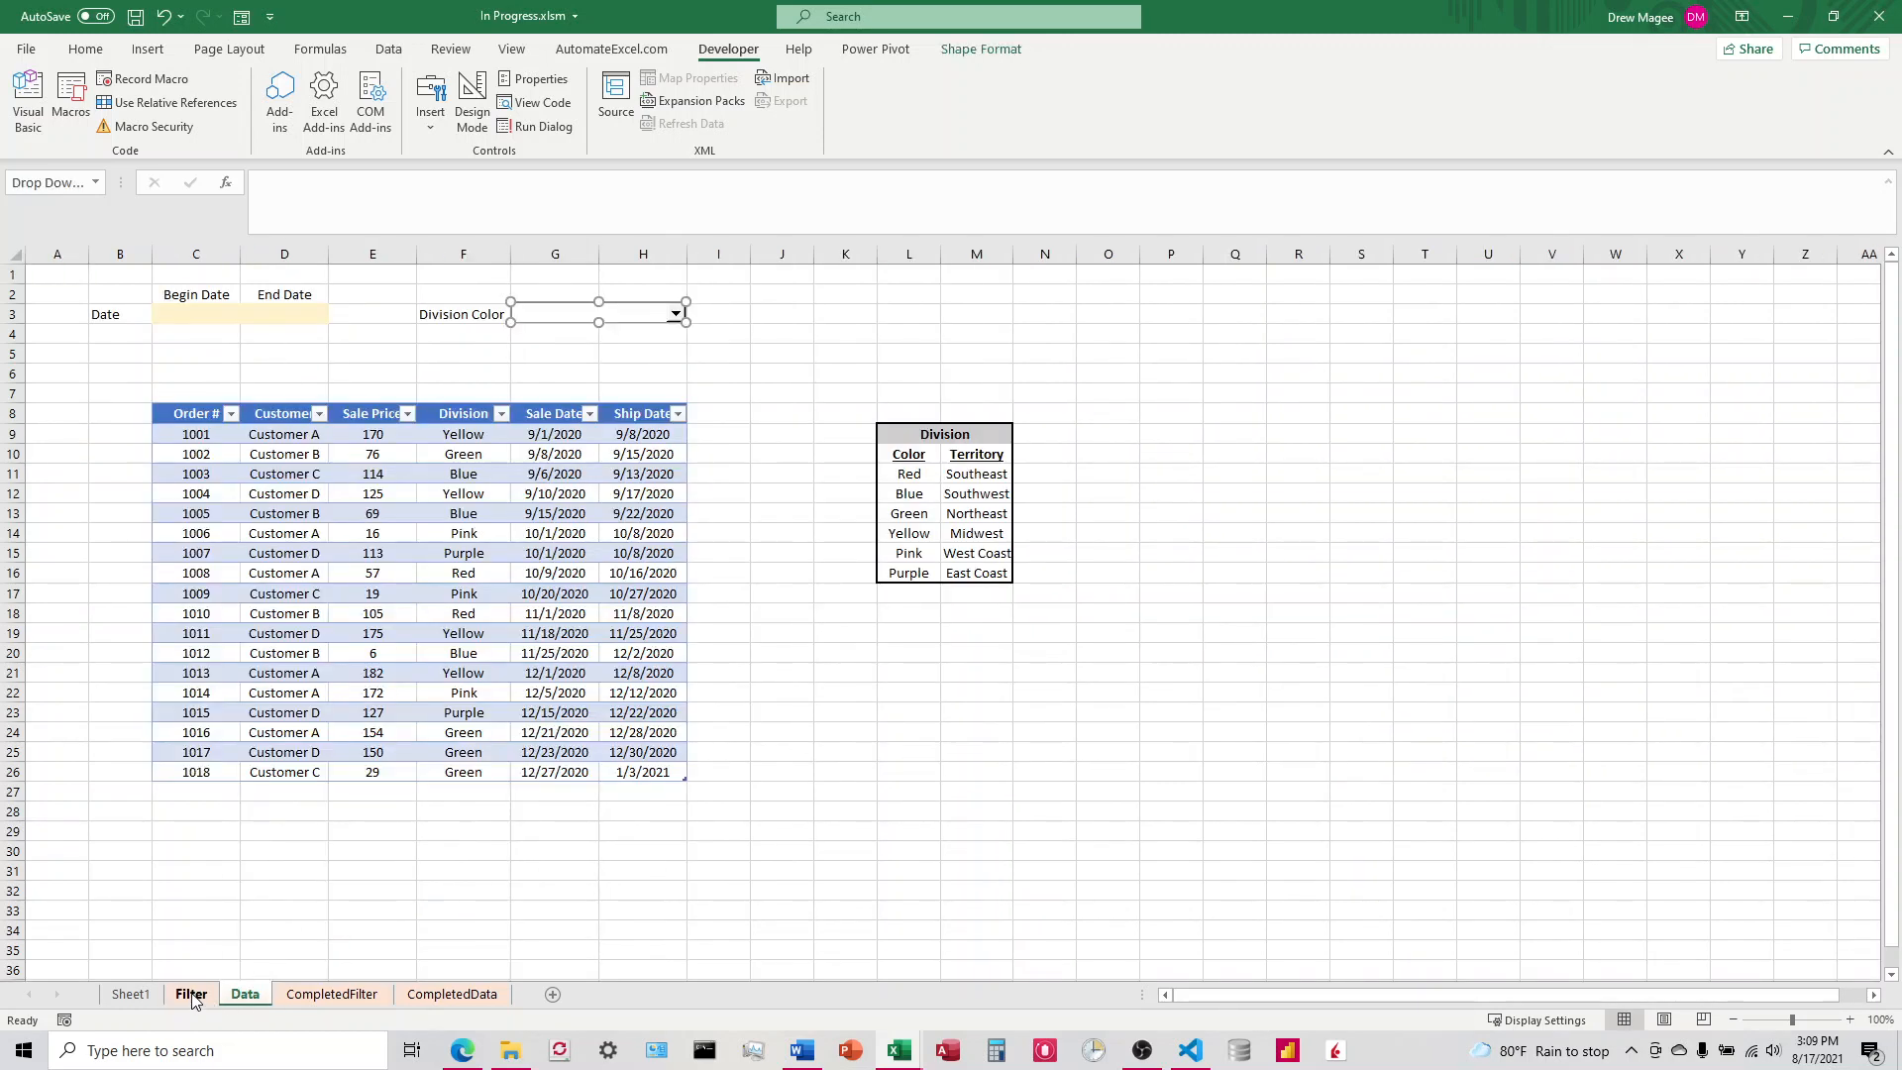
left_click_drag(12, 275, 15, 346)
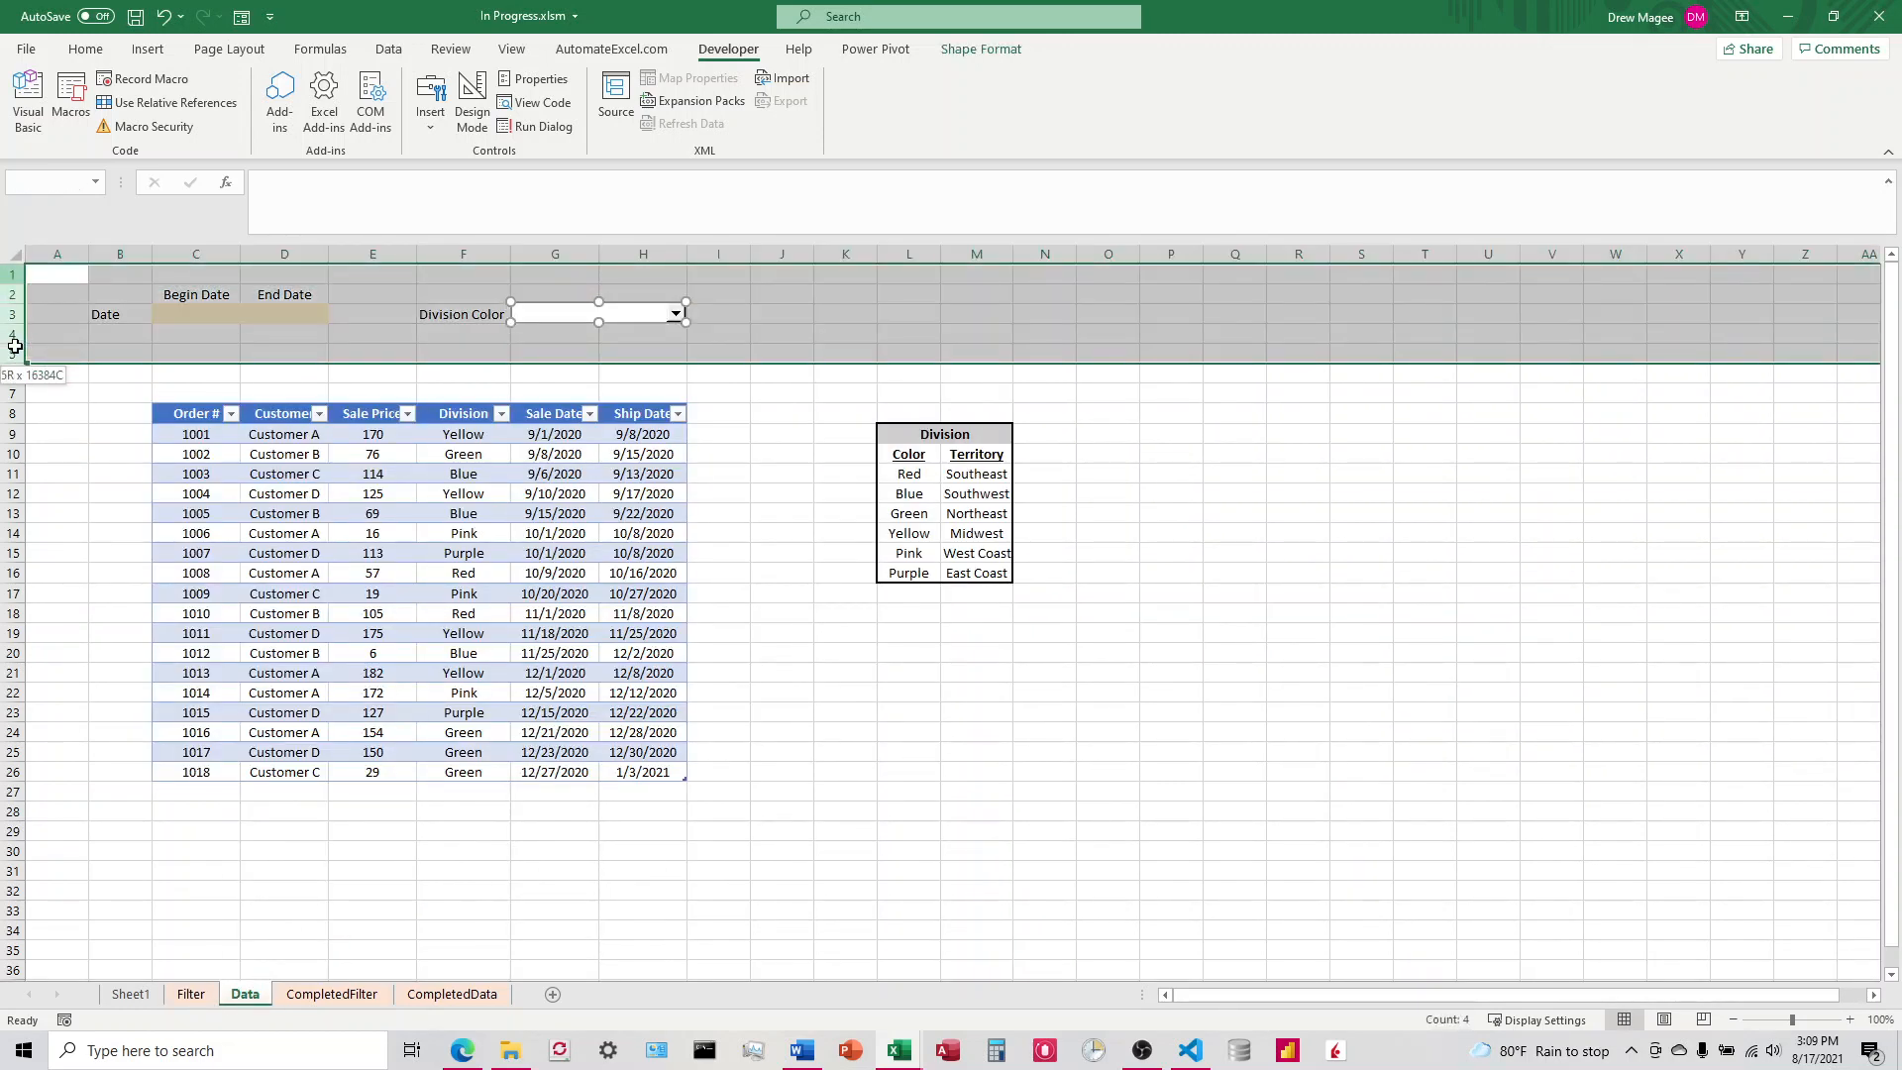
right_click(15, 340)
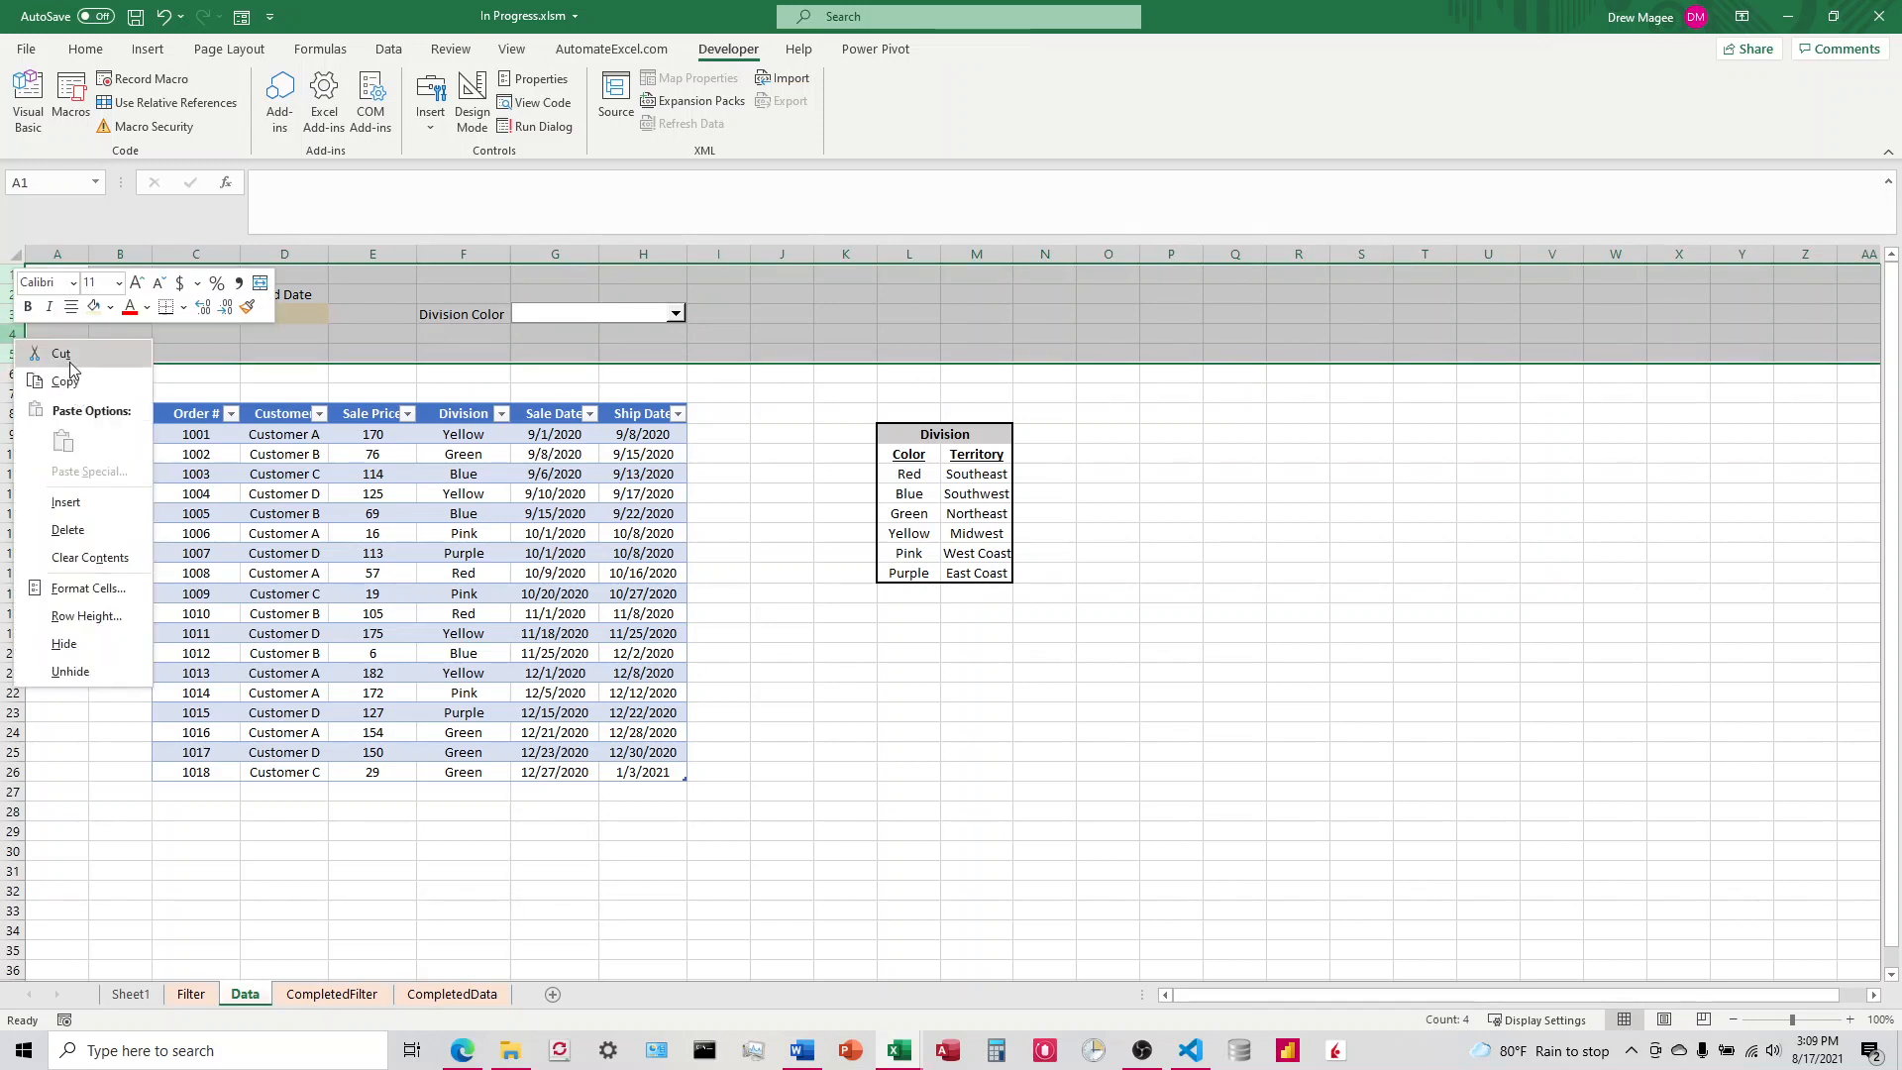
left_click(65, 357)
left_click(191, 995)
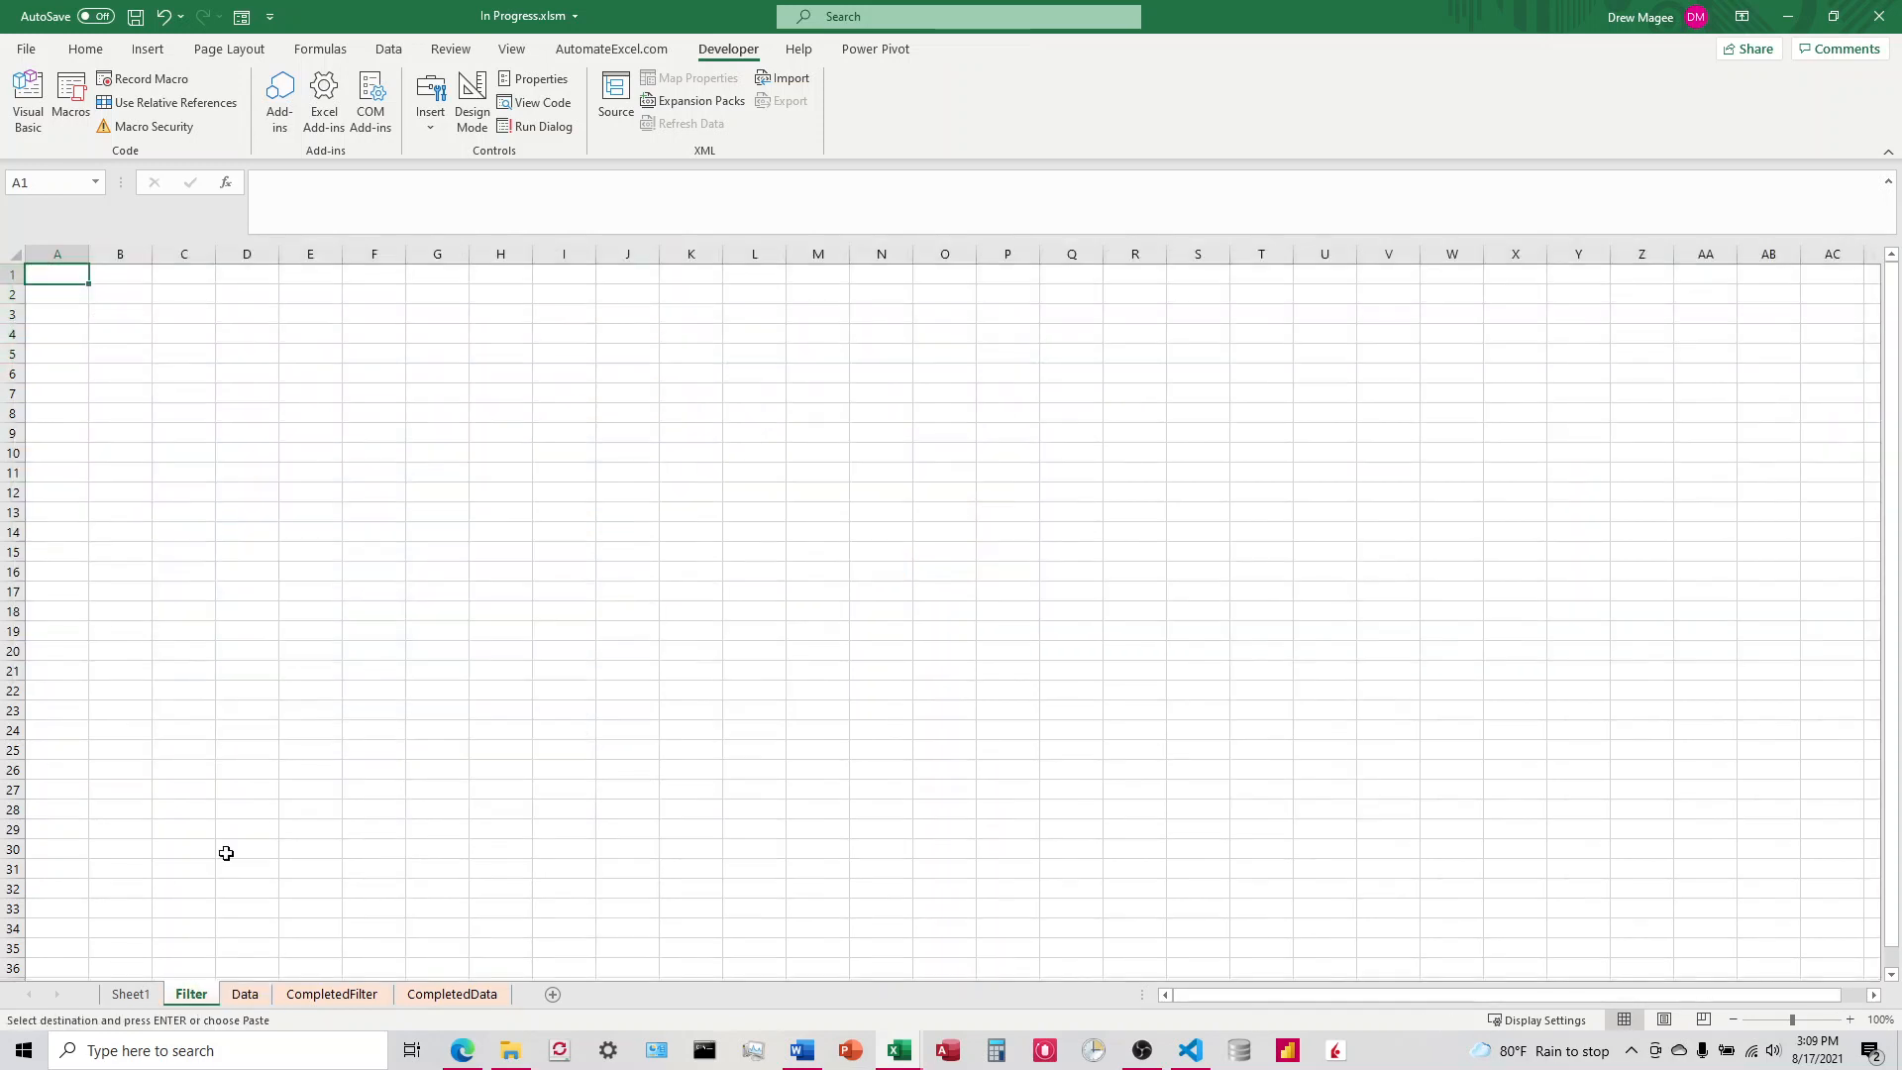
right_click(45, 275)
left_click(255, 451)
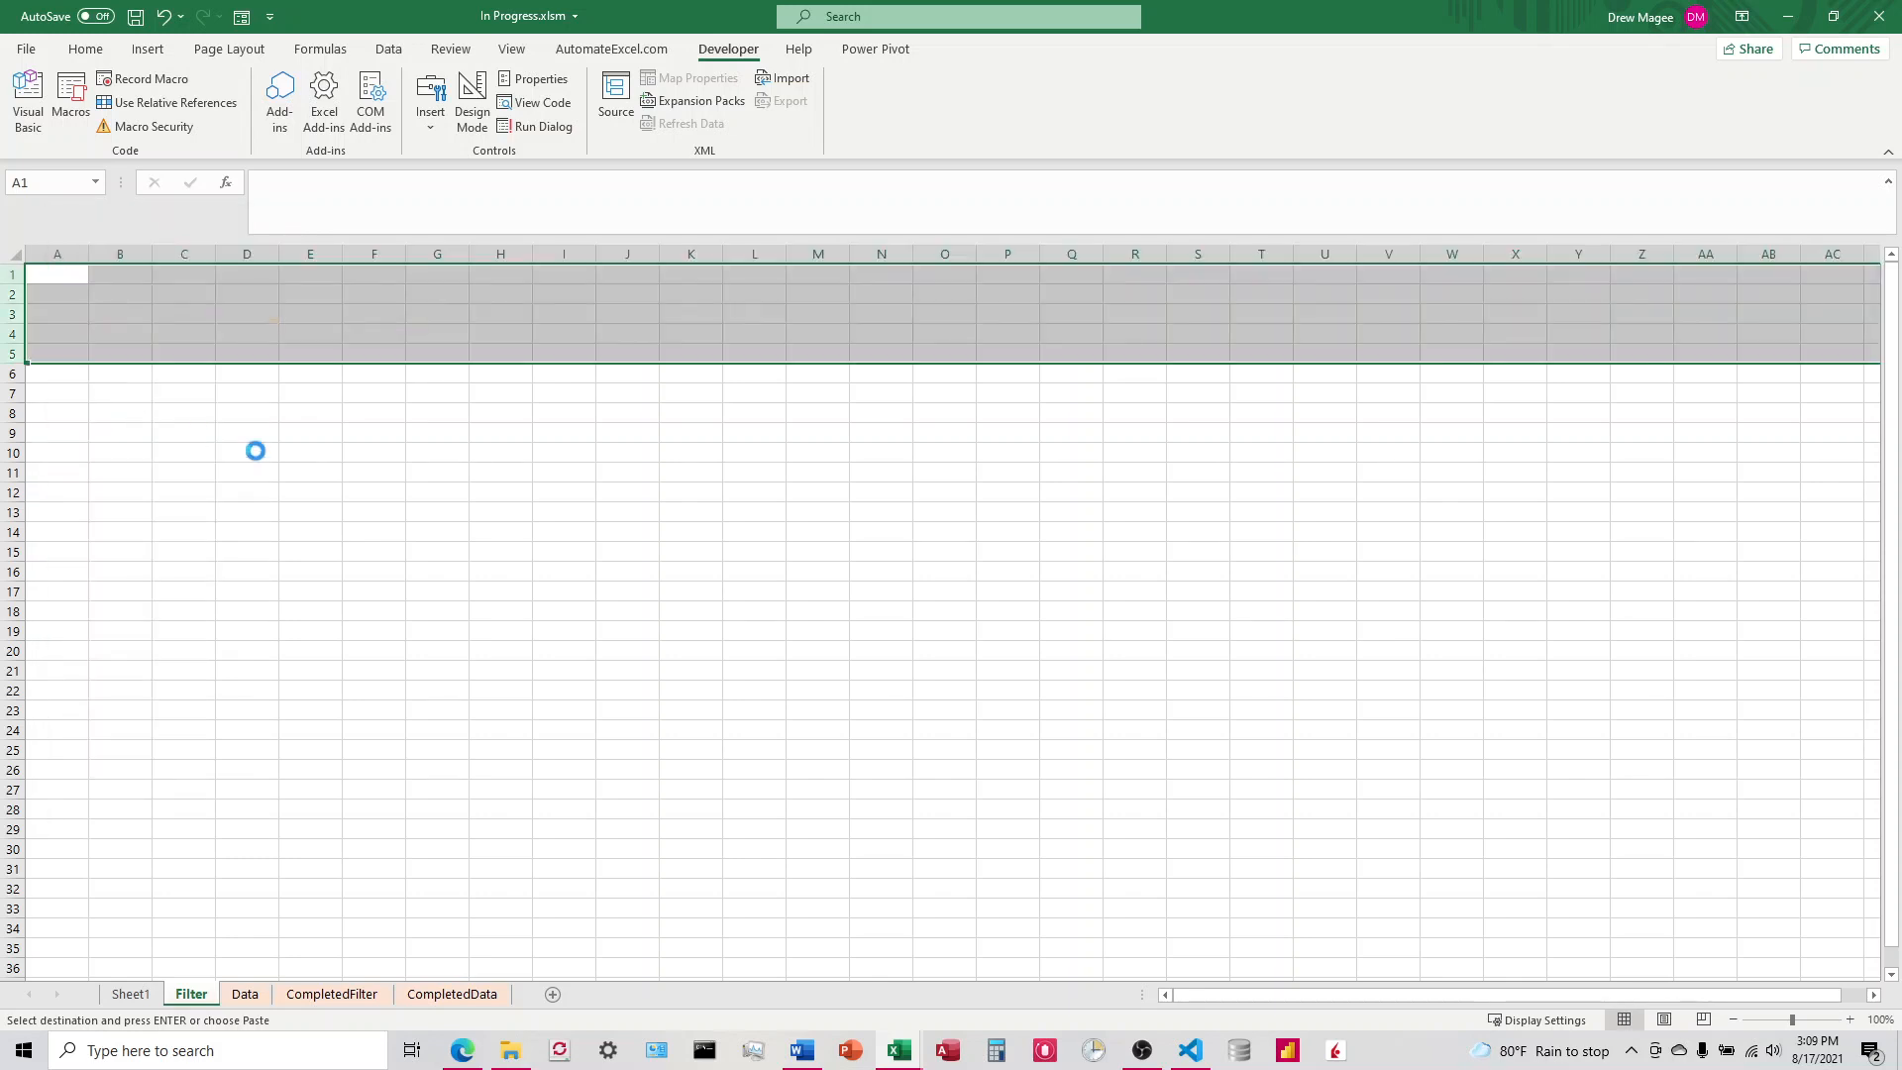
left_click(444, 530)
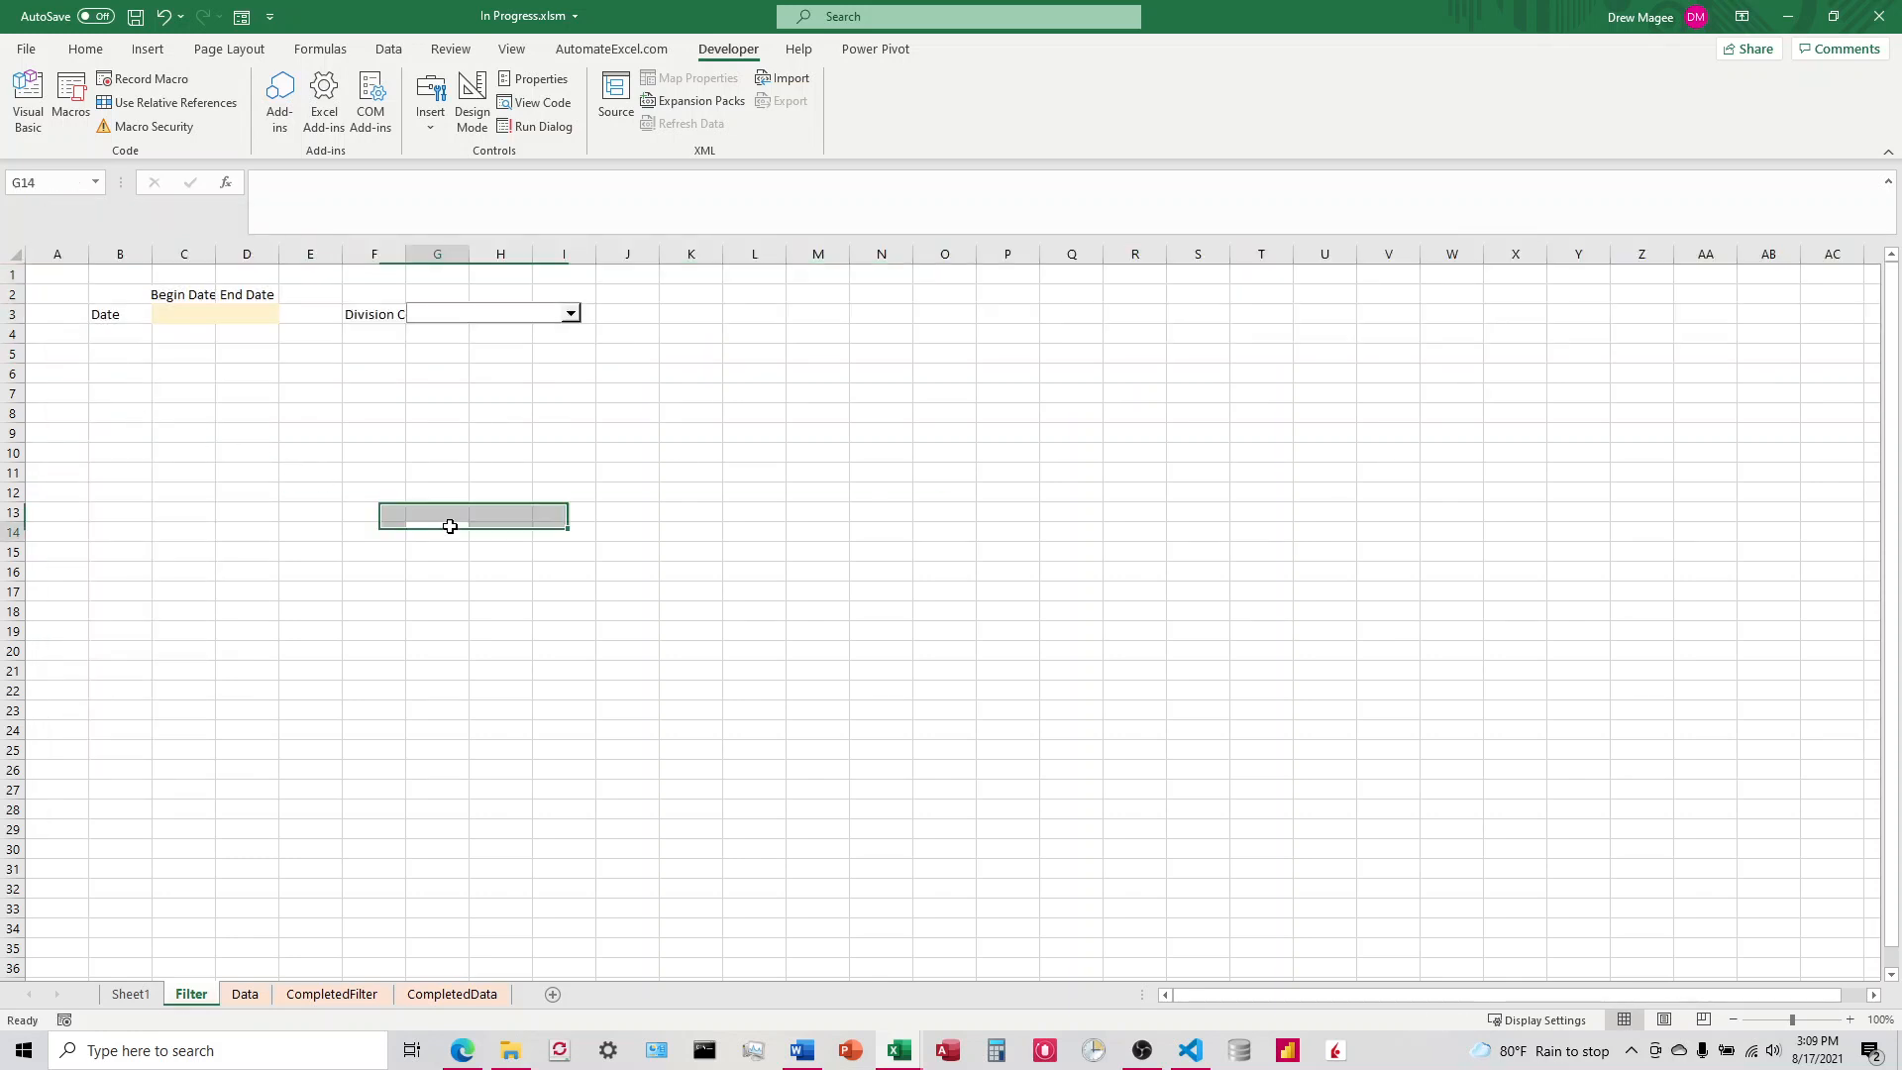
Step: Move the combo box on the Filter sheet clear of the Division Color label and resize it to cover cells H3:J3
left_click(449, 315)
left_click_drag(446, 327, 512, 324)
left_click_drag(643, 315, 658, 319)
left_click(704, 353)
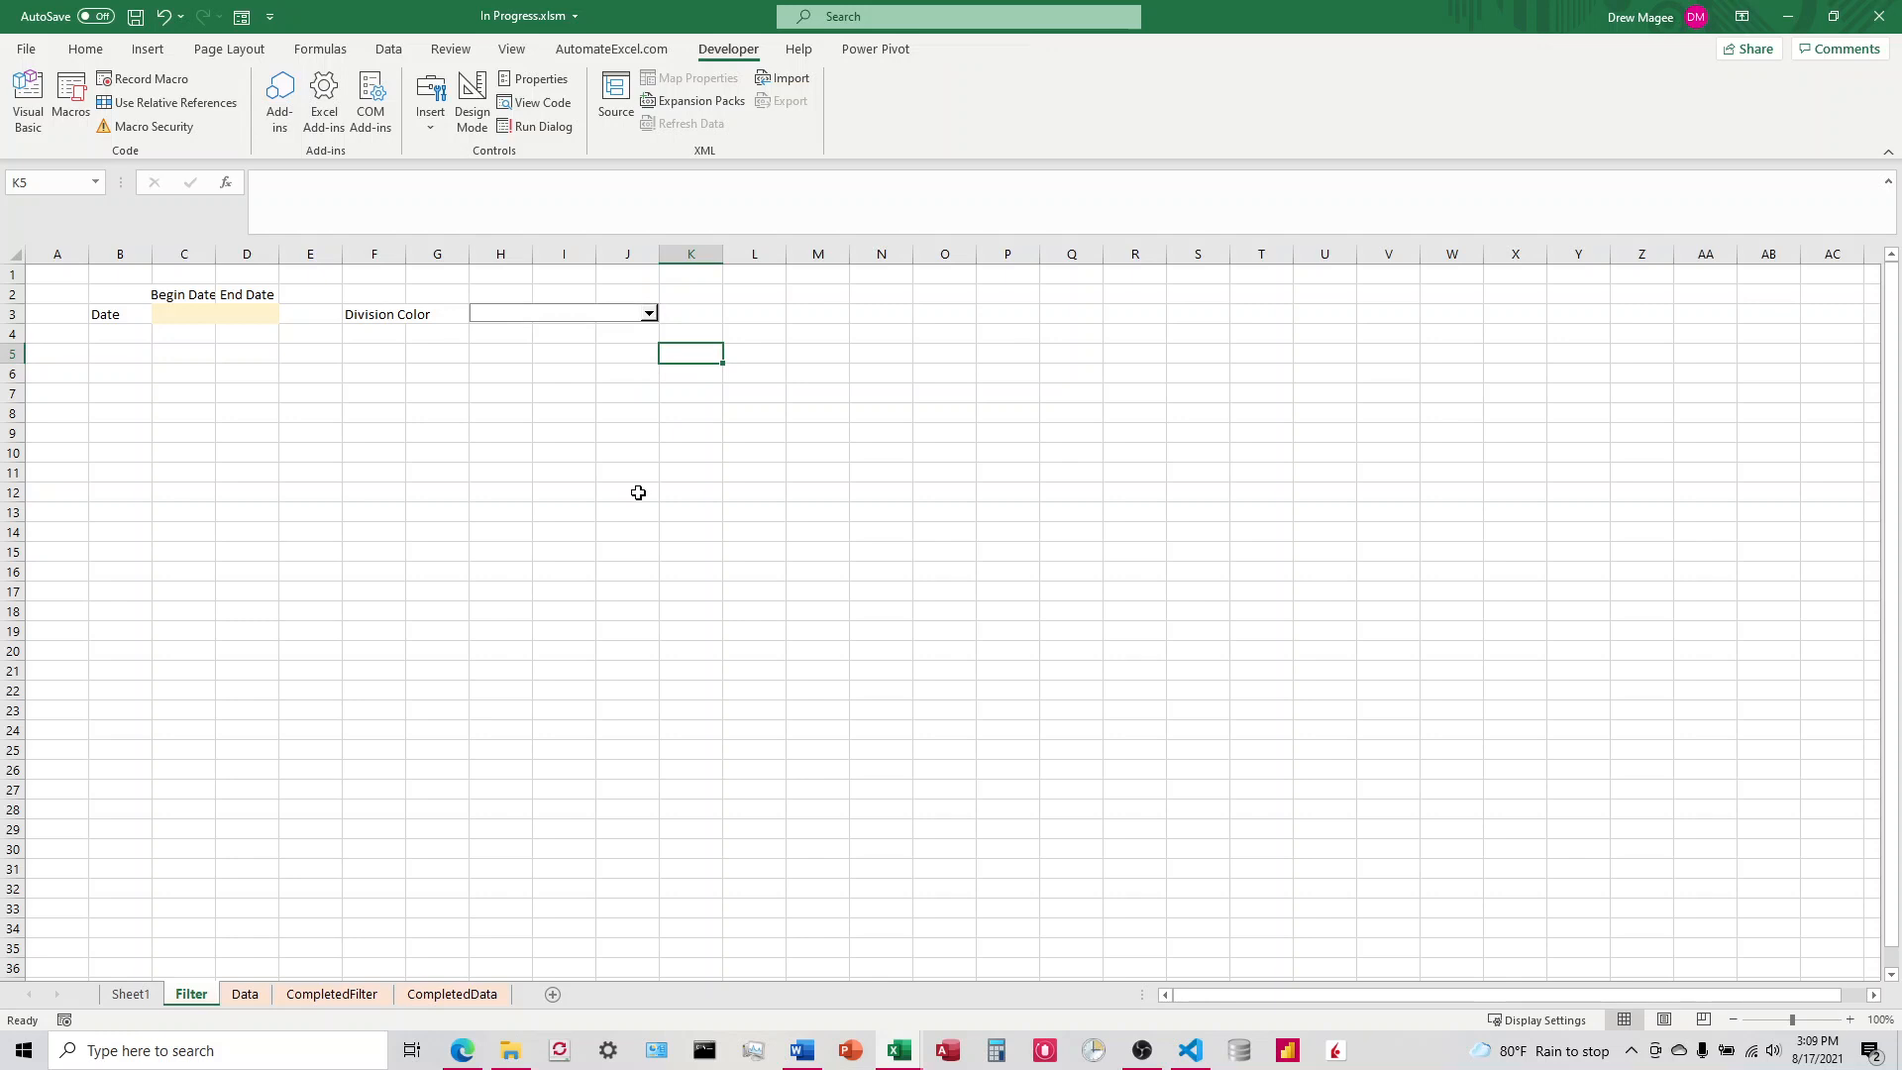
left_click(565, 325)
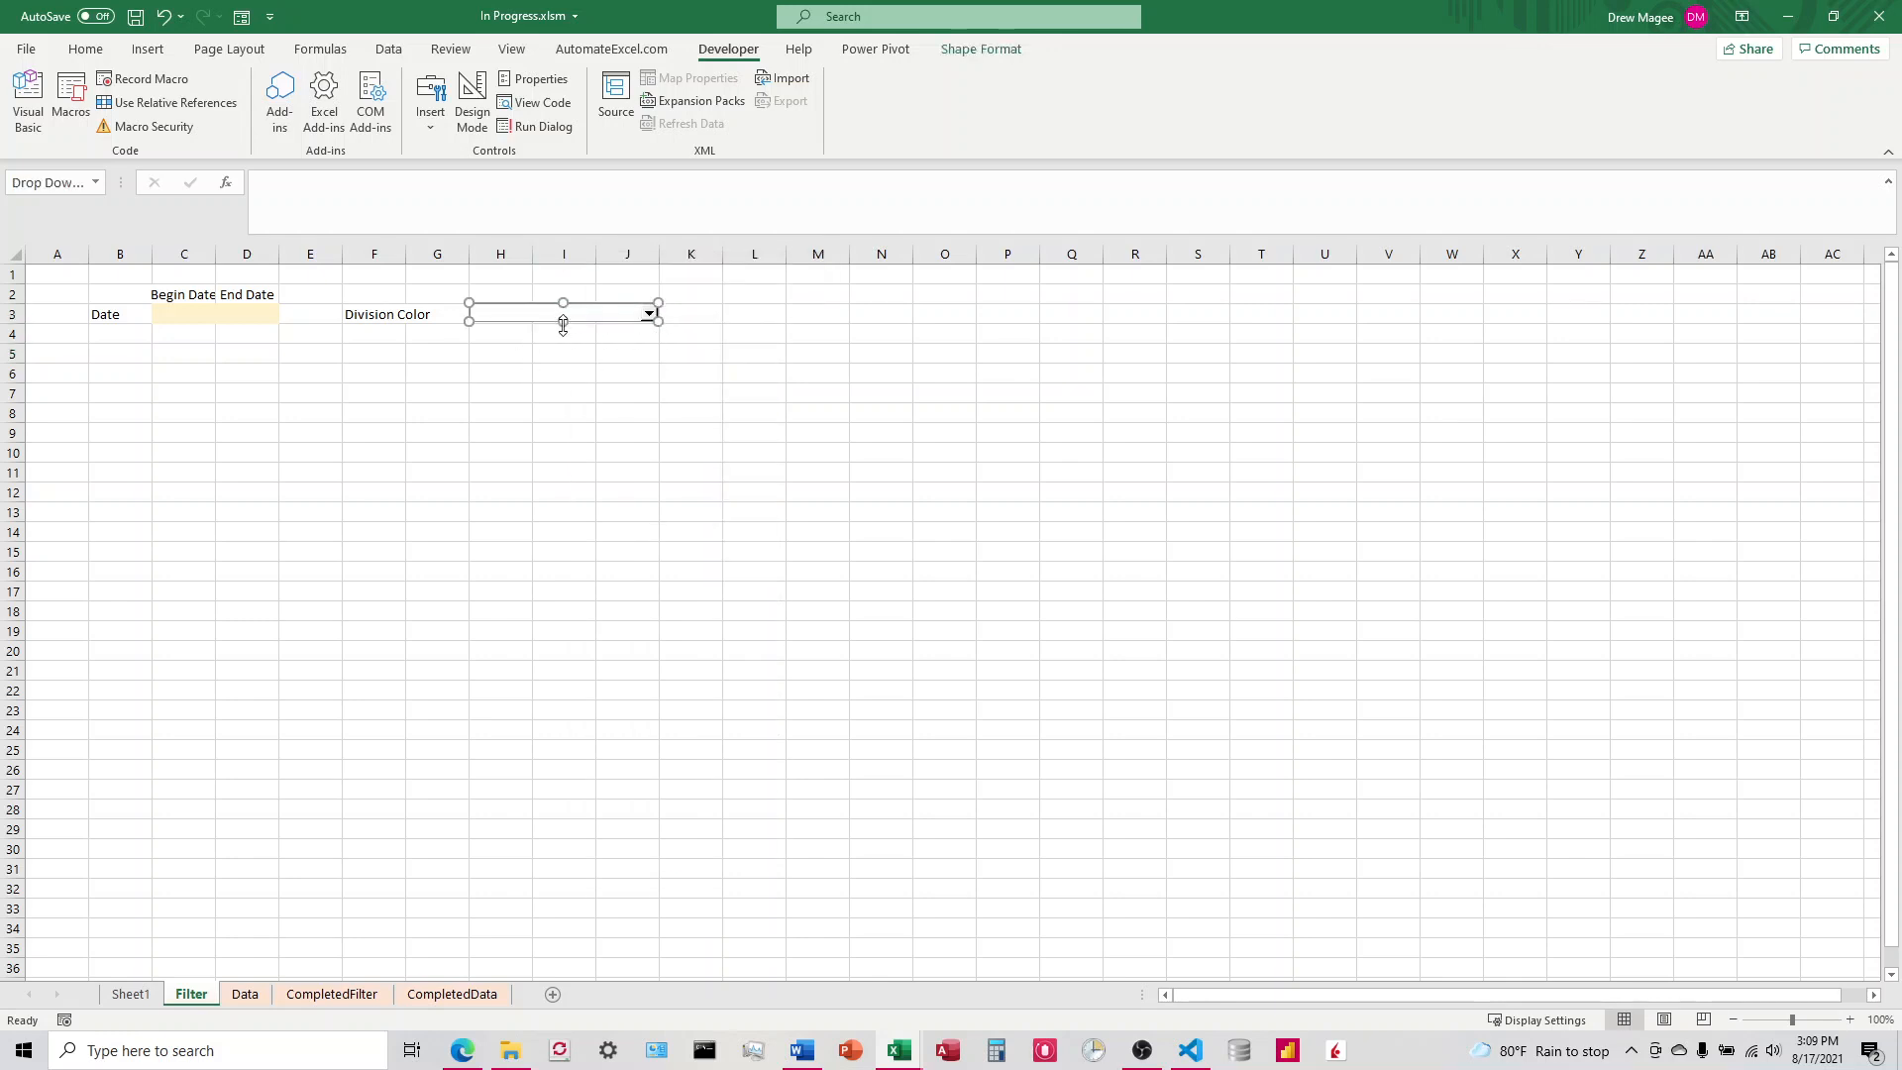
left_click_drag(563, 327, 564, 326)
Step: Copy range J4:R20 with the Division chart and note from Sheet1 to cell M6 of the Filter sheet, and widen column P
left_click(244, 994)
left_click(129, 993)
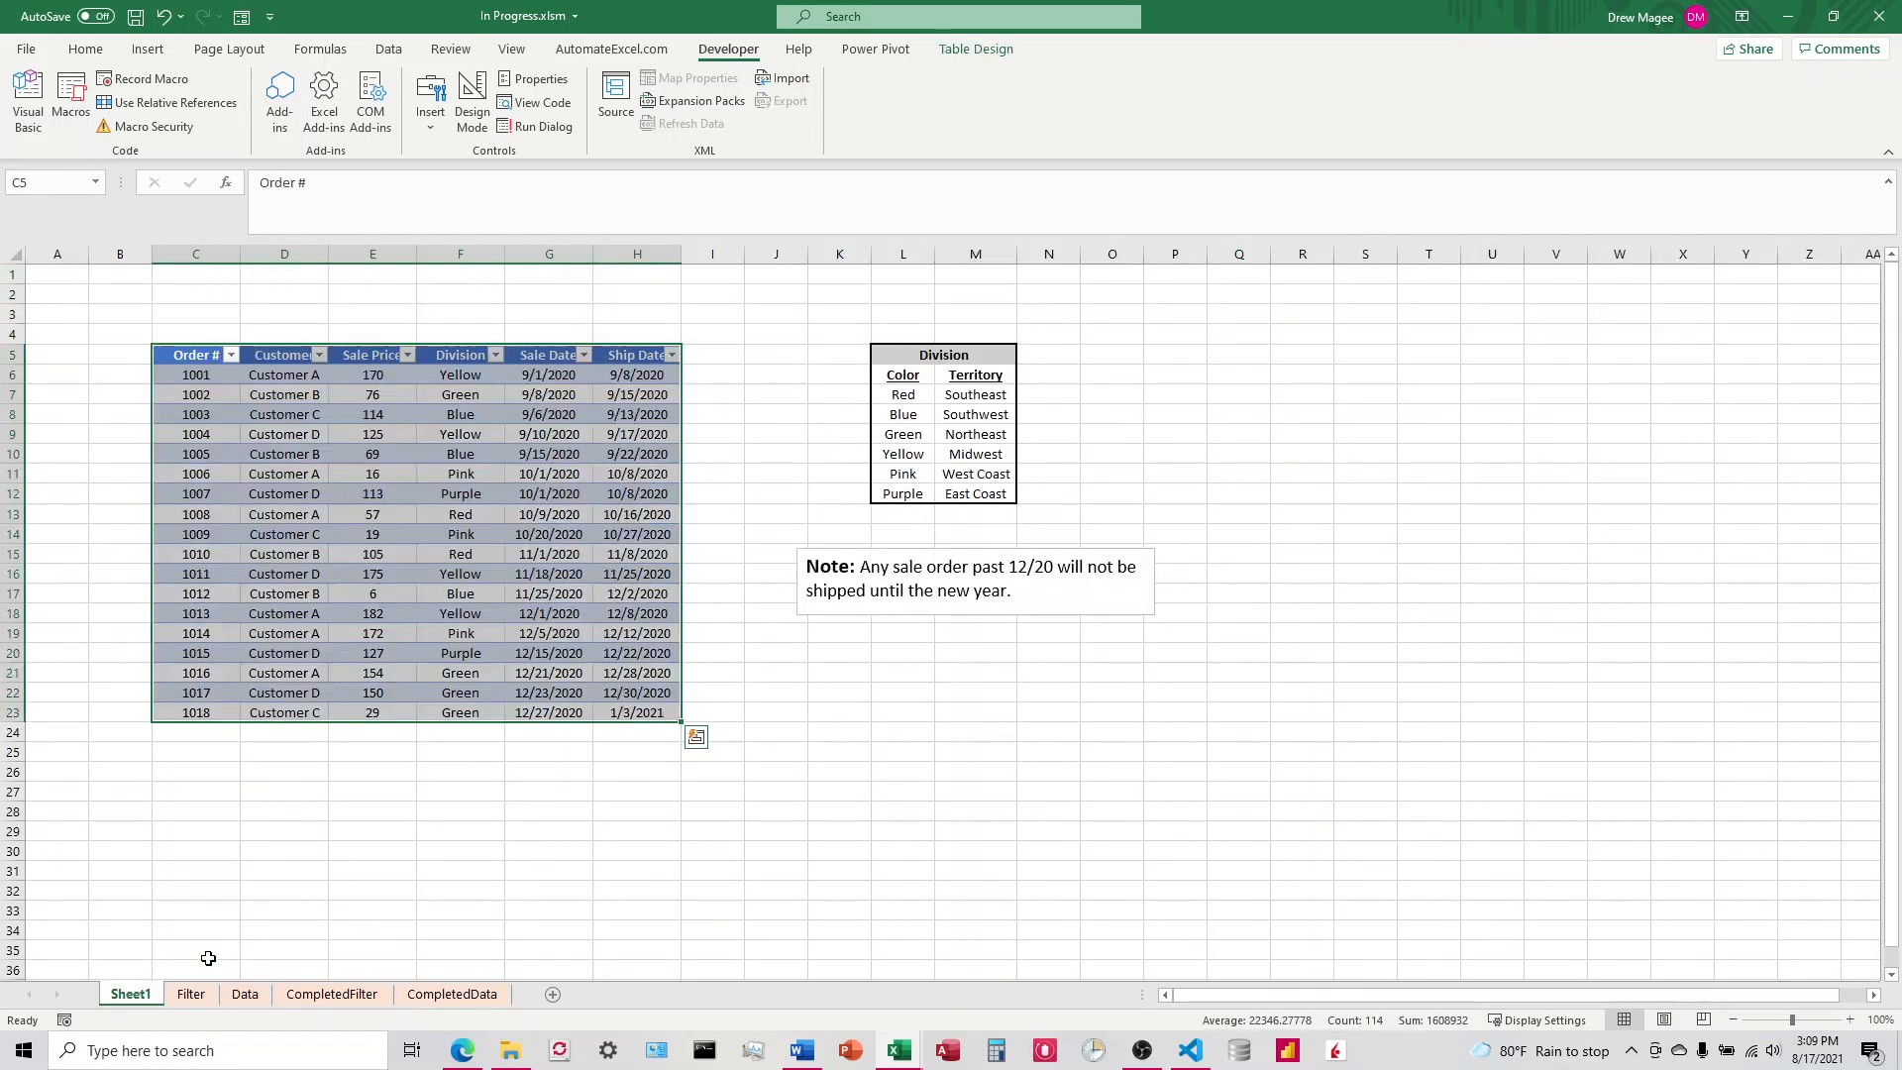
left_click_drag(799, 340, 1295, 654)
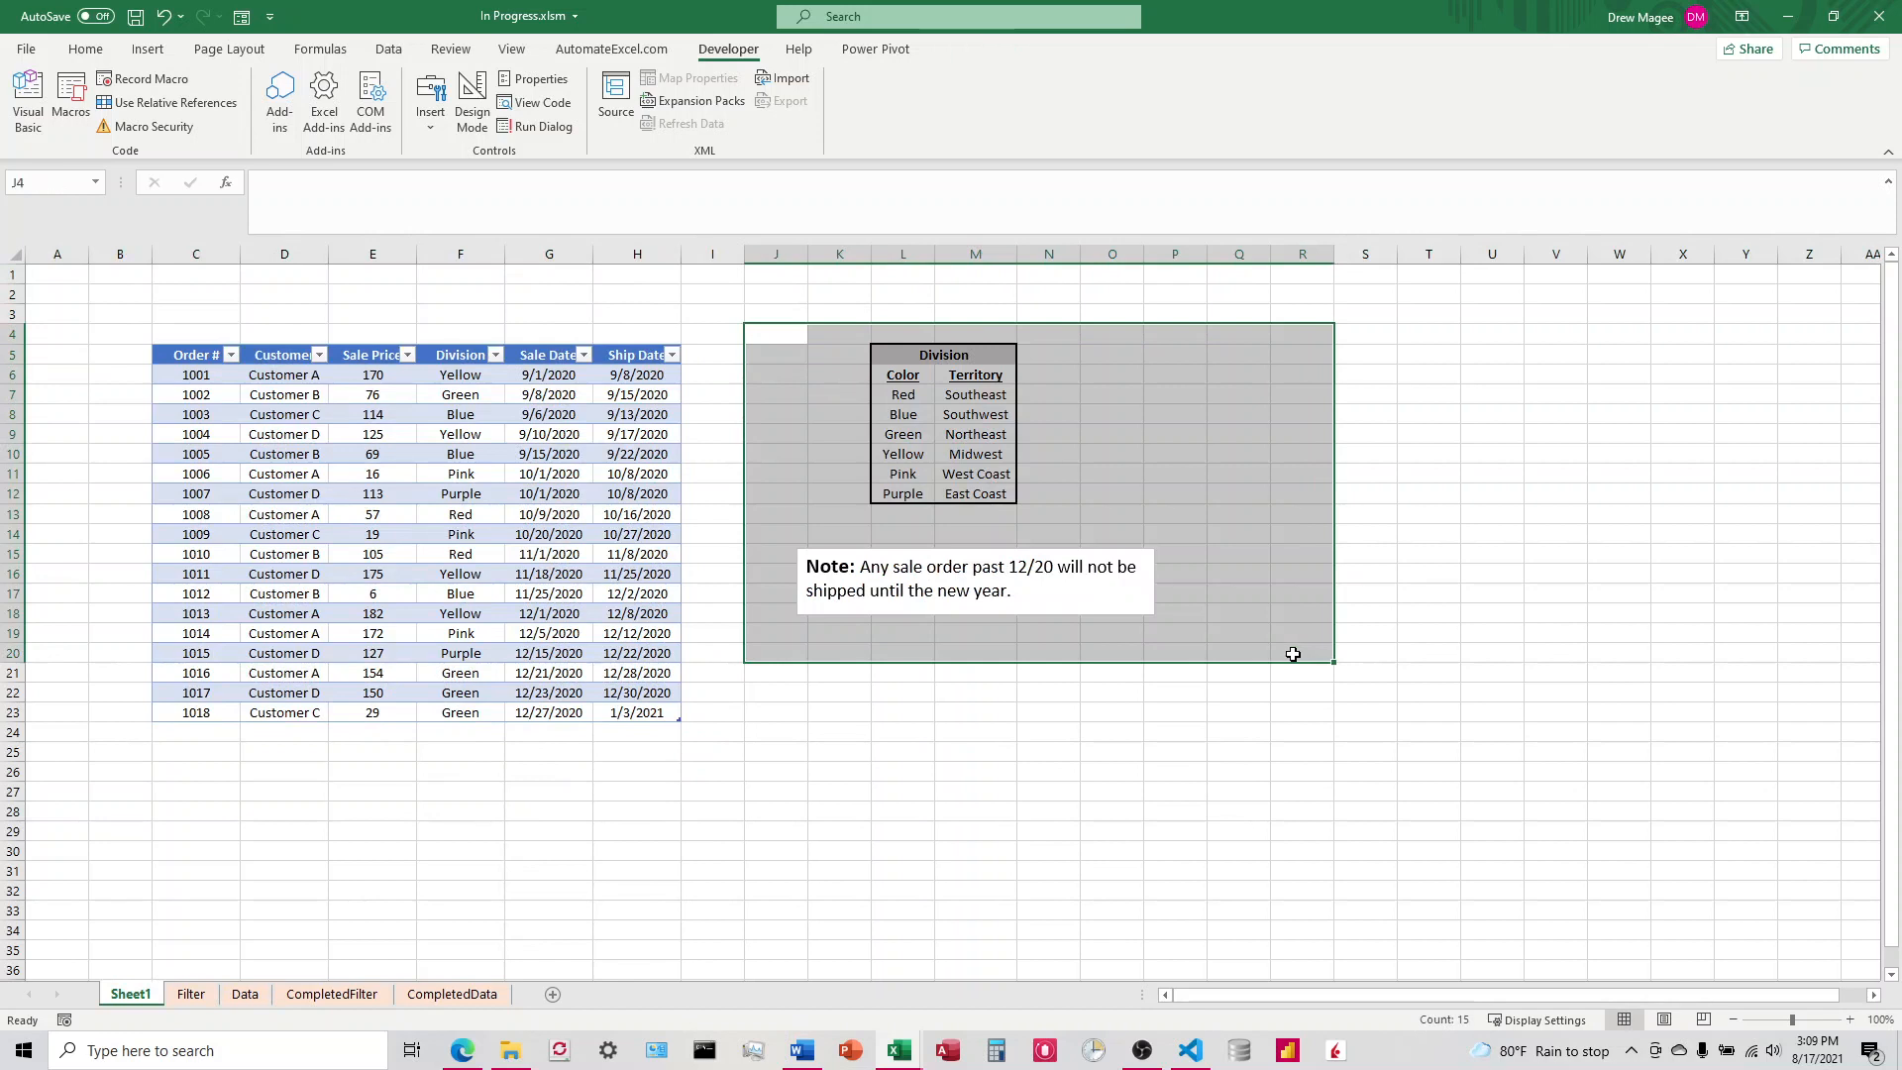
key("ctrl+c")
left_click(206, 994)
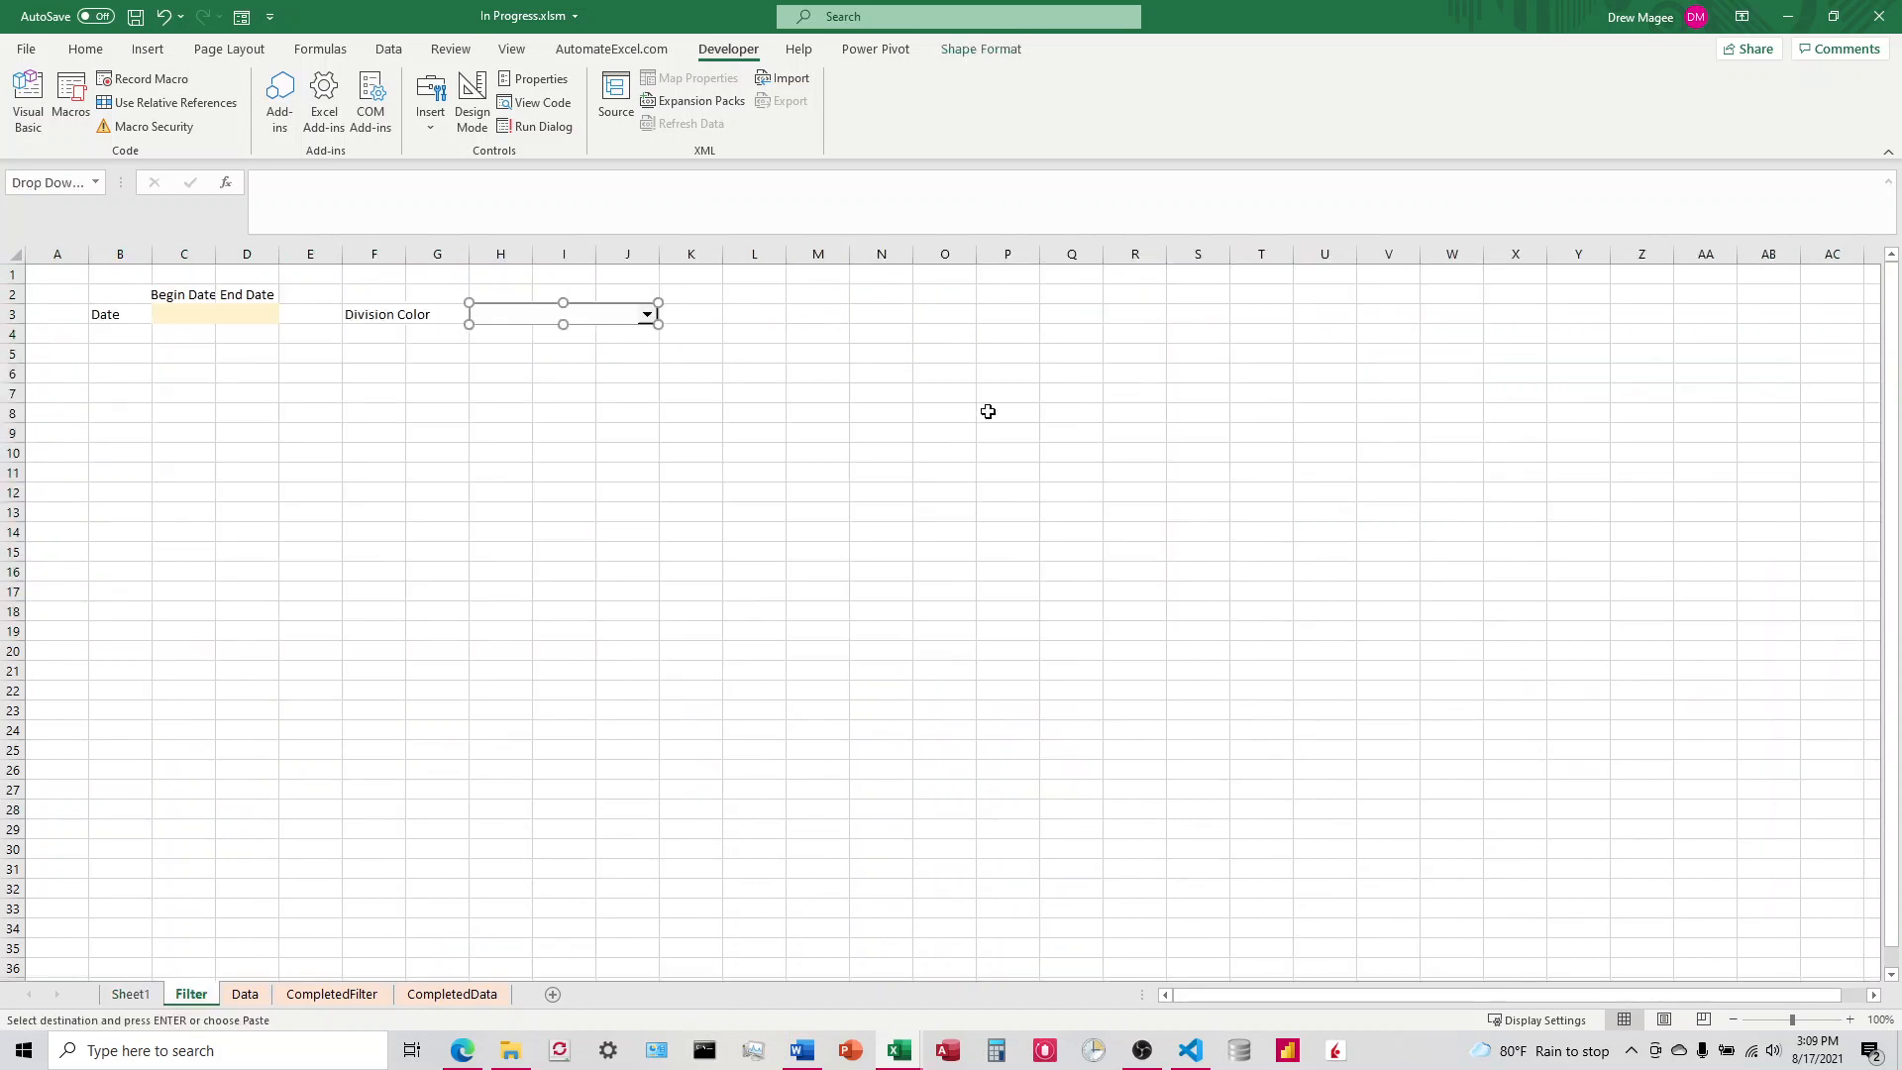
left_click(820, 374)
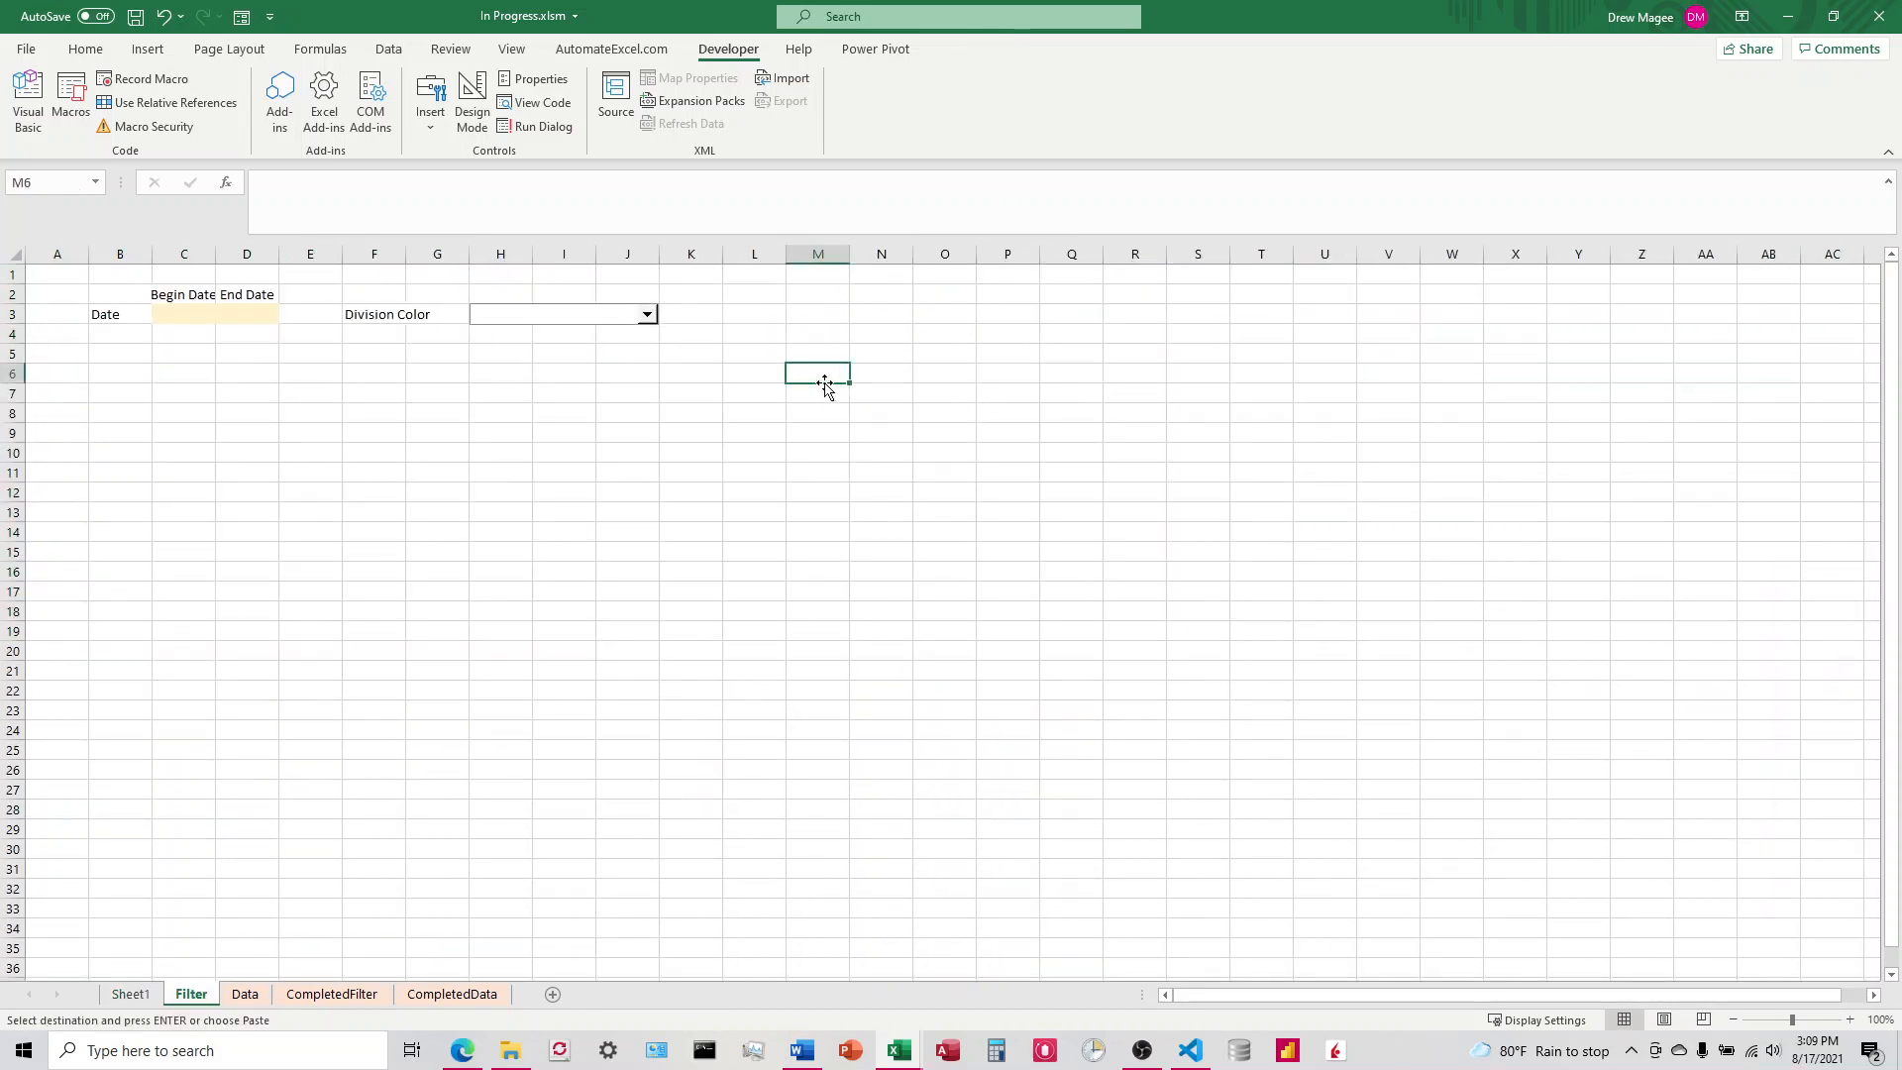
key("ctrl+v")
left_click(1397, 436)
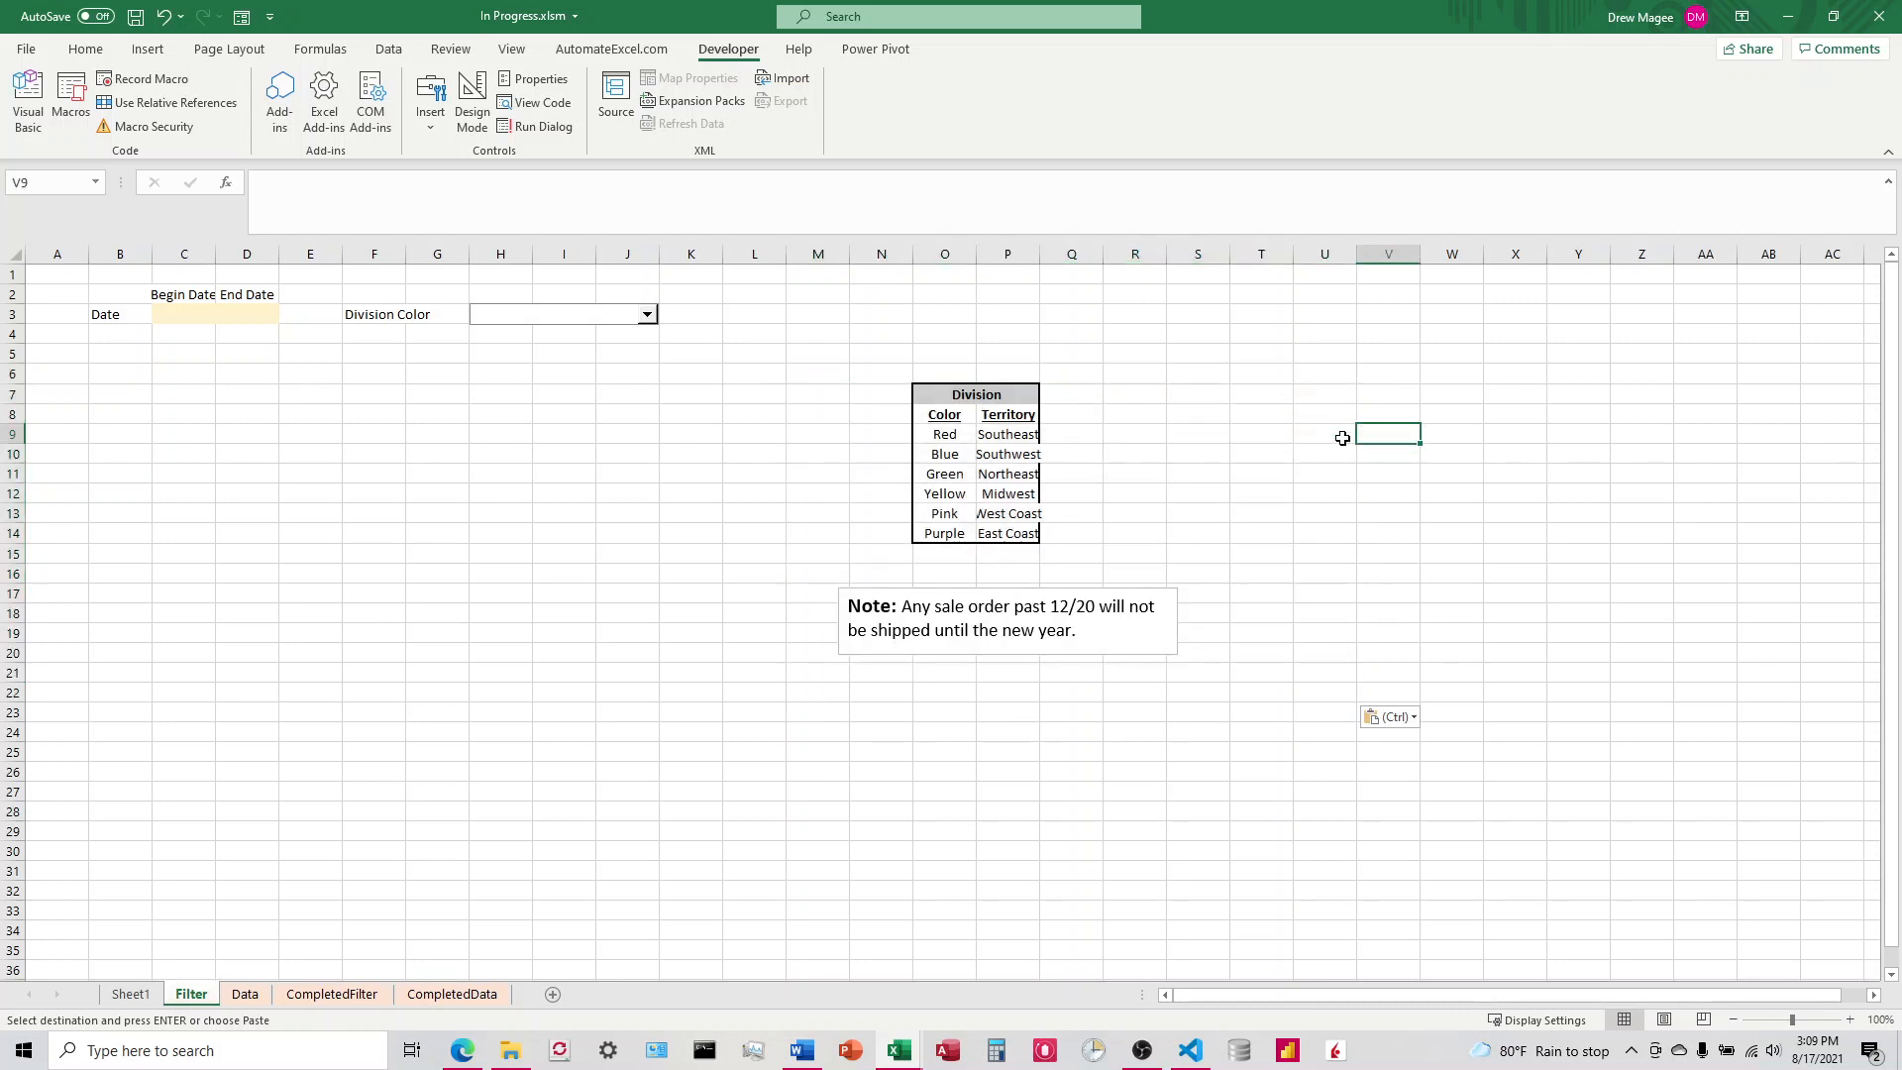
left_click_drag(1040, 254, 1054, 254)
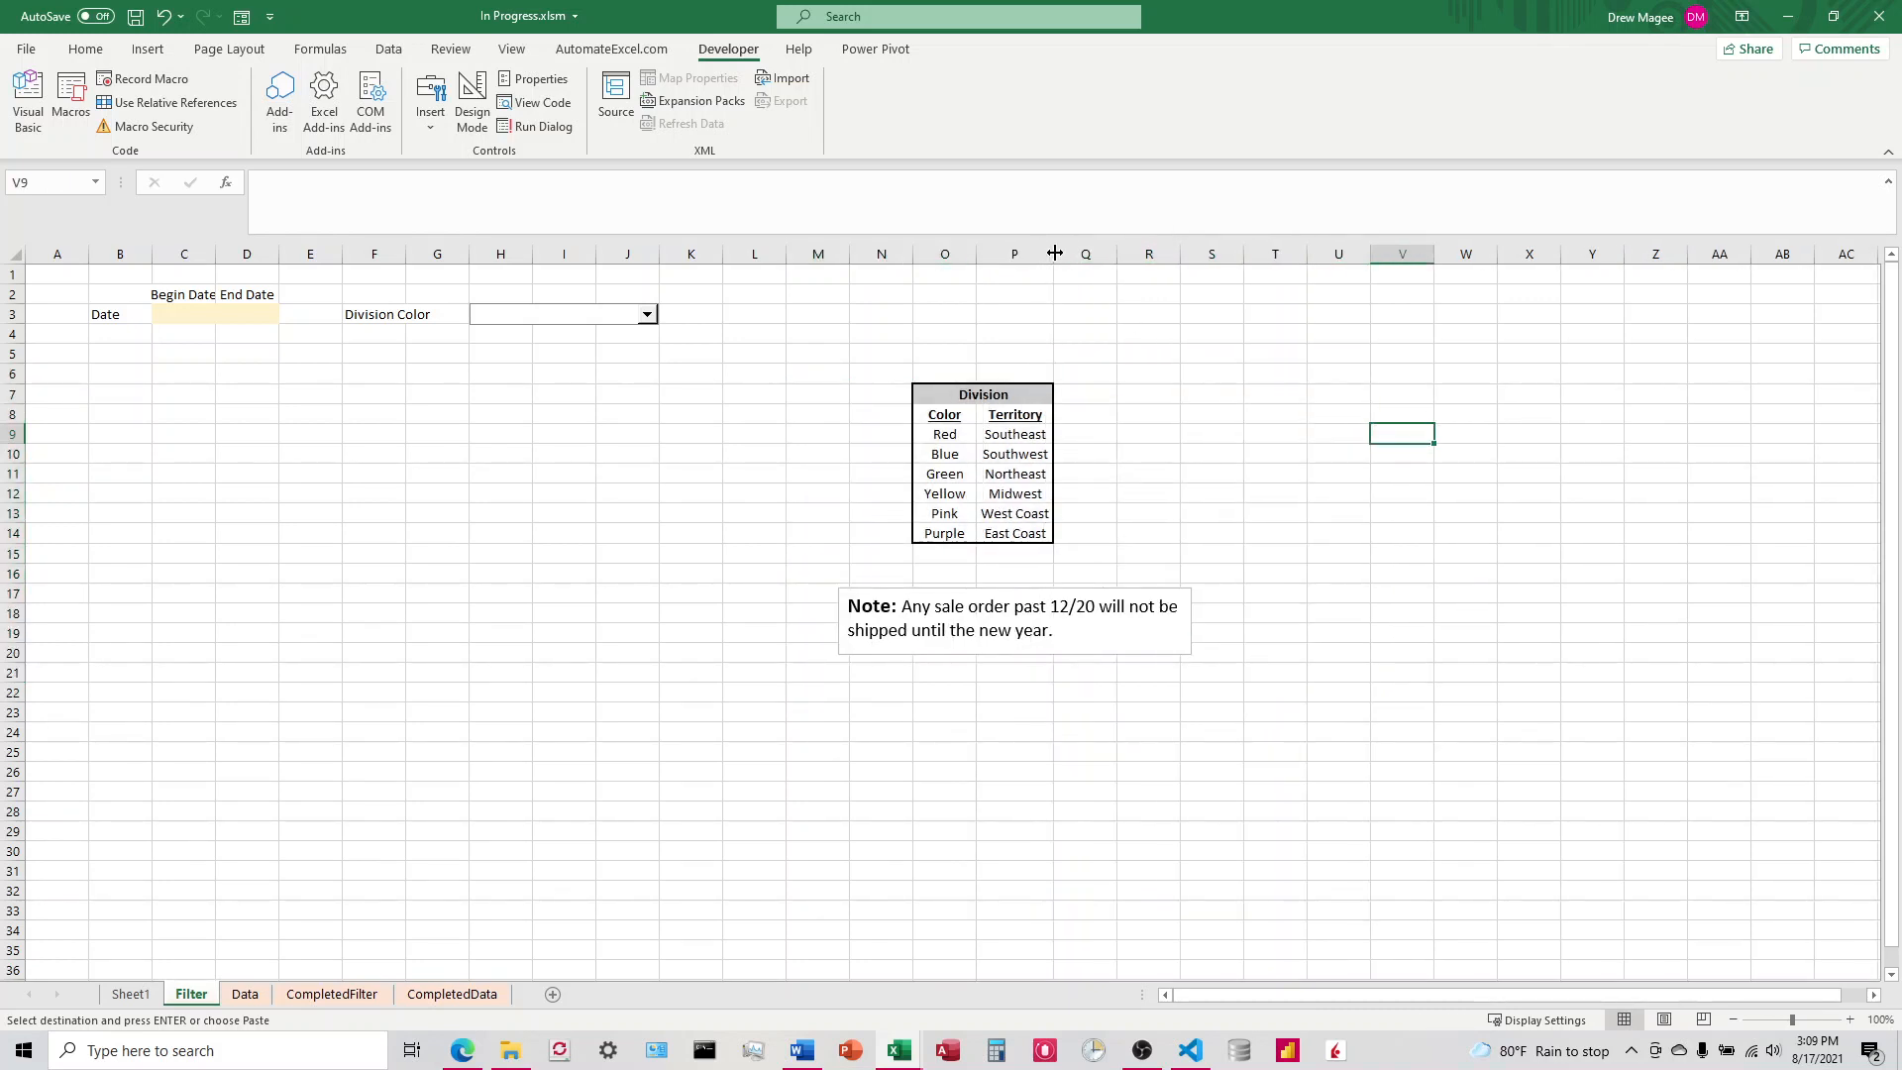
Step: Add the entry All Colors in cell L17, below the color list on the Data sheet
right_click(556, 319)
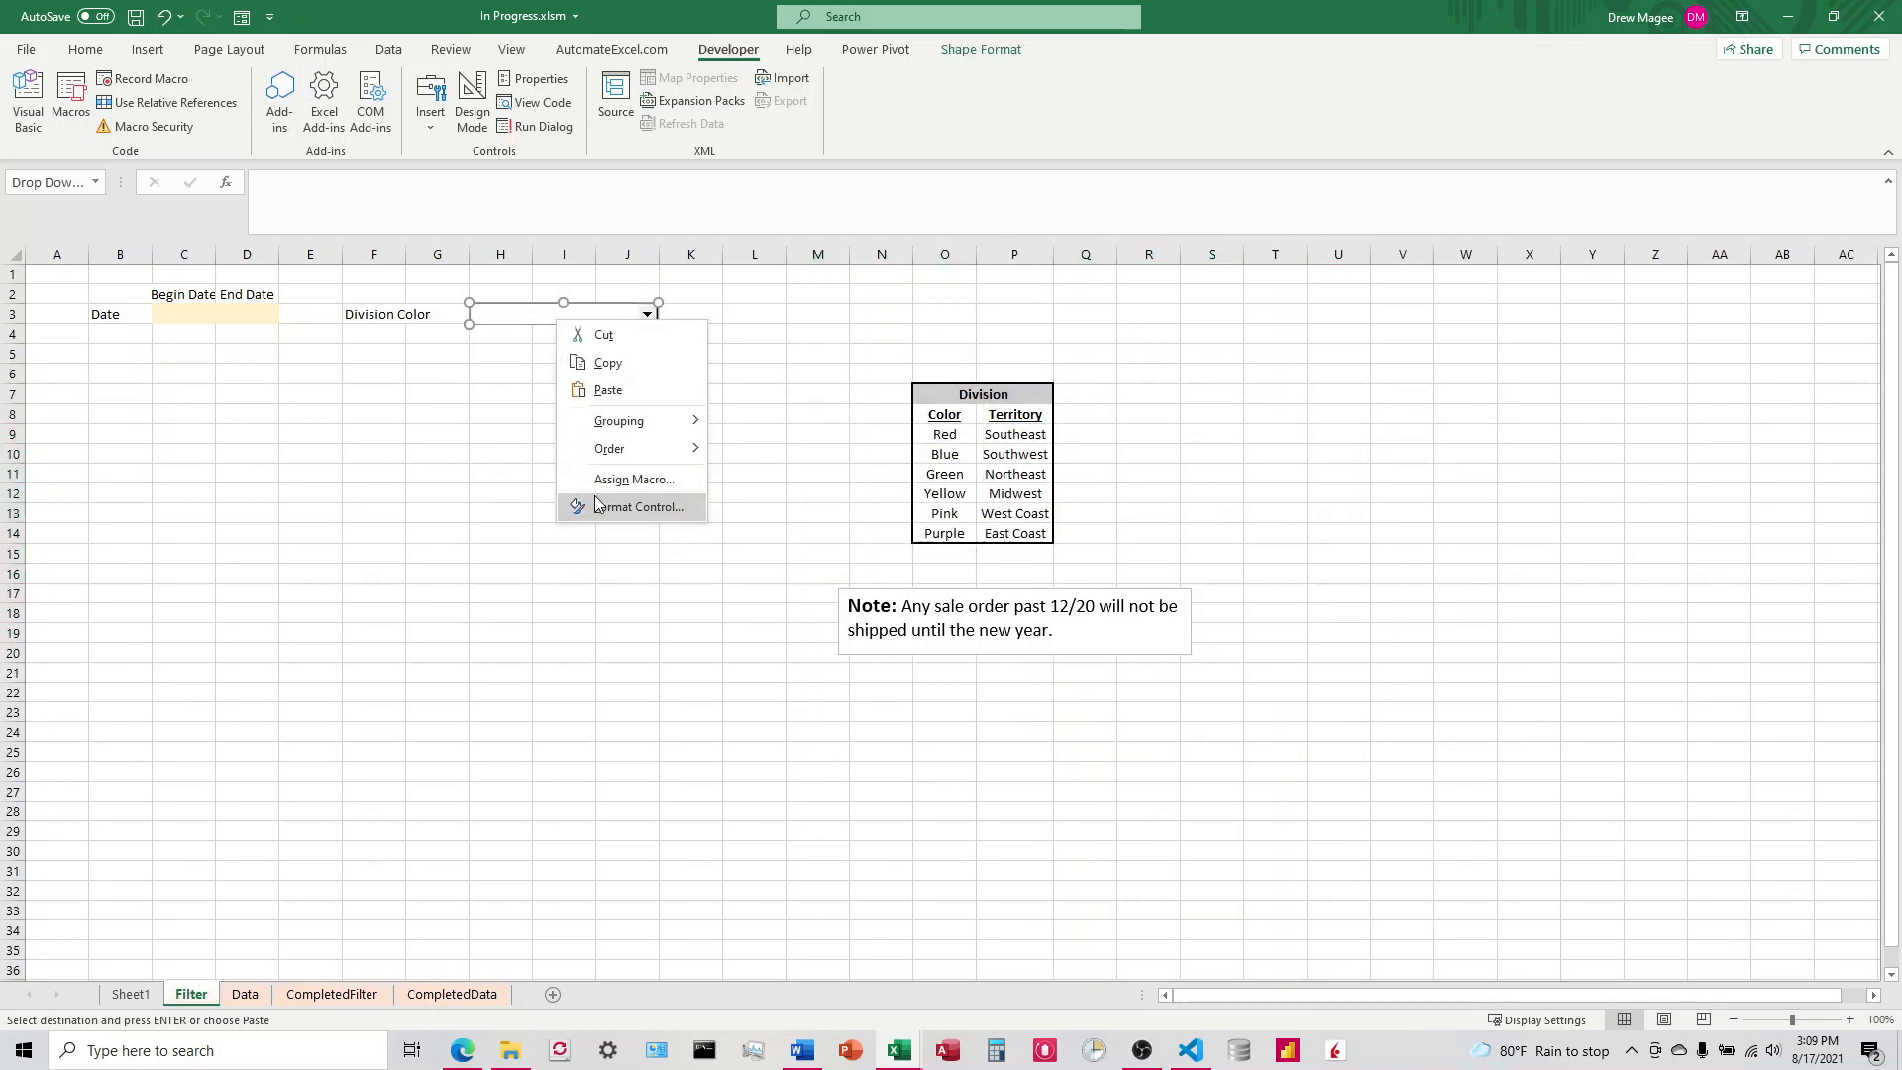
left_click(714, 691)
left_click(244, 994)
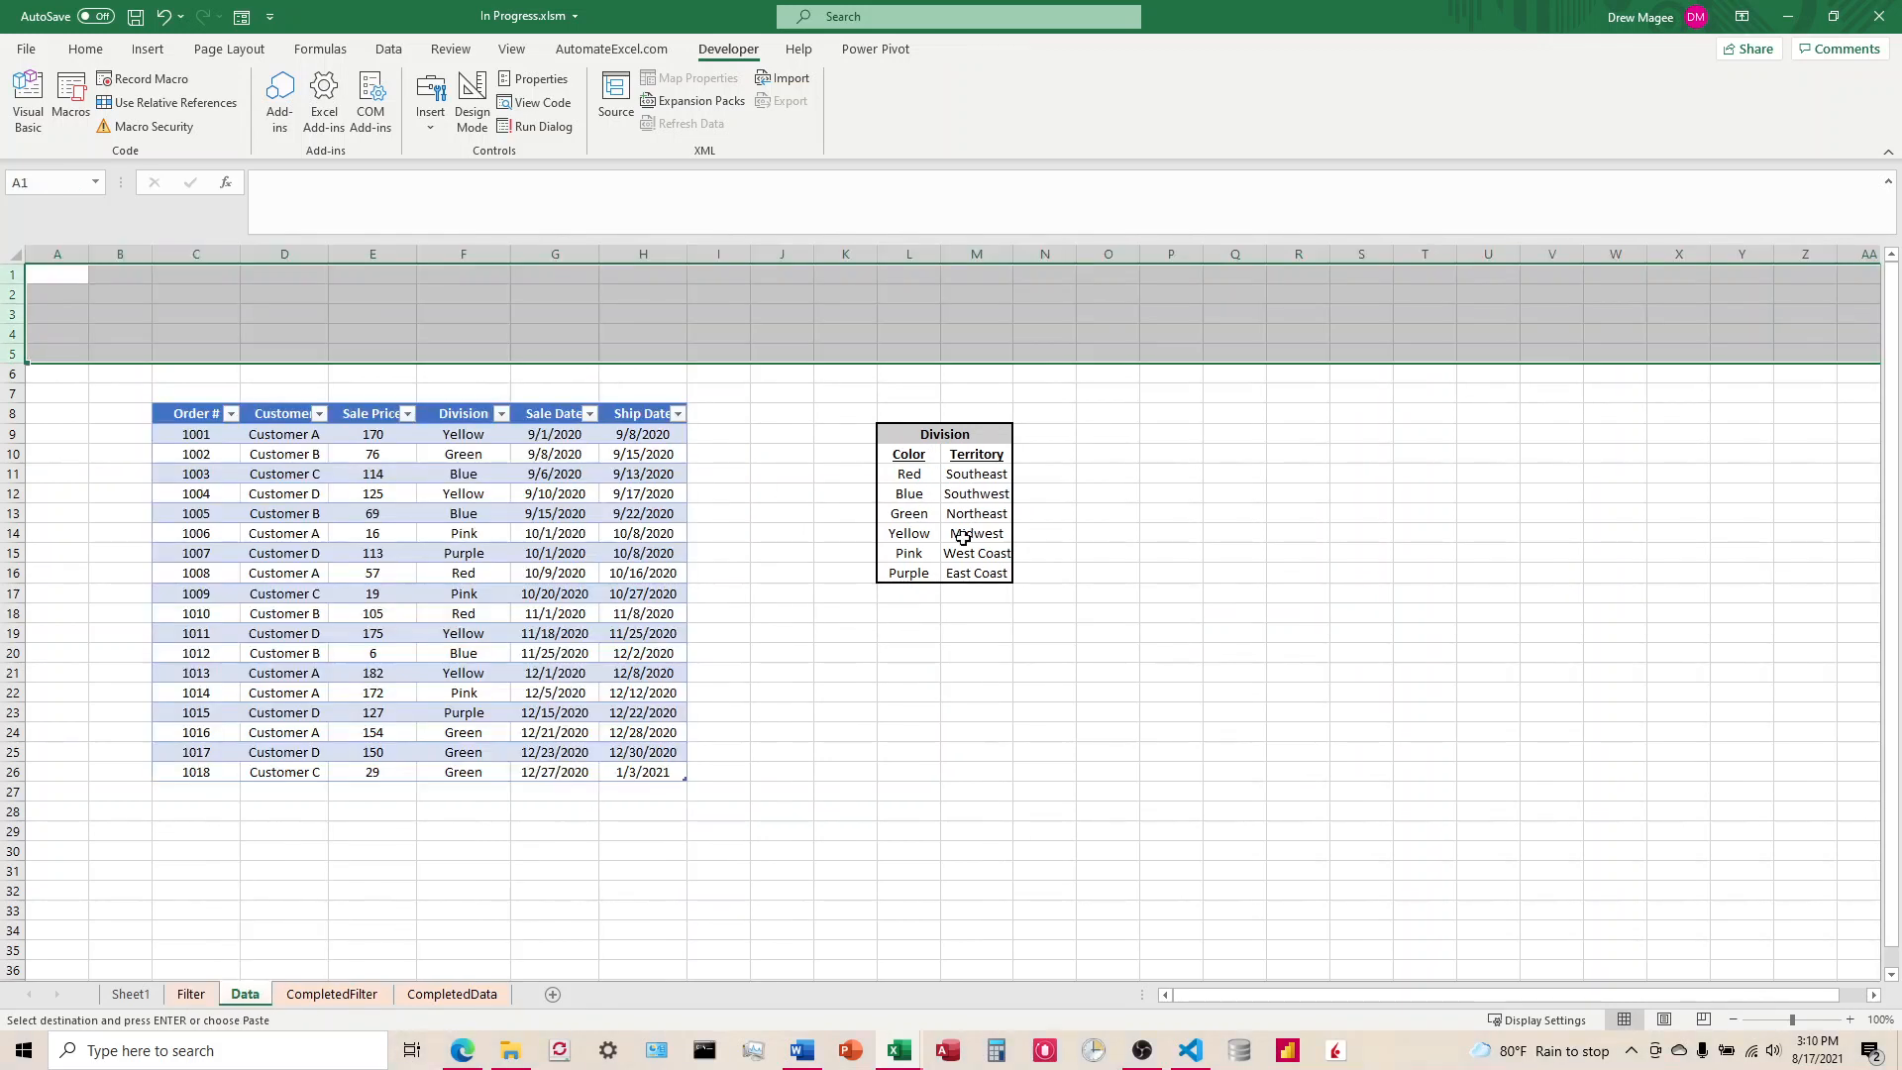
left_click(914, 597)
type("Al")
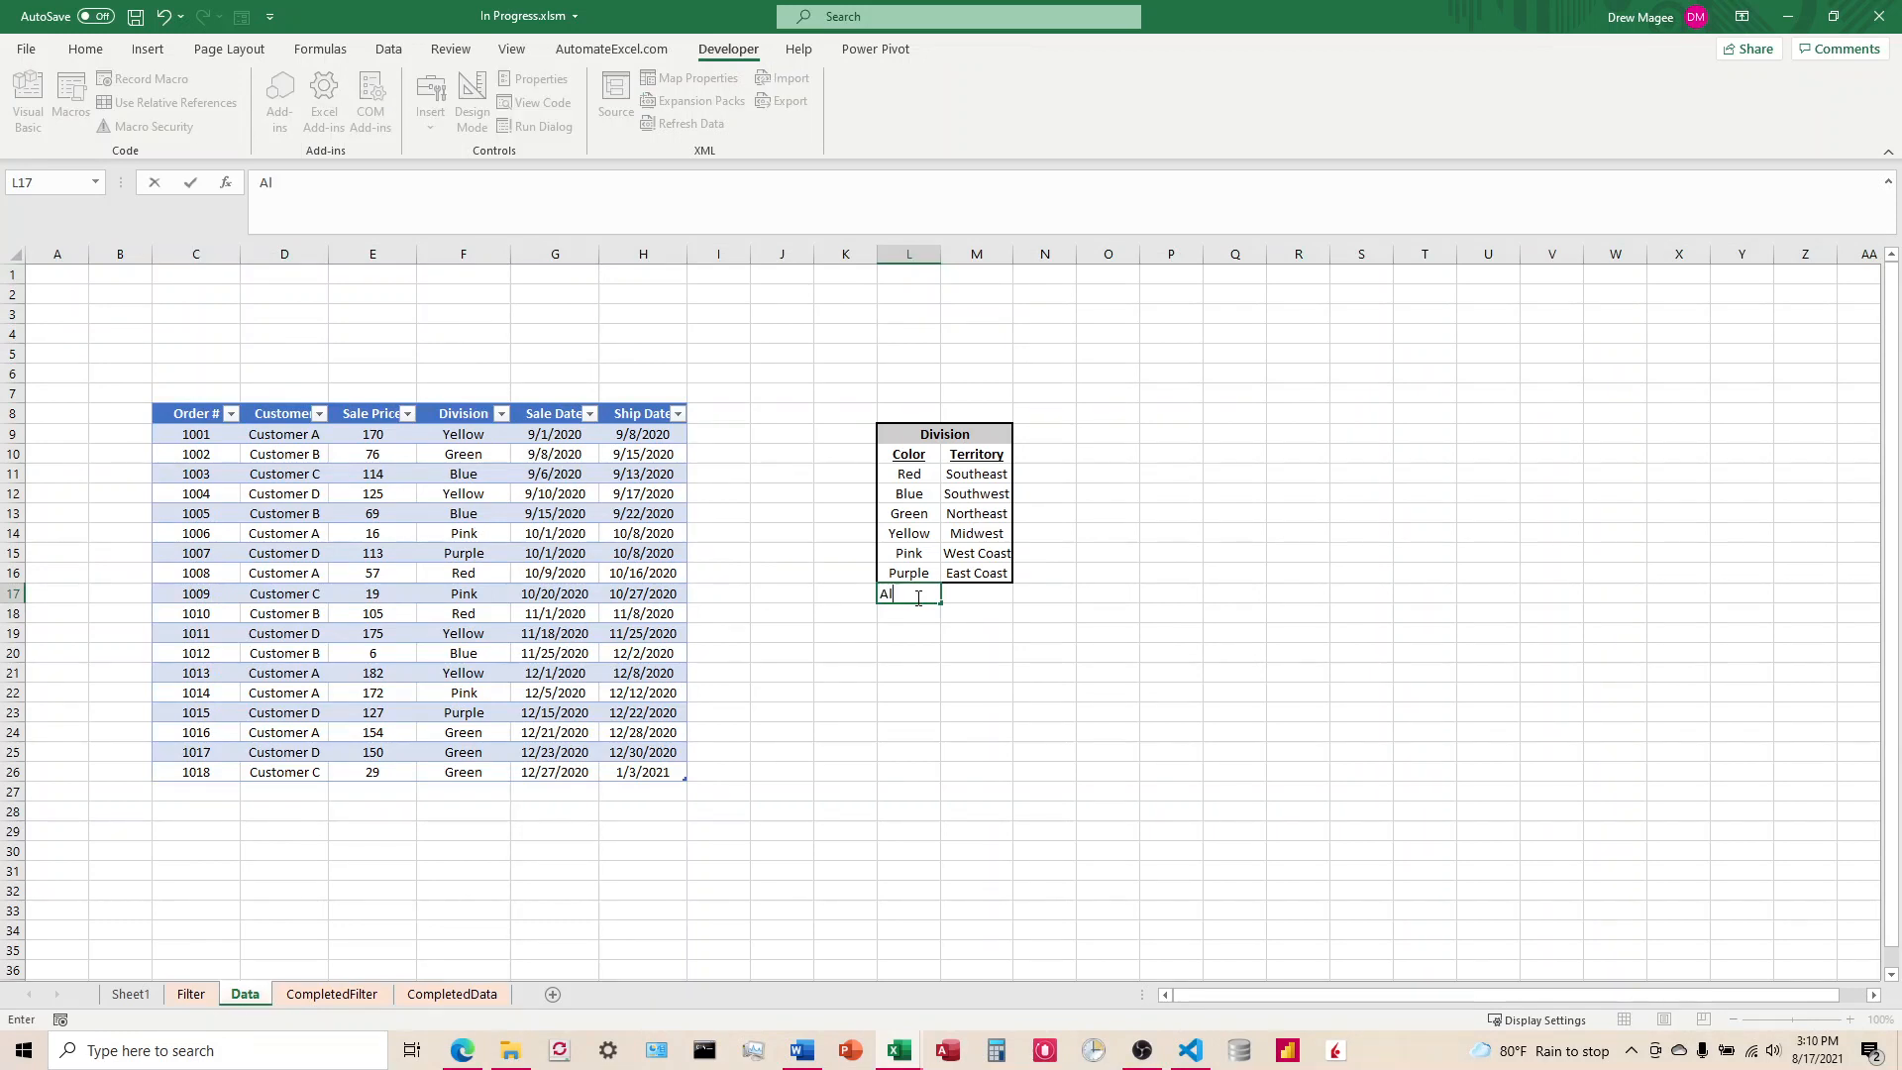
type("l Colors")
key("Return")
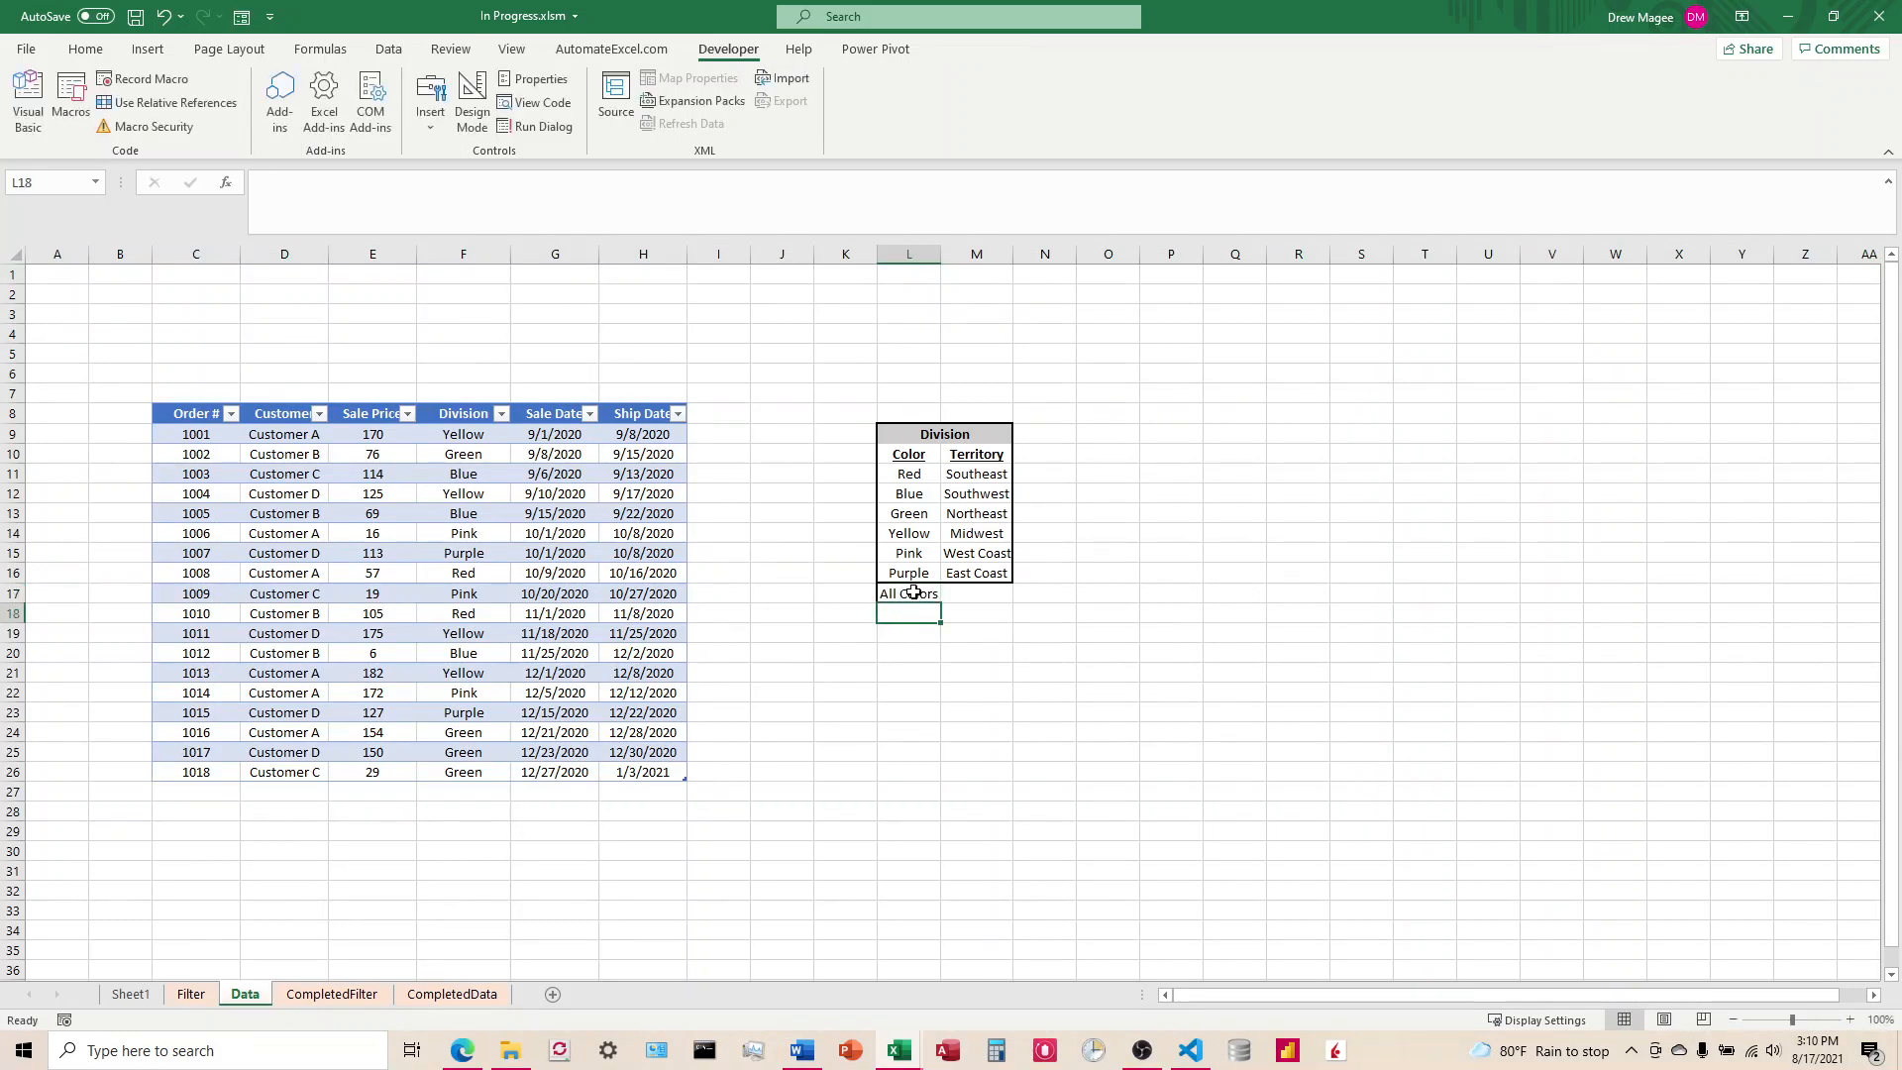
Step: Set the input range of the Filter sheet's combo box to Data!$L$11:$L$17
left_click(193, 996)
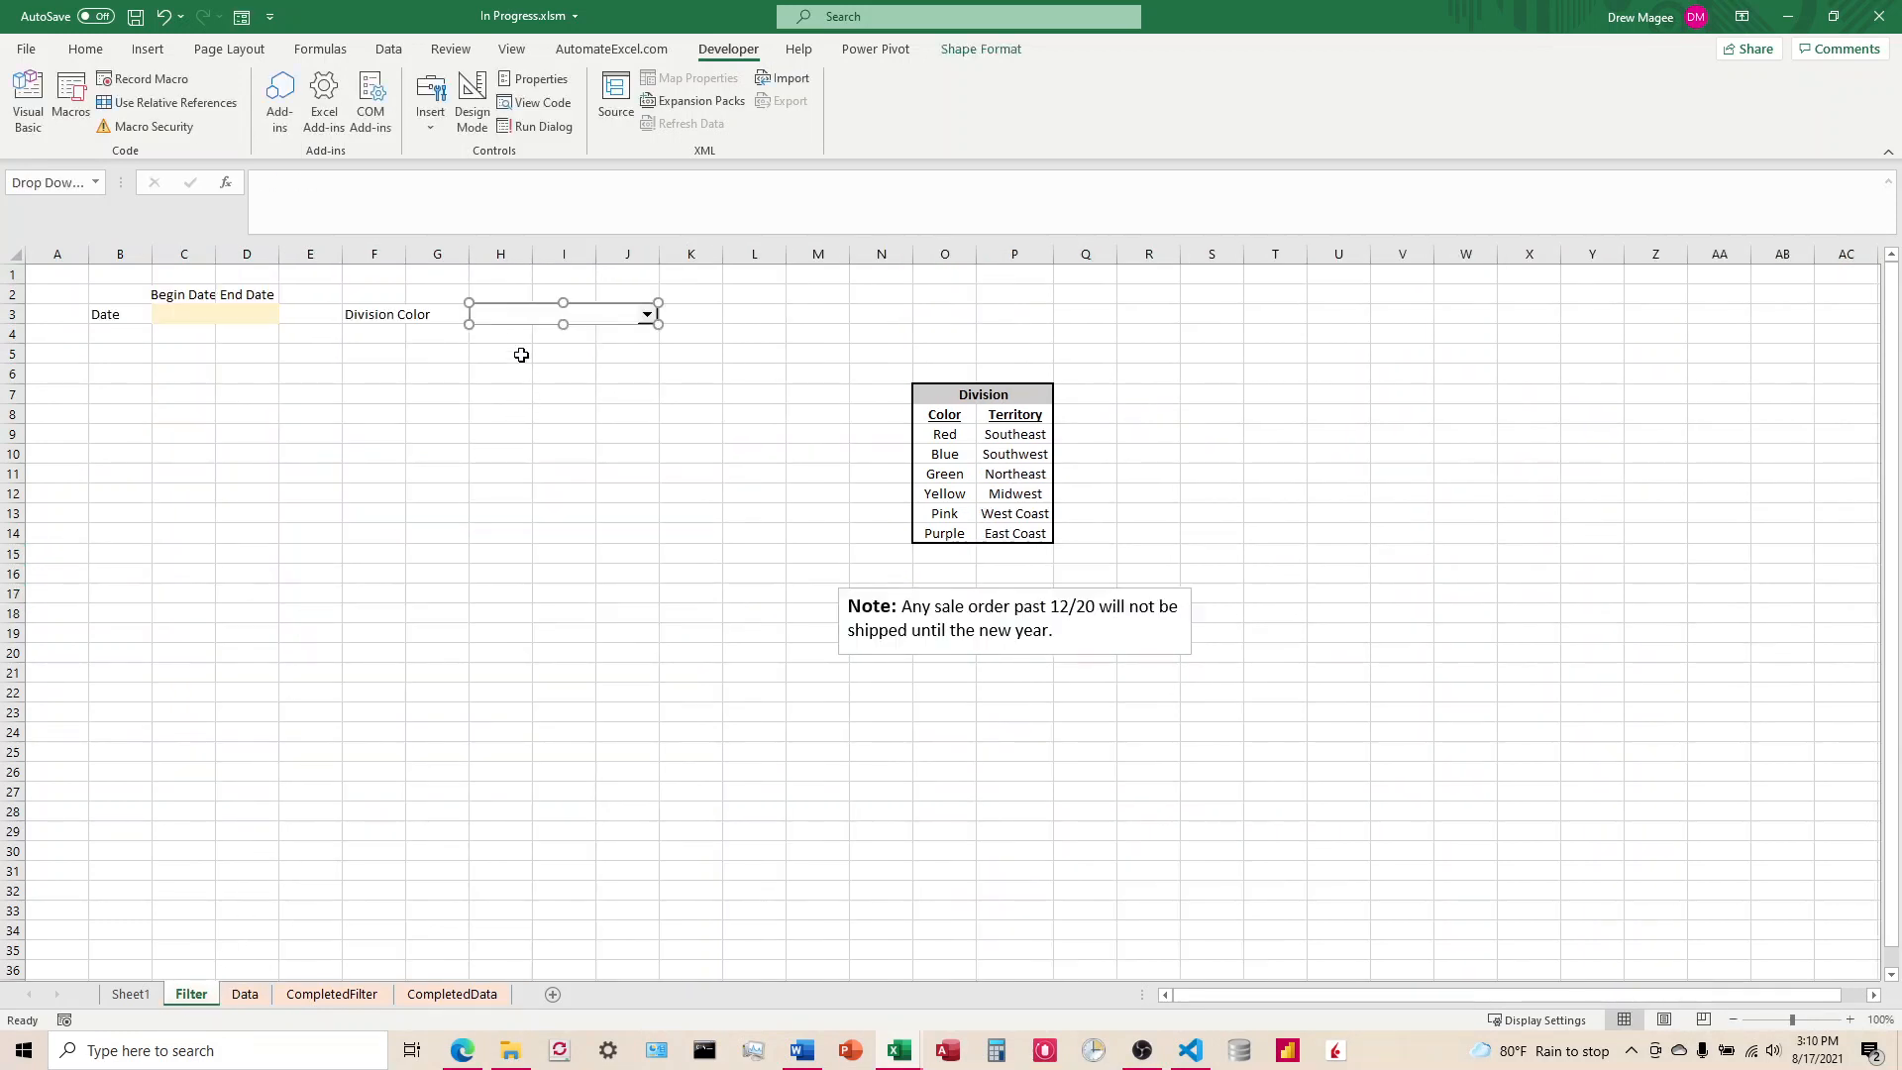
right_click(522, 320)
left_click(594, 508)
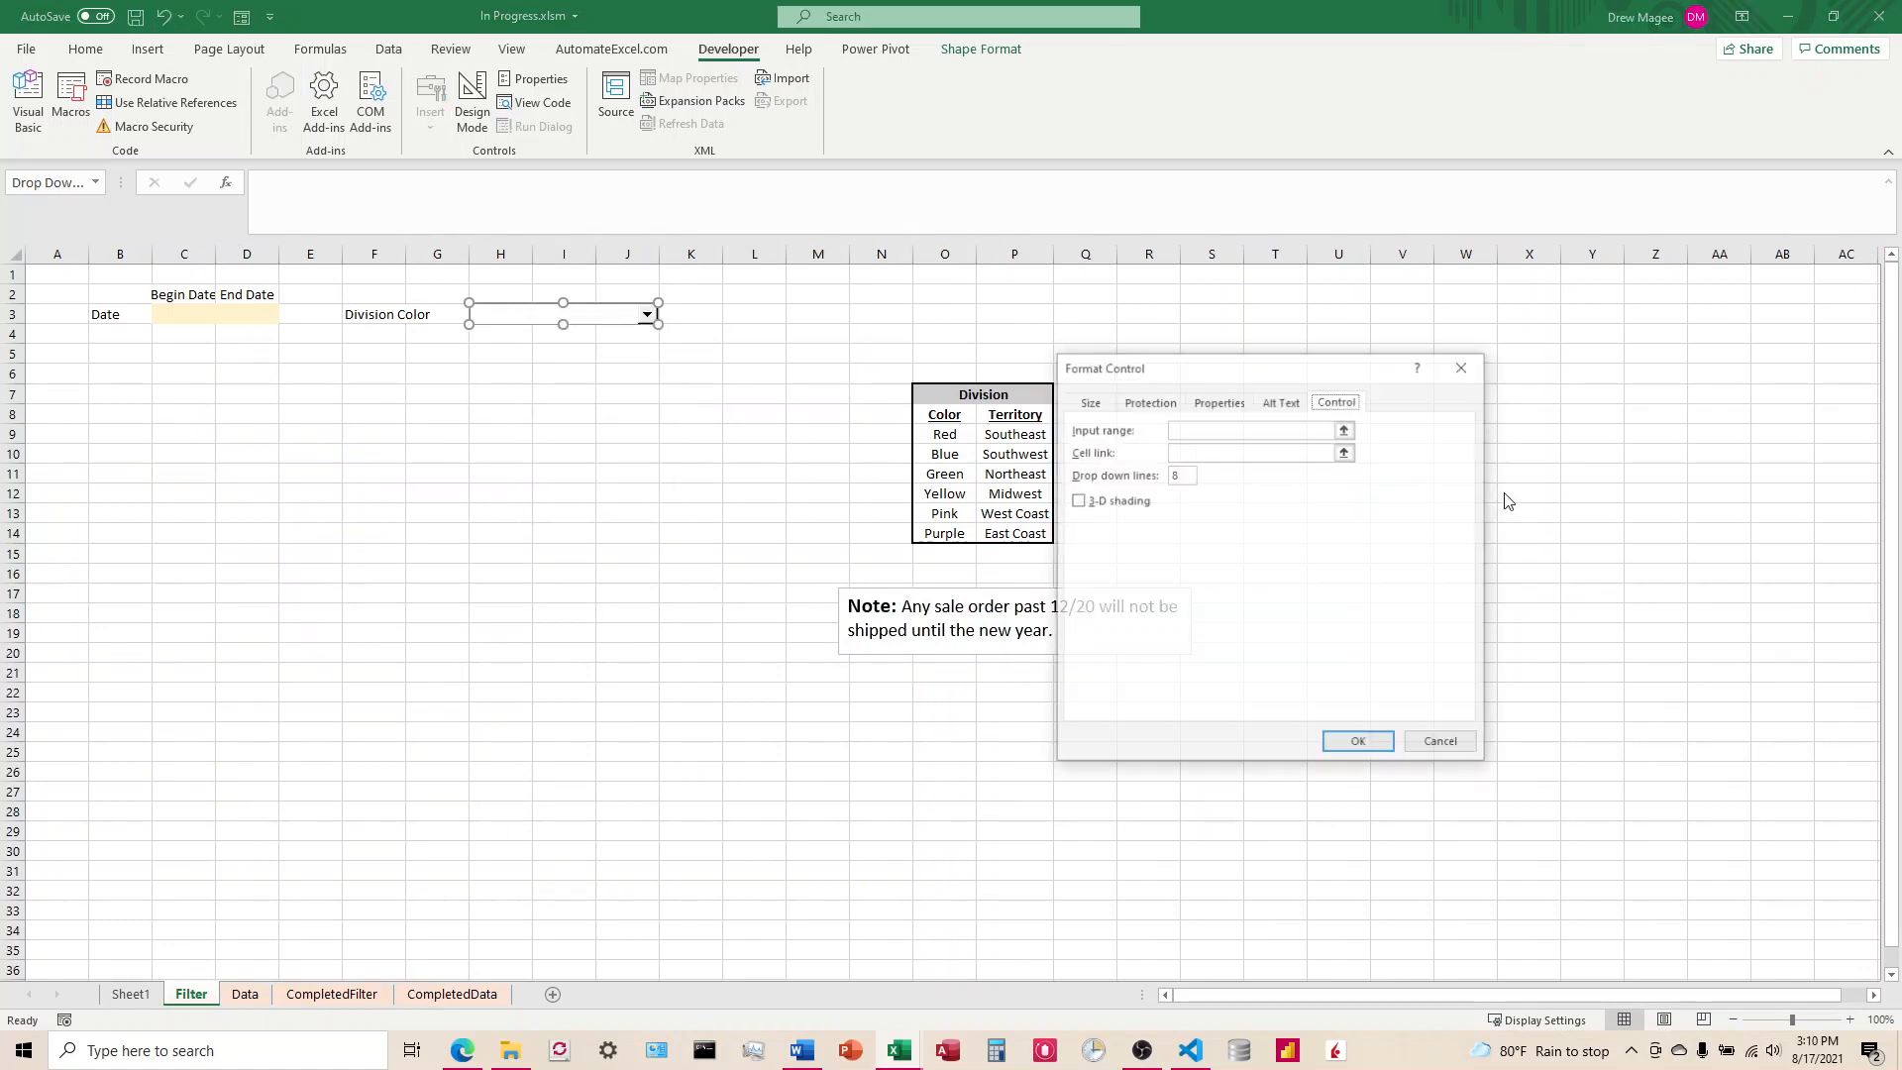
left_click(1345, 429)
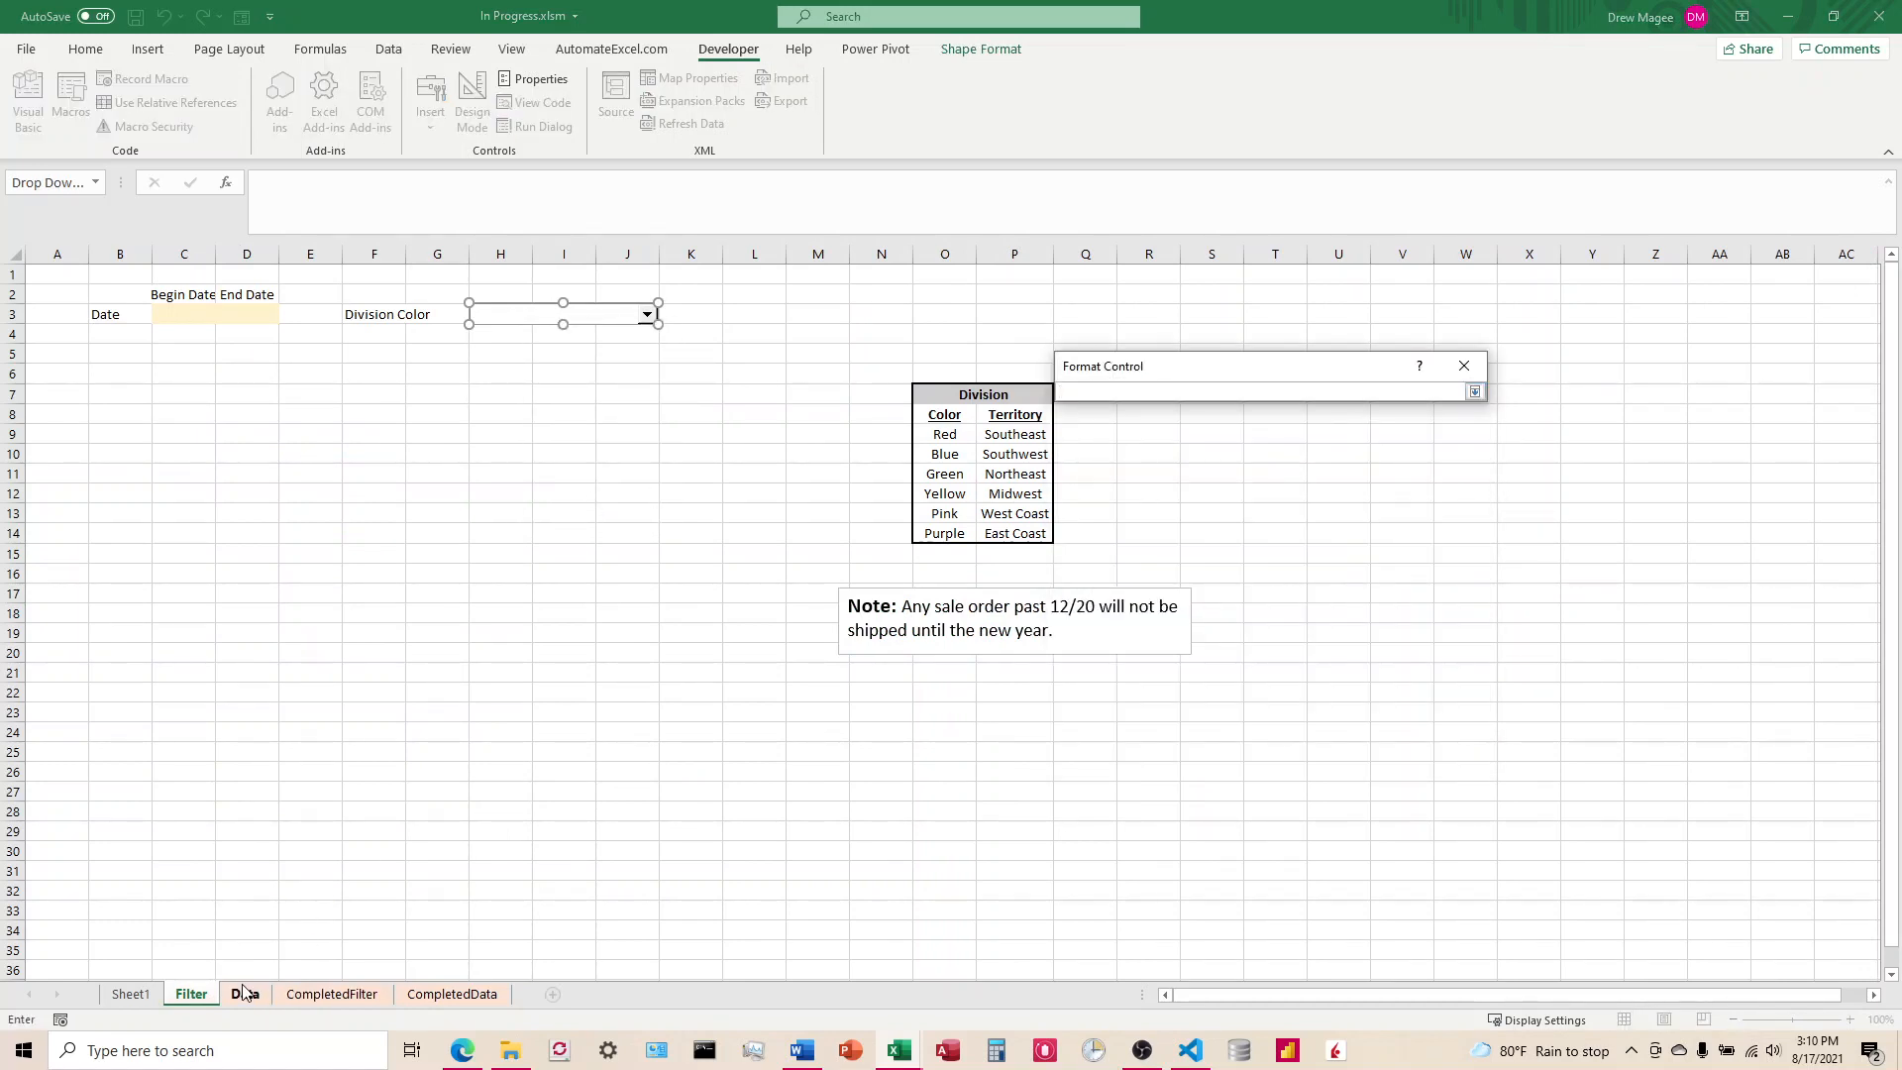
left_click(245, 993)
left_click_drag(892, 479, 917, 590)
key("Return")
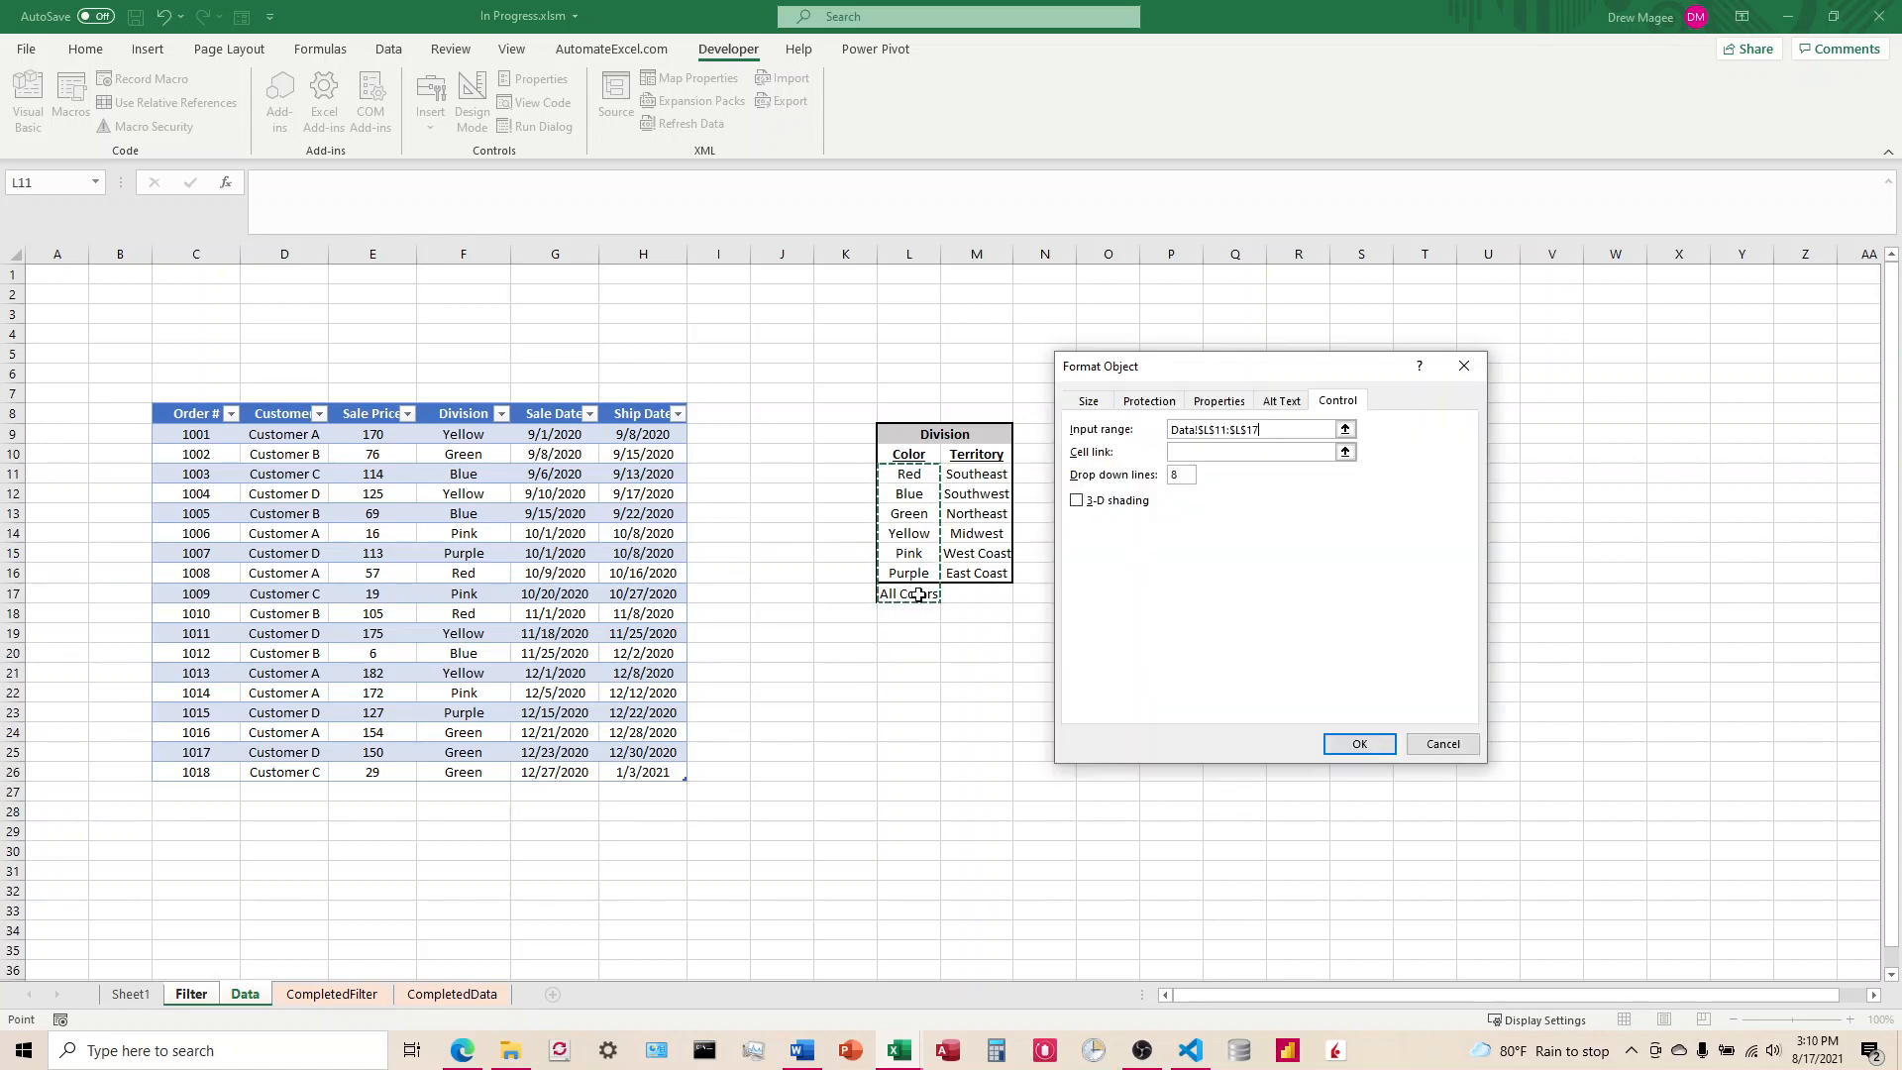
Step: Link the combo box to cell $H$3 on the Filter sheet
left_click(1346, 450)
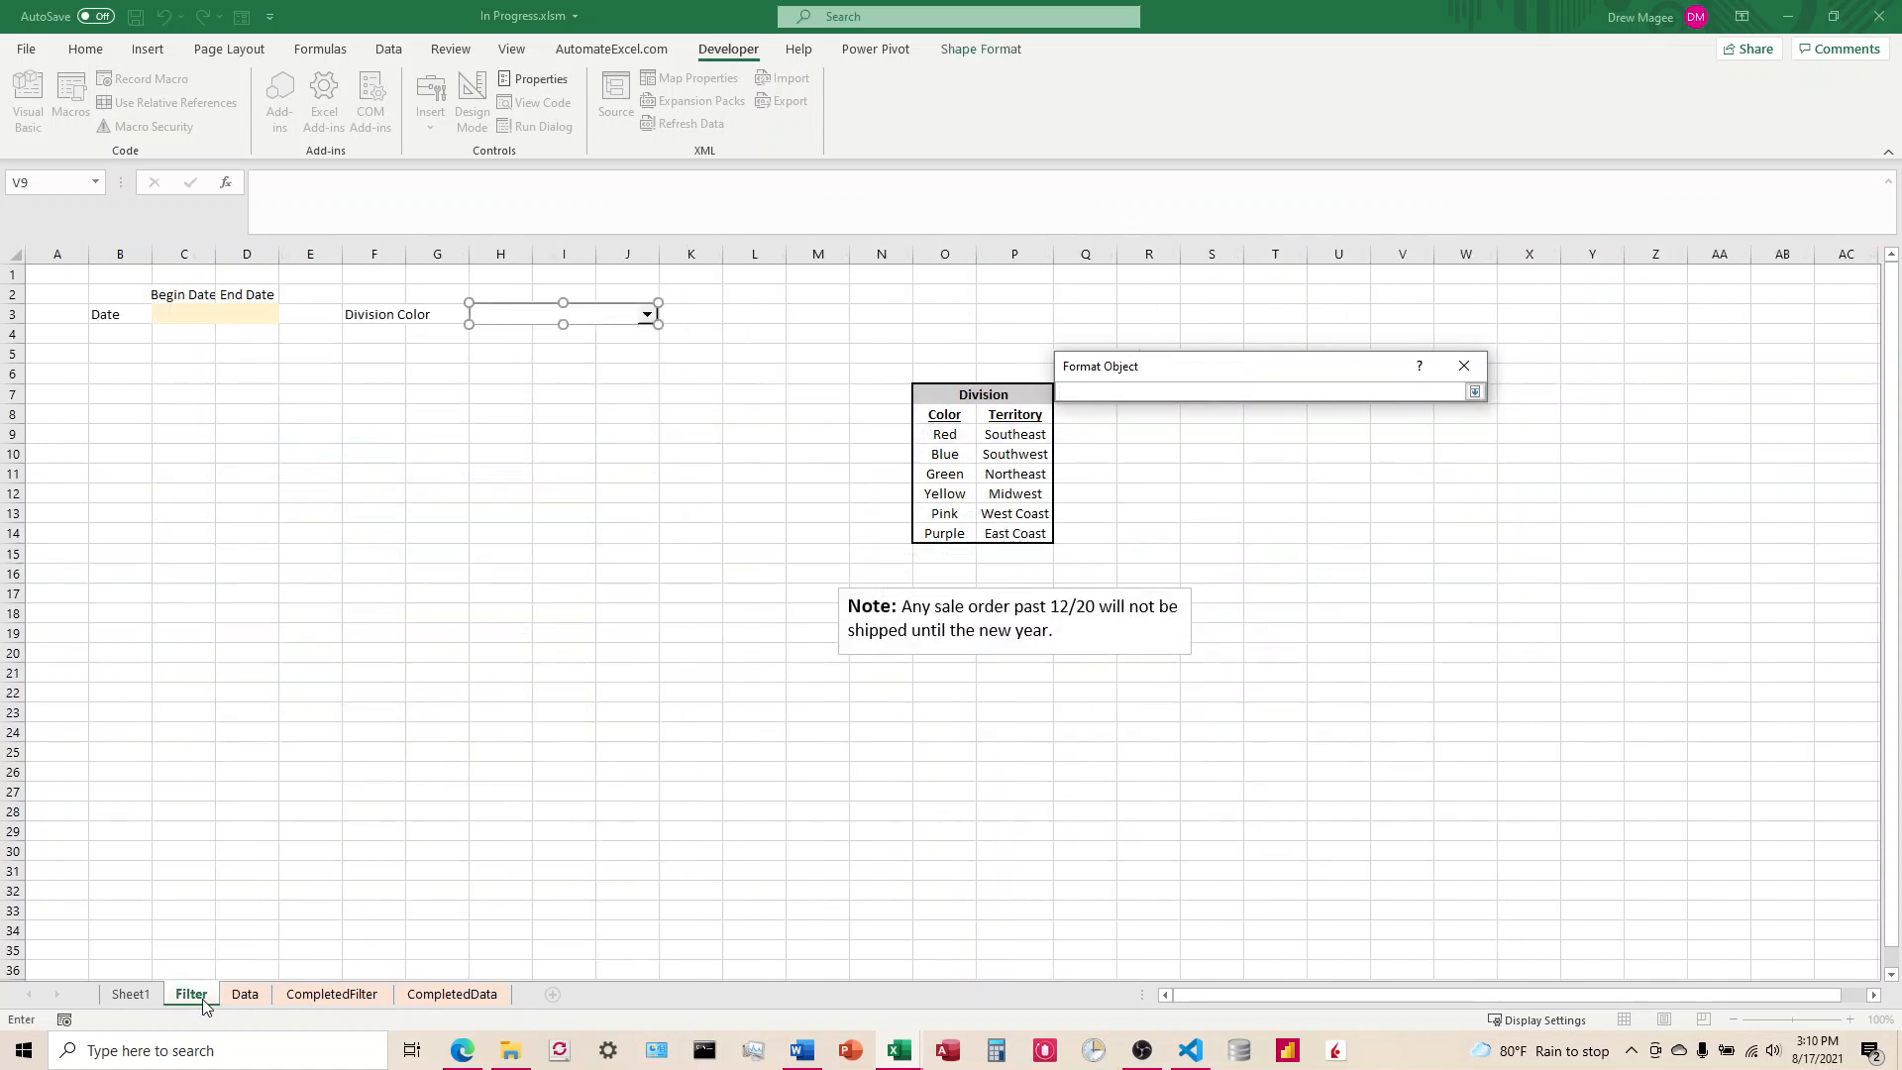
left_click(497, 339)
left_click(1070, 393)
key("Return")
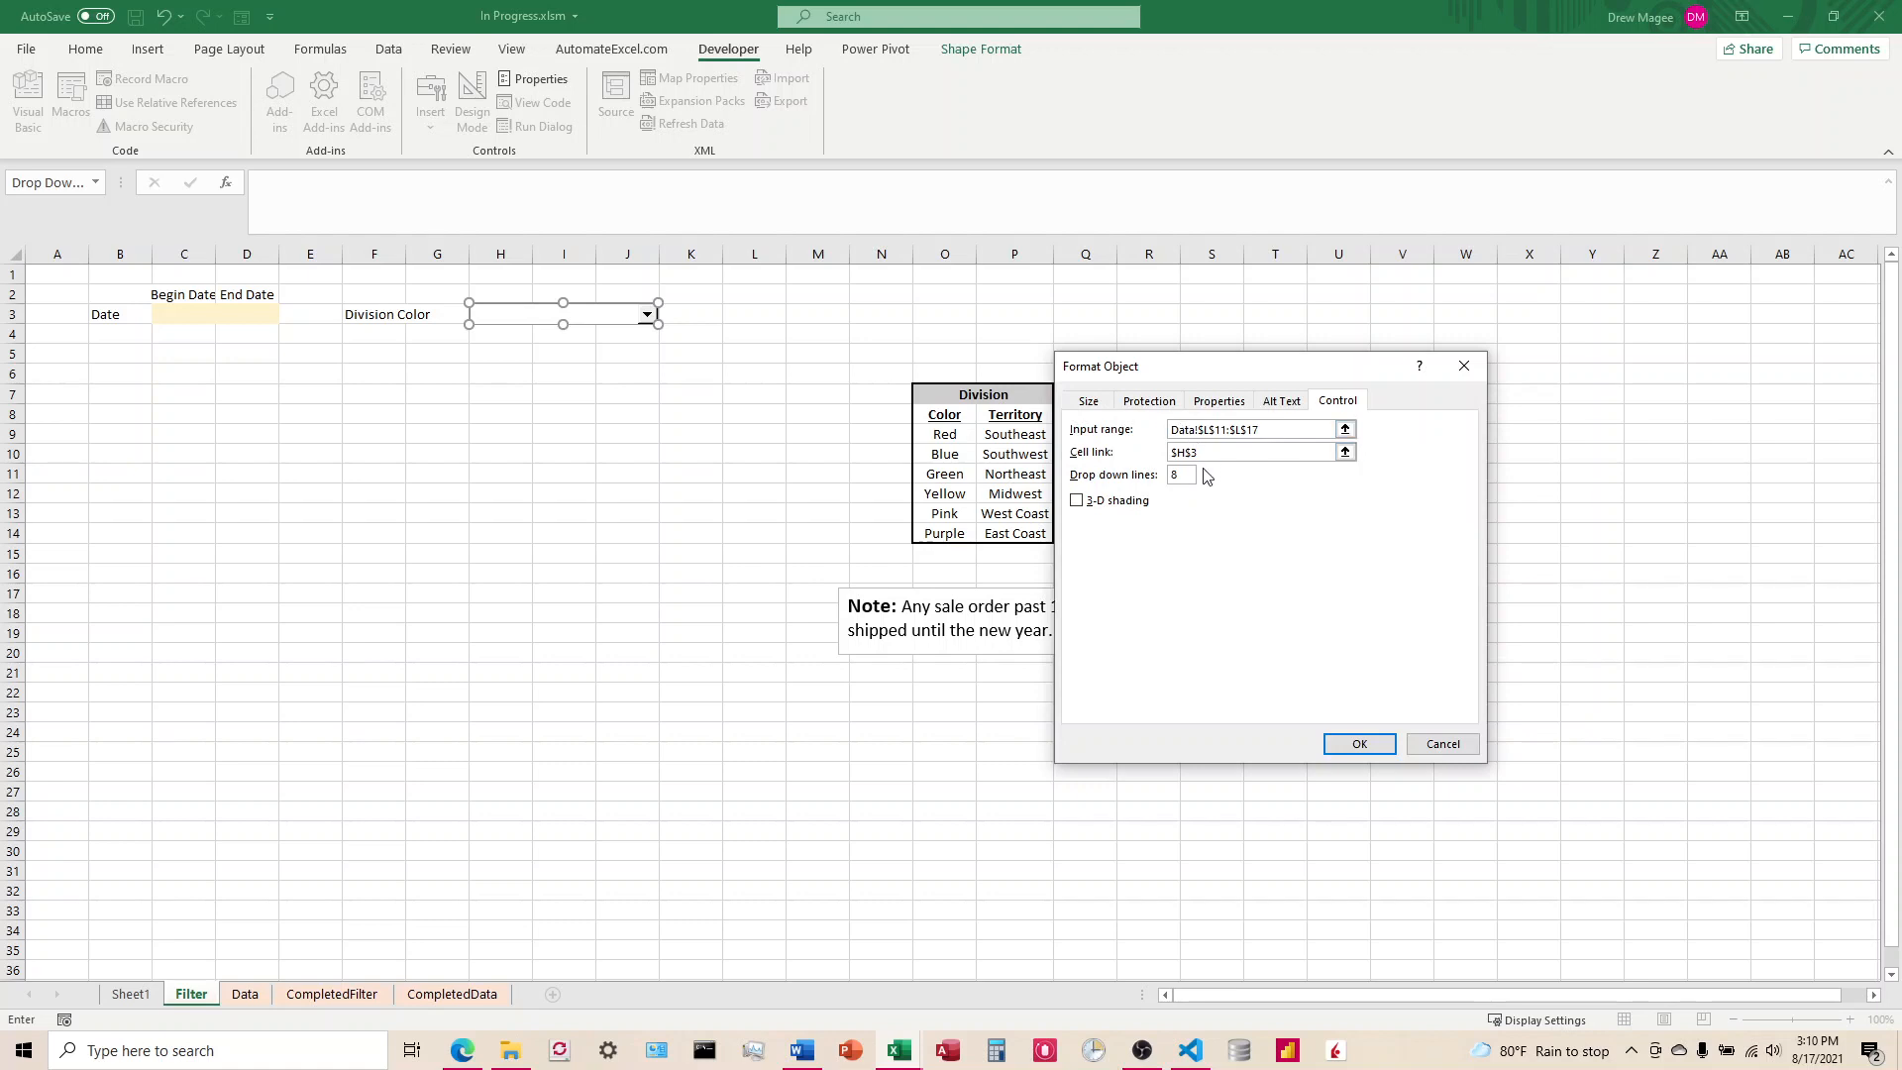
Step: Apply the combo box's control settings and check that its list offers the division colors and All Colors
left_click(1186, 476)
left_click(1361, 745)
left_click(540, 374)
left_click(644, 315)
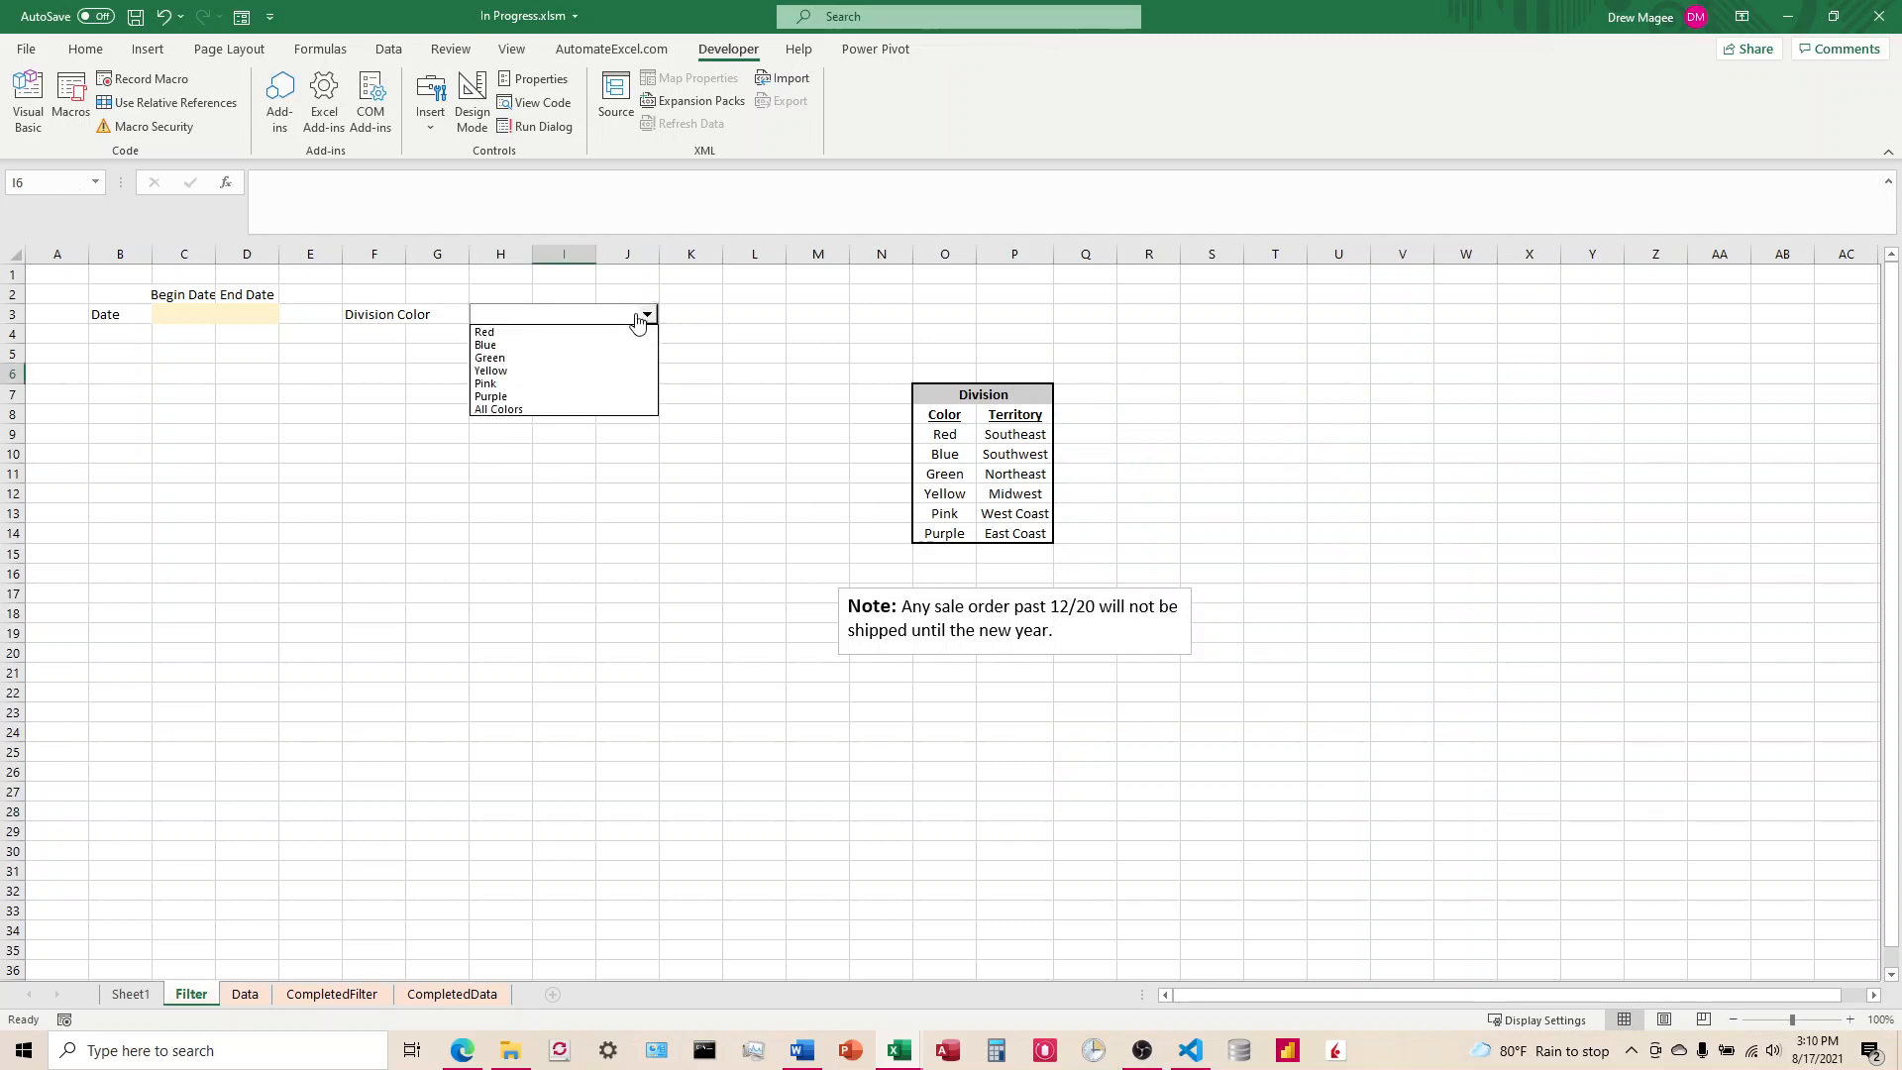
left_click(509, 483)
Step: Move the combo box off cell H3 to about columns K to N in row 3
right_click(548, 319)
left_click(410, 393)
left_click_drag(530, 322, 756, 319)
left_click(944, 333)
Step: Test the combo box's link to cell H3 by choosing Red, Green and All Colors in turn
left_click(874, 313)
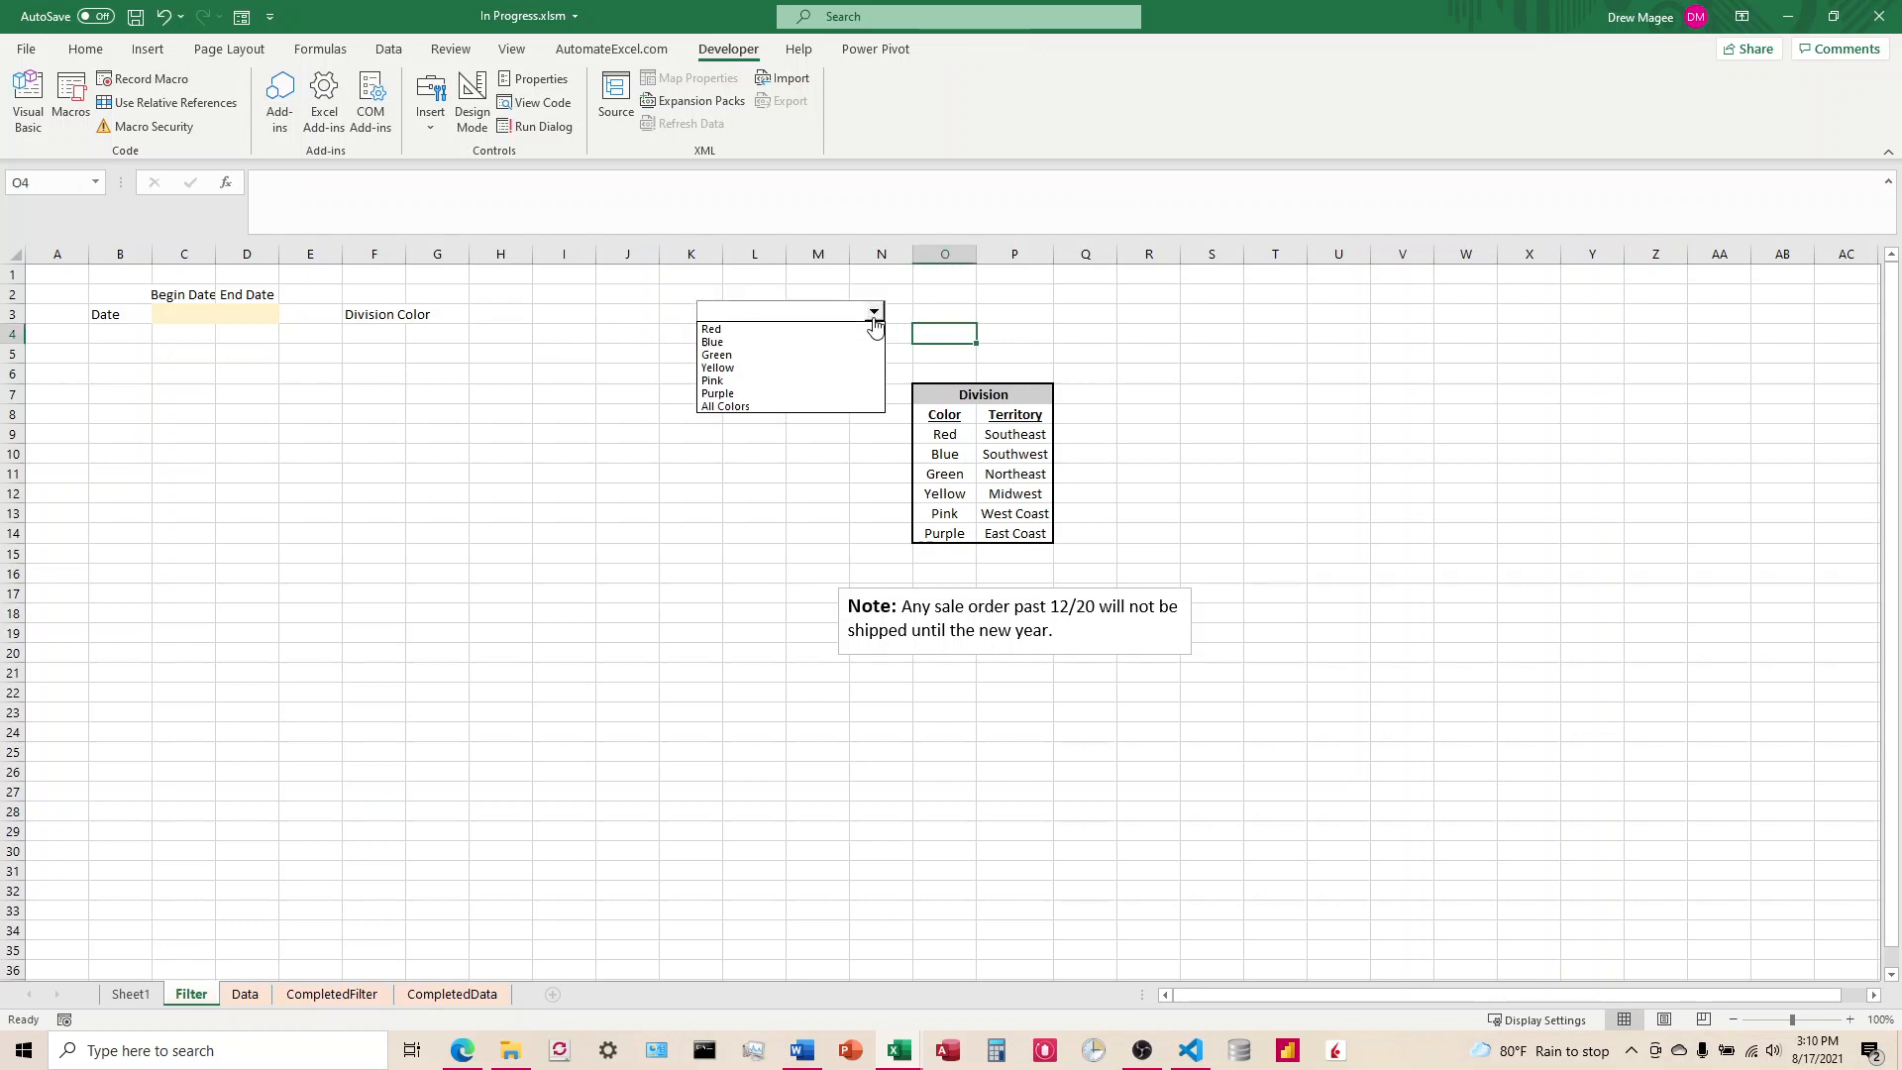
left_click(822, 330)
left_click(874, 313)
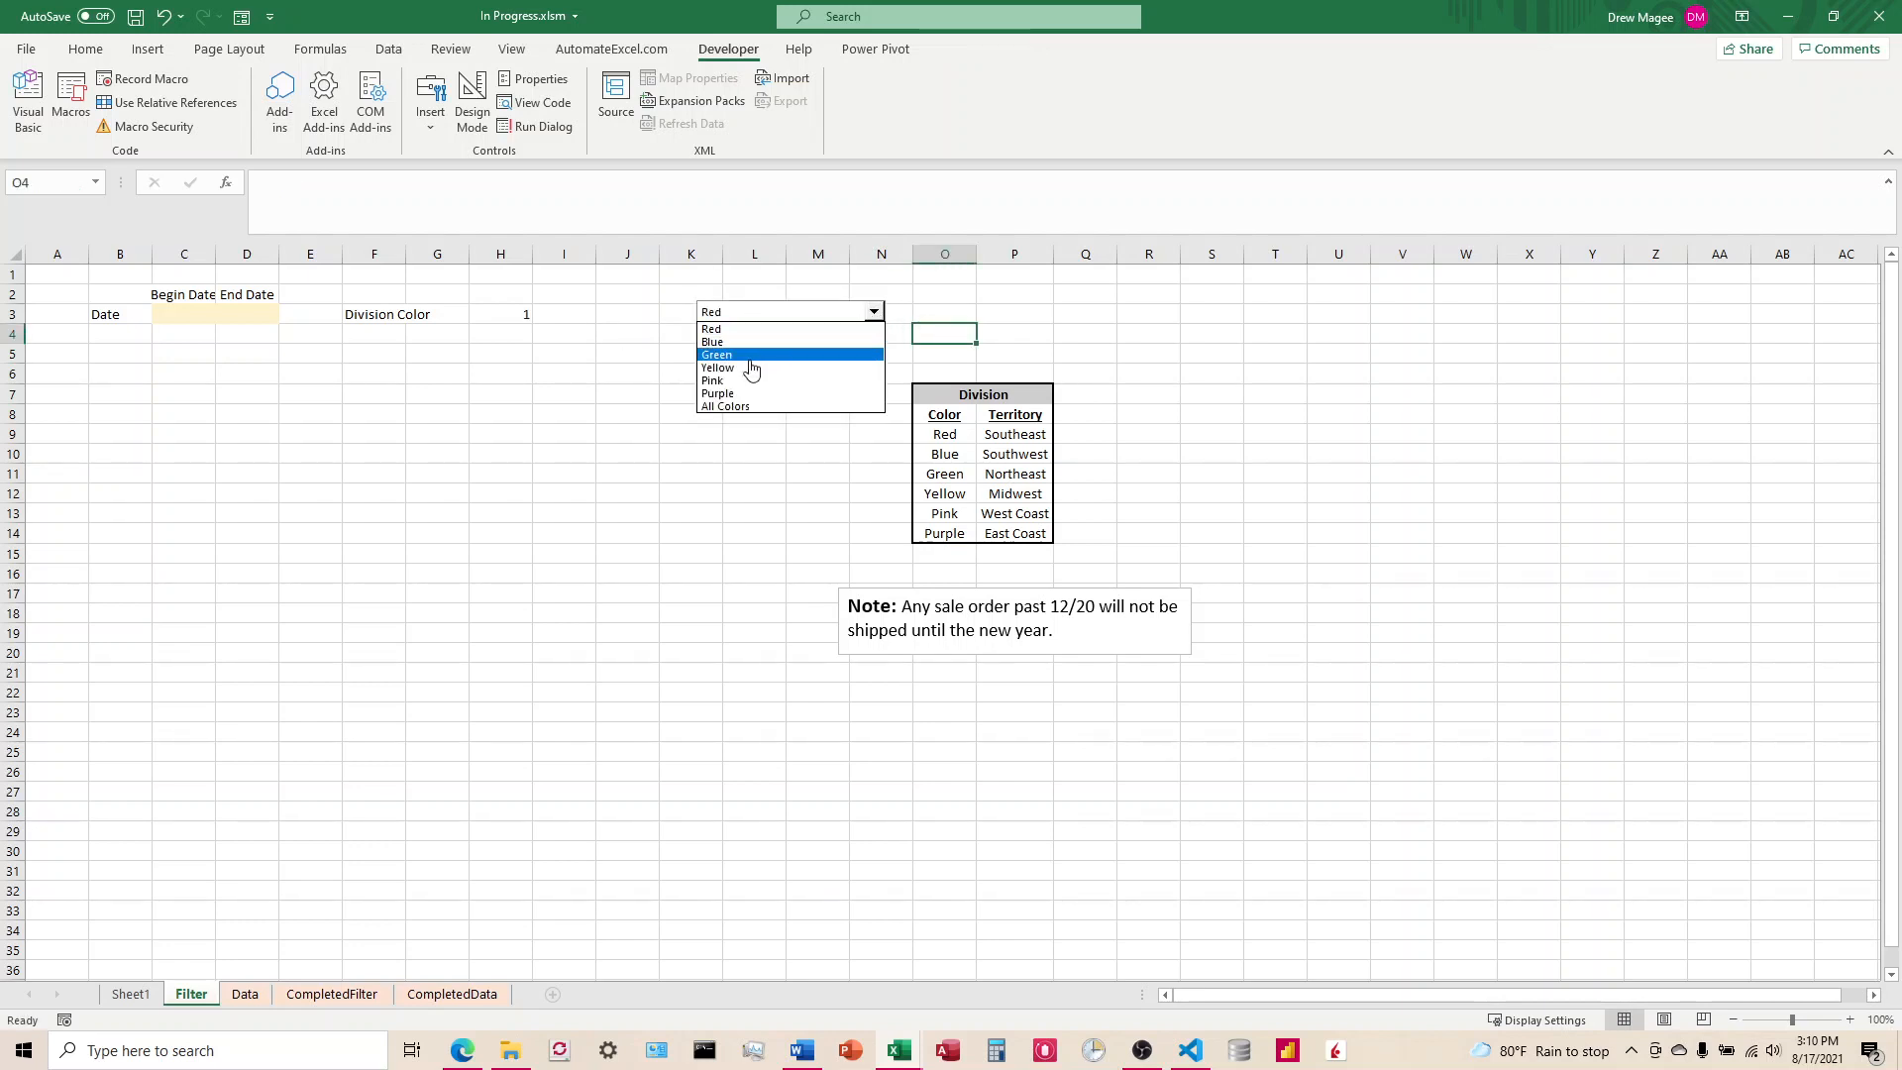
left_click(751, 356)
left_click(874, 313)
left_click(753, 406)
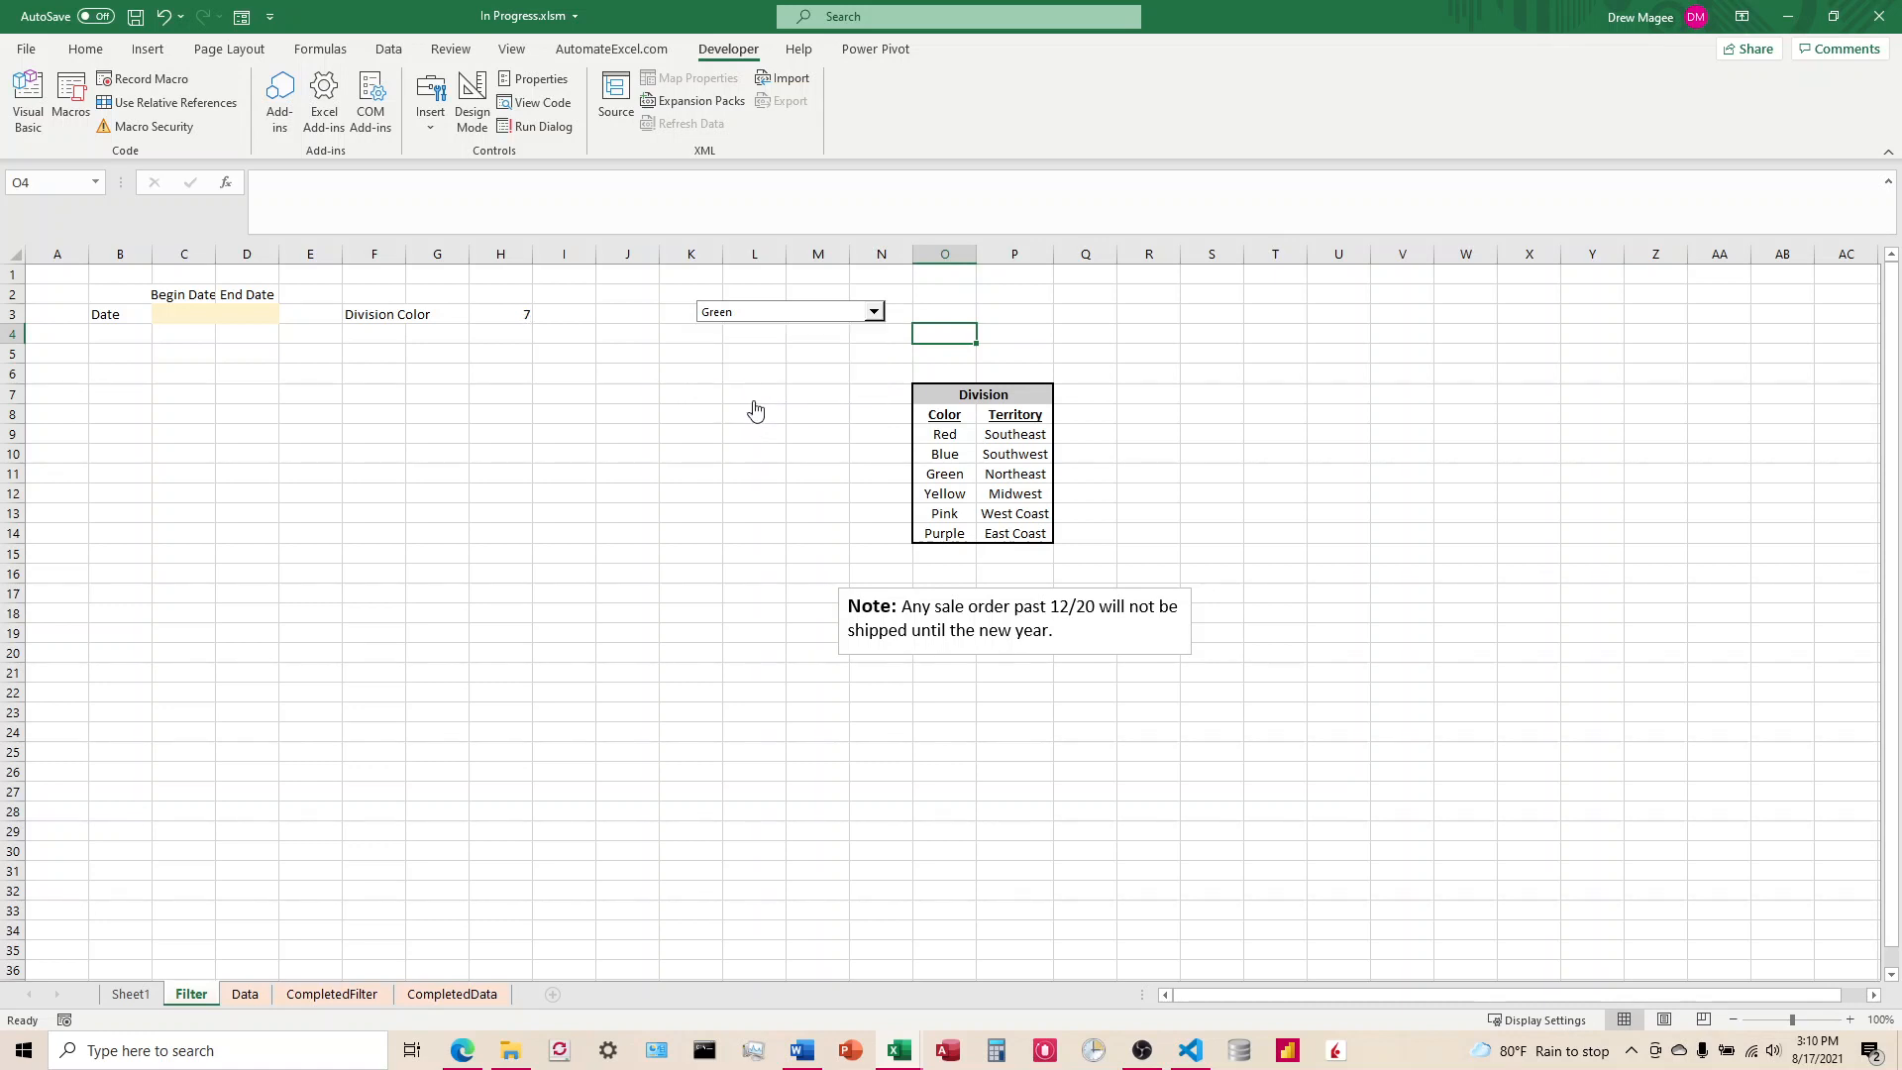
left_click(837, 313, "ctrl")
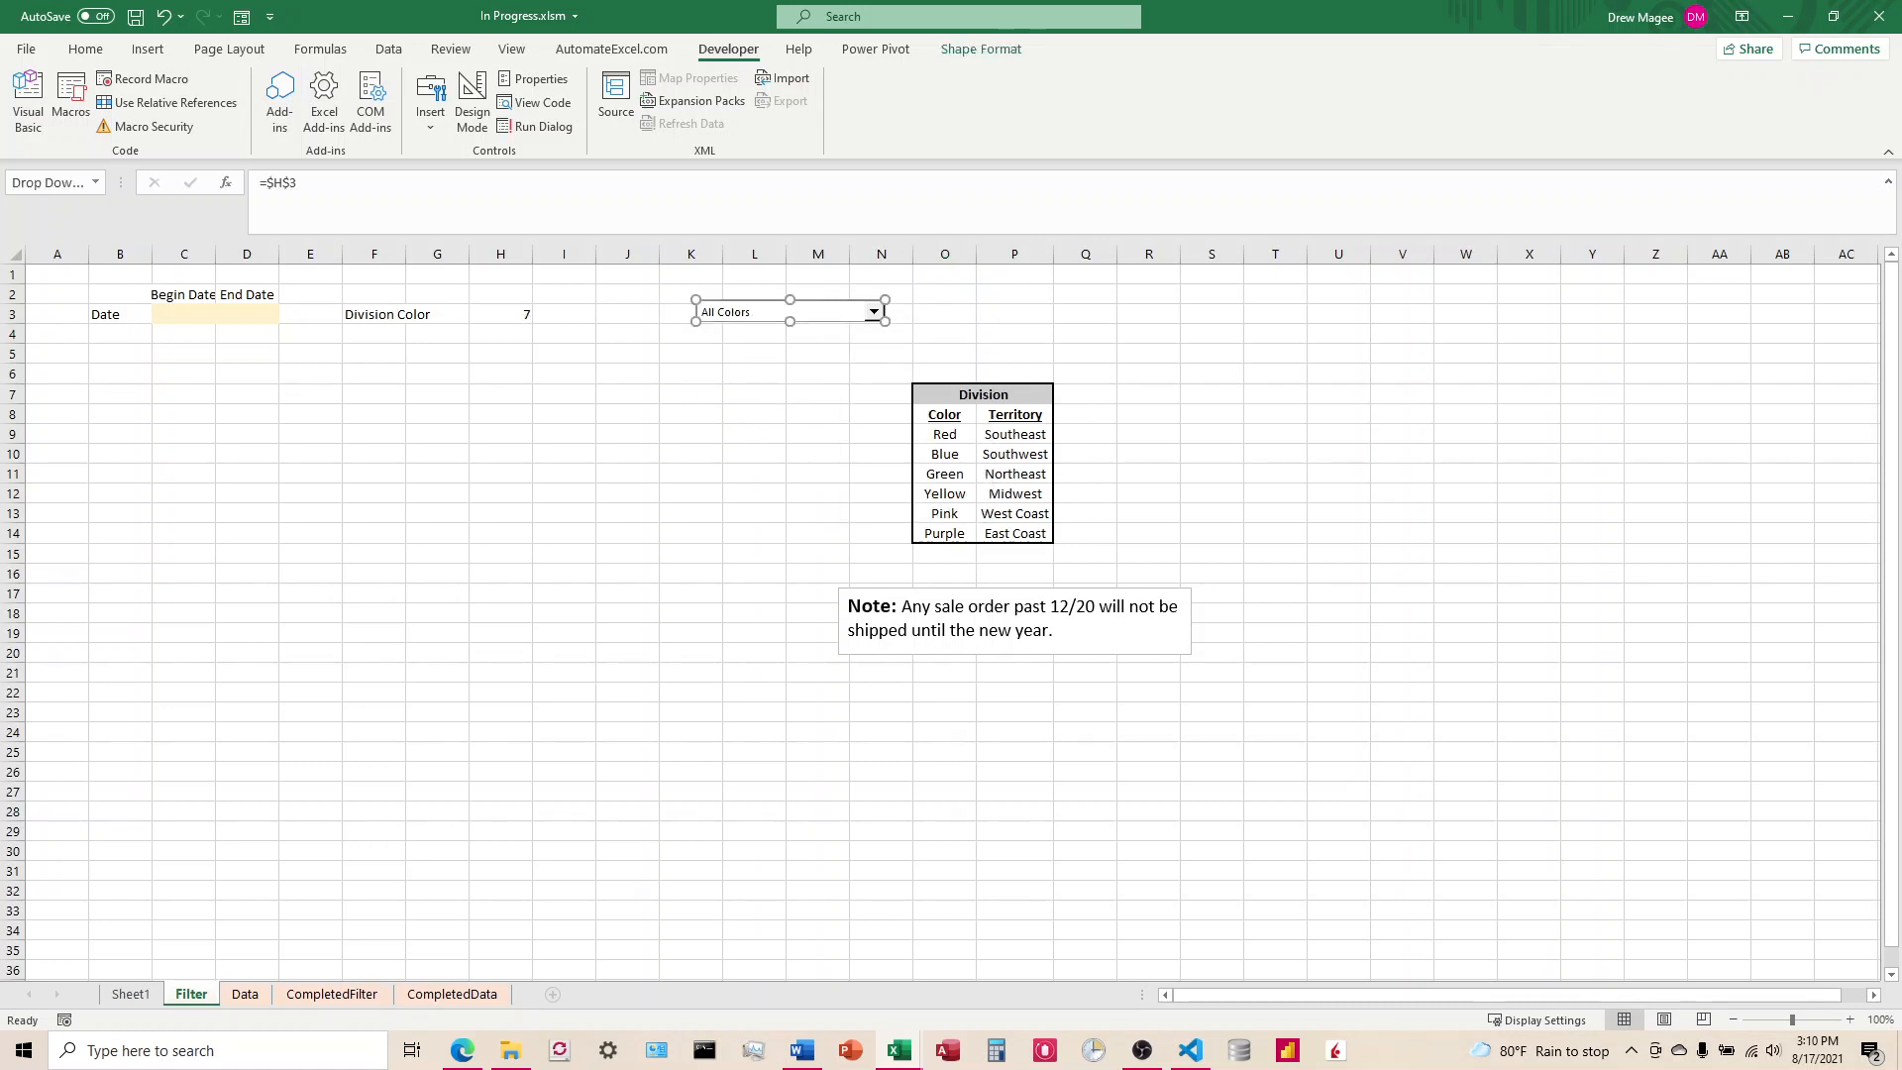
left_click(720, 421)
Step: With Red chosen in the combo box, enter the formula =INDEX(Data!L11:L17,Filter!H3,0) in cell I3
left_click(565, 313)
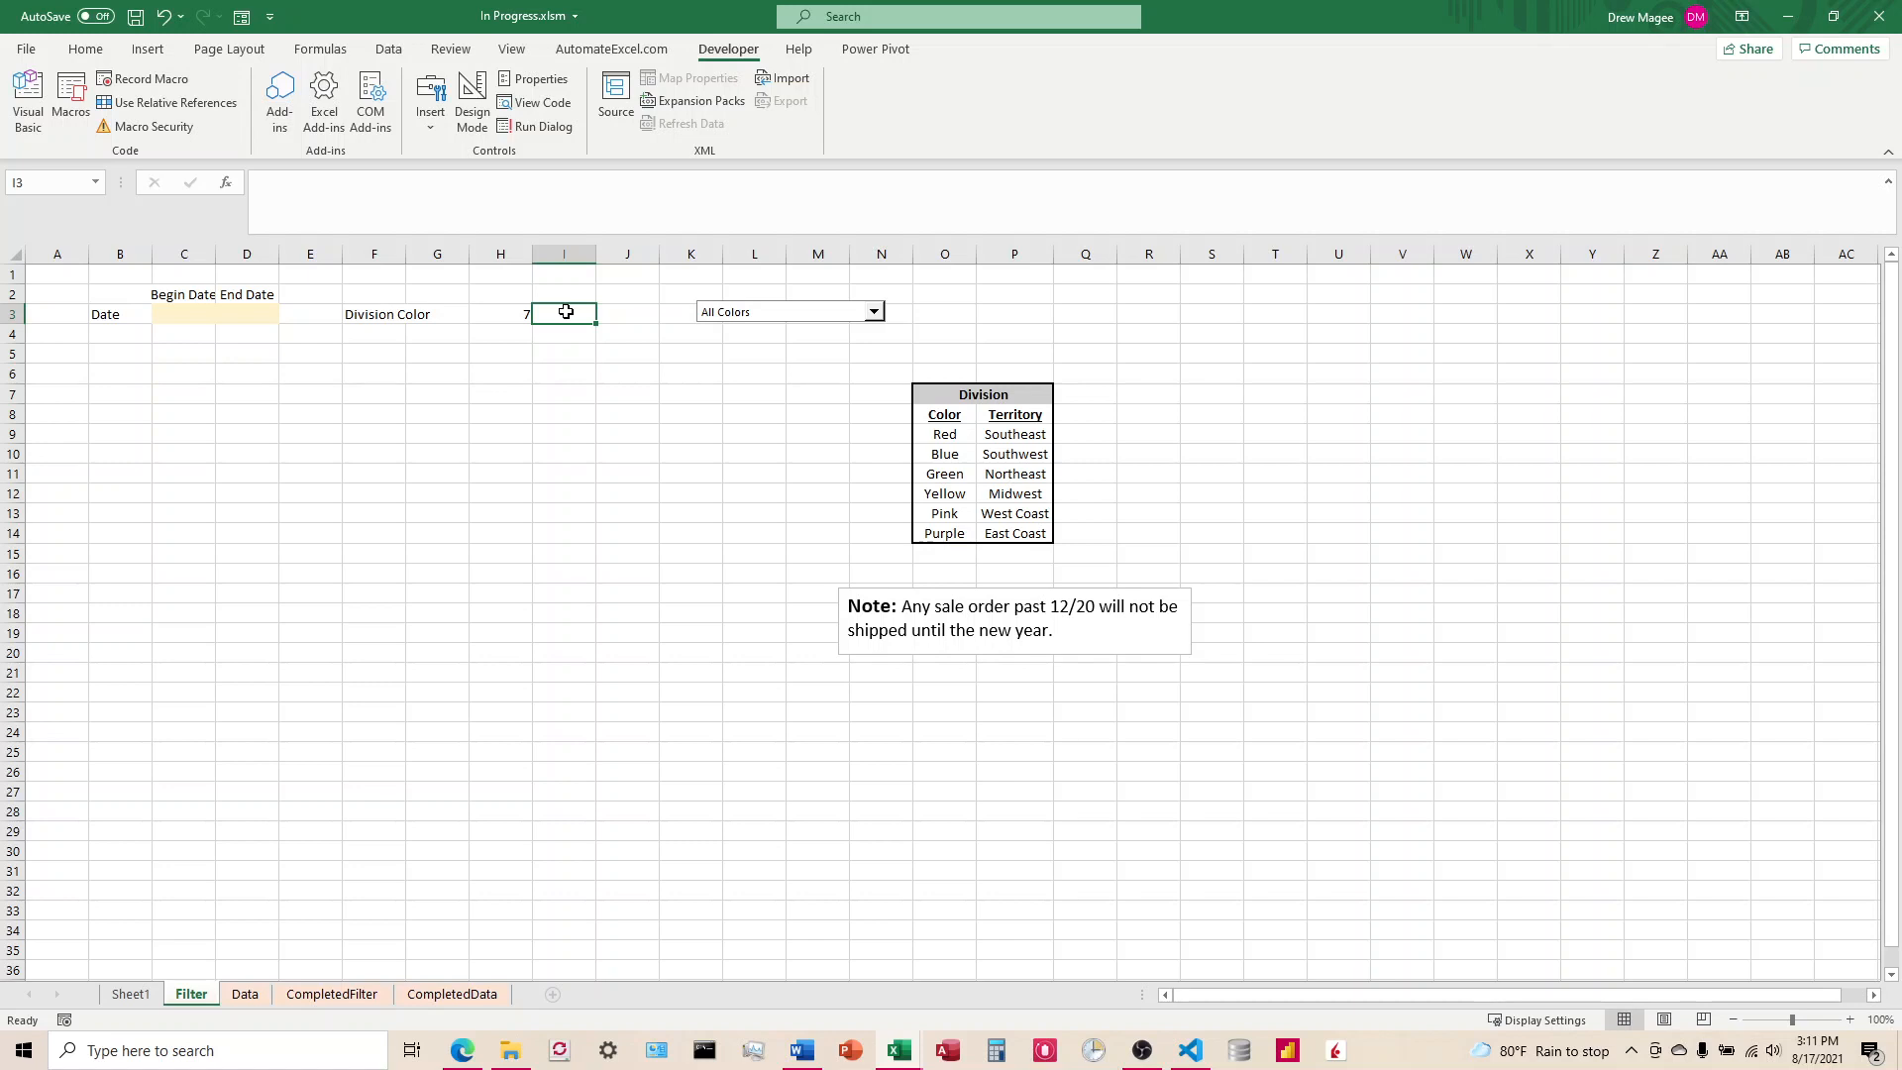
left_click(874, 312)
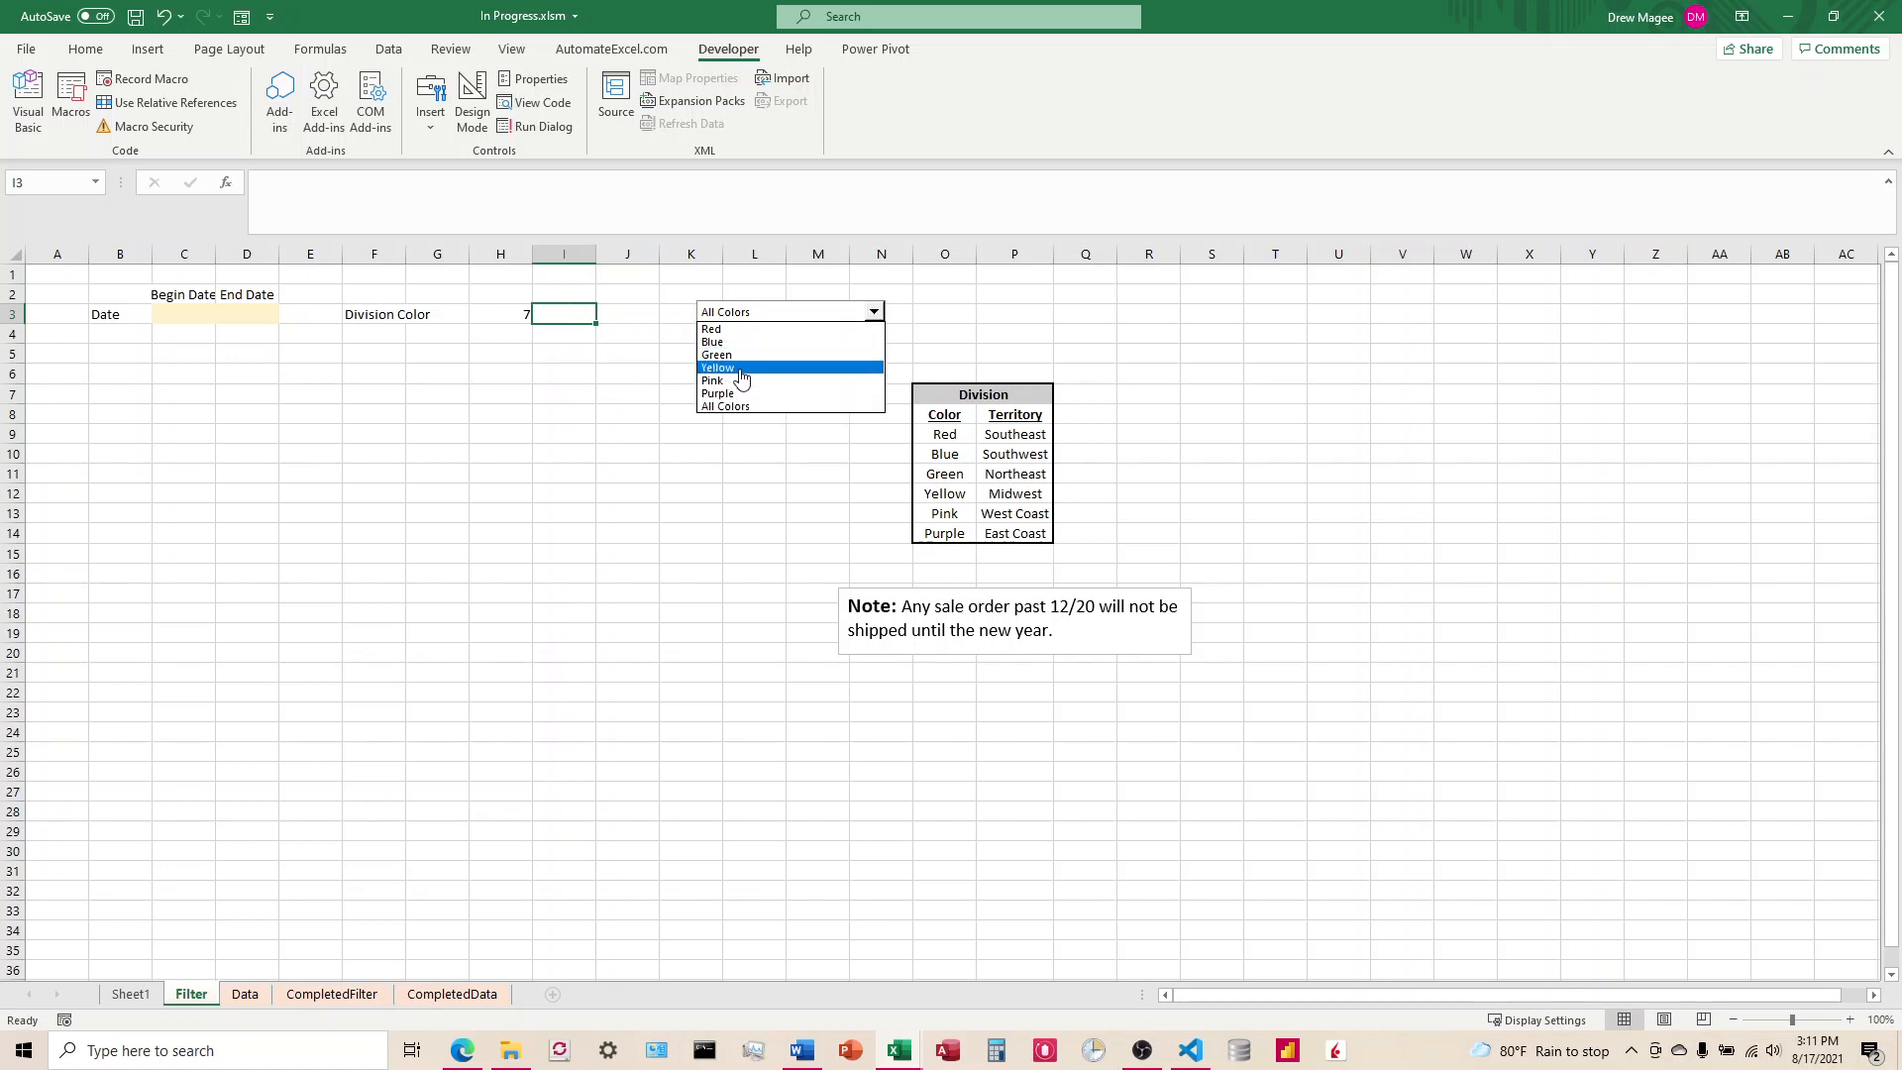
left_click(722, 332)
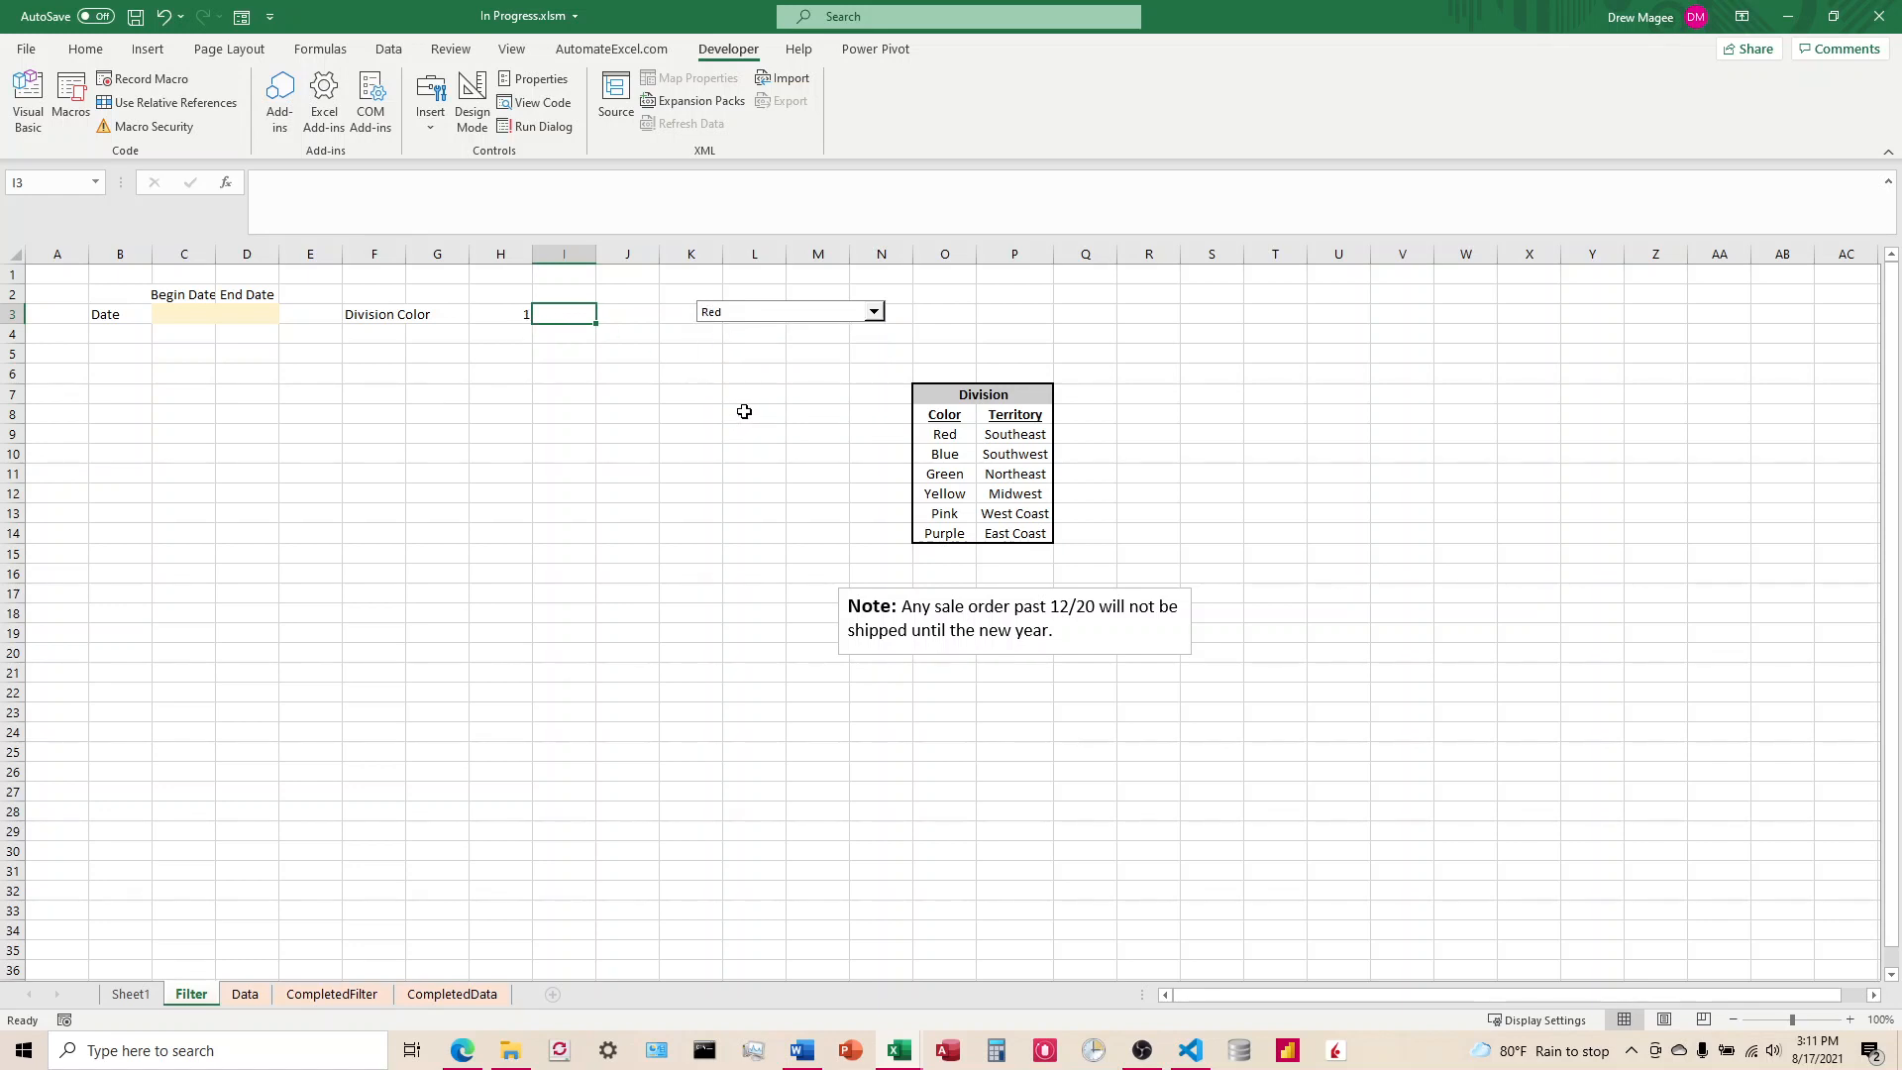
type("=")
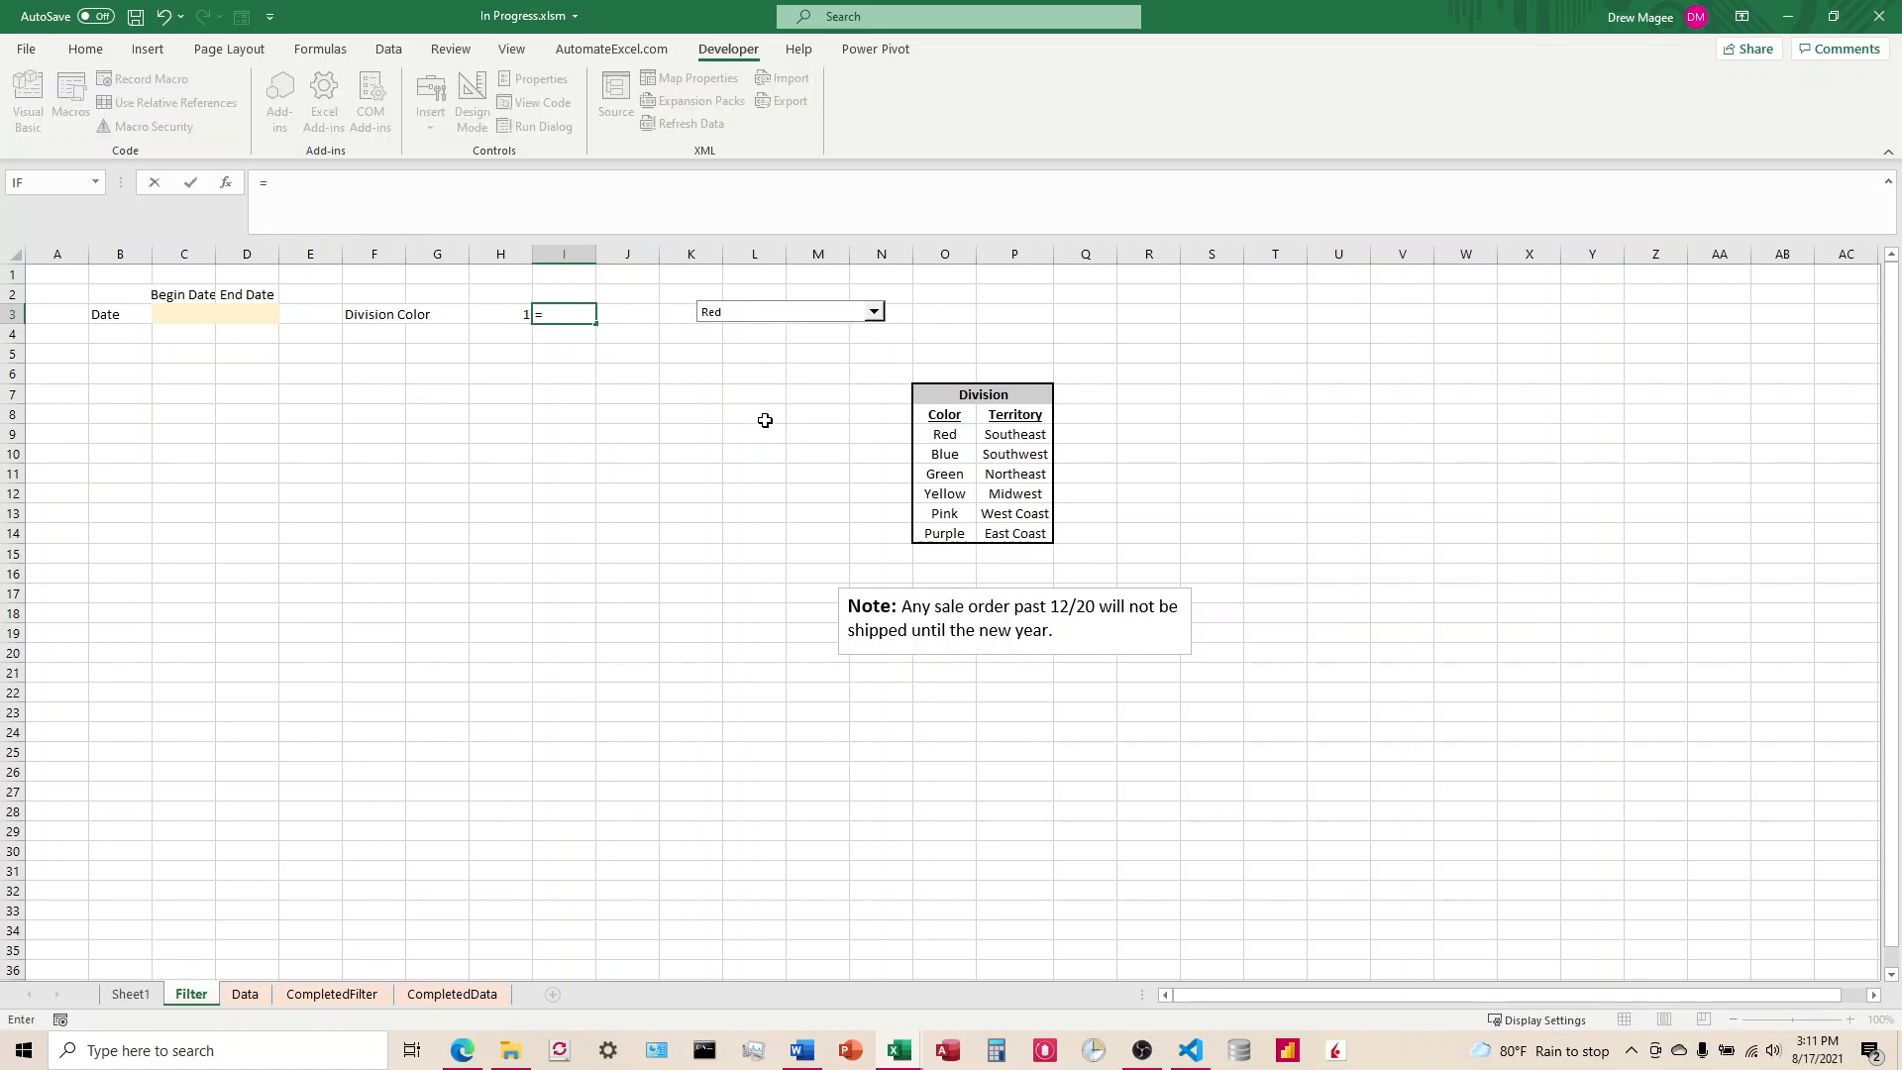
type("INDEX(")
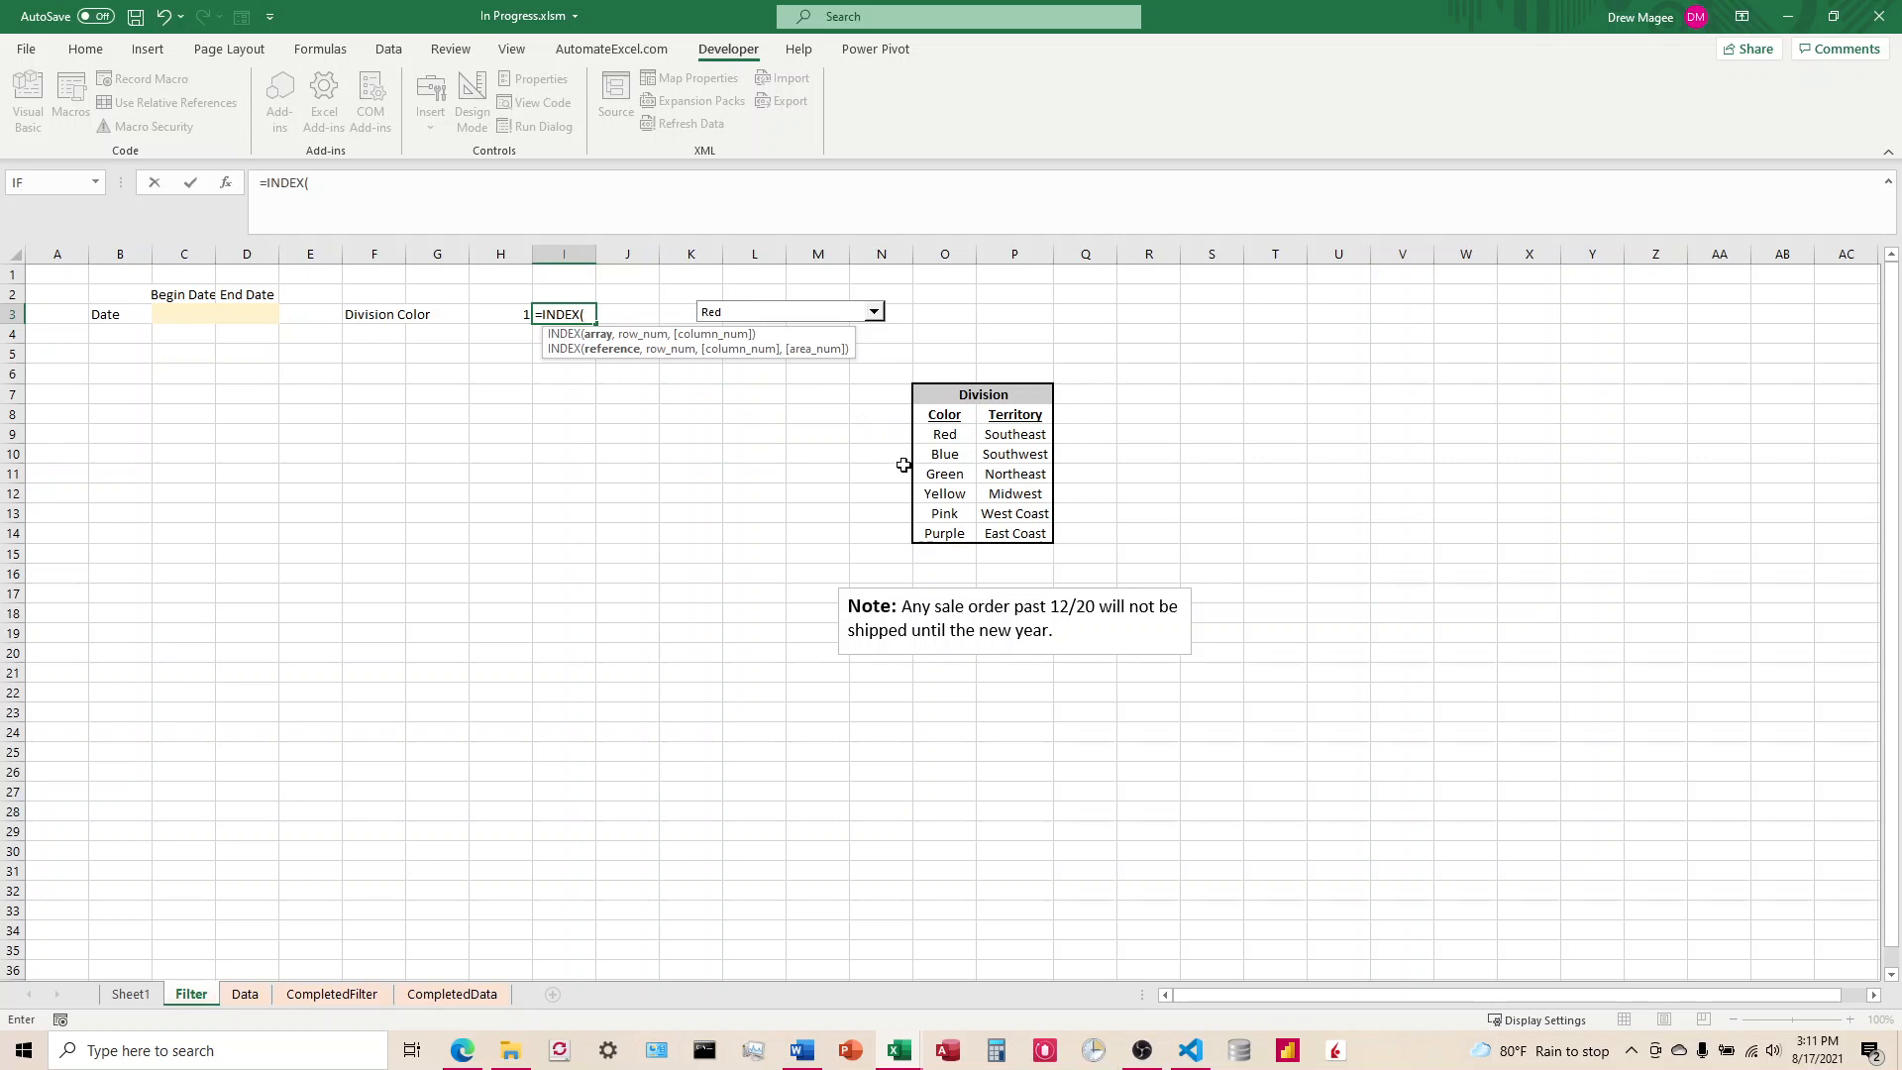
left_click(245, 994)
left_click_drag(909, 474, 912, 595)
type(",")
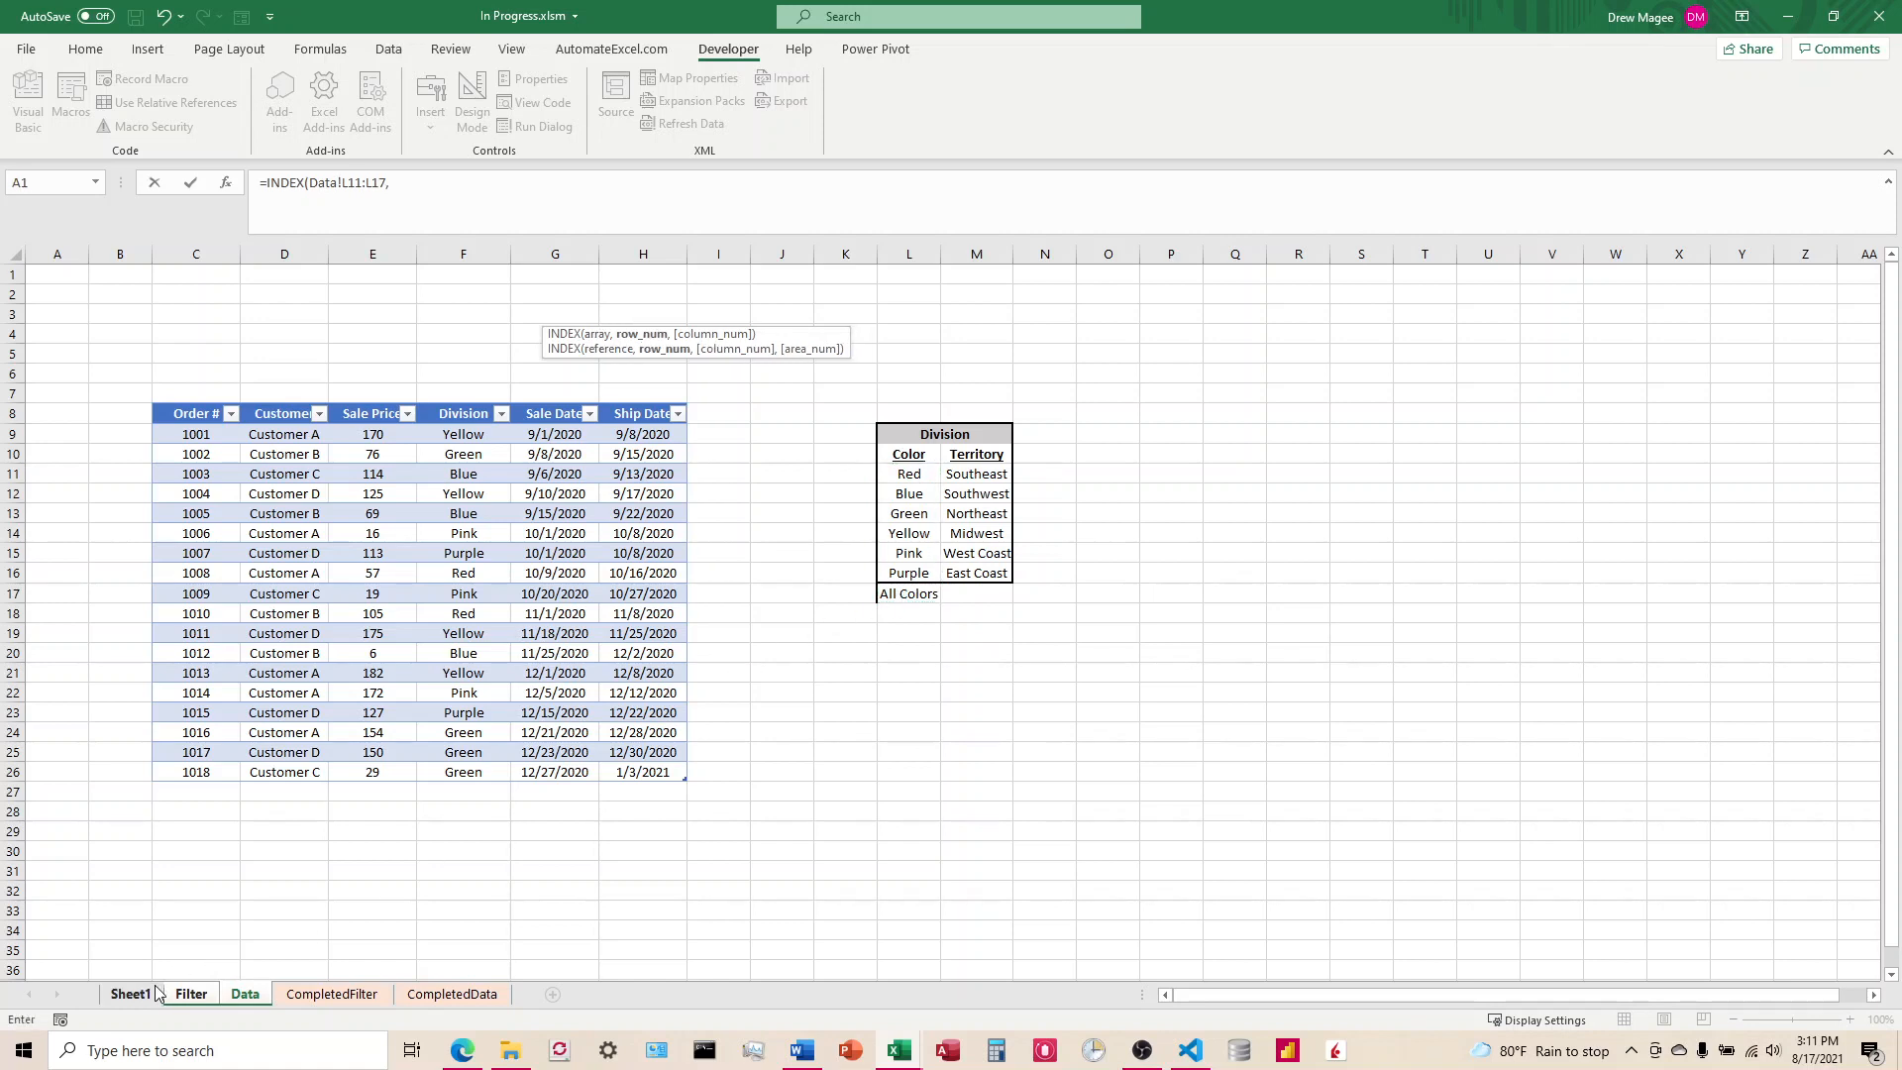
left_click(188, 993)
left_click(502, 315)
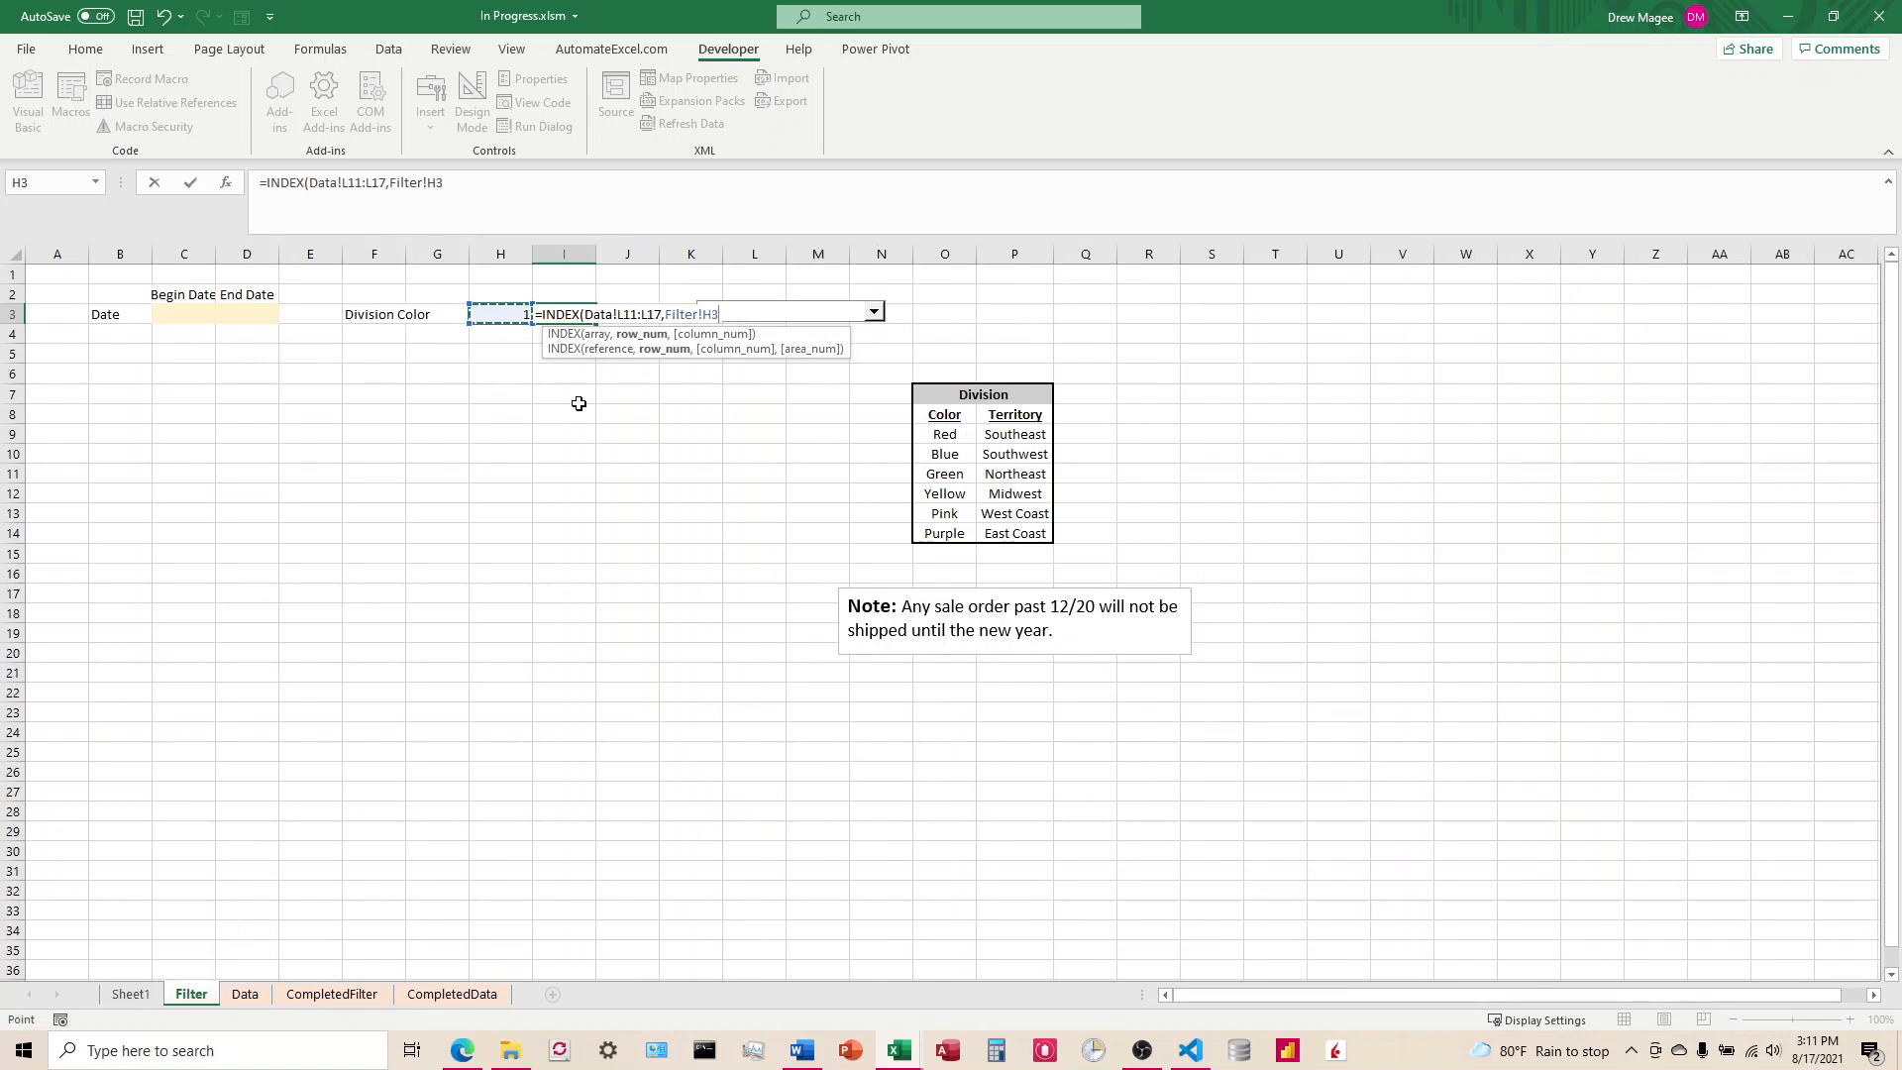
type(",")
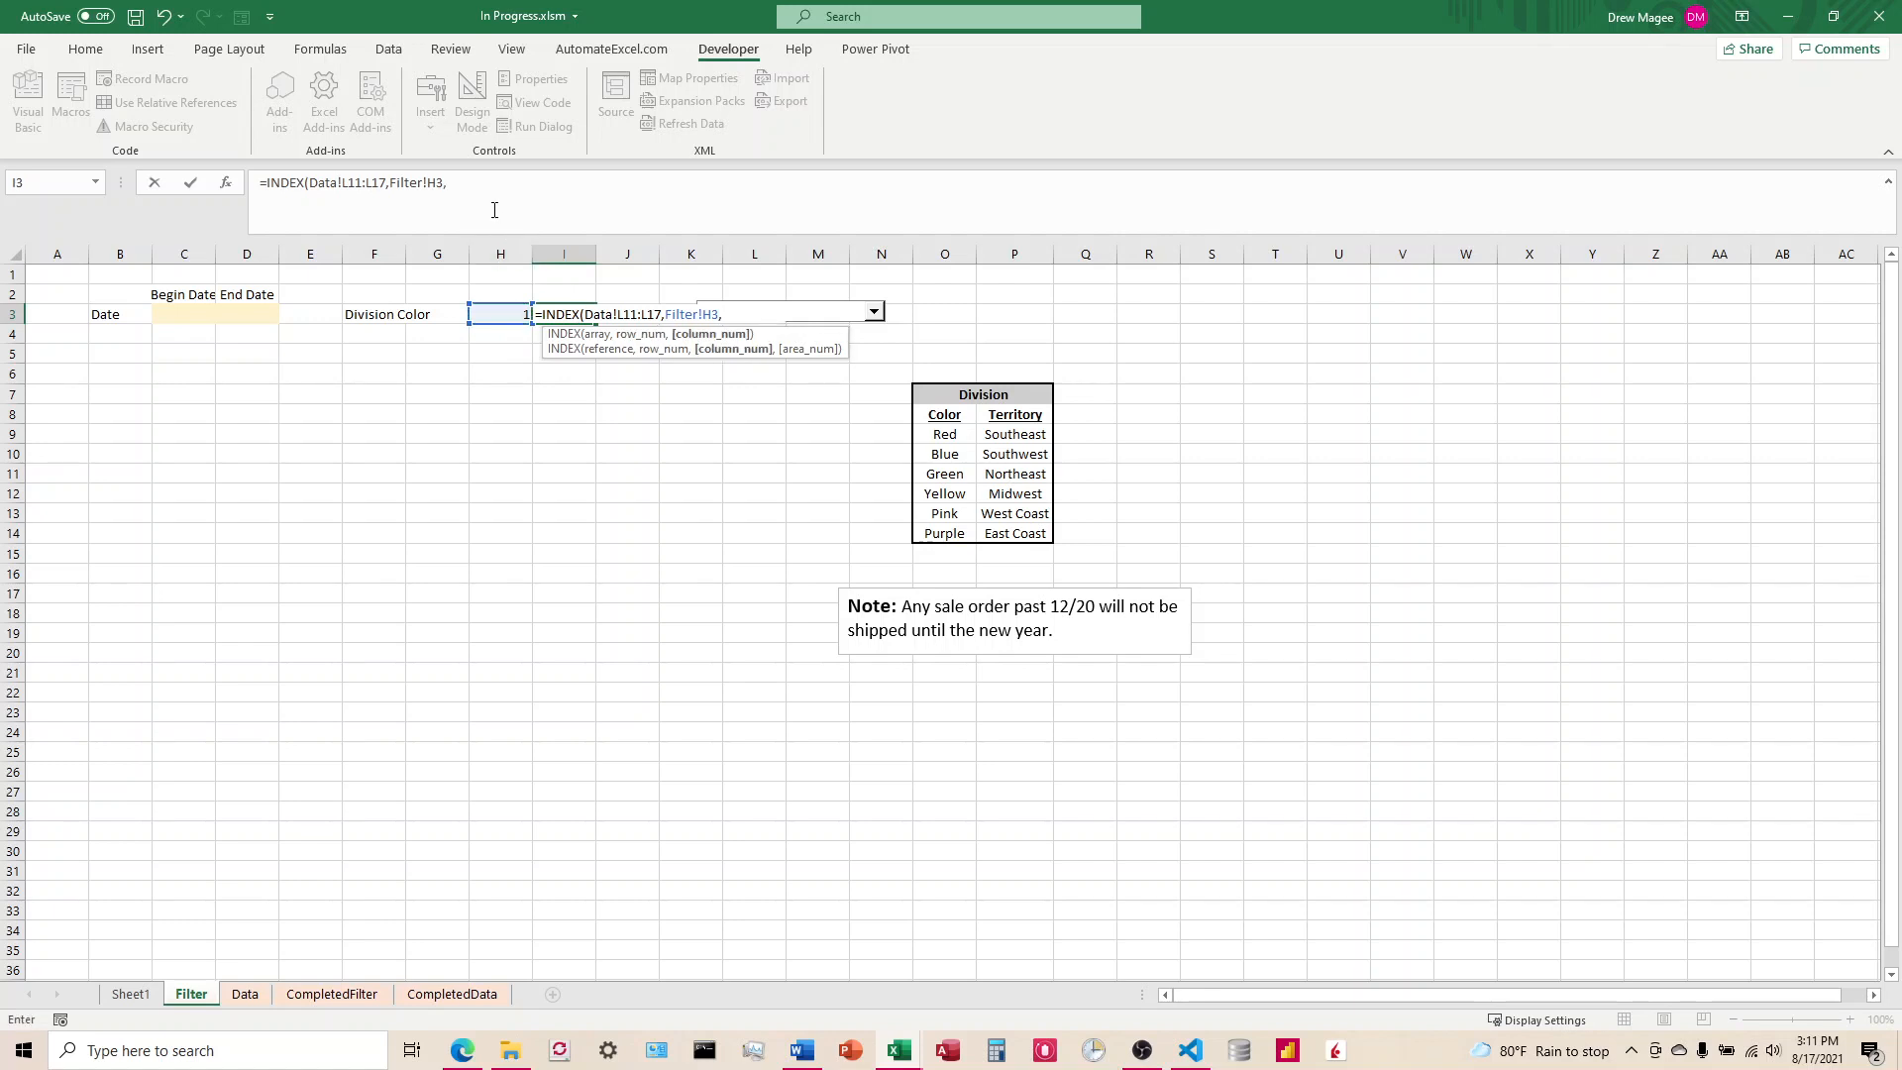
type("0")
key("Return")
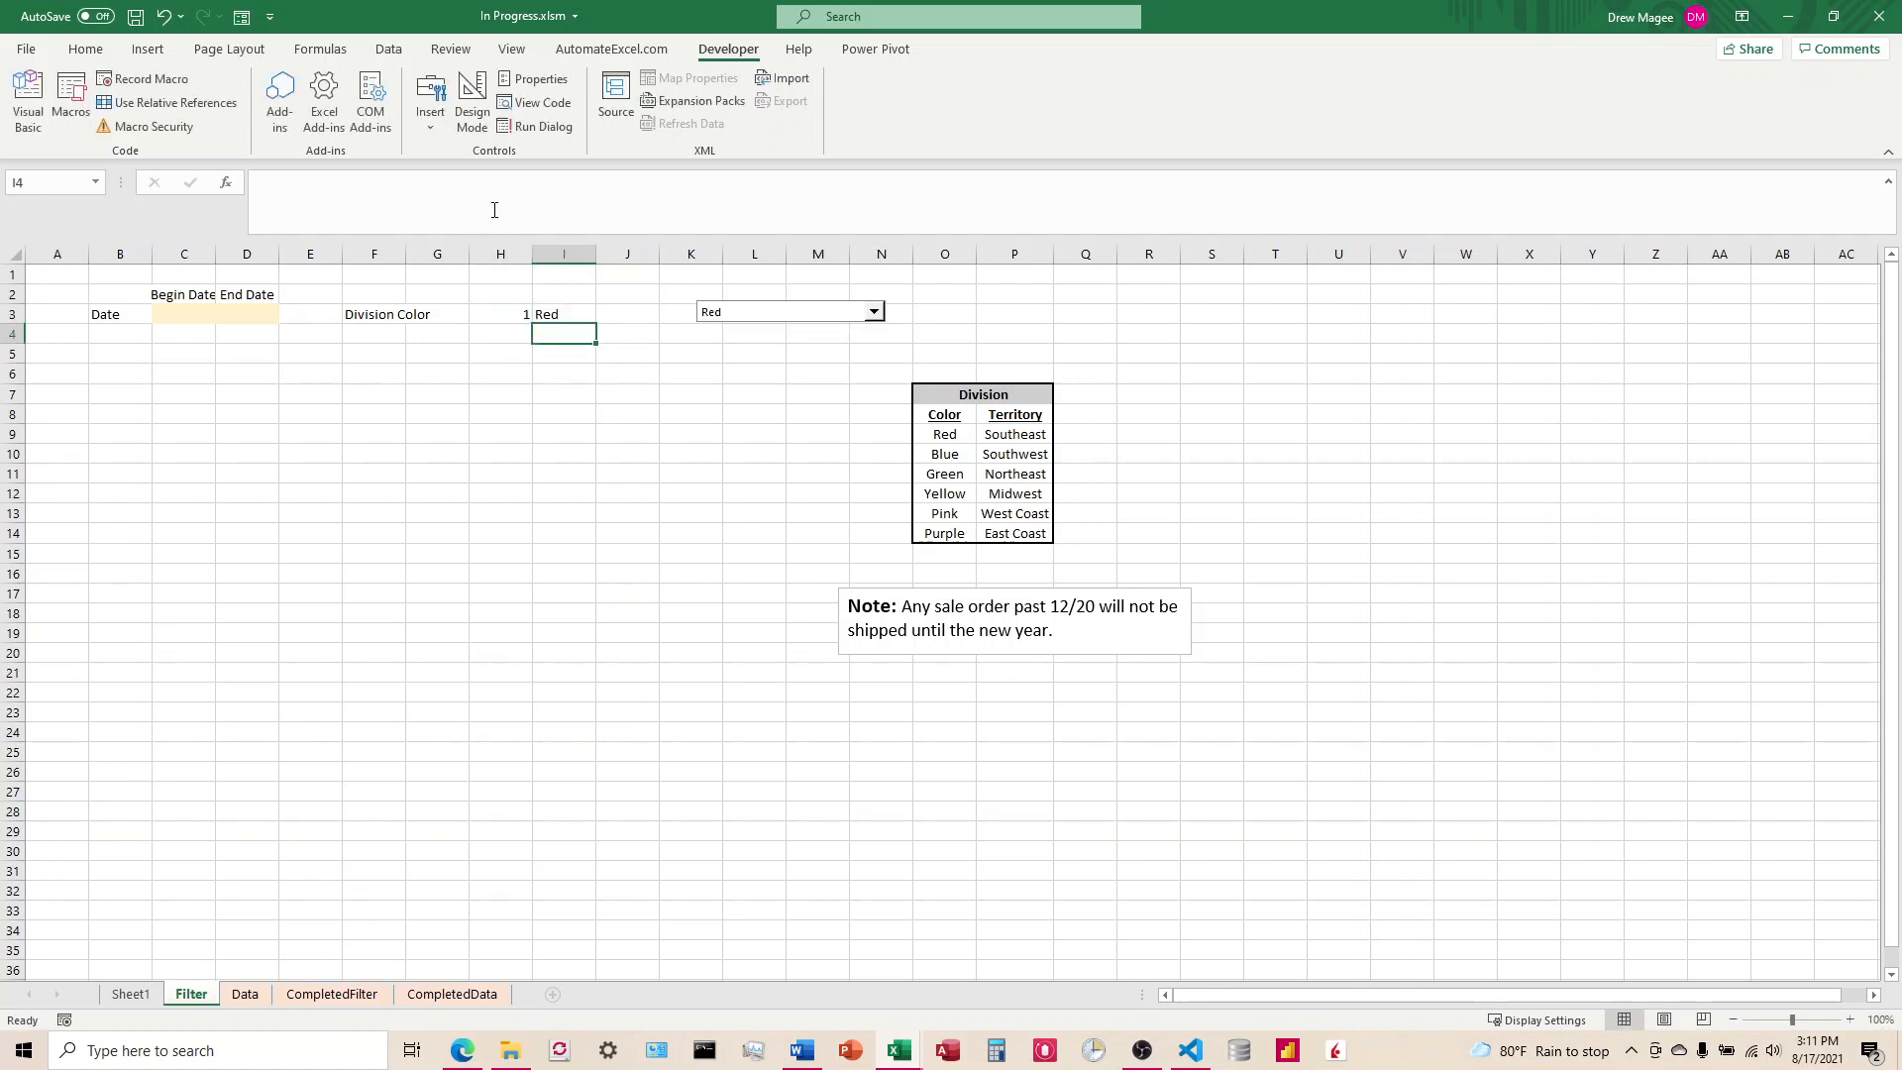
Step: Choose Green in the combo box and shift the control slightly closer to cell I3
left_click(852, 315)
left_click(763, 353)
left_click(813, 314, "ctrl")
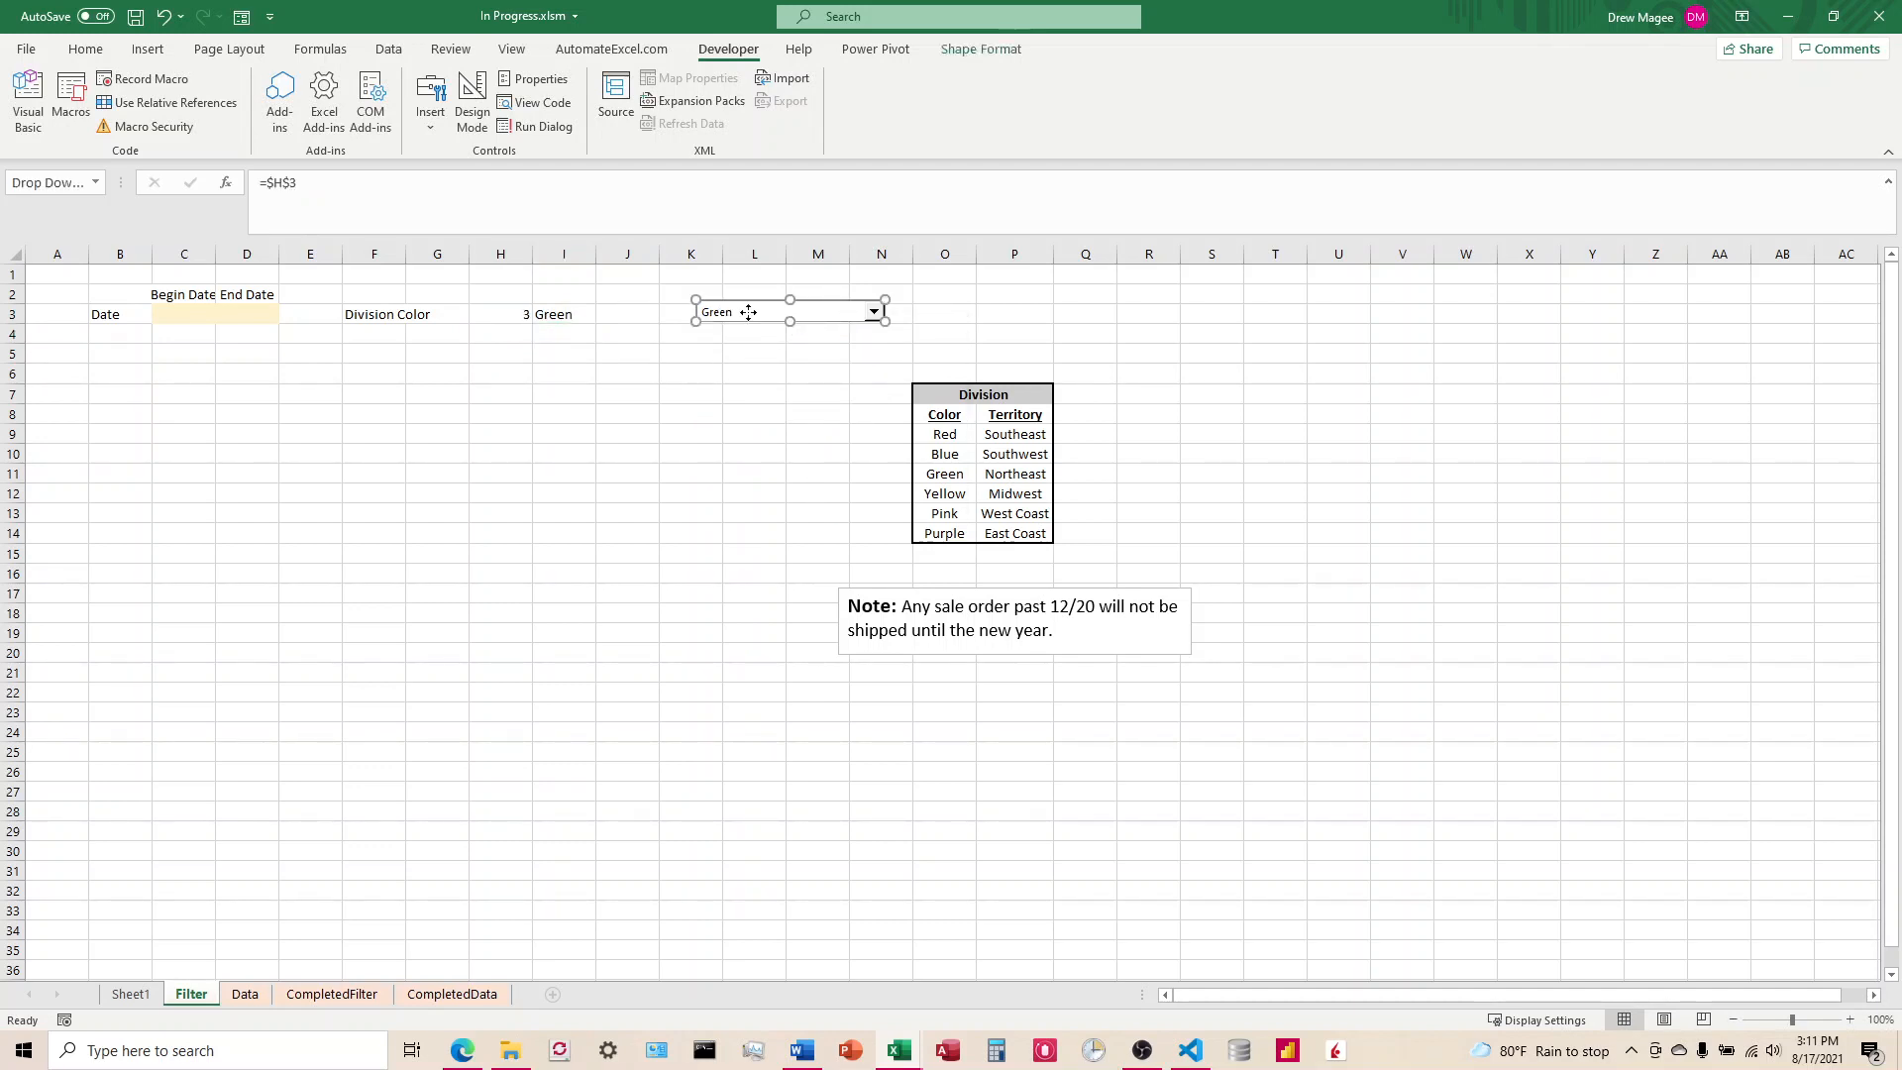
left_click_drag(756, 310, 701, 317)
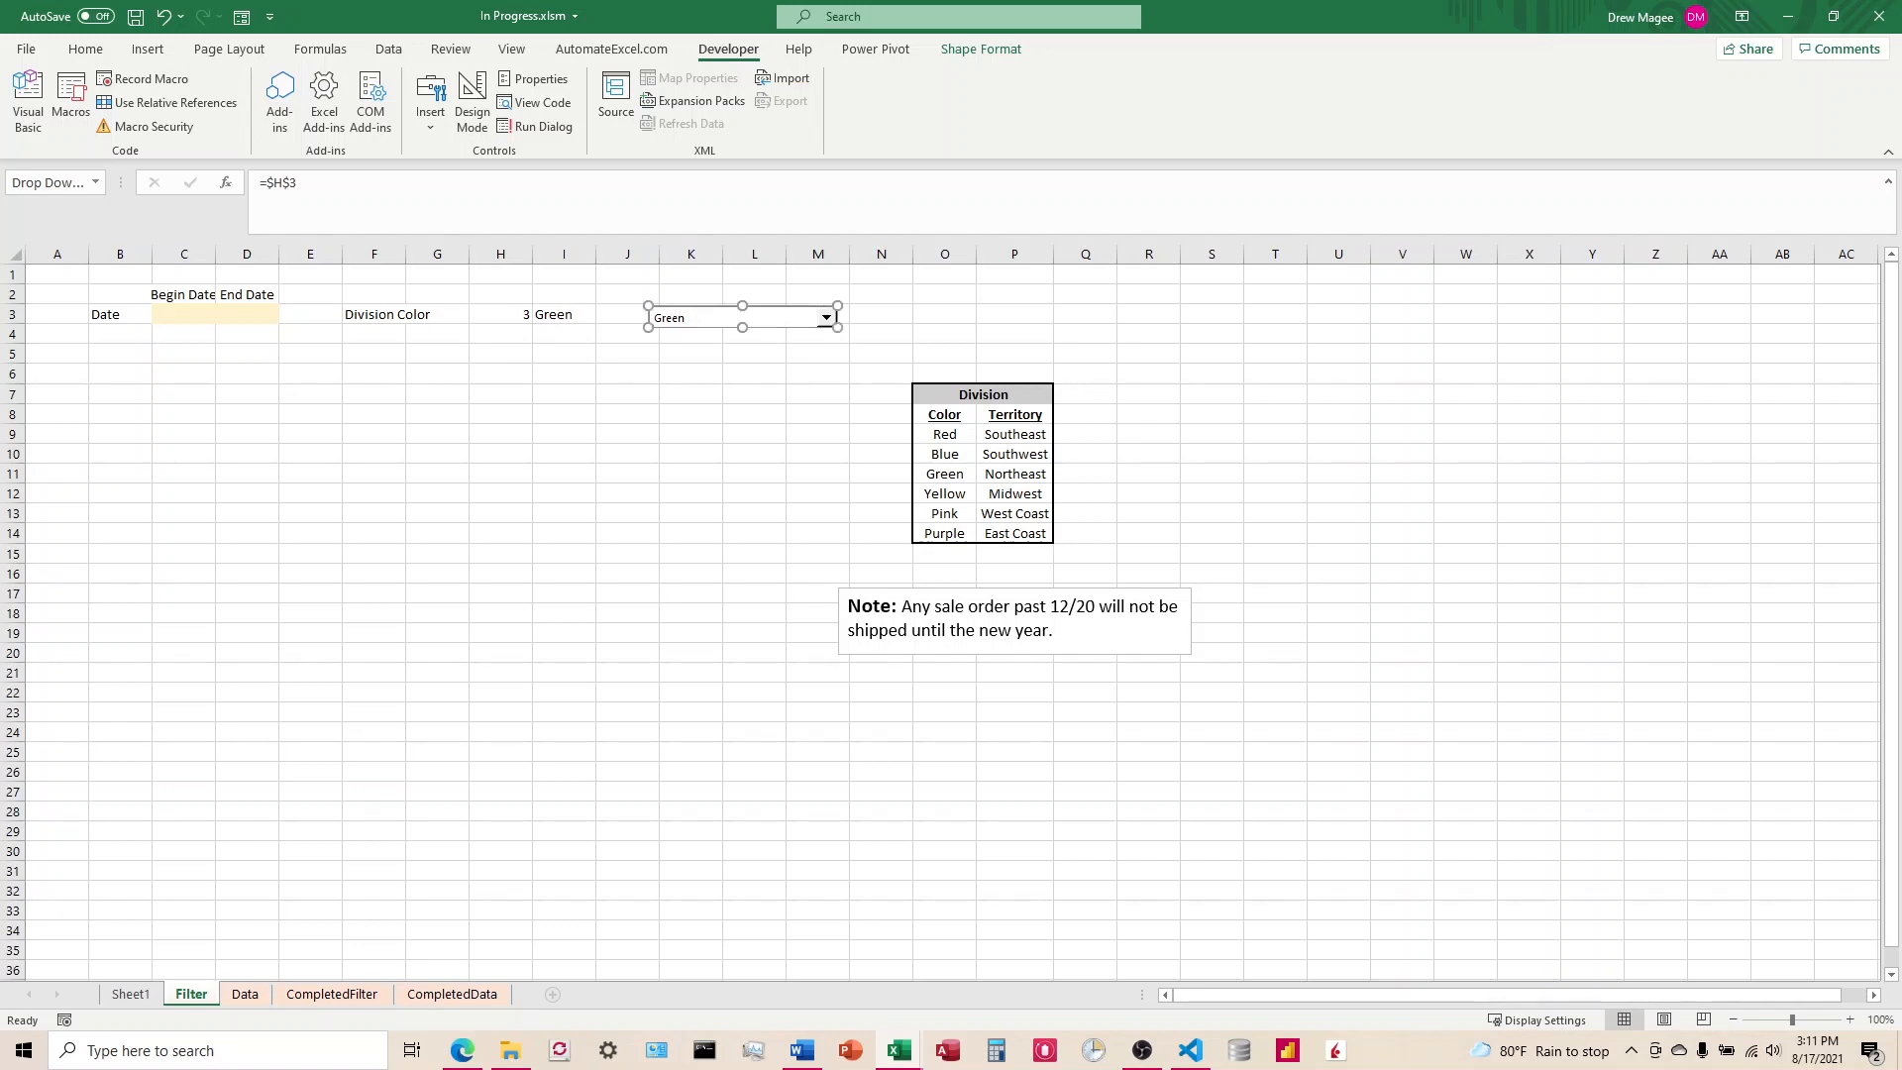
left_click(690, 372)
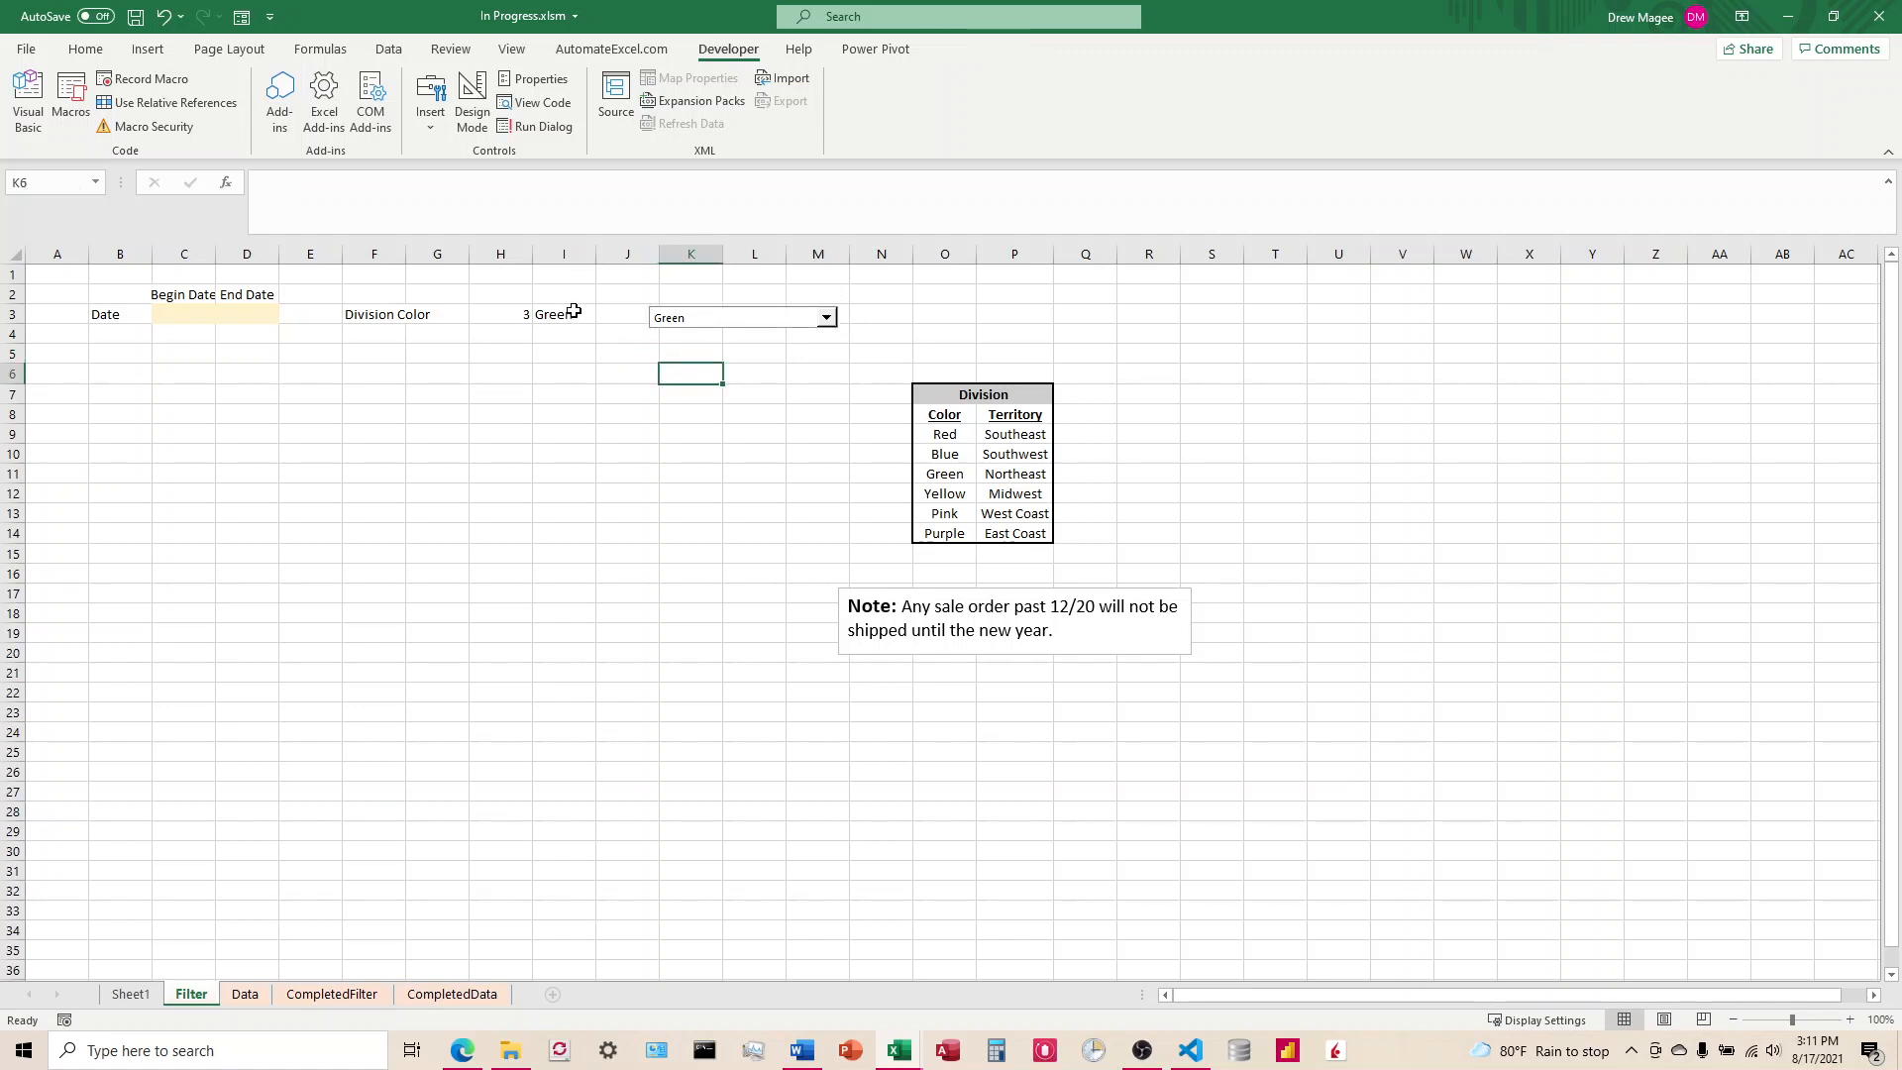
Step: Convert range I2:I3 on the Filter sheet into a table with headers and turn off its header row
left_click_drag(570, 315, 565, 289)
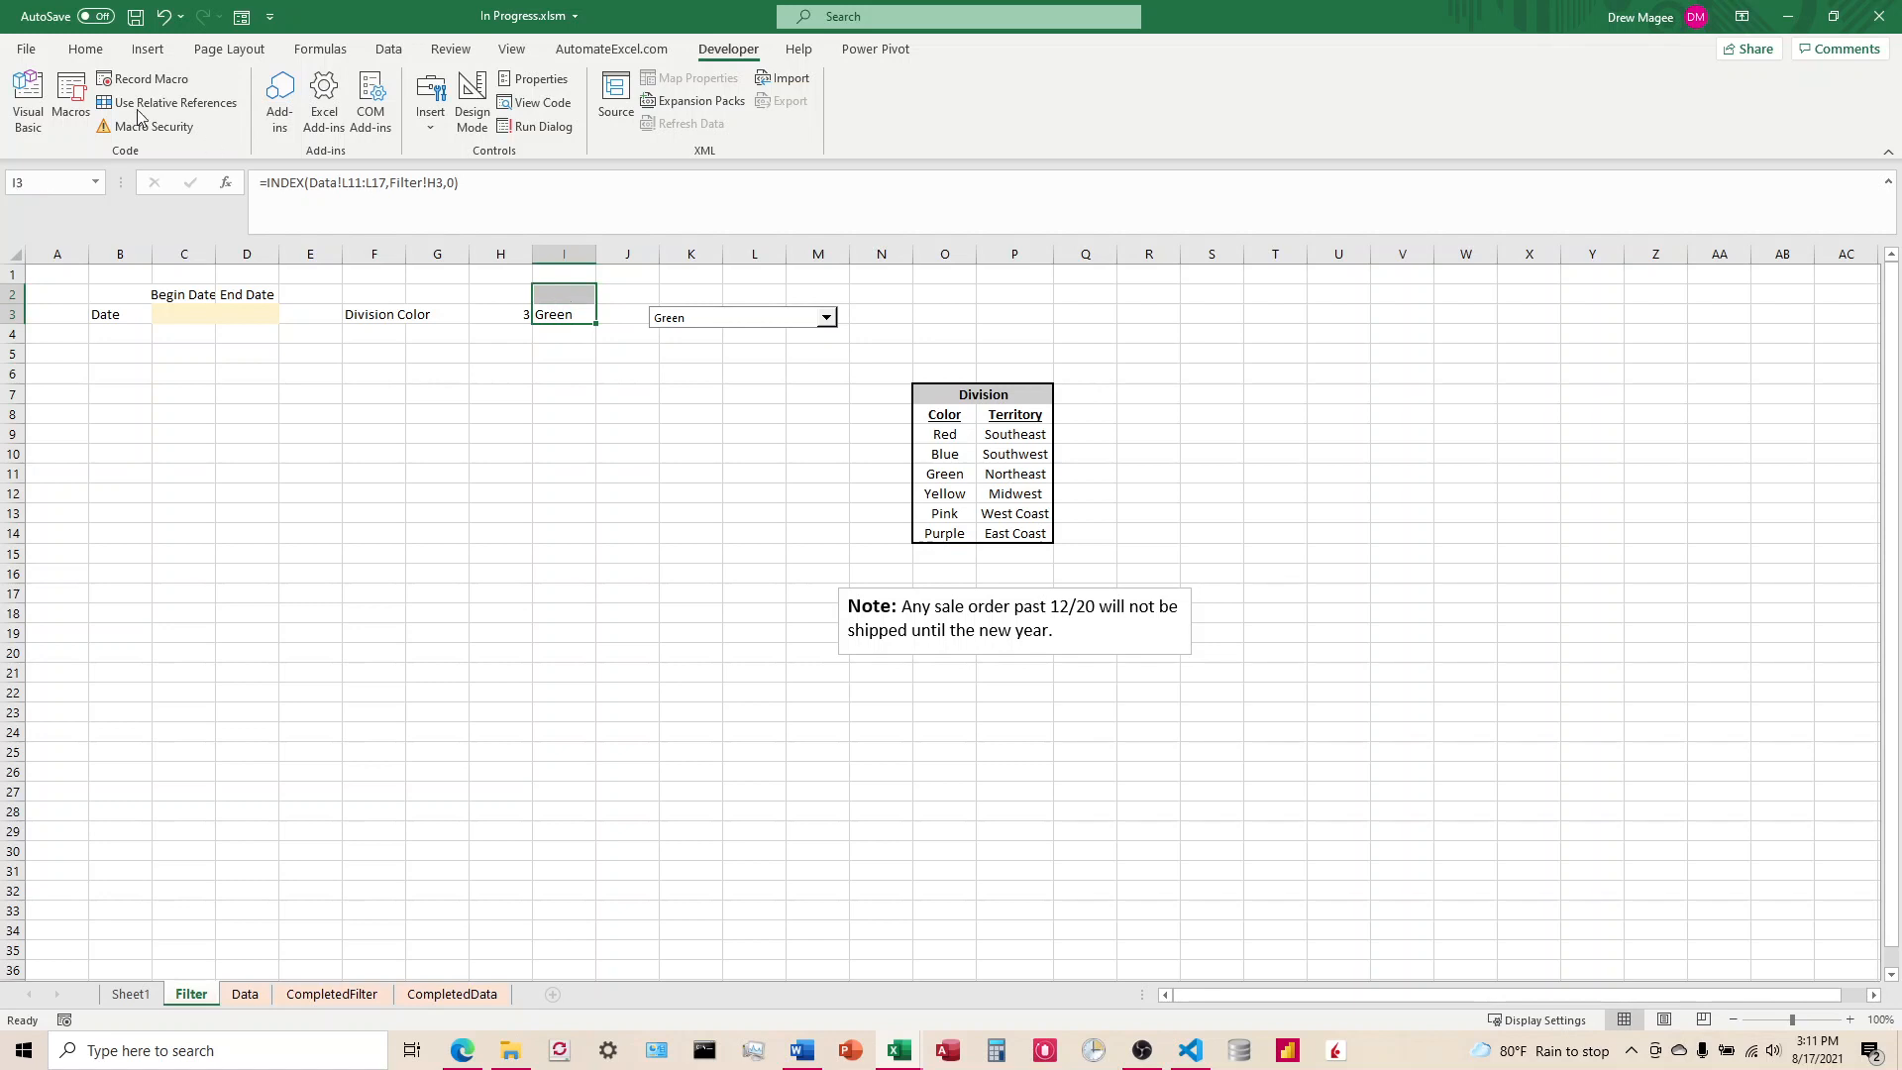
left_click(147, 49)
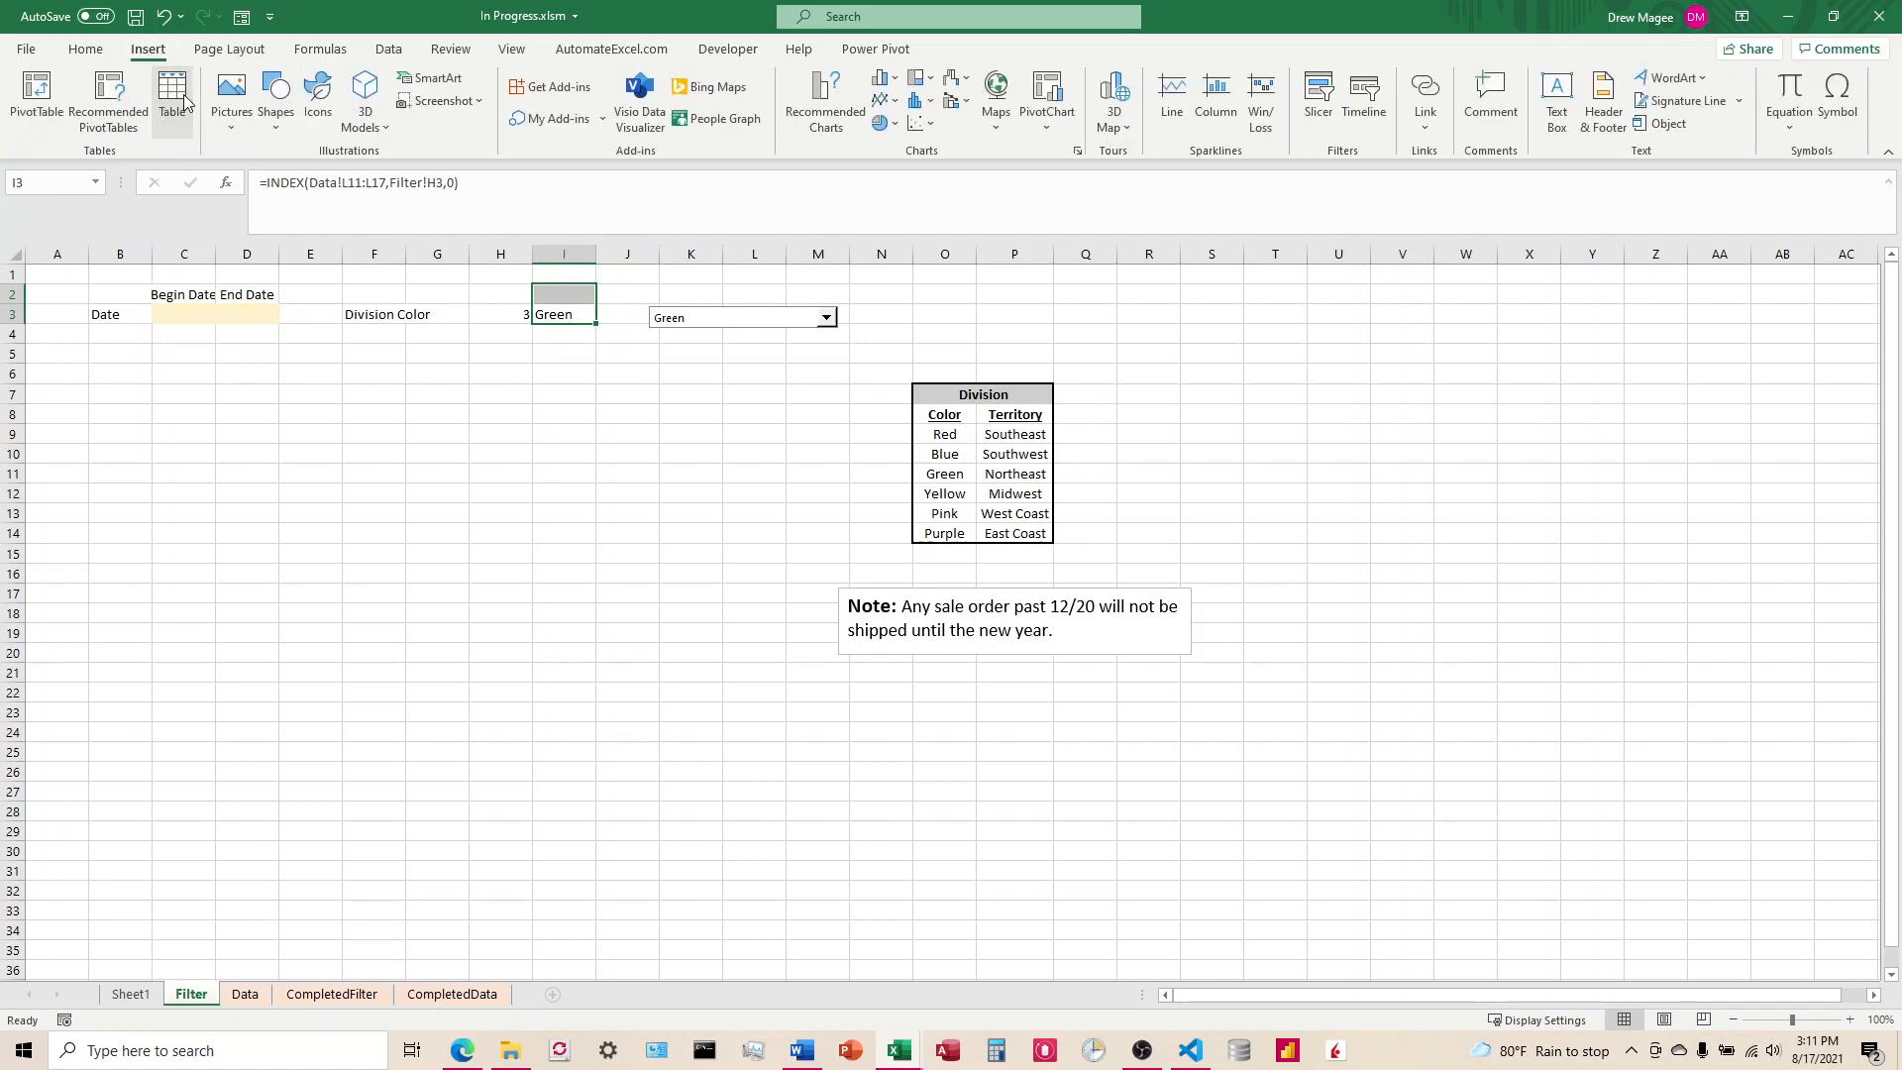
left_click(172, 99)
left_click(1189, 614)
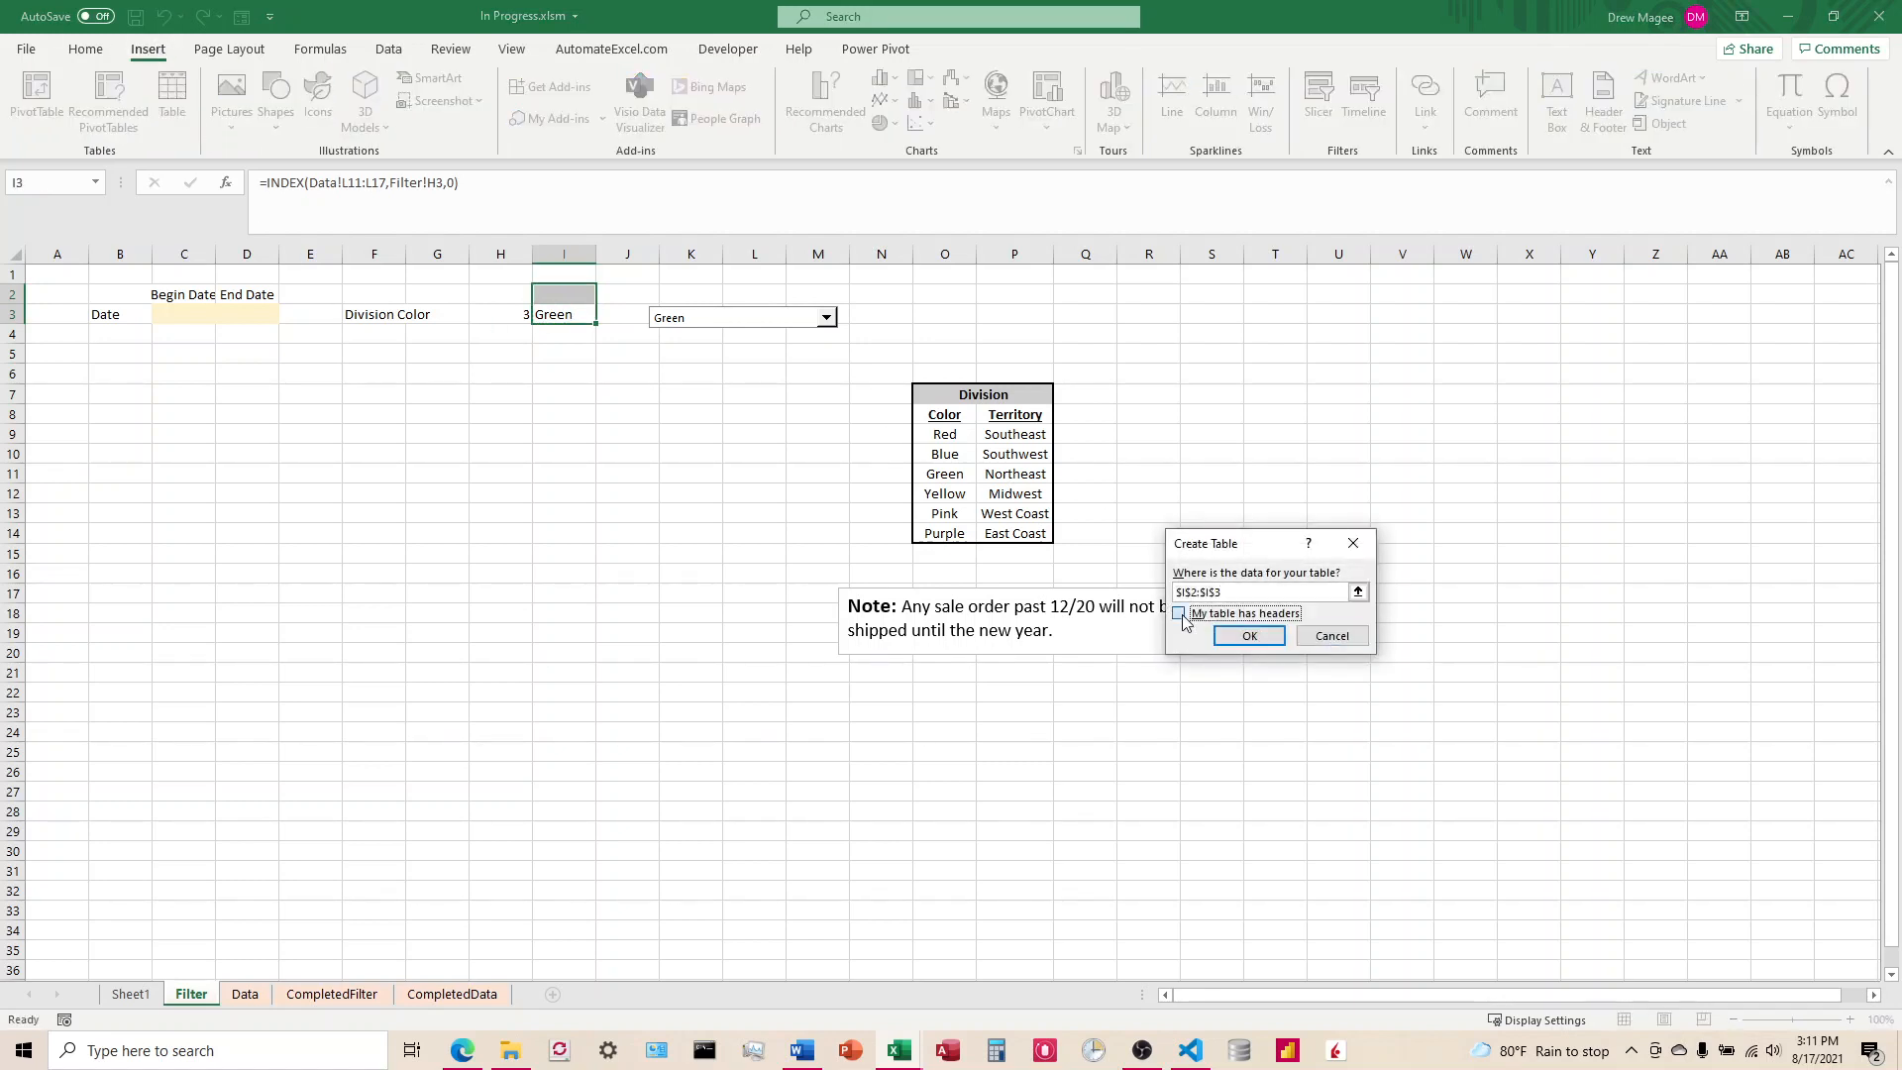
left_click(1259, 646)
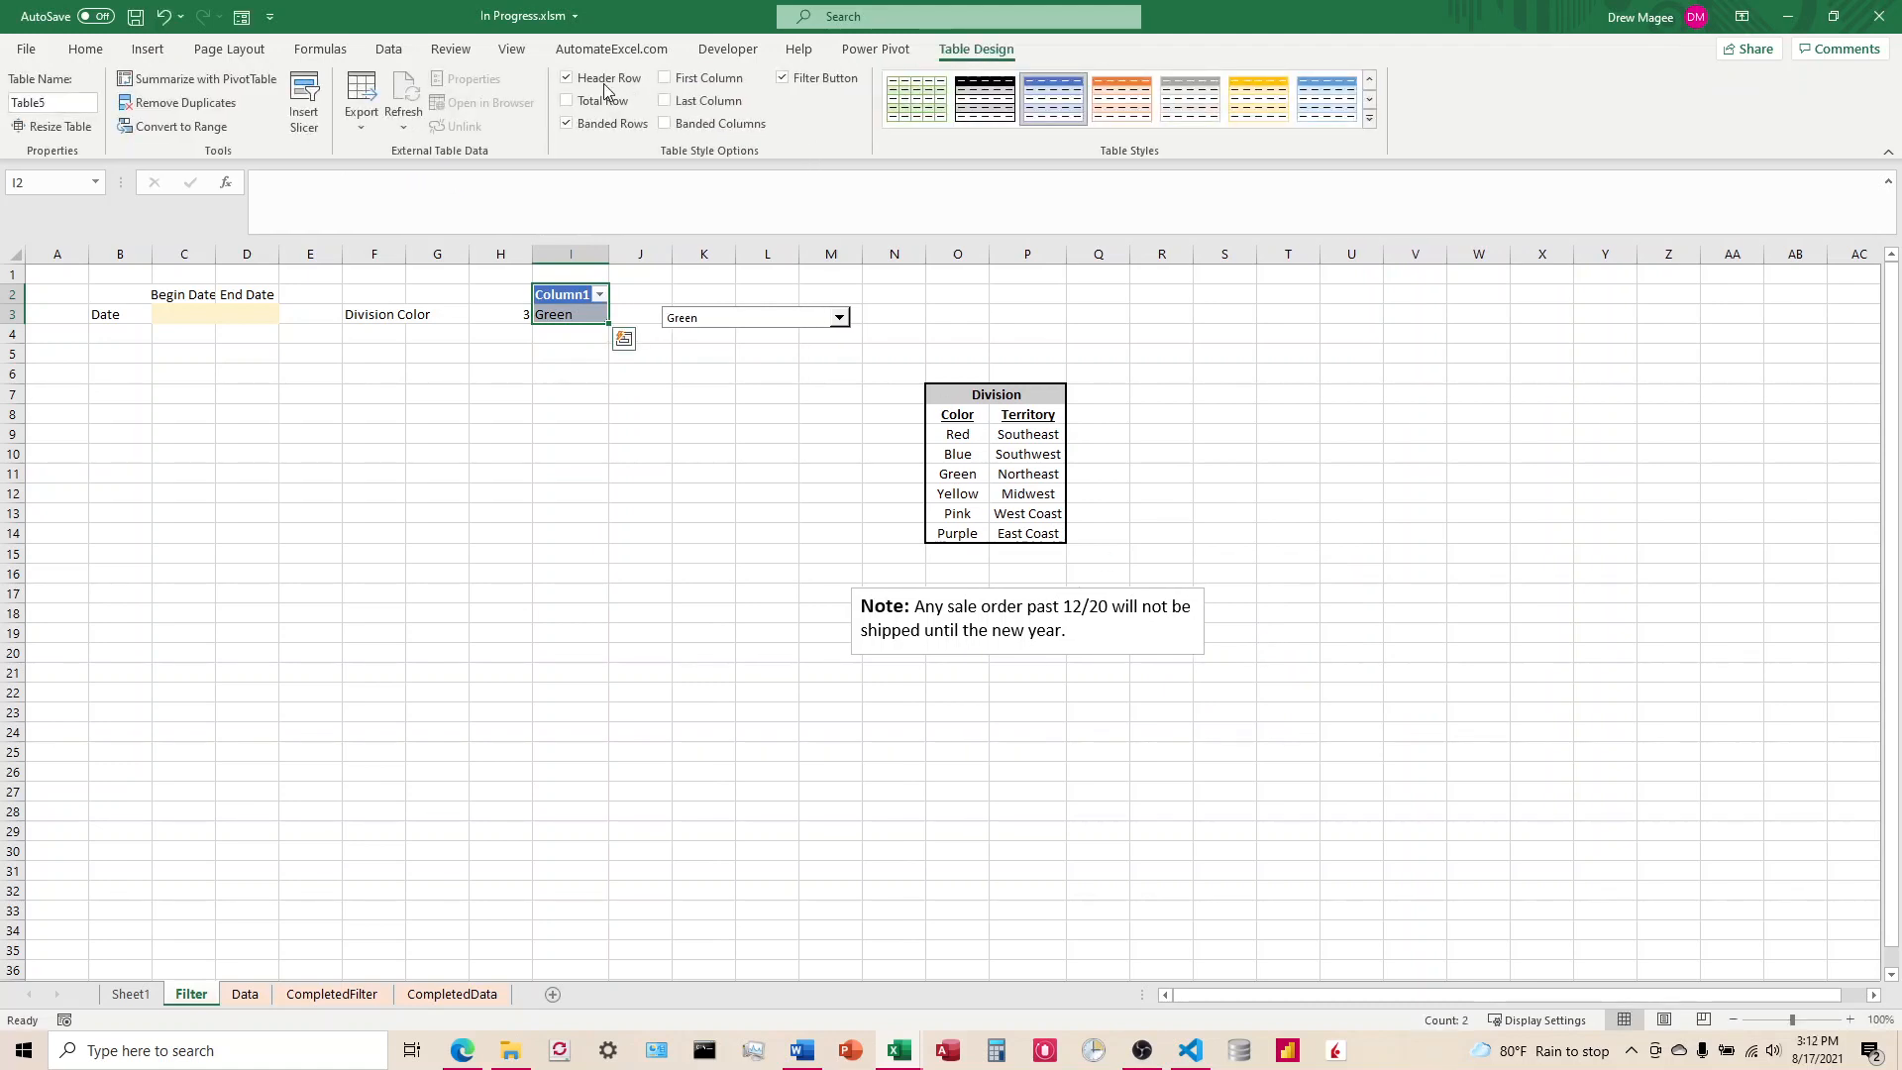
left_click(567, 78)
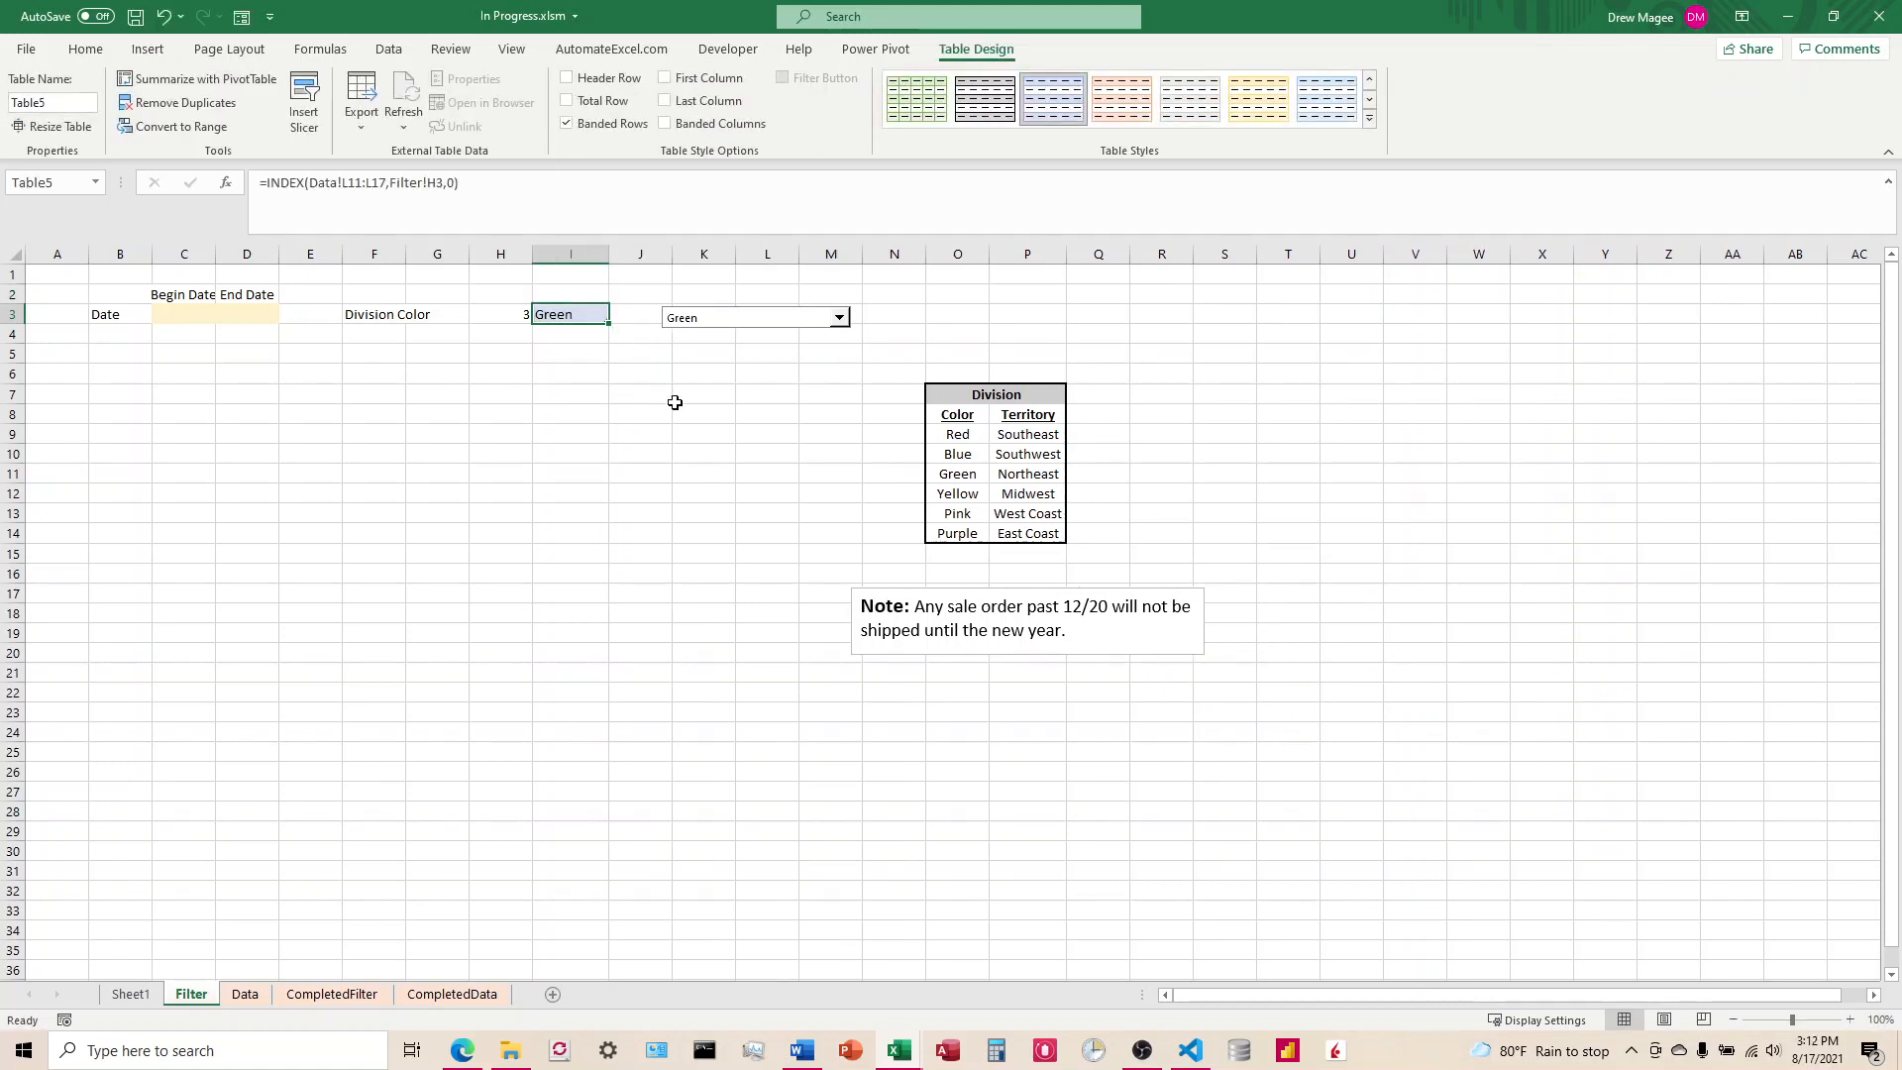
left_click(624, 372)
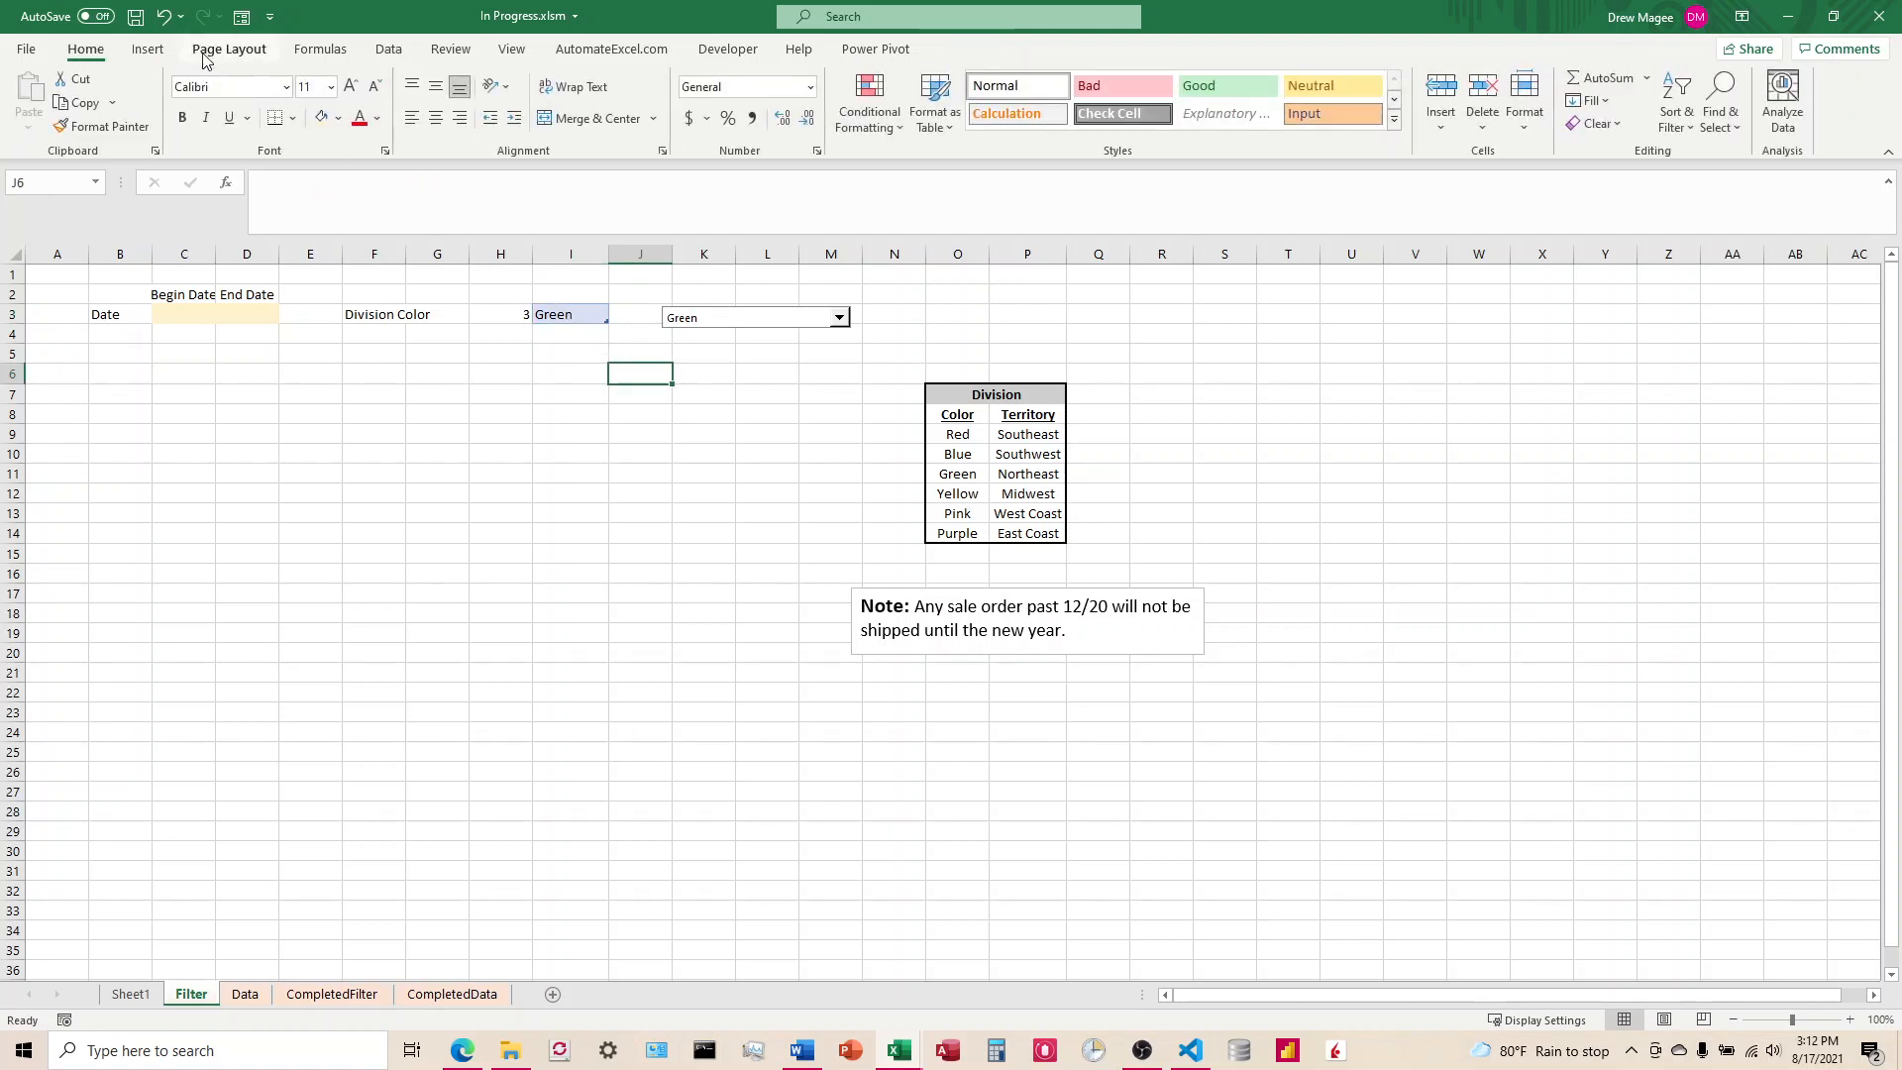
scroll(221, 50, "down", 2)
left_click(332, 50)
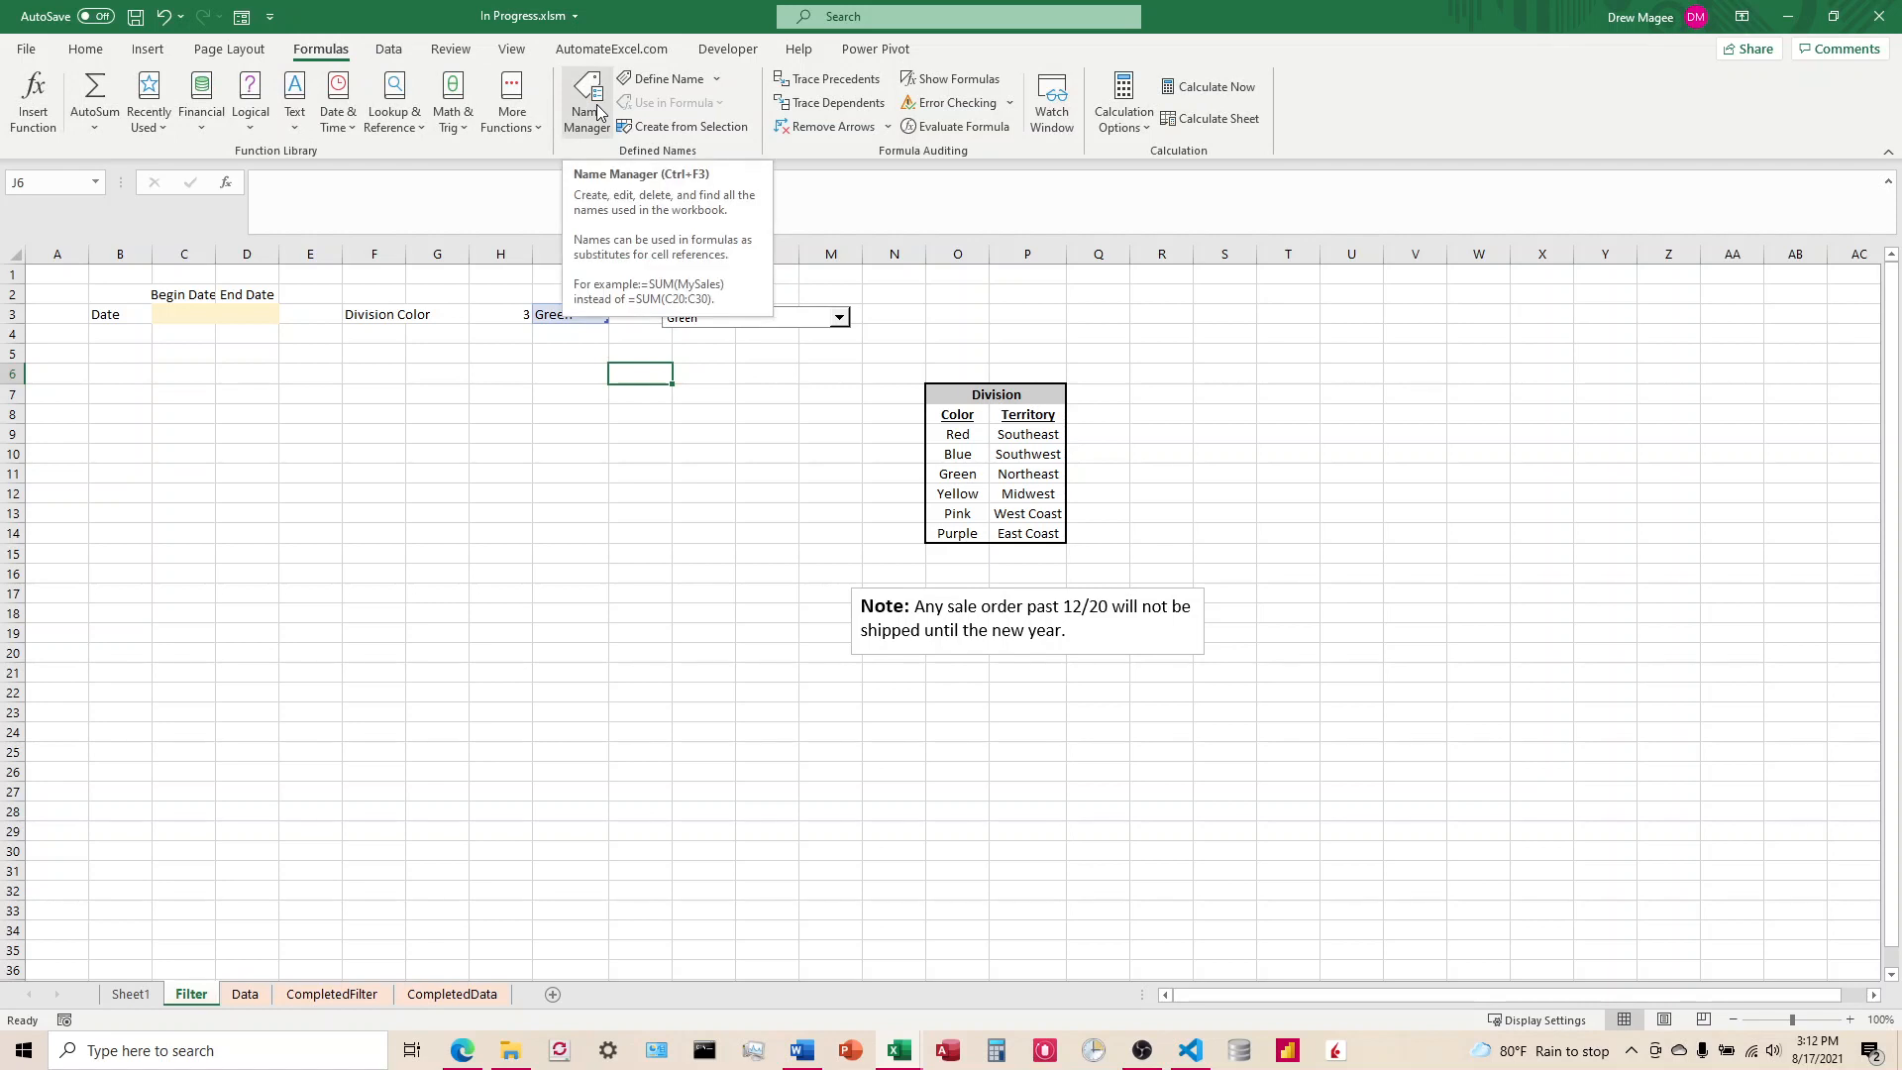
left_click(723, 353)
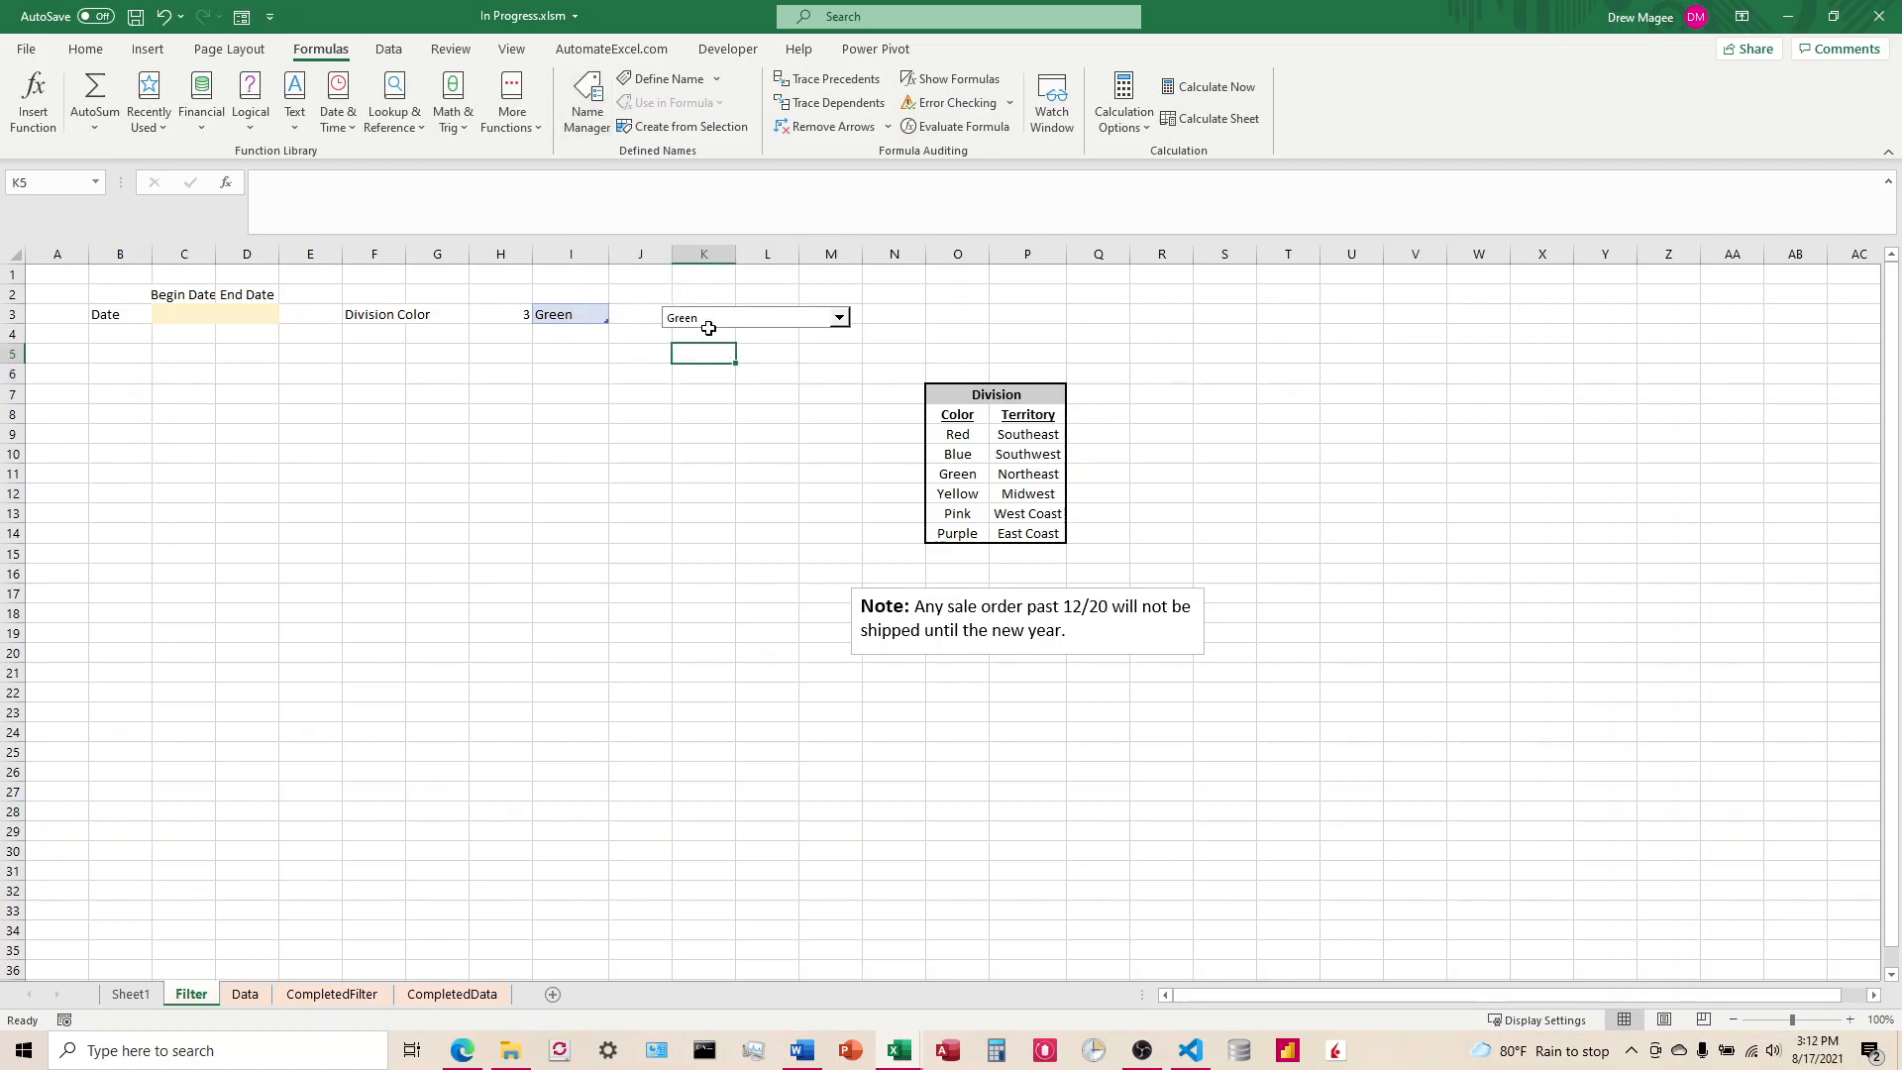
Step: Reposition the combo box over about columns K to M in row 3
right_click(672, 319)
key("Escape")
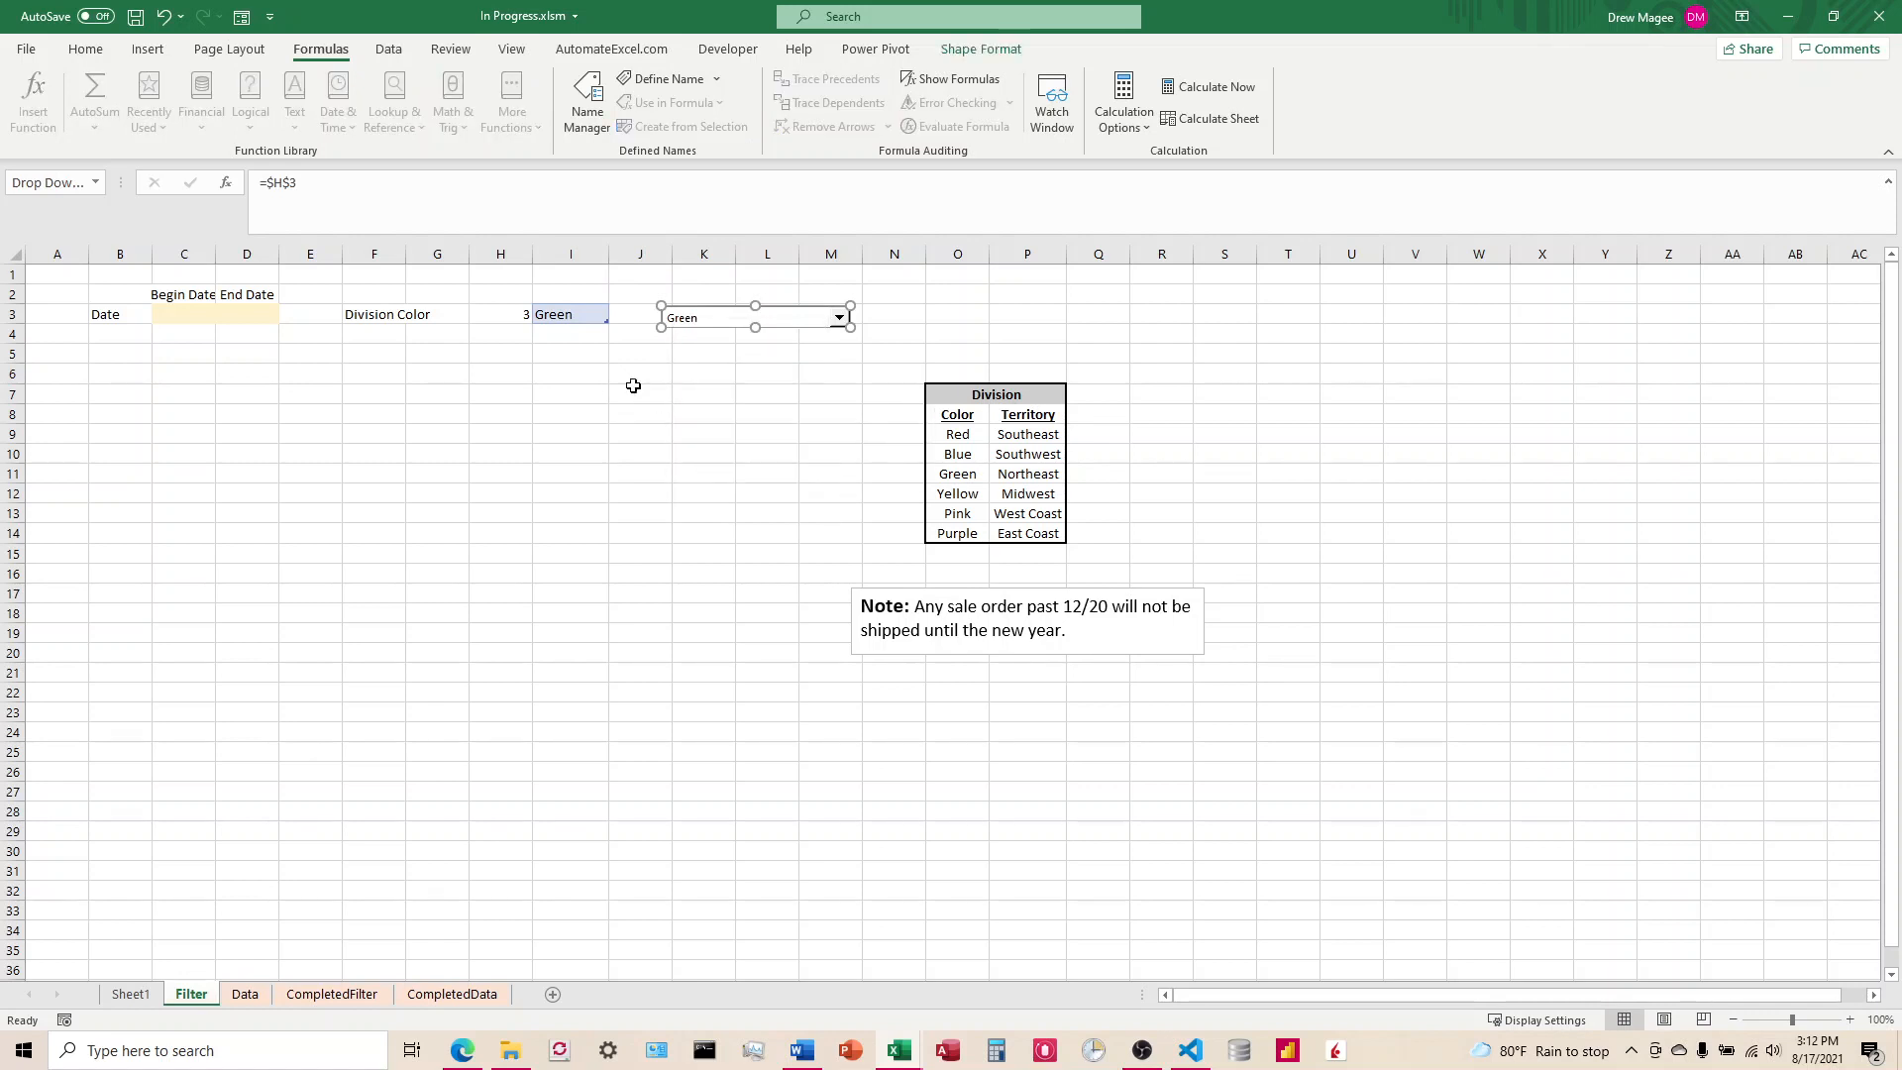
left_click_drag(713, 332, 559, 326)
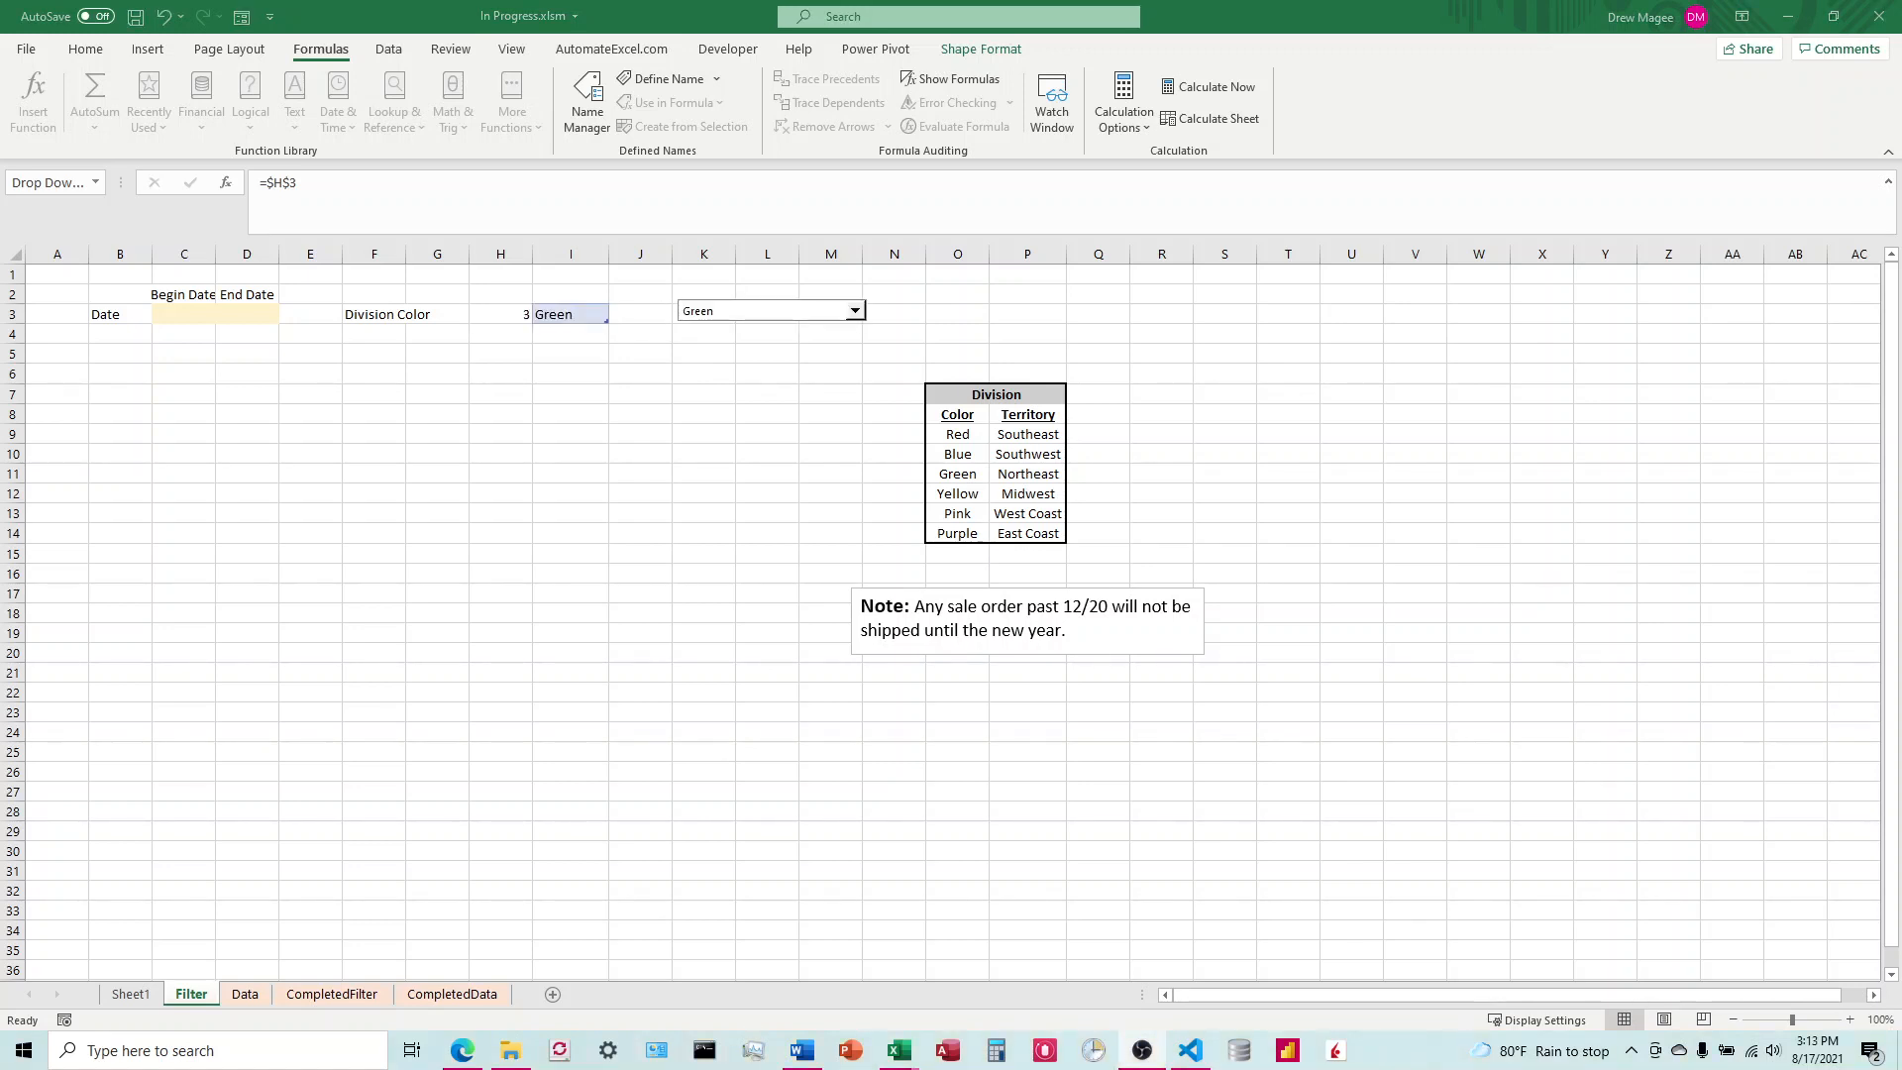
Step: Load the one-cell table at I3 into the Power Query Editor as a new query
left_click(576, 313)
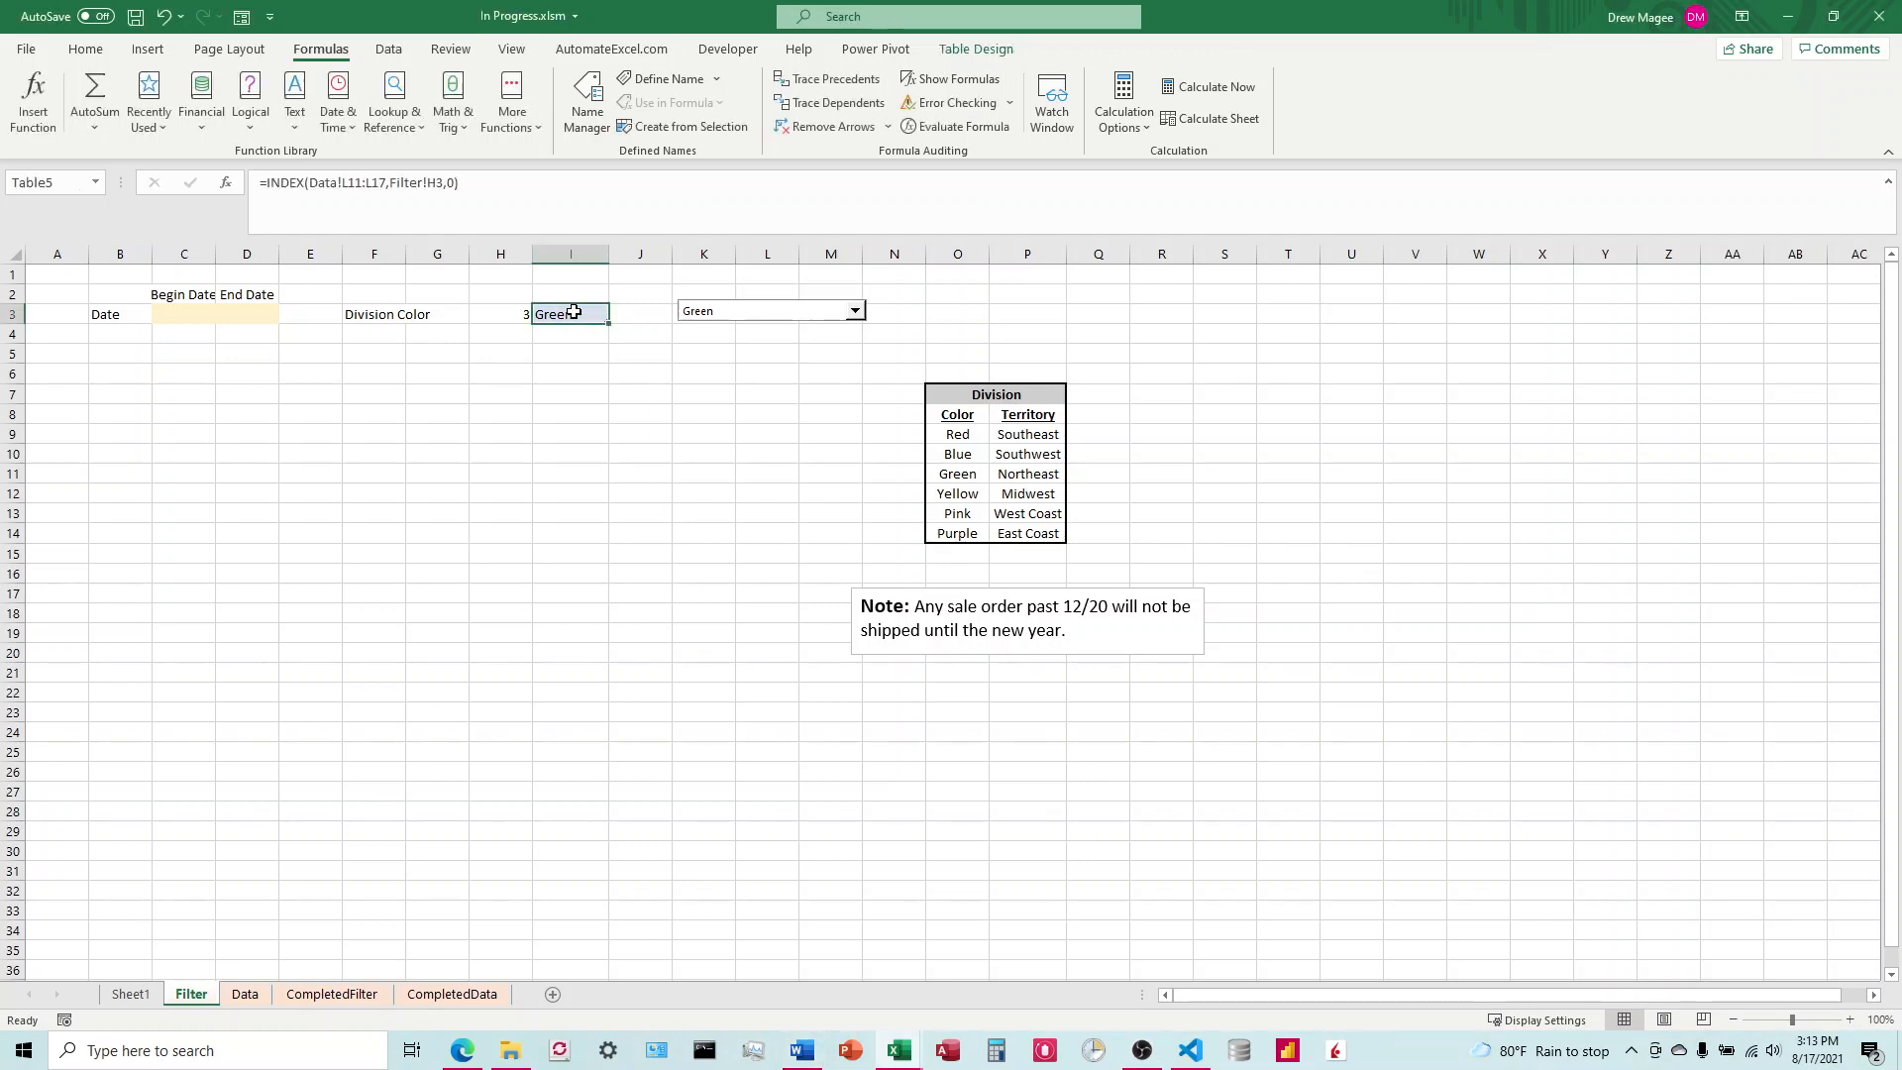
key("shift+Up")
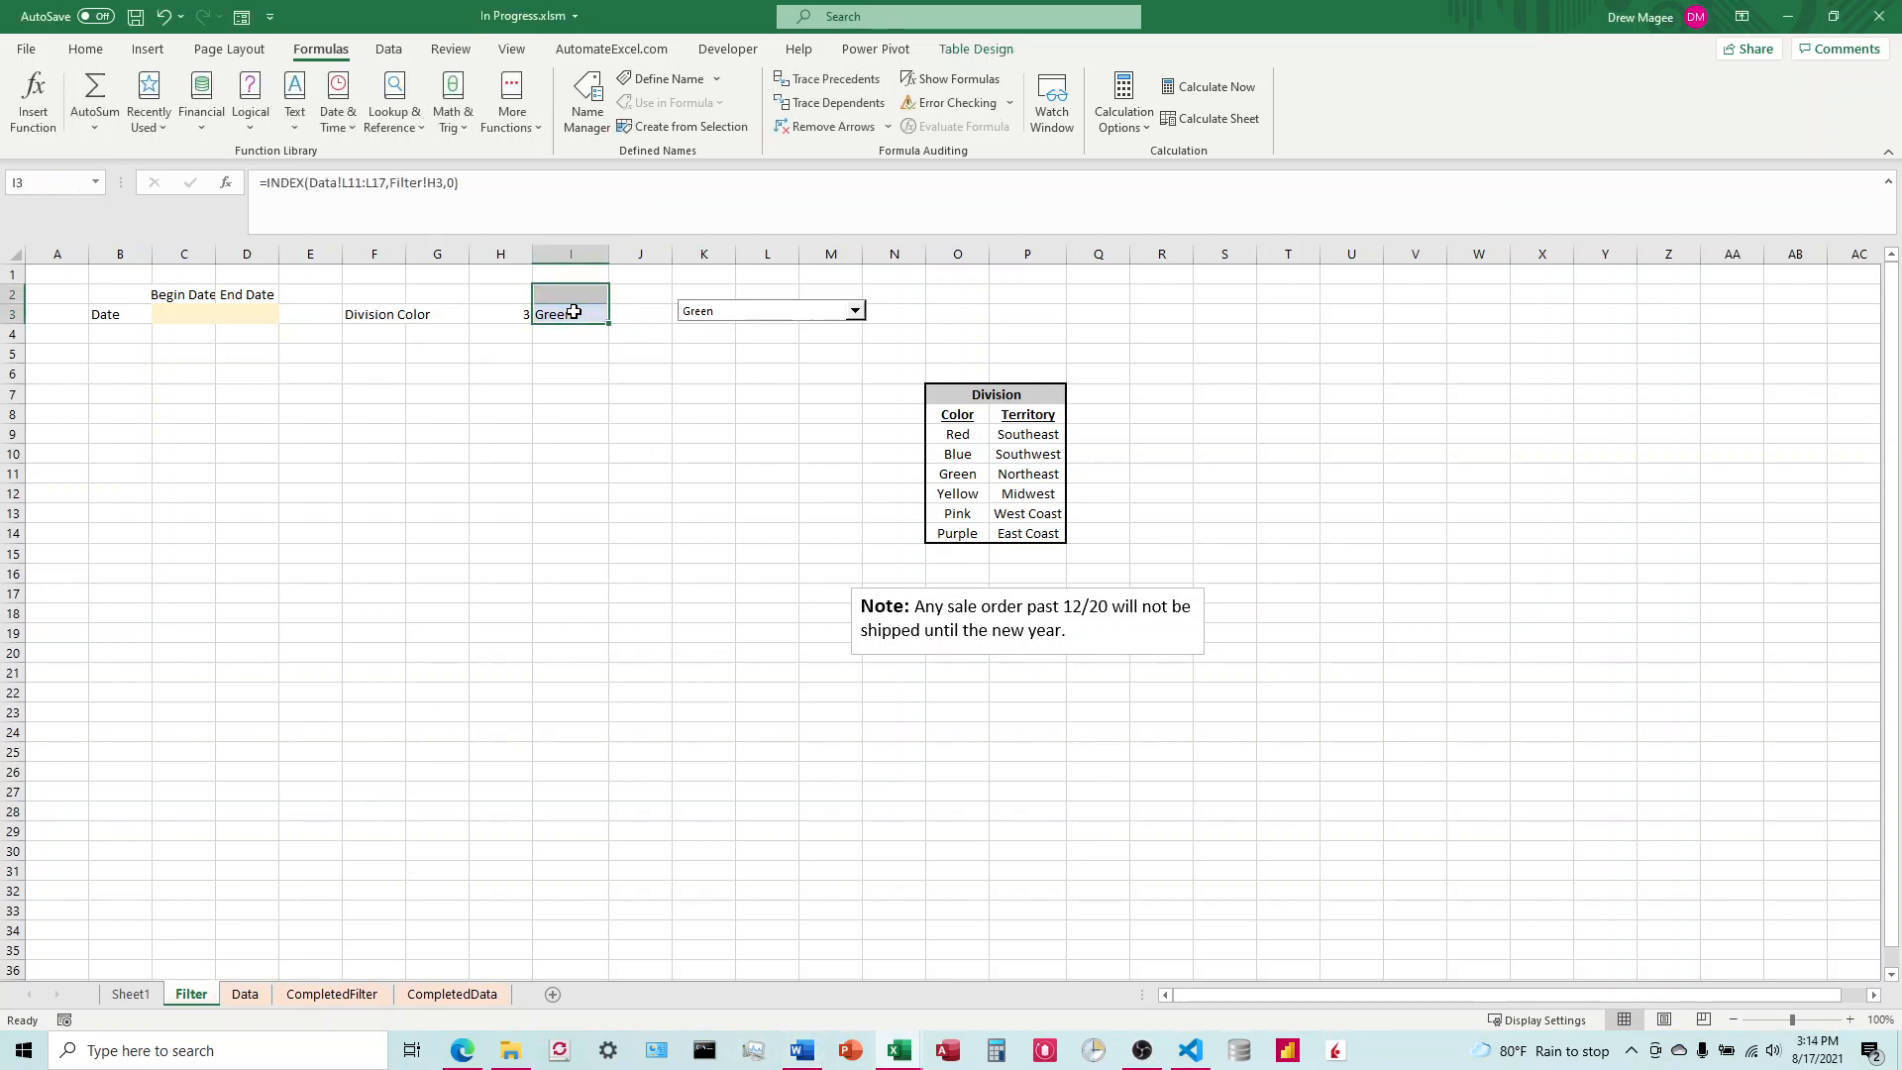
left_click(574, 312)
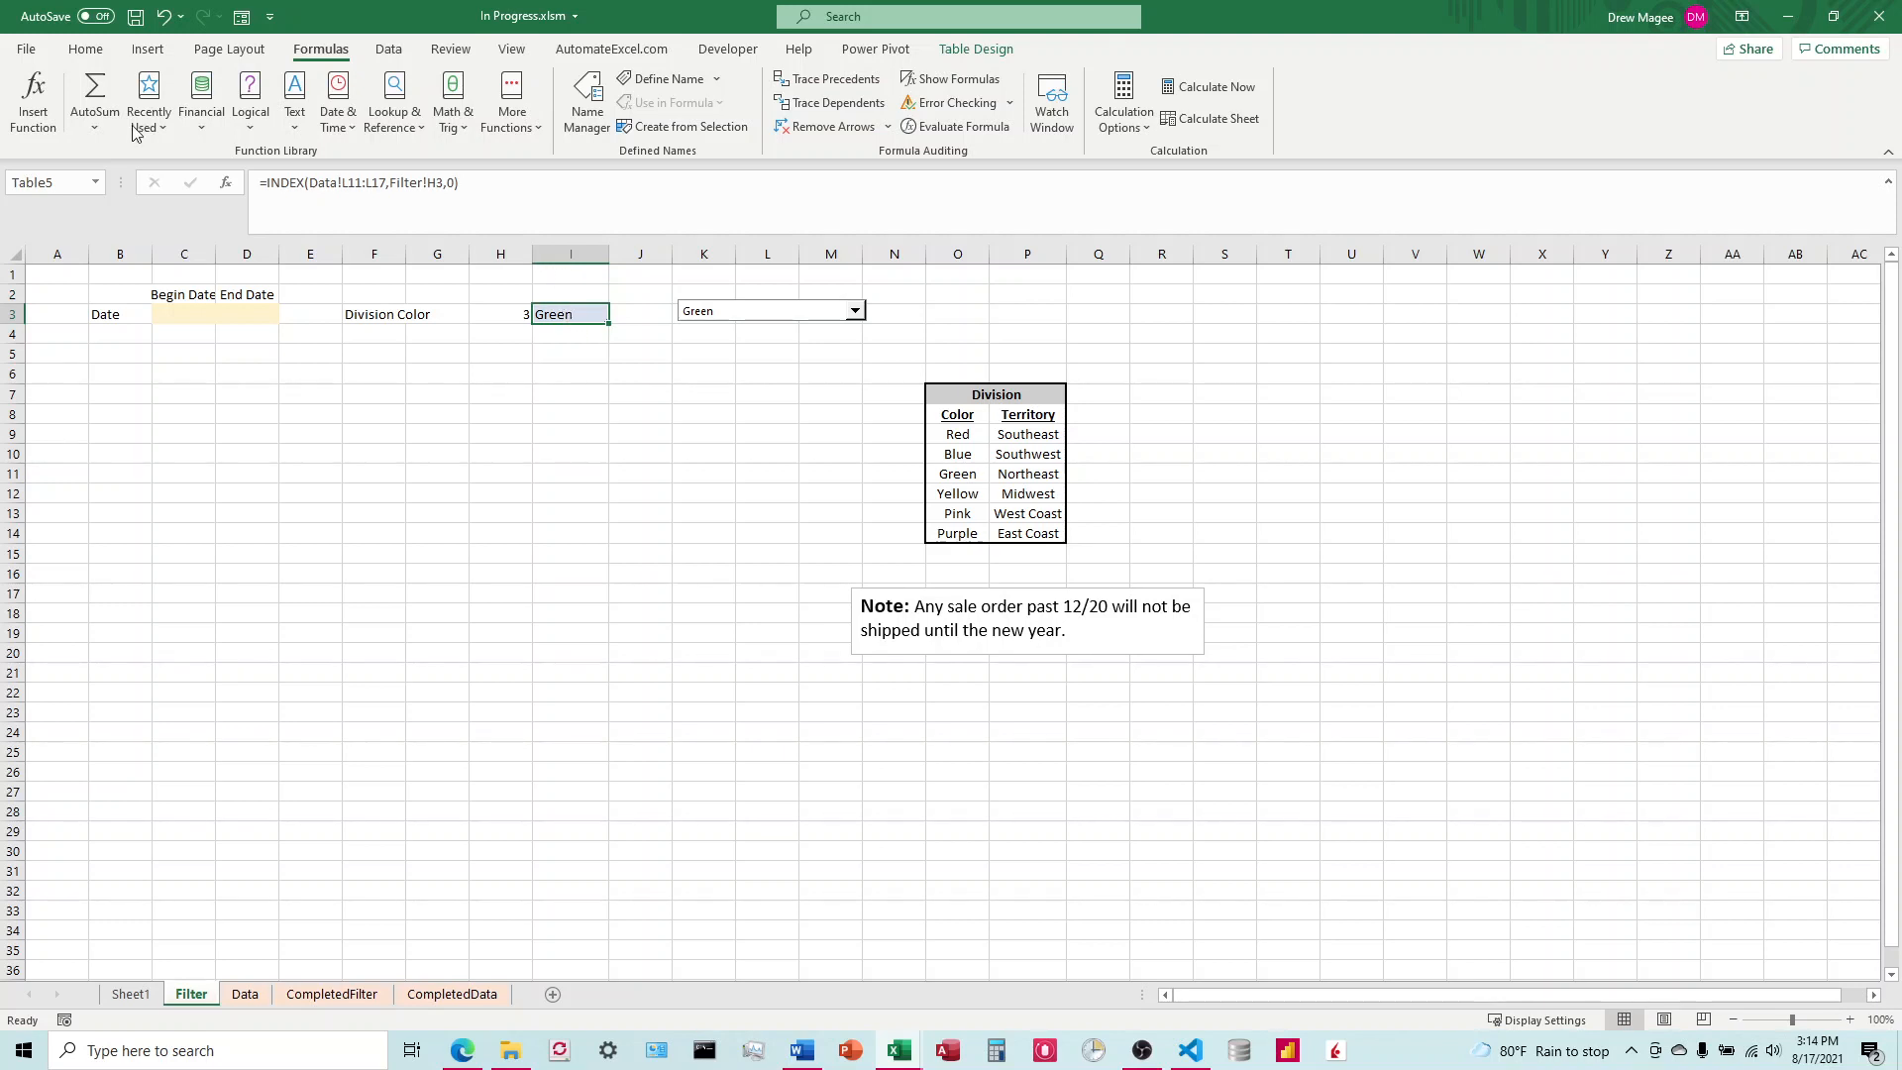
left_click(388, 49)
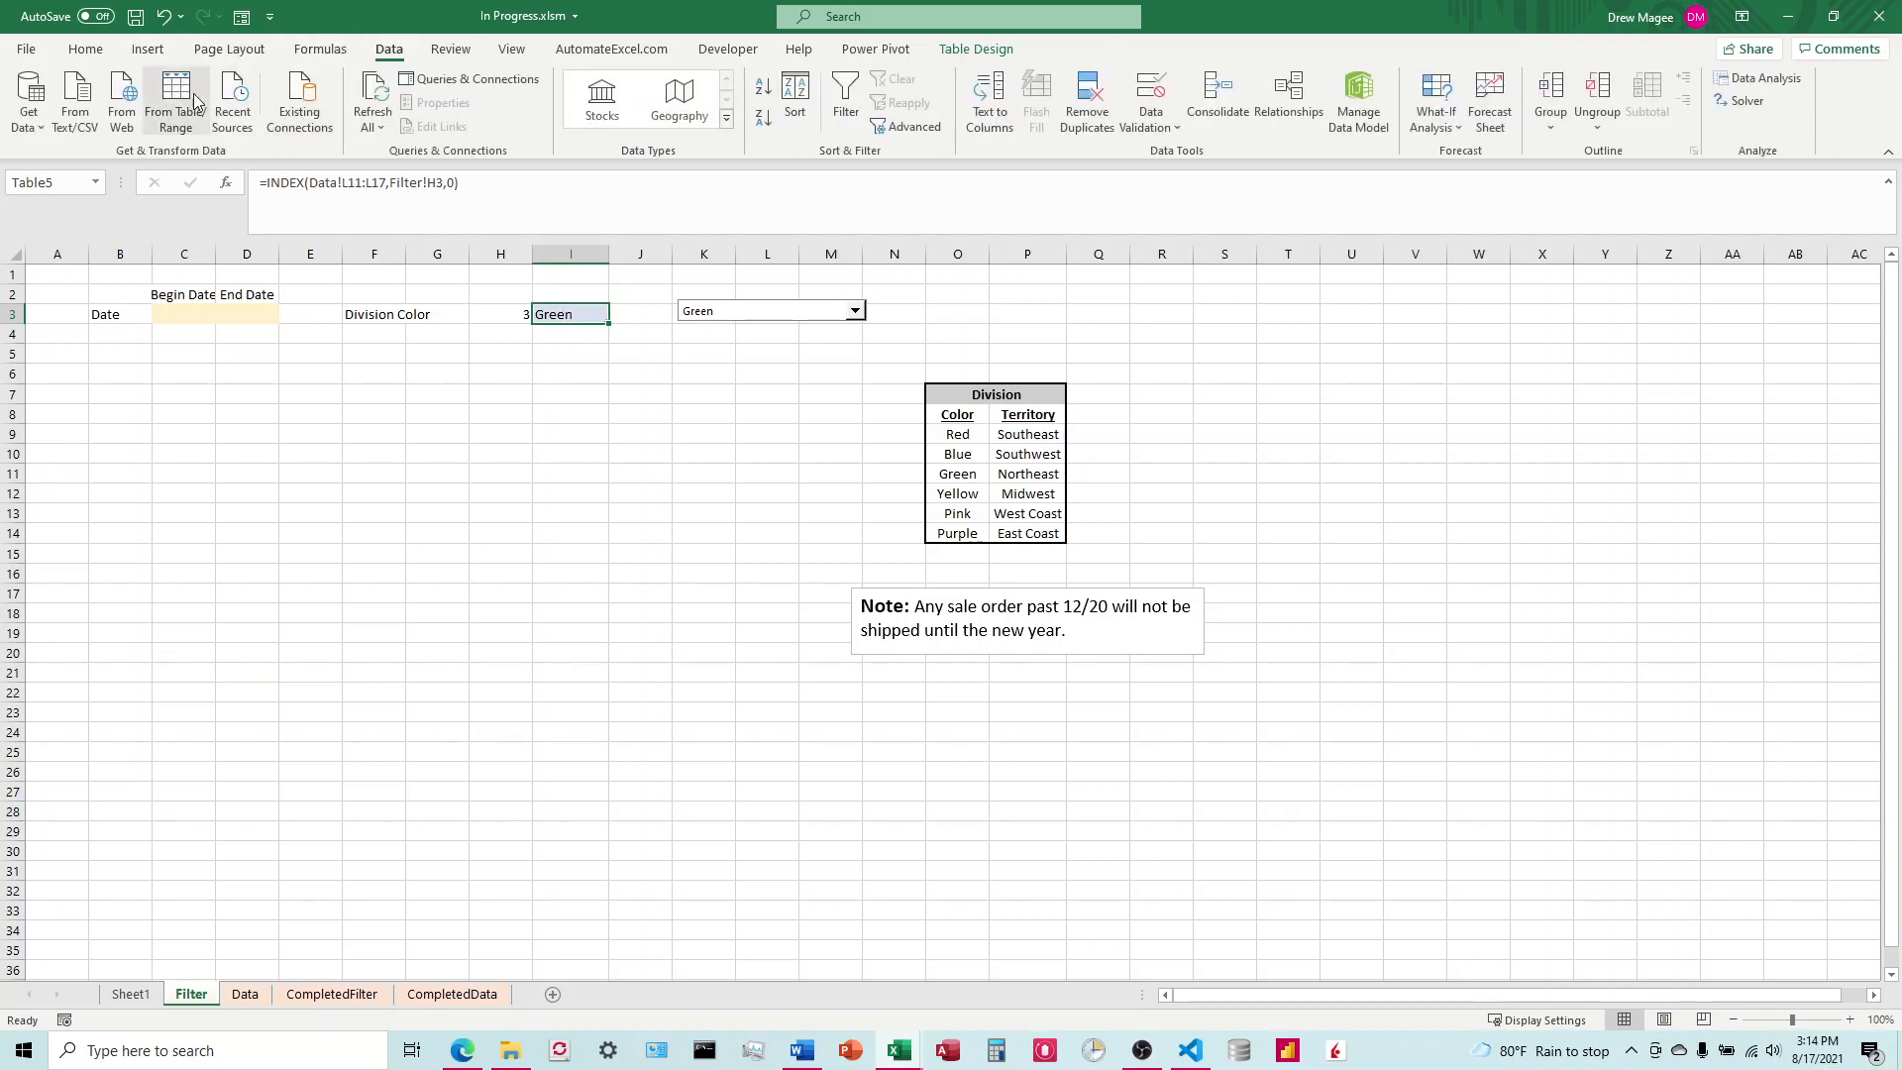
left_click(191, 96)
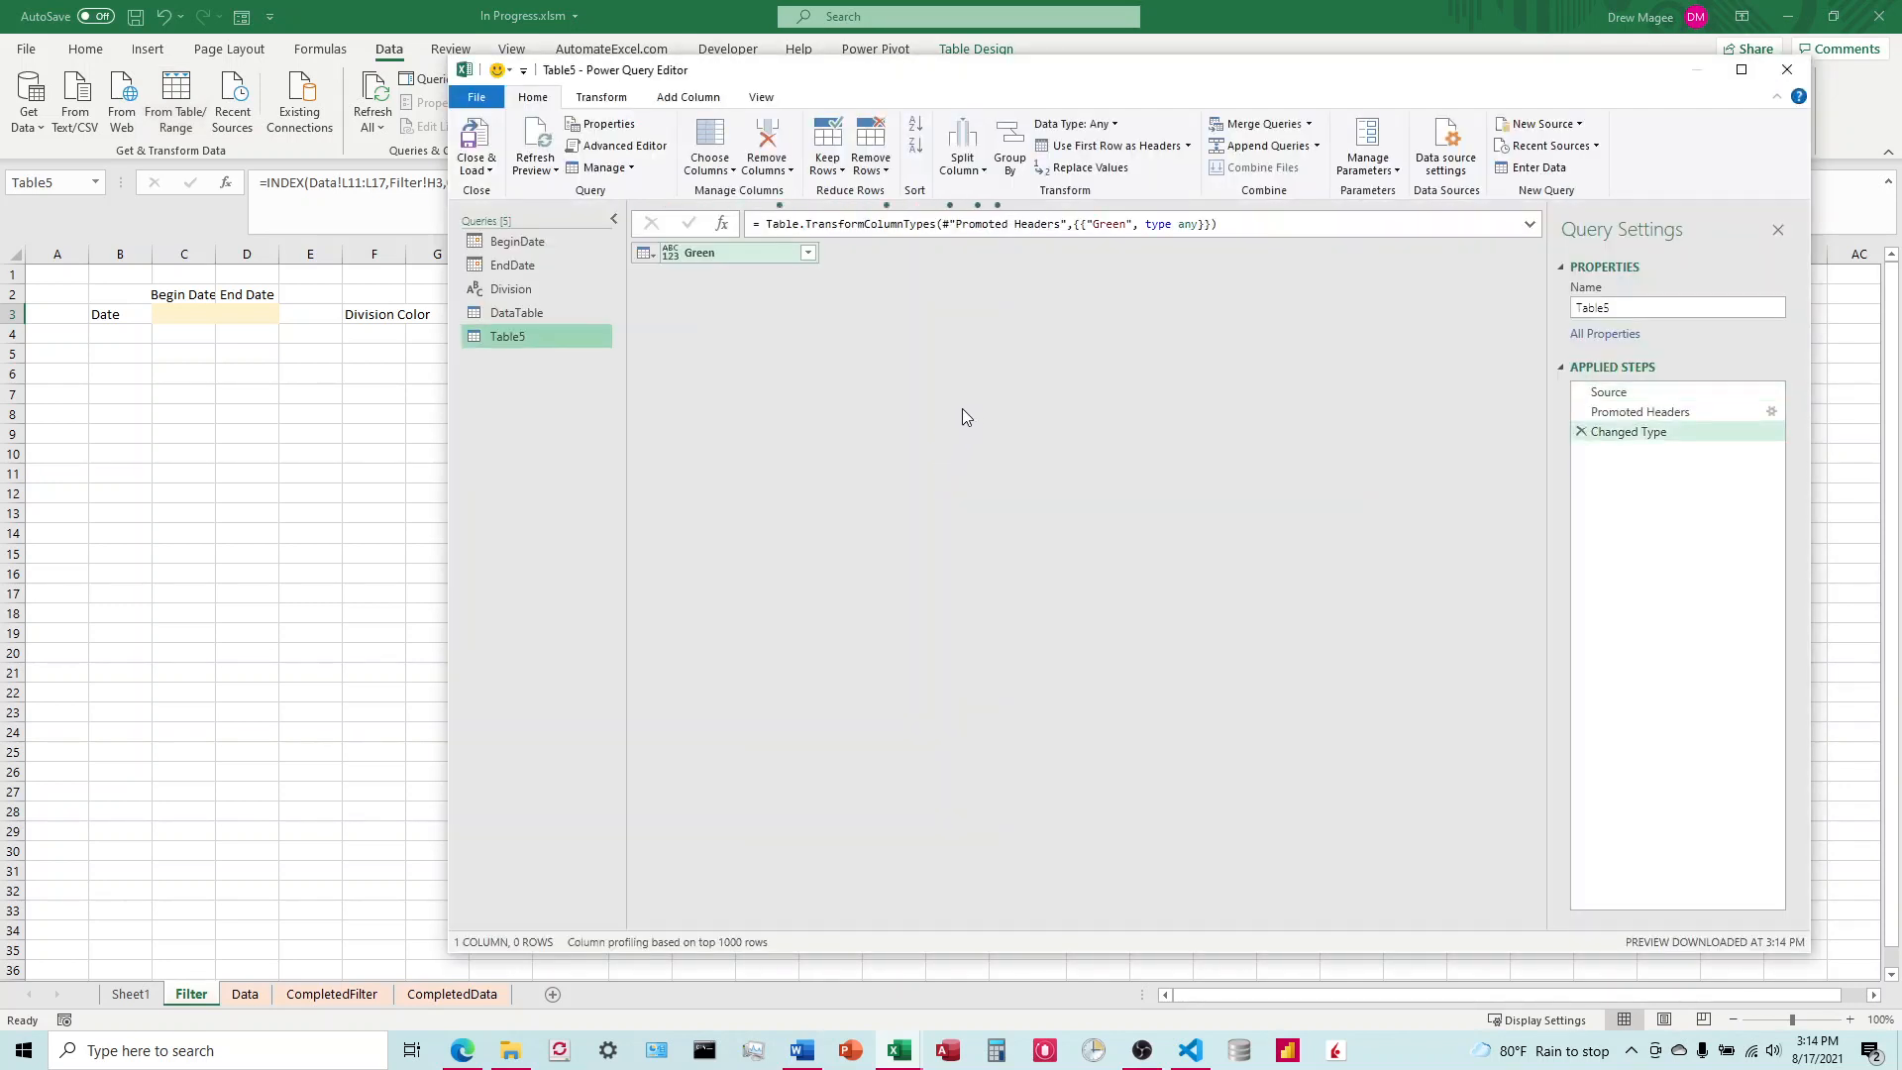
Step: Open the Table5 query's code and remove its Promoted Headers and Changed Type lines, leaving a blank line after Source
left_click(640, 148)
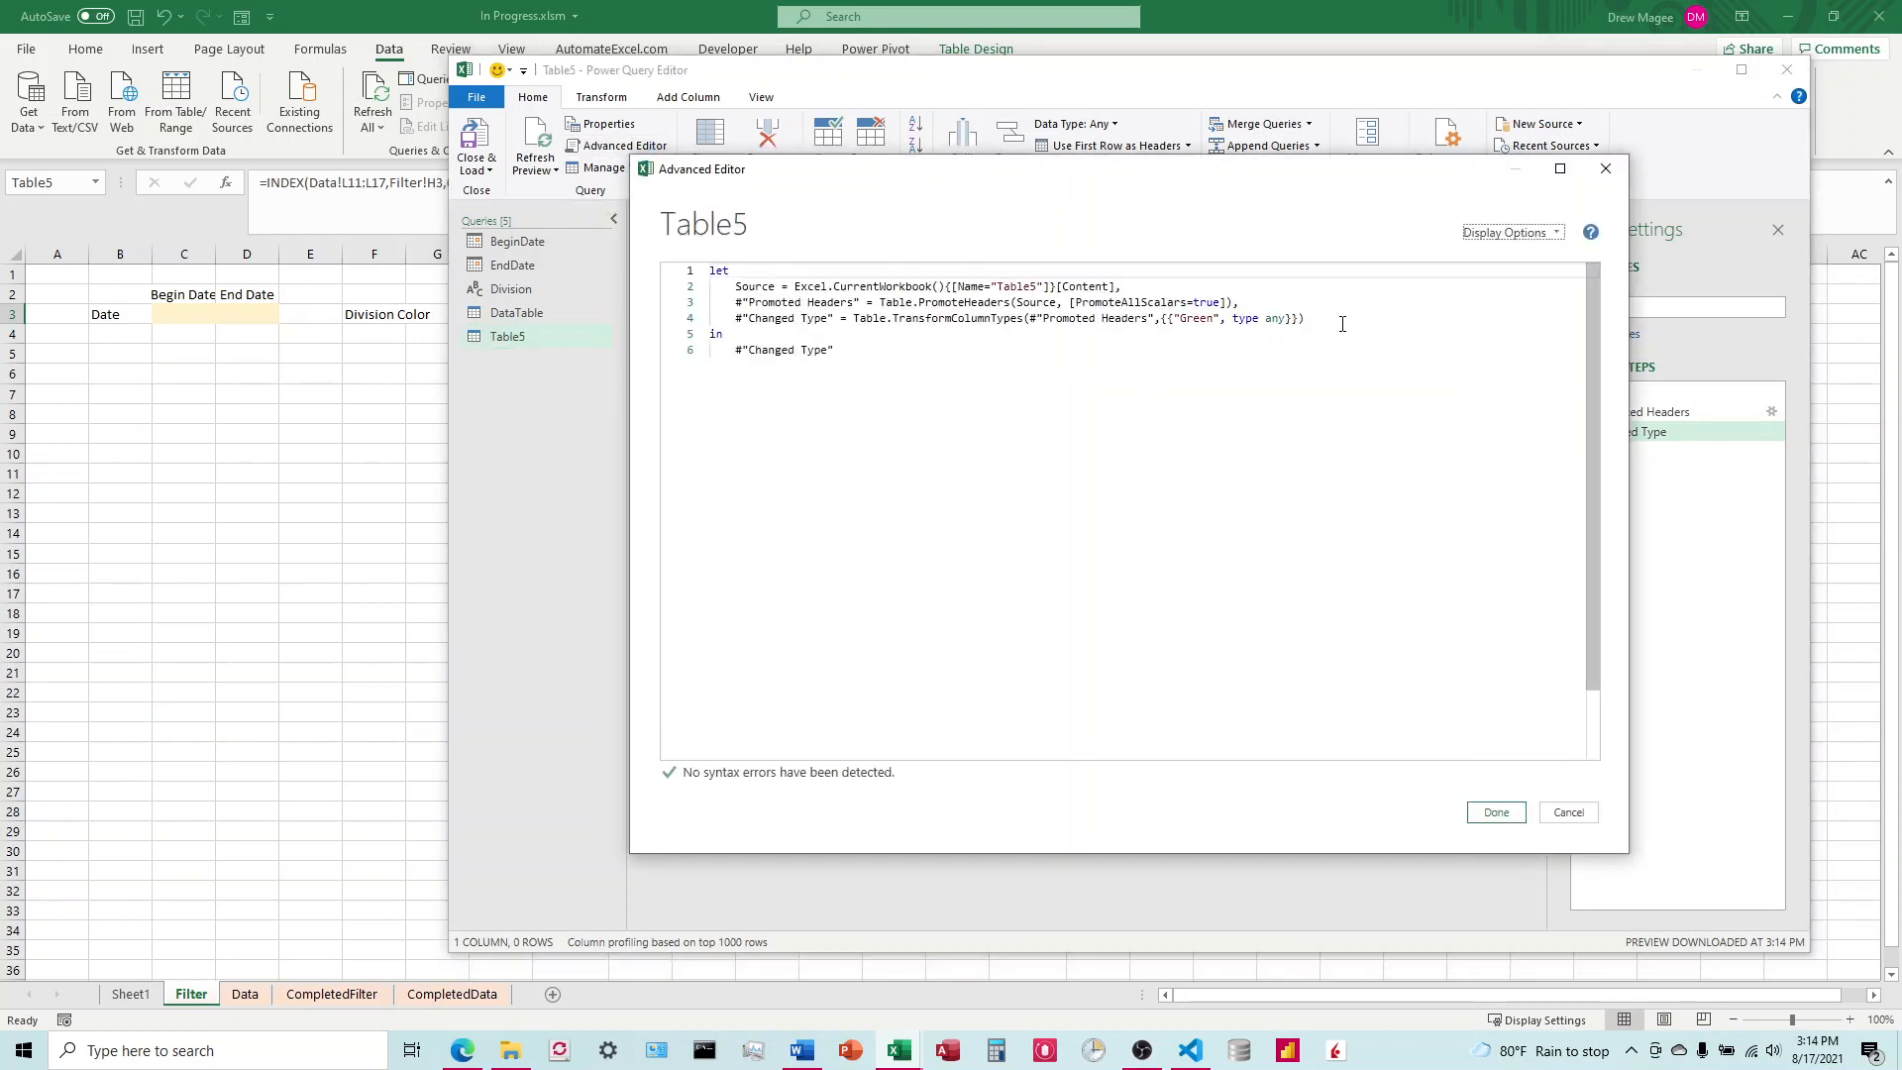
left_click_drag(1343, 324, 727, 302)
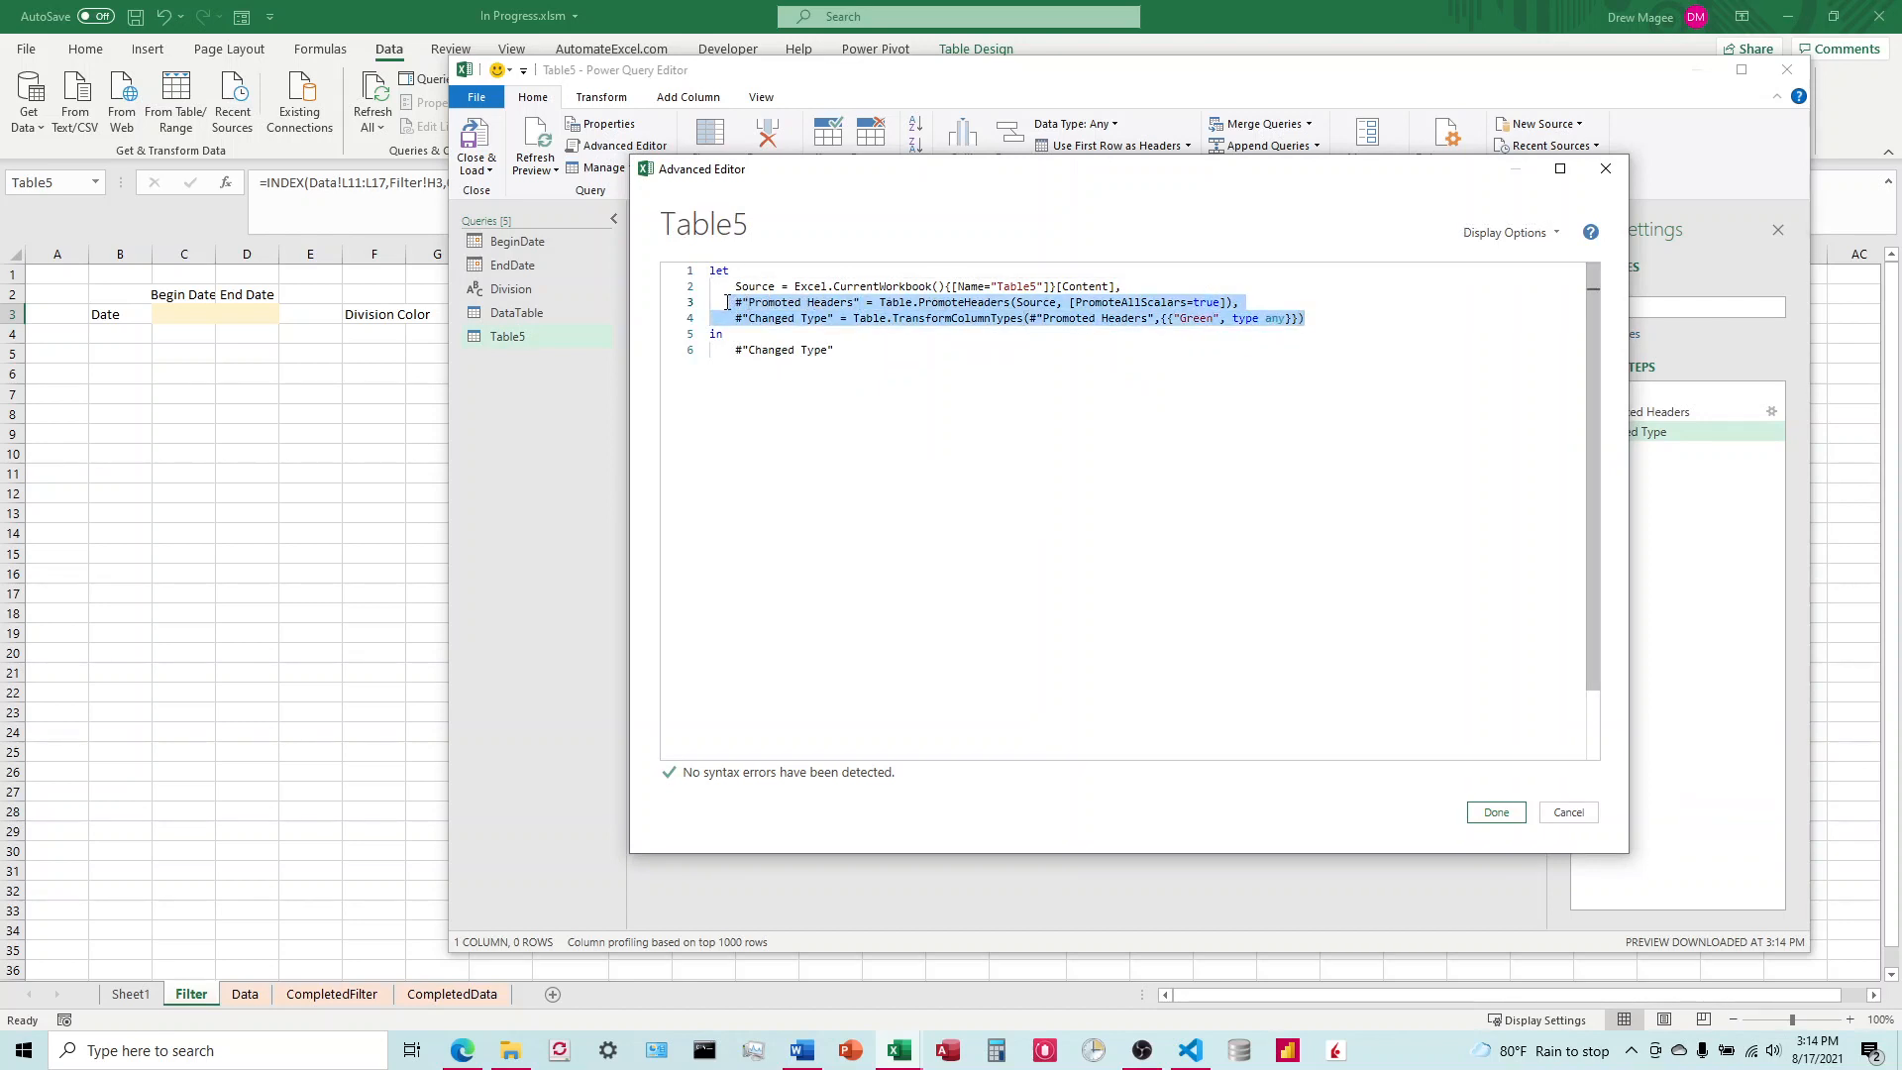
key("Delete")
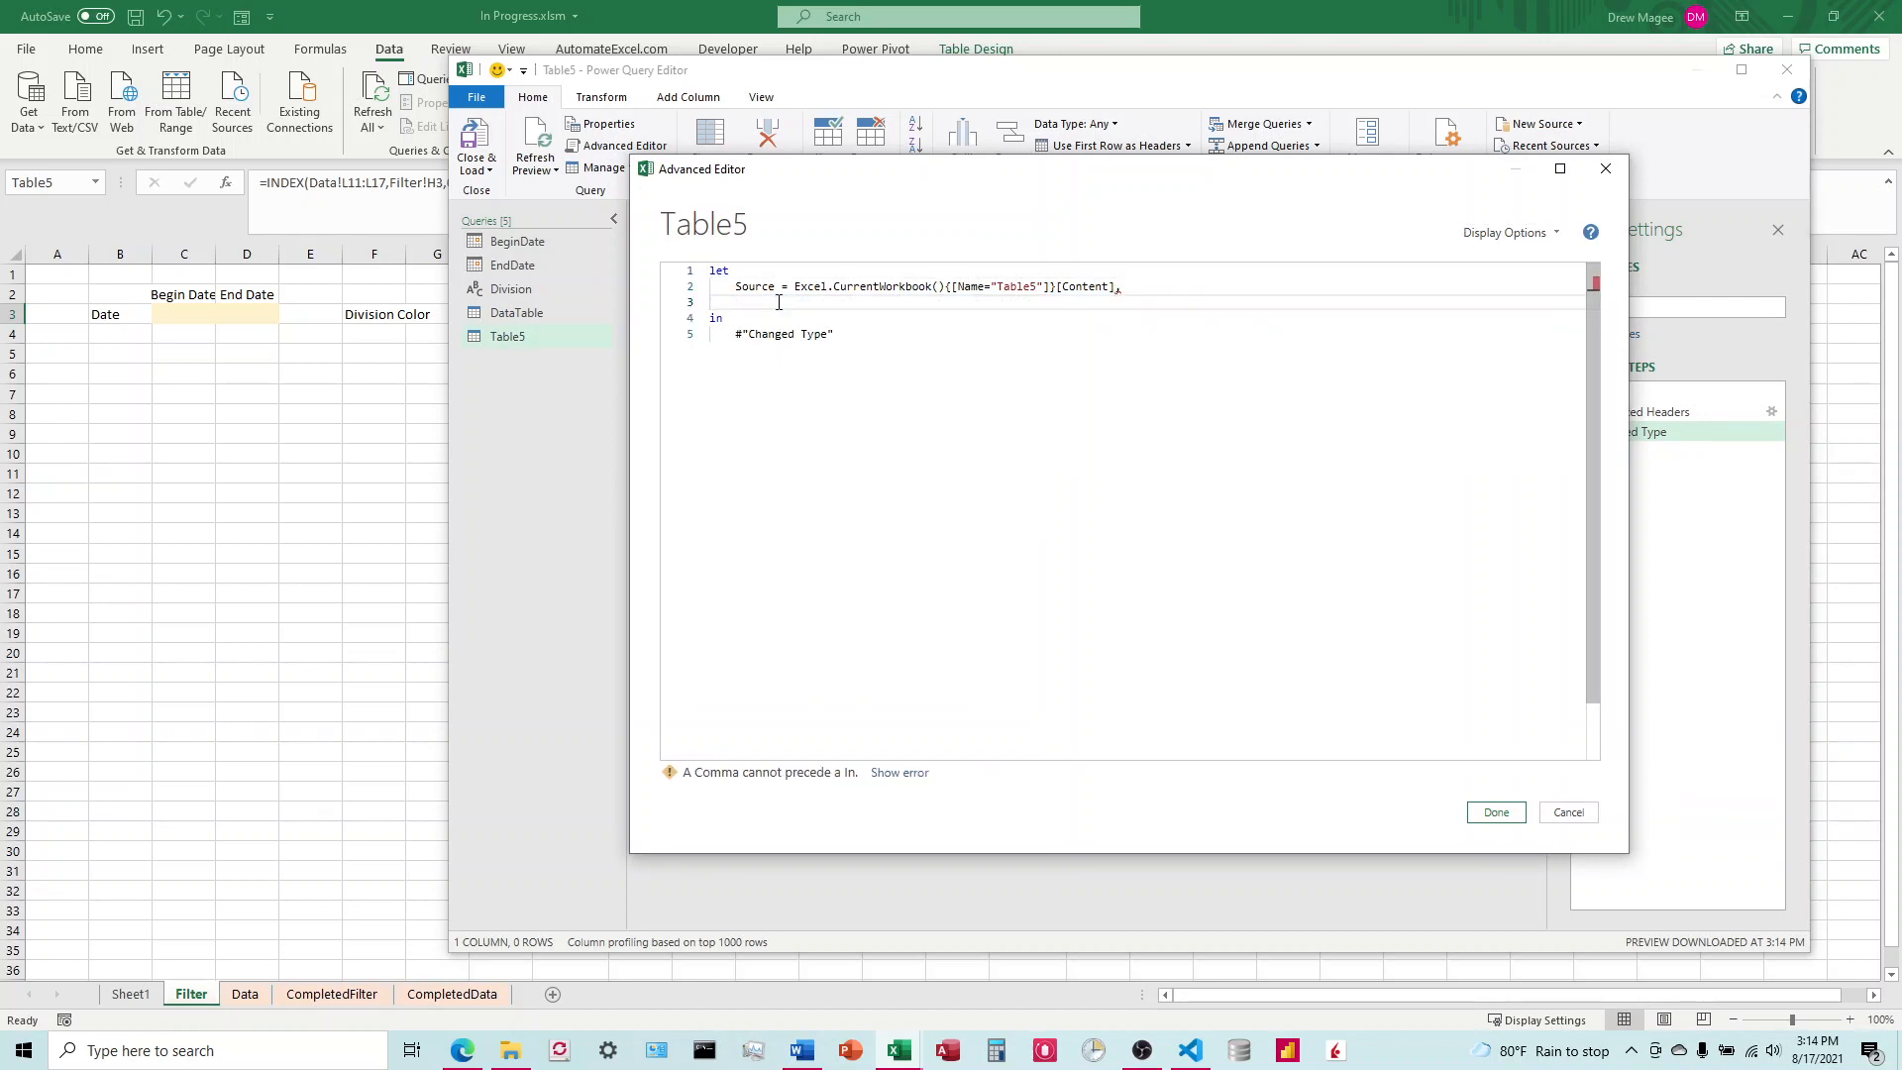
key("BackSpace")
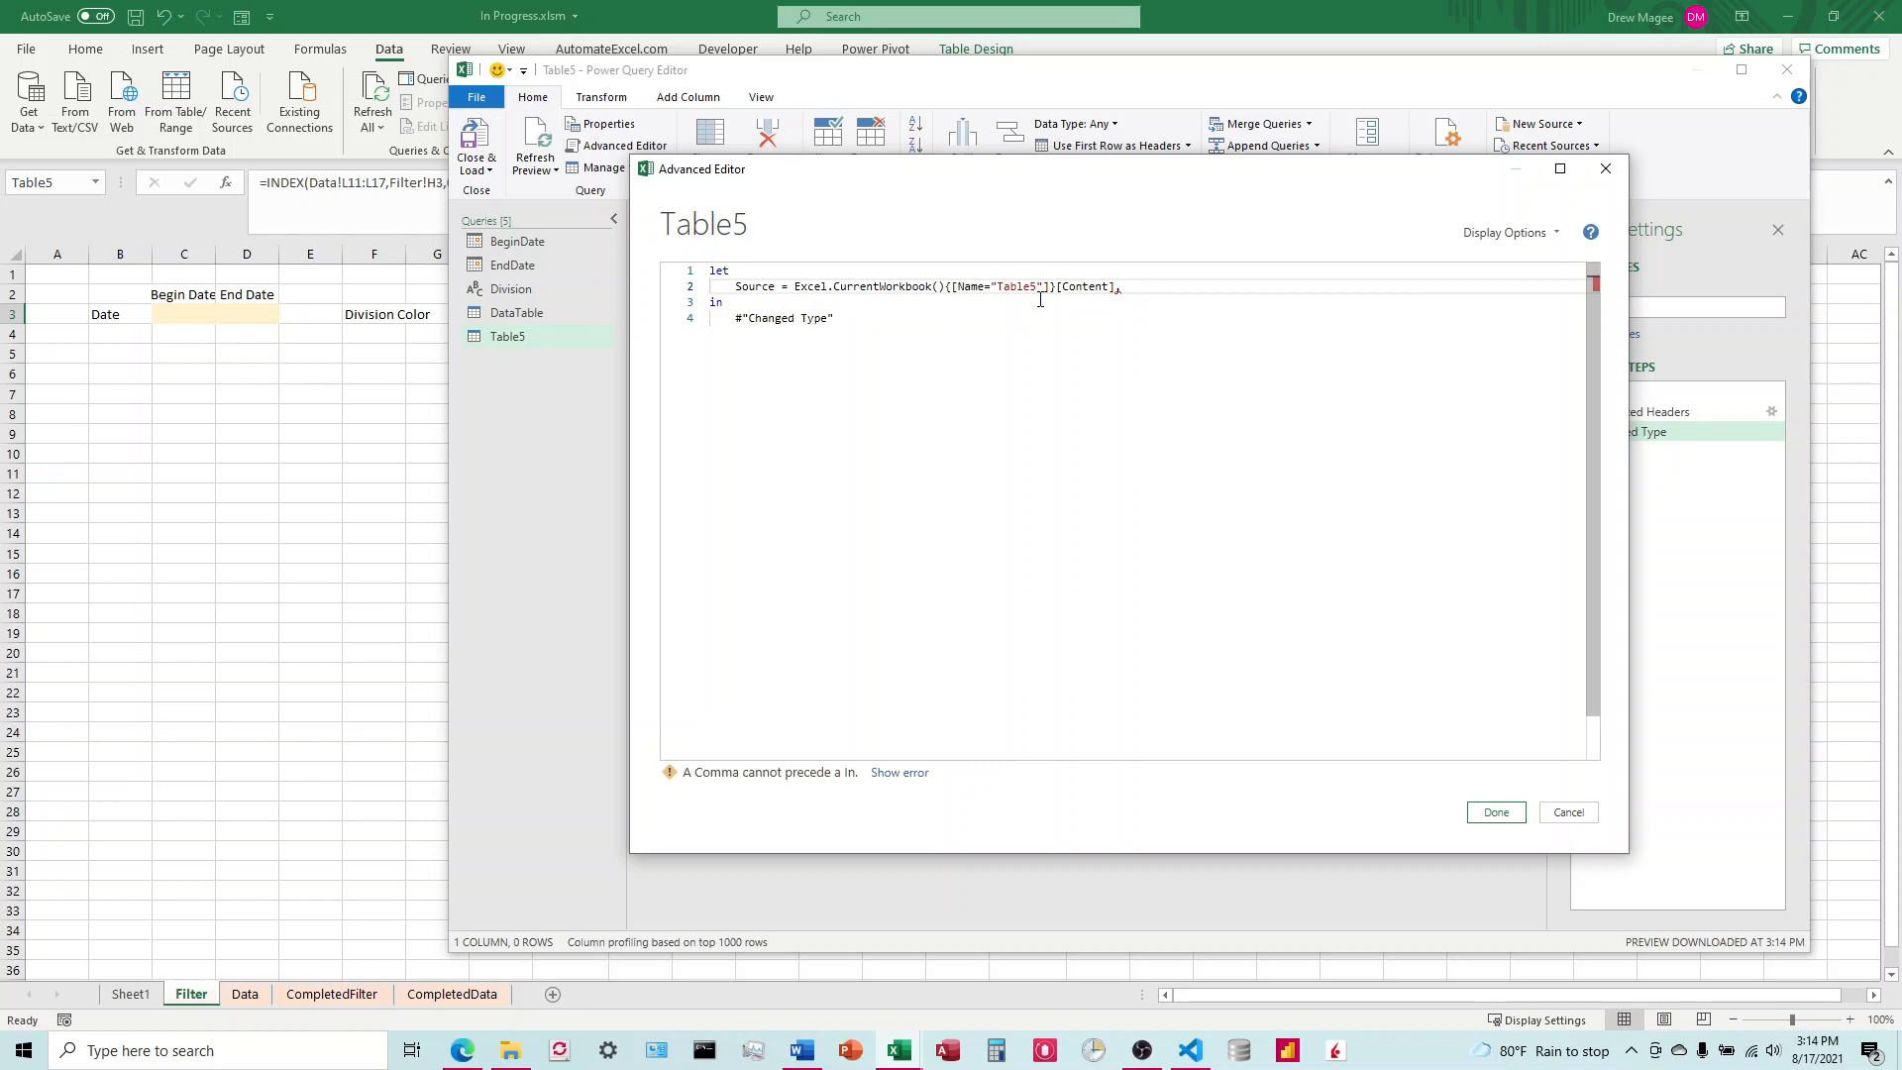
key("Return")
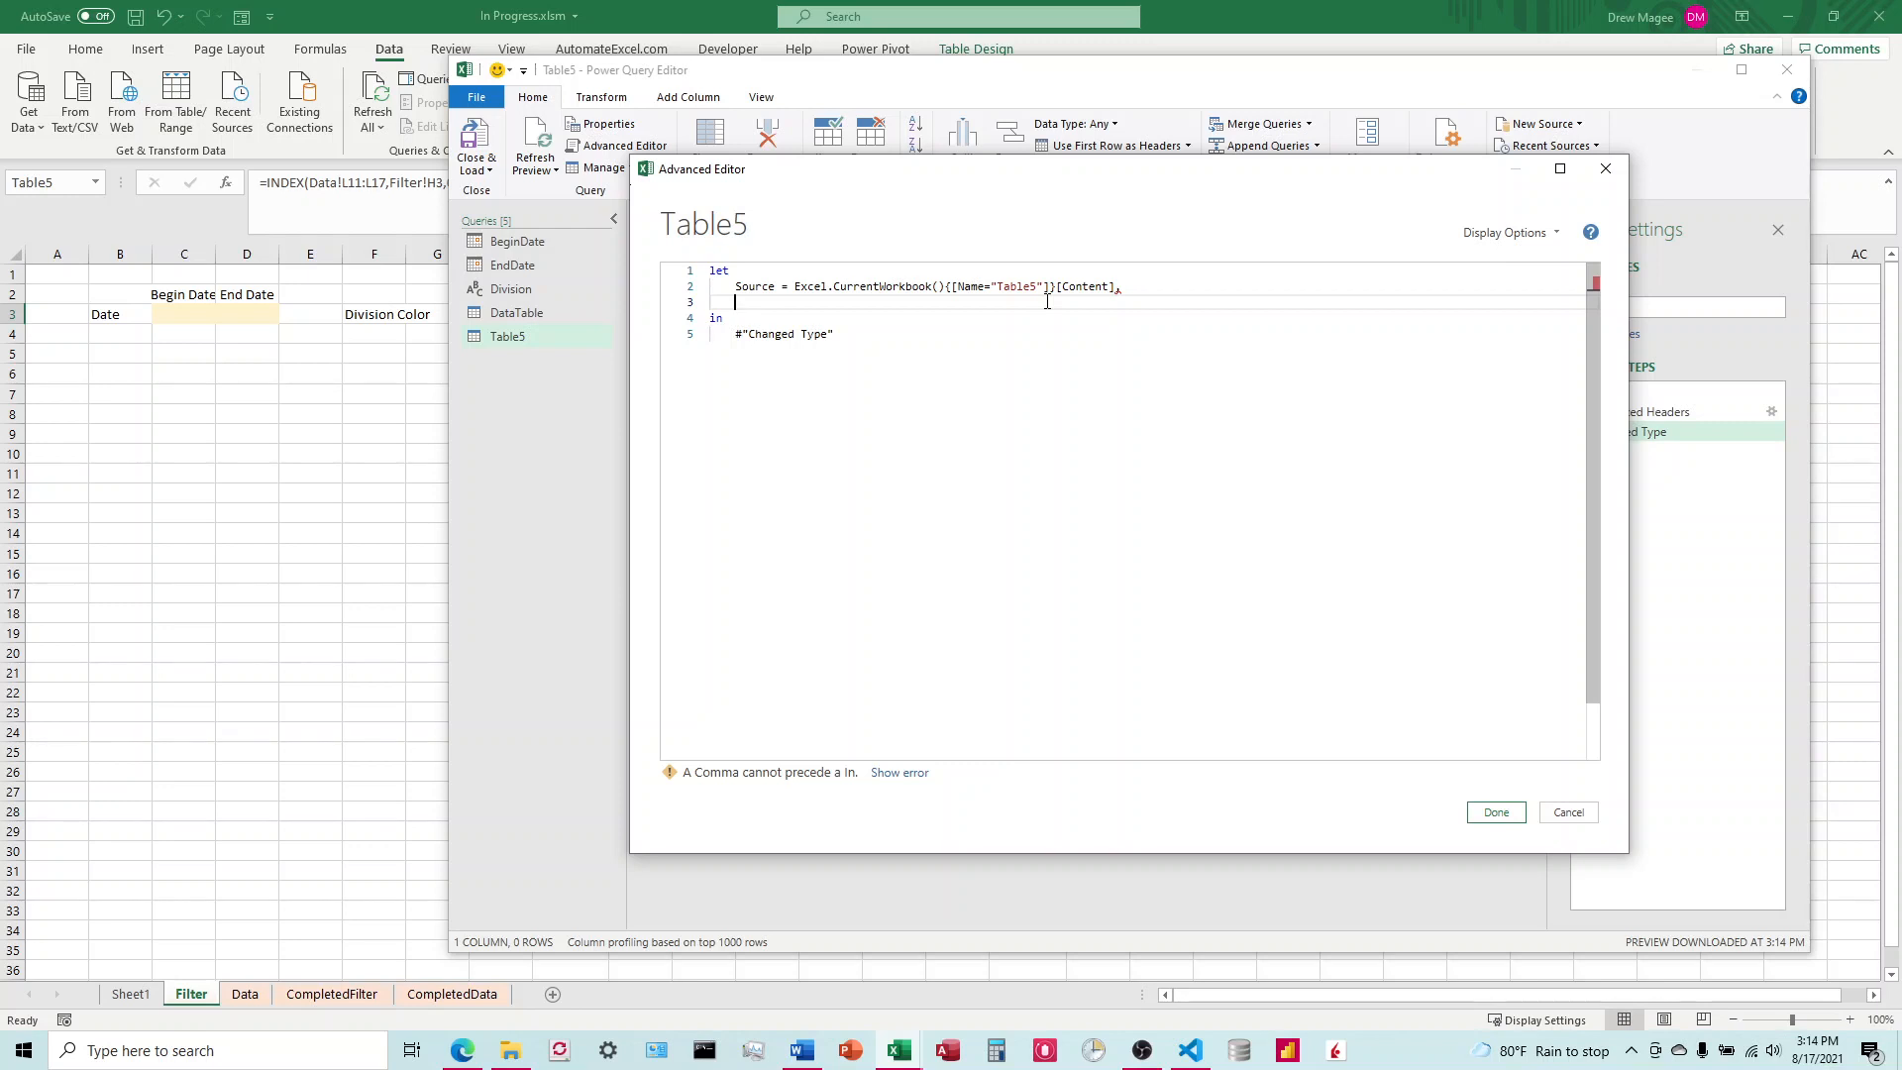
Step: Add the line Division = Record.Field(Source{0},"Column1") below the Source step of the Table5 query code
type("Division = ")
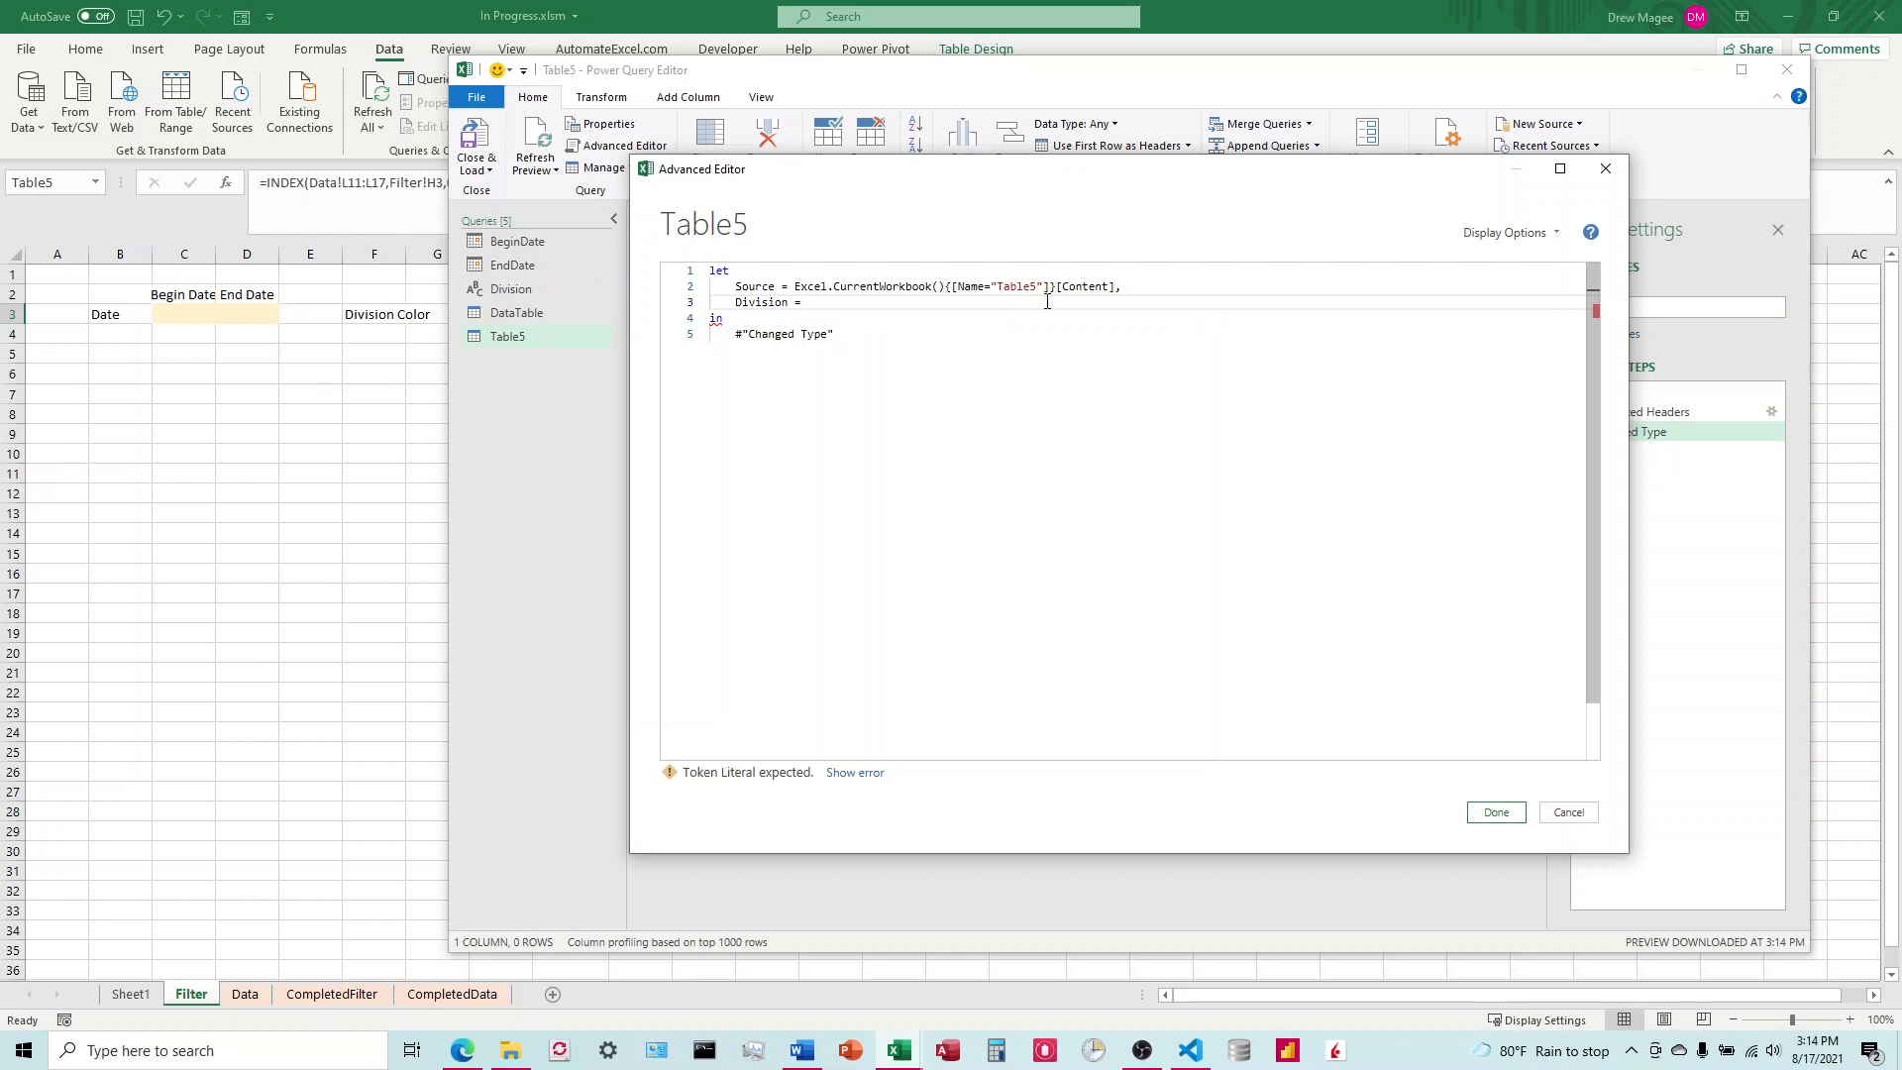
type("Record.File")
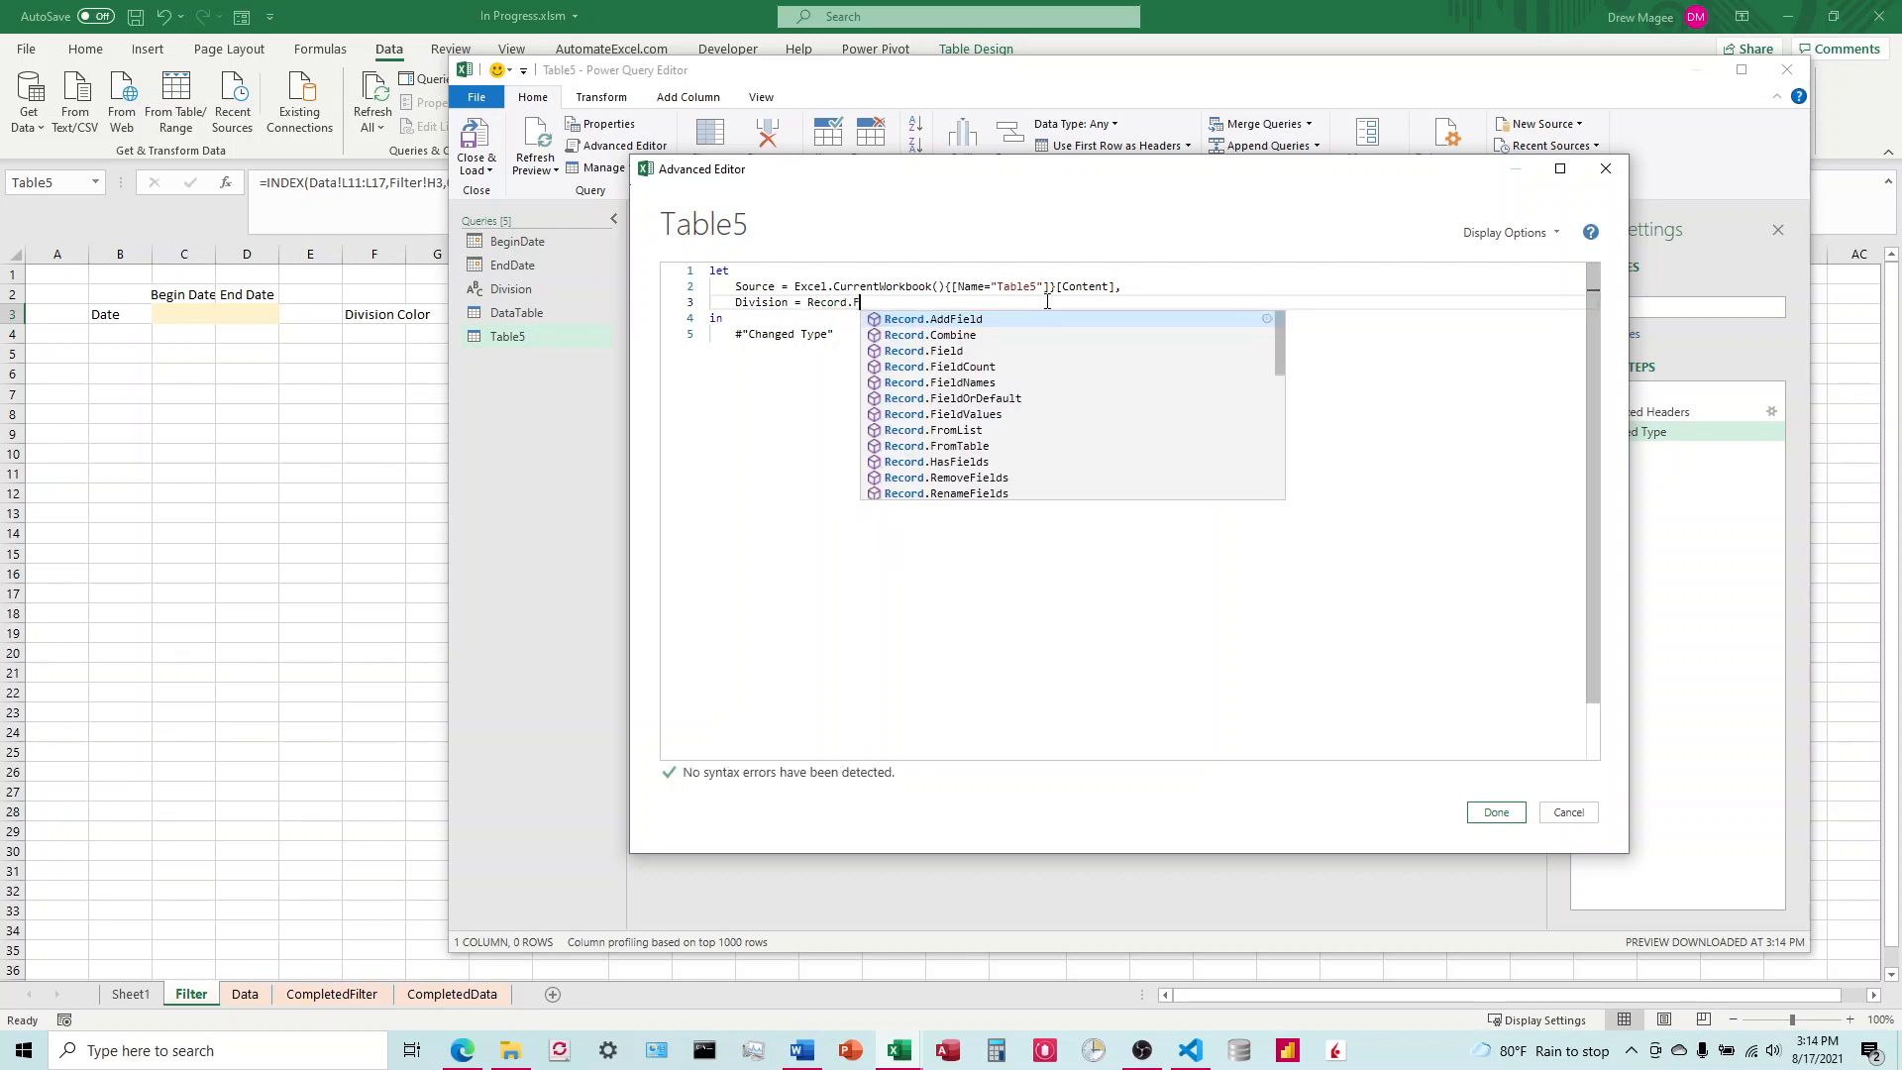
key("BackSpace")
key("BackSpace")
type("e")
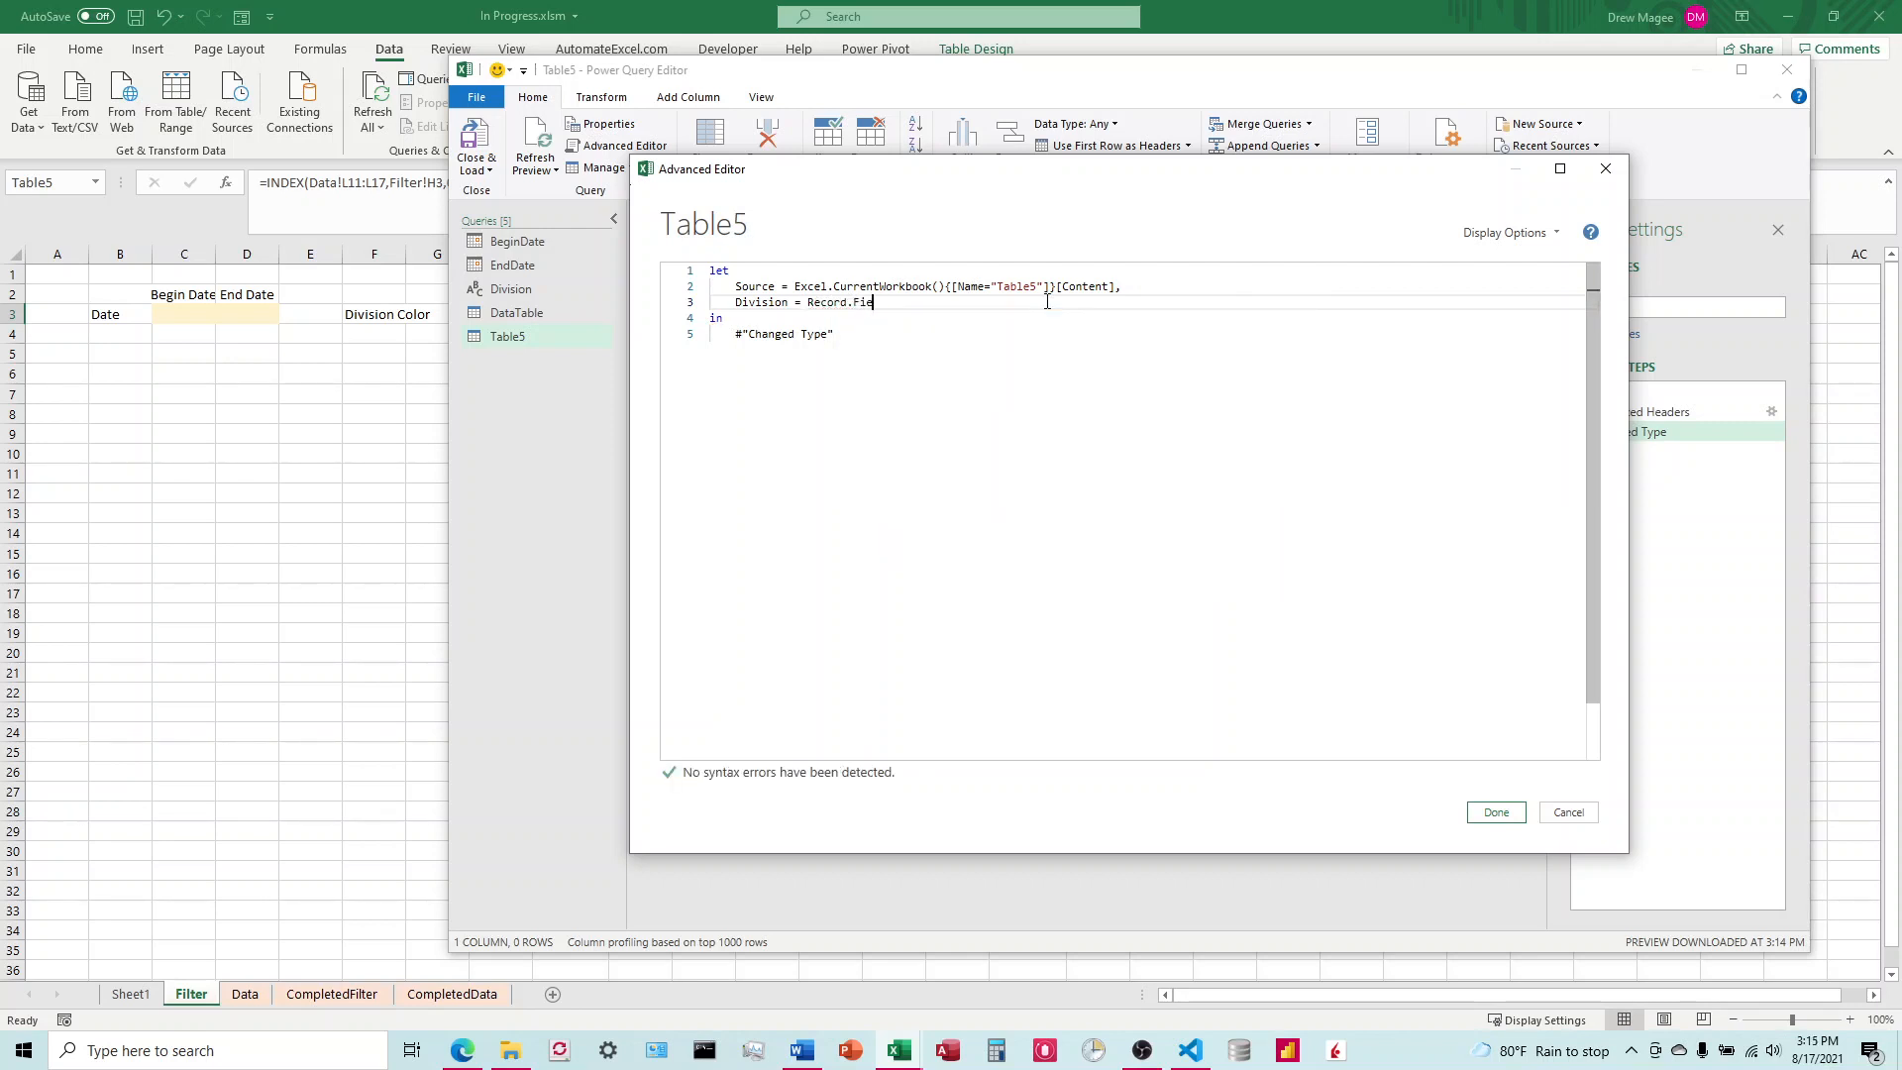
type("ld")
type("(Source")
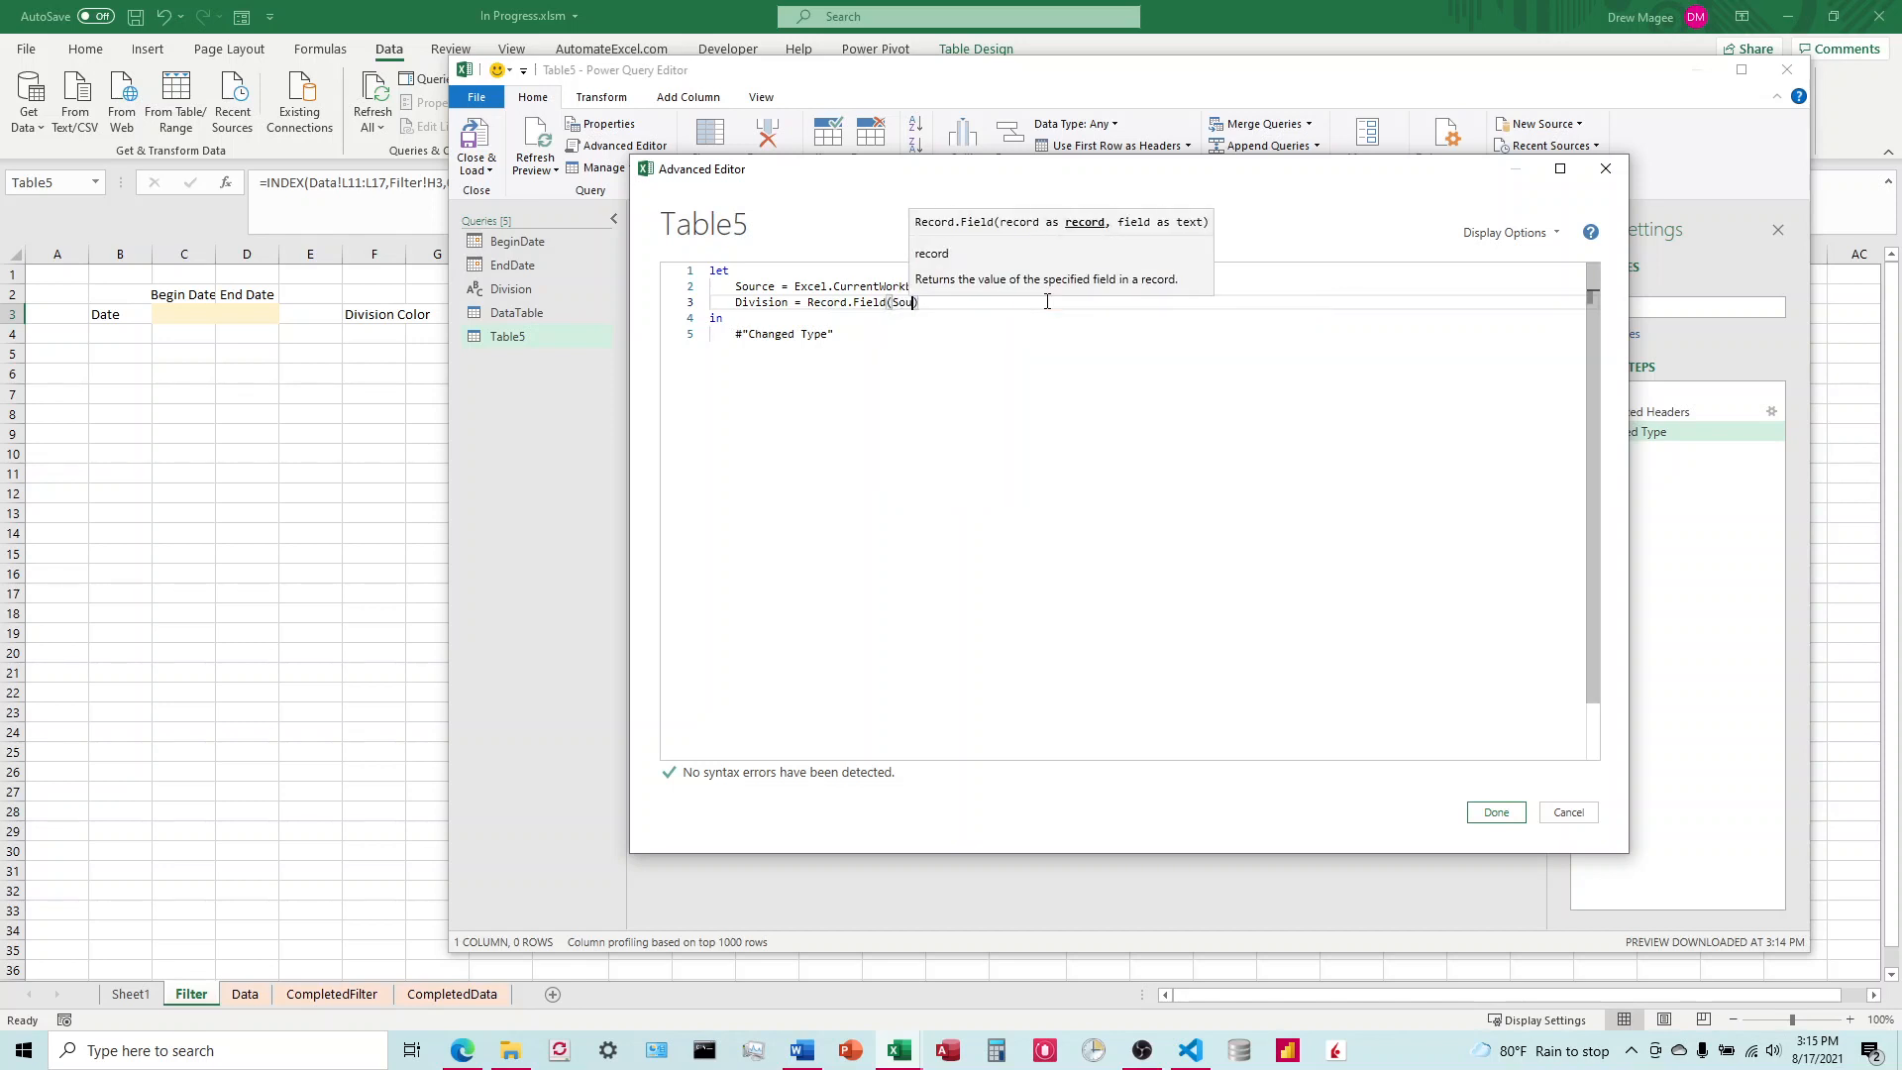
type("{0}")
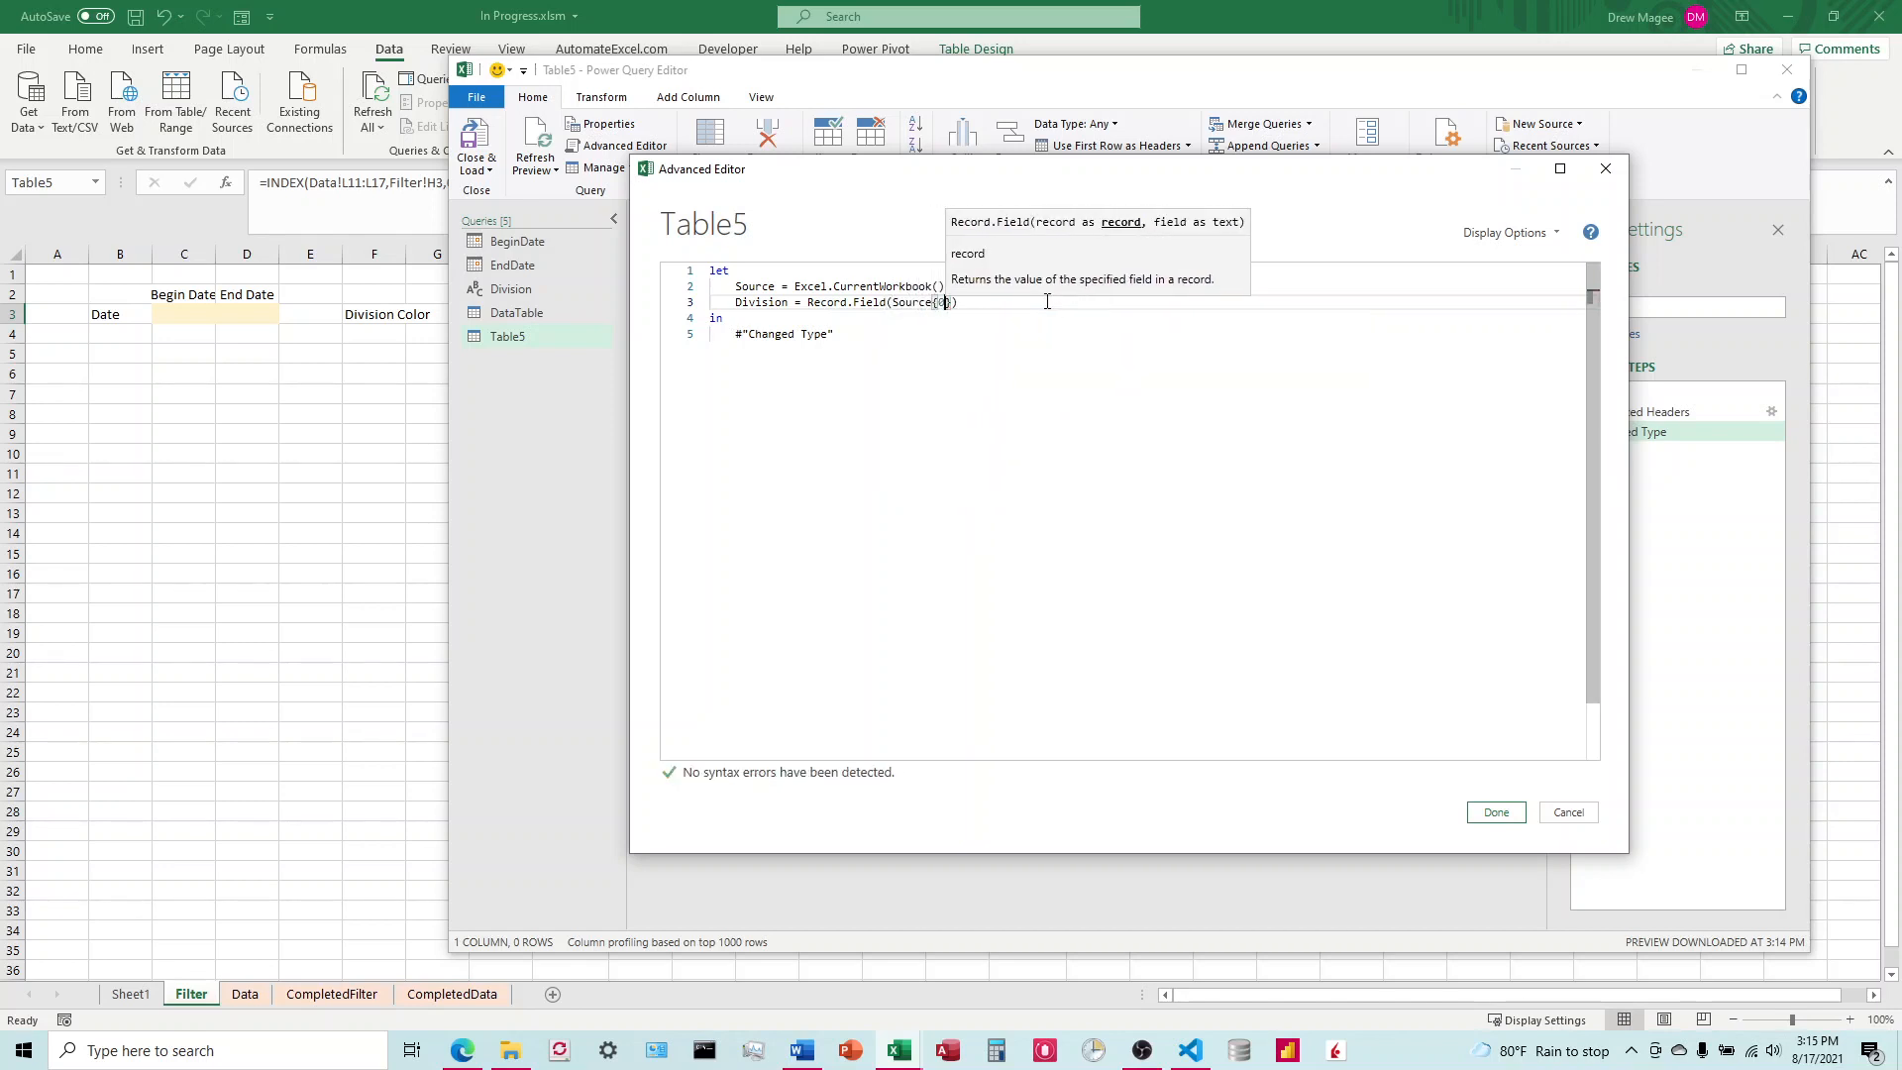
type(",\"")
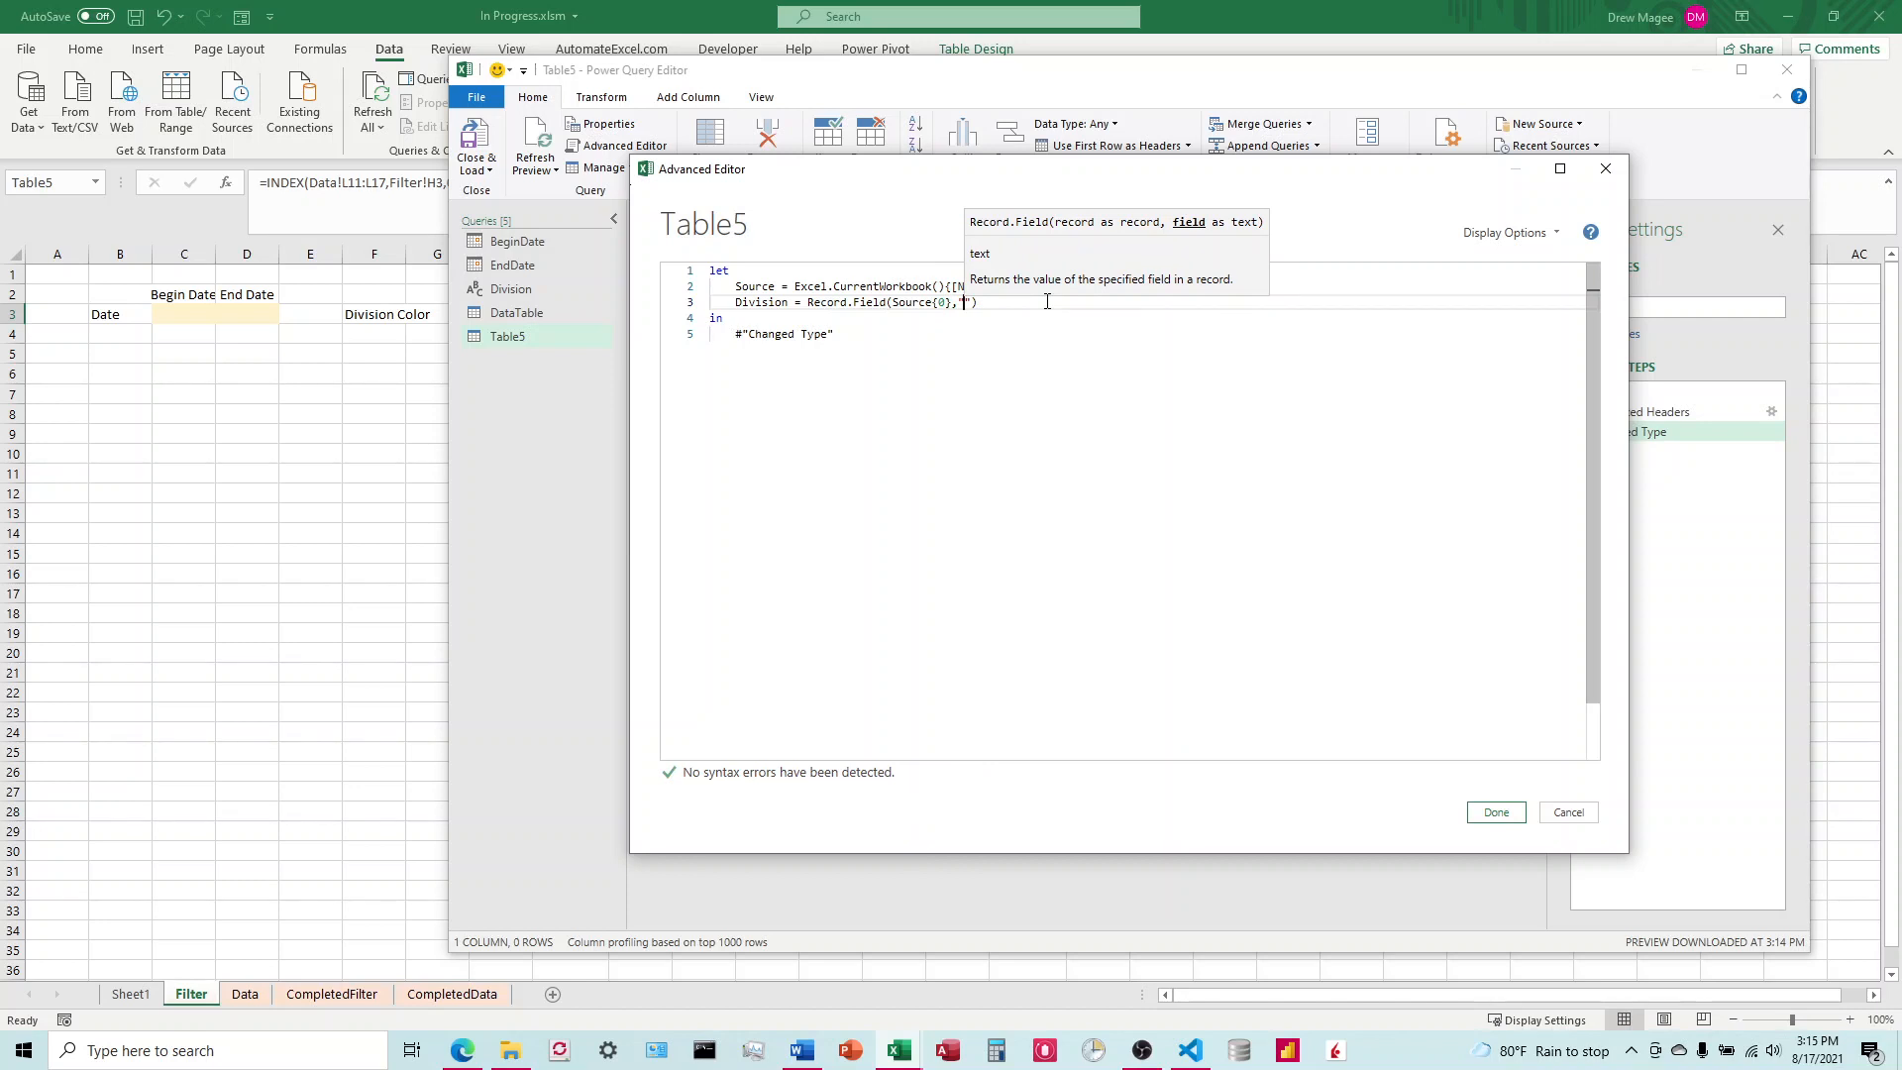
type("Column")
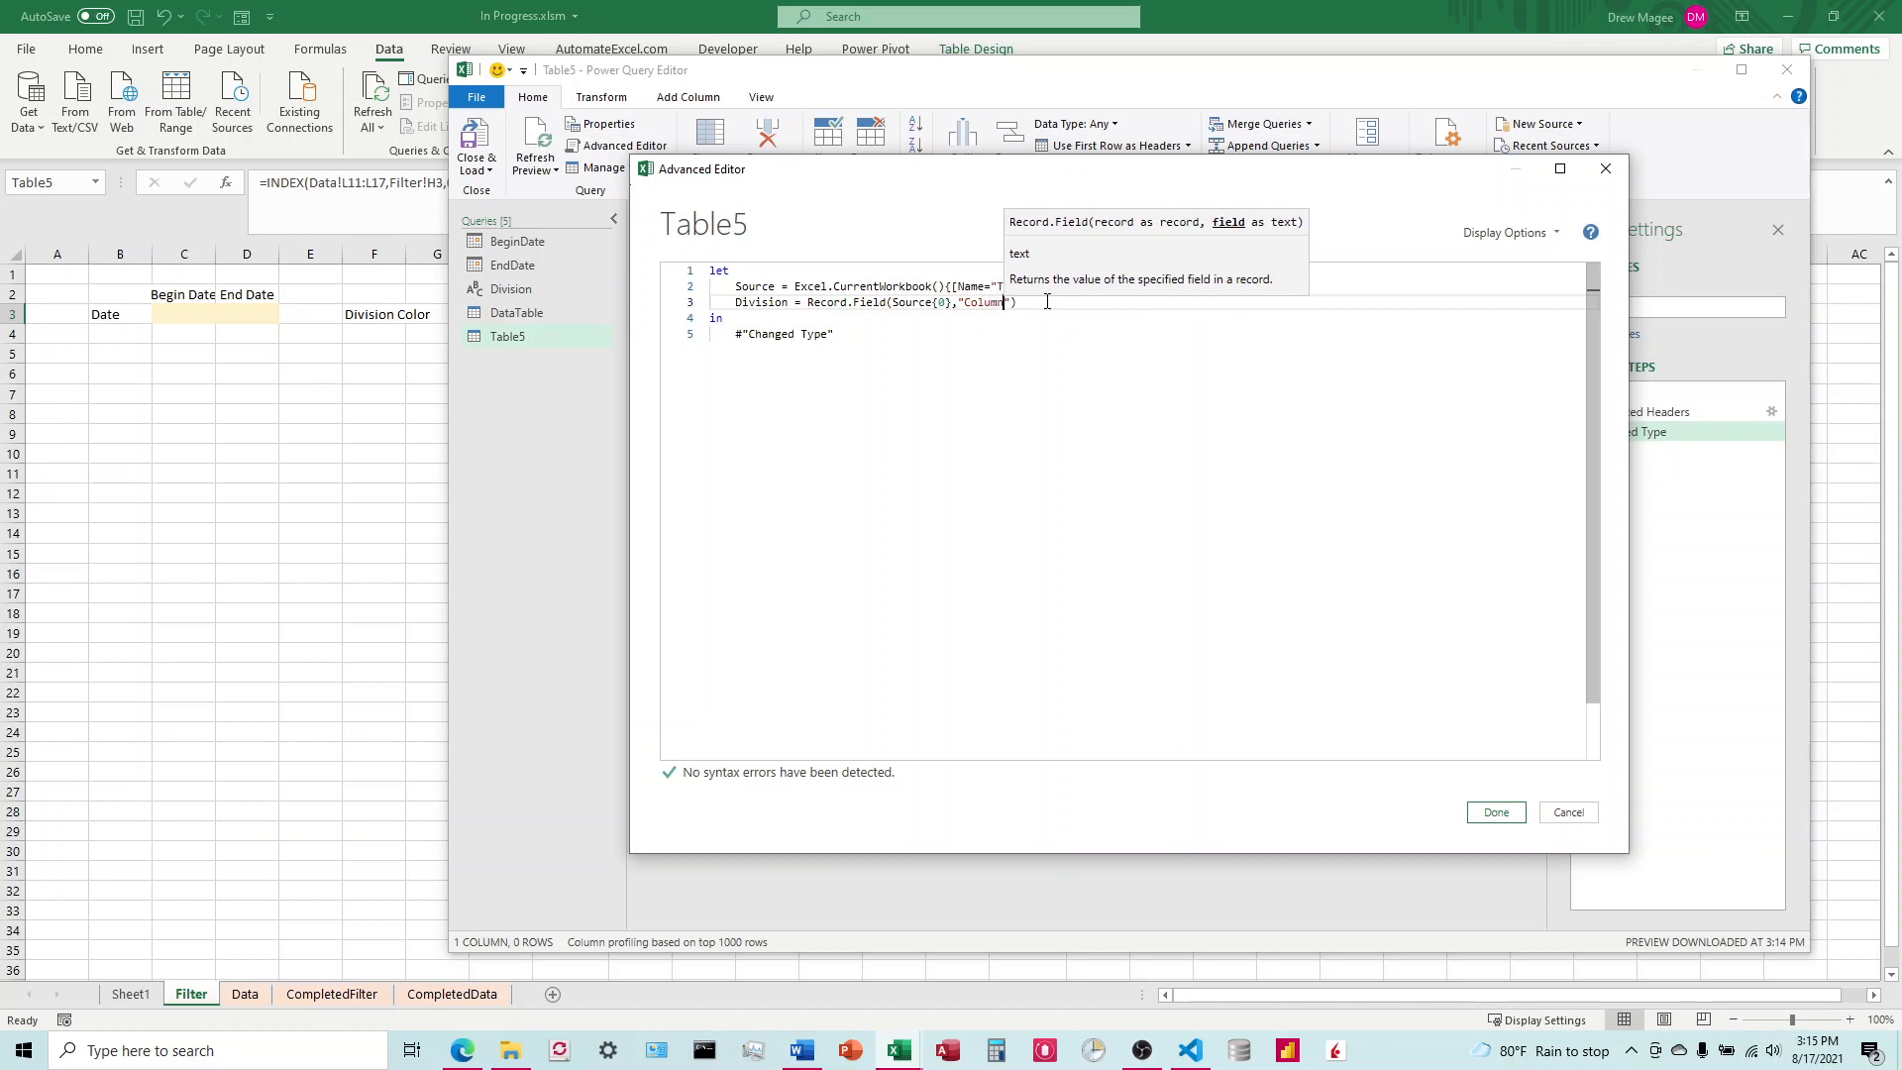
type("1")
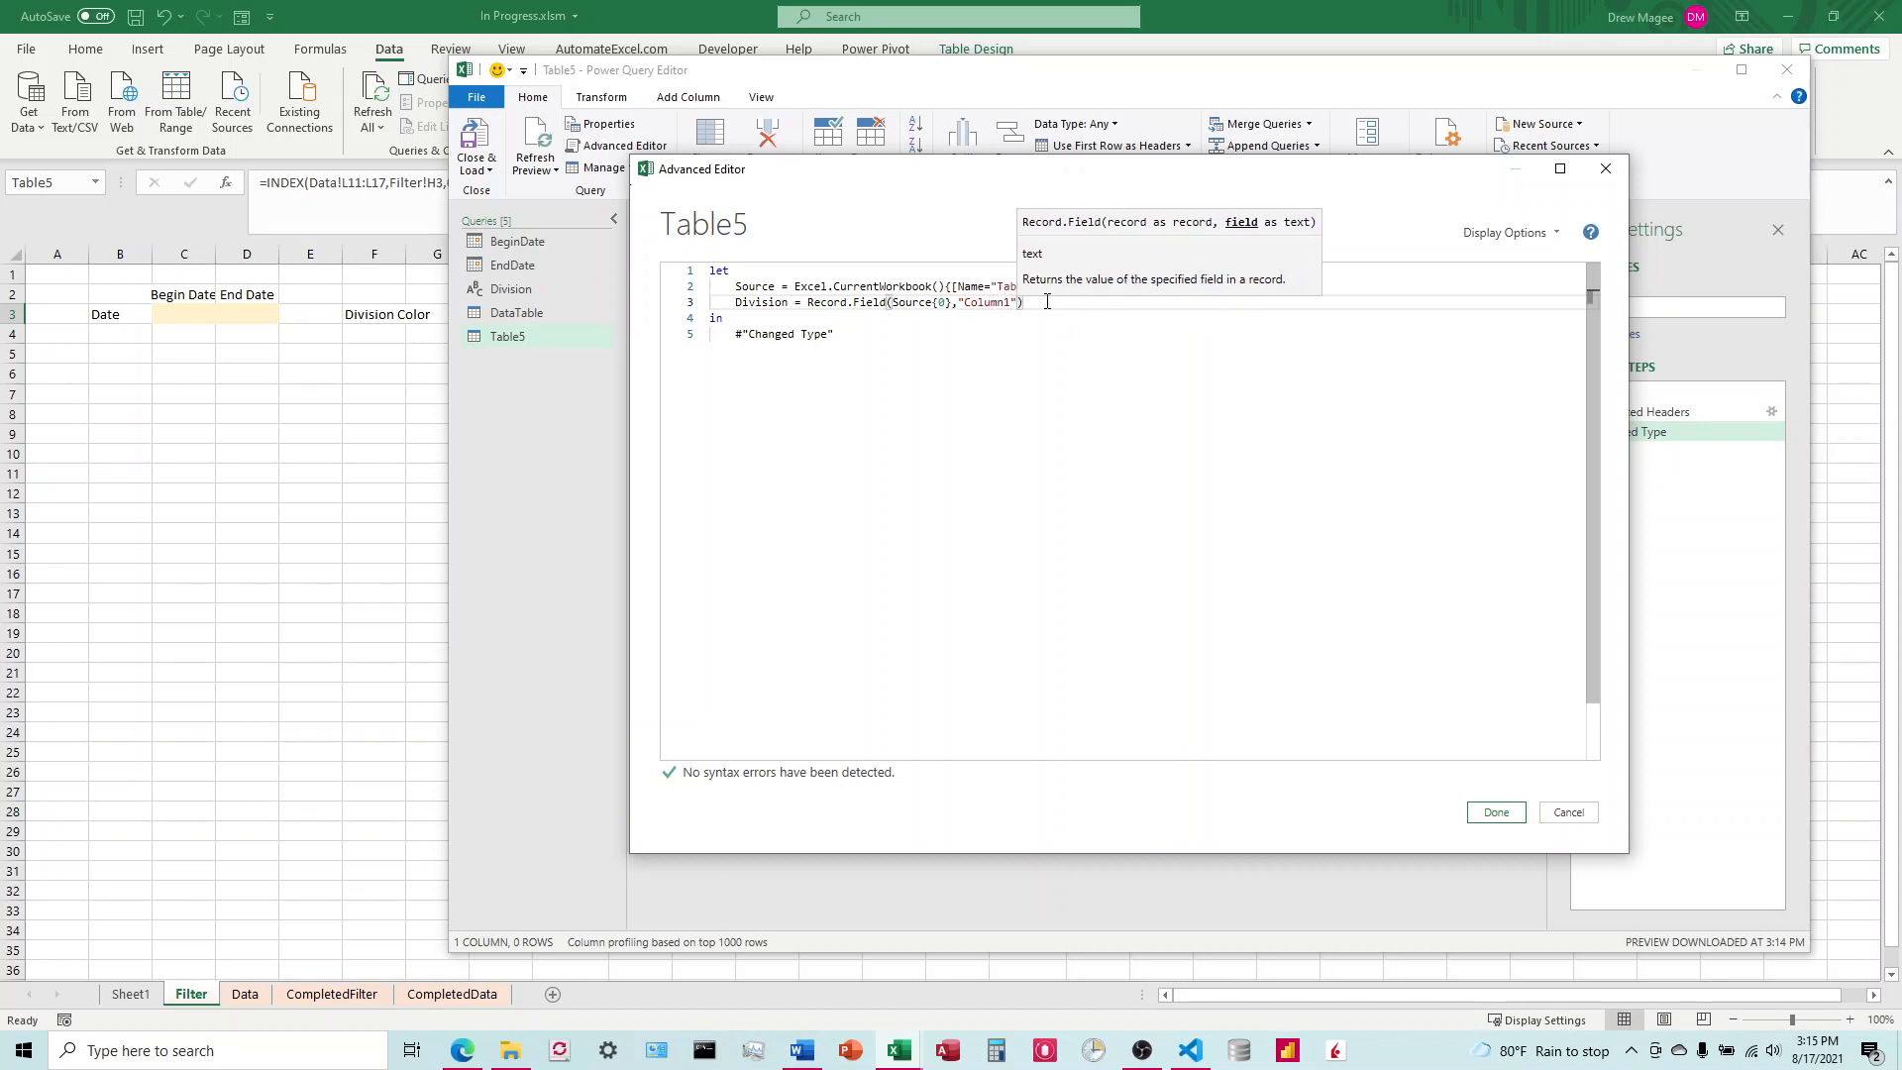
key("Right")
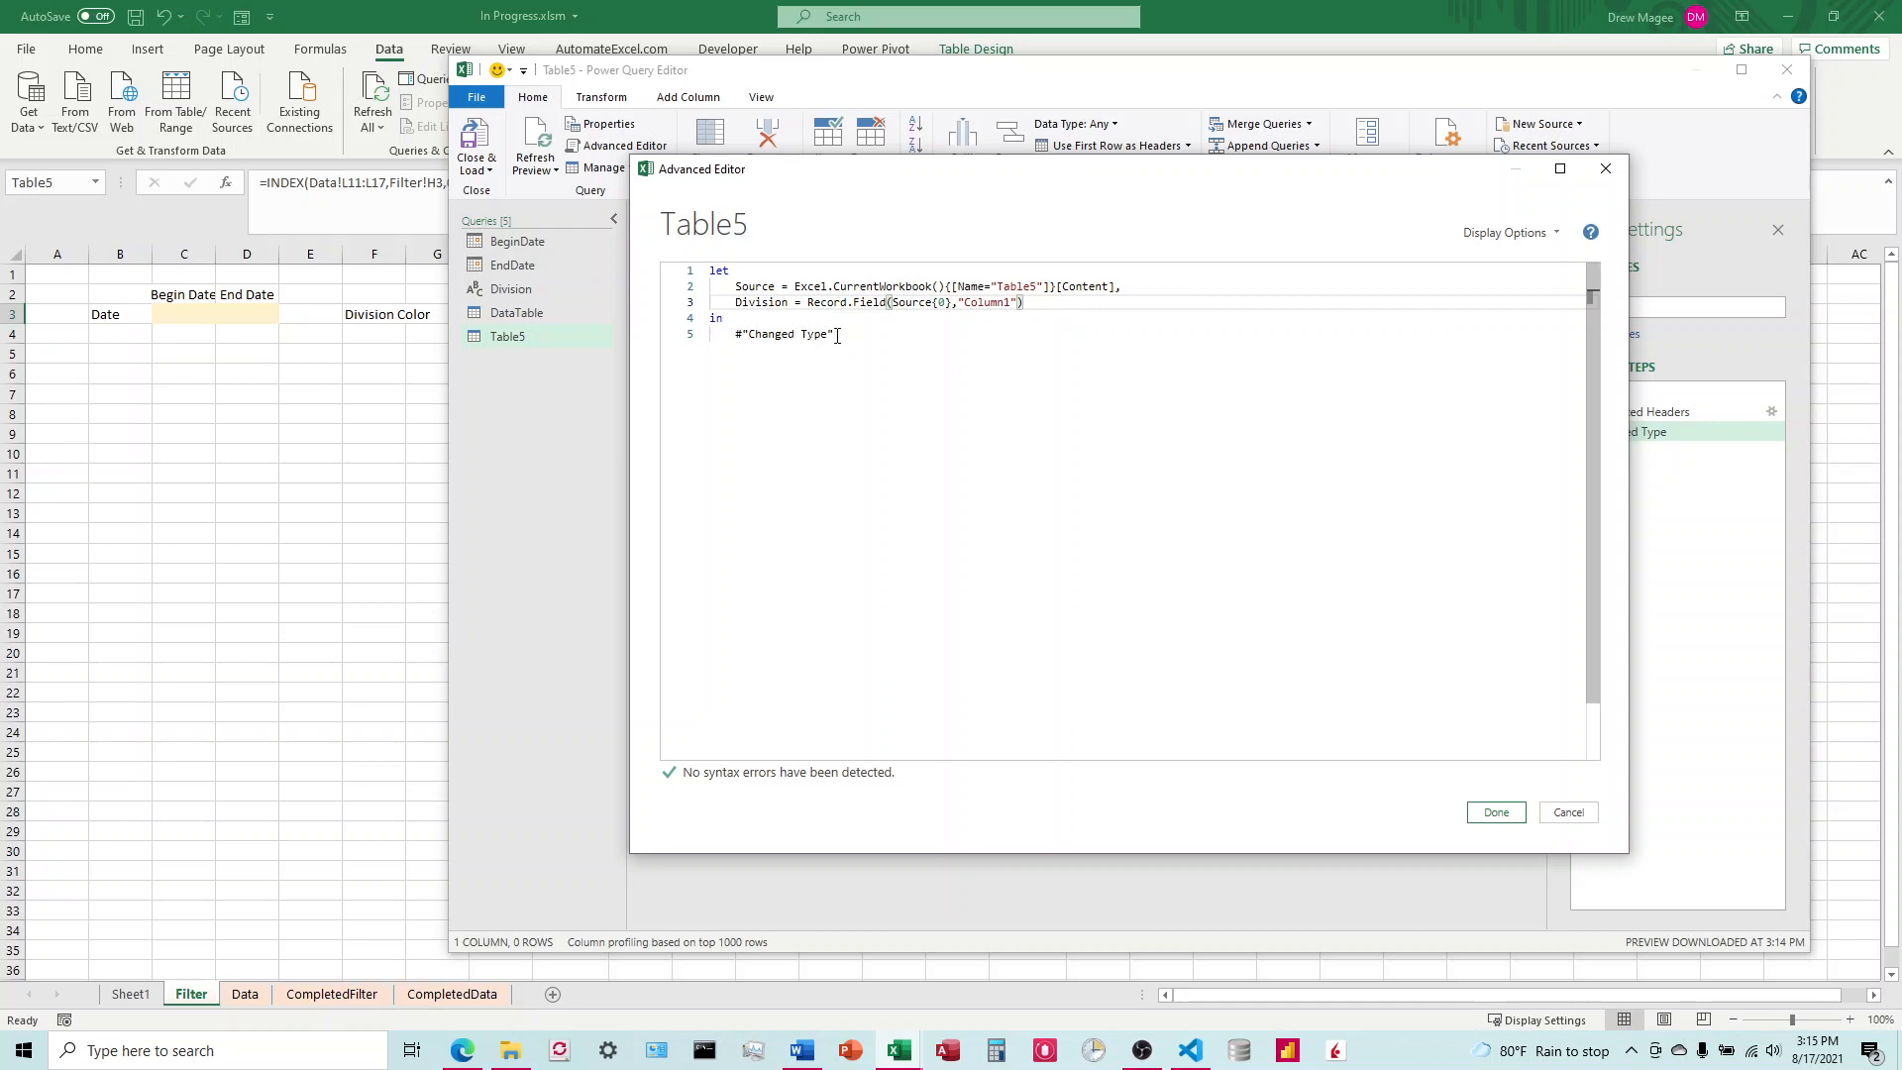
Step: Replace #"Changed Type" with Division as the query's returned result and apply the edited code
left_click_drag(837, 336, 734, 339)
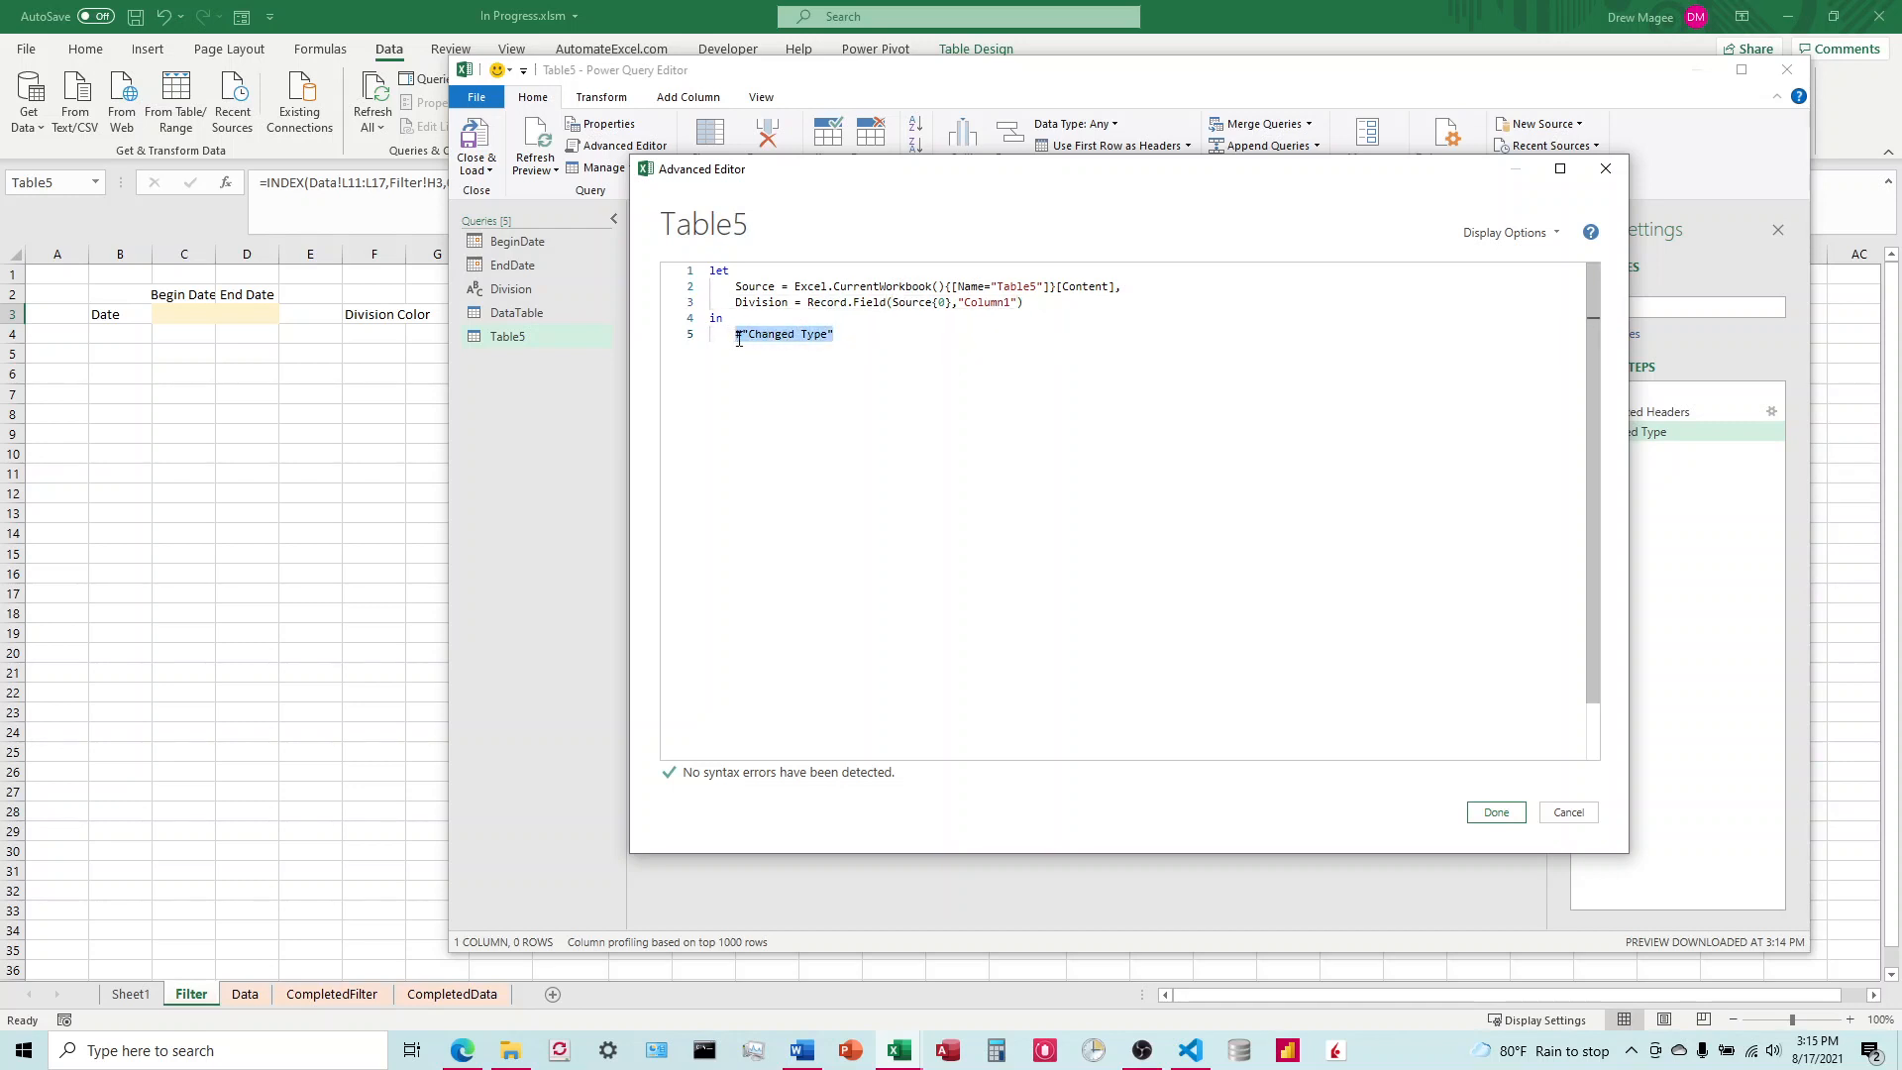
type("Division")
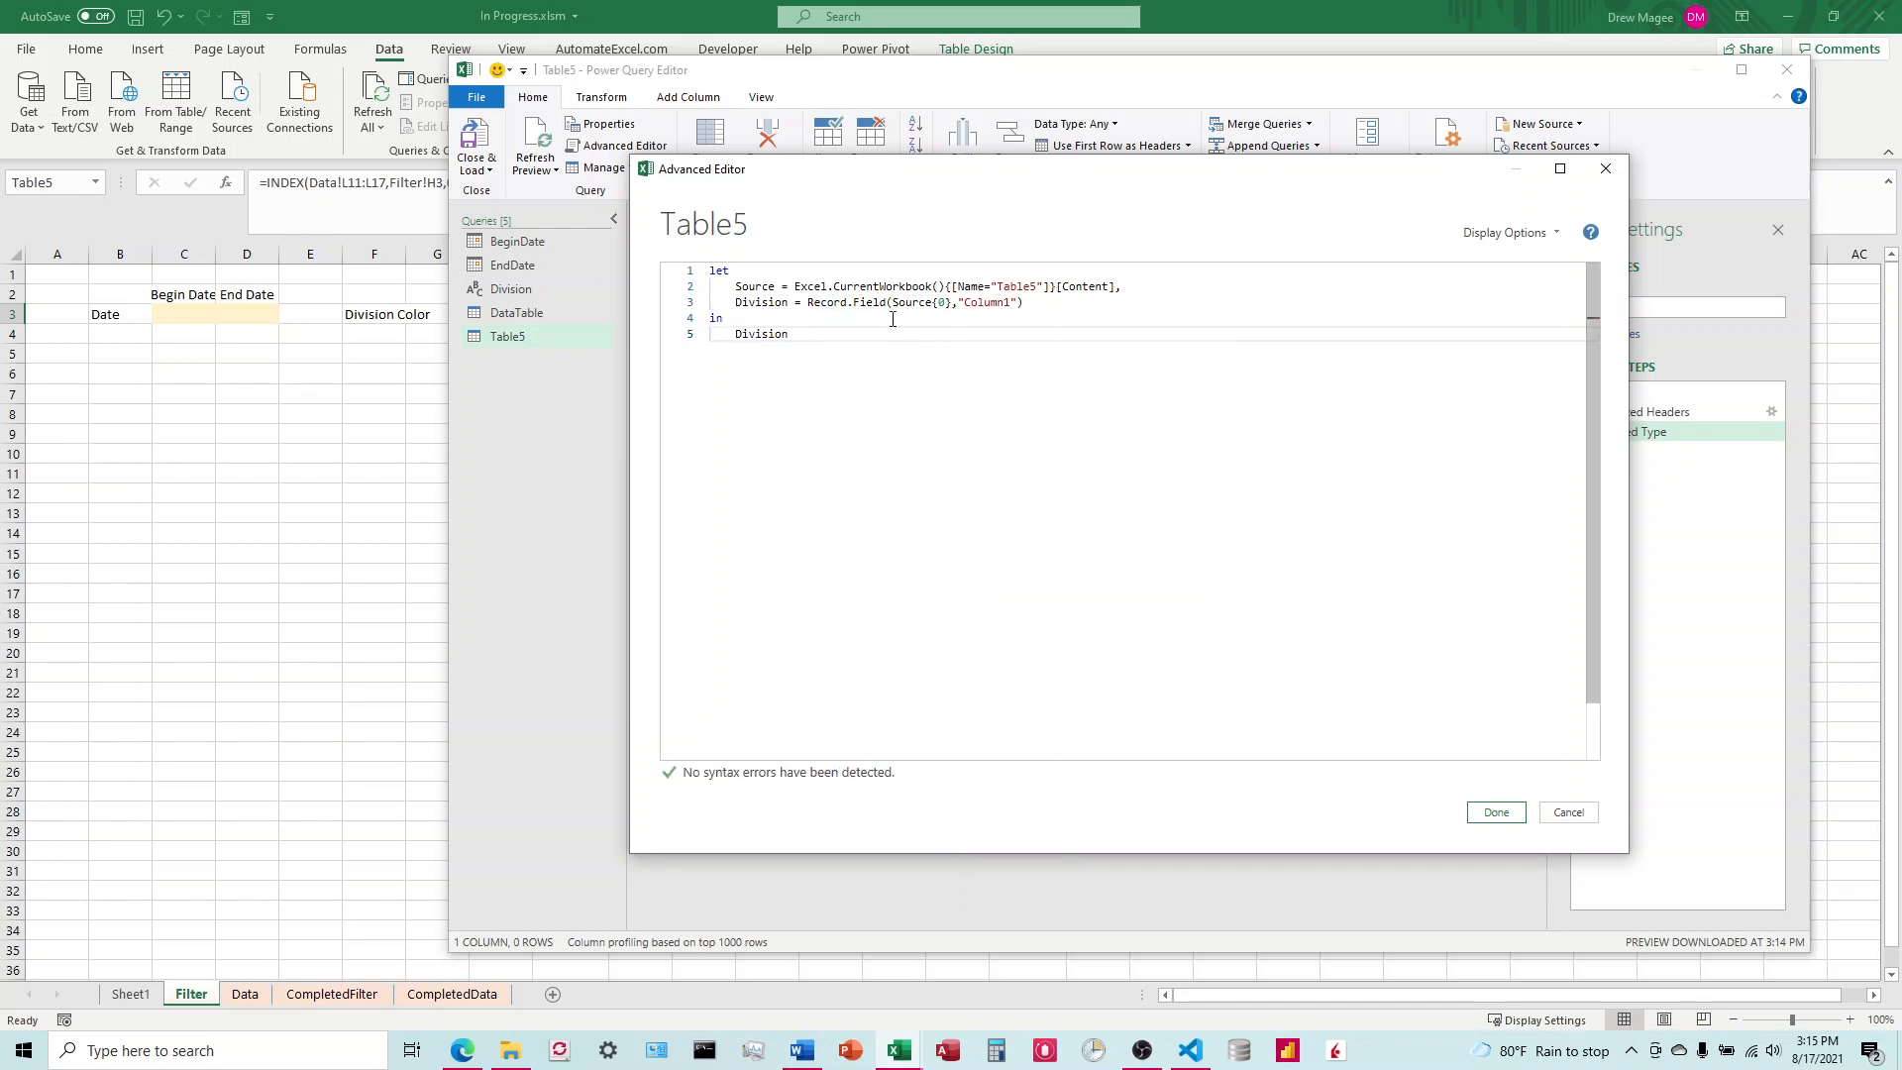
left_click(1496, 812)
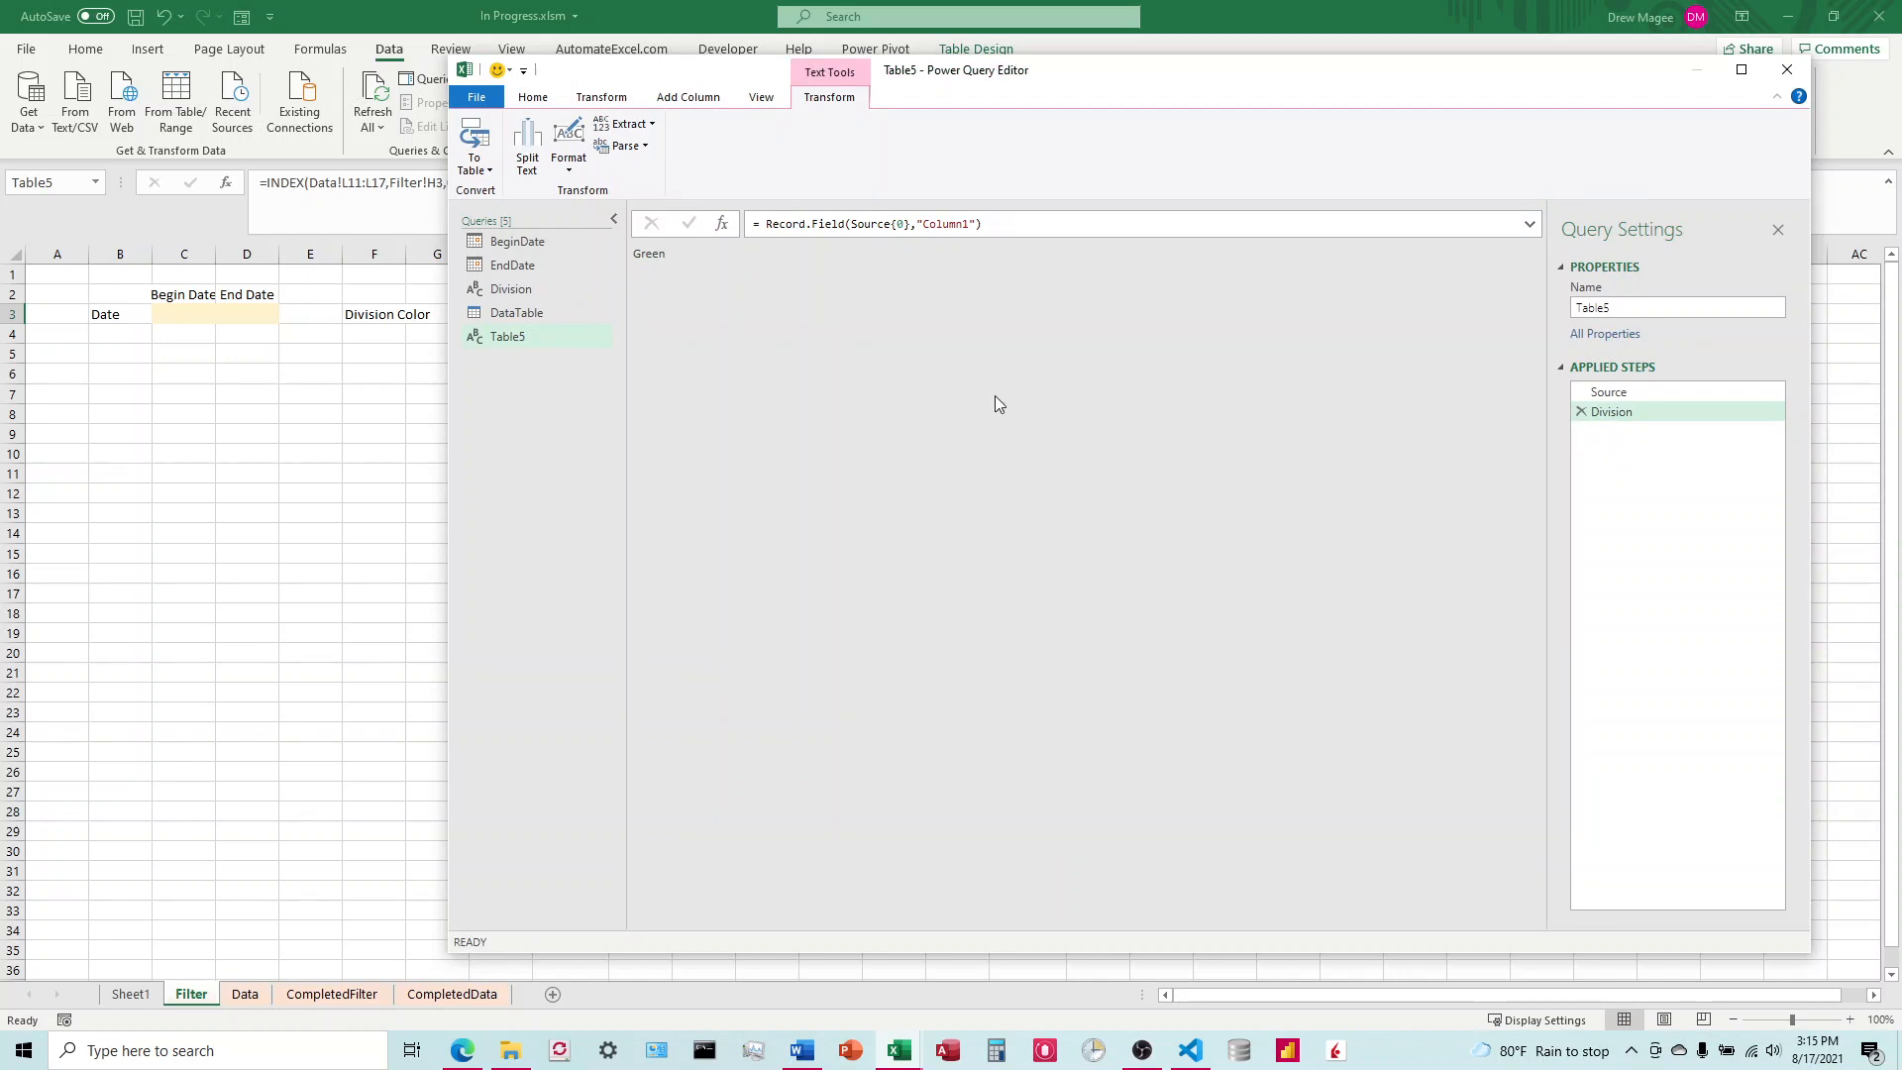
Step: Try to delete the BeginDate query and close the Power Query Editor
right_click(509, 246)
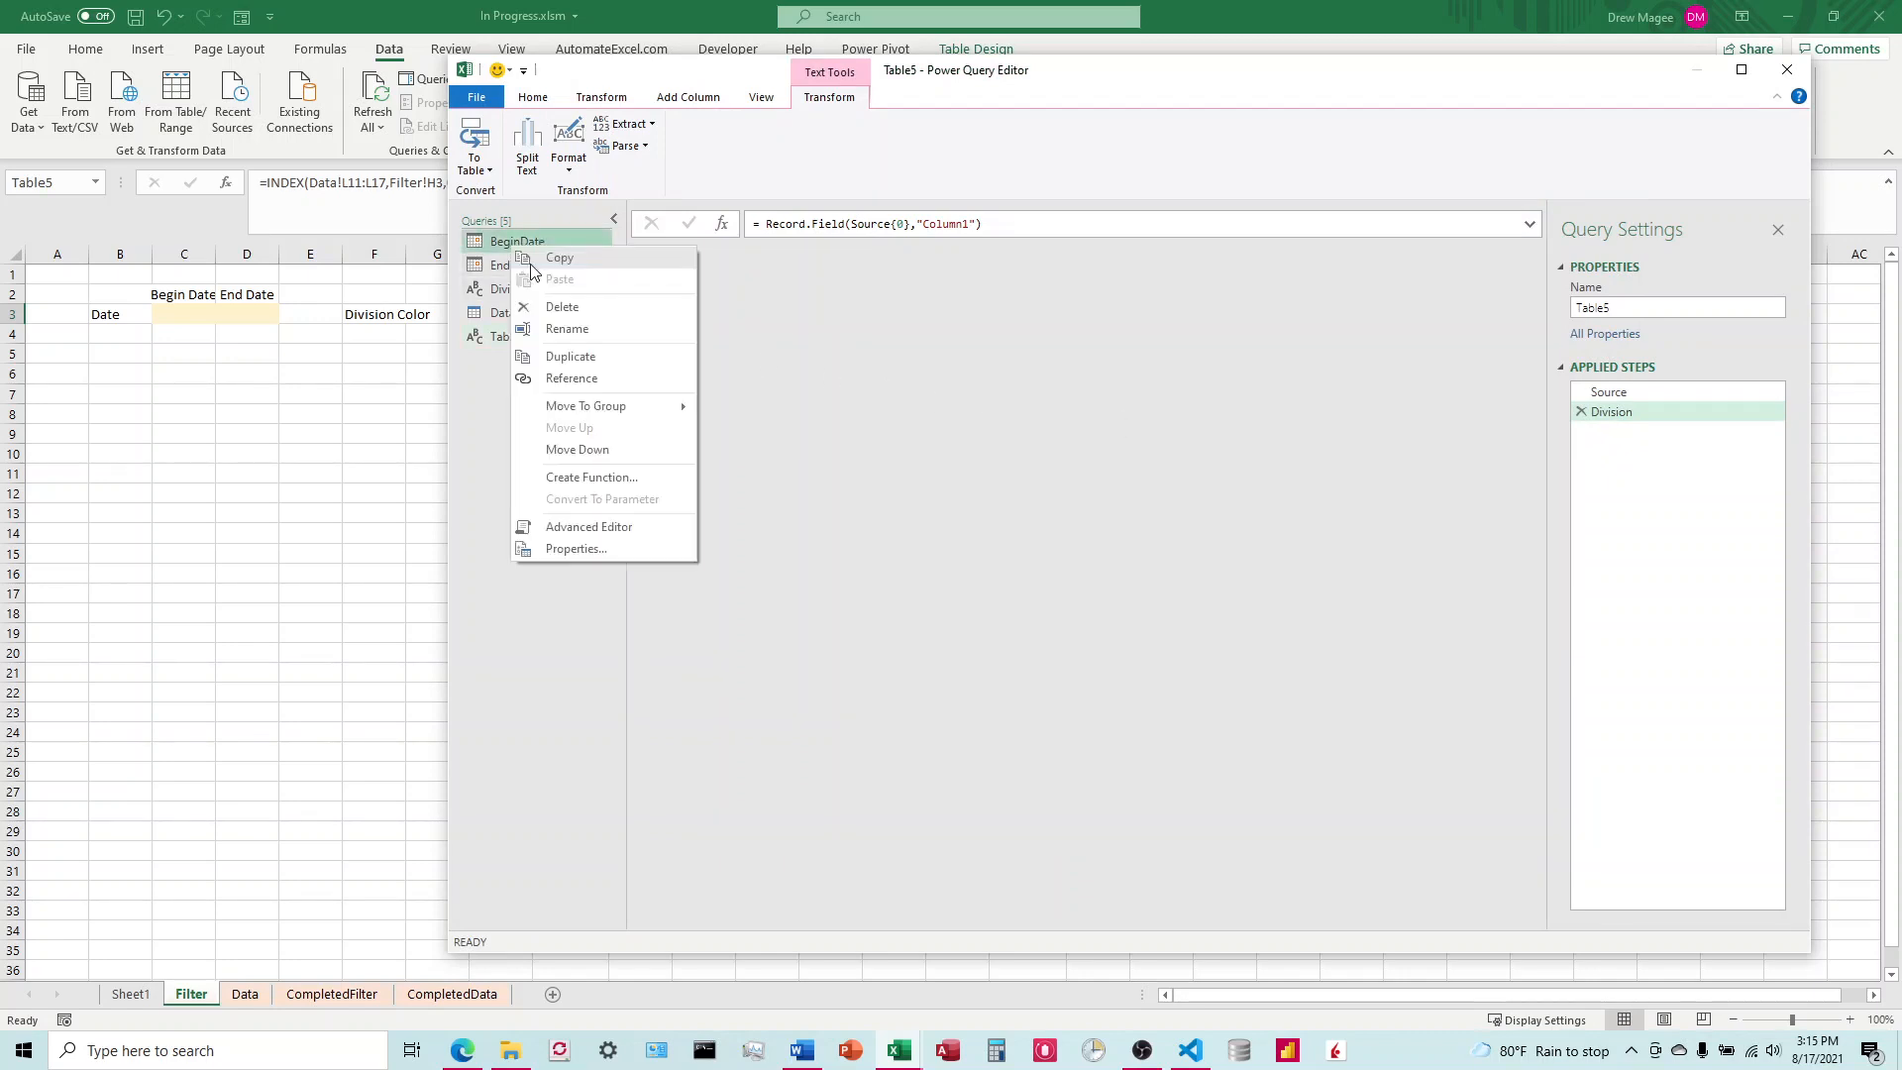
left_click(559, 309)
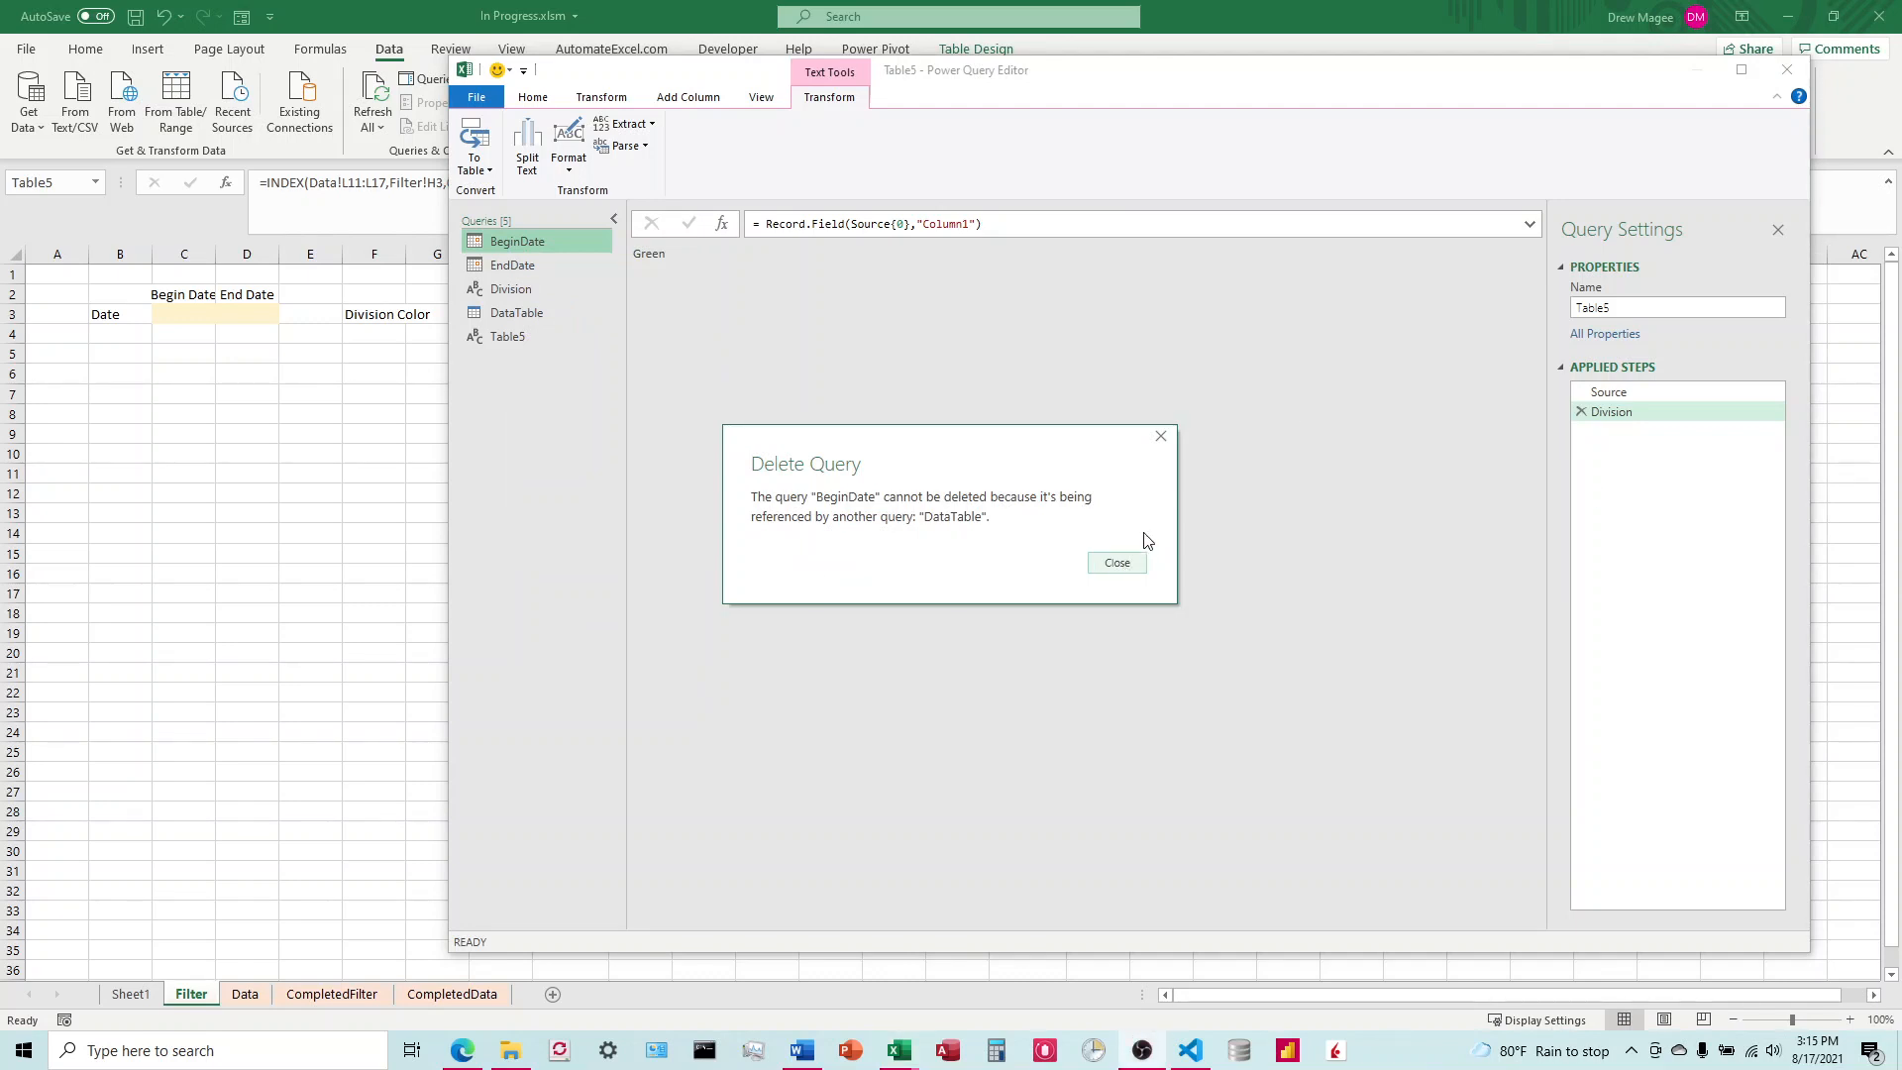
left_click(1161, 437)
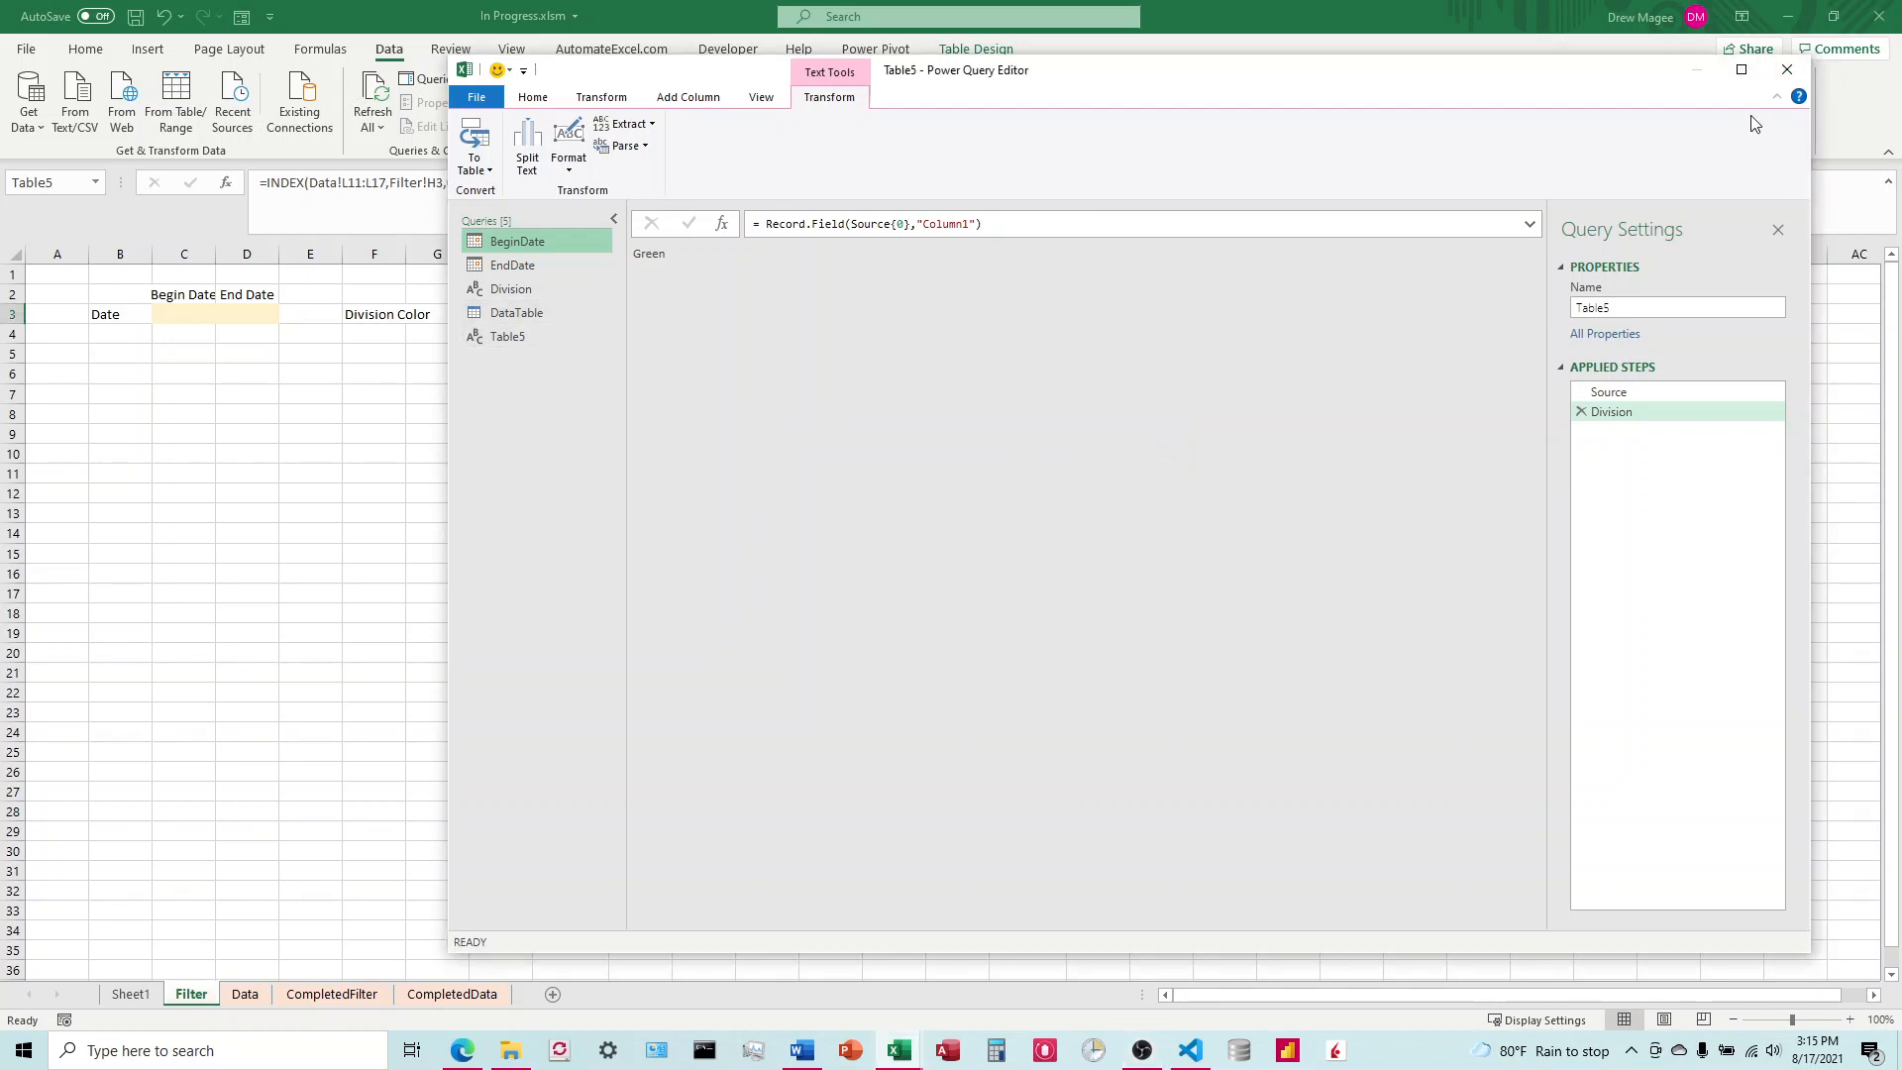
left_click(1791, 77)
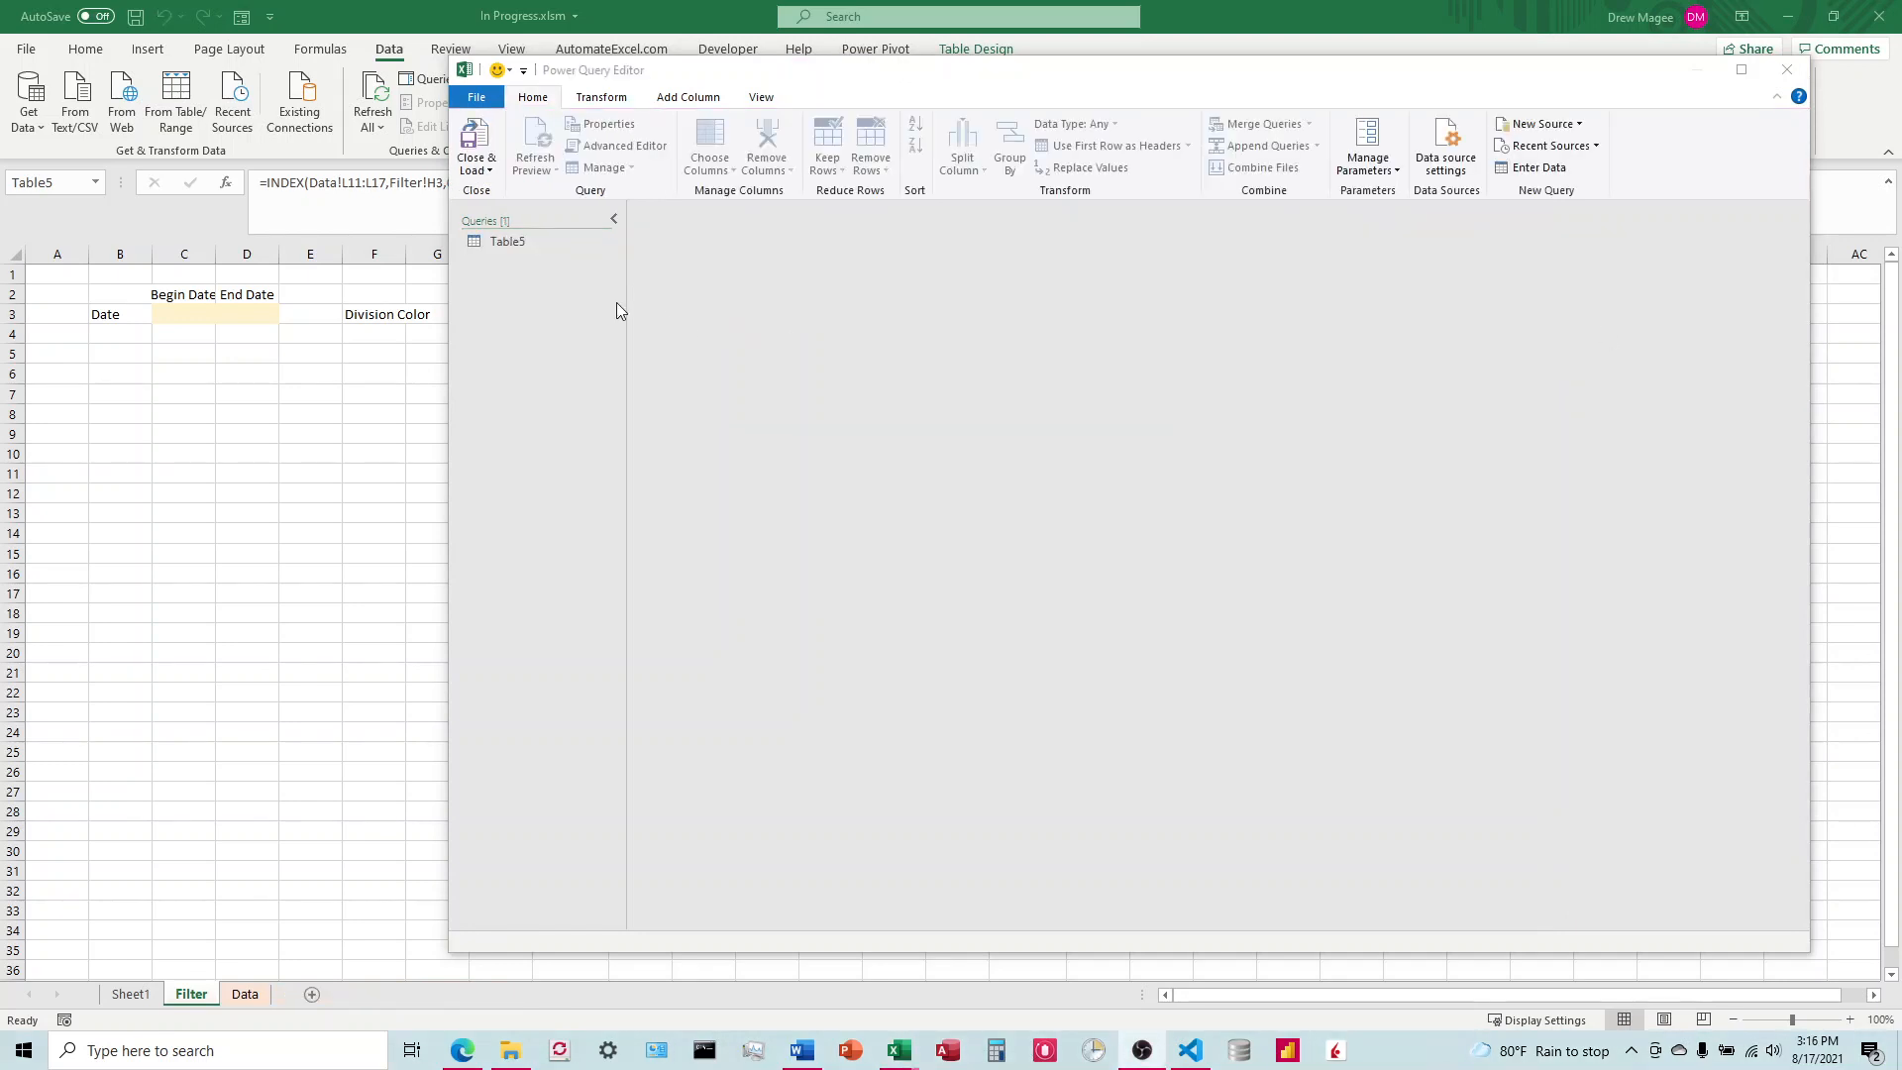
Step: Replace all of Table5's query code with the Source step and Division = Record.Field(Source{0},"Column1"), returning Division, and apply it
left_click(503, 247)
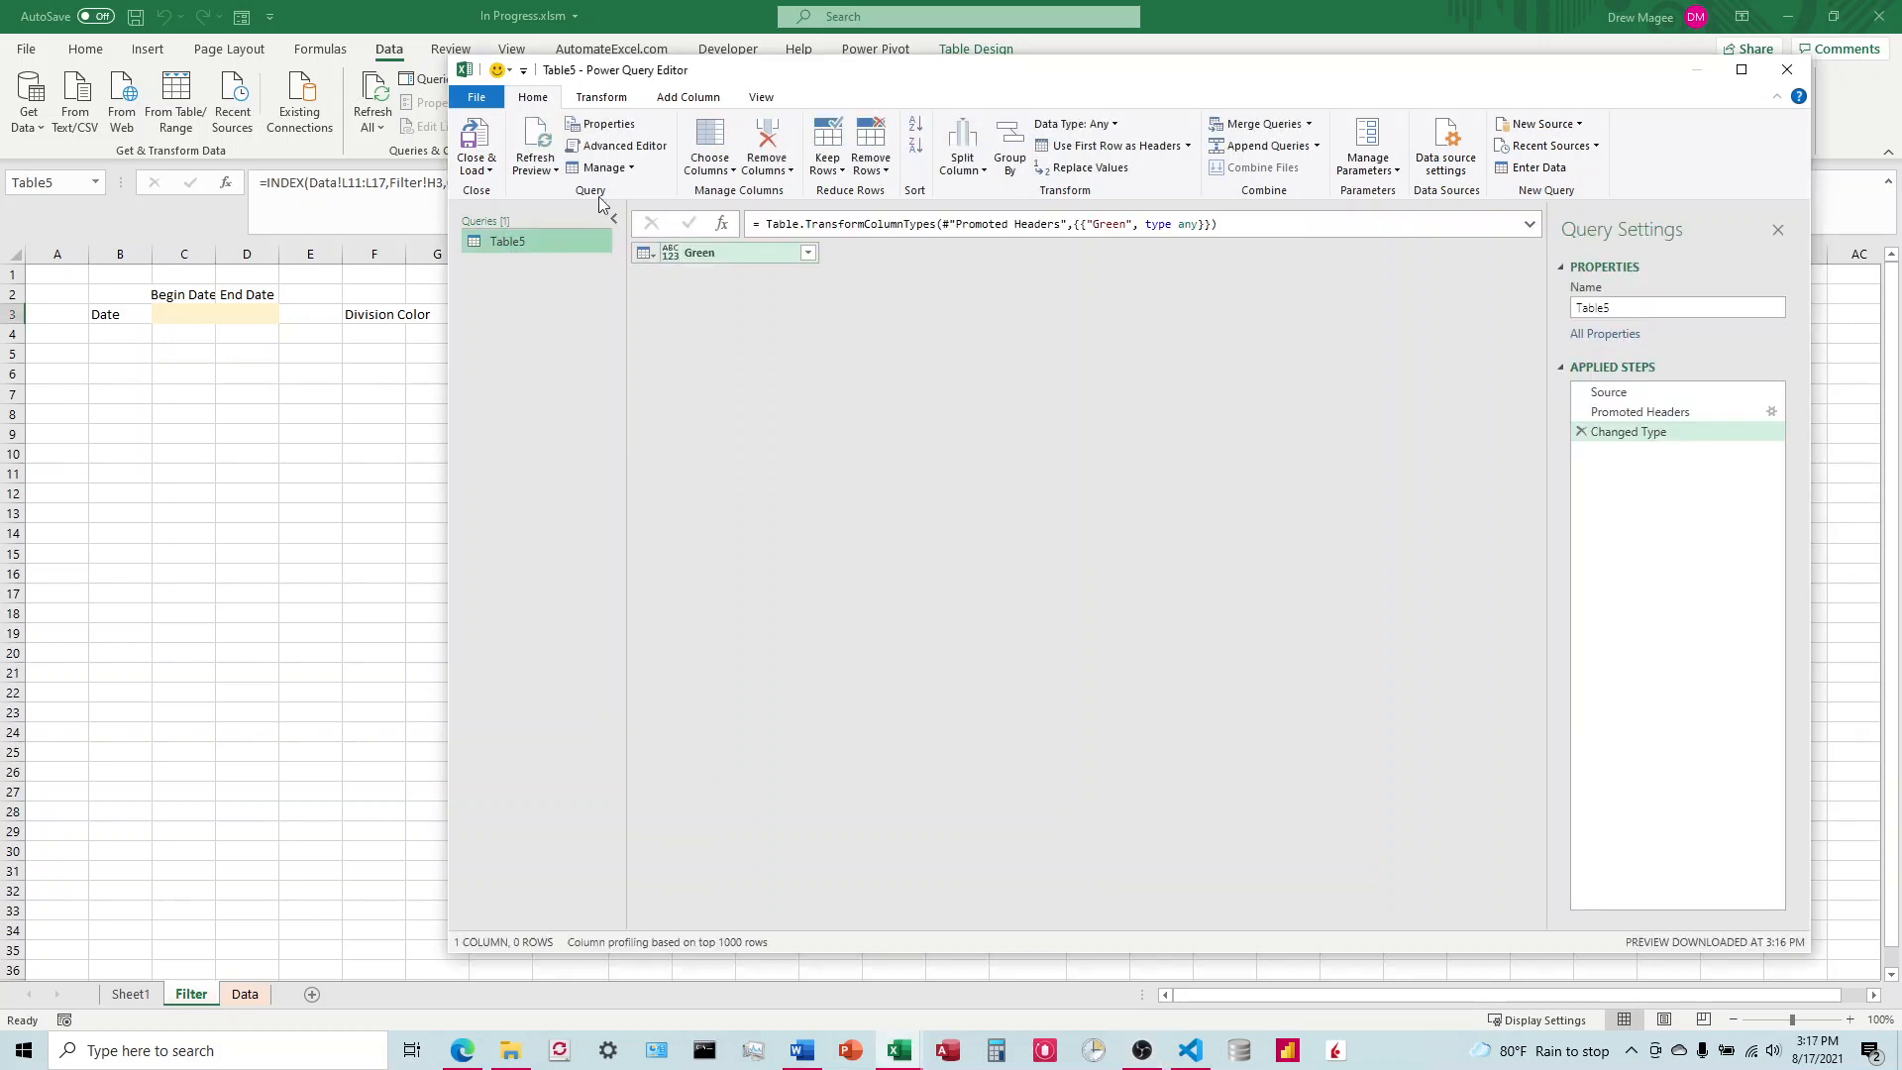
left_click(616, 145)
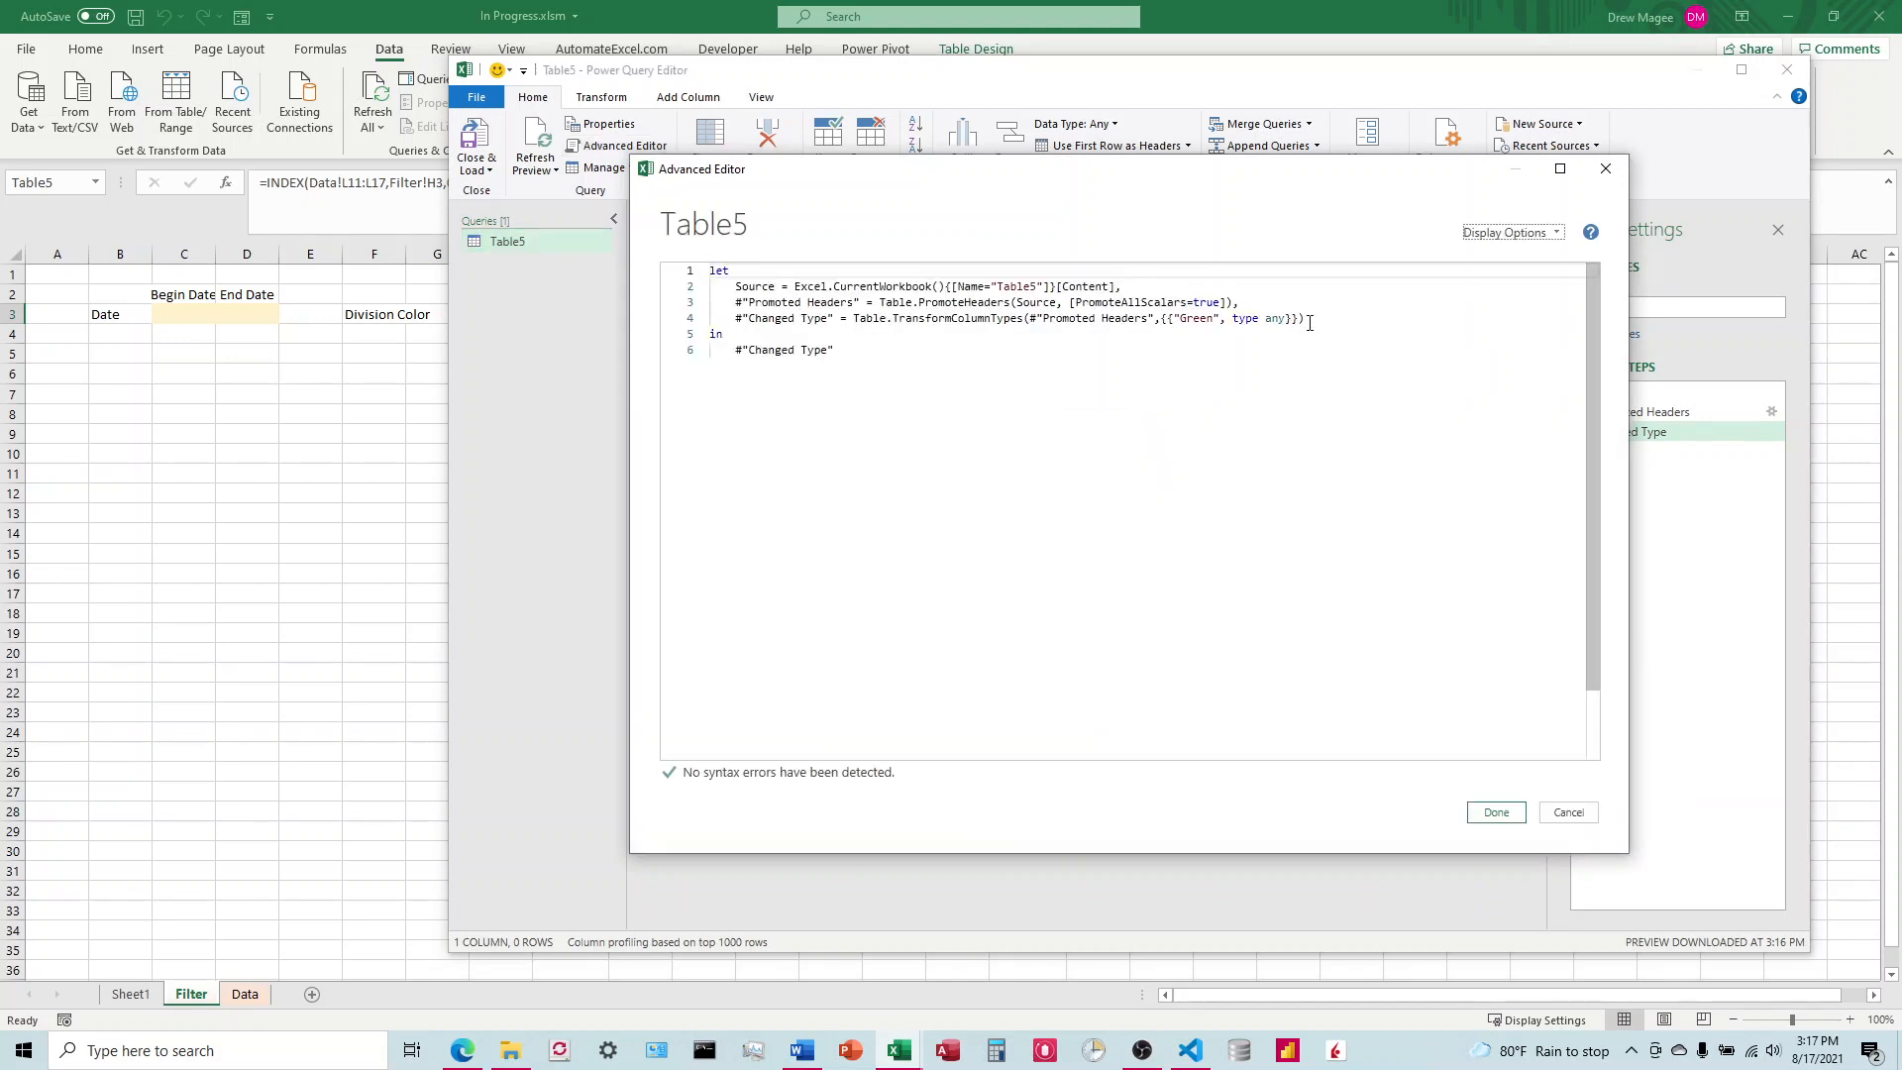
left_click_drag(1309, 323, 706, 301)
key("BackSpace")
key("BackSpace")
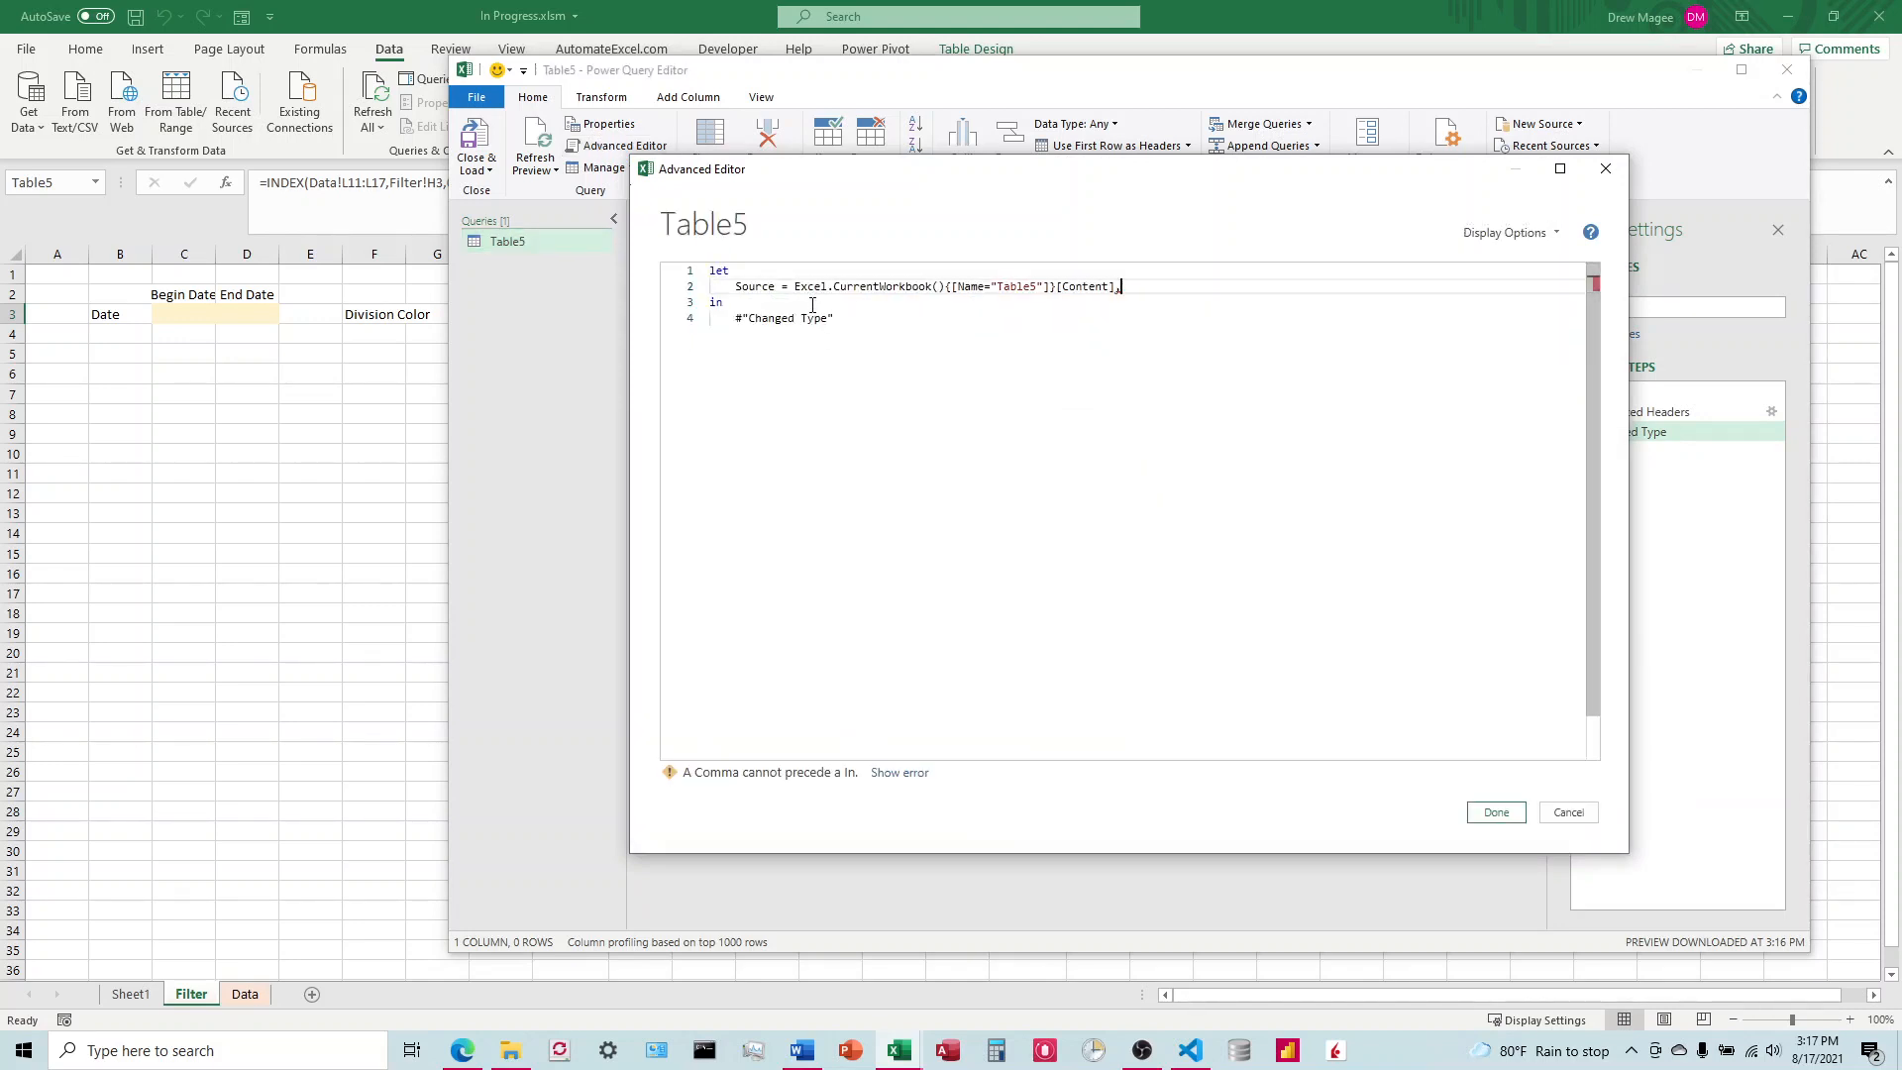
key("ctrl+a")
type("let     Source = Excel.CurrentWorkbook(){[Name=\"Table5\"]}[Content],     Division = Record.Field(Source{0},\"Column1\") in     Division")
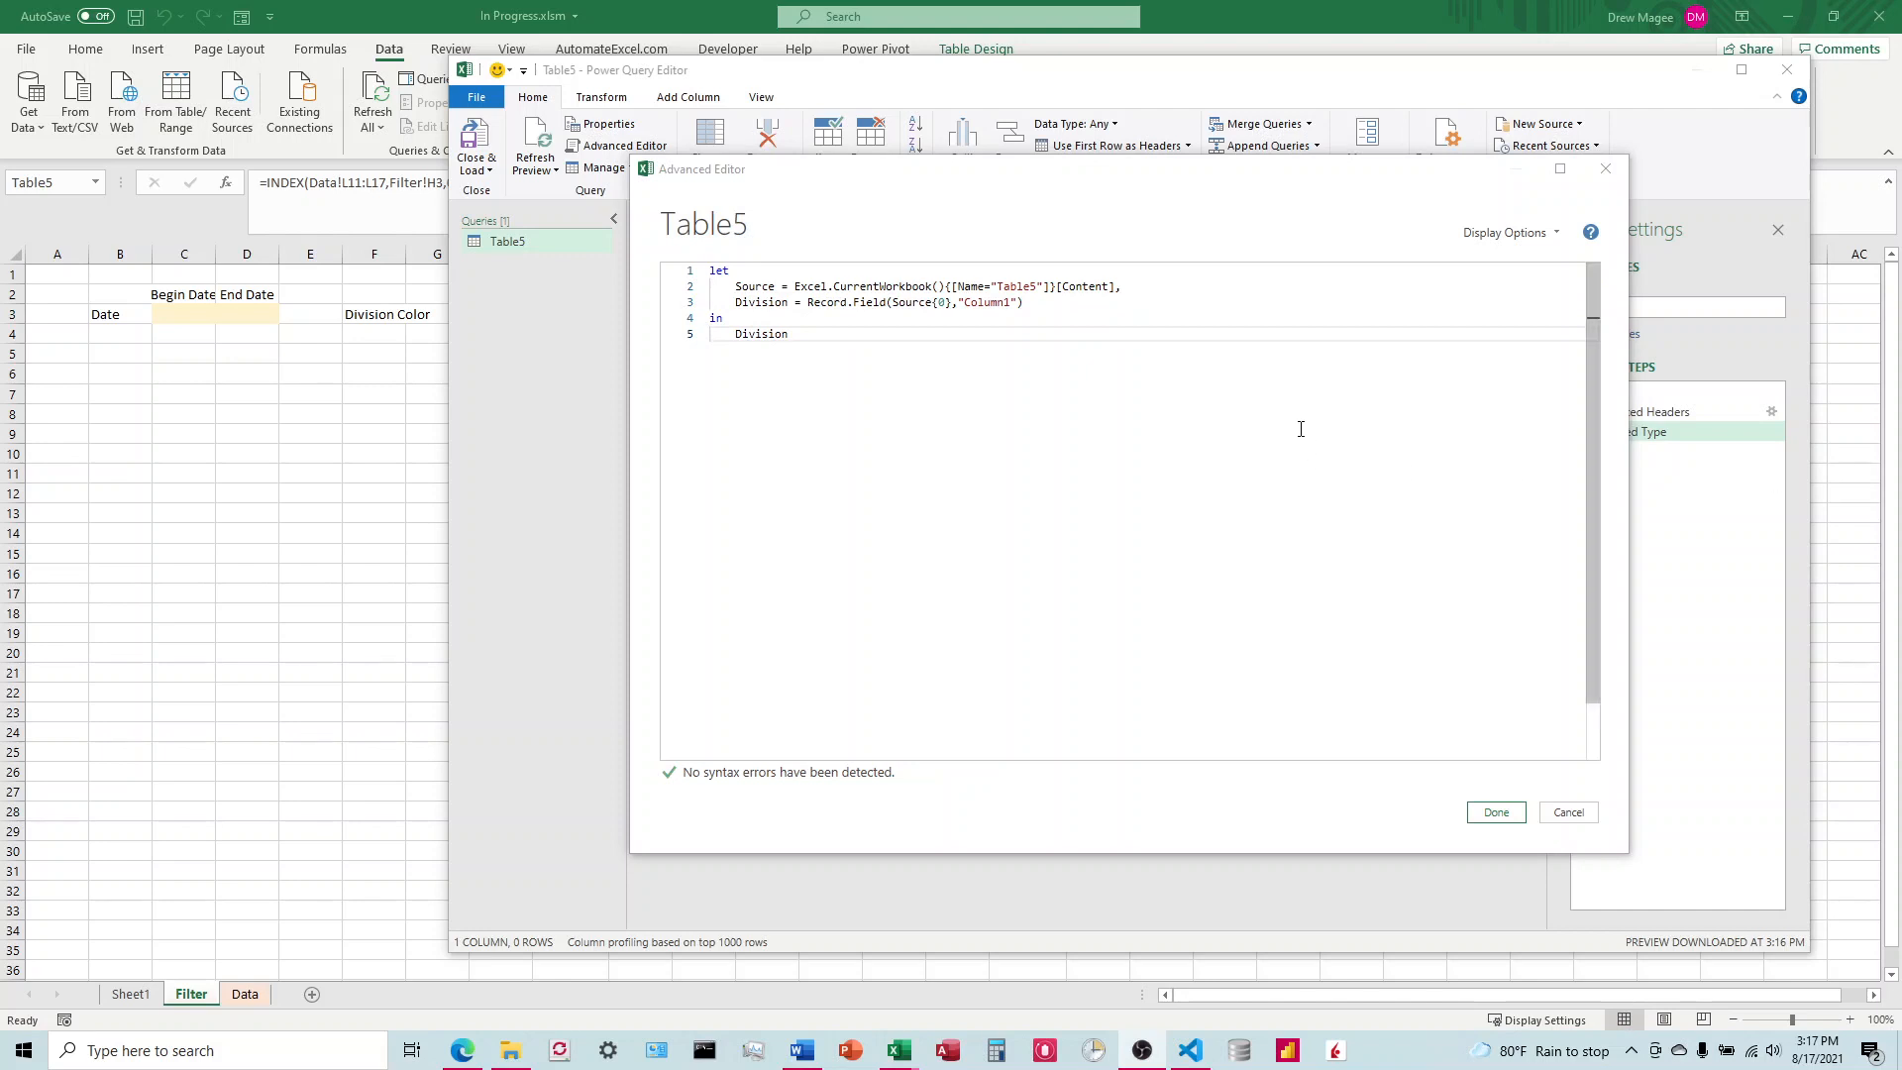
left_click(1496, 812)
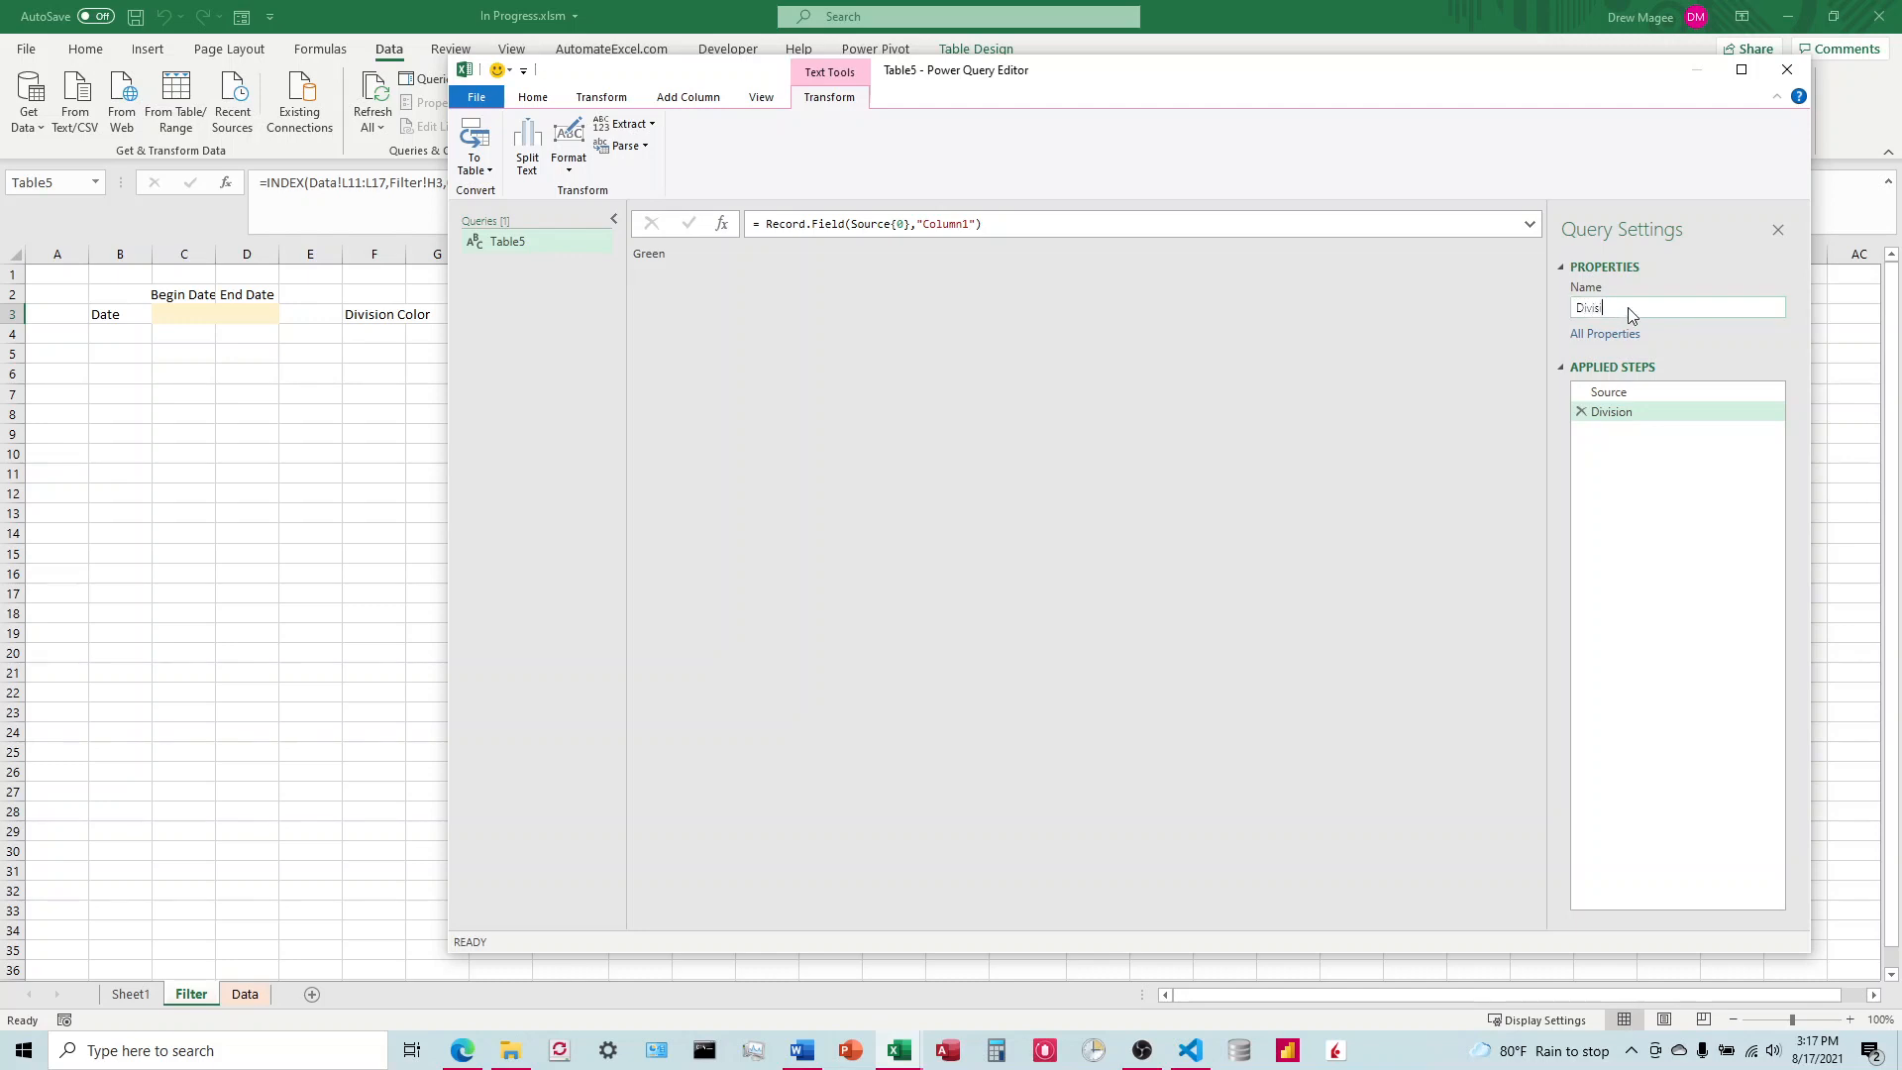
Step: Rename the Table5 query as Division and close and load it into the workbook
left_click(1594, 355)
left_click(1788, 71)
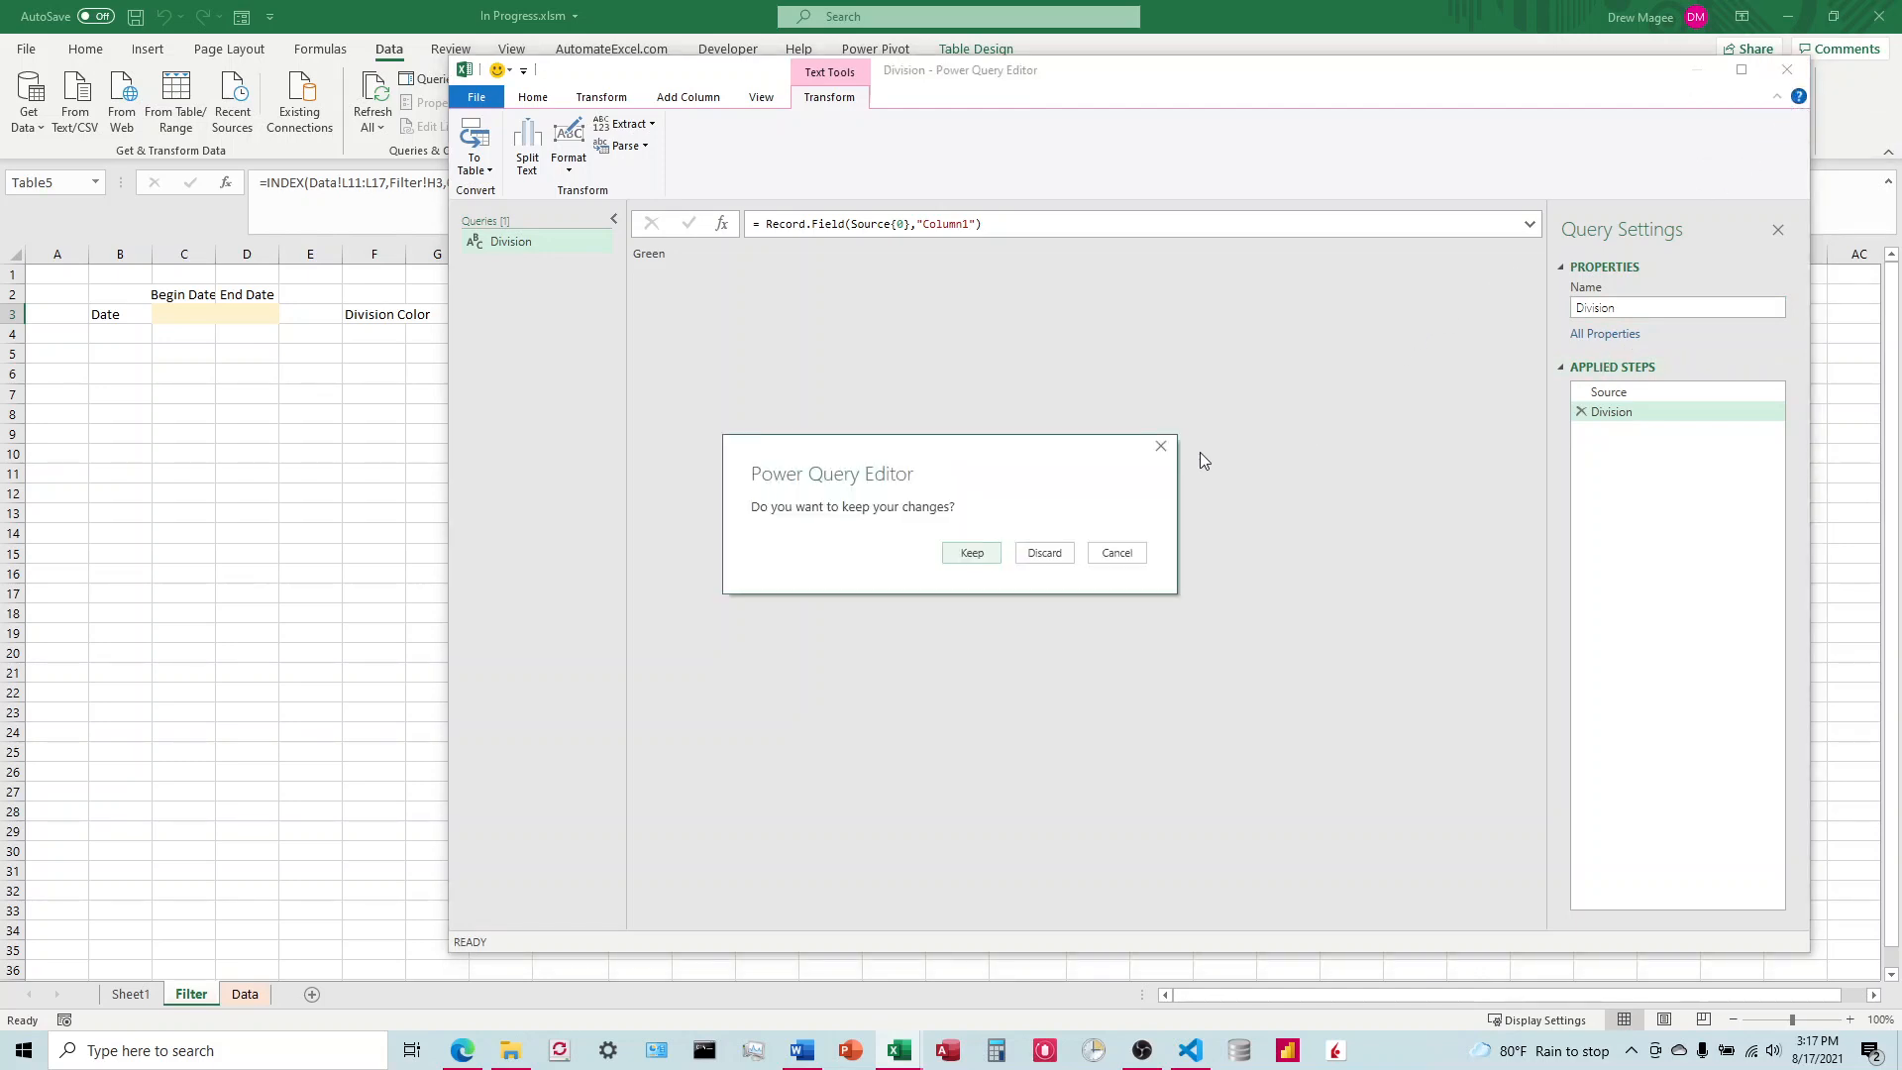
left_click(1160, 447)
left_click(540, 97)
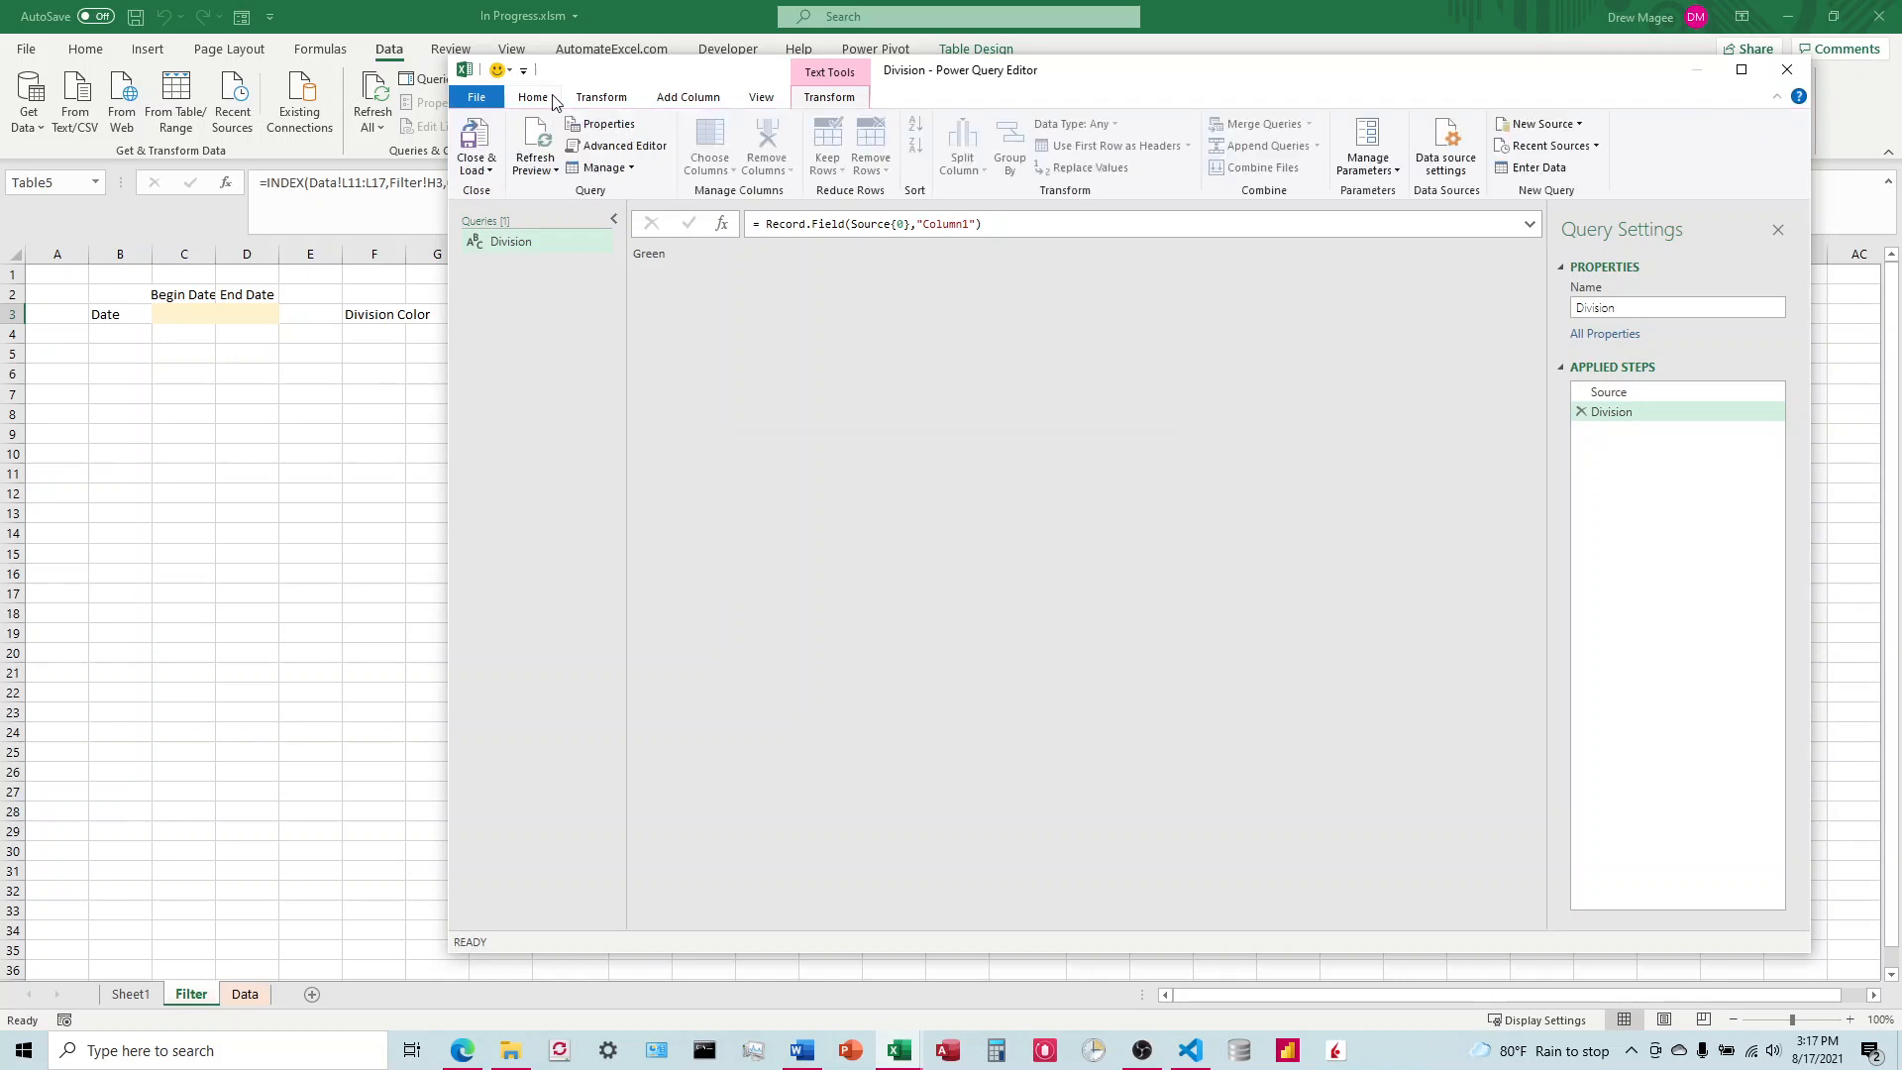
left_click(476, 167)
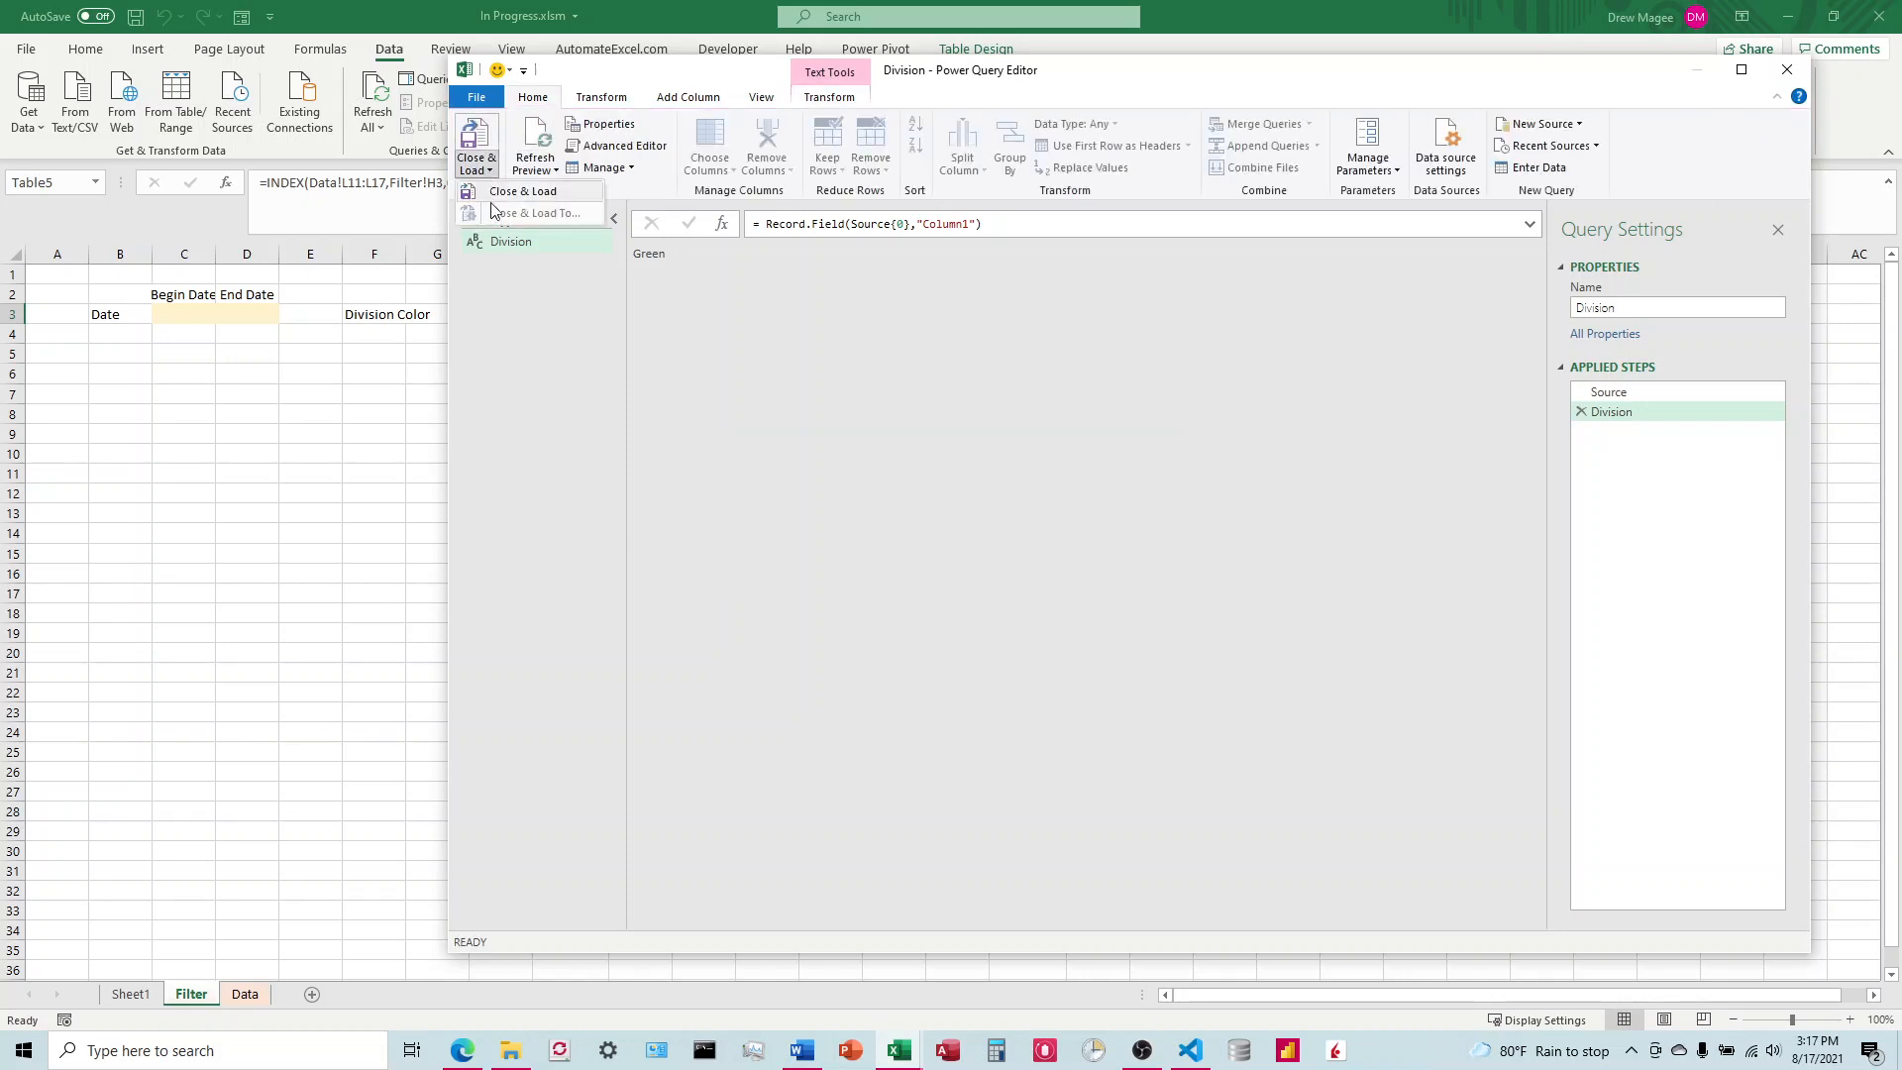
left_click(542, 198)
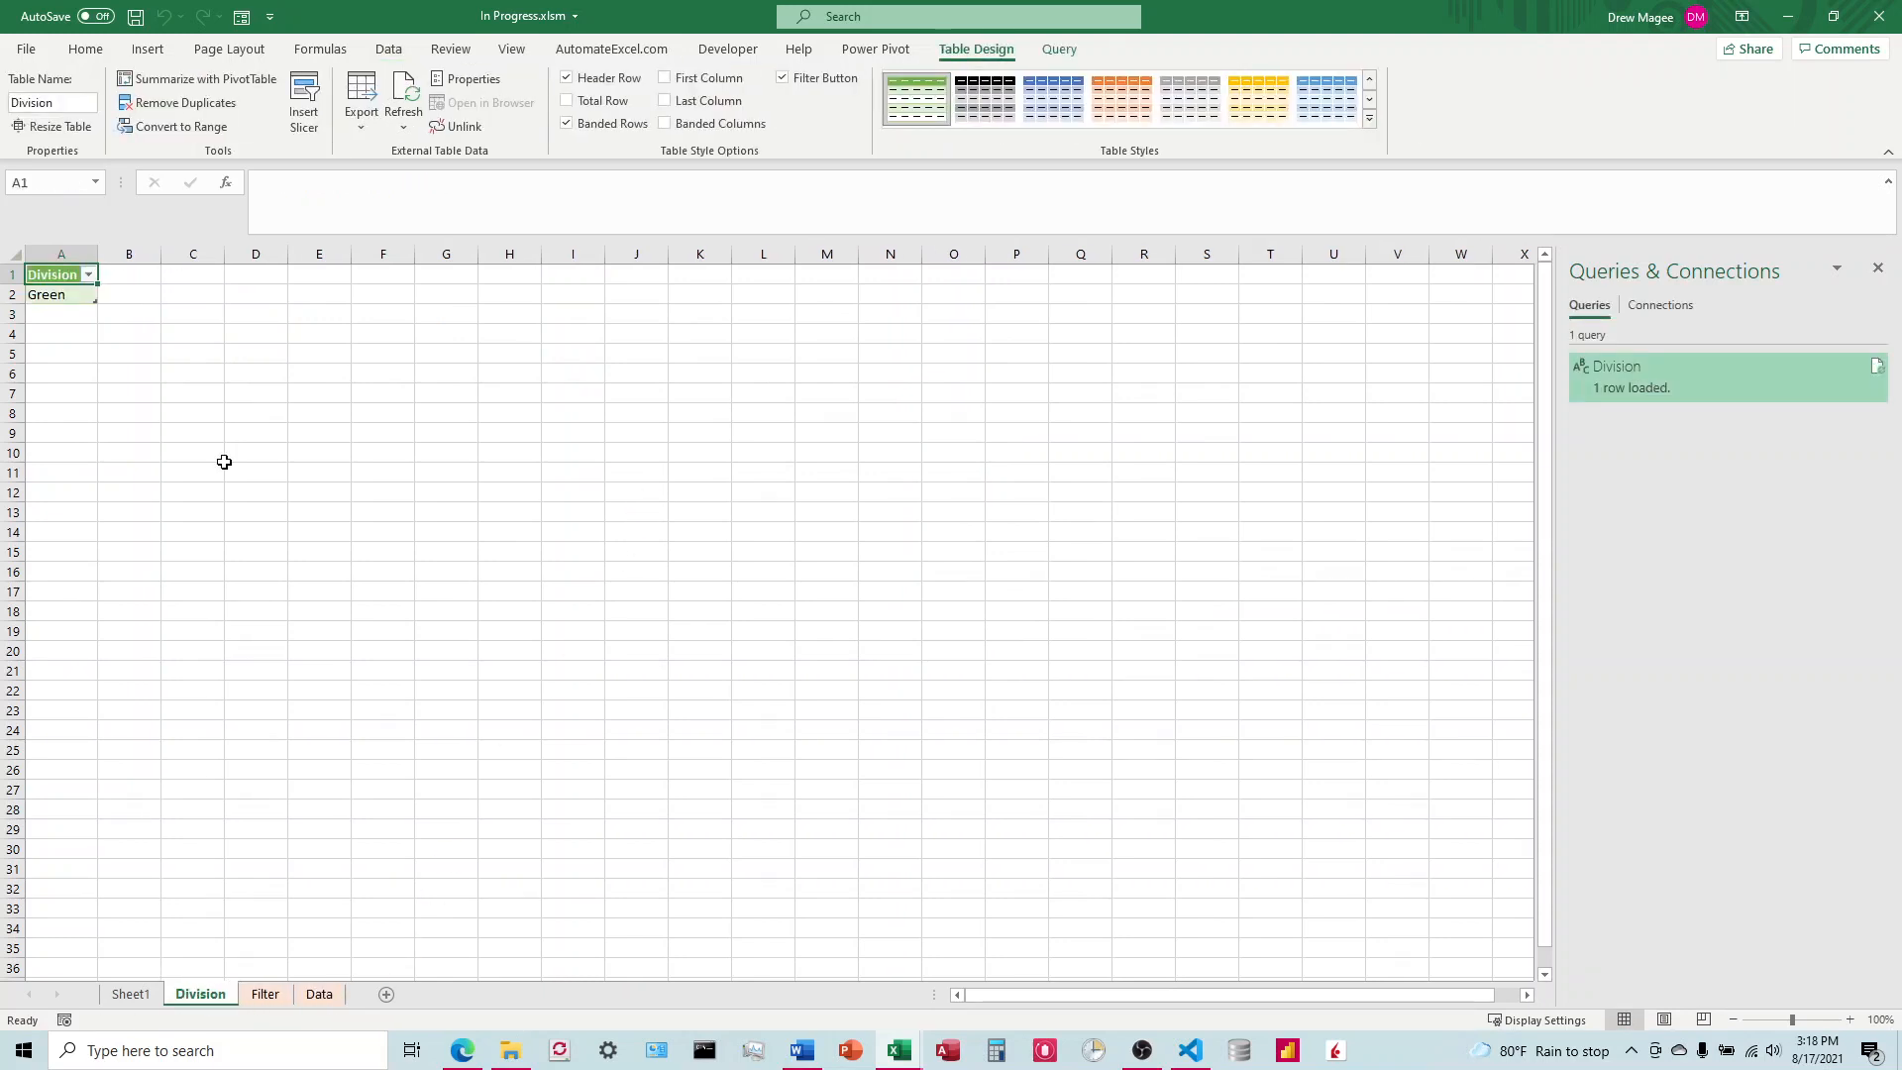
Step: Delete the Division worksheet that holds the loaded query output
right_click(200, 996)
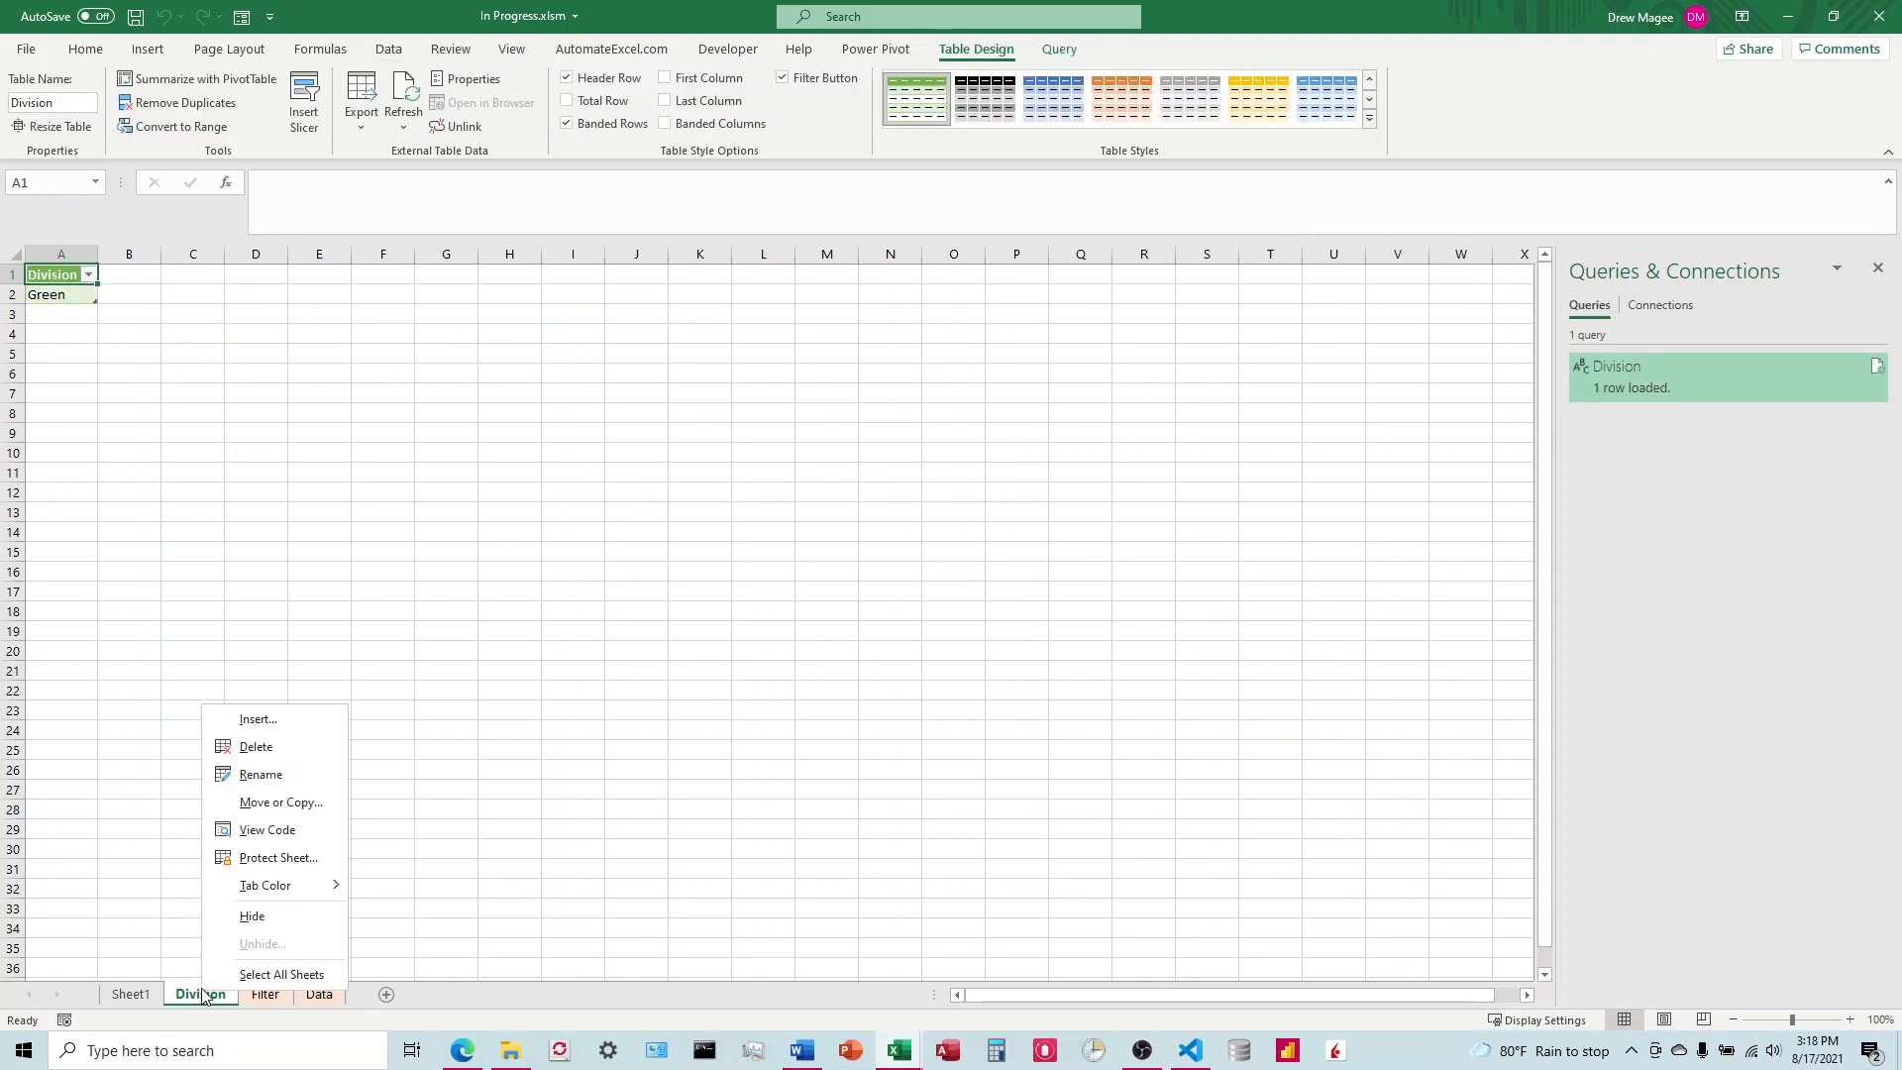
left_click(264, 748)
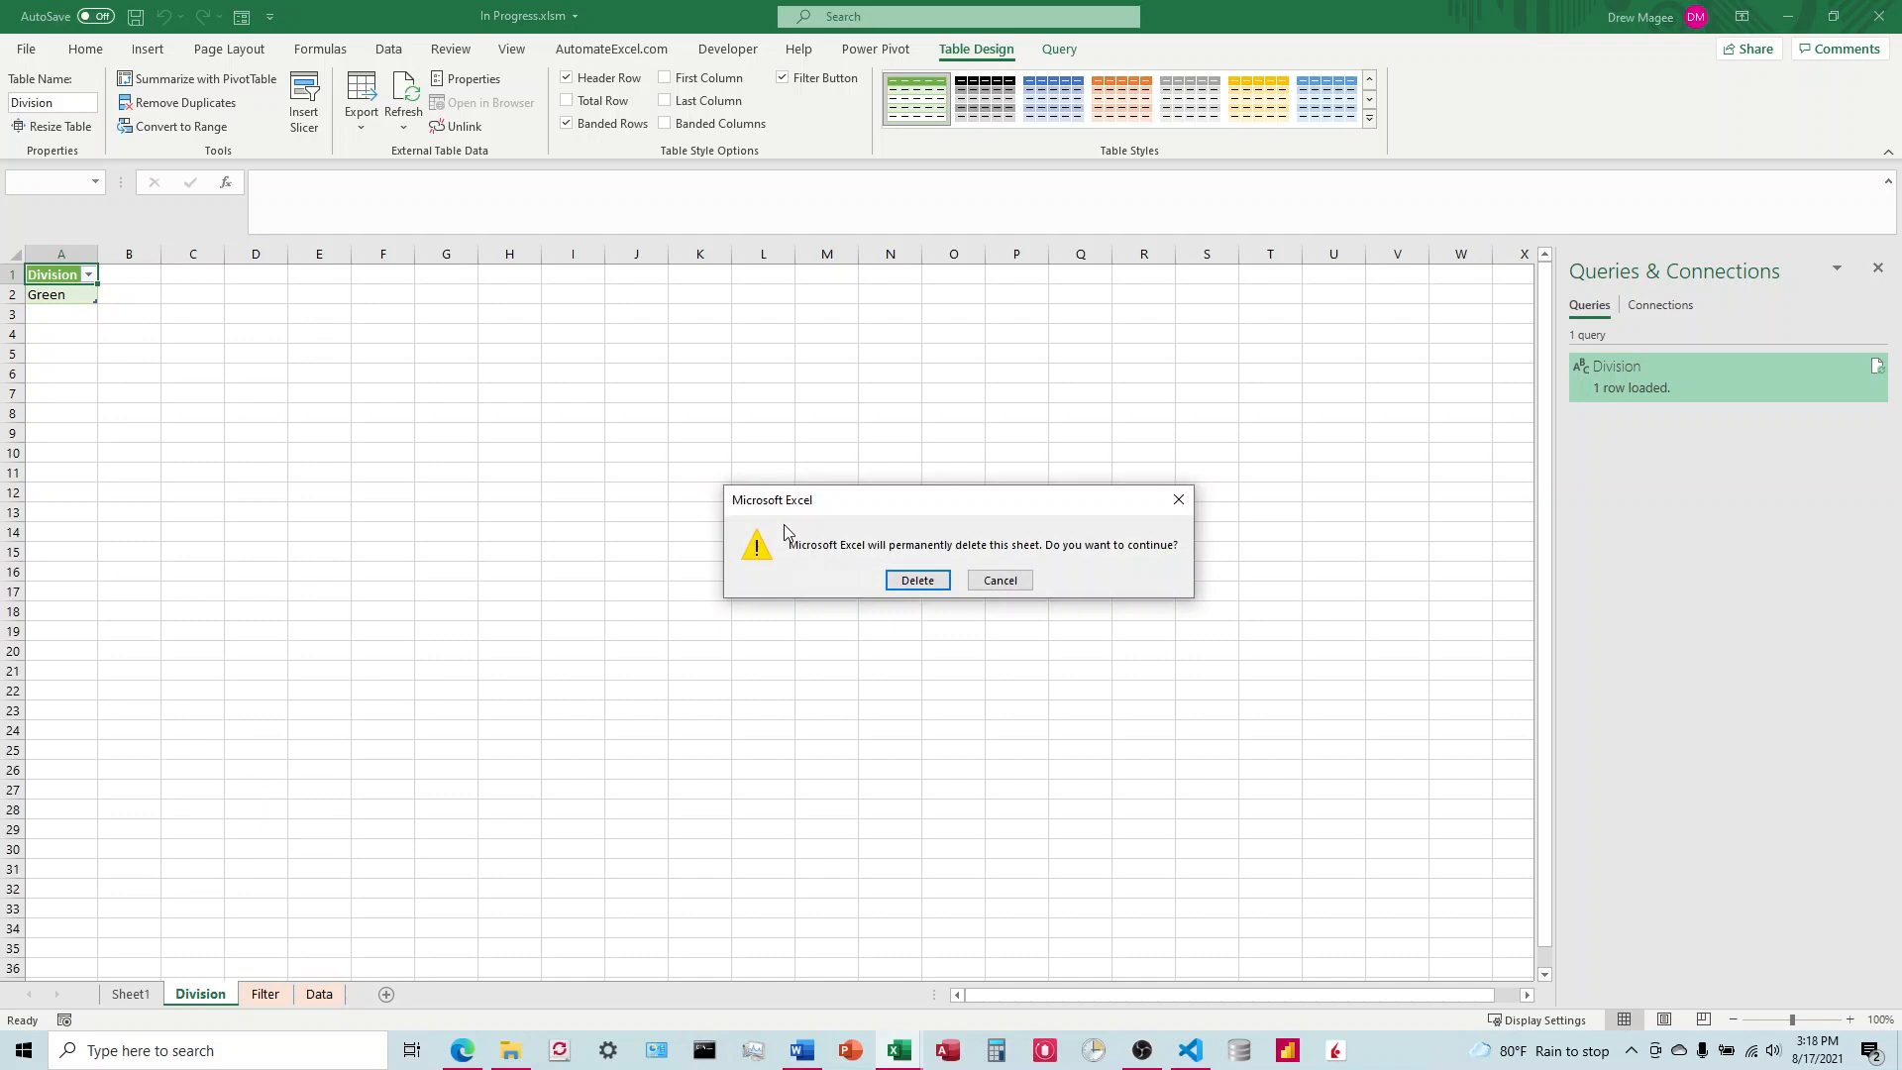
left_click(913, 581)
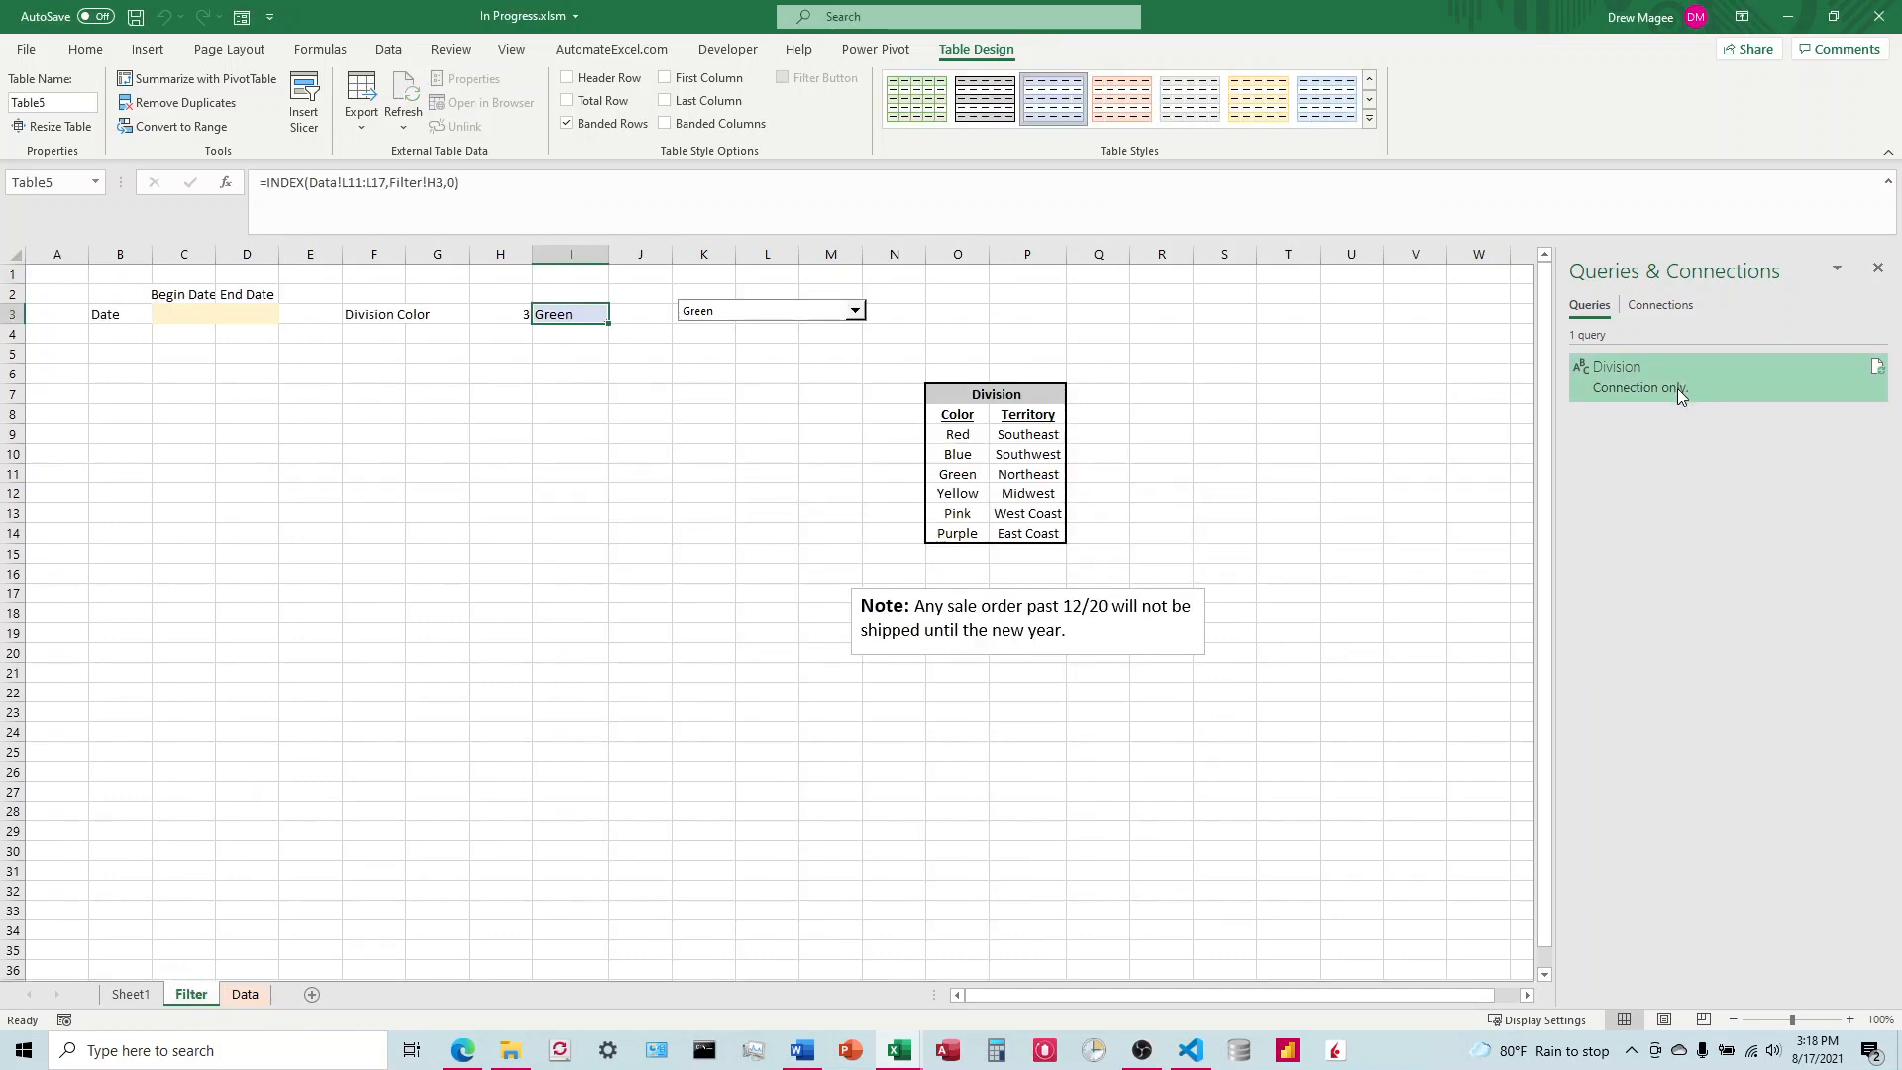
mouse_move(1656, 390)
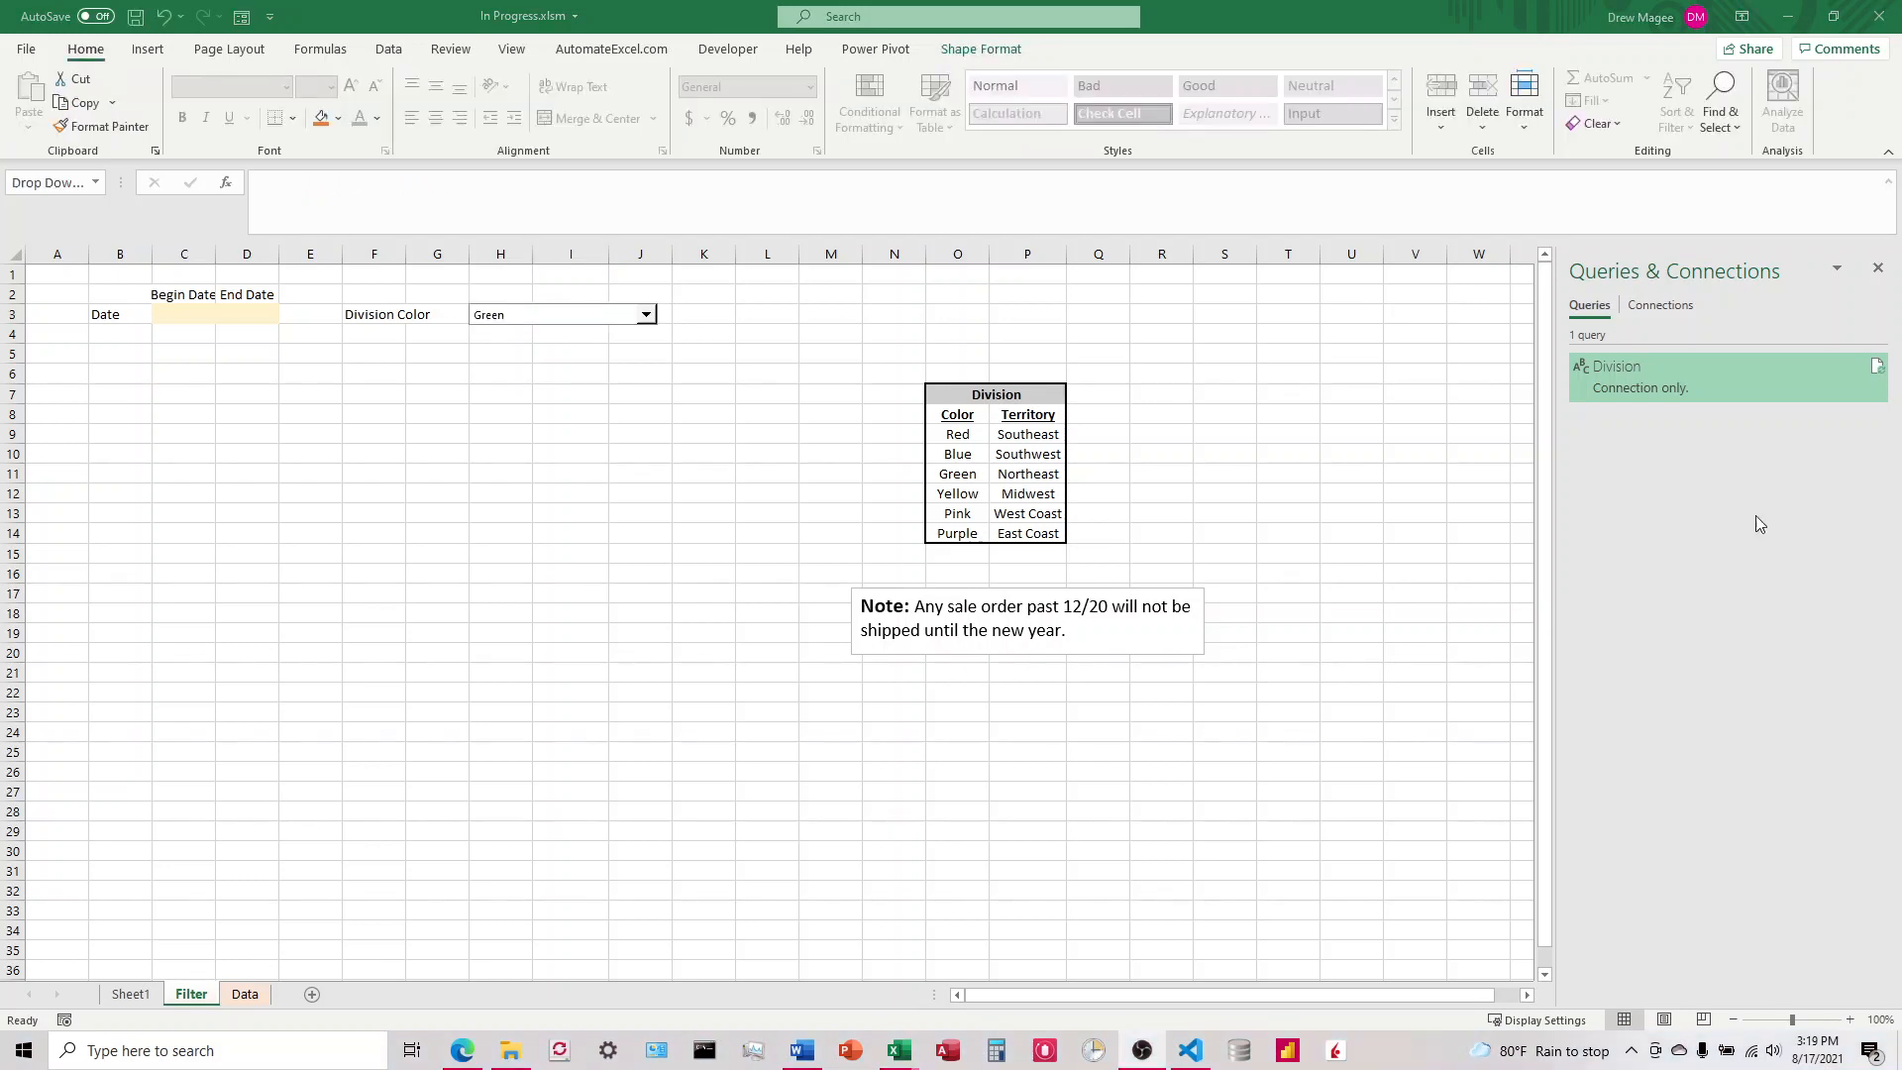
Step: Set the width of columns C and D on the Filter sheet to 10
left_click(187, 303)
left_click_drag(199, 258, 243, 259)
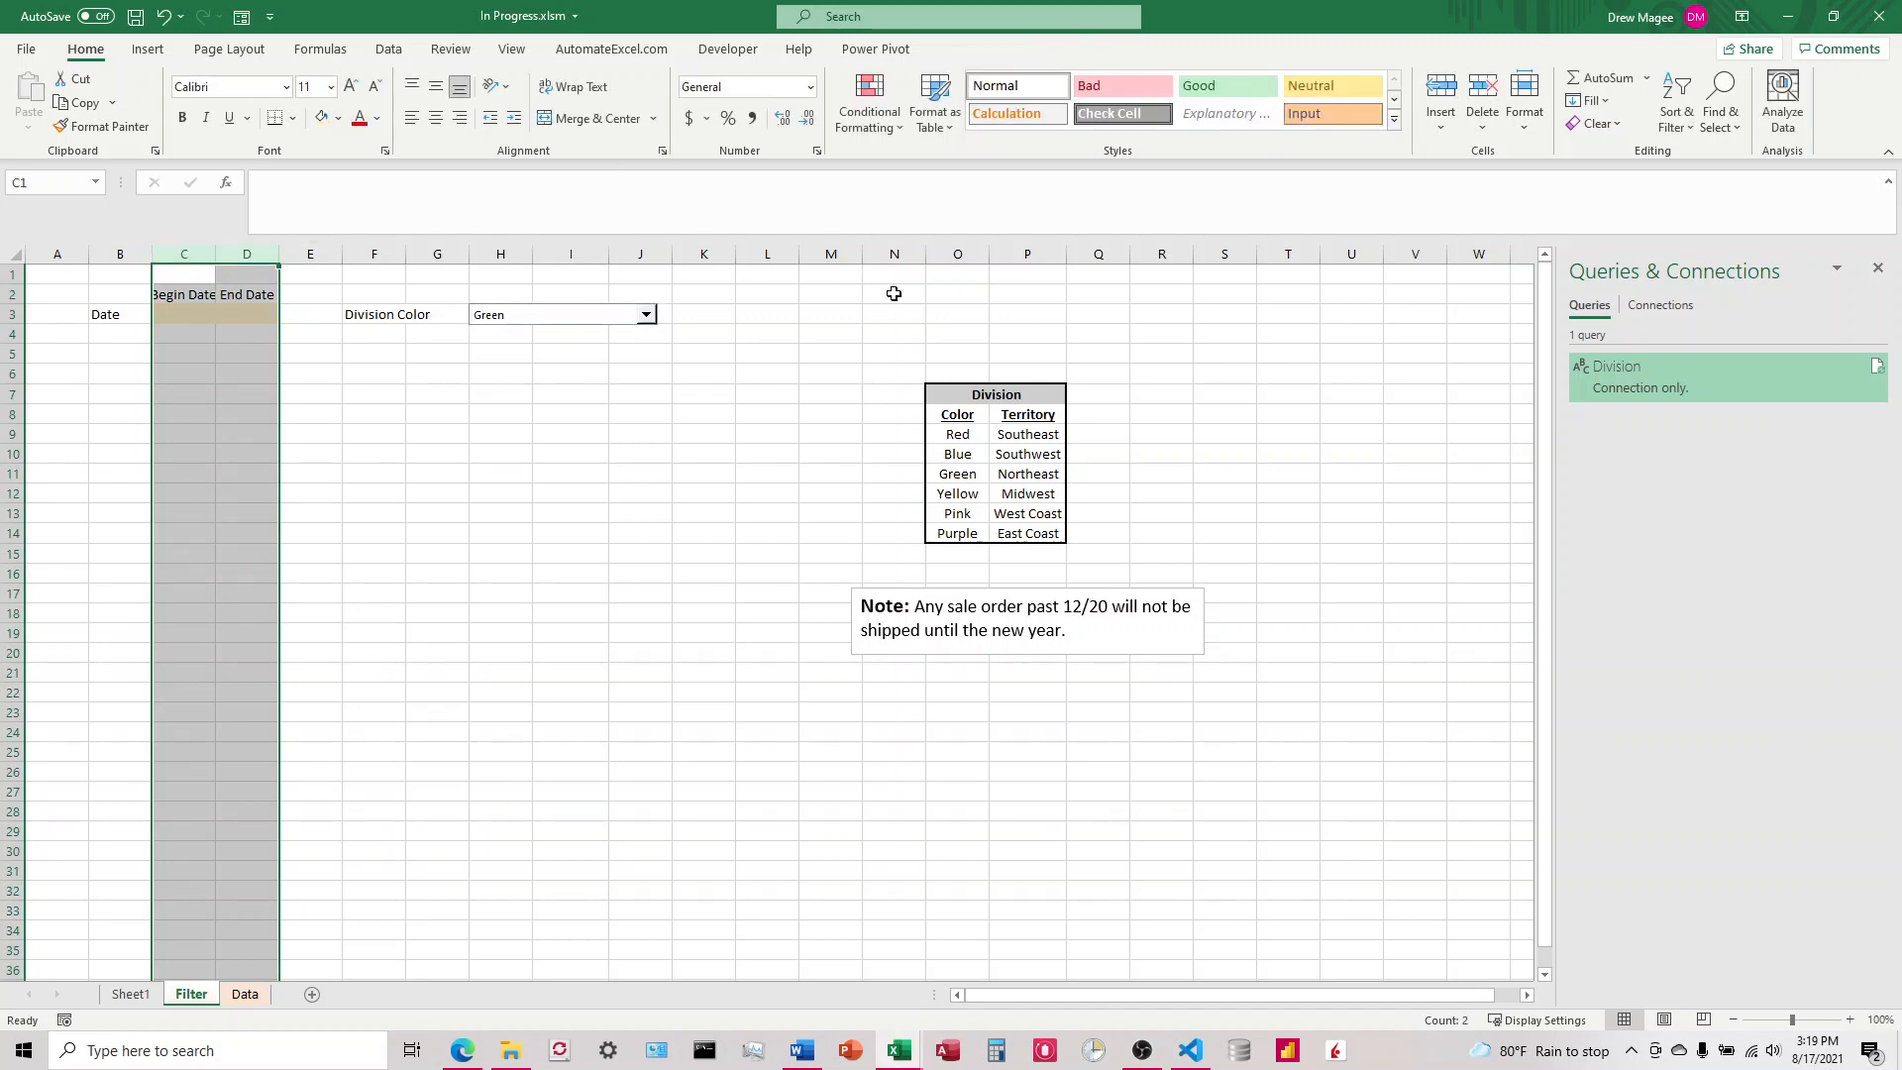
left_click(1526, 103)
left_click(1578, 247)
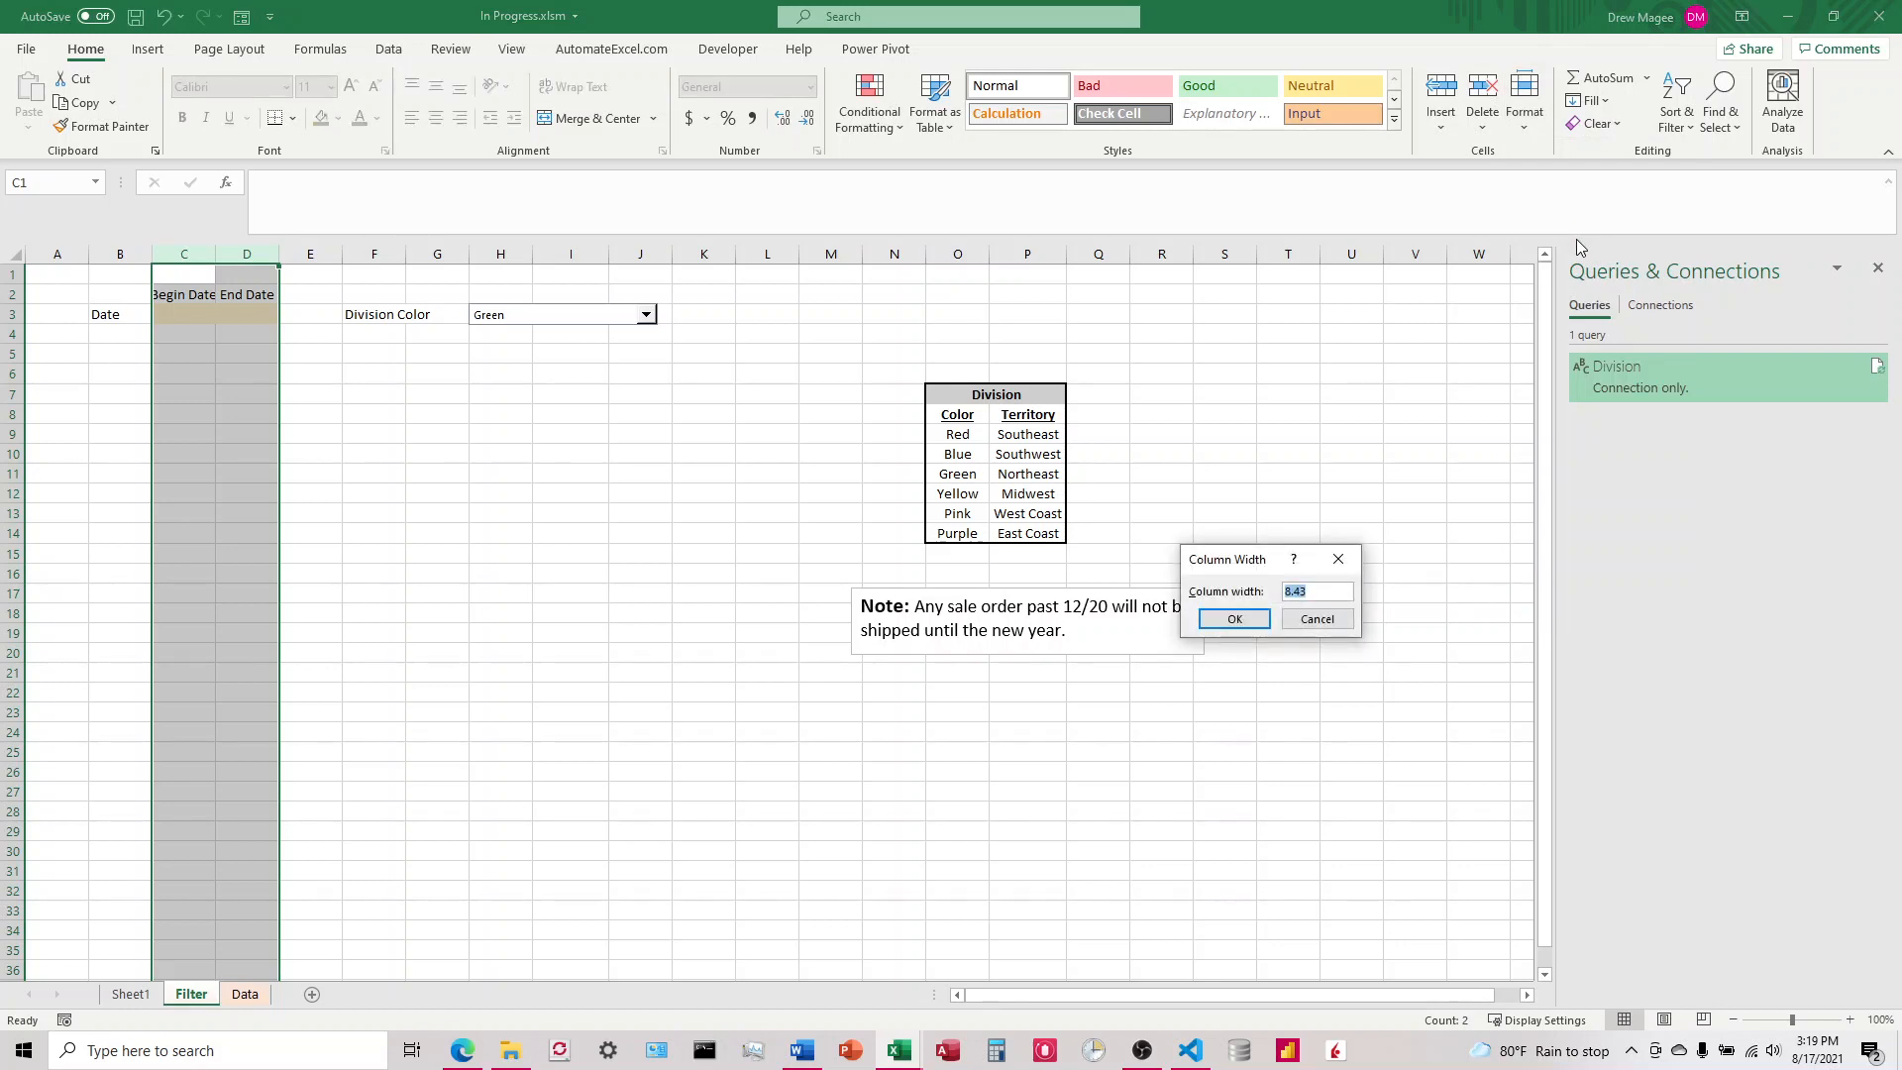
type("10")
key("Return")
left_click(255, 347)
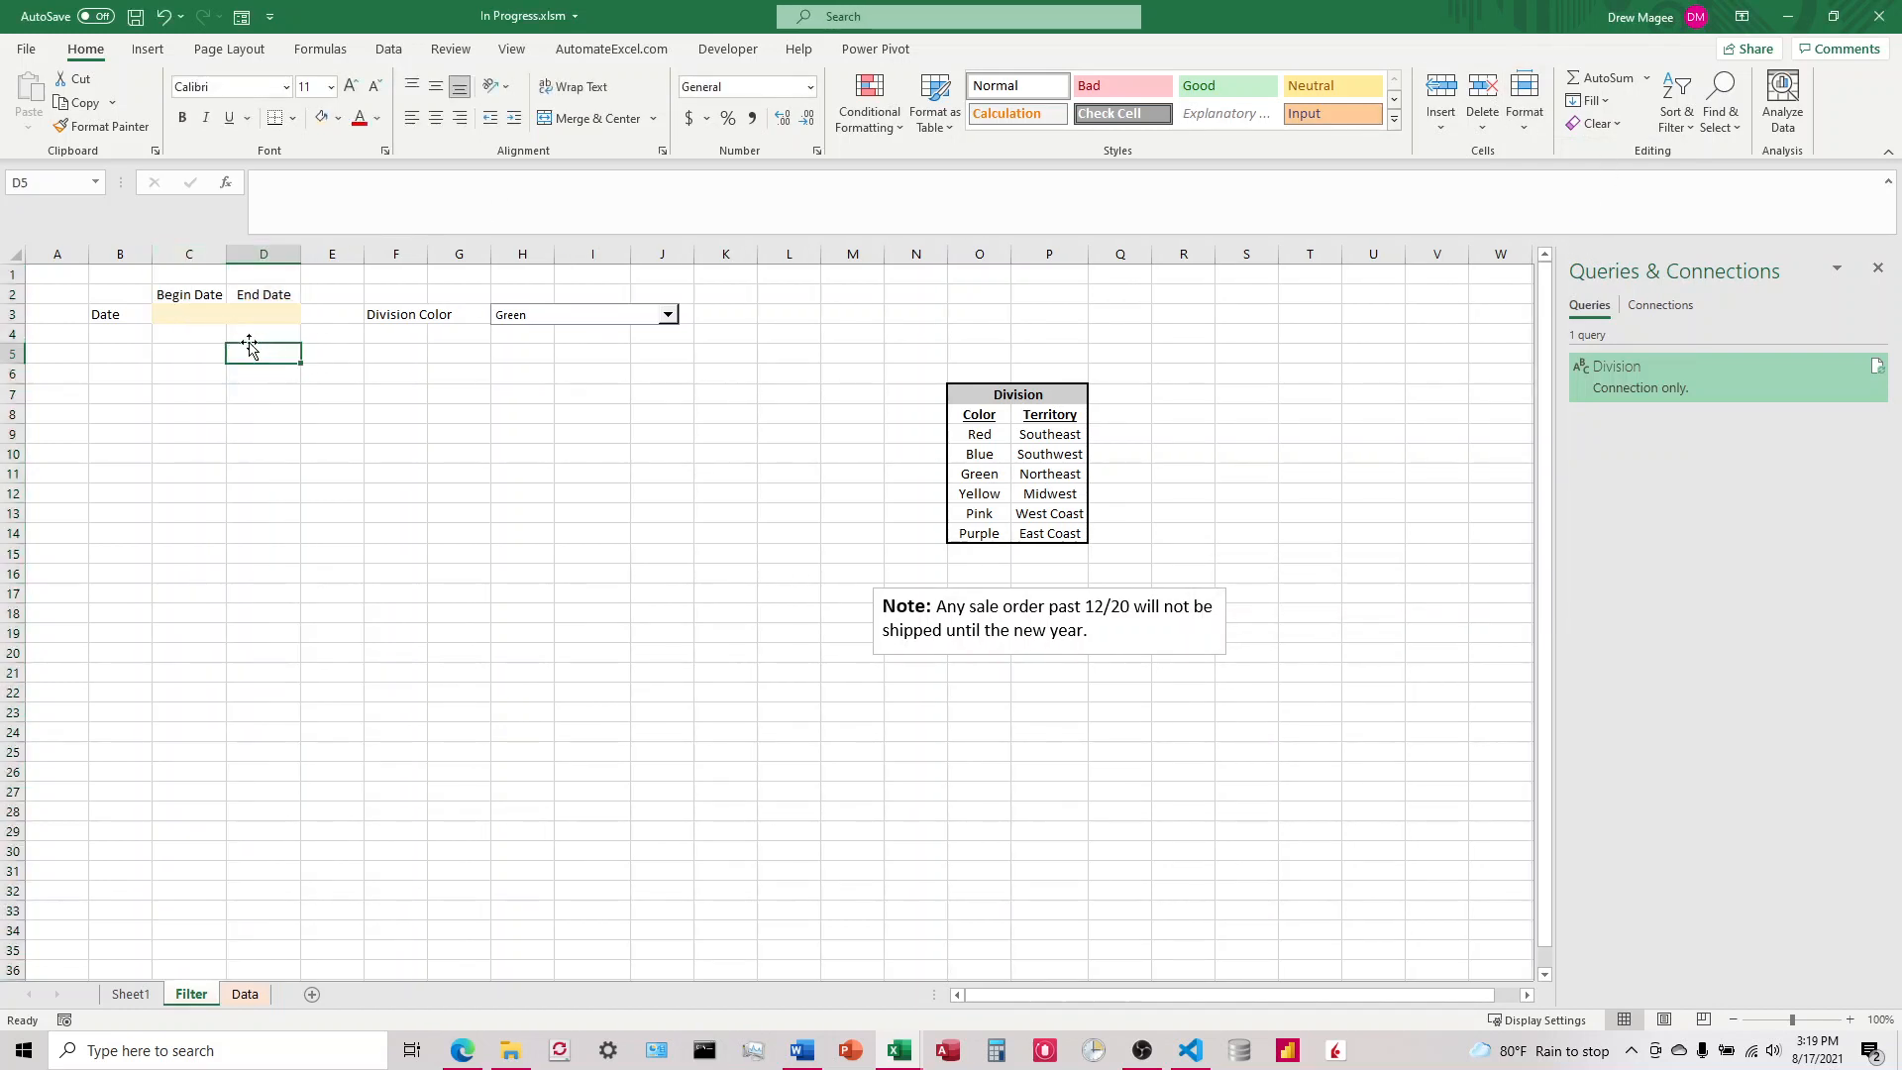
Step: Convert the Begin Date and End Date range C2:D3 into a table with headers
left_click(212, 314)
left_click_drag(214, 314, 254, 297)
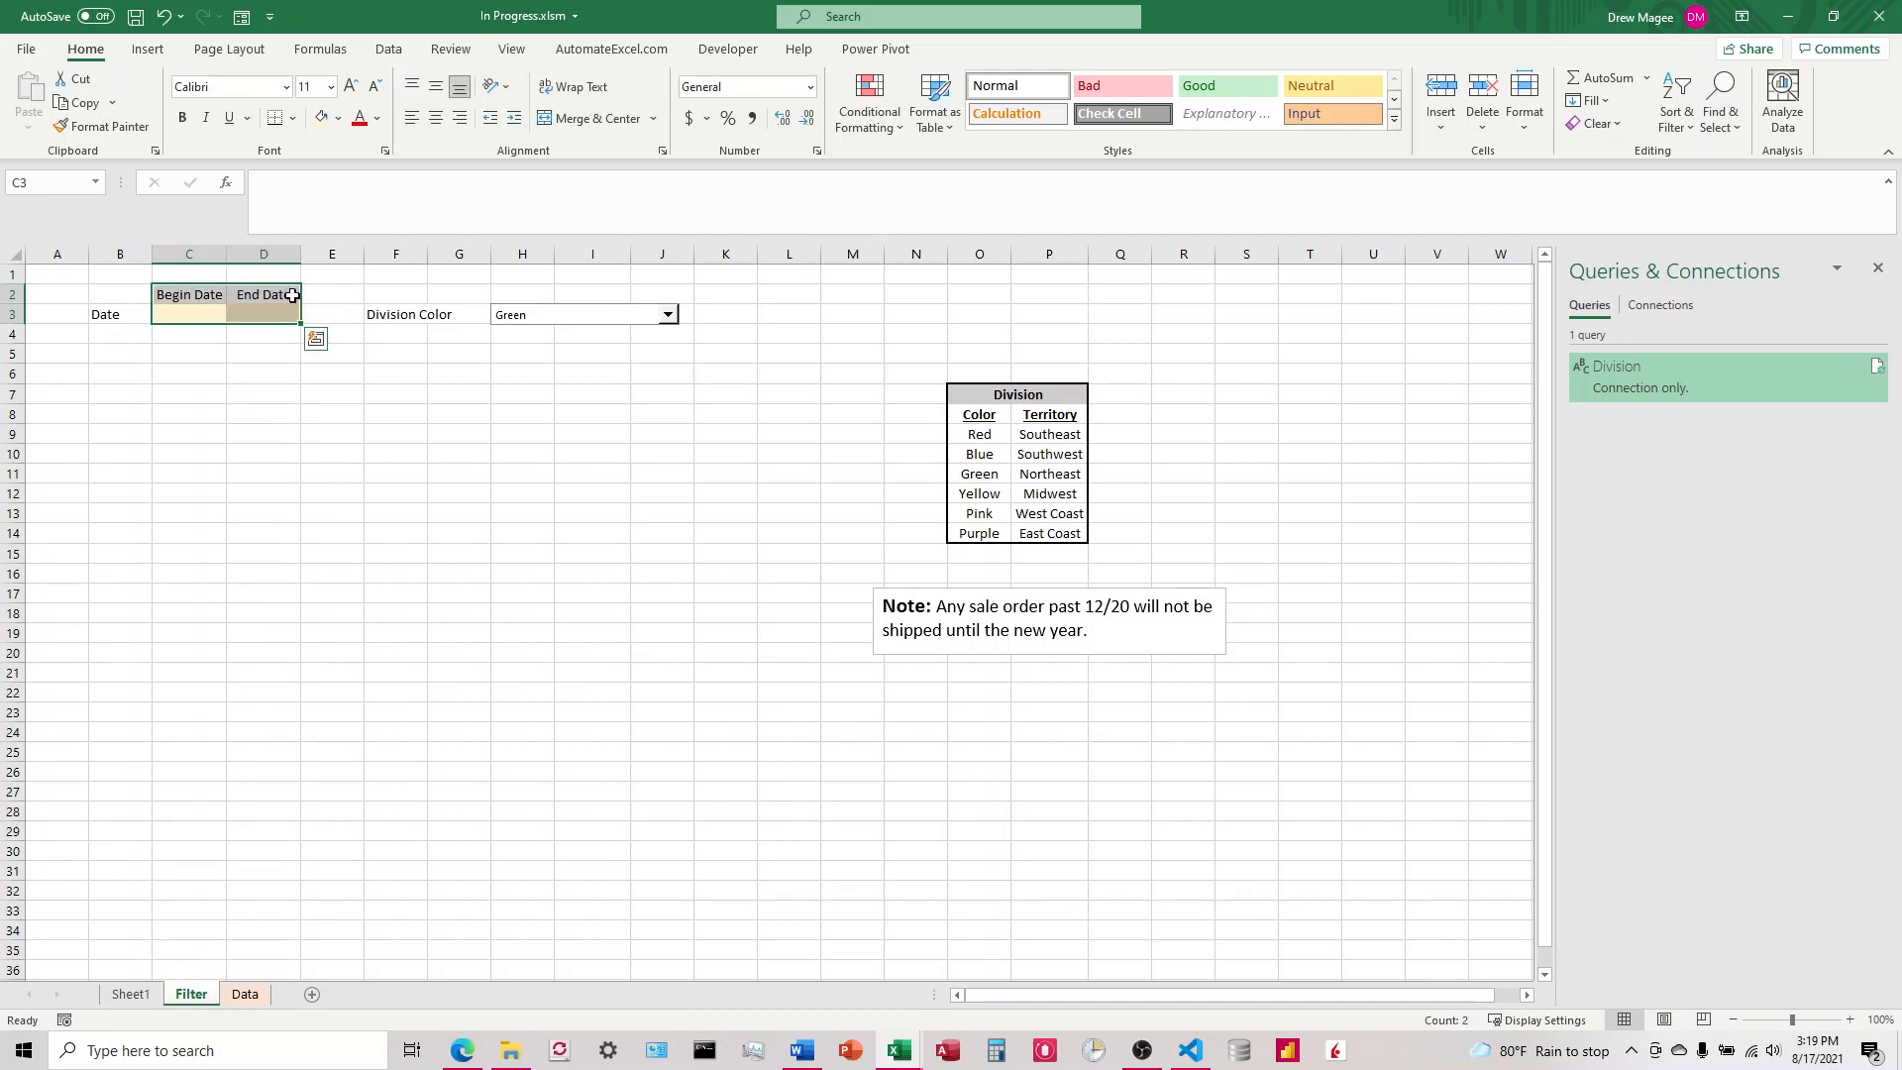
left_click(148, 50)
left_click(178, 94)
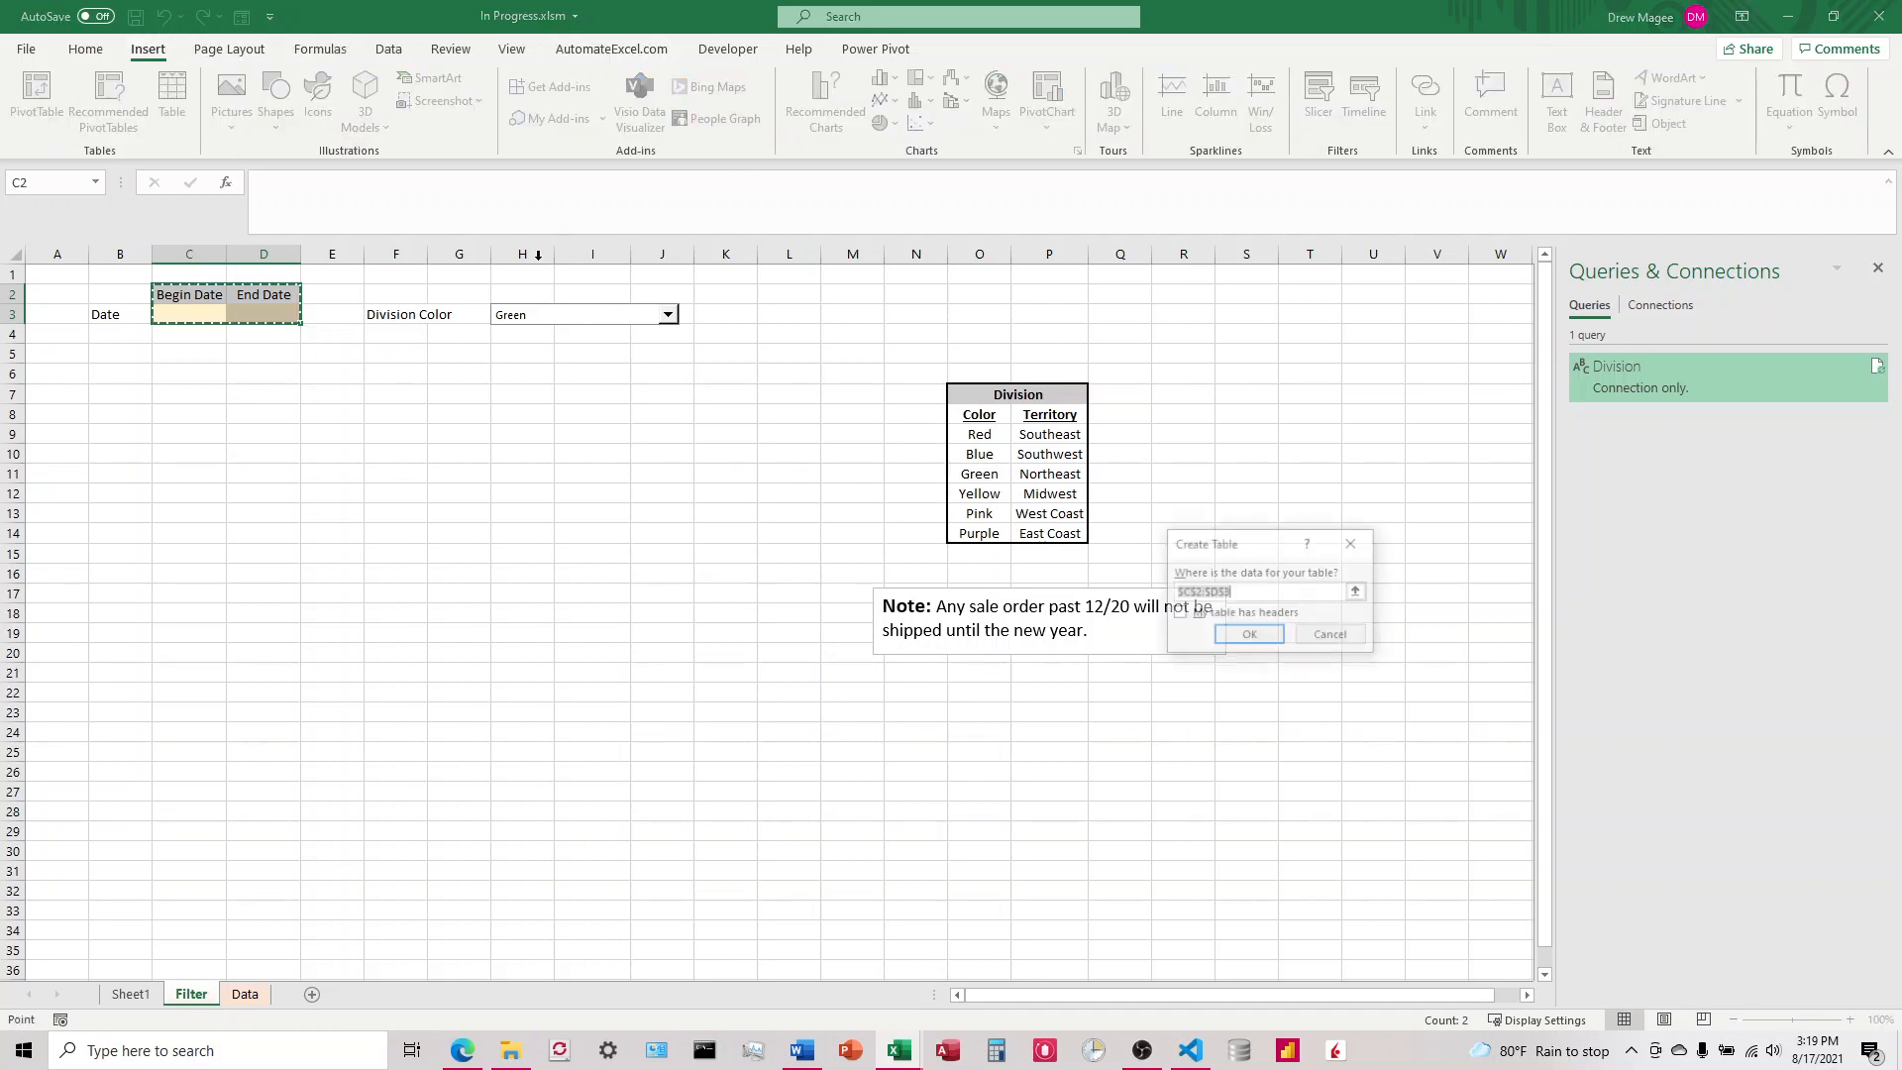
left_click(1179, 613)
left_click(1250, 636)
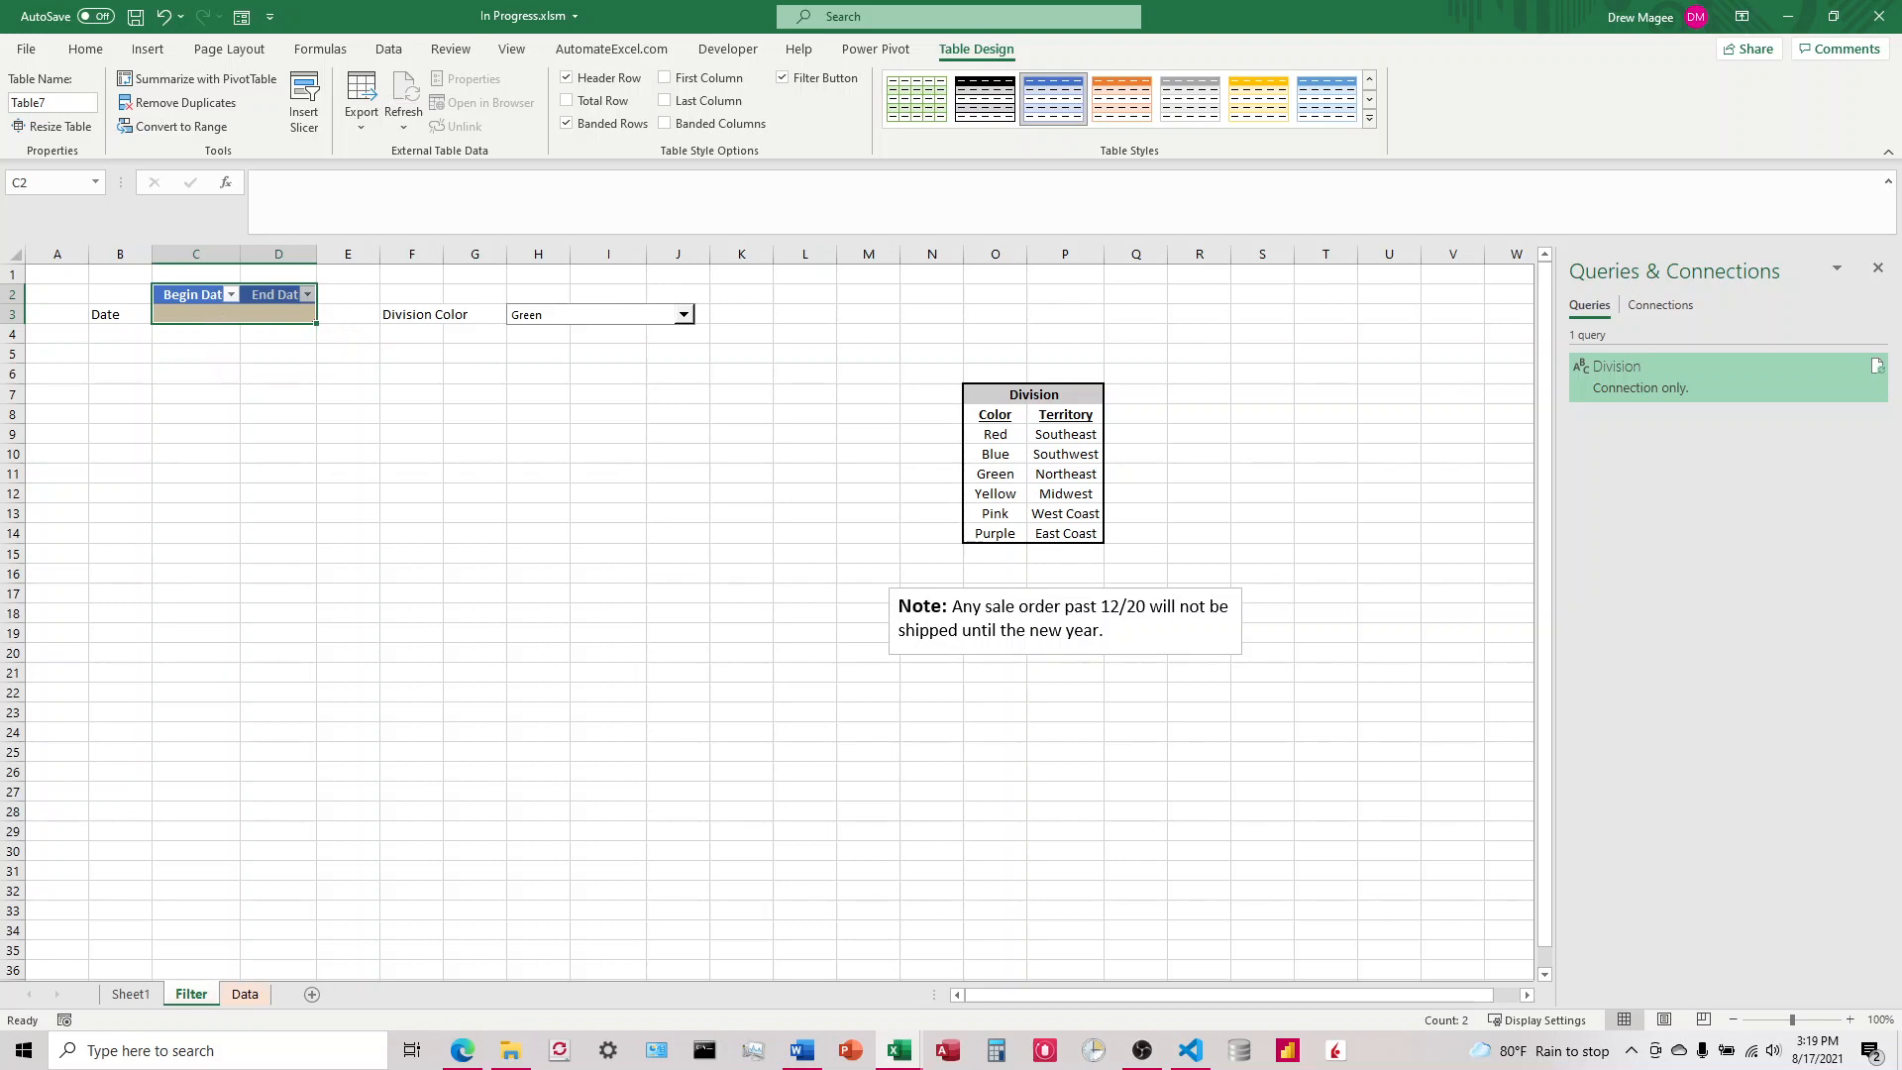
key("alt+Tab")
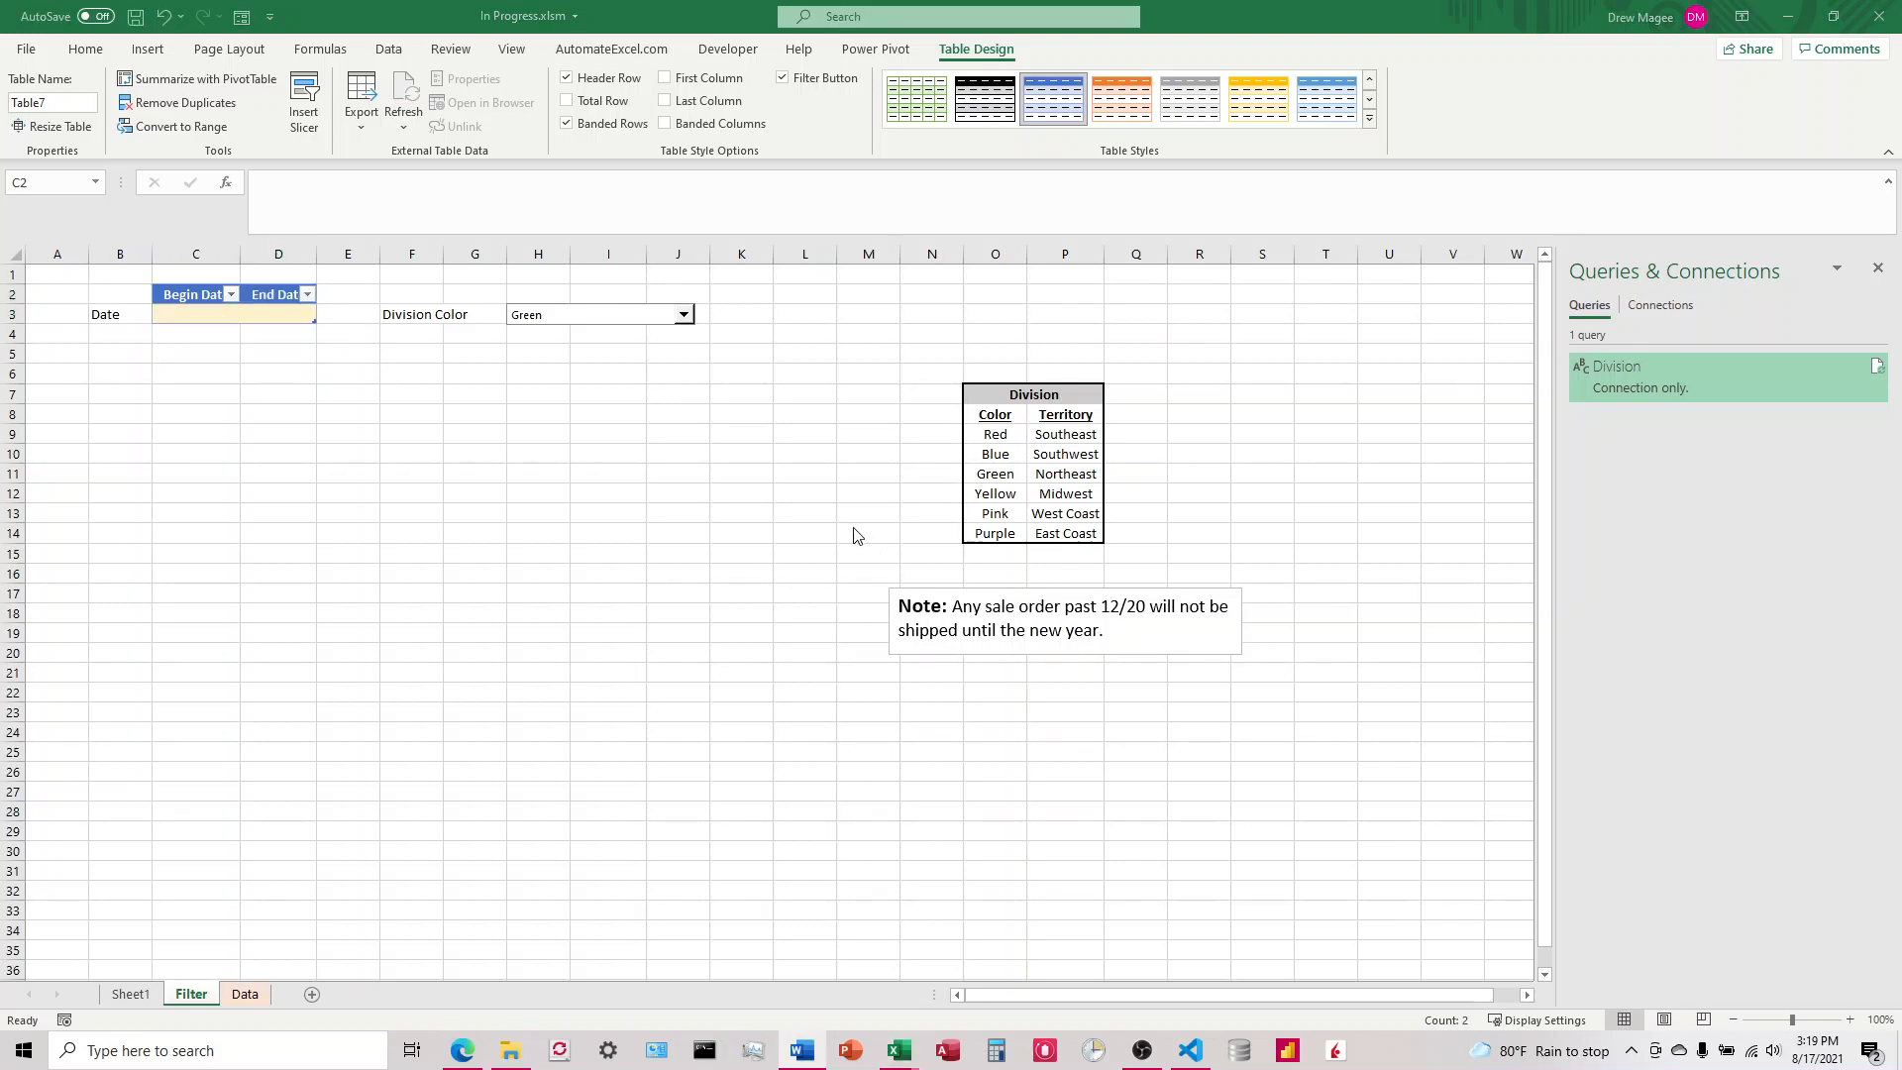
key("alt+Tab")
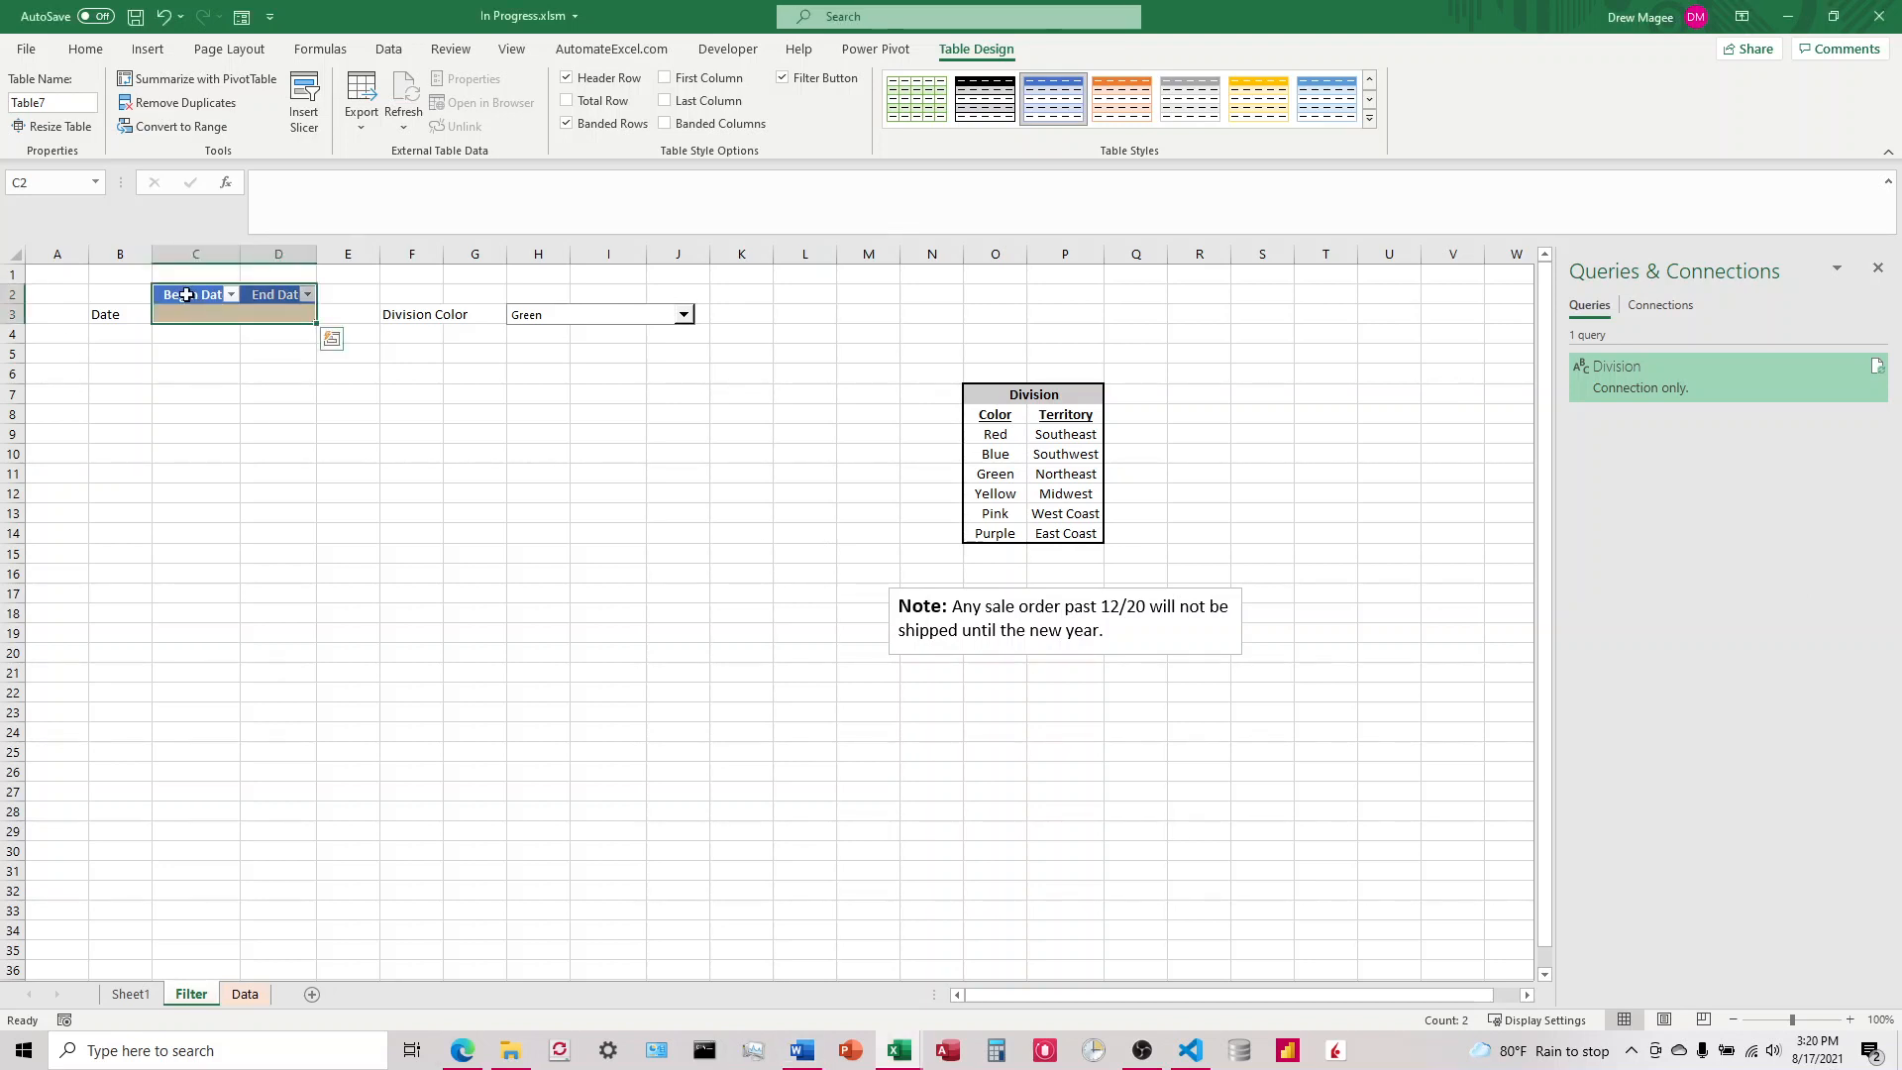
Step: Create a Power Query query from the Begin Date/End Date table and open its code in the Advanced Editor
left_click(392, 51)
left_click(175, 102)
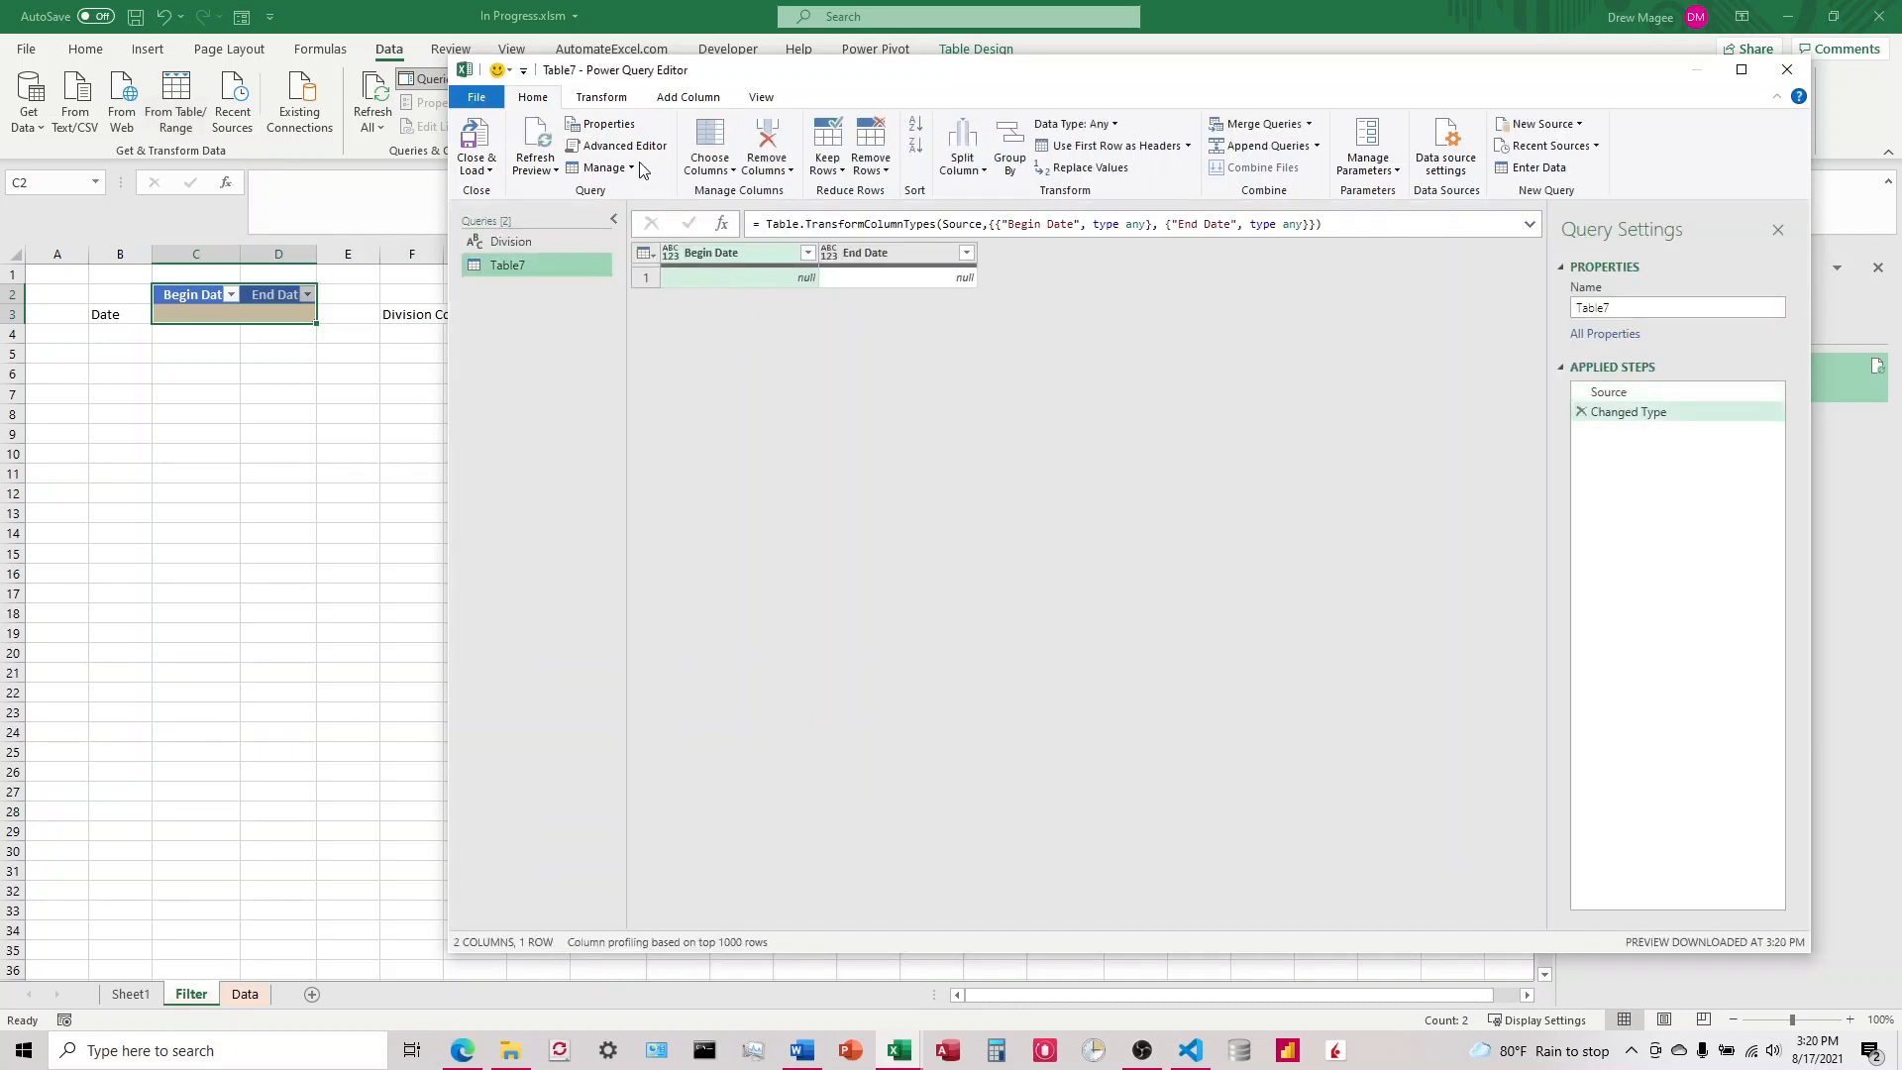
left_click(619, 146)
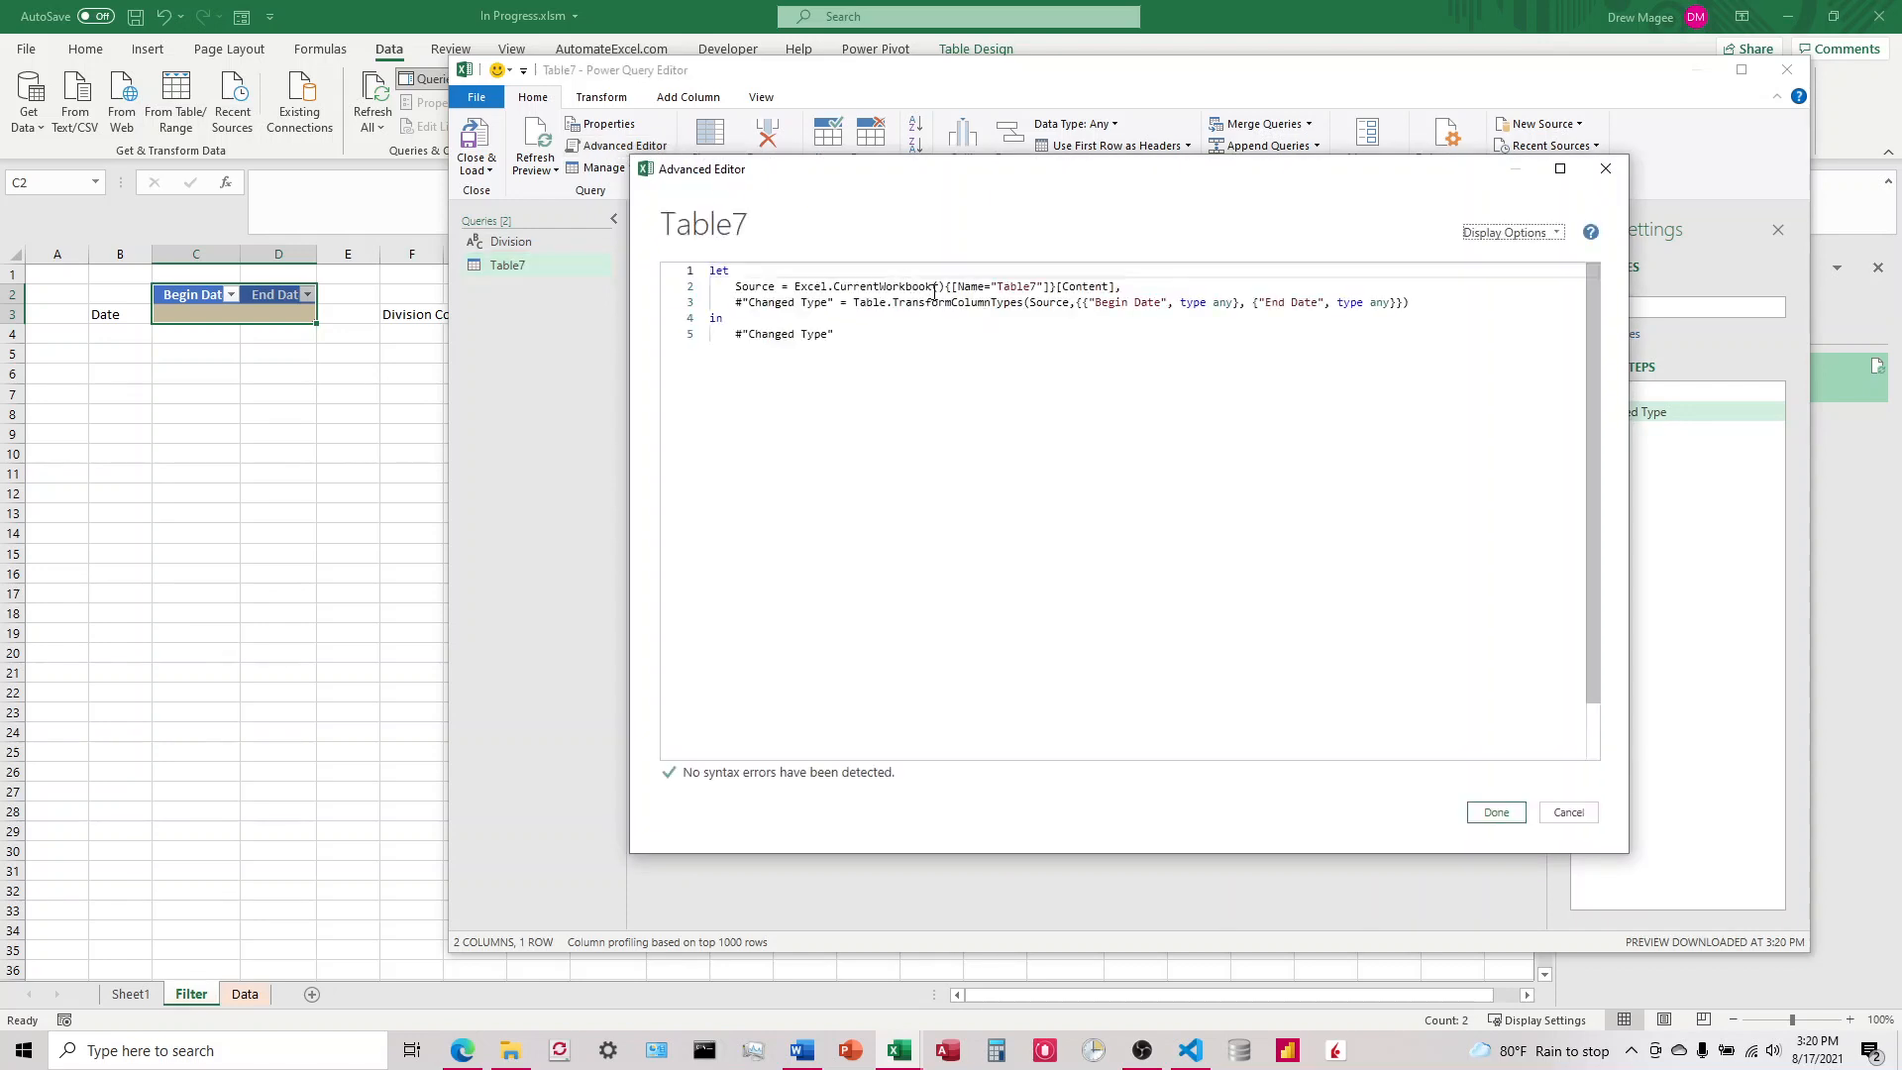
Step: Set the Begin Date and End Date columns to type date in the query's Changed Type step
left_click(1233, 302)
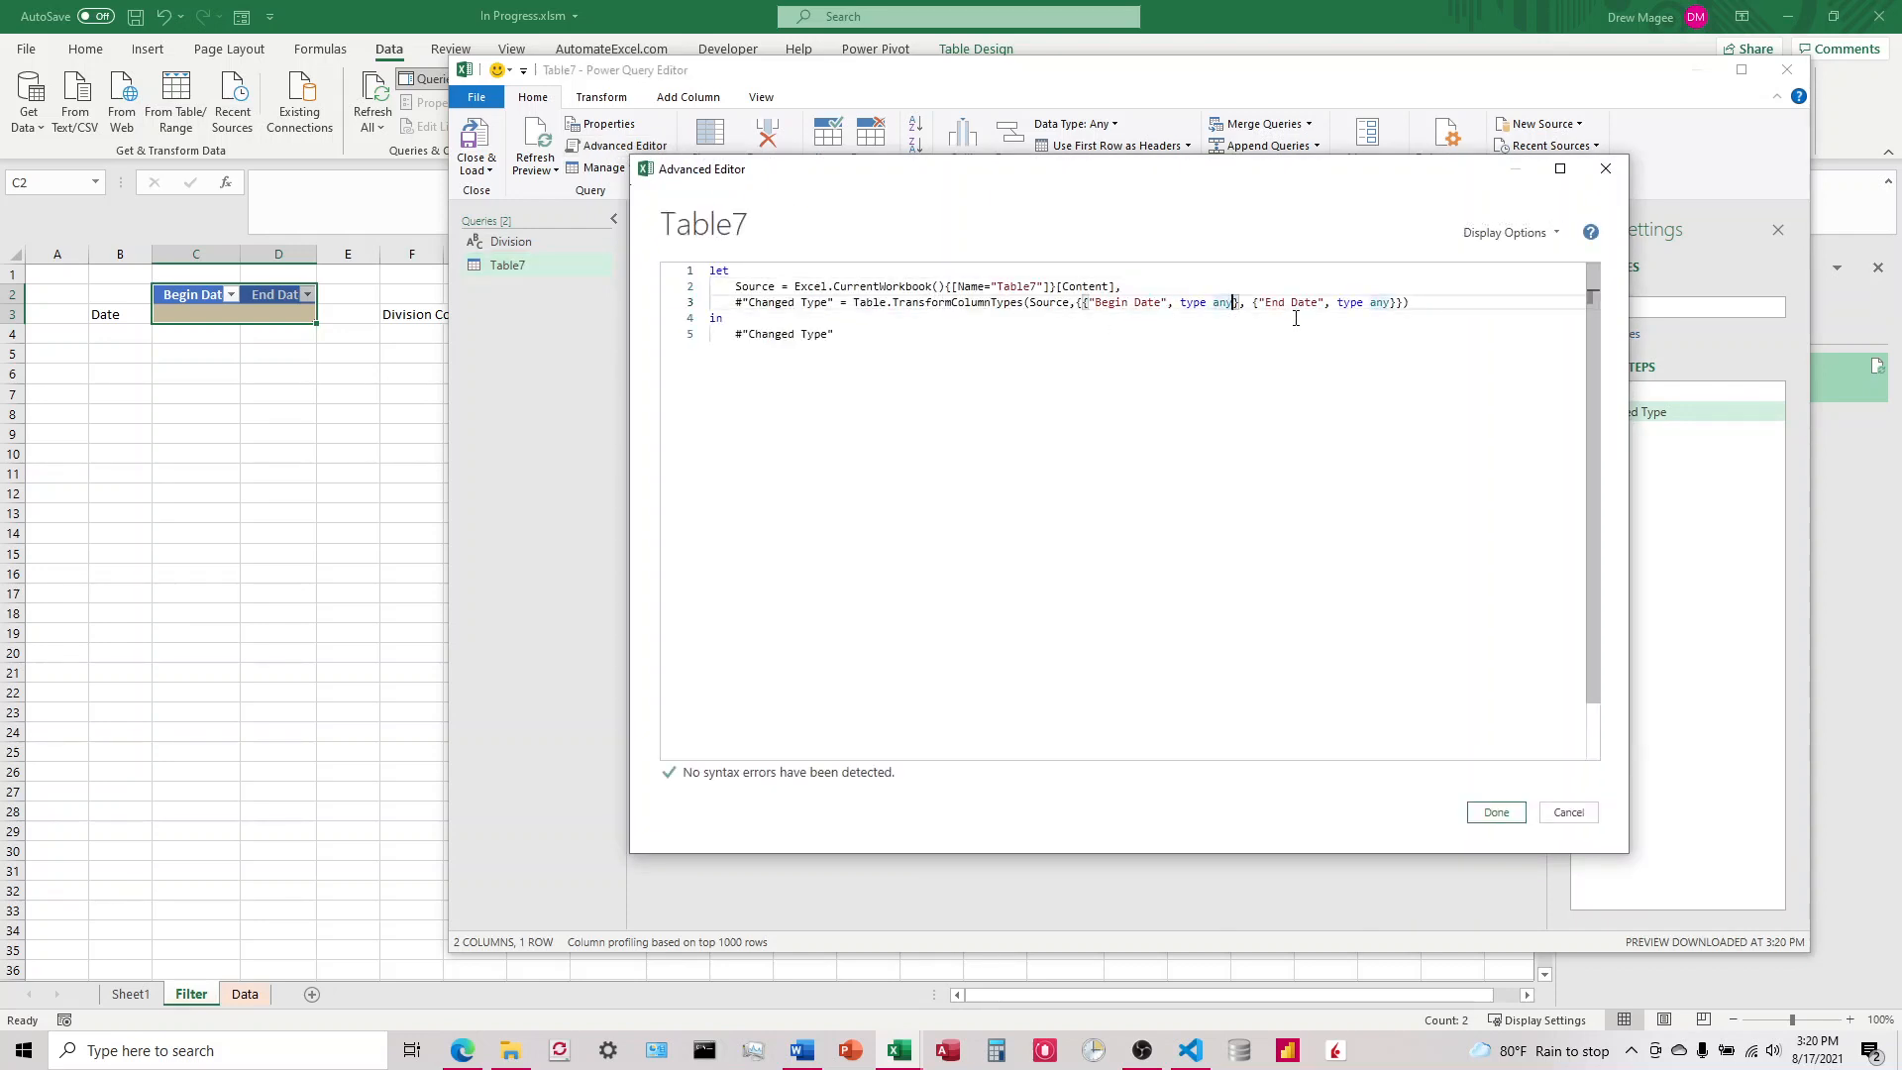
key("BackSpace")
key("BackSpace")
key("BackSpace")
key("BackSpace")
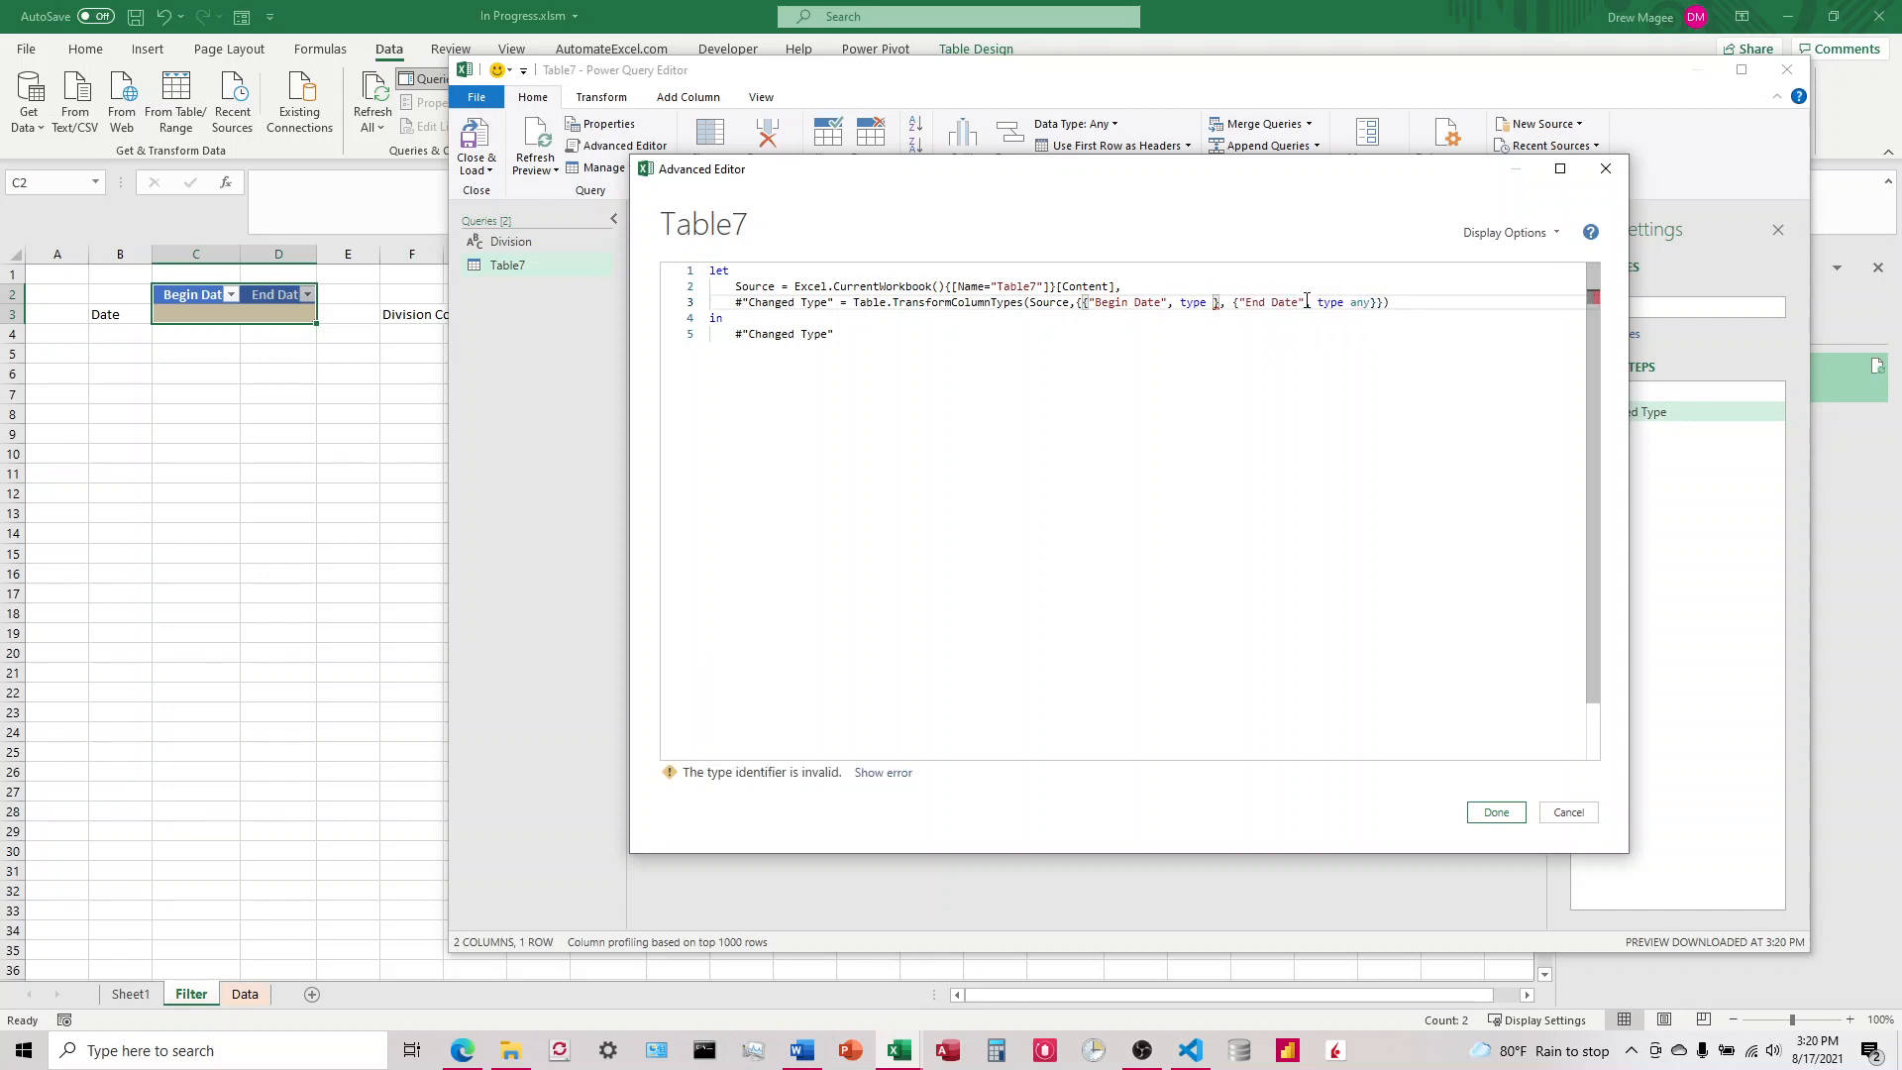
type("date")
double_click(1387, 303)
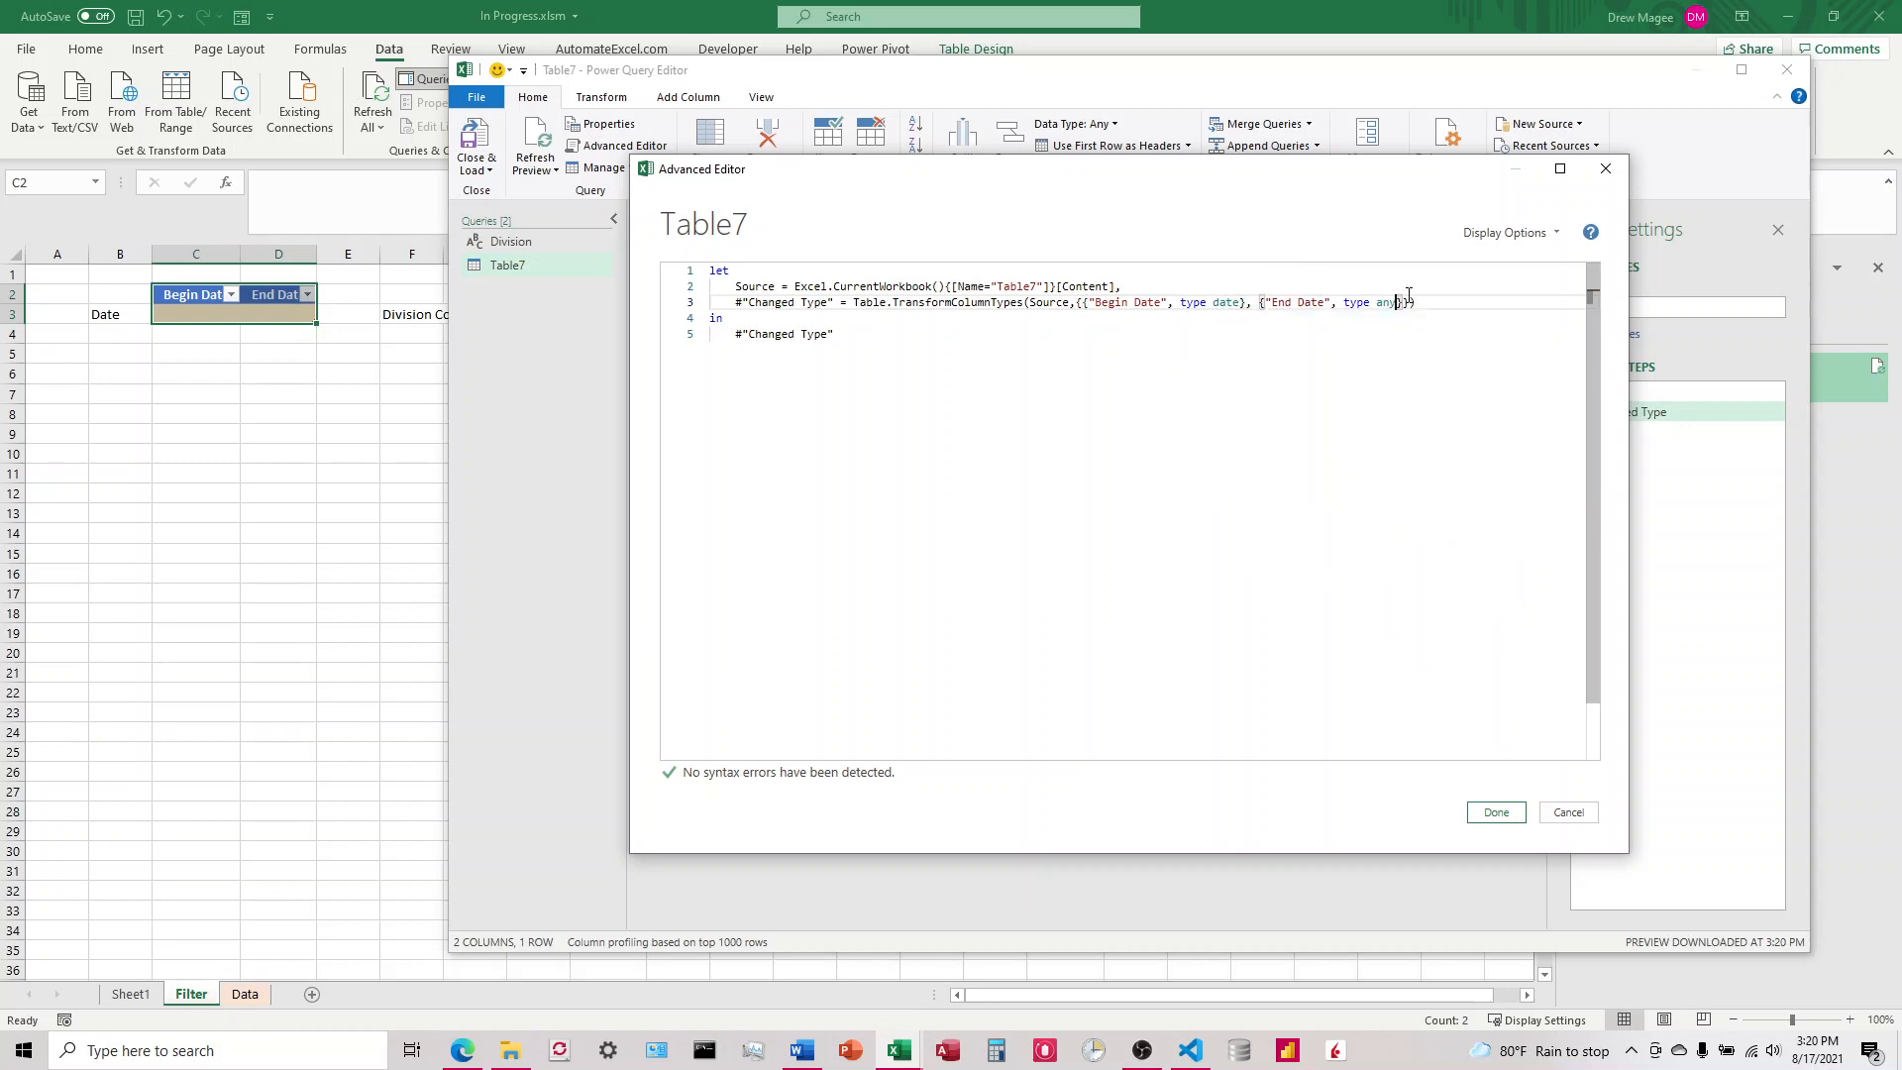
key("BackSpace")
type("date")
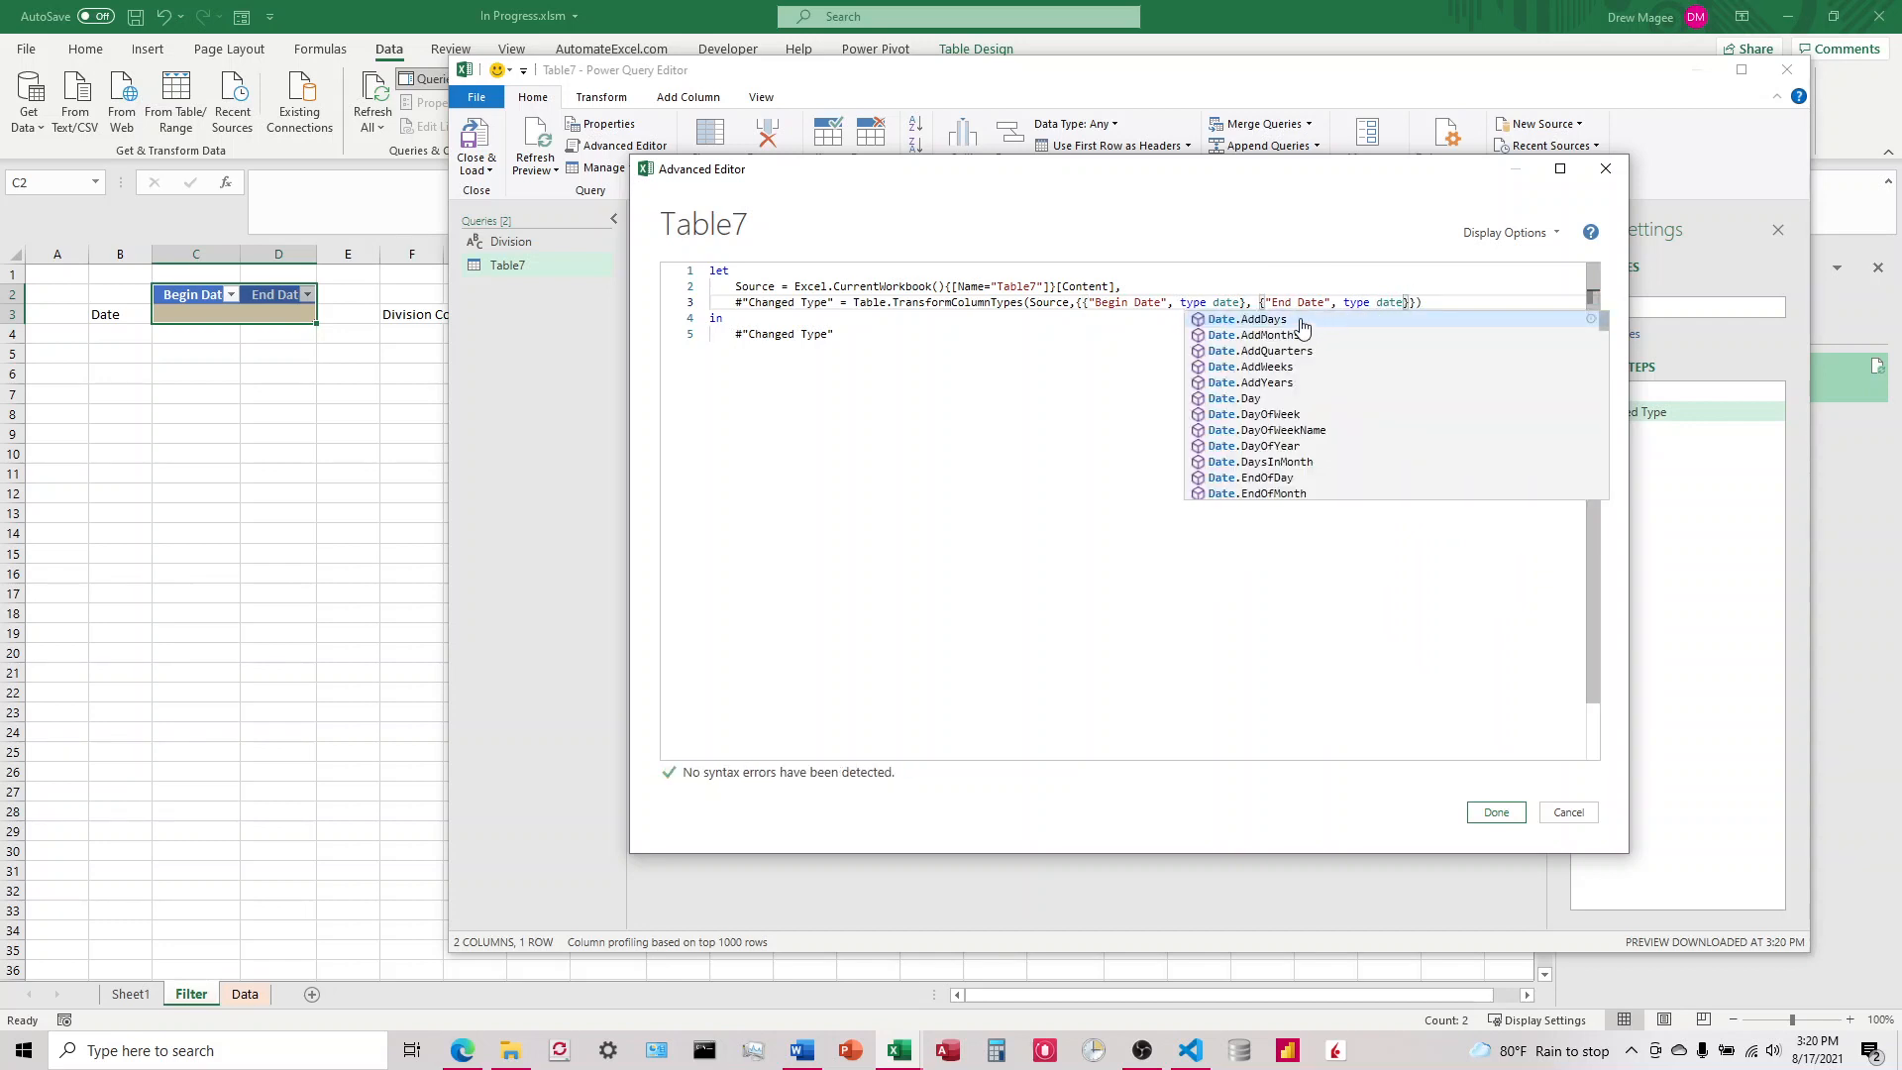
left_click(1435, 302)
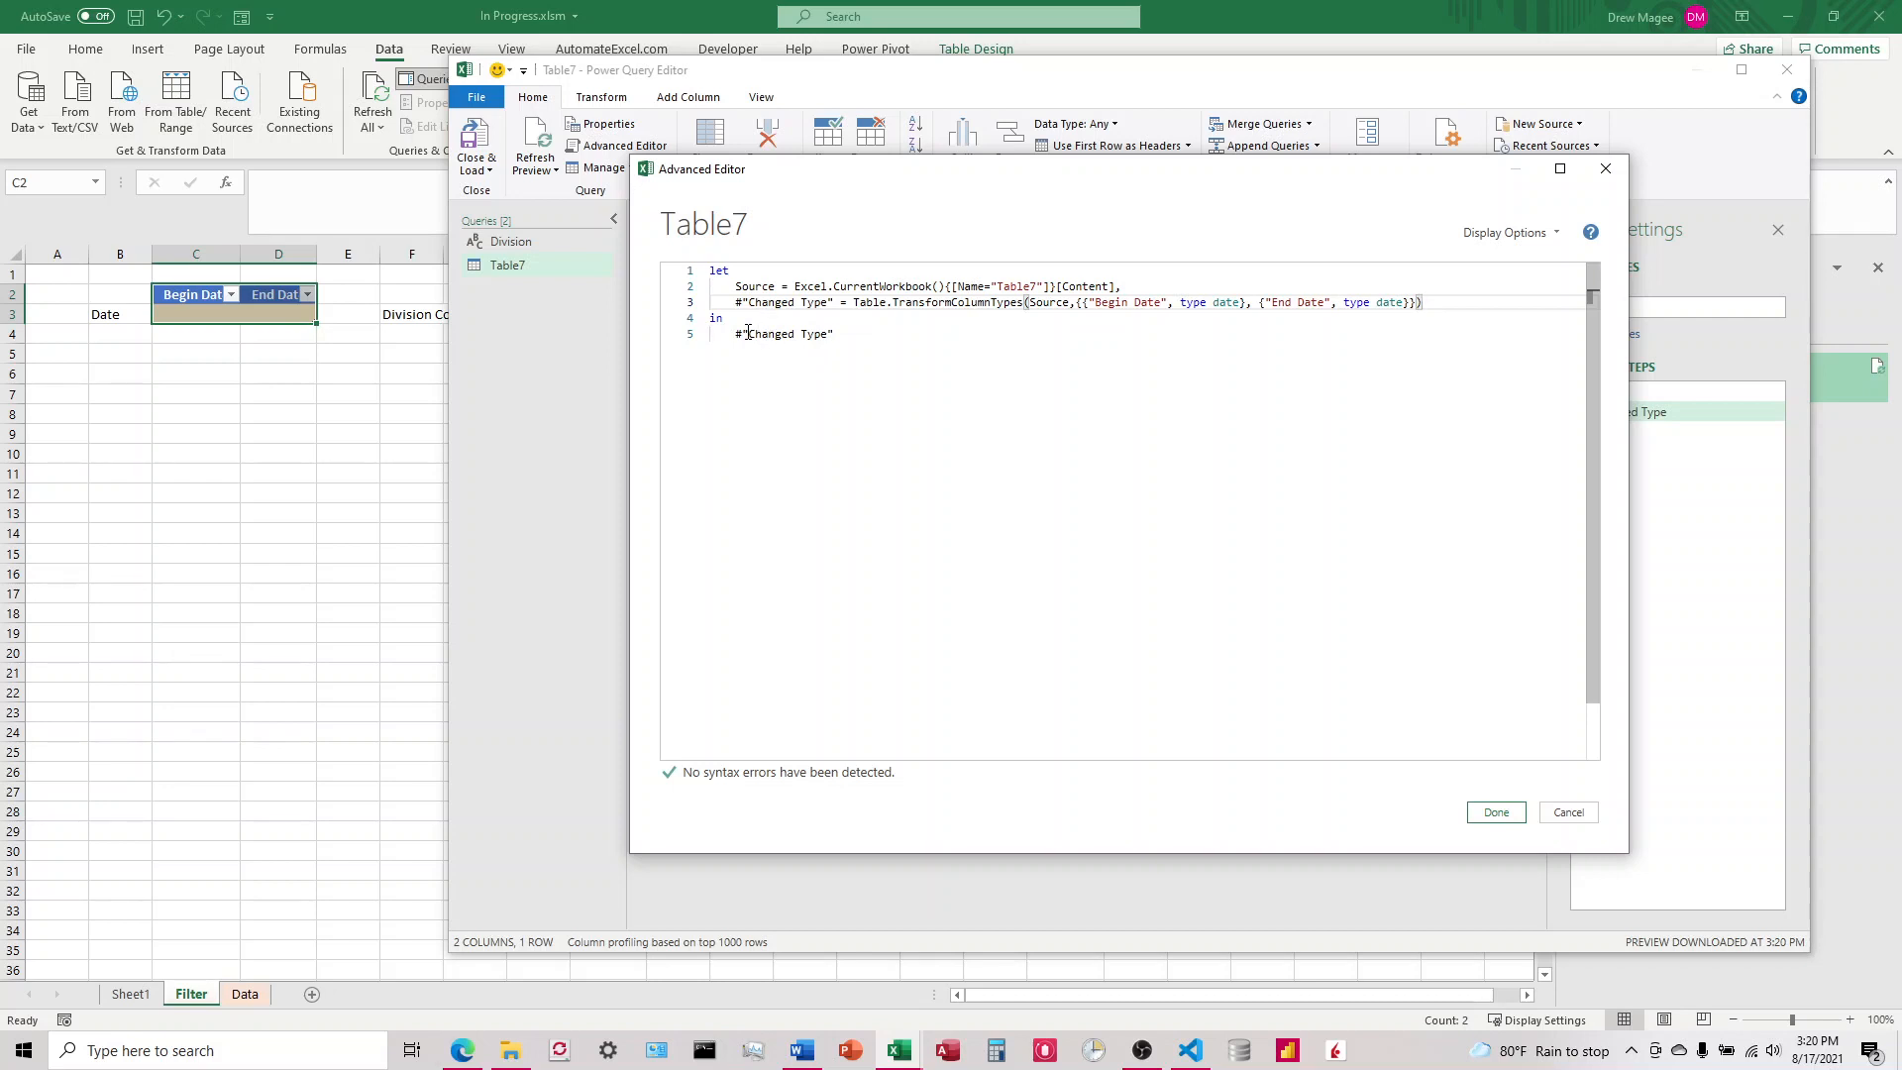
Step: Add a comma after the Changed Type step and start a new BeginDate = step on the following line
left_click_drag(735, 334, 835, 334)
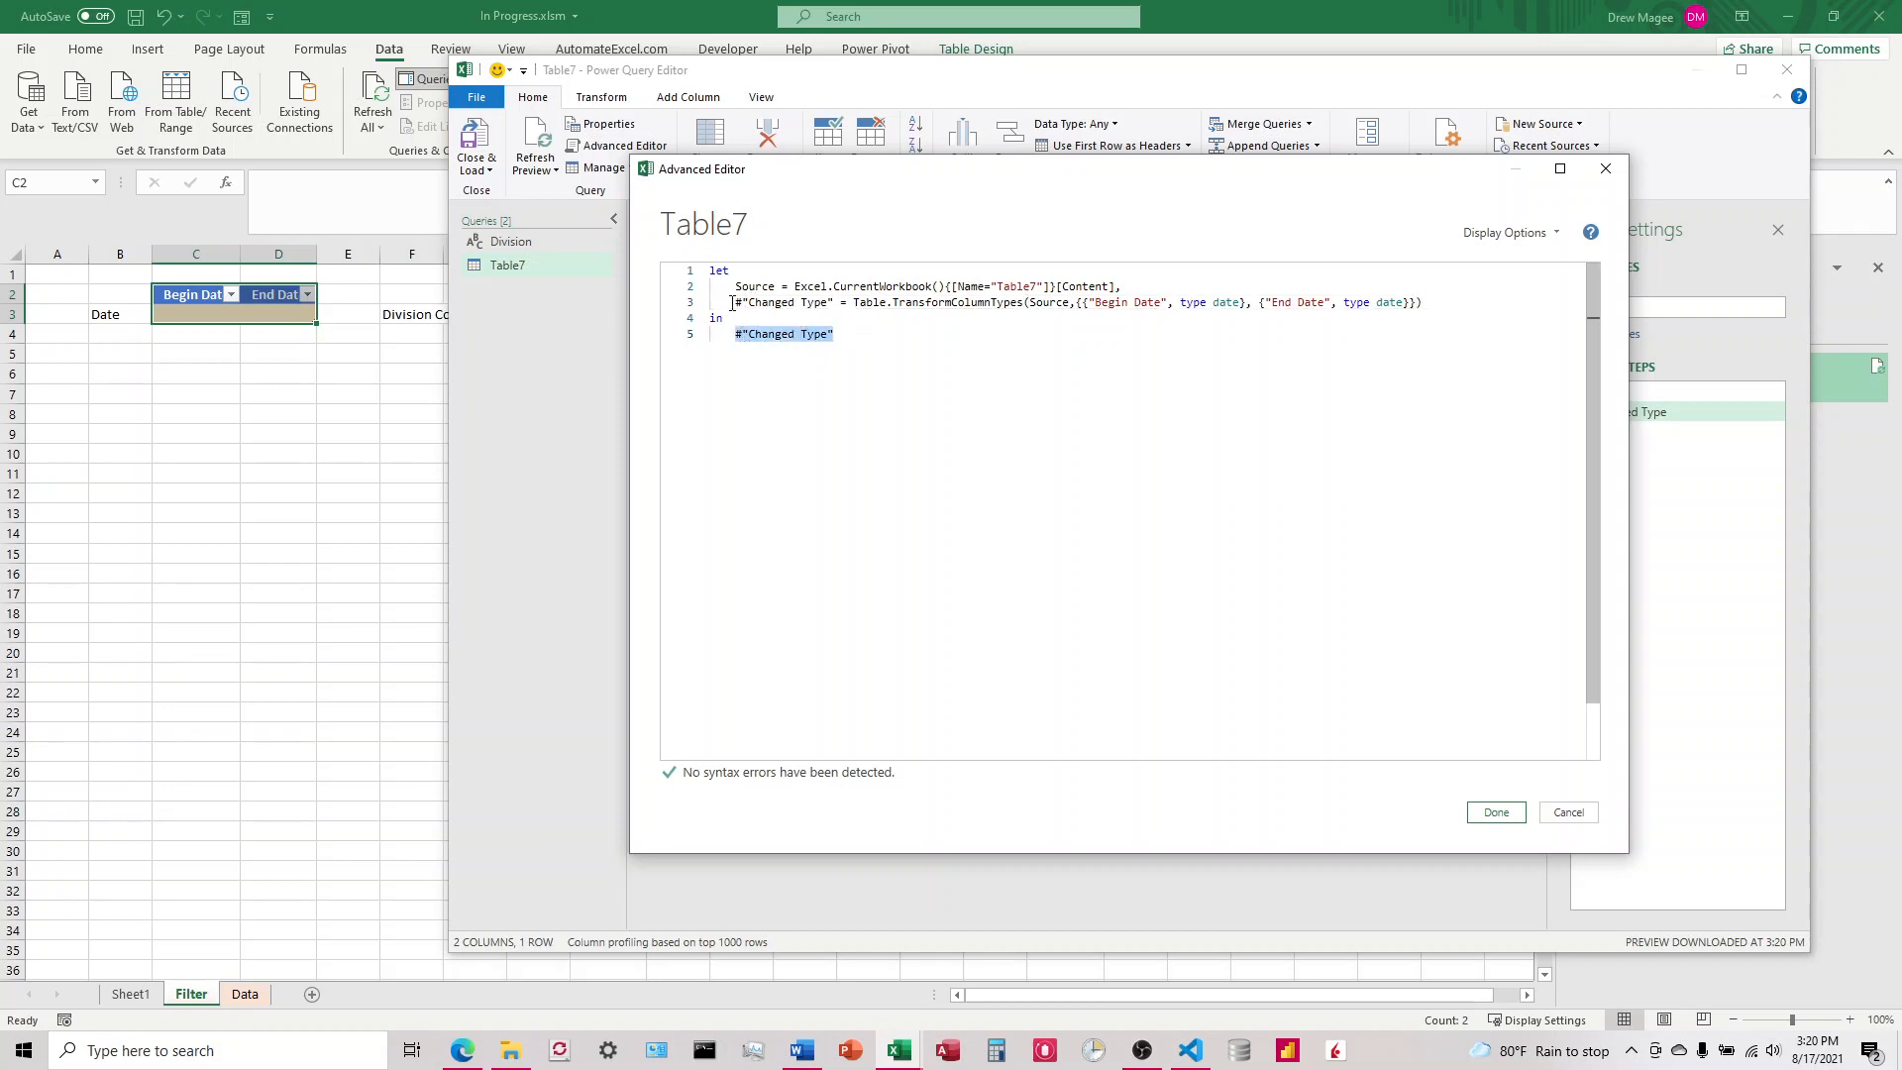
left_click_drag(732, 303, 881, 311)
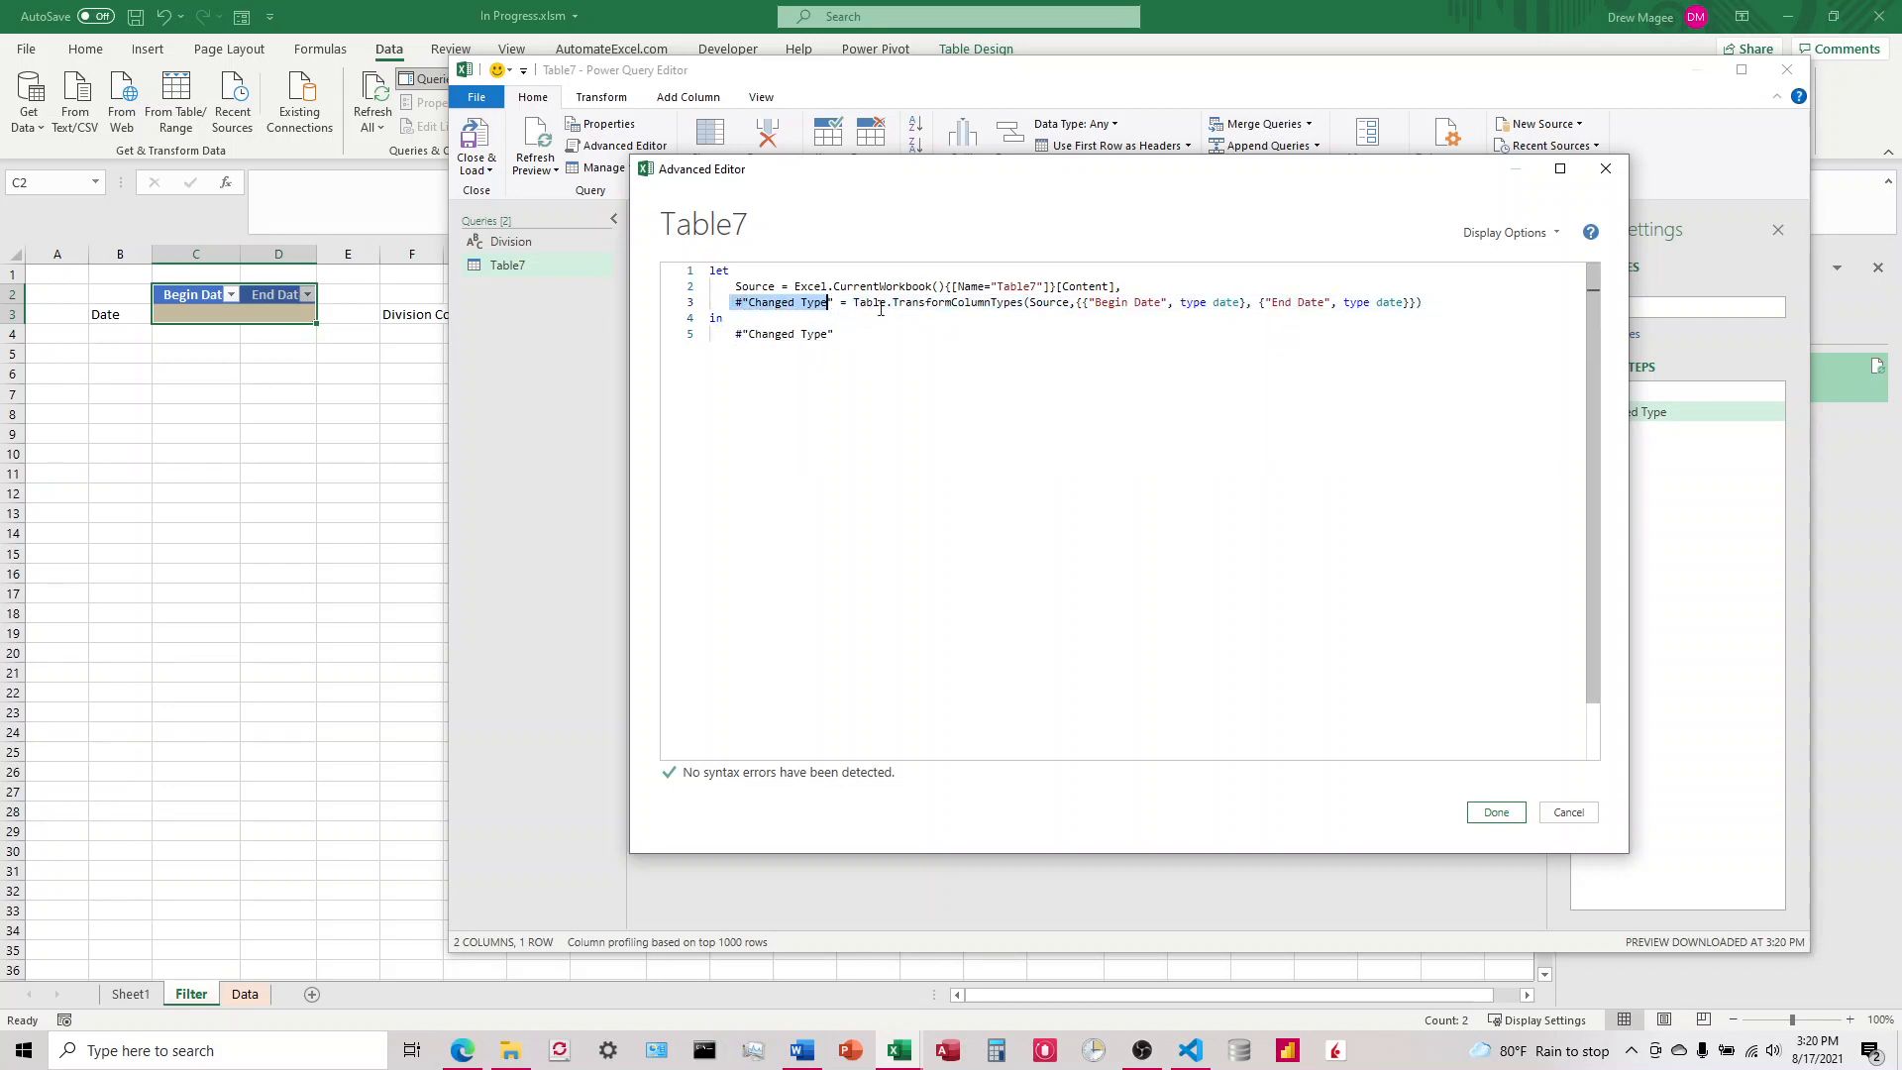
left_click(1426, 309)
type(",")
key("Return")
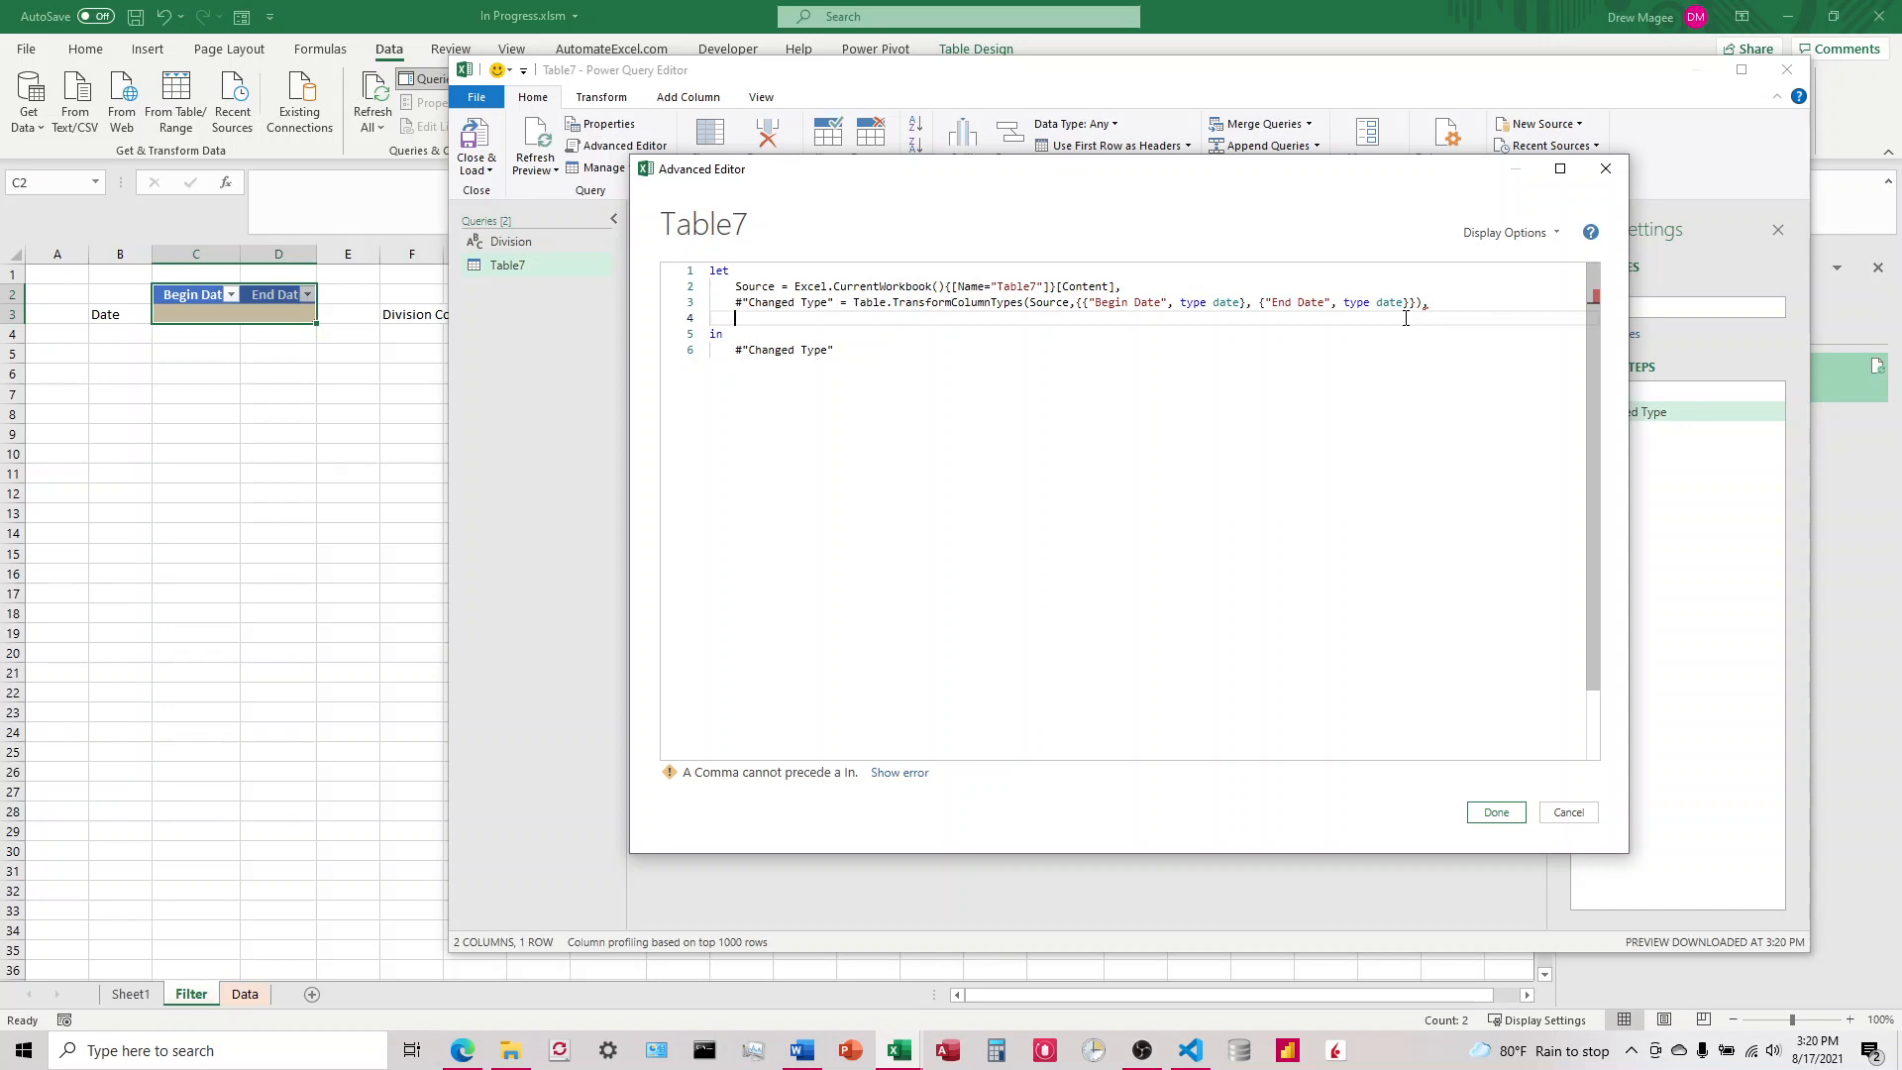
type("BeginD")
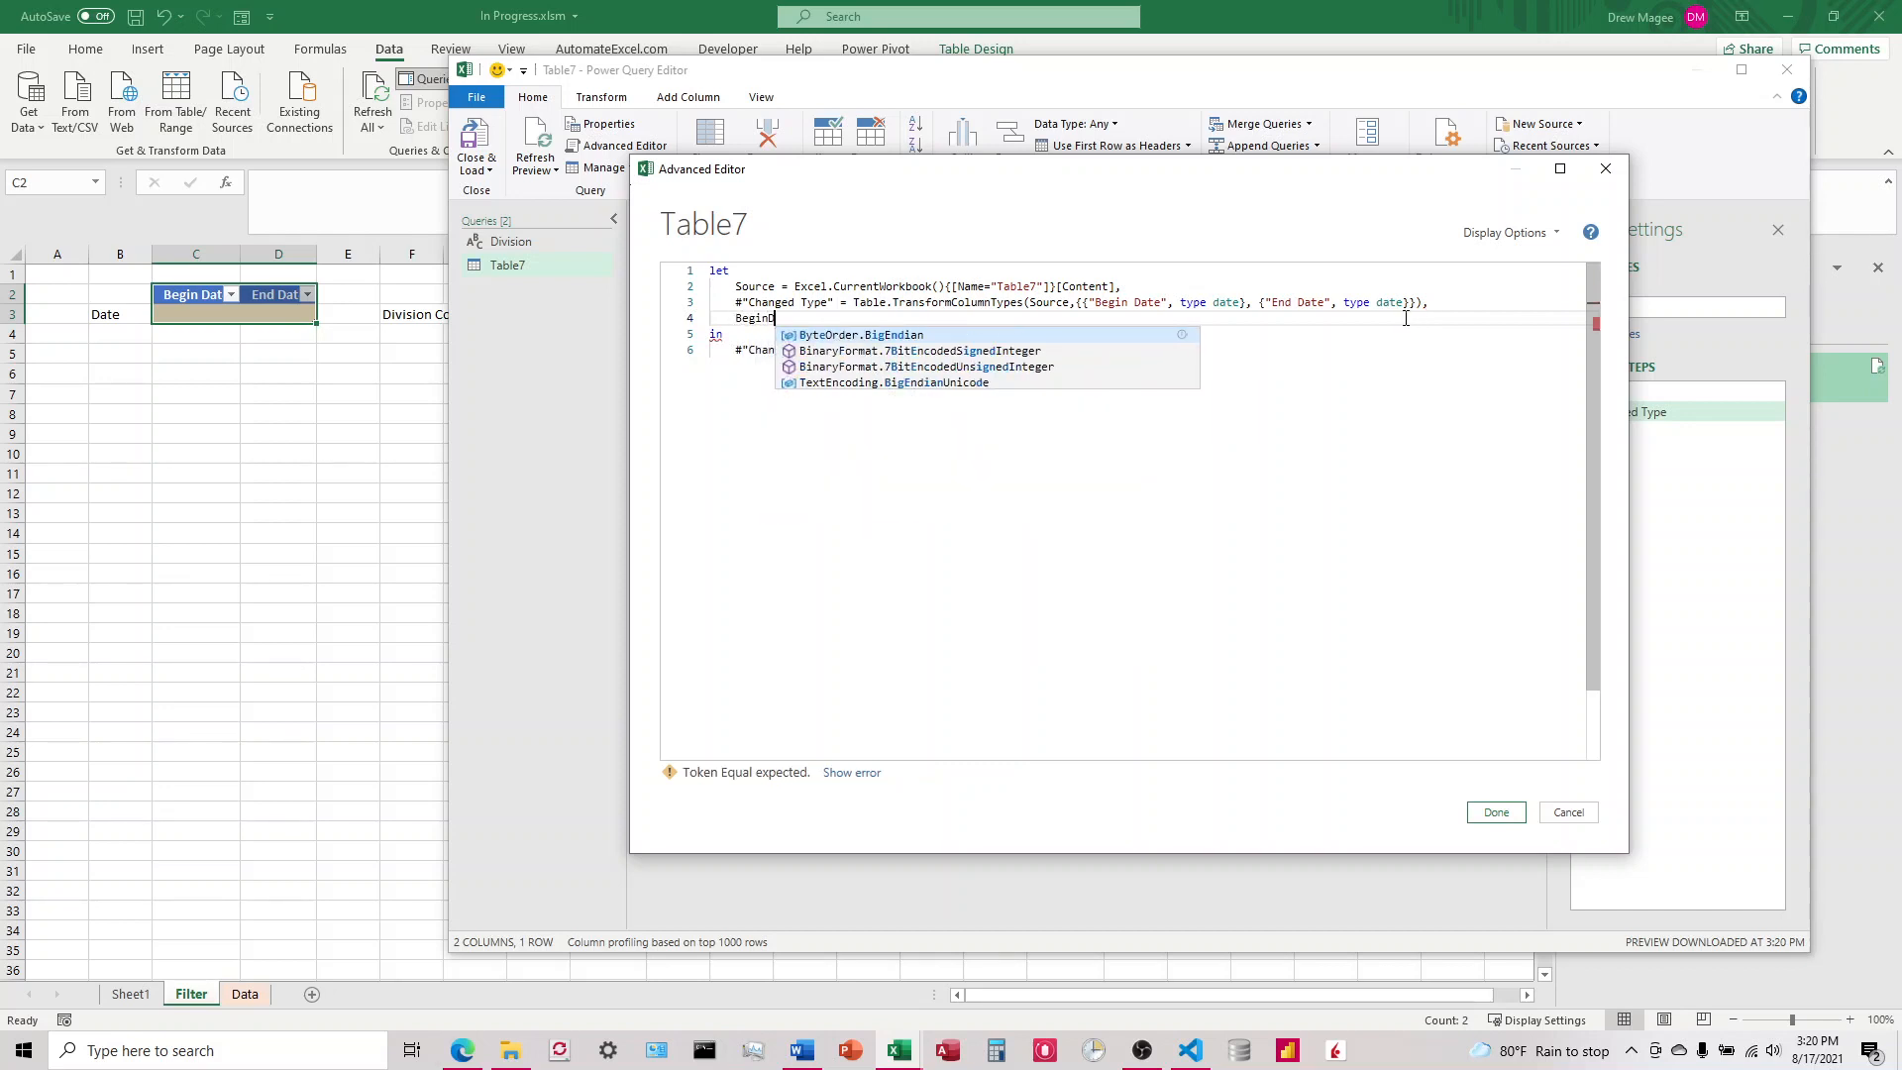
type("ate =")
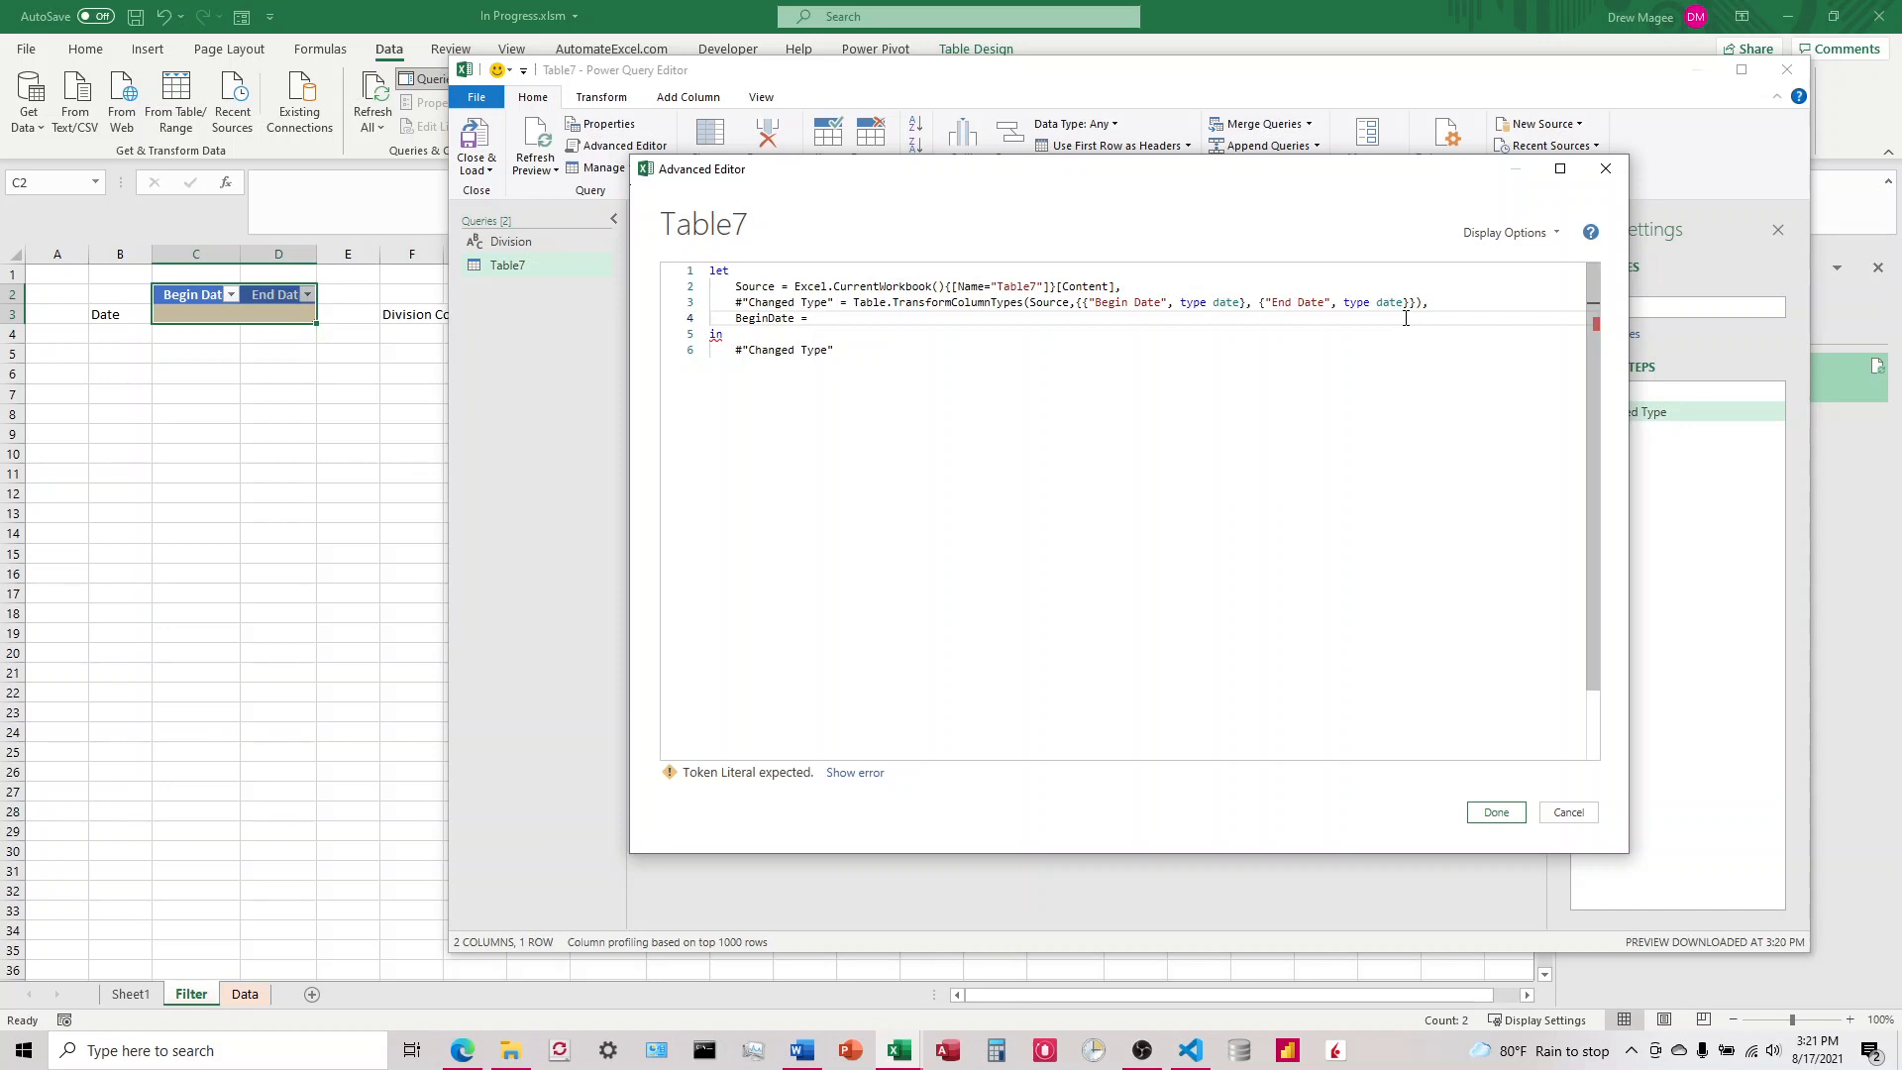
Step: Begin the BeginDate expression with if Record.Field(Source{0},"Begin Date")
type("if Record.Field")
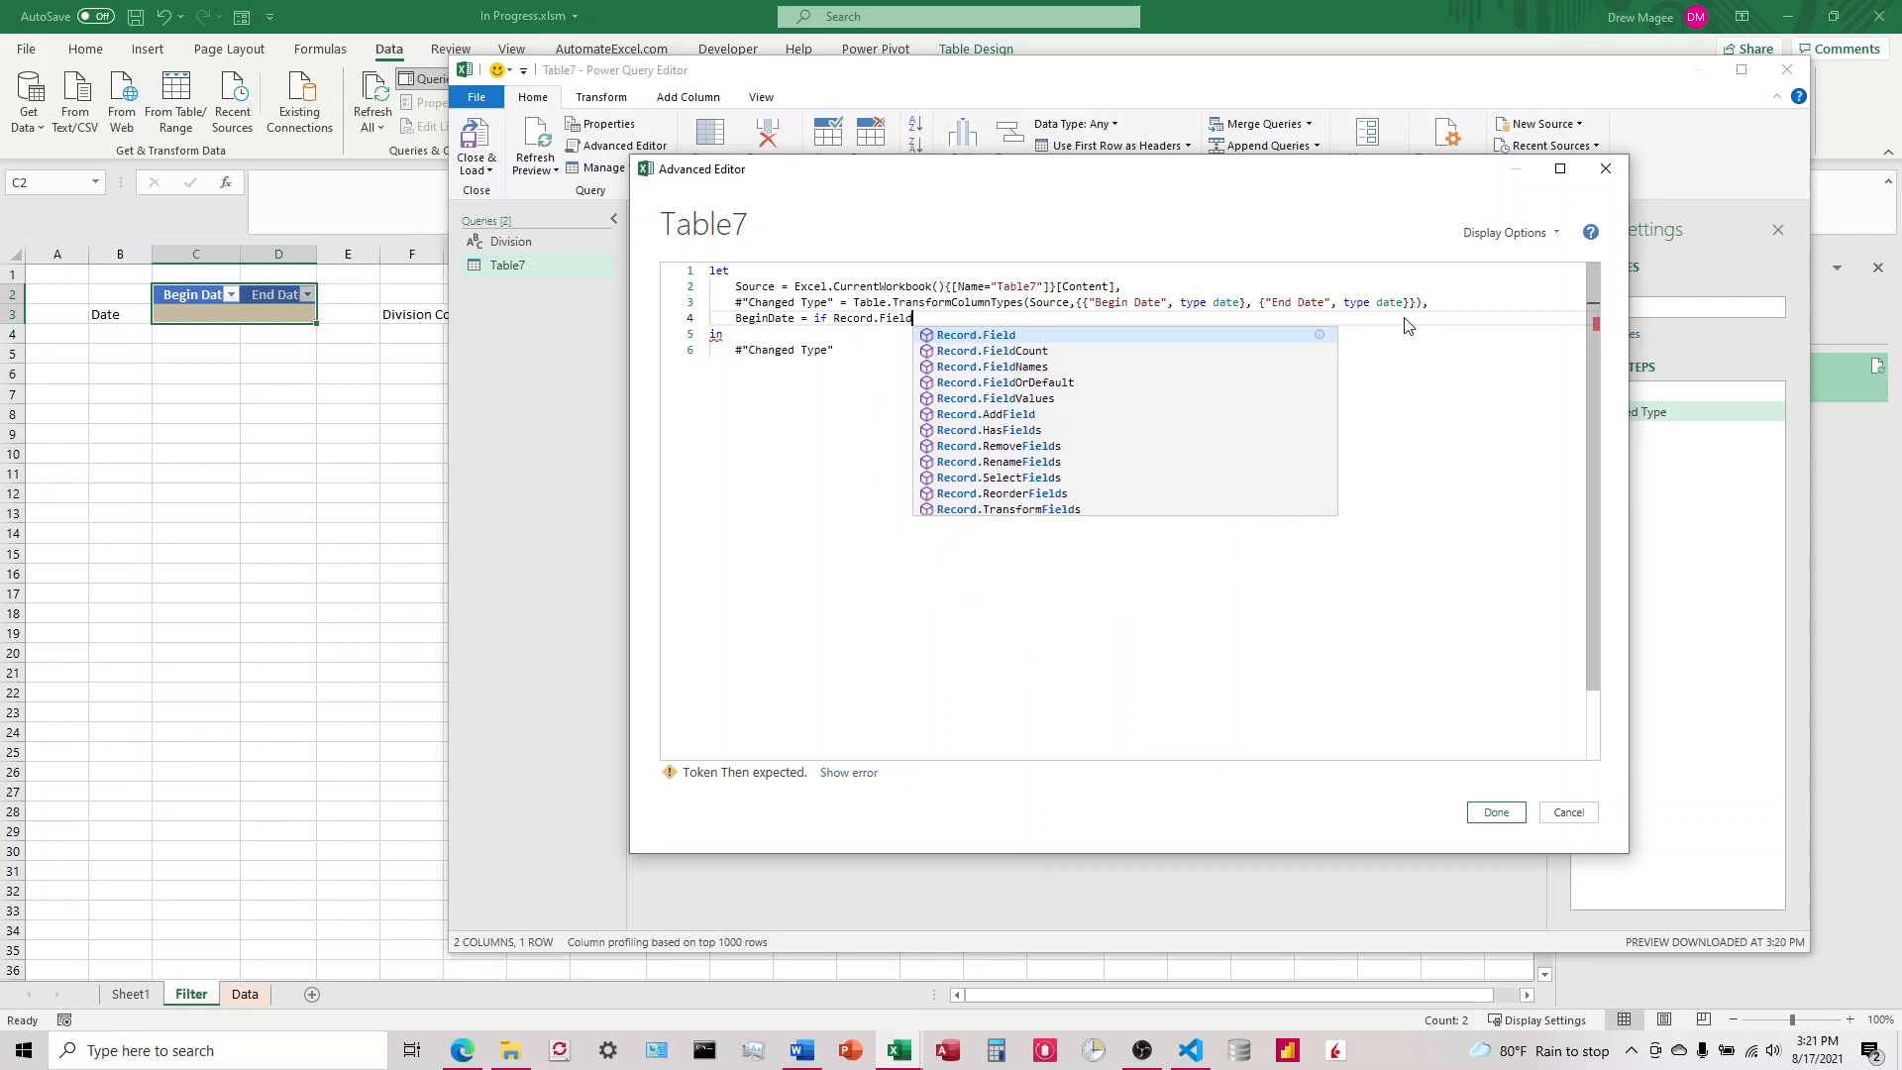
type("(Source")
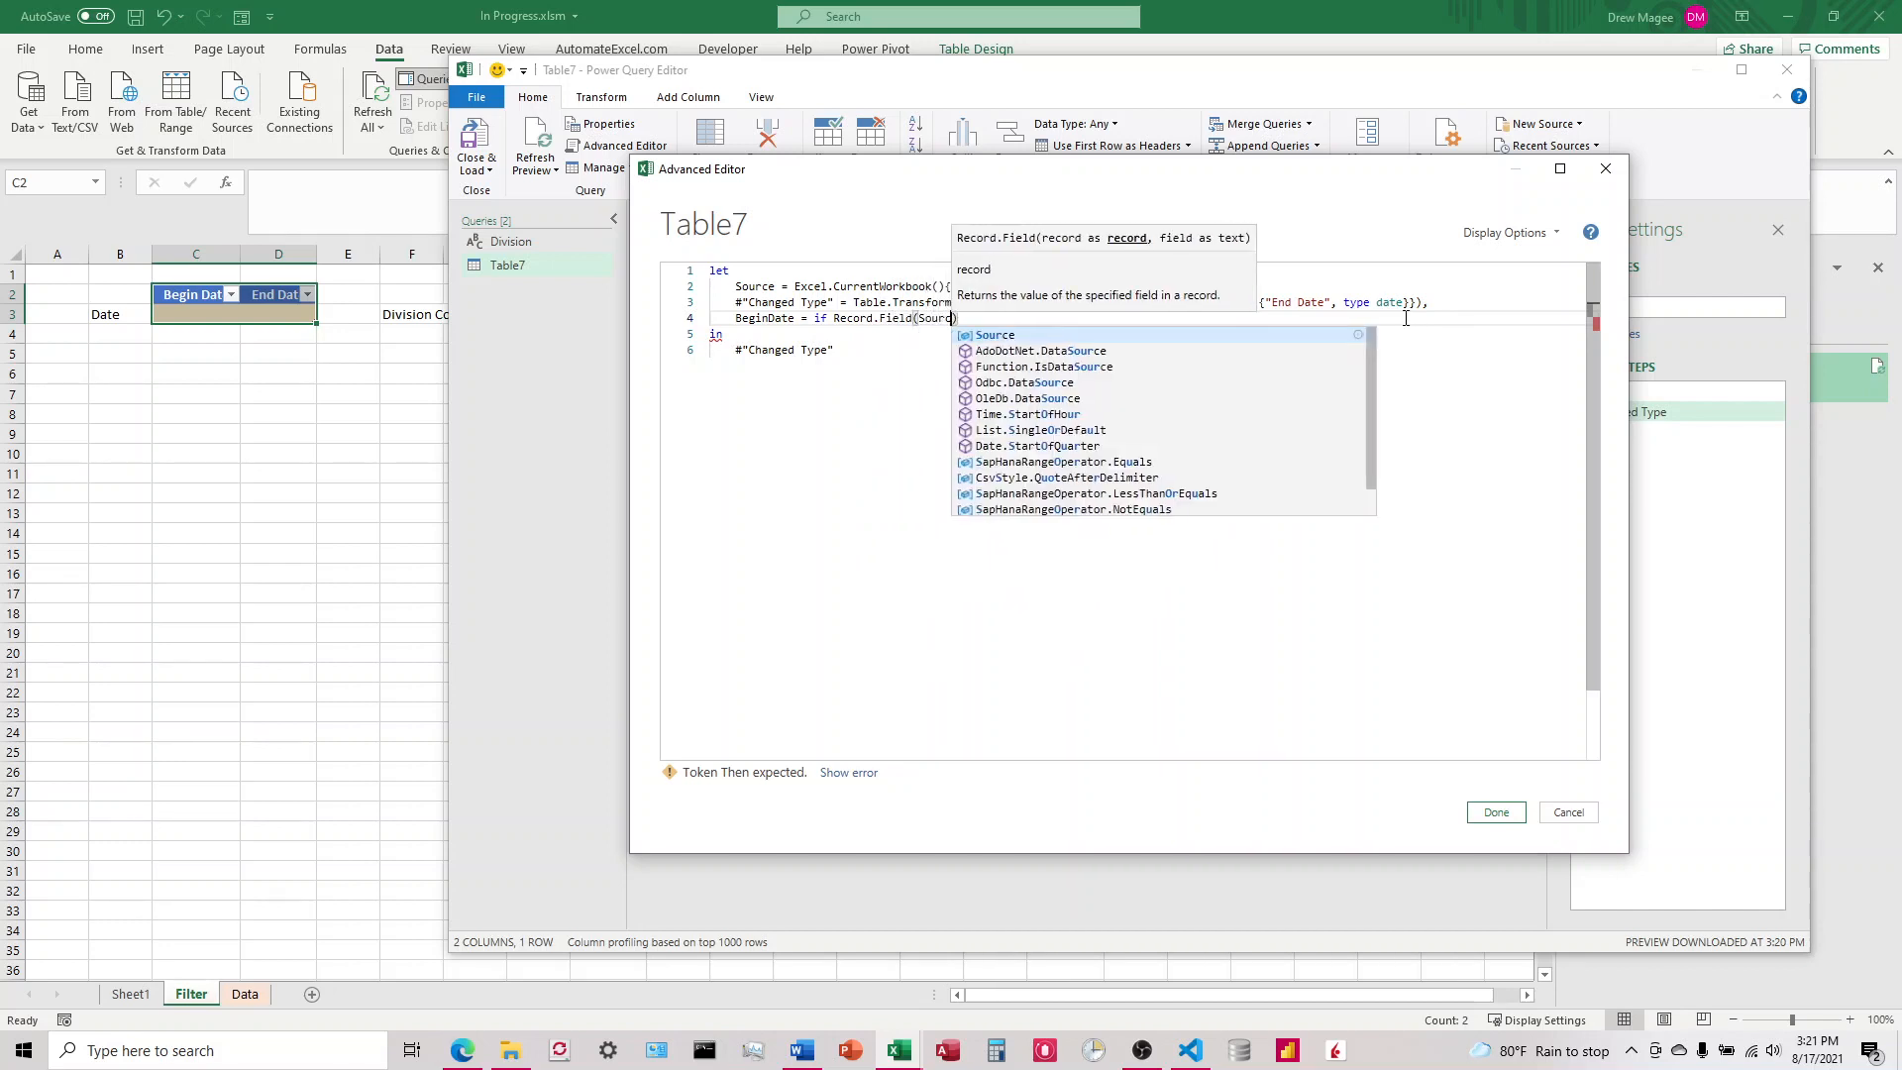
type("{0")
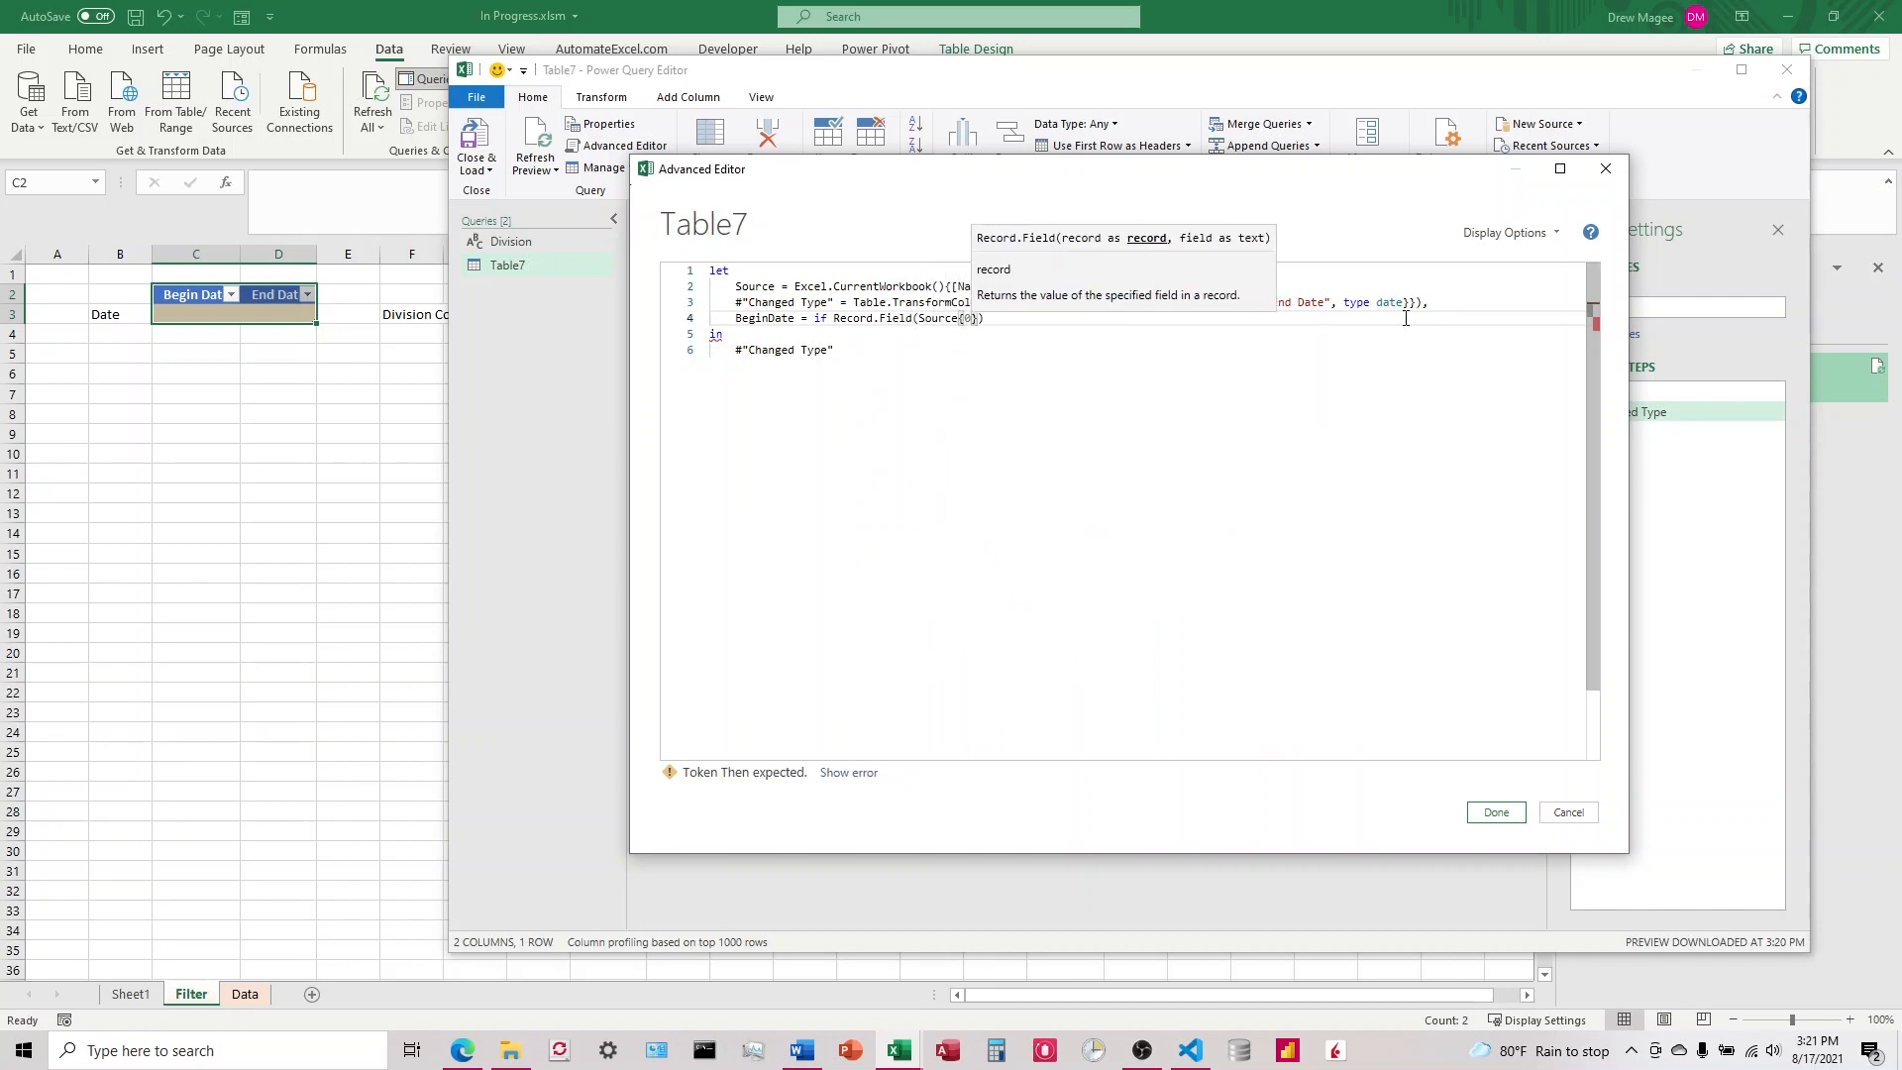
type("},\"Col")
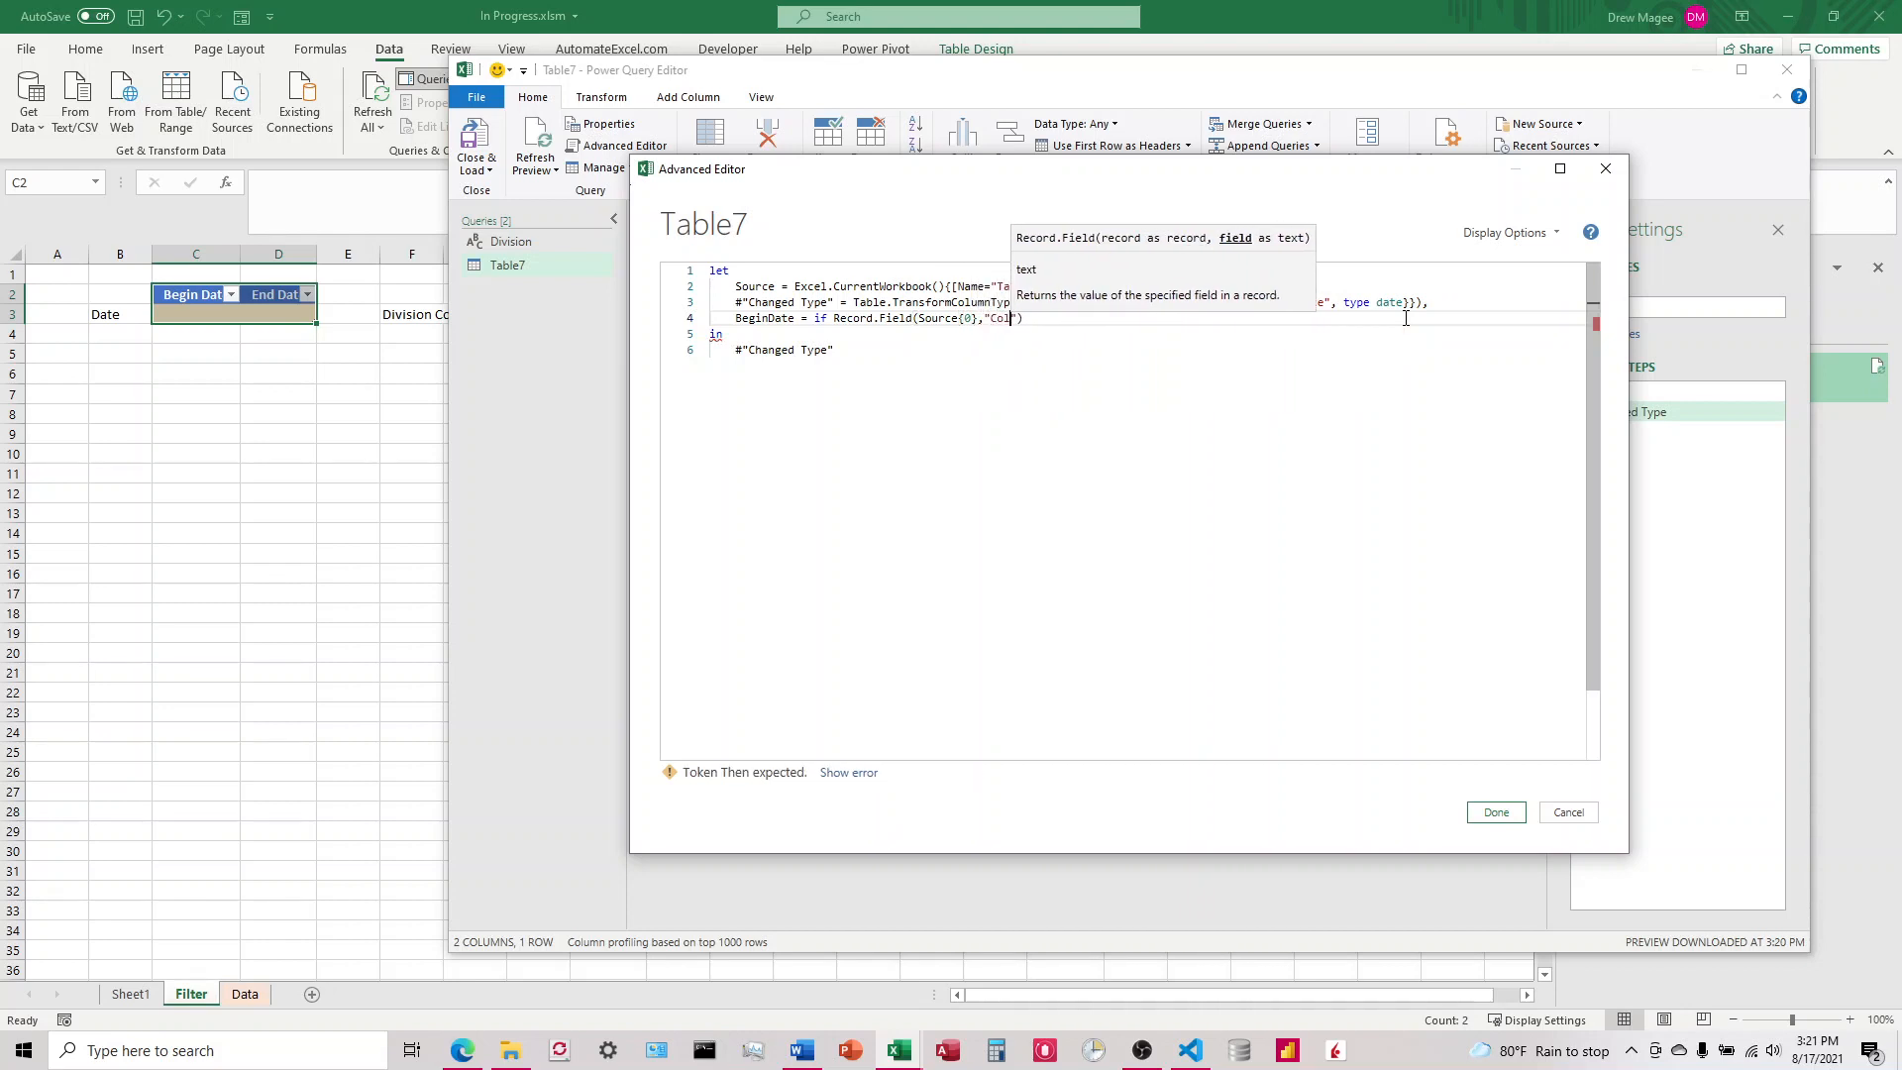
type("umn1")
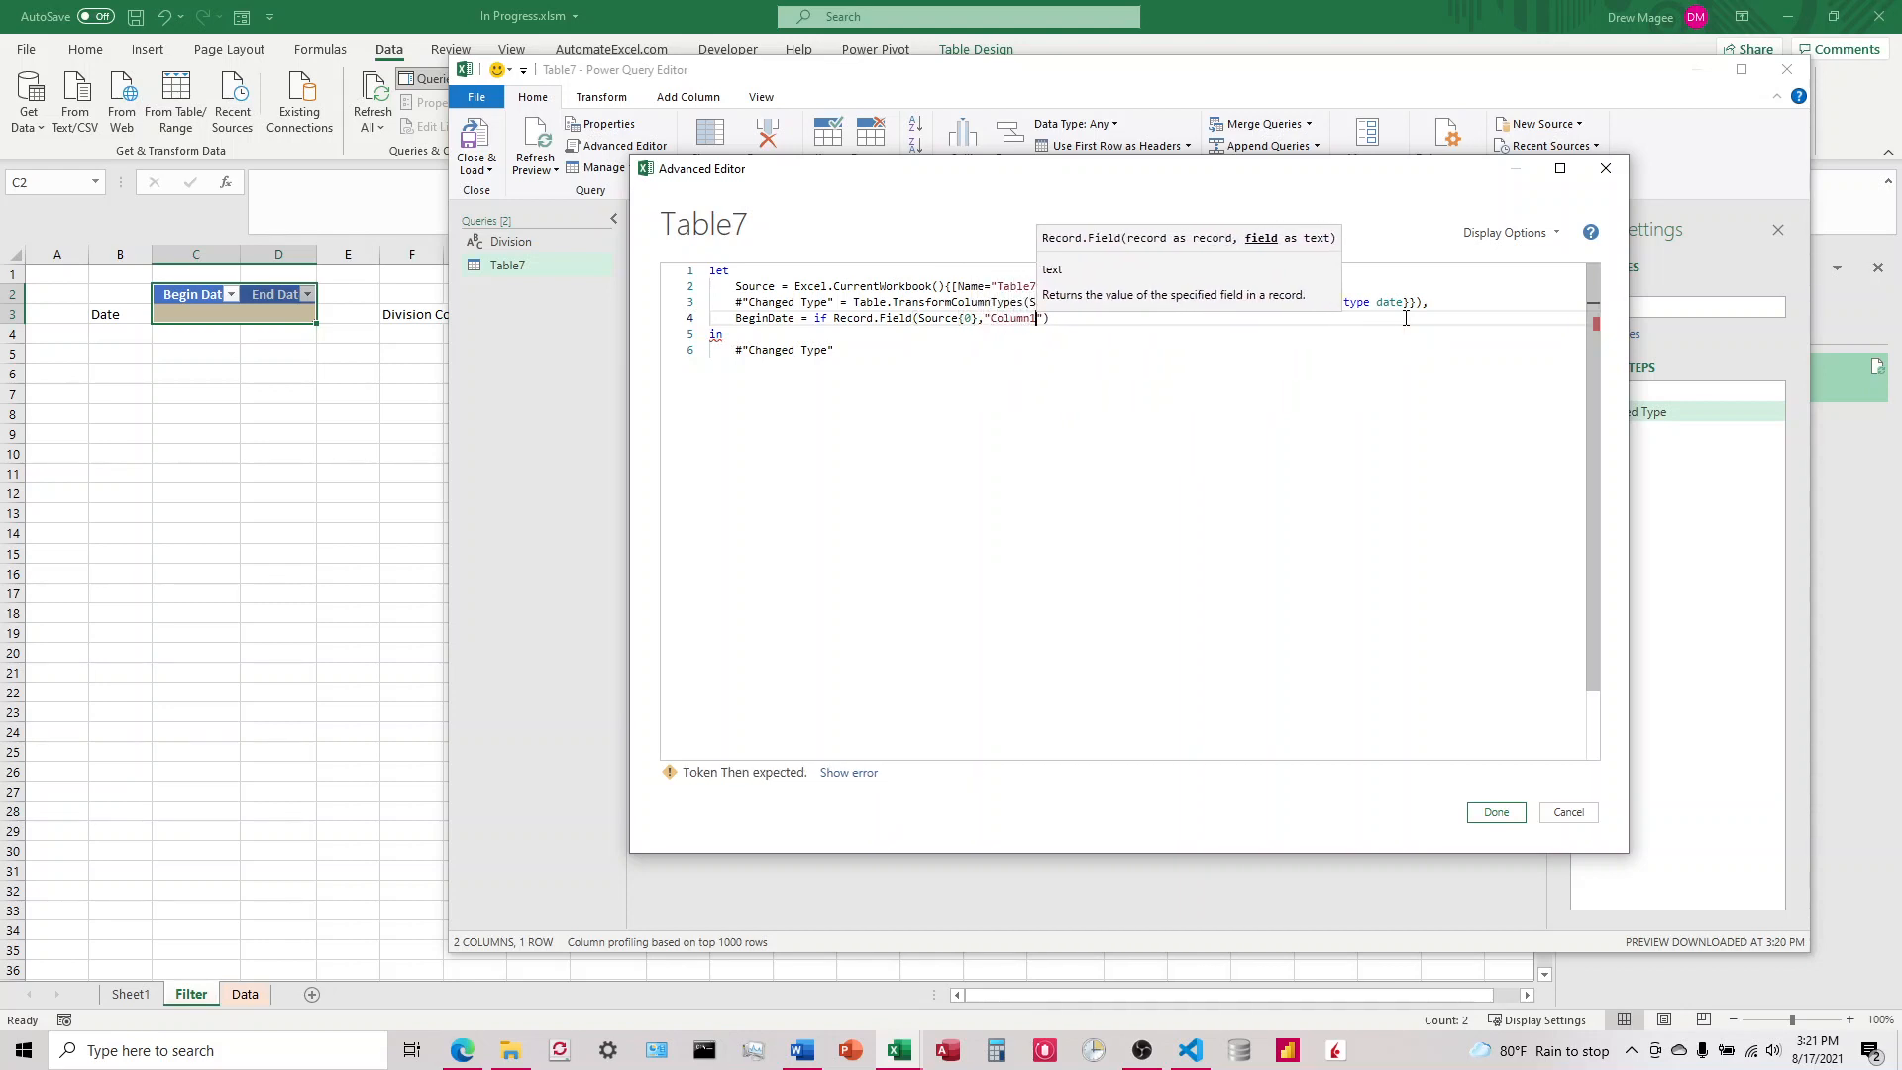
key("BackSpace")
key("BackSpace")
key("BackSpace")
key("BackSpace")
key("BackSpace")
key("BackSpace")
key("BackSpace")
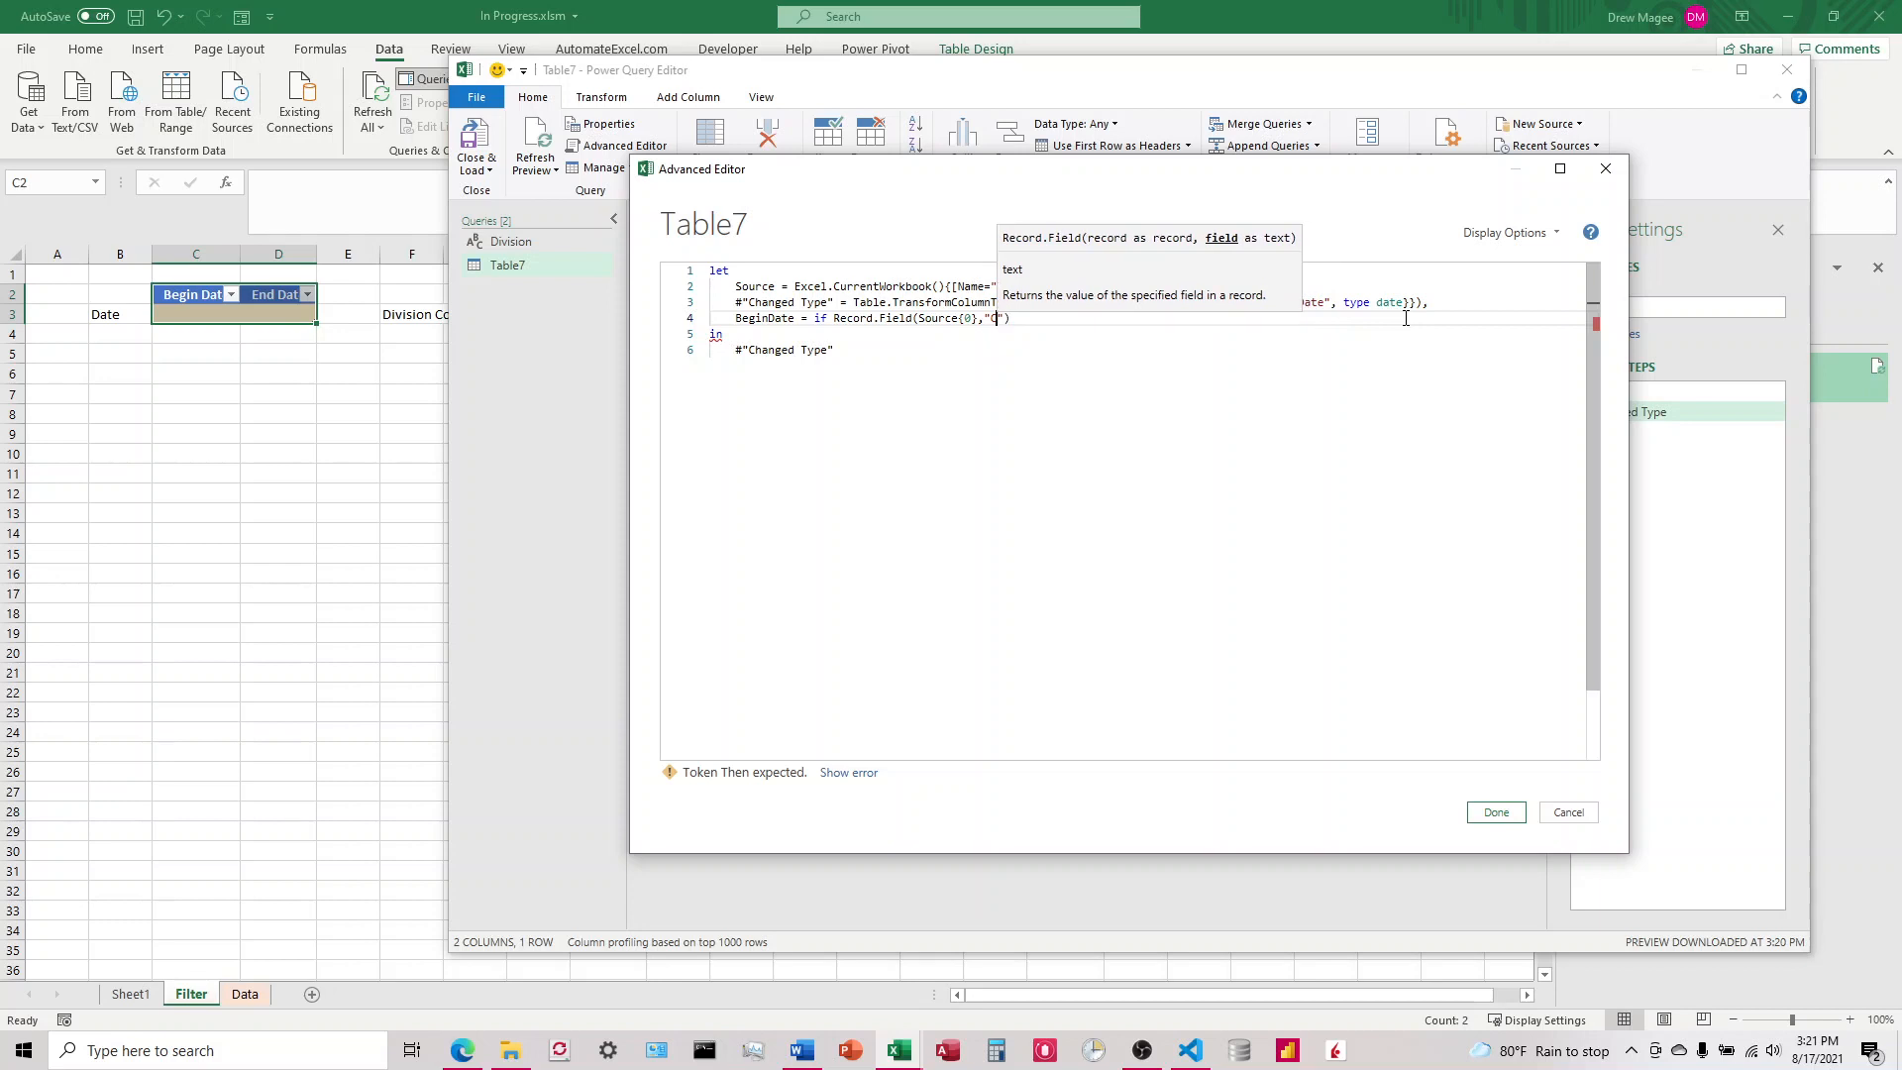
type("Begin Date")
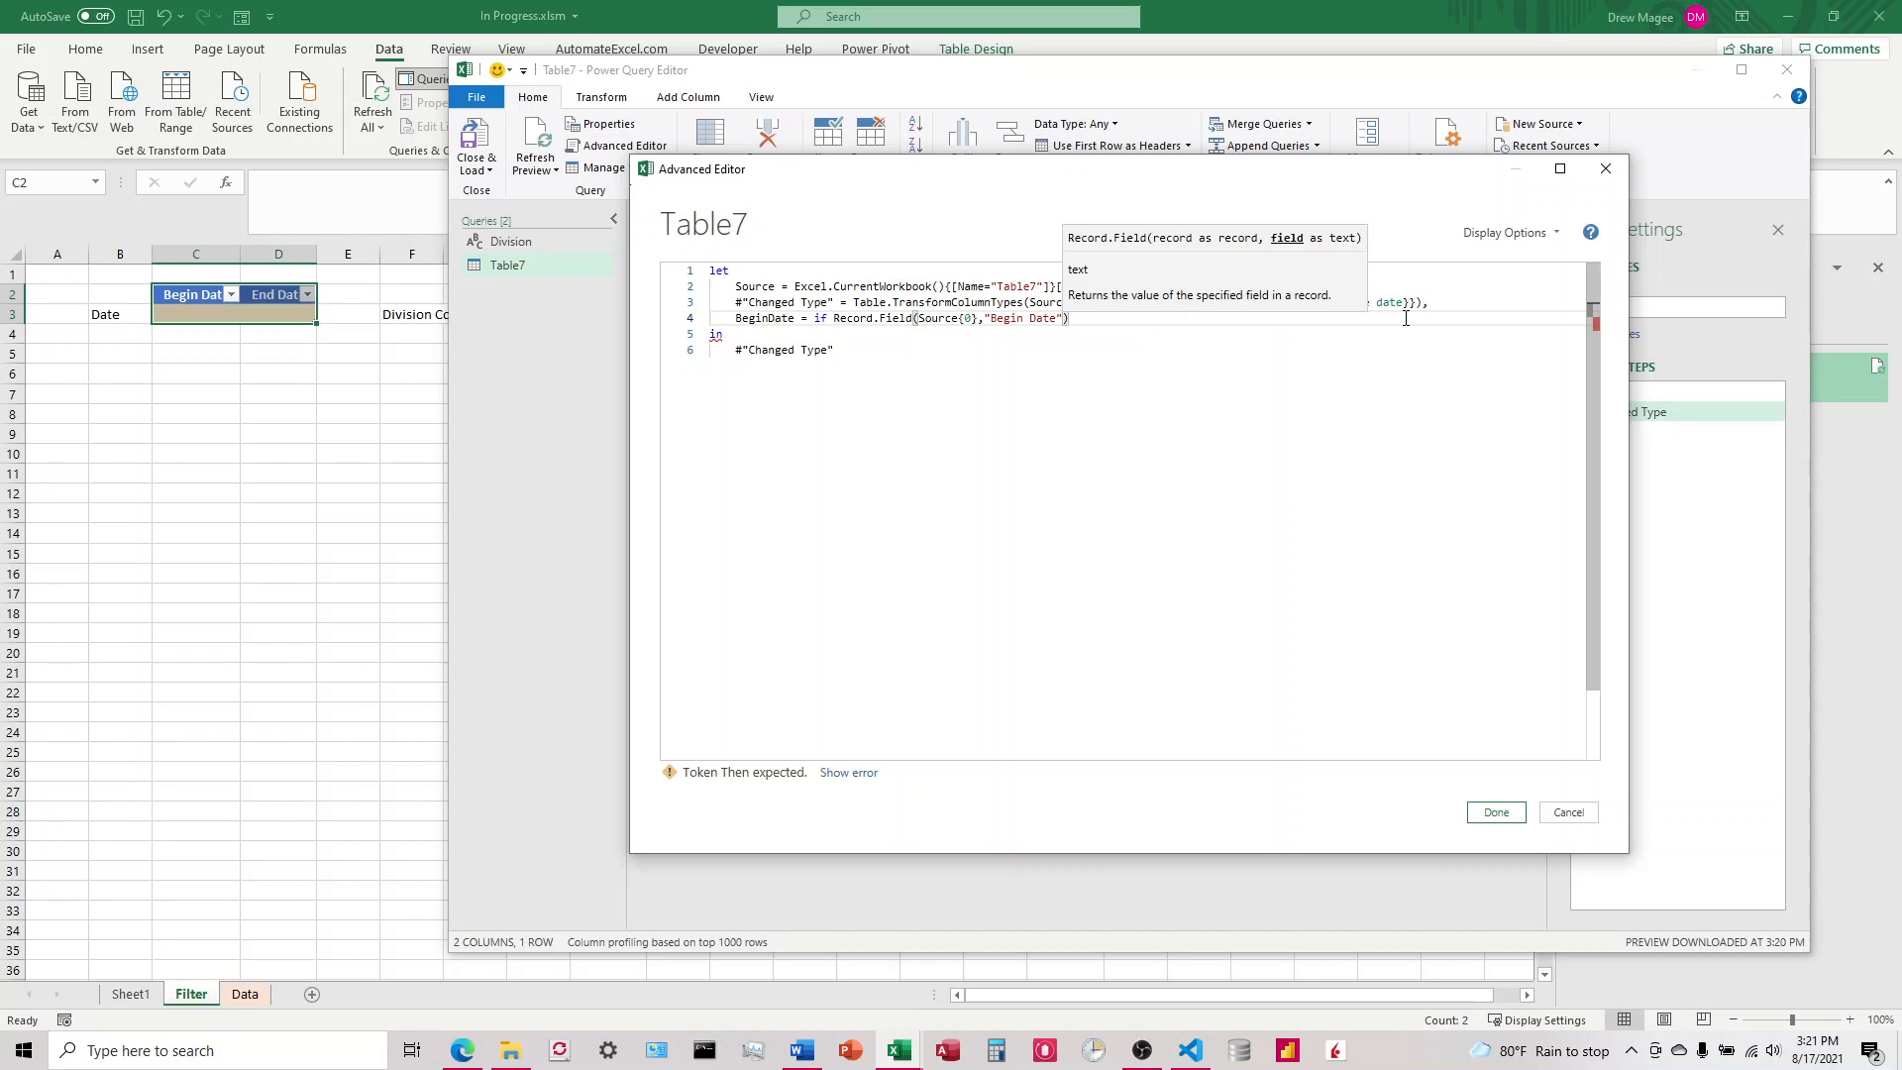
type("\"")
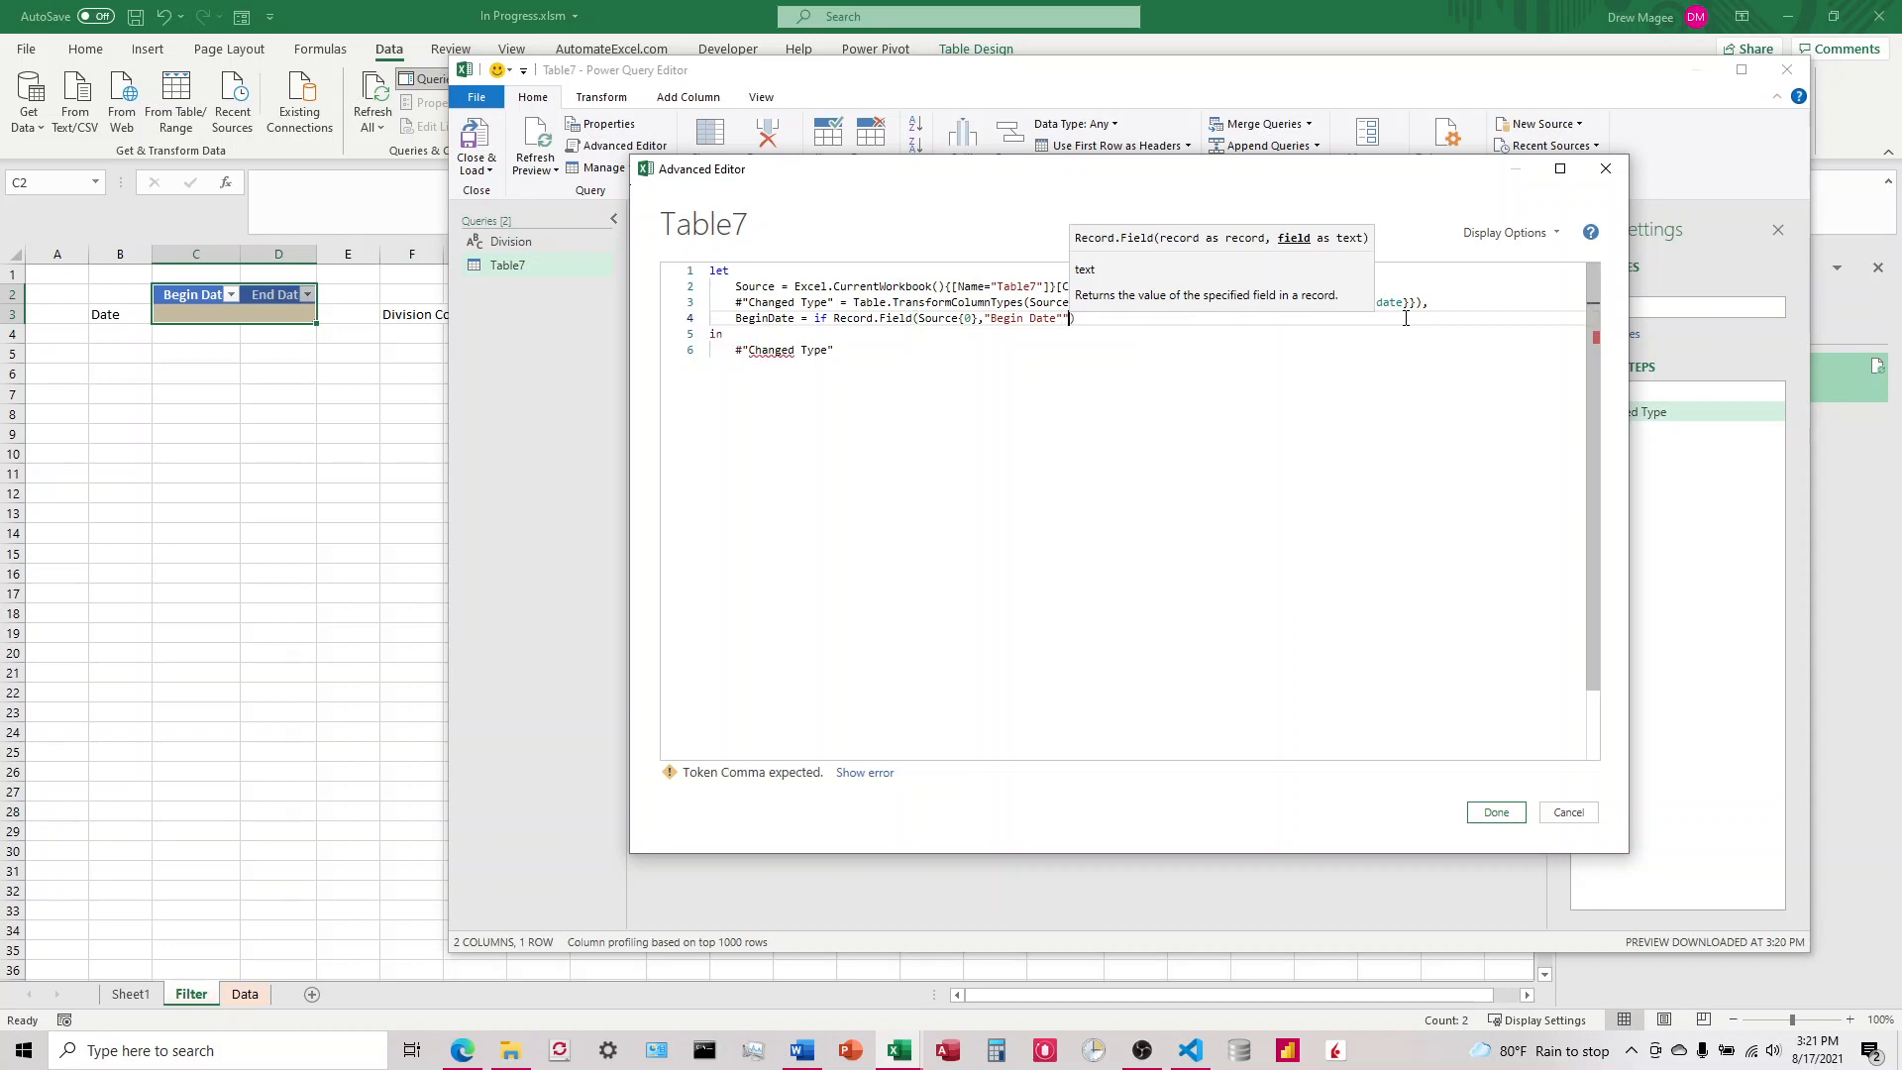
key("BackSpace")
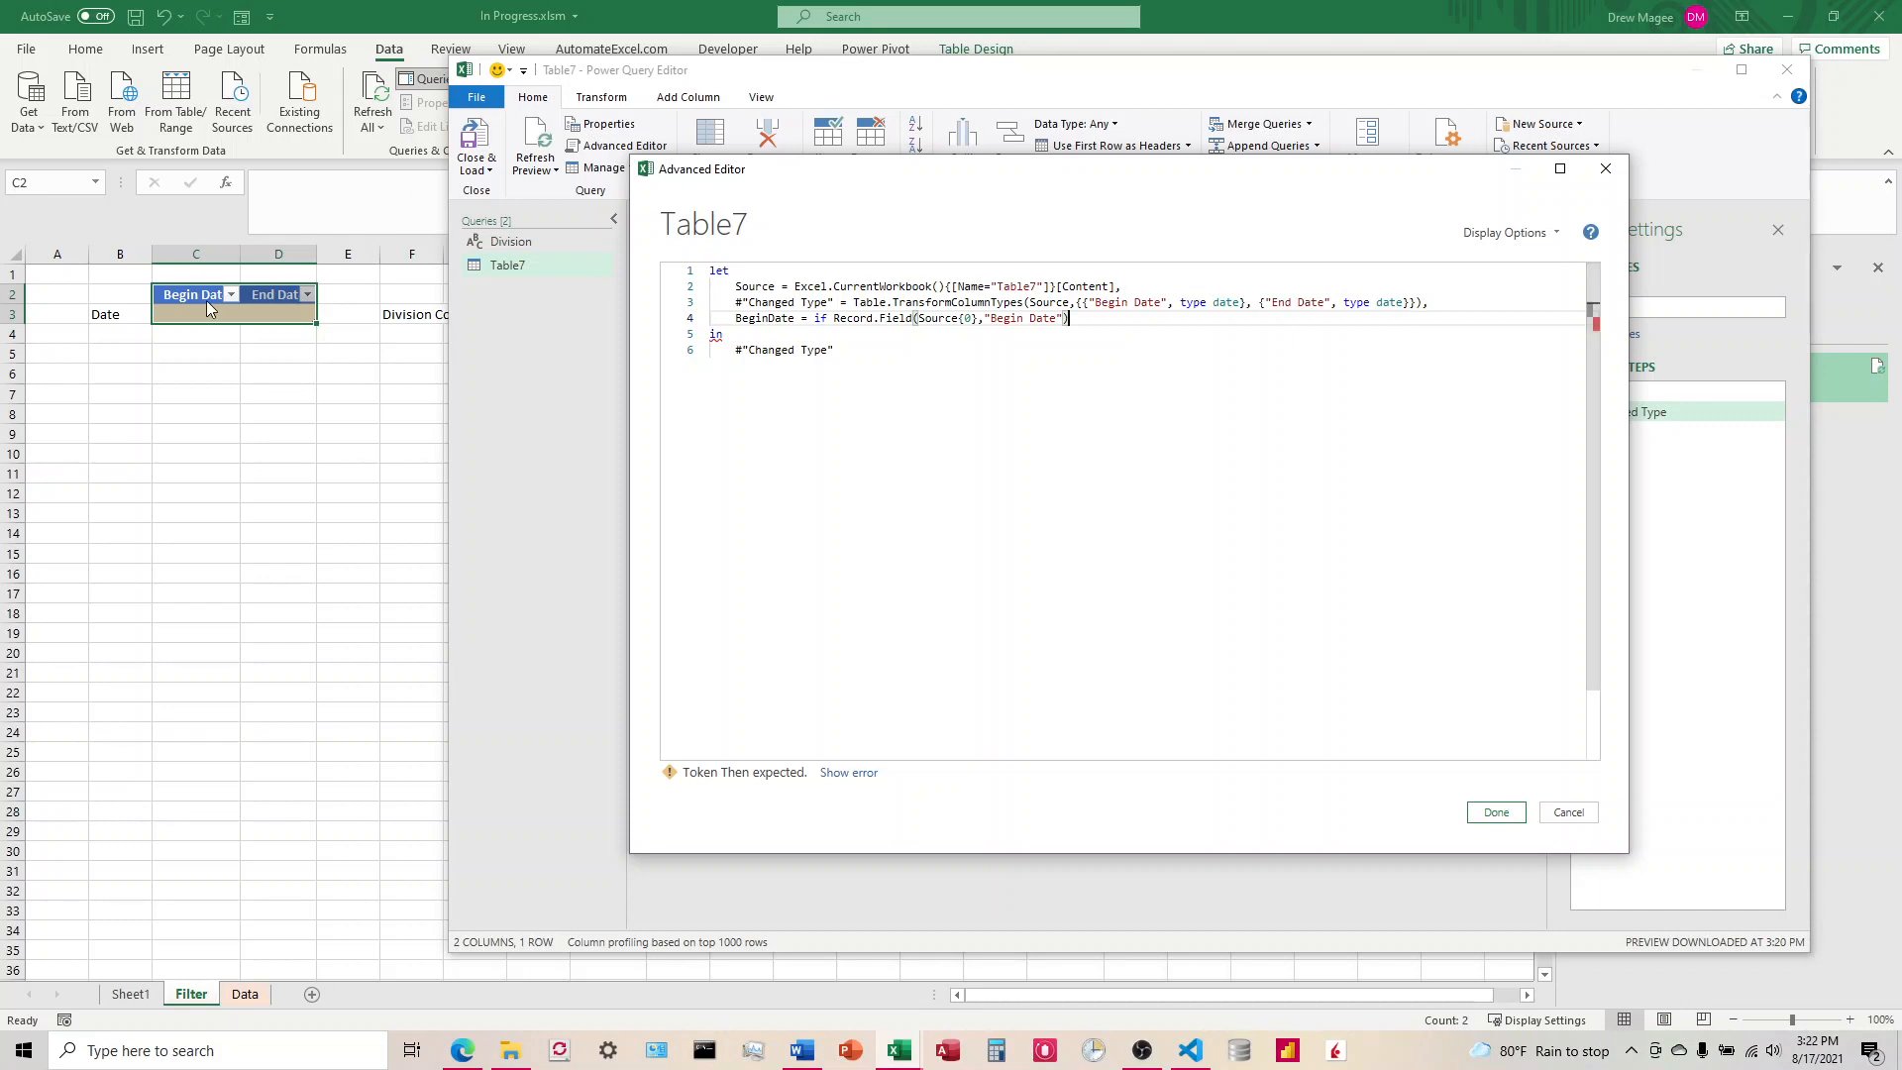
Step: Complete the BeginDate condition with the comparison <> null
type("<> n")
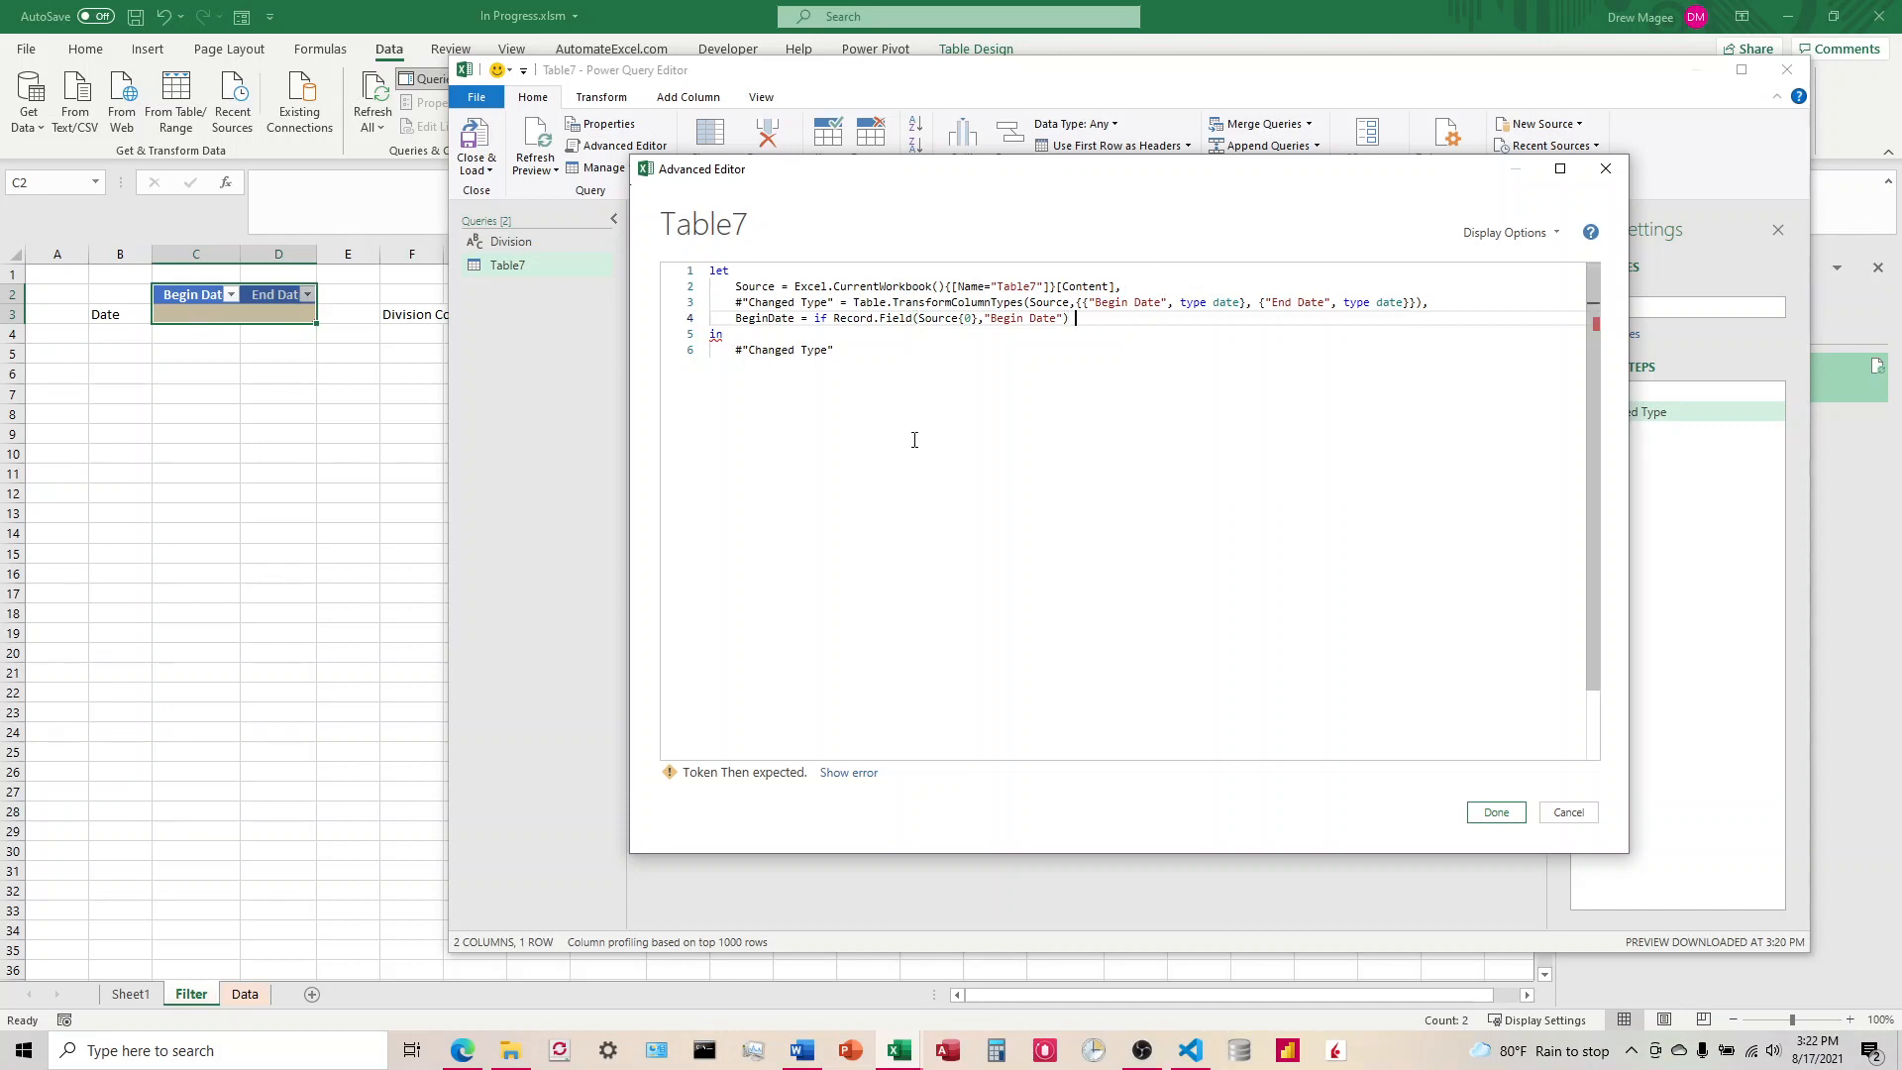
type("ull")
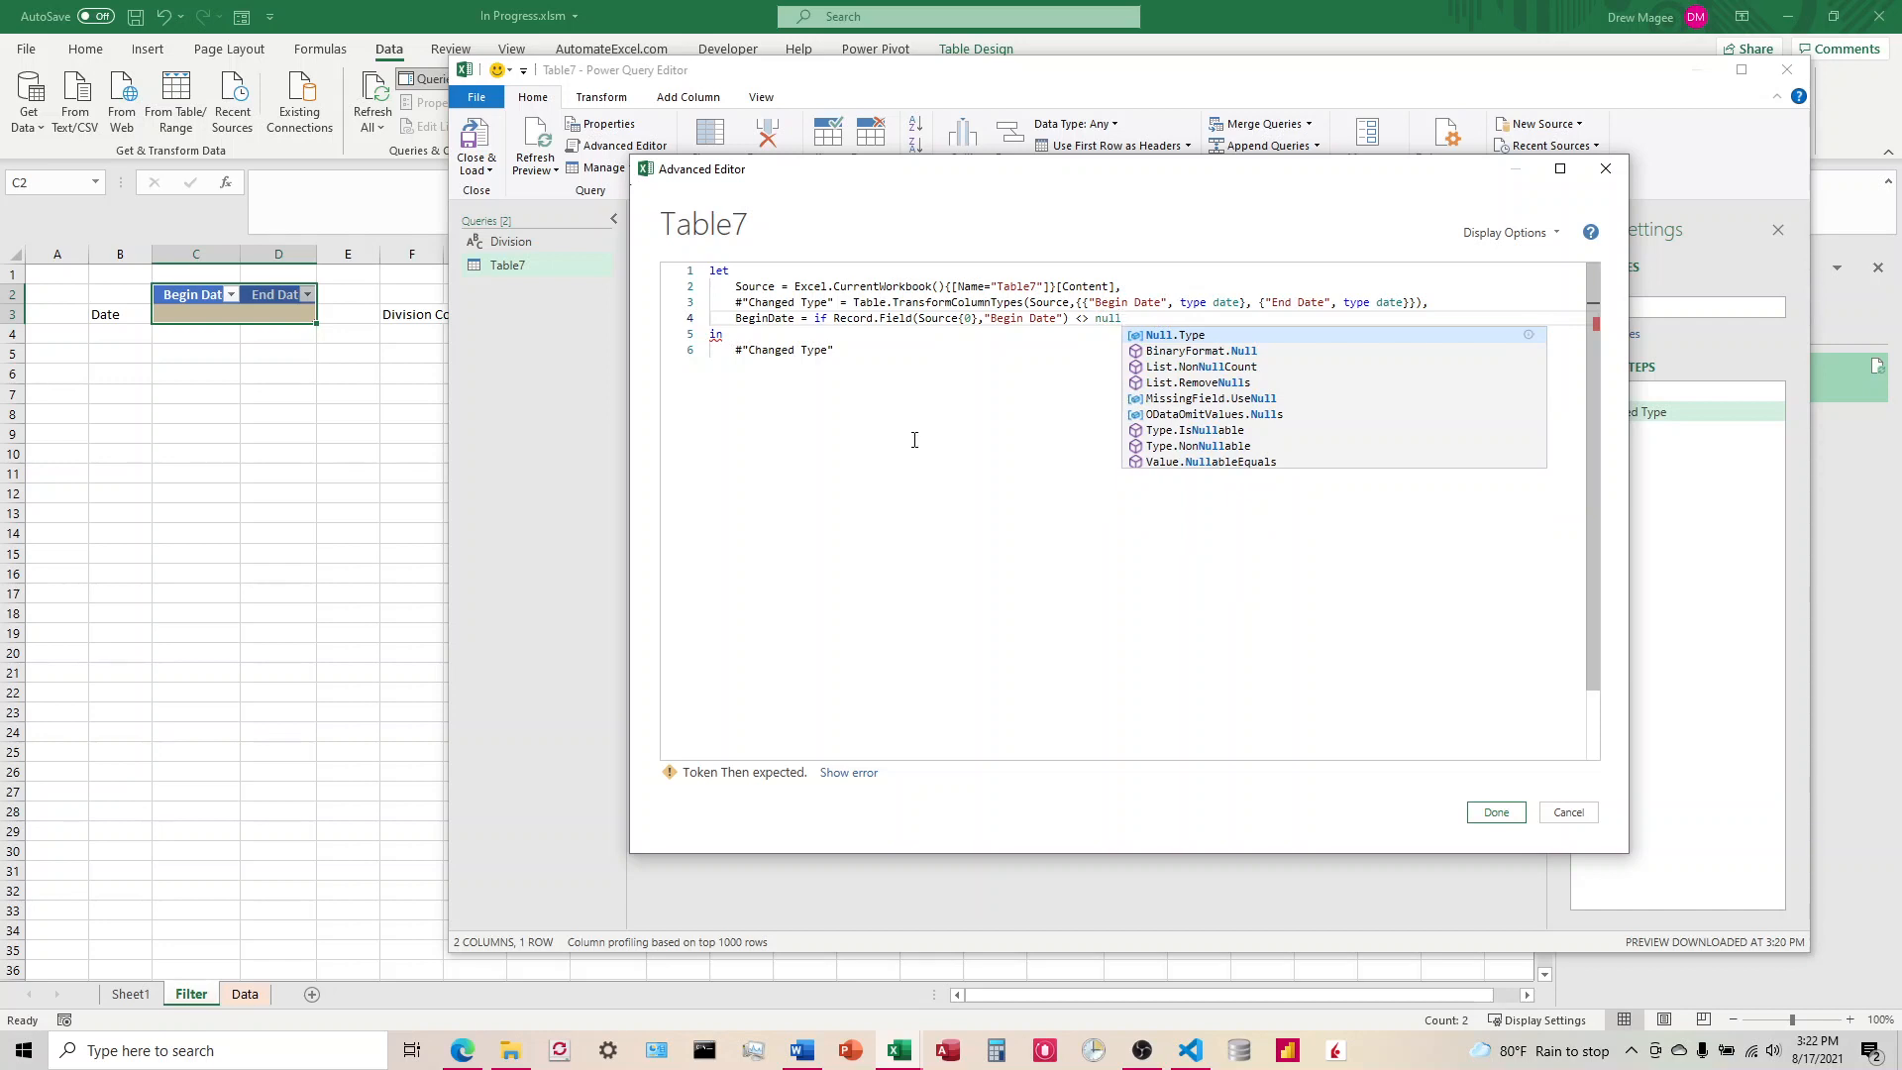
key("Tab")
key("BackSpace")
key("BackSpace")
key("BackSpace")
key("BackSpace")
key("BackSpace")
key("BackSpace")
key("BackSpace")
key("BackSpace")
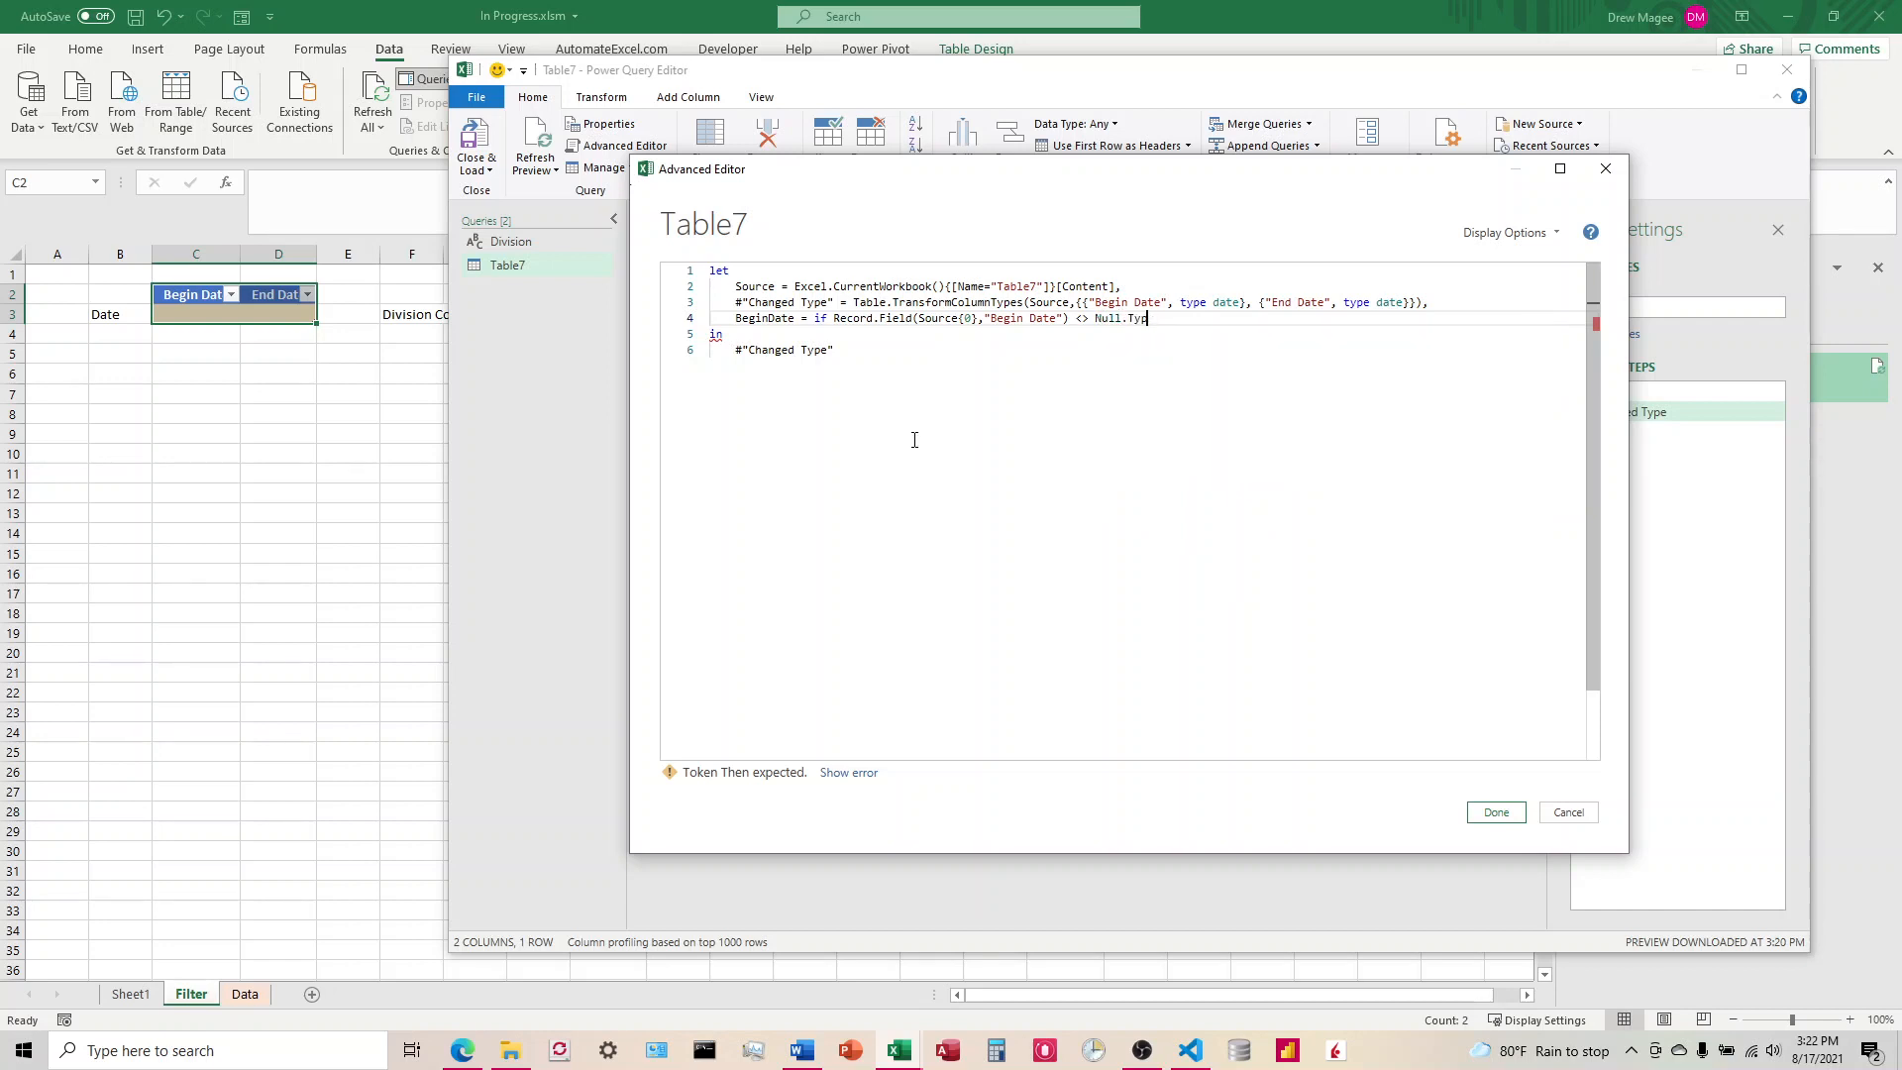
key("BackSpace")
type("null")
Step: Add a then branch to the BeginDate expression that returns Record.Field(Source{0},"Begin Date")
key("Return")
type("then ")
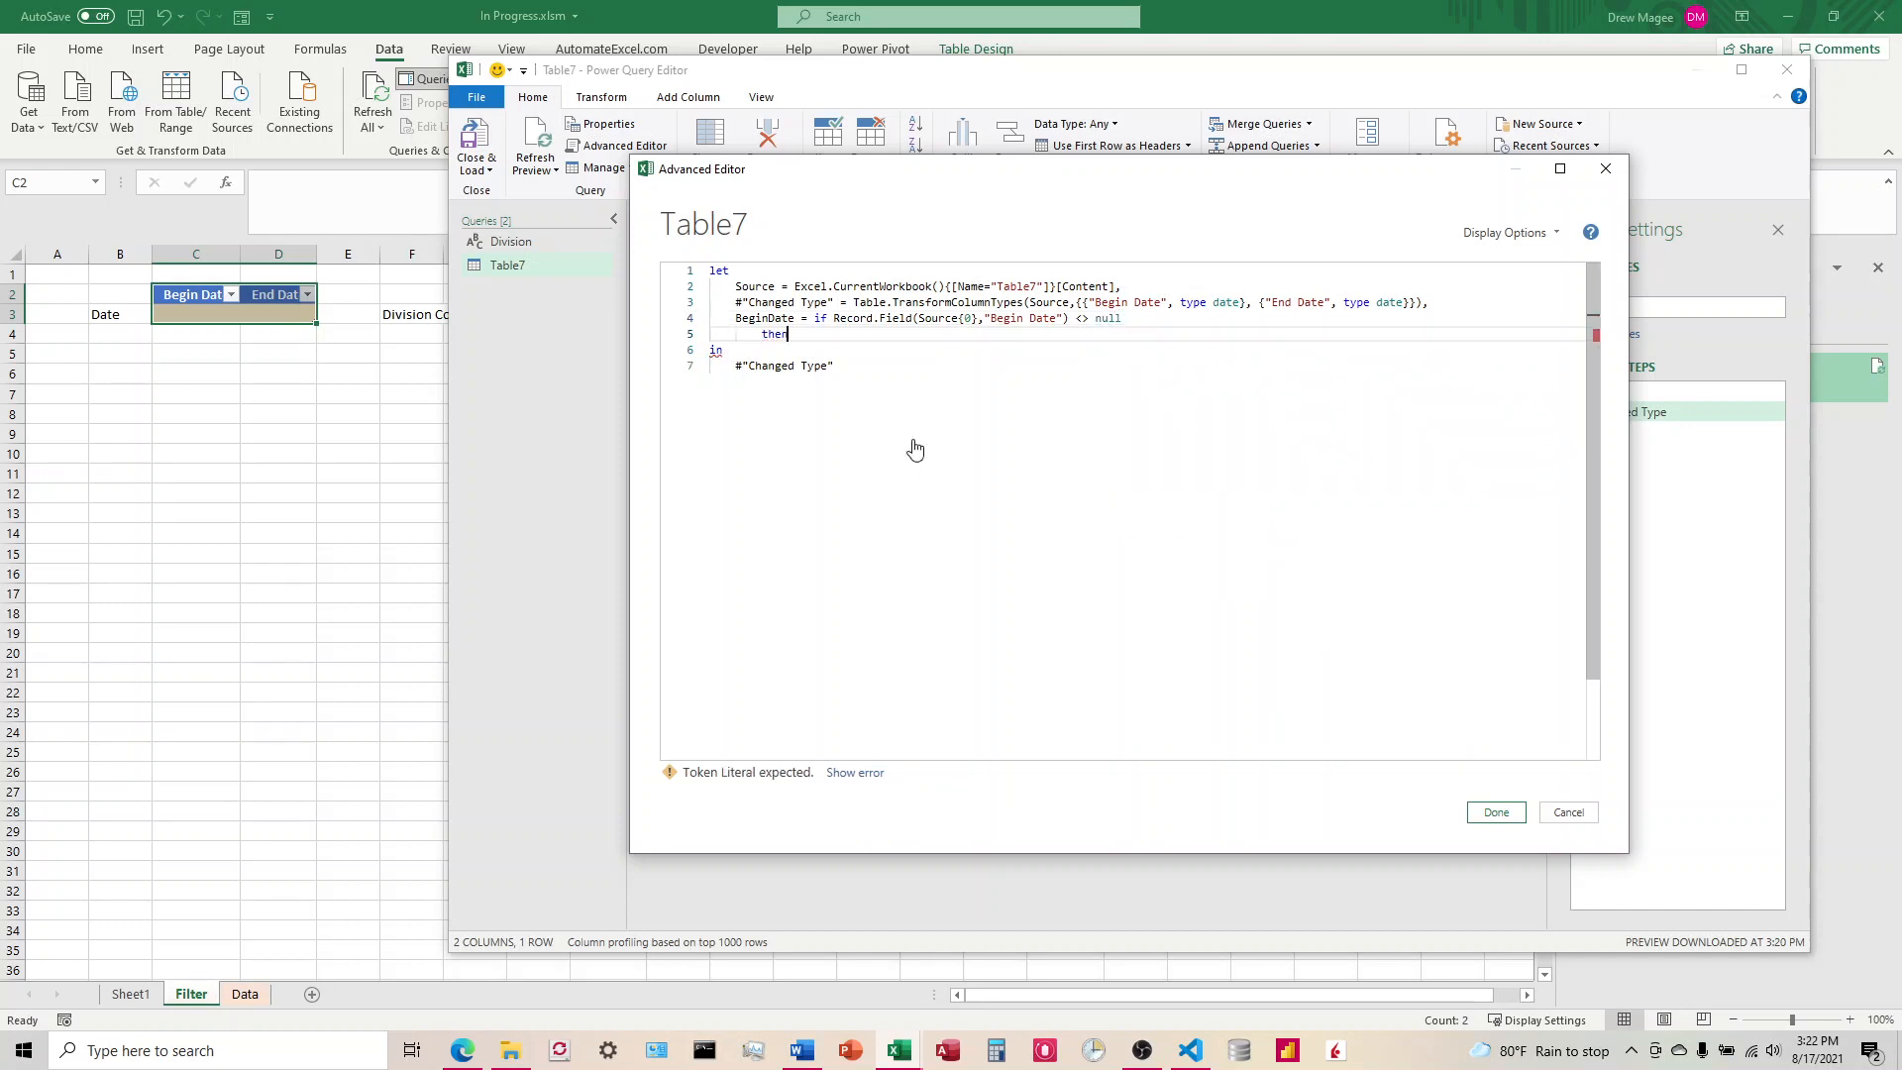
type("Record.Field")
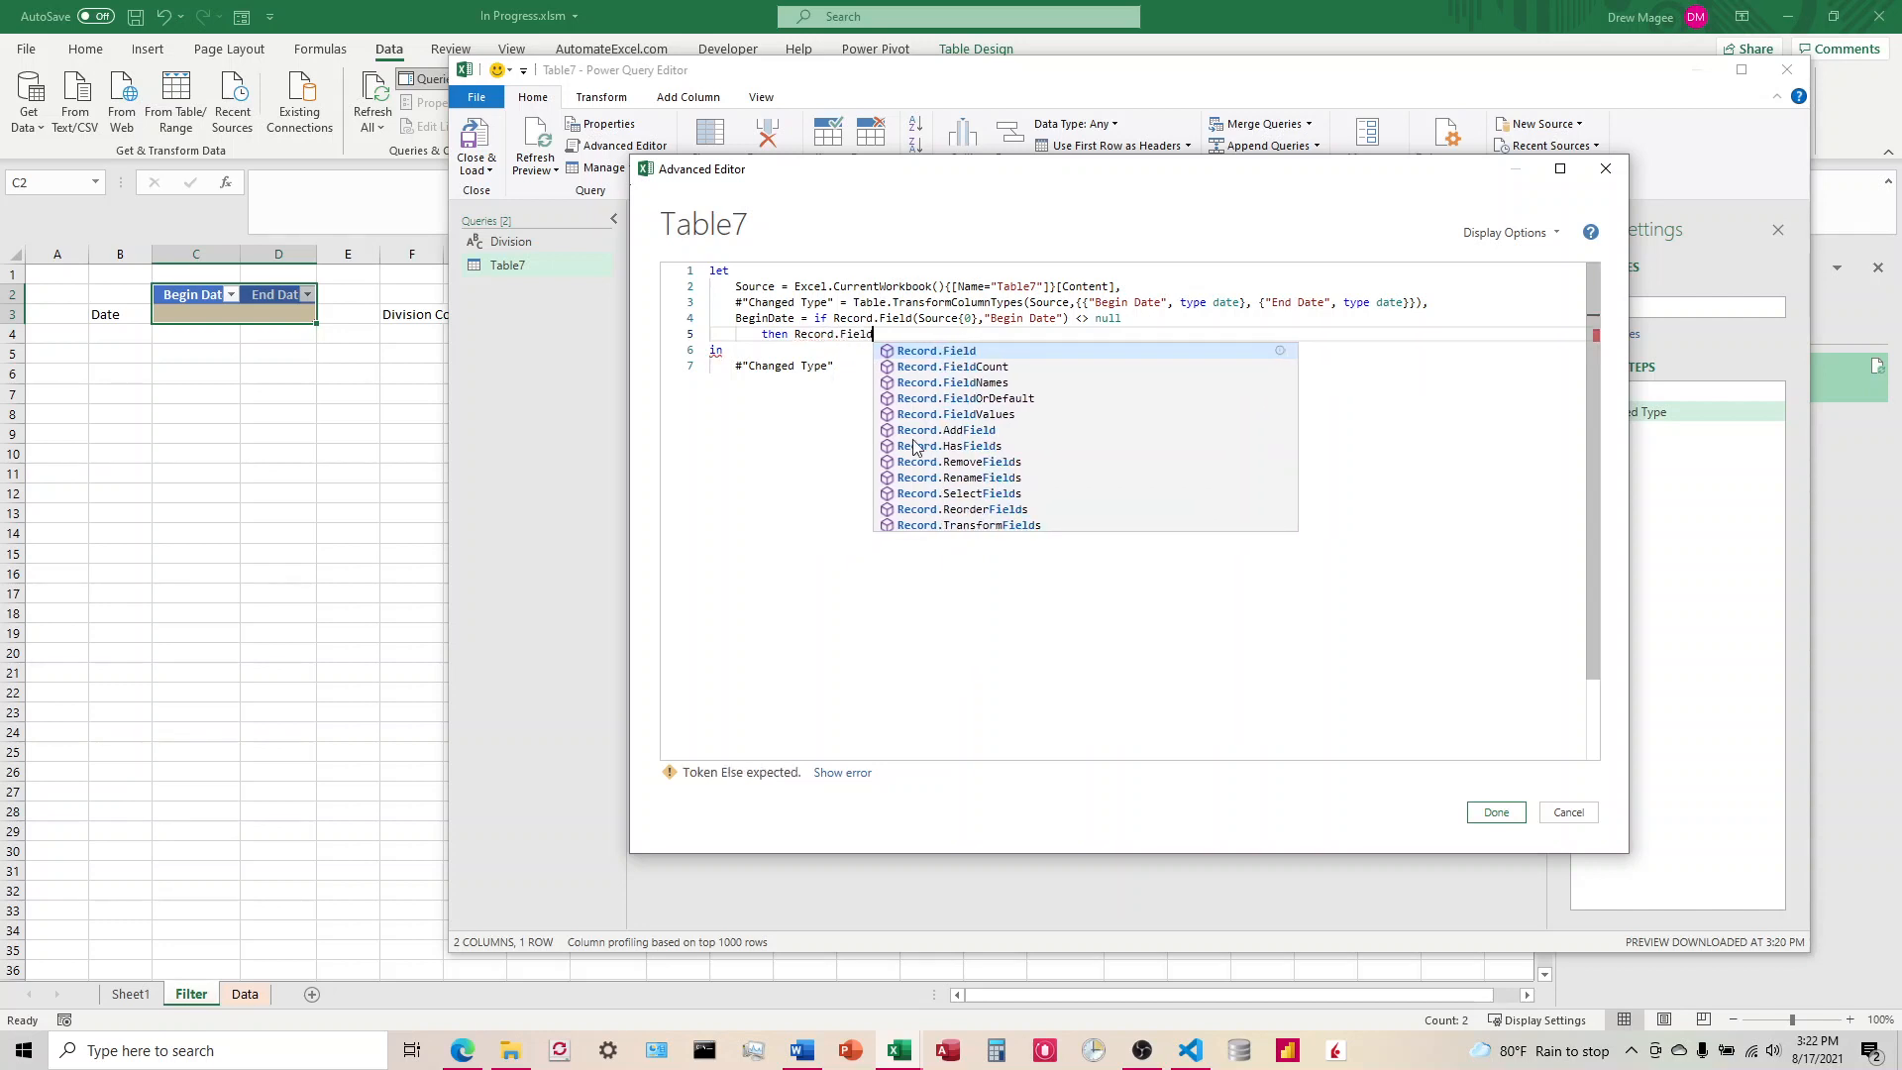
type("(Source")
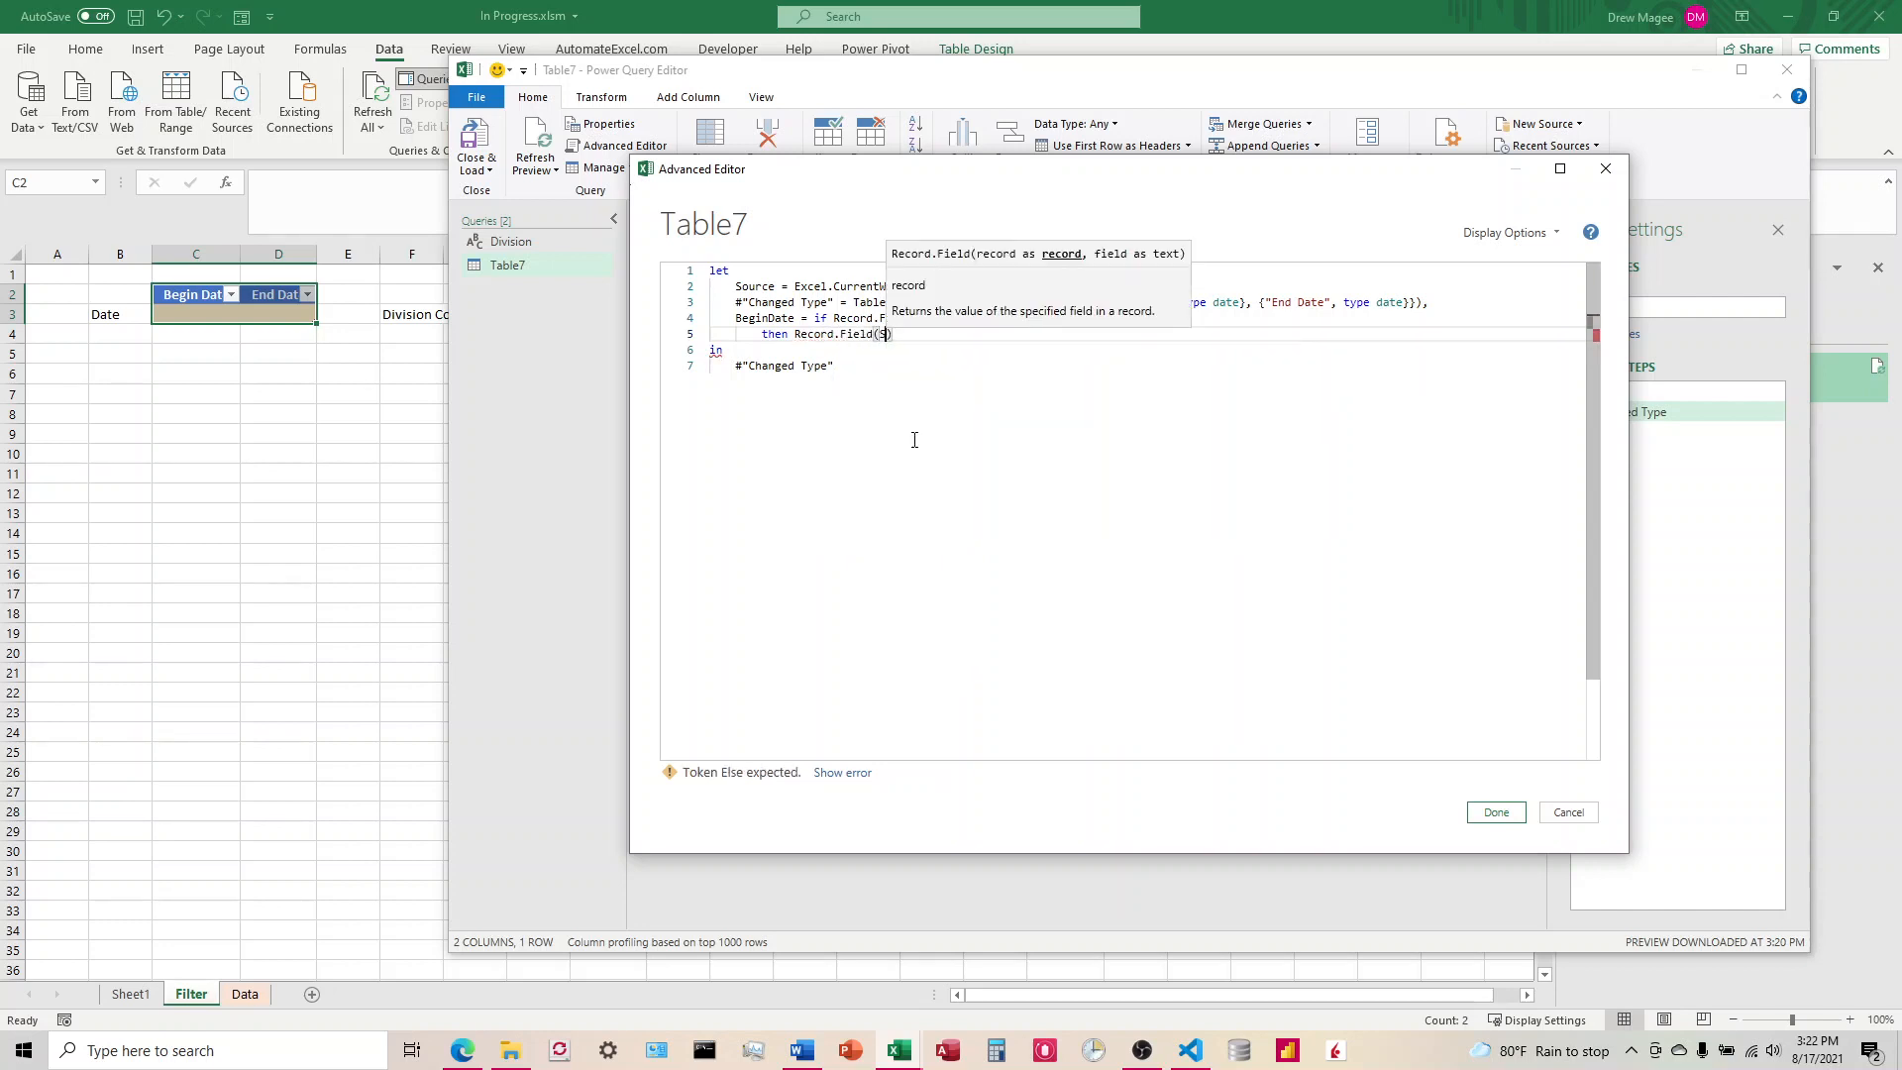
type("{0},\"")
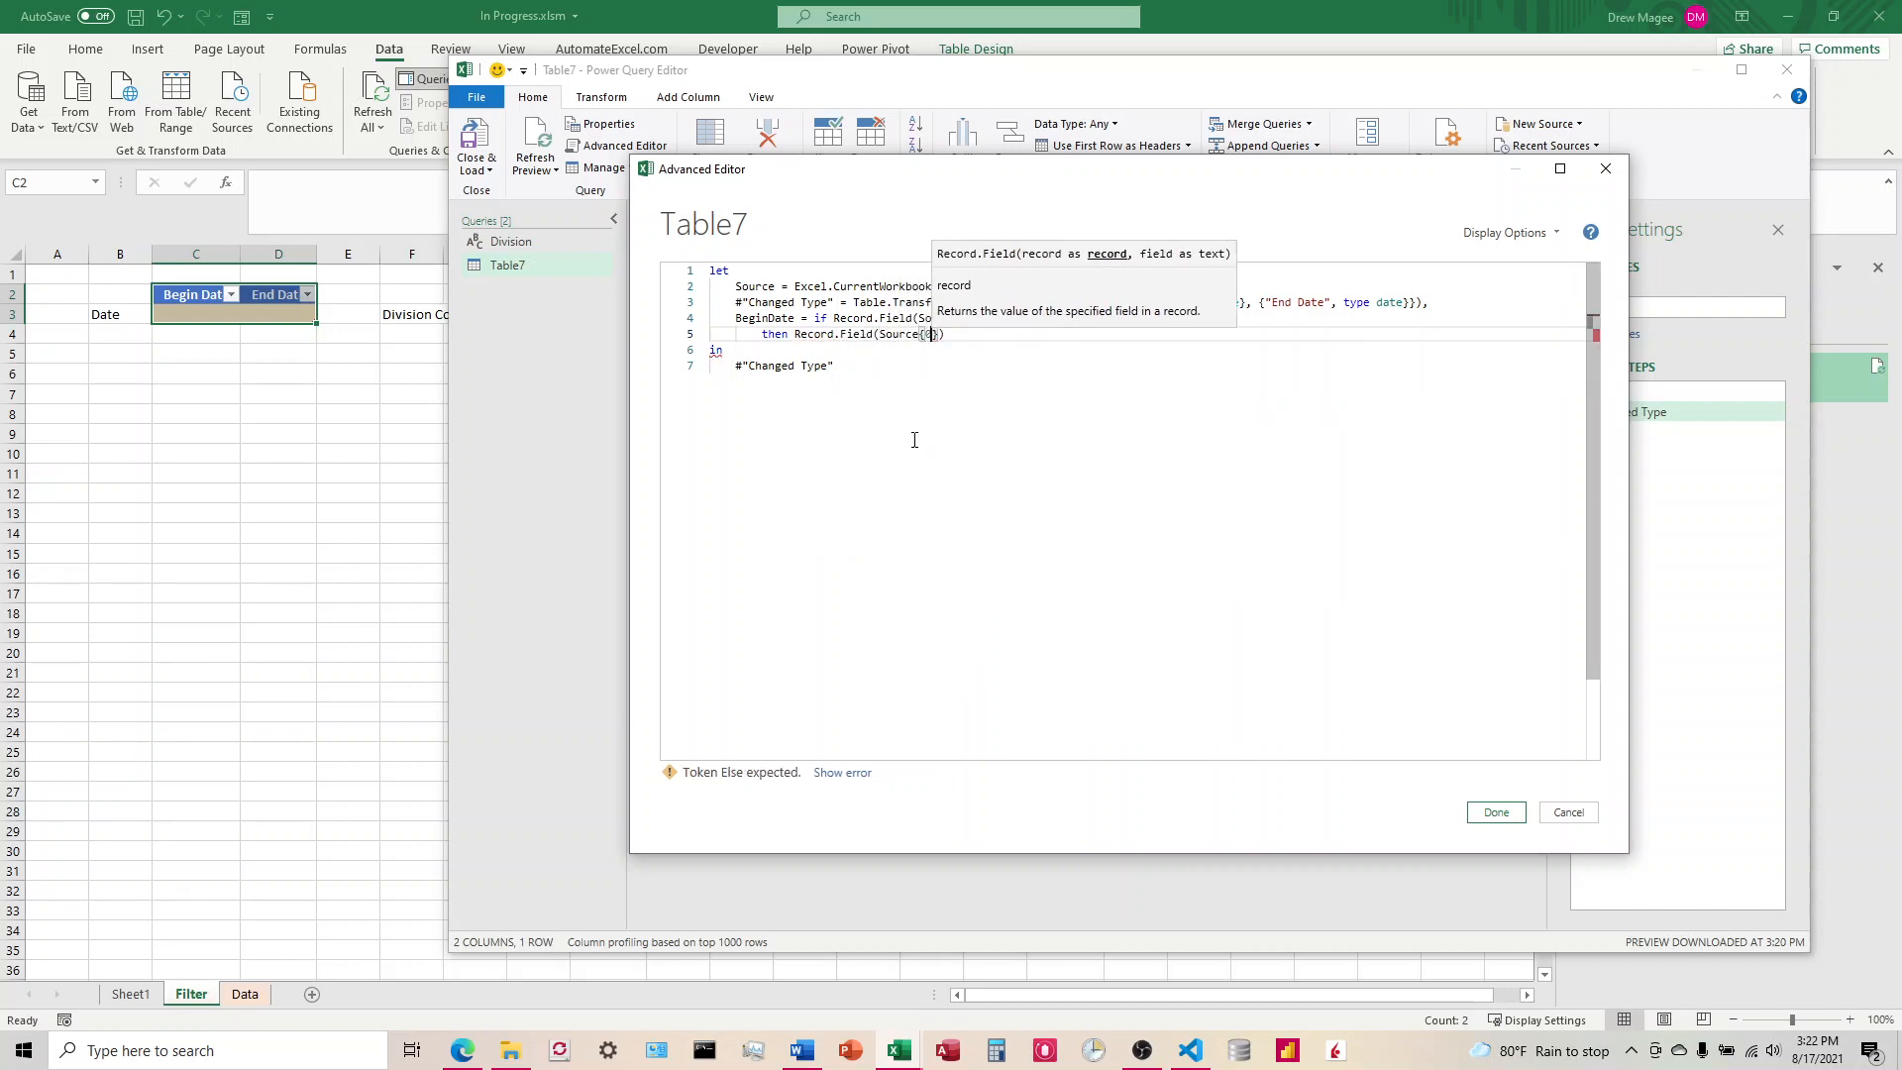
type("BeginDat")
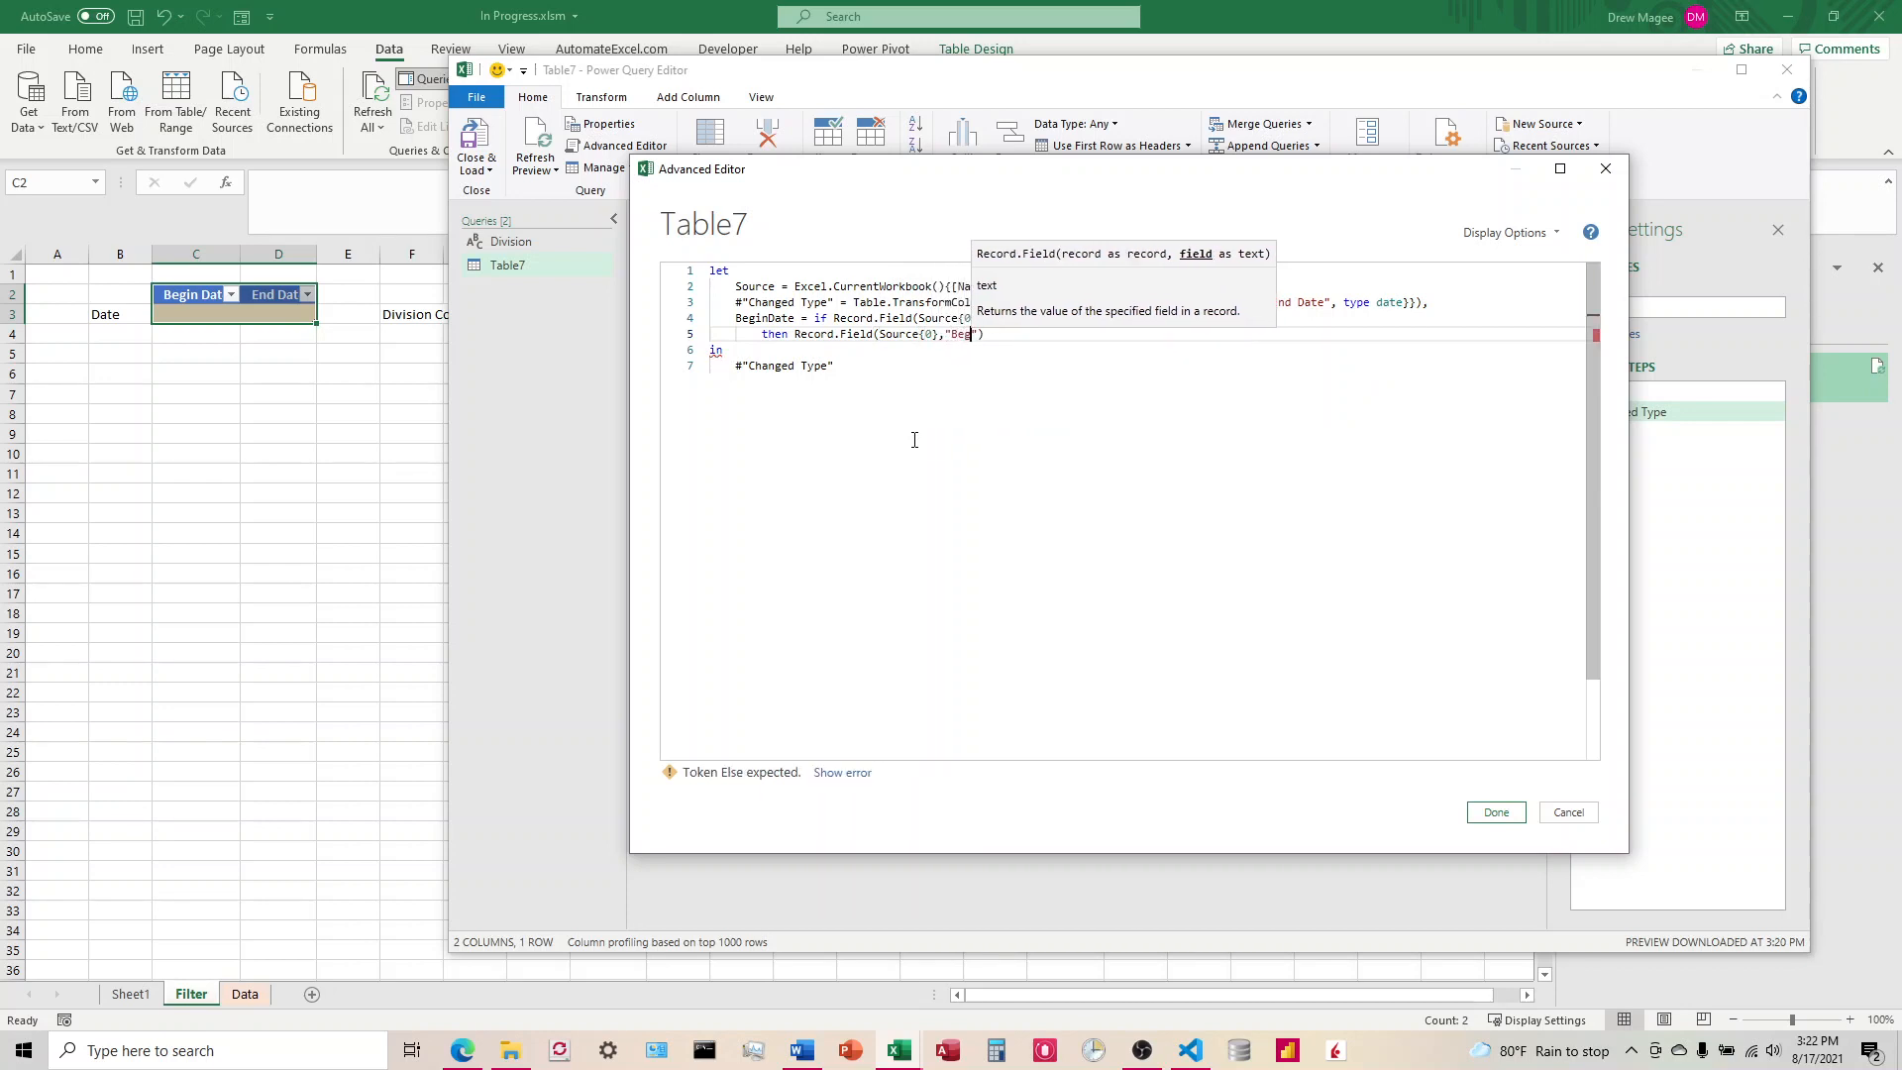
key("BackSpace")
key("BackSpace")
key("BackSpace")
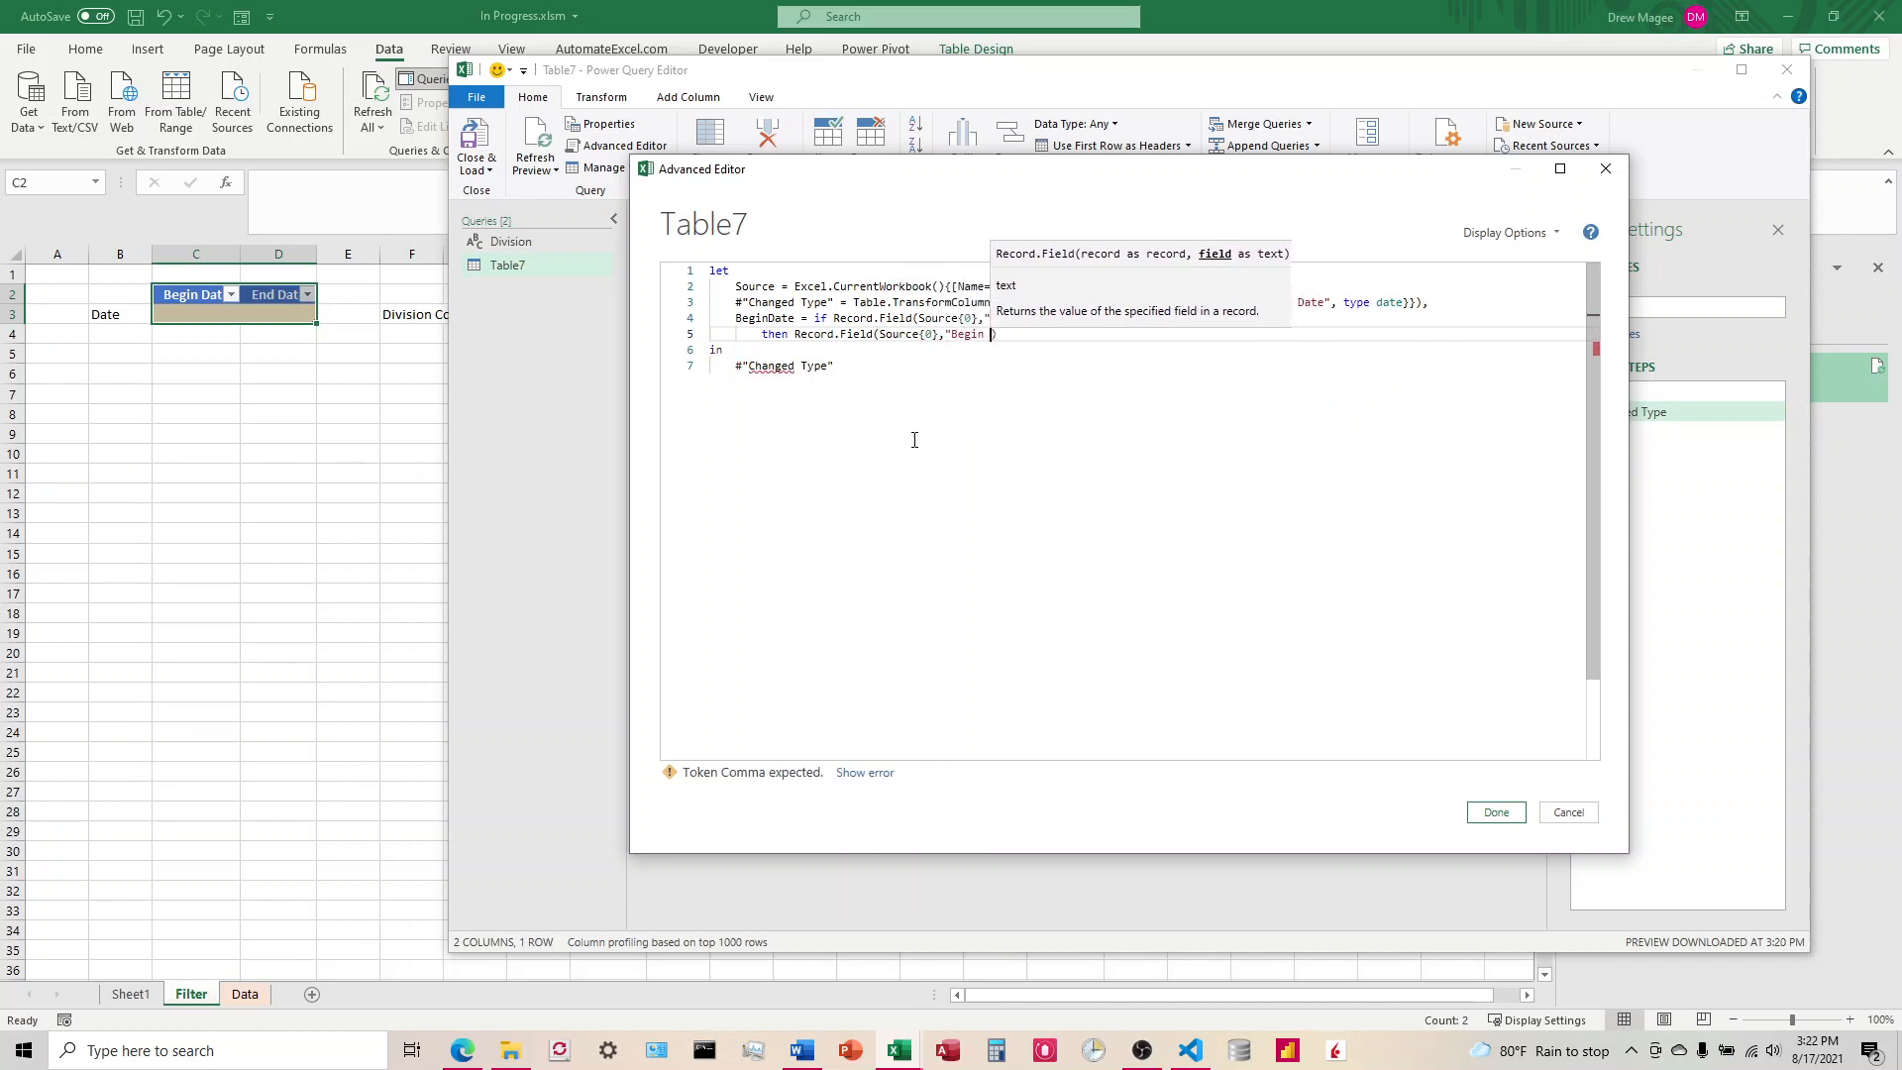
type("Date\"")
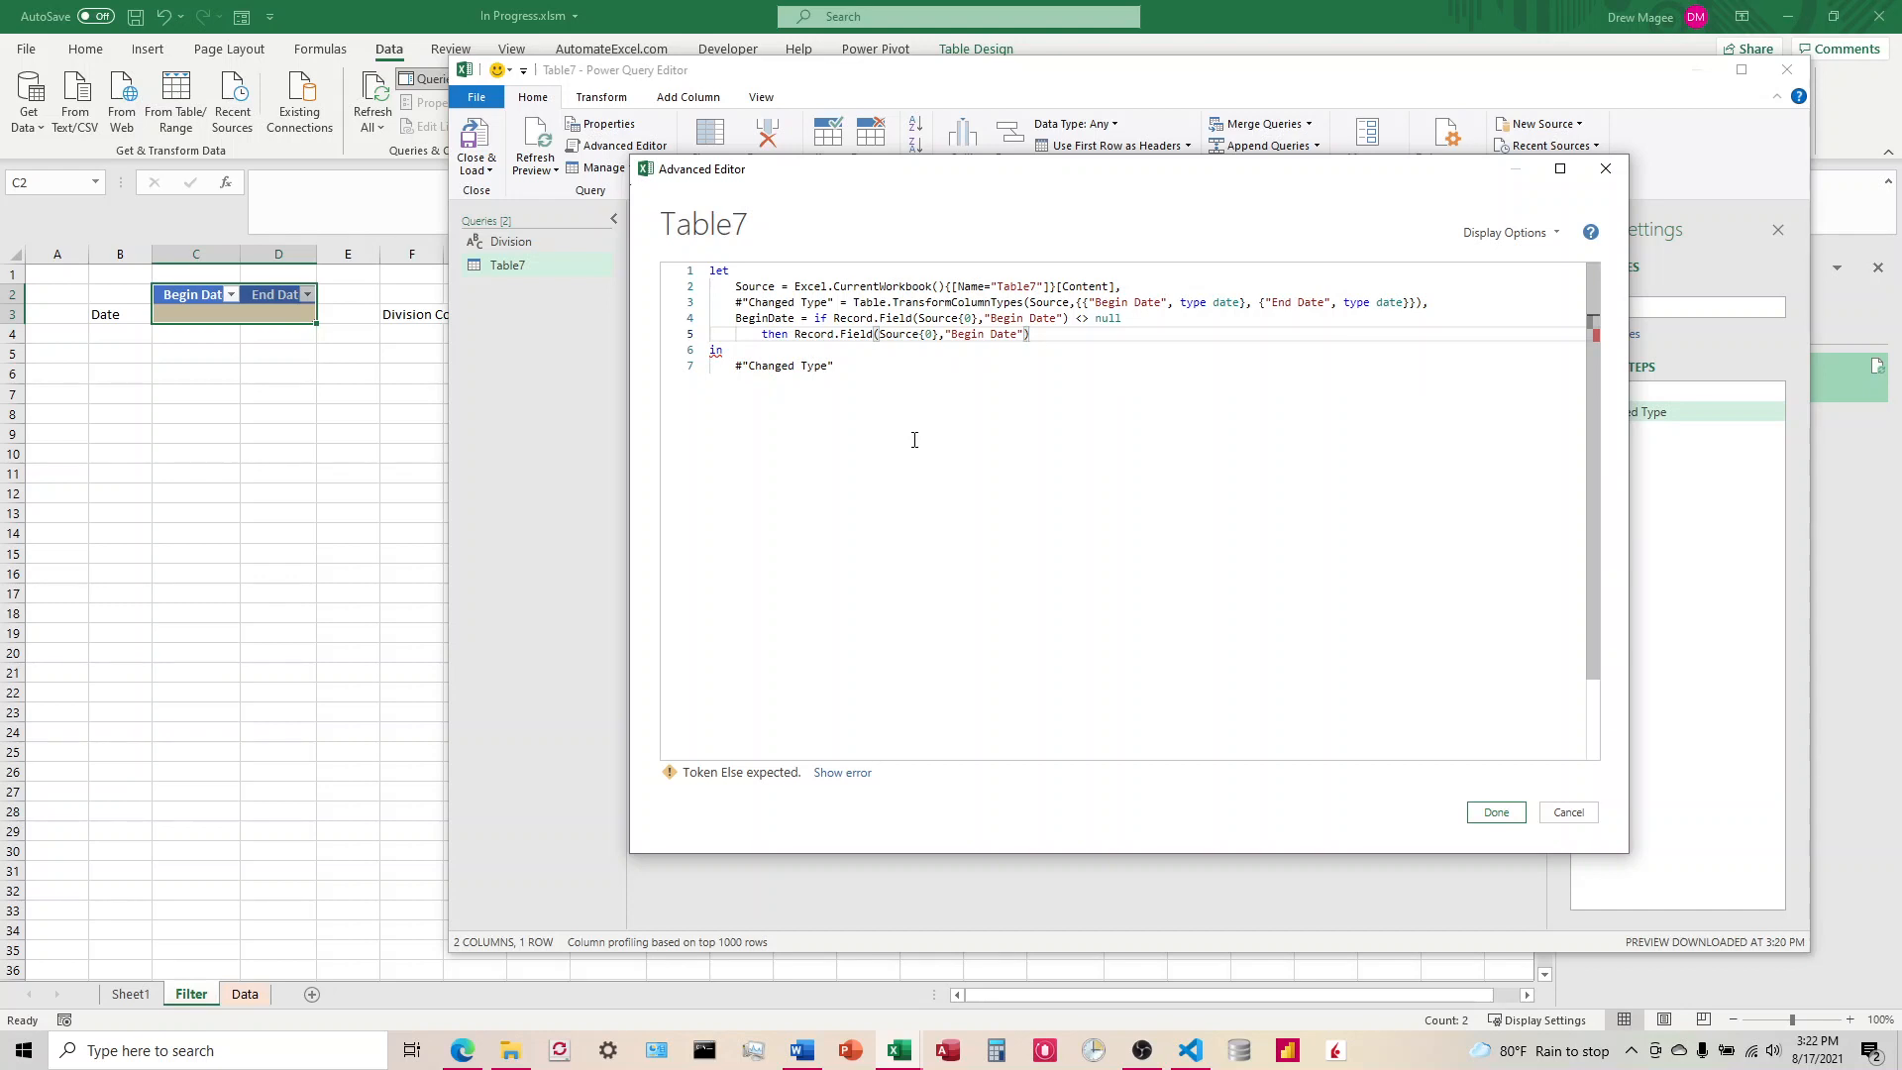
Step: Finish the BeginDate expression with an else branch on its own line that returns 1
key("Return")
type("else")
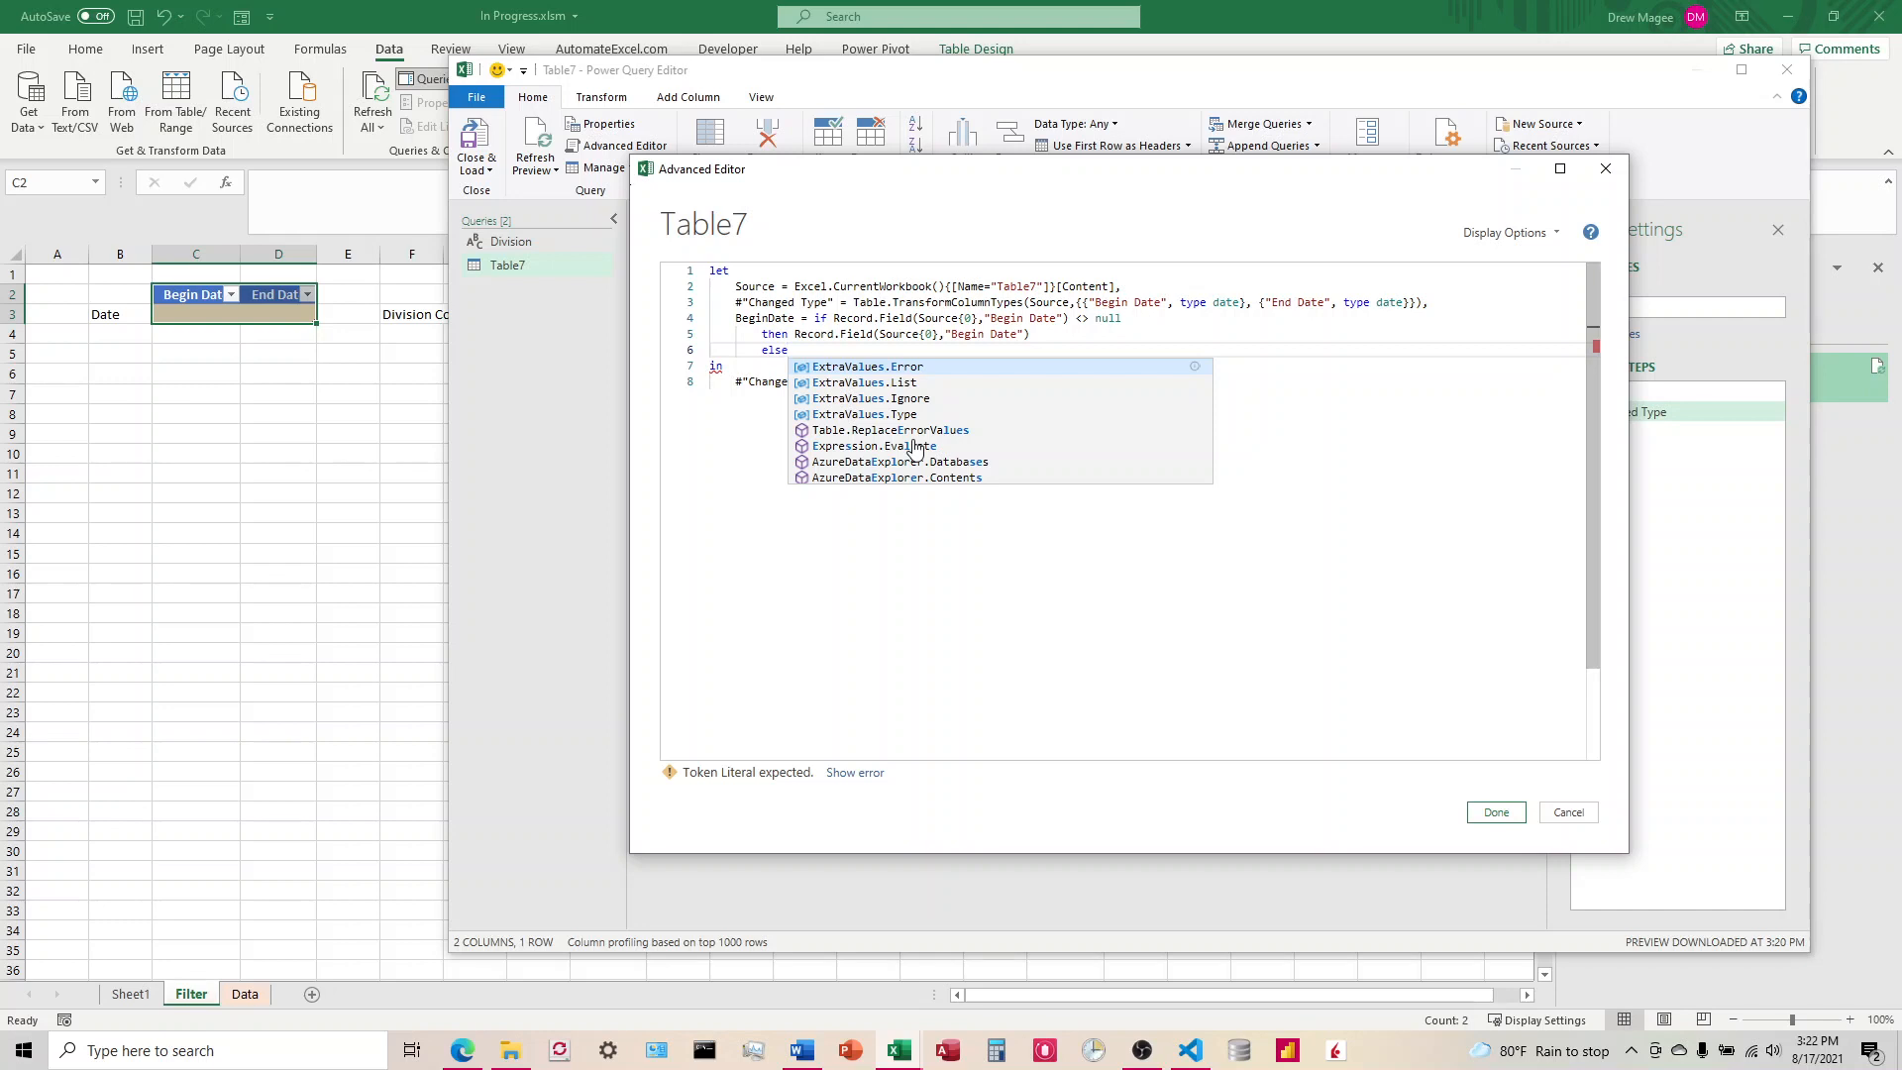
type(" 1")
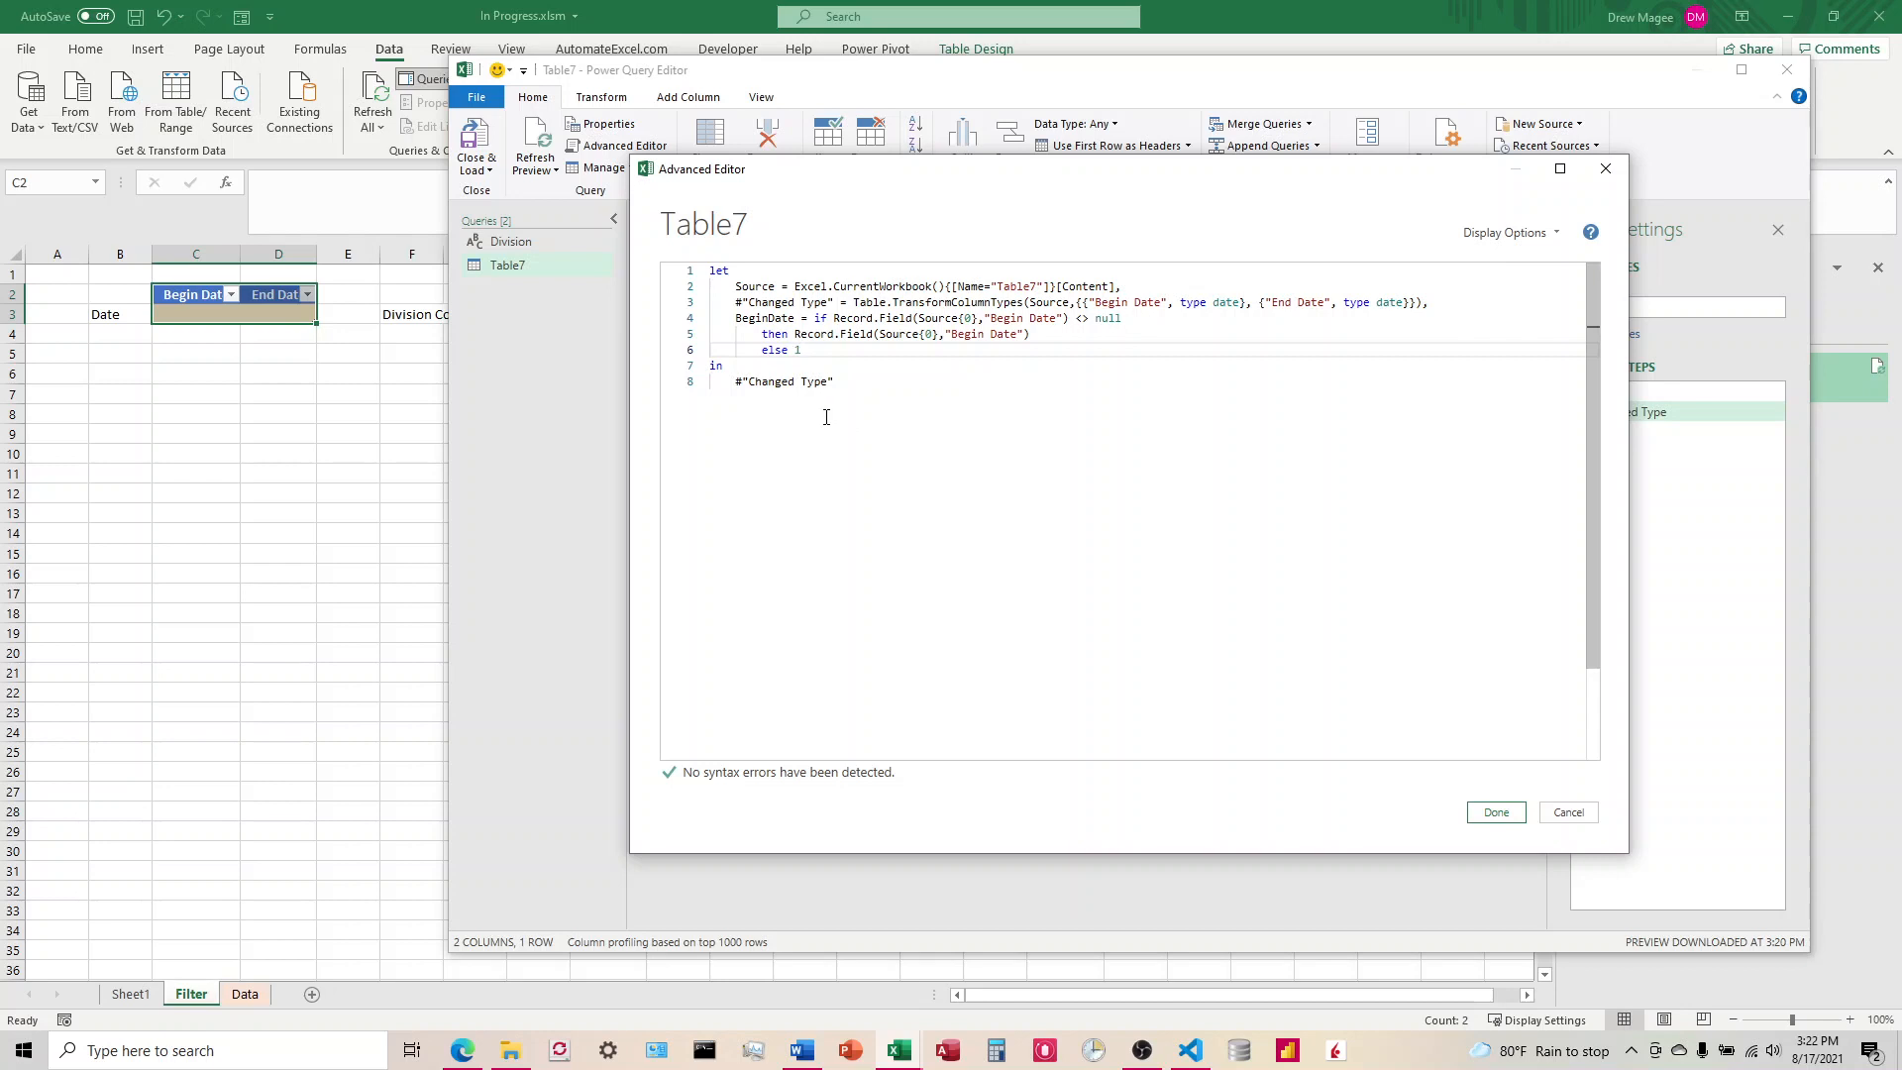
Step: Make BeginDate the query's output after in, replacing #"Changed Type", and apply the code
left_click_drag(837, 382, 738, 387)
key("BackSpace")
type("Begind")
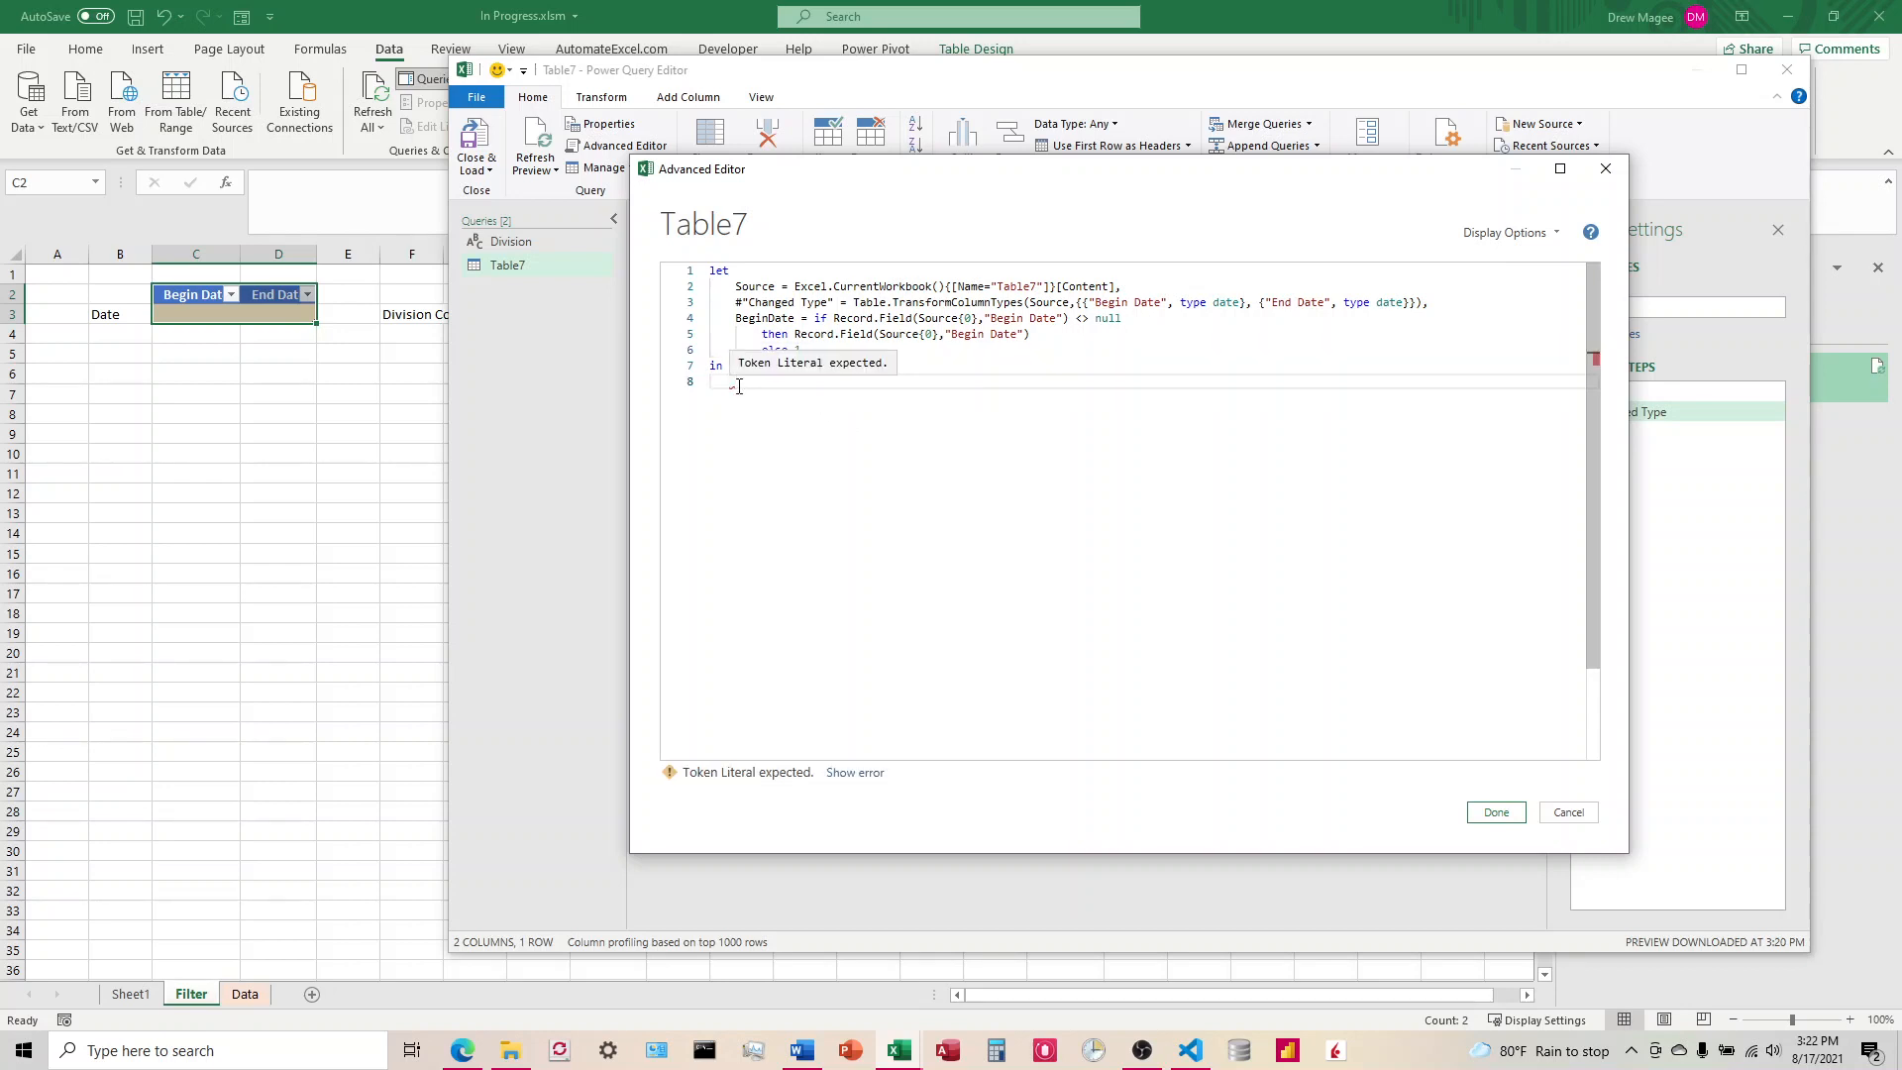
type("ate")
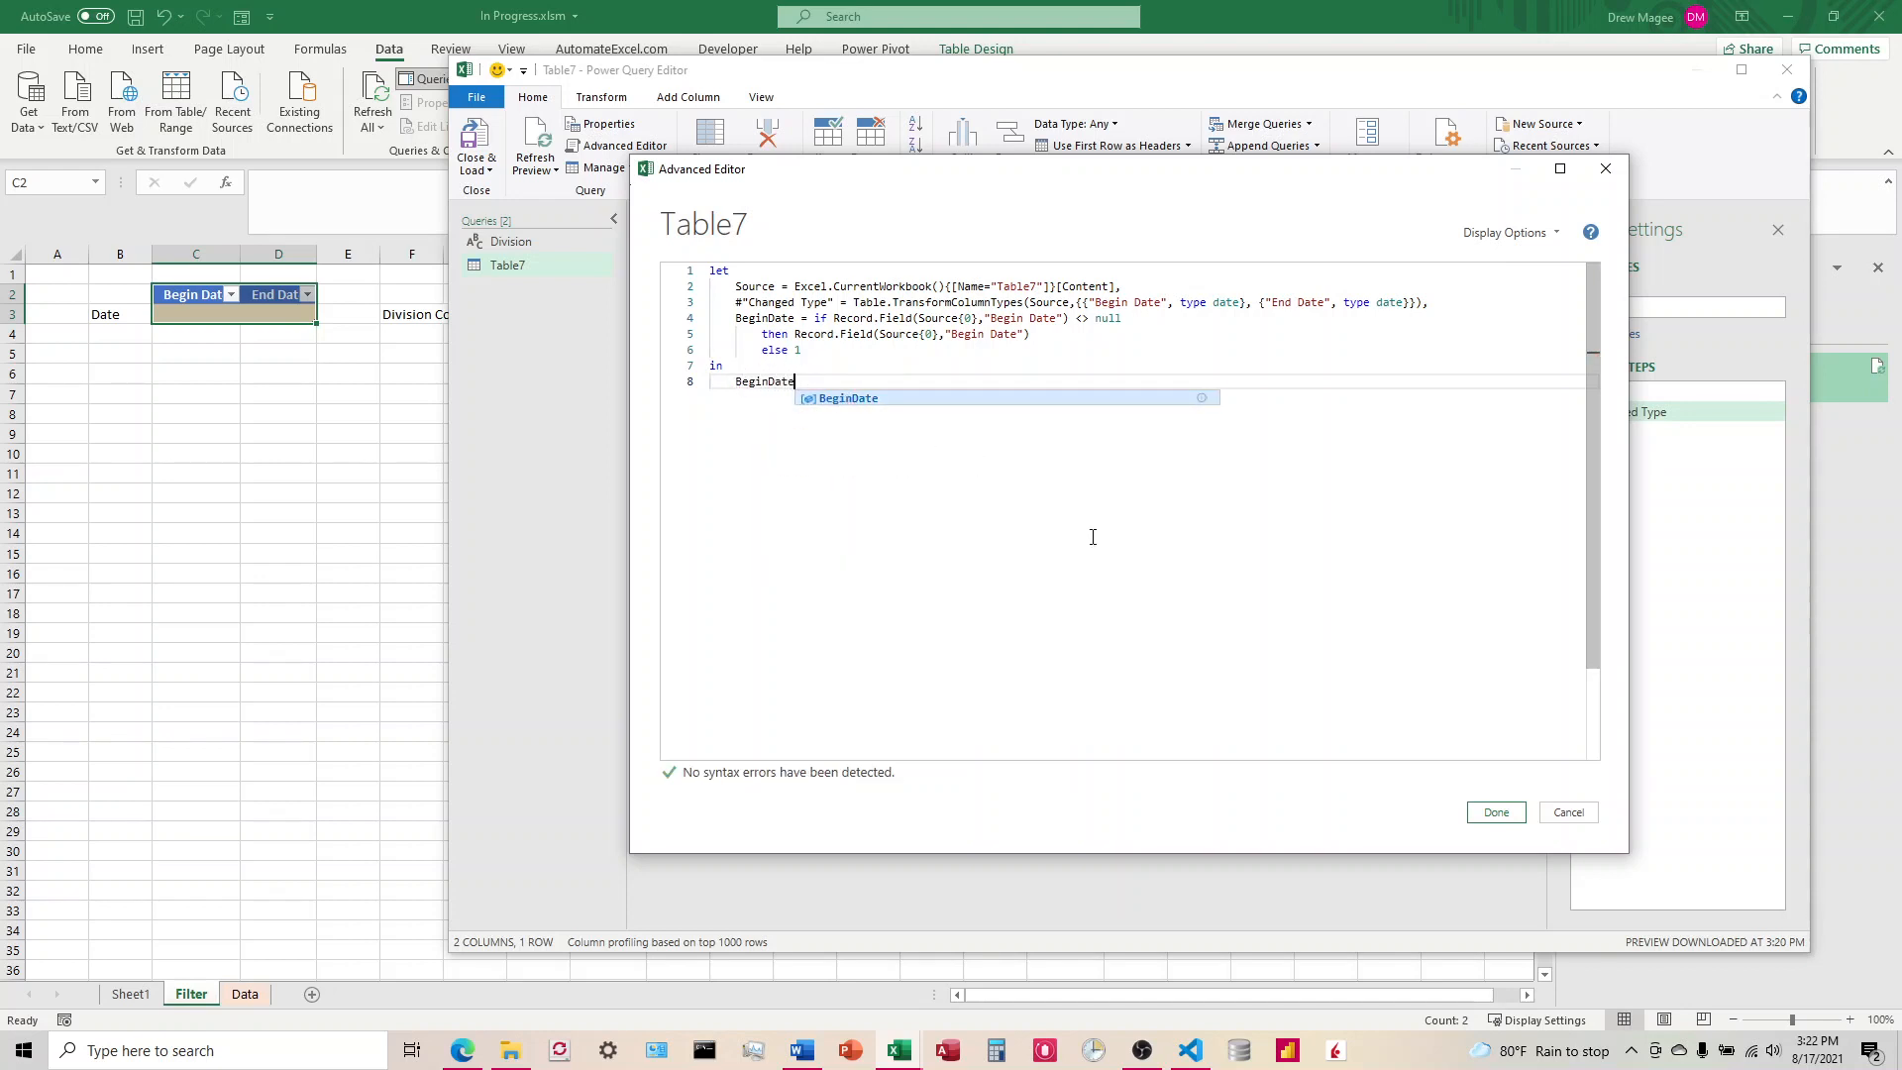
left_click(1504, 813)
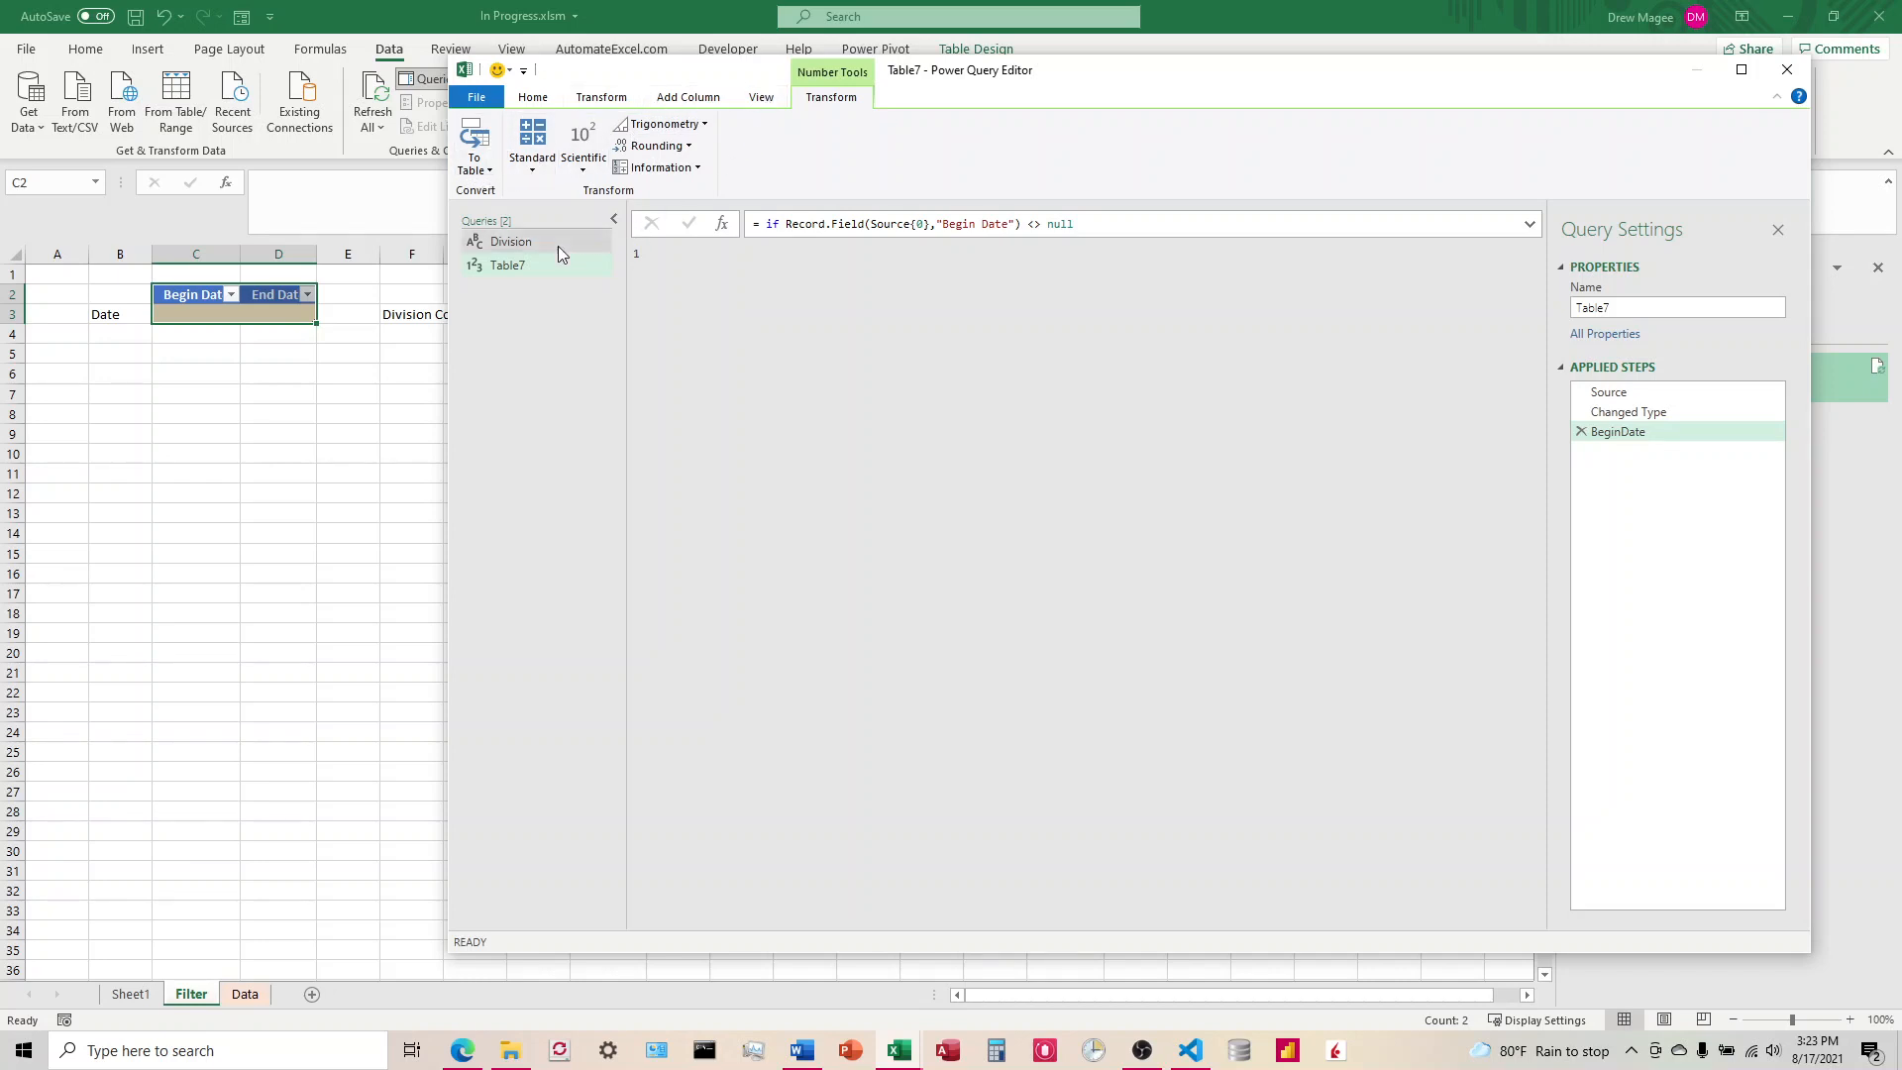
Step: Examine the Division query's result and the transformation commands available for the Table7 result
left_click(510, 242)
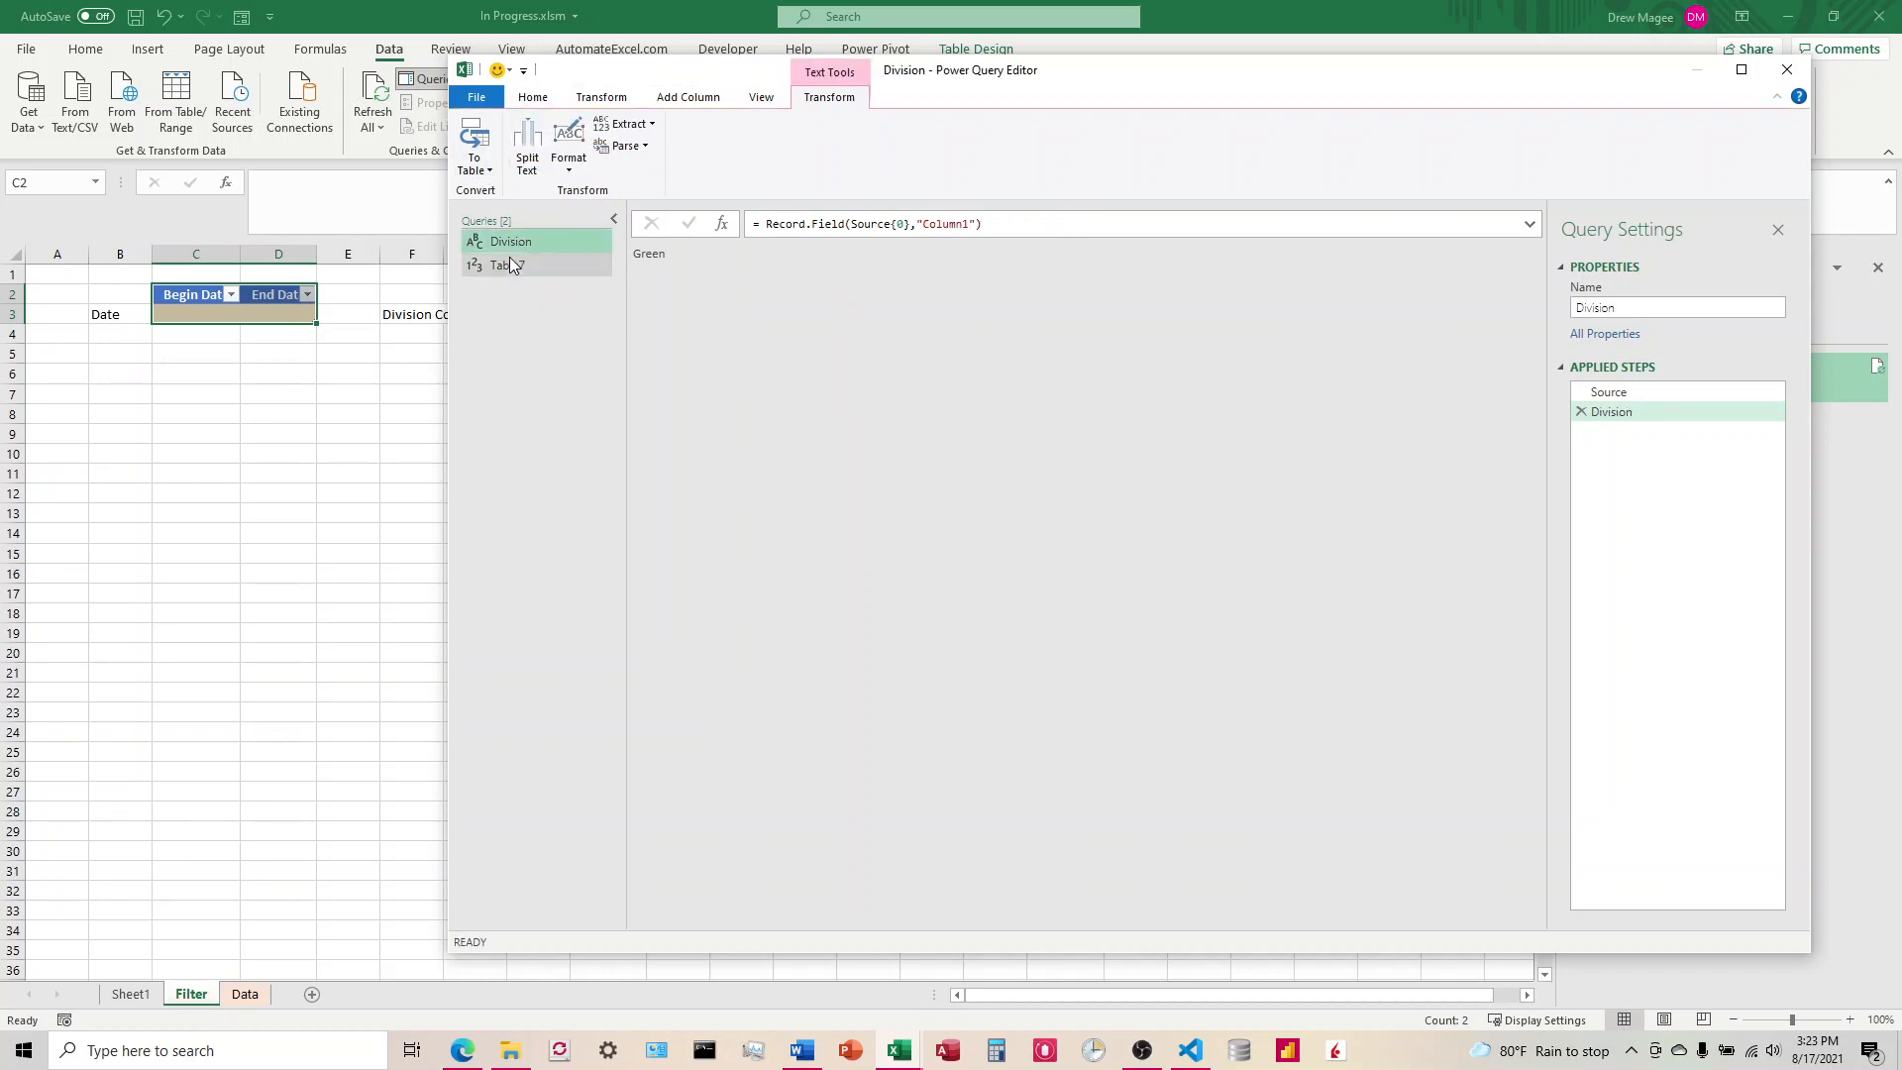
left_click(505, 263)
left_click(605, 98)
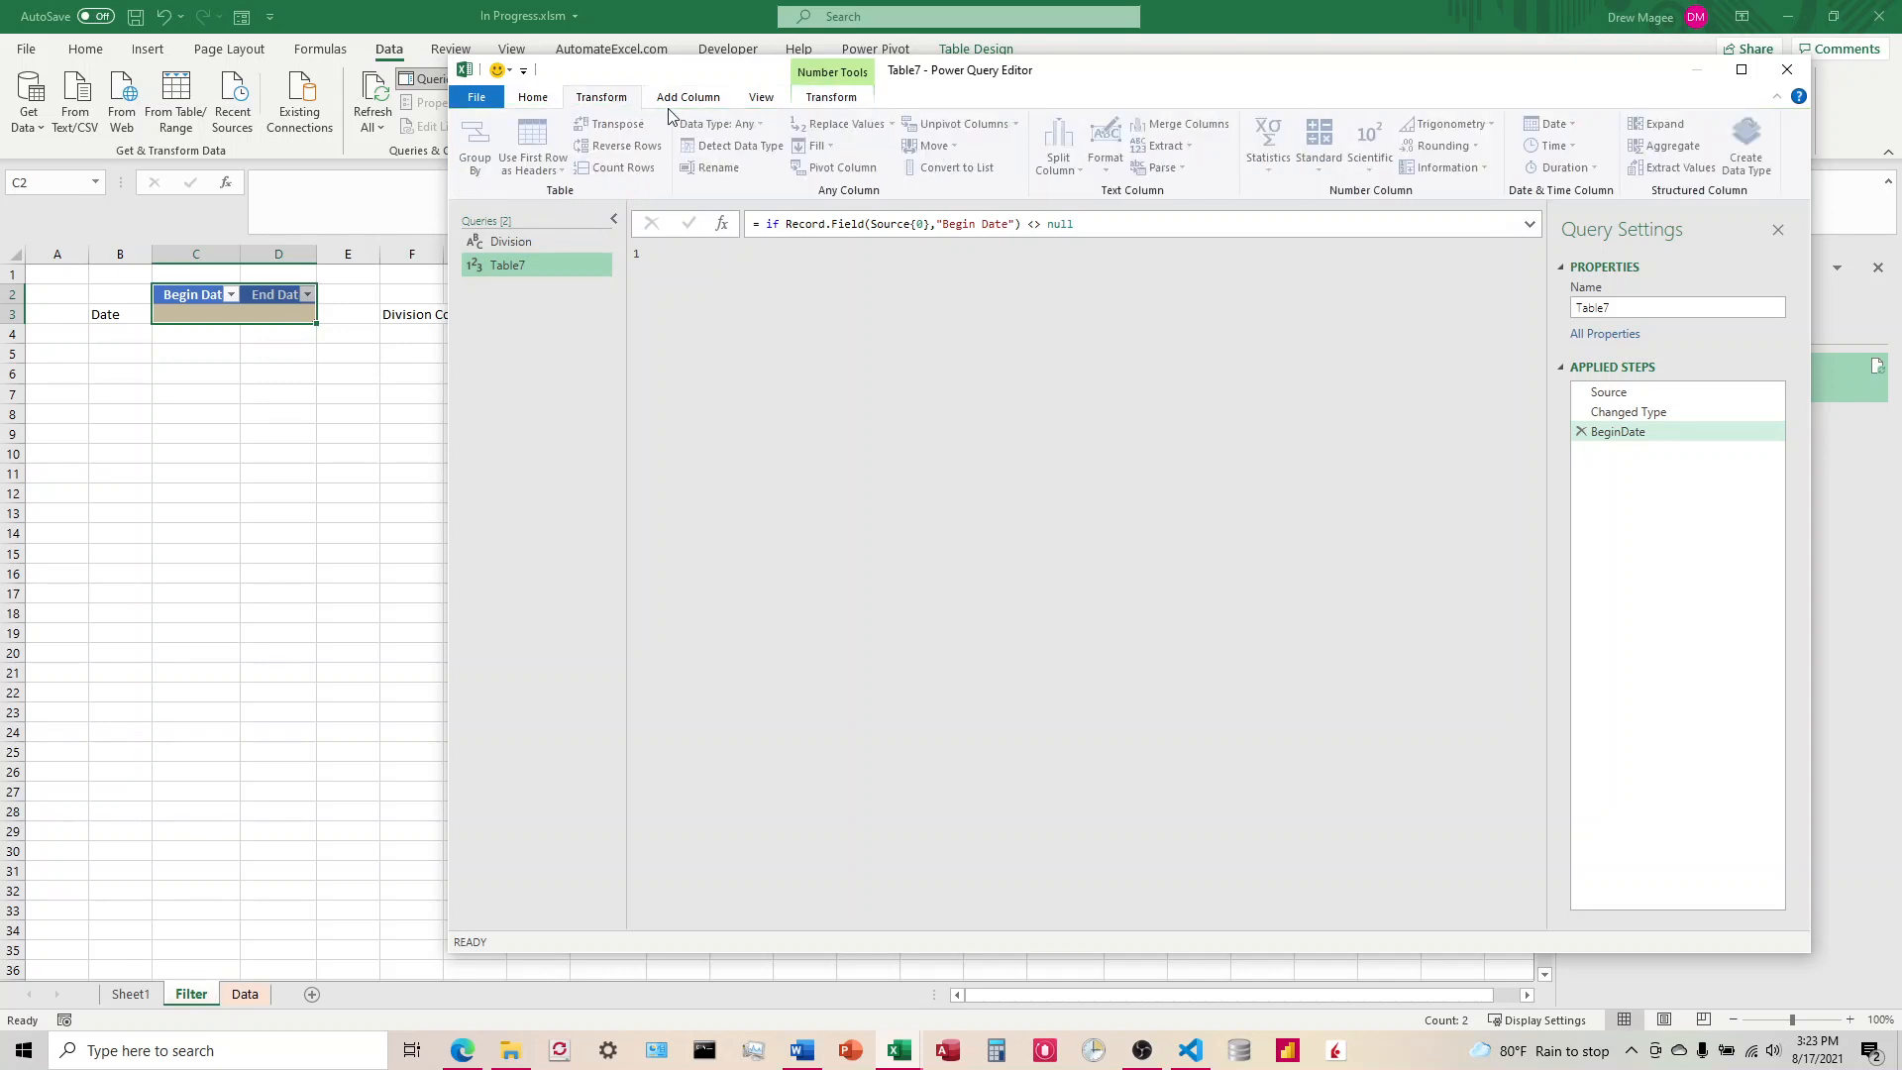
left_click(837, 102)
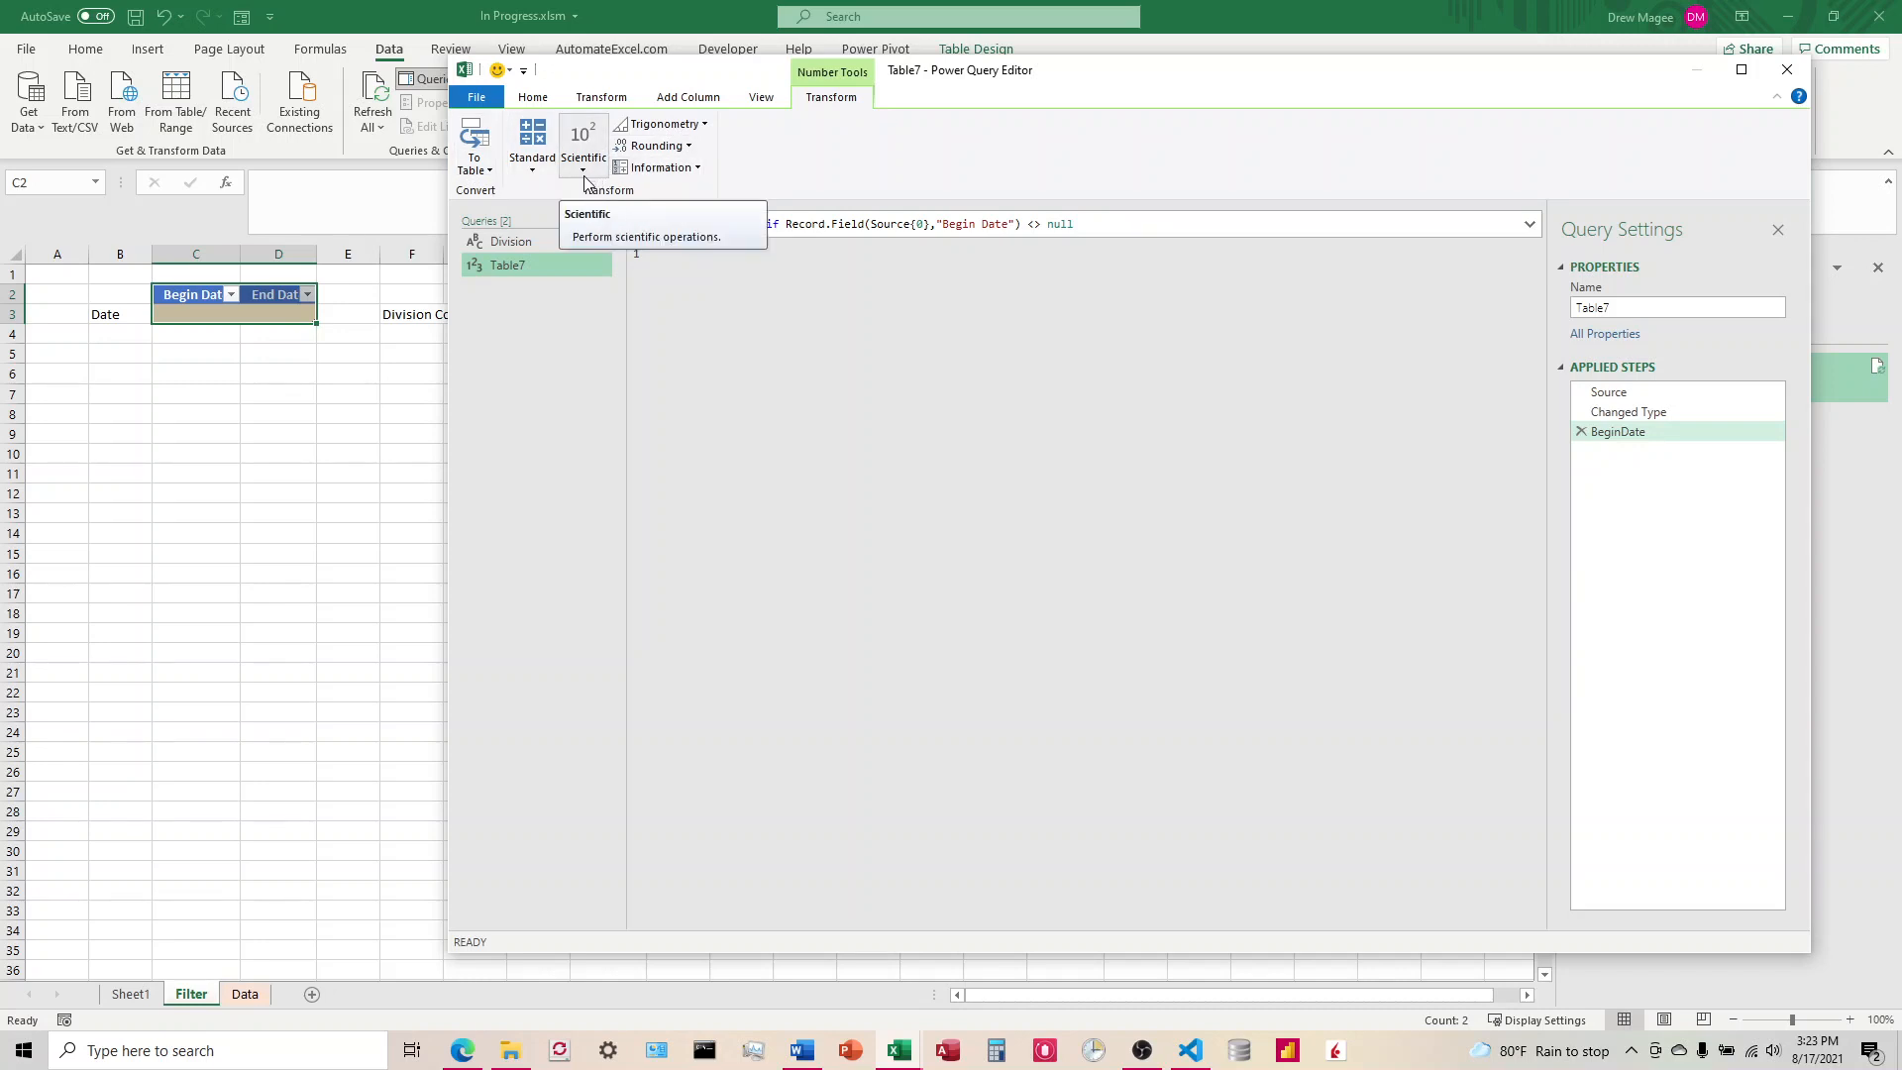
left_click(763, 97)
left_click(691, 103)
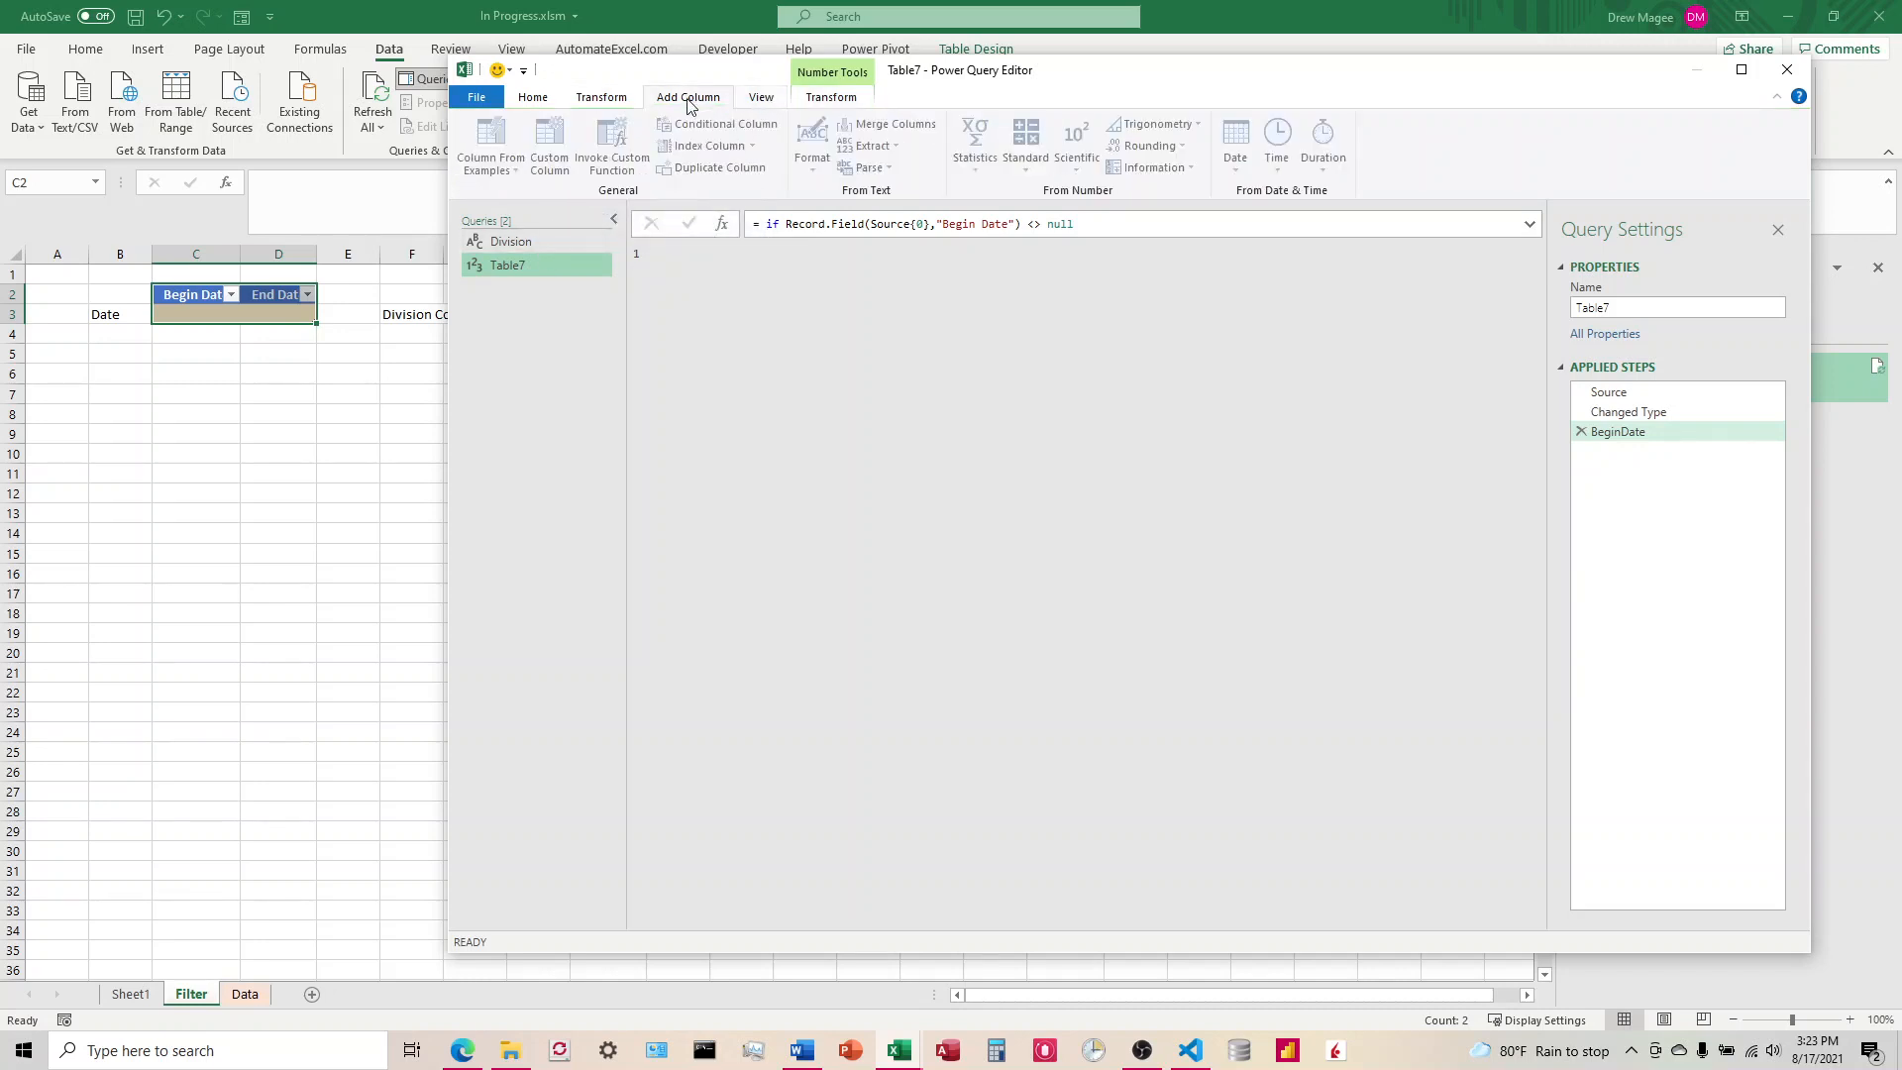
left_click(604, 99)
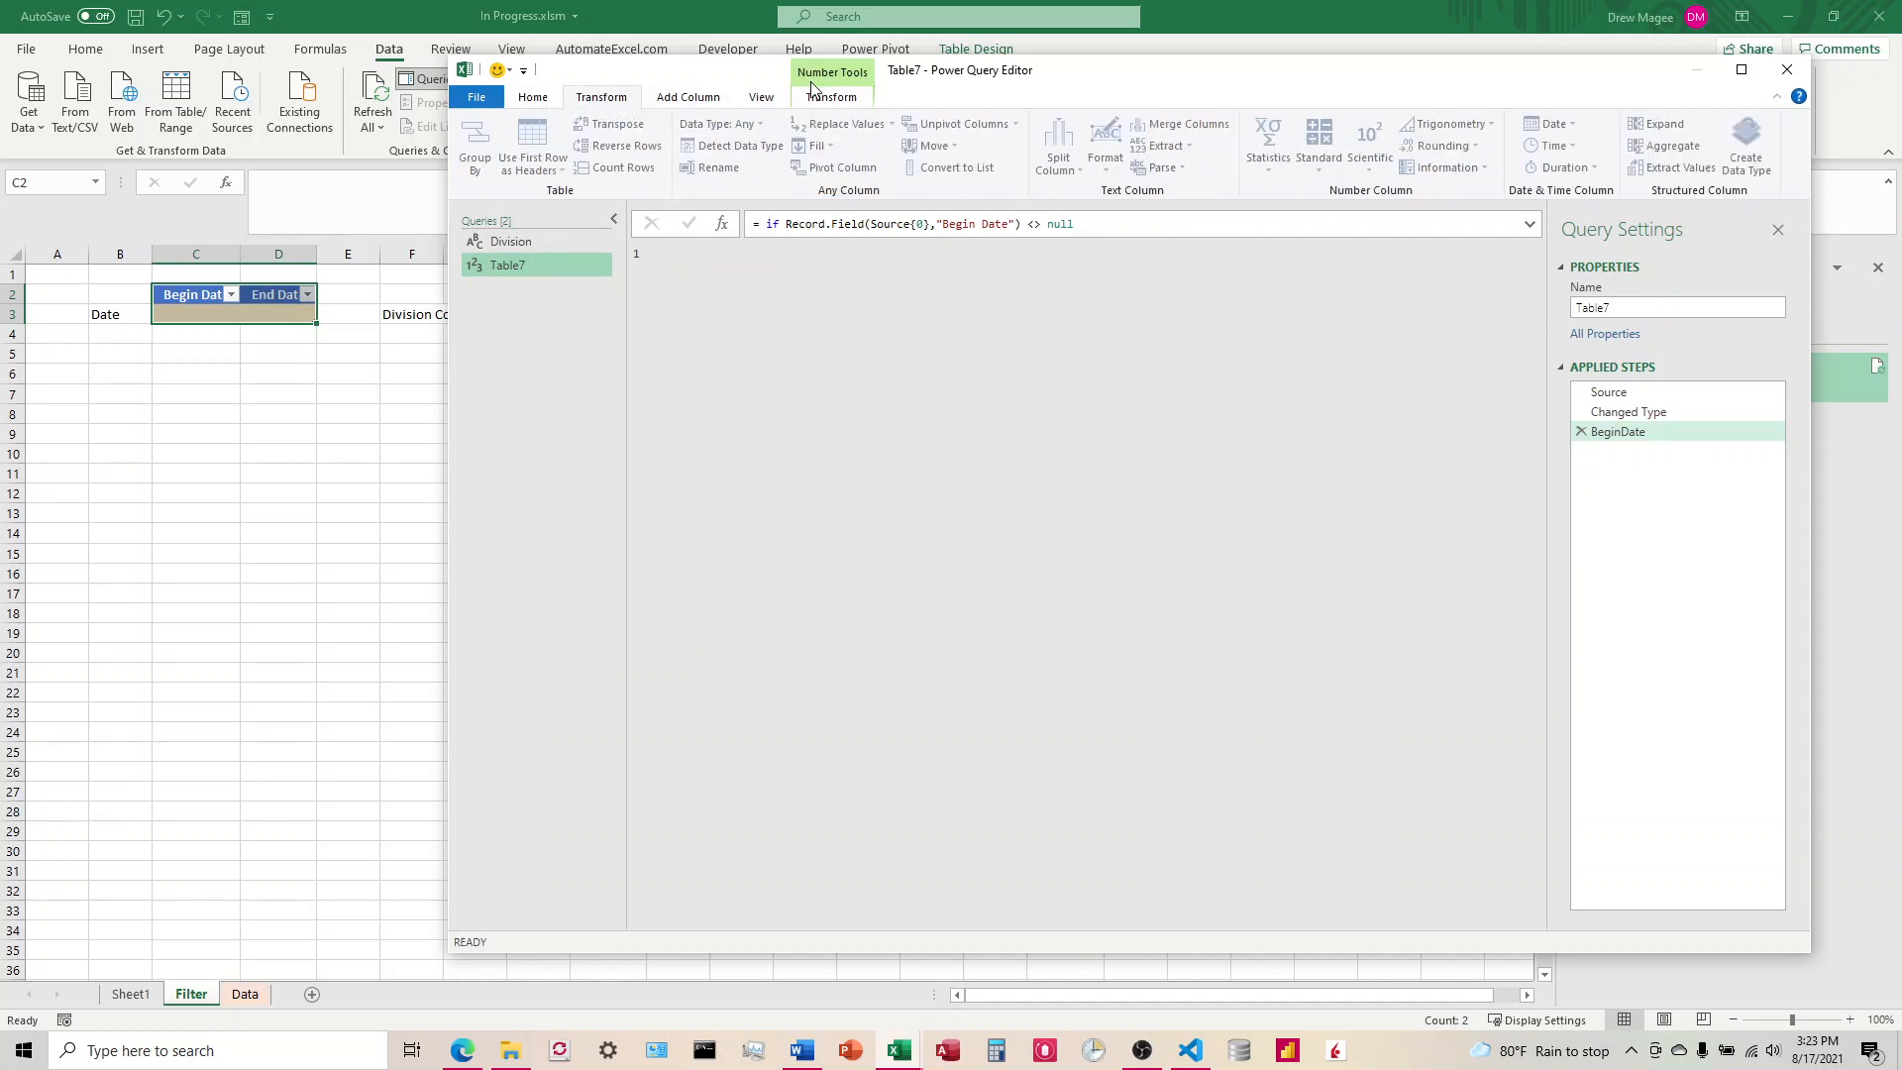
left_click(837, 97)
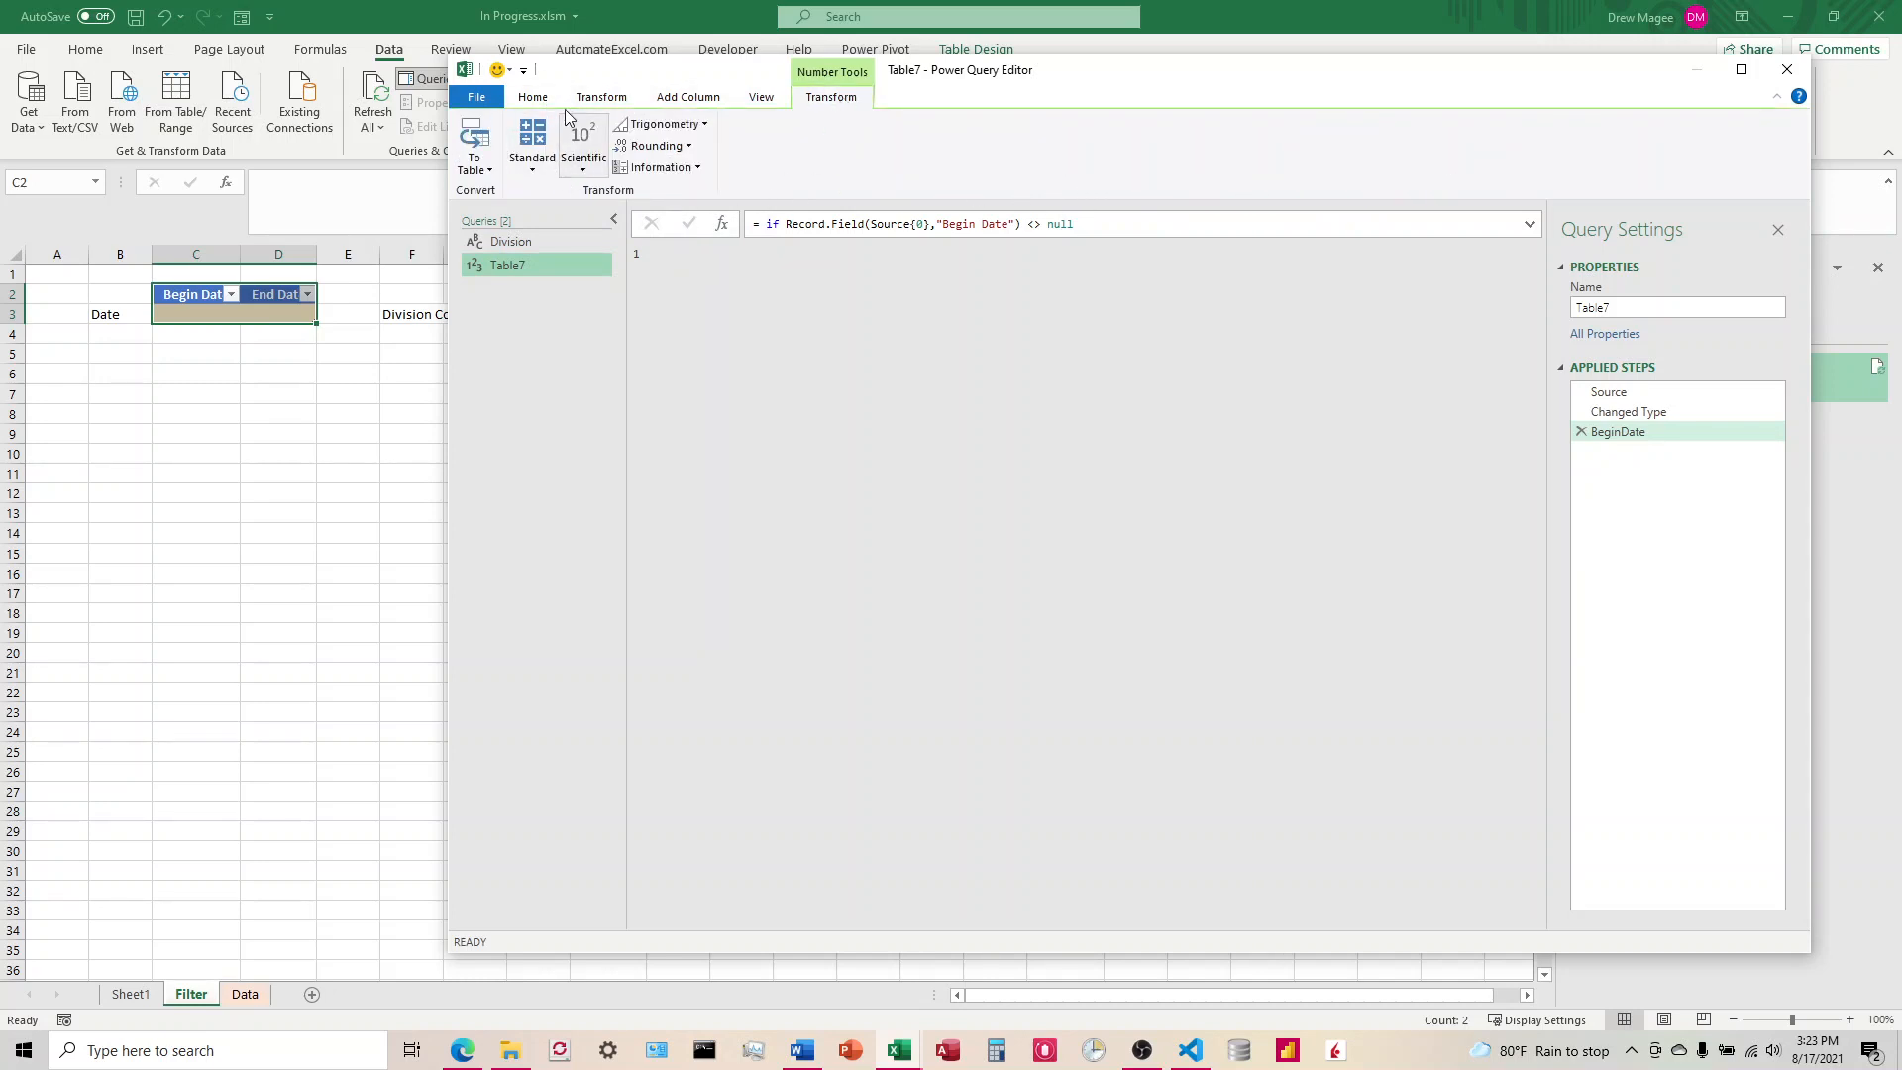
Step: Reopen Table7's full query code and add a comma after else 1, followed by a new line
left_click(533, 97)
left_click(600, 146)
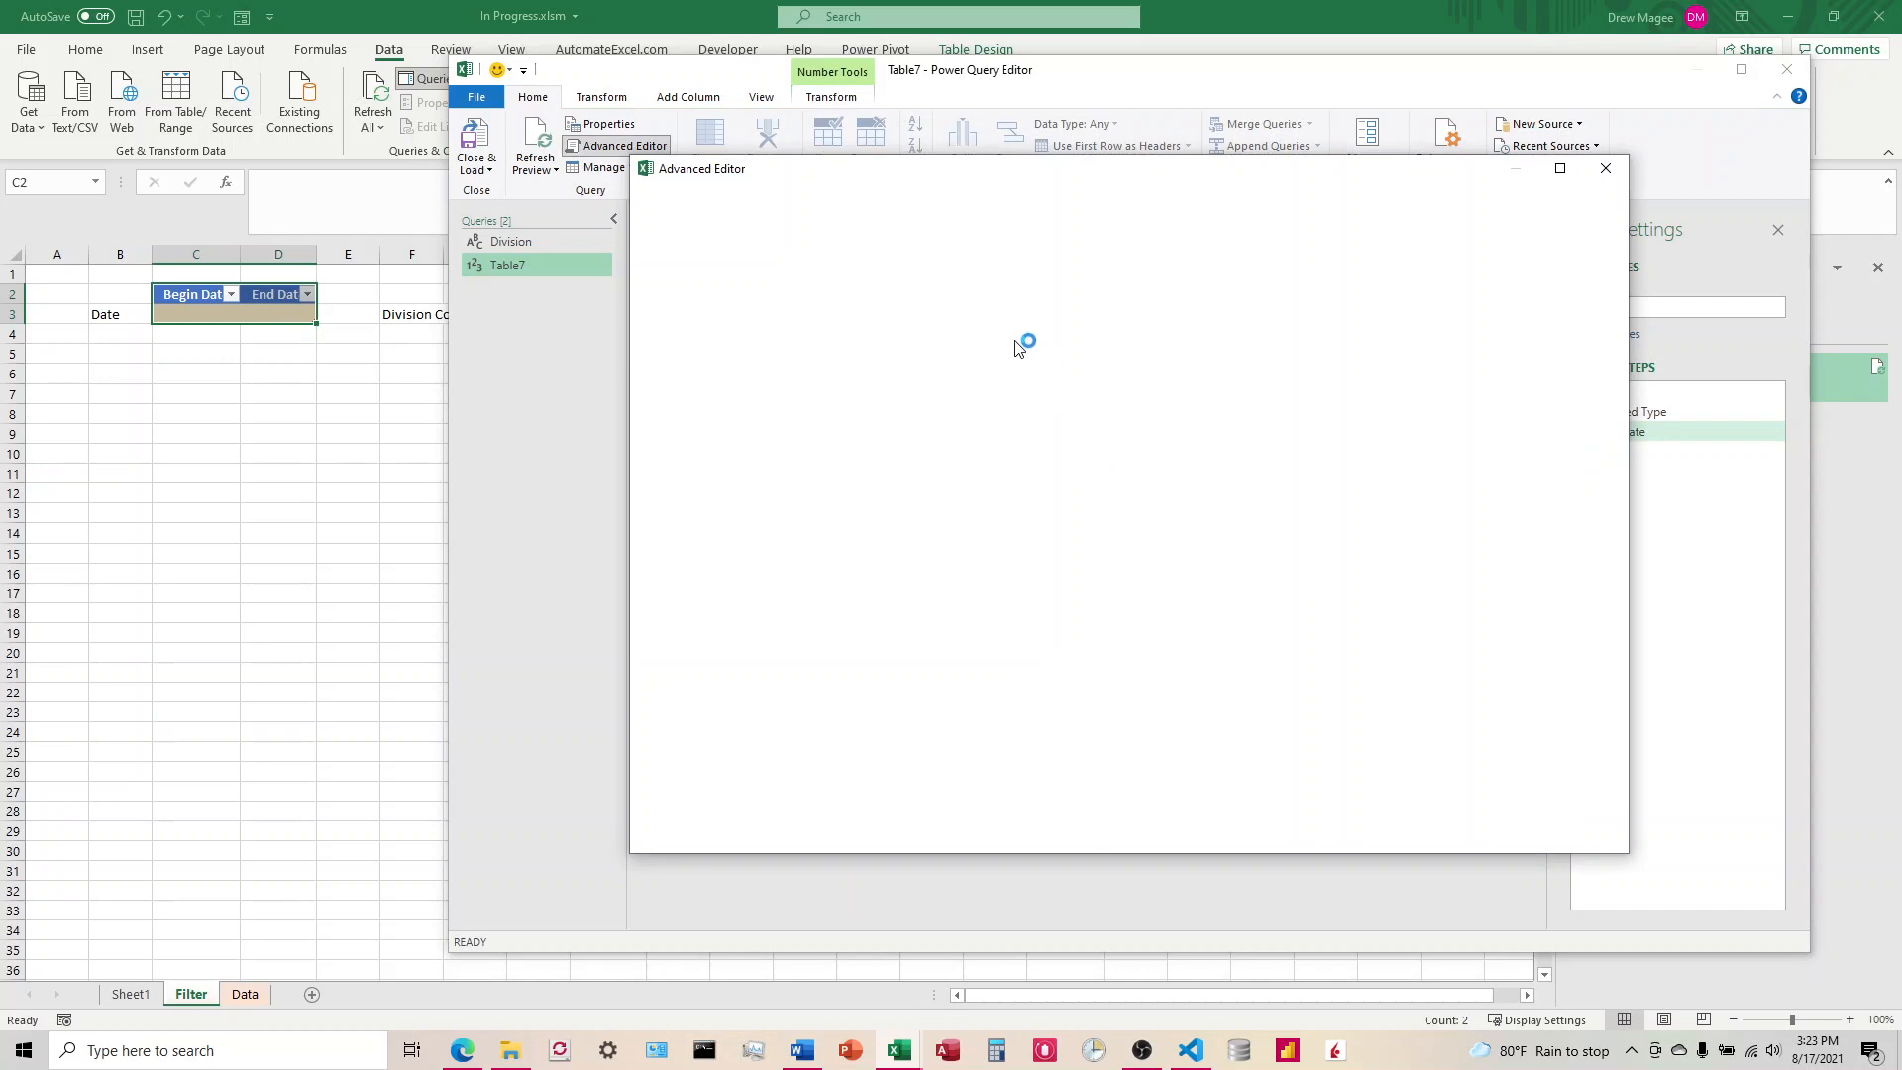
left_click(856, 354)
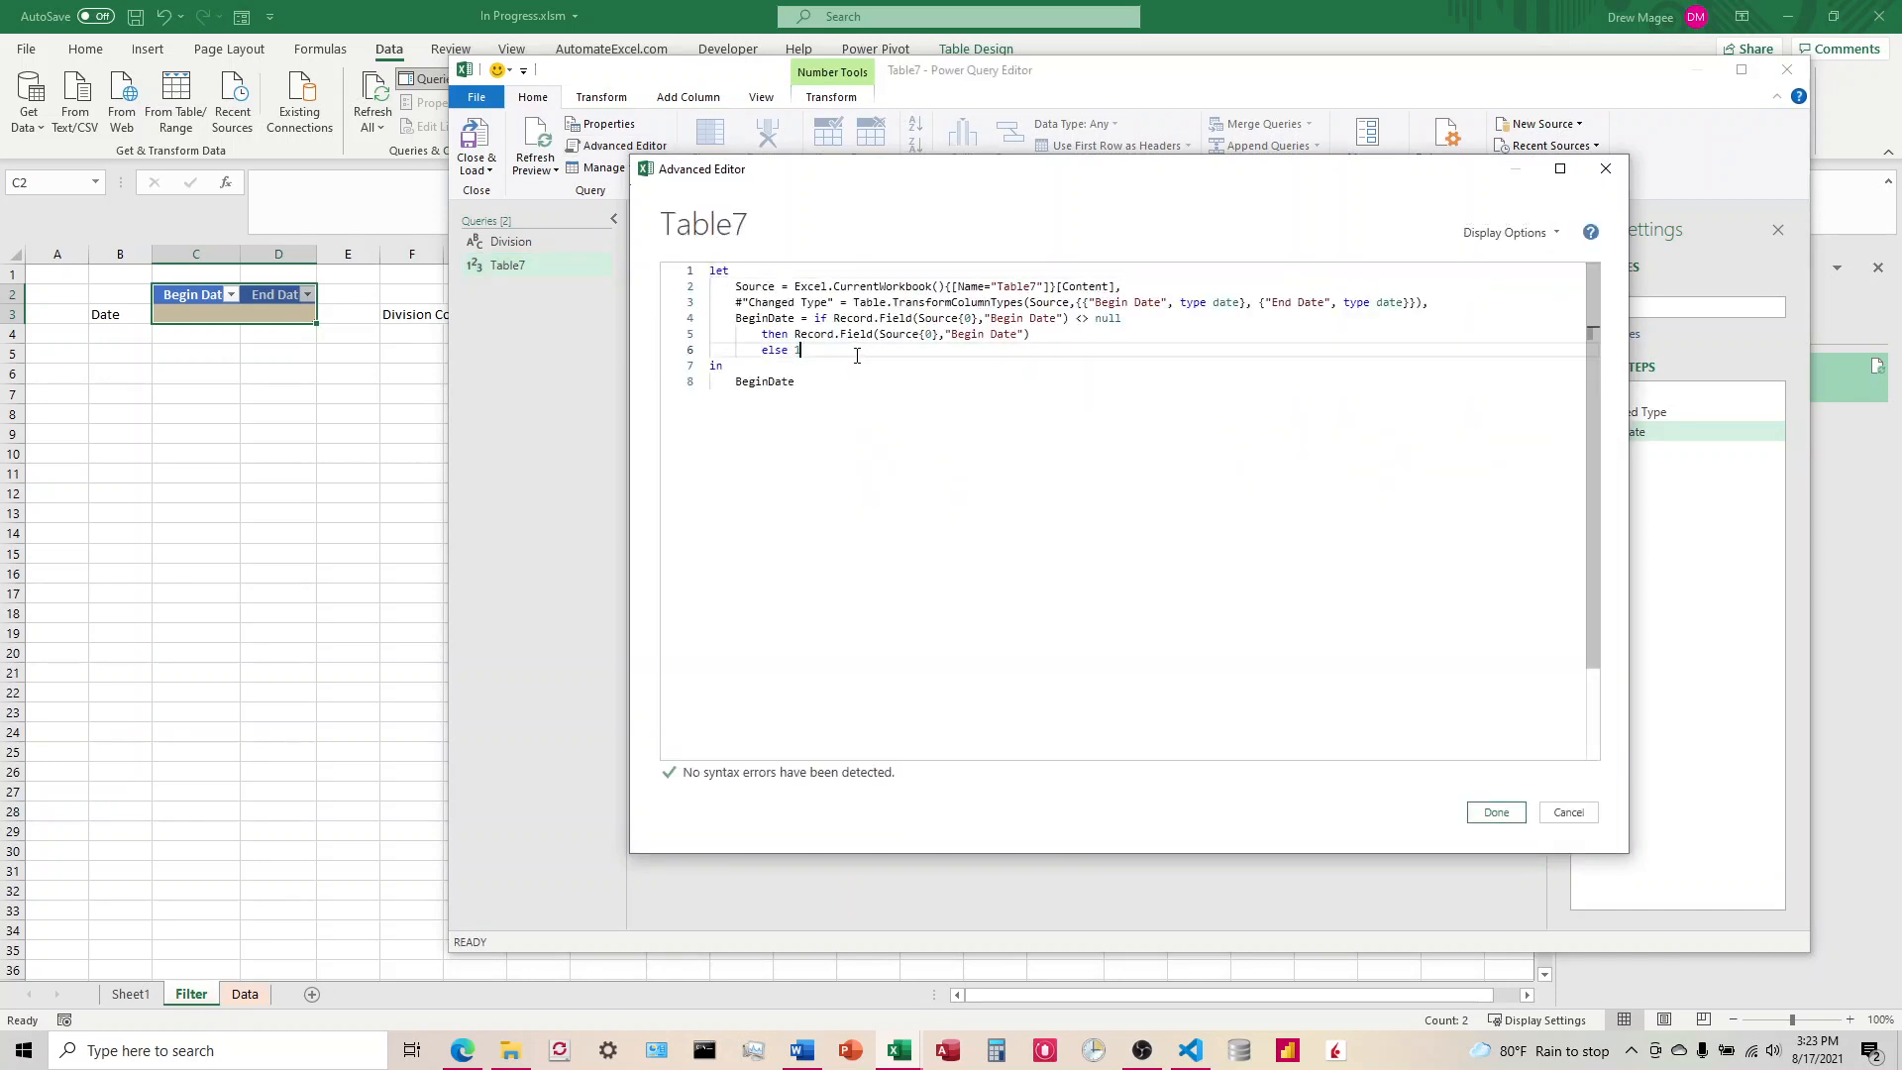
type(",")
key("Return")
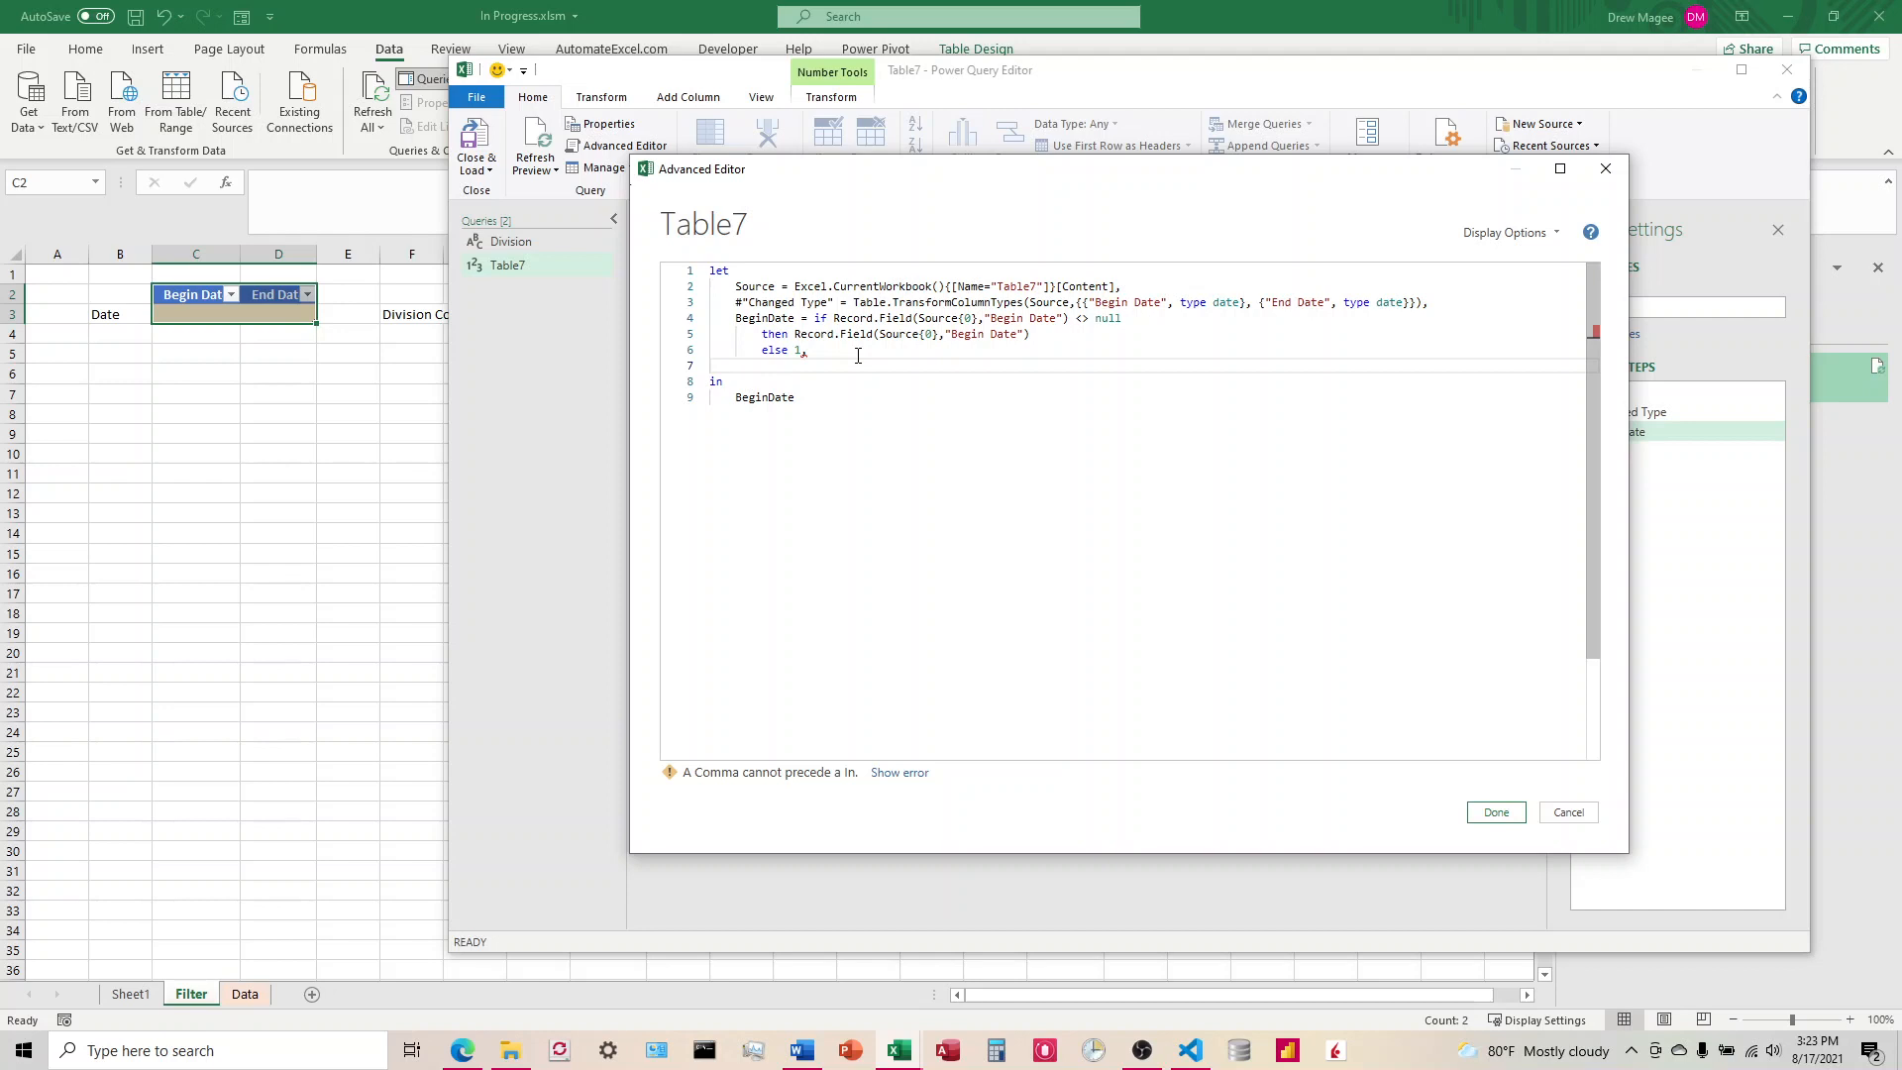
Step: Write a new step #"Extracted Date" = Date.From(BeginDate) below the BeginDate expression
type("#\"Exr")
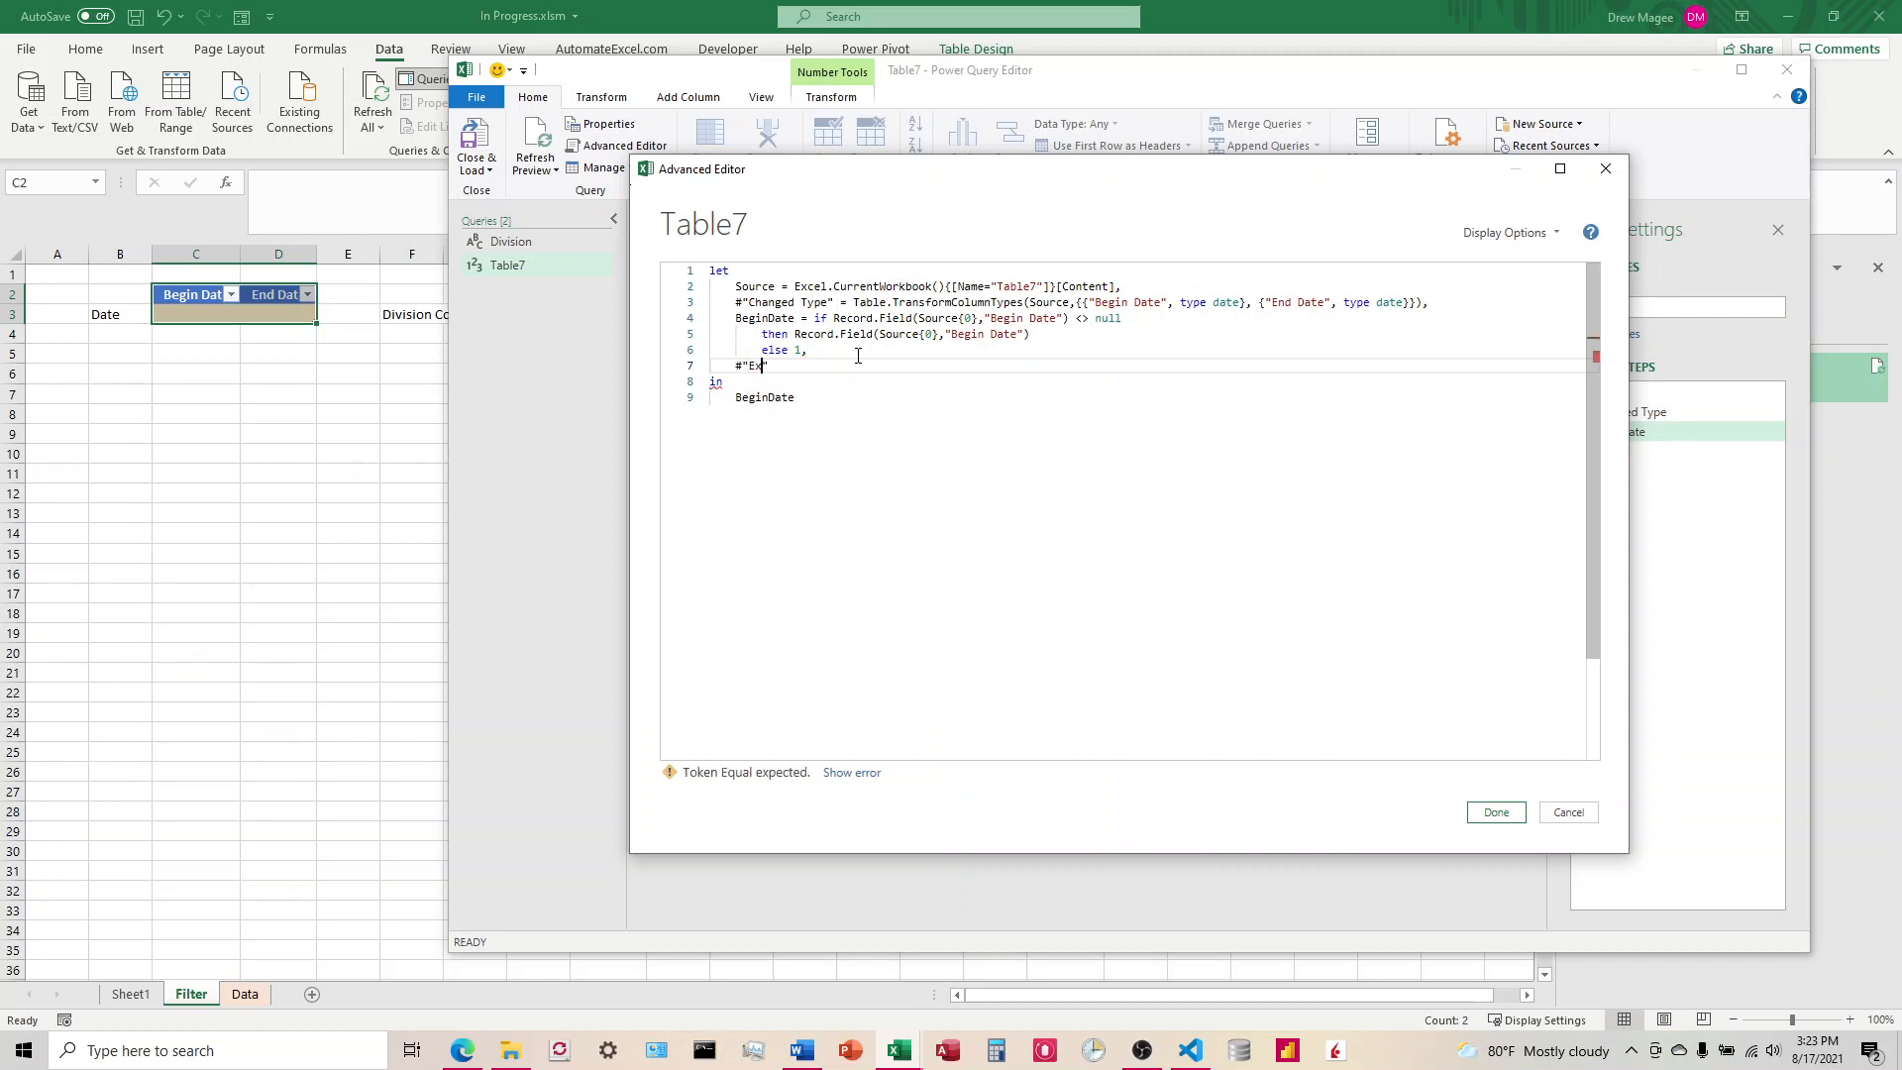
key("BackSpace")
type("tracted Date\" = Date.From(E")
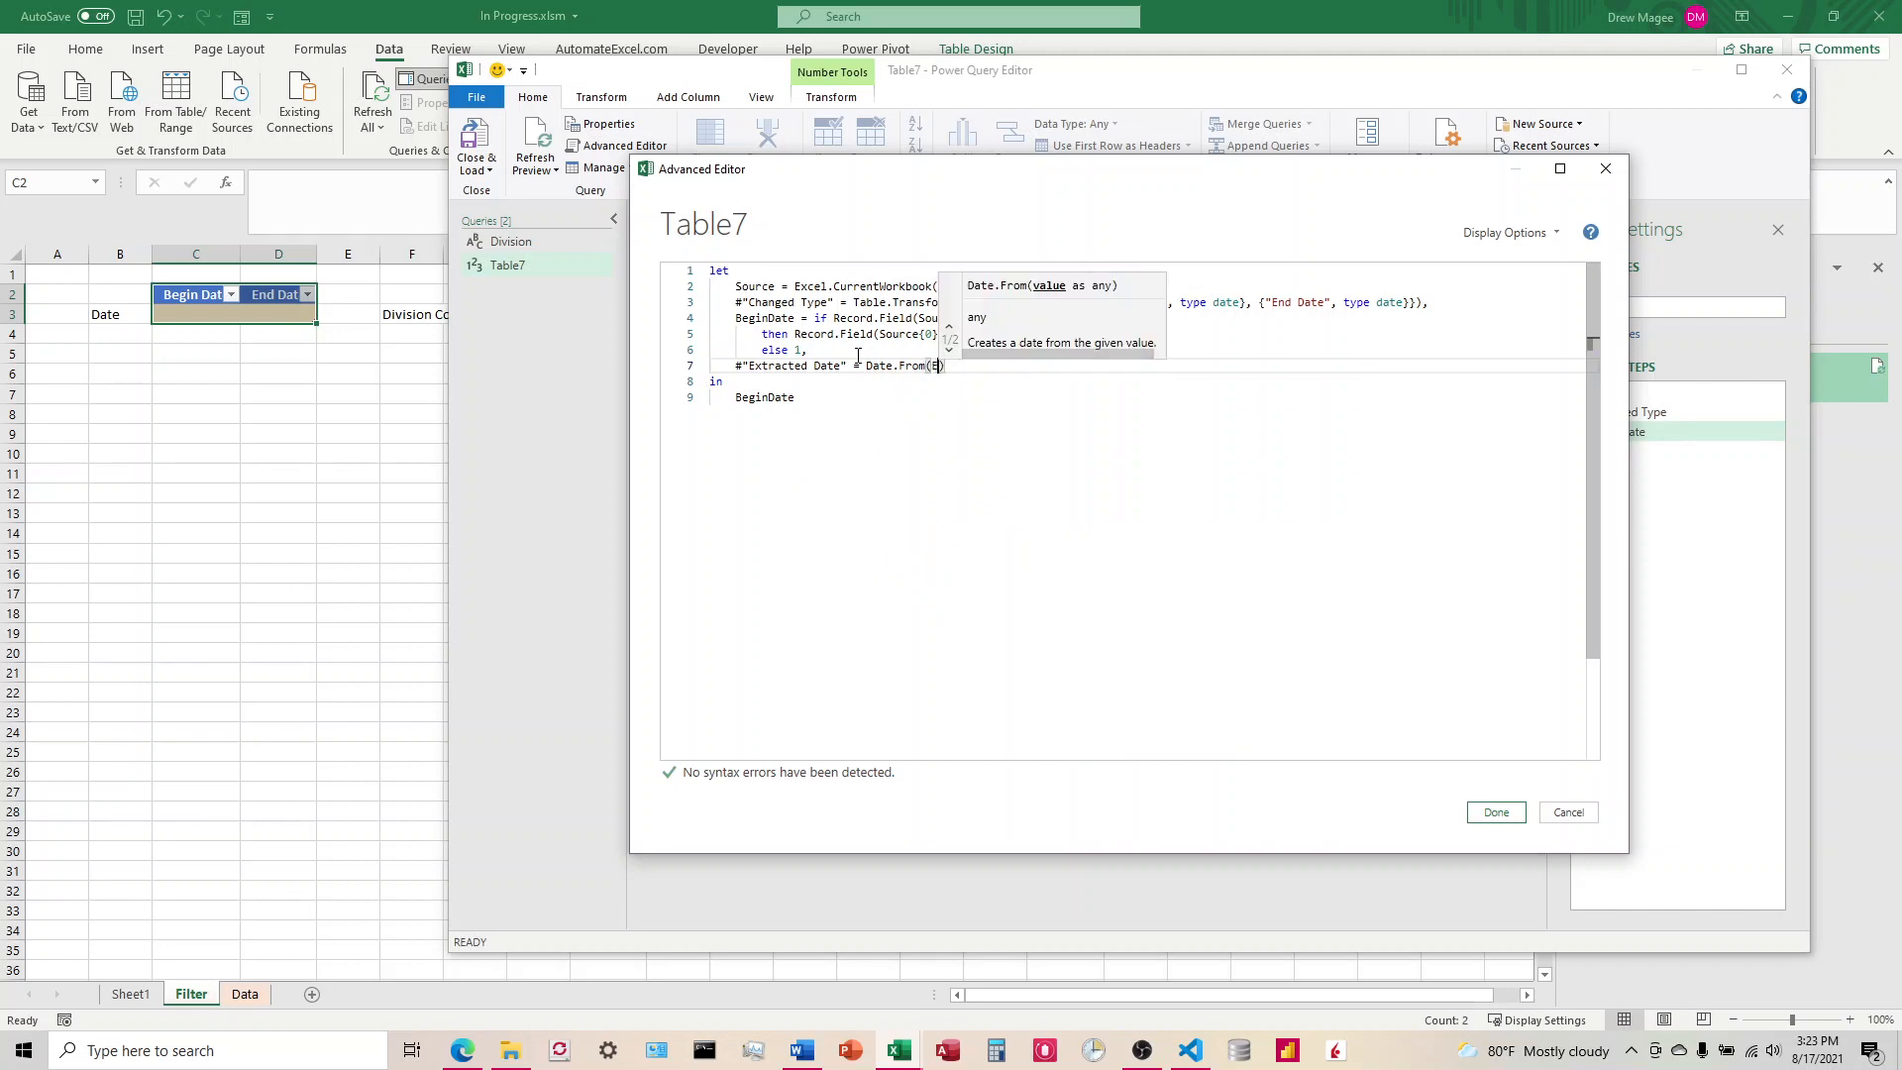
key("BackSpace")
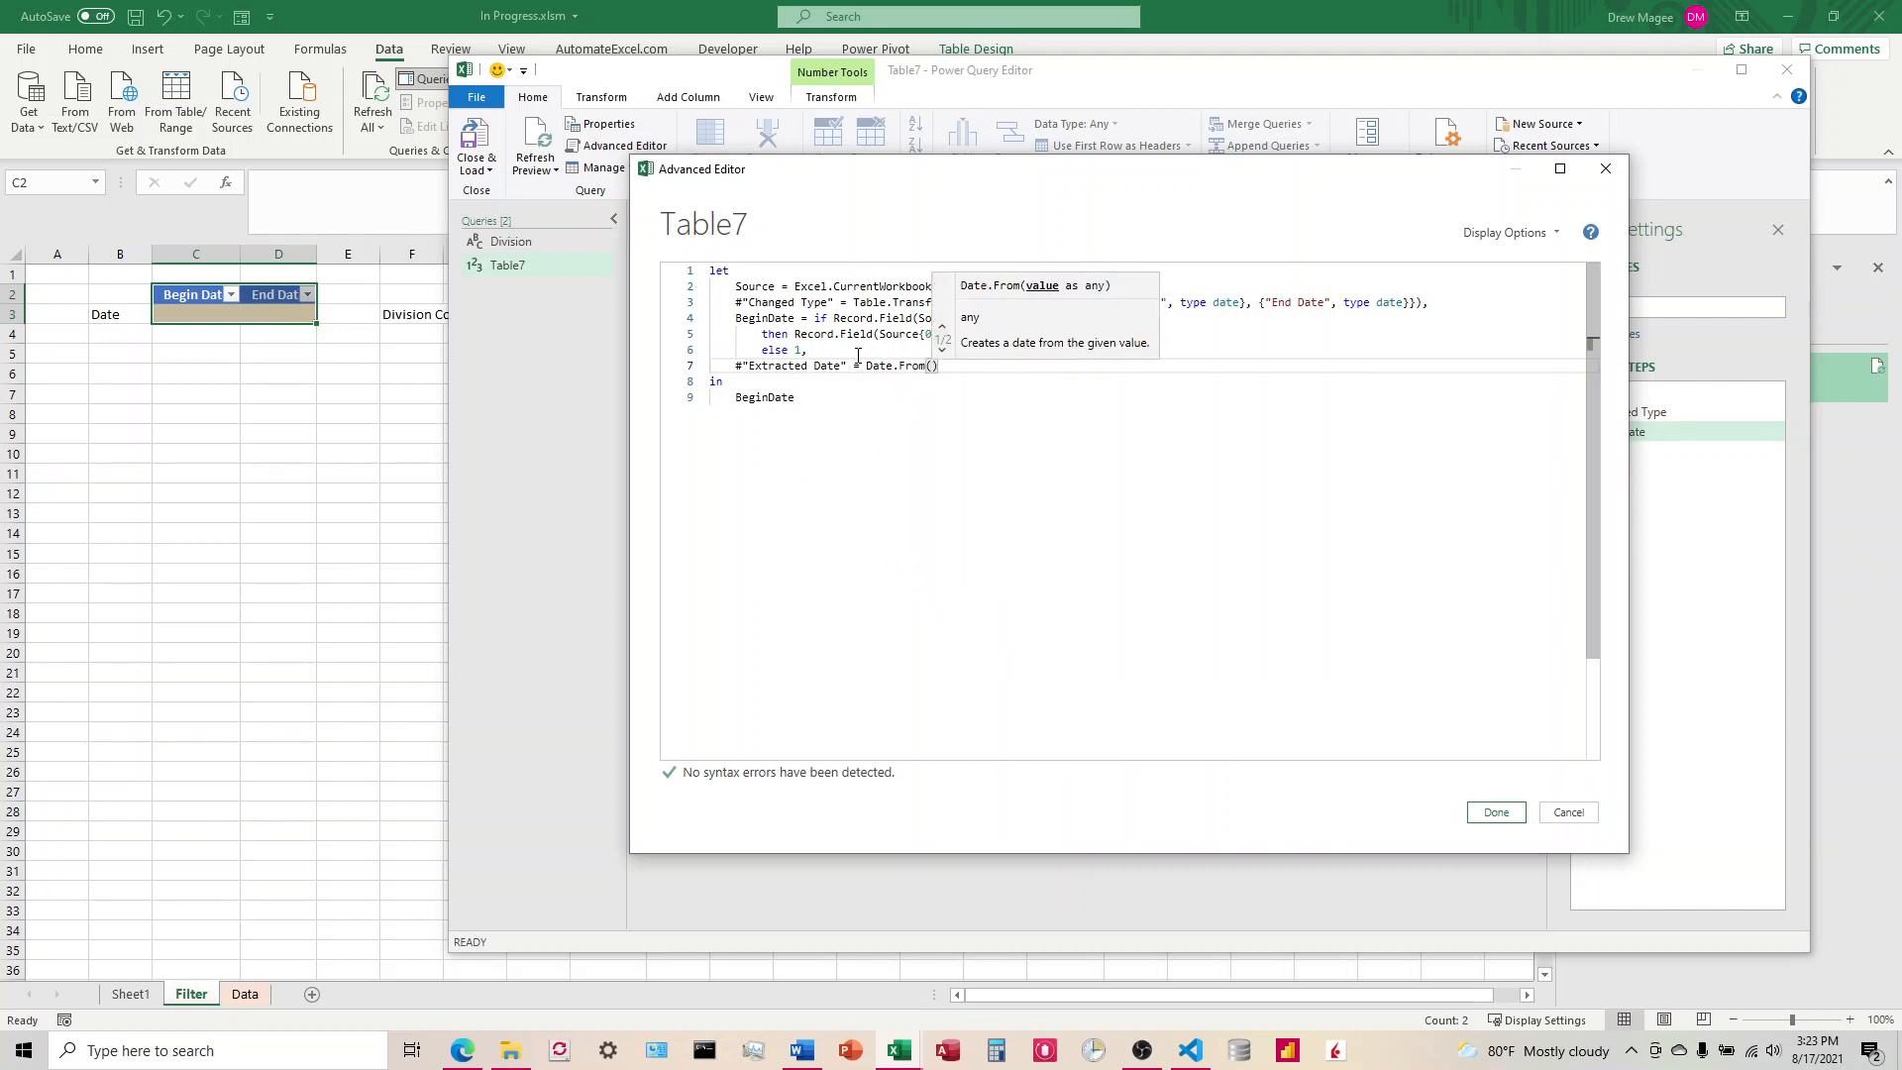
type("BeginDate")
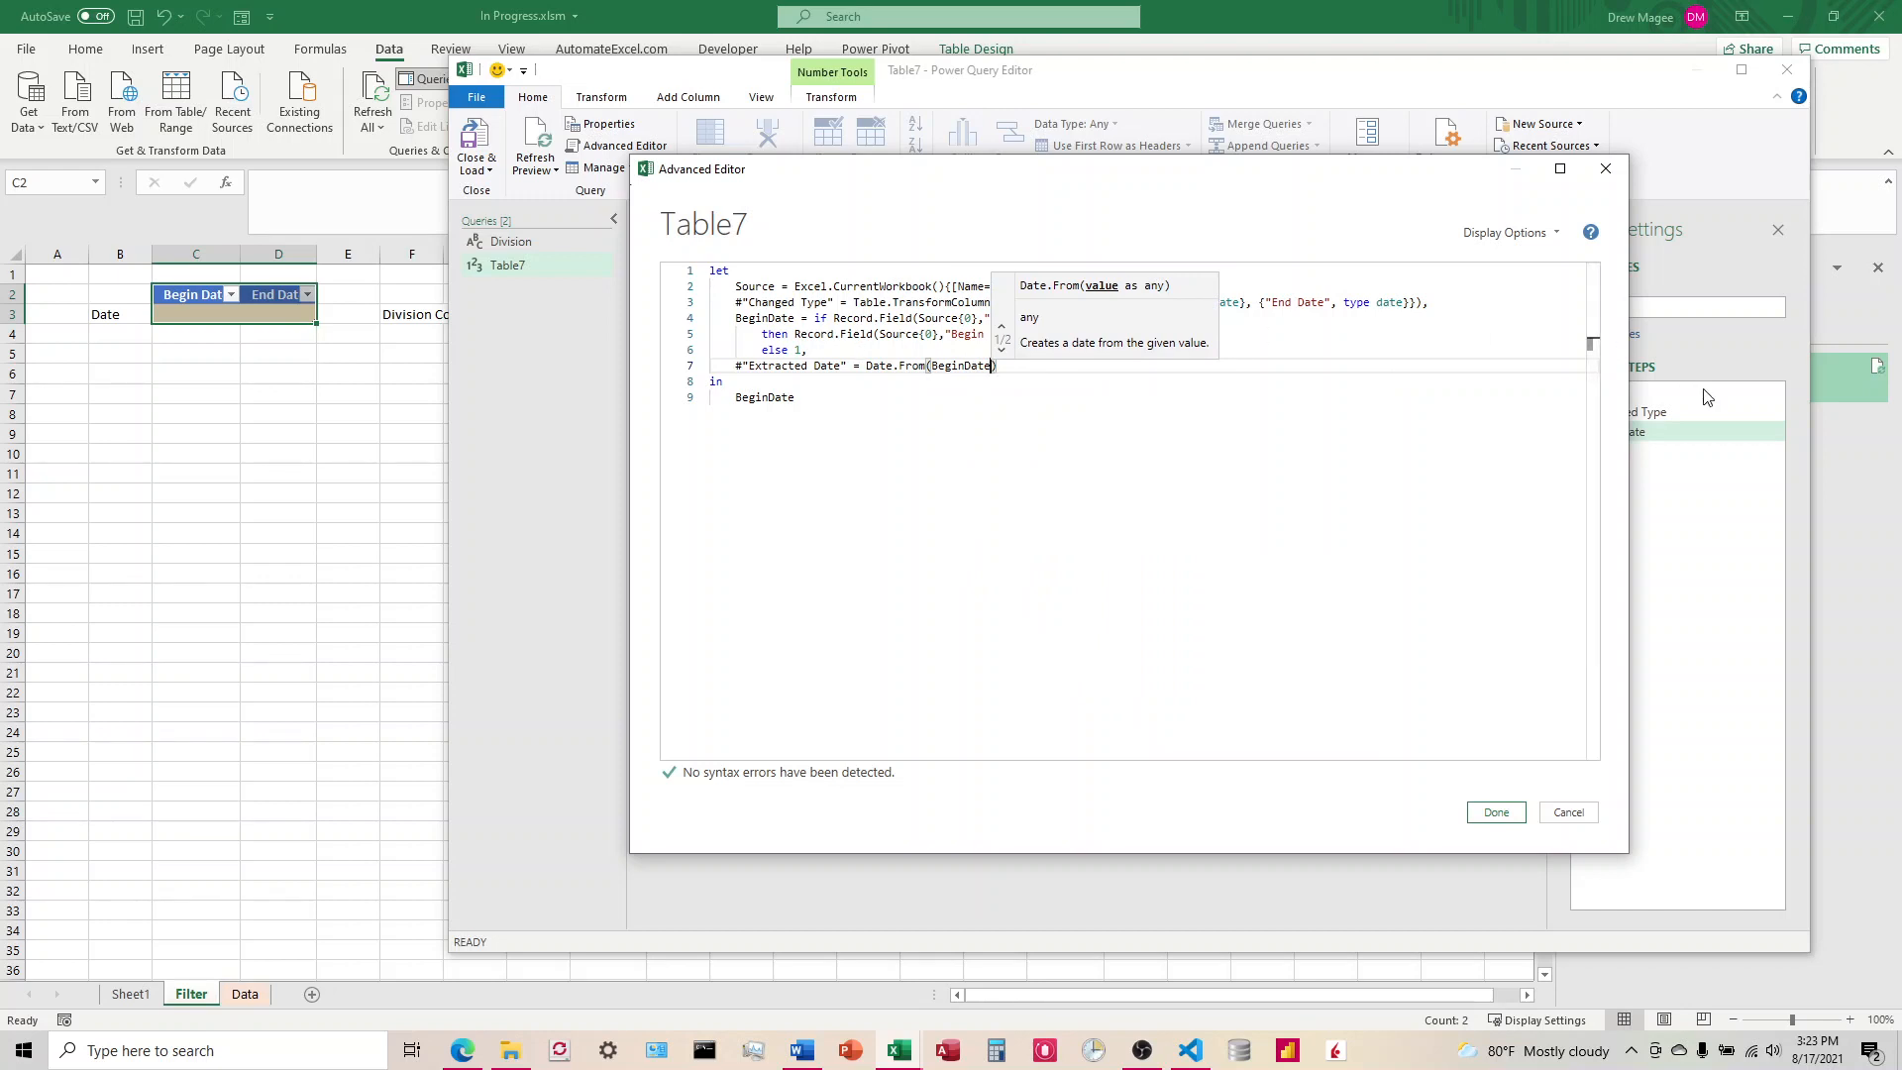
Step: Replace the argument of Date.From in the Extracted Date step with EndDate
key("BackSpace")
key("BackSpace")
key("BackSpace")
key("BackSpace")
key("BackSpace")
key("BackSpace")
key("BackSpace")
key("BackSpace")
key("BackSpace")
key("BackSpace")
key("BackSpace")
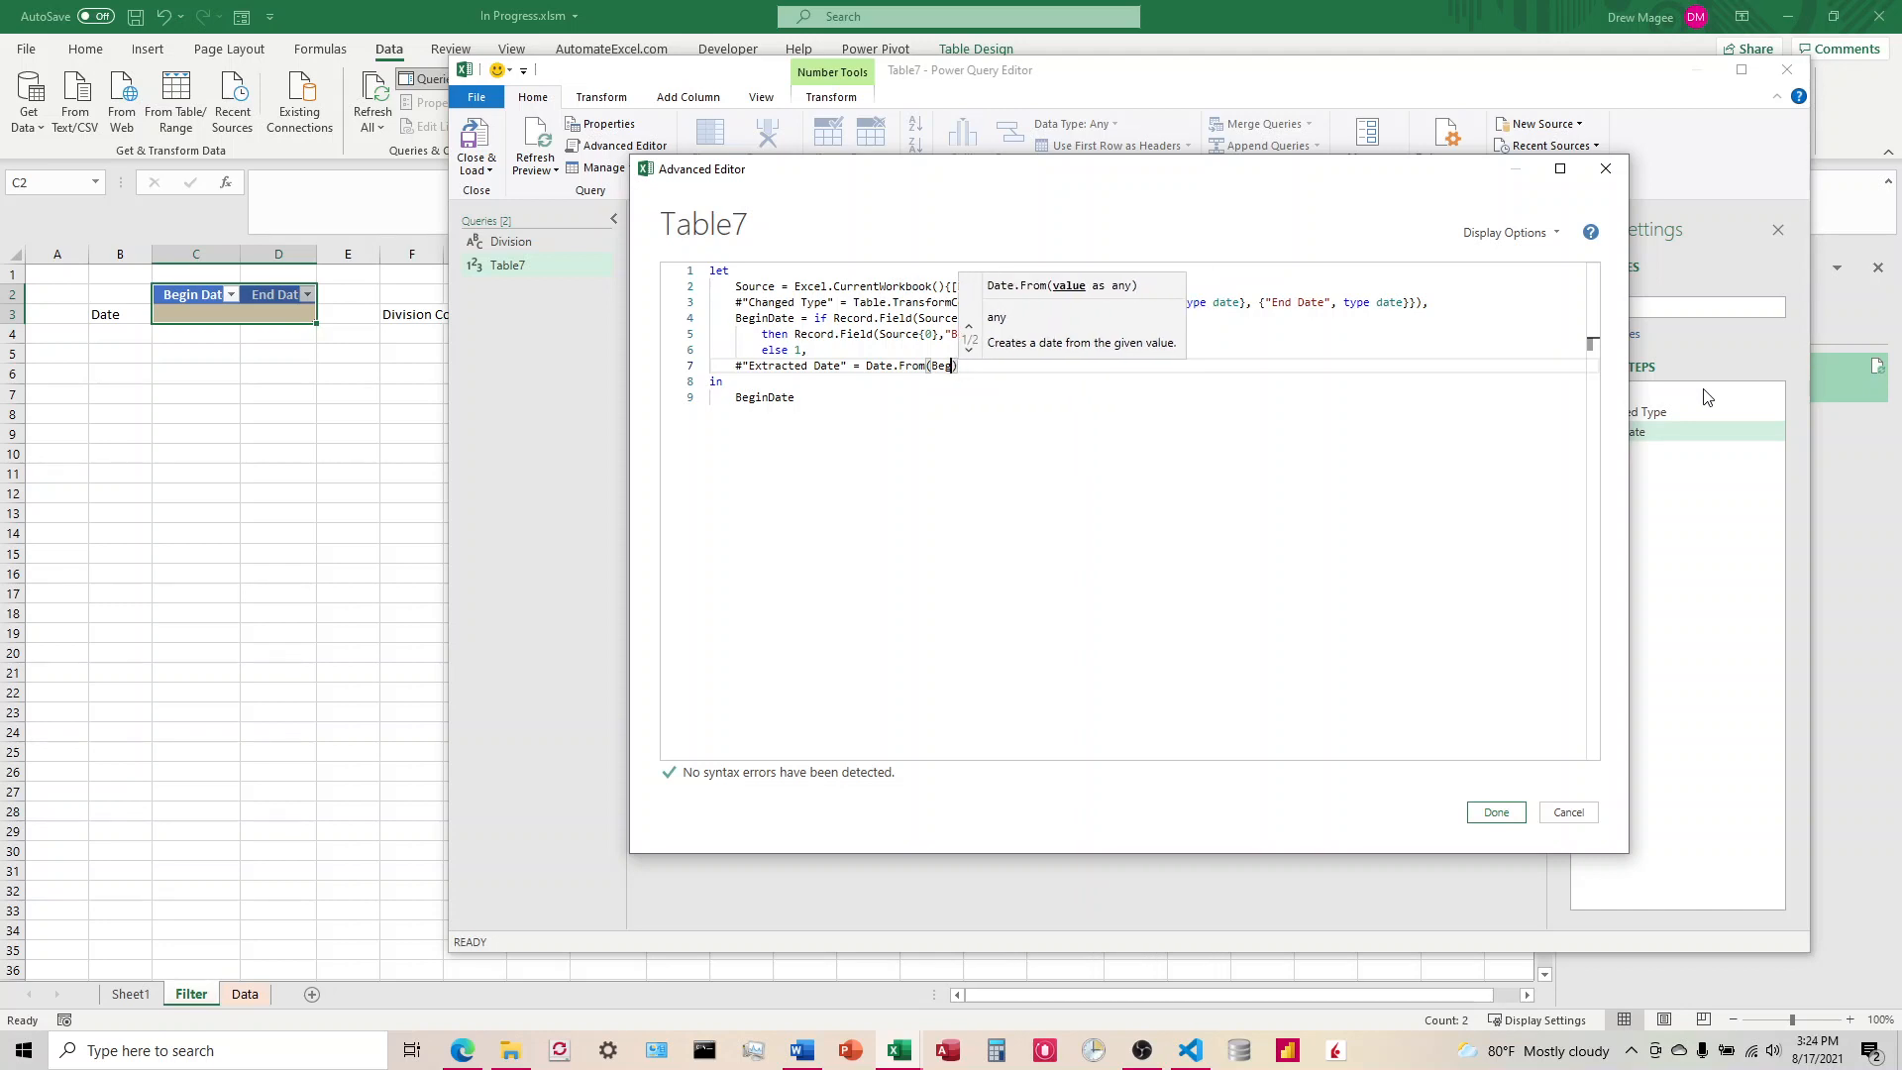
type("(EndDate")
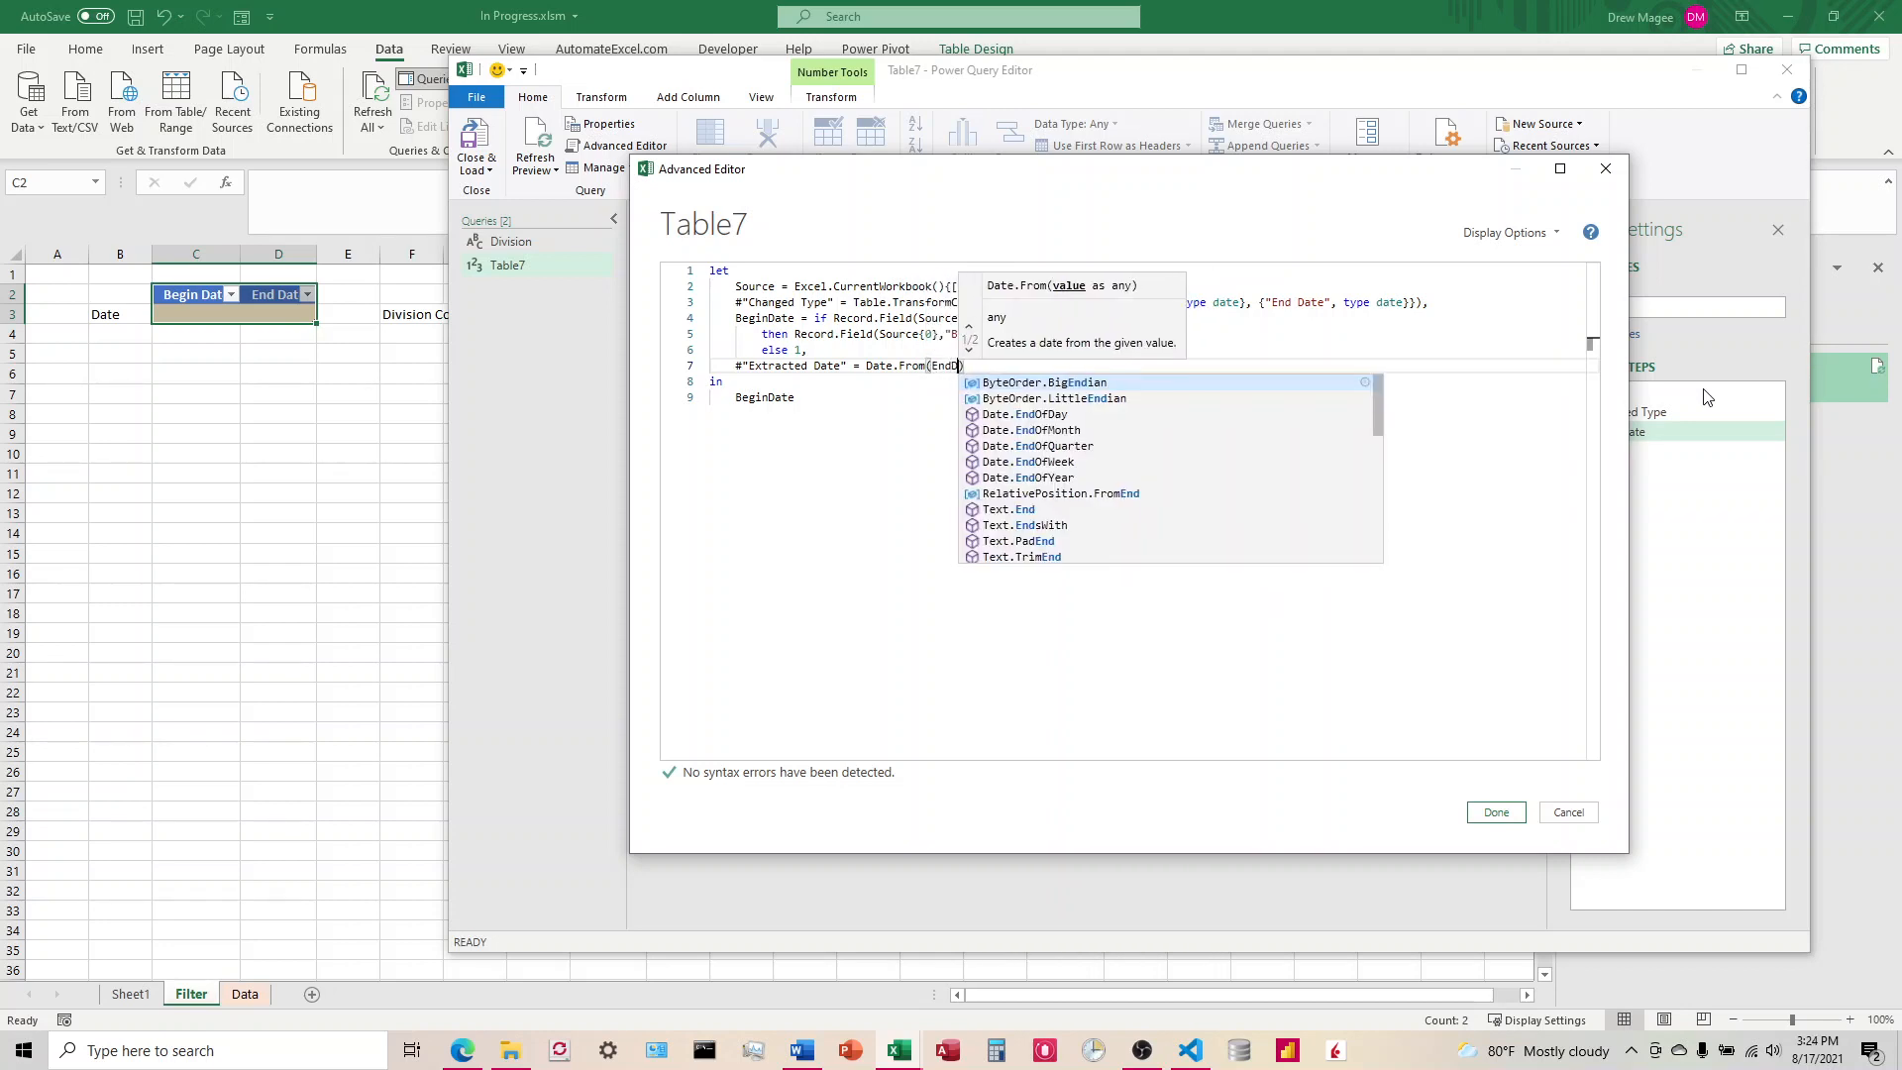
type(")")
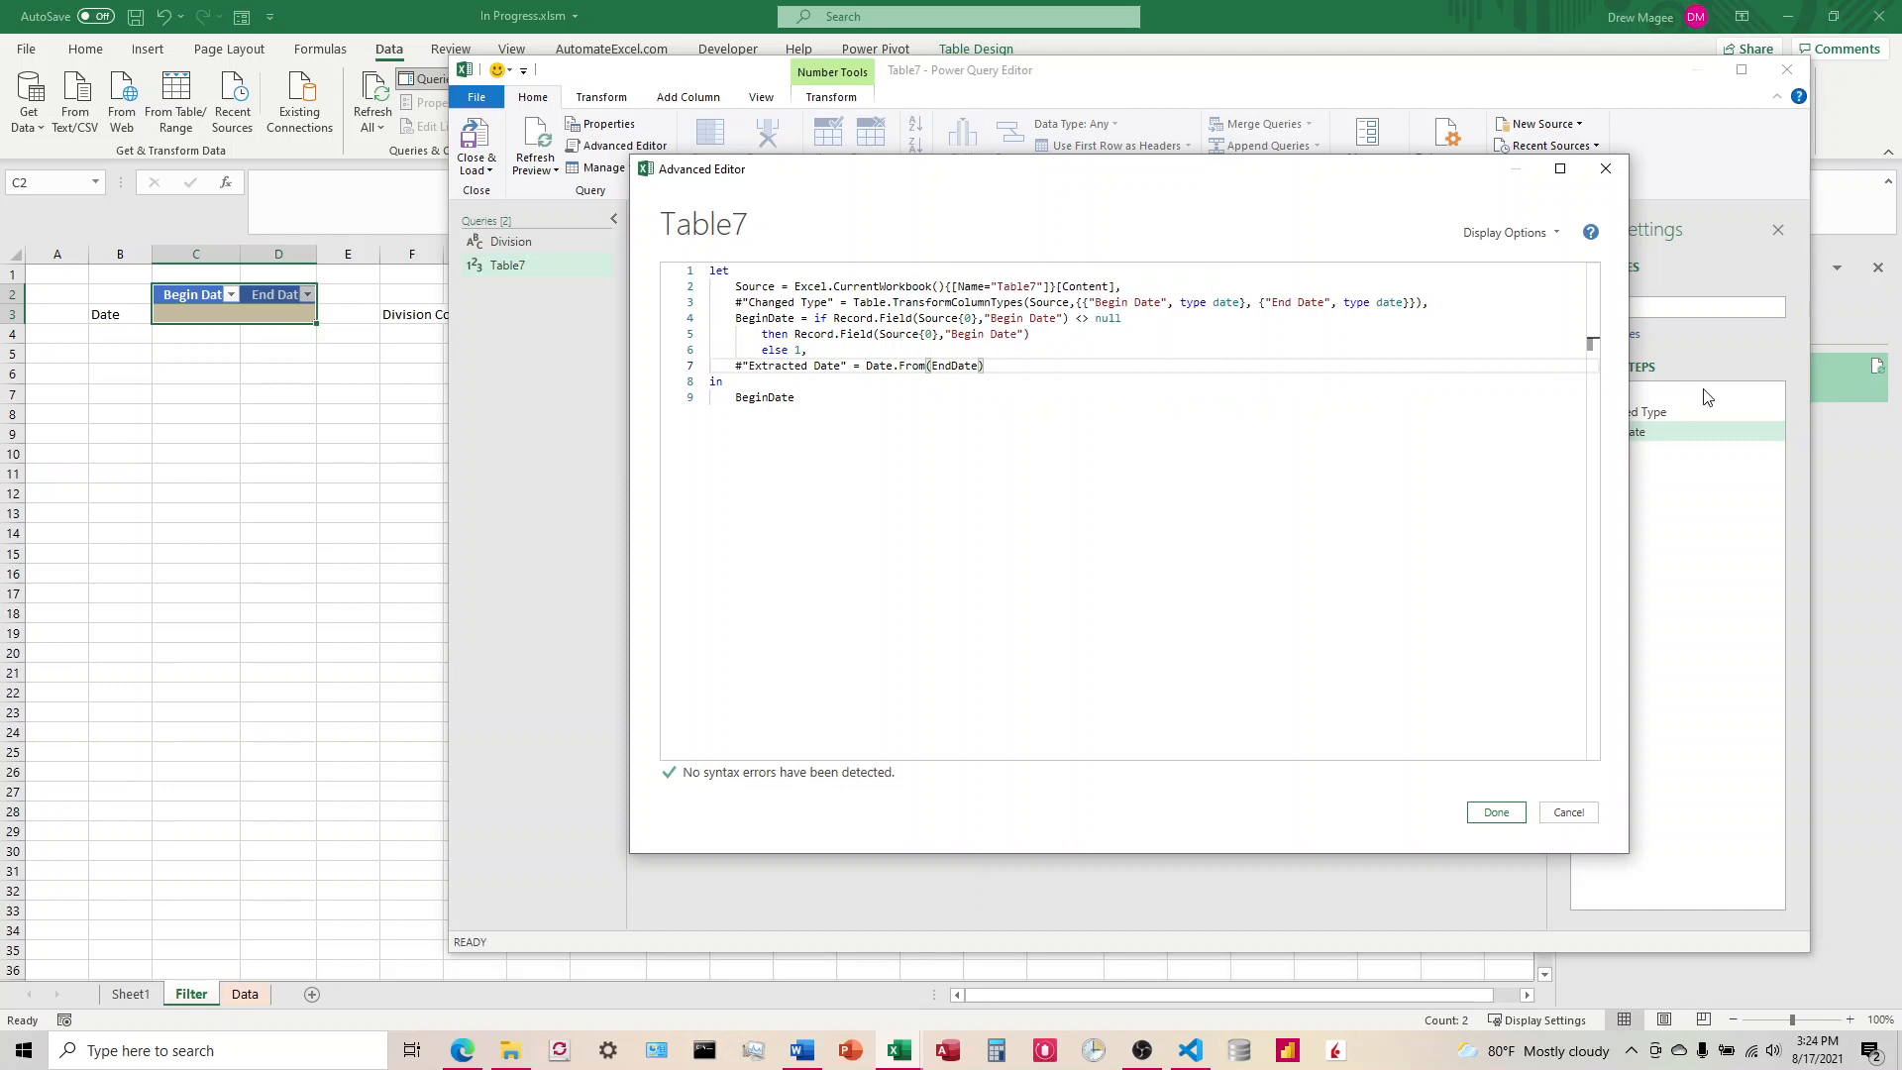
Step: Replace BeginDate with #"Extracted Date" as the query's output and apply the code
left_click(859, 398)
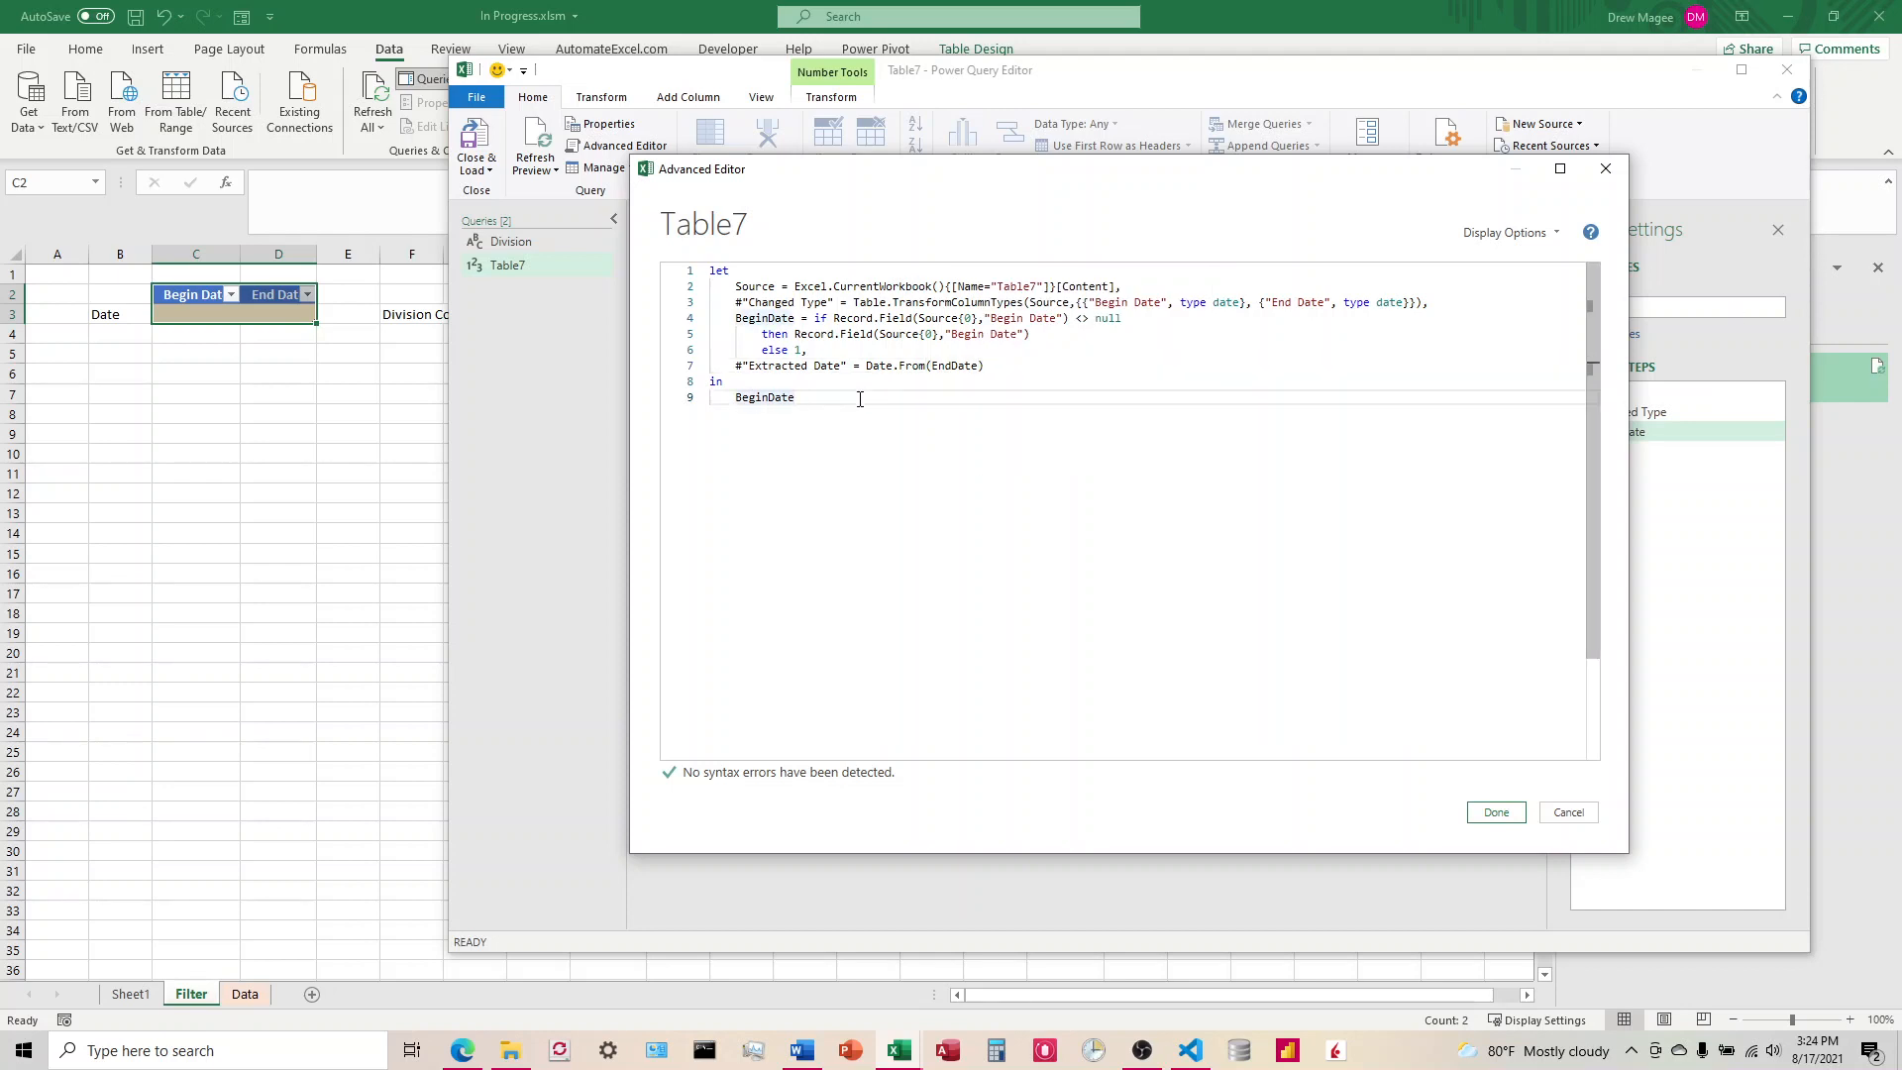
key("BackSpace")
key("BackSpace")
key("BackSpace")
key("BackSpace")
key("BackSpace")
key("BackSpace")
key("BackSpace")
key("BackSpace")
key("BackSpace")
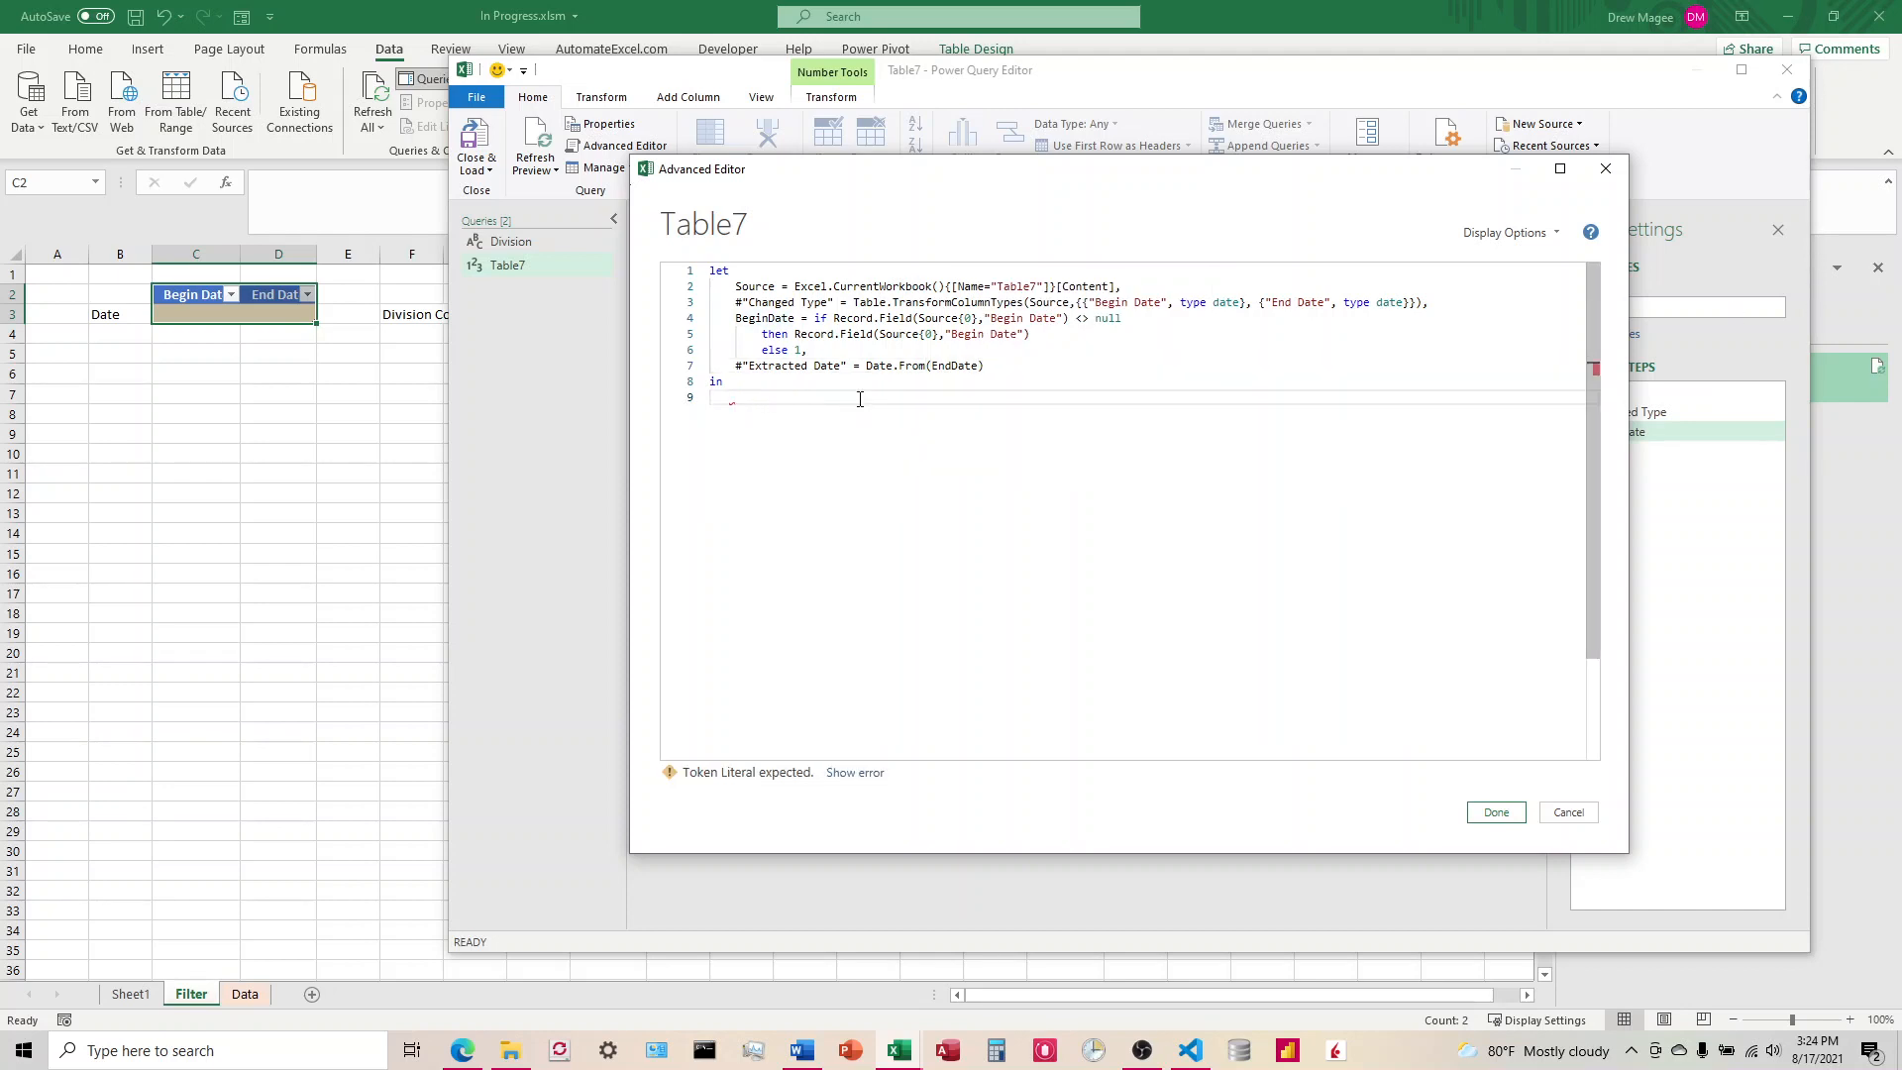
type("#\"Extracted Date\"")
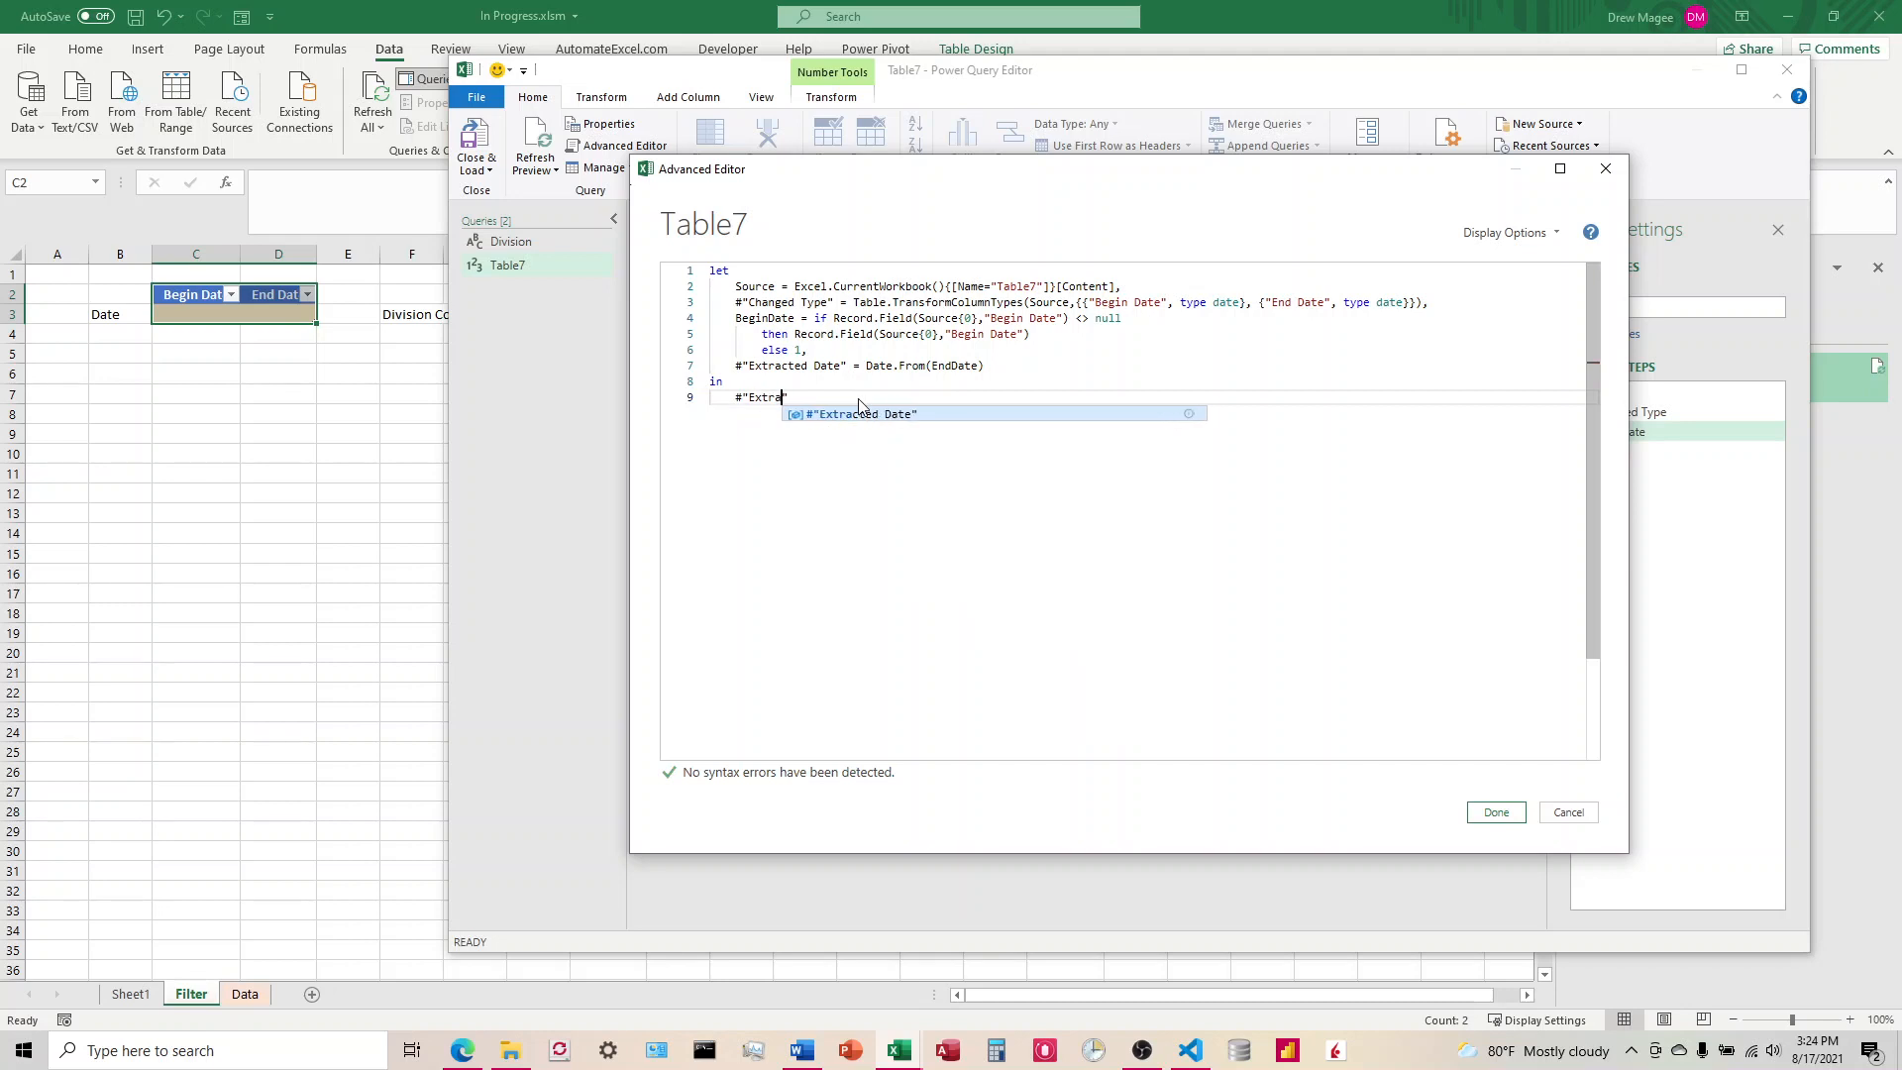
left_click(1496, 812)
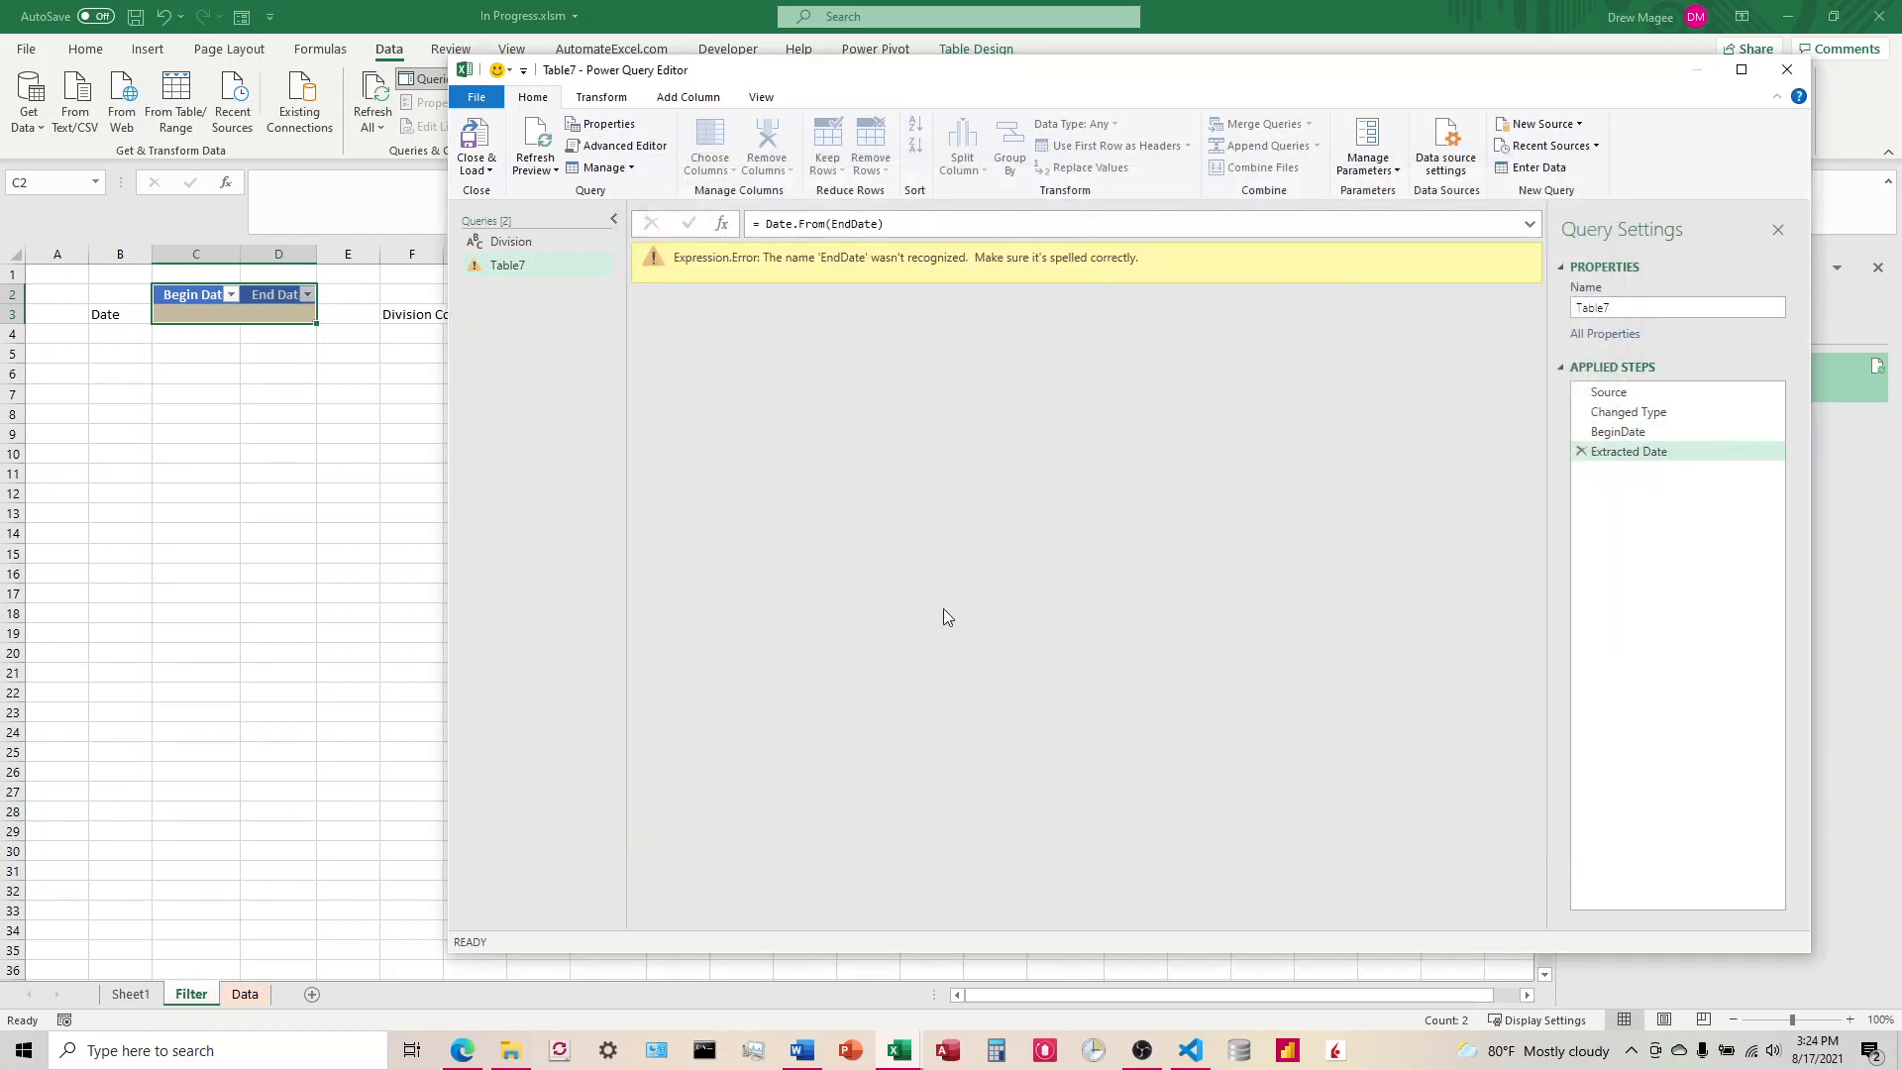
Step: Reopen Table7's full query code and delete the #"Extracted Date" line together with the comma after else 1
left_click(634, 148)
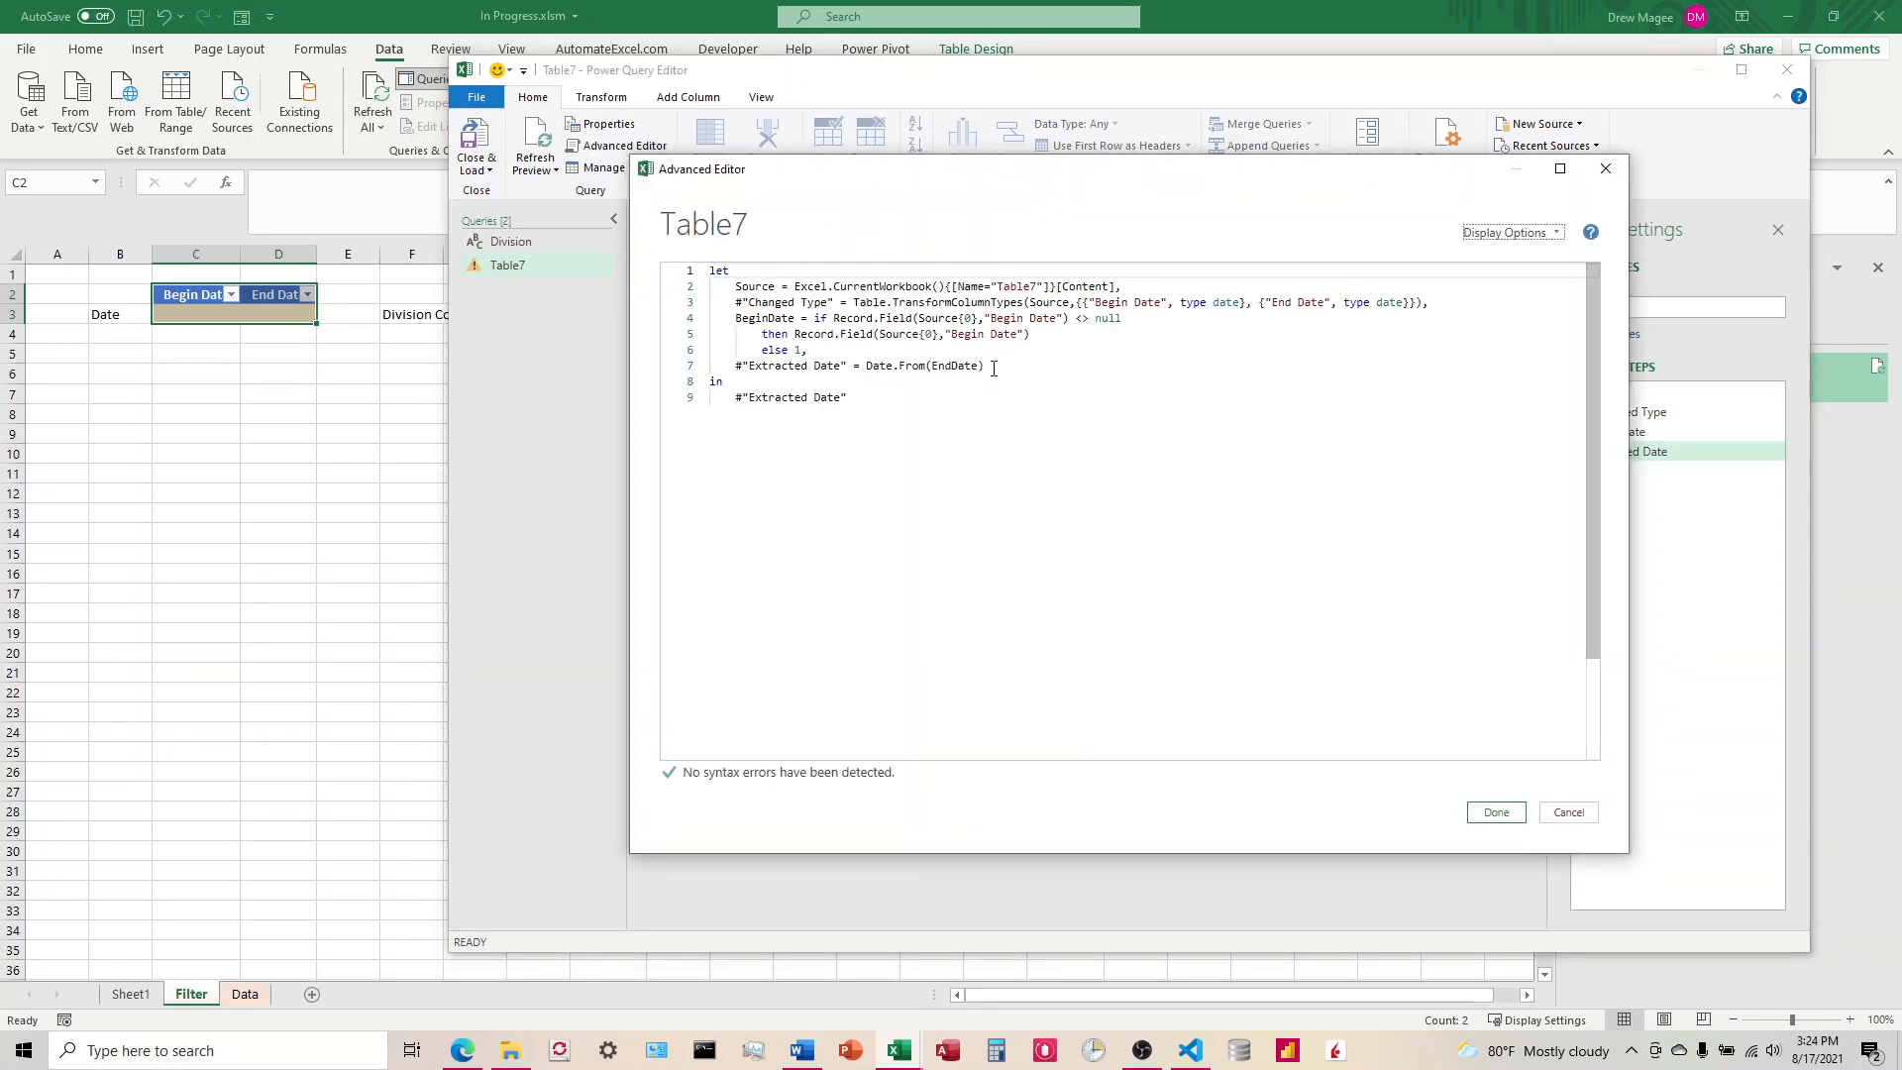
left_click_drag(993, 367, 691, 368)
key("BackSpace")
key("BackSpace")
key("BackSpace")
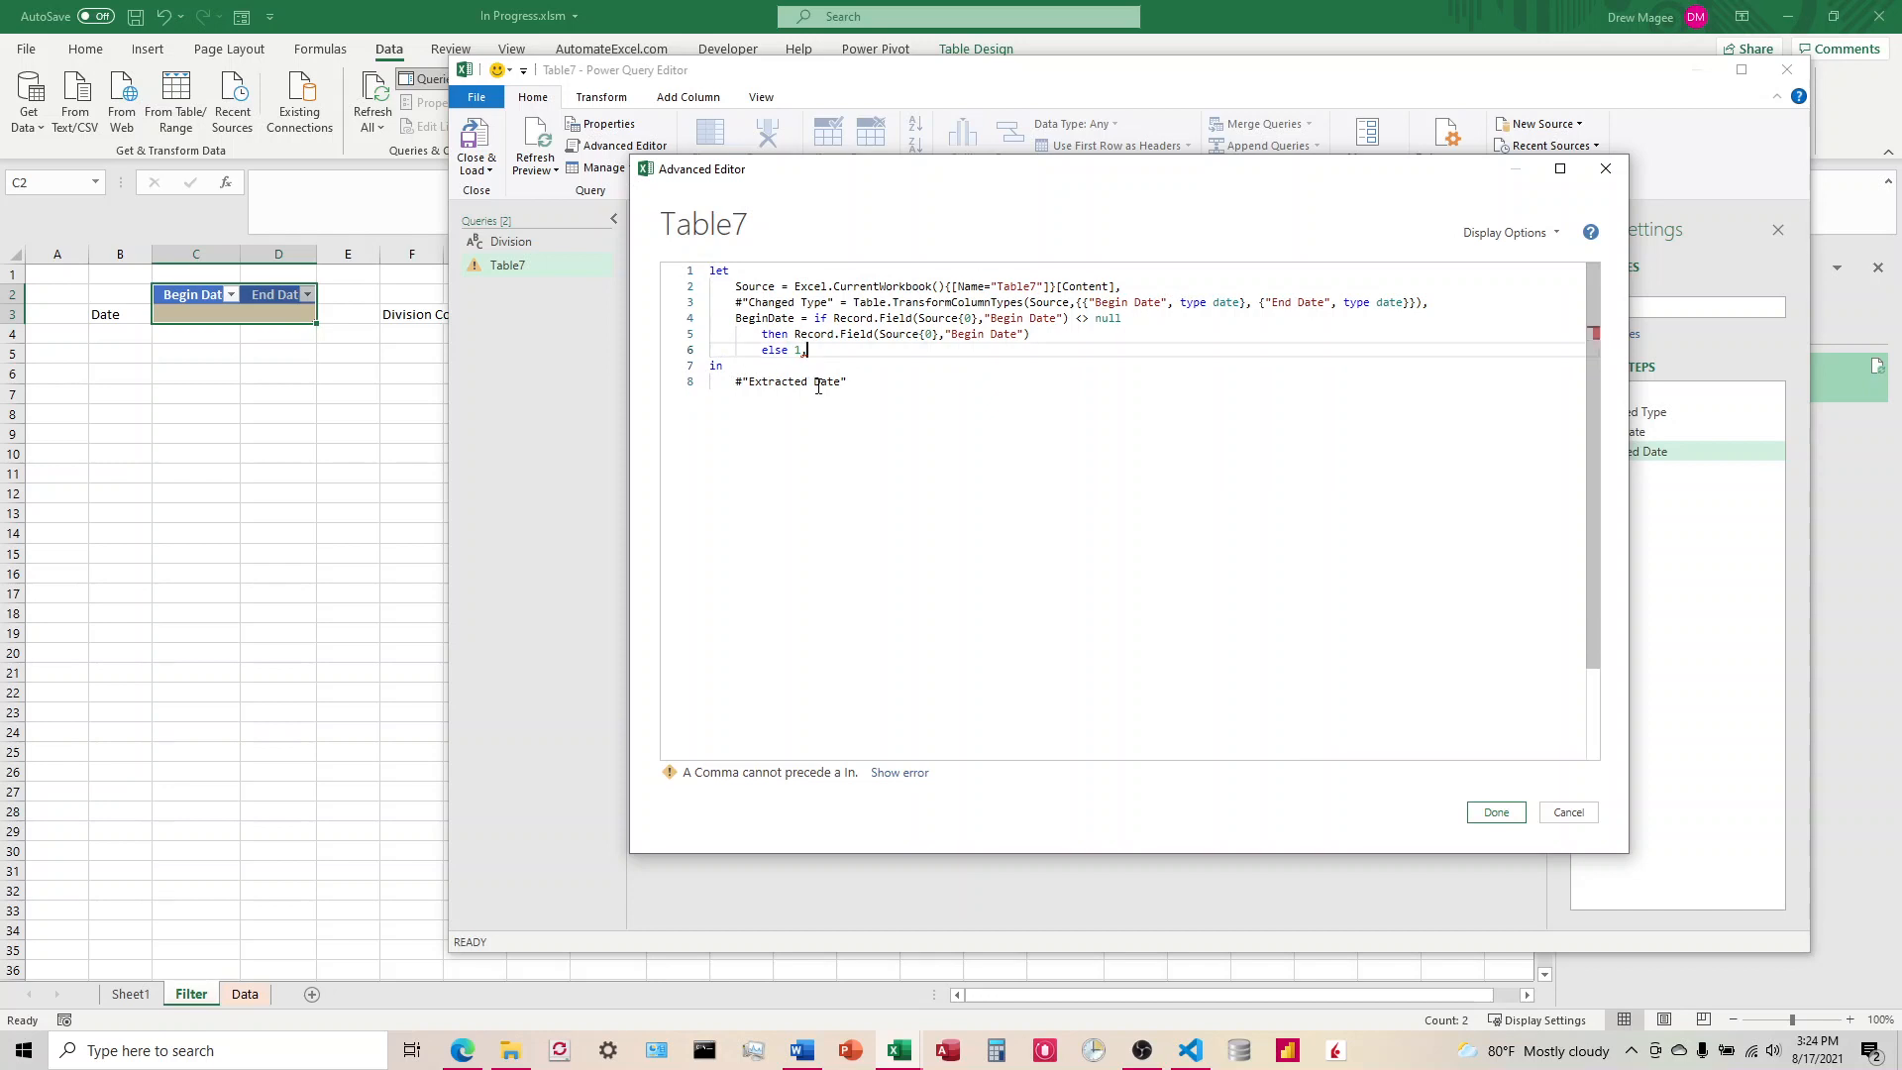
Step: Replace #"Extracted Date" with BeginDate as the query's output after in and apply the code
left_click_drag(863, 381, 713, 386)
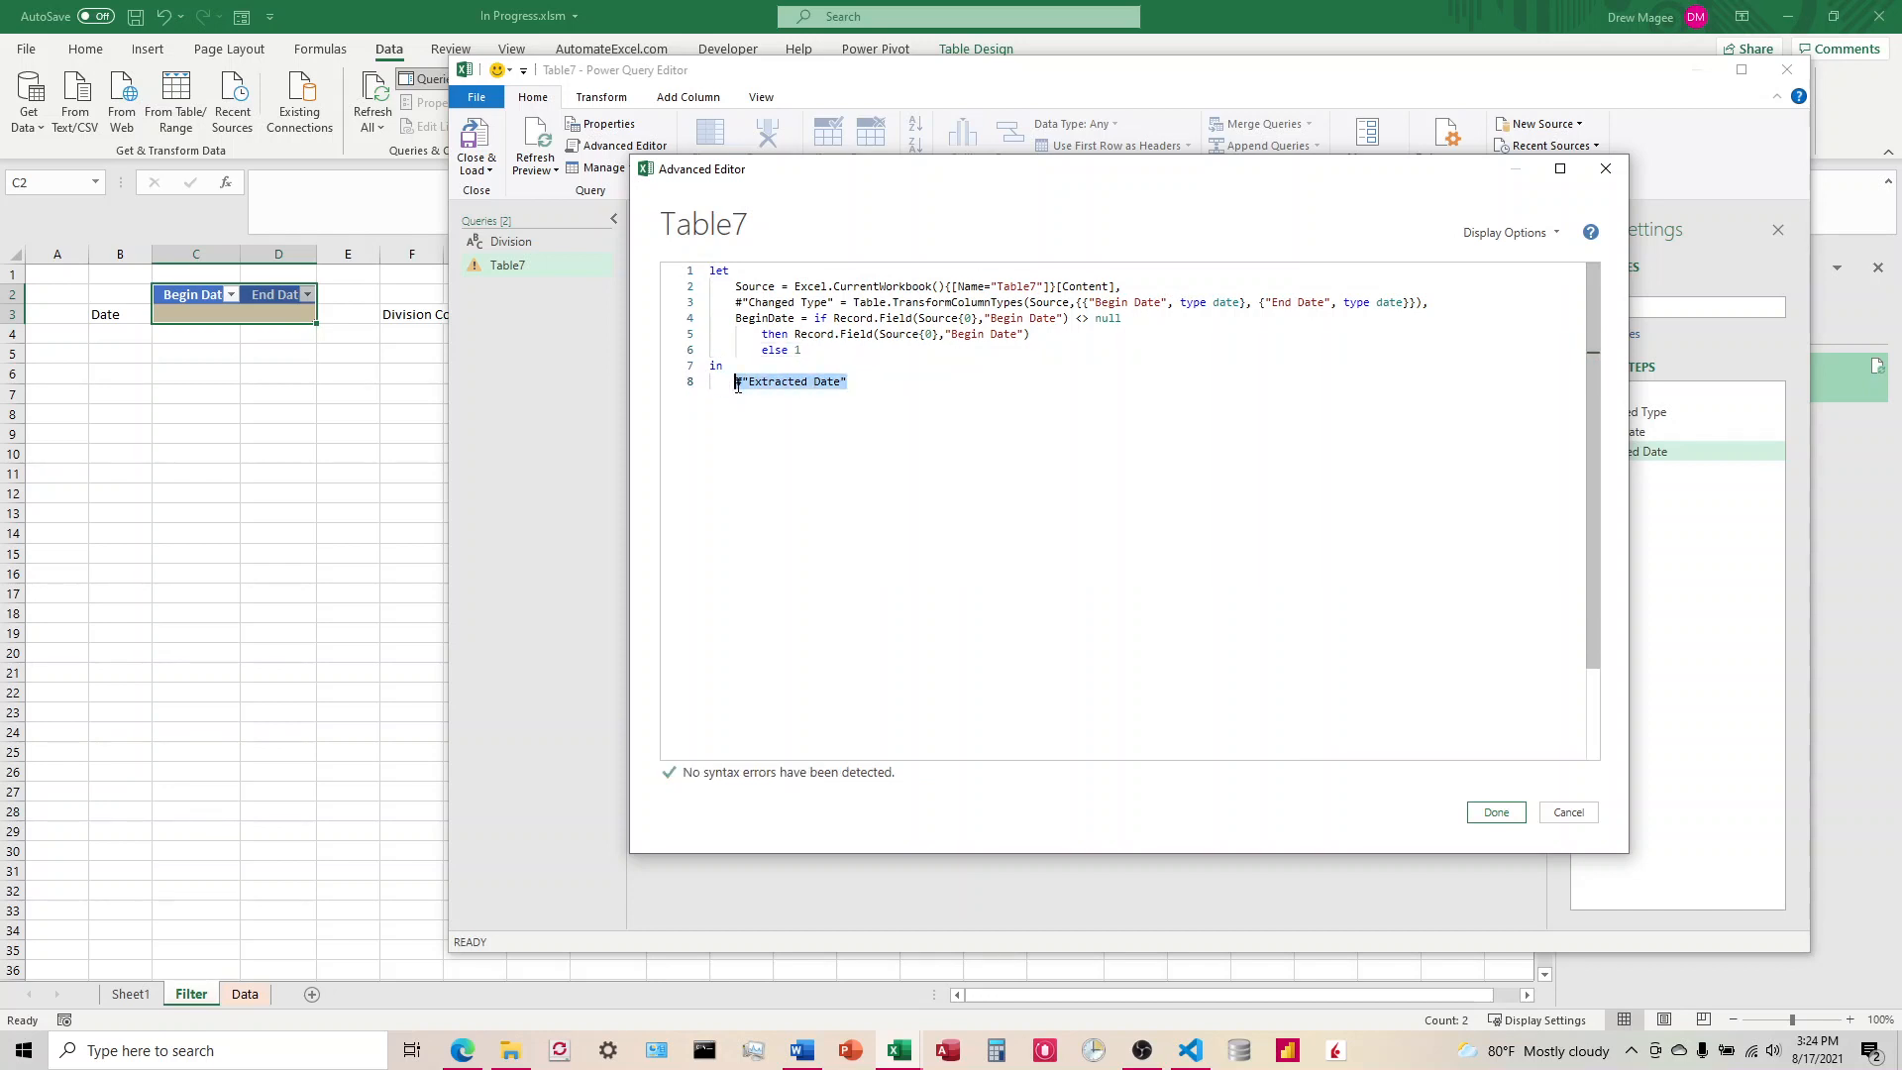
key("BackSpace")
type("BeginDate")
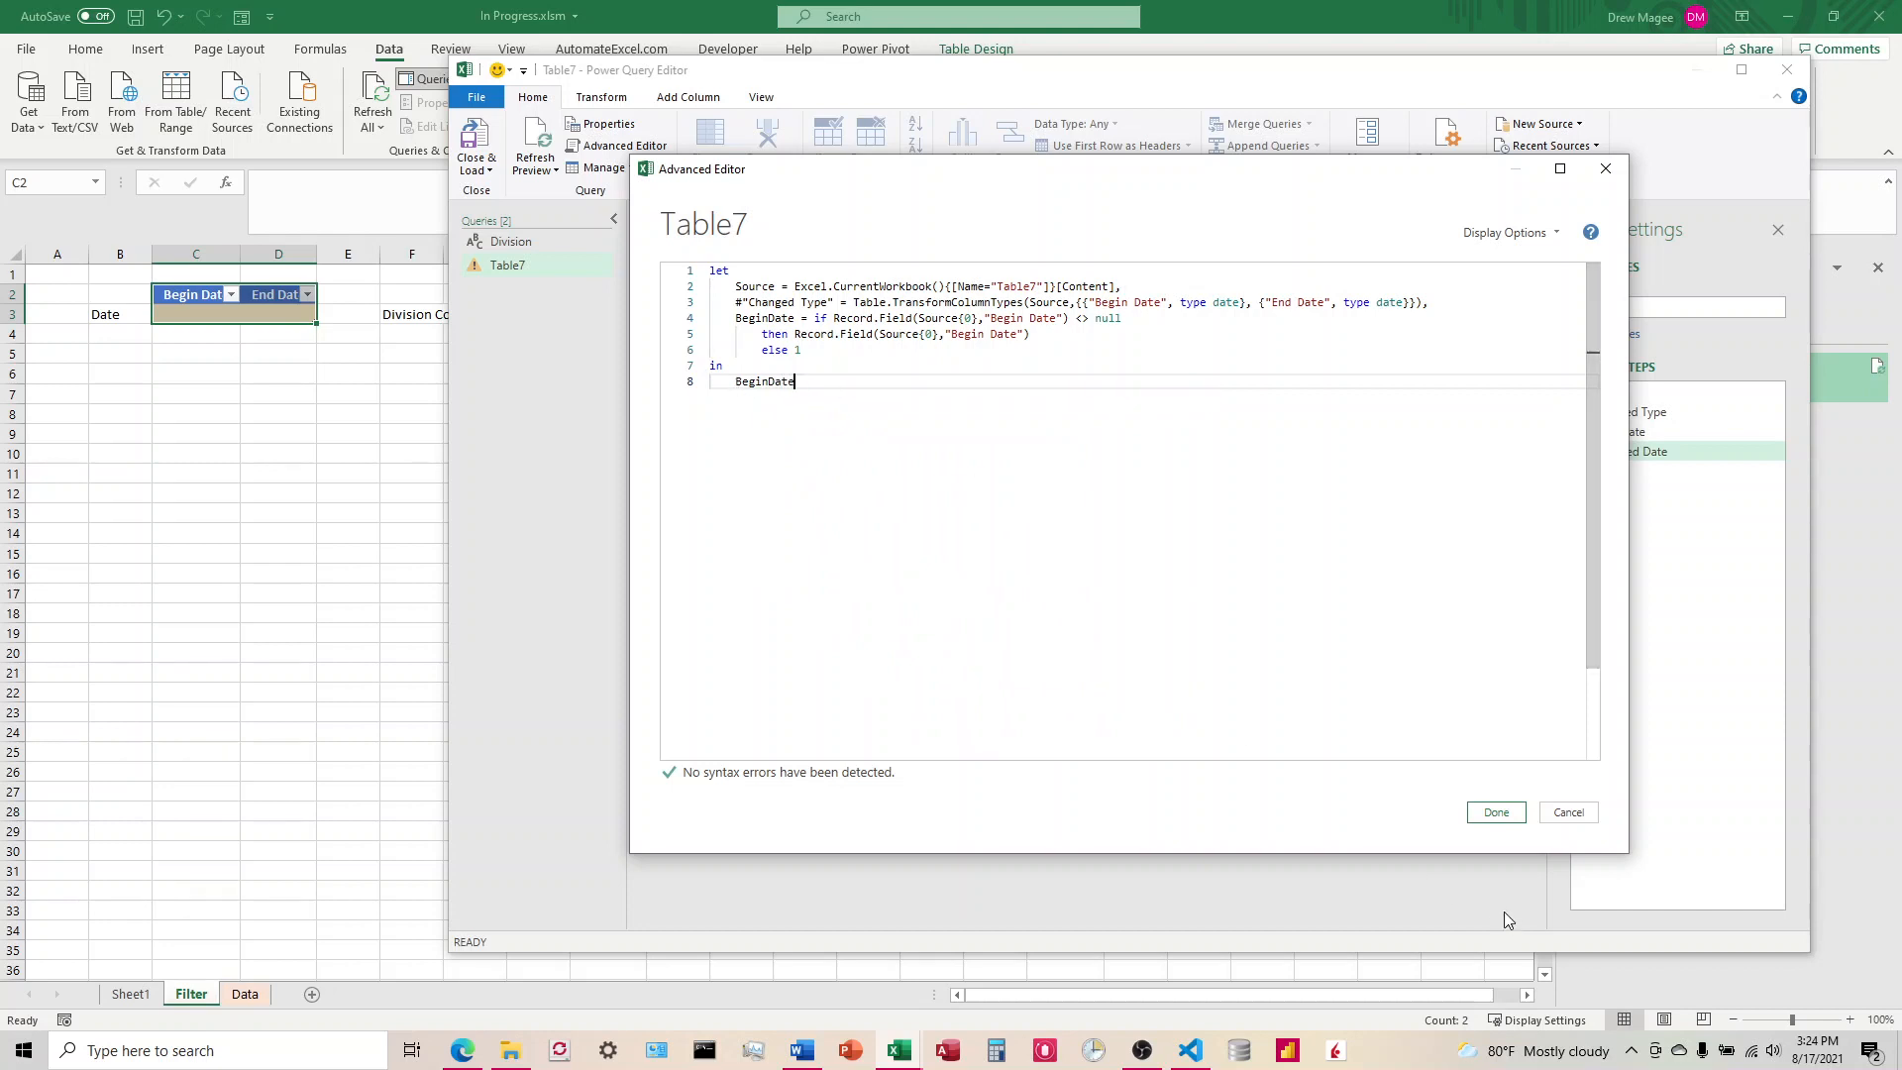
left_click(1496, 812)
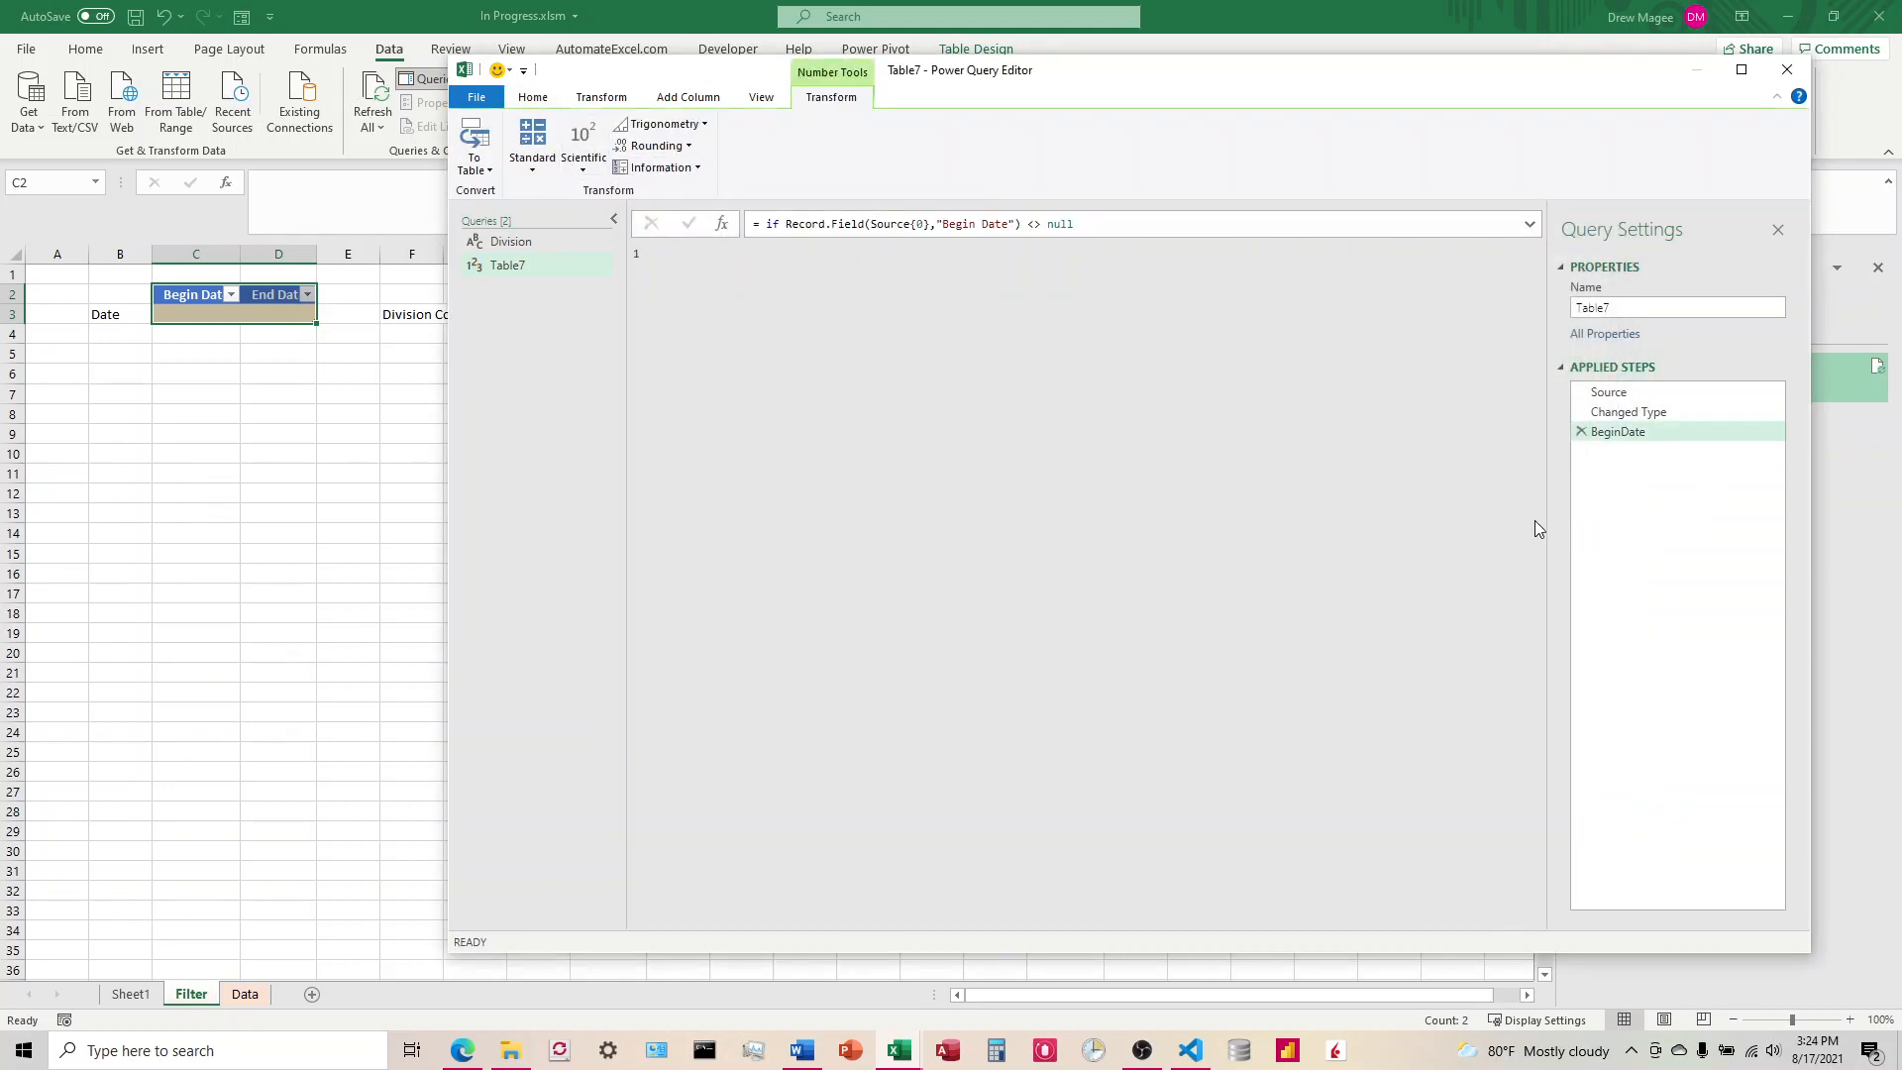
right_click(519, 339)
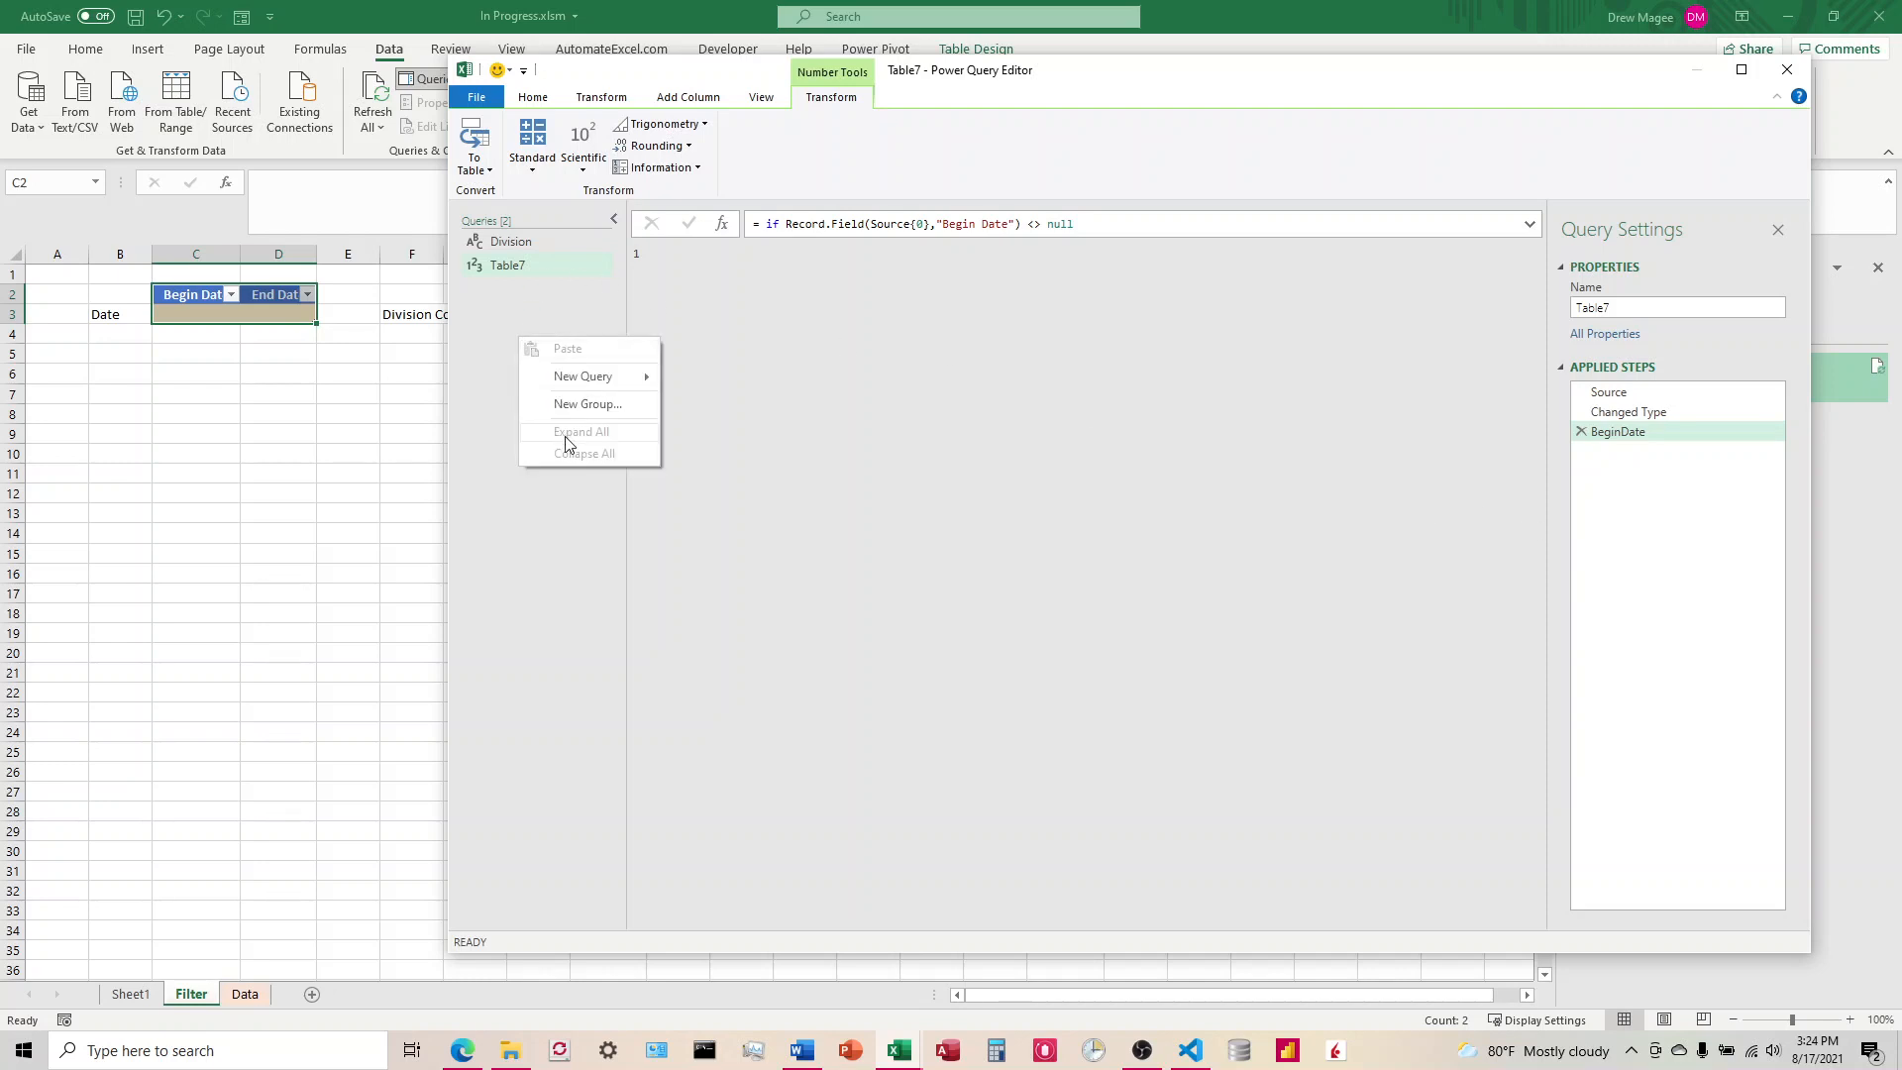
mouse_move(595, 378)
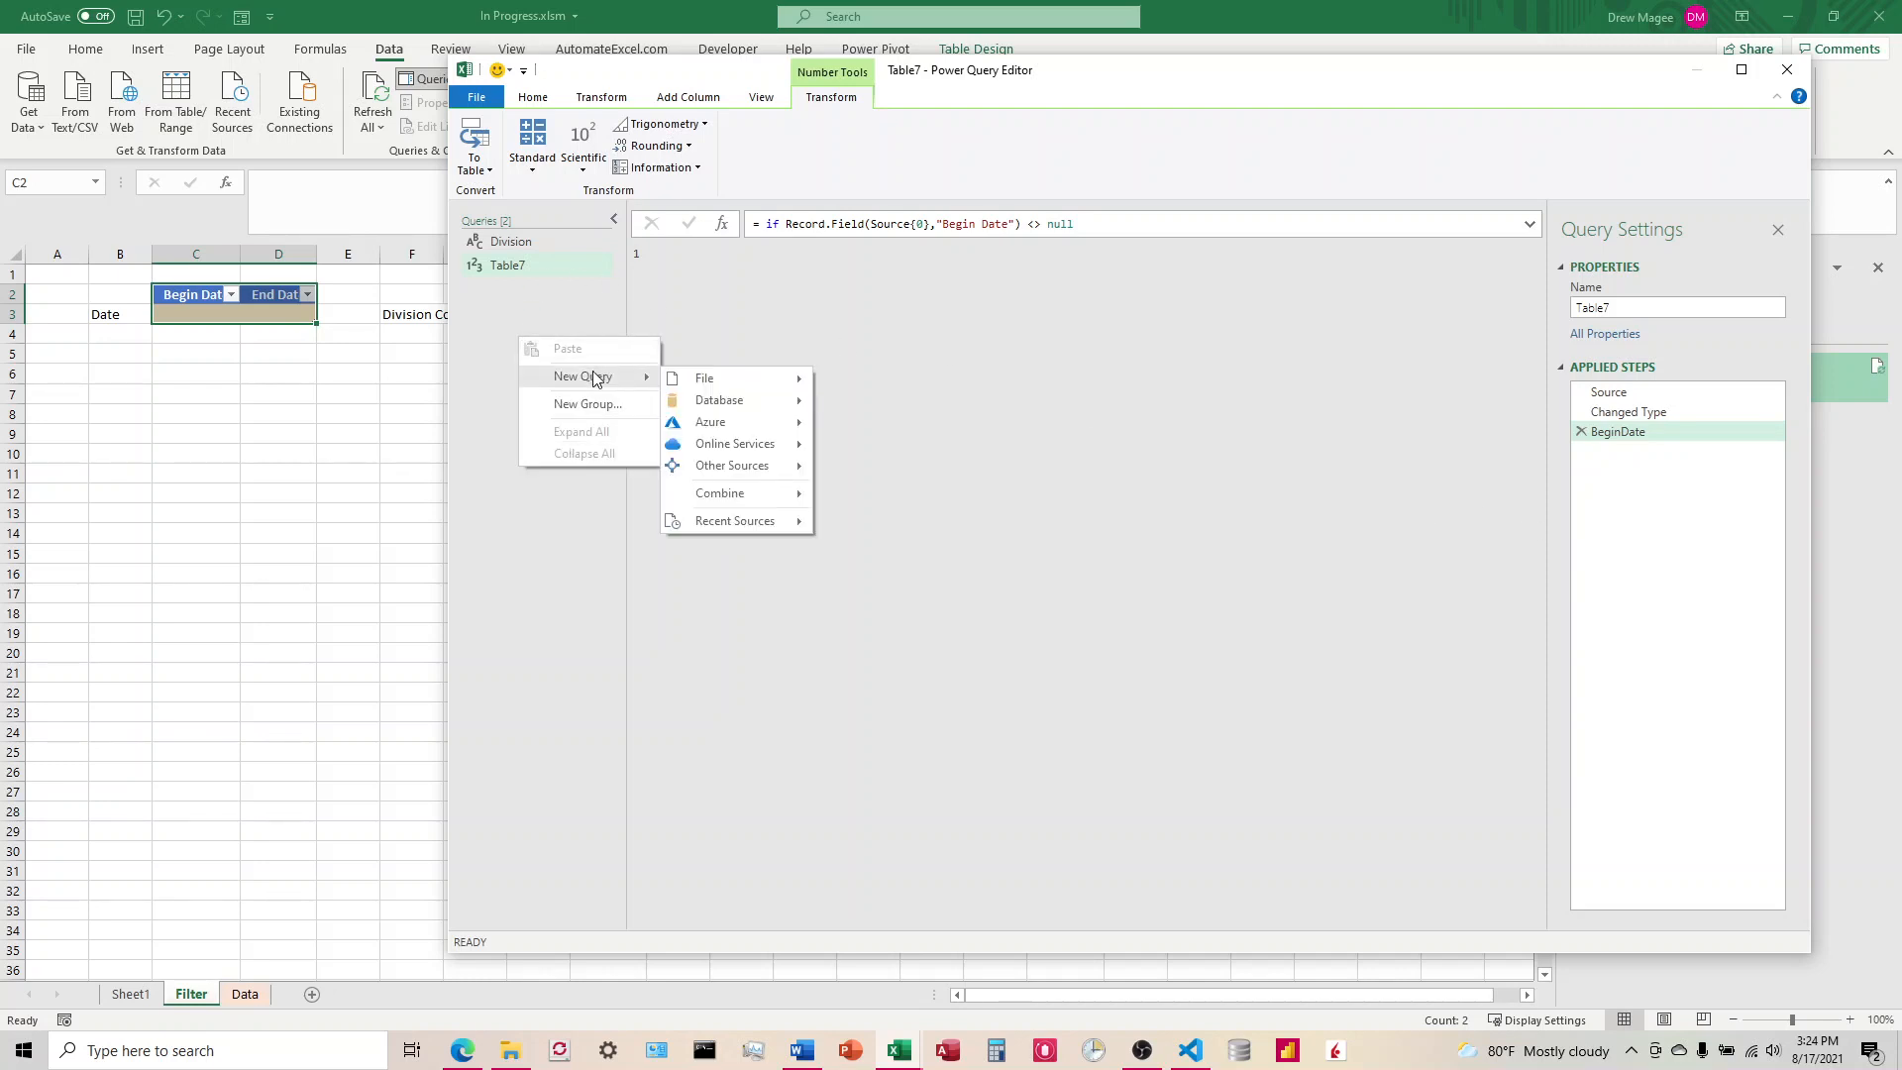
left_click(561, 293)
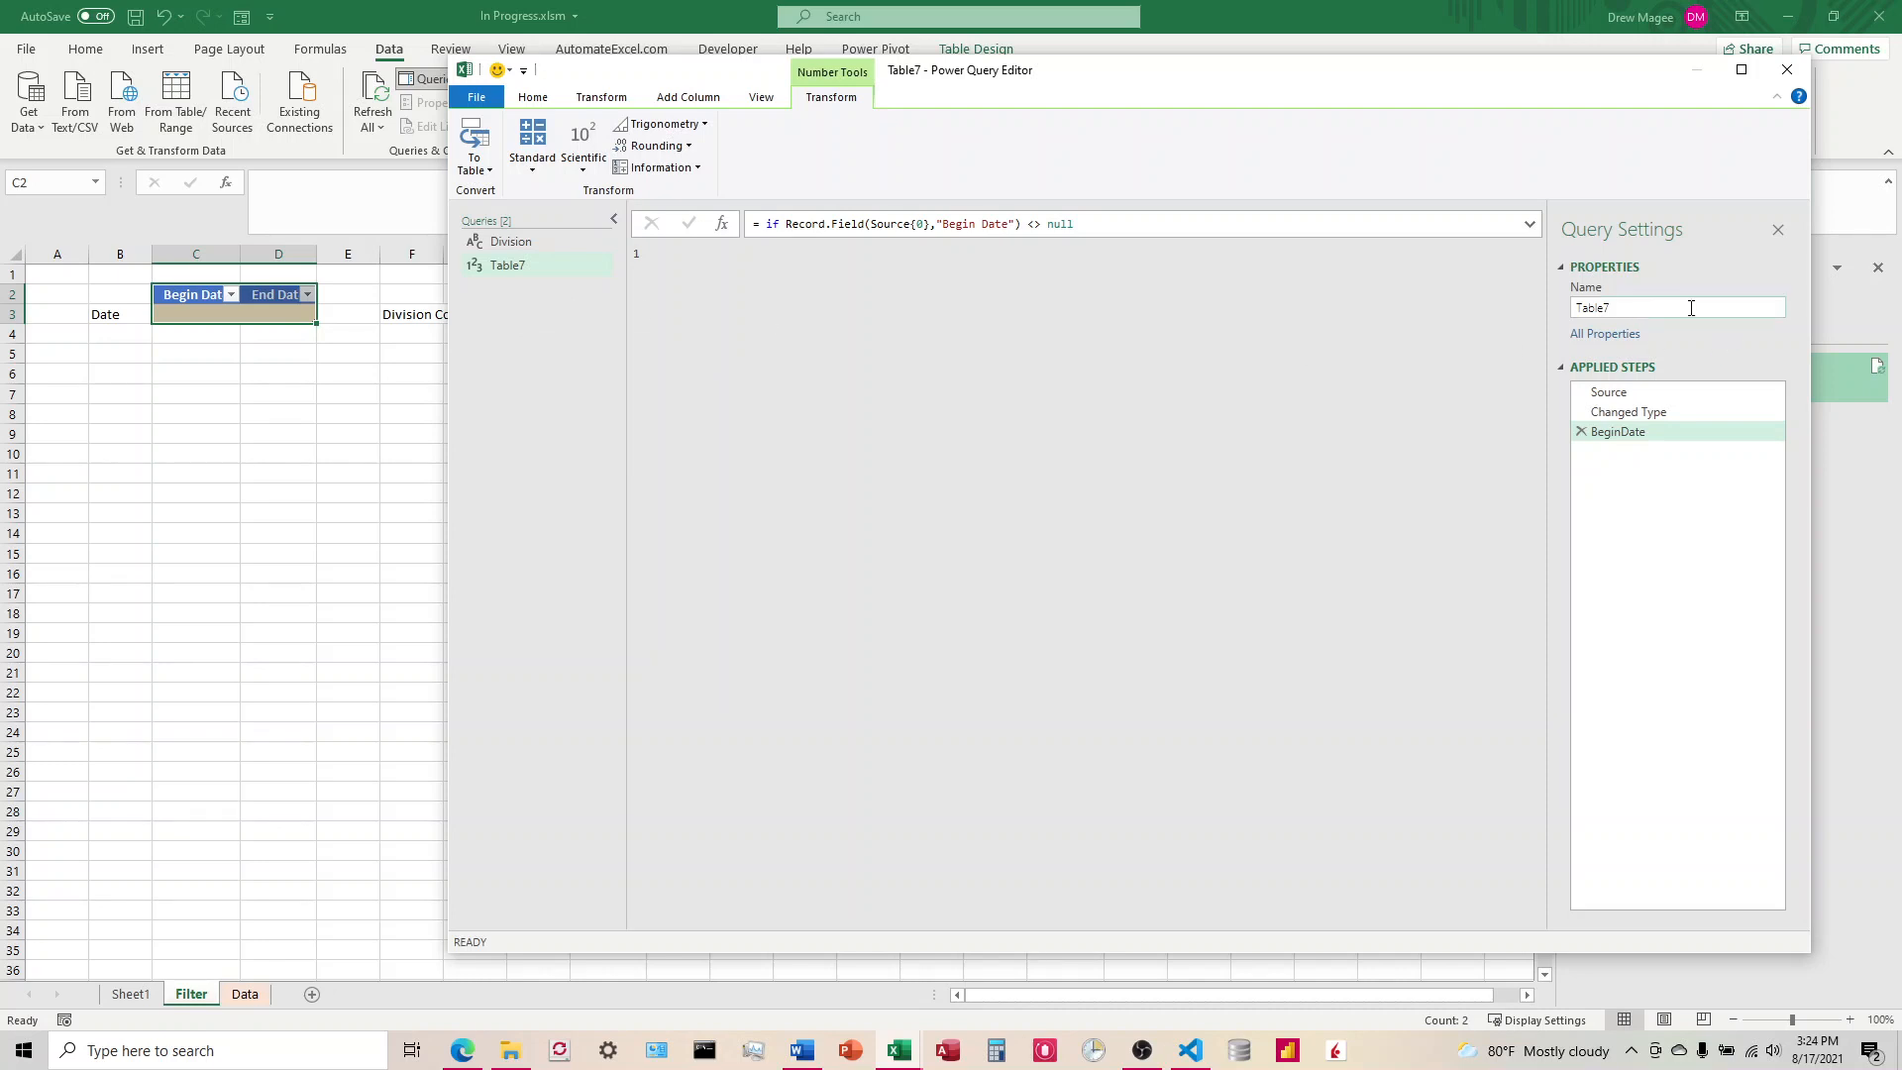
Step: Rename the Table7 query as BeginDate
double_click(1642, 310)
type("BeginDate")
key("Return")
Step: Create a new blank query below the BeginDate query
right_click(561, 384)
mouse_move(615, 426)
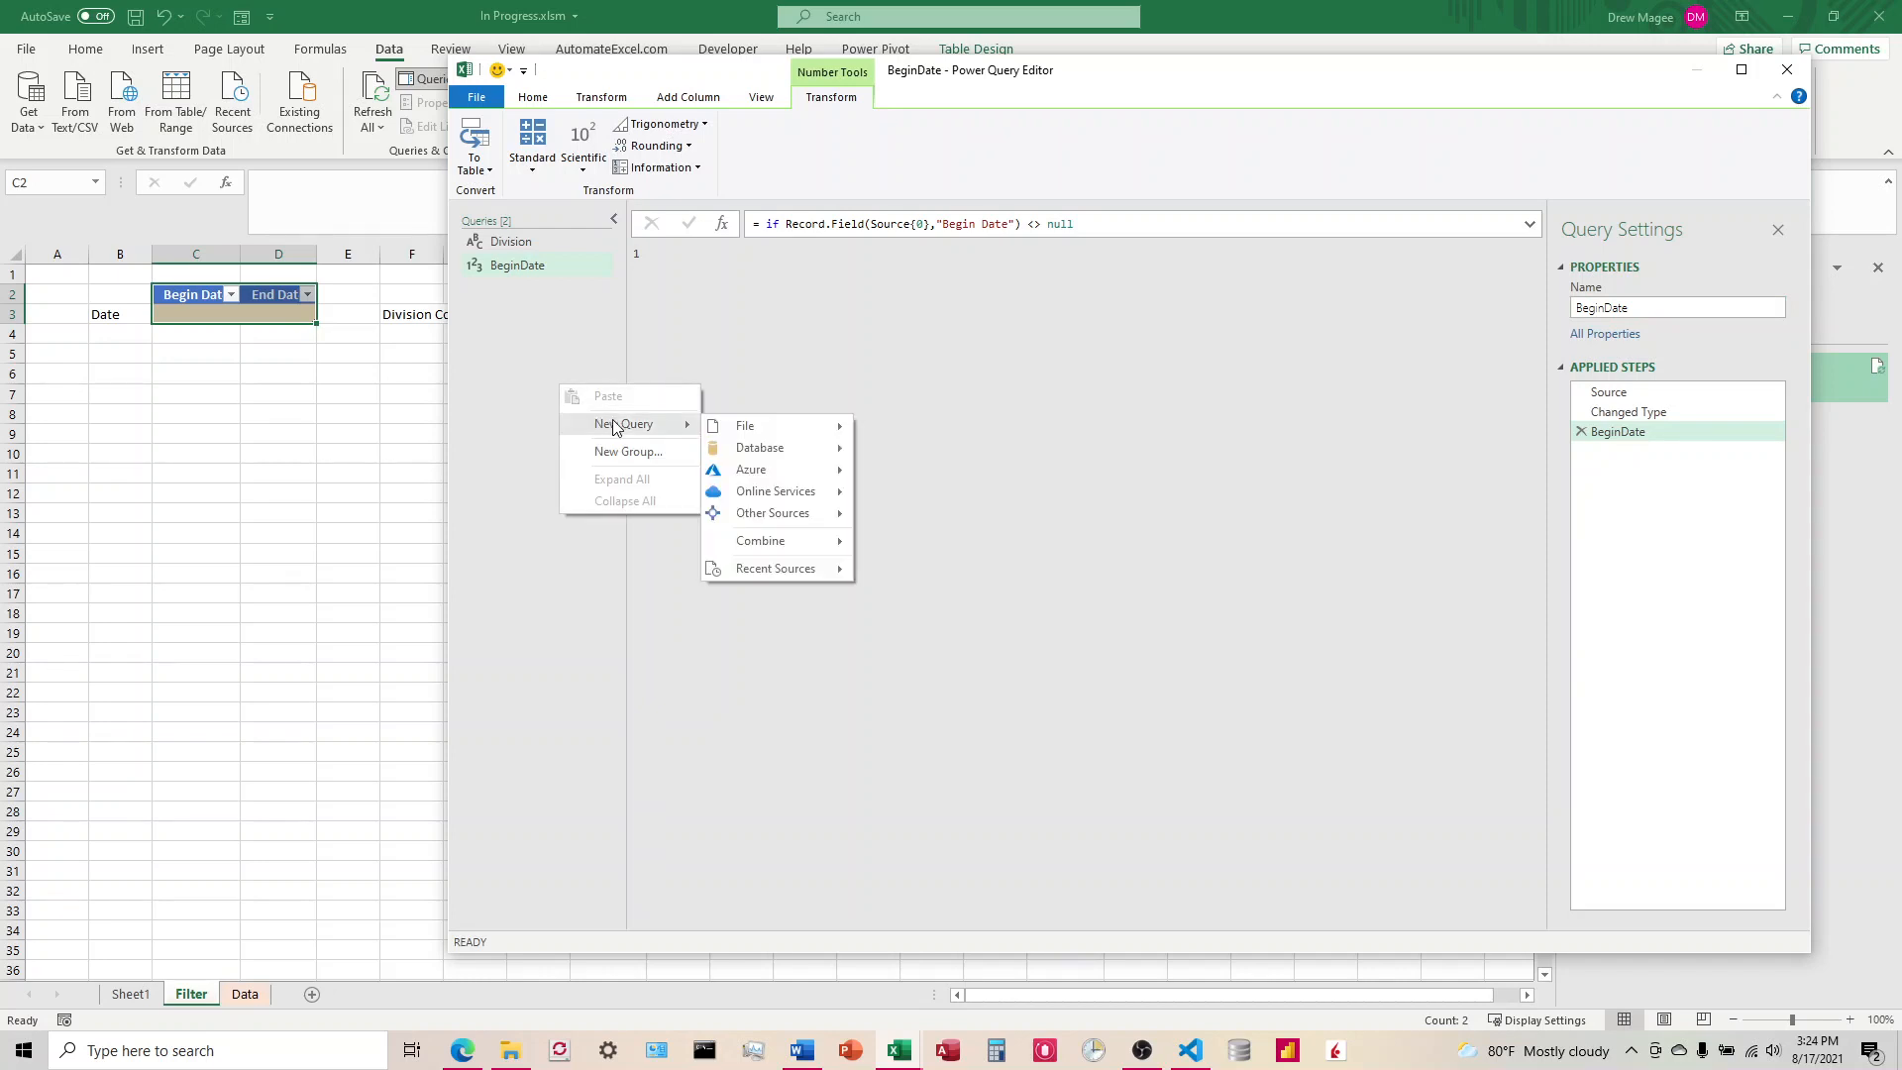
mouse_move(784, 520)
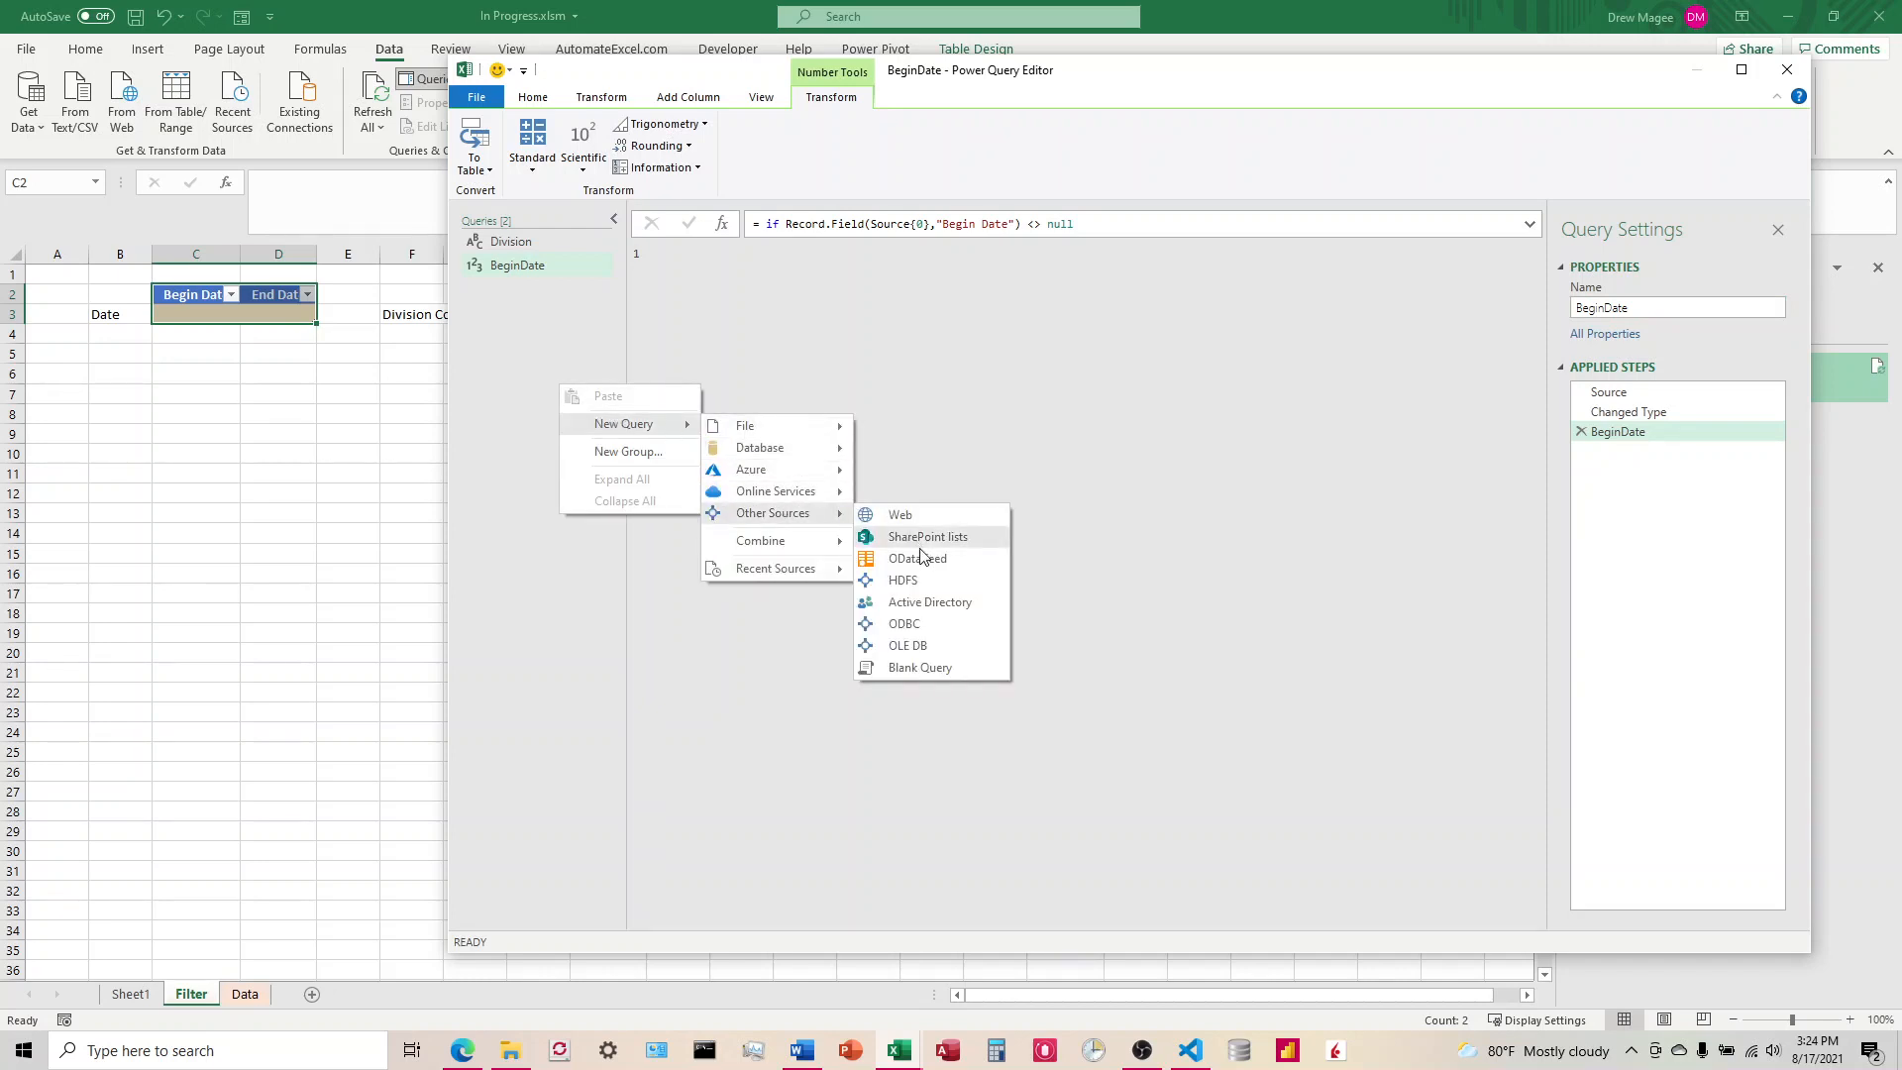
left_click(911, 661)
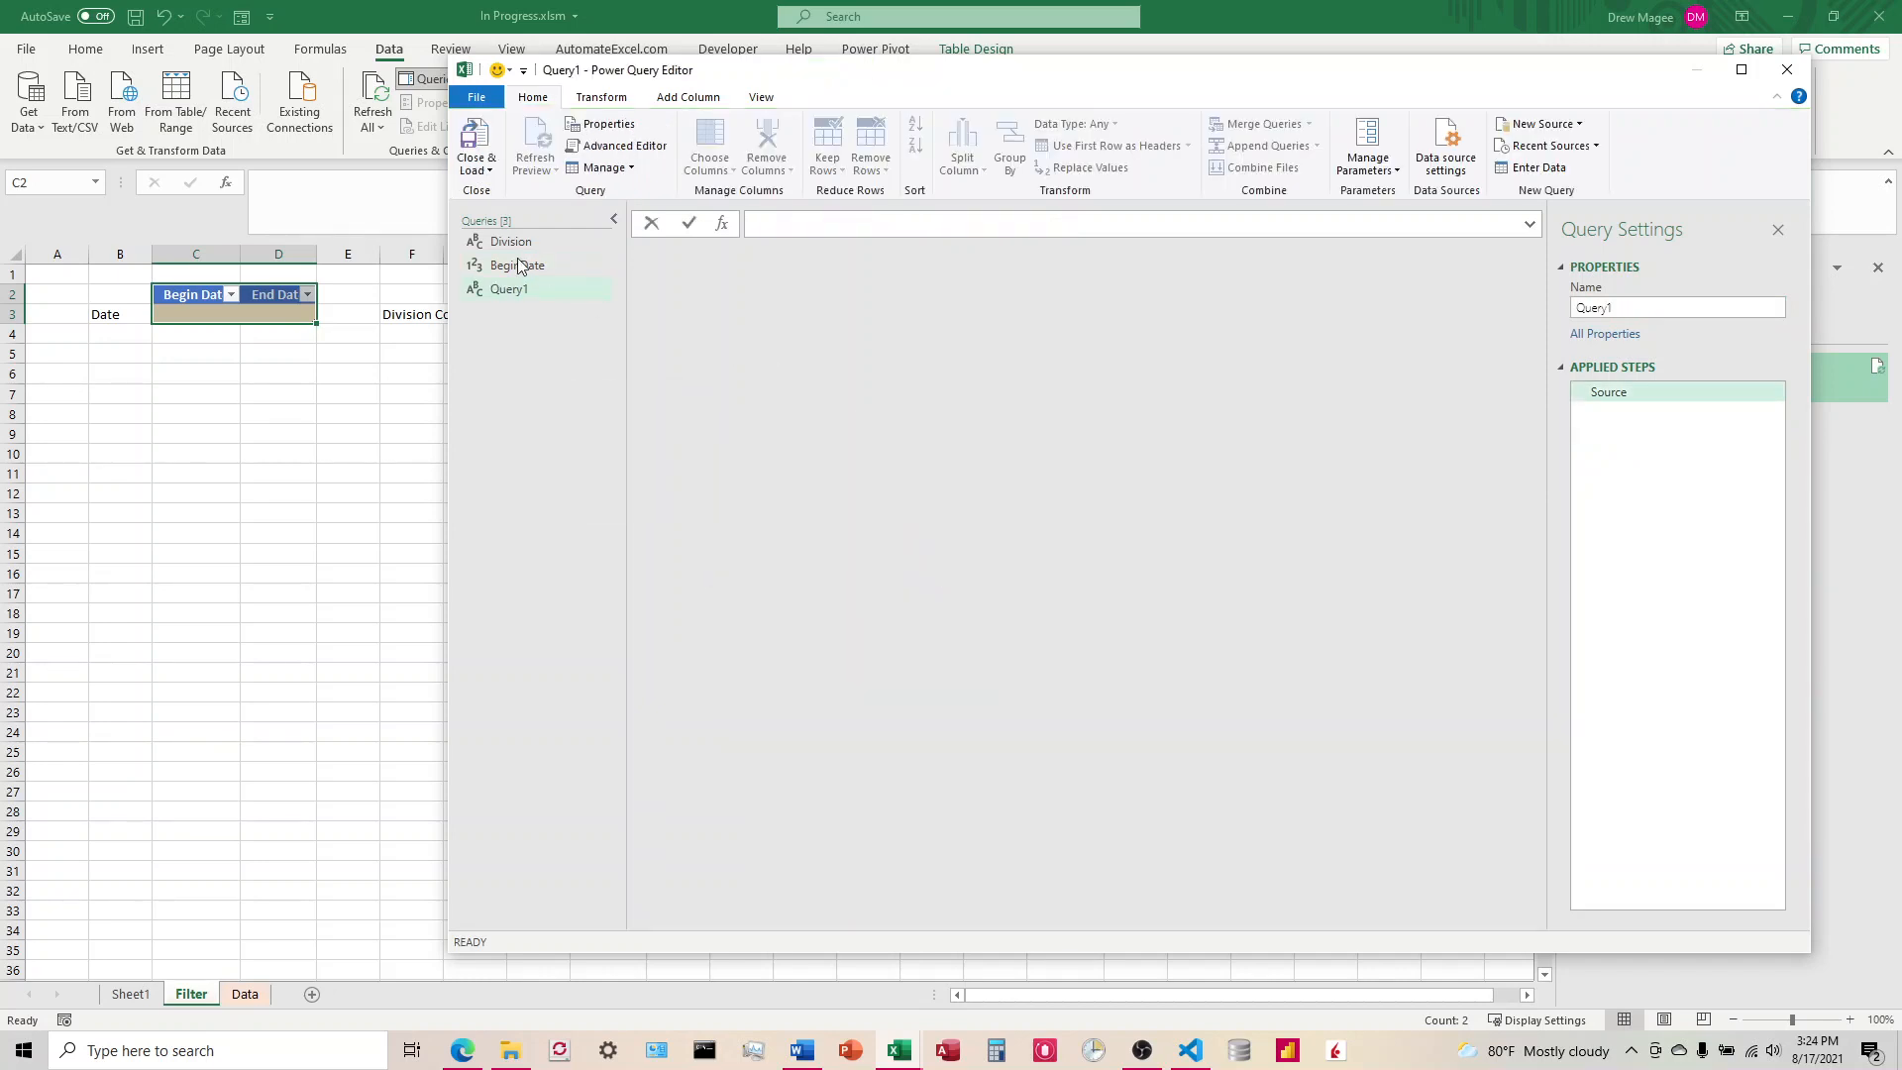
left_click(619, 146)
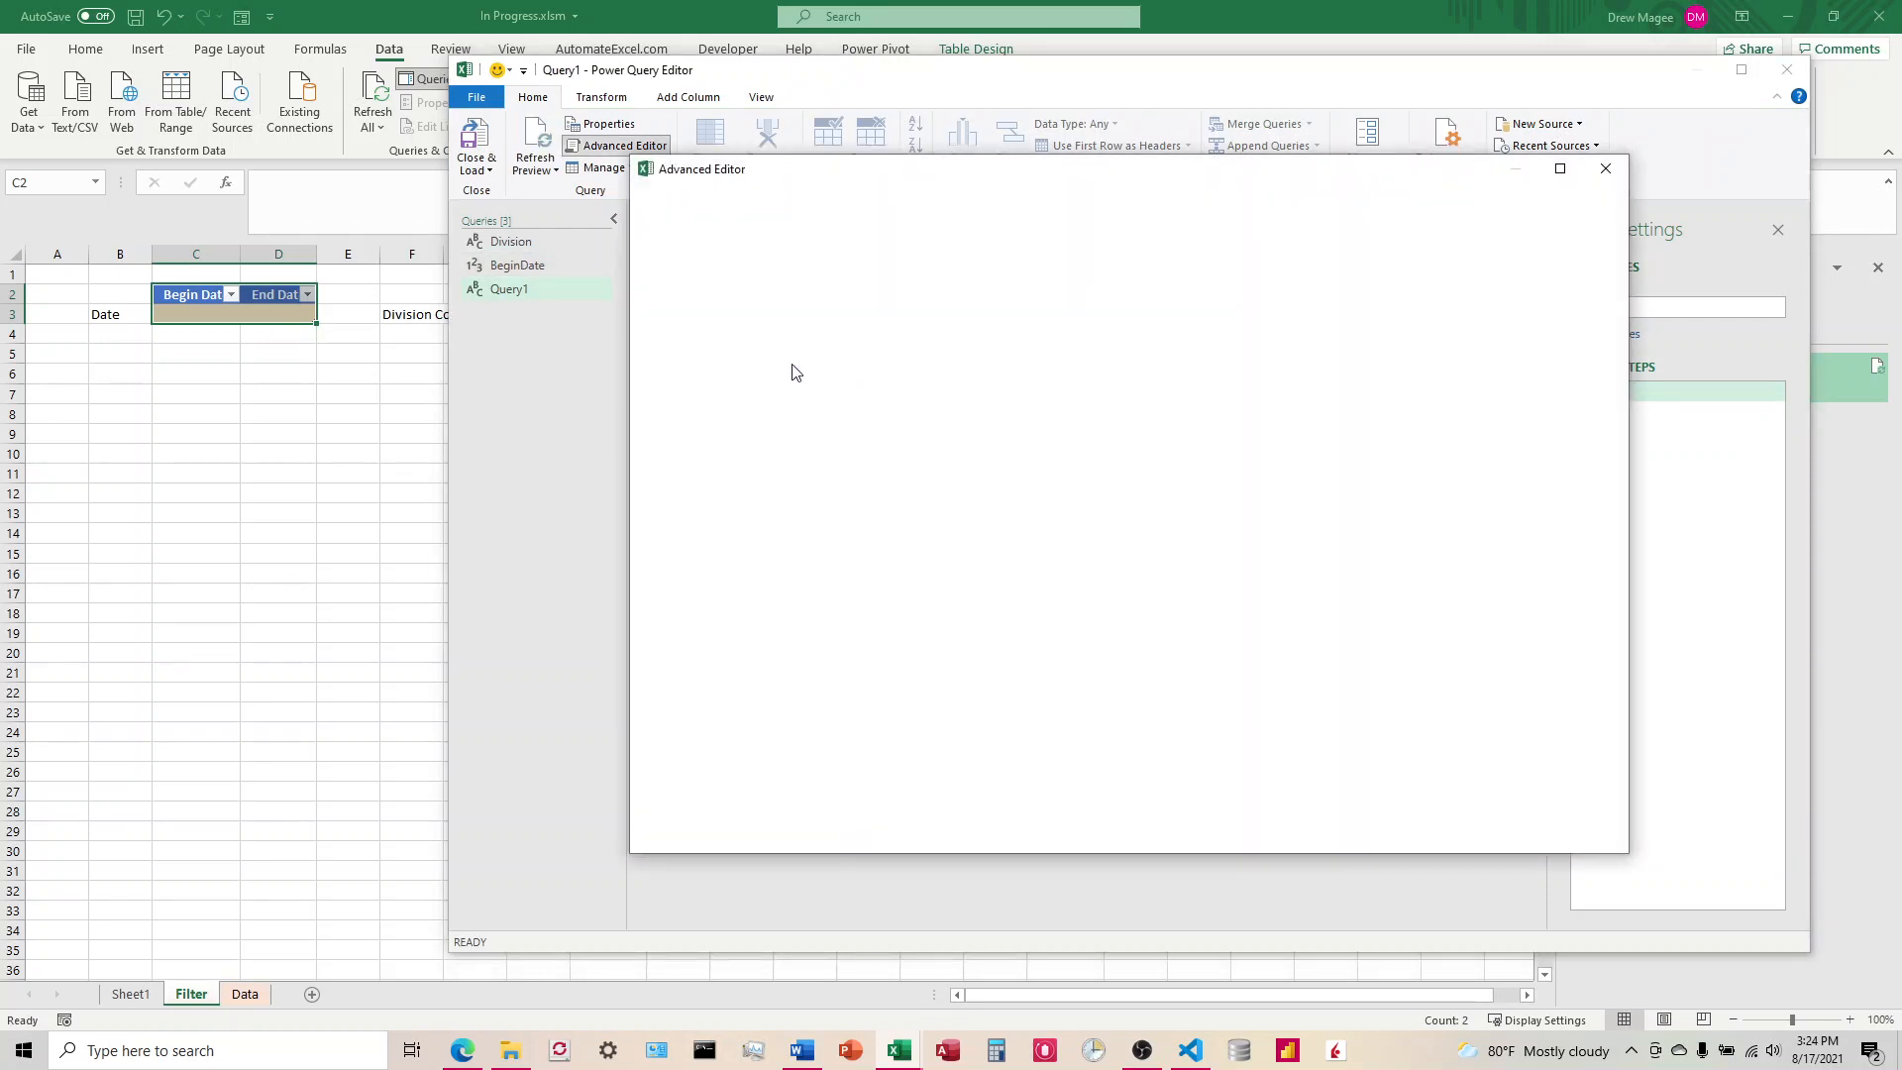
left_click(1606, 169)
Step: Copy the full query code of the BeginDate query
left_click(519, 264)
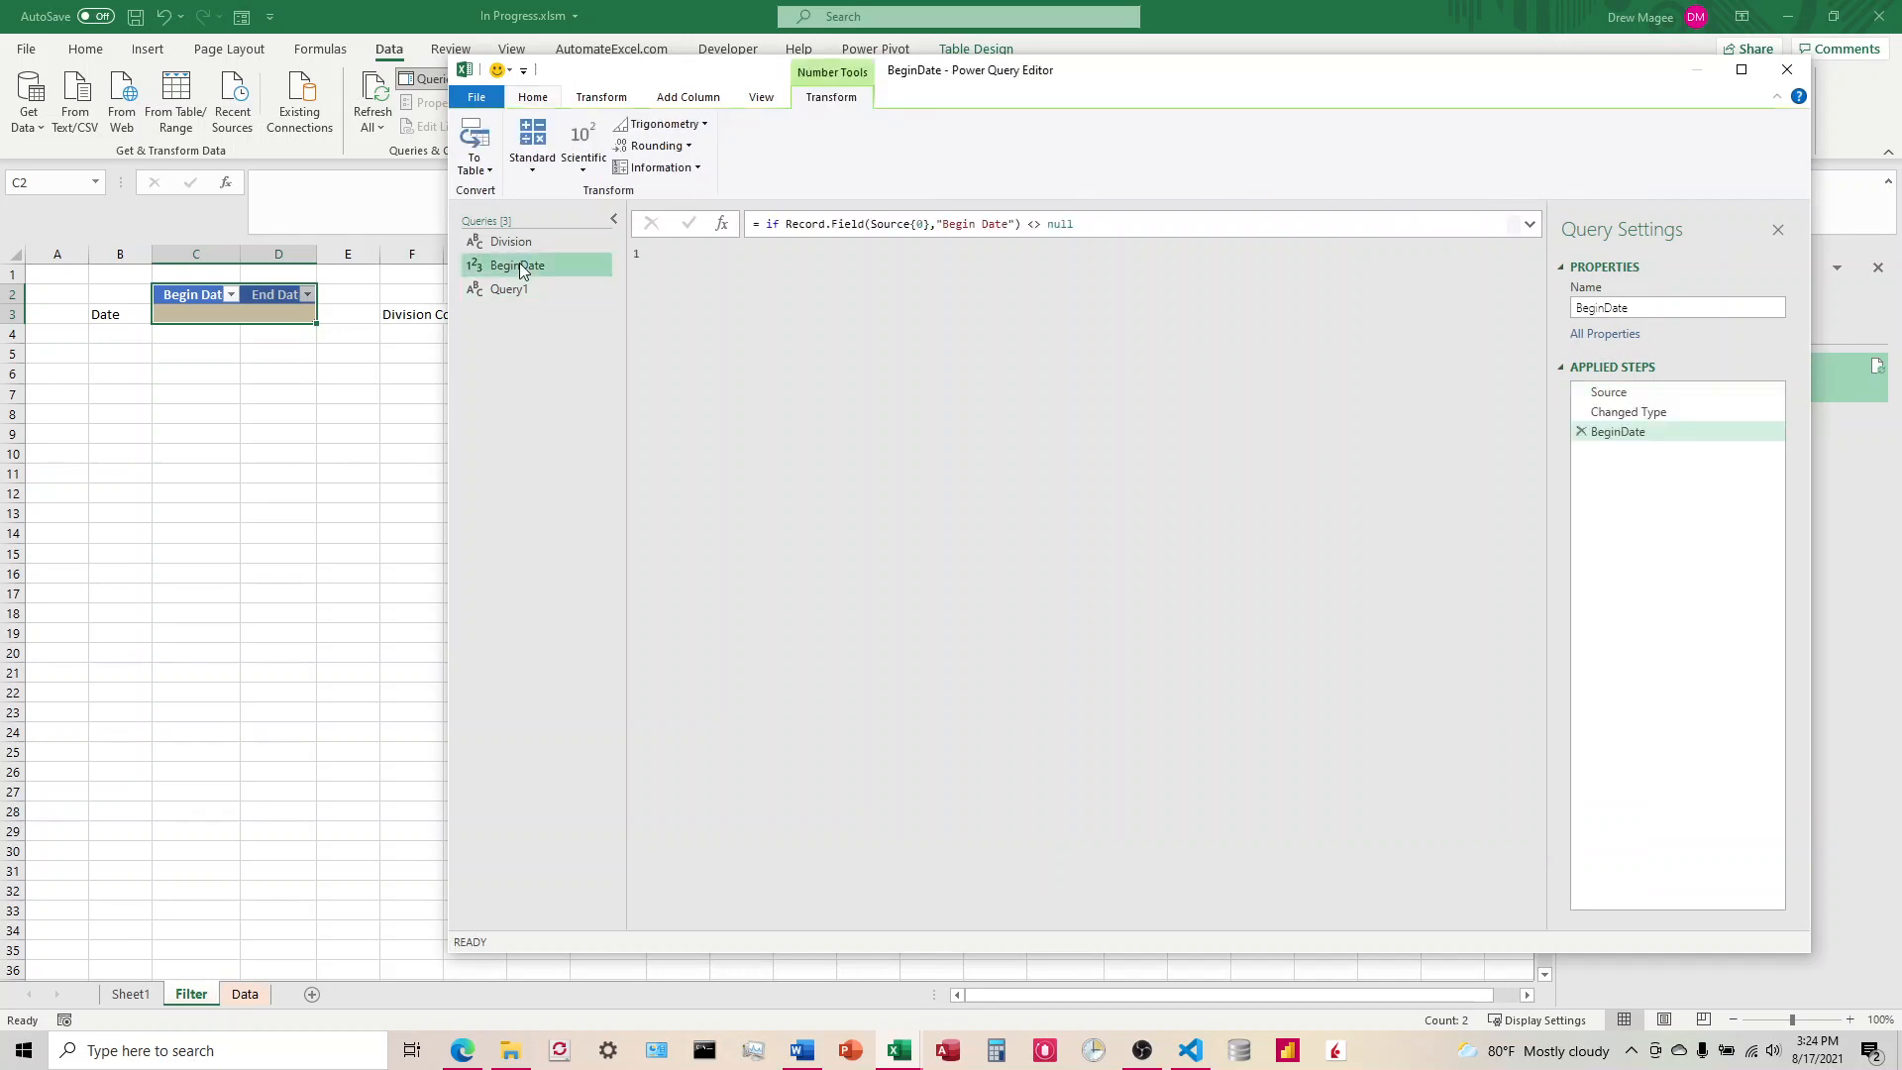
left_click(533, 96)
left_click(623, 145)
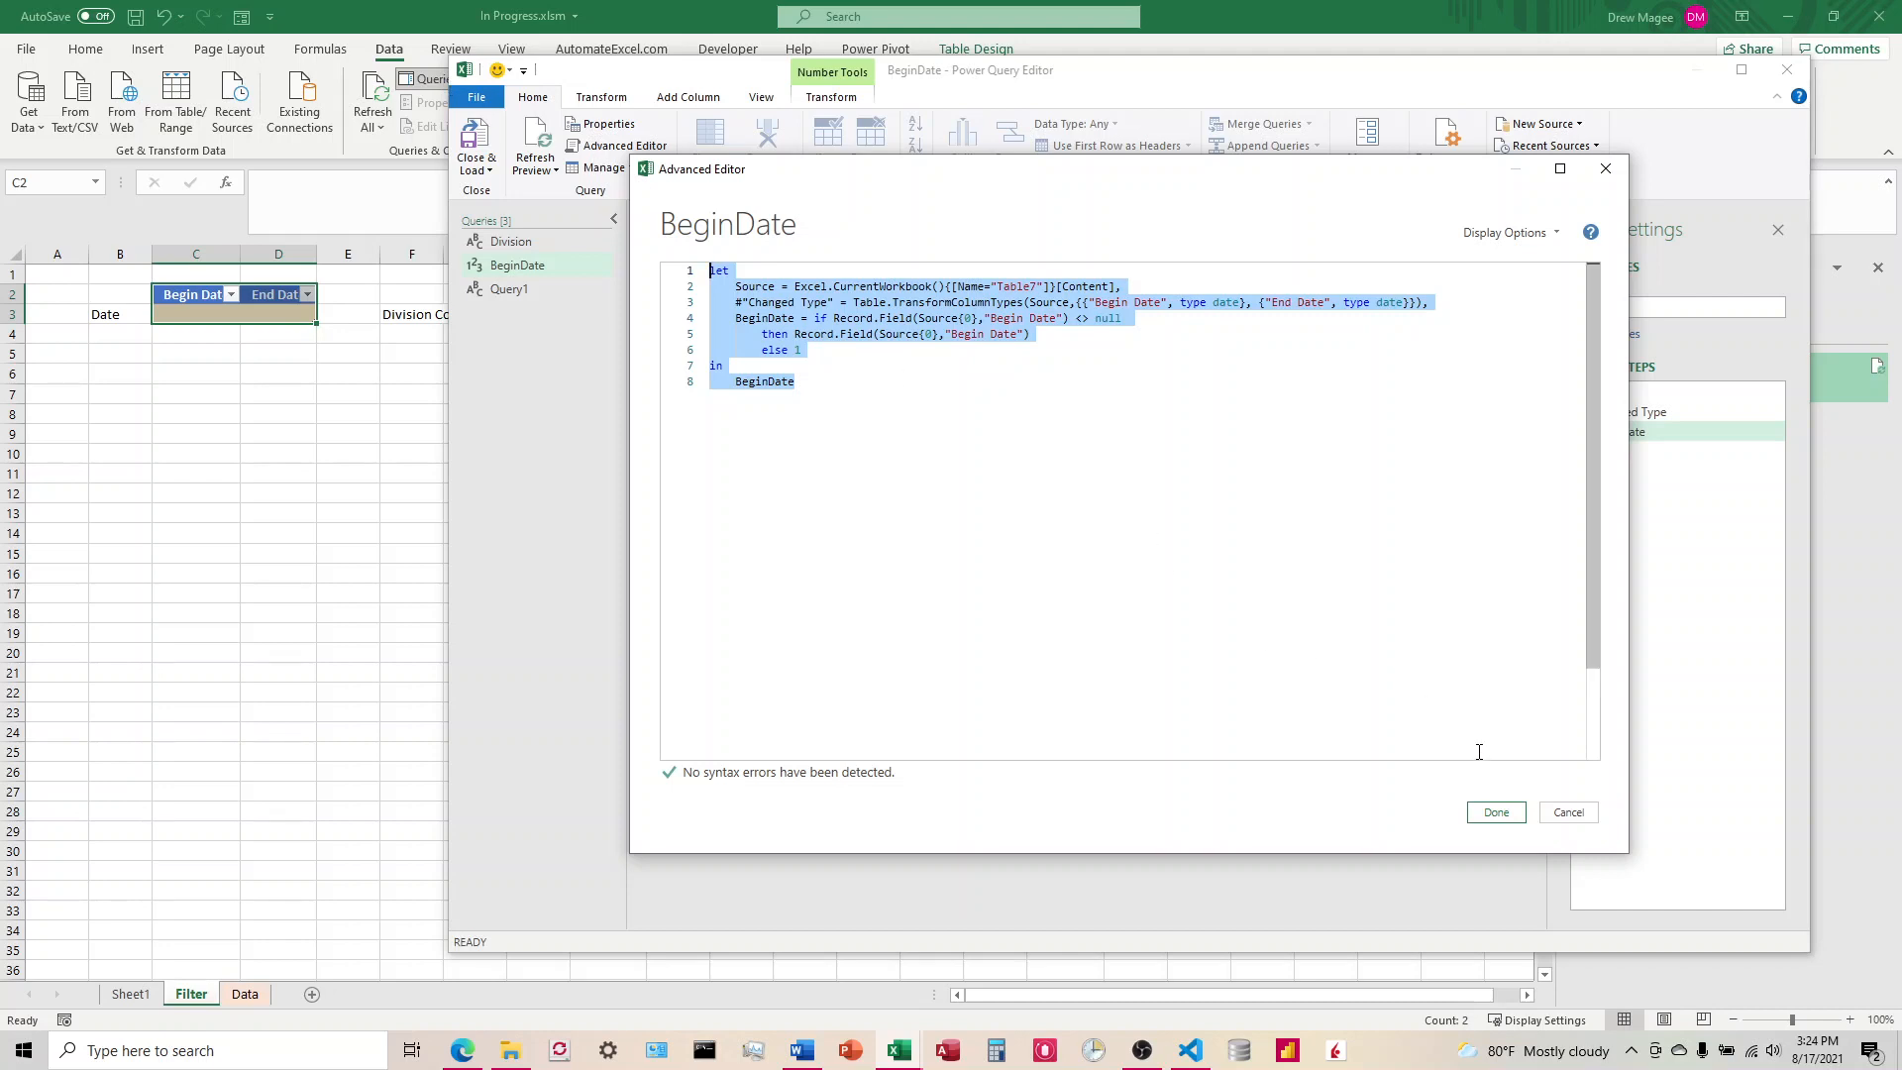
left_click(1494, 814)
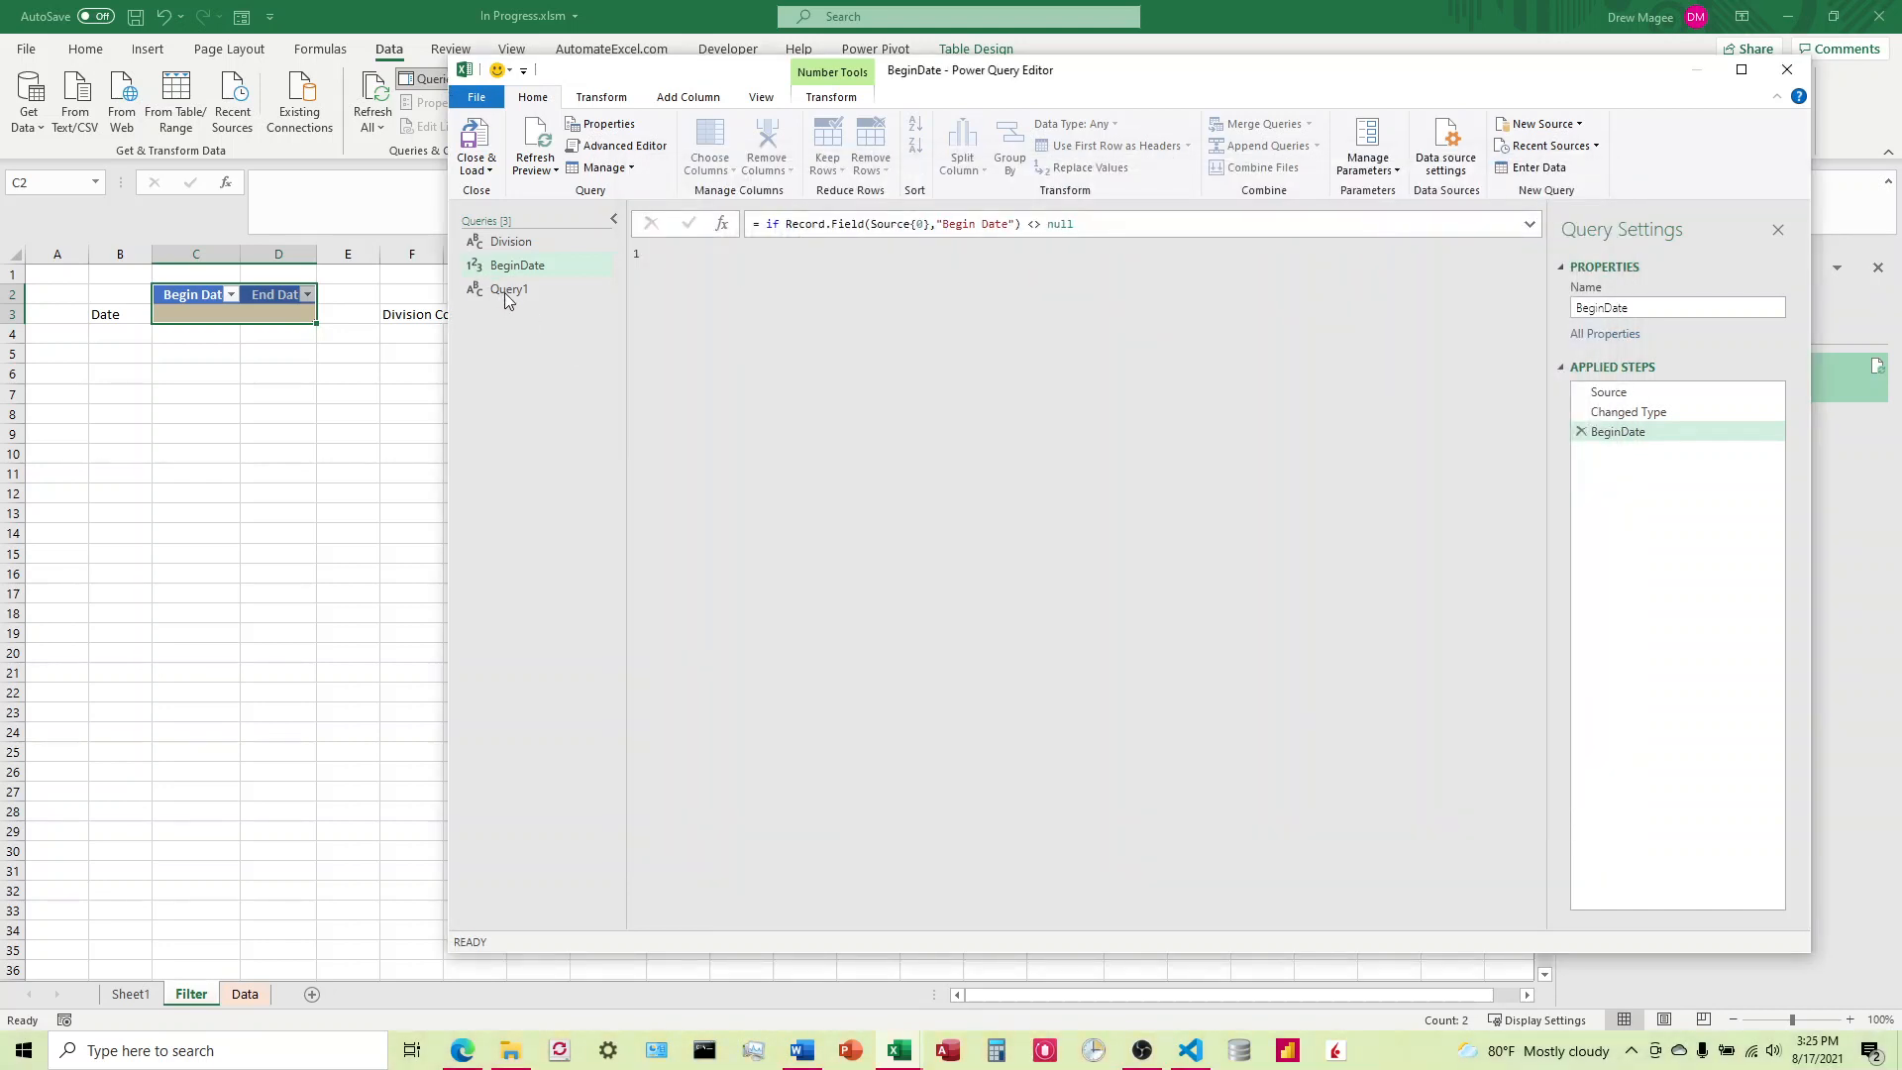
Step: Replace all of Query1's default code with the copied BeginDate code
double_click(508, 292)
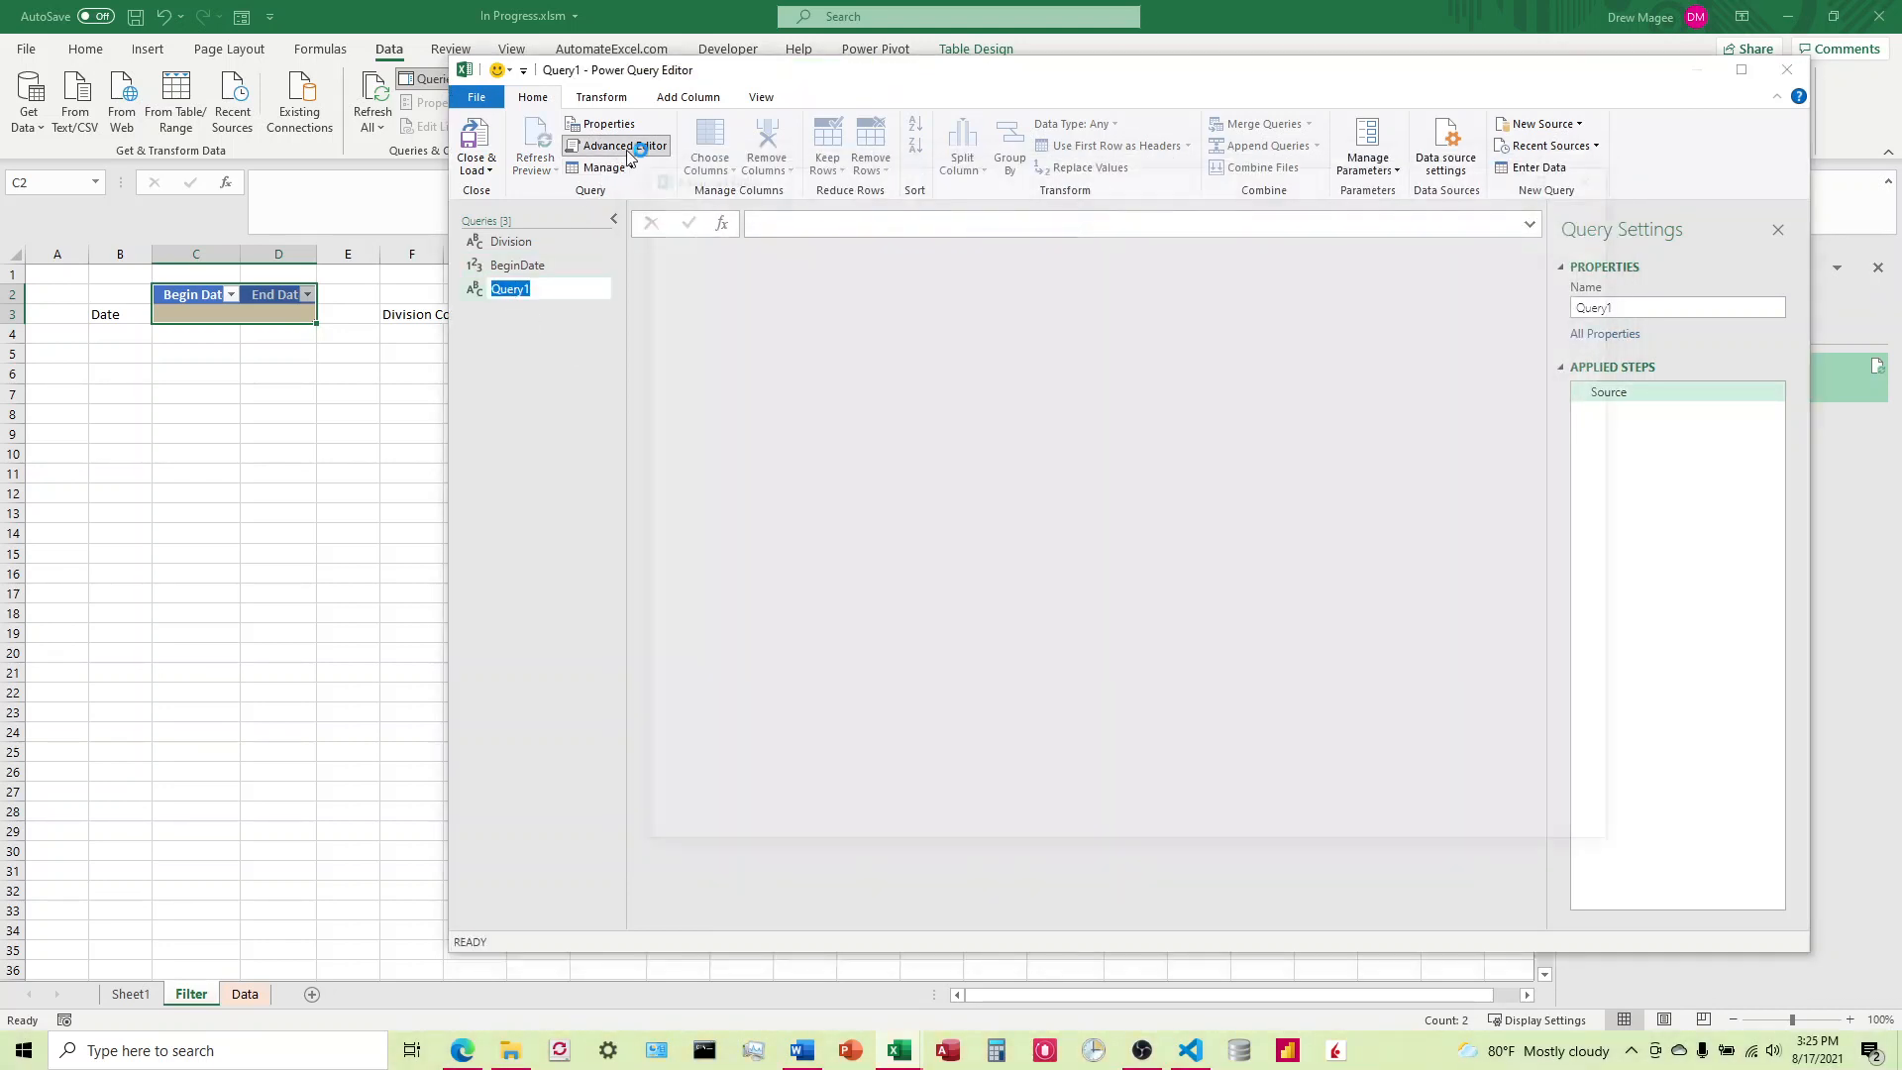
left_click(602, 145)
left_click(786, 307)
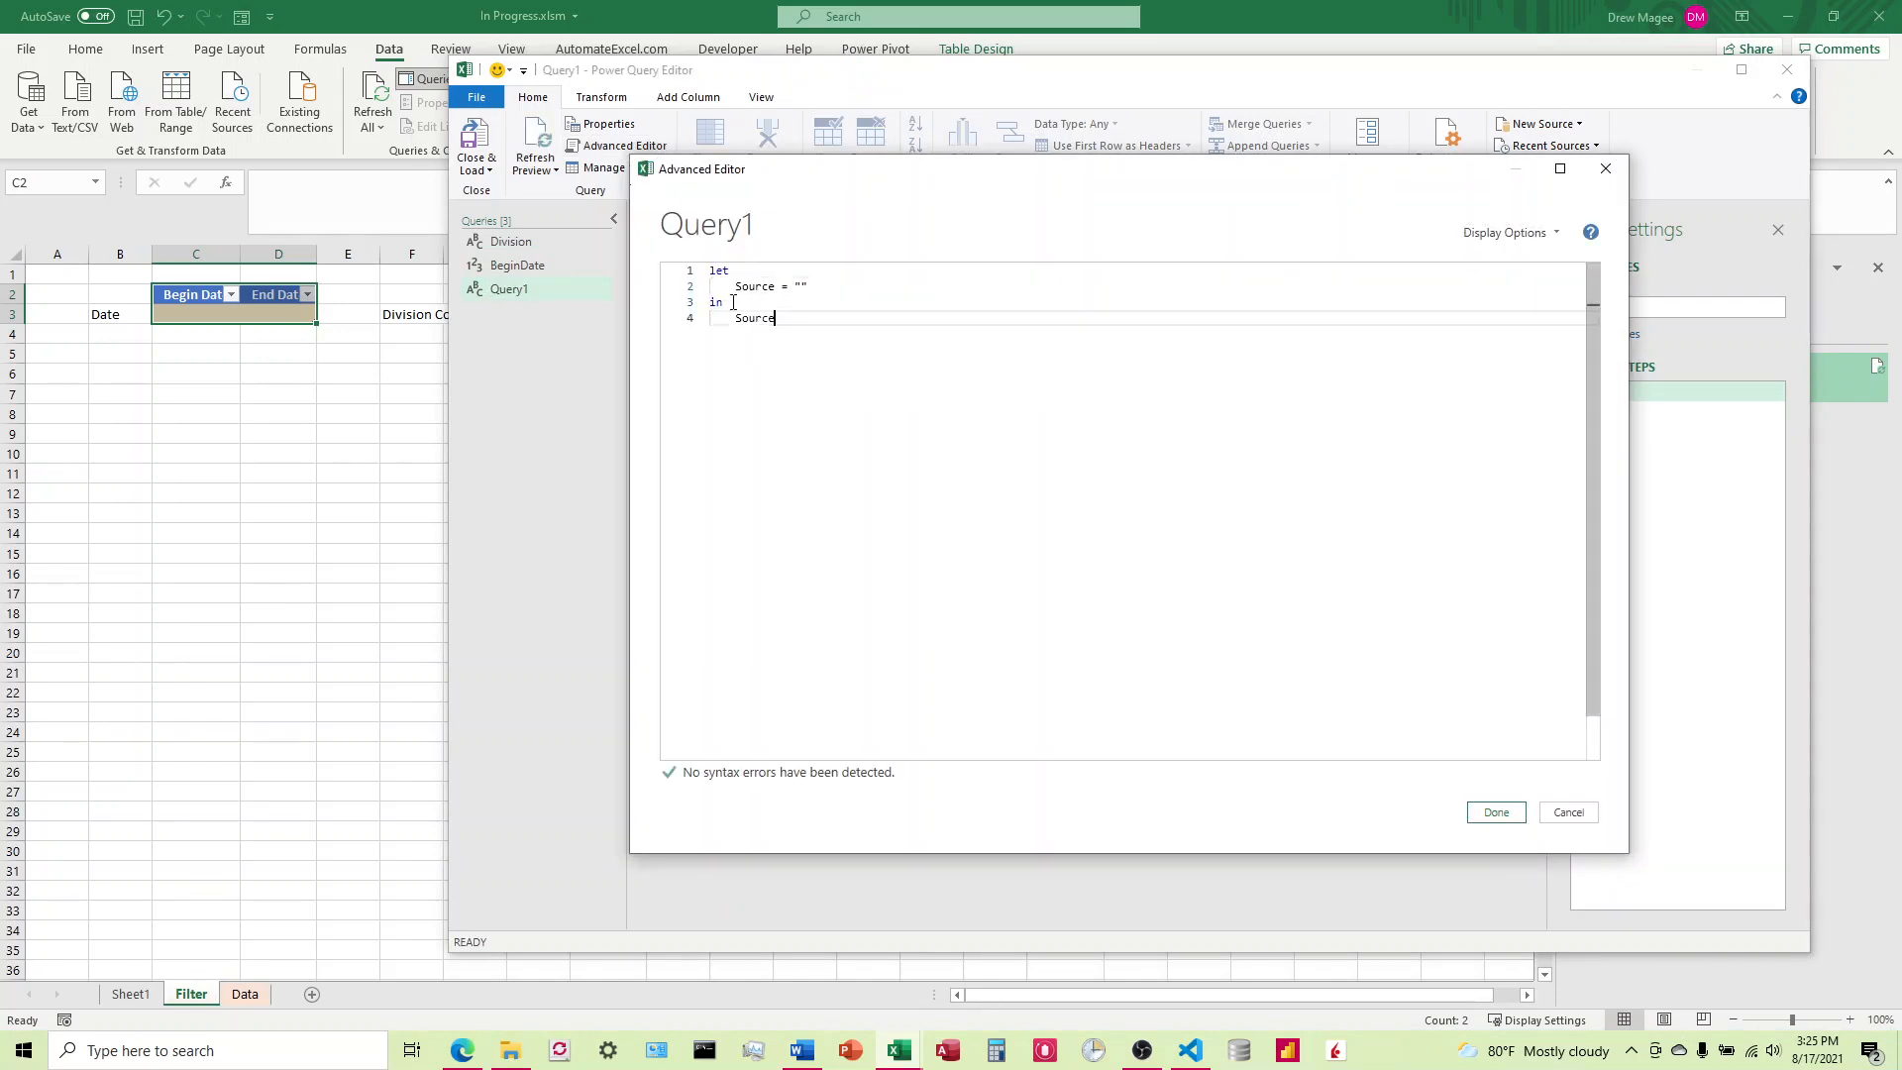
key("ctrl+a")
type("let     Source = Excel.CurrentWorkbook(){[Name=\"Table7\"]}[Content],     #\"Changed Type\" = Table.TransformColumnTypes(Source,{{\"Begin Date\", type date}, {\"End Date\", type date}}),     BeginDate = if Record.Field(Source{0},\"Begin Date\") <> null         then Record.Field(Source{0},\"Begin Date\")         else 1 in     BeginDate")
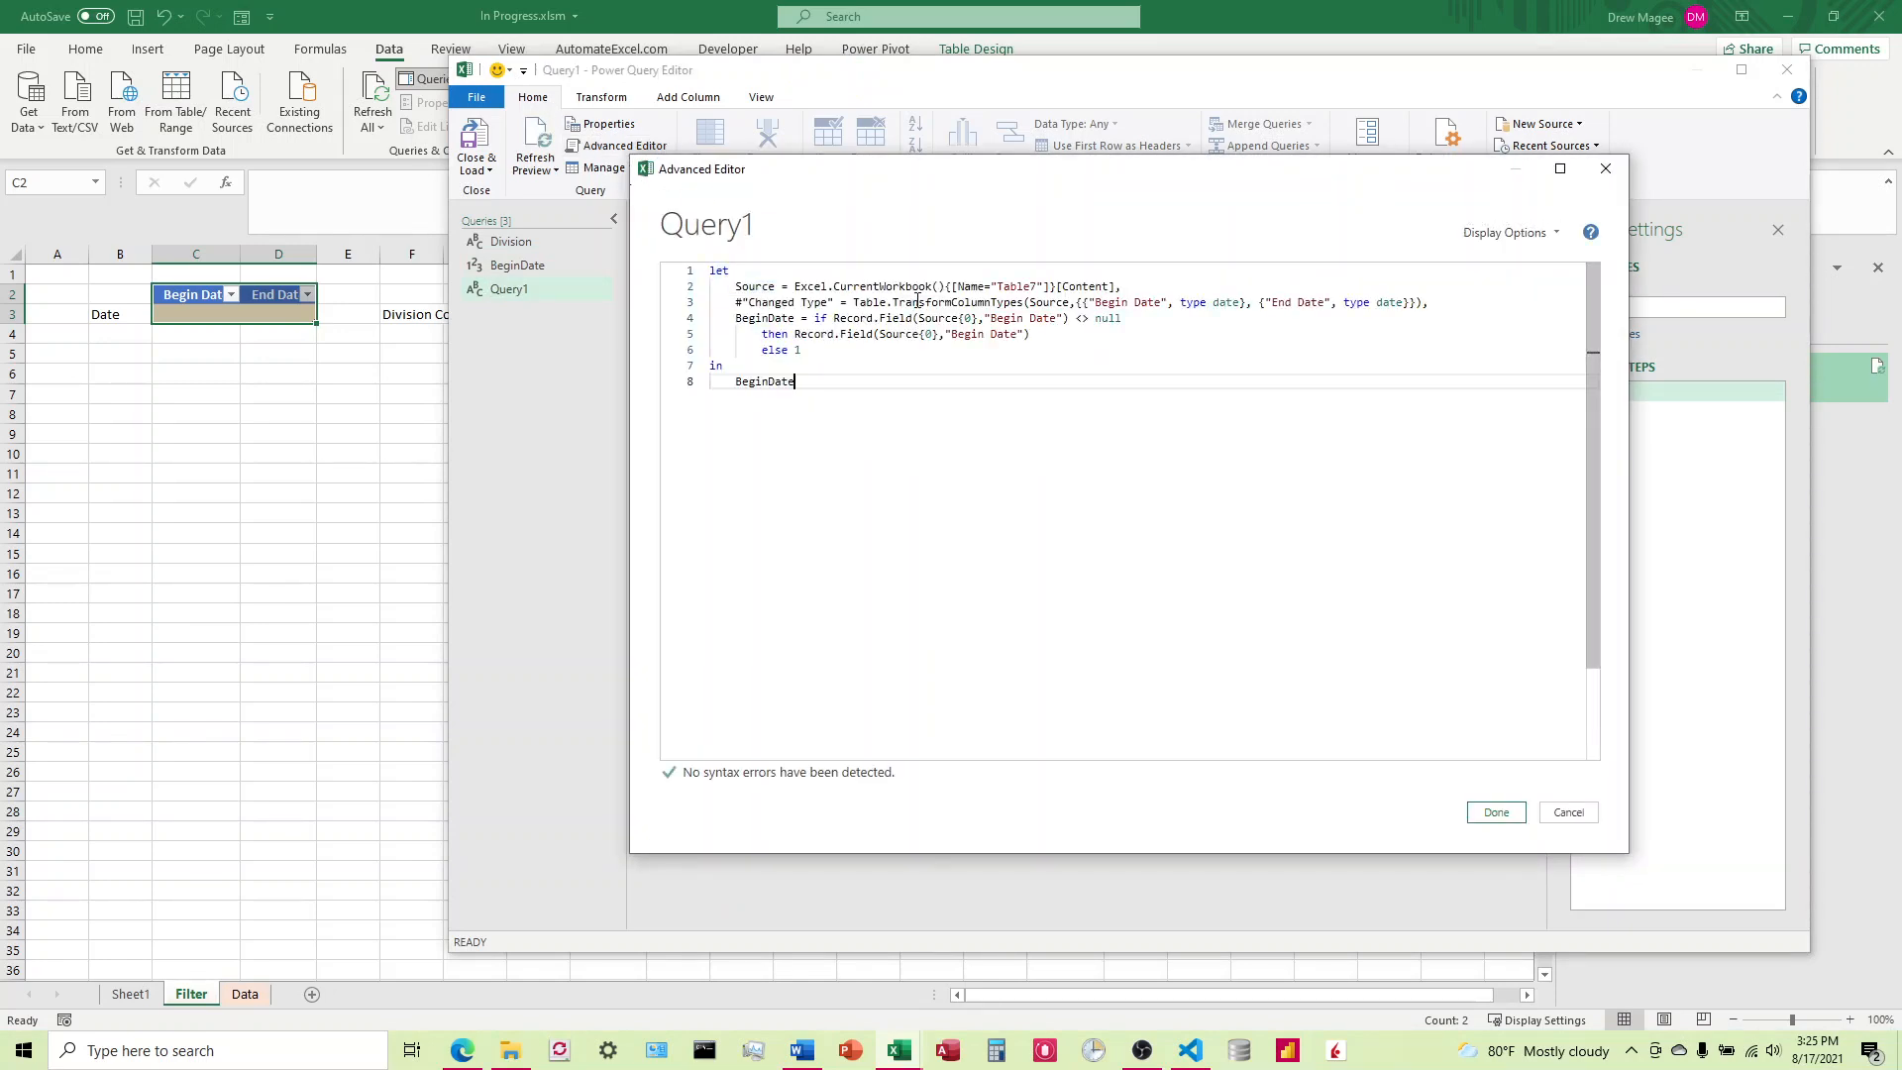
Step: Change the field name "Begin Date" to "End Date" in both Record.Field calls of the if expression
left_click(1025, 319)
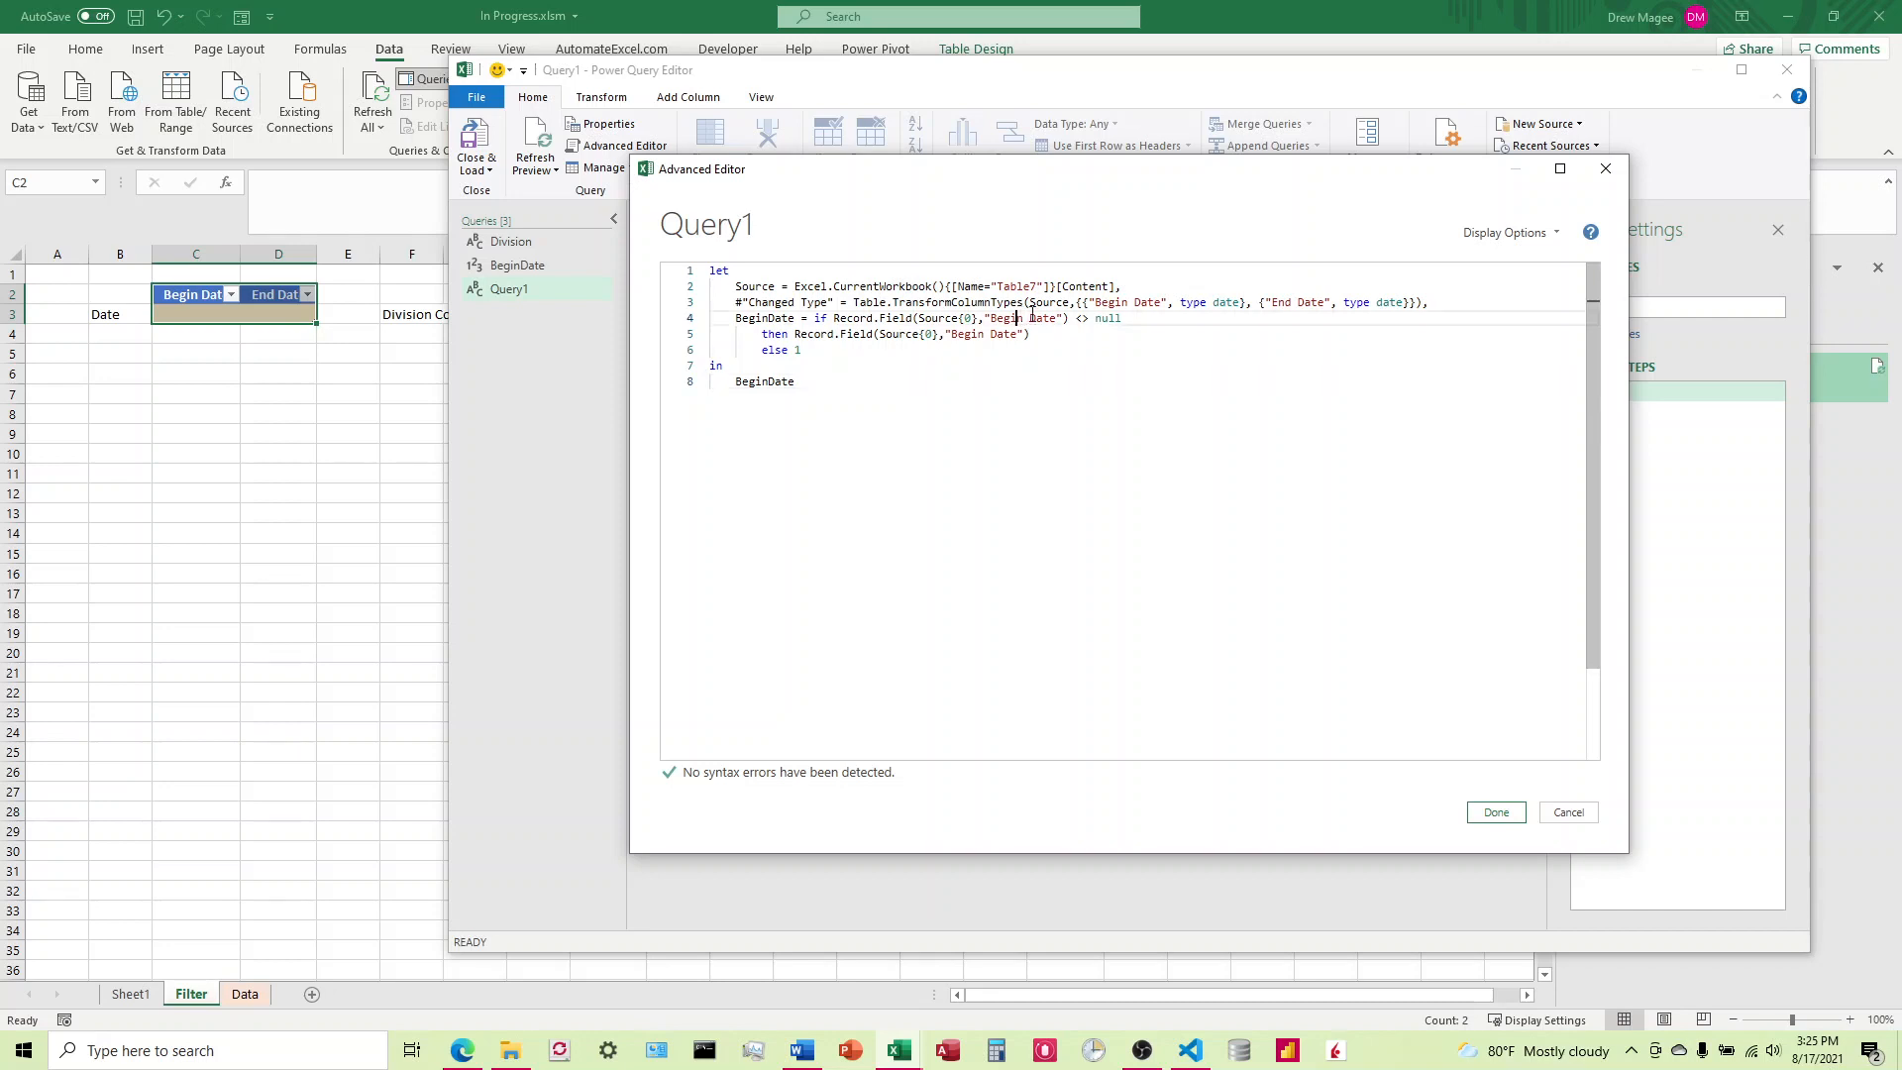
key("BackSpace")
key("BackSpace")
key("BackSpace")
key("BackSpace")
key("BackSpace")
type("End")
left_click(984, 333)
key("BackSpace")
key("BackSpace")
key("BackSpace")
key("BackSpace")
key("BackSpace")
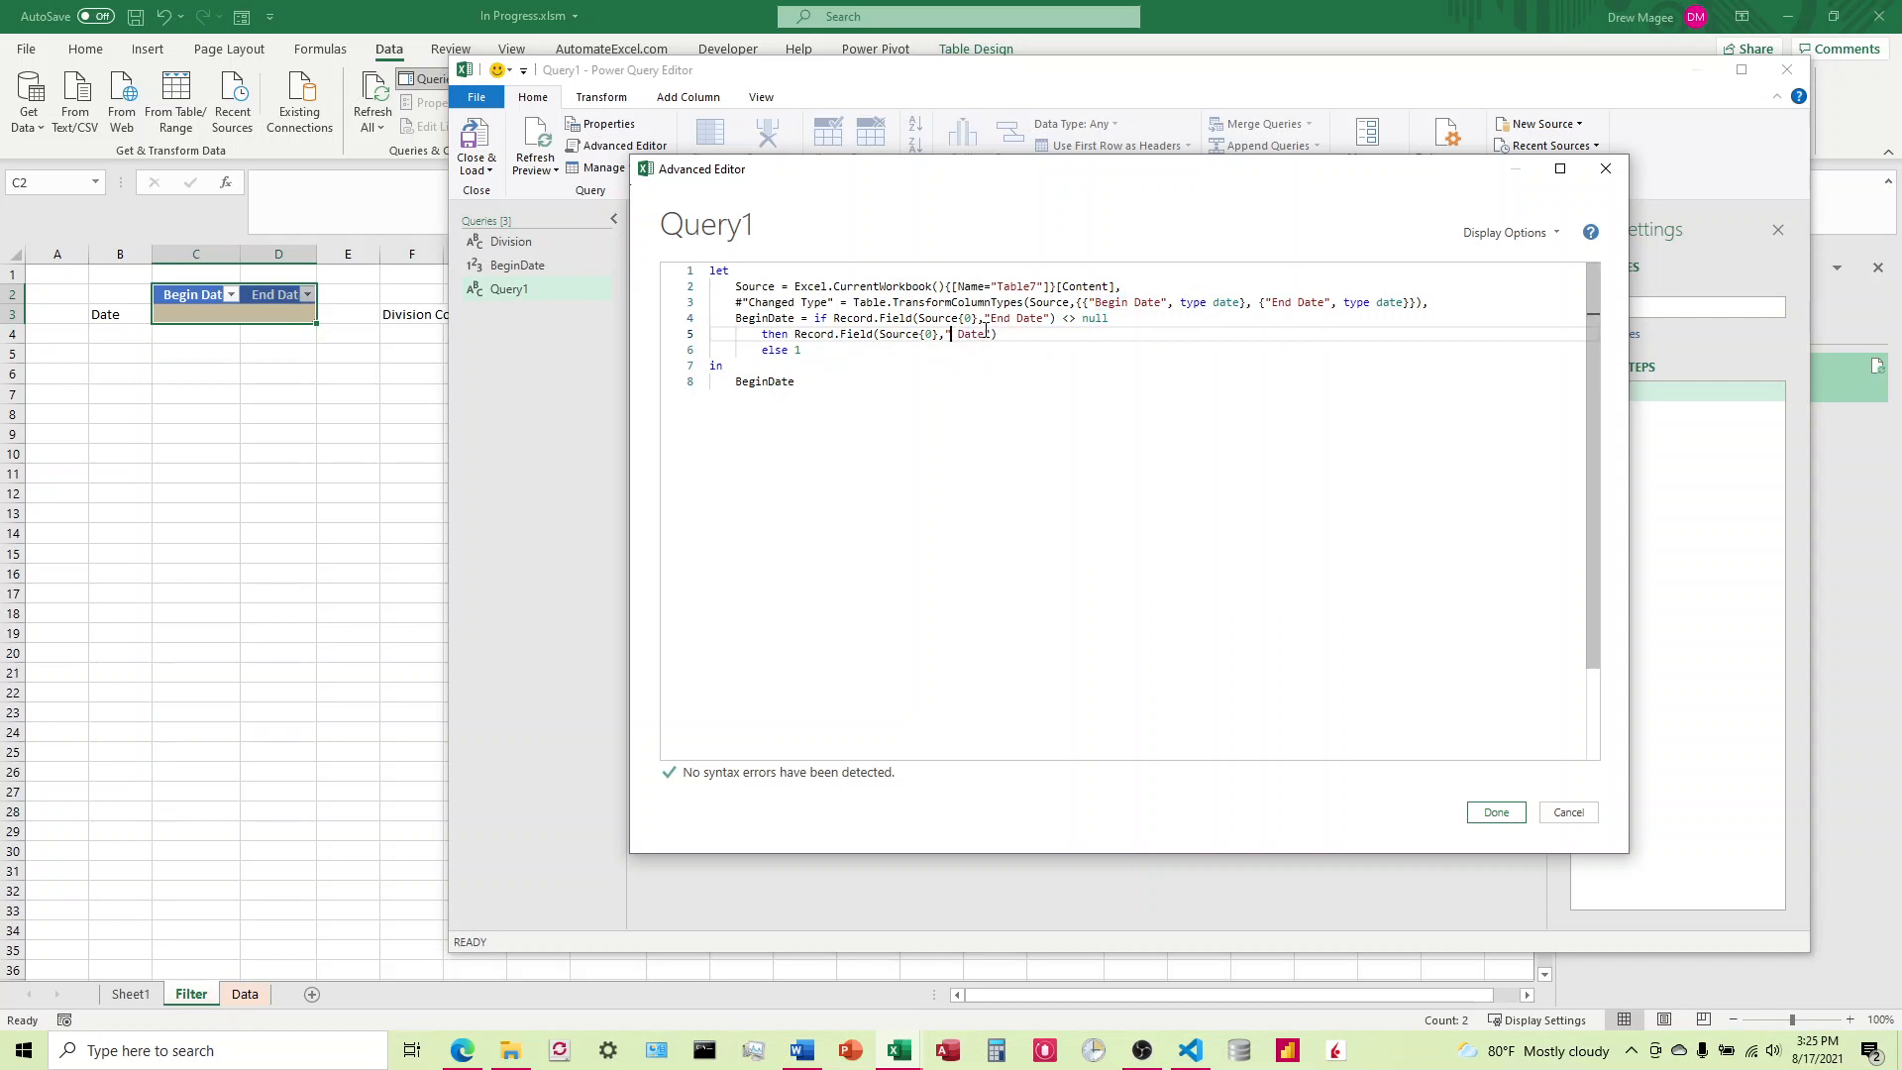
type("End")
Step: Set the else value of the if expression to 100000 and apply Query1's code
left_click(815, 355)
key("BackSpace")
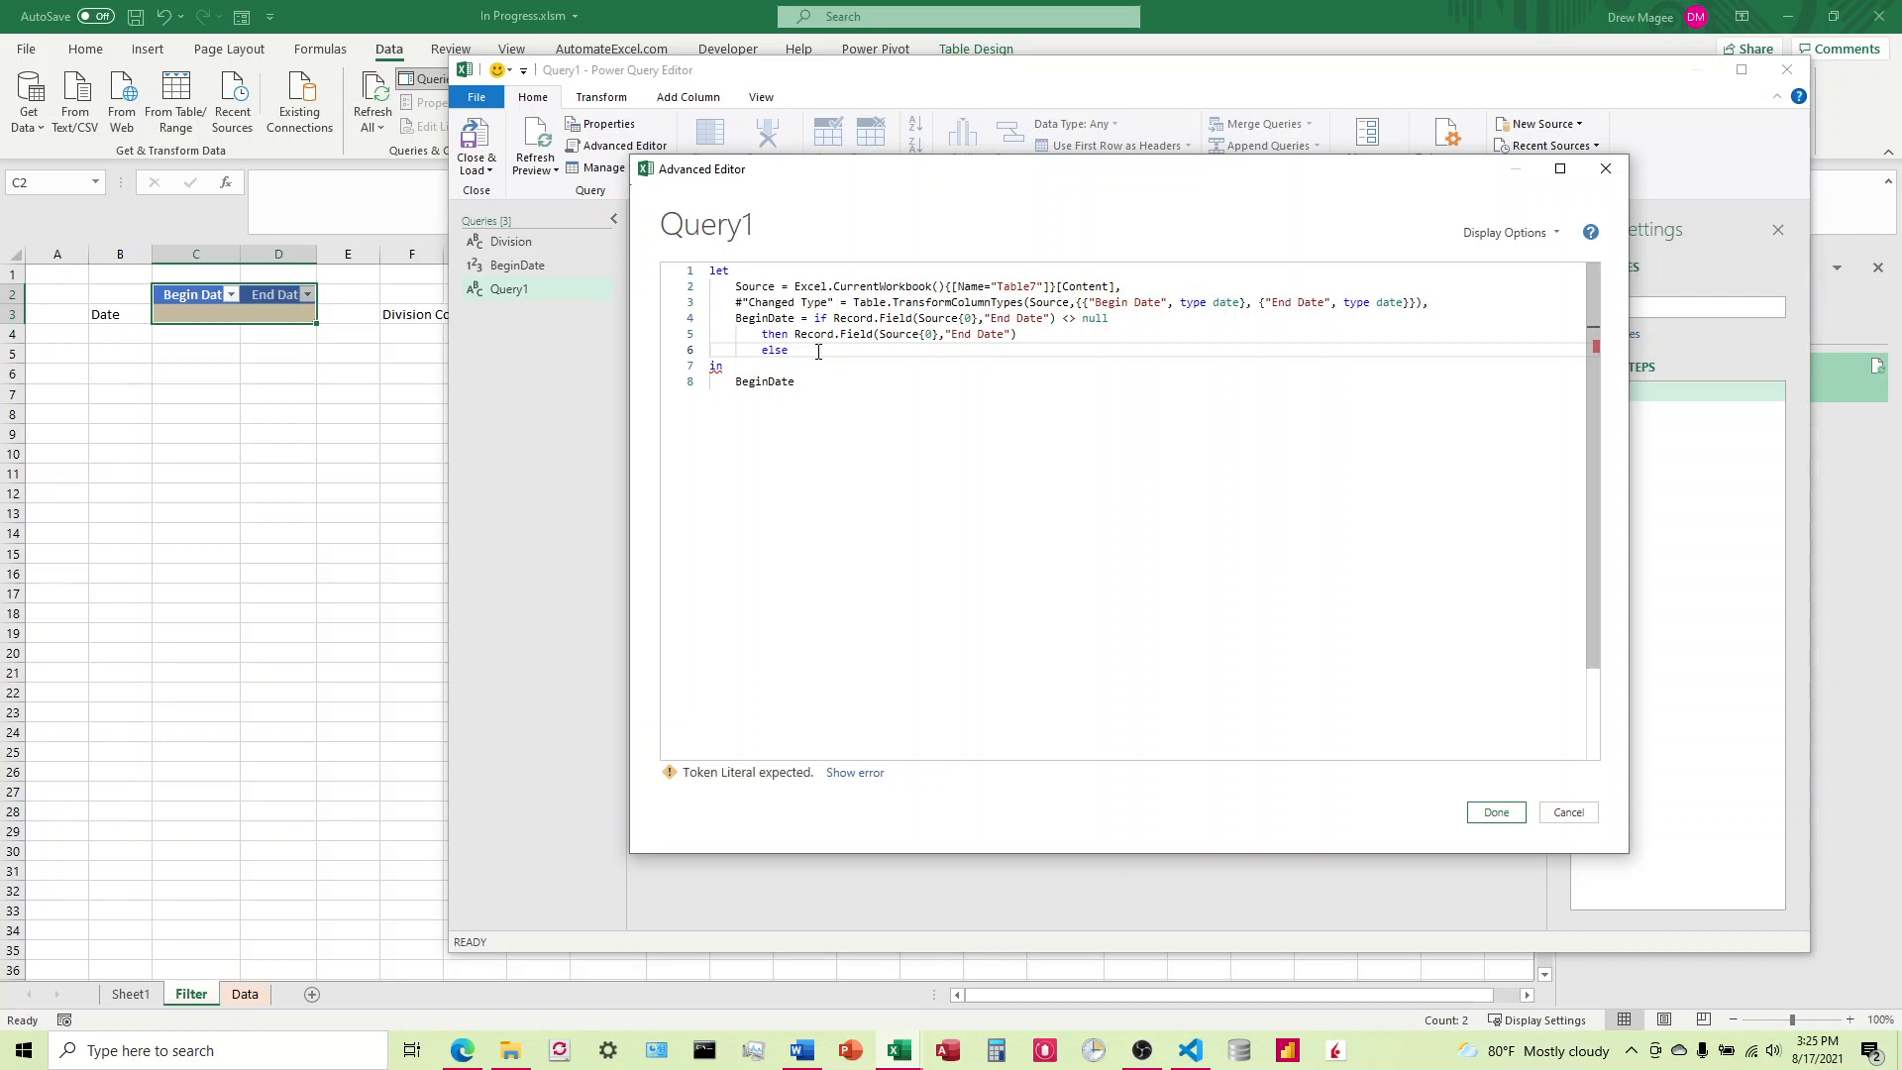
type("100")
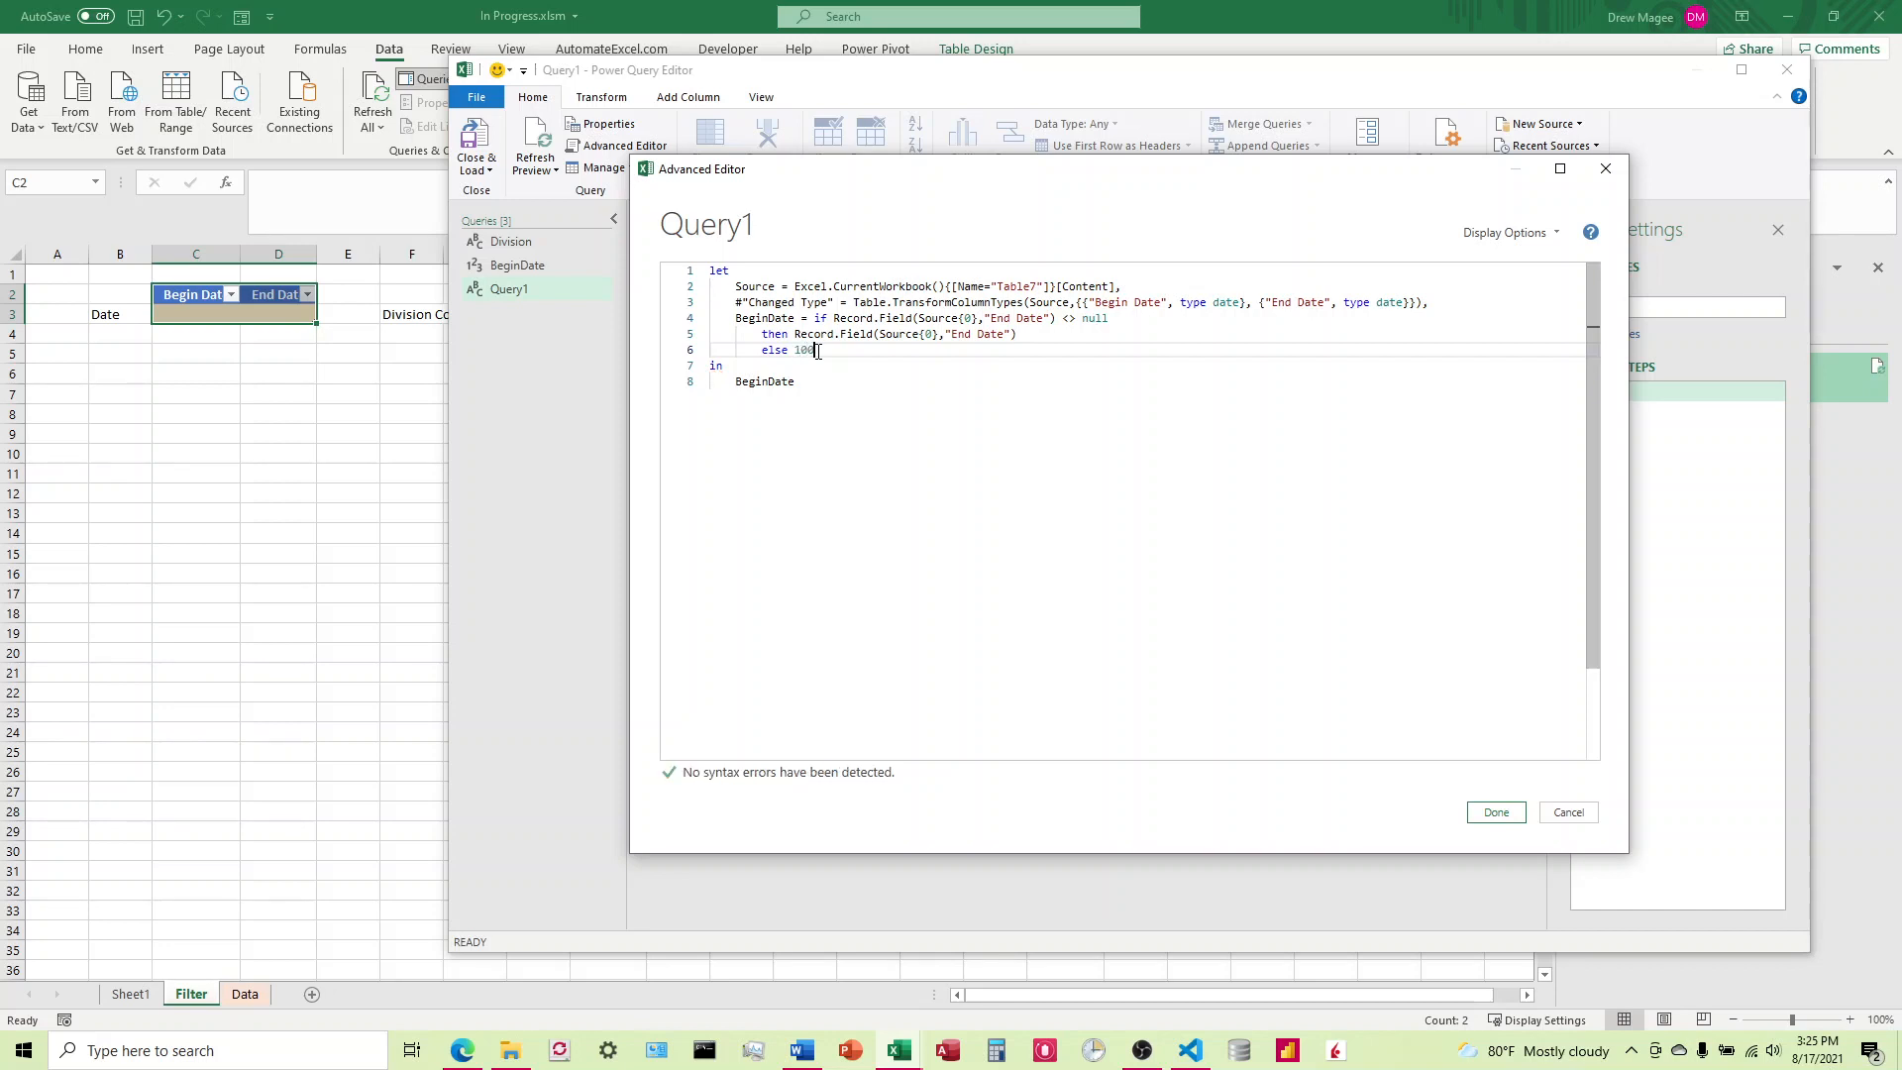
type("0")
left_click(1512, 815)
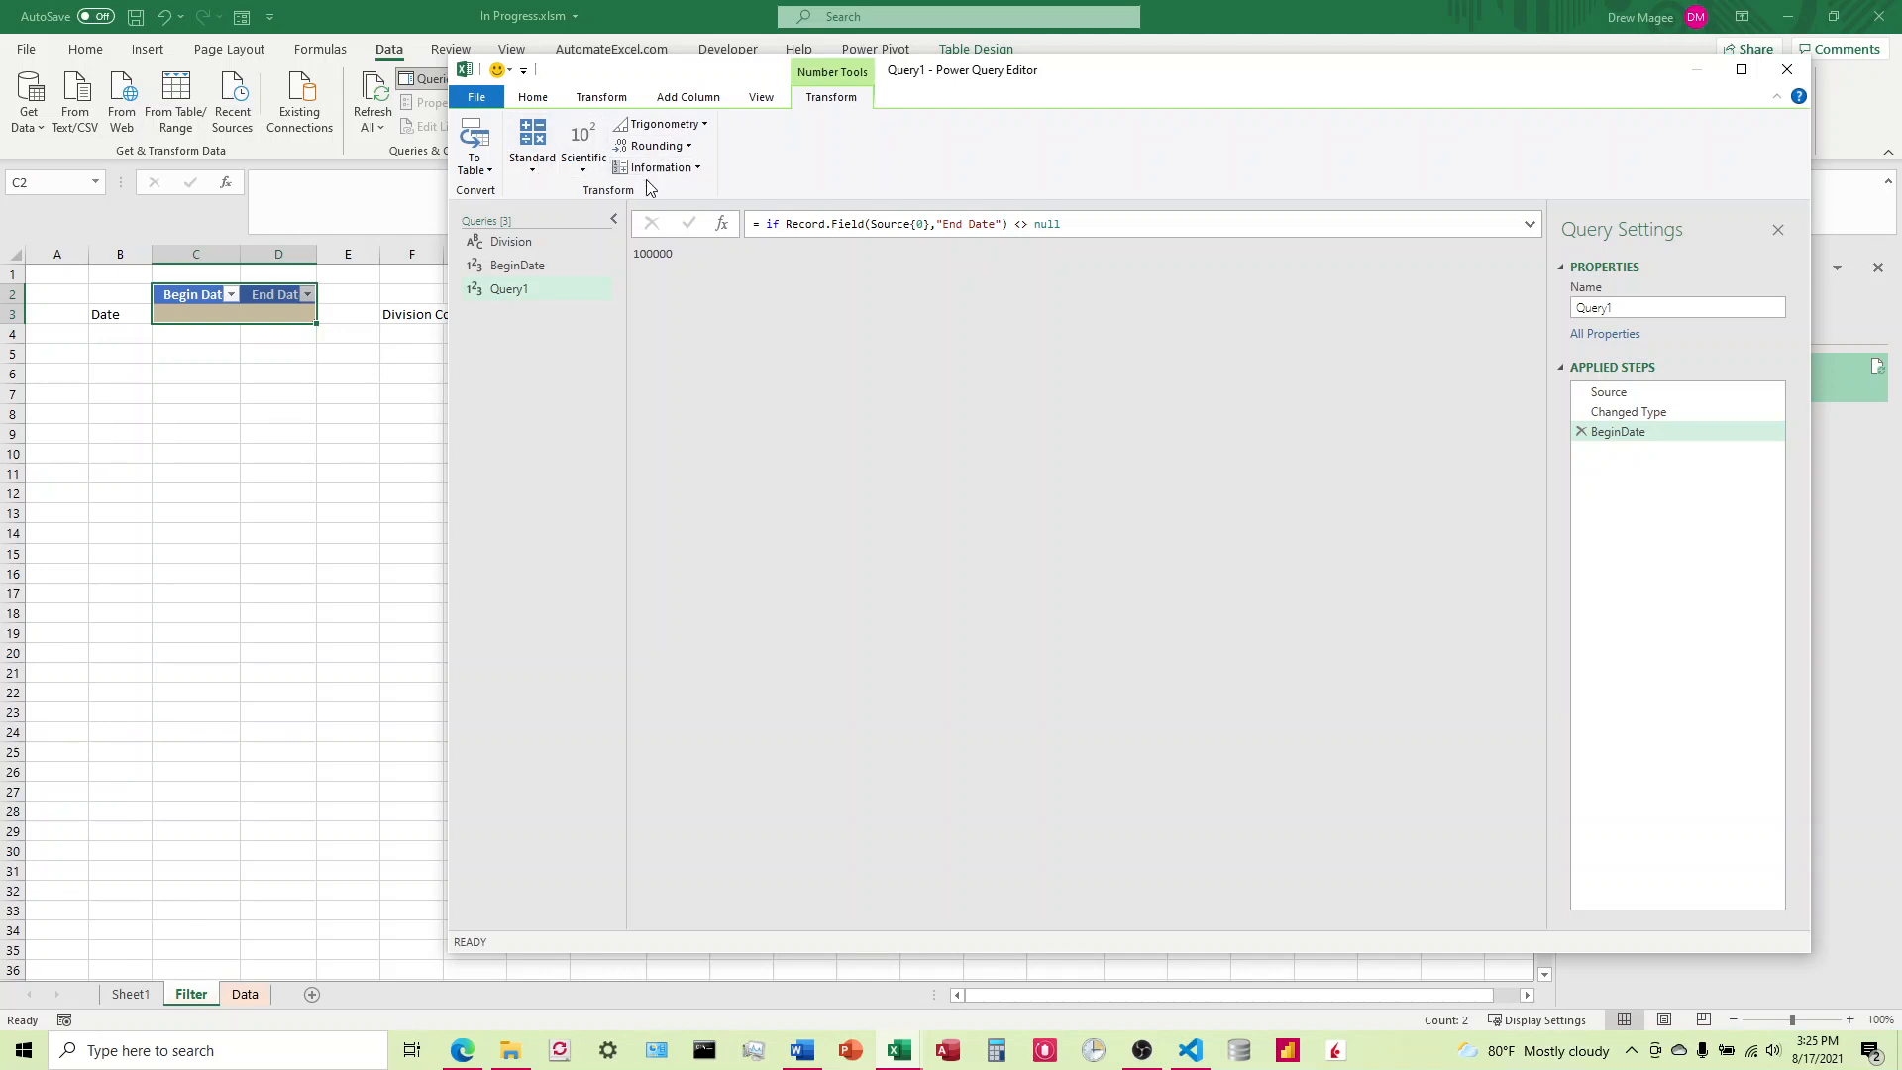
right_click(477, 293)
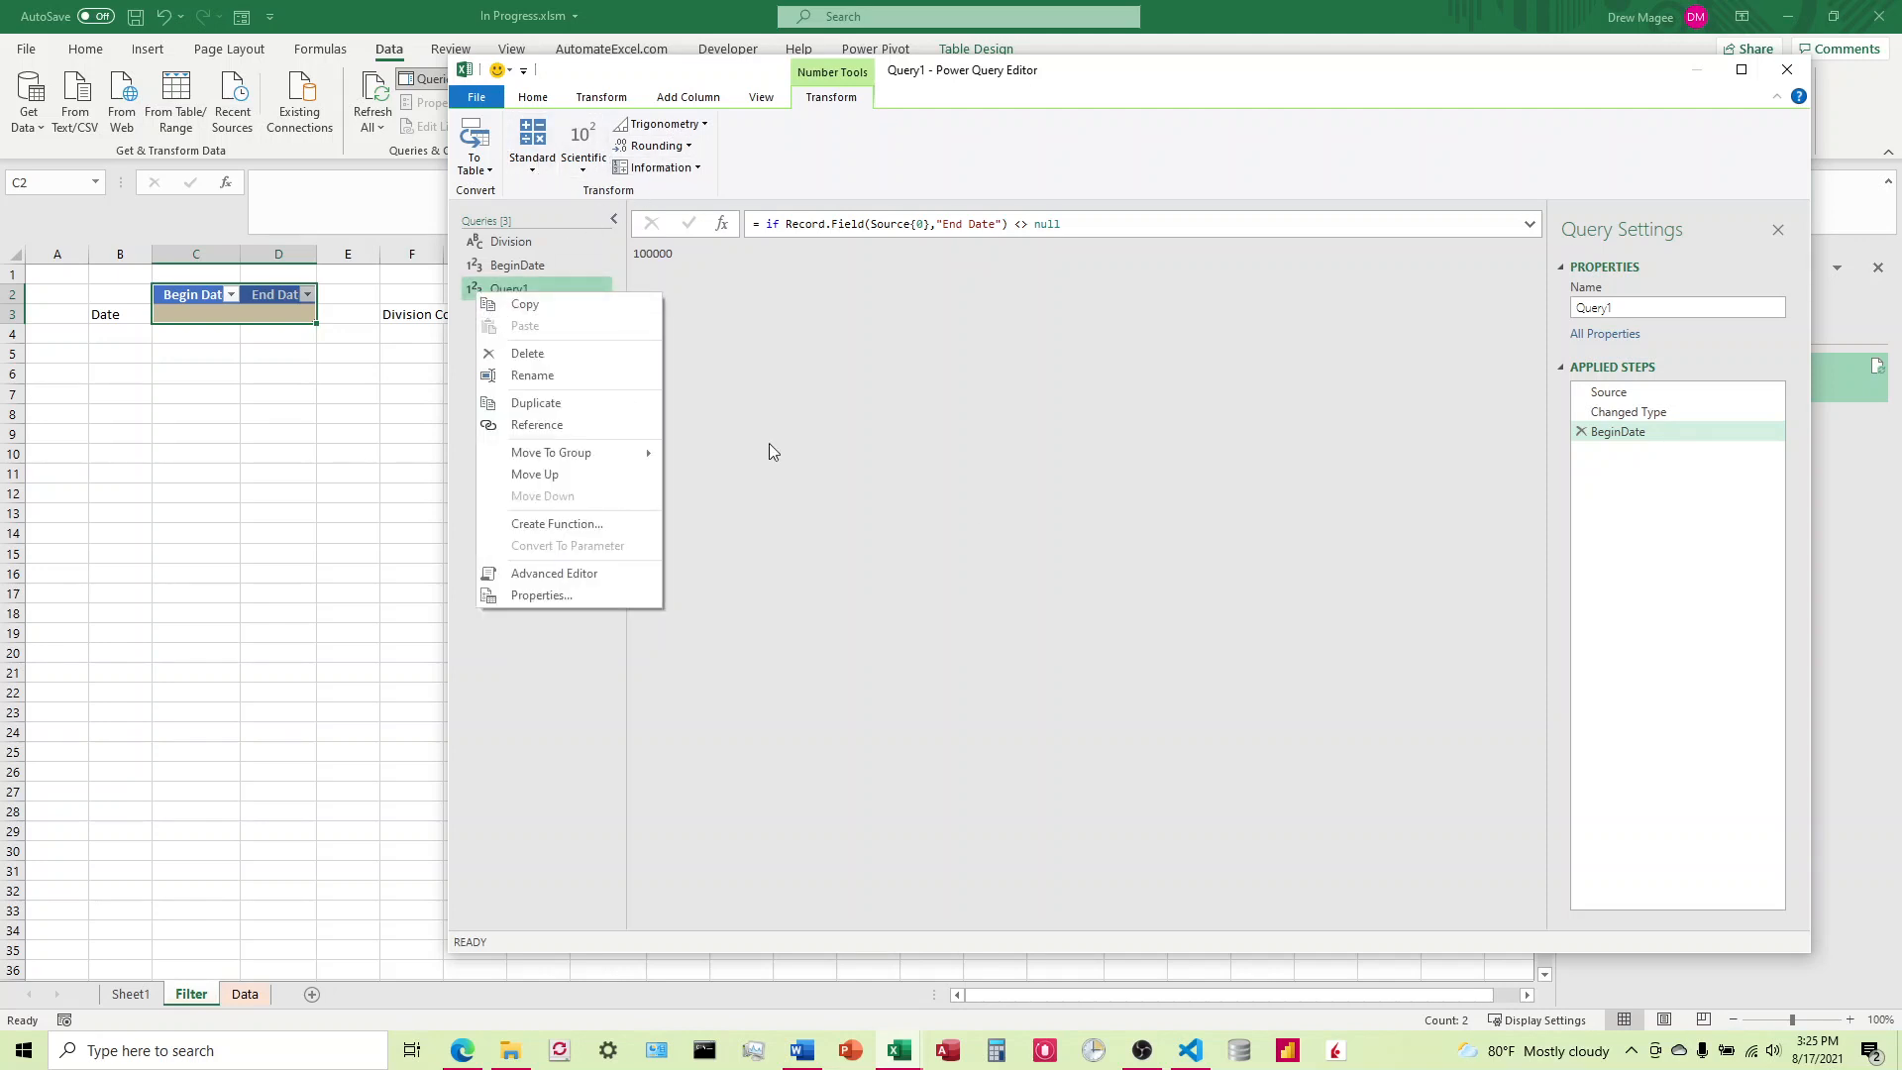
key("Escape")
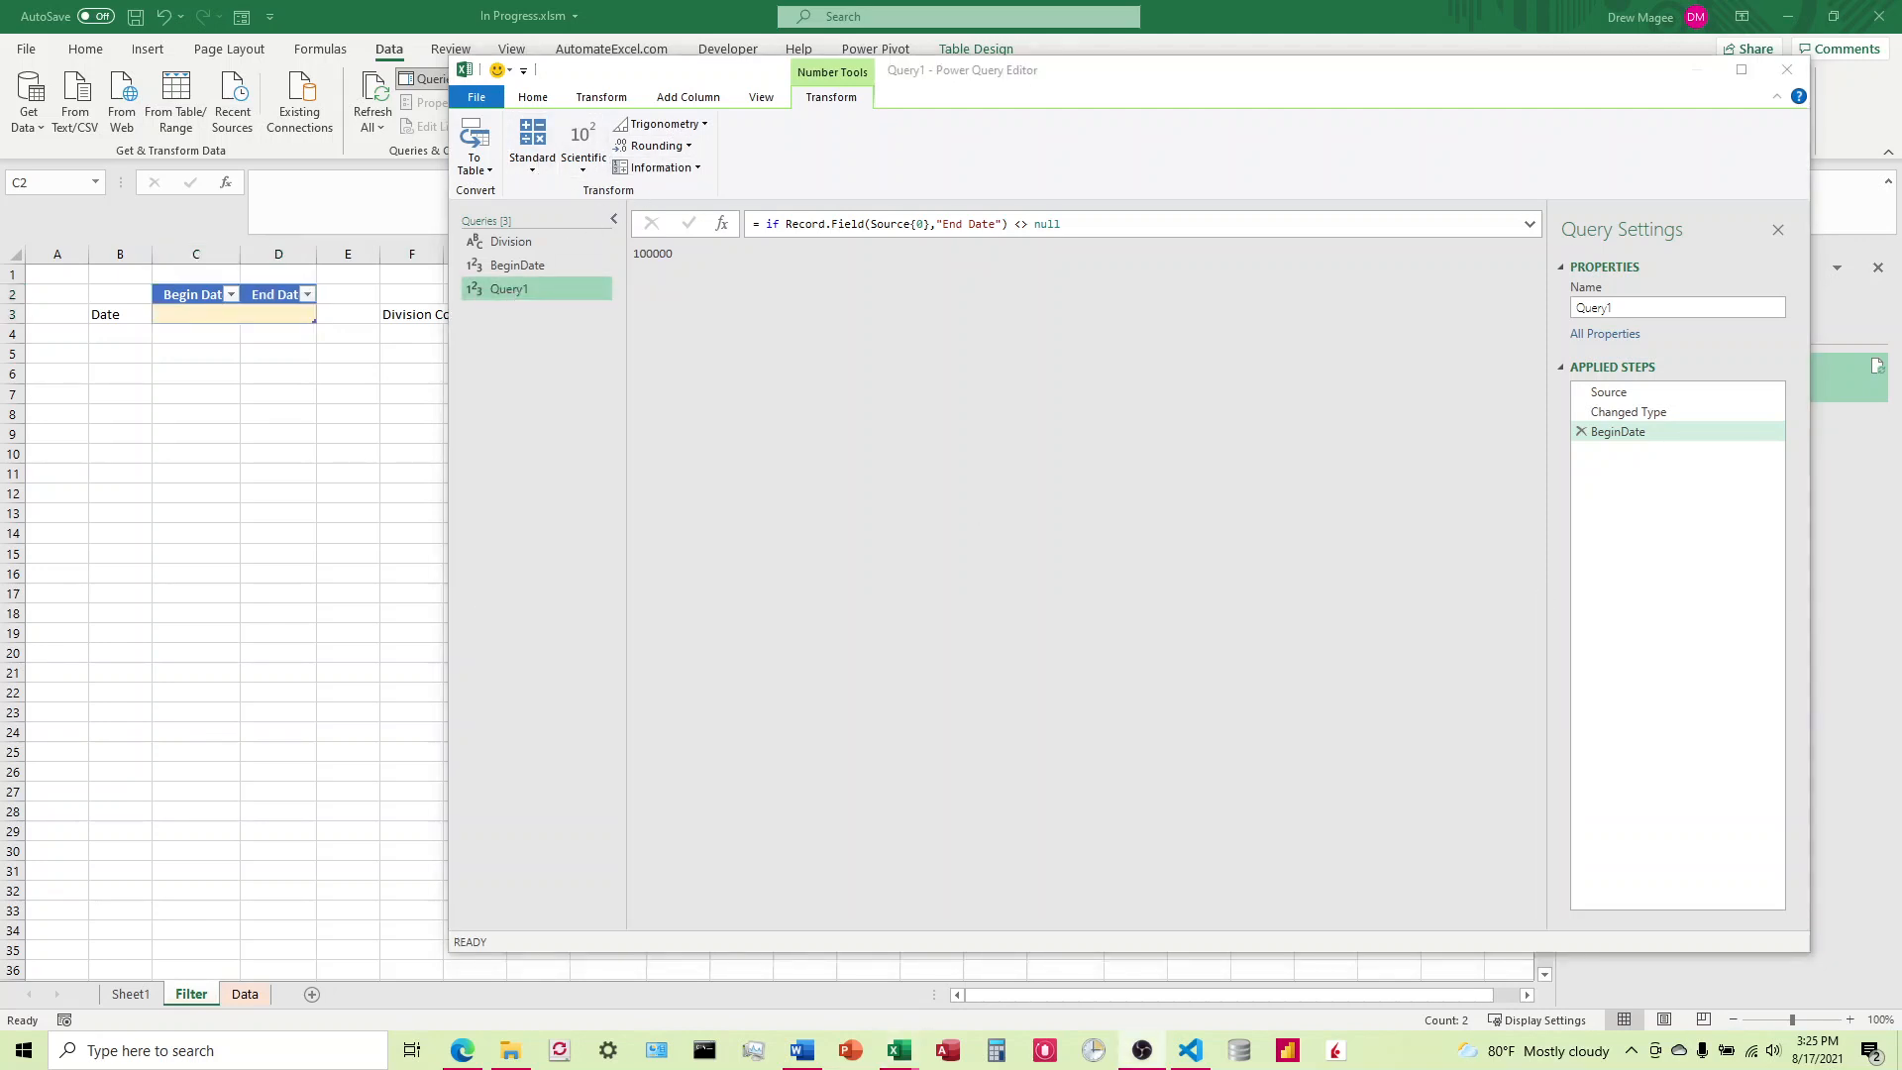
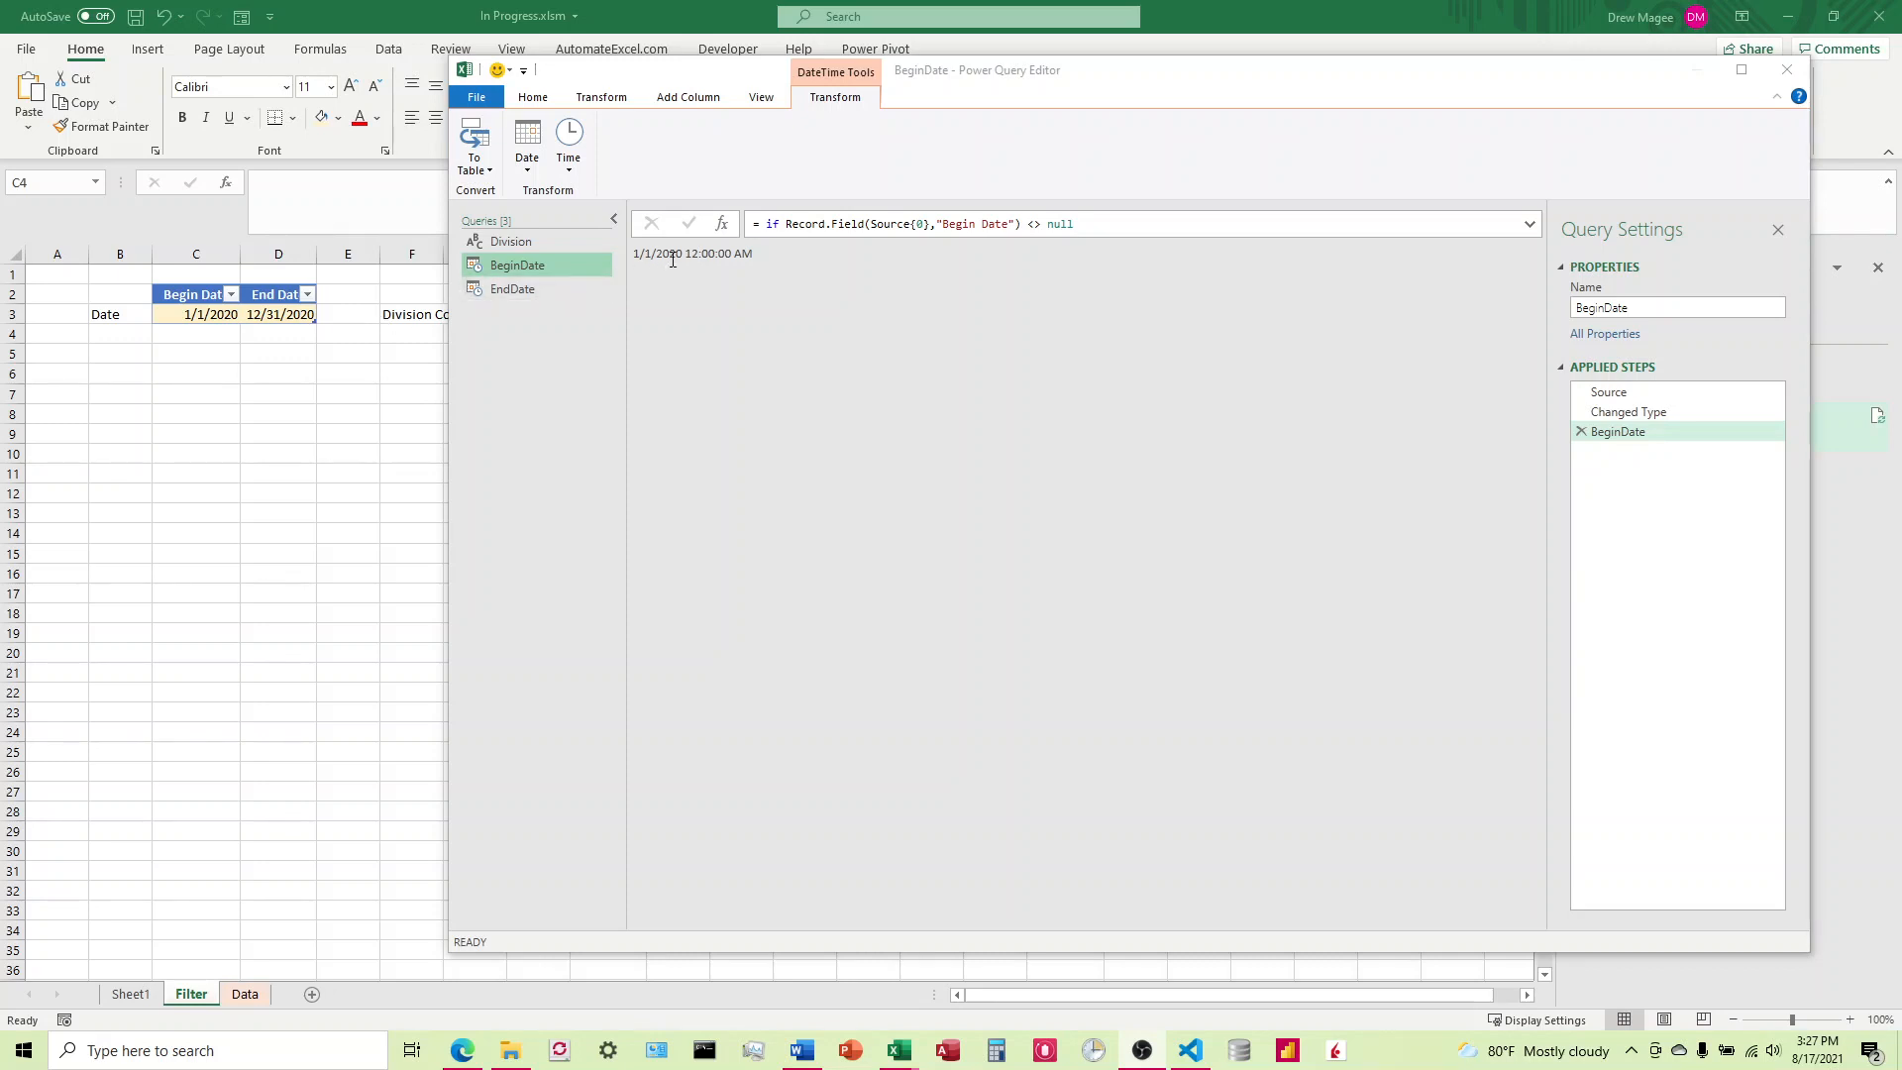
Step: Reduce the results of both the BeginDate and EndDate queries to date only
left_click(527, 175)
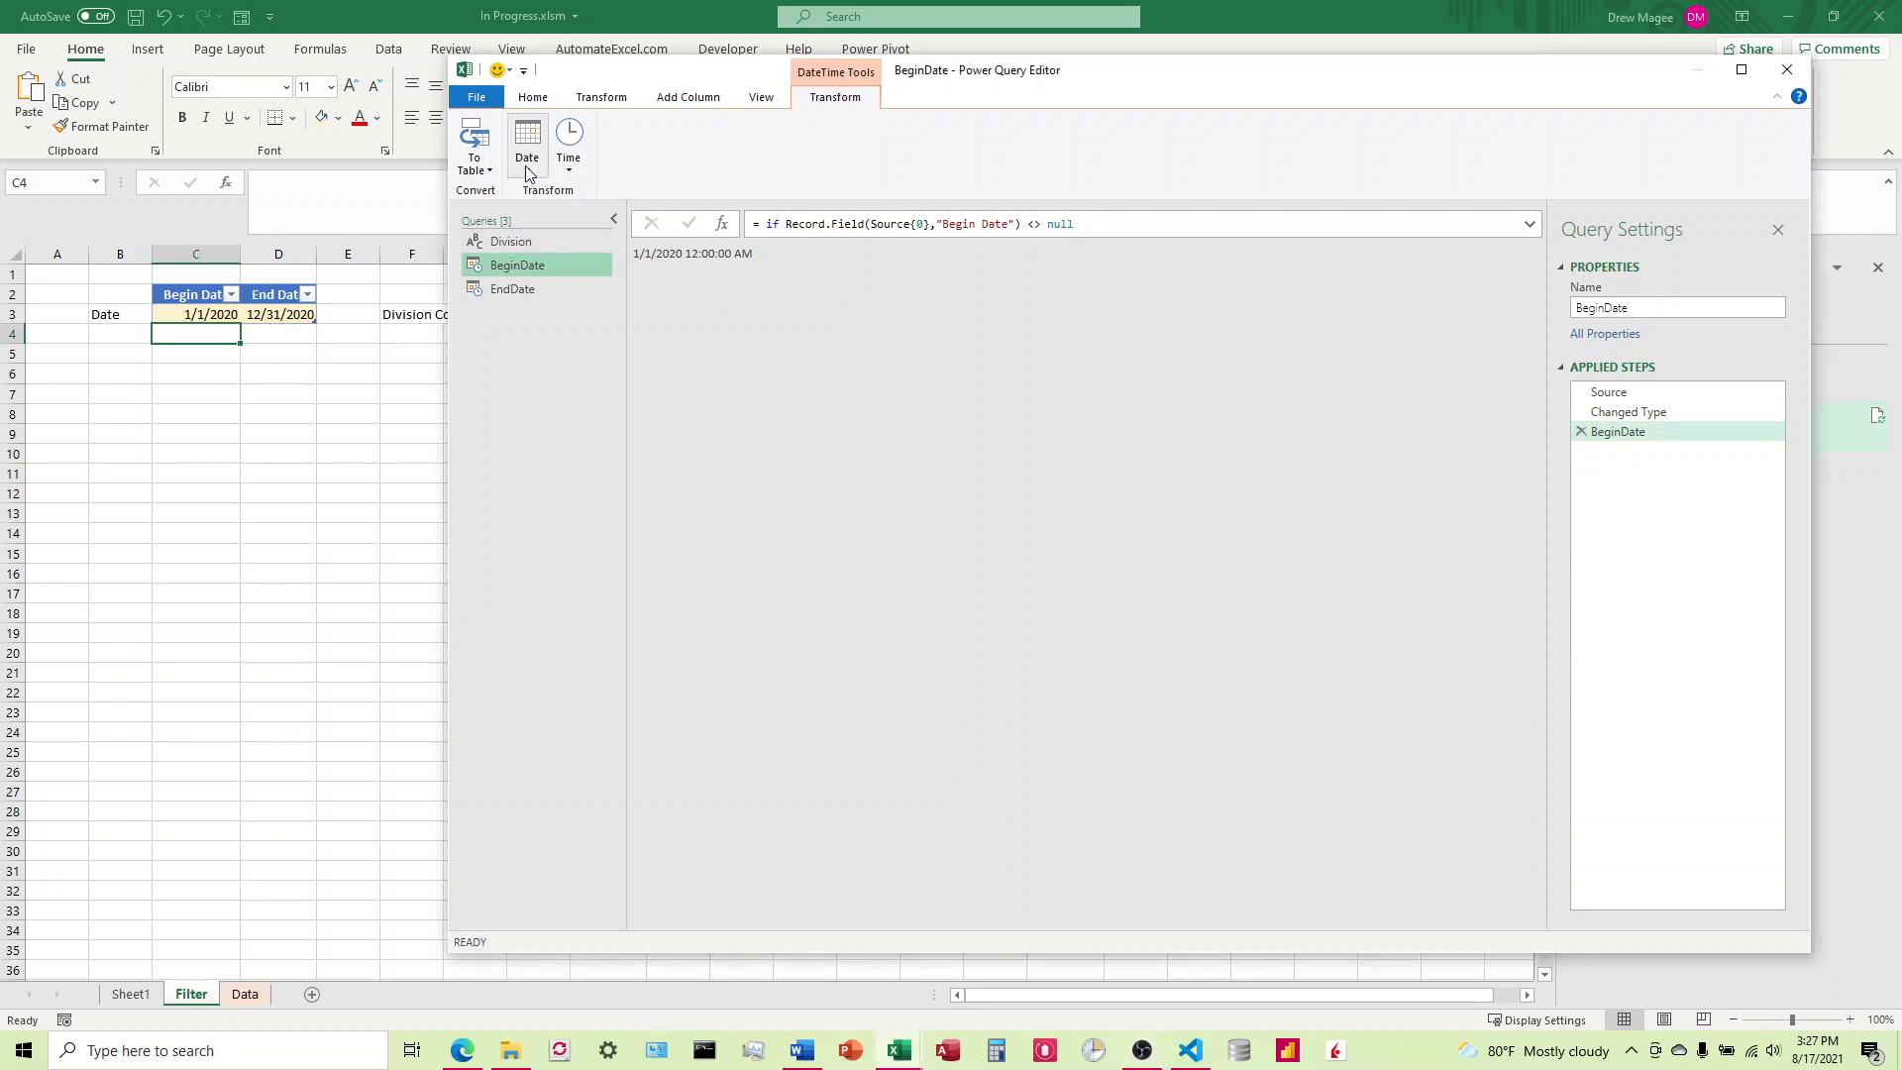
left_click(561, 210)
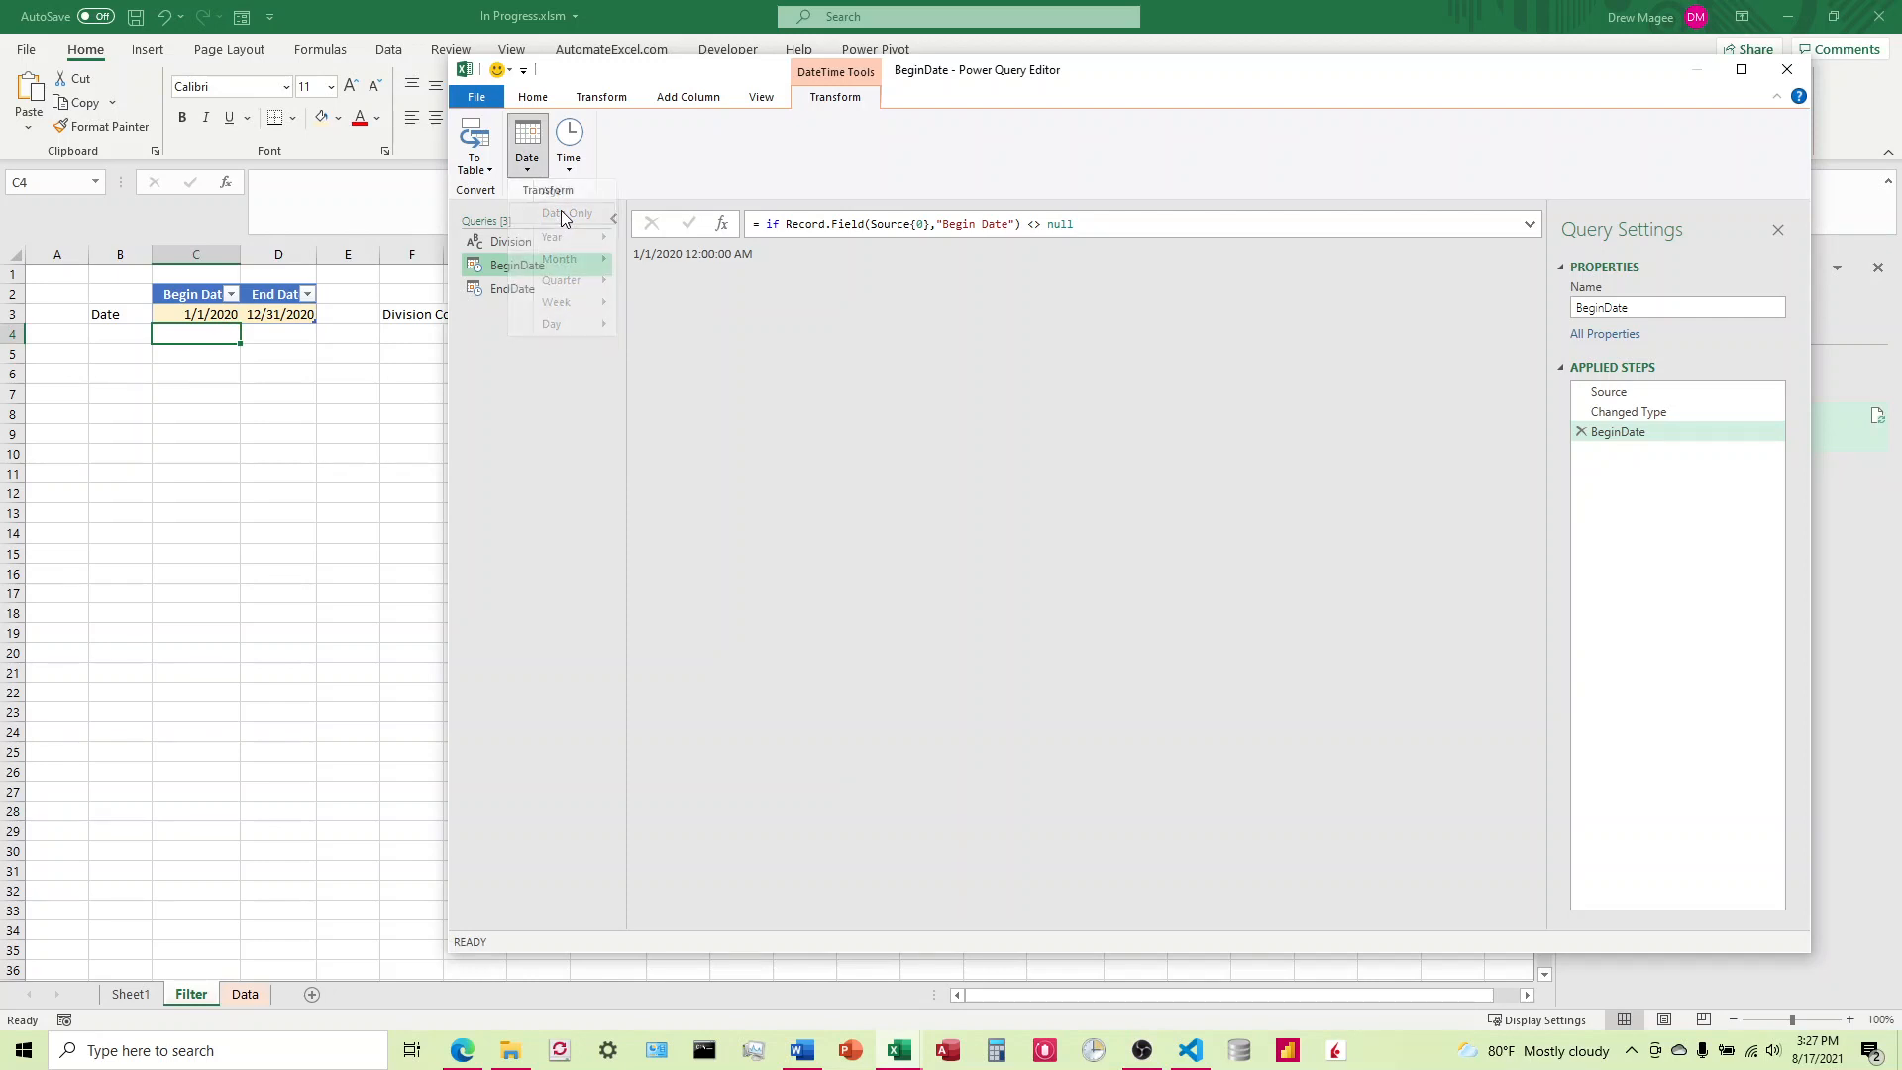
left_click(532, 289)
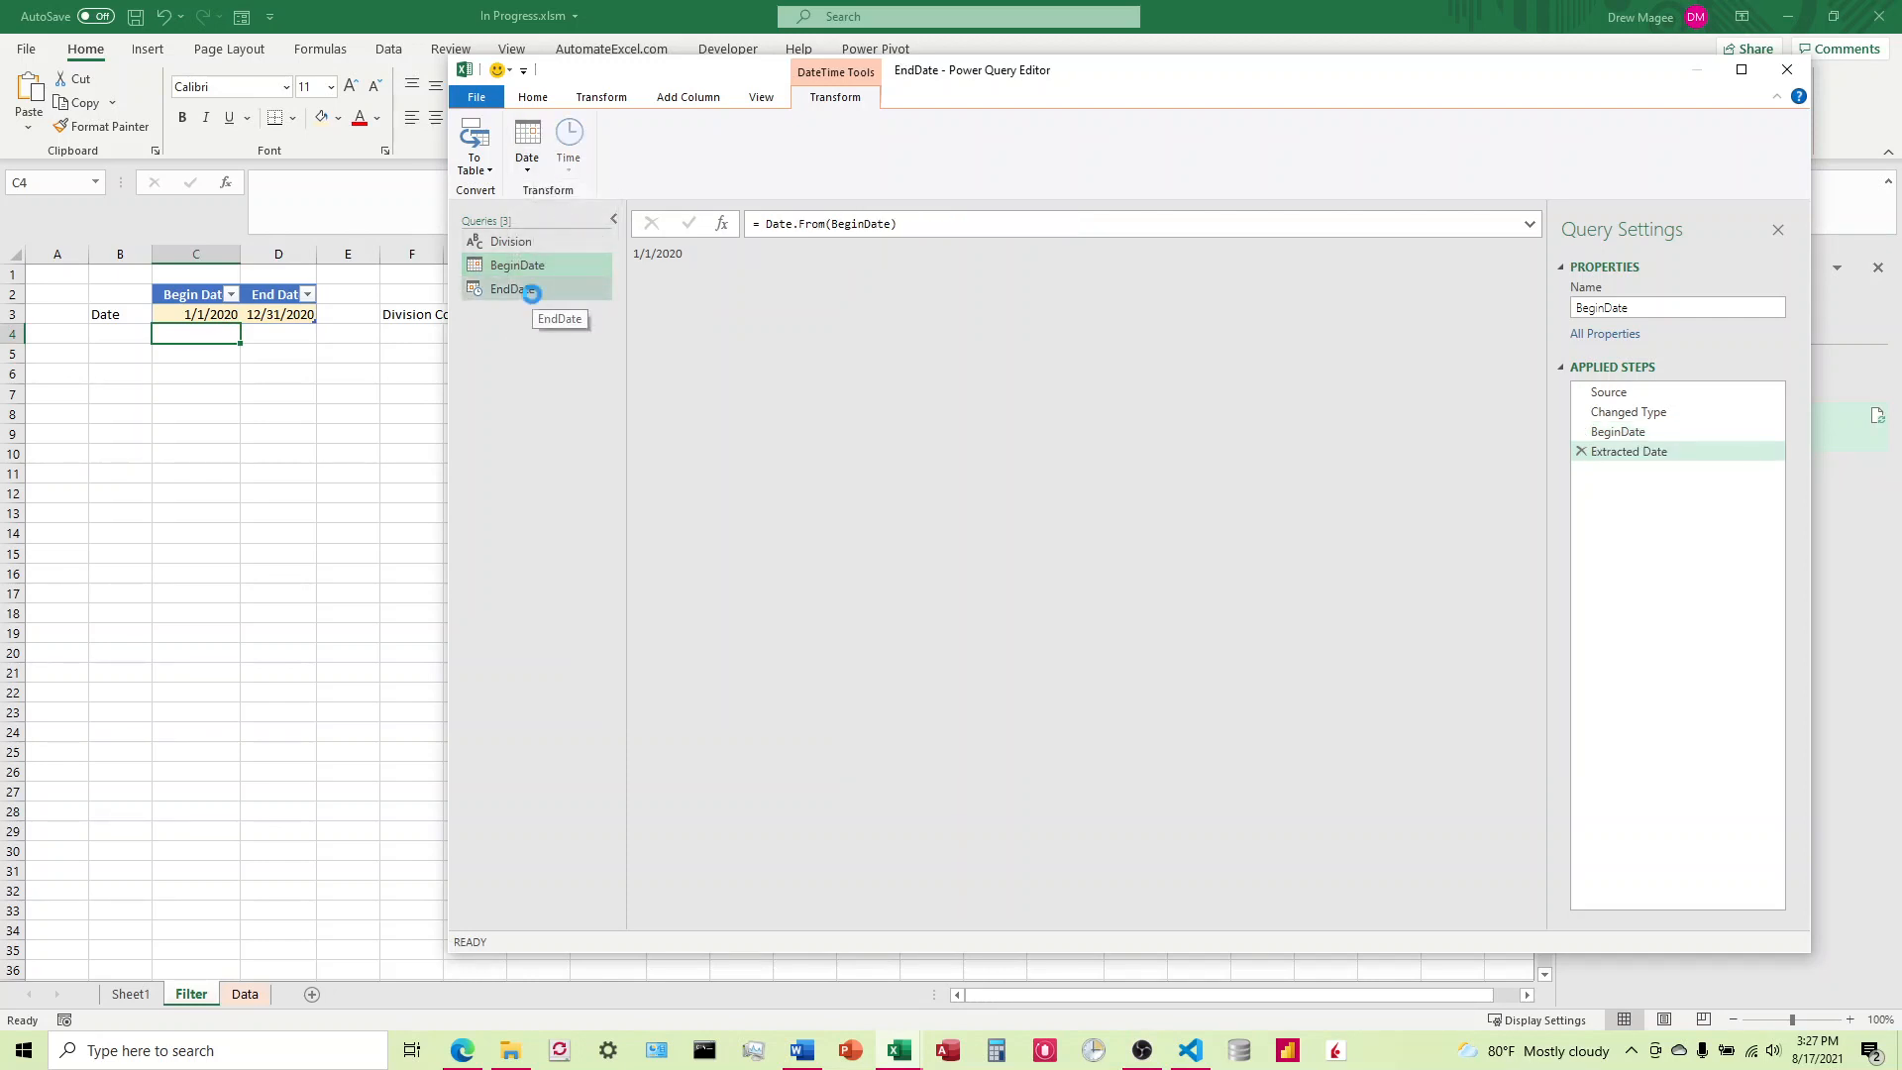
left_click(529, 168)
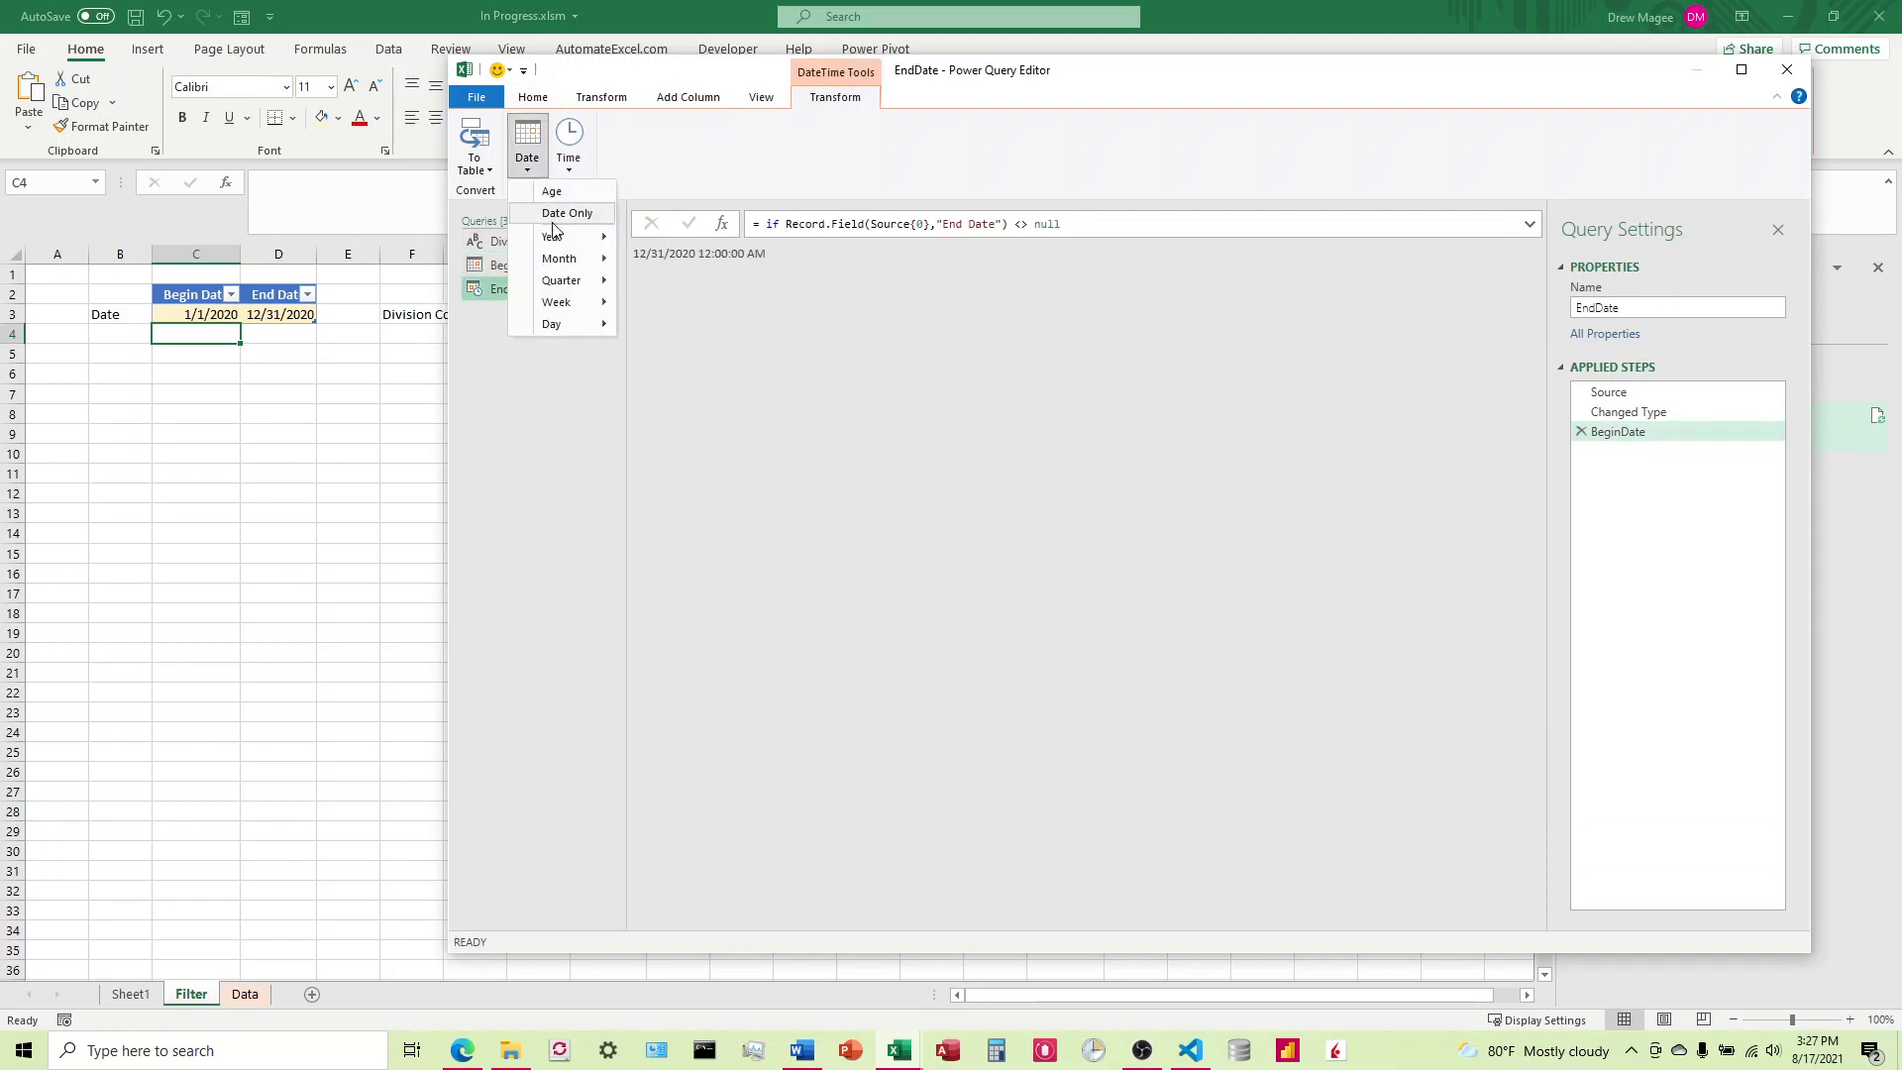
left_click(554, 215)
Step: Review the BeginDate query's full code, including the extracted date line, without editing it
left_click(535, 266)
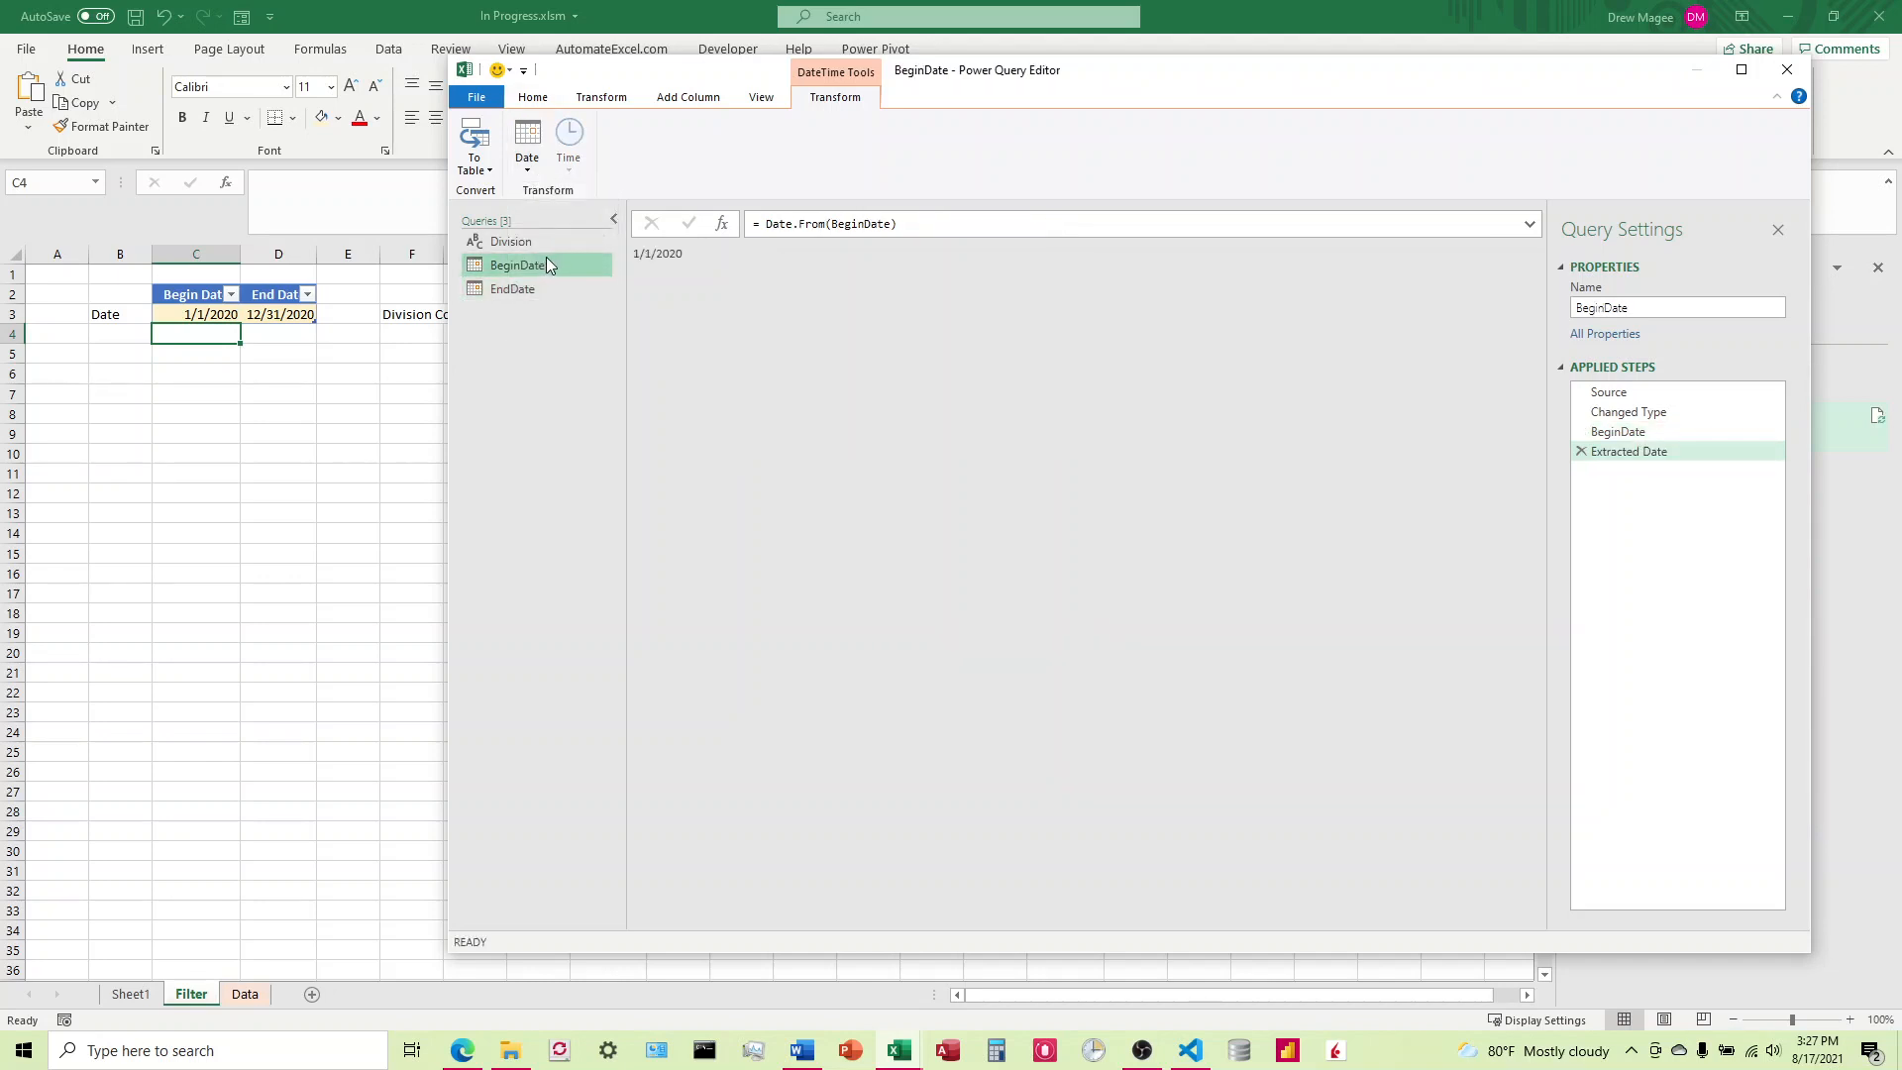
left_click(544, 102)
left_click(619, 146)
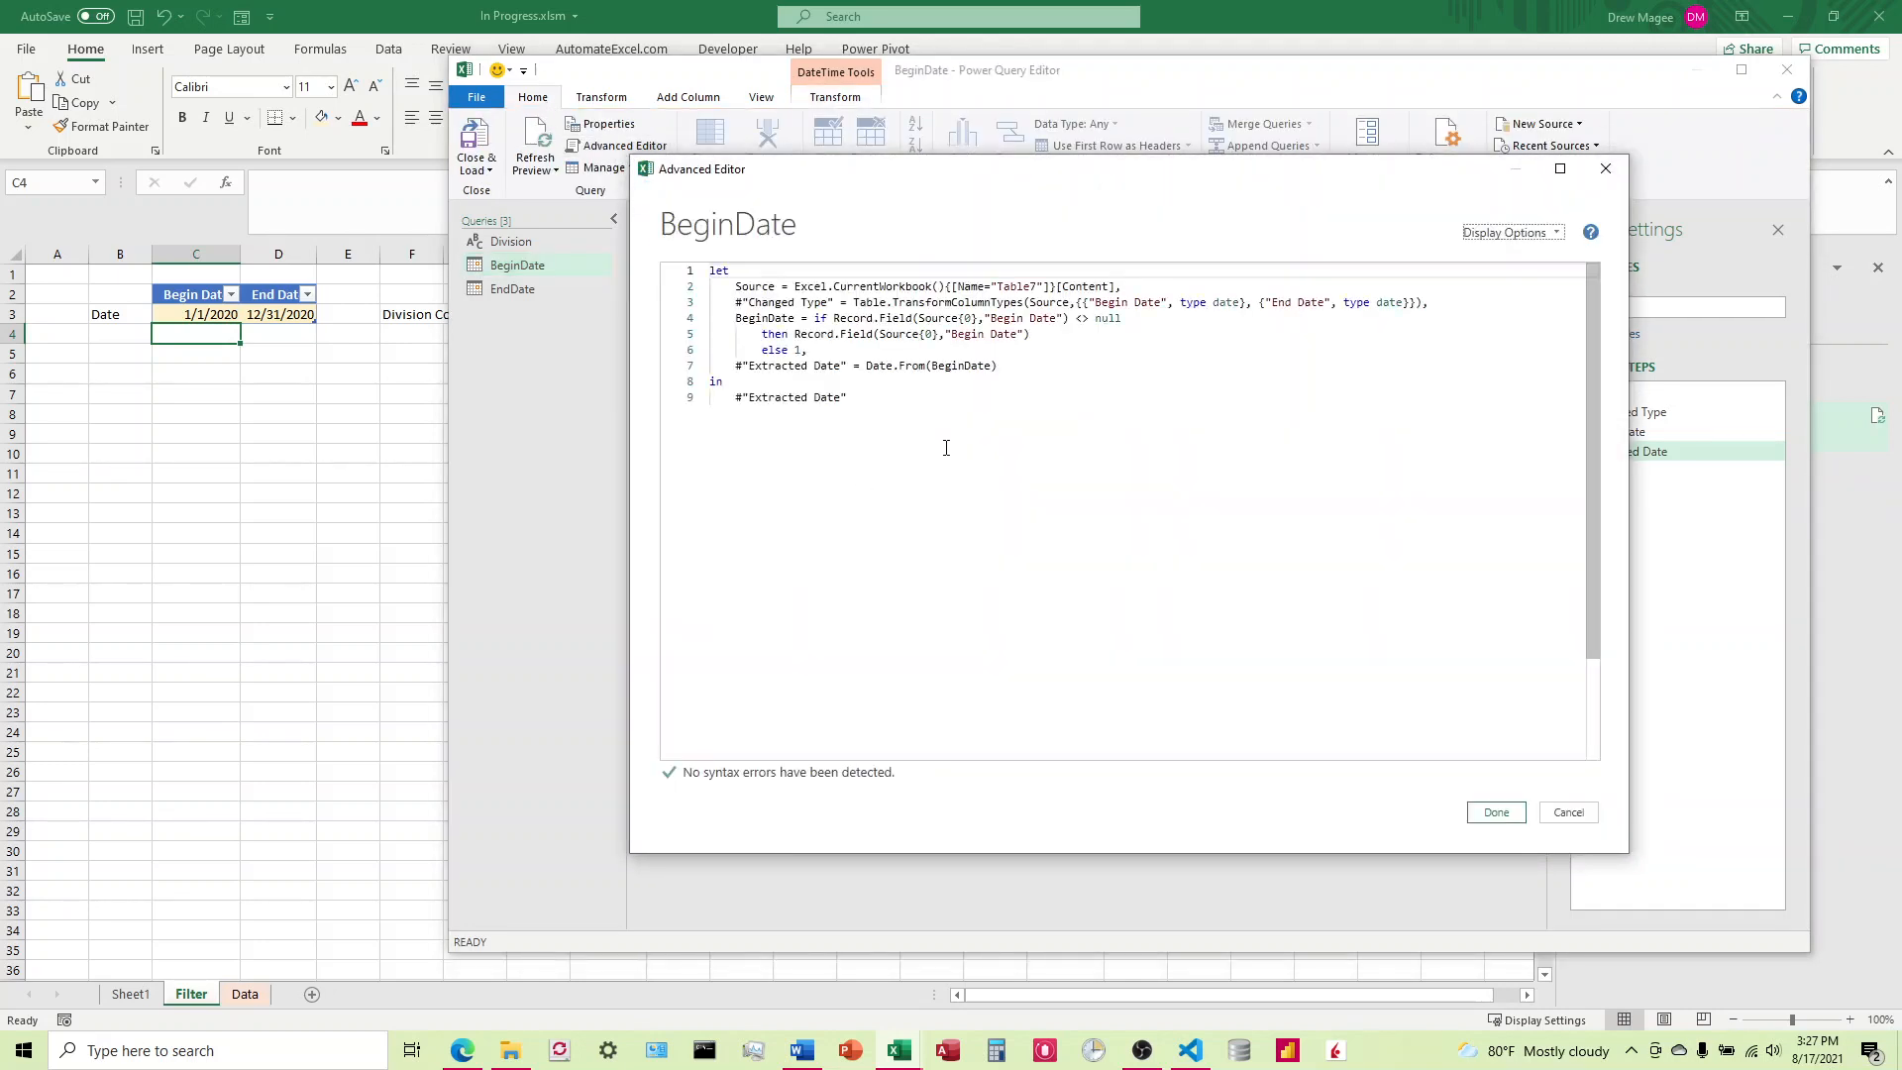
left_click(1606, 169)
Step: Try to change the Date.From argument to EndDate in the Extracted Date line of the EndDate query's code
left_click(515, 288)
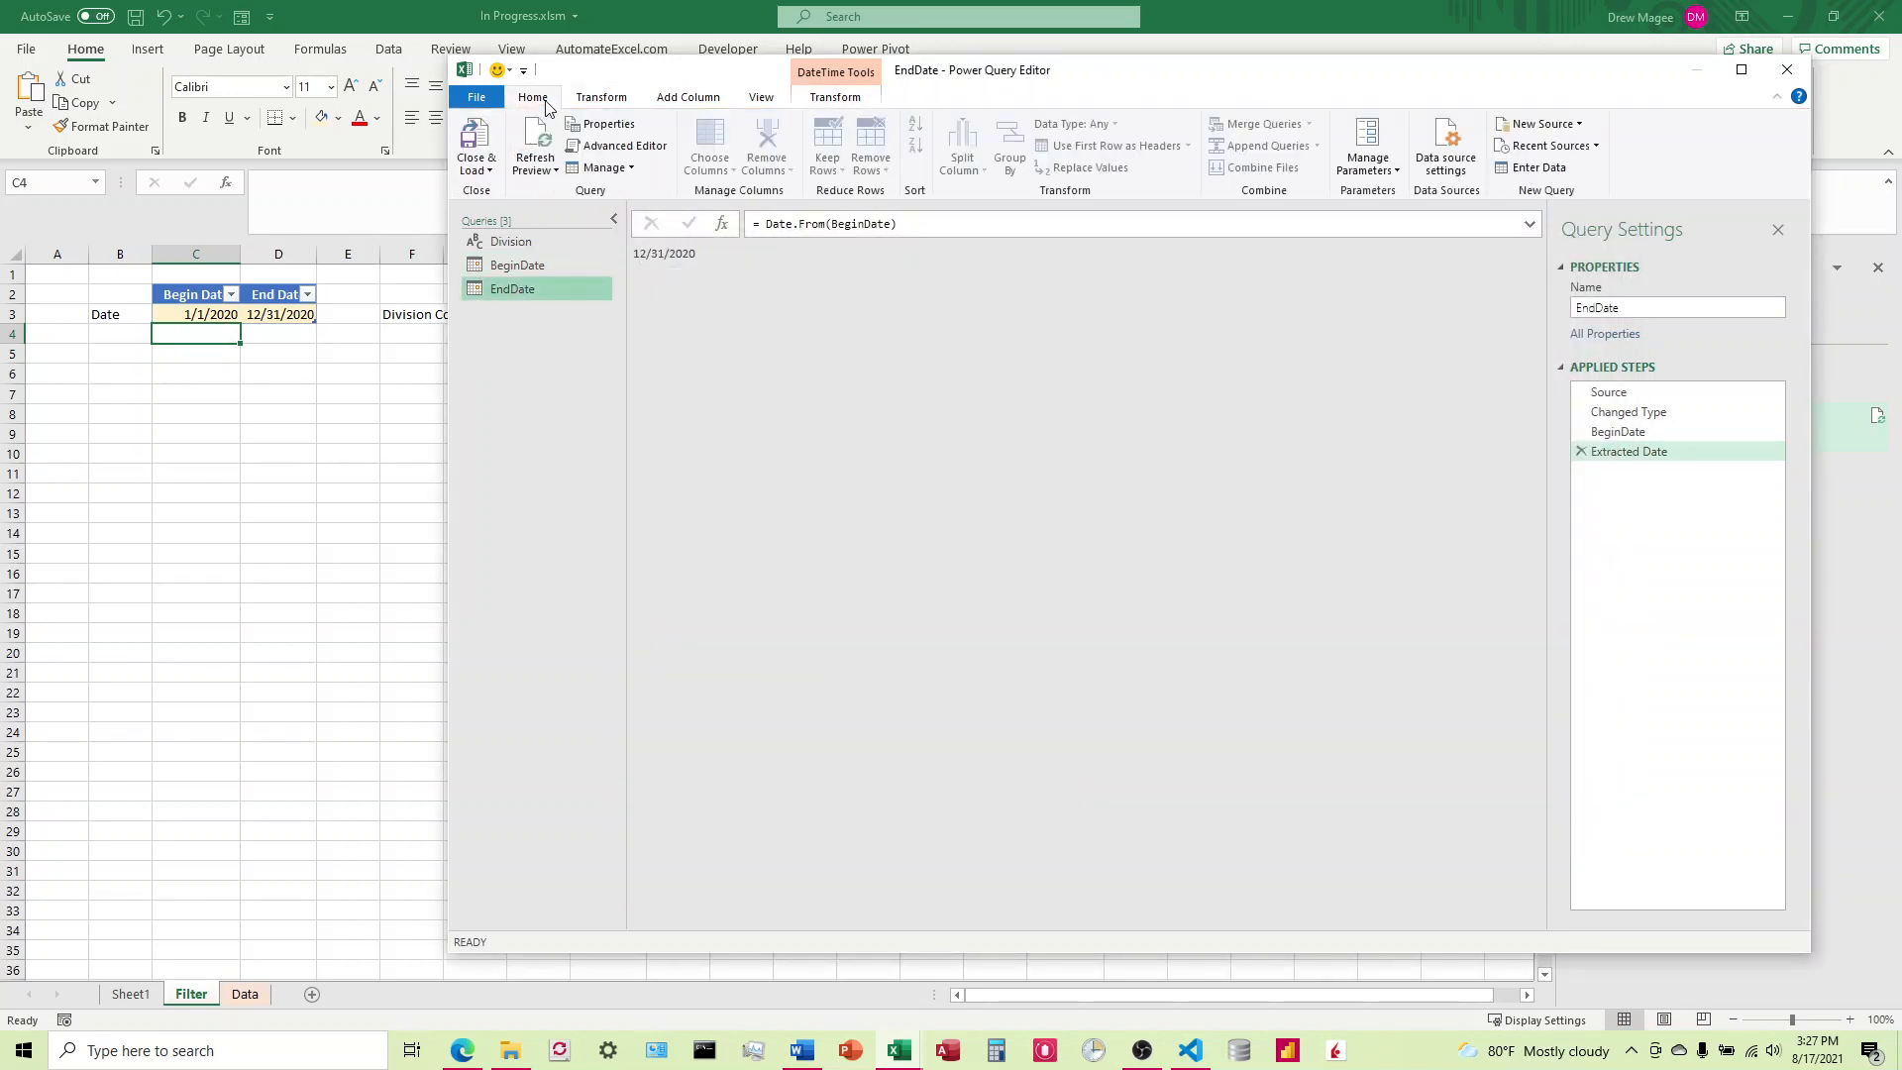
left_click(622, 146)
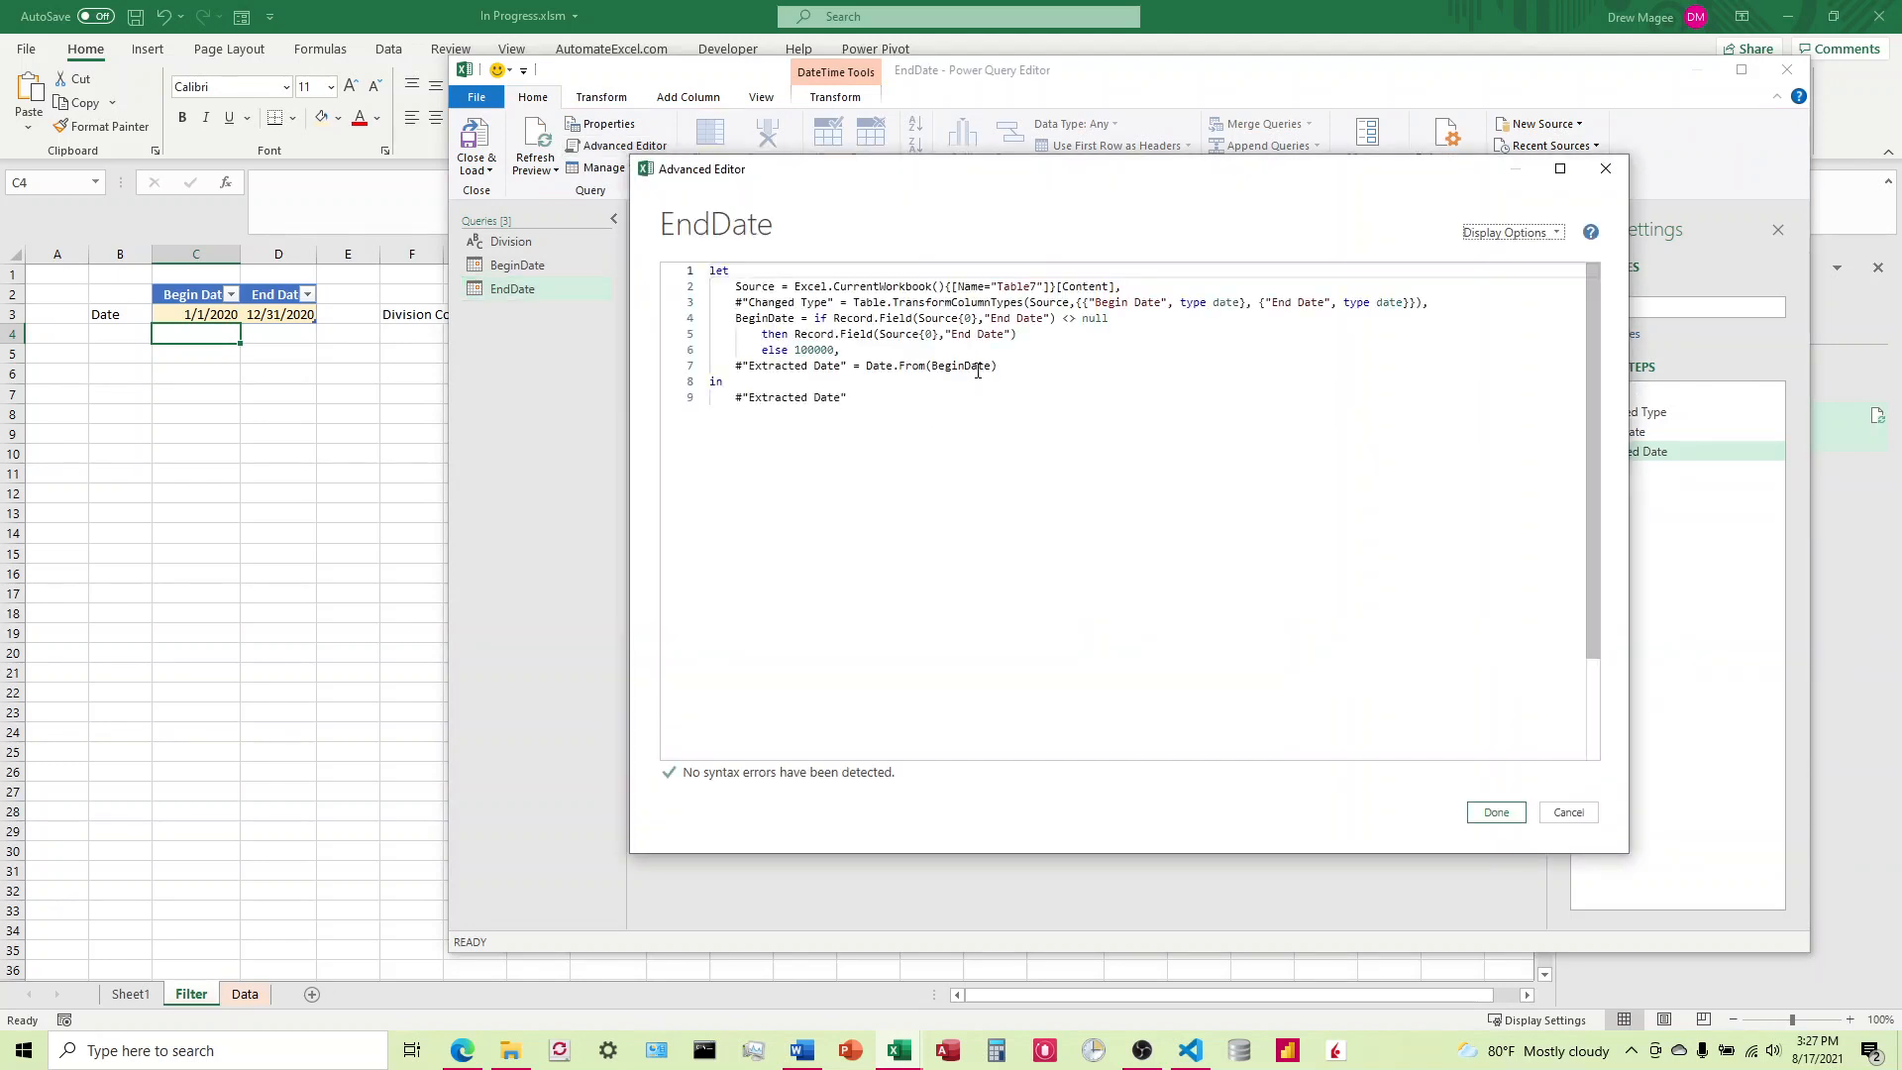
left_click(968, 365)
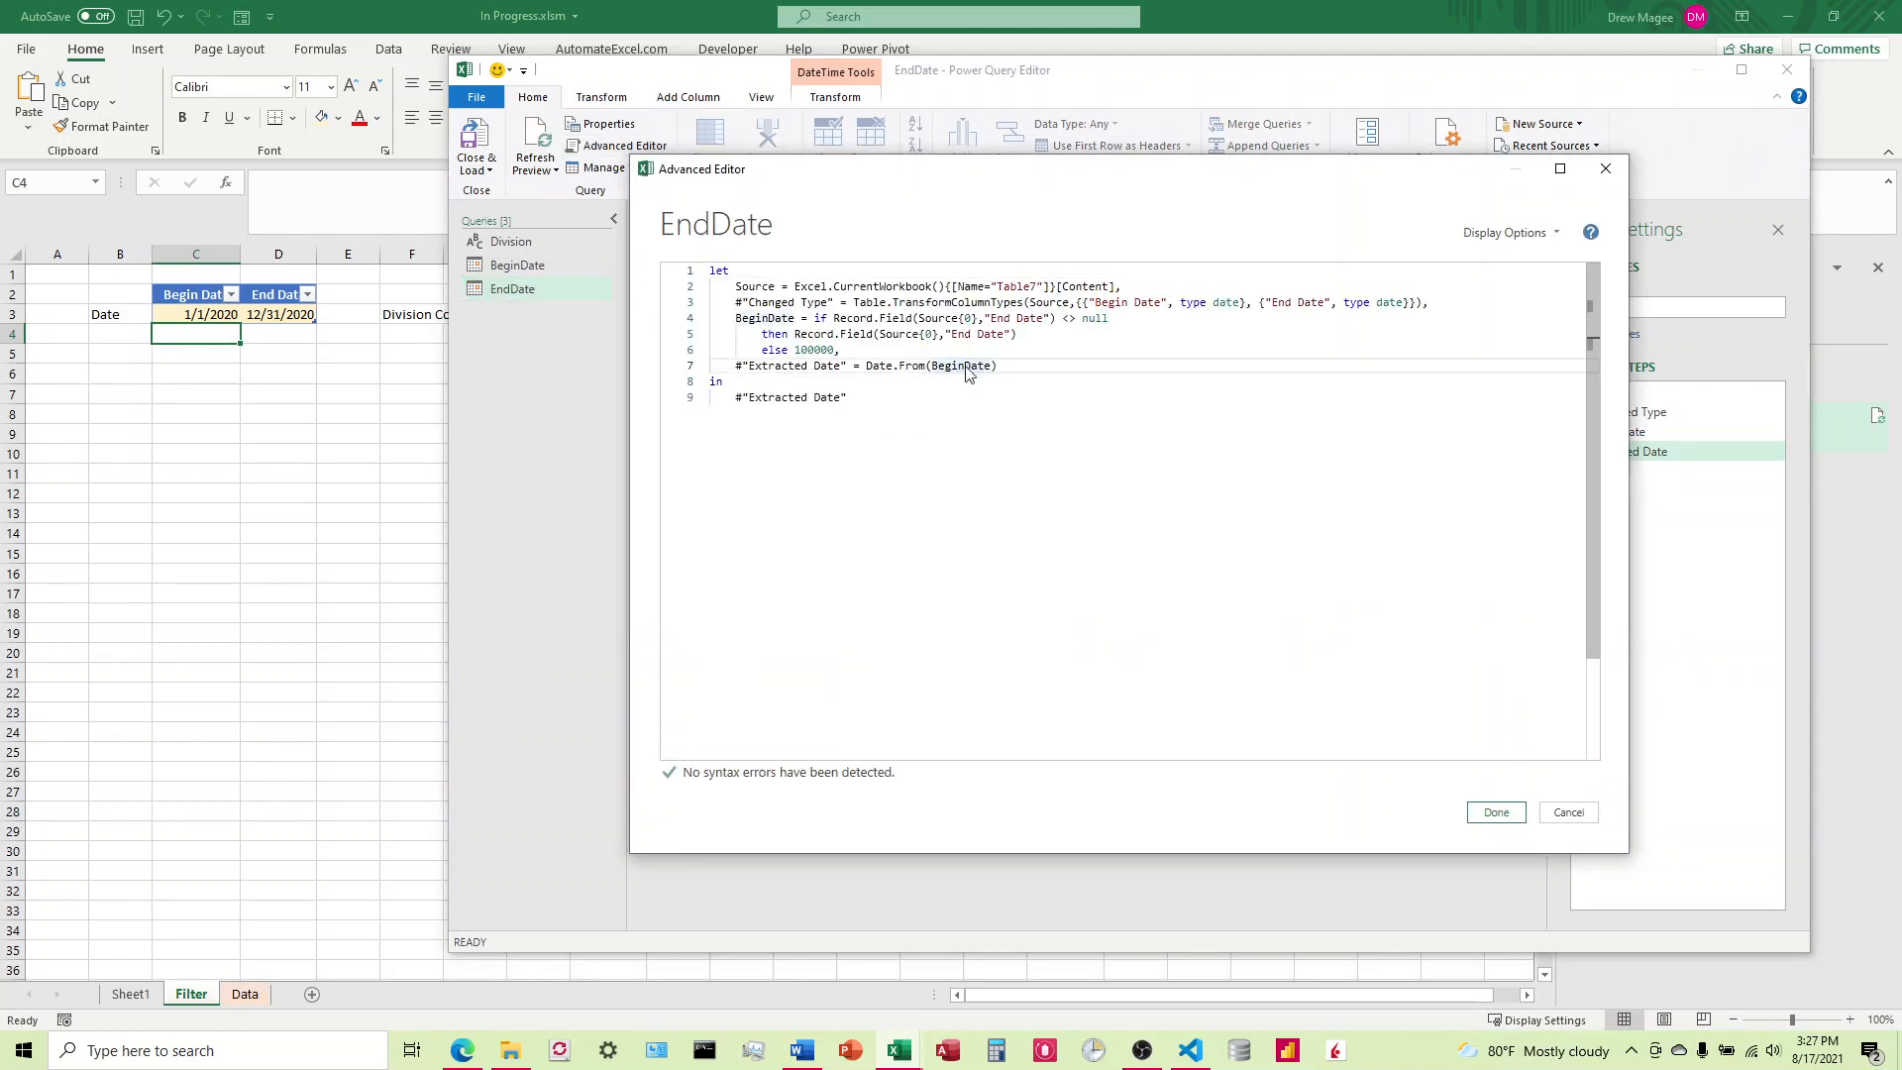
mouse_move(968, 365)
key("BackSpace")
key("BackSpace")
key("BackSpace")
key("BackSpace")
key("BackSpace")
type("End")
left_click(1496, 812)
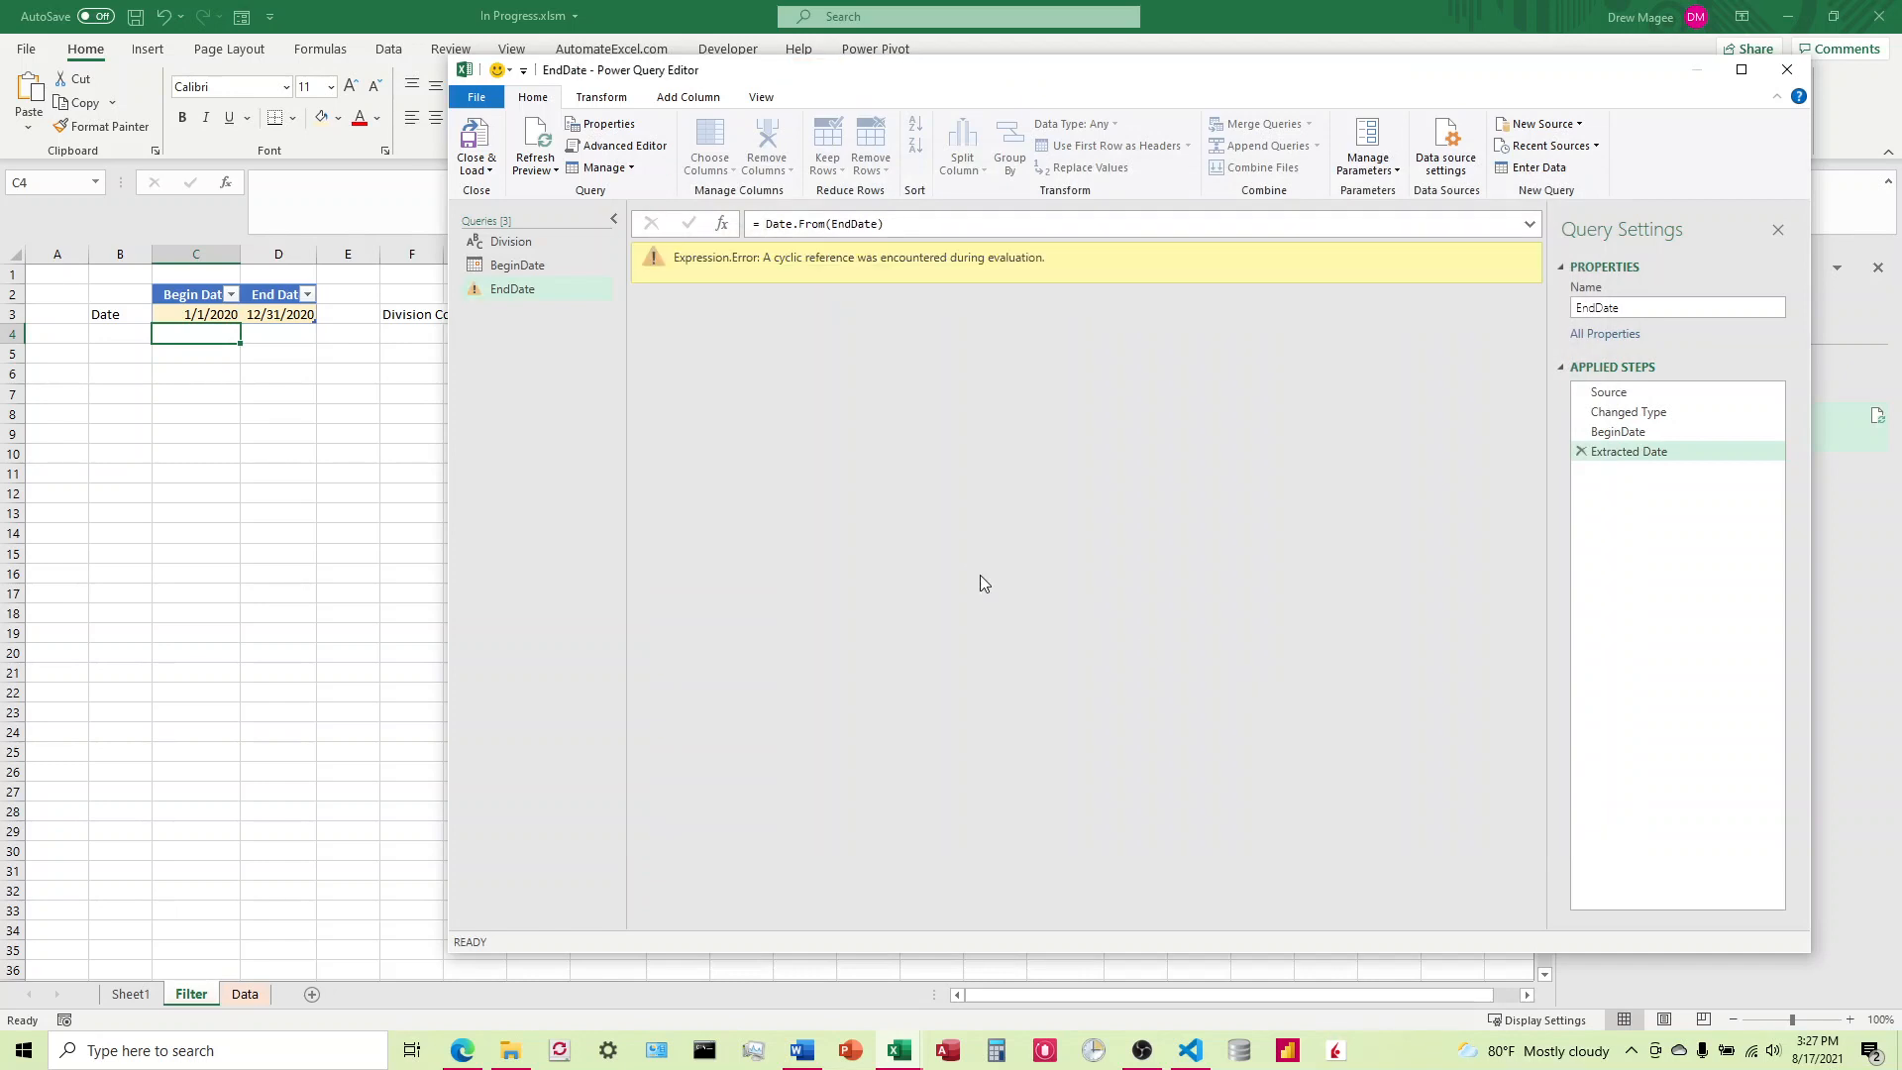
Step: Restore BeginDate as the Date.From argument in the EndDate query's code and apply the code
left_click(616, 145)
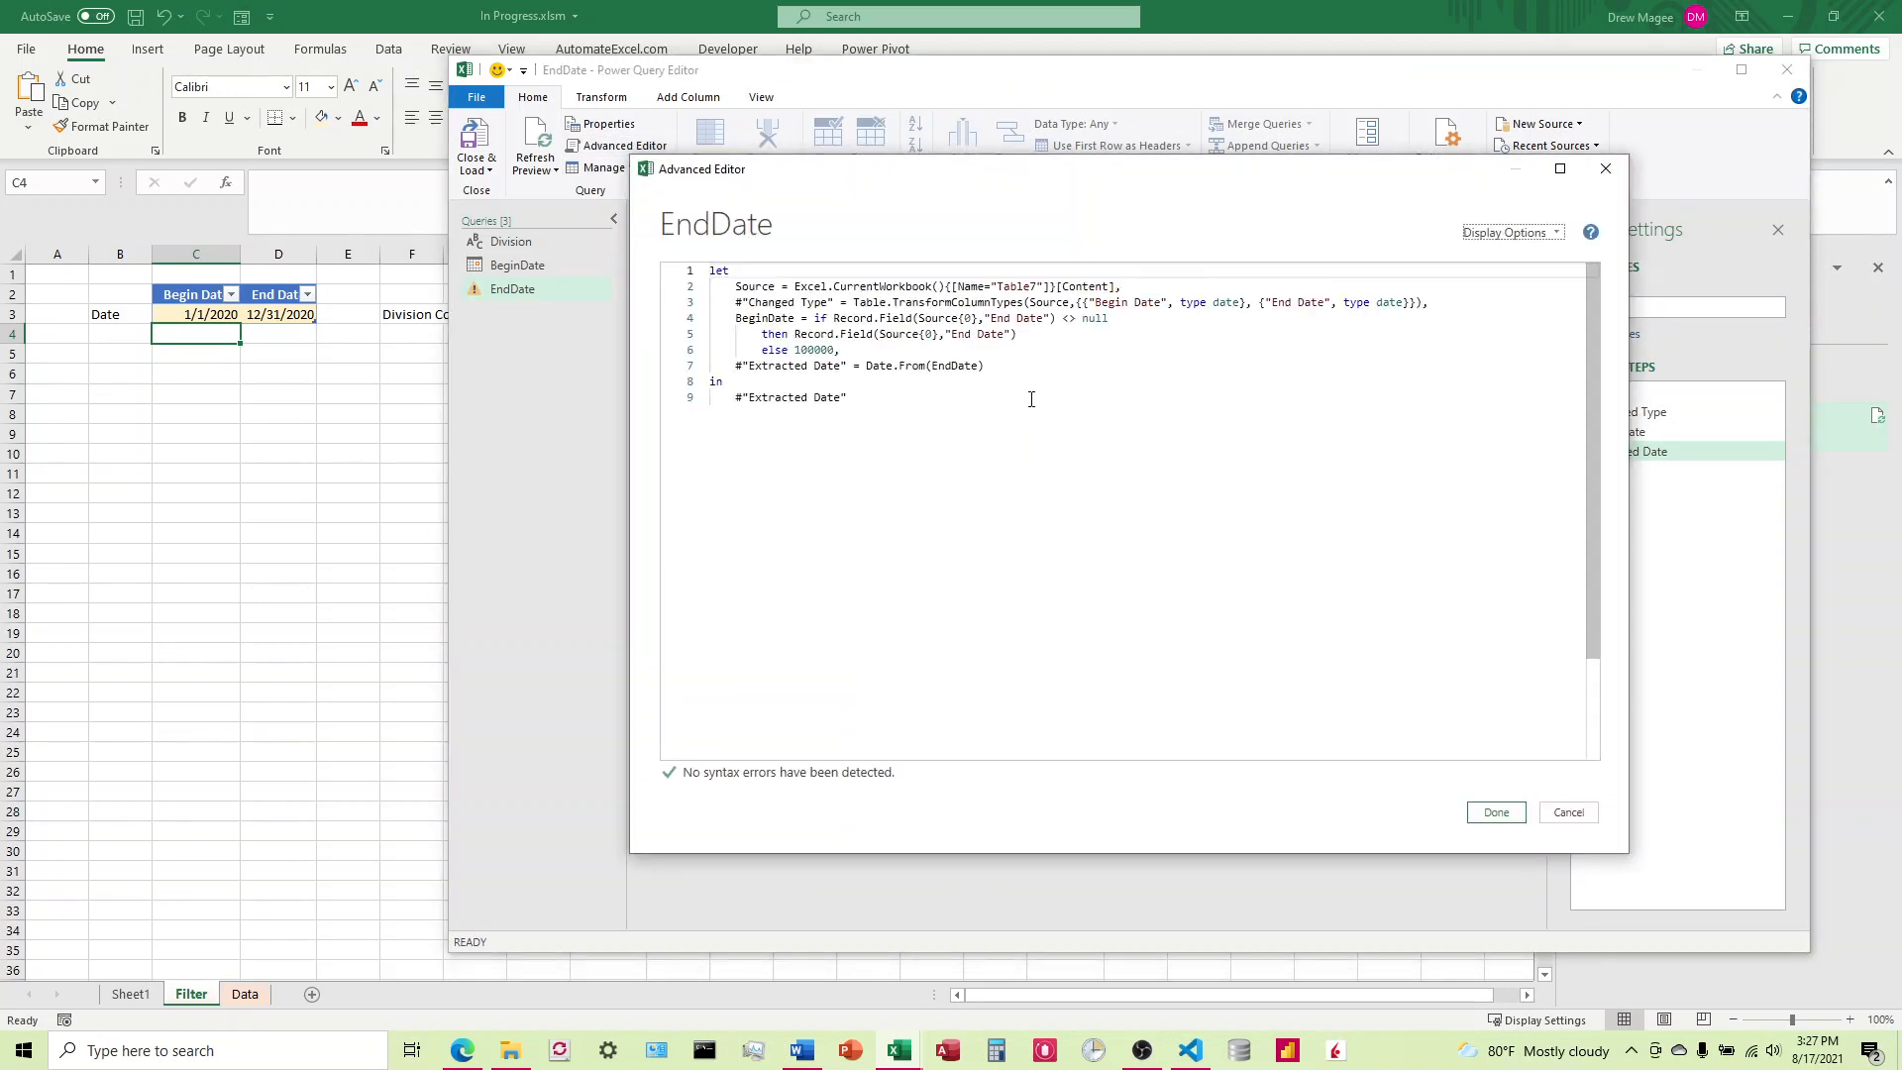
left_click(953, 365)
key("BackSpace")
key("BackSpace")
key("BackSpace")
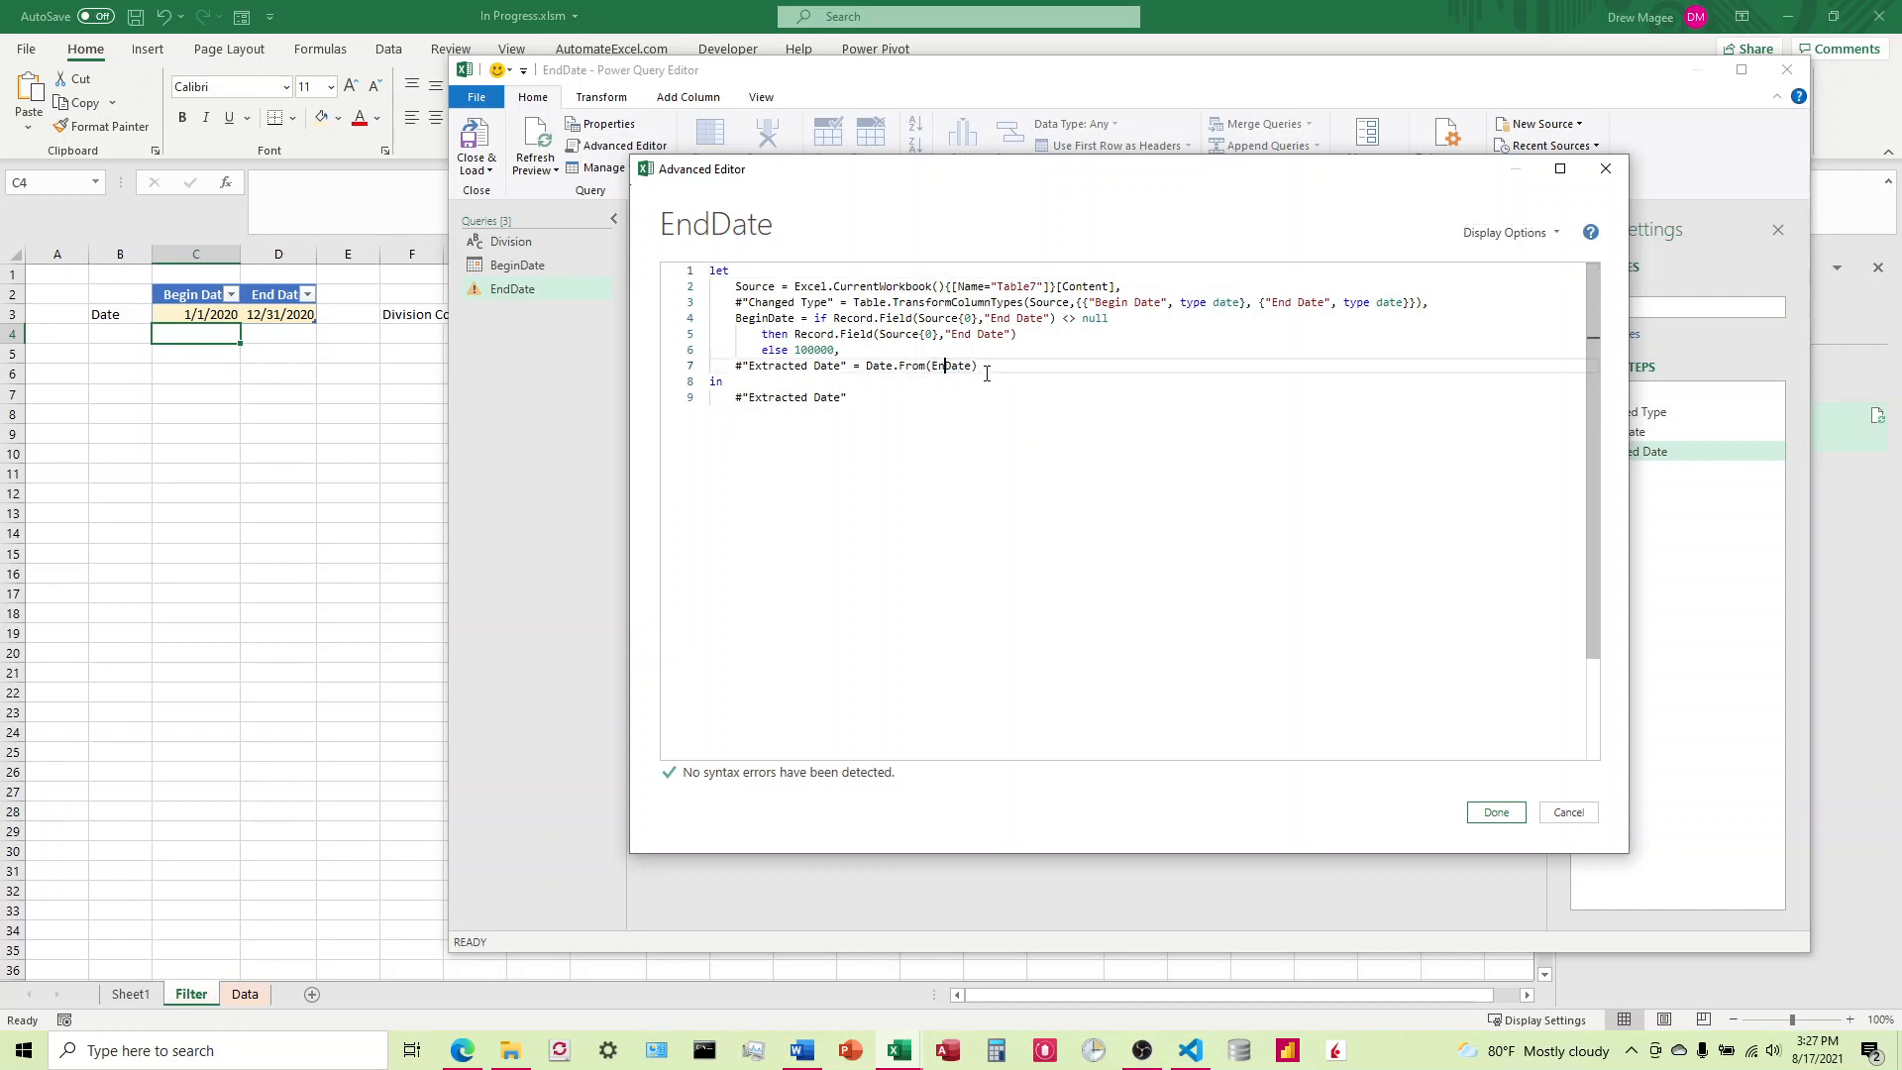
type("Begin")
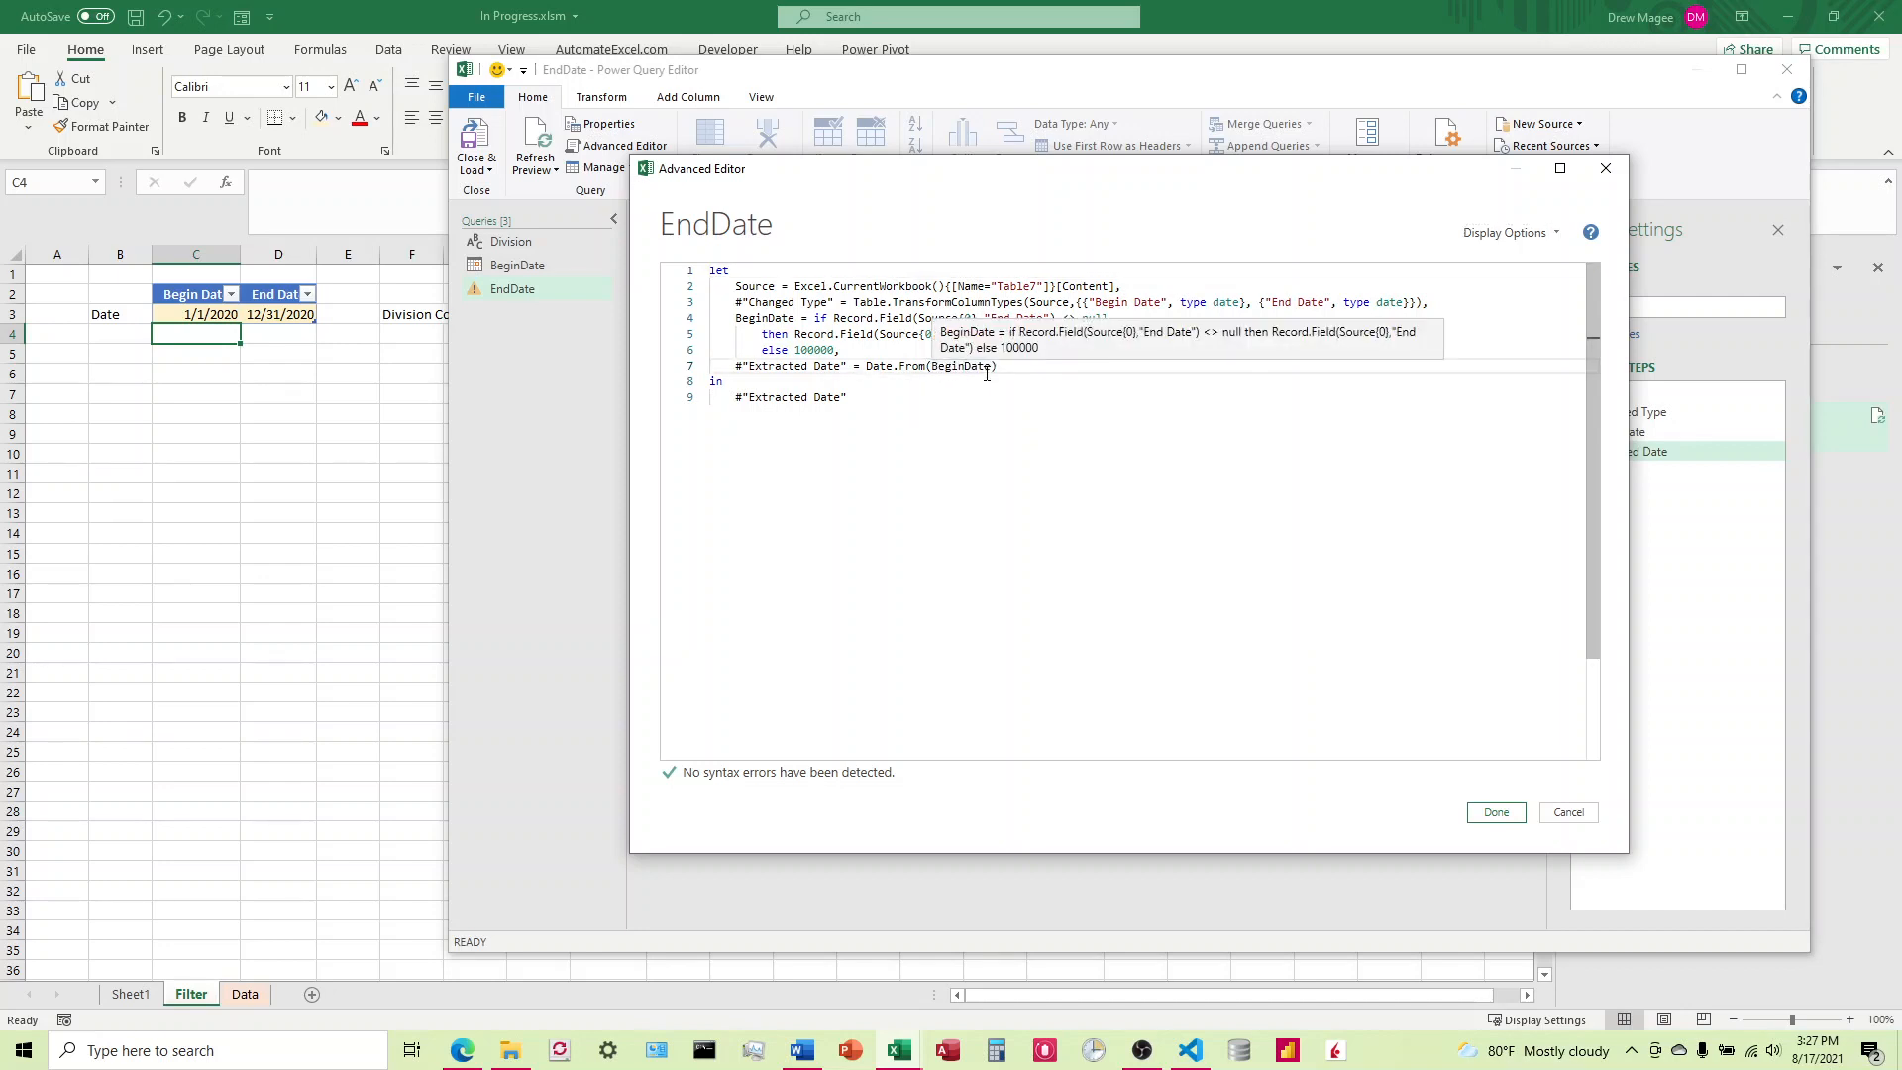
left_click(1501, 814)
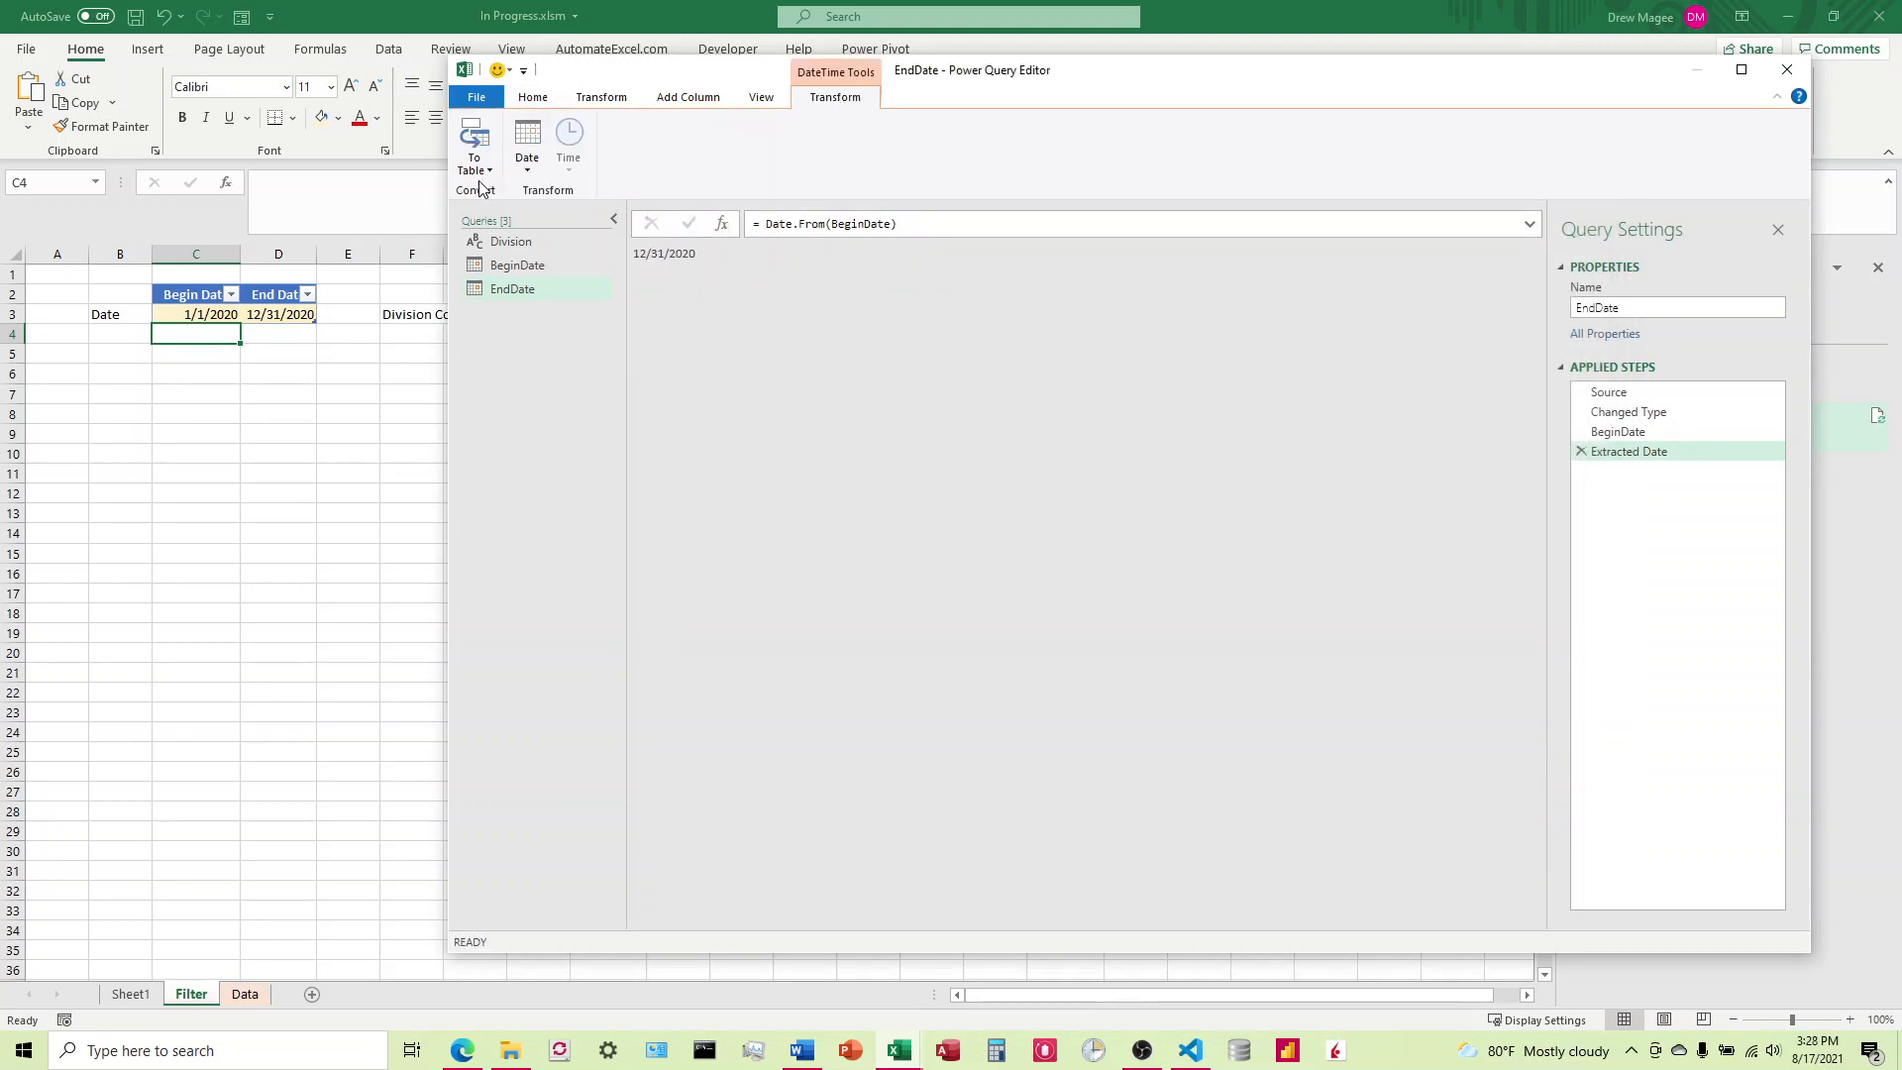
left_click(532, 163)
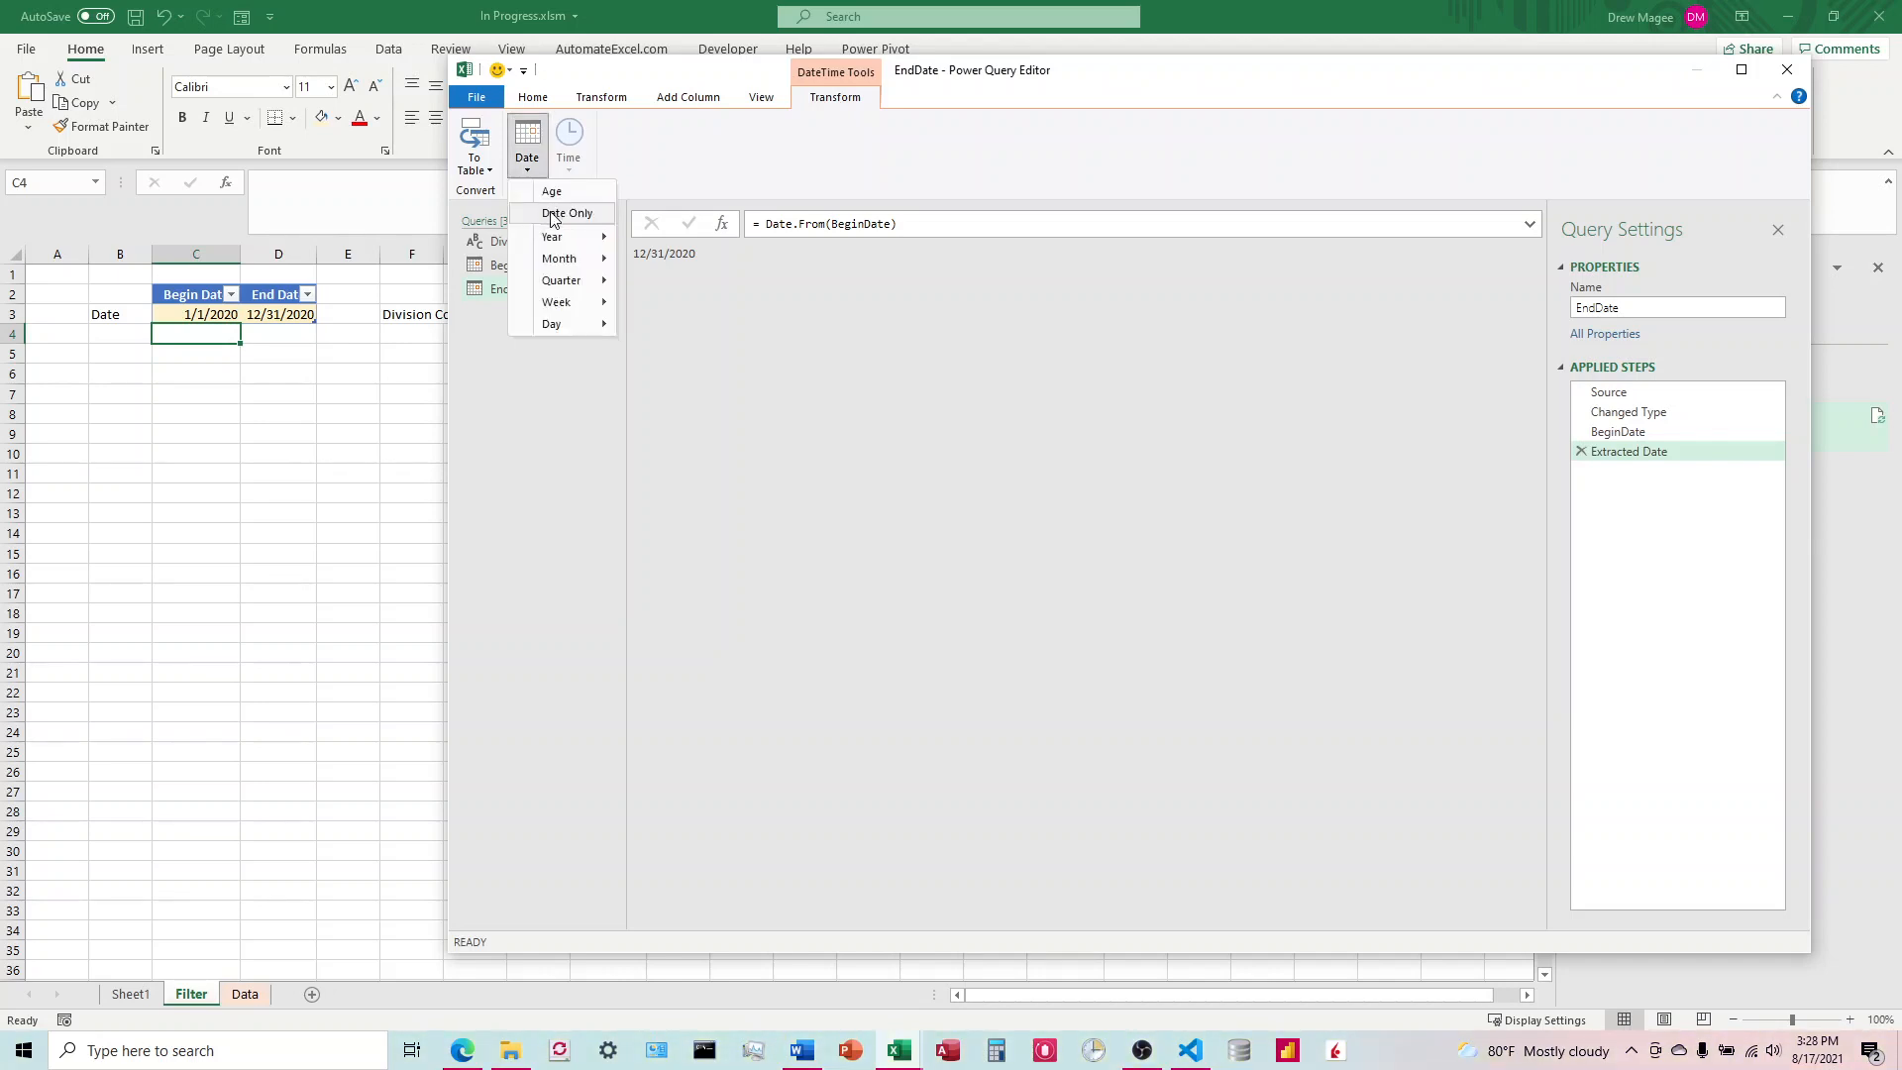
left_click(846, 315)
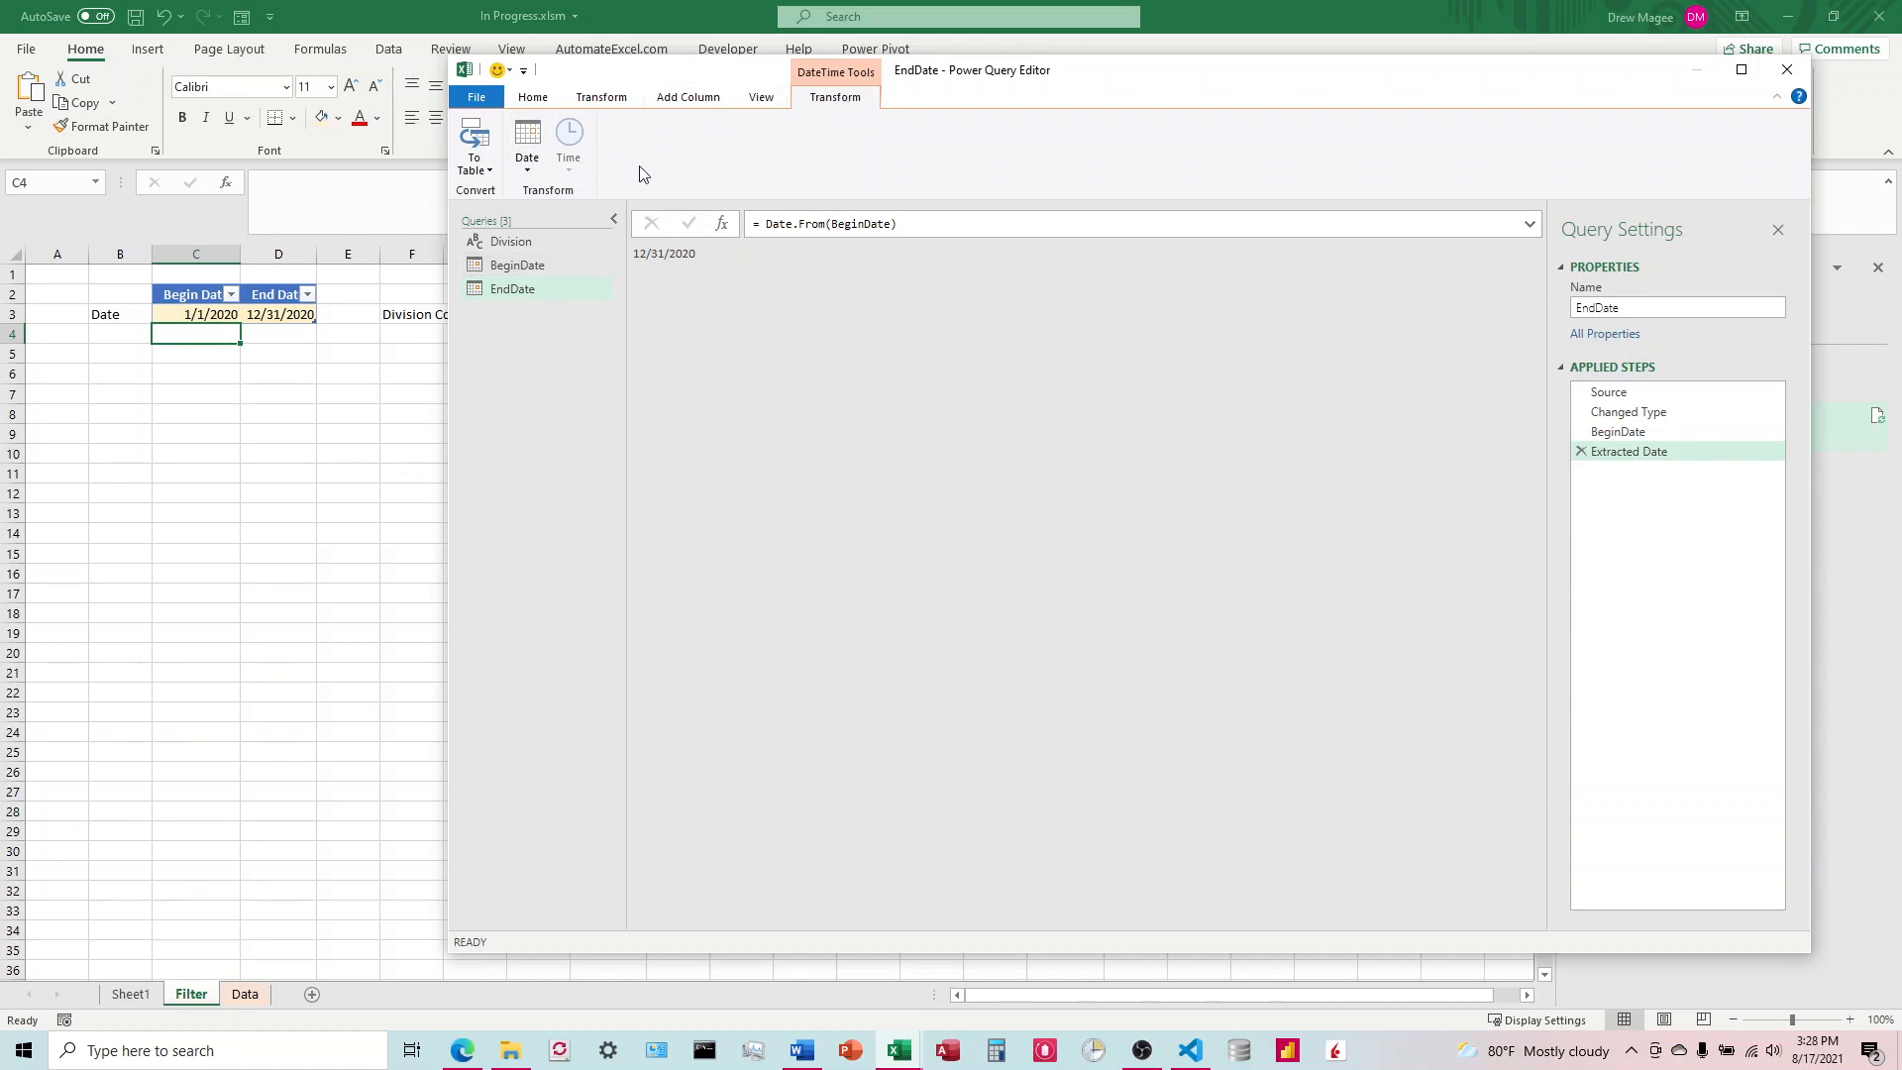
left_click(527, 149)
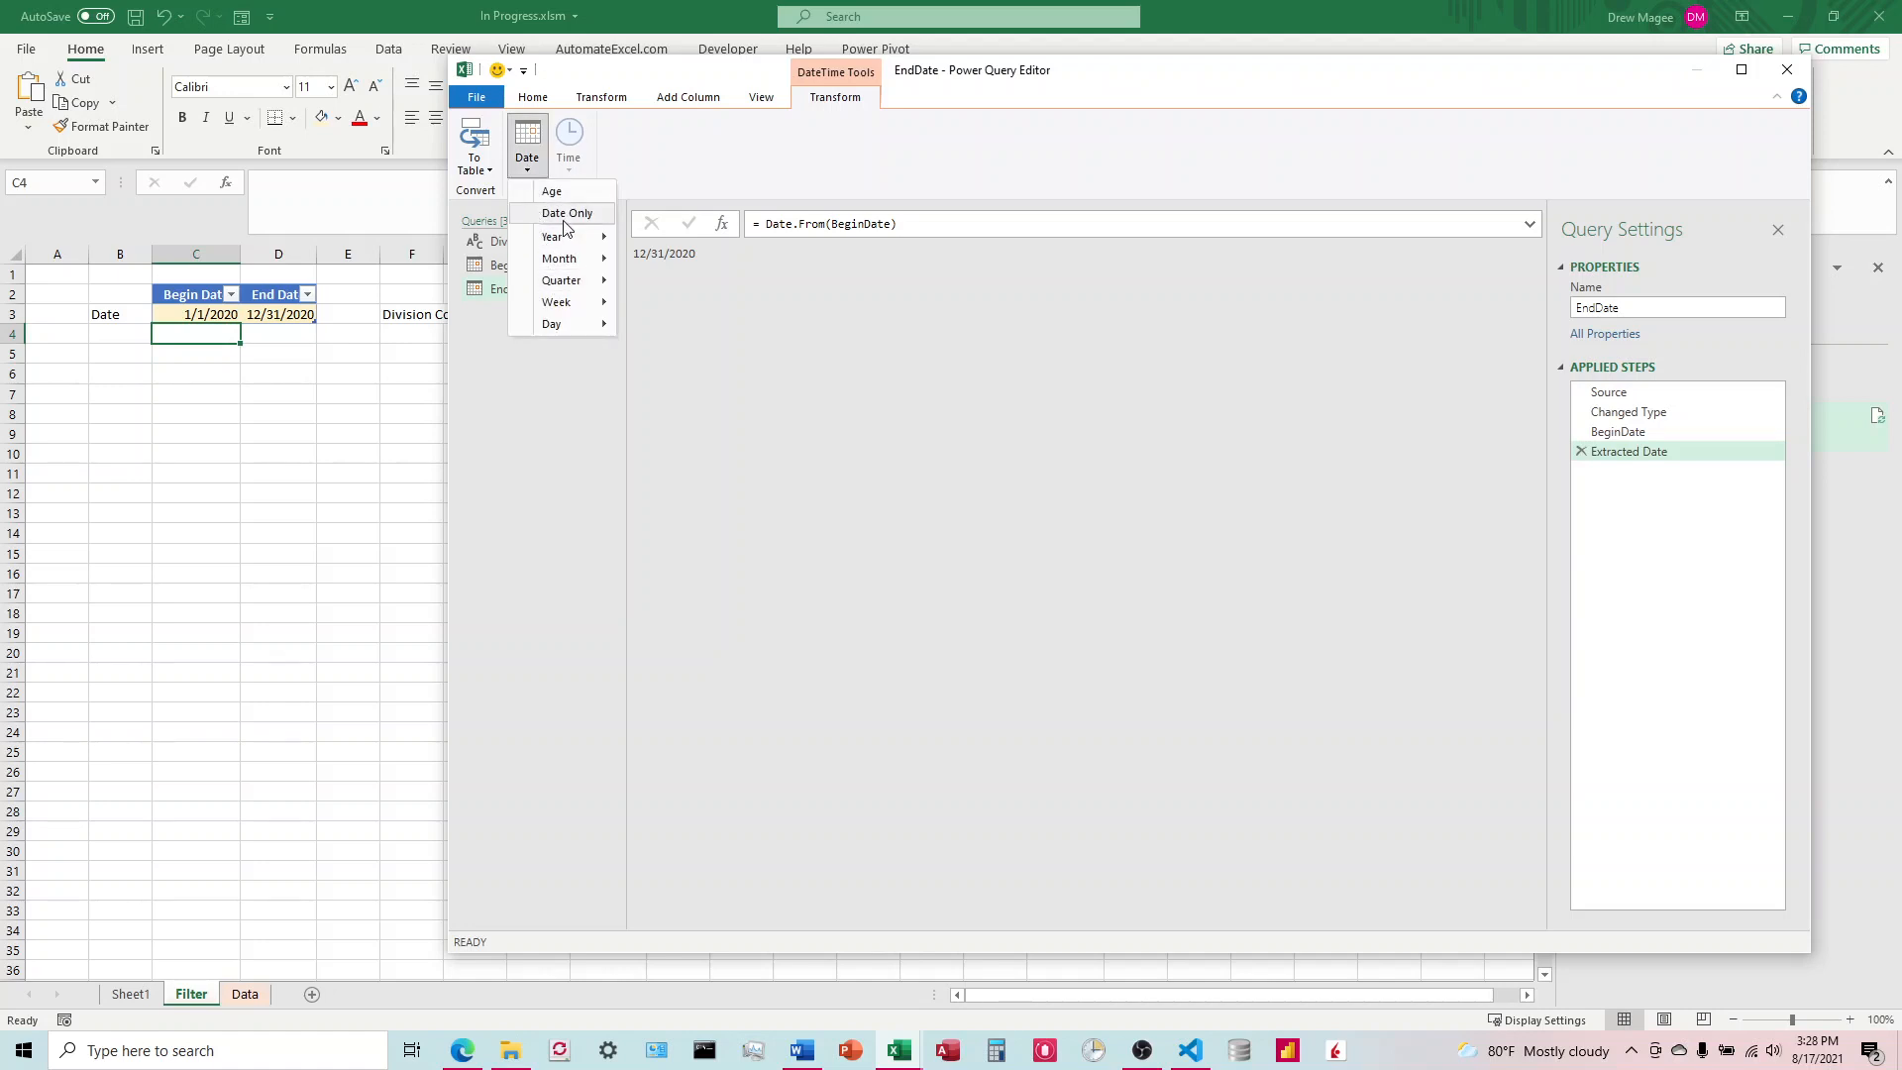
left_click(1605, 136)
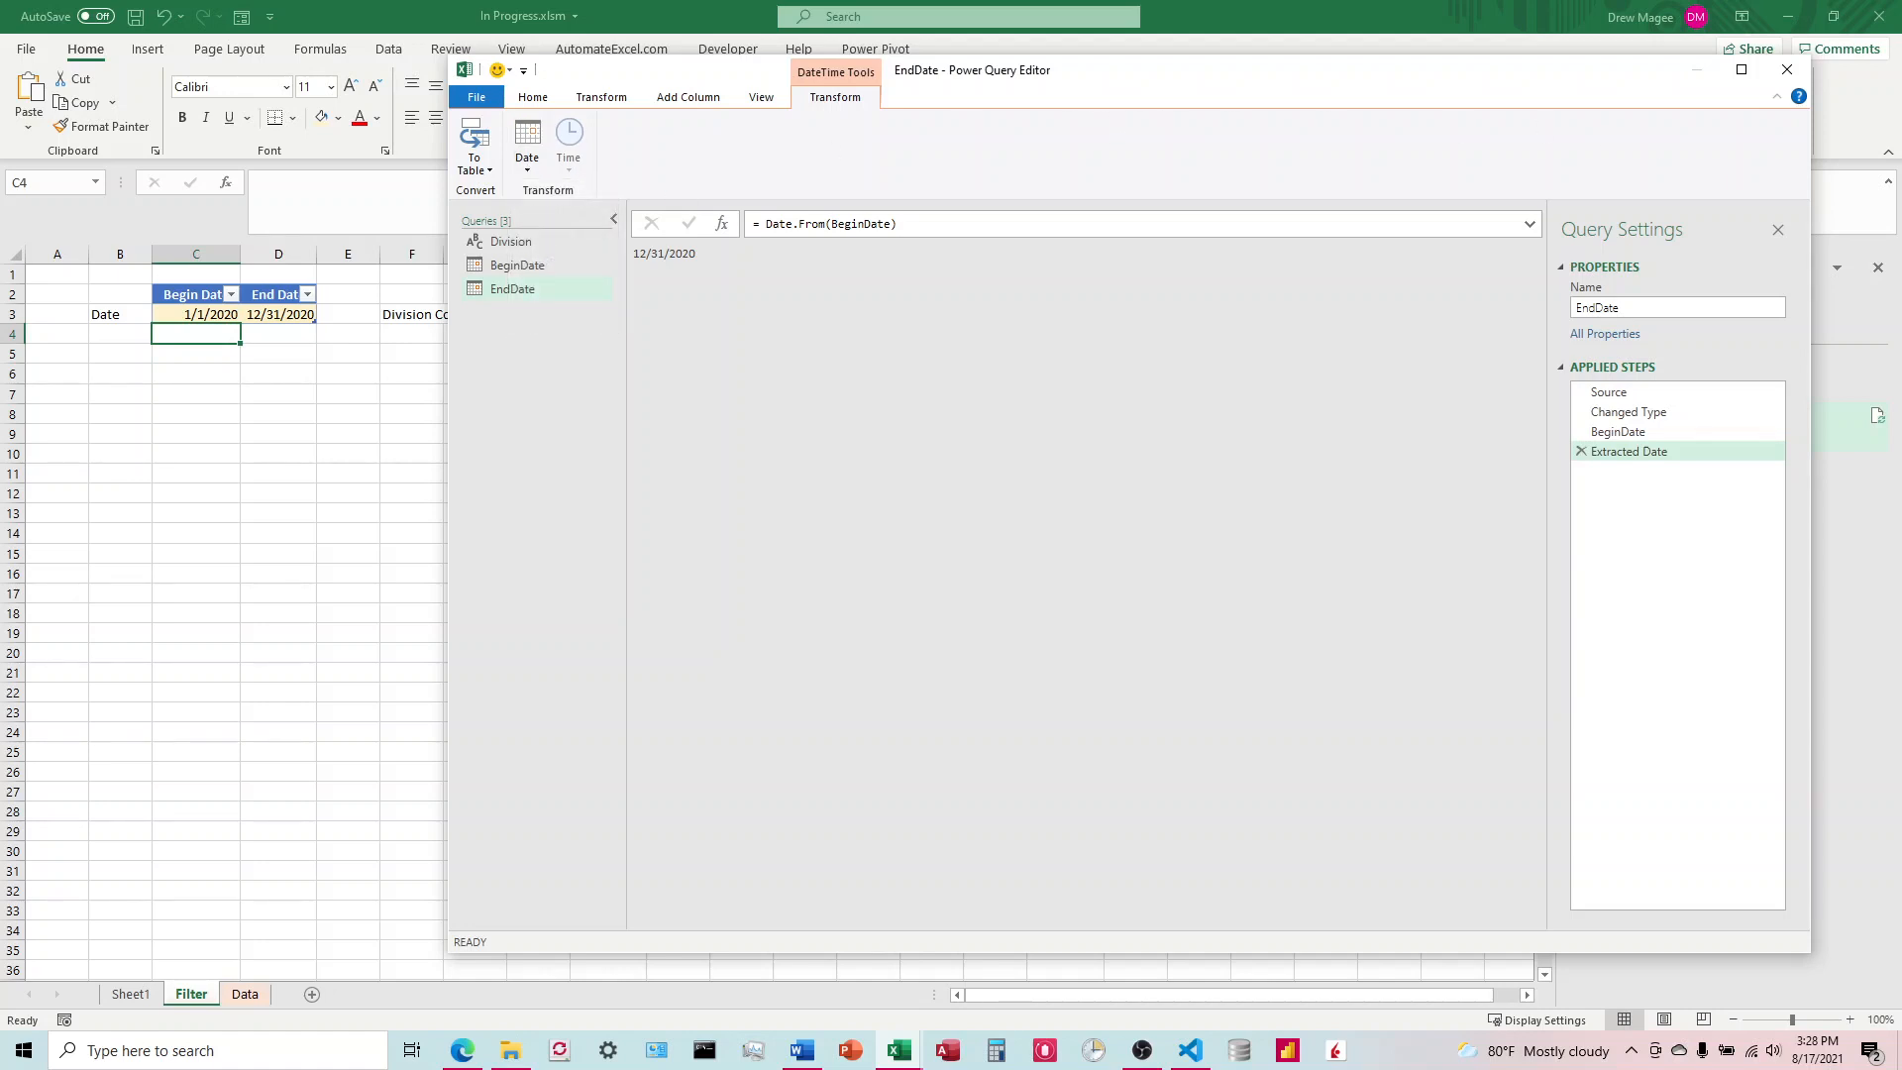
Step: Close the Power Query Editor and keep the changes to the date queries
left_click(533, 96)
left_click(478, 162)
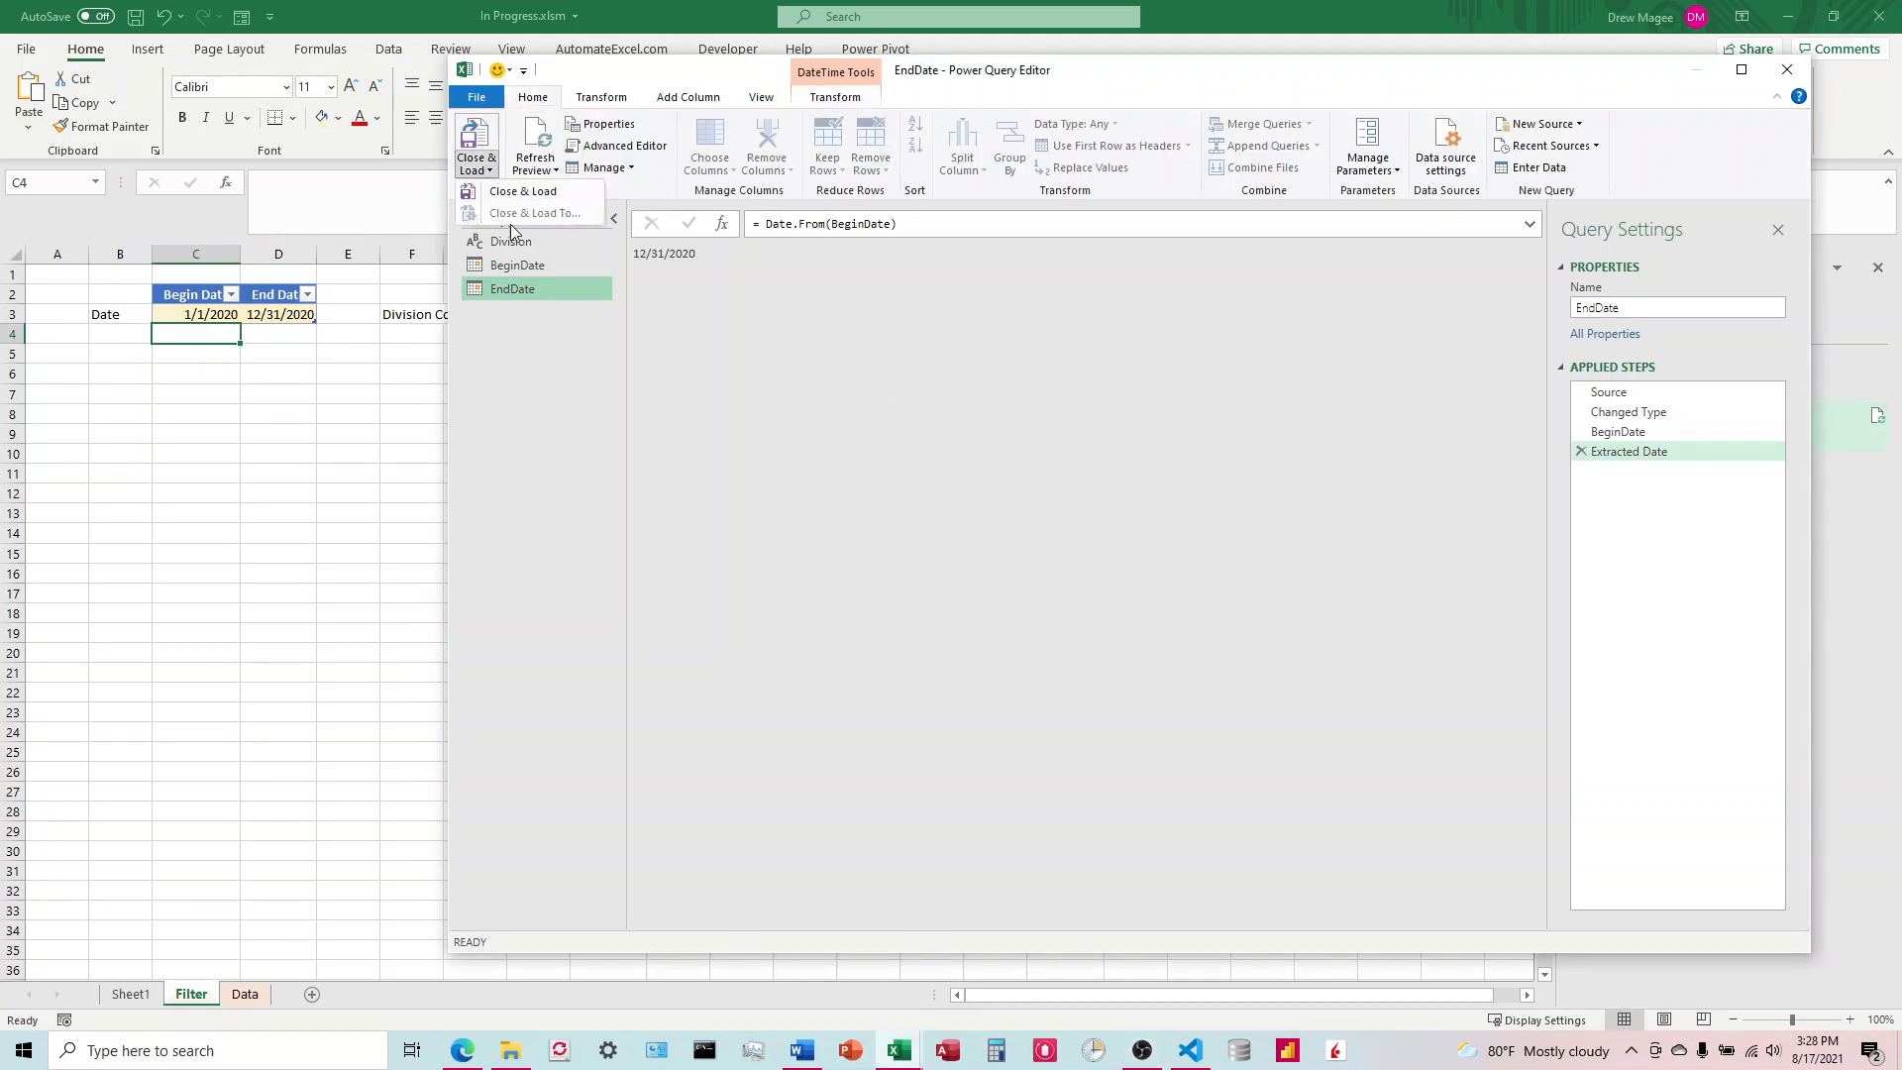
left_click(921, 365)
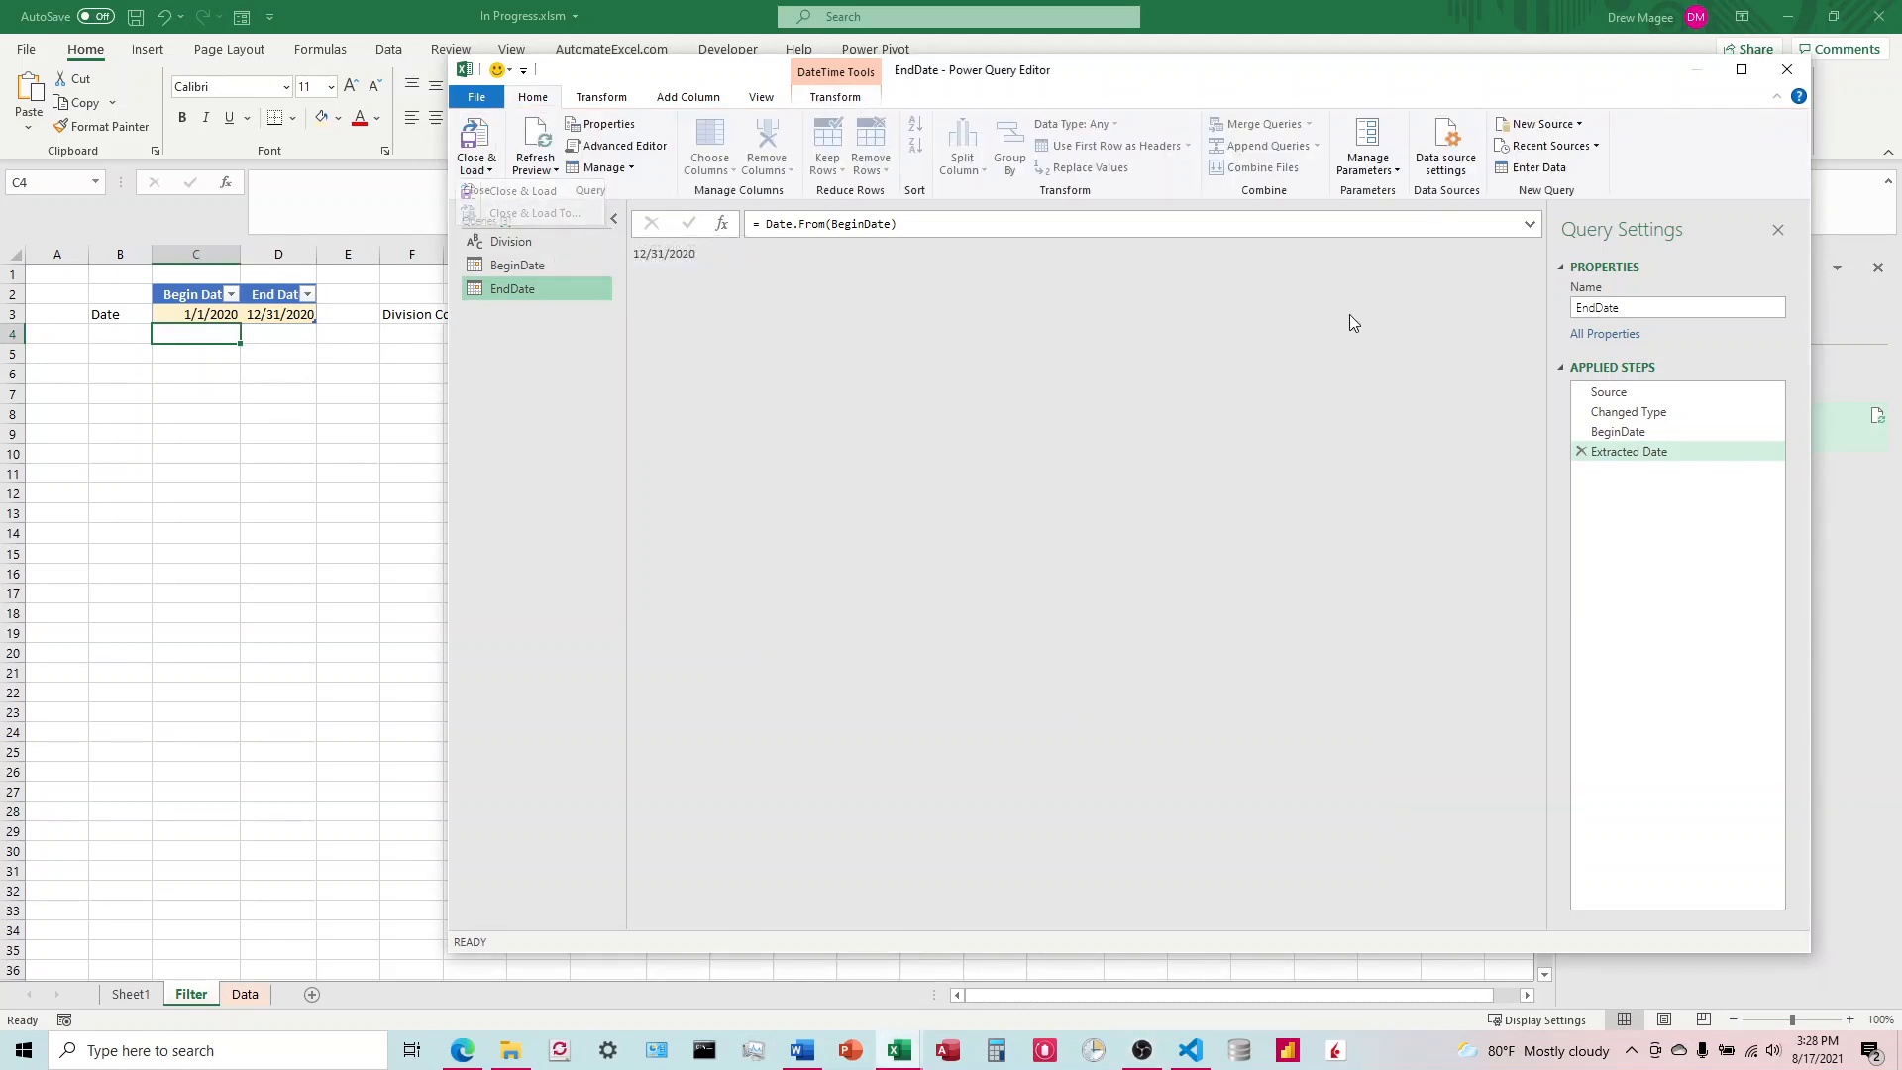
left_click(1799, 78)
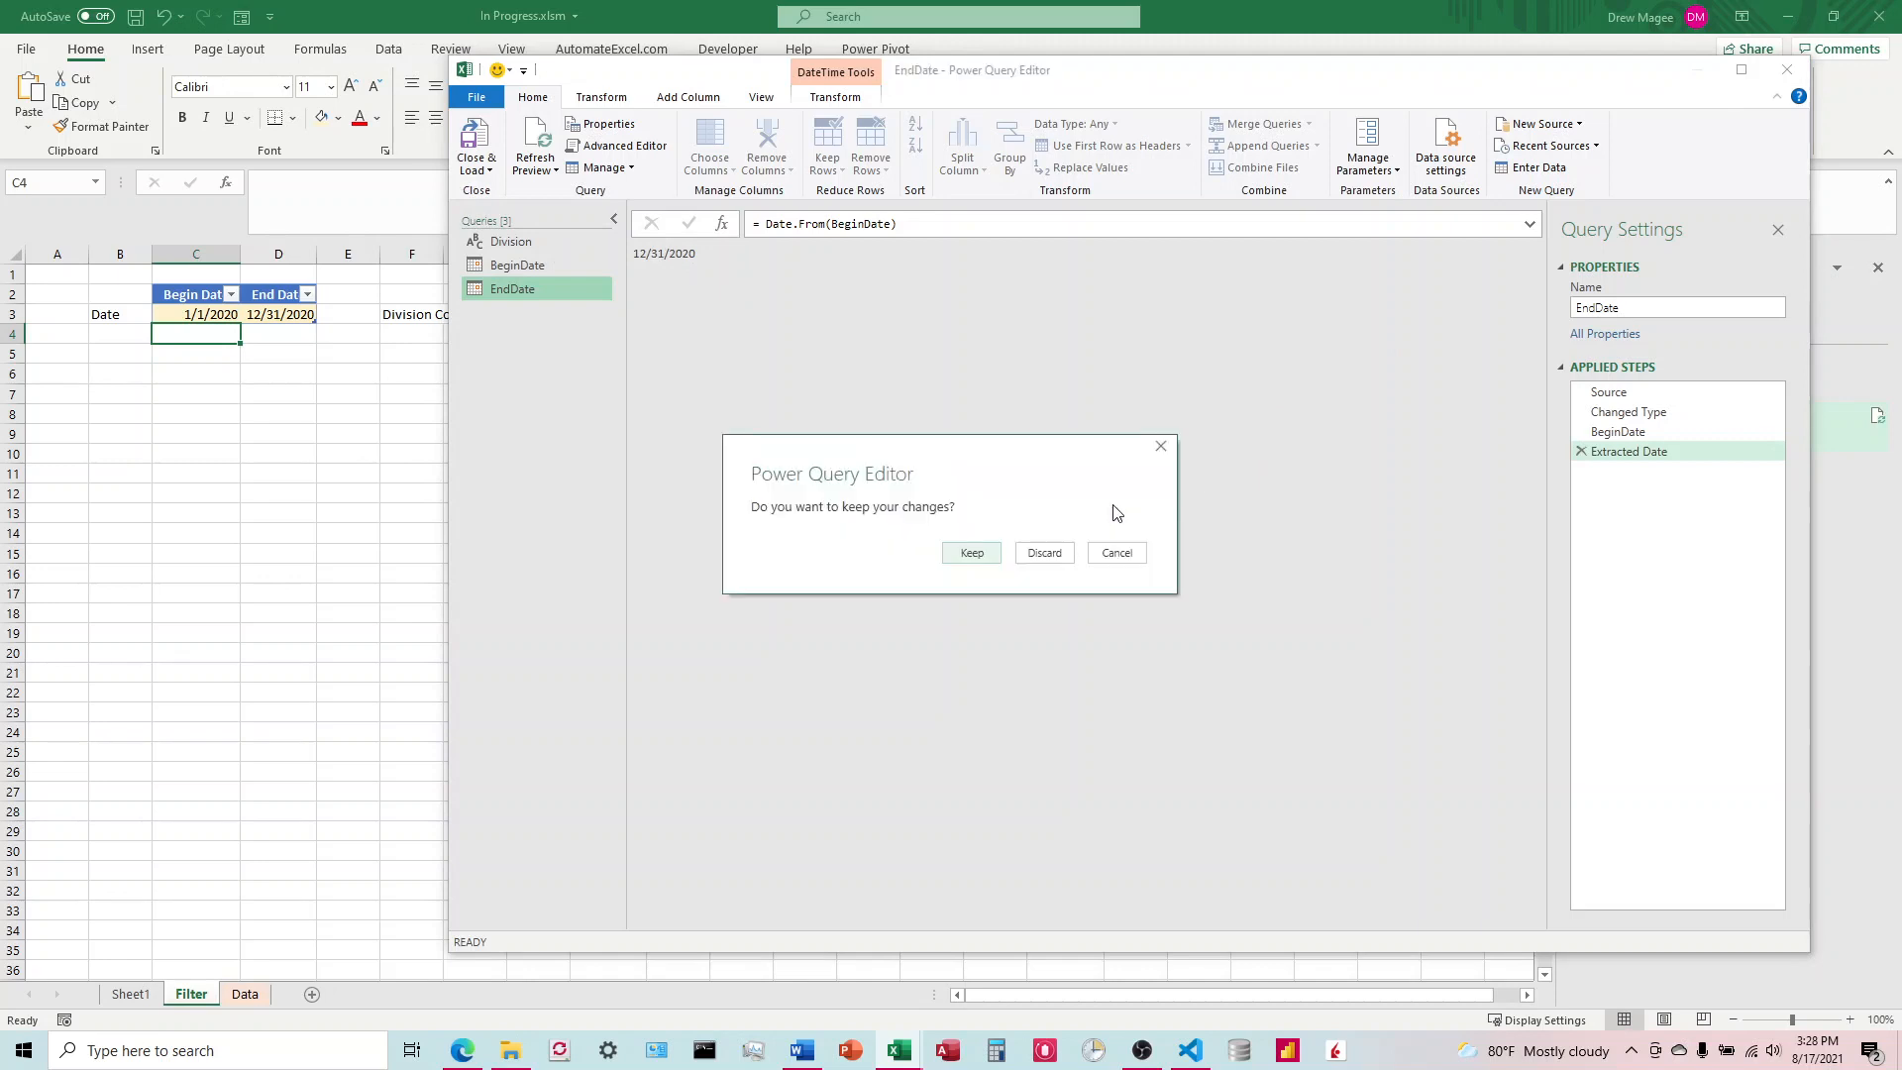
left_click(981, 555)
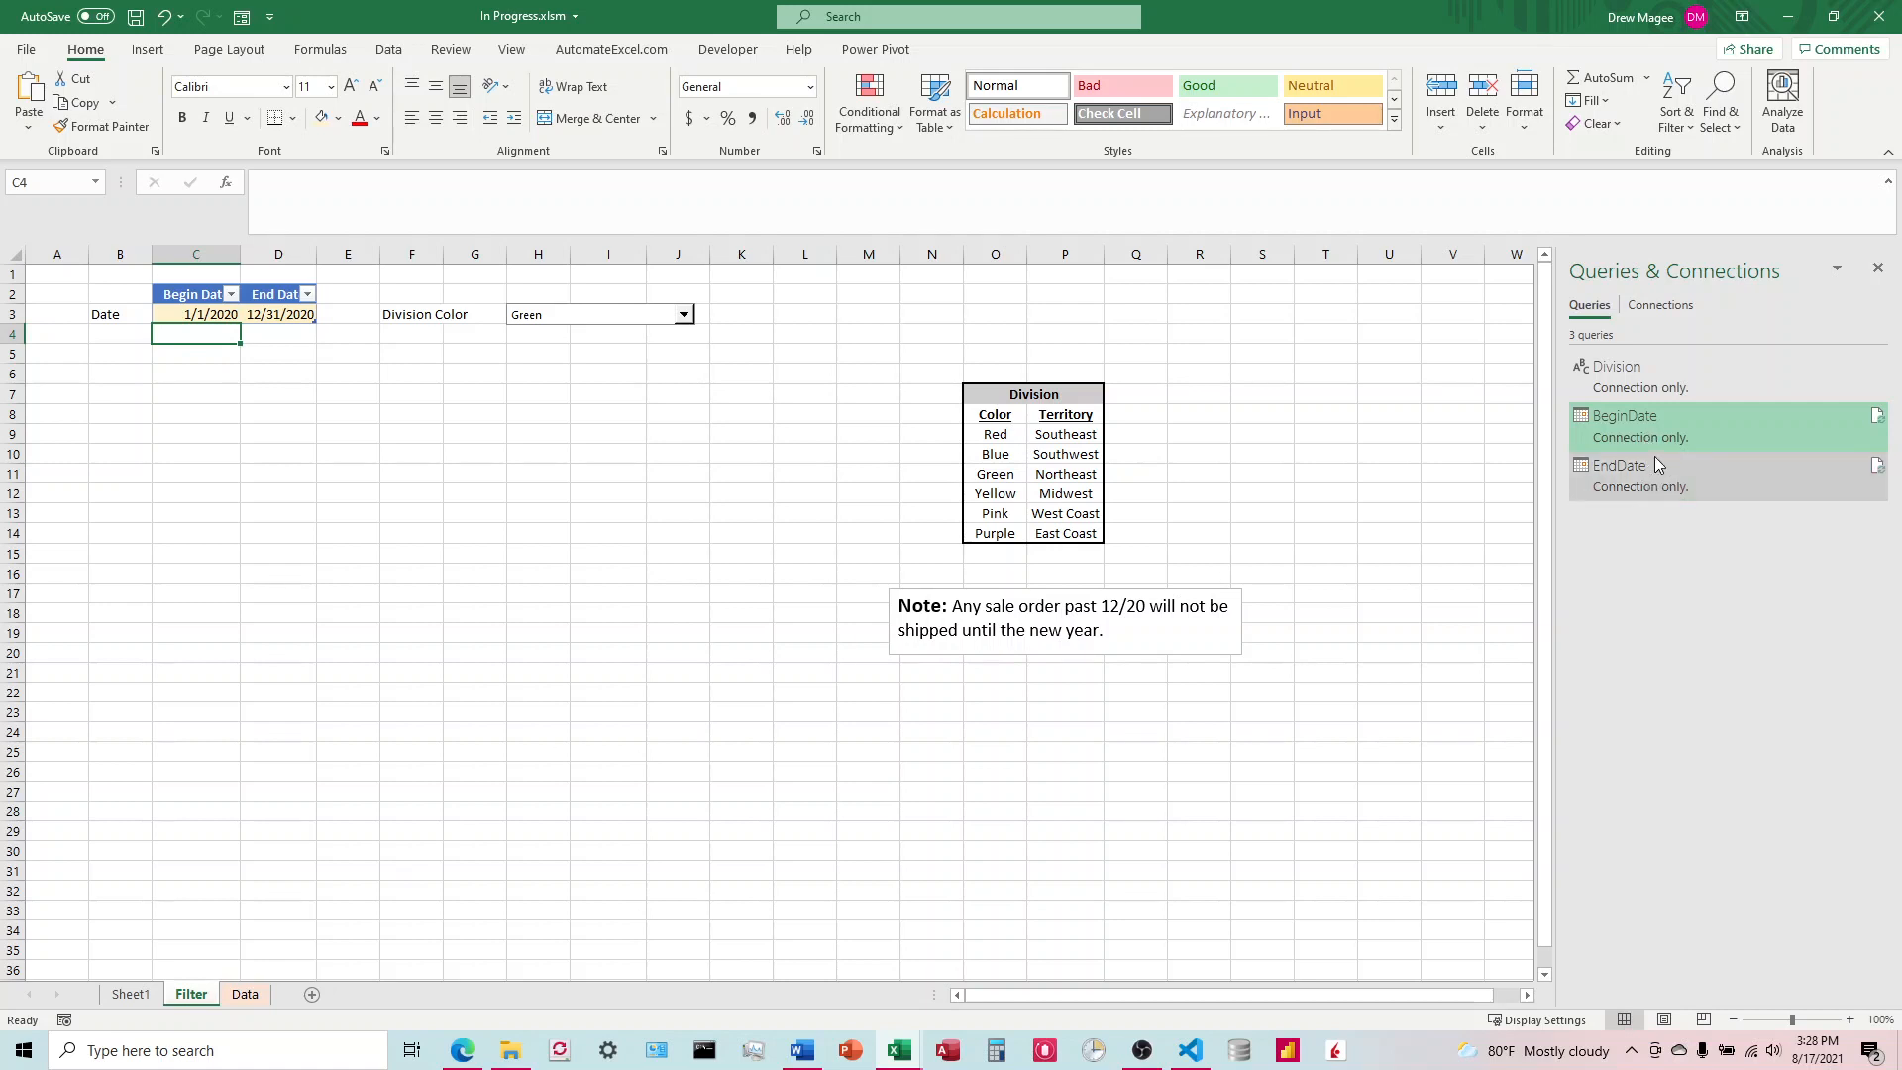
Step: Load the whole orders table on the Data sheet into Power Query as a new query
key("alt+Tab")
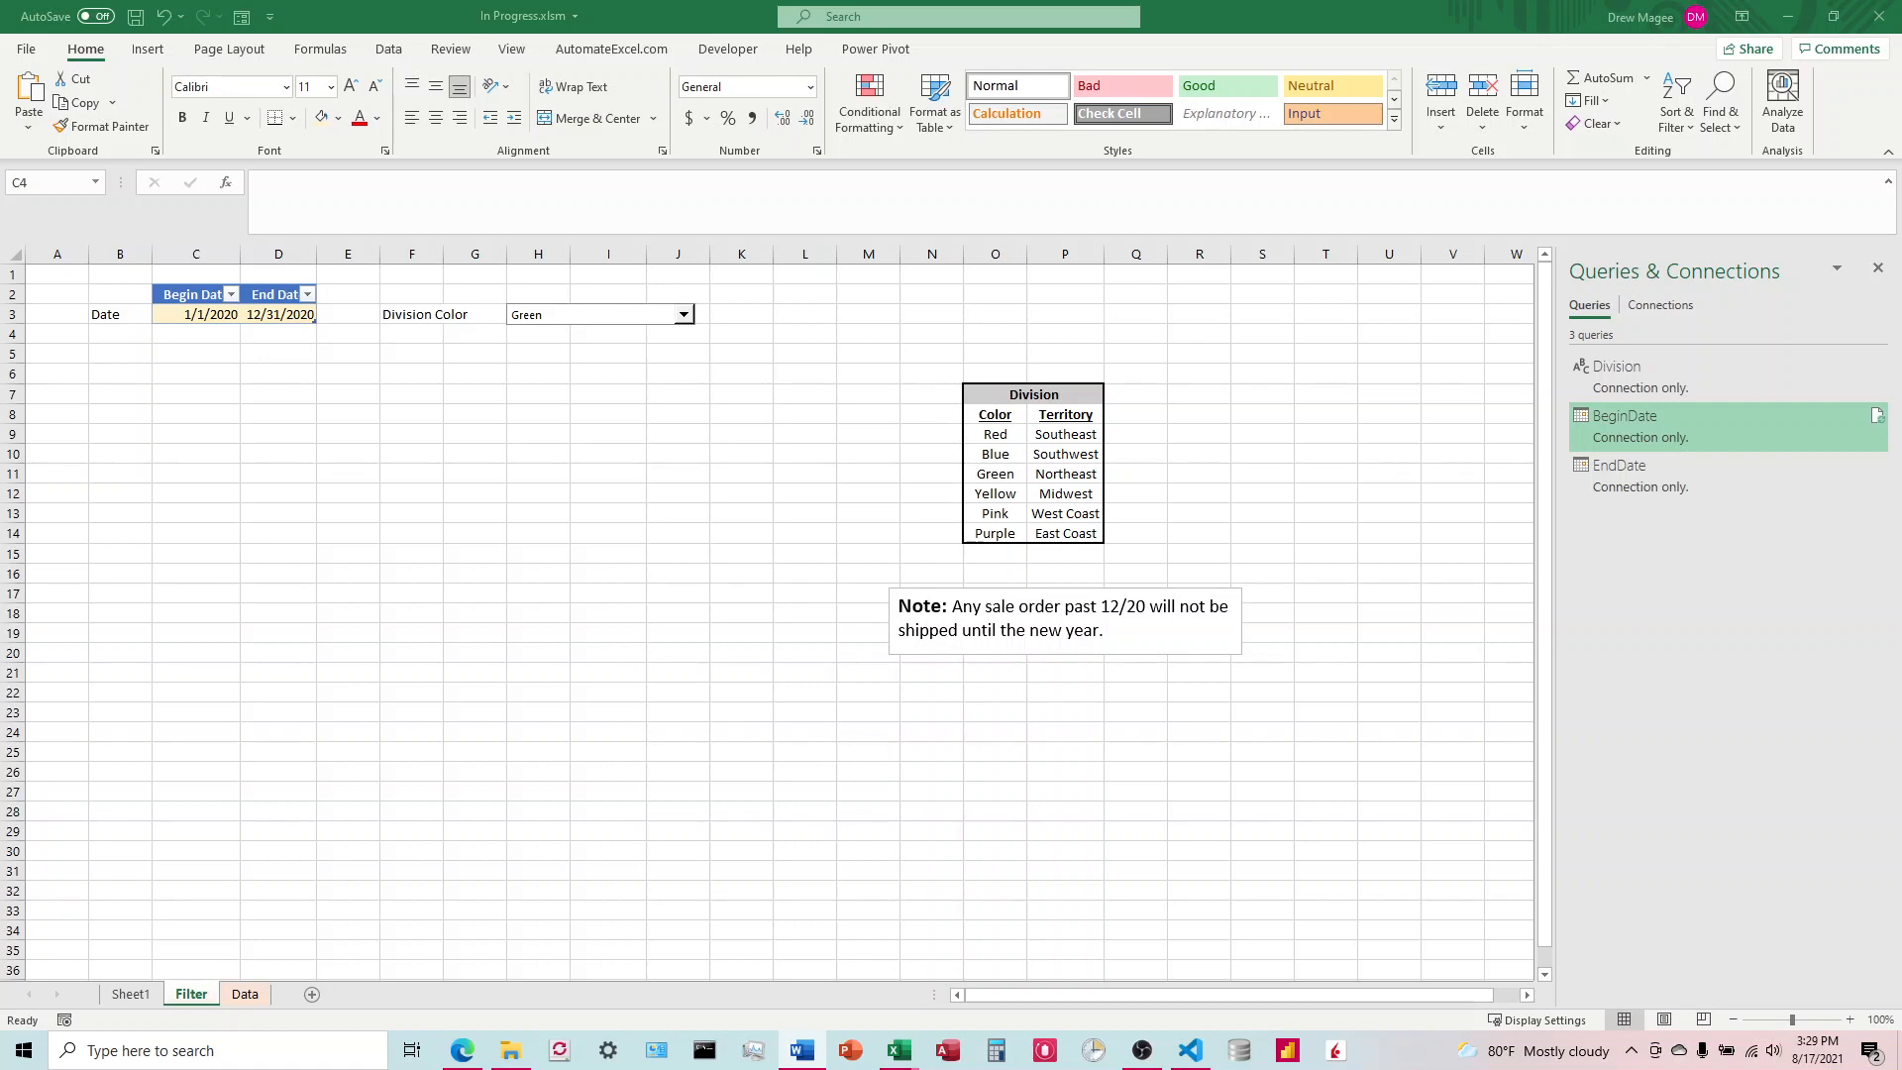
left_click(244, 994)
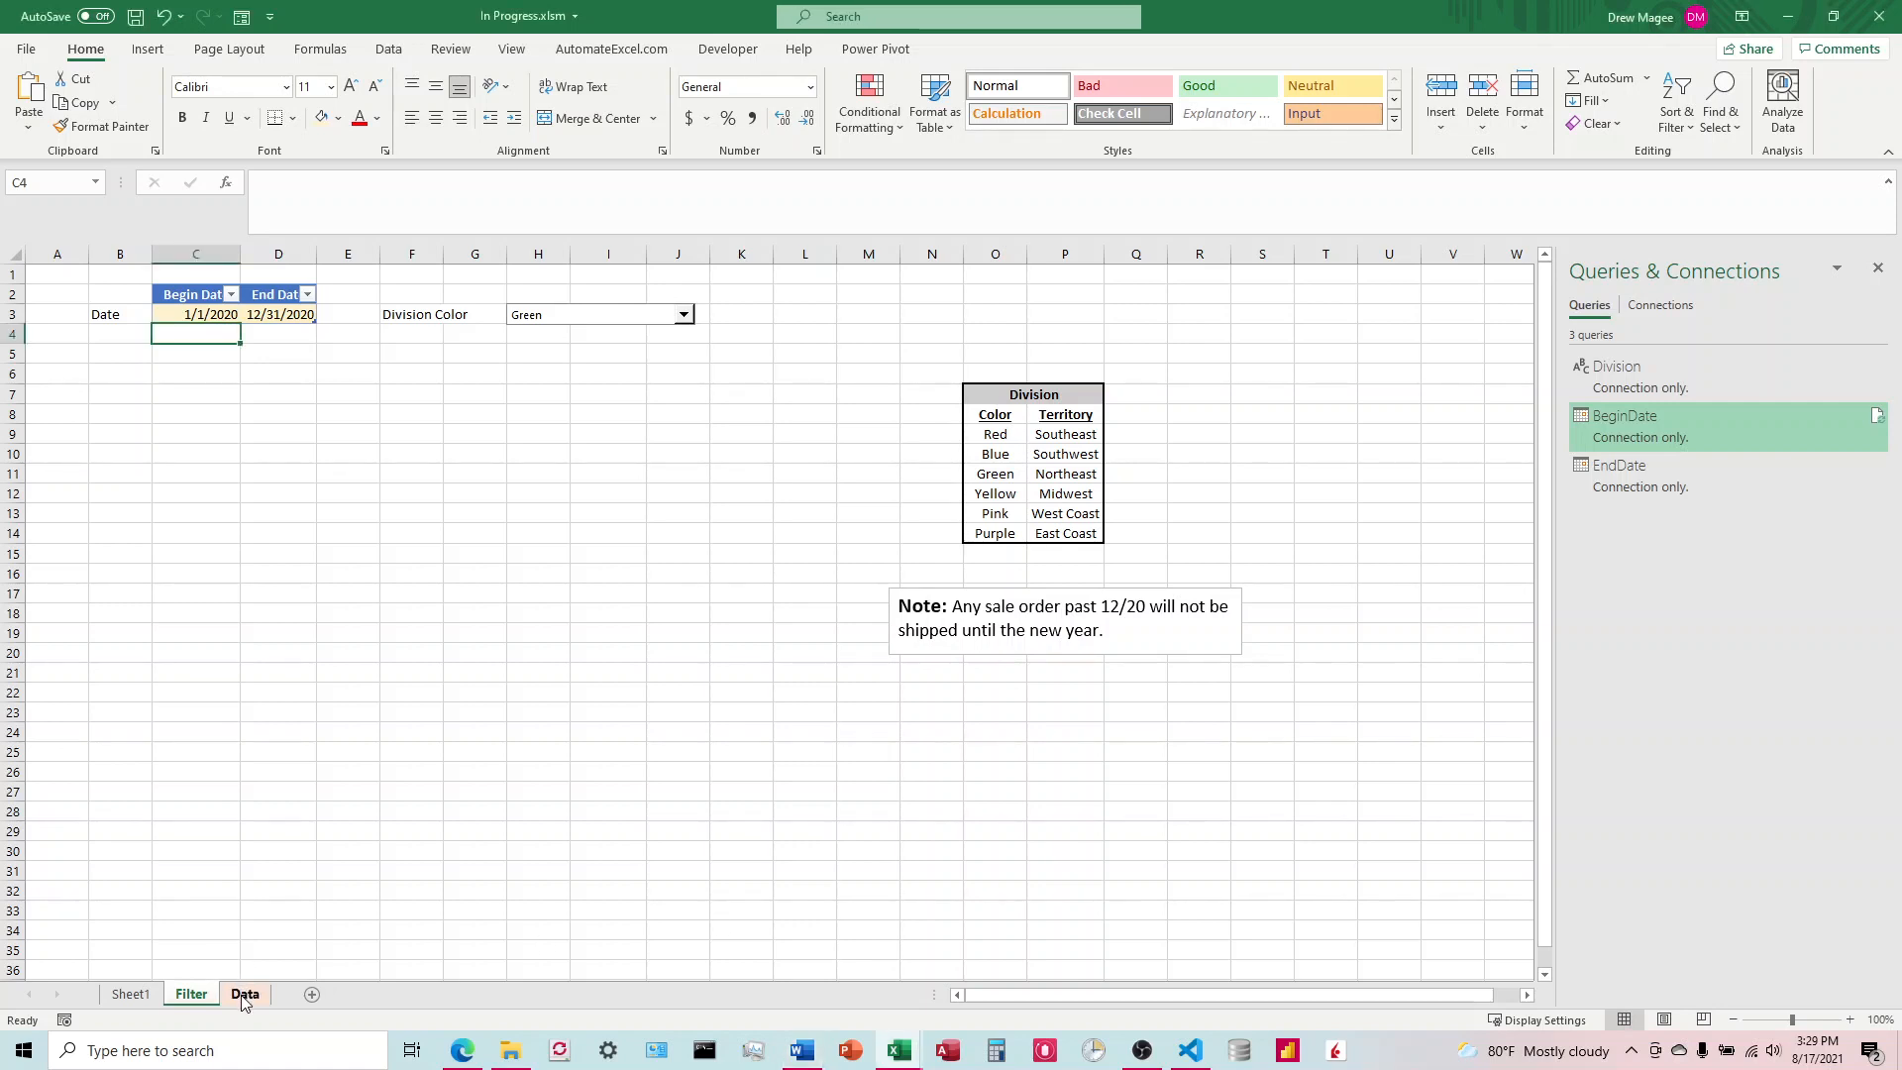
left_click(194, 414)
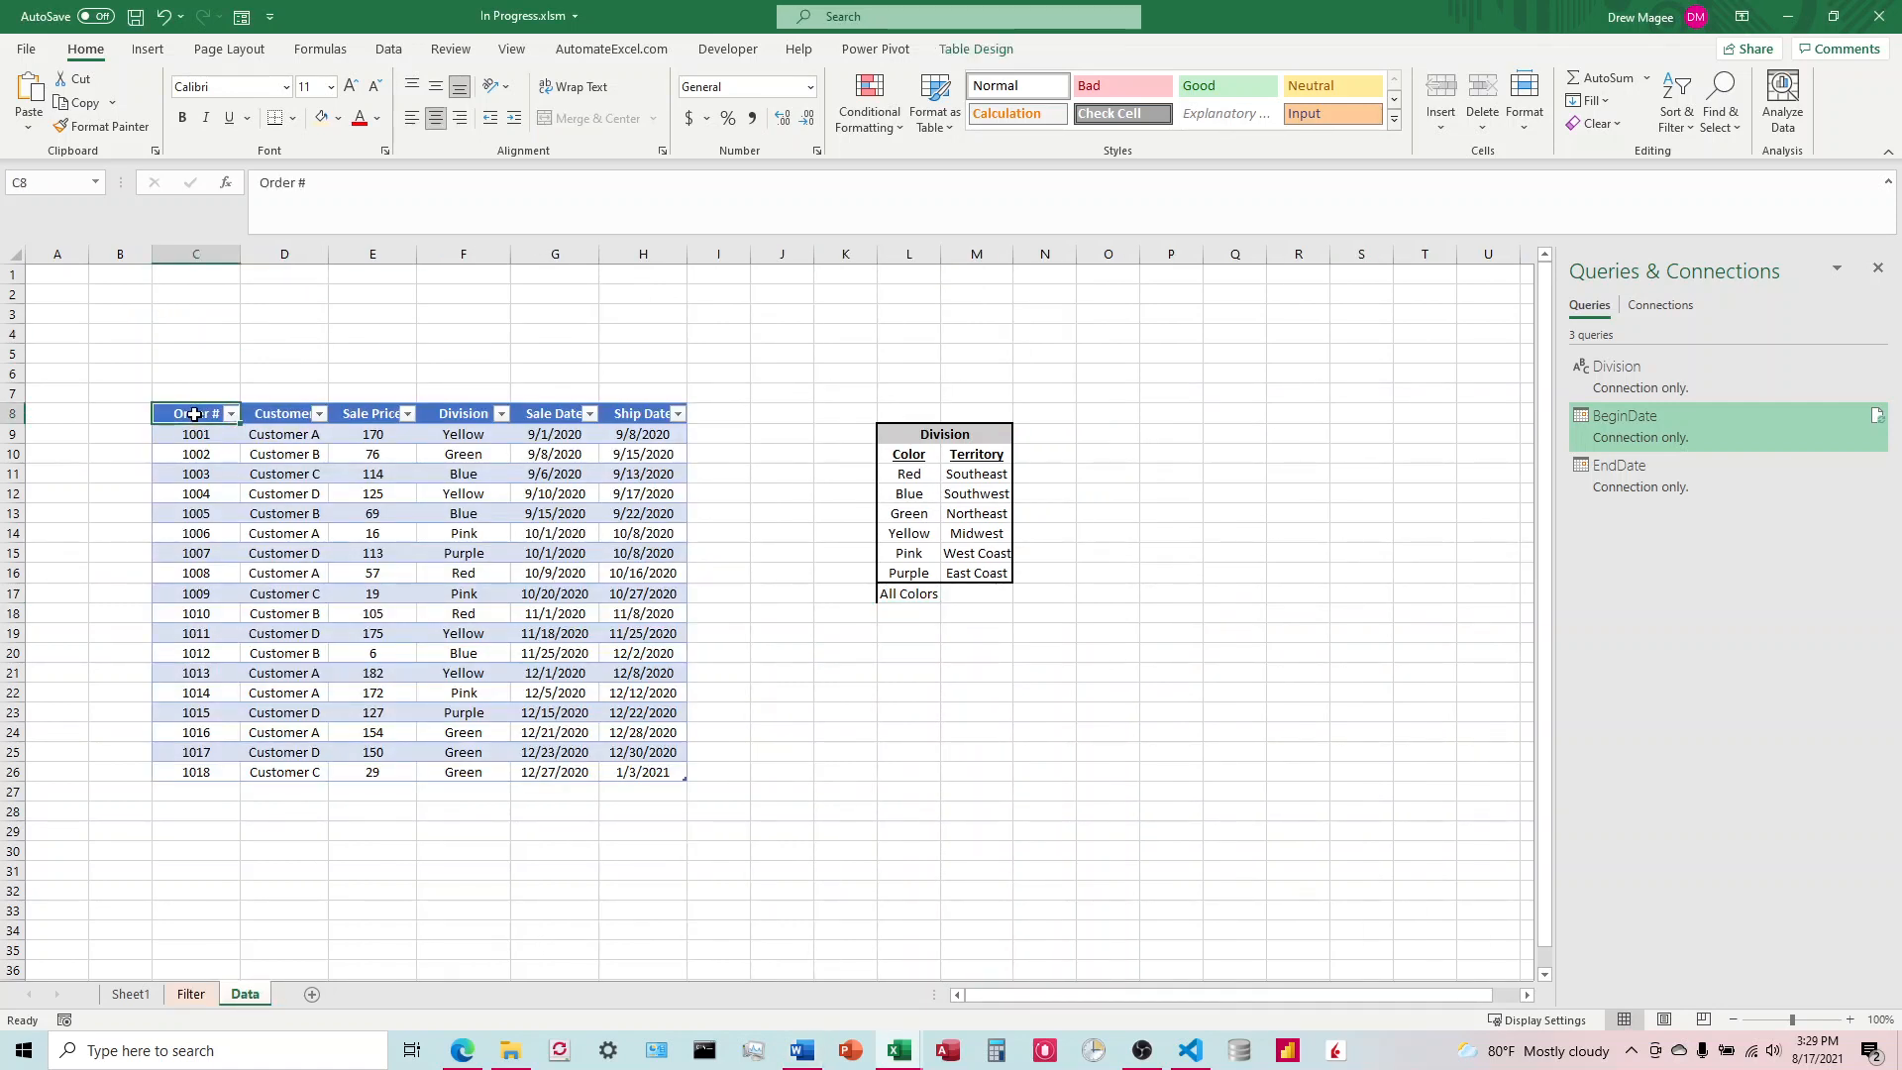
key("ctrl+a")
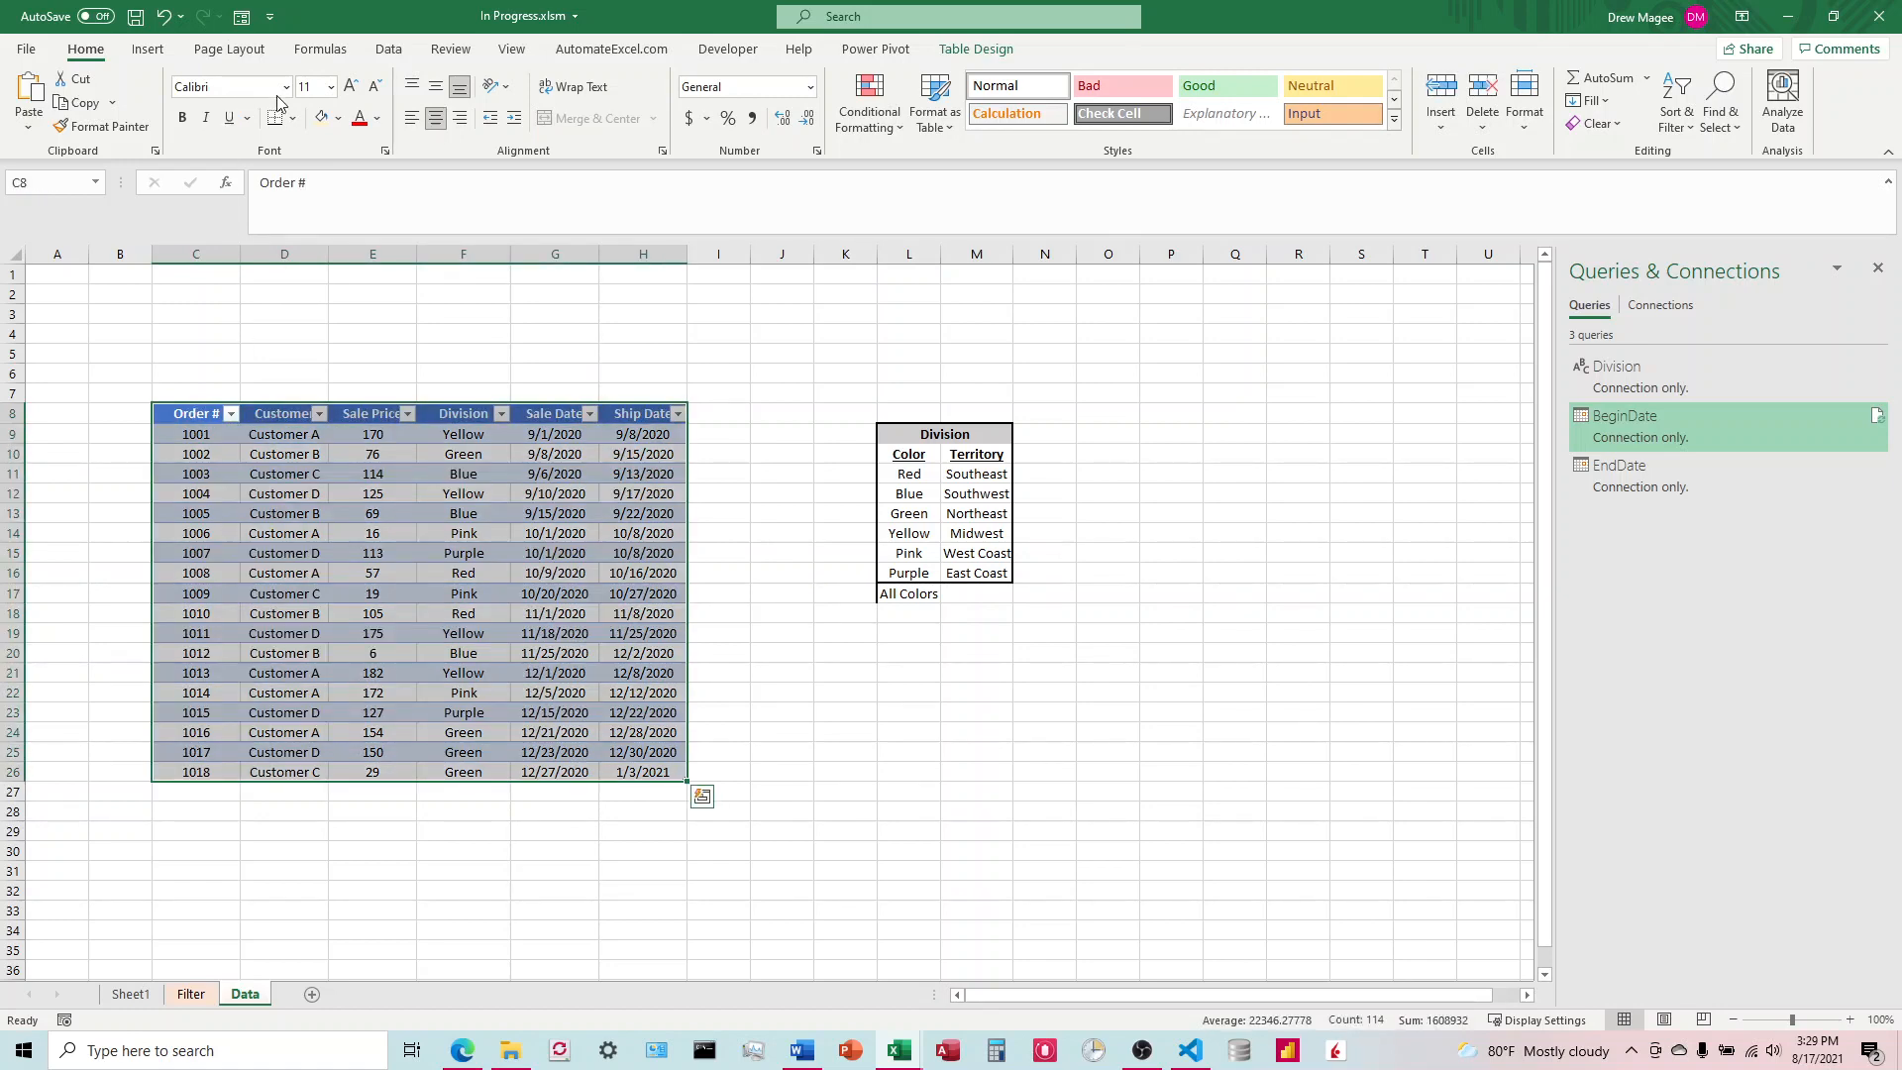
left_click(389, 49)
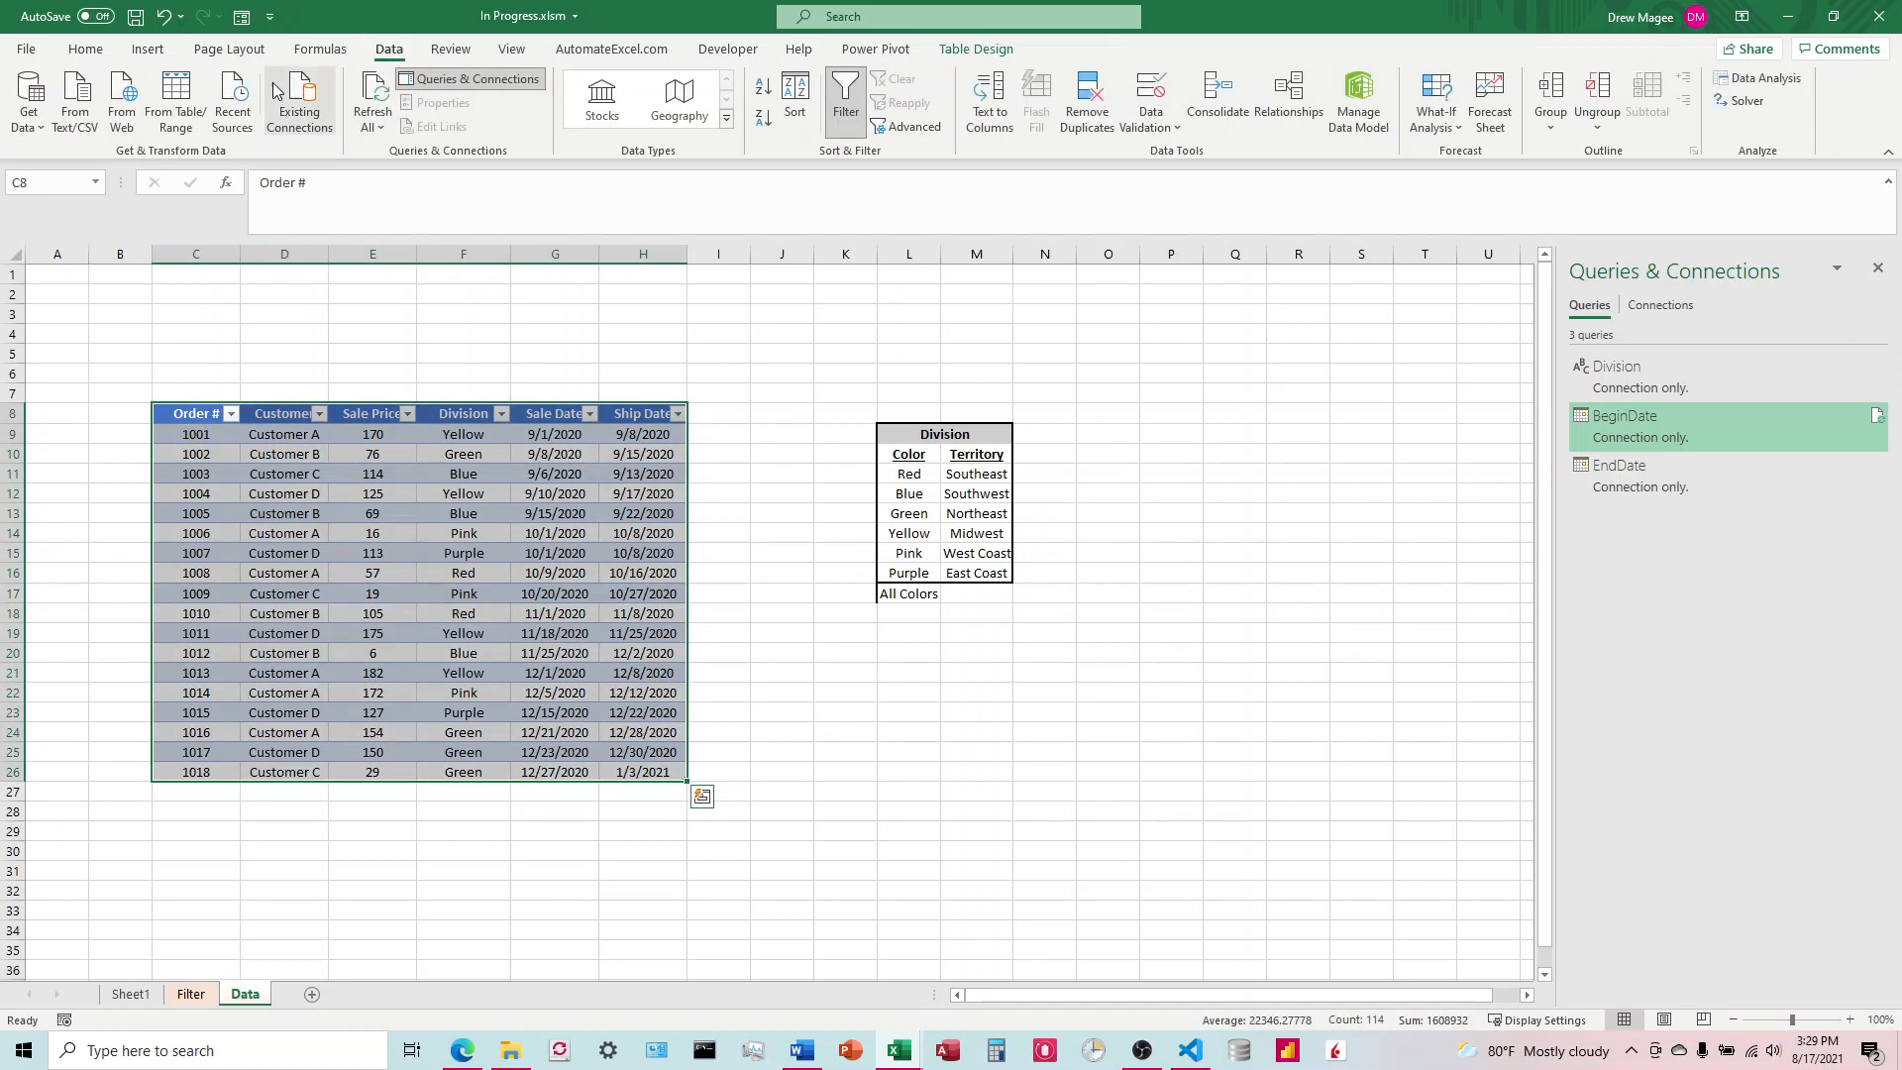
left_click(179, 104)
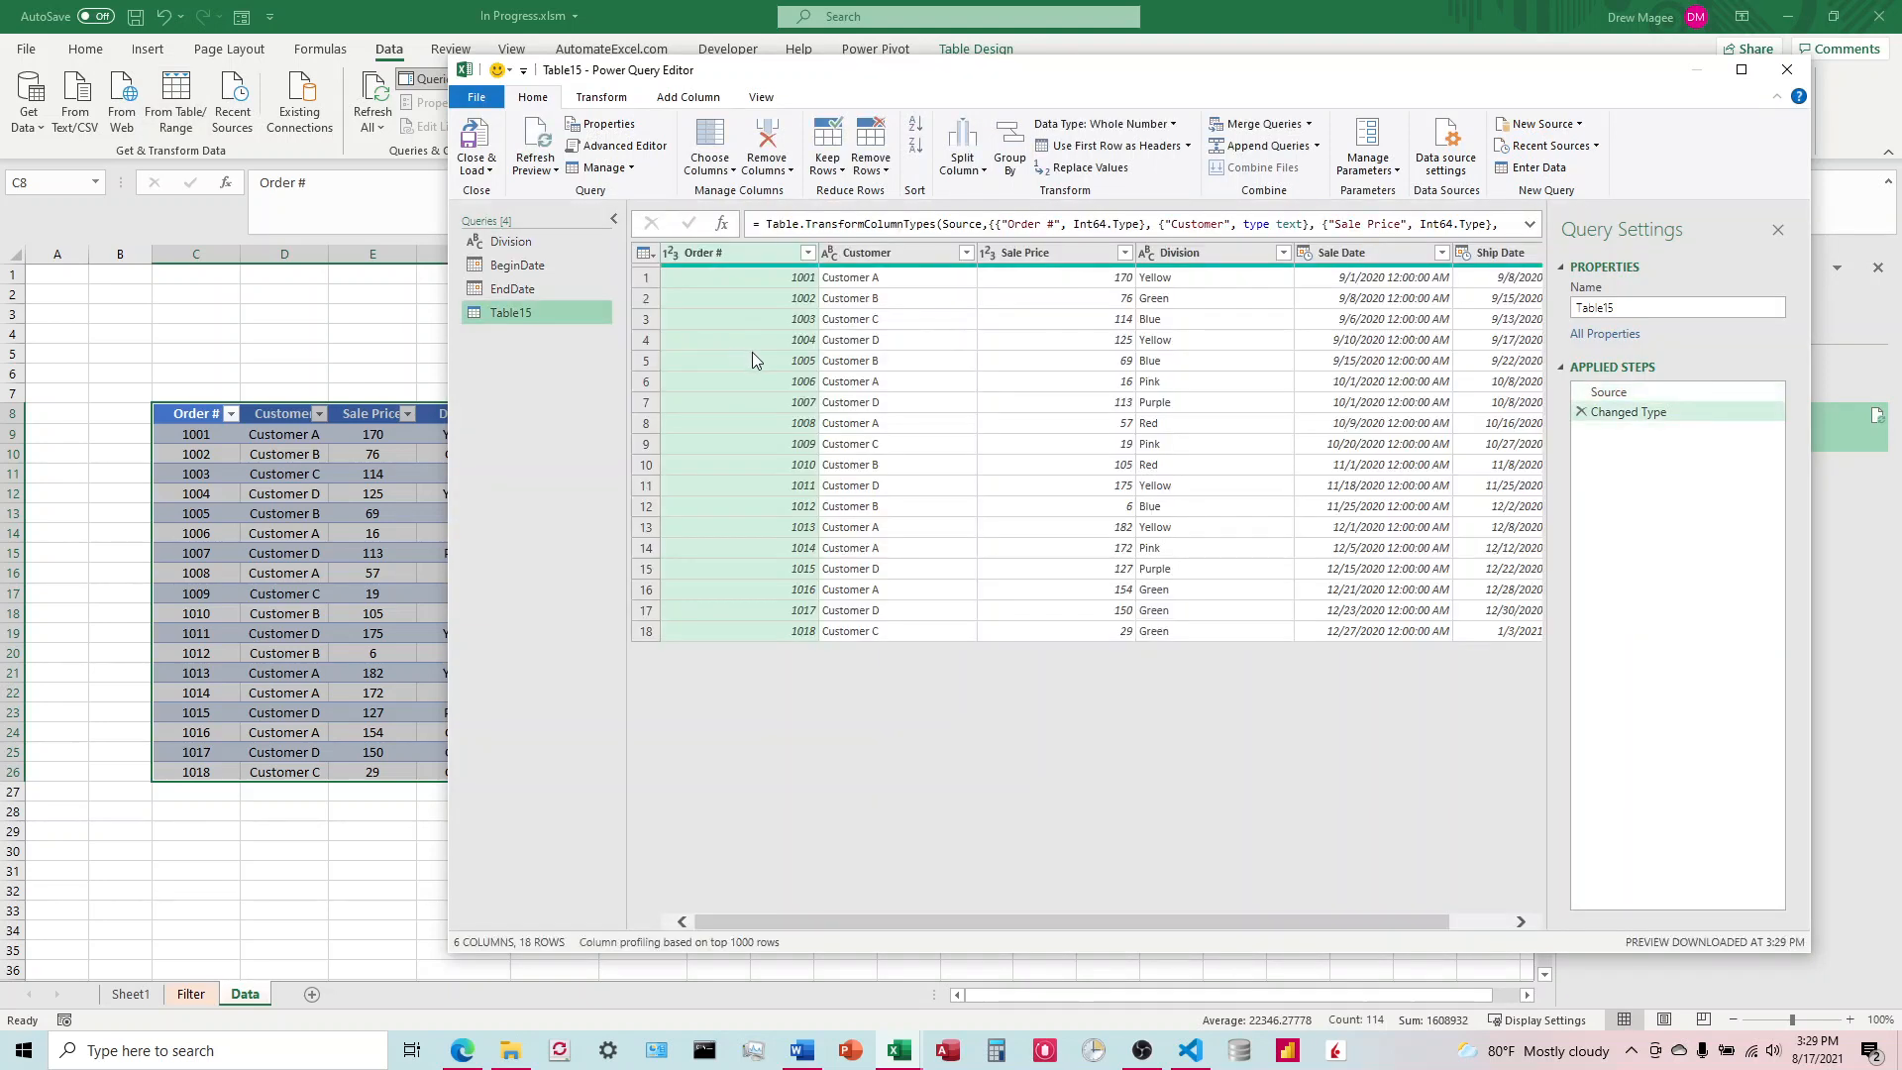
Step: Change the Sale Date and Ship Date column types from datetime to date in the orders query's code
left_click(618, 146)
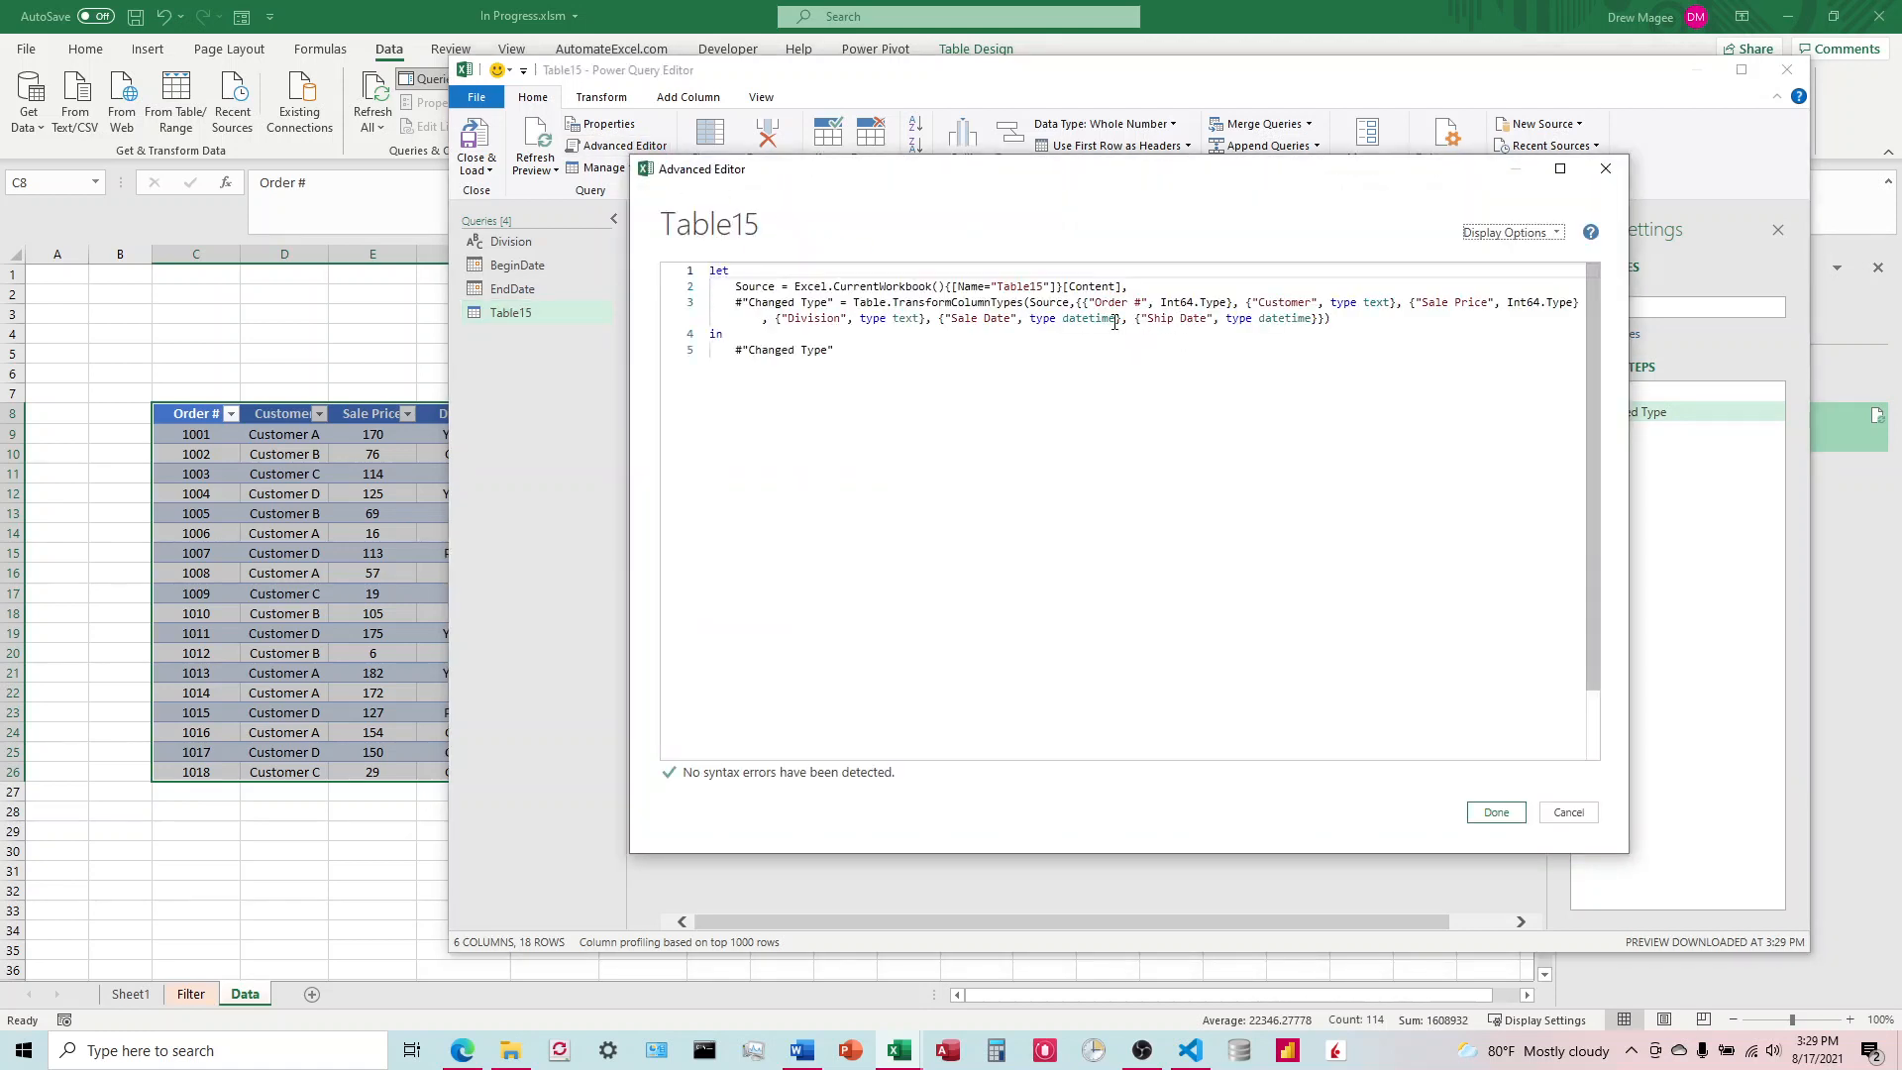
left_click(1117, 318)
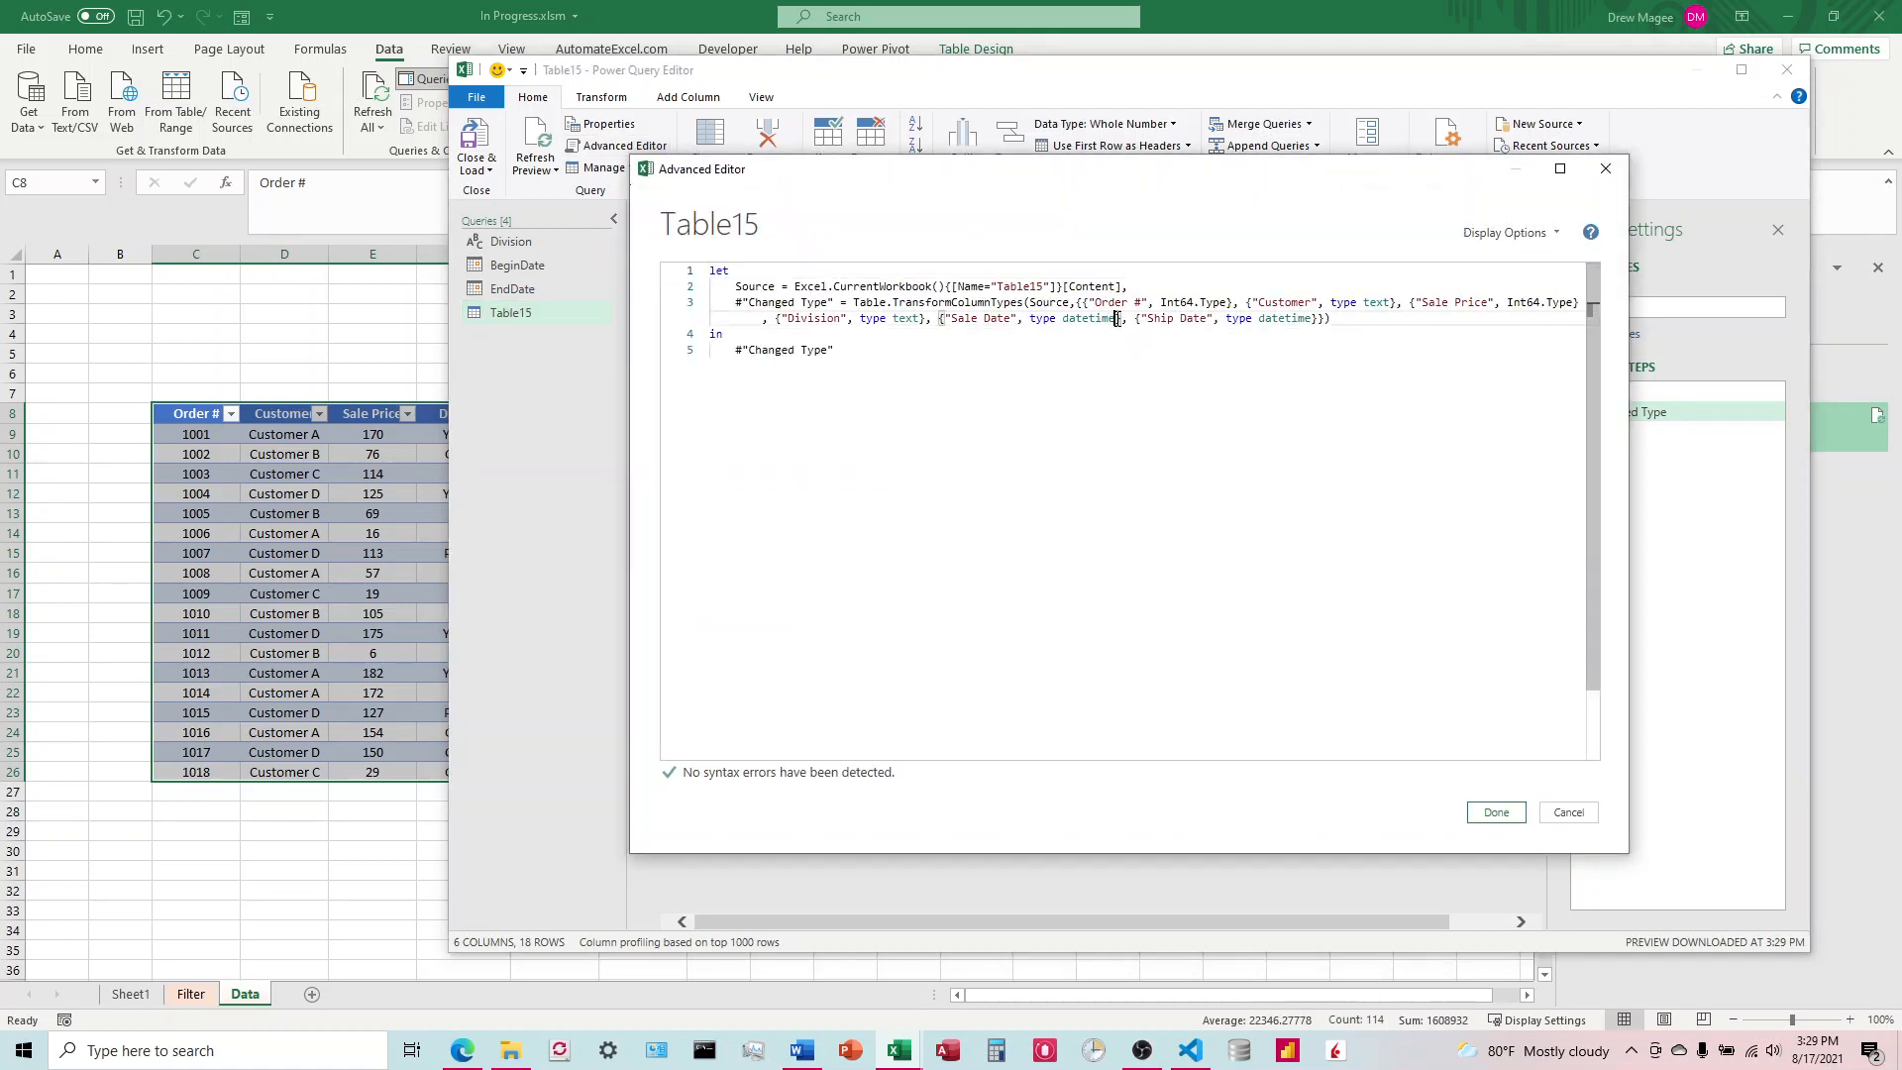
key("BackSpace")
key("BackSpace")
key("BackSpace")
key("BackSpace")
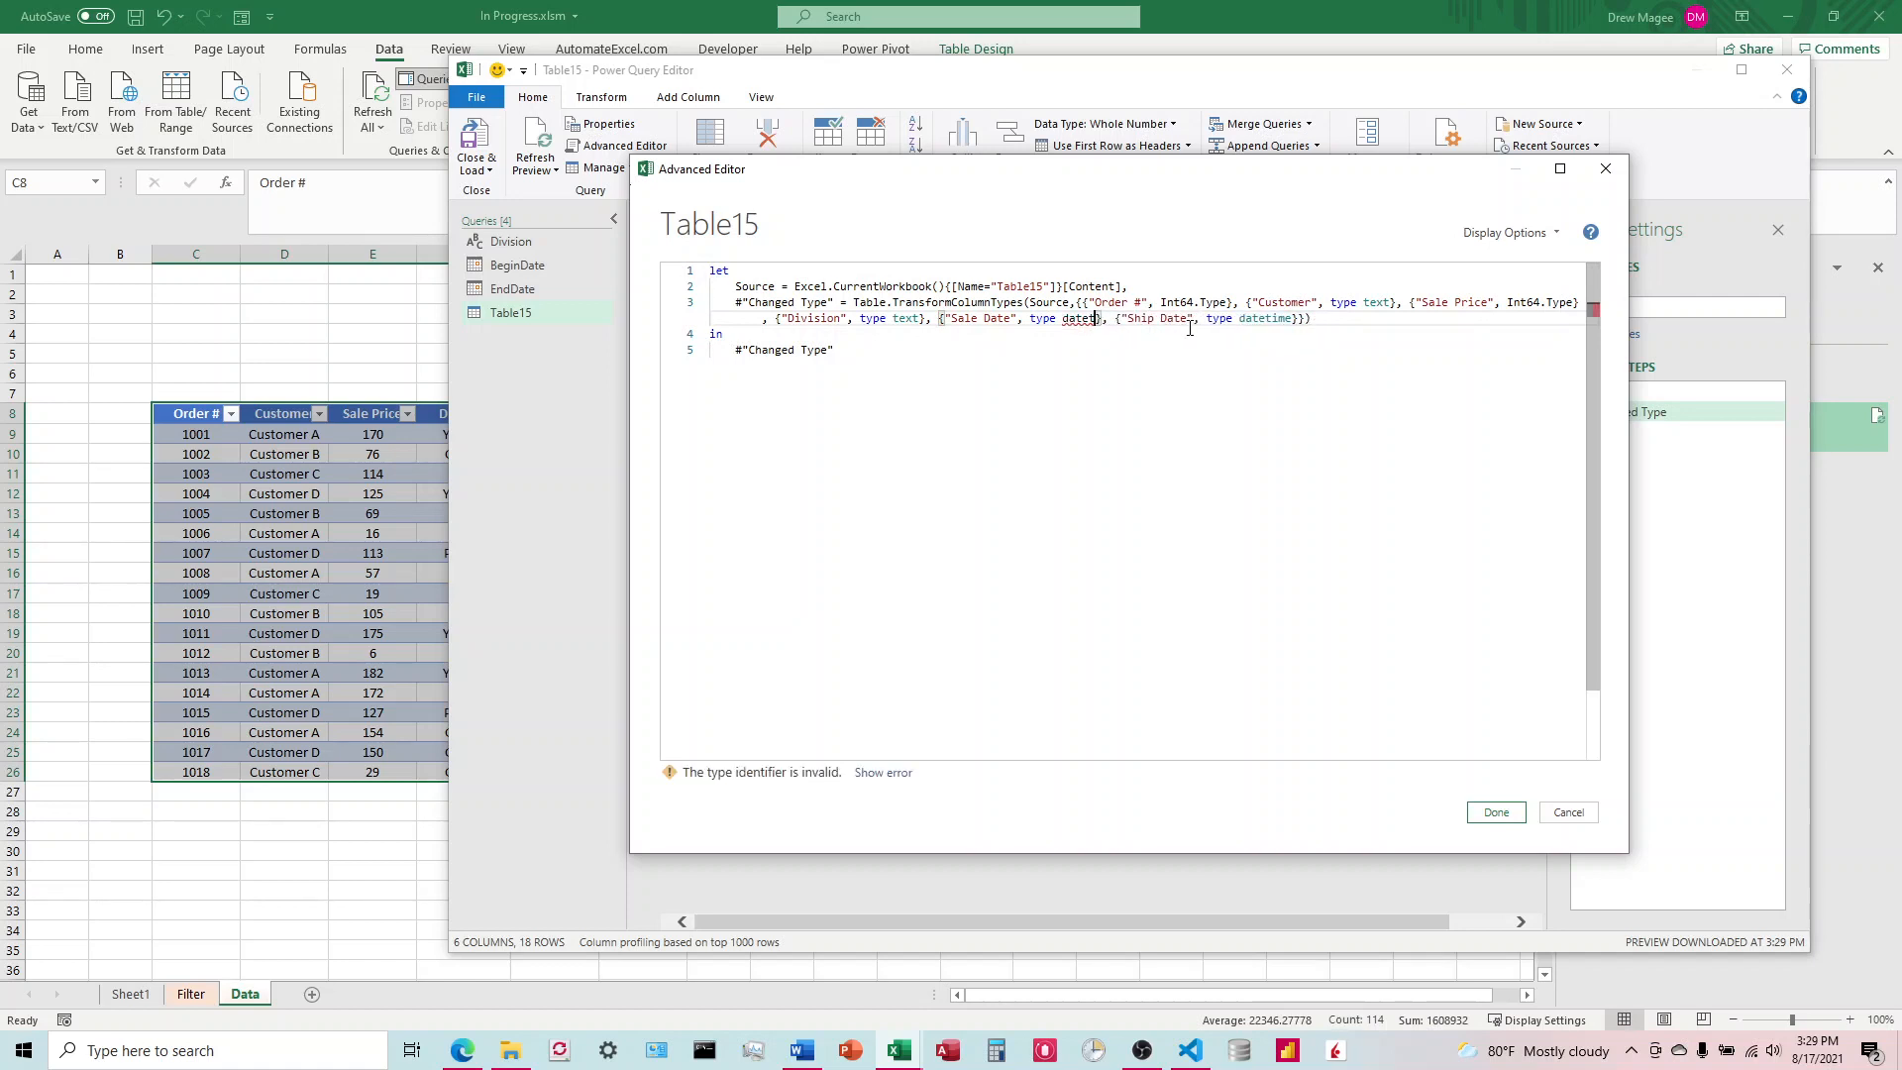
left_click(1285, 318)
key("BackSpace")
key("BackSpace")
key("BackSpace")
key("BackSpace")
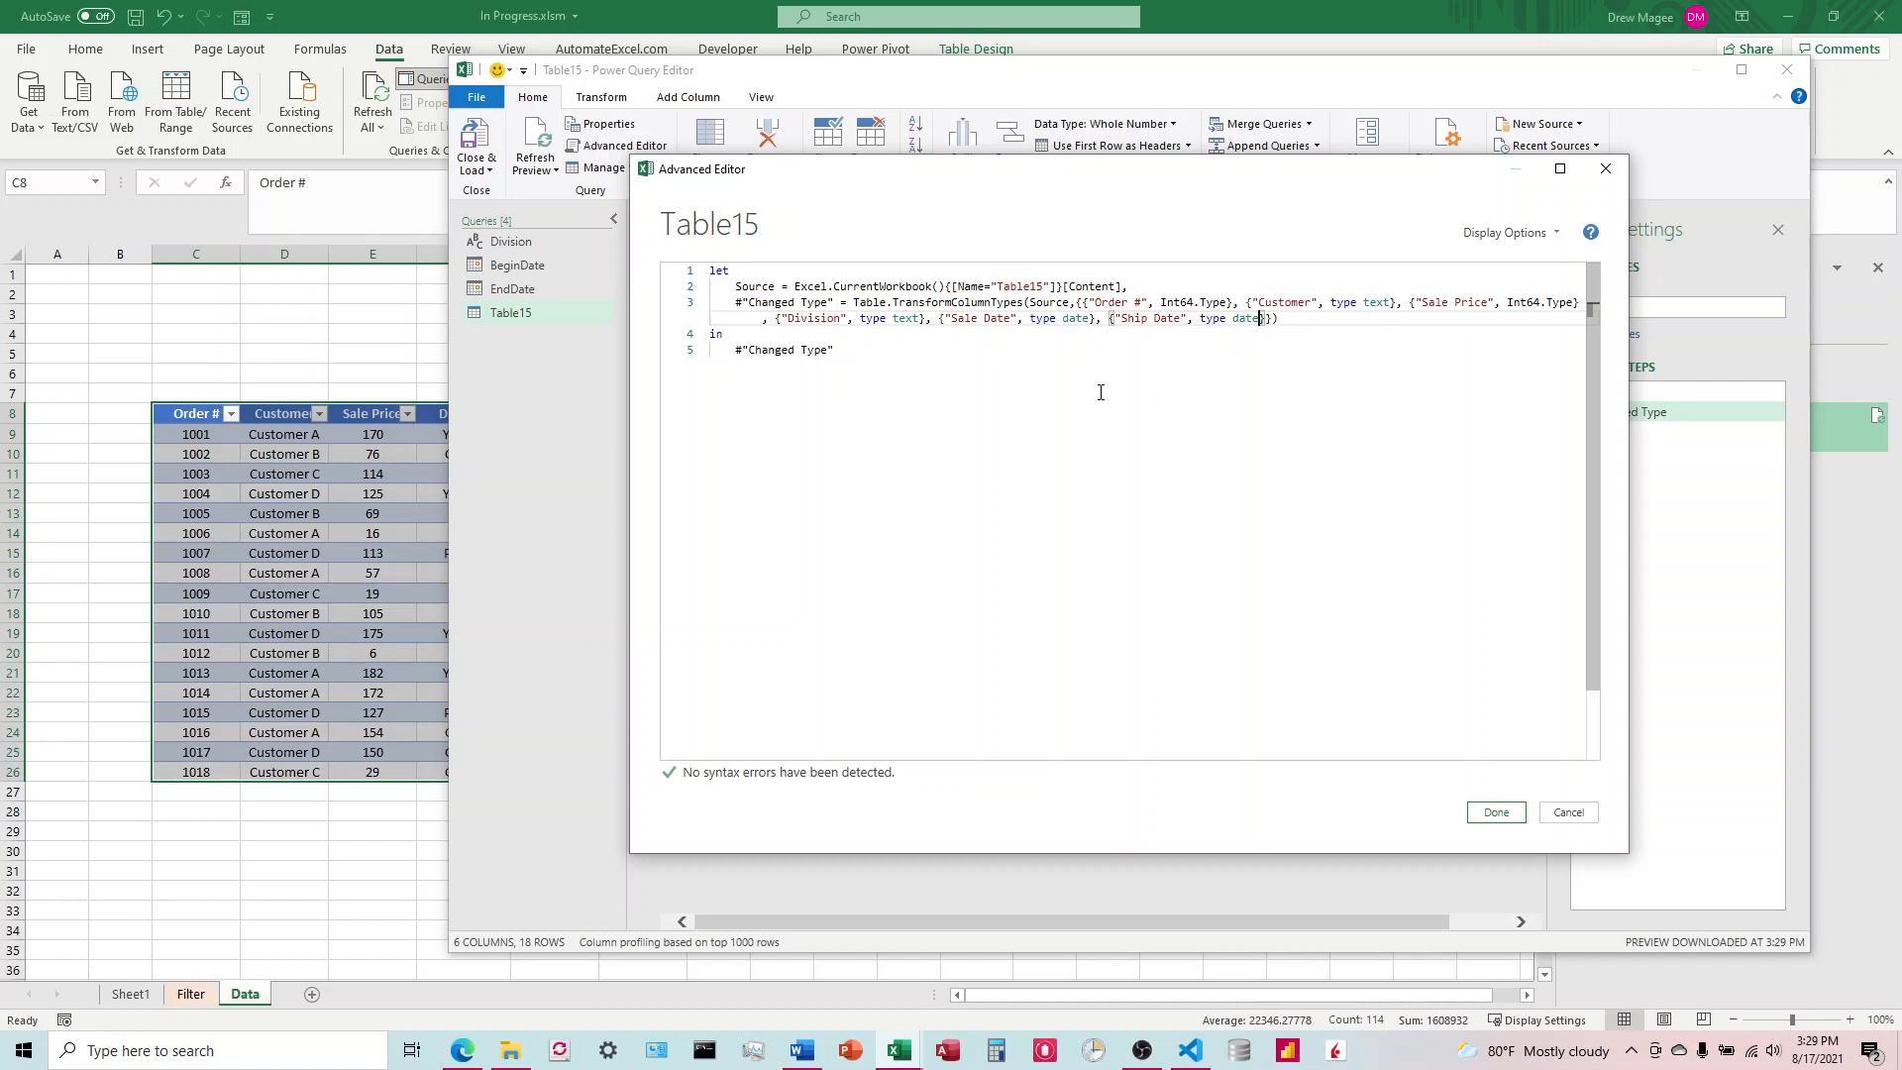
left_click(1298, 324)
type(",")
key("Return")
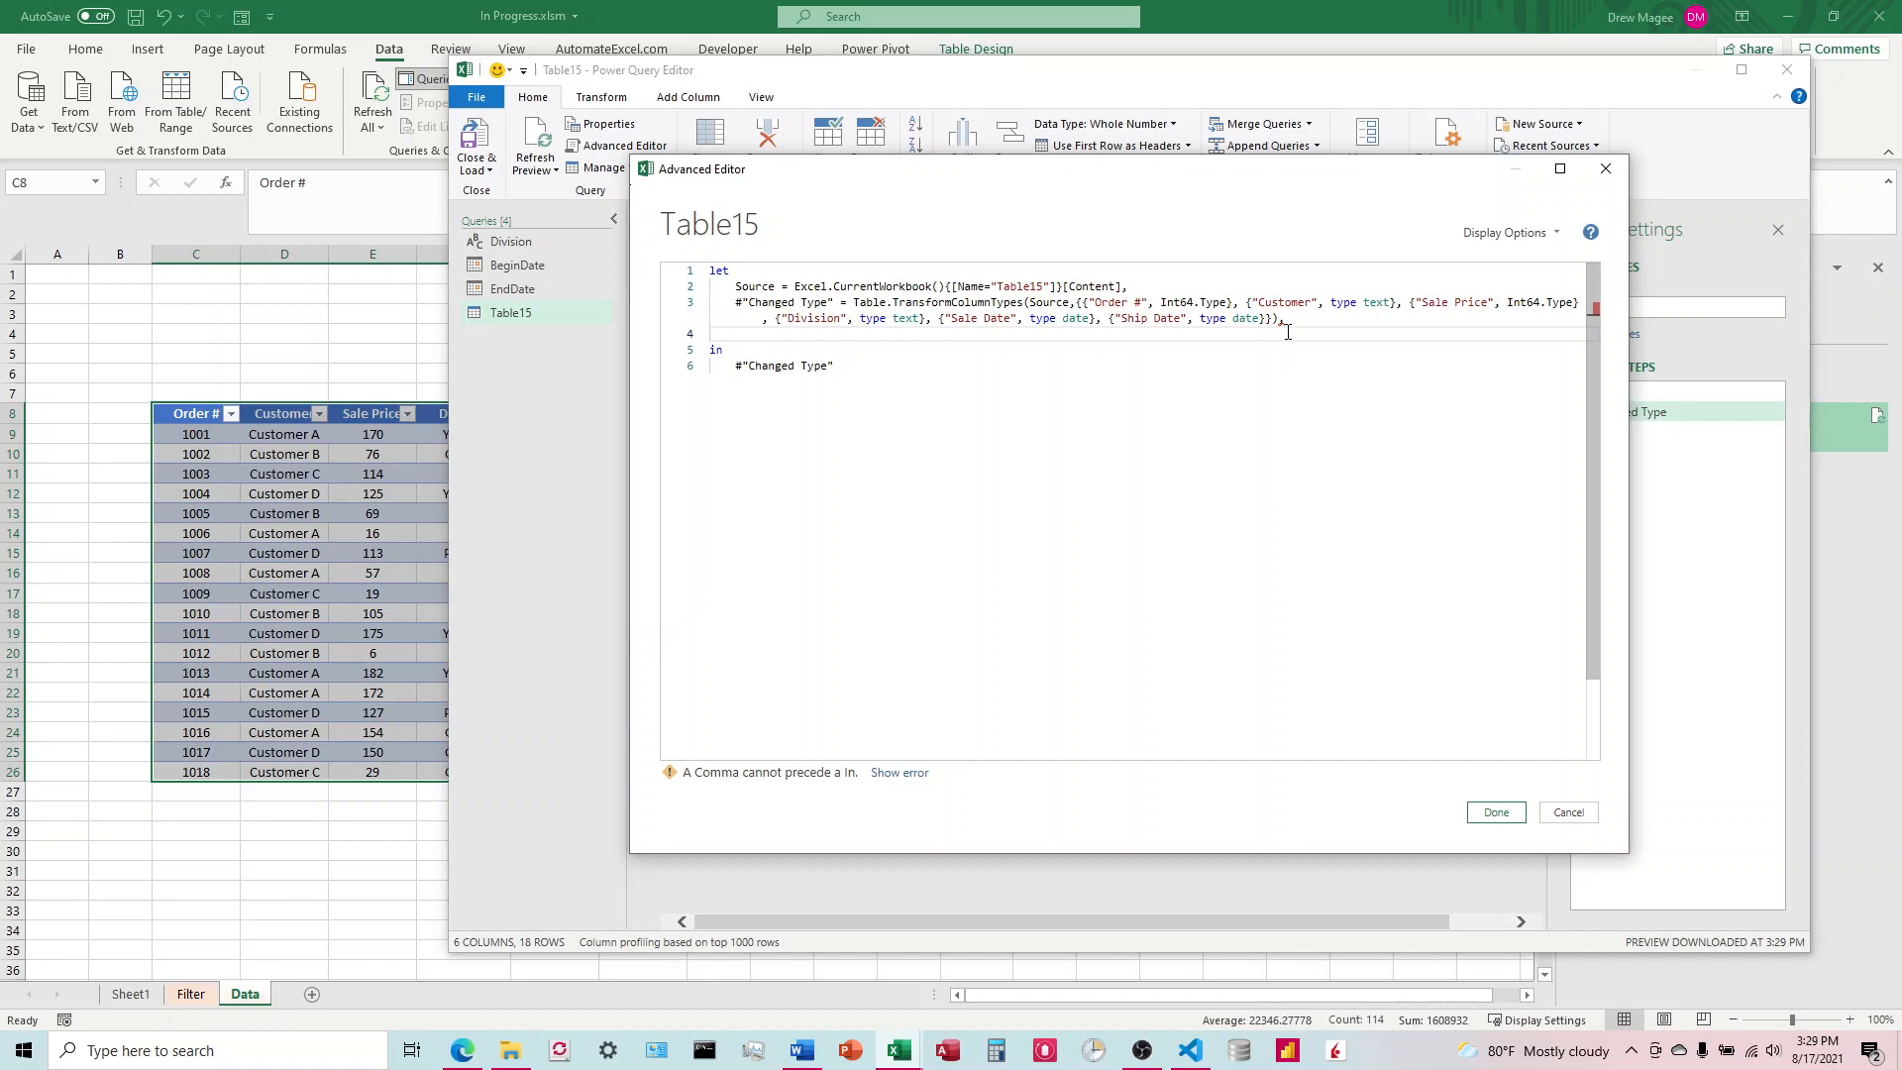
key("BackSpace")
key("BackSpace")
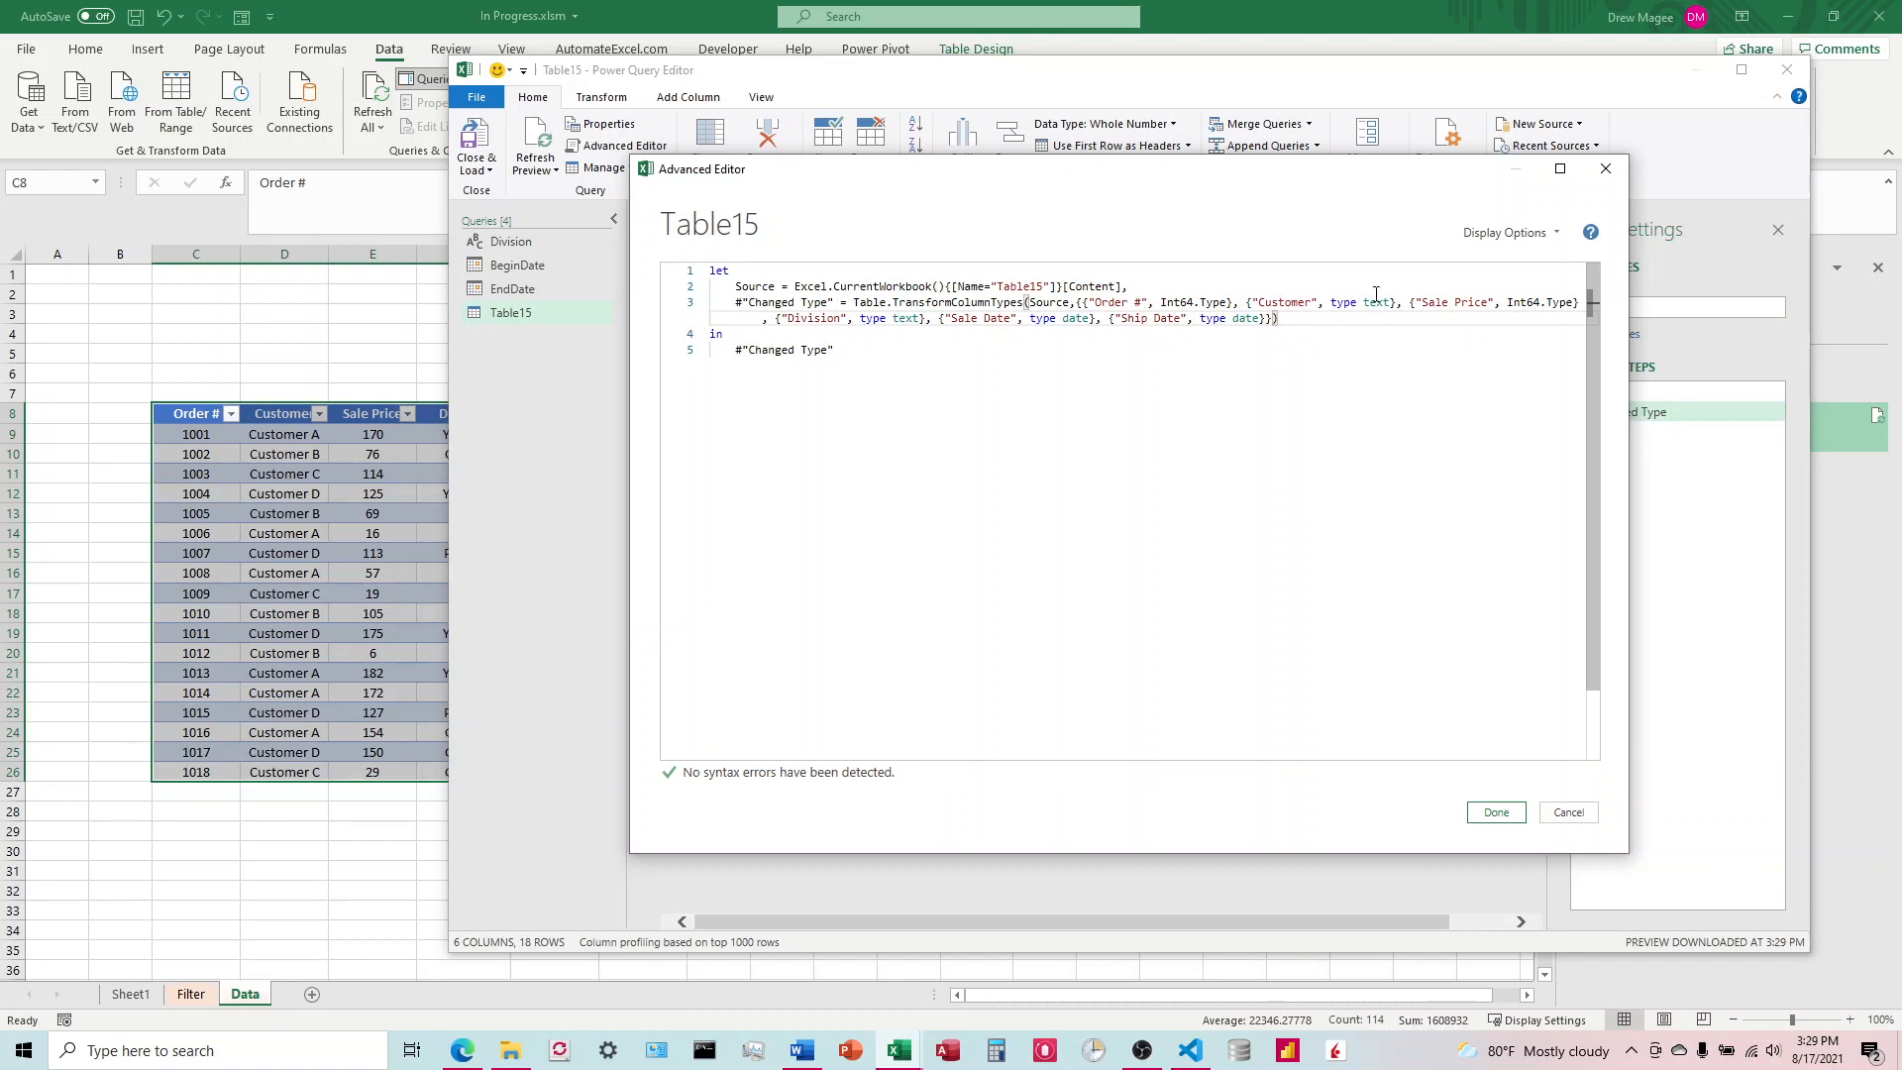
Step: Apply the edited code of the orders table query
left_click(1497, 813)
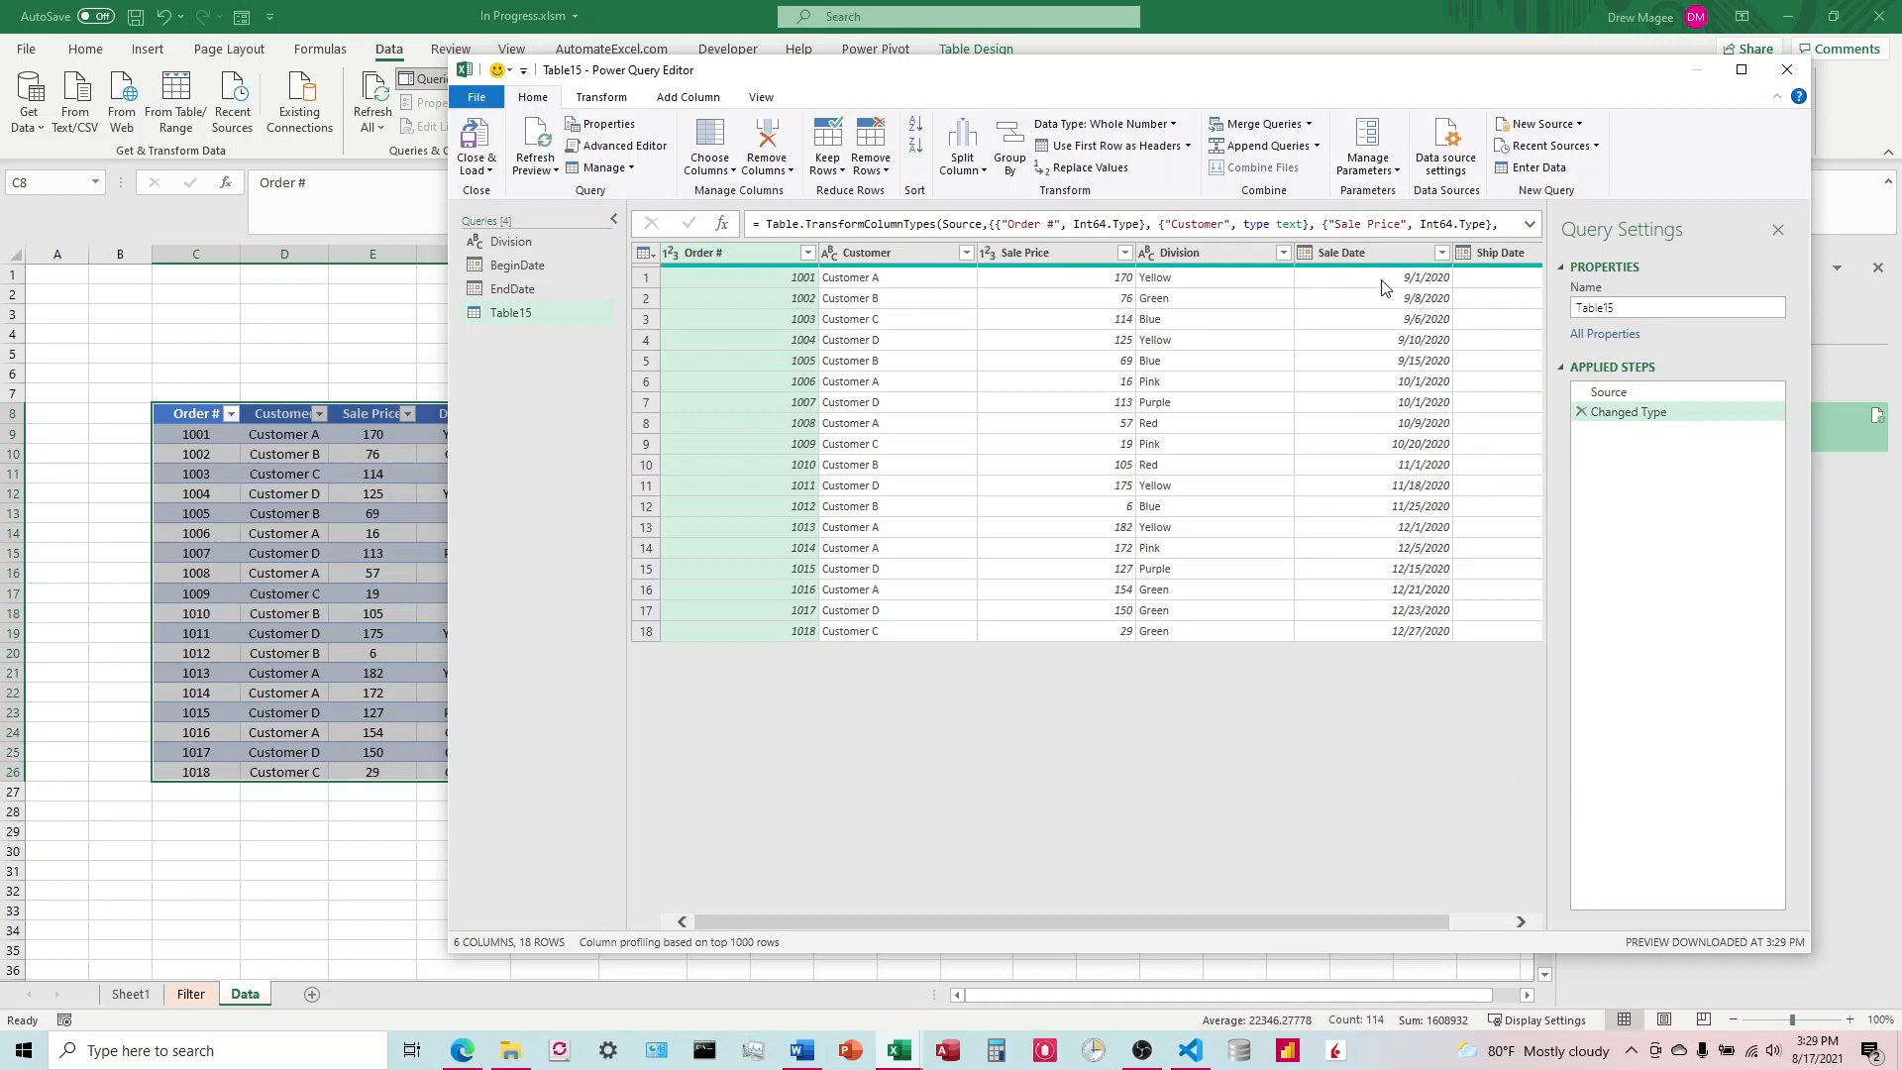
Step: Filter the orders query's Sale Date column to show only 9/15/2020
left_click(1442, 253)
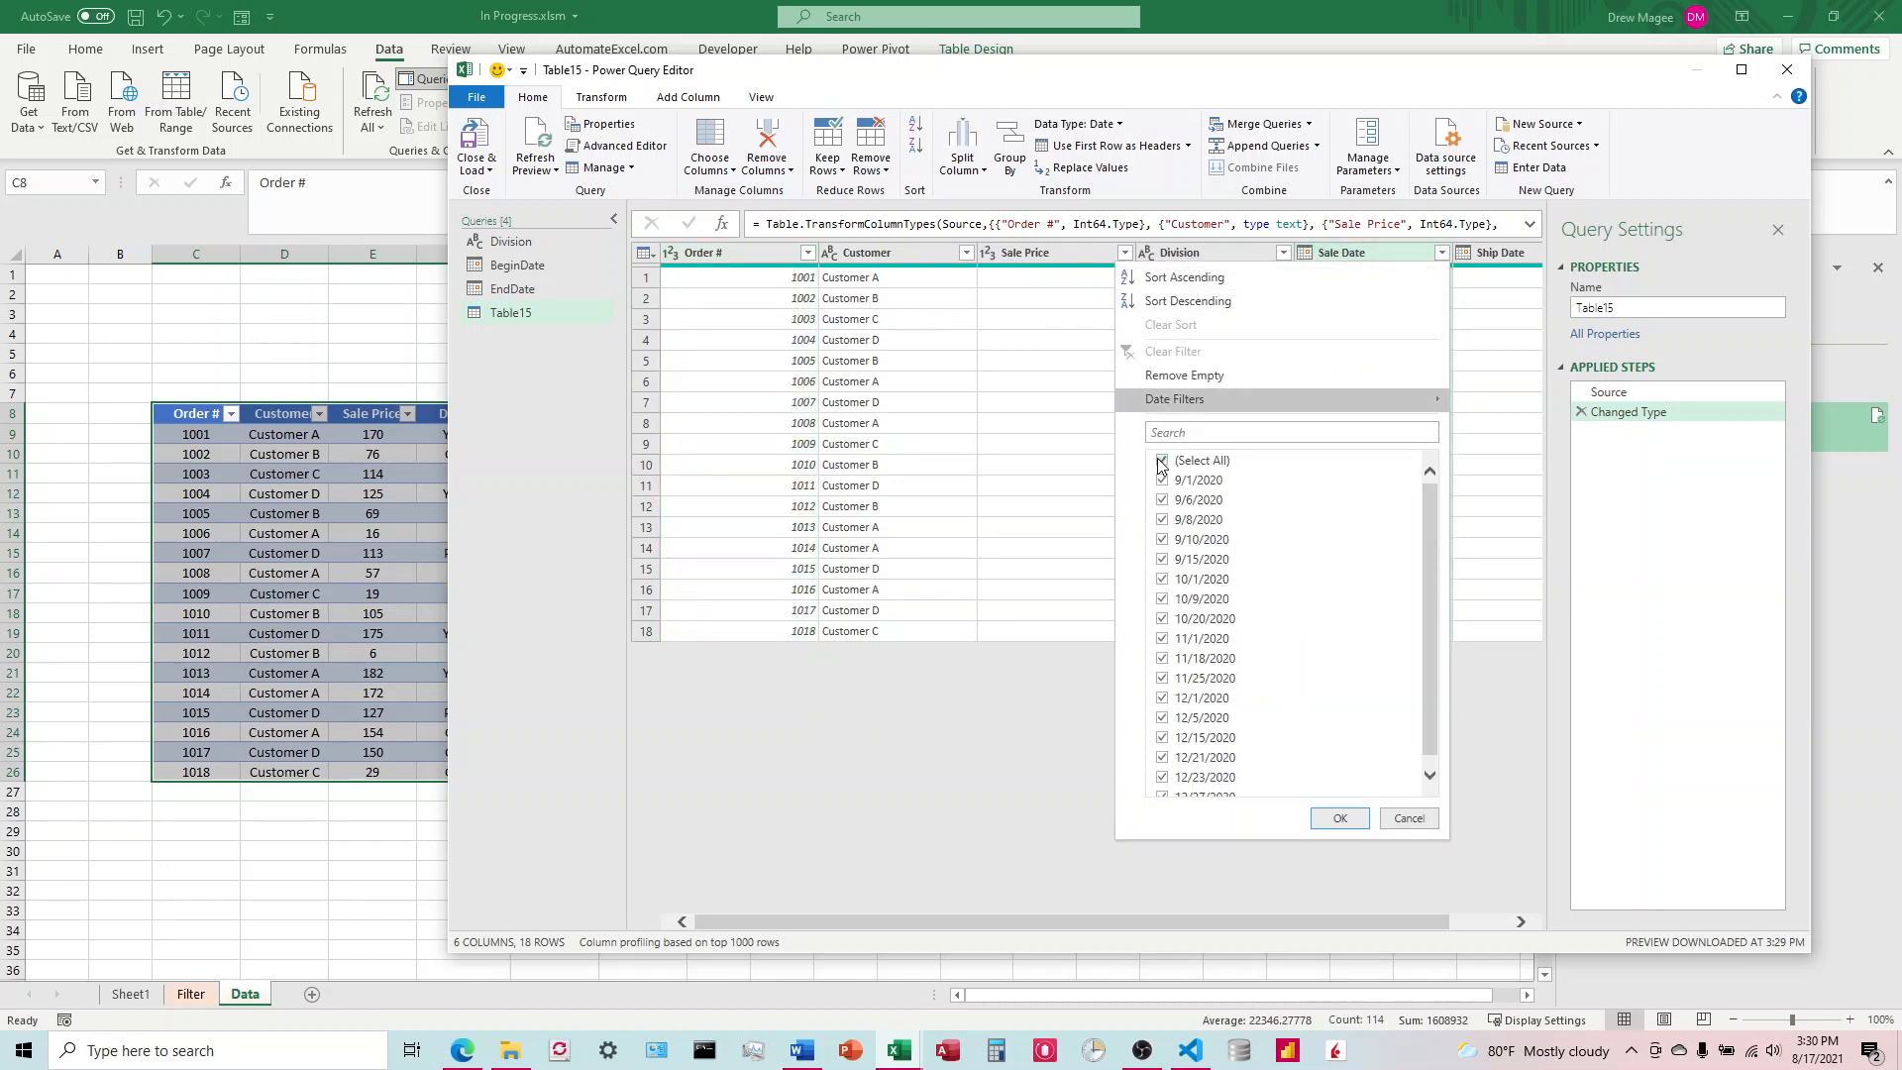
left_click(1164, 462)
left_click(1164, 561)
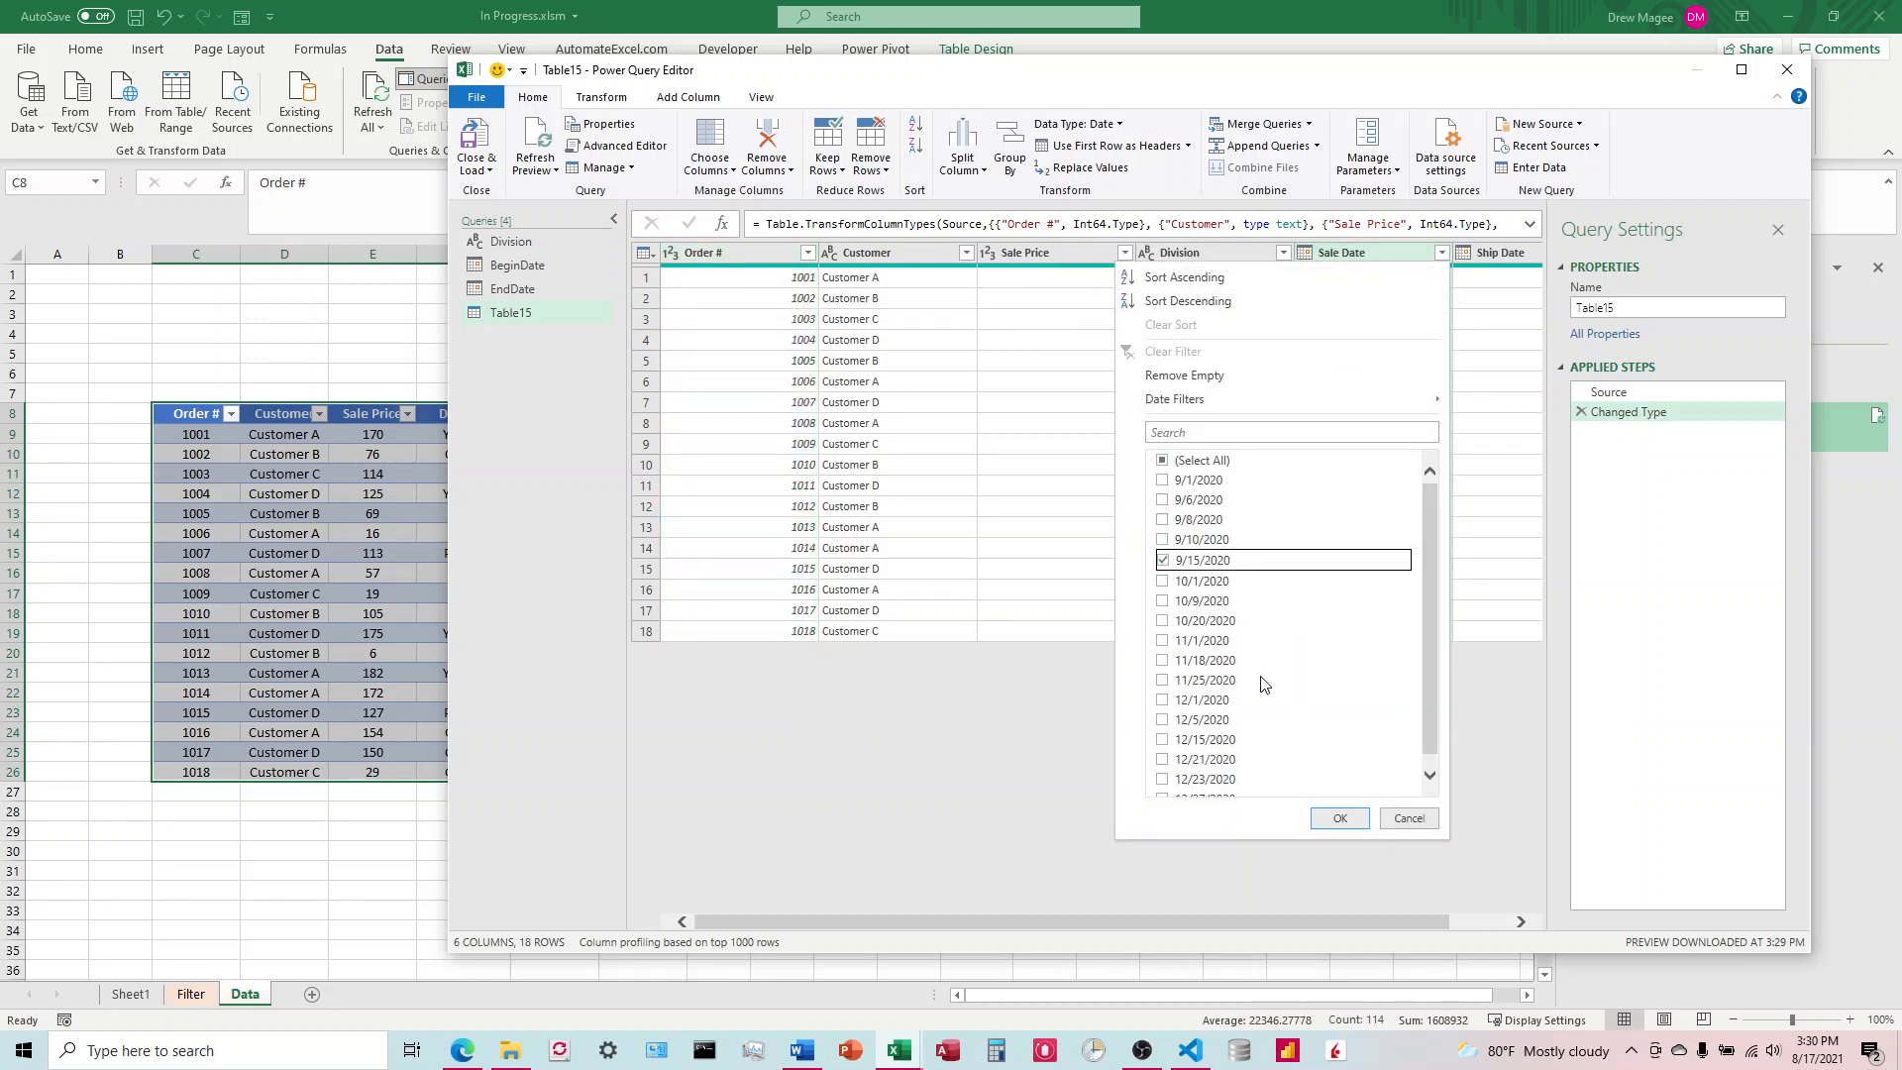
left_click(1340, 818)
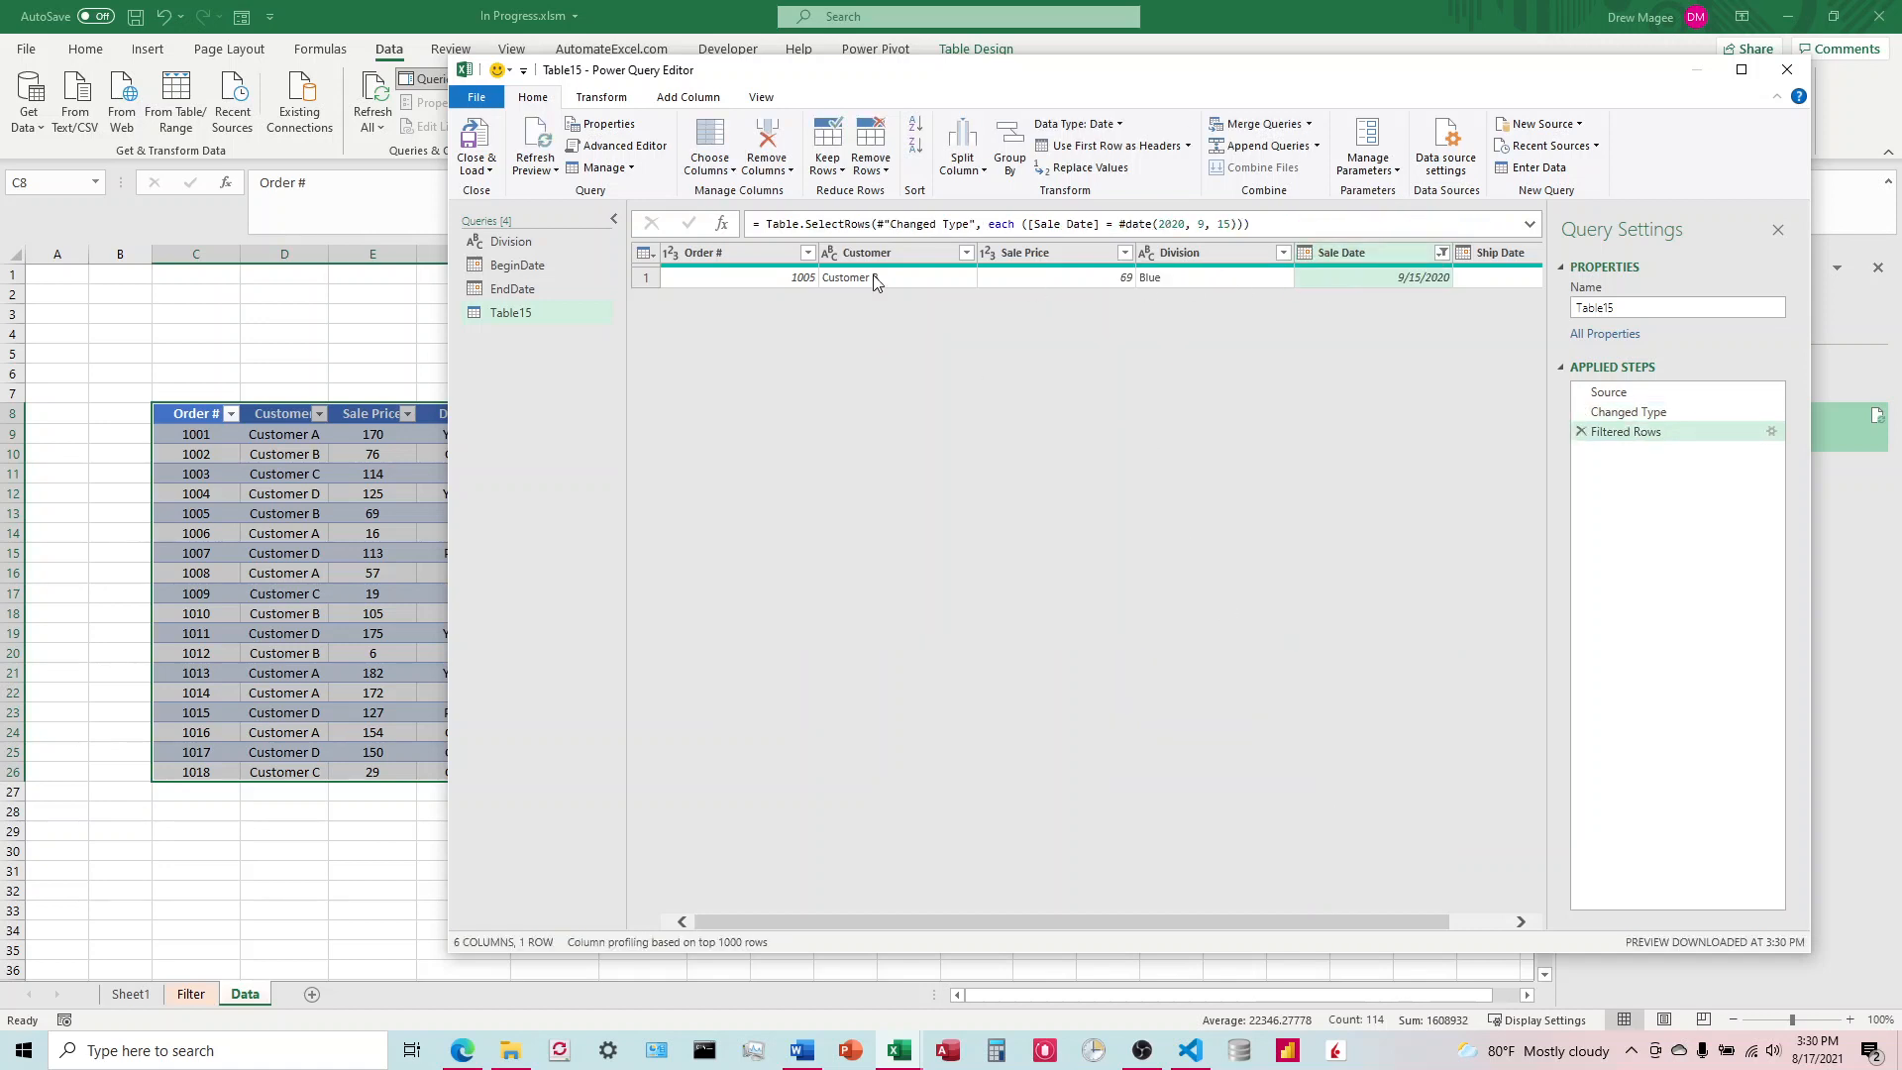
Step: In the orders query's code, replace the fixed date in the Filtered Rows condition with the BeginDate query
left_click(618, 146)
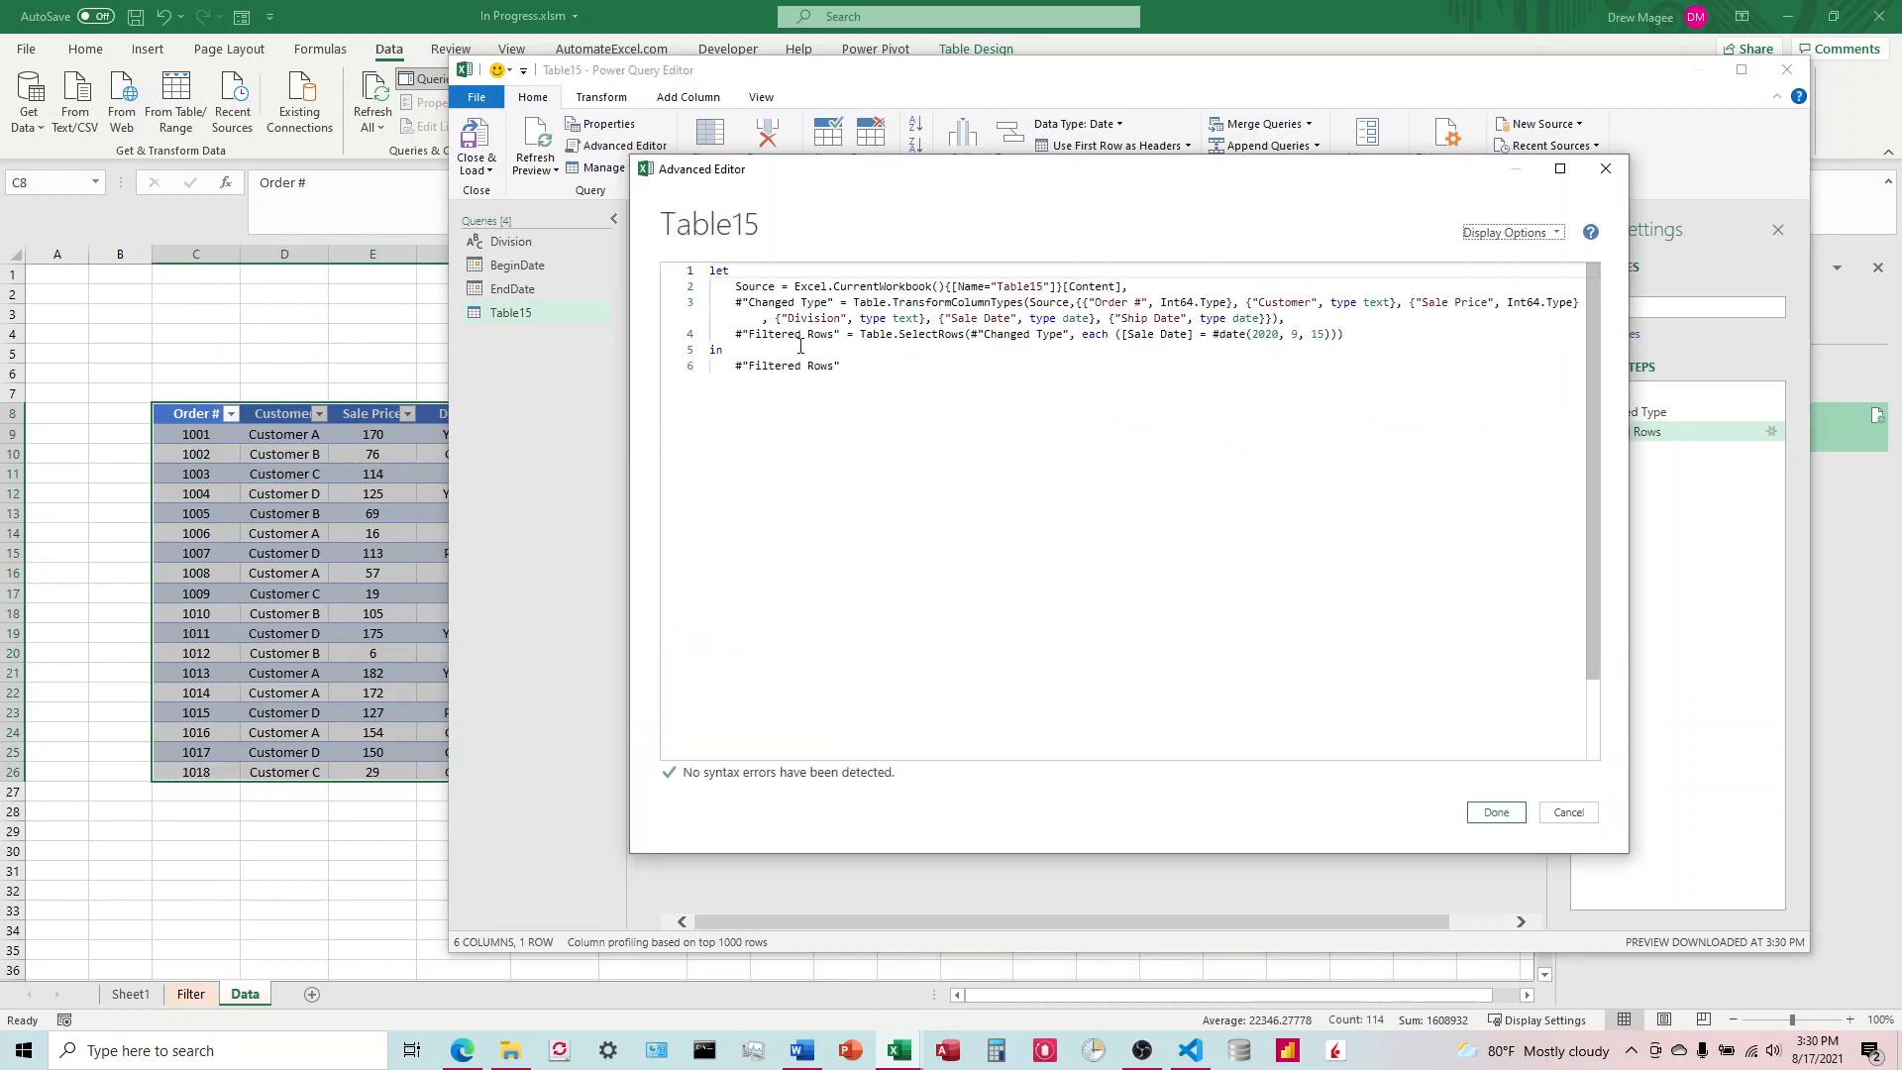
left_click(1333, 335)
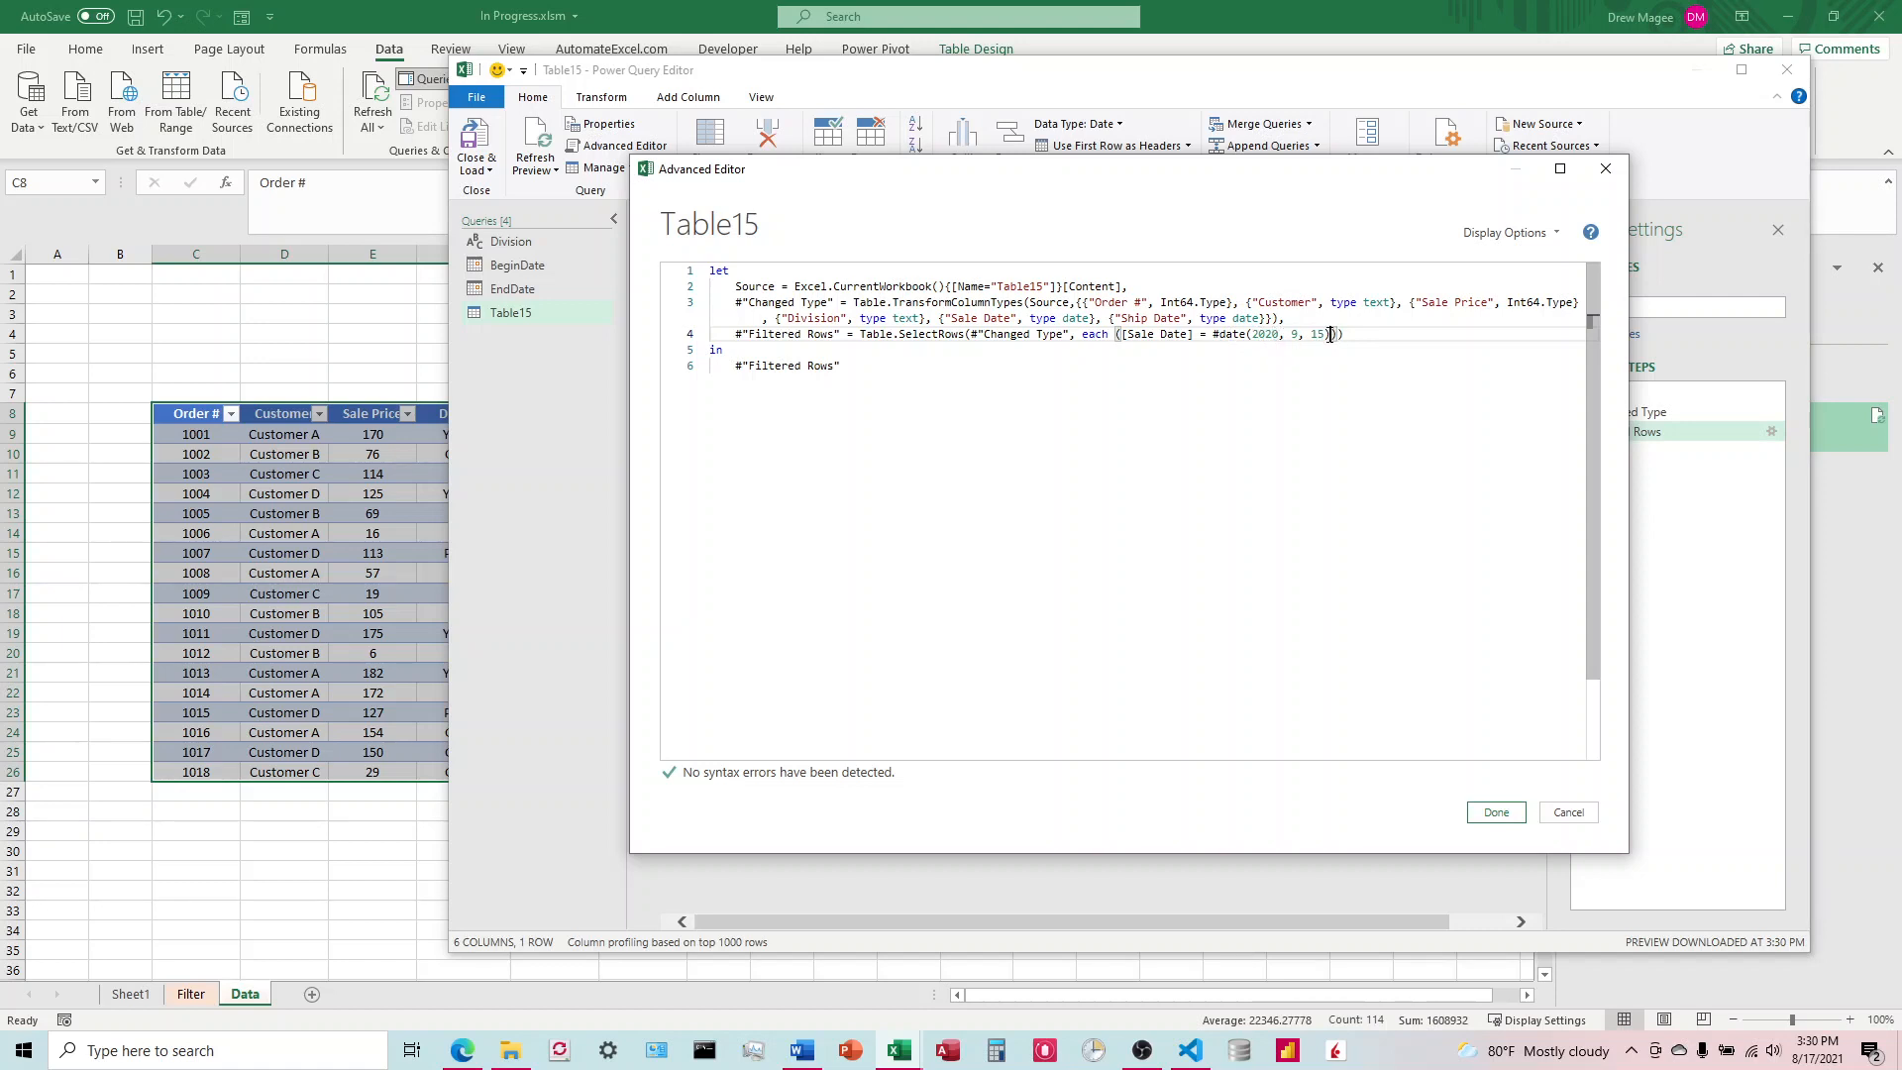
key("BackSpace")
key("BackSpace")
key("BackSpace")
key("BackSpace")
key("BackSpace")
key("BackSpace")
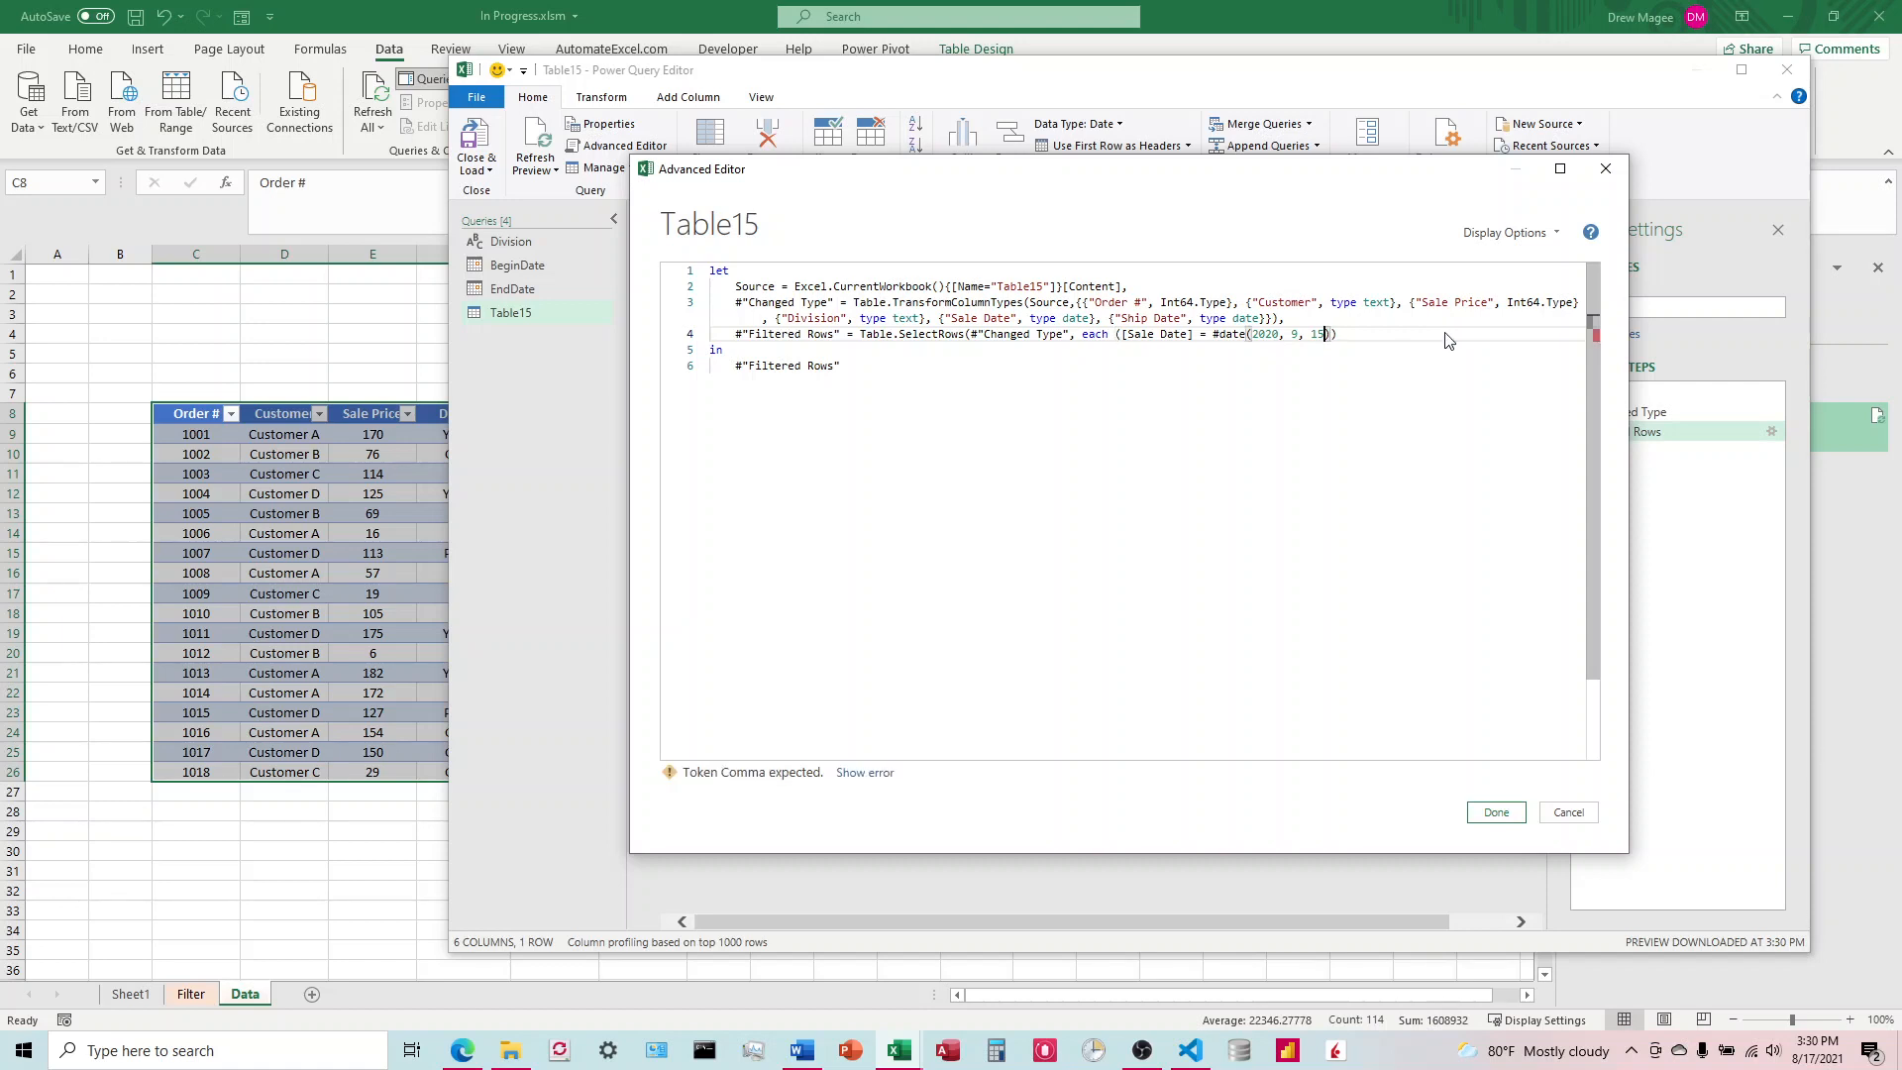
key("BackSpace")
key("BackSpace")
key("BackSpace")
key("BackSpace")
key("BackSpace")
key("BackSpace")
key("BackSpace")
key("BackSpace")
key("BackSpace")
key("BackSpace")
key("BackSpace")
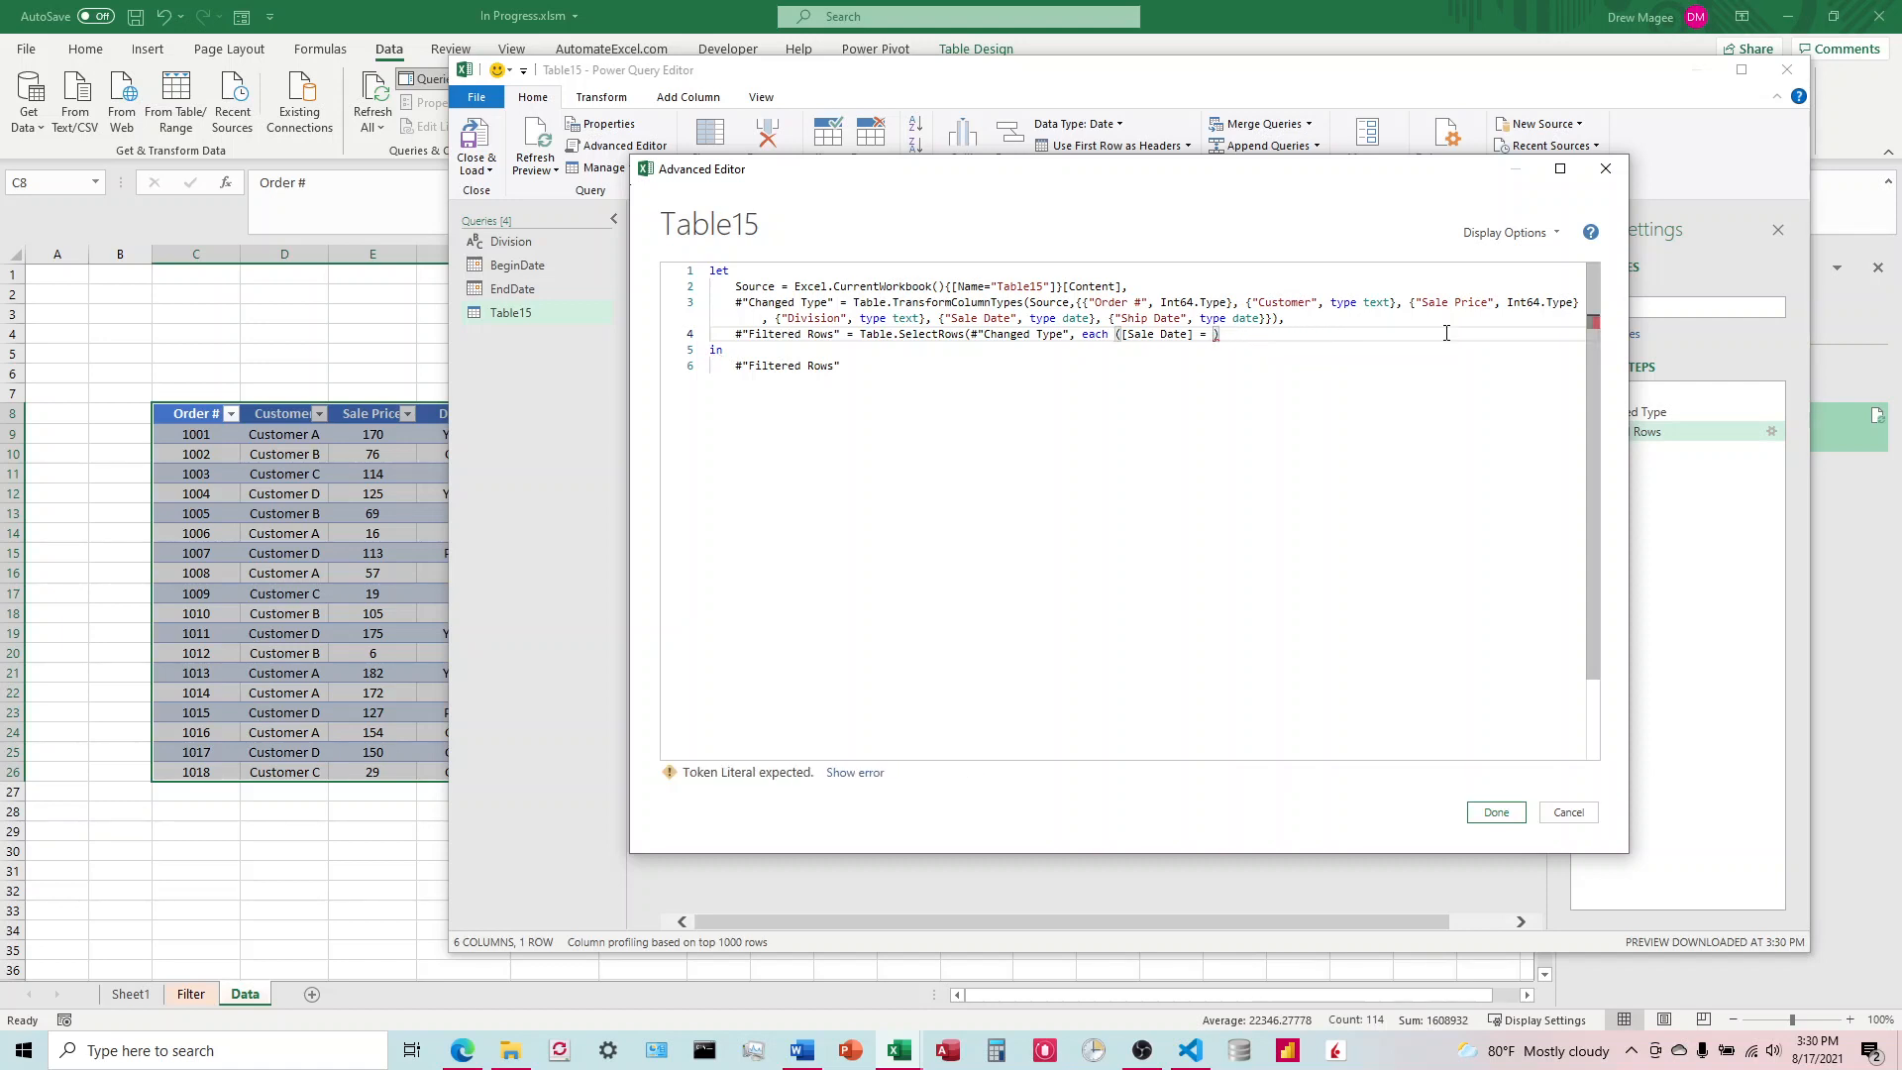
type("Beg")
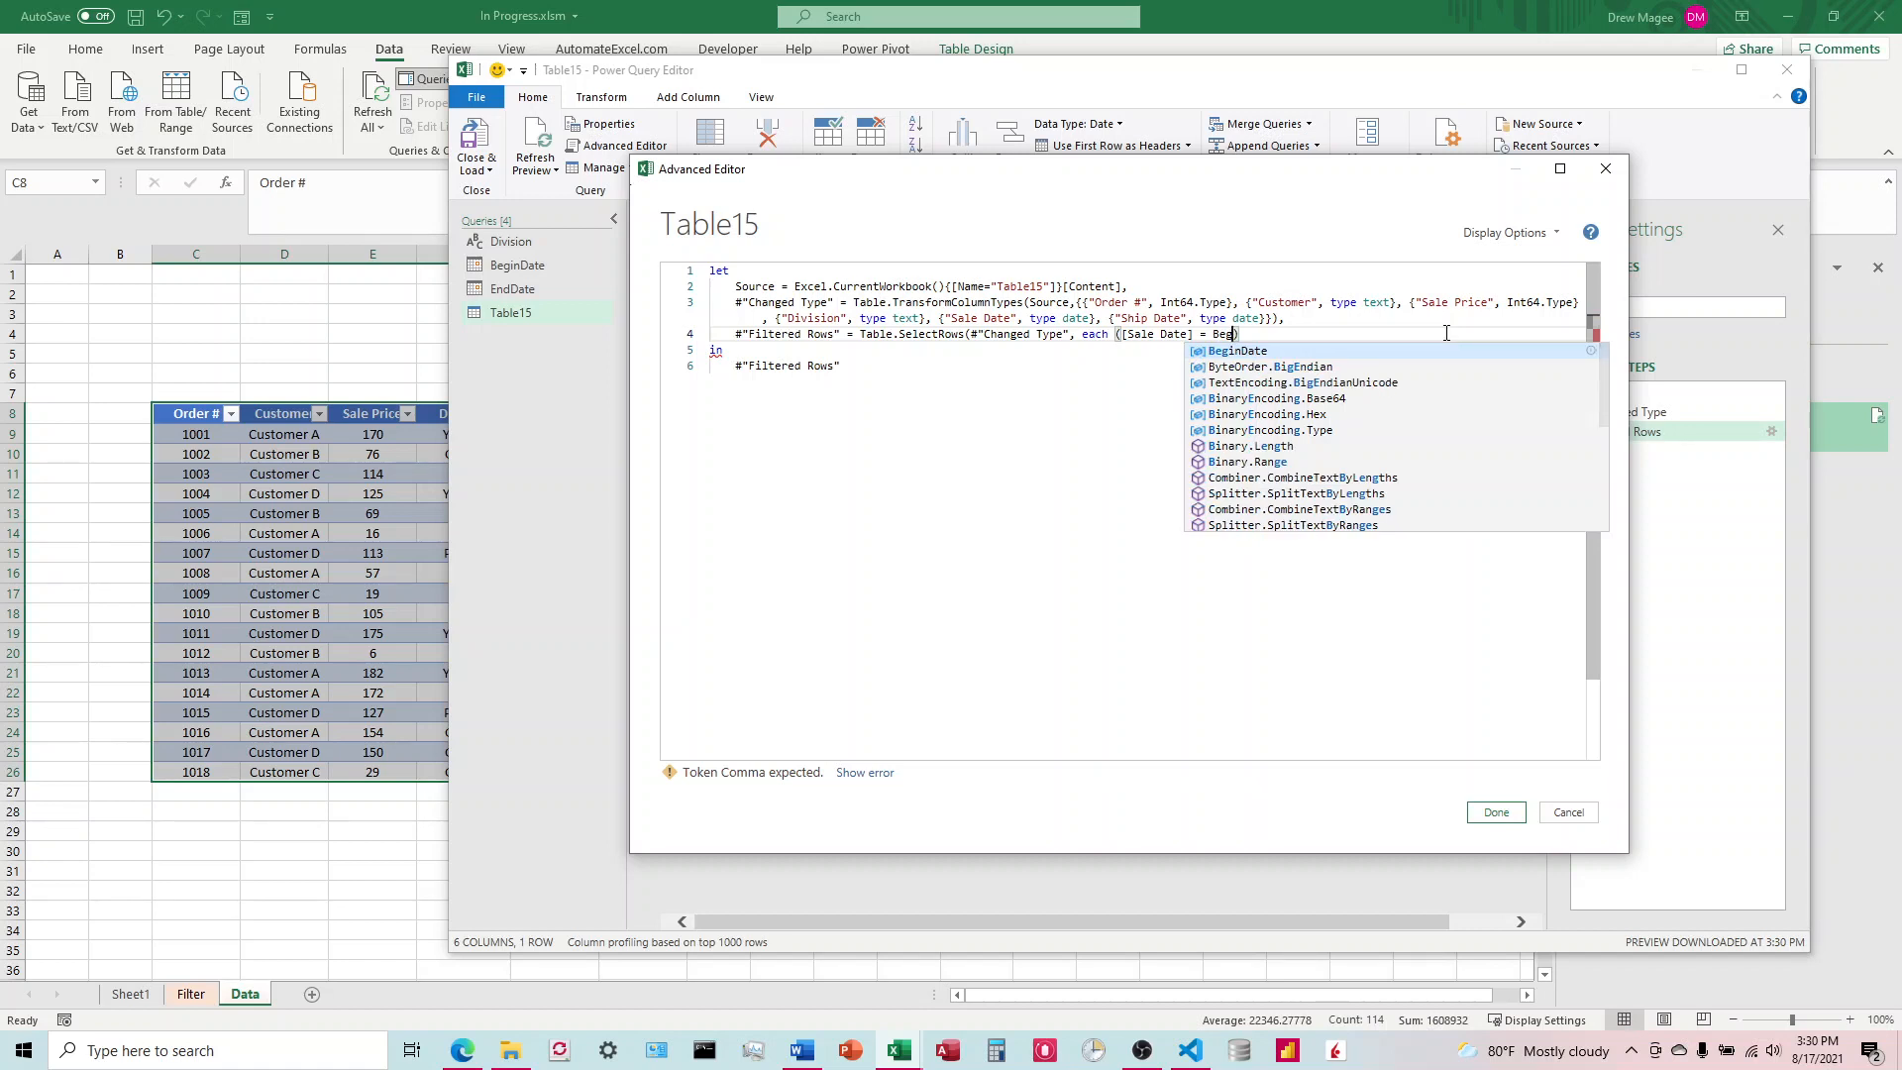
type("inDate")
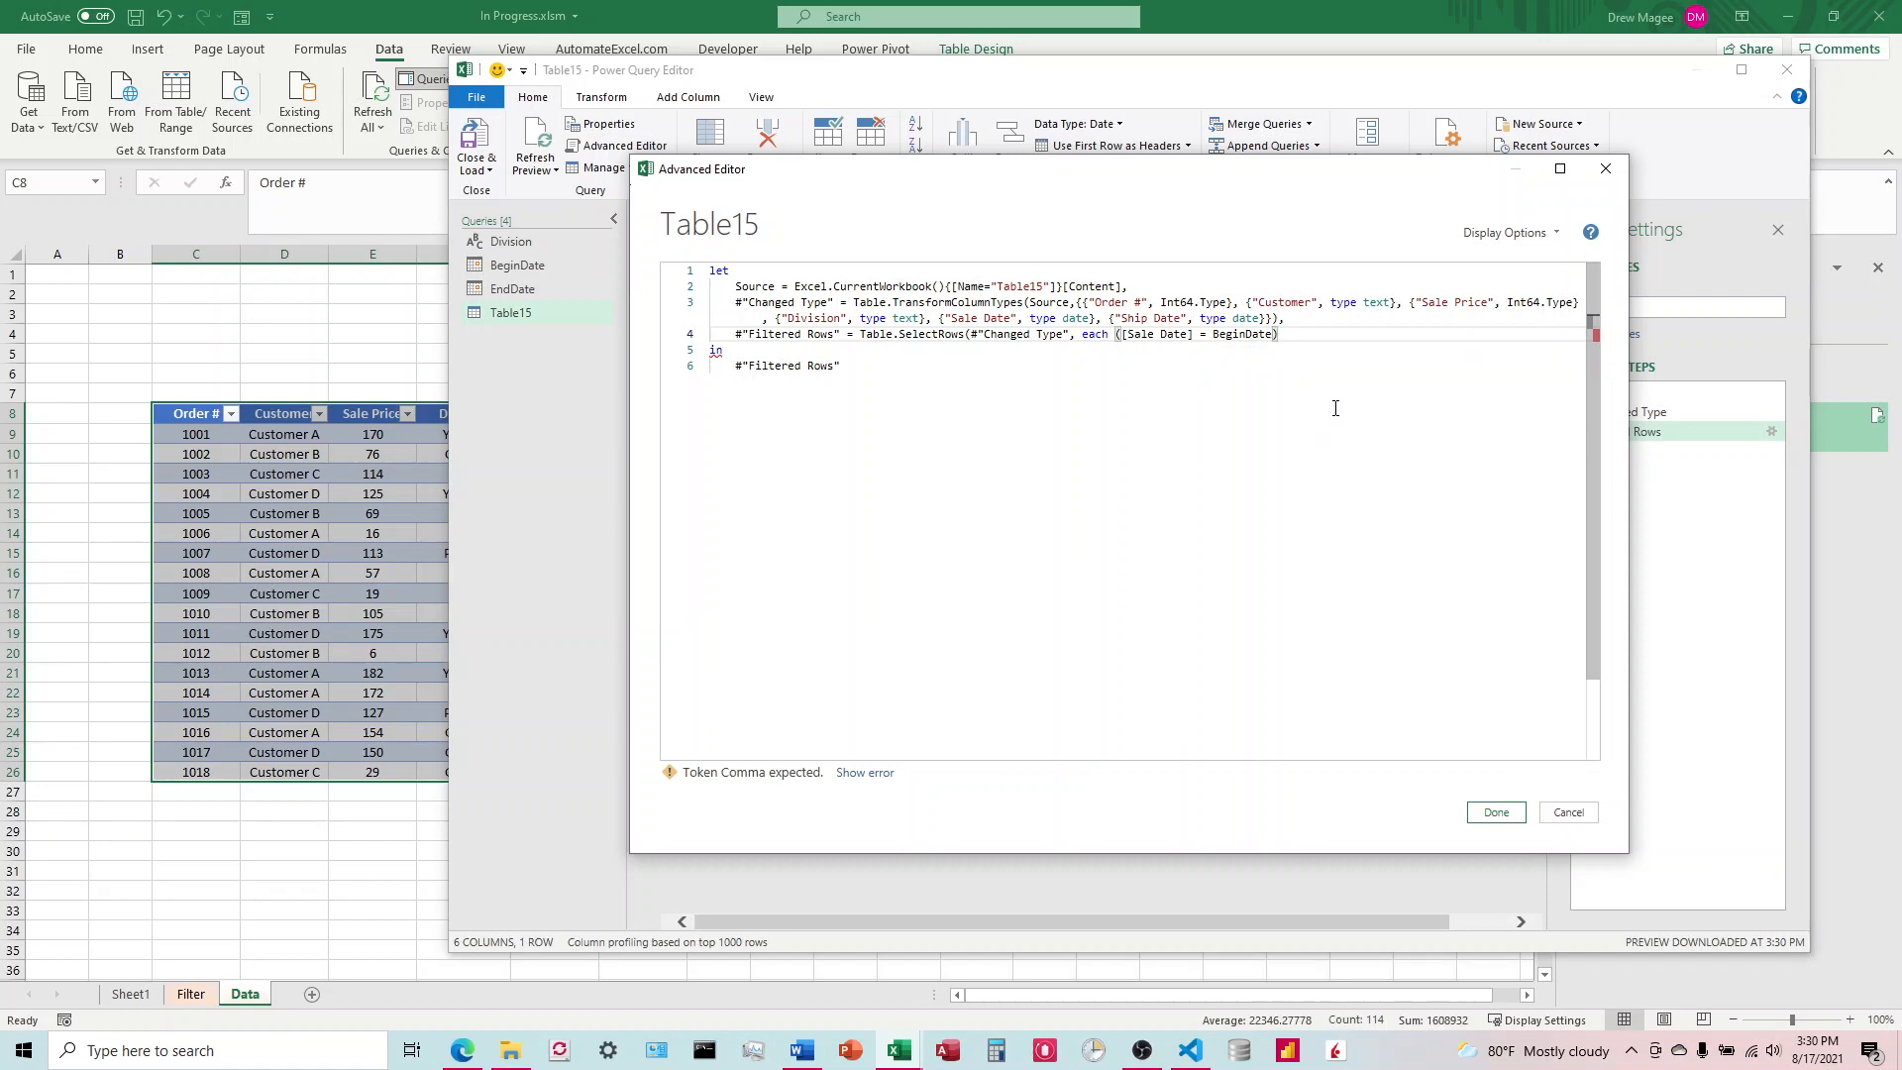
Step: Put the Sale Date condition on its own line and change its comparison with BeginDate to >=
left_click(1123, 336)
left_click(1209, 335)
mouse_move(1240, 336)
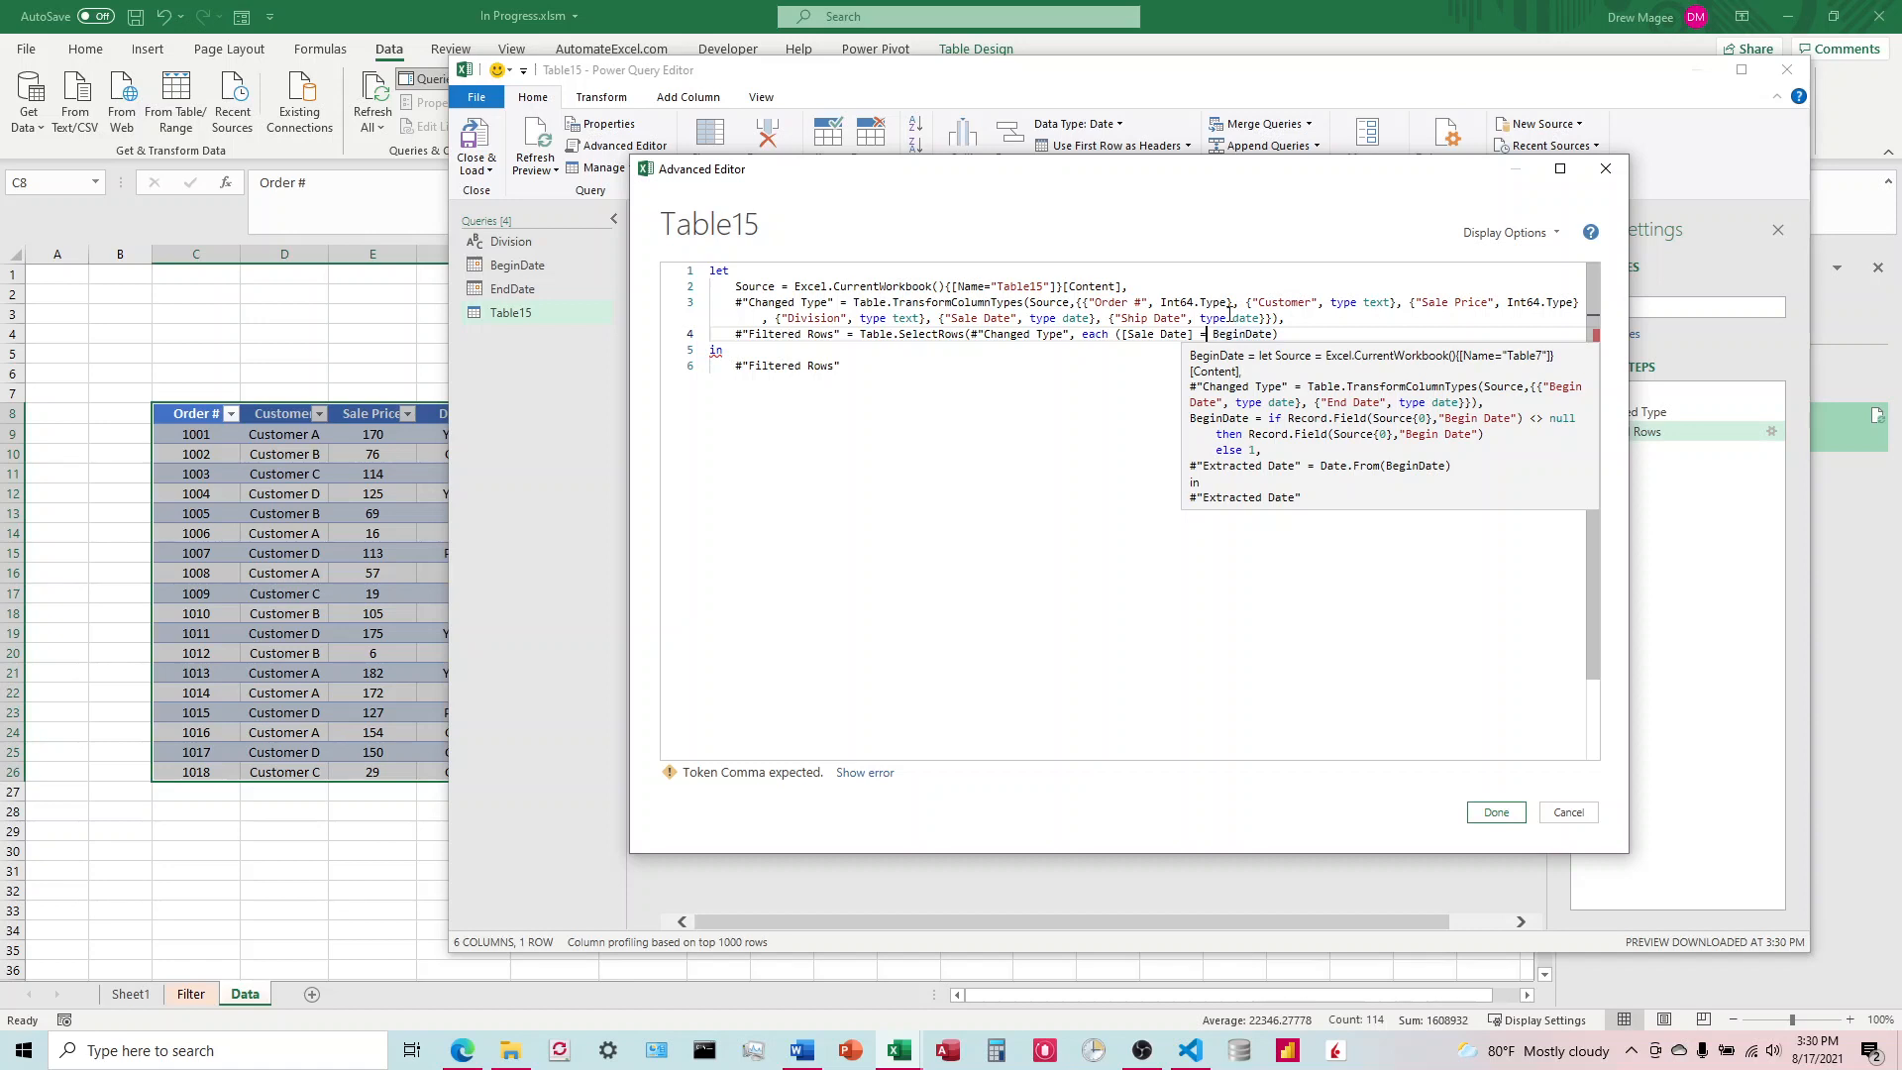
left_click(1123, 338)
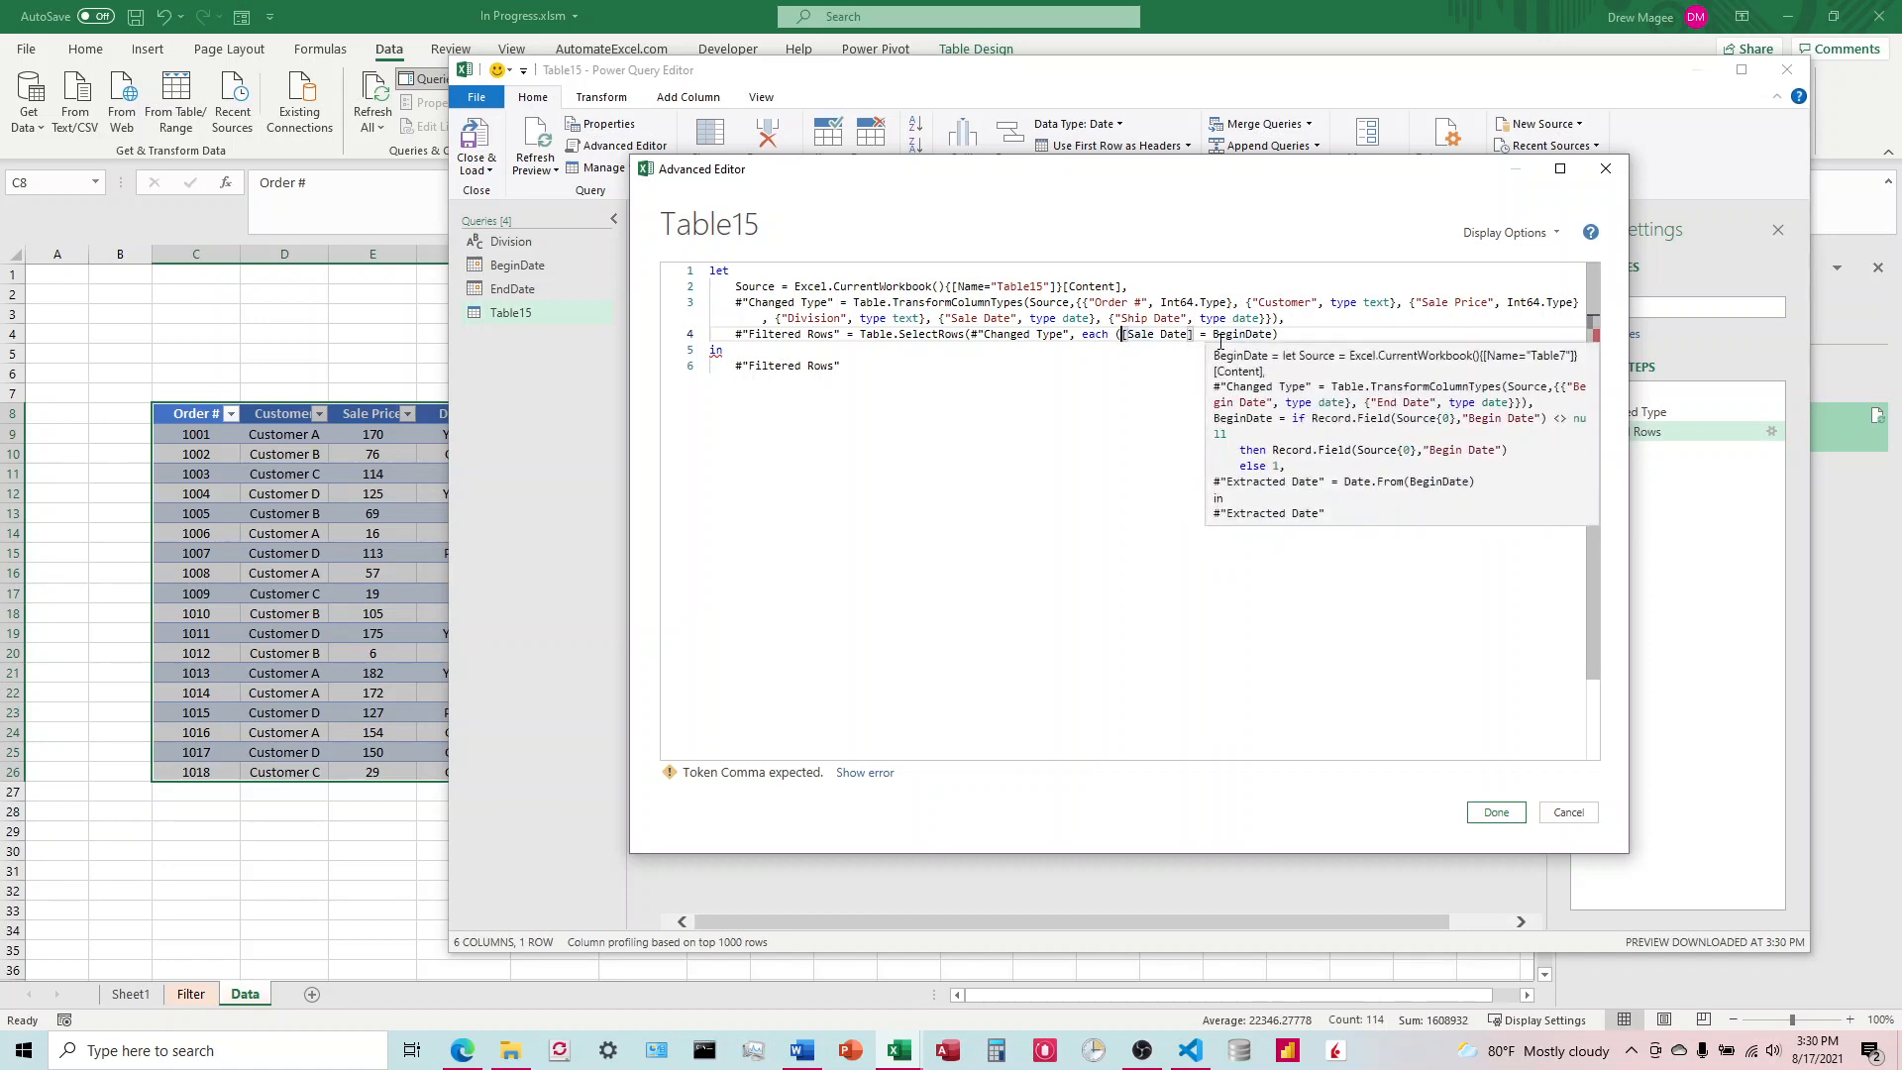
key("Return")
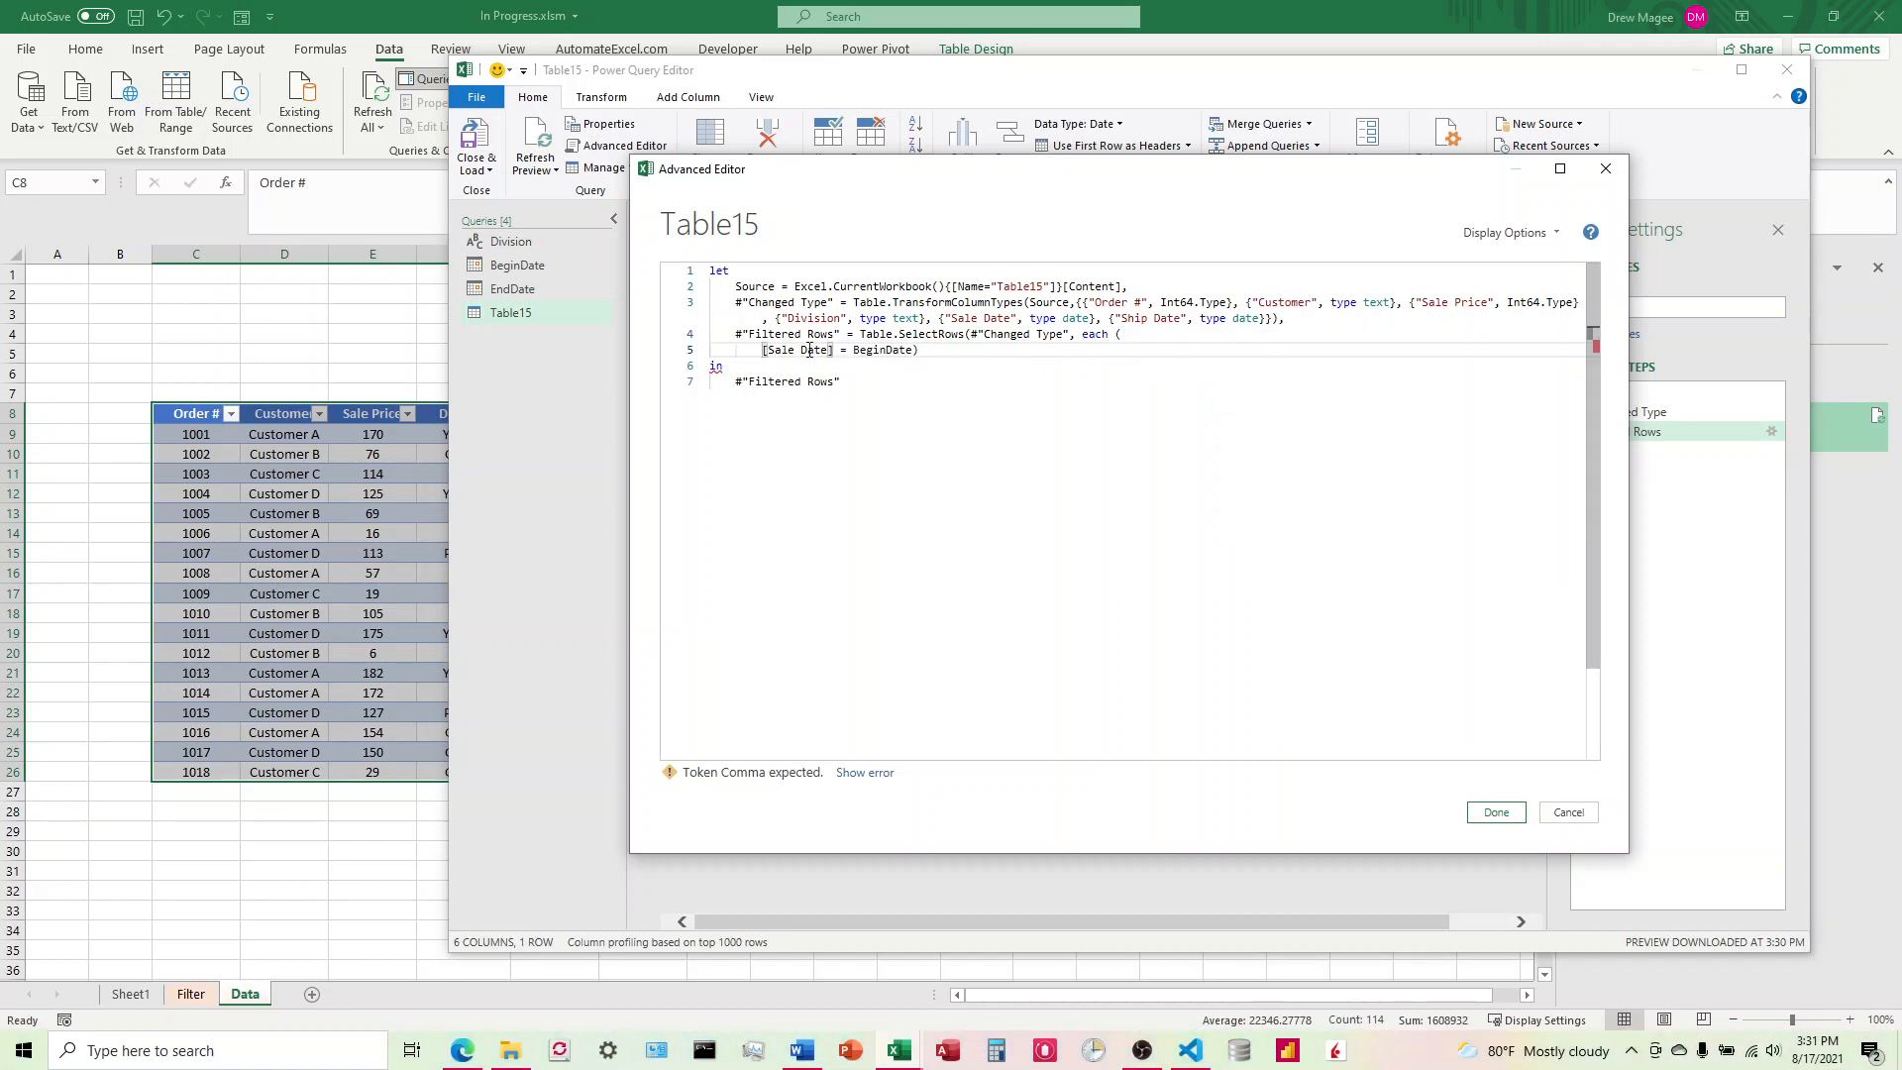
left_click(849, 353)
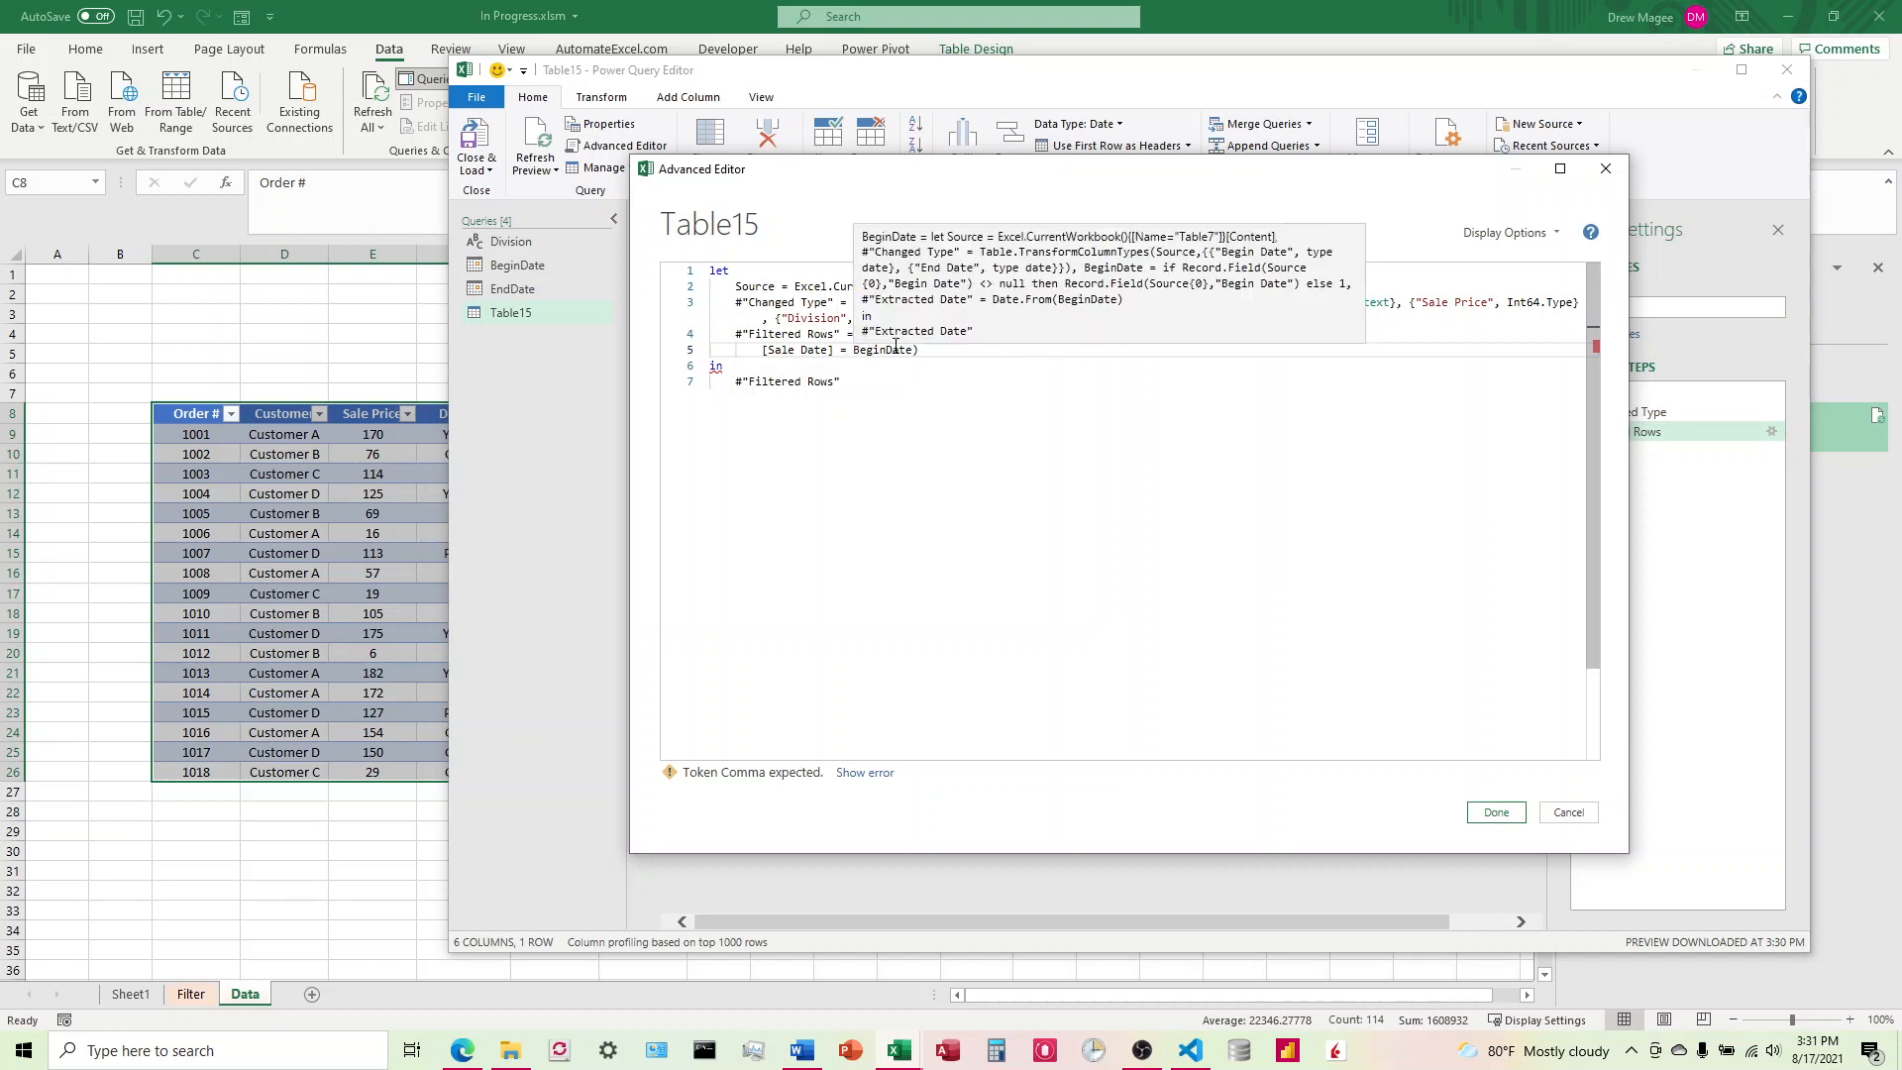
key("BackSpace")
type(">=")
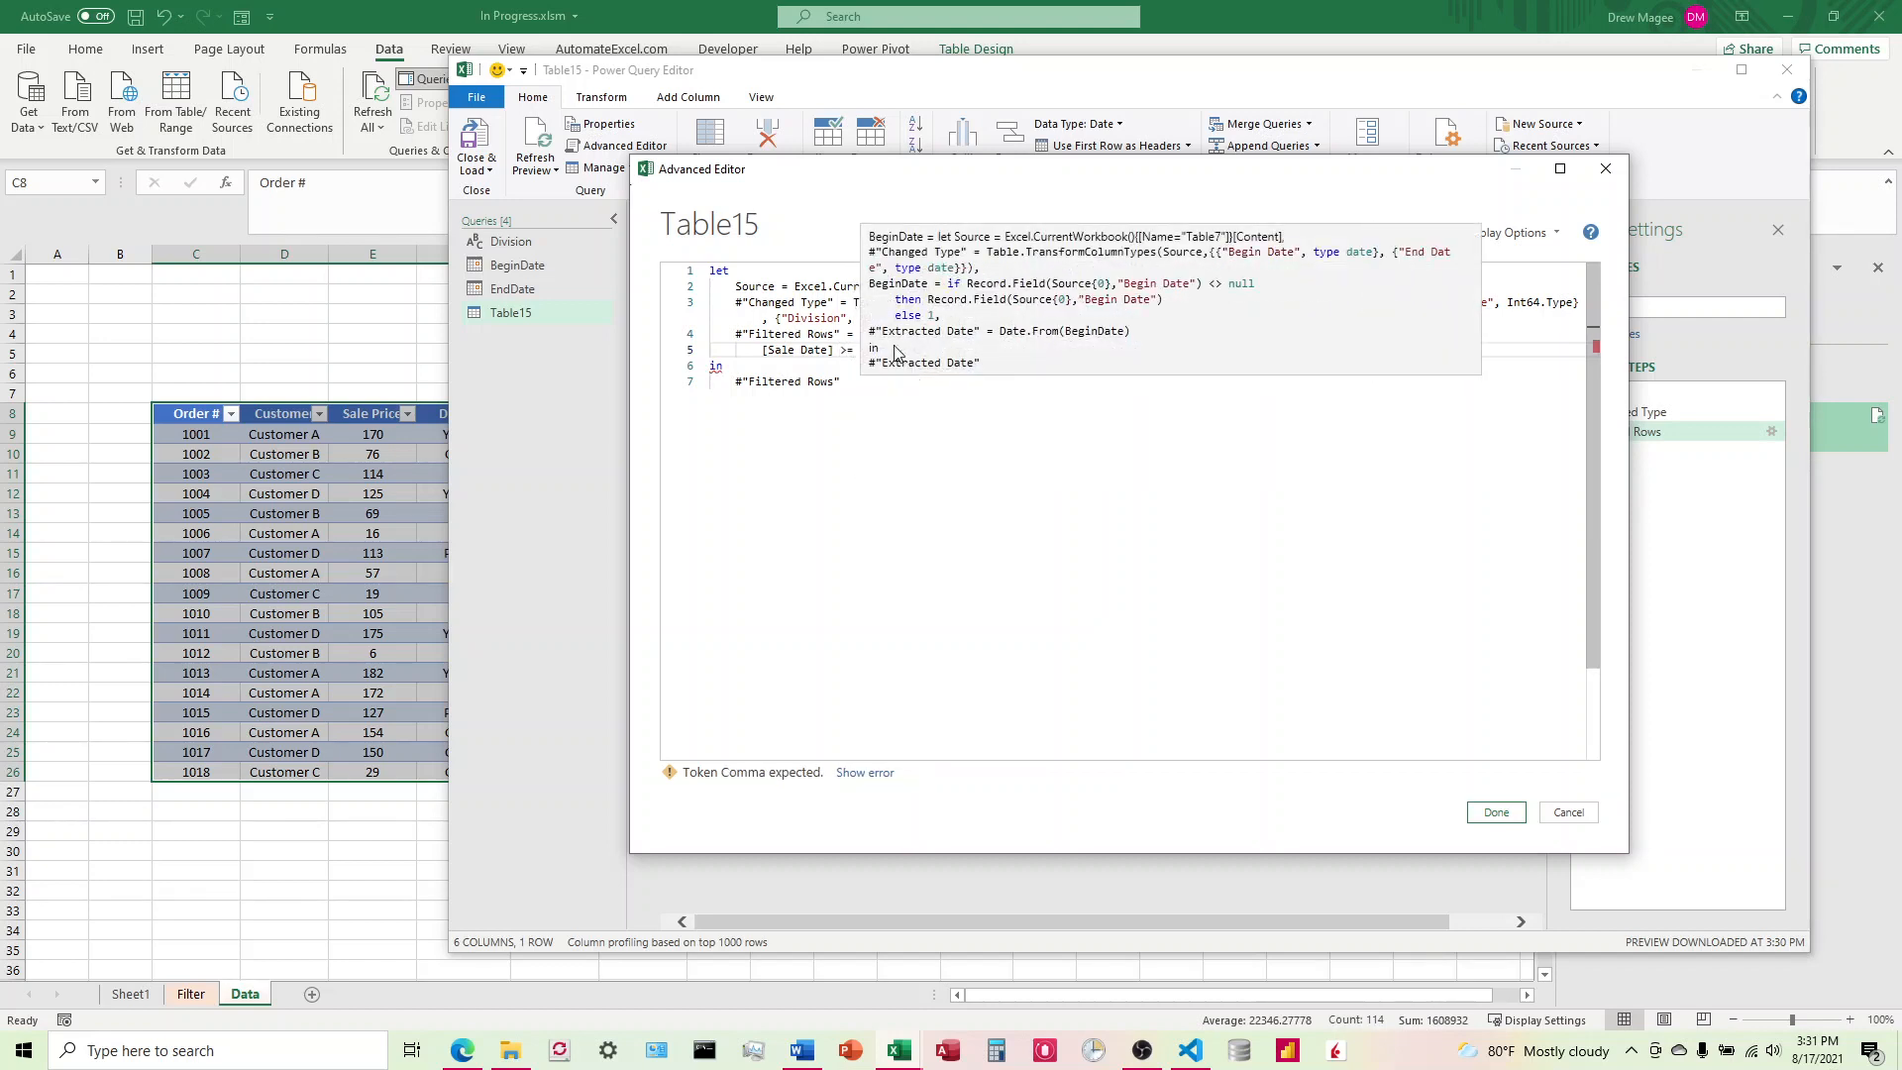
Step: Extend the row filter with a second condition on a new line: and [Sale Date] <= EndDate
left_click(922, 351)
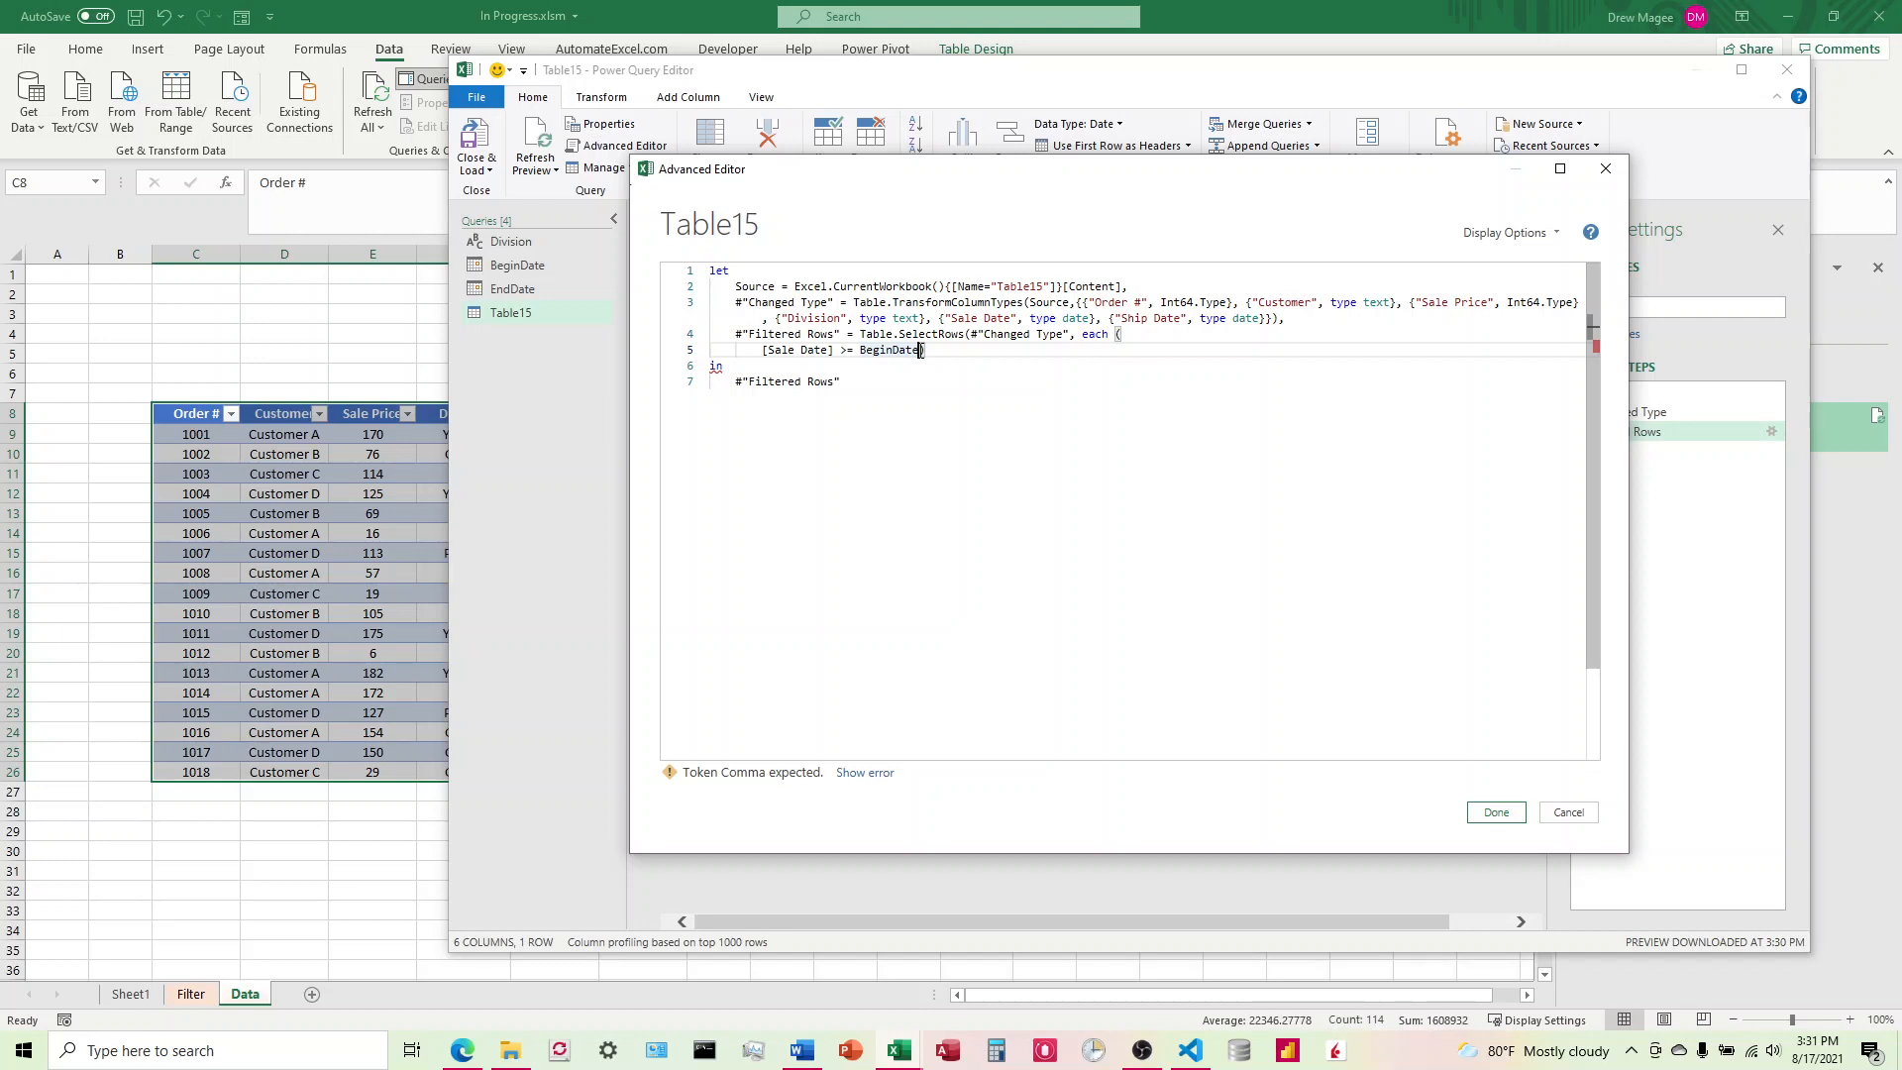
type("and")
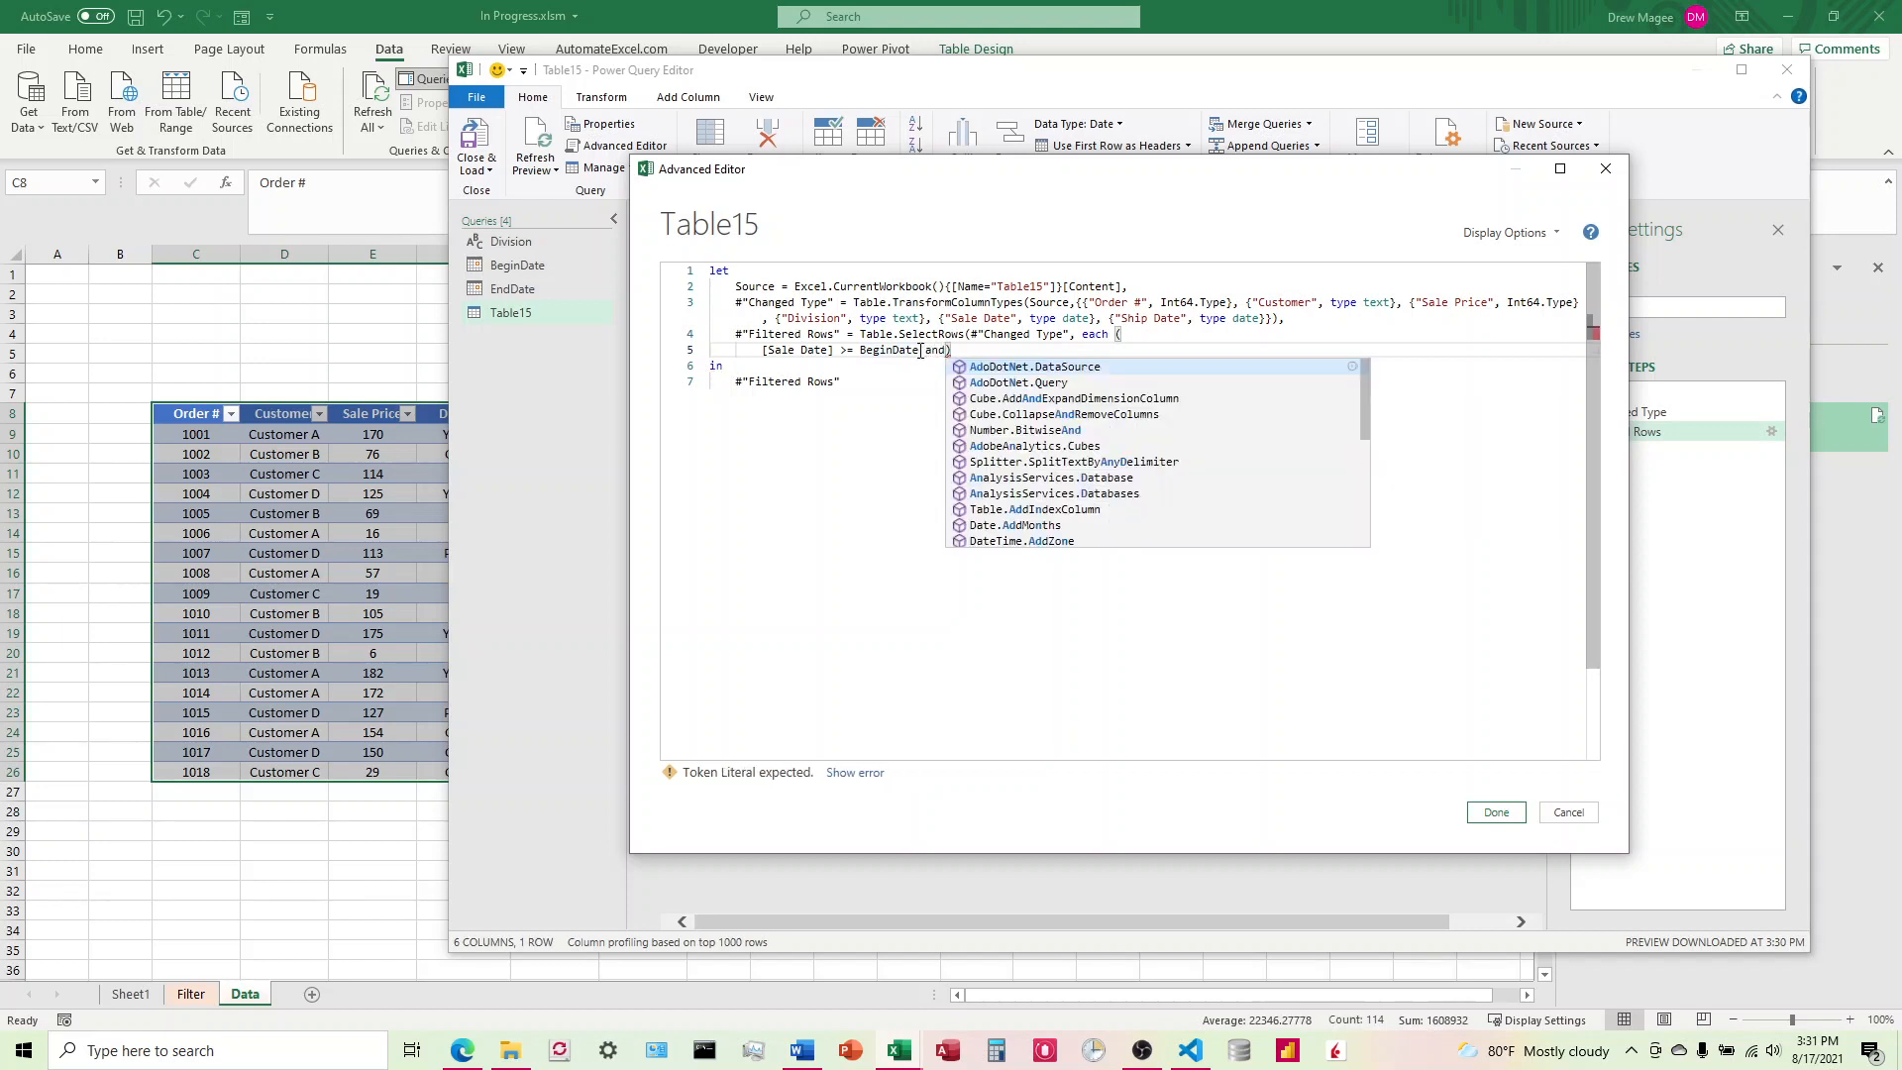
key("Return")
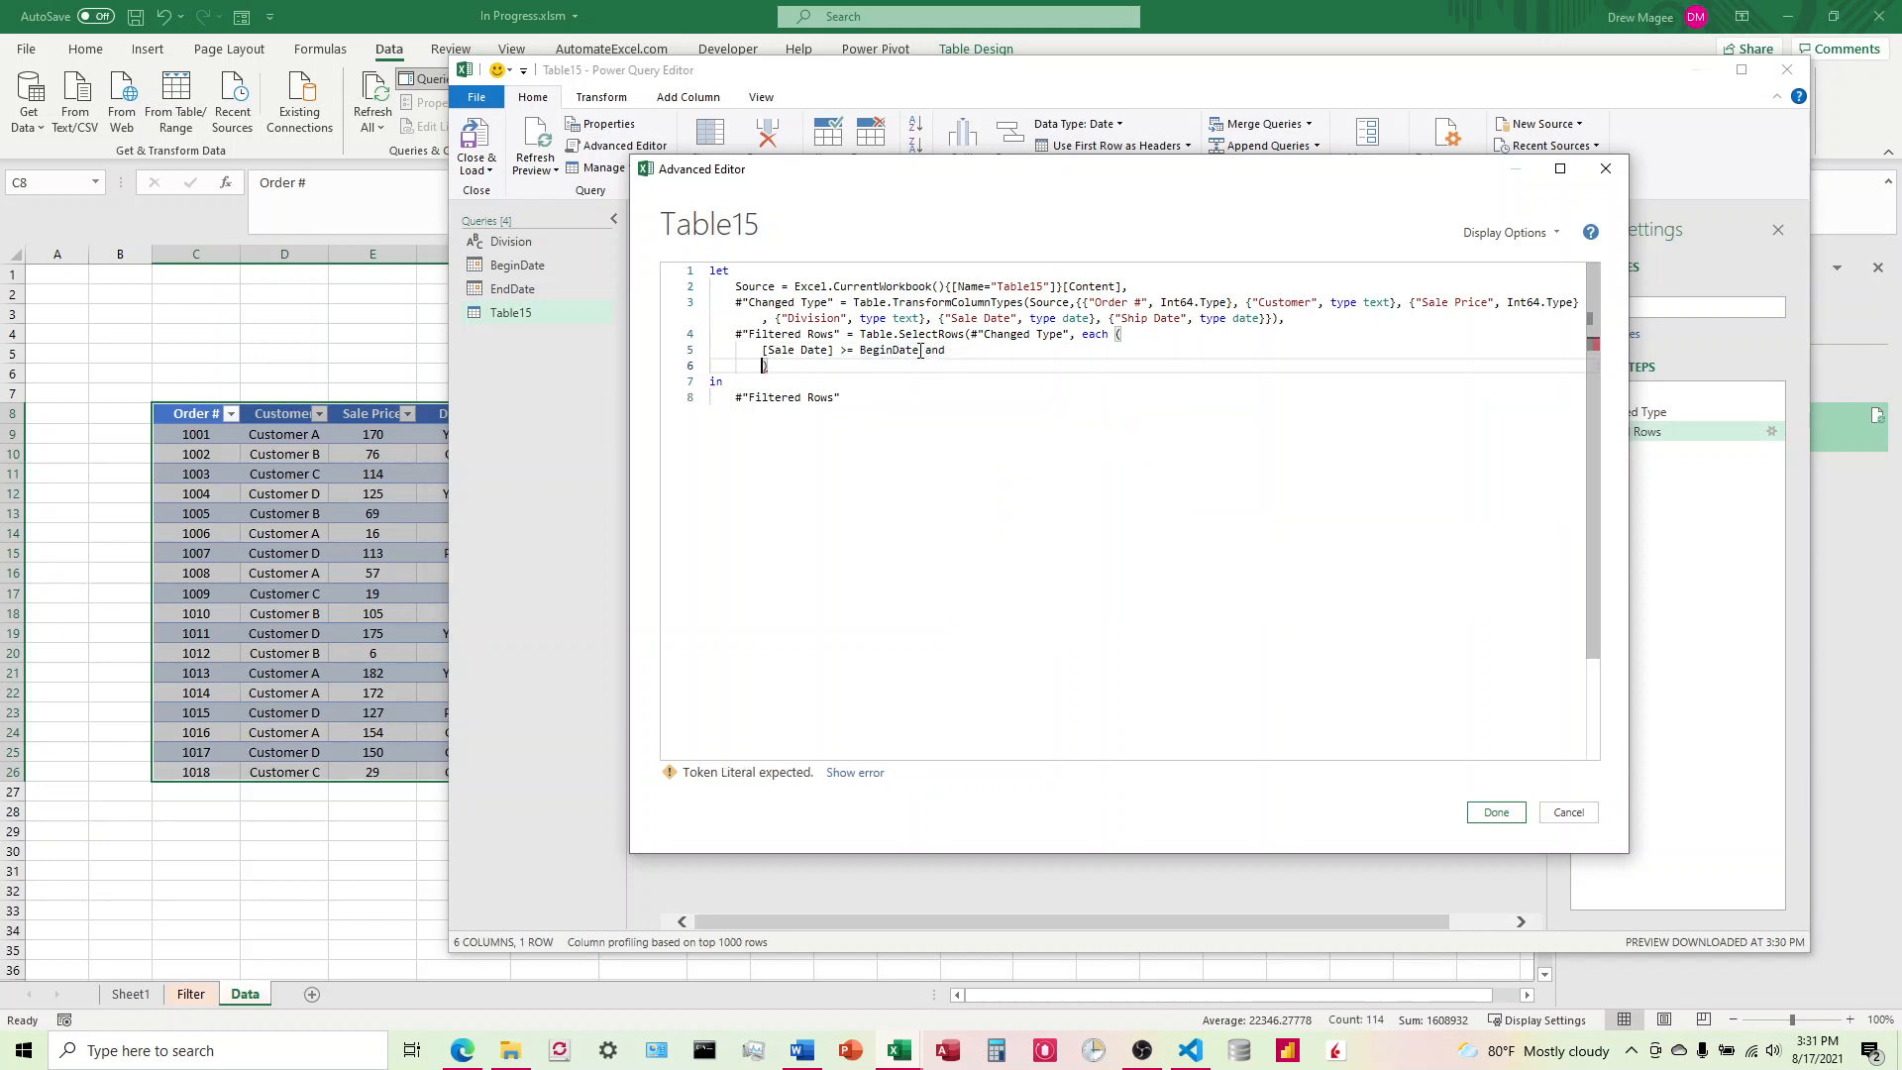
type("[Sale Date")
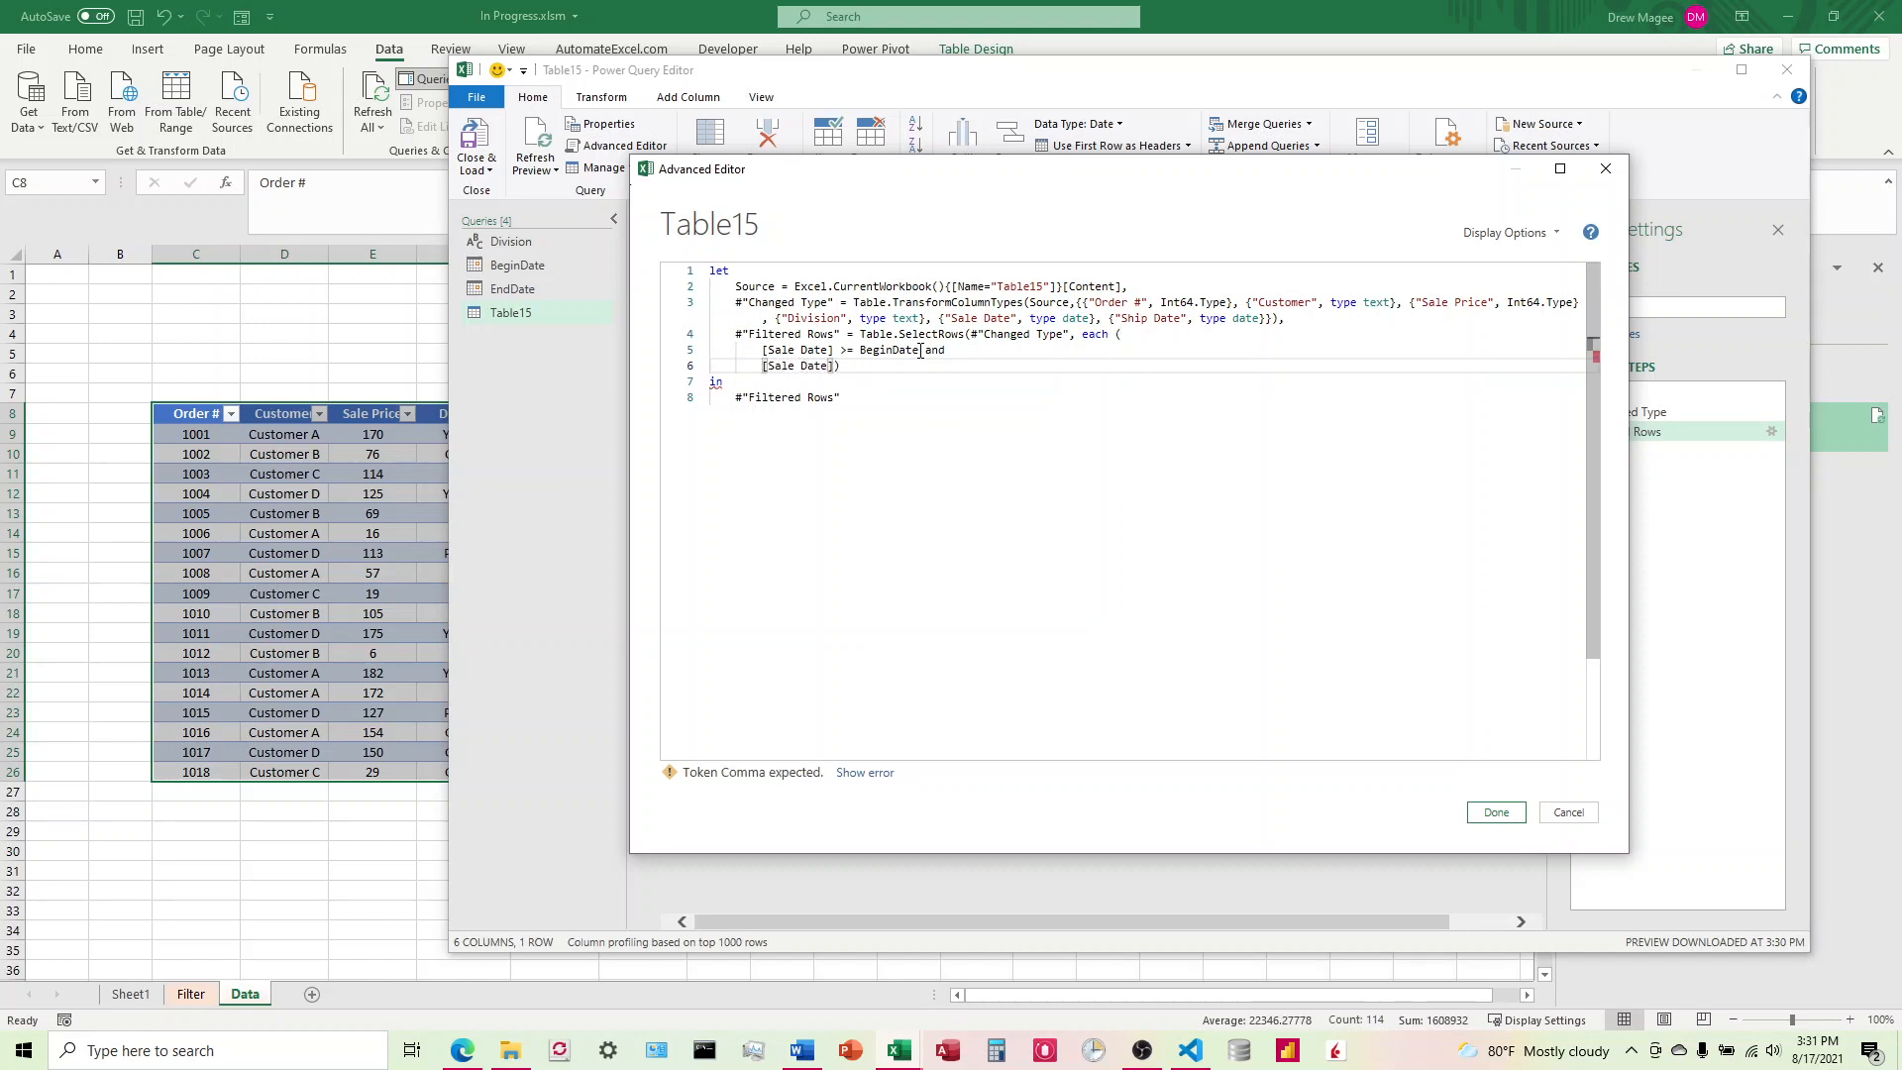
type("] ")
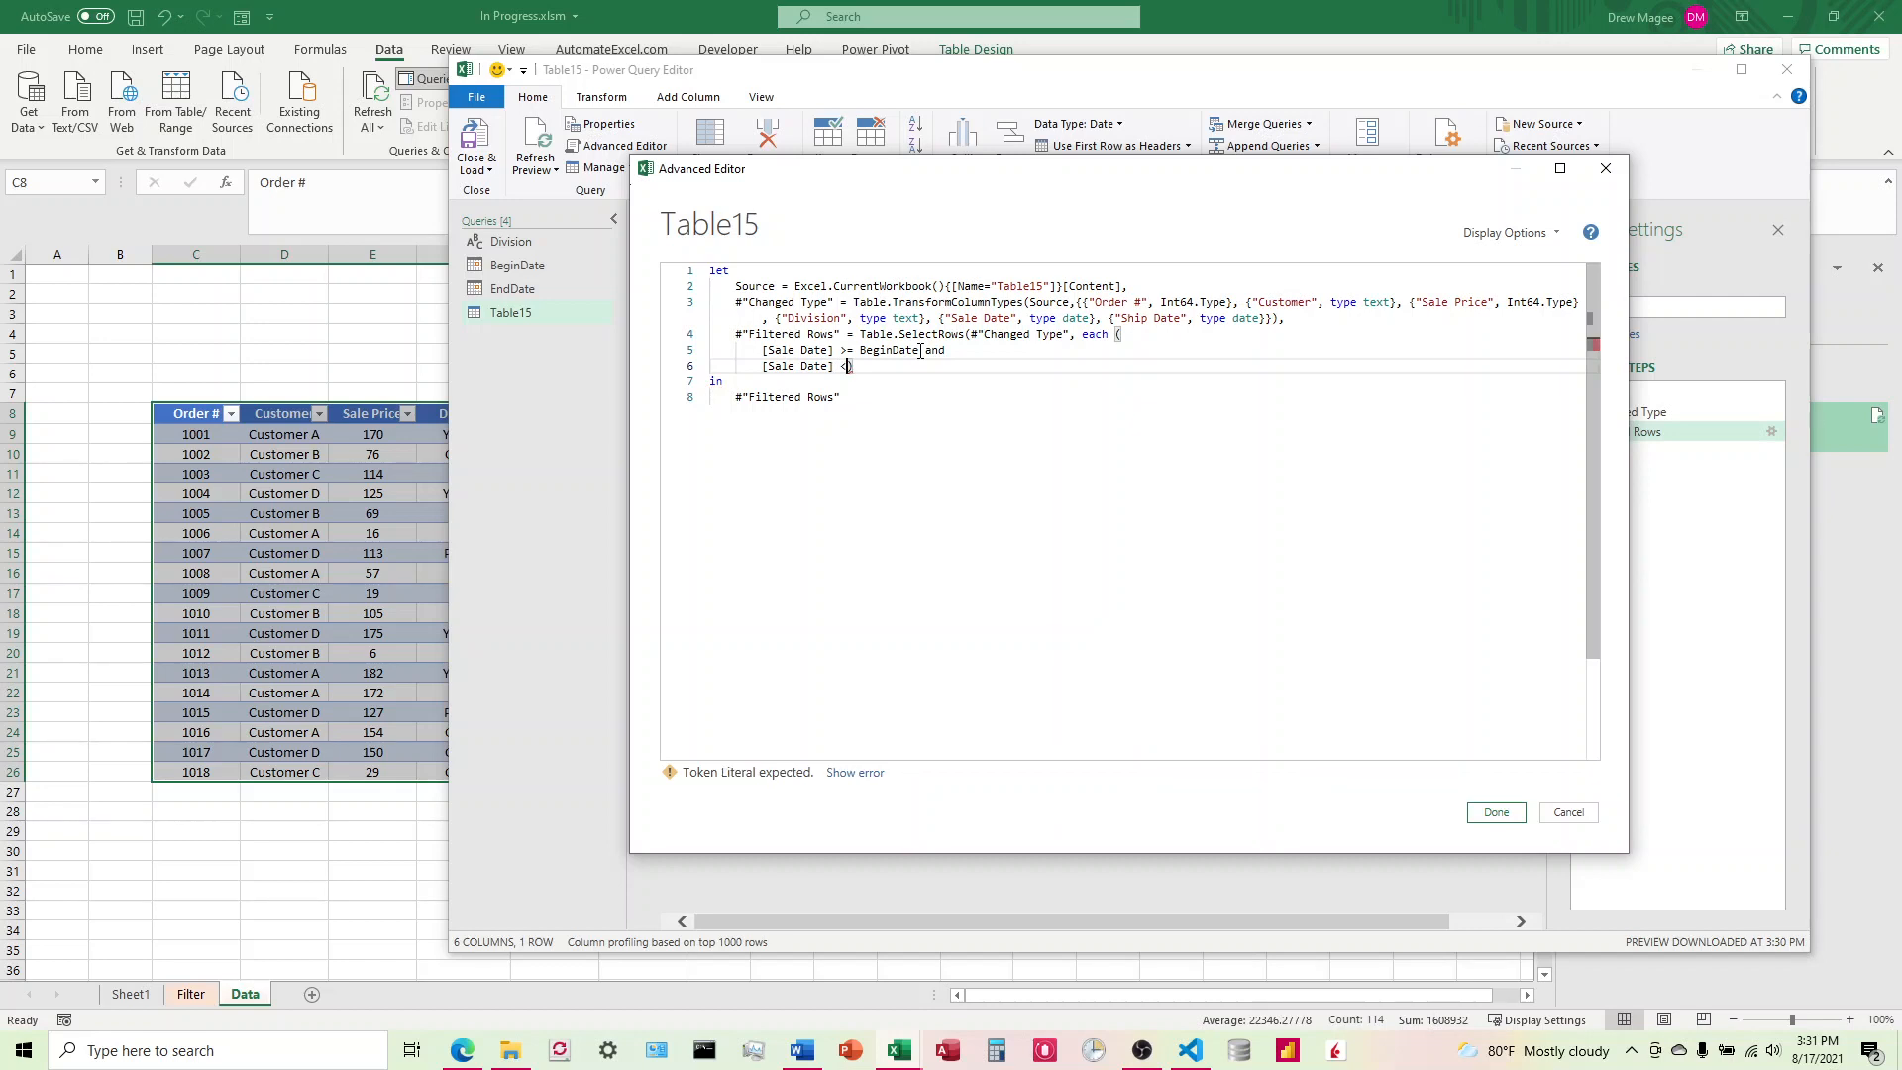
type("<= Edn")
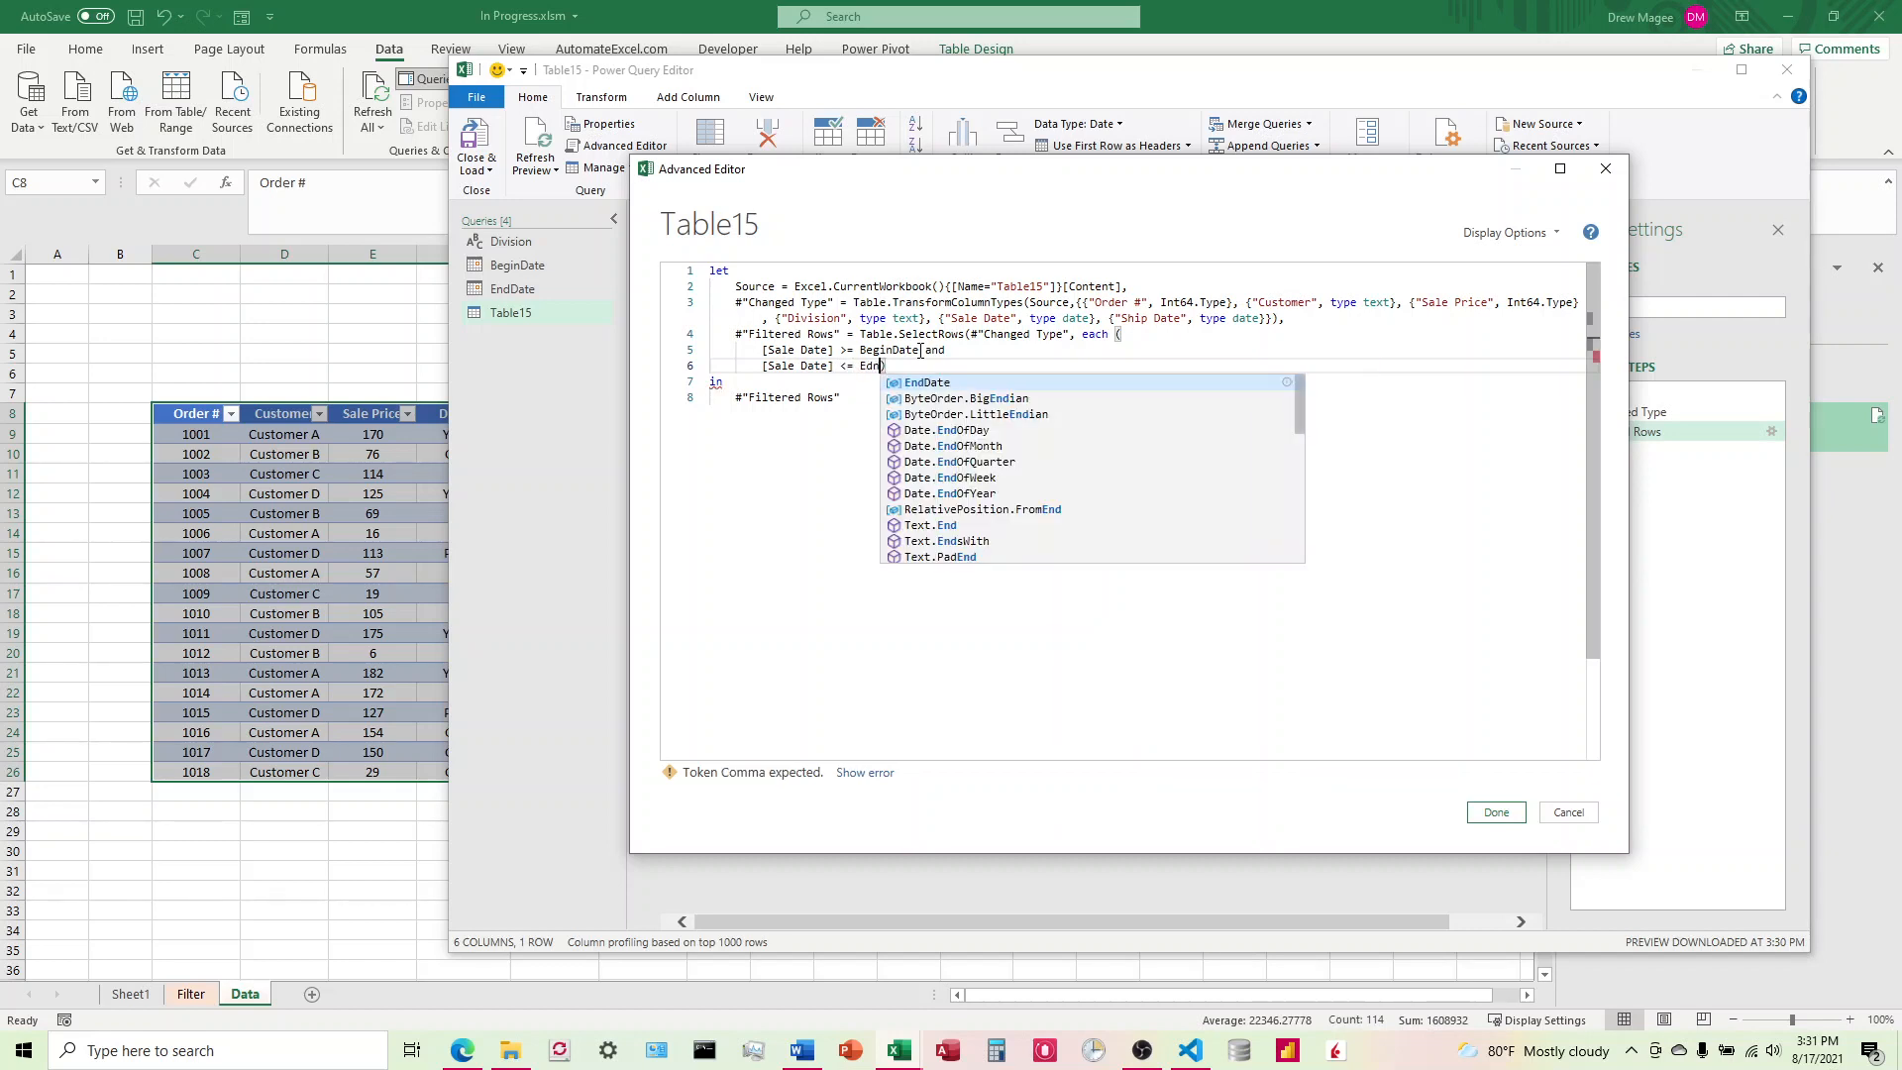
key("BackSpace")
key("BackSpace")
type("ndDate")
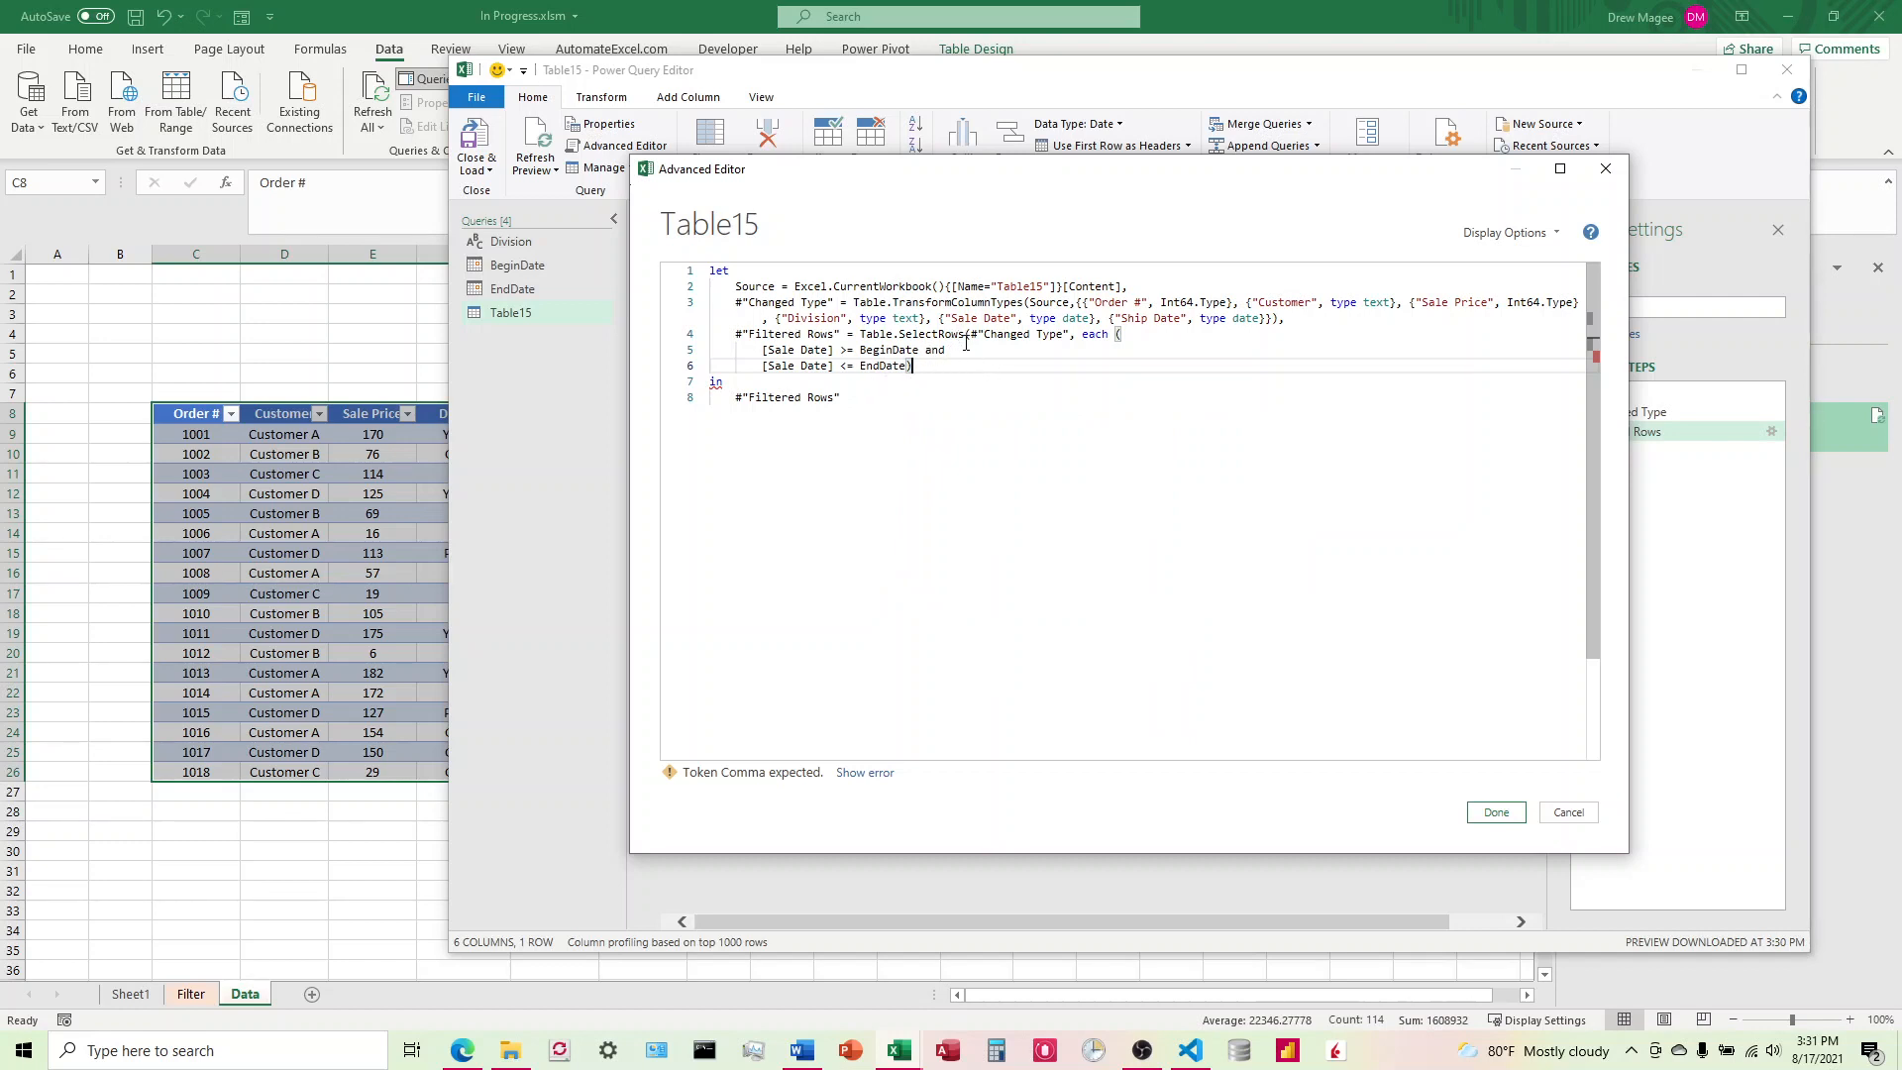
Step: Add the missing closing parenthesis after EndDate and apply the edited orders query code
left_click(968, 337)
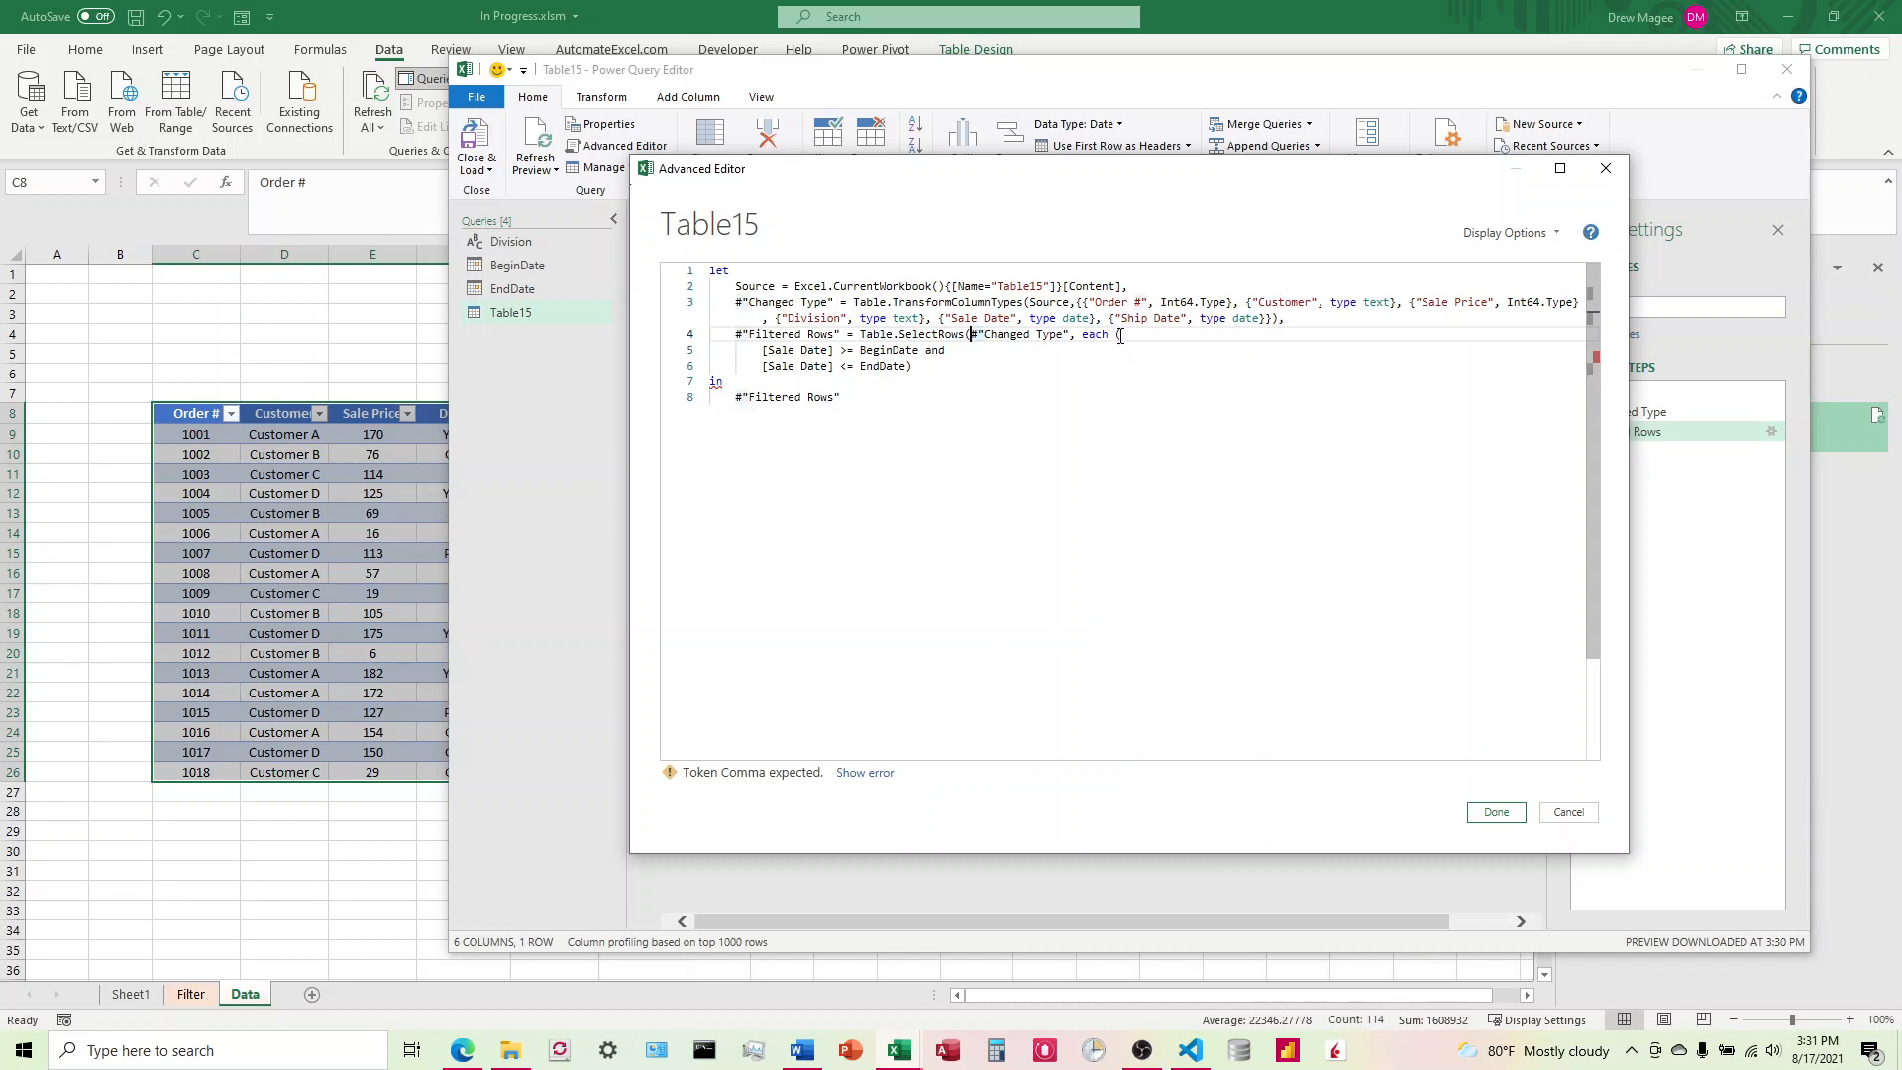
left_click(1121, 335)
left_click(925, 371)
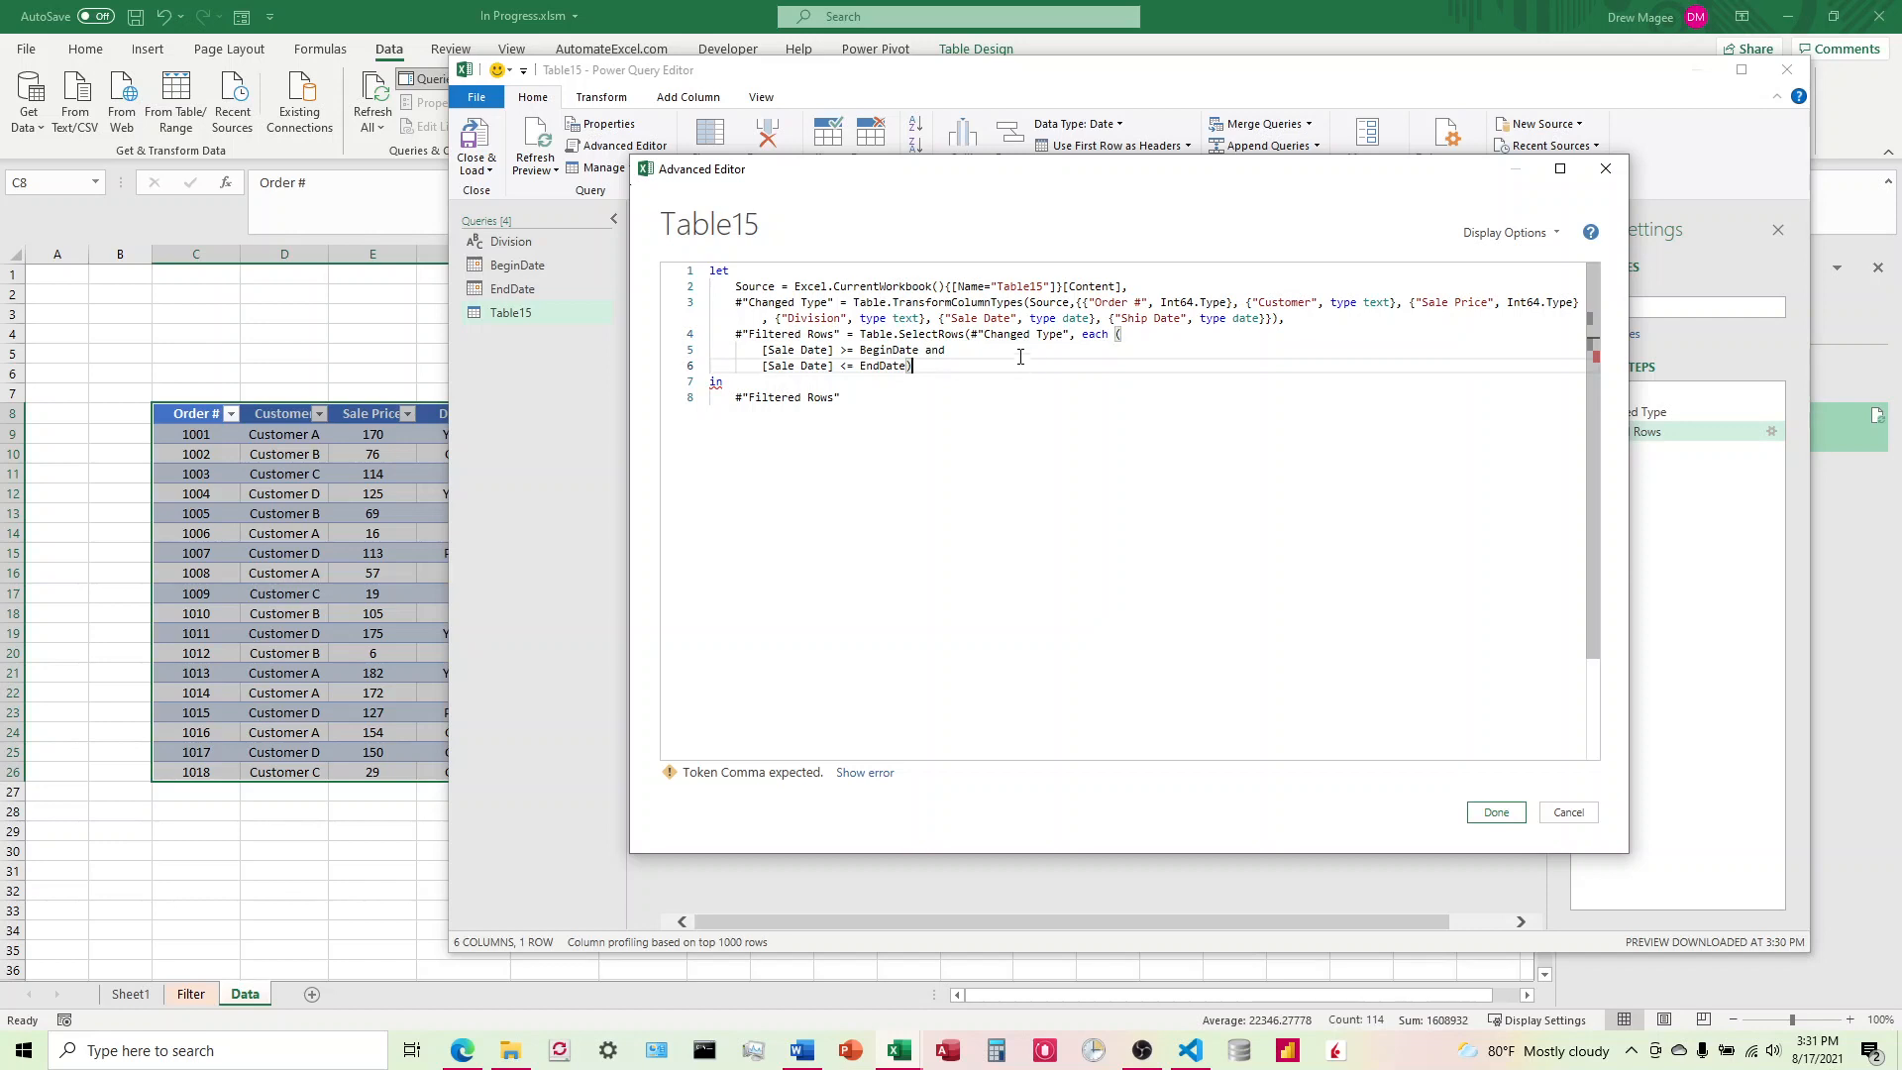
type(")")
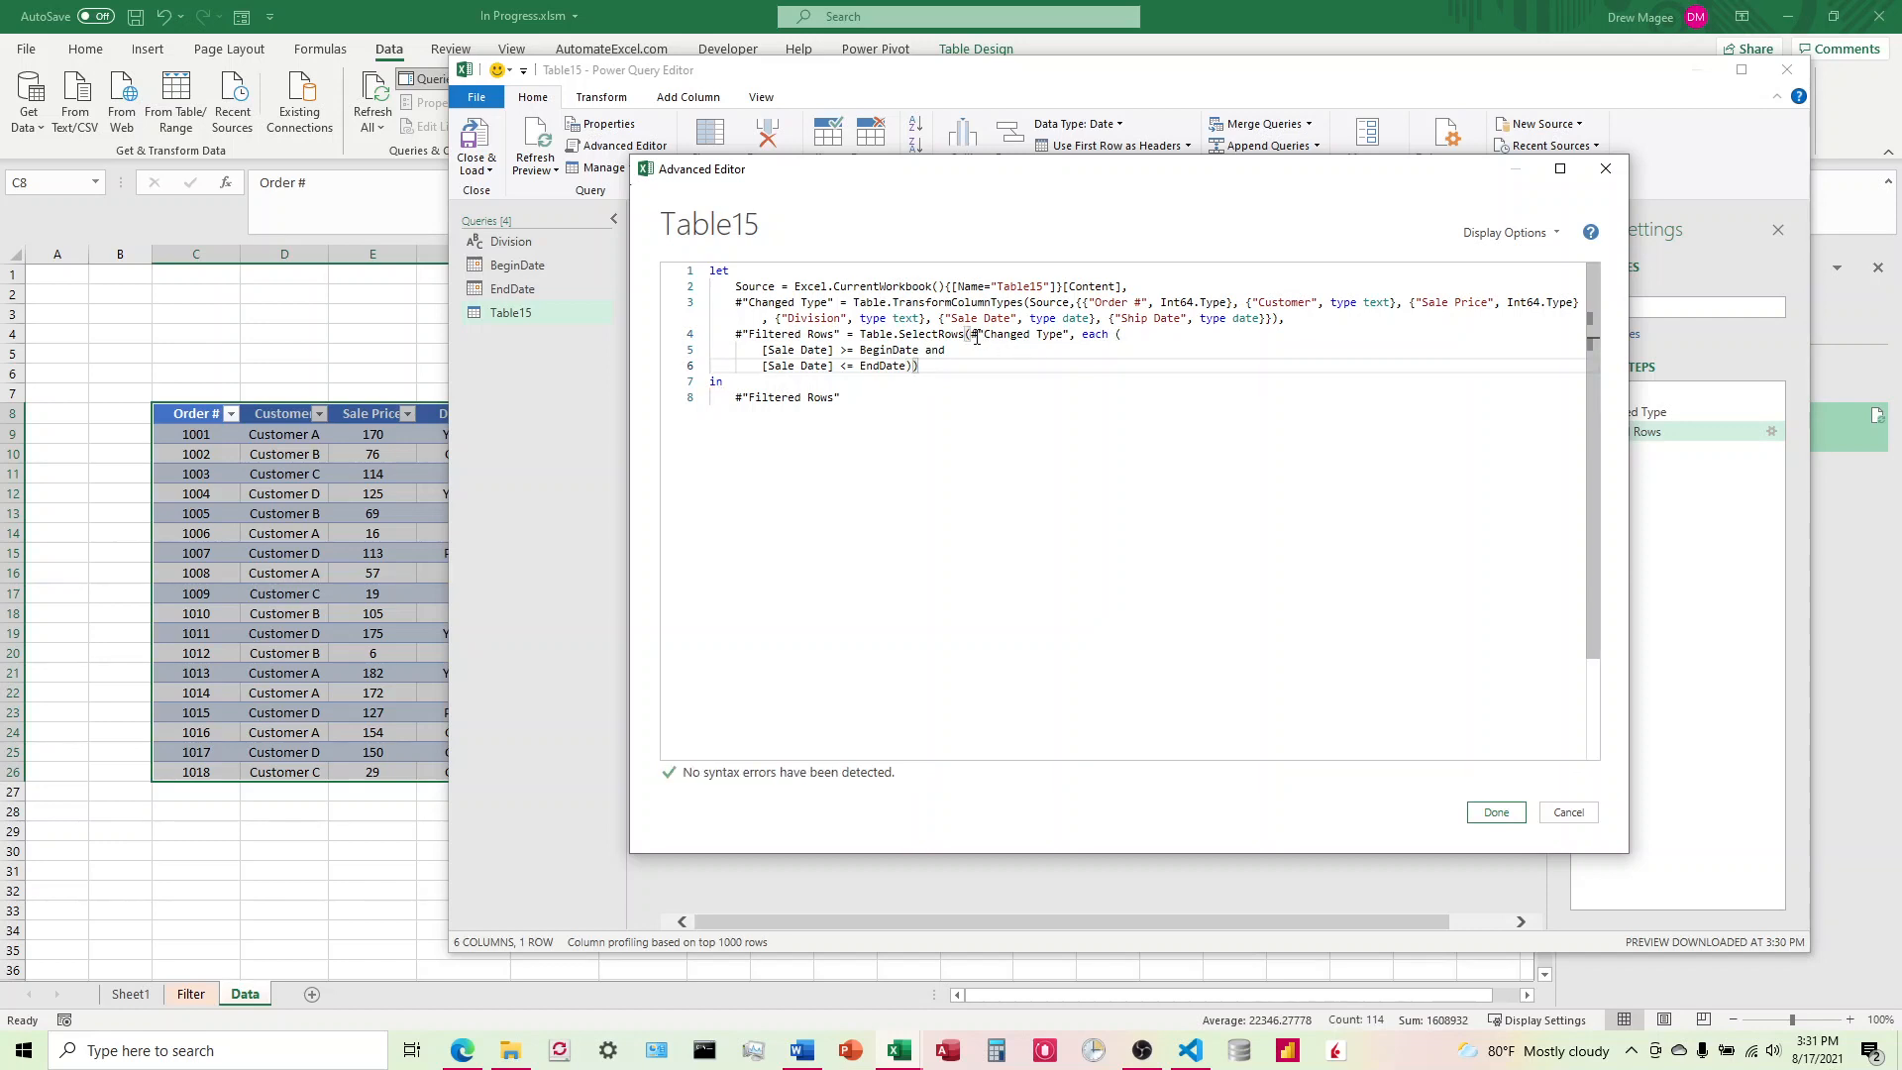
left_click(850, 398)
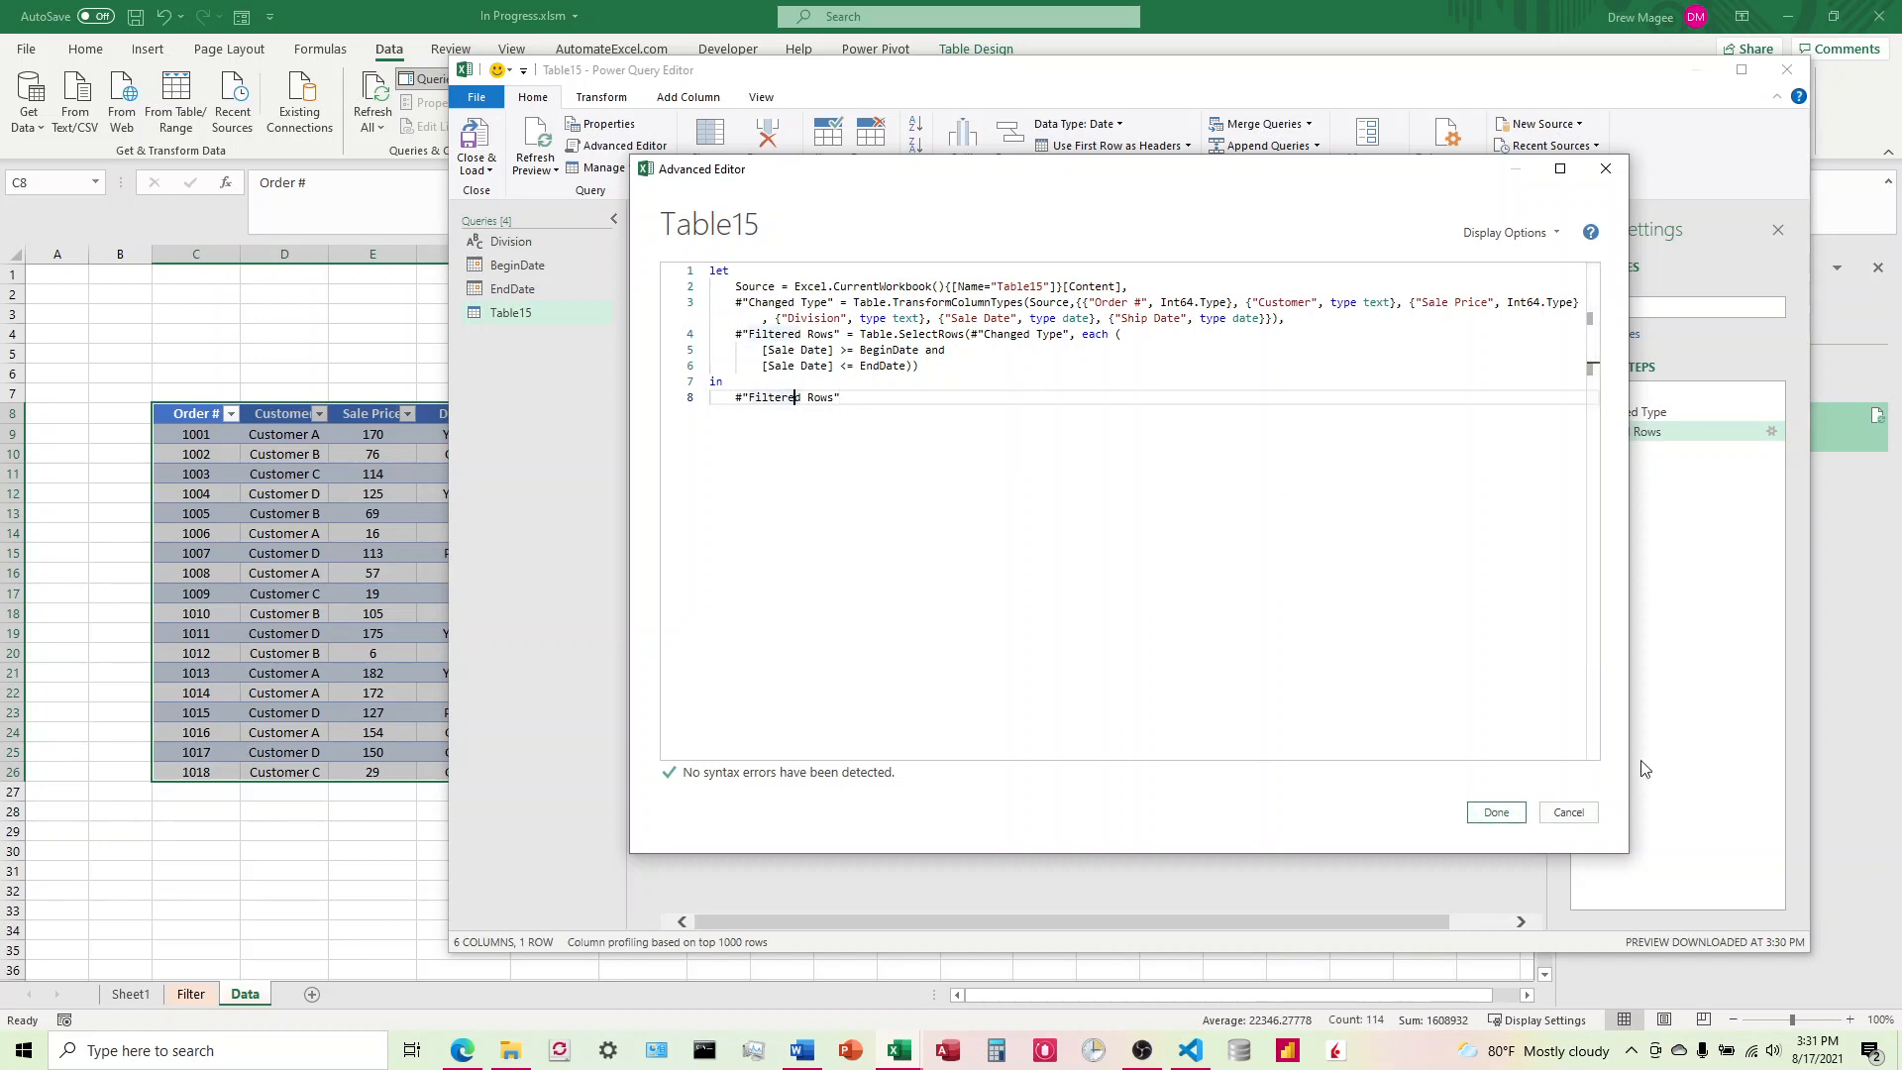
left_click(1497, 814)
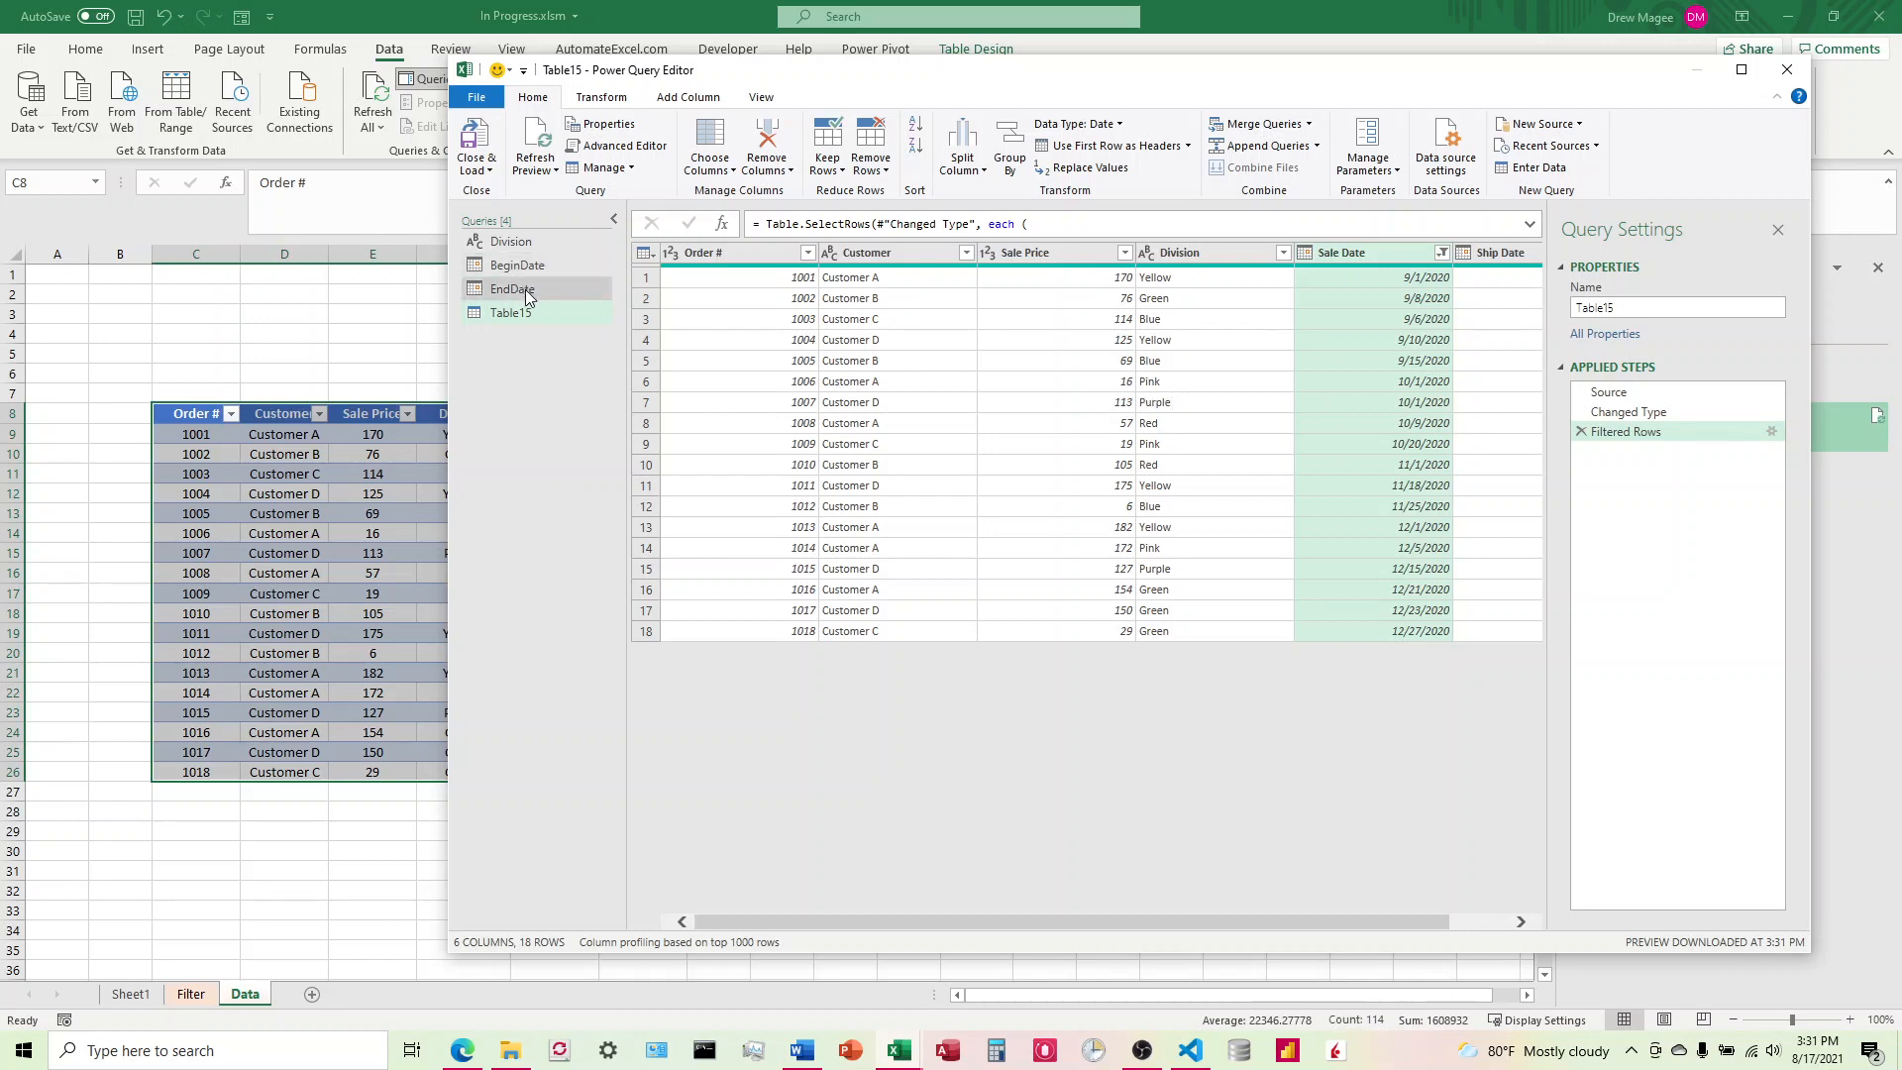
Step: Reopen the orders query's code and insert blank lines before and after the Filtered Rows step
left_click(635, 147)
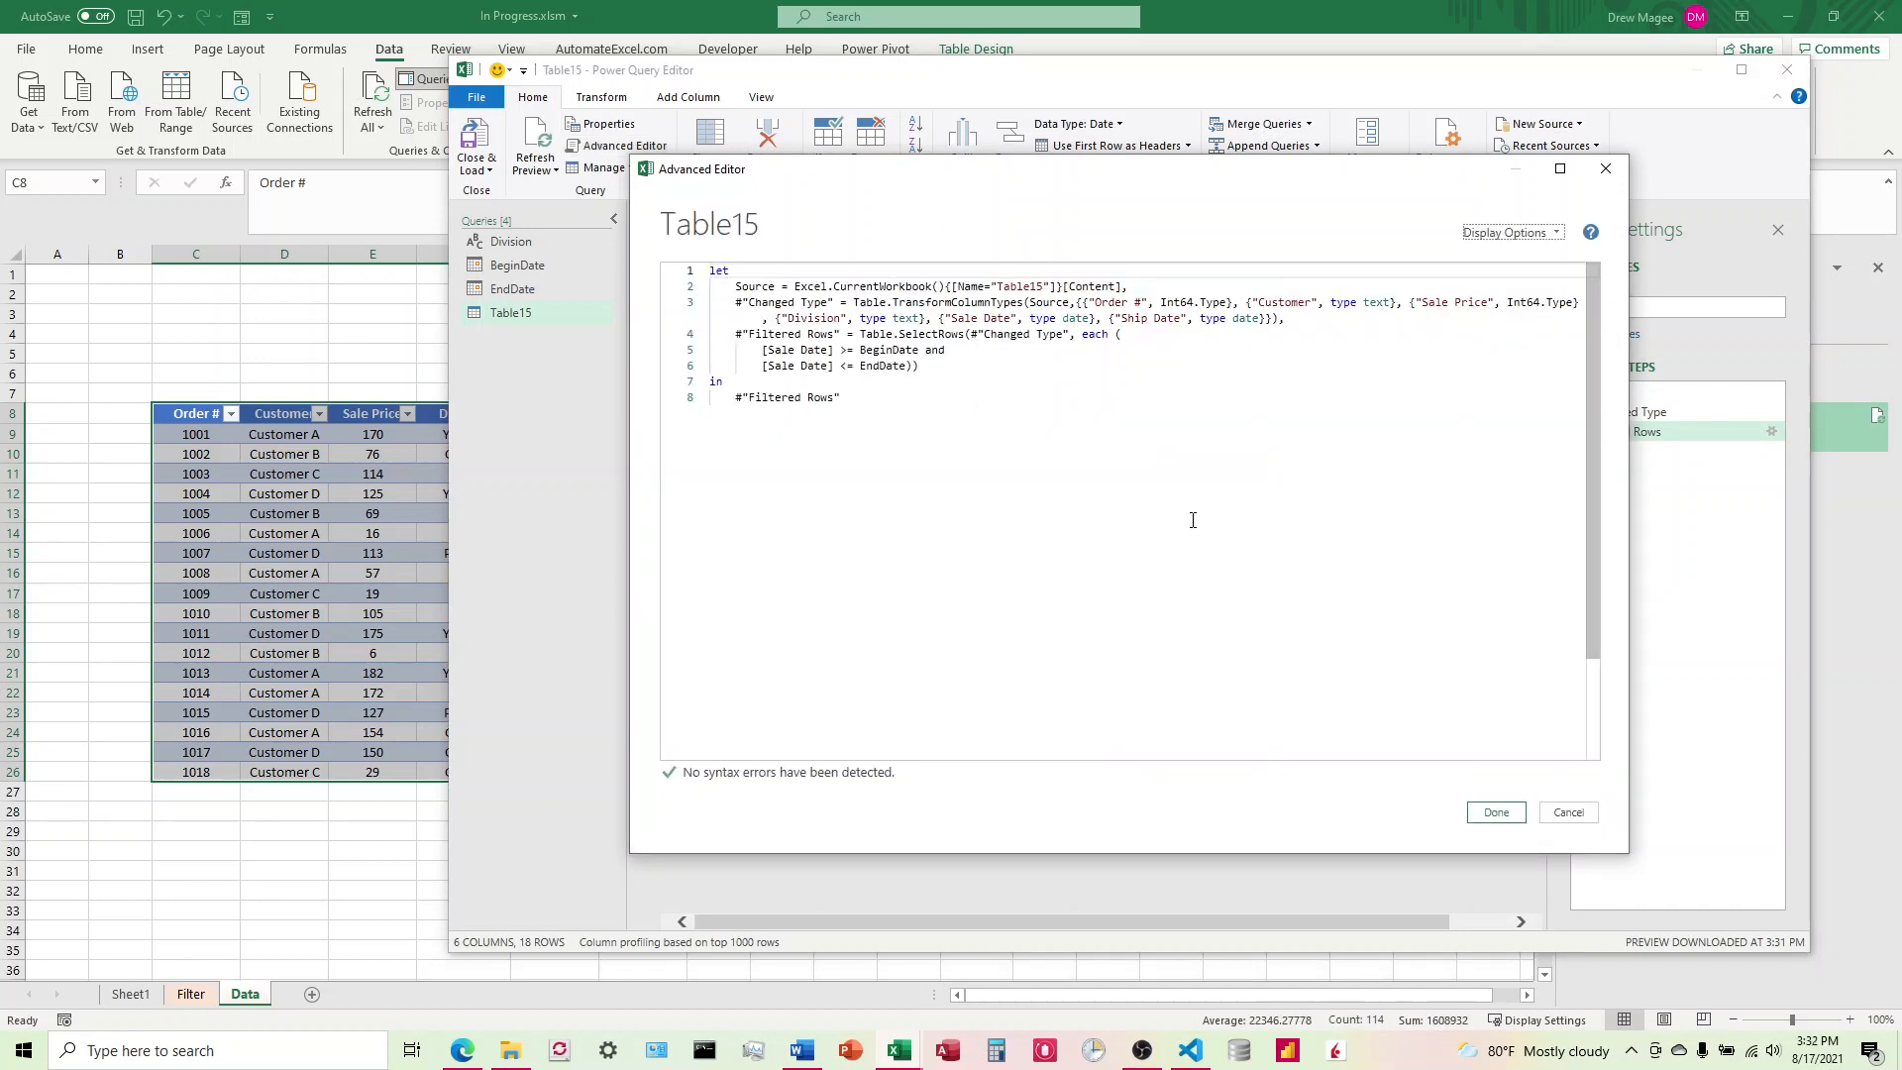
left_click(958, 371)
key("Return")
key("Return")
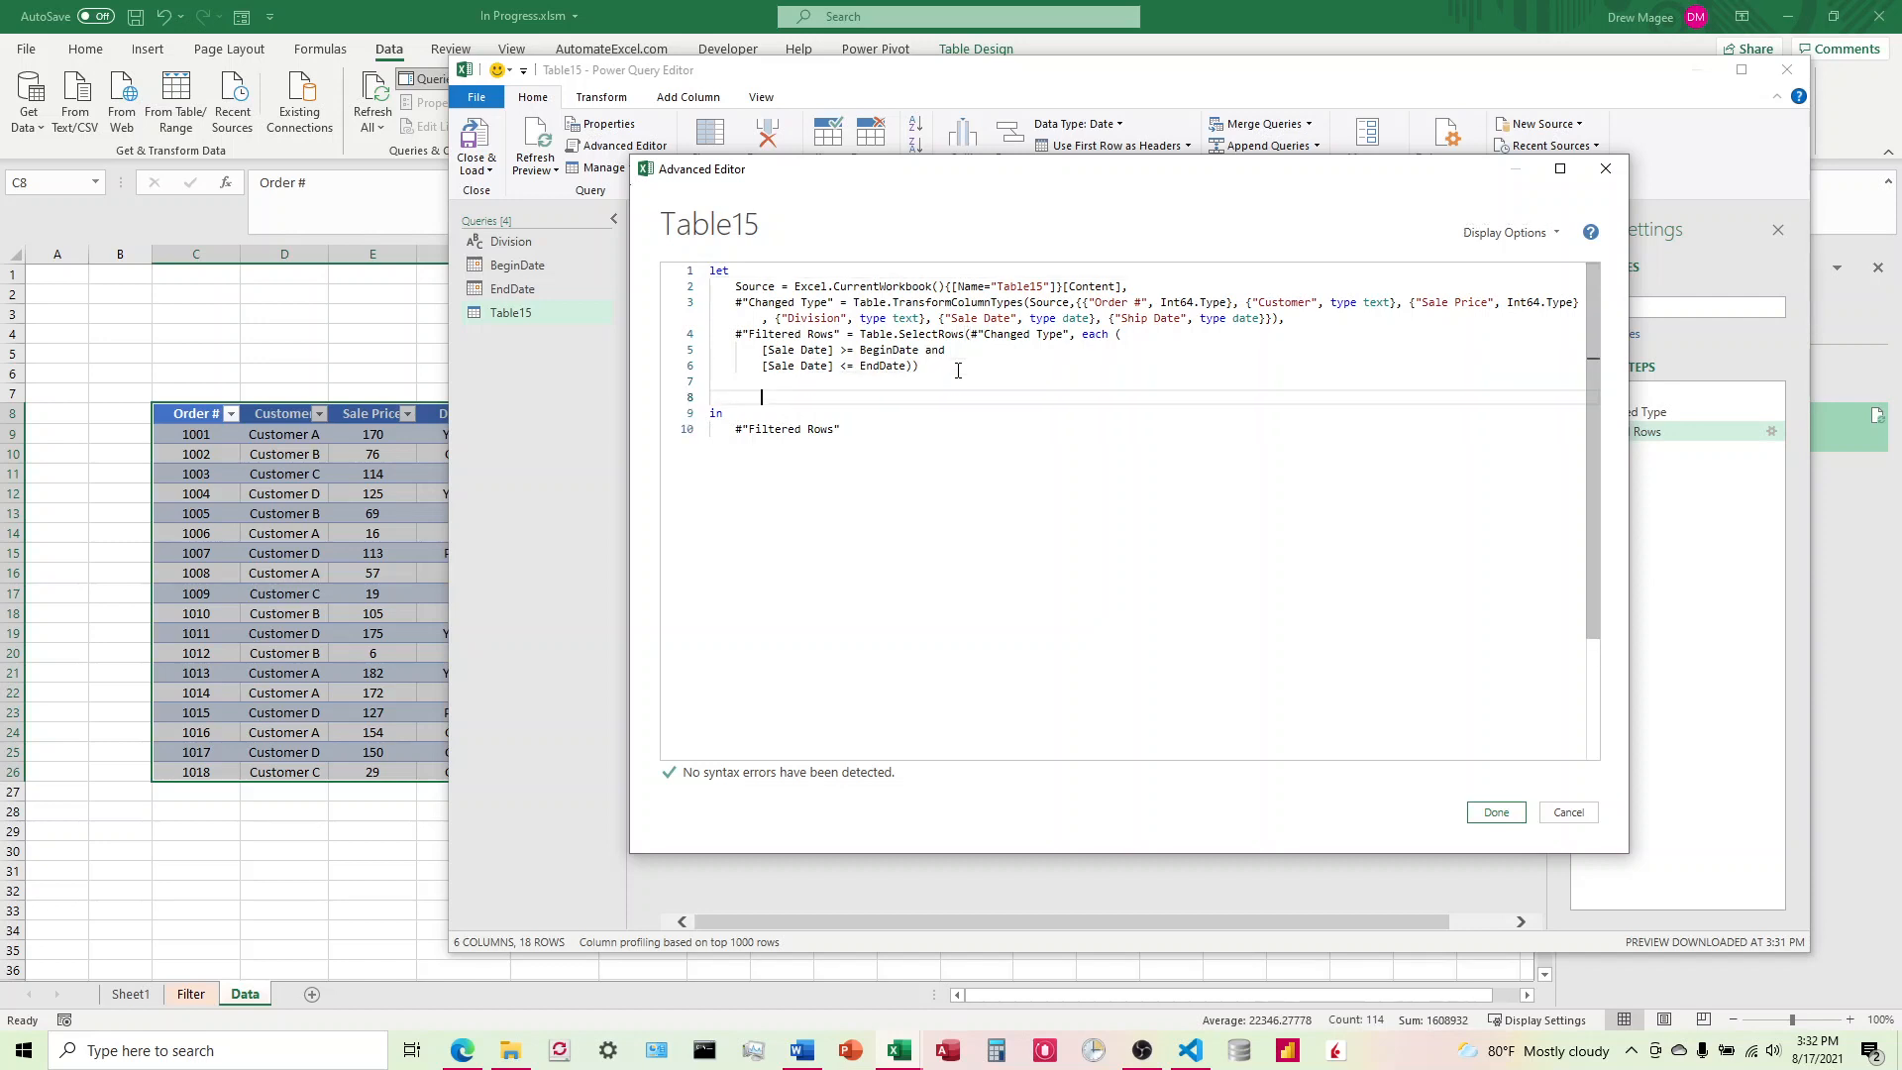
left_click(1311, 320)
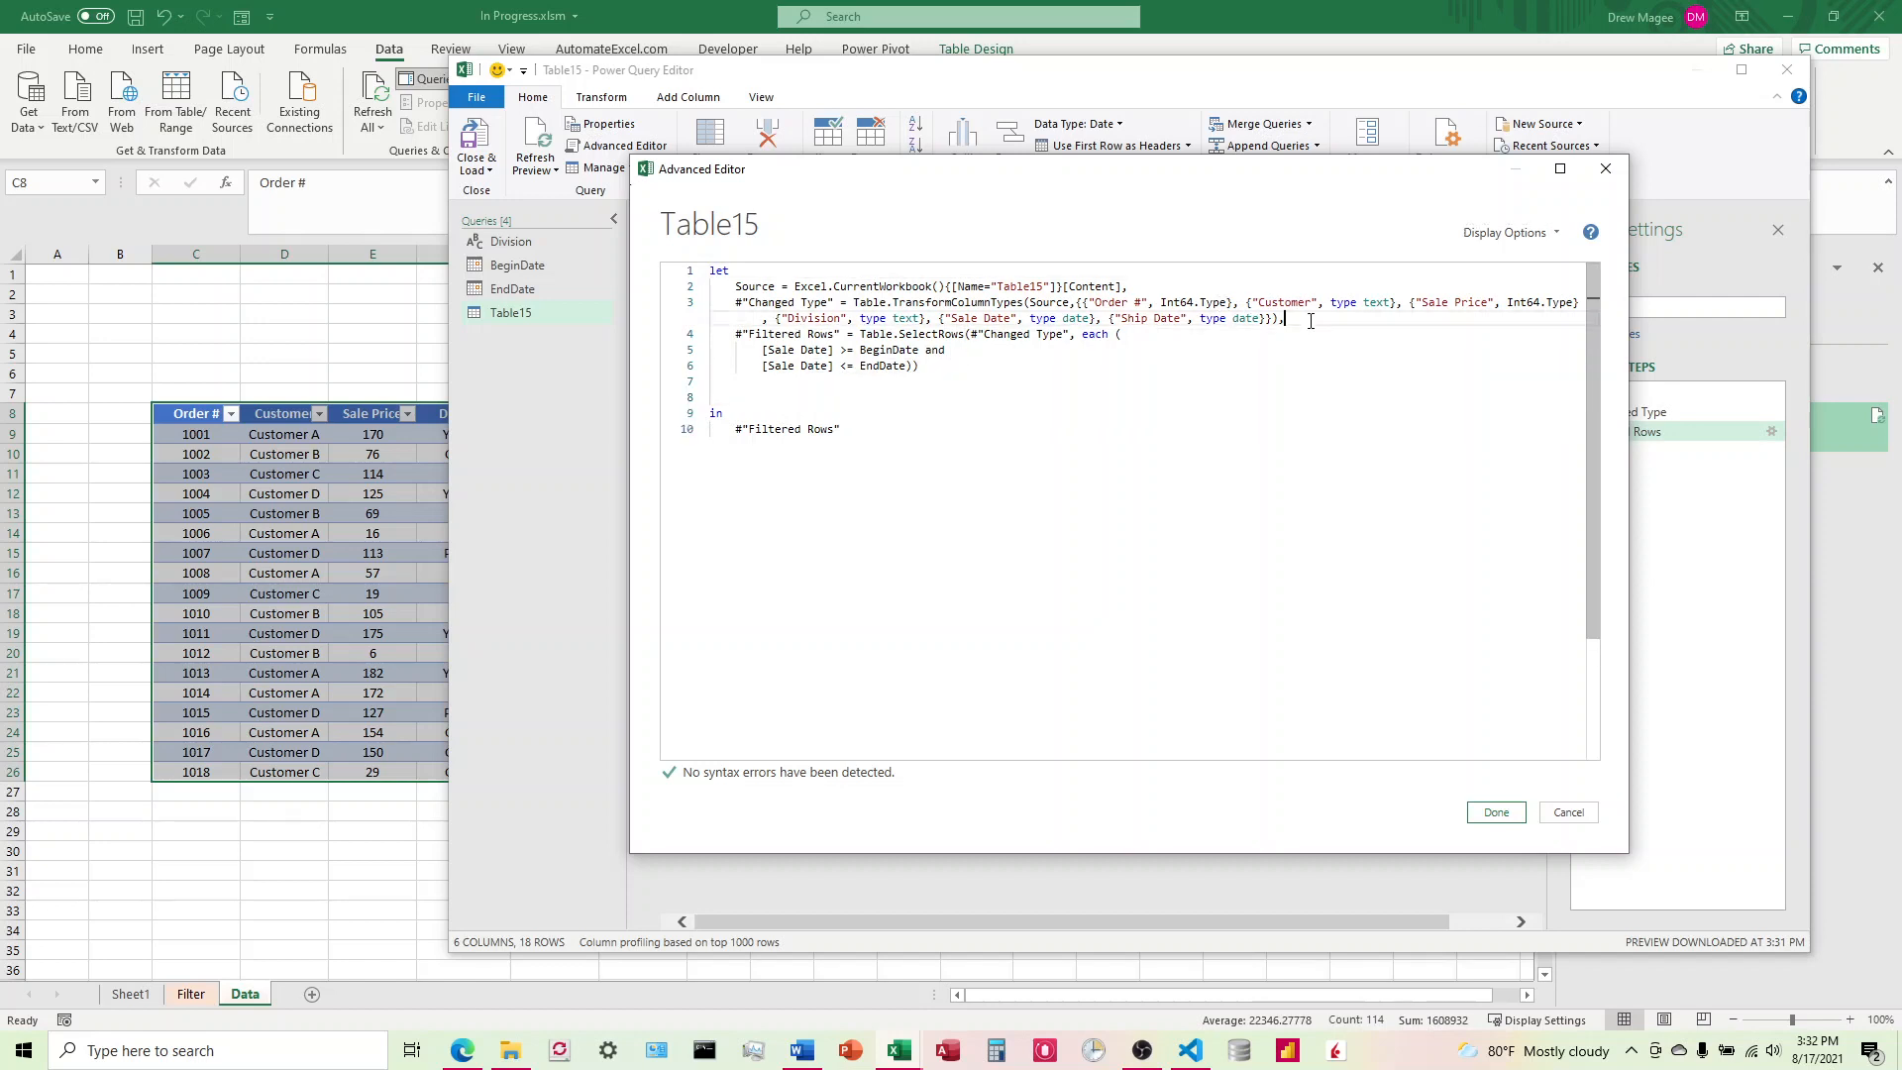
key("Return")
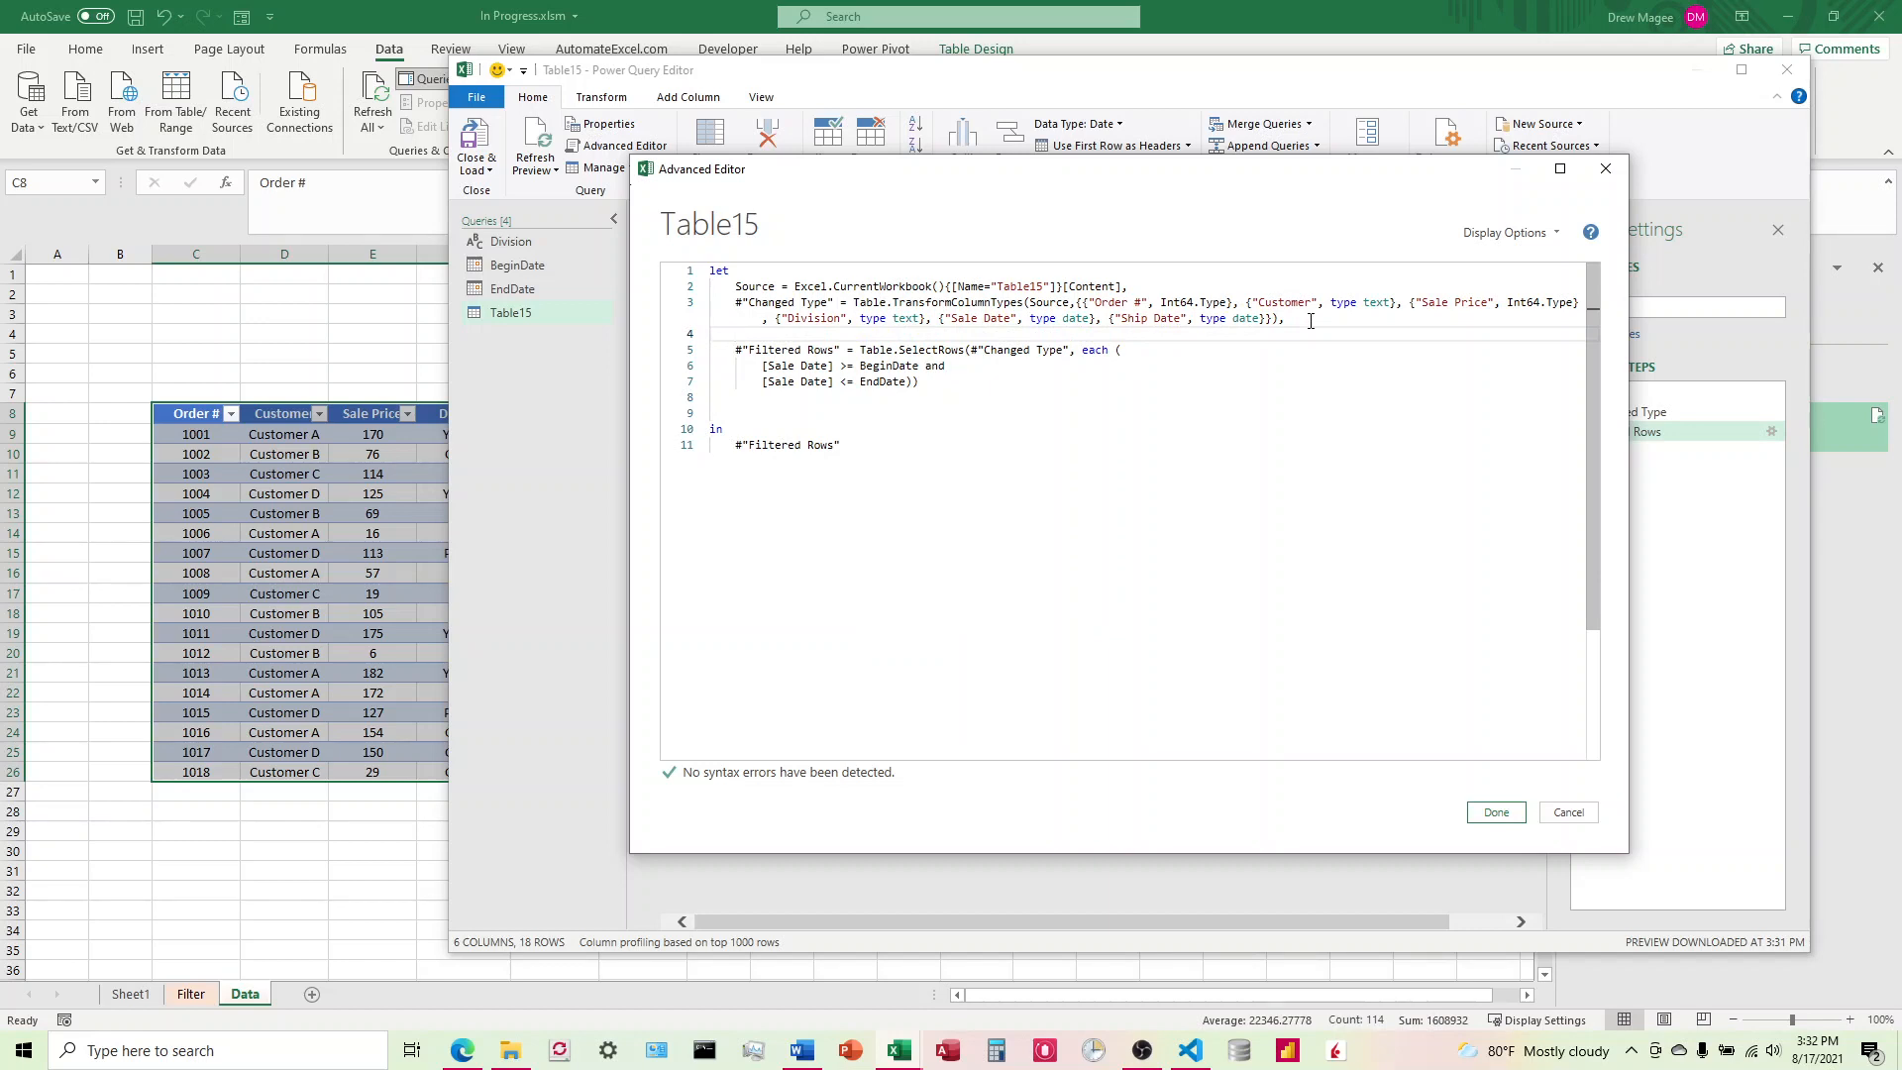
key("Return")
Step: Above the Filtered Rows step, add the comment line 'This is the section that filters by dates. with a leading apostrophe
type("'")
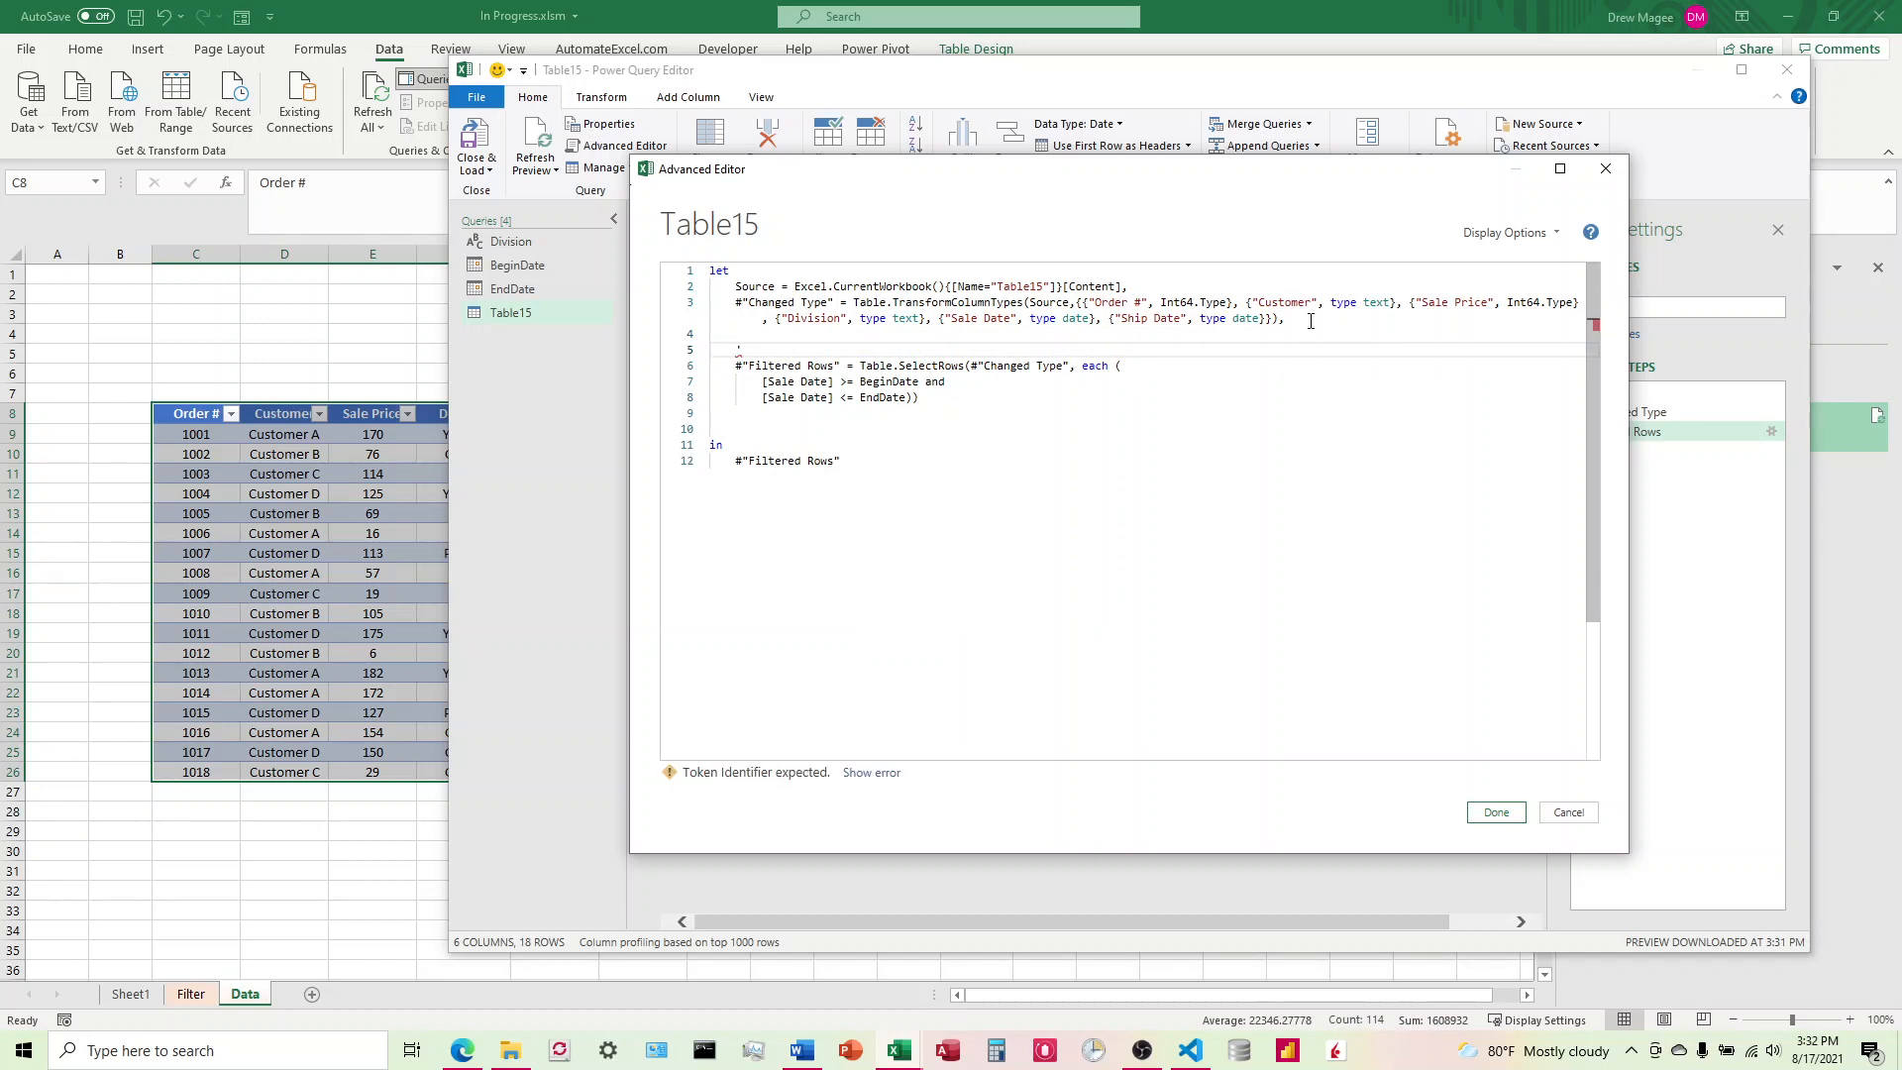
key("BackSpace")
type("'")
type("Thisis")
key("BackSpace")
key("BackSpace")
type("is the section that filters the")
type("d")
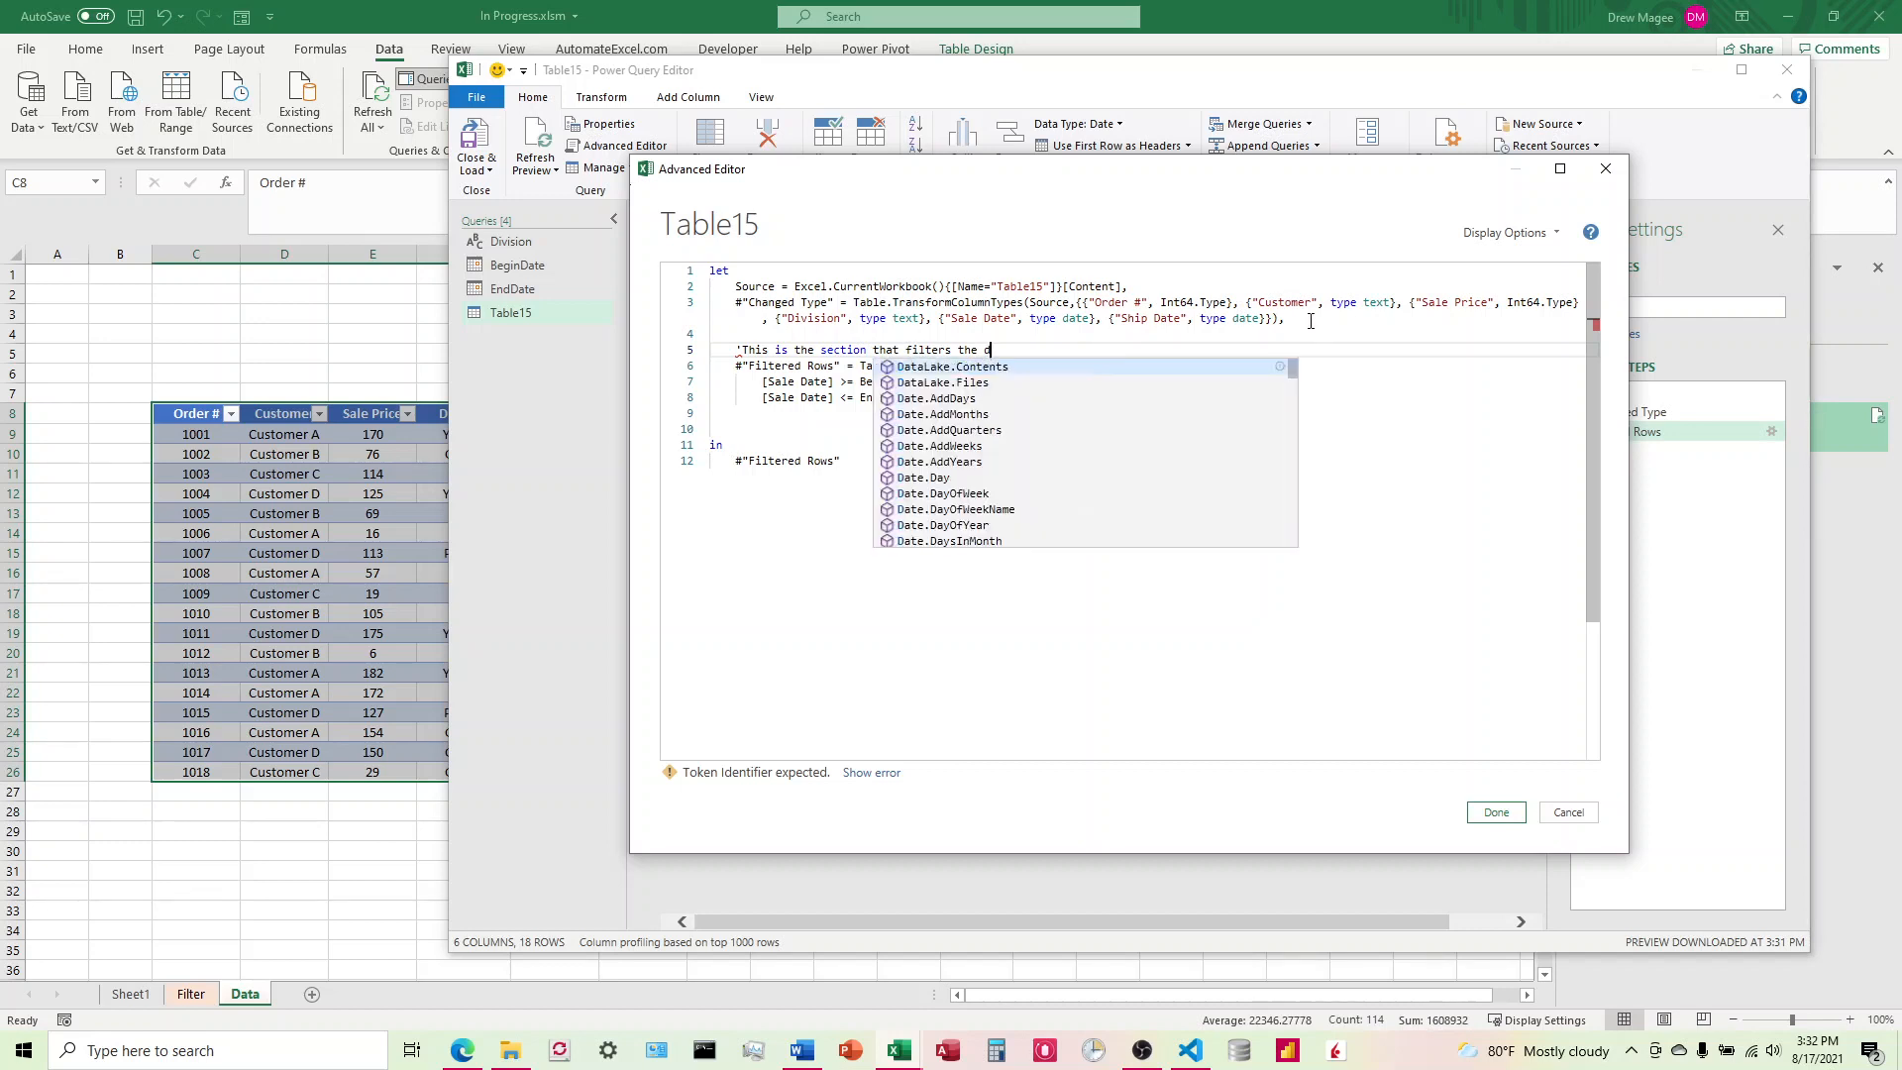
key("BackSpace")
key("BackSpace")
key("BackSpace")
key("BackSpace")
key("BackSpace")
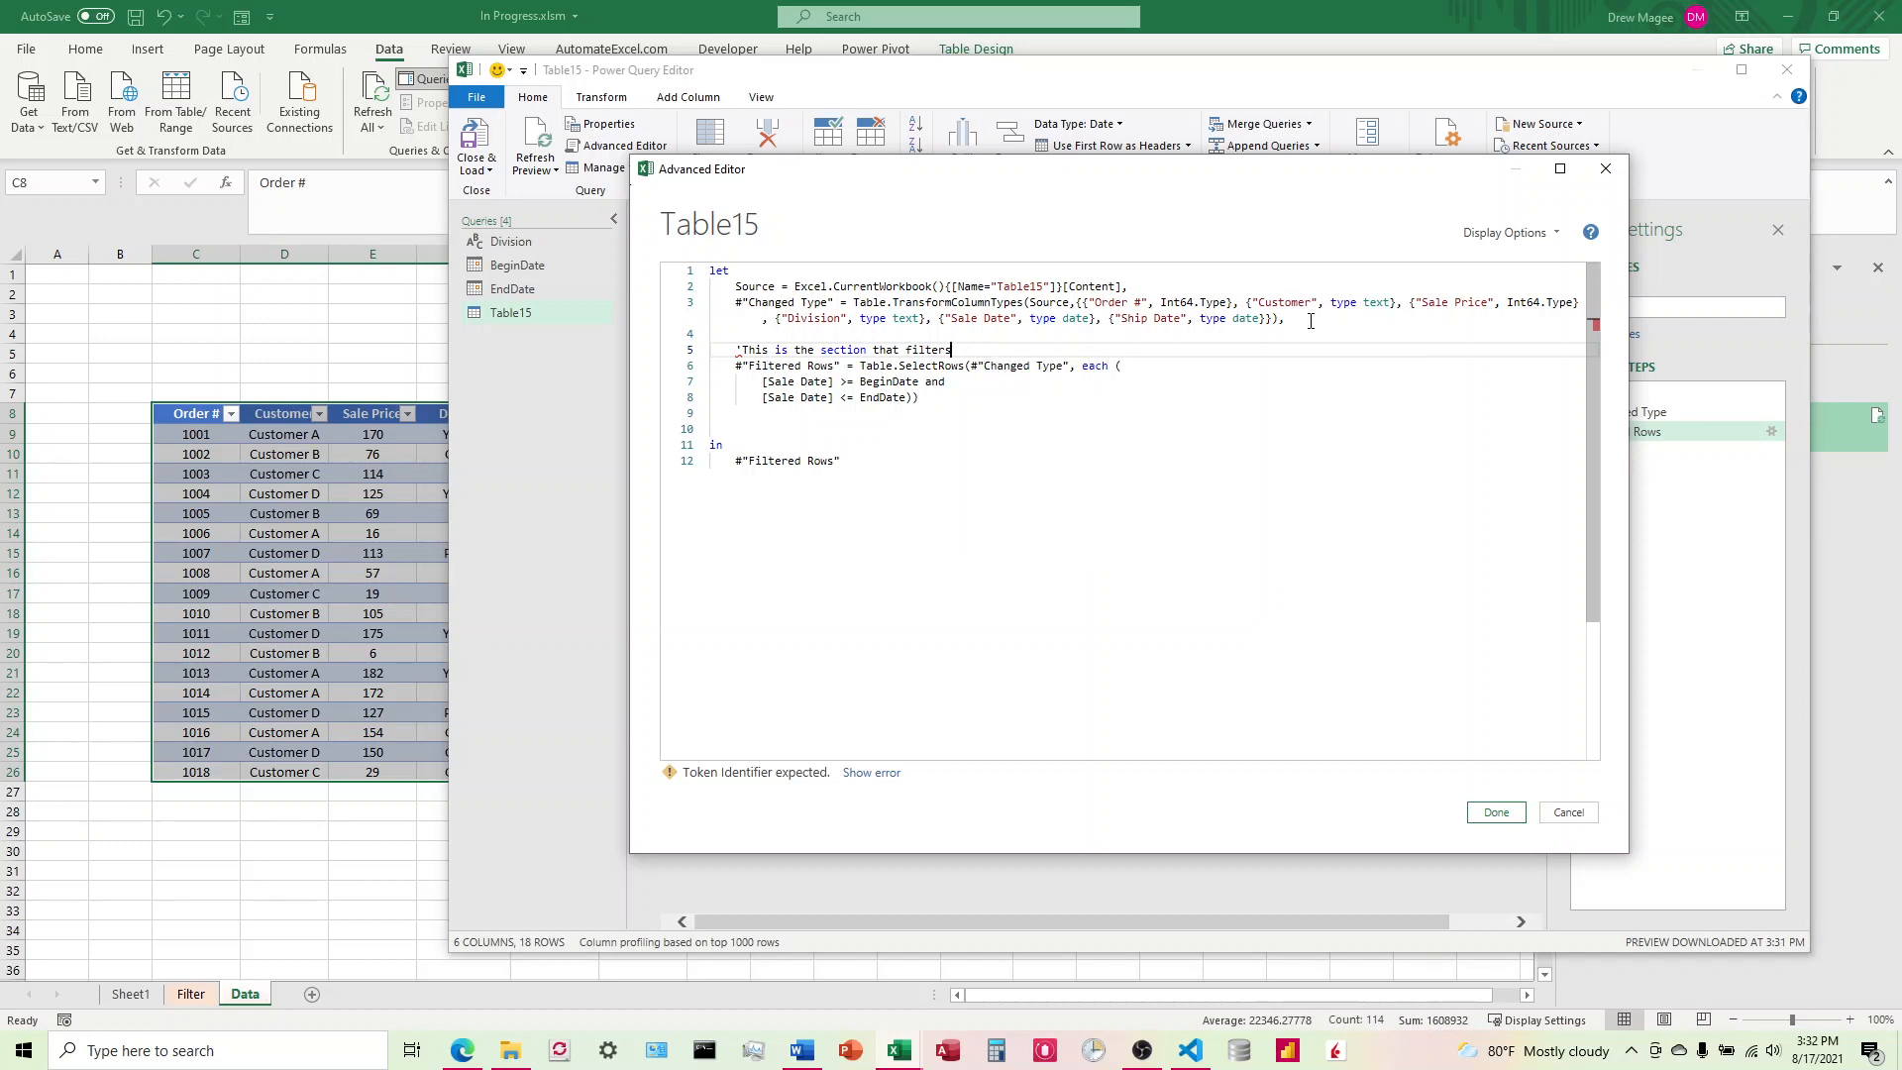
type("by date.")
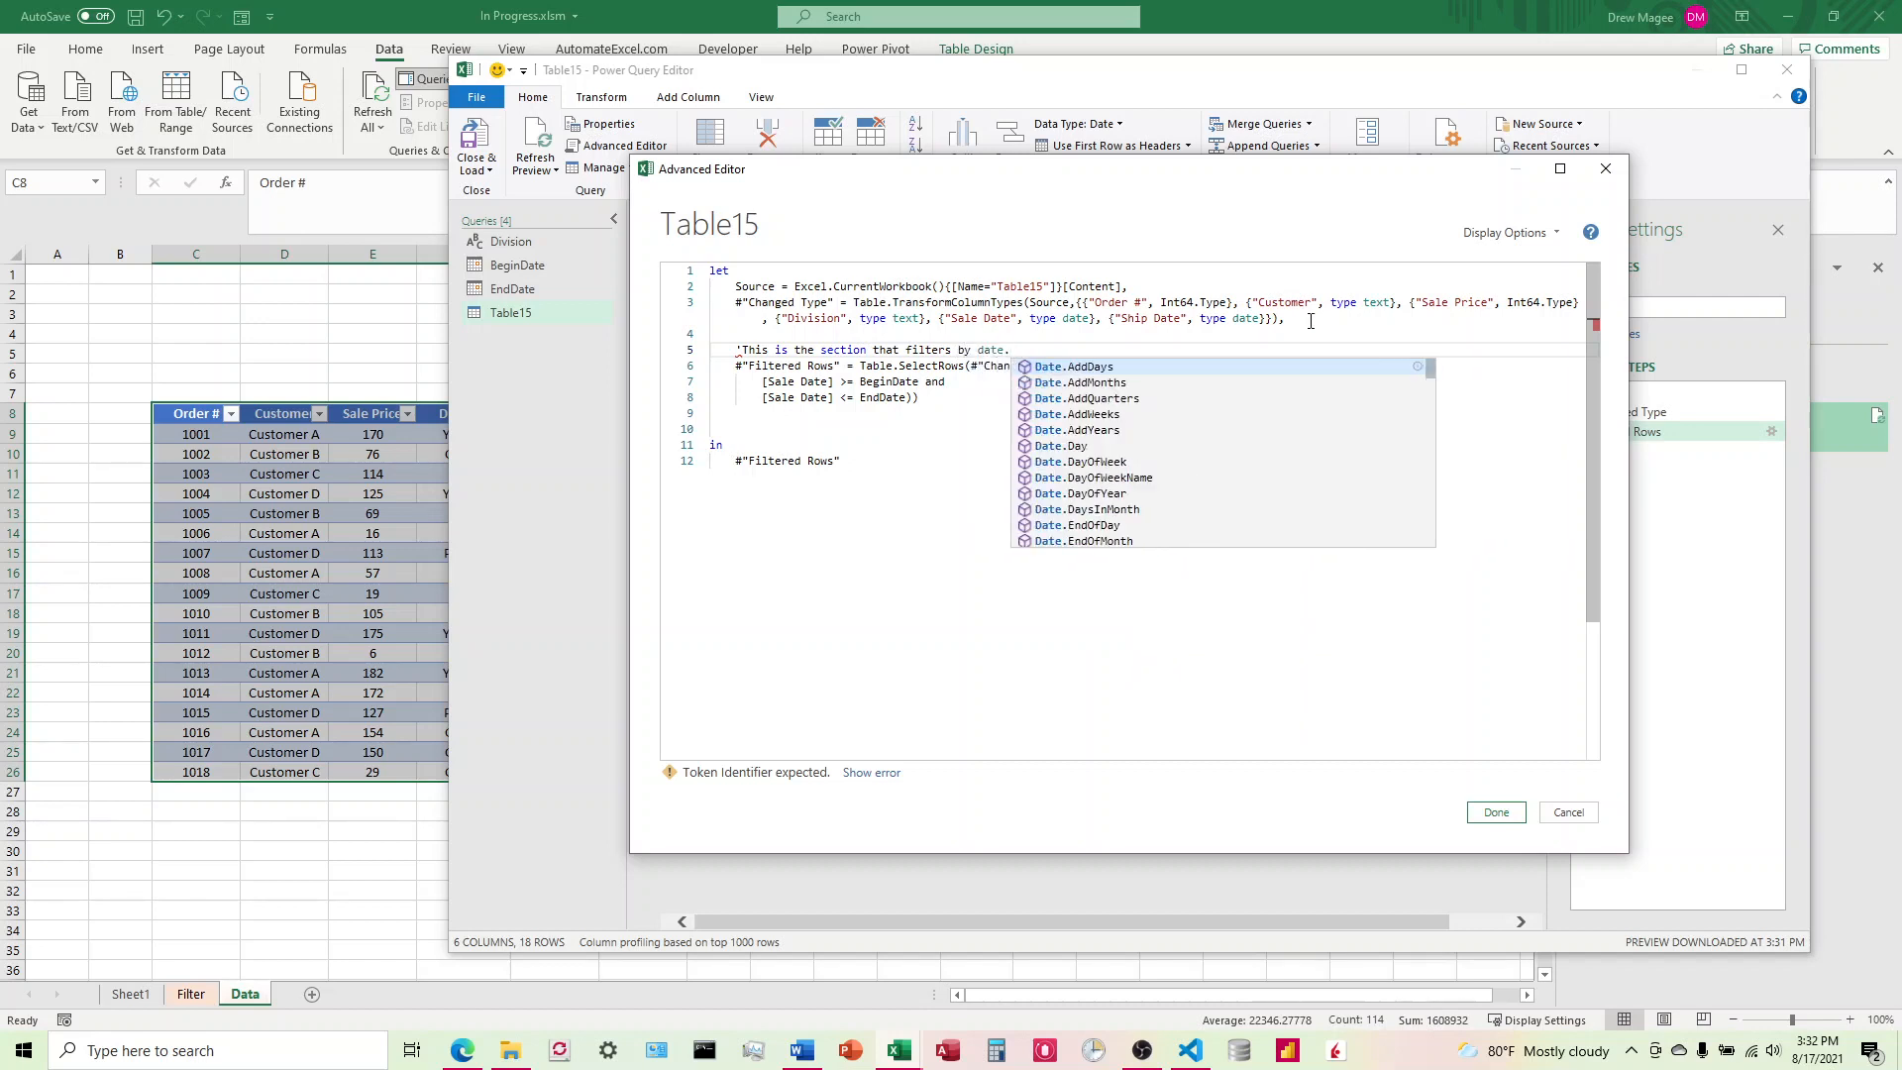
type("s")
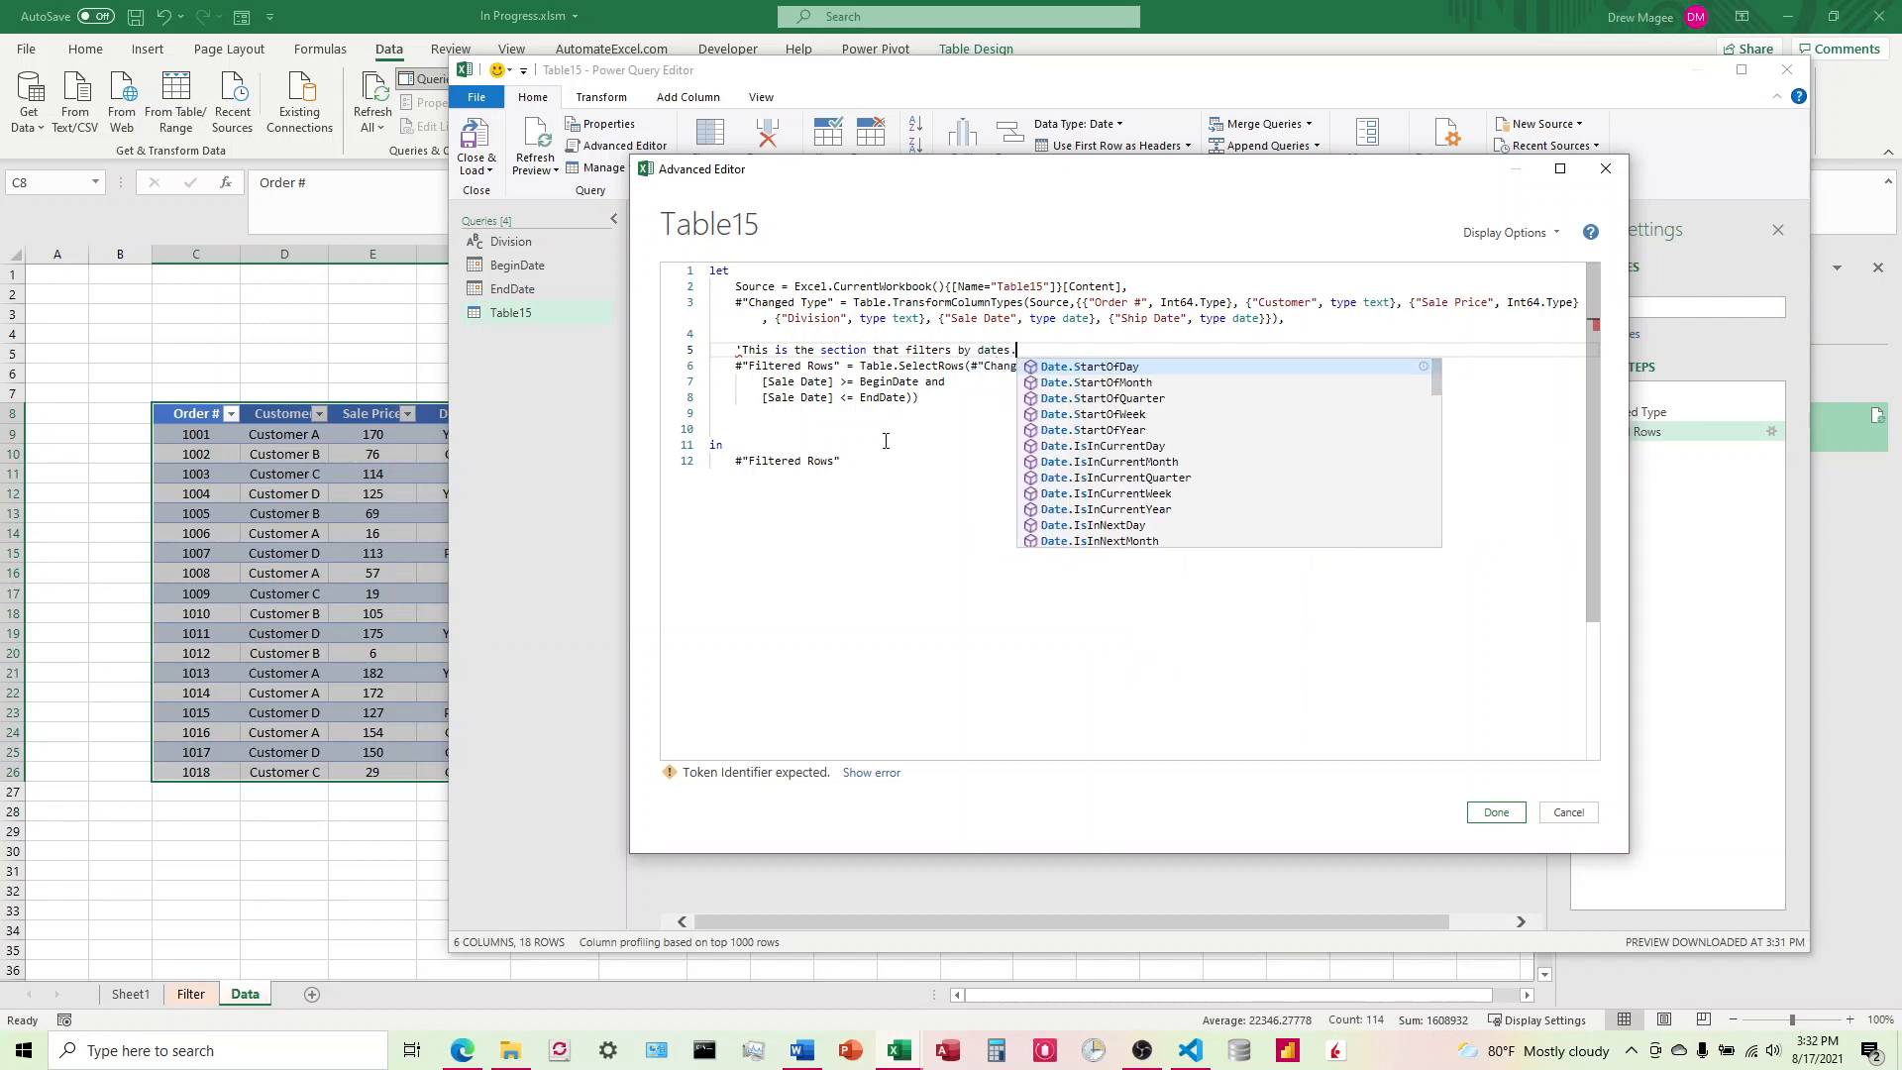
Step: Replace the apostrophe in front of the date filter comment with the // comment marker
left_click(886, 440)
left_click(756, 353)
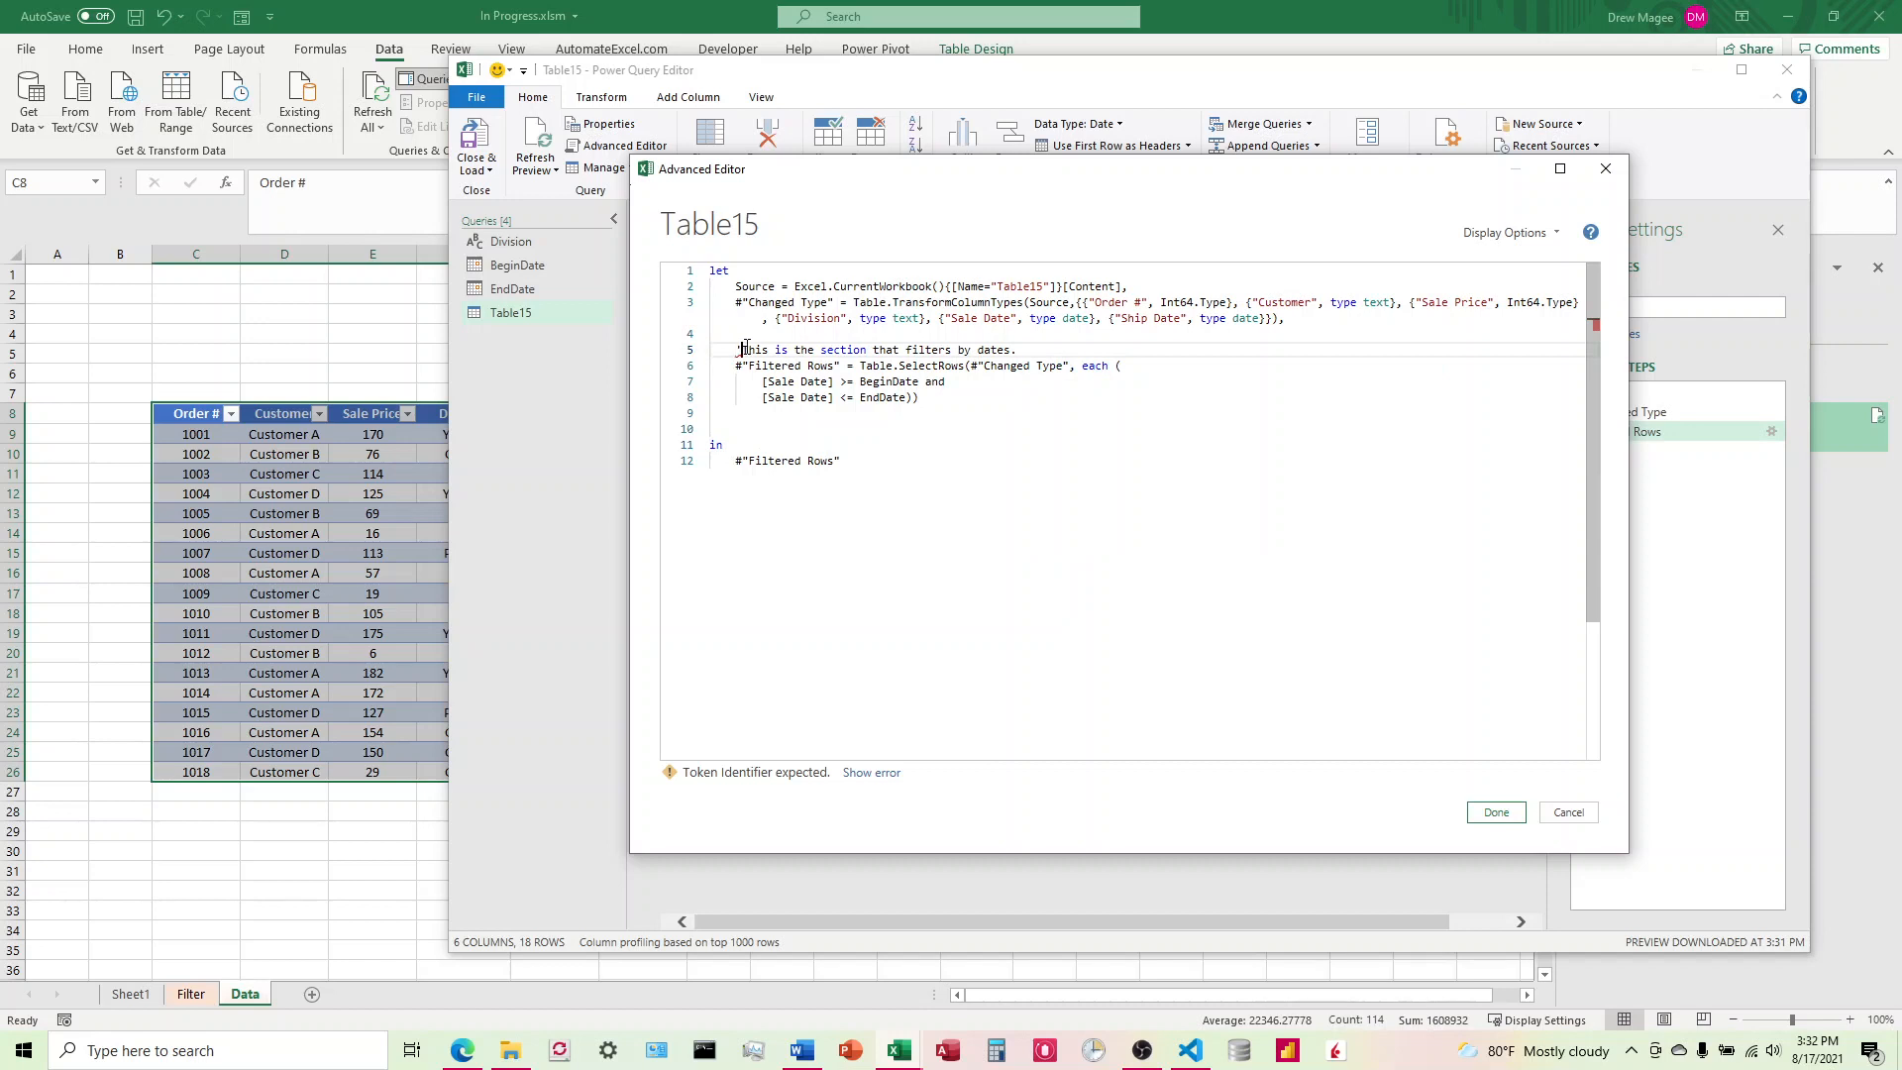
key("BackSpace")
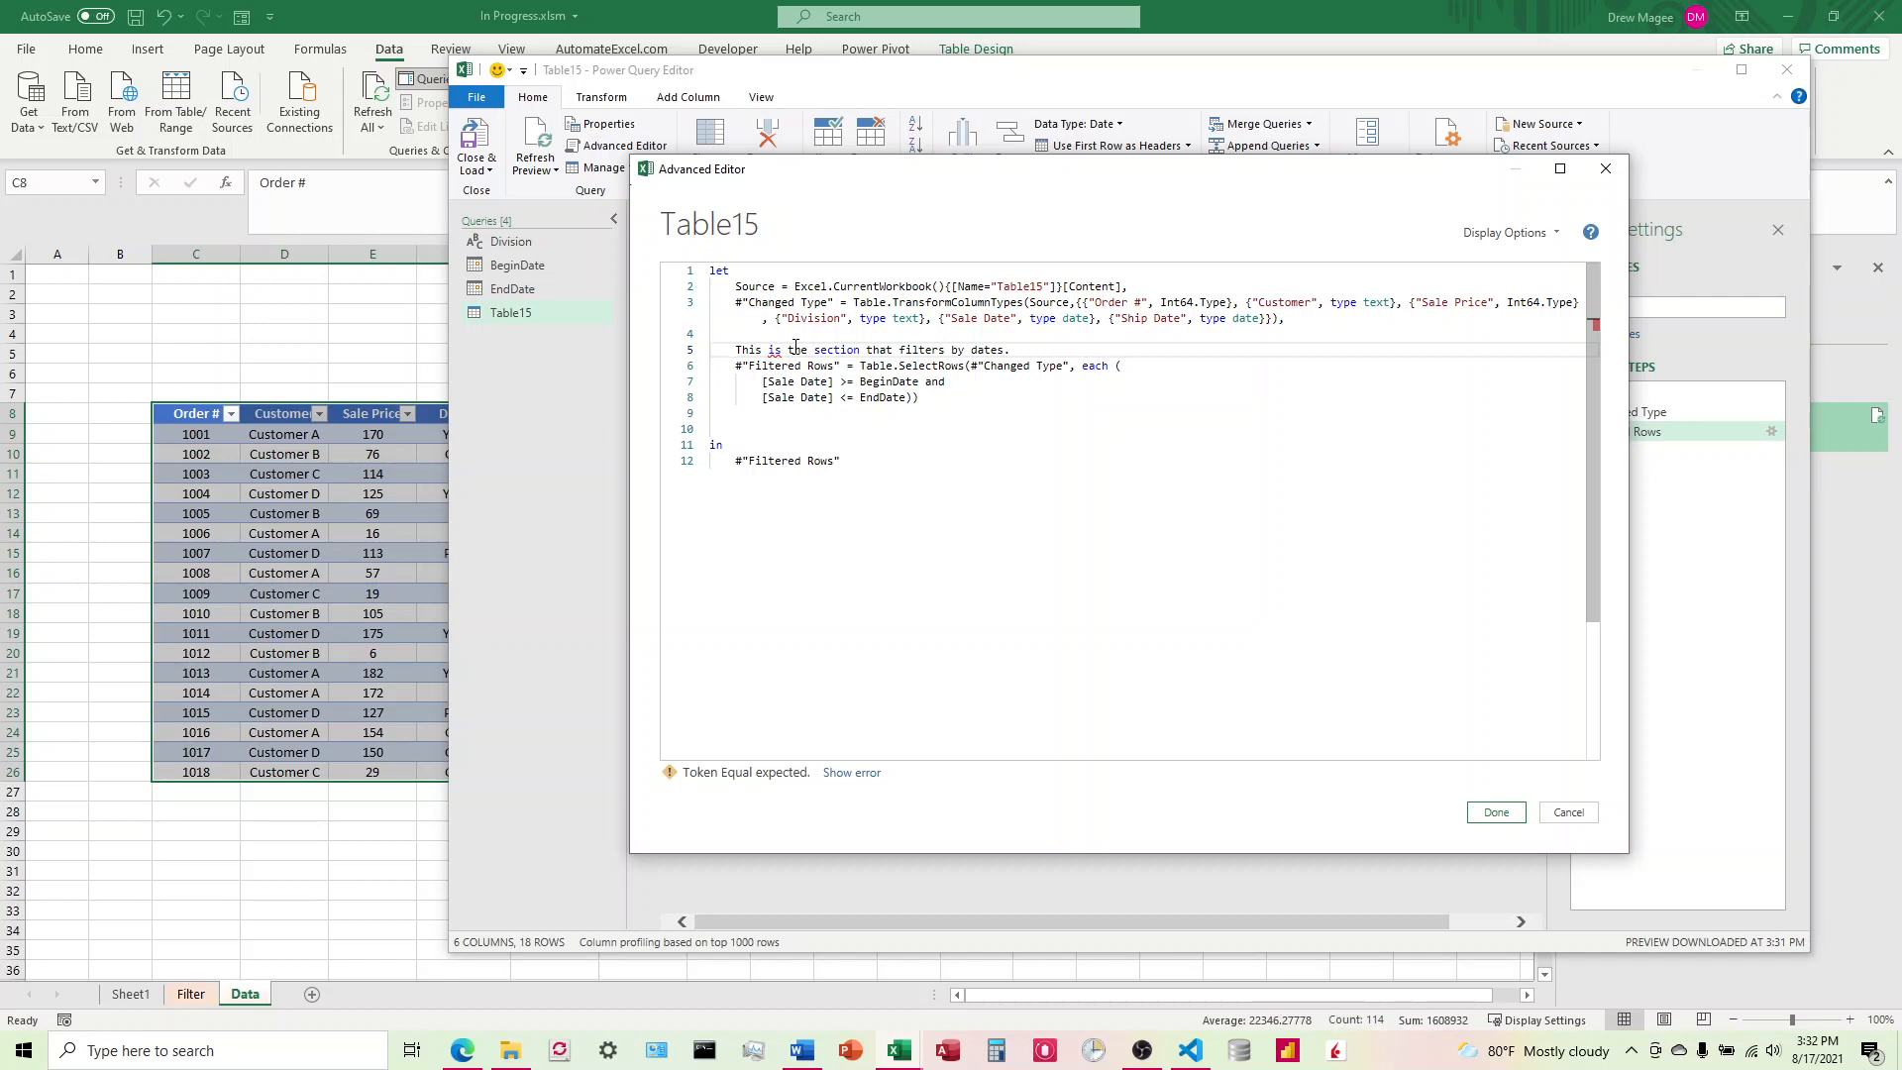
type("//")
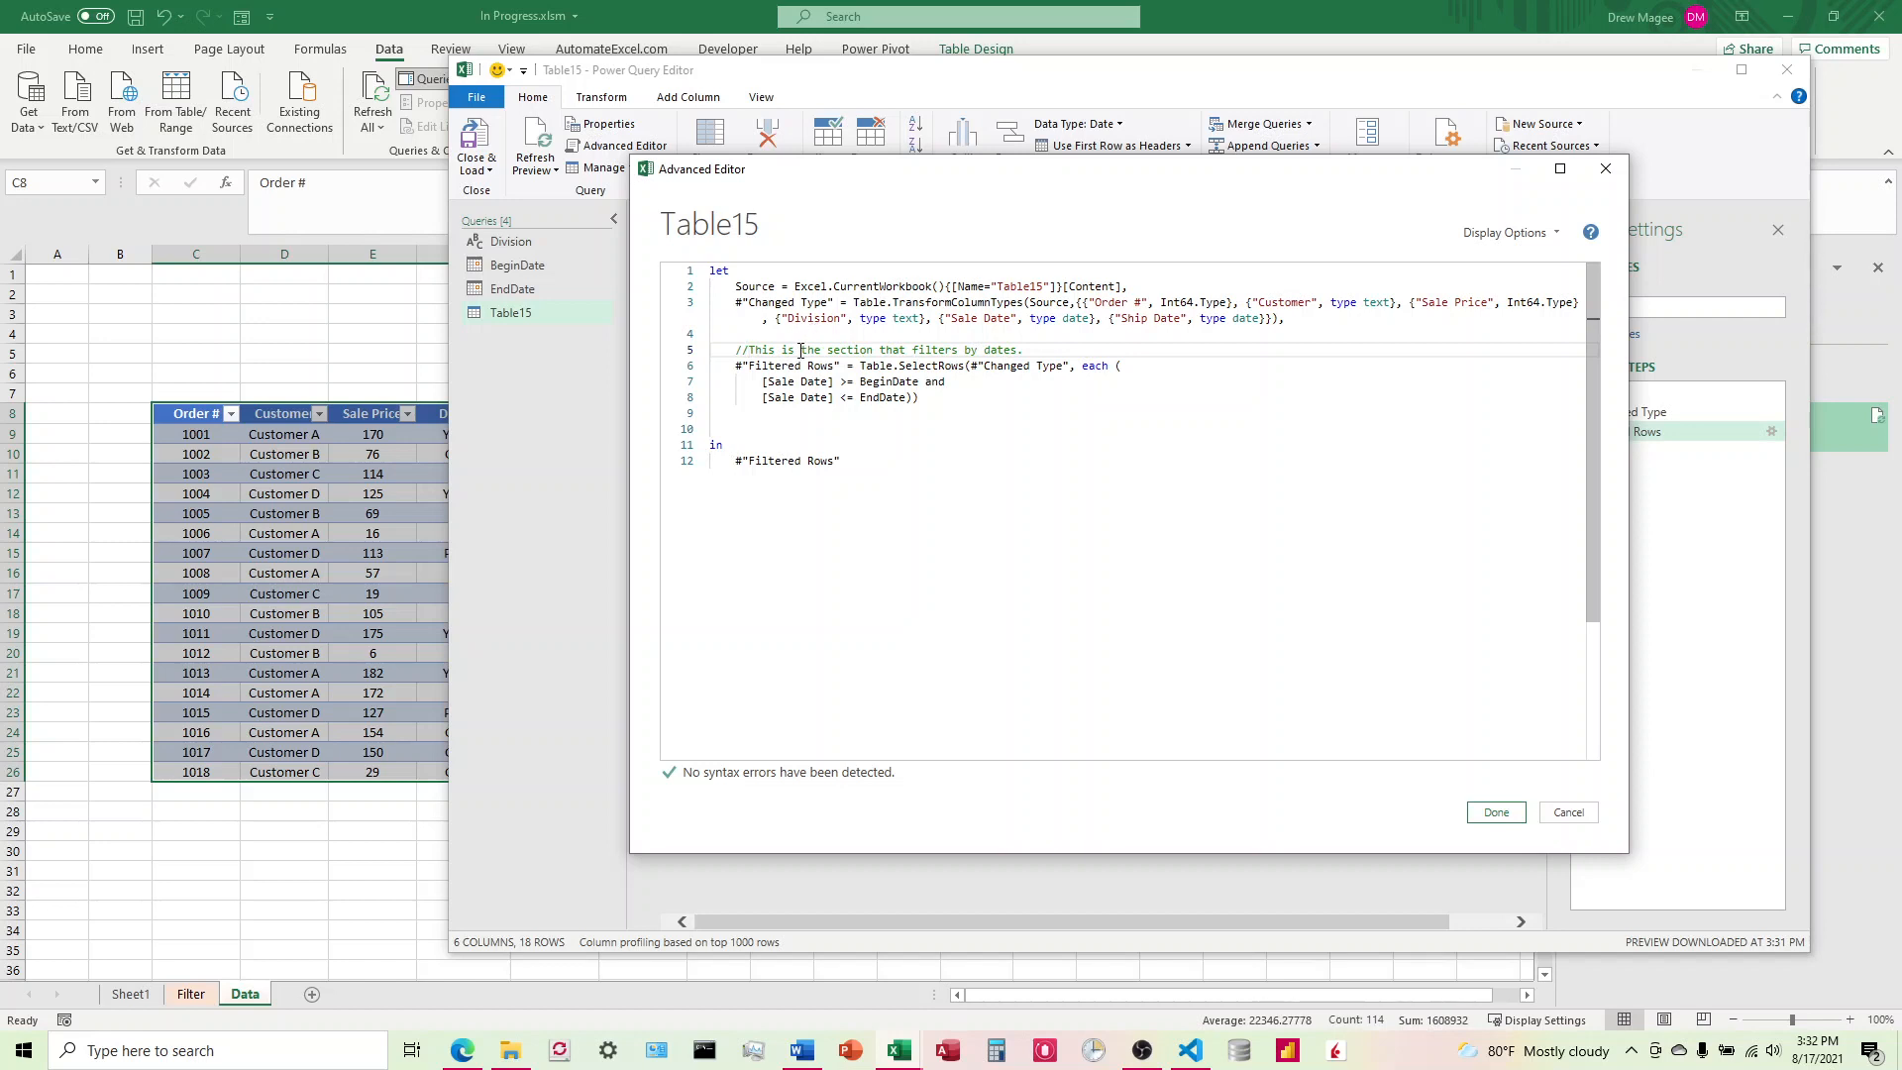
Step: Below the date filter, add the comment line //This is the section that filters based on the combobox
left_click(941, 396)
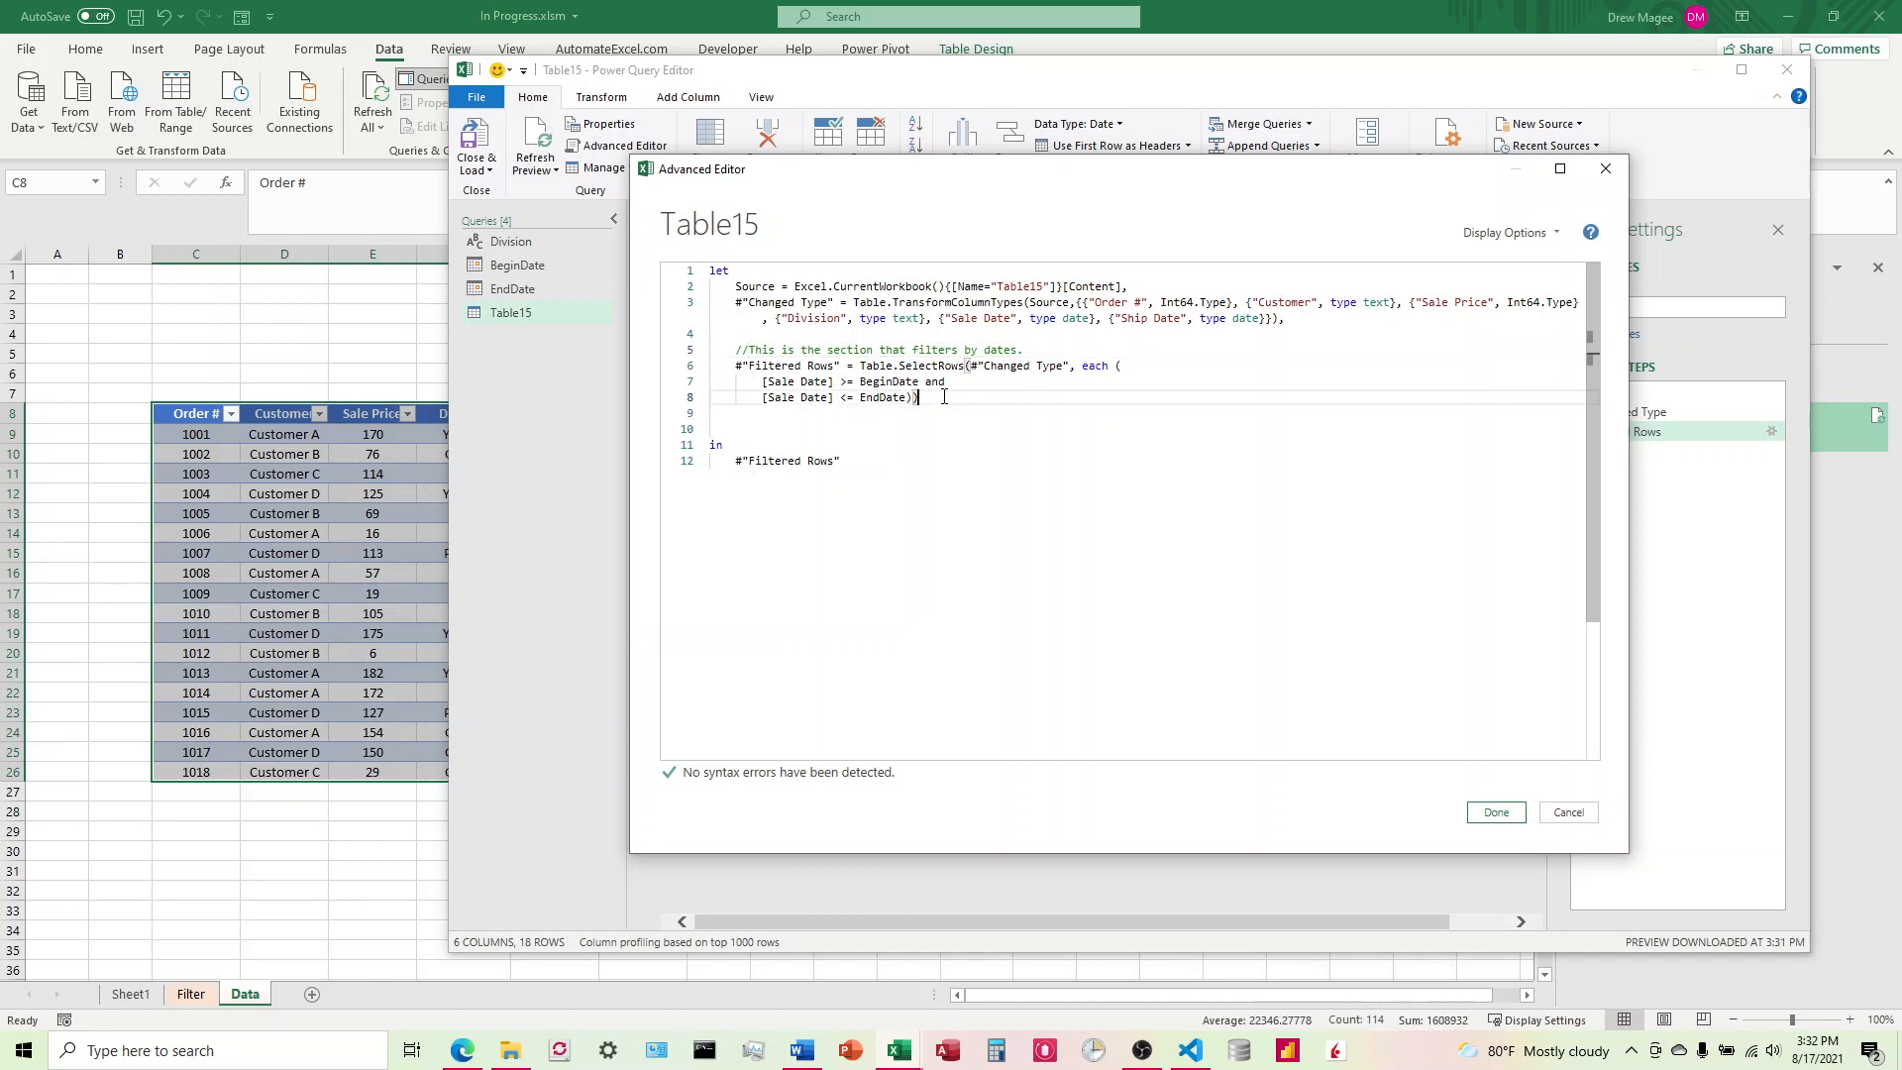
key("Return")
key("Return")
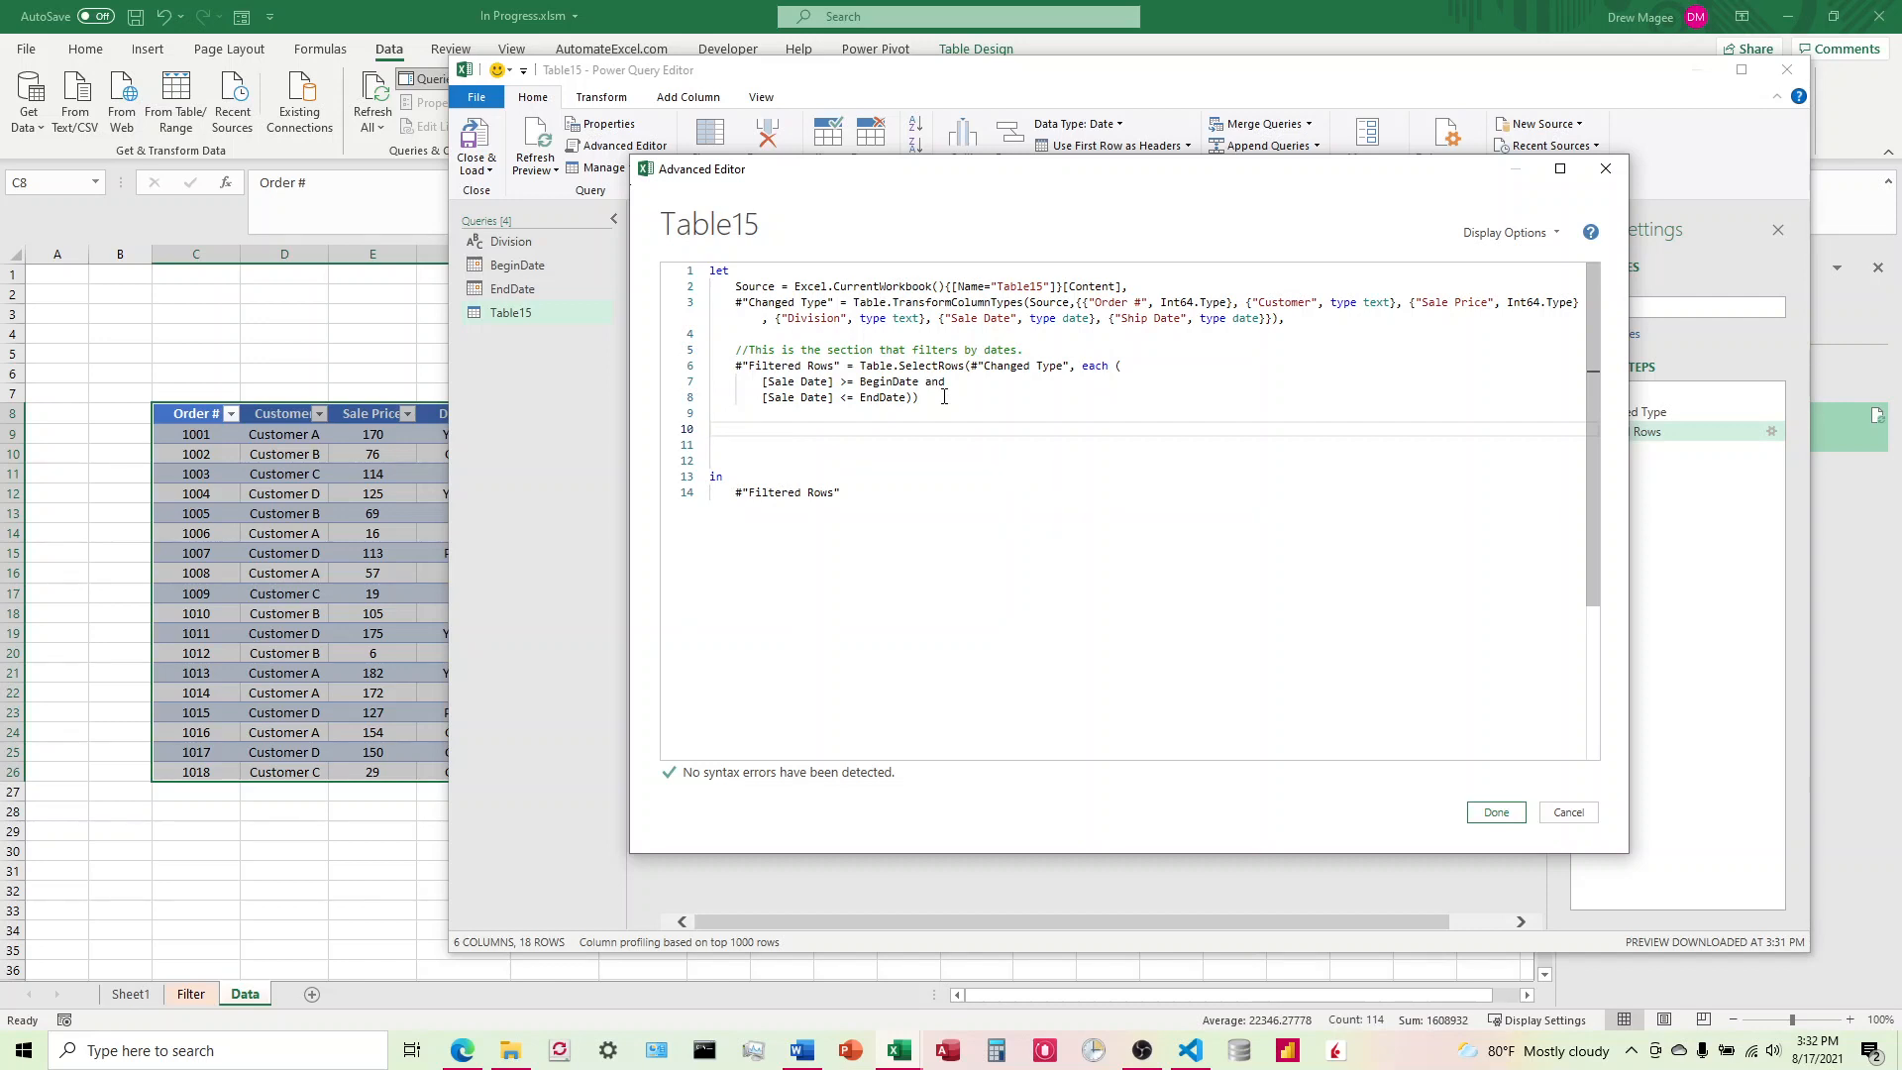
type("//This is the section that filters")
type(" the")
key("BackSpace")
key("BackSpace")
key("BackSpace")
type("based on the combobox.")
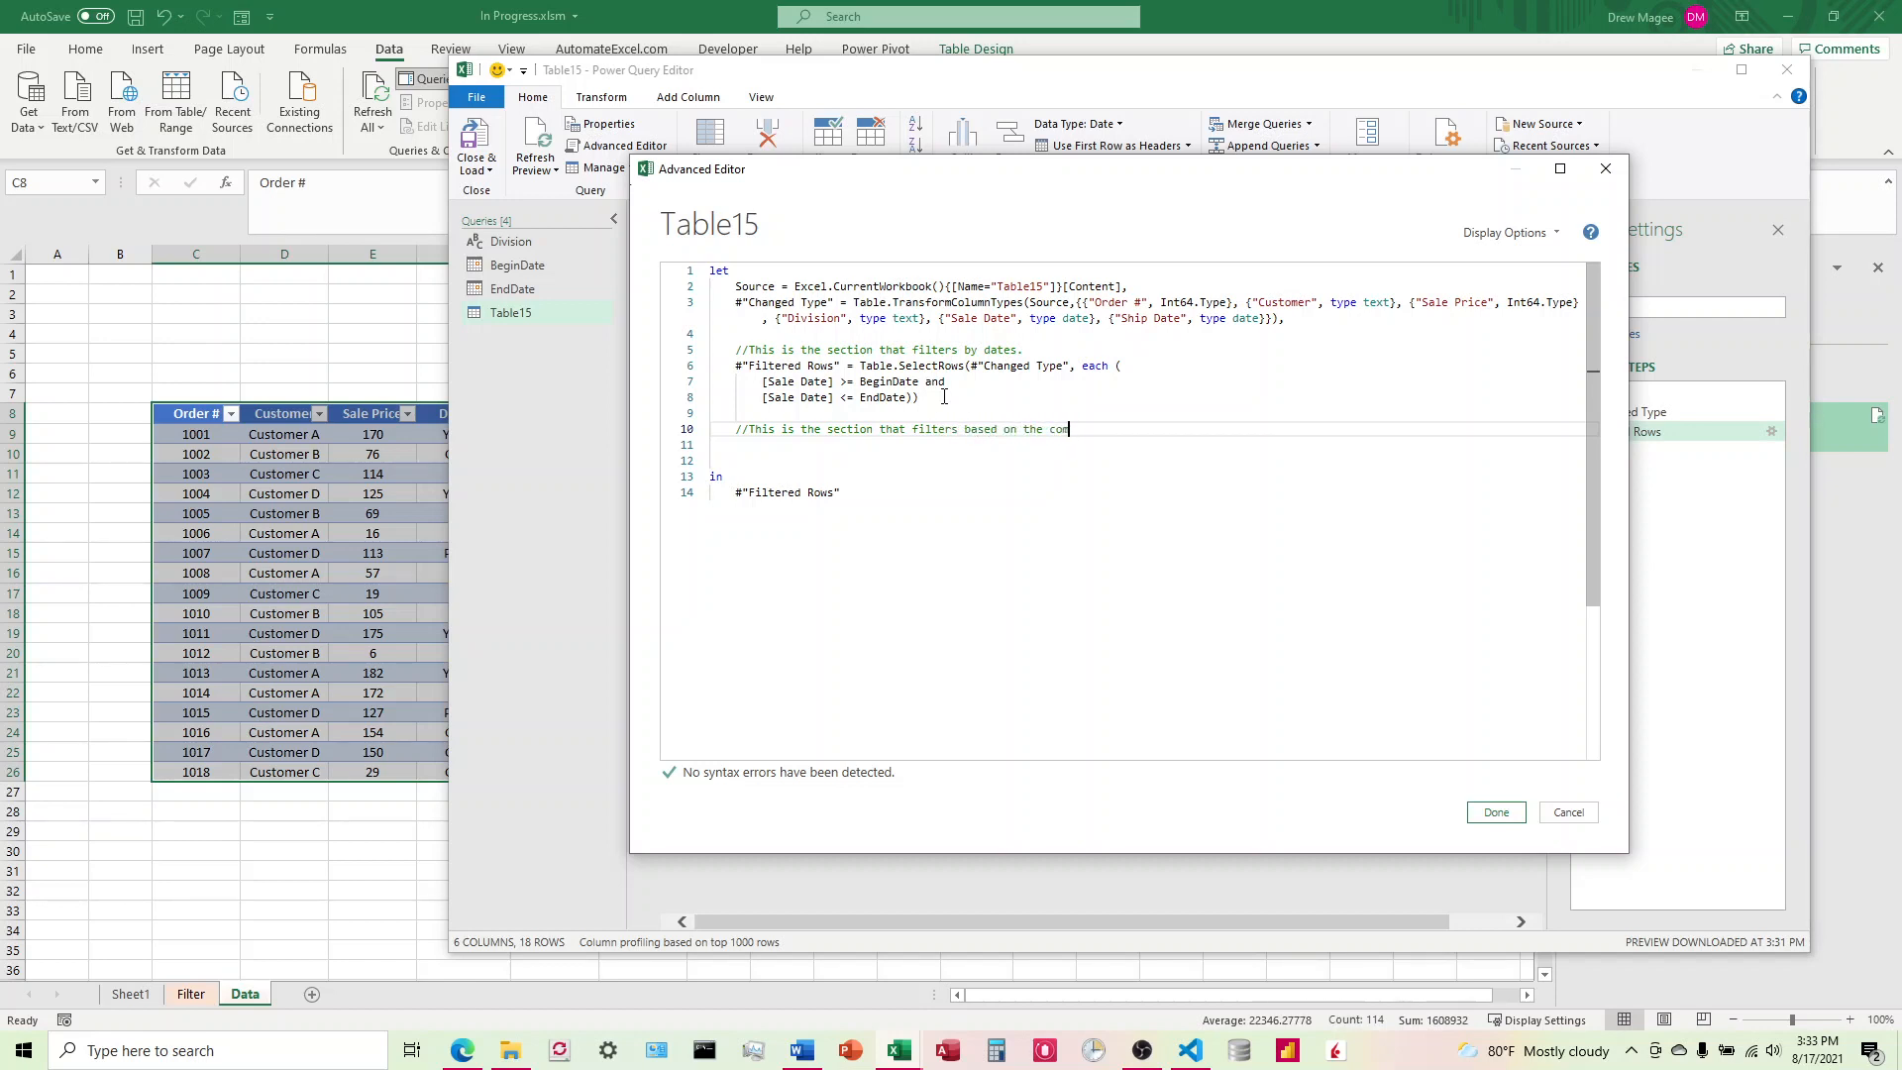
key("Return")
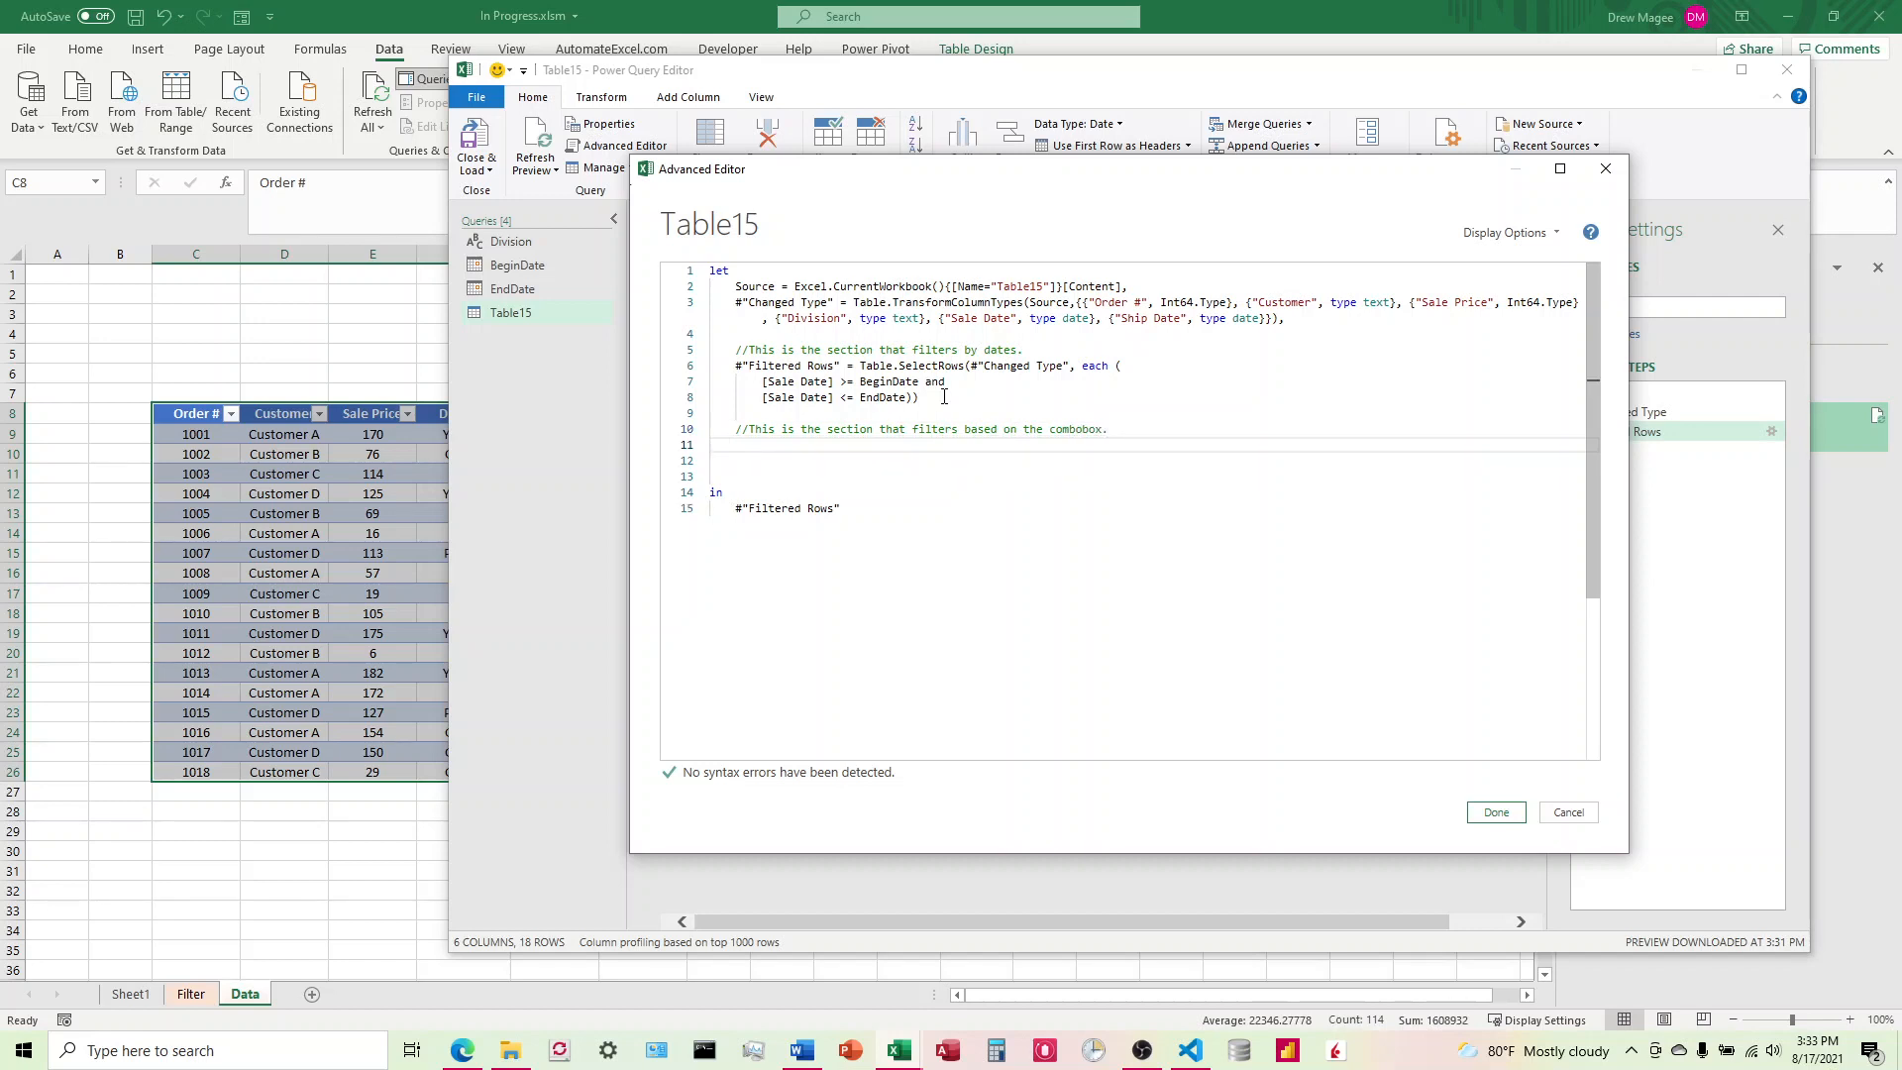
Step: Paste the prepared Filter Division if/else code for Red through Purple under the combobox comment and retype its step name's opening quote
type("#")
key("alt+Tab")
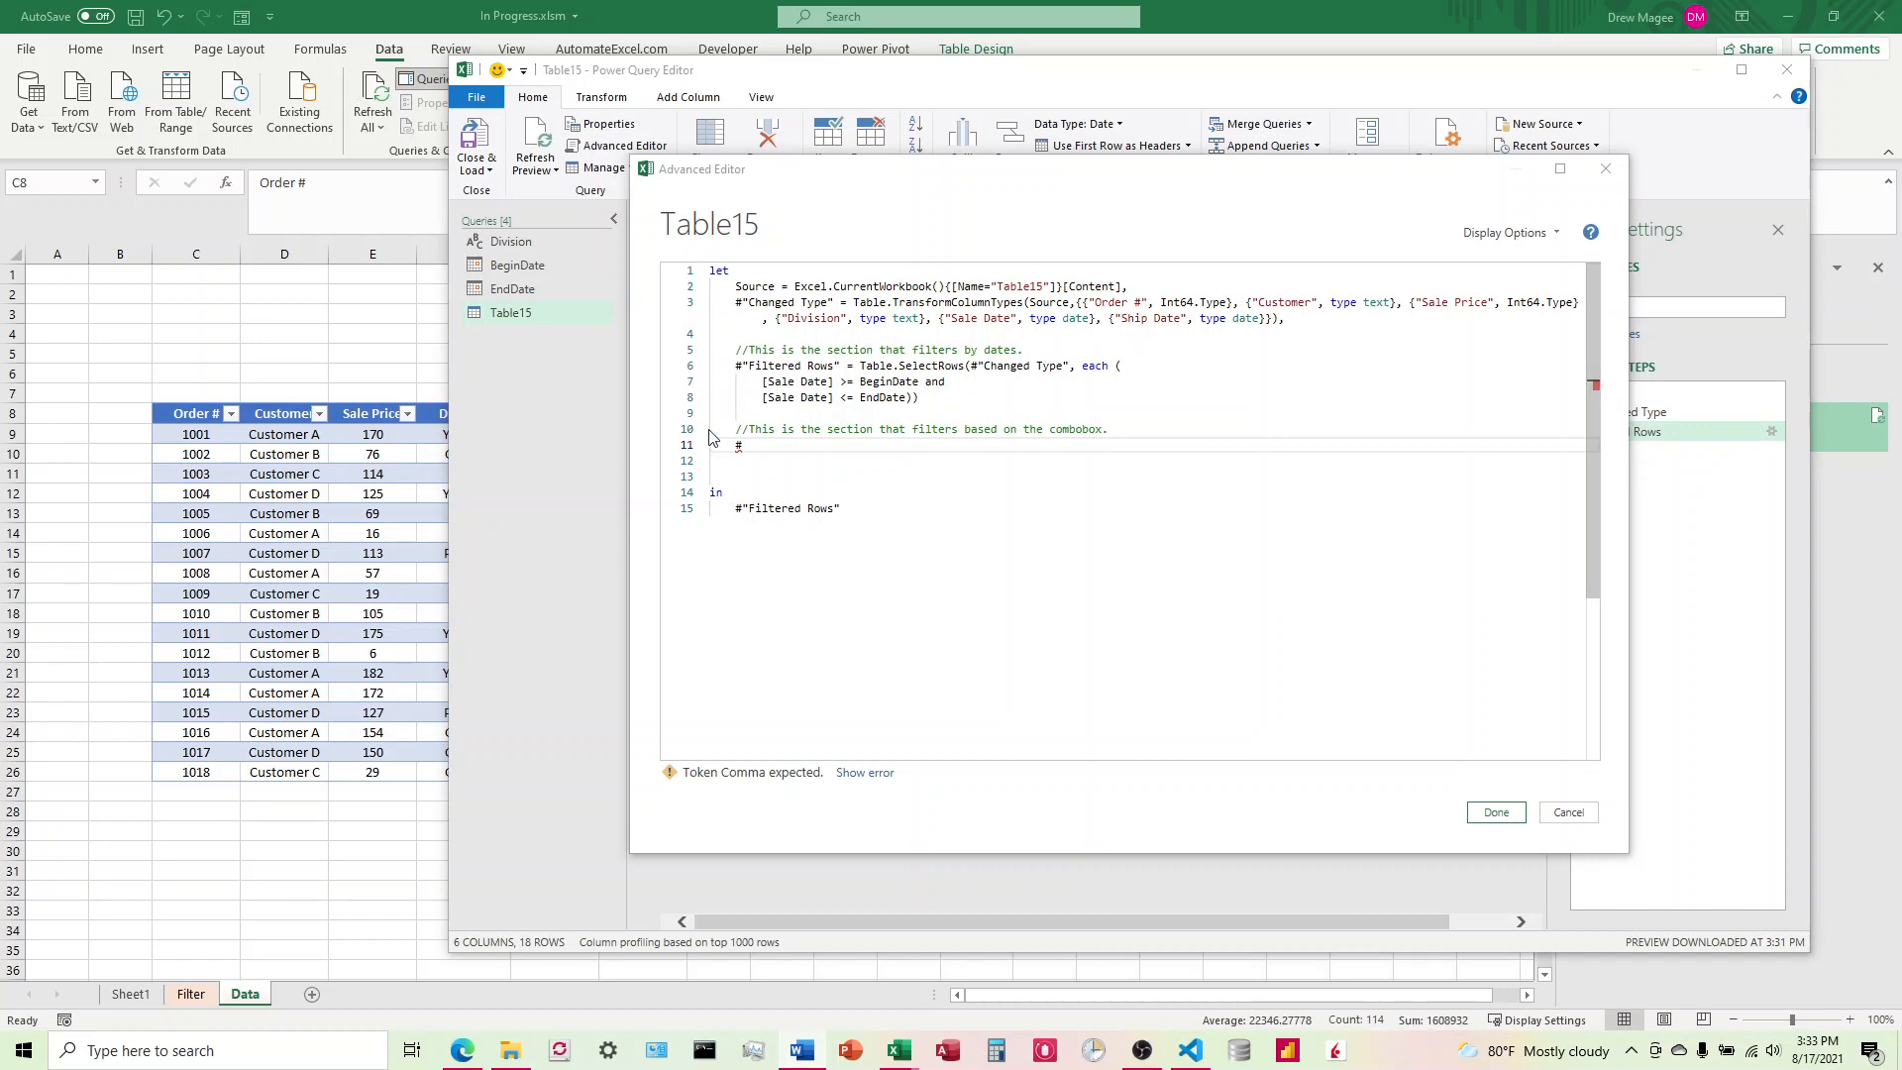
left_click(771, 450)
type("\"Filter Division\" = if         Division = \"Red\"             then Table.SelectRows(#\"Filter Date\", each ([Division] = \"Red\"))             else if         Division = \"Blue\"             then Table.SelectRows(#\"Filter Date\", each ([Division] = \"Blue\"))             else if         Division = \"Green\"             then Table.SelectRows(#\"Filter Date\", each ([Division] = \"Green\"))             else if         Division = \"Yellow\"             then Table.SelectRows(#\"Filter Date\", each ([Division] = \"Yellow\"))             else if         Division = \"Pink\"             then Table.SelectRows(#\"Filter Date\", each ([Division] = \"Pink\"))             else if         Division = \"Purple\"             then Table.SelectRows(#\"Filter Date\", each ([Division] = \"Purple\"))             else #\"Filter Date\"")
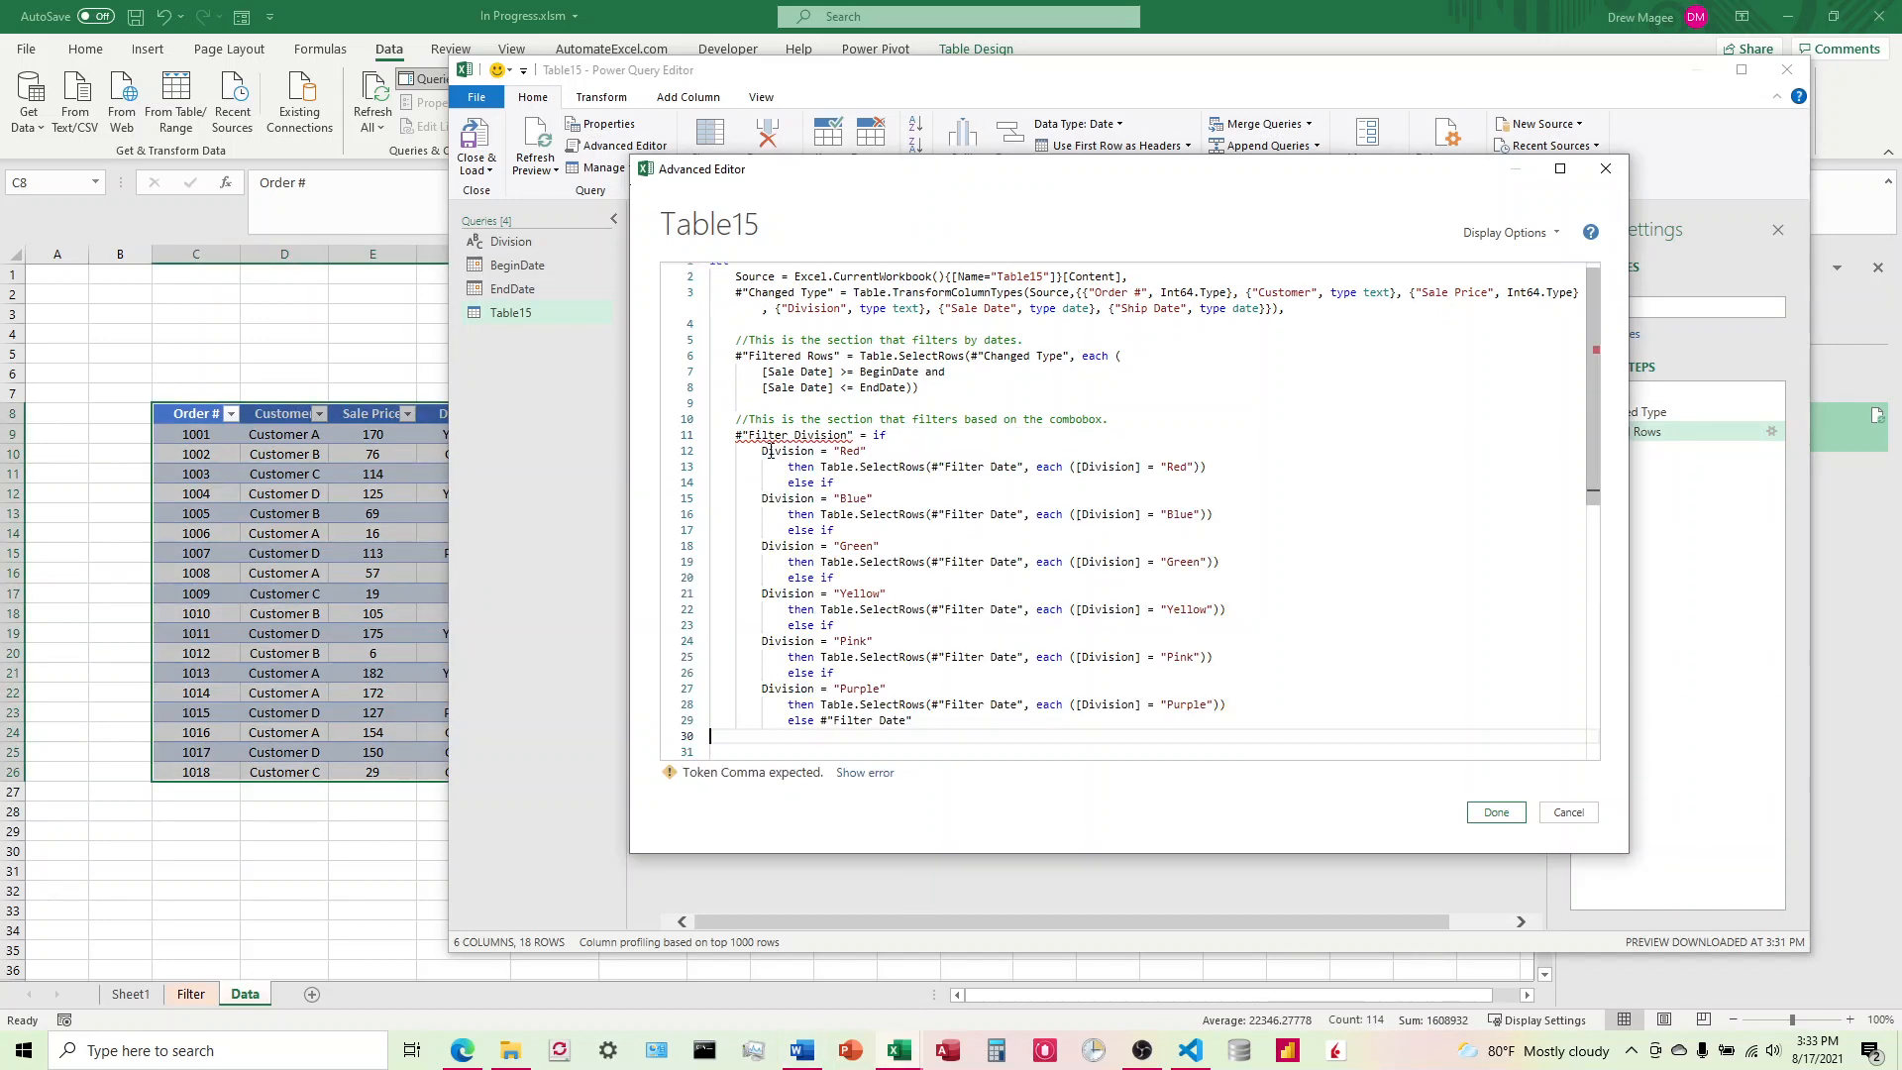
left_click(856, 438)
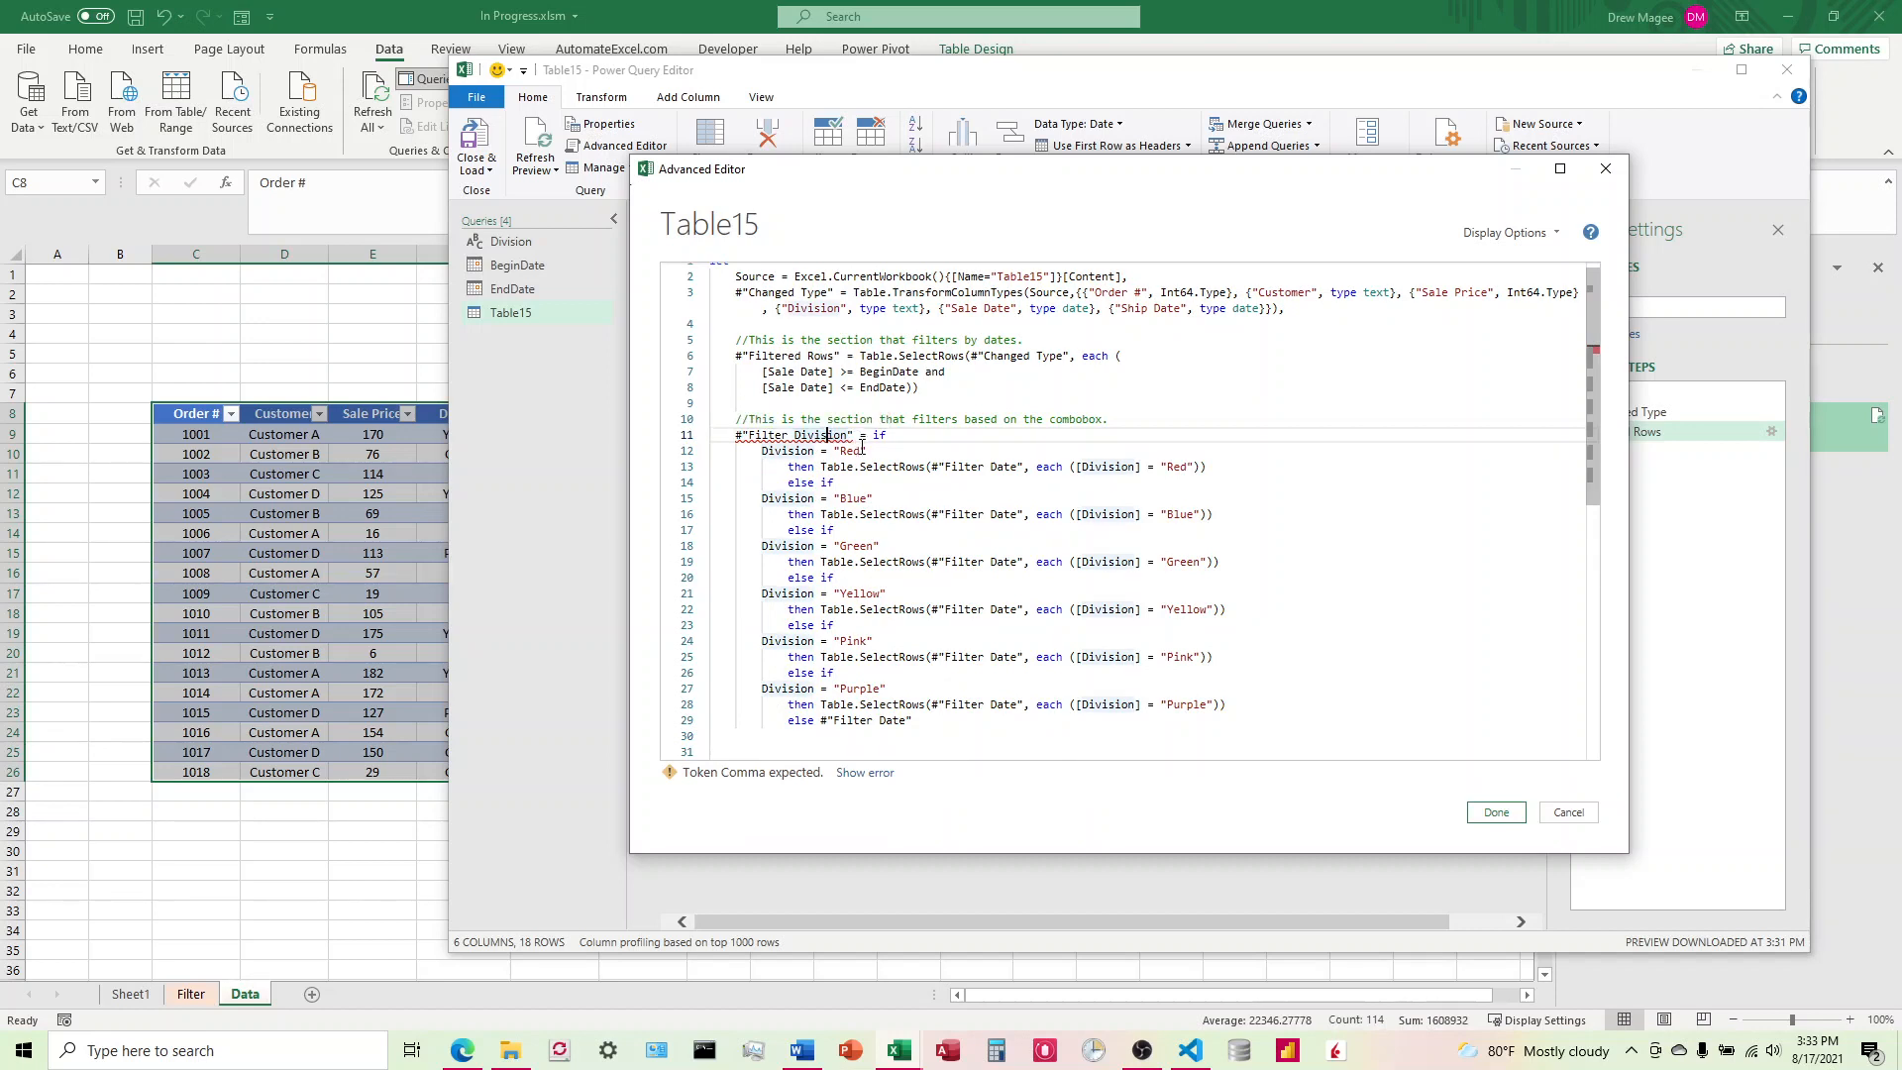
left_click(853, 435)
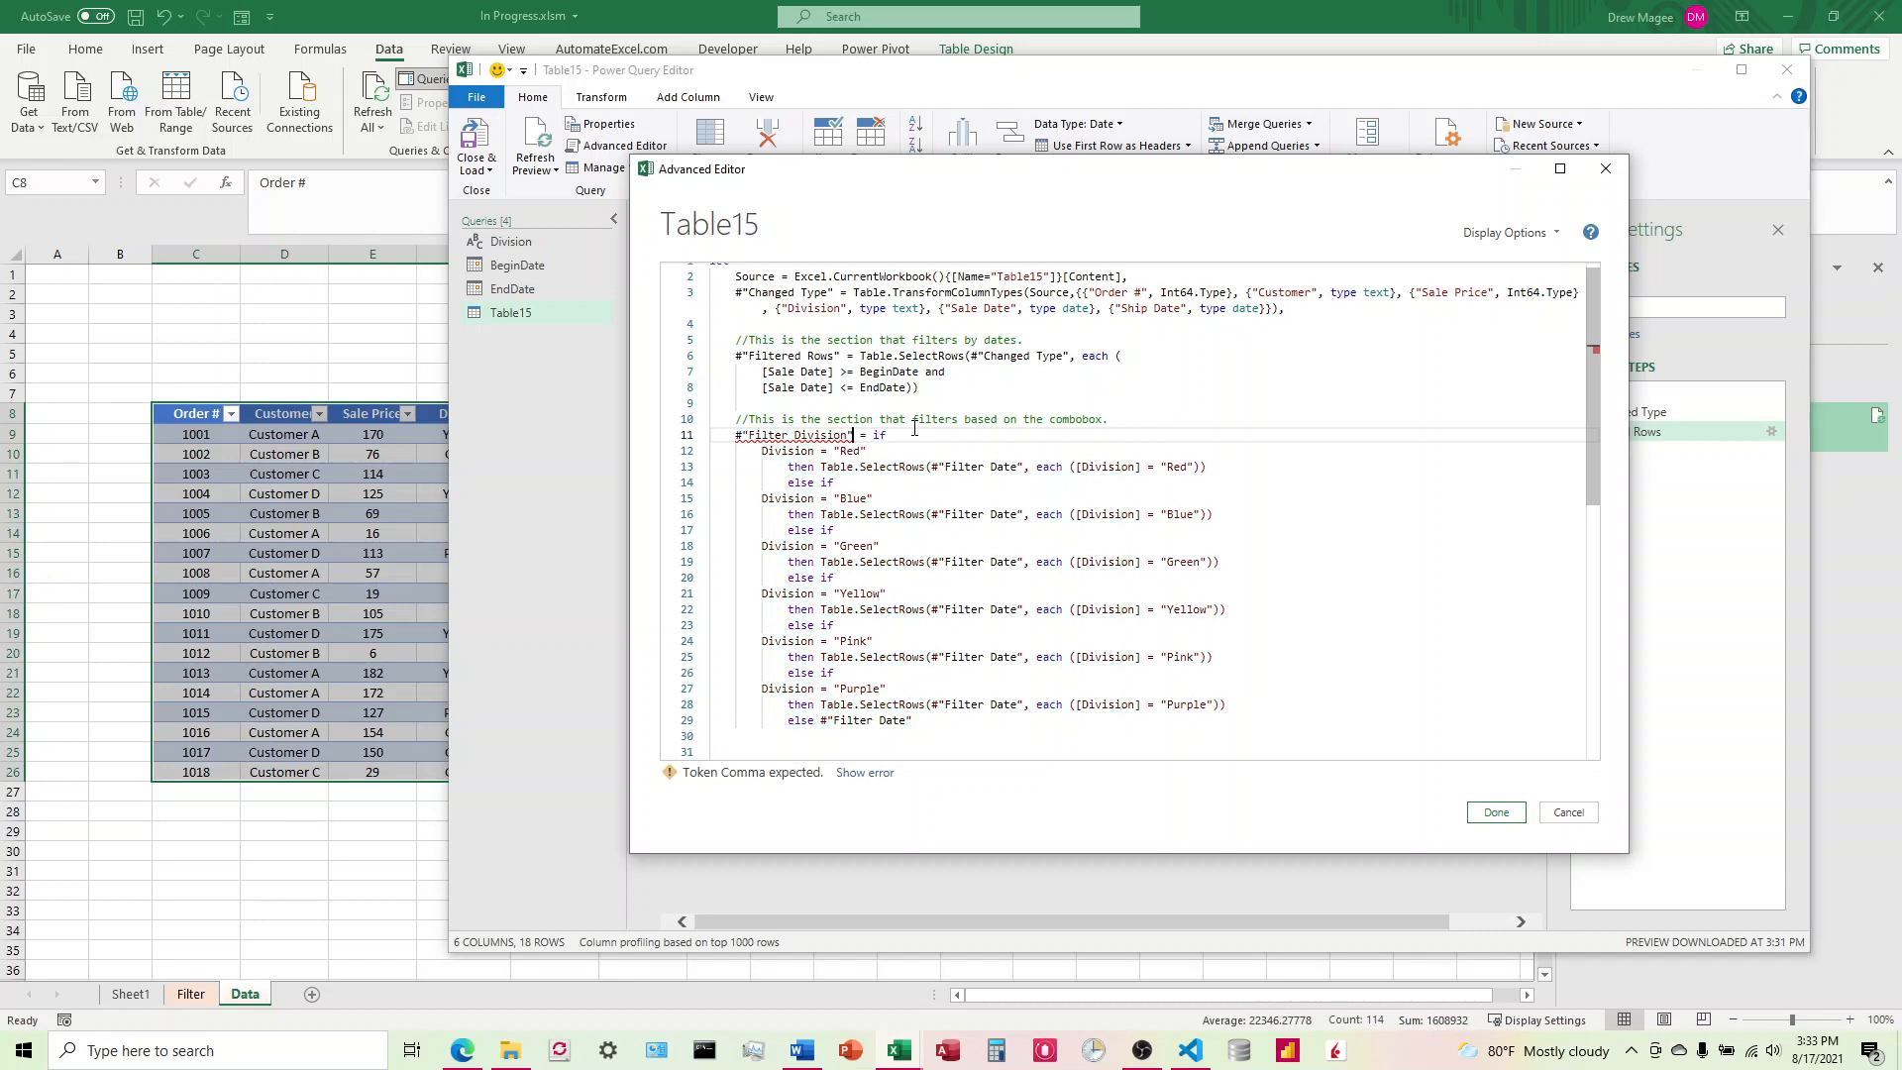
left_click(750, 435)
key("BackSpace")
type("\"")
Step: Review the Filter Division code's color branches from Red to Purple and its final else clause
scroll(1079, 675, "down", 1)
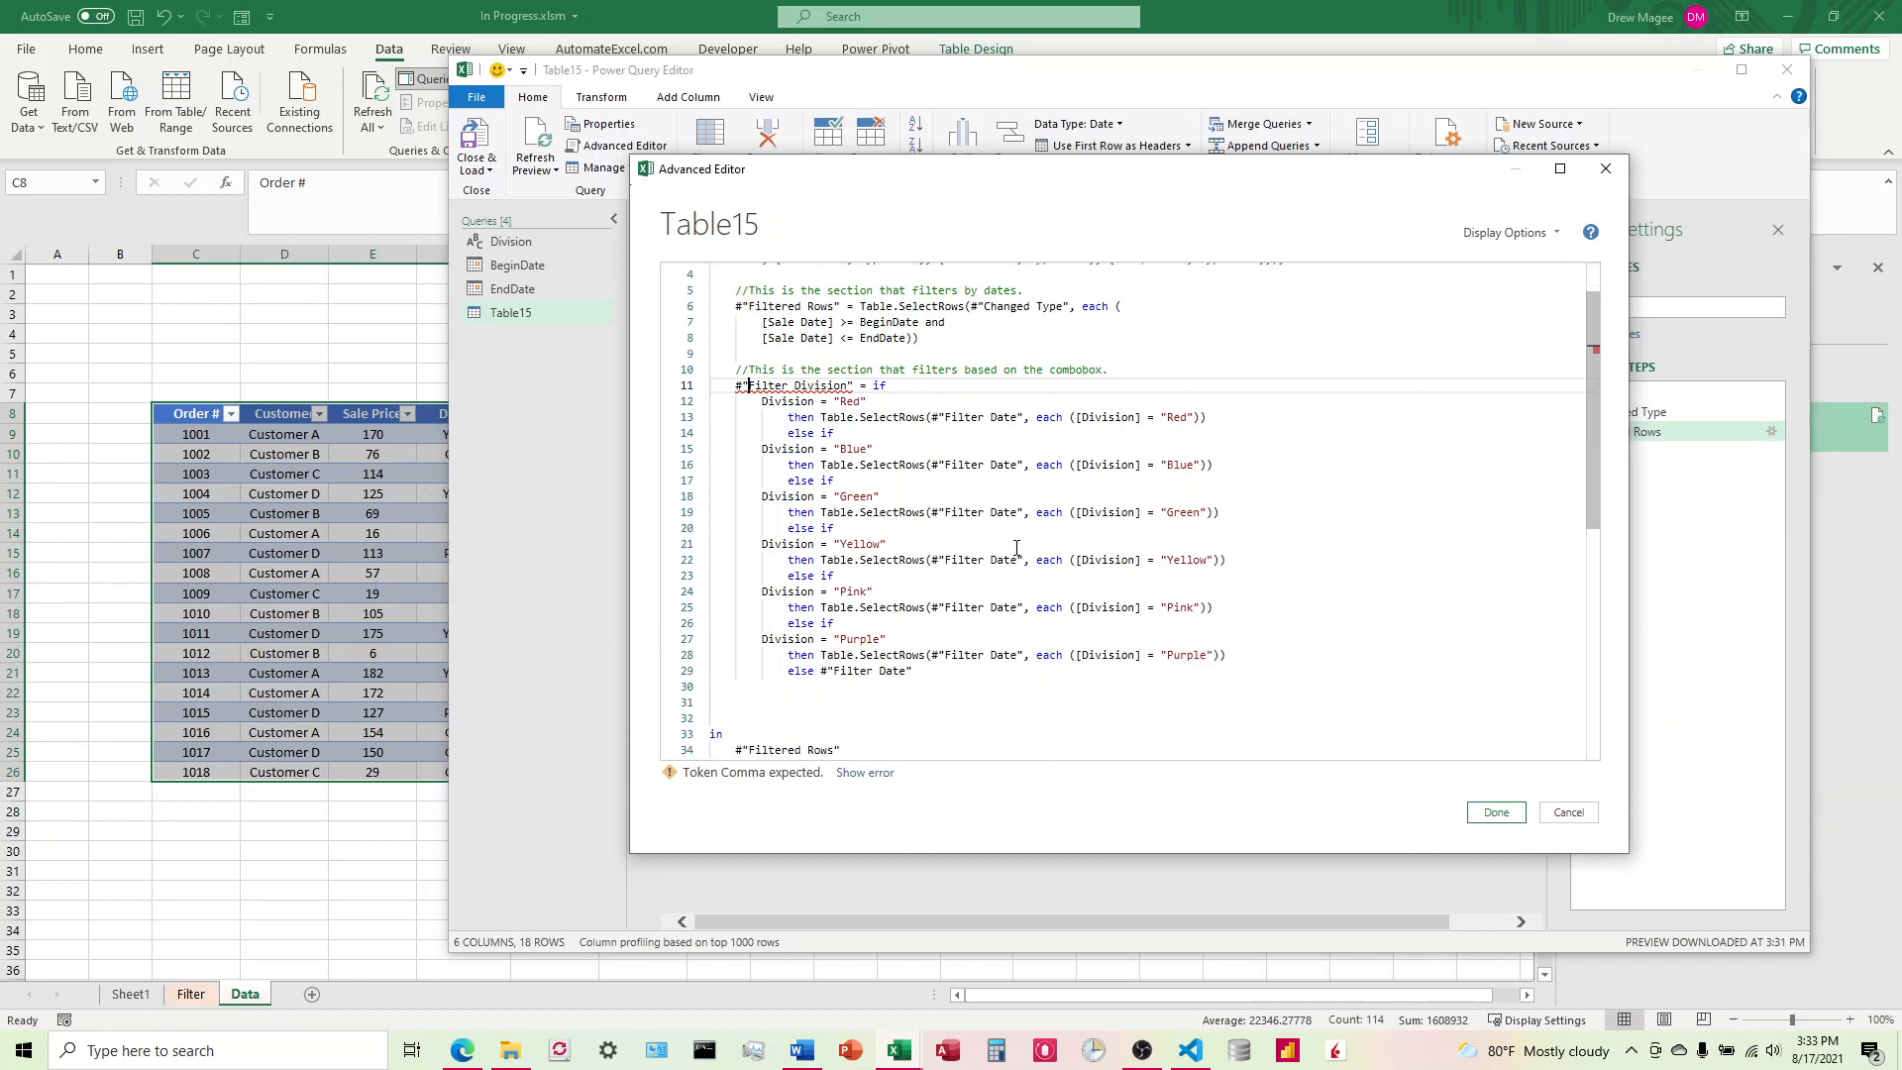
scroll(930, 606, "down", 1)
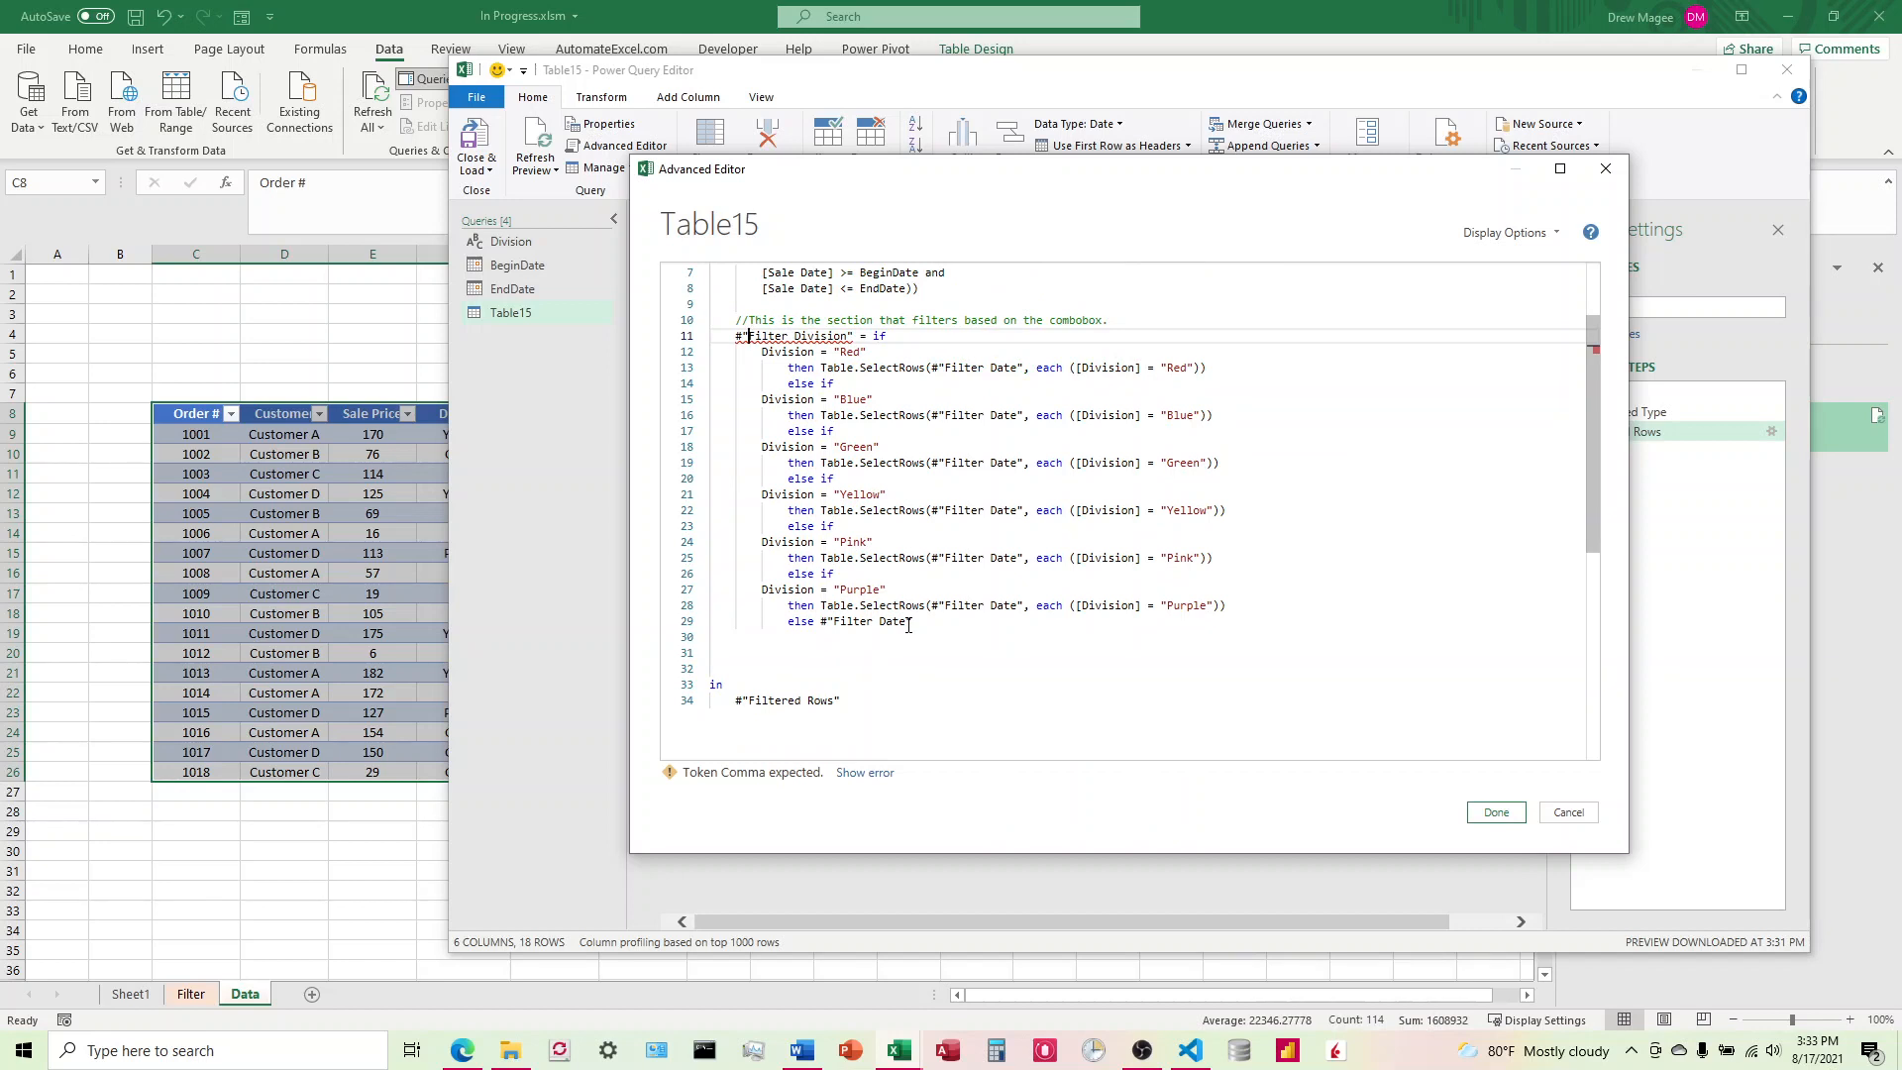
scroll(1087, 481, "up", 1)
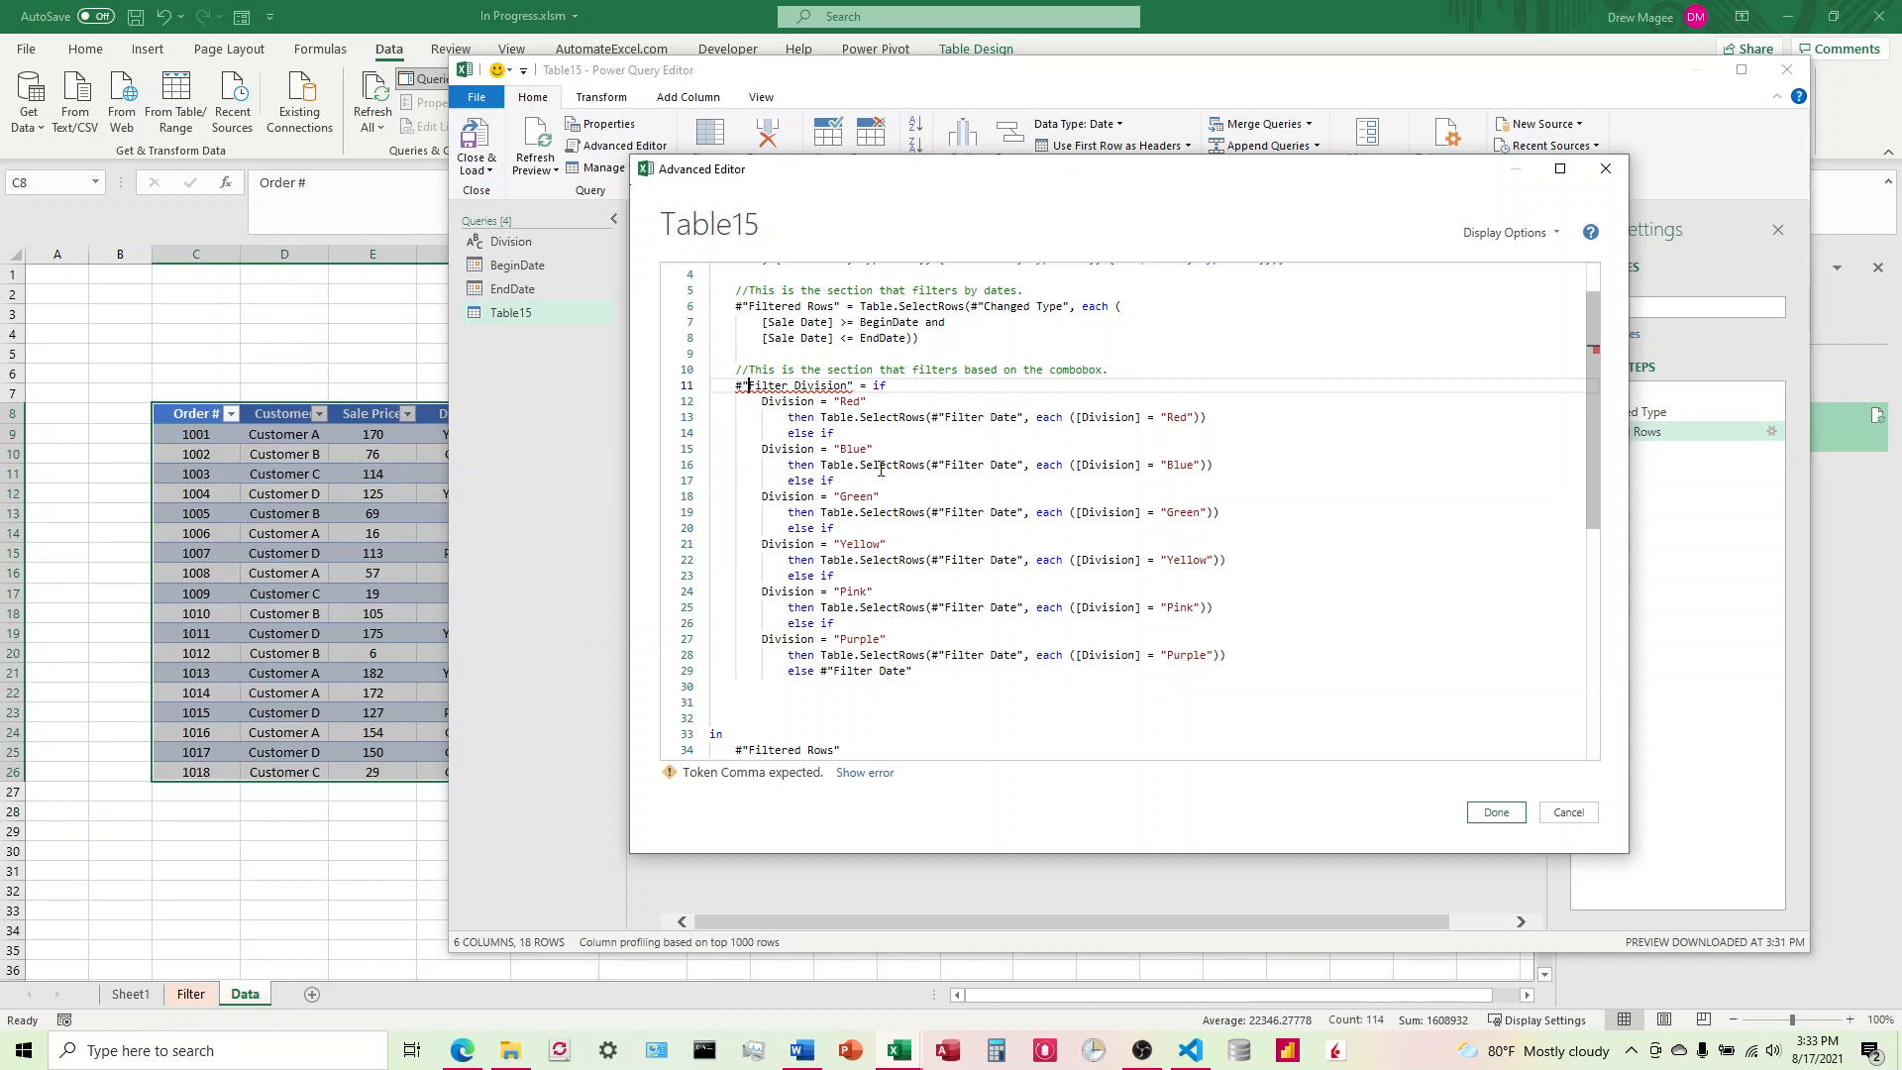
left_click(782, 402)
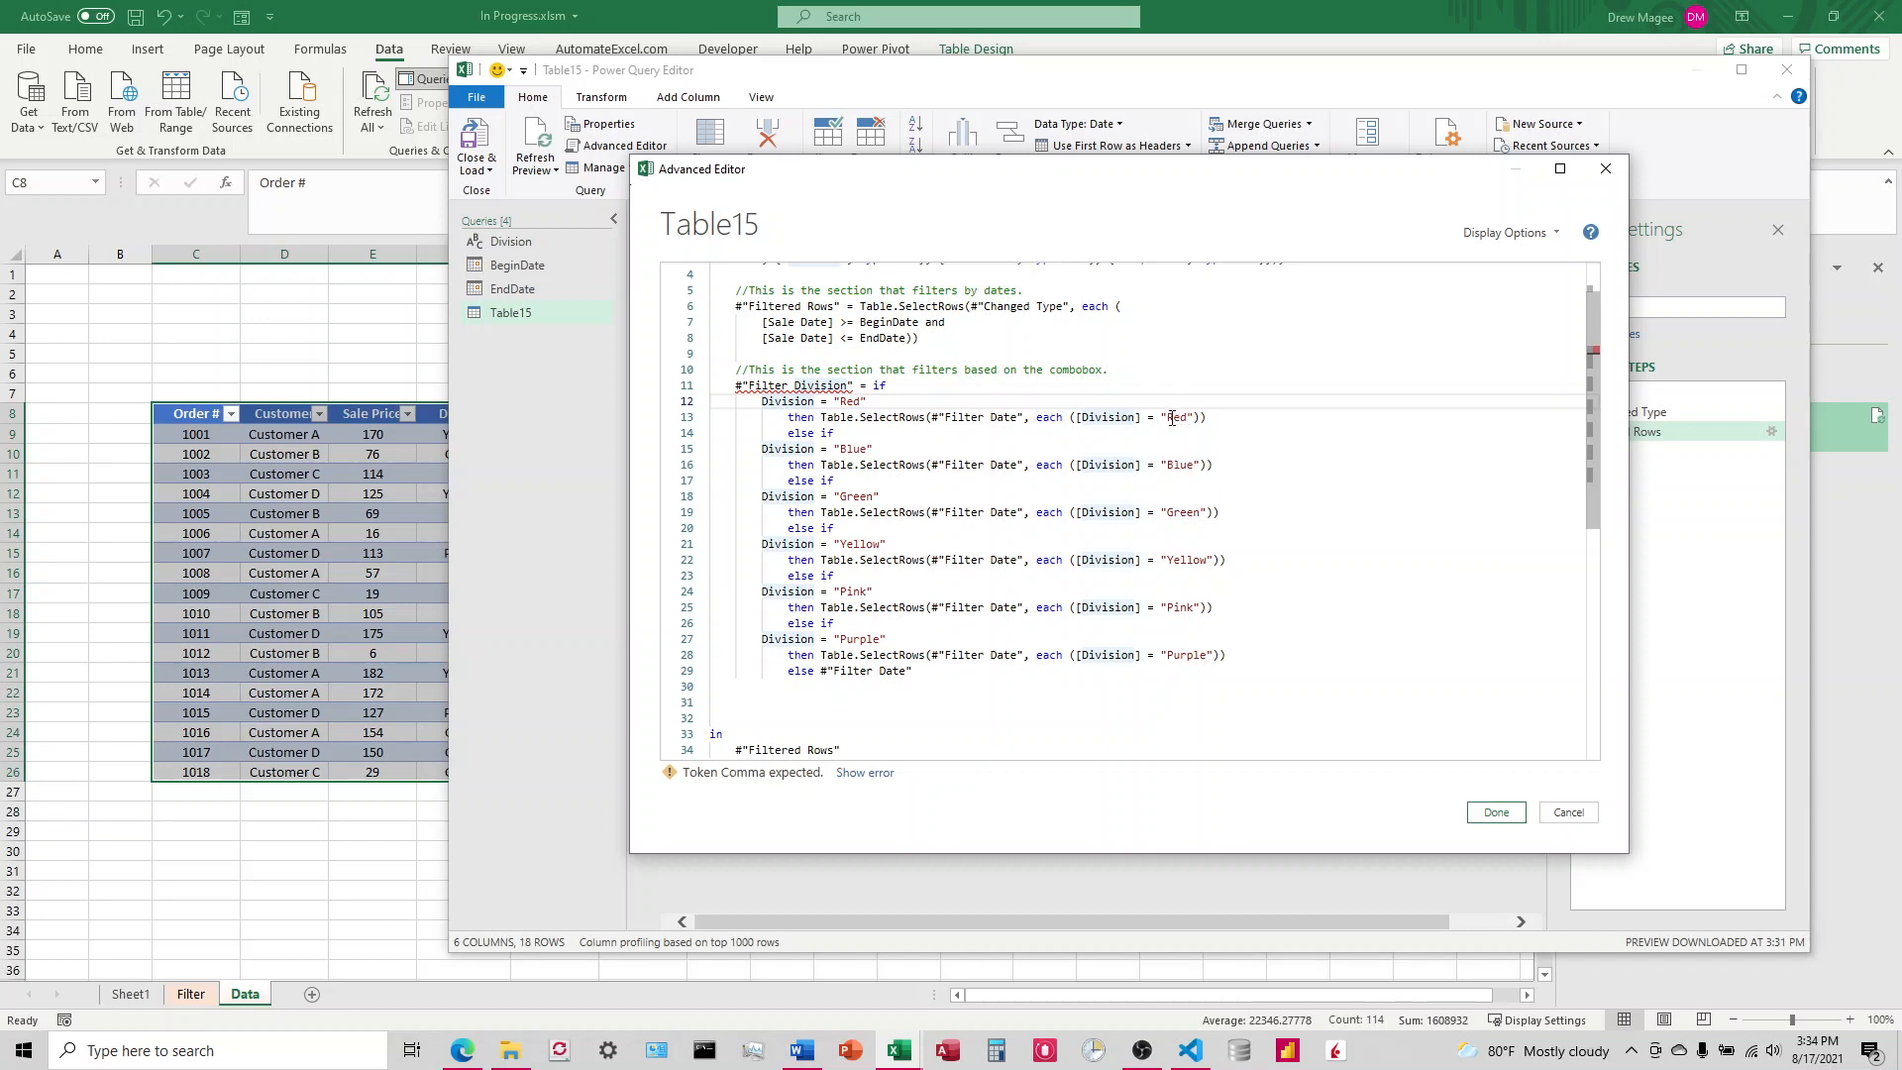
mouse_move(1121, 192)
left_mouse_down()
mouse_move(1163, 429)
mouse_move(1126, 186)
left_mouse_up()
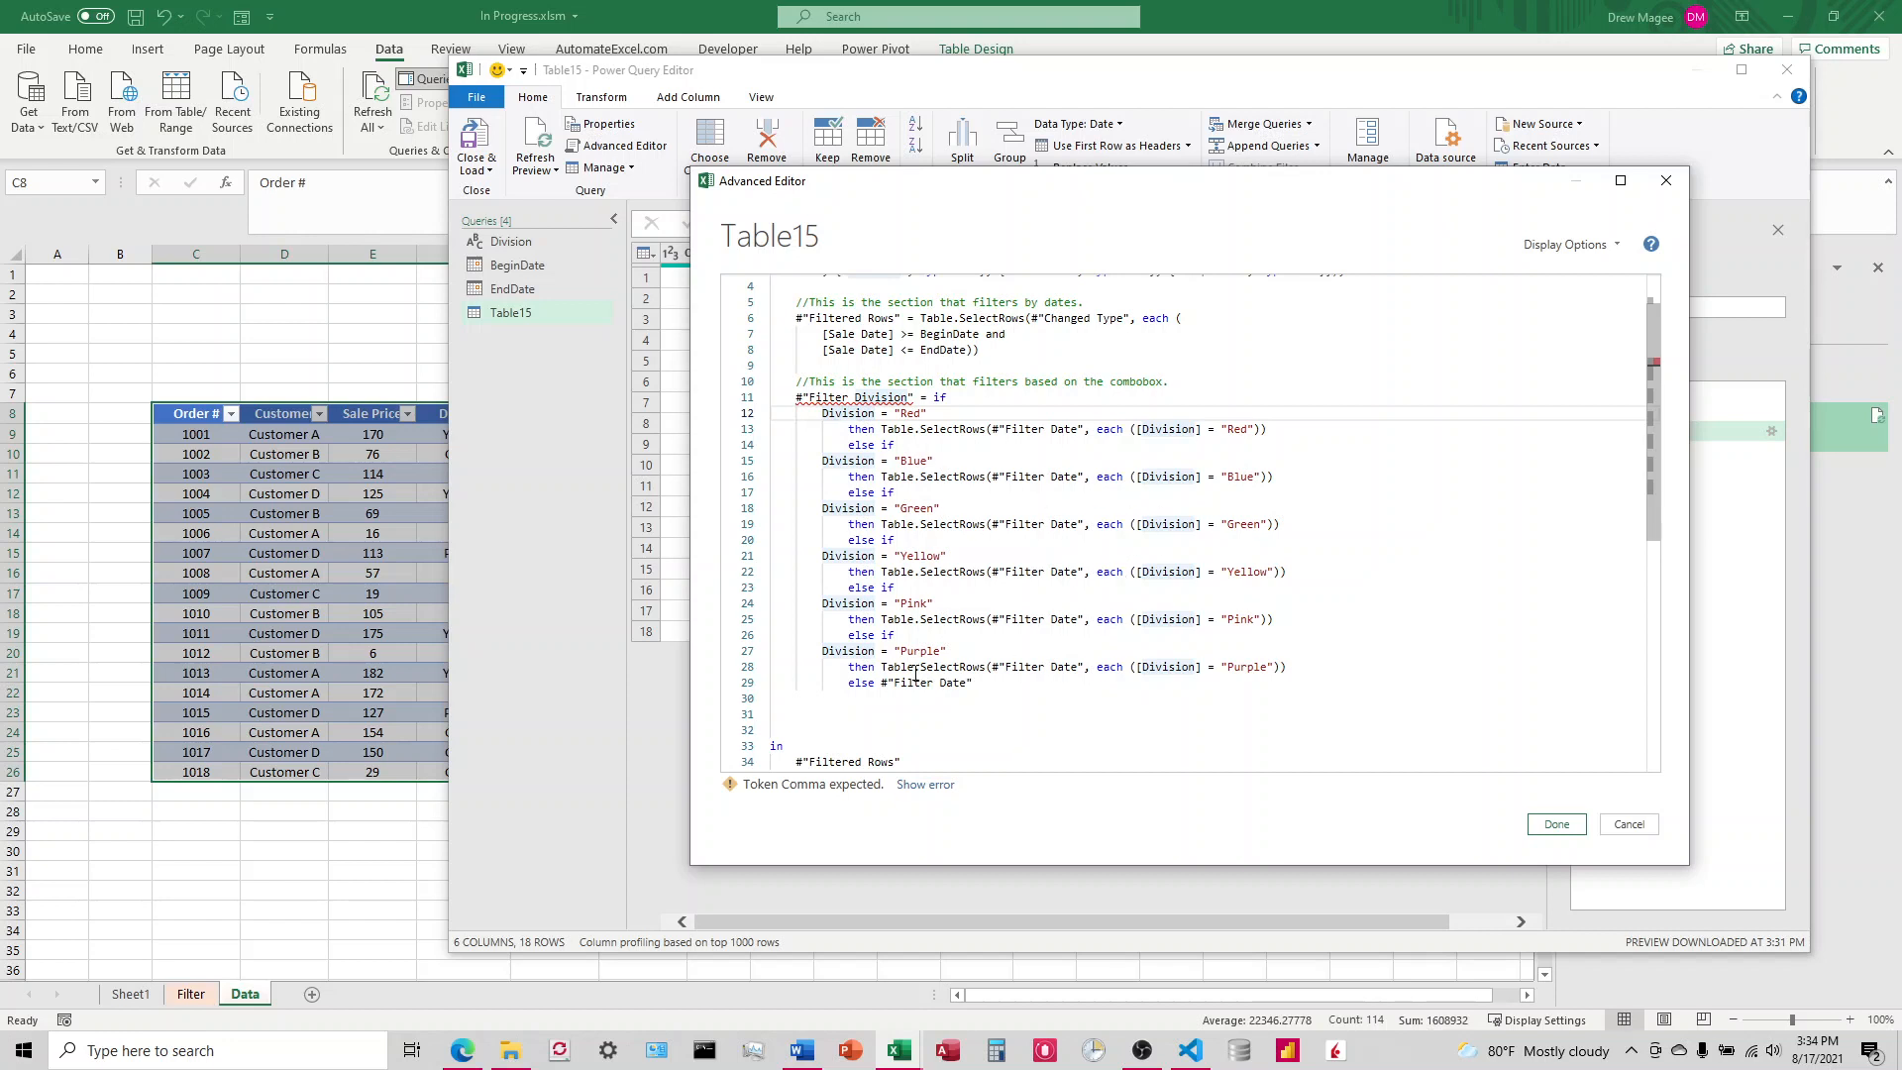
left_click(849, 683)
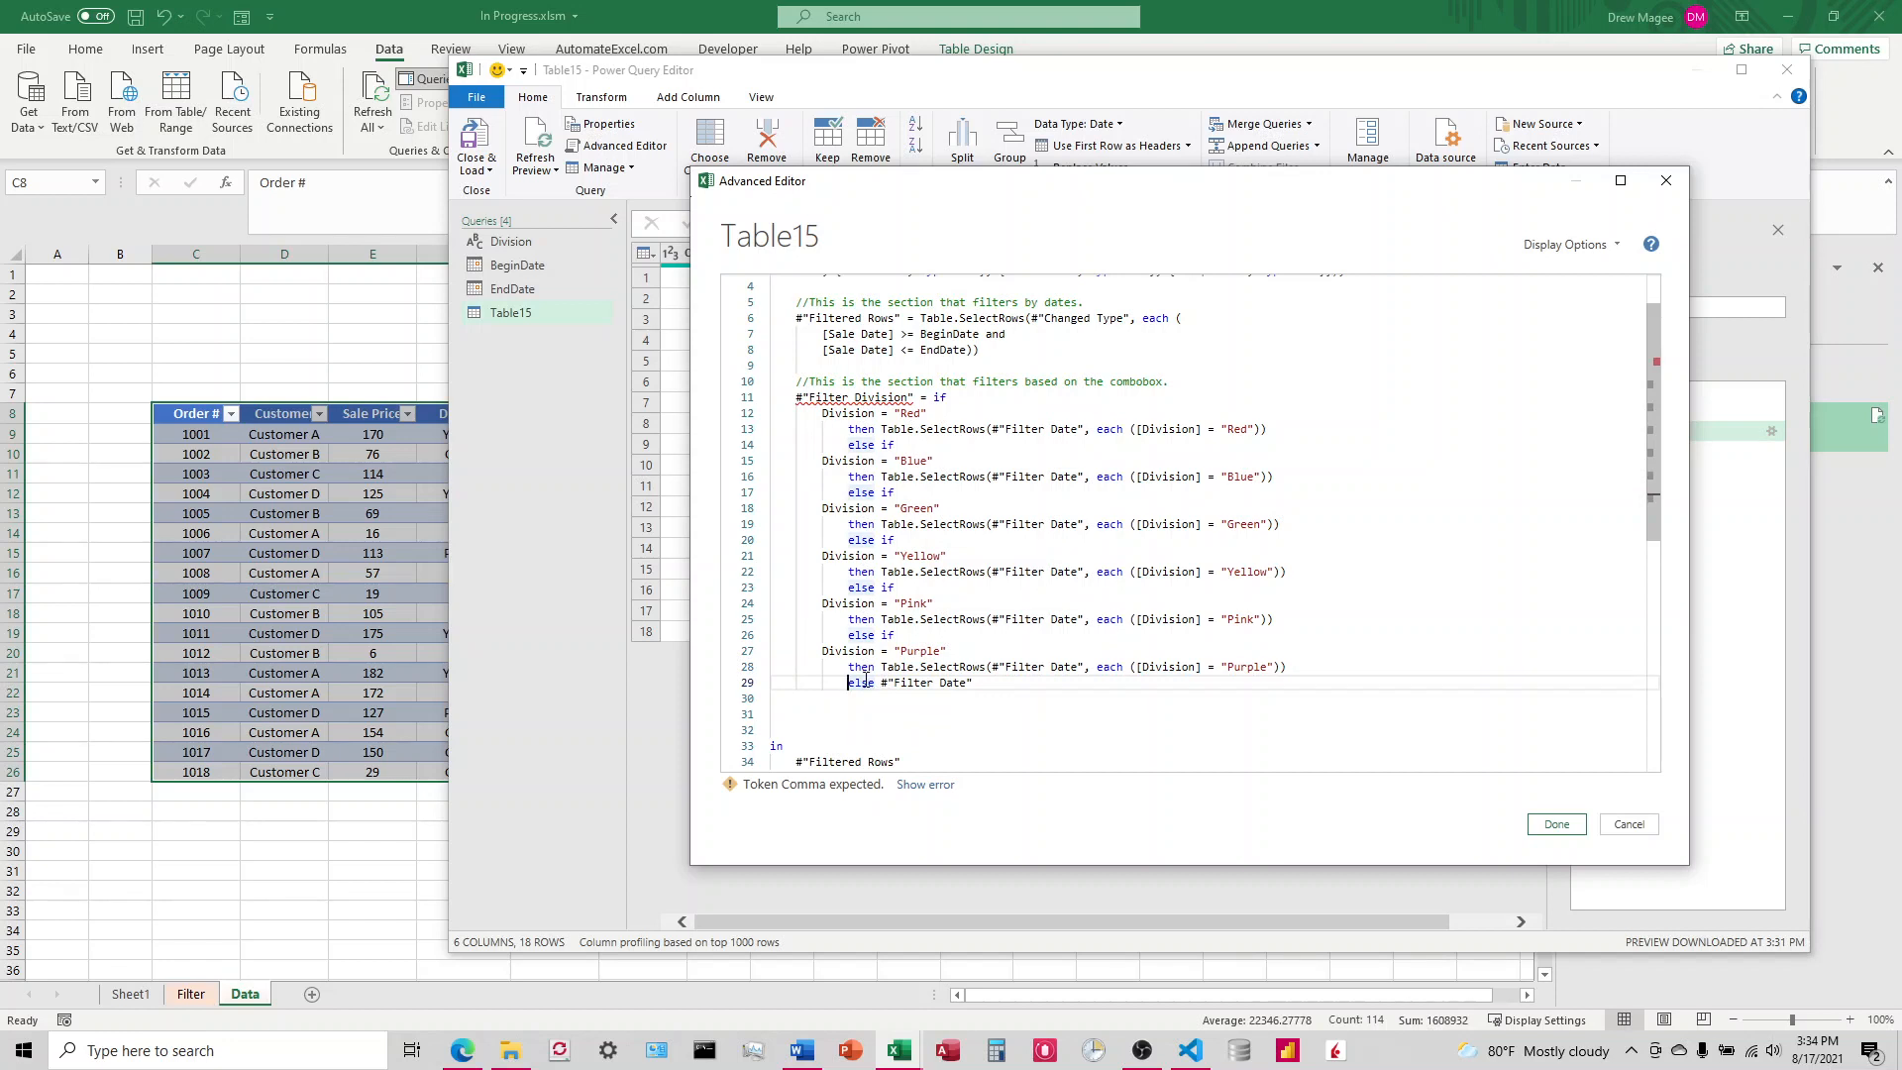
left_click_drag(850, 683, 933, 682)
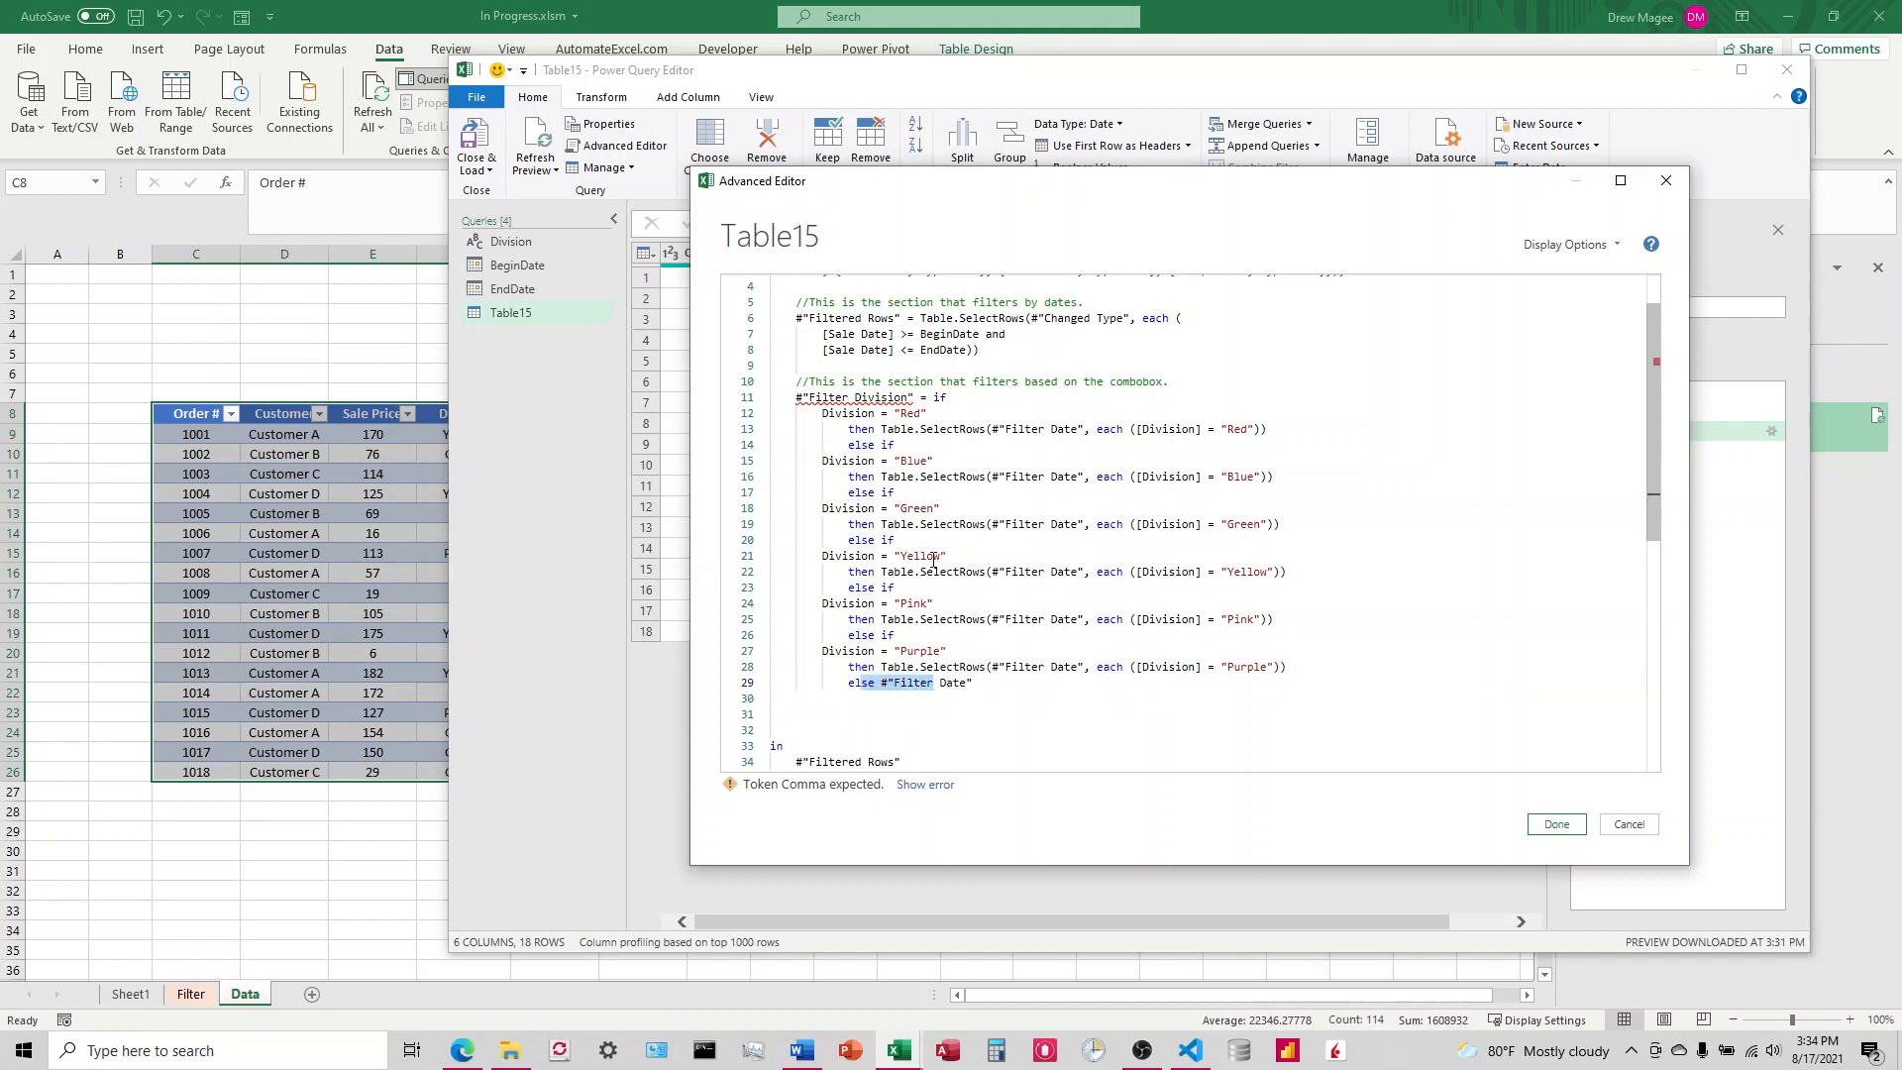
Step: Rename the Filtered Rows step under the date filter comment to Filter Date
left_click(829, 317)
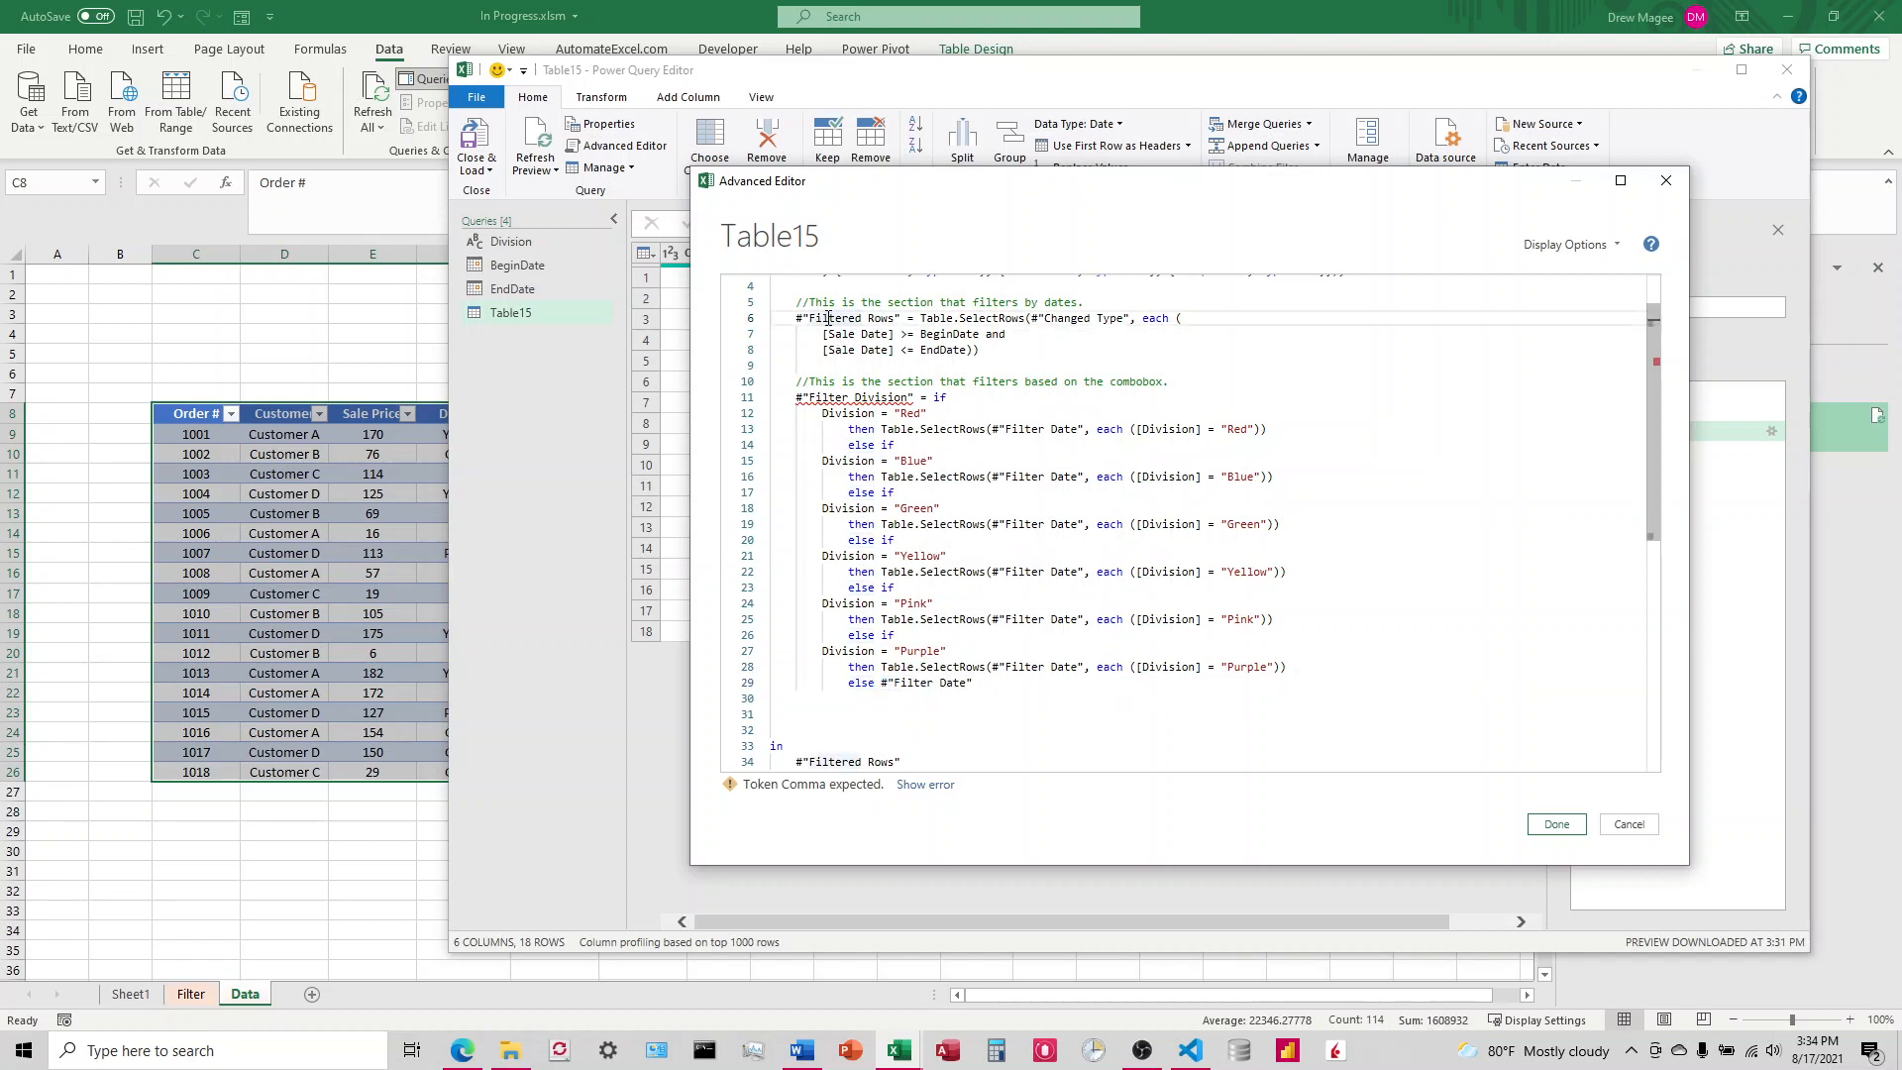
left_click(896, 319)
scroll(923, 412, "up", 1)
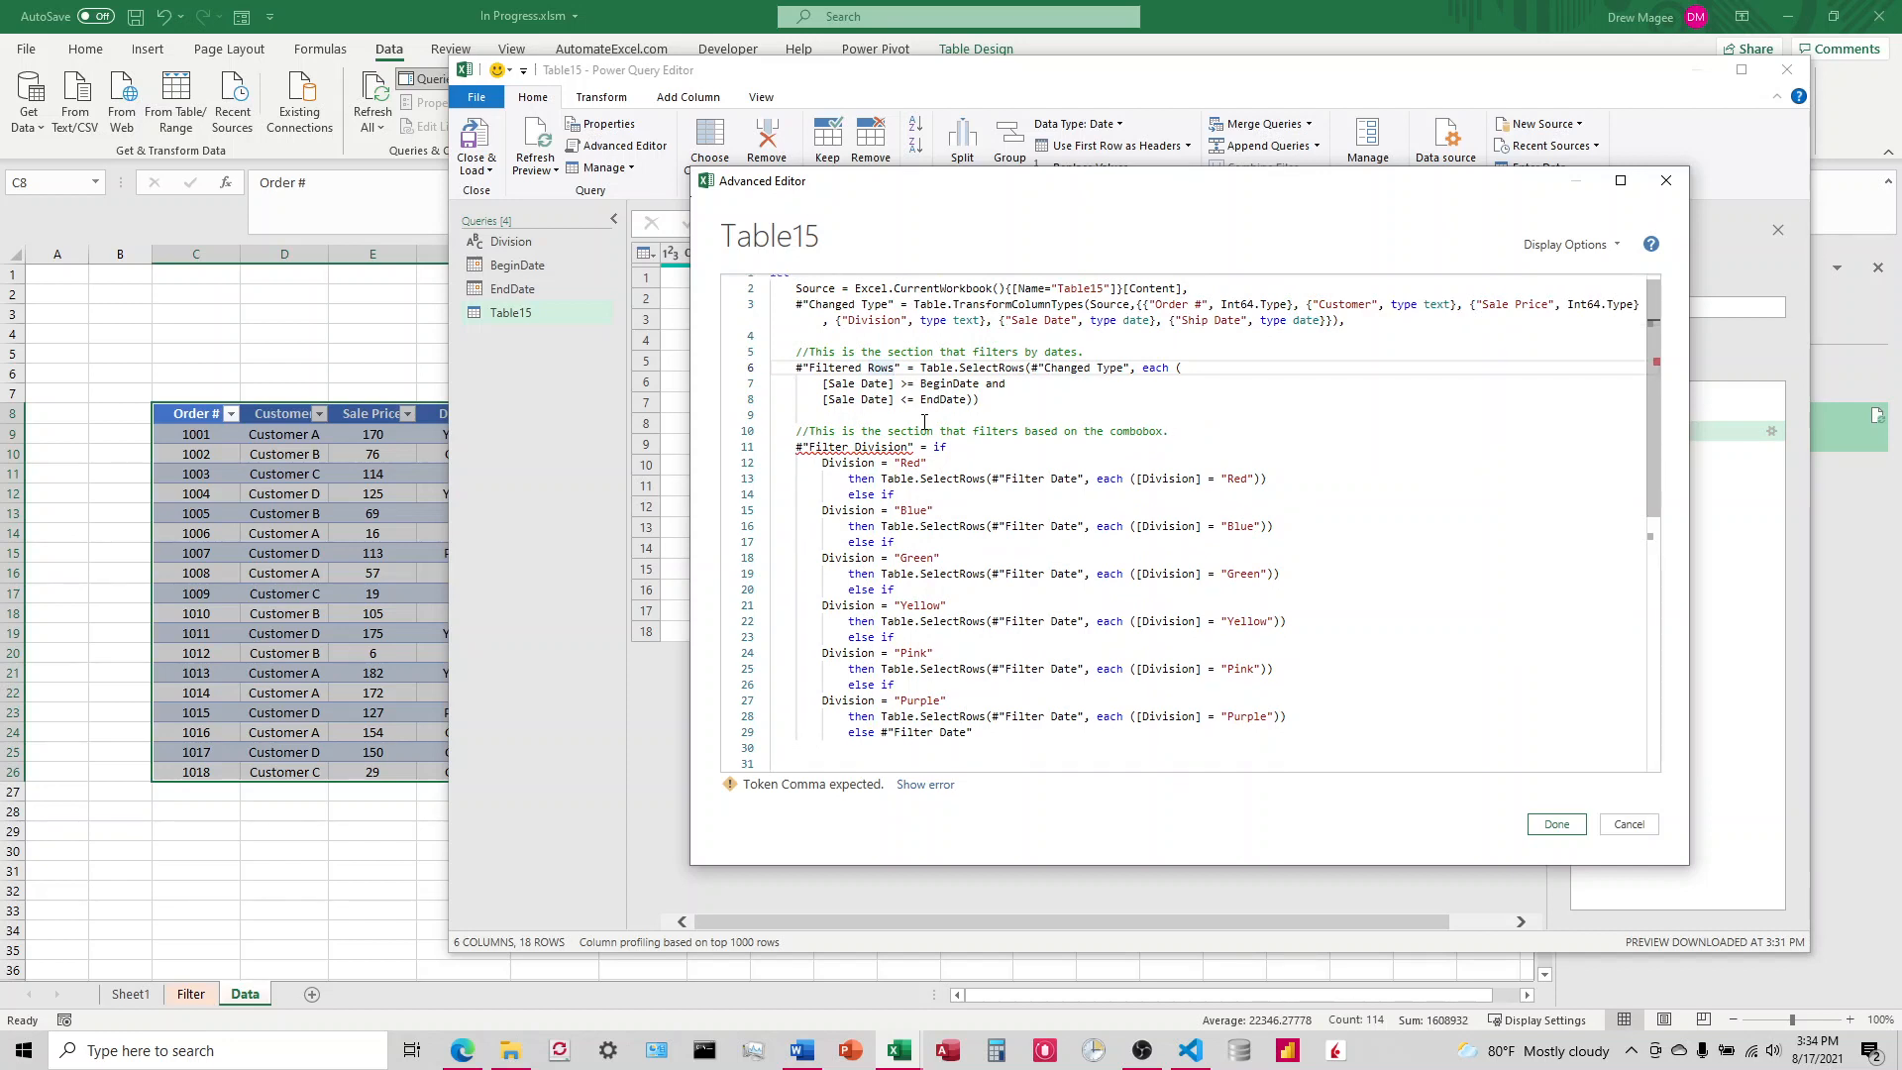
key("BackSpace")
key("BackSpace")
key("BackSpace")
key("BackSpace")
key("BackSpace")
key("BackSpace")
key("BackSpace")
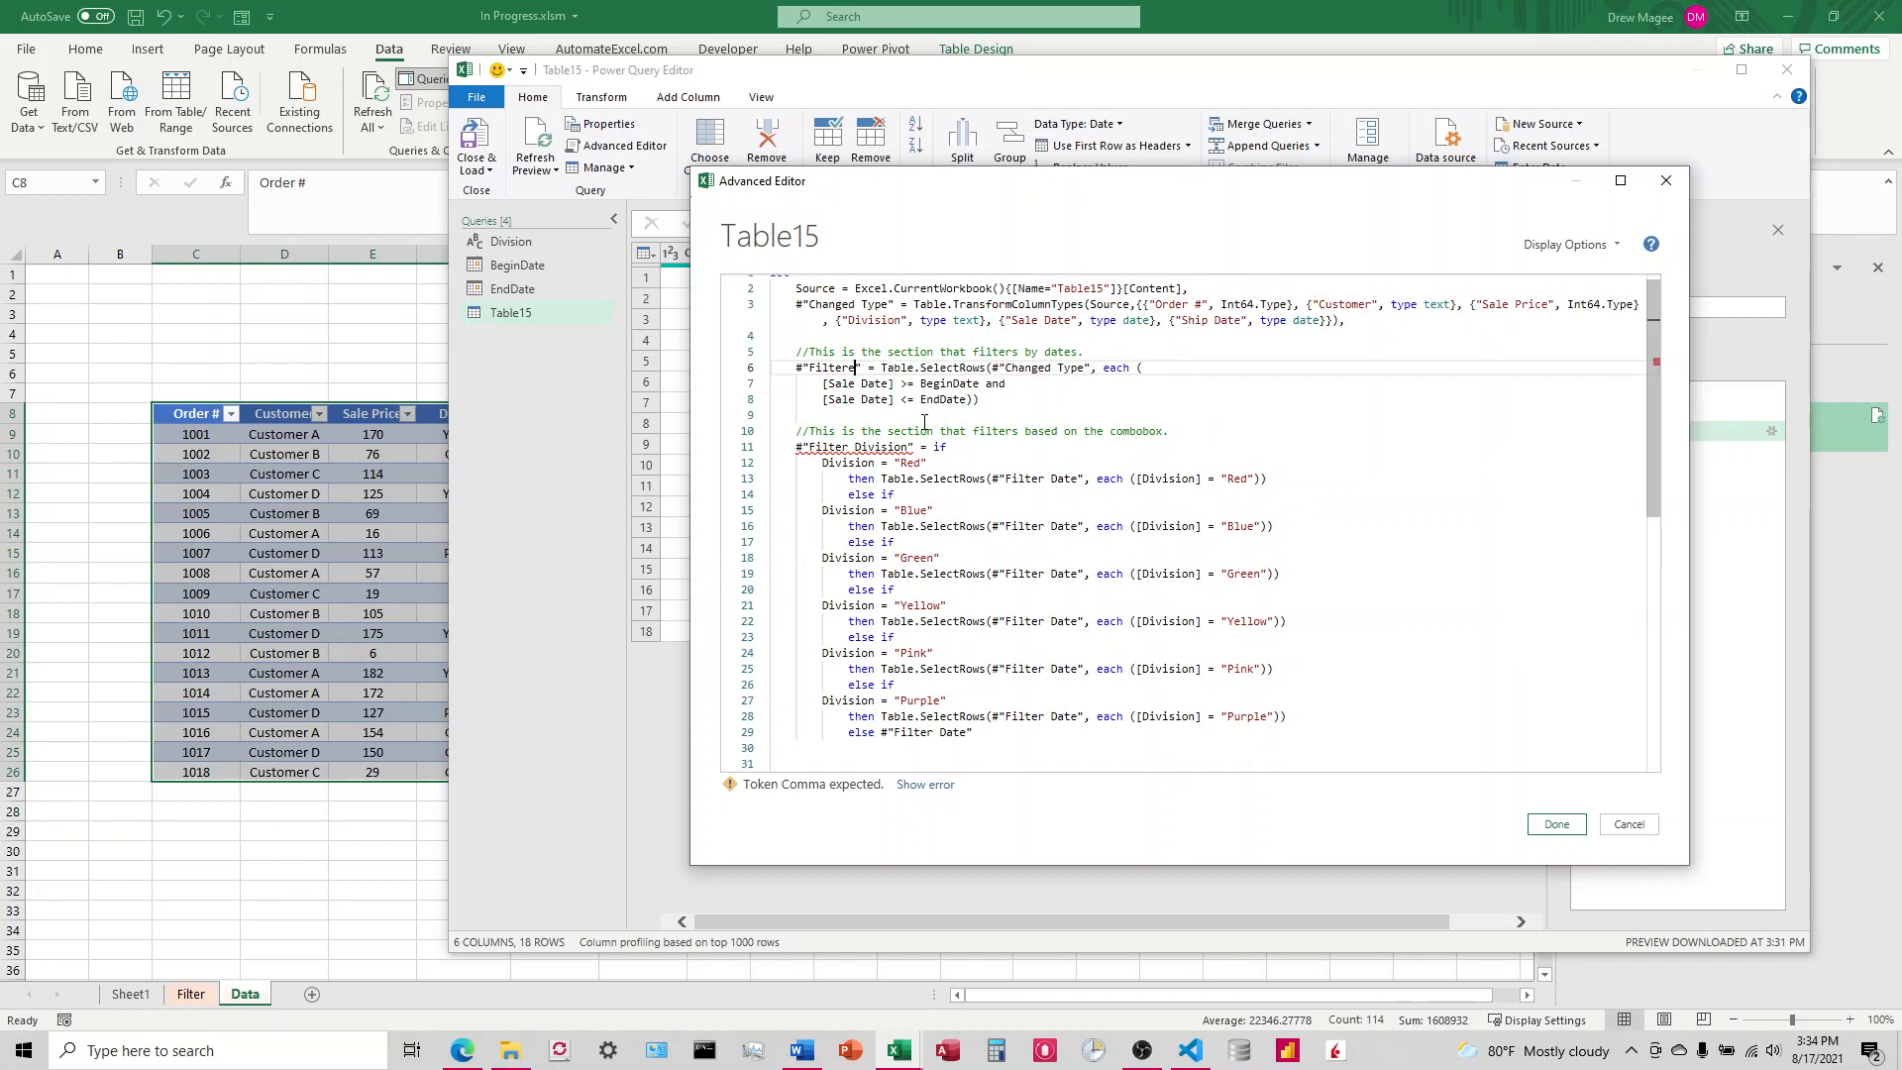
type("Date")
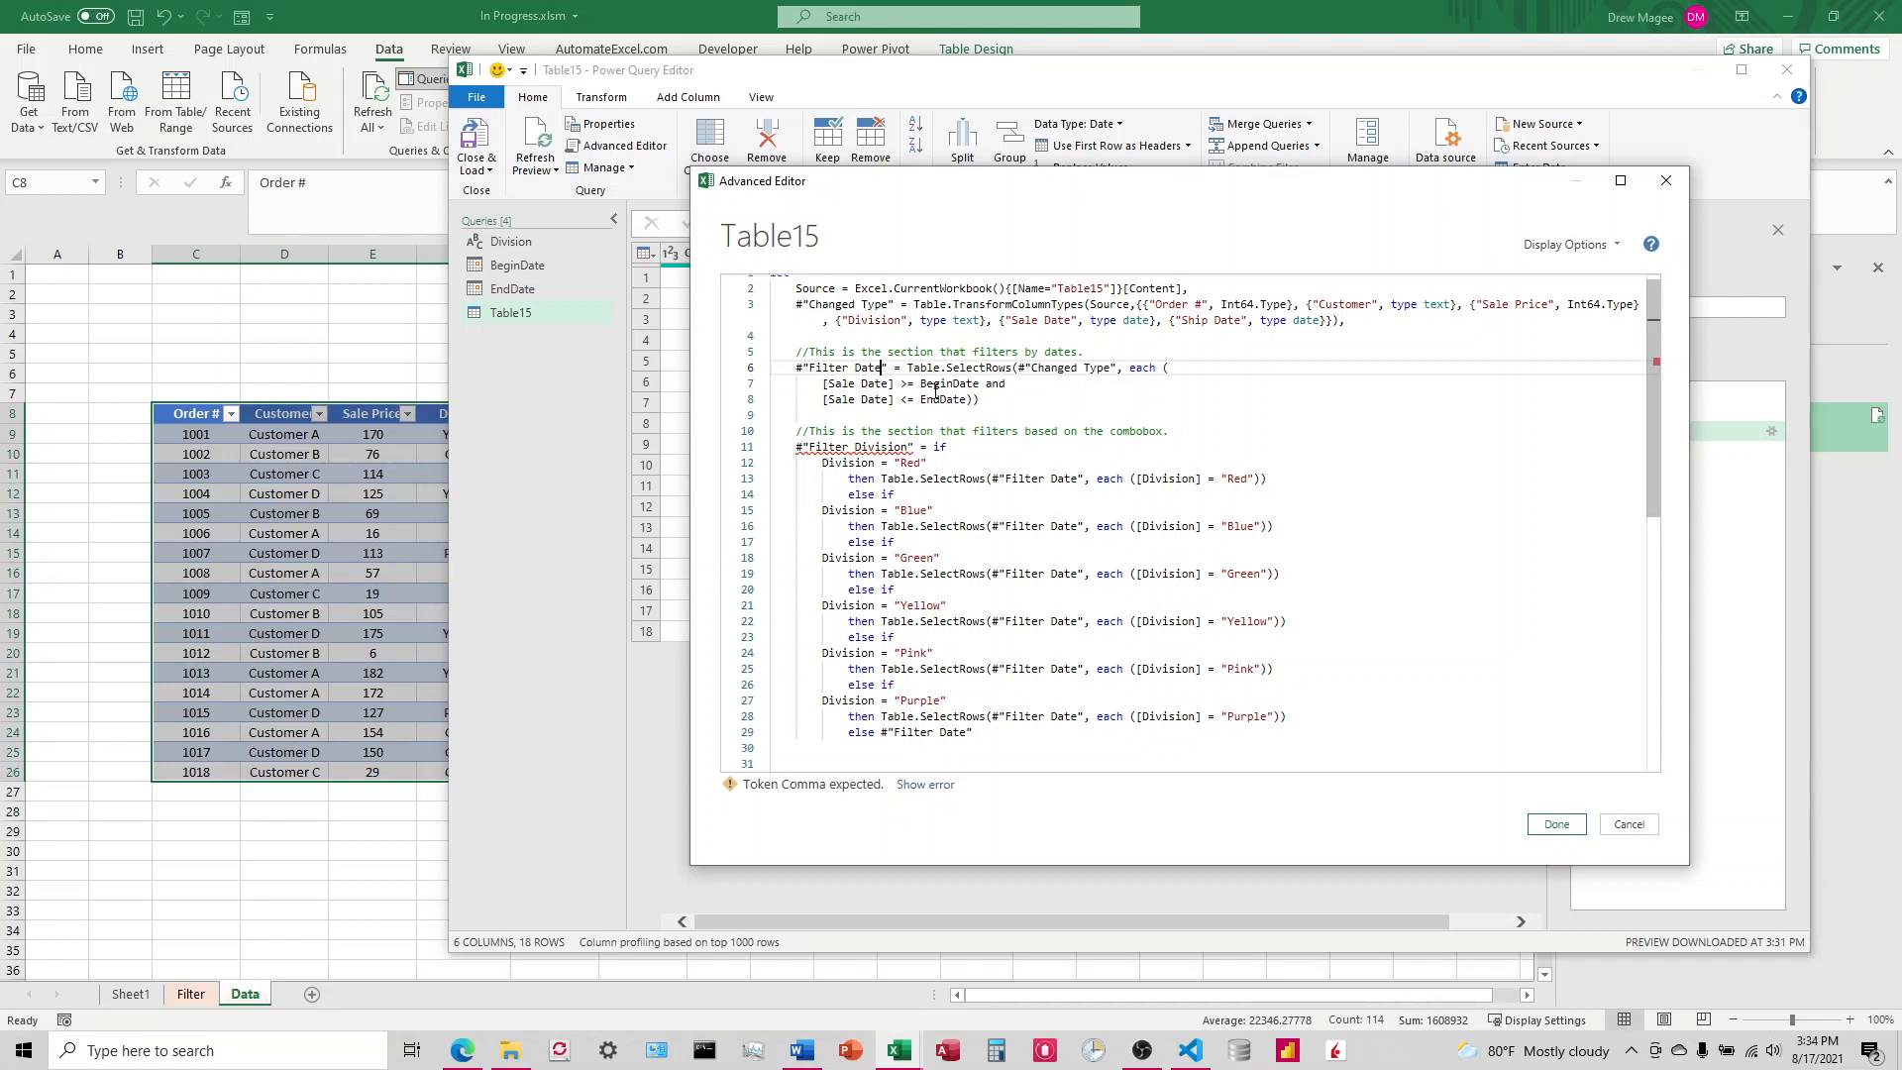
Step: Check the Filter Date references in the Filter Division code's Red branch and final else clause
left_click(908, 447)
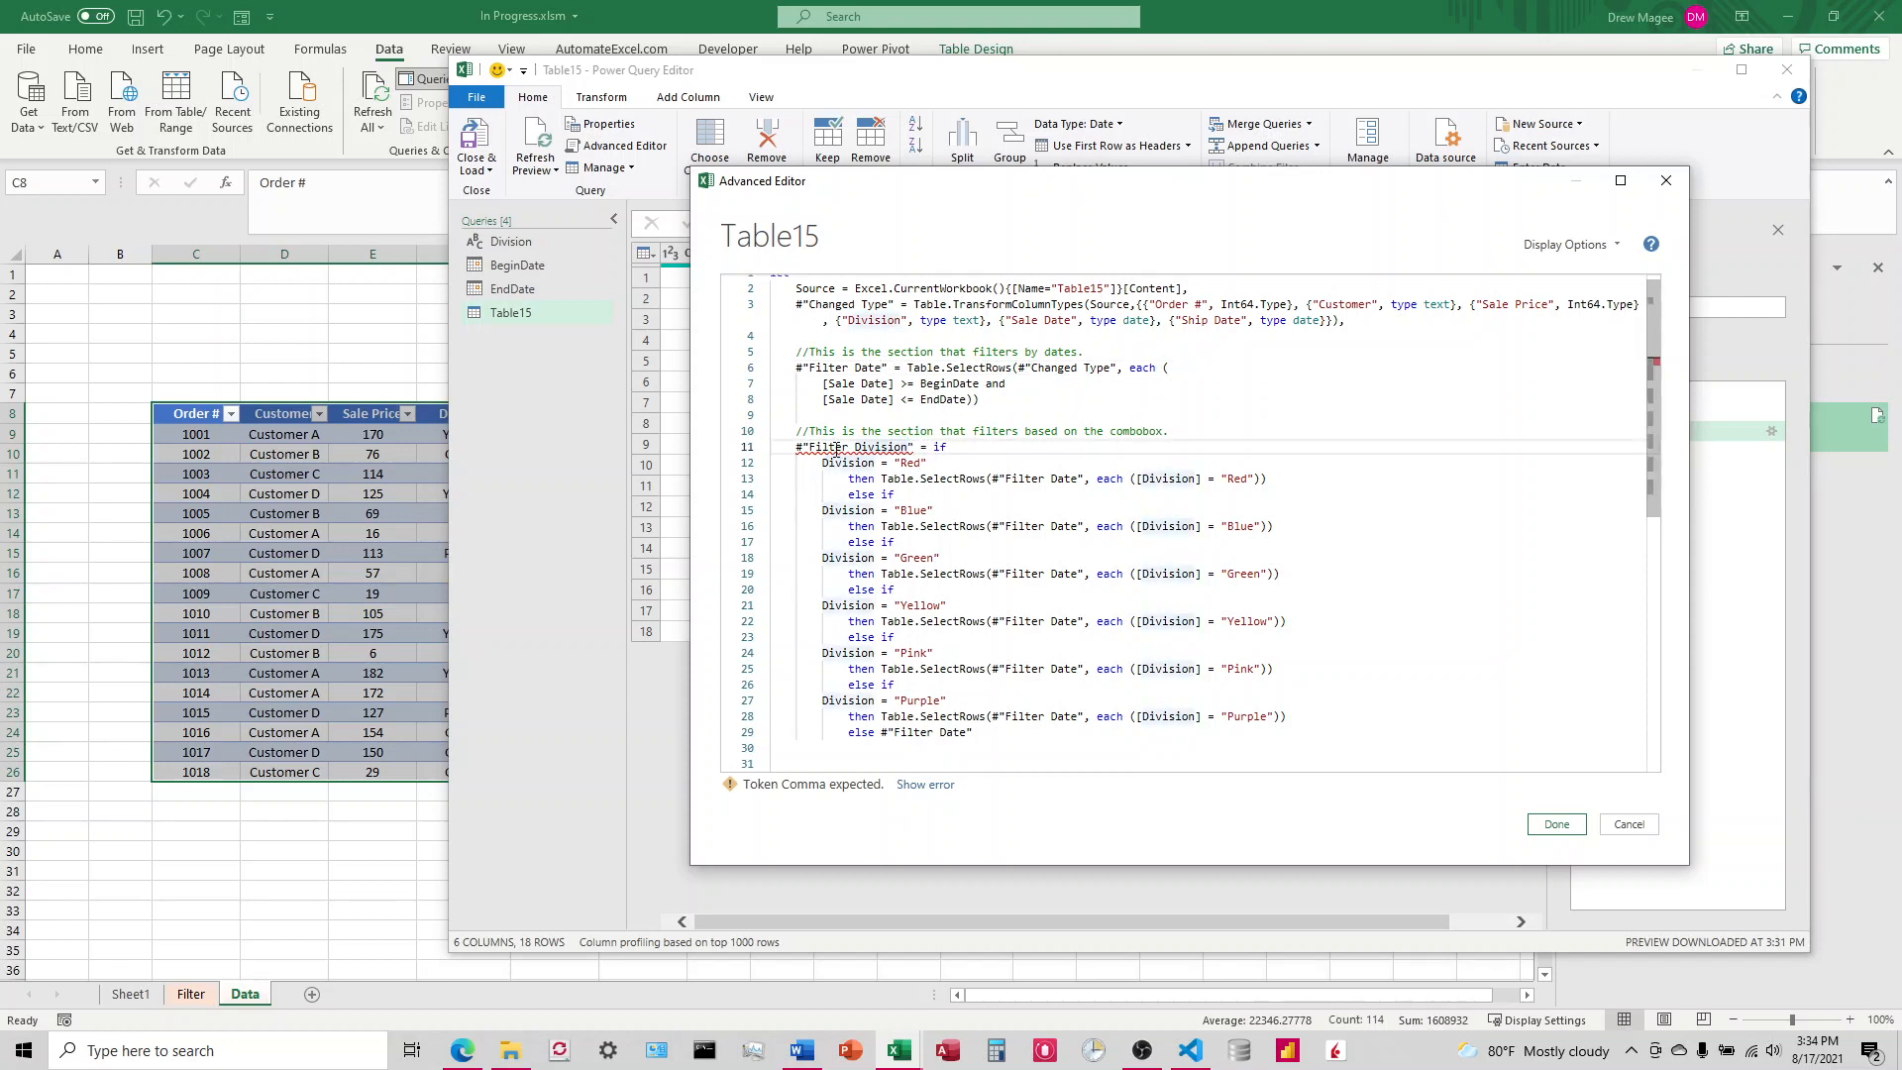
scroll(903, 627, "down", 2)
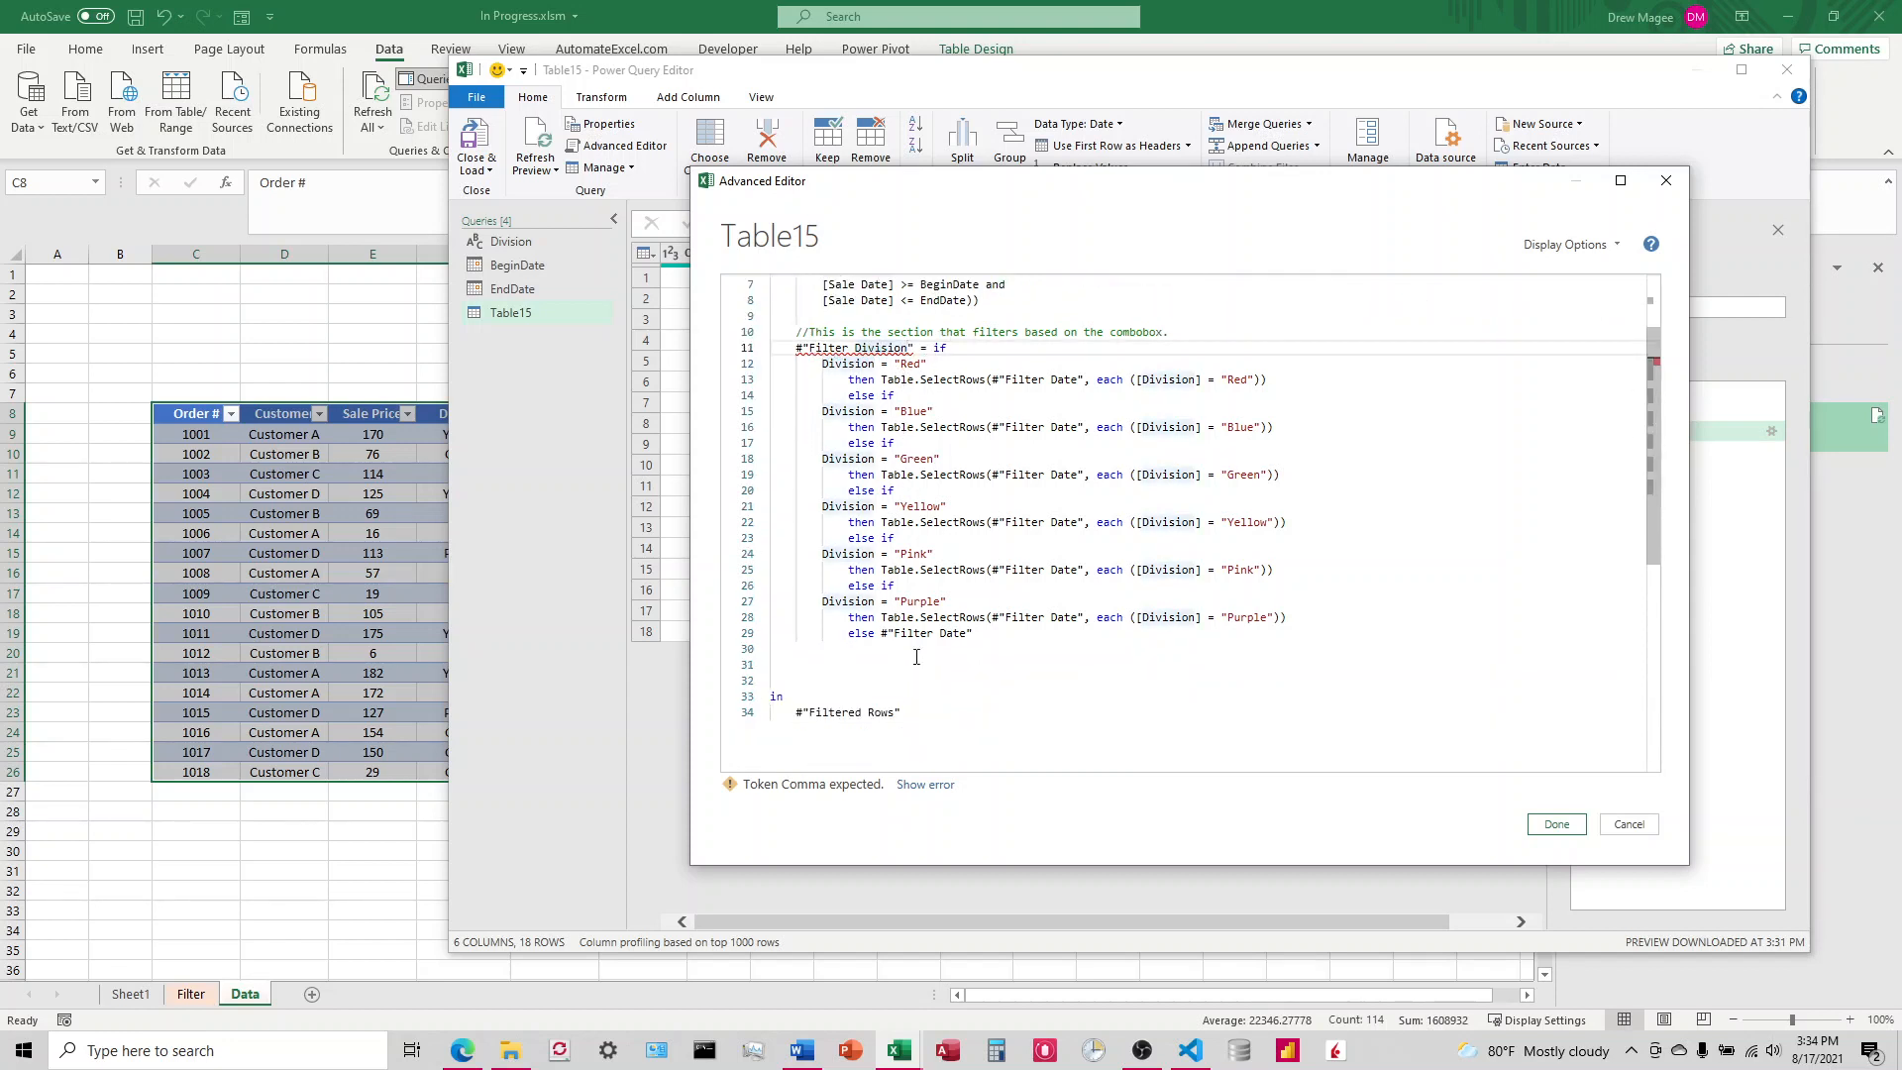
scroll(917, 657, "up", 2)
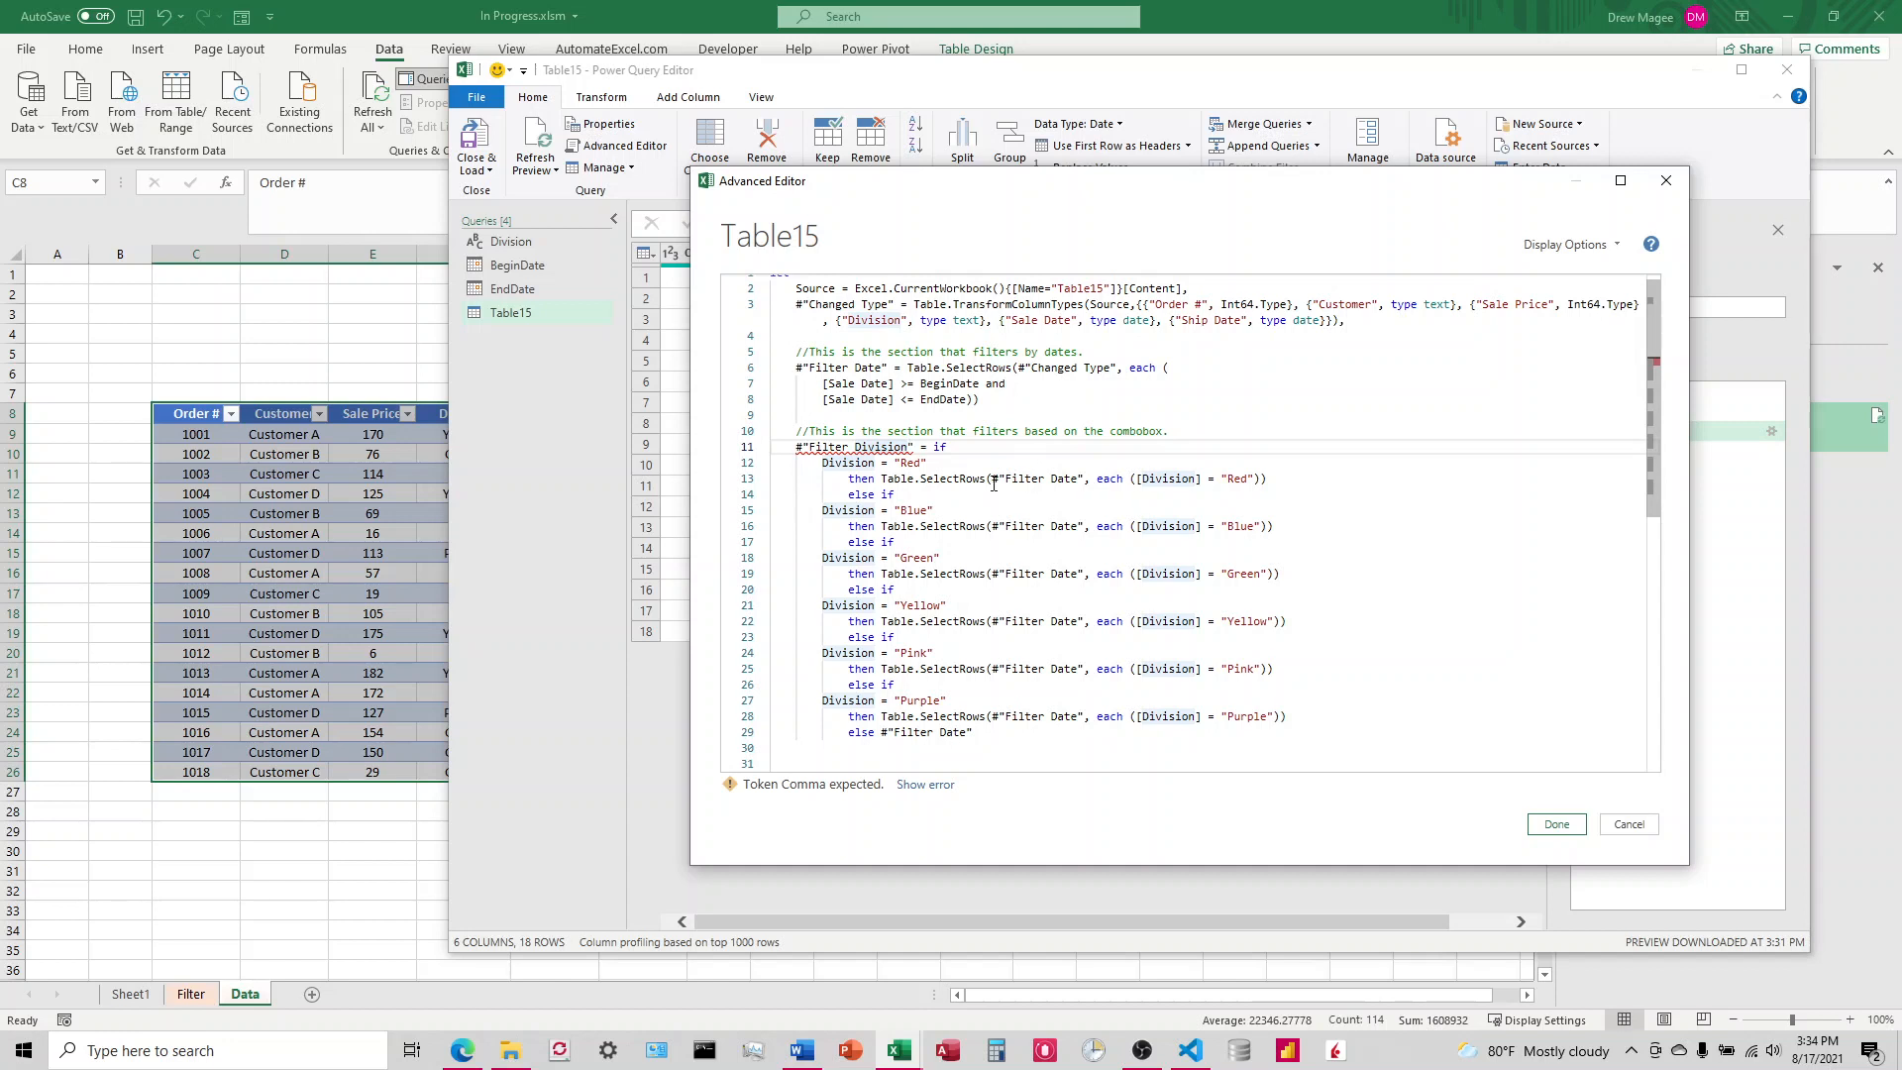
left_click_drag(992, 478, 1083, 480)
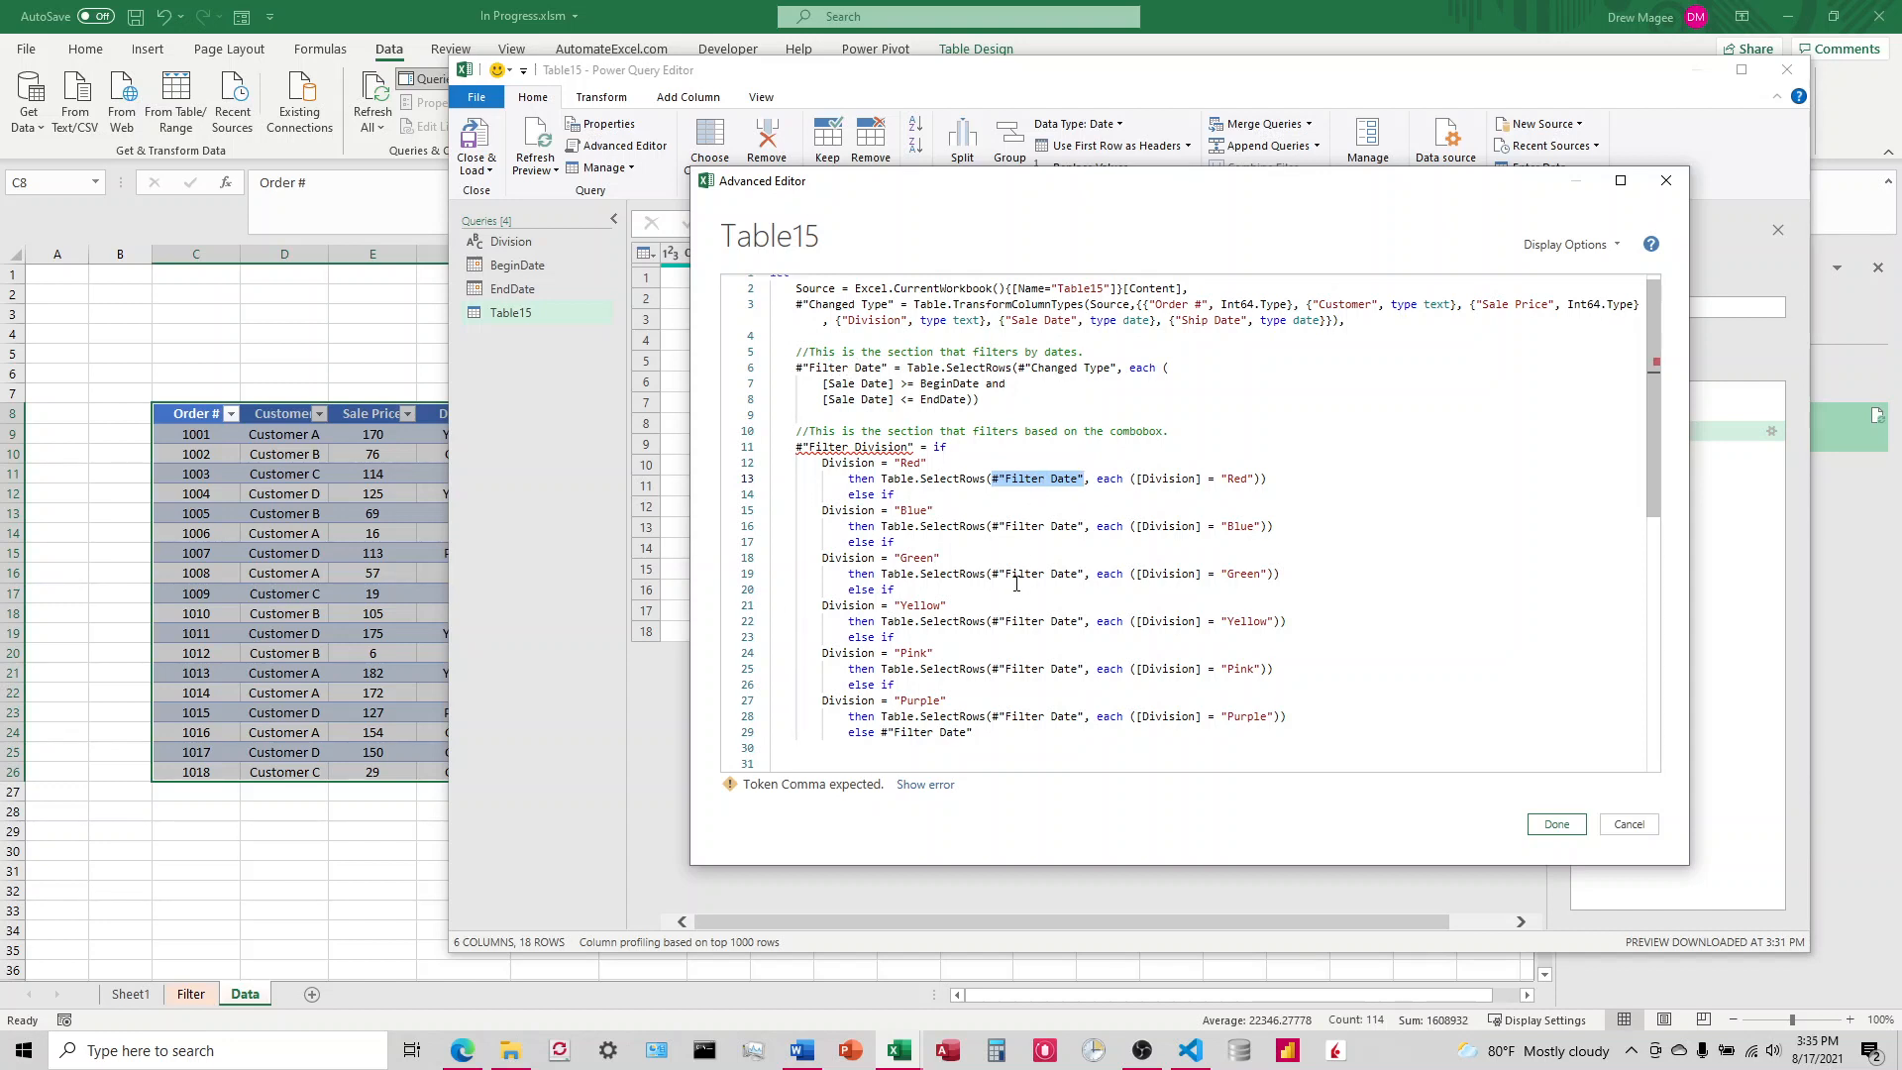
scroll(915, 729, "down", 1)
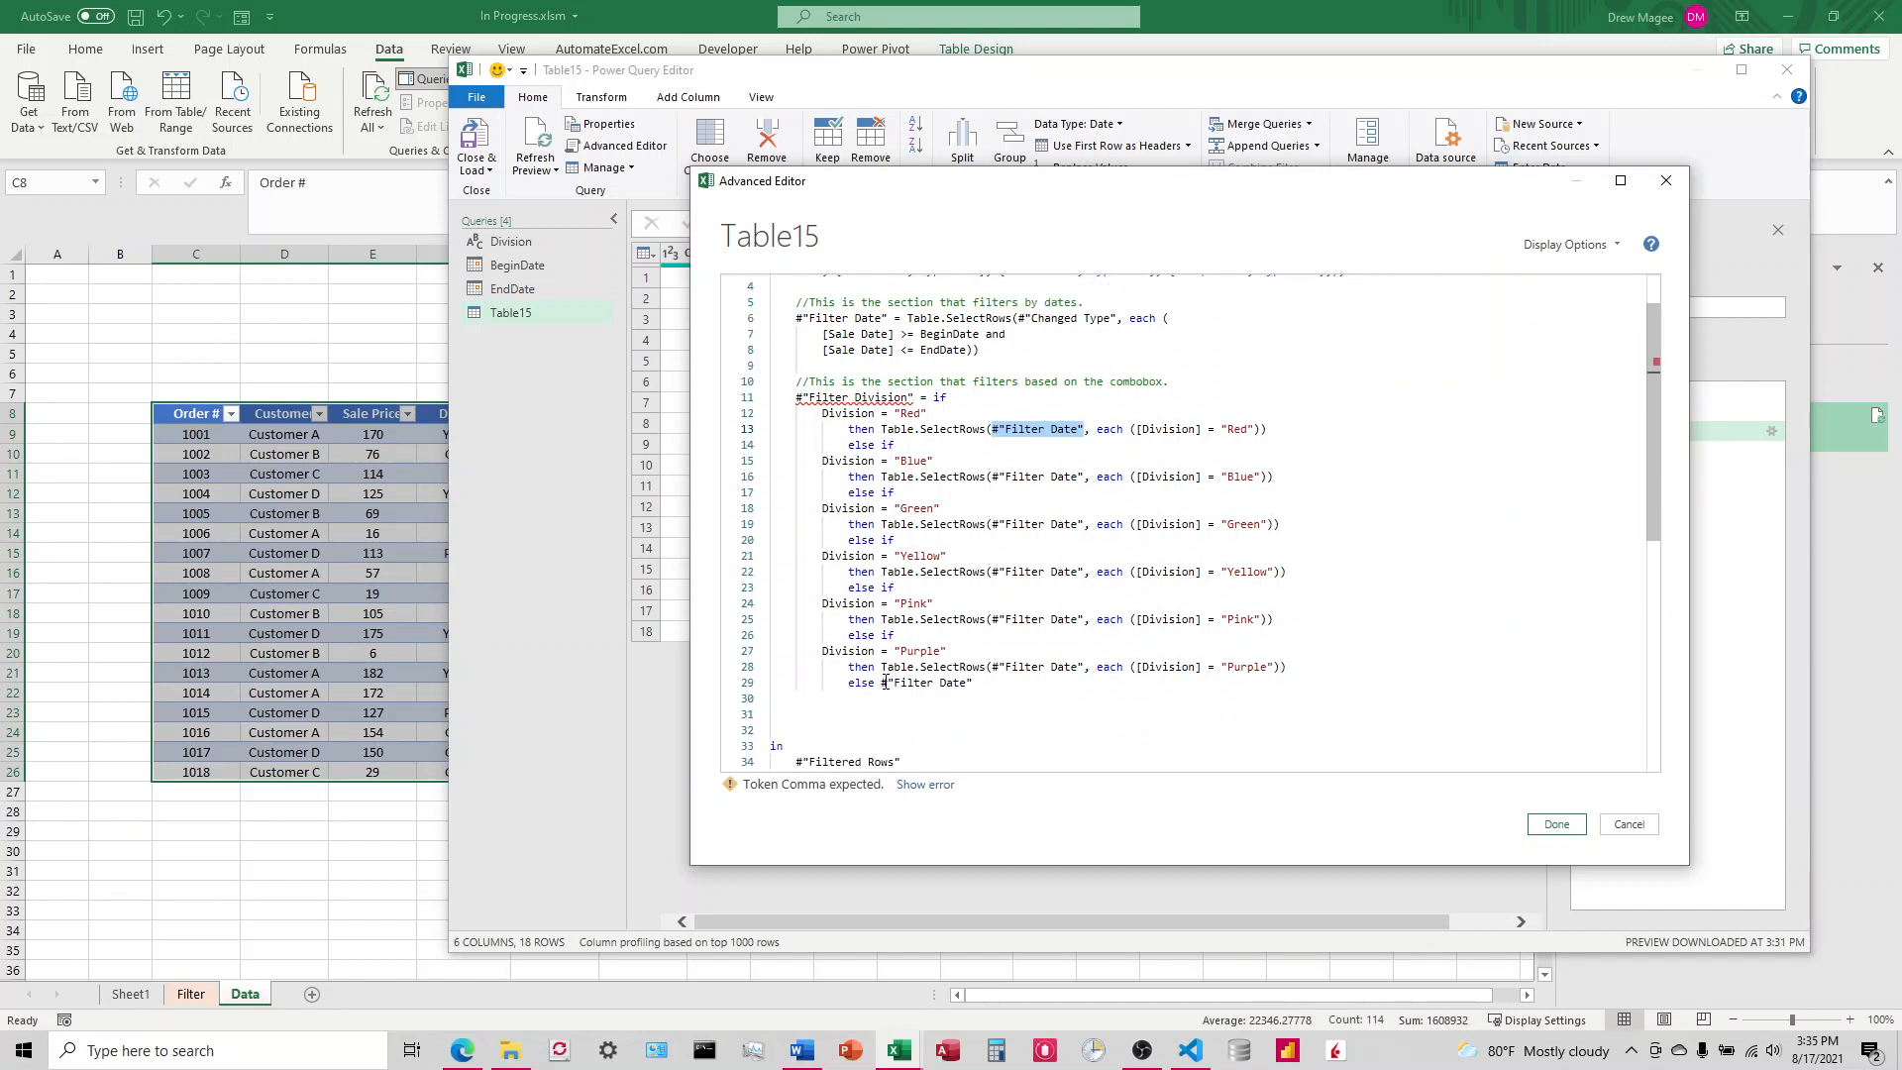
left_click_drag(881, 682, 974, 683)
left_click(1008, 656)
scroll(1001, 650, "up", 1)
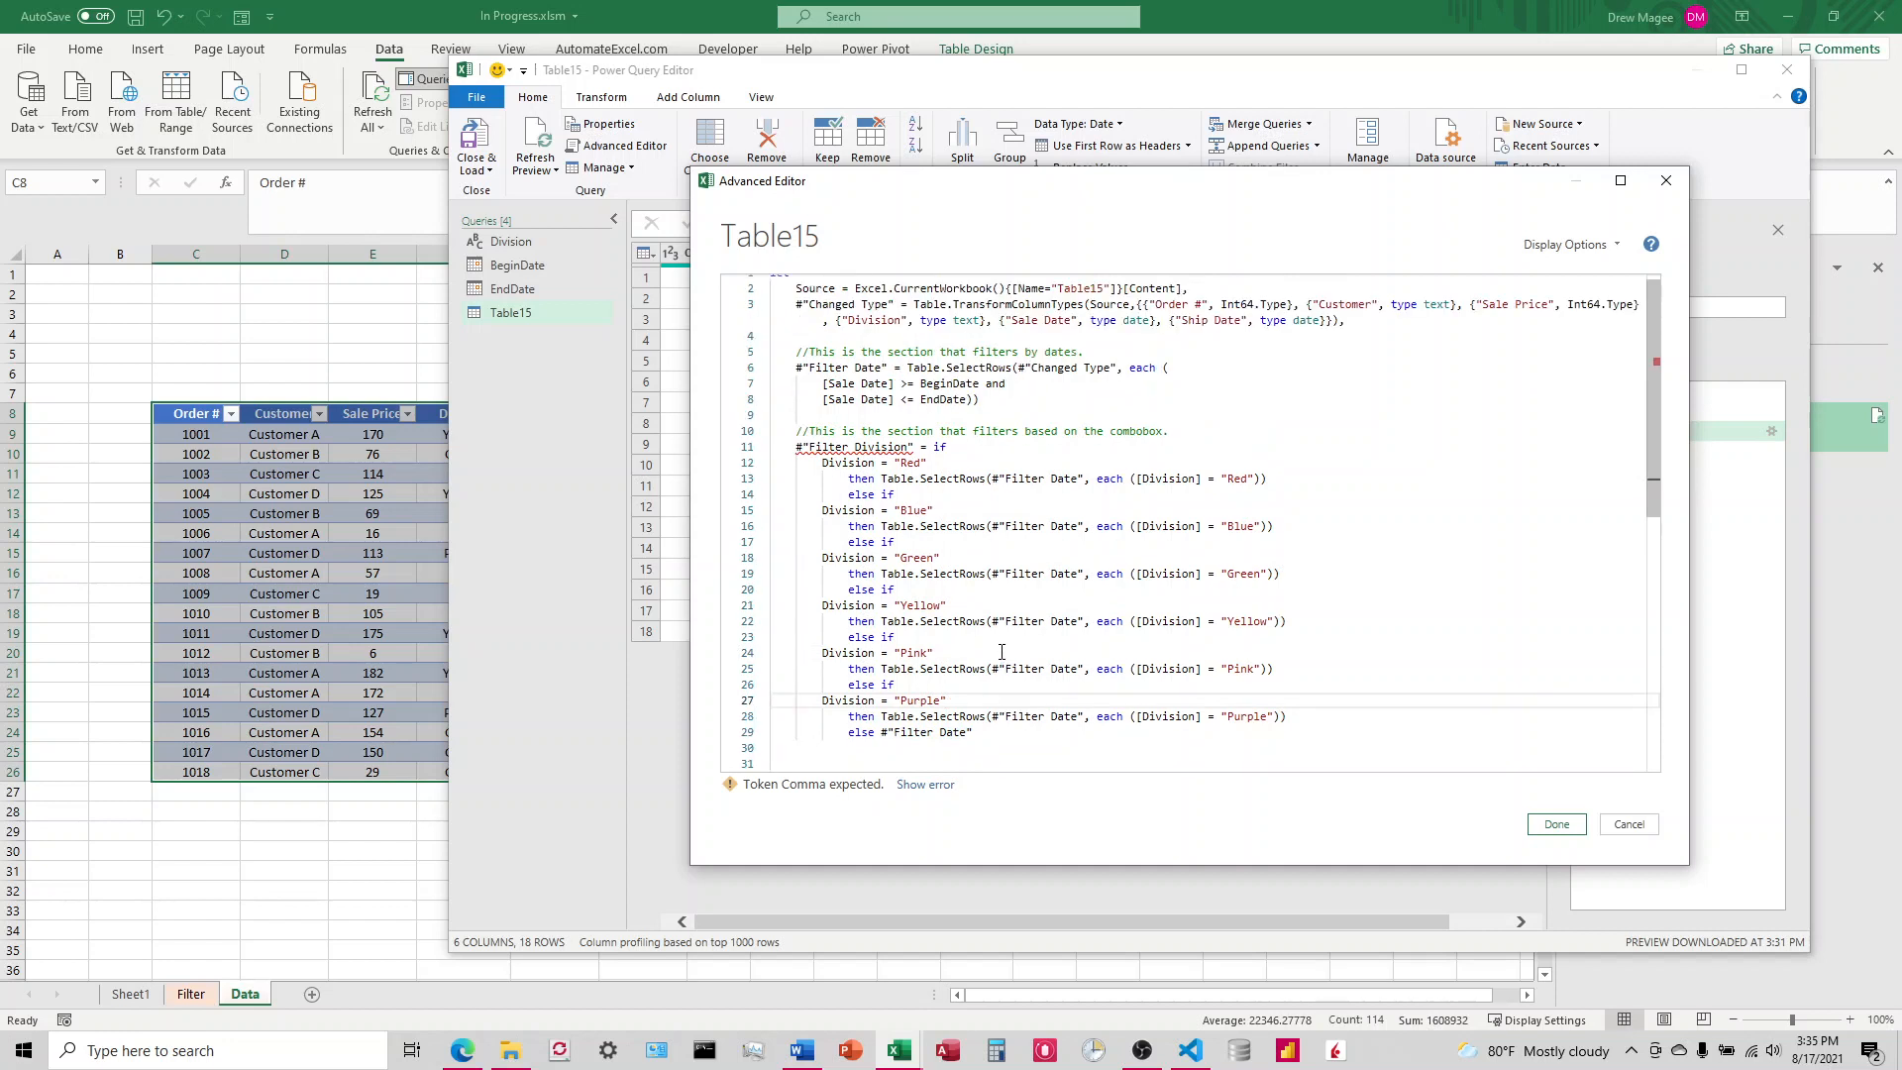
Step: Add a comma after the closing parentheses of the Filter Date step
left_click(994, 401)
type(",")
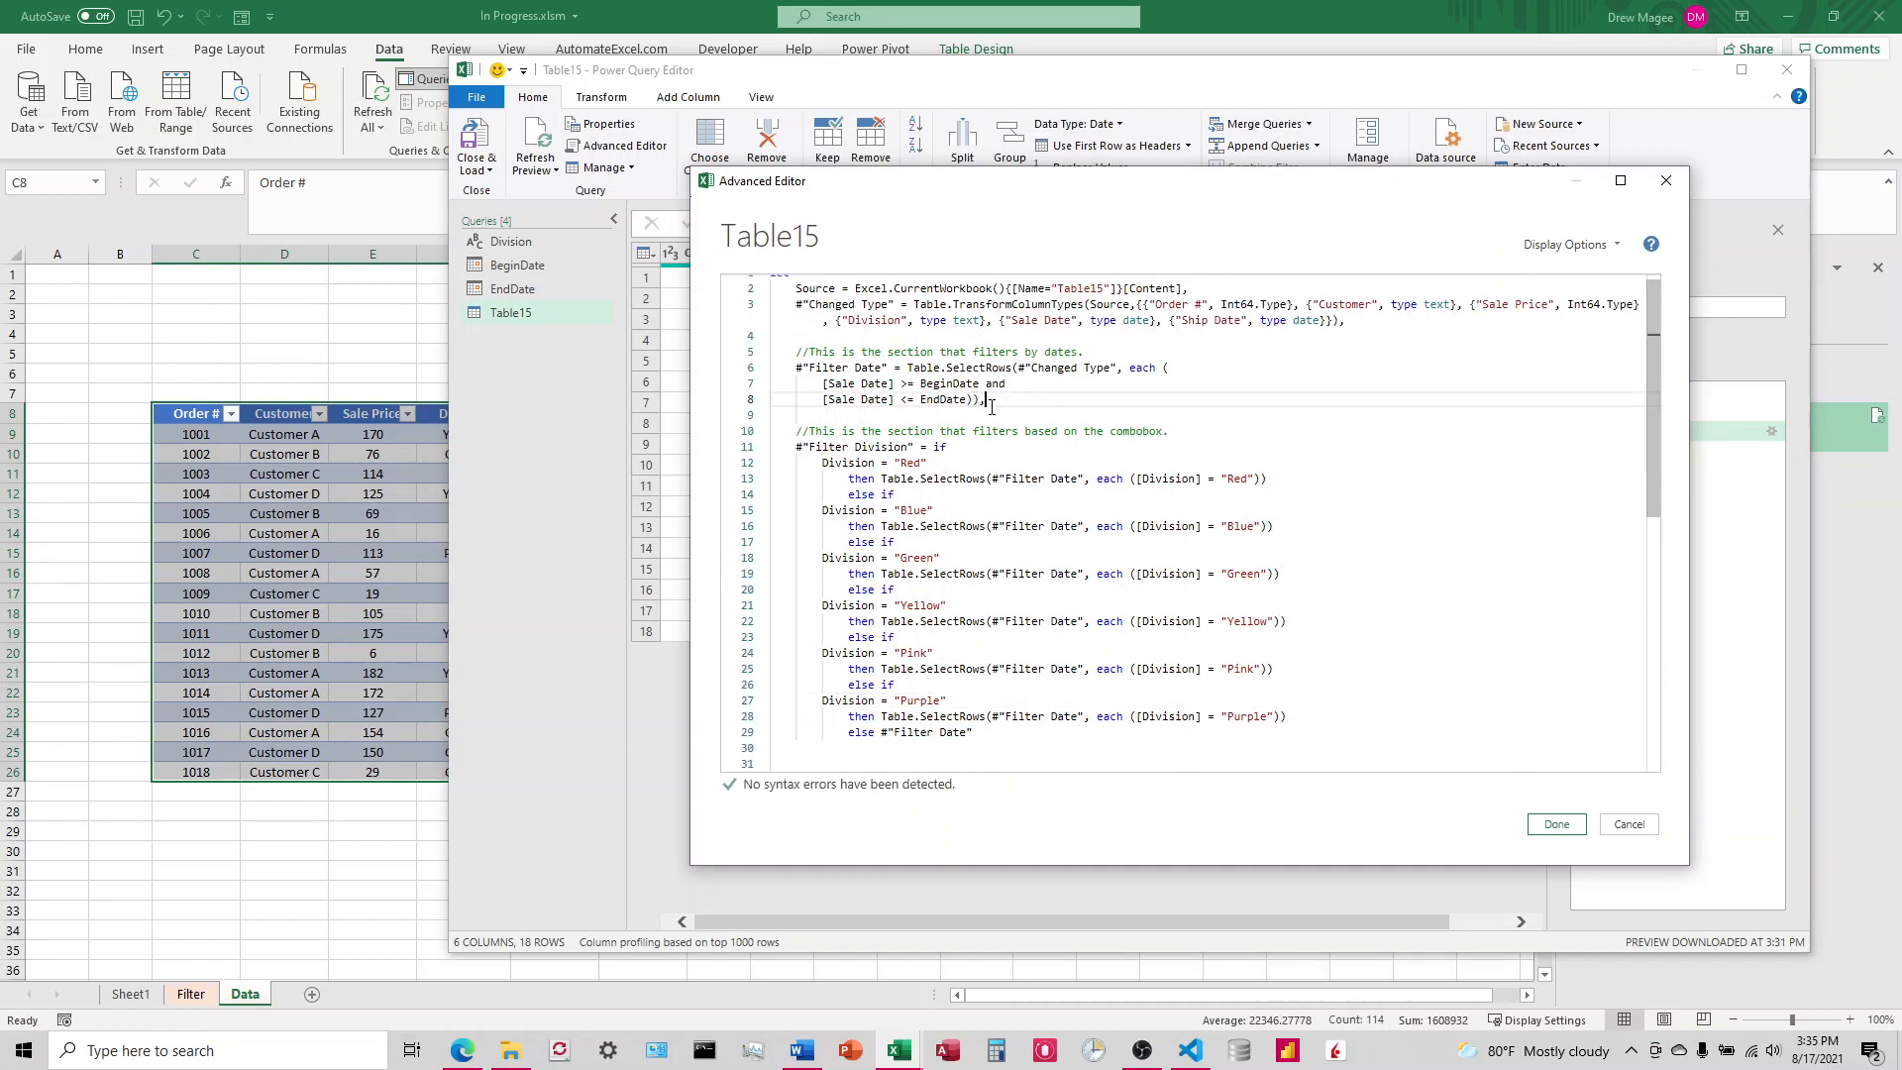
scroll(981, 406, "down", 2)
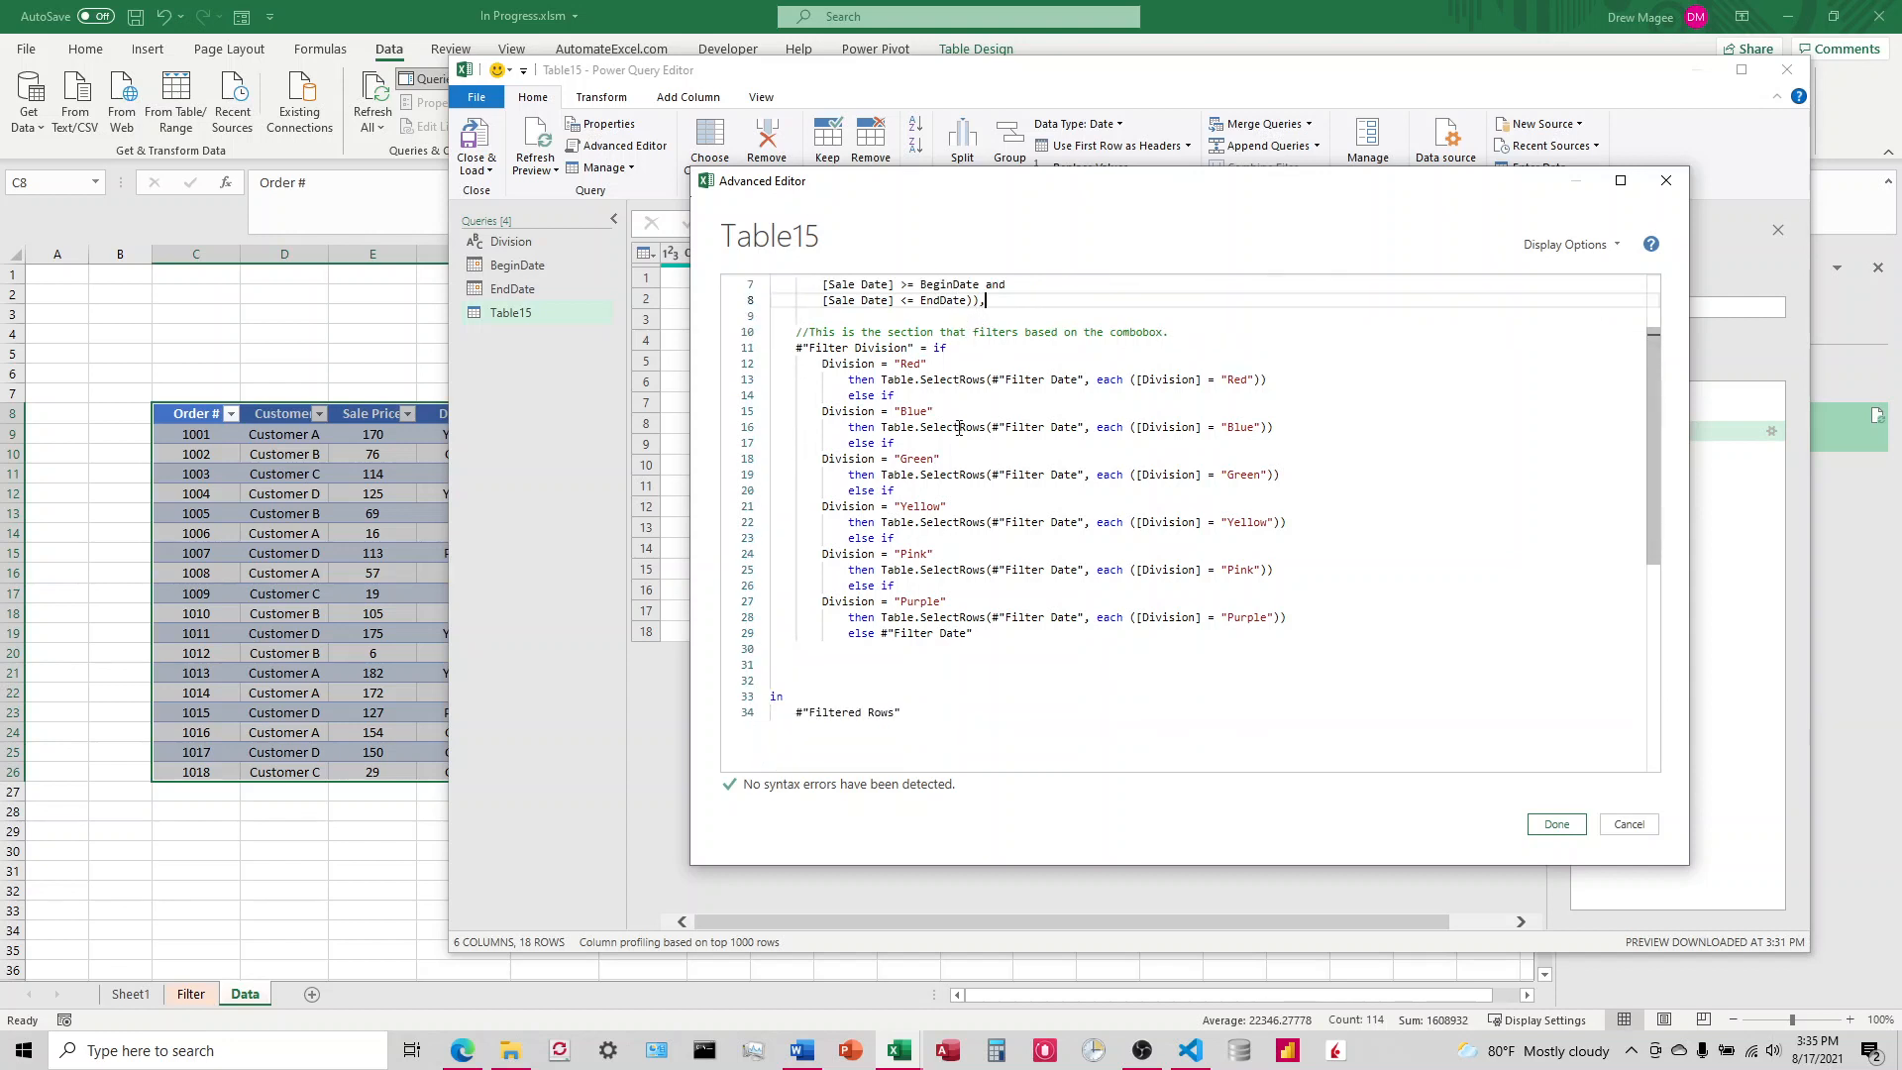
Step: Change the query's final output reference after the in keyword to #"Filter Division" and apply the edited code
left_click(931, 709)
key("BackSpace")
key("BackSpace")
key("BackSpace")
key("BackSpace")
key("BackSpace")
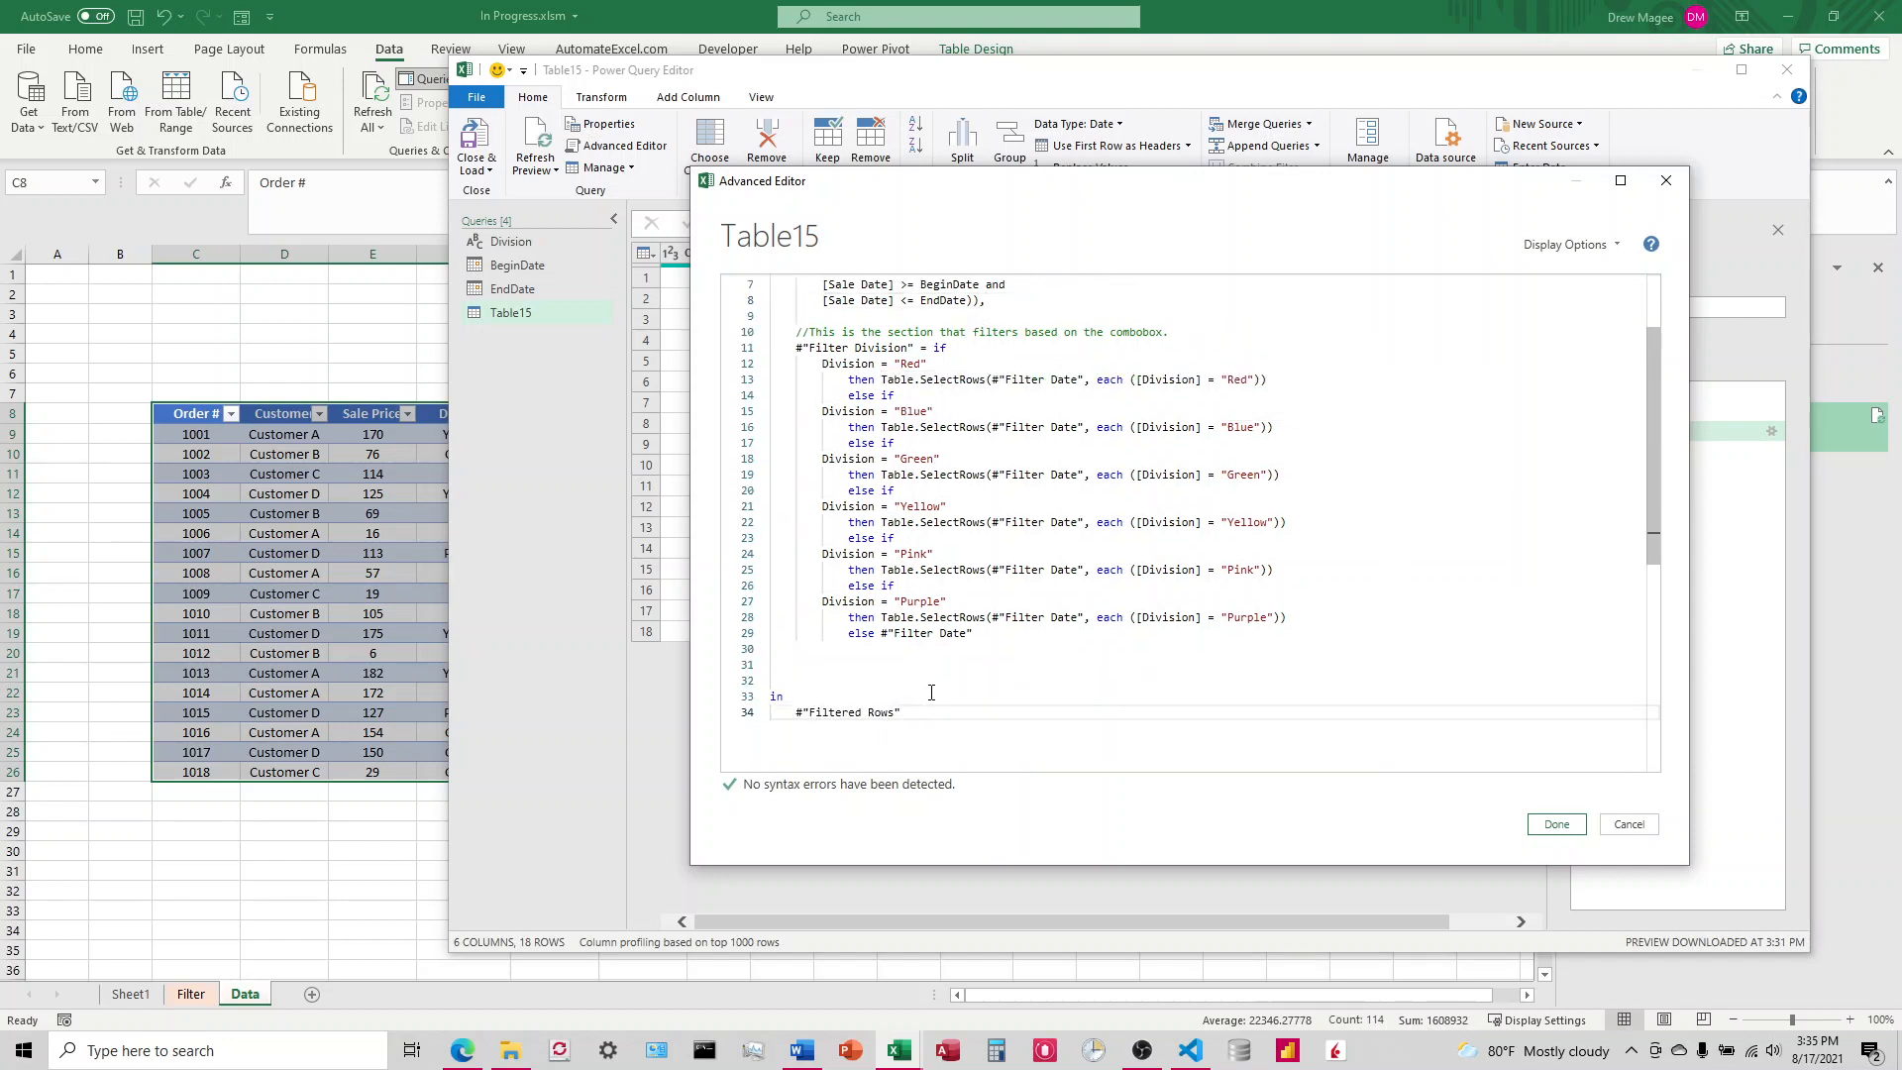
key("BackSpace")
key("BackSpace")
key("BackSpace")
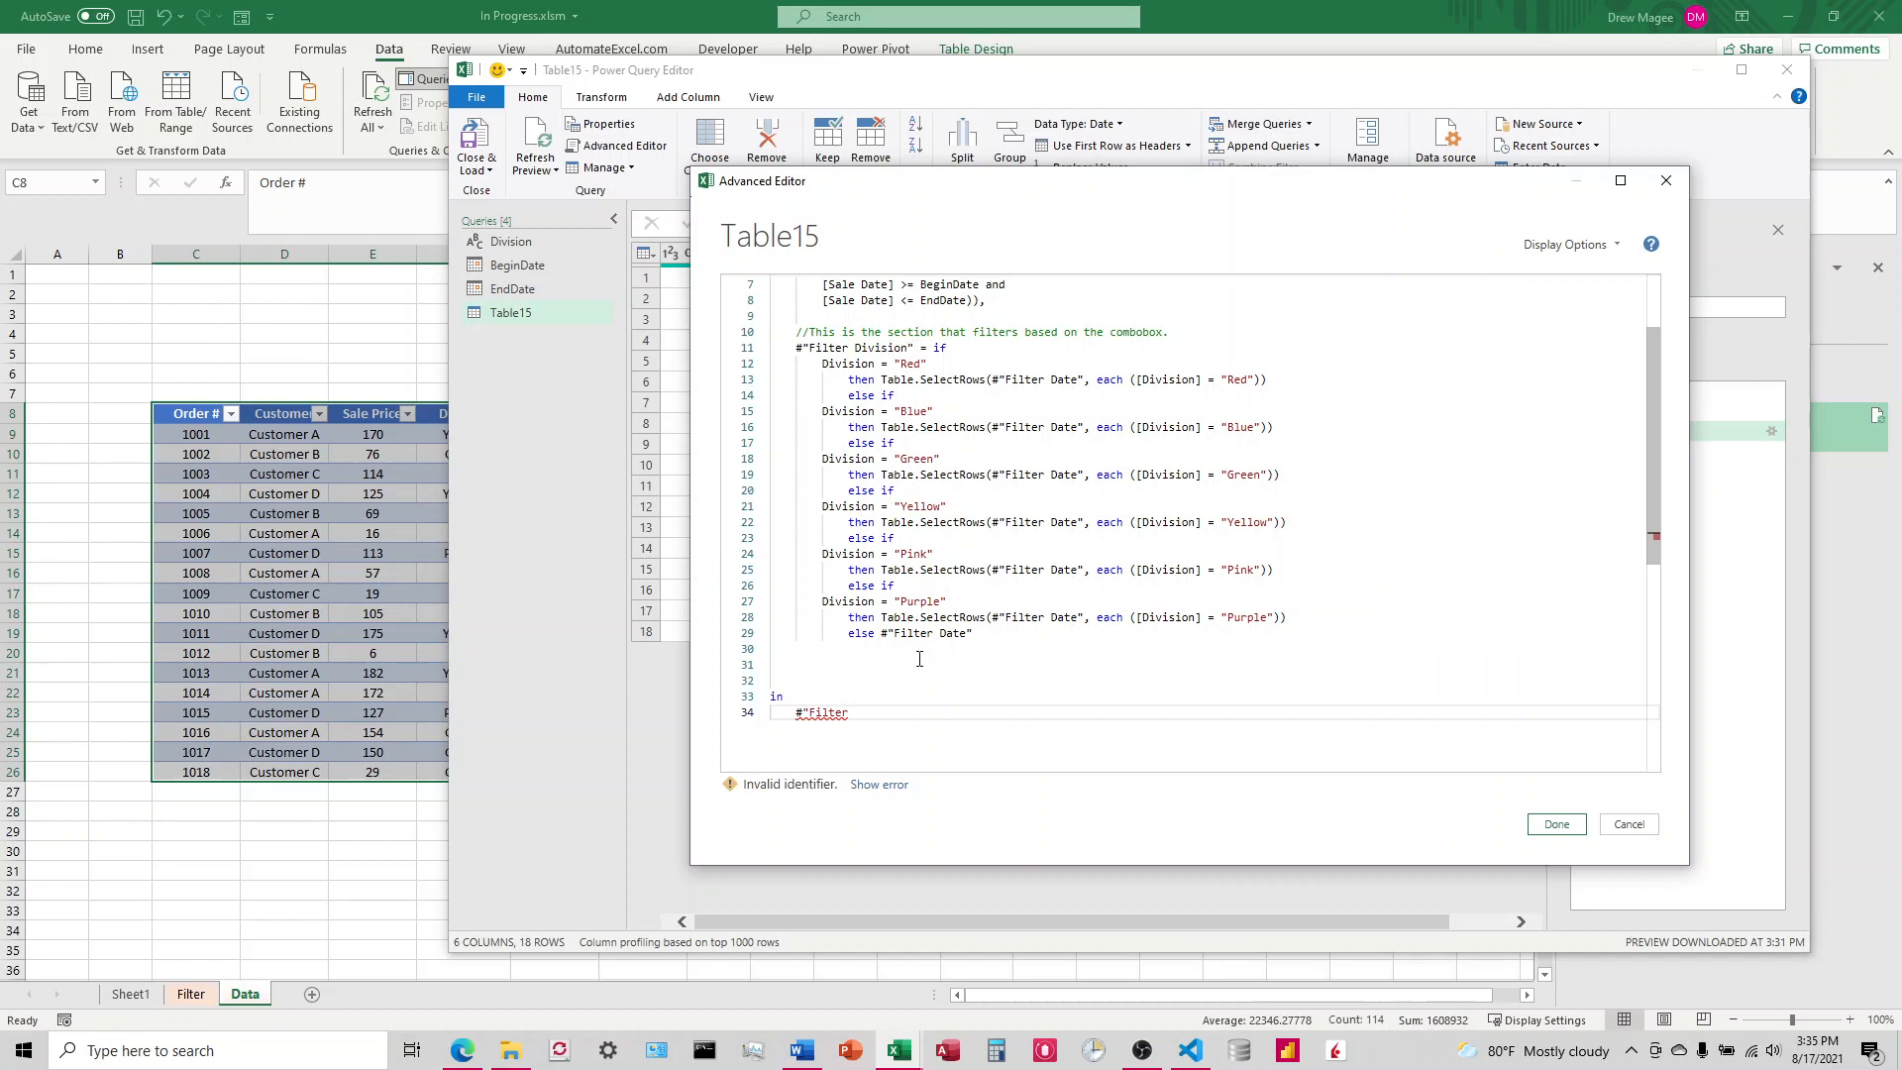
type("Division\"")
left_click(1553, 830)
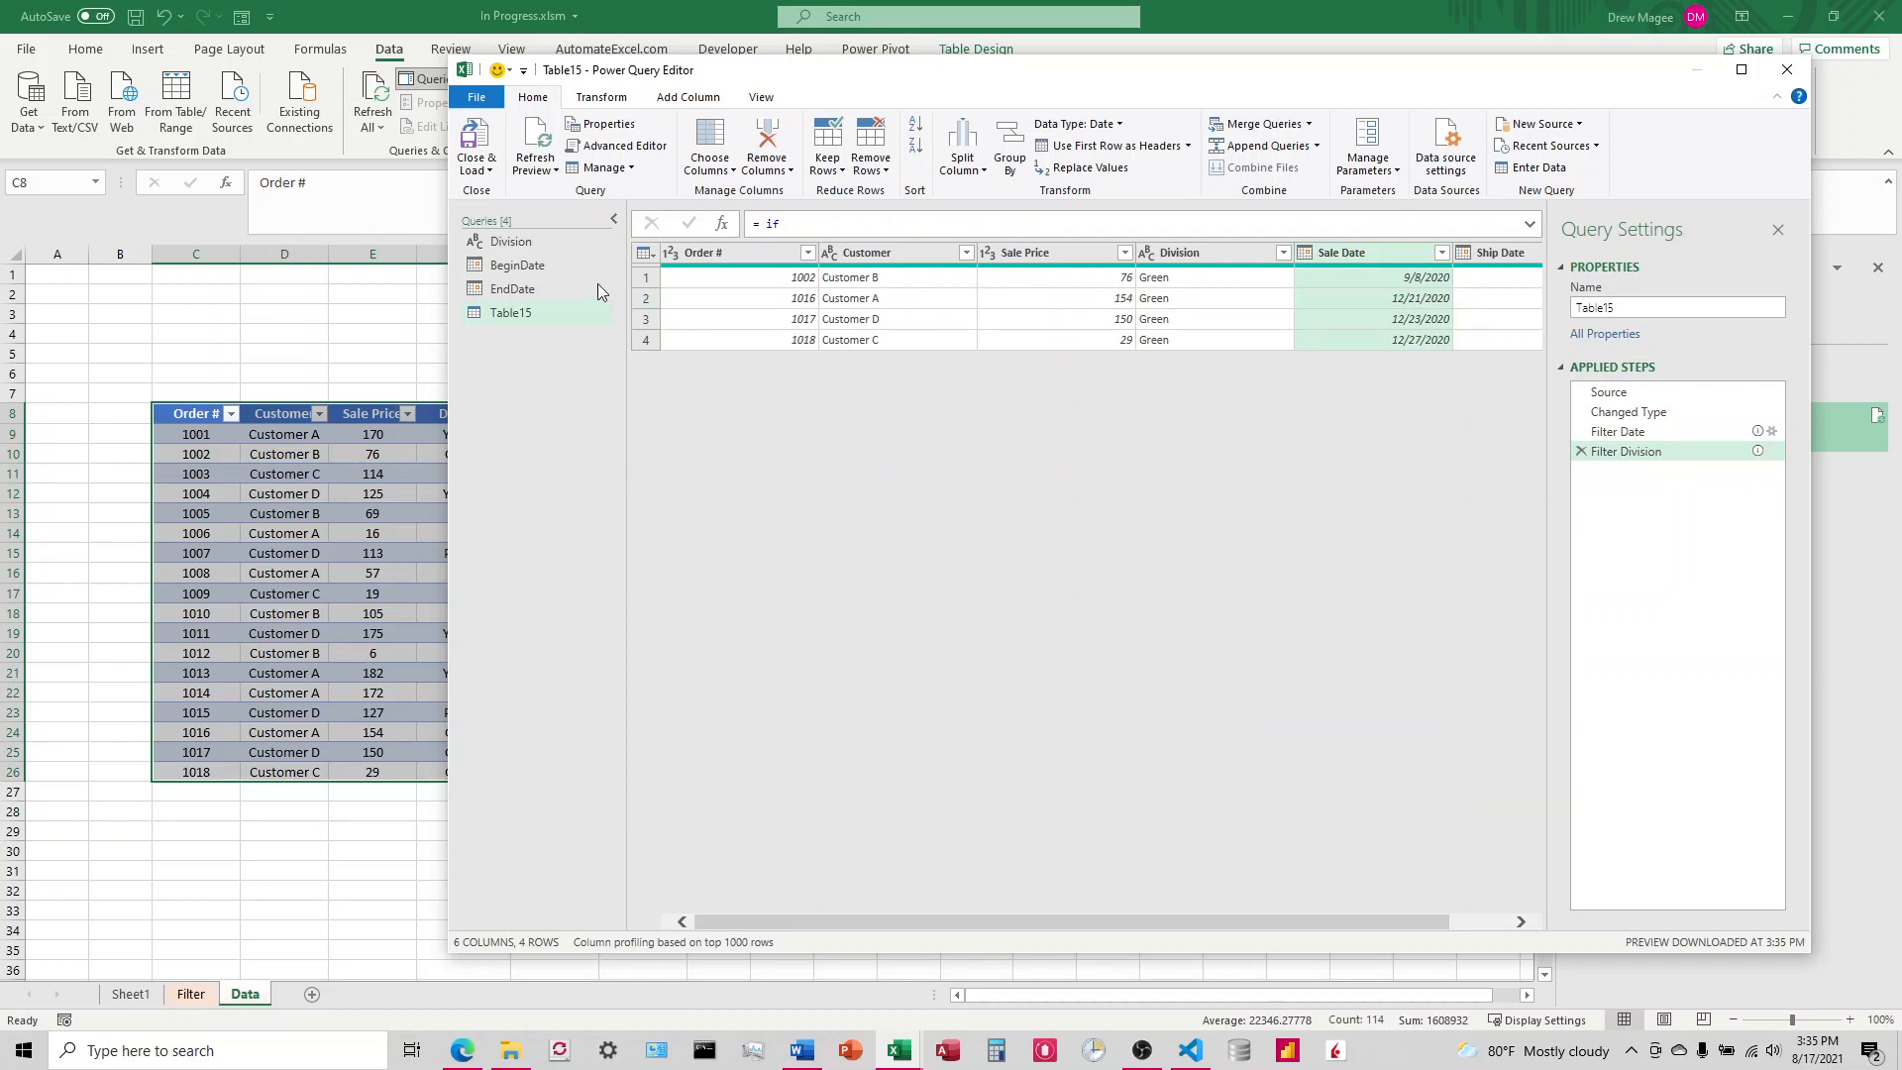
Step: Check the Division query's value, and rename the Table15 query to DataTable
left_click(510, 242)
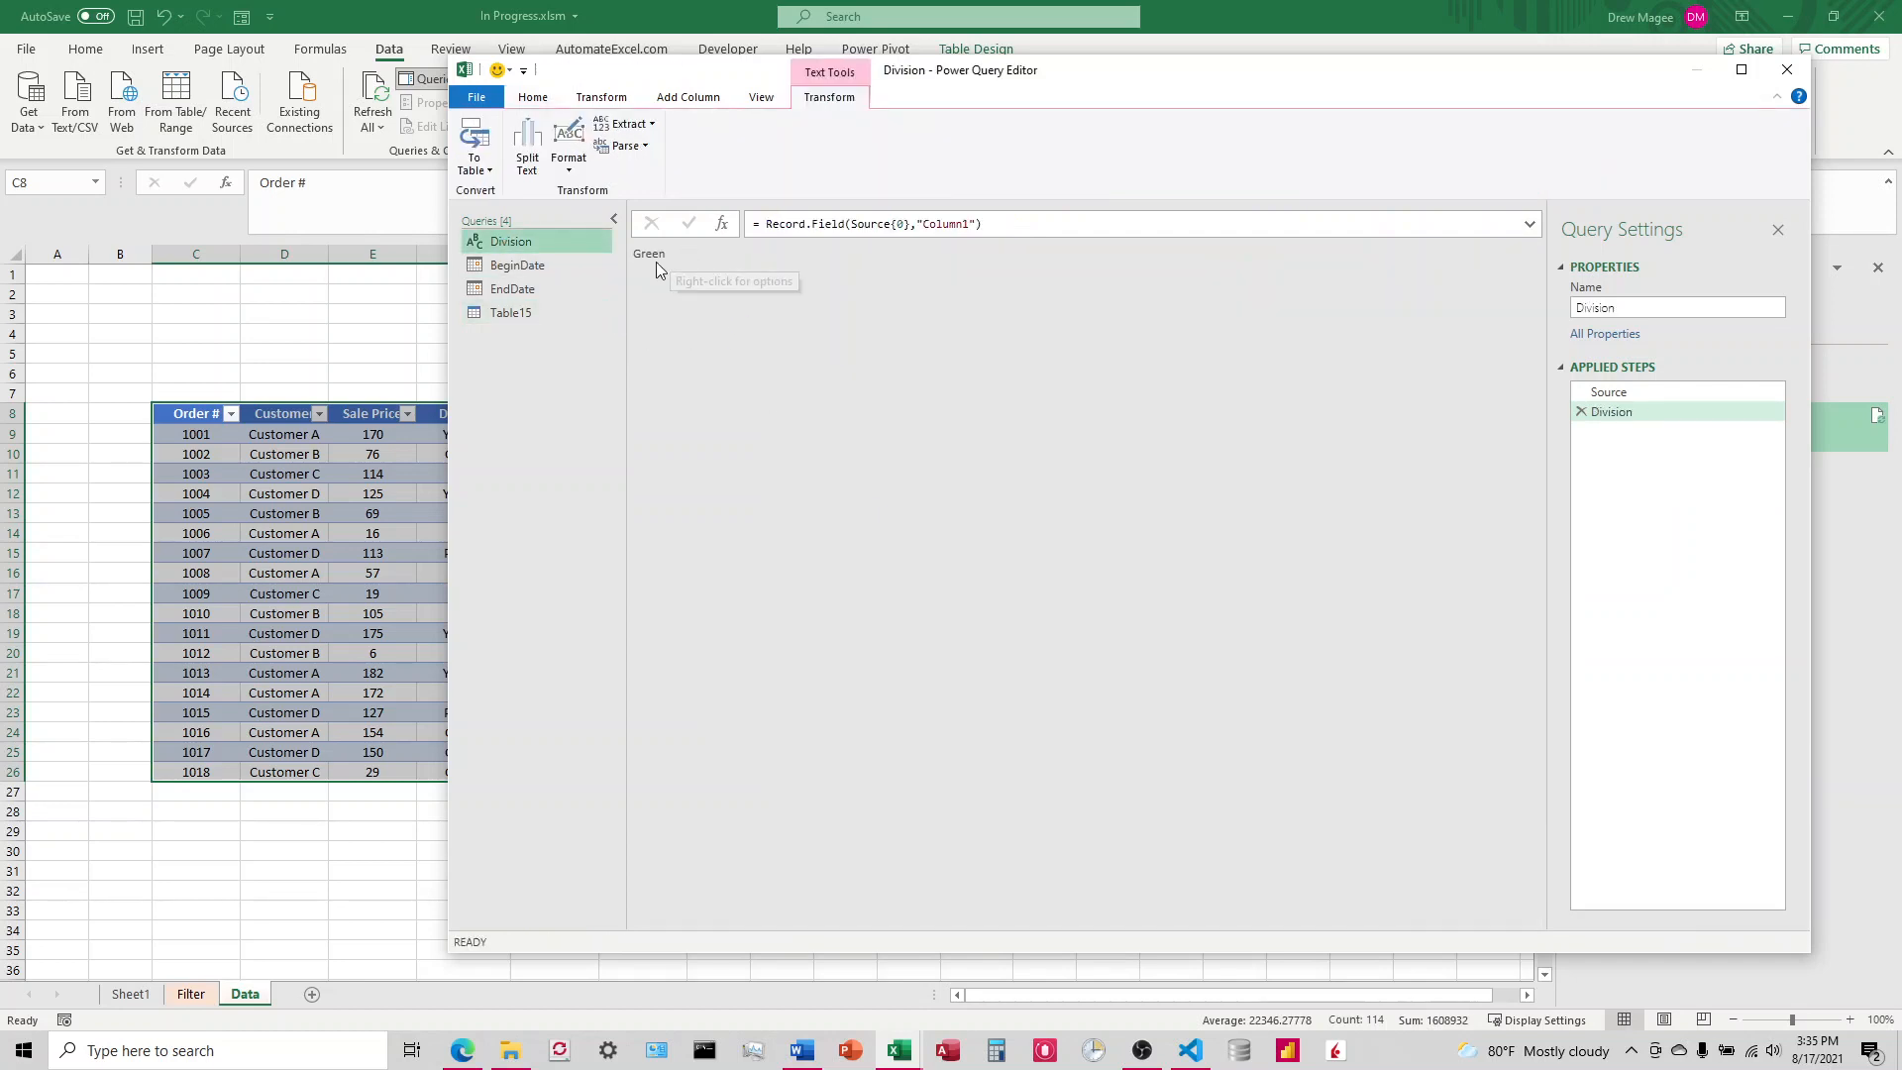
left_click(510, 311)
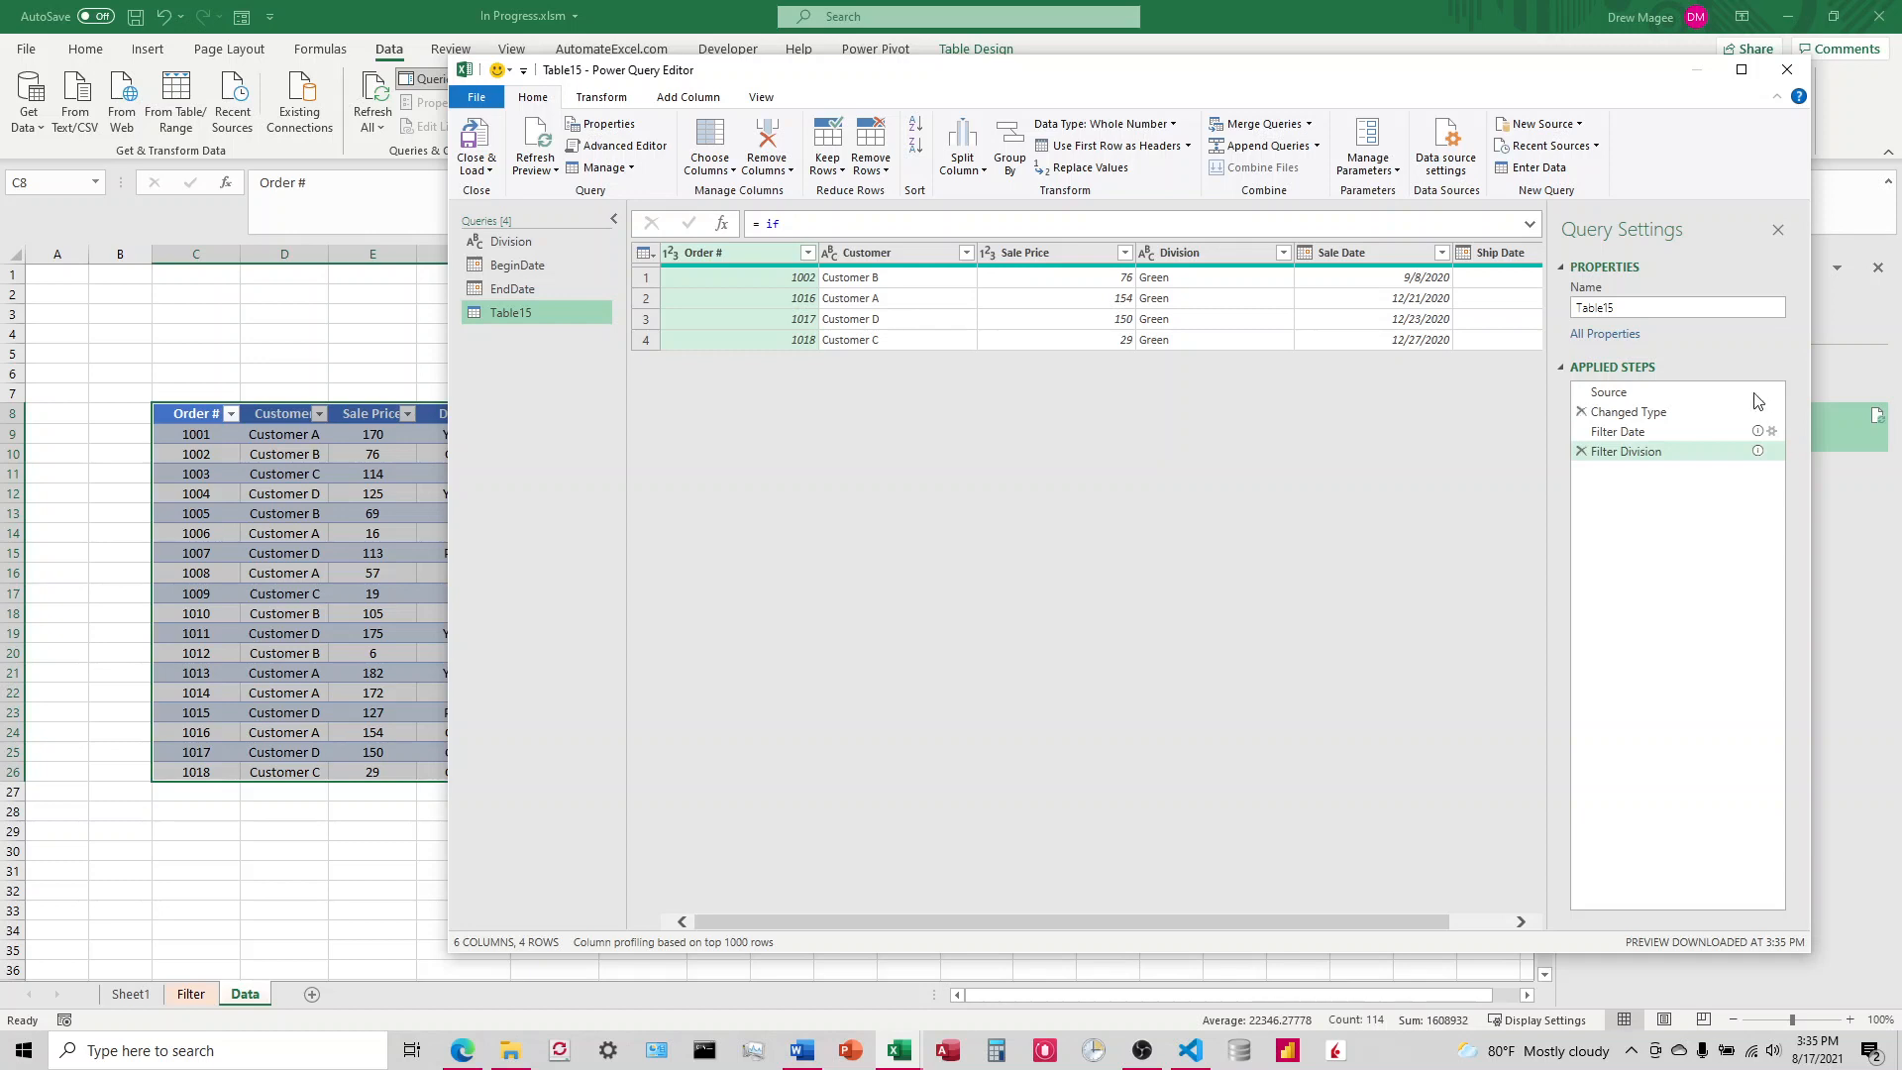
left_click(1644, 306)
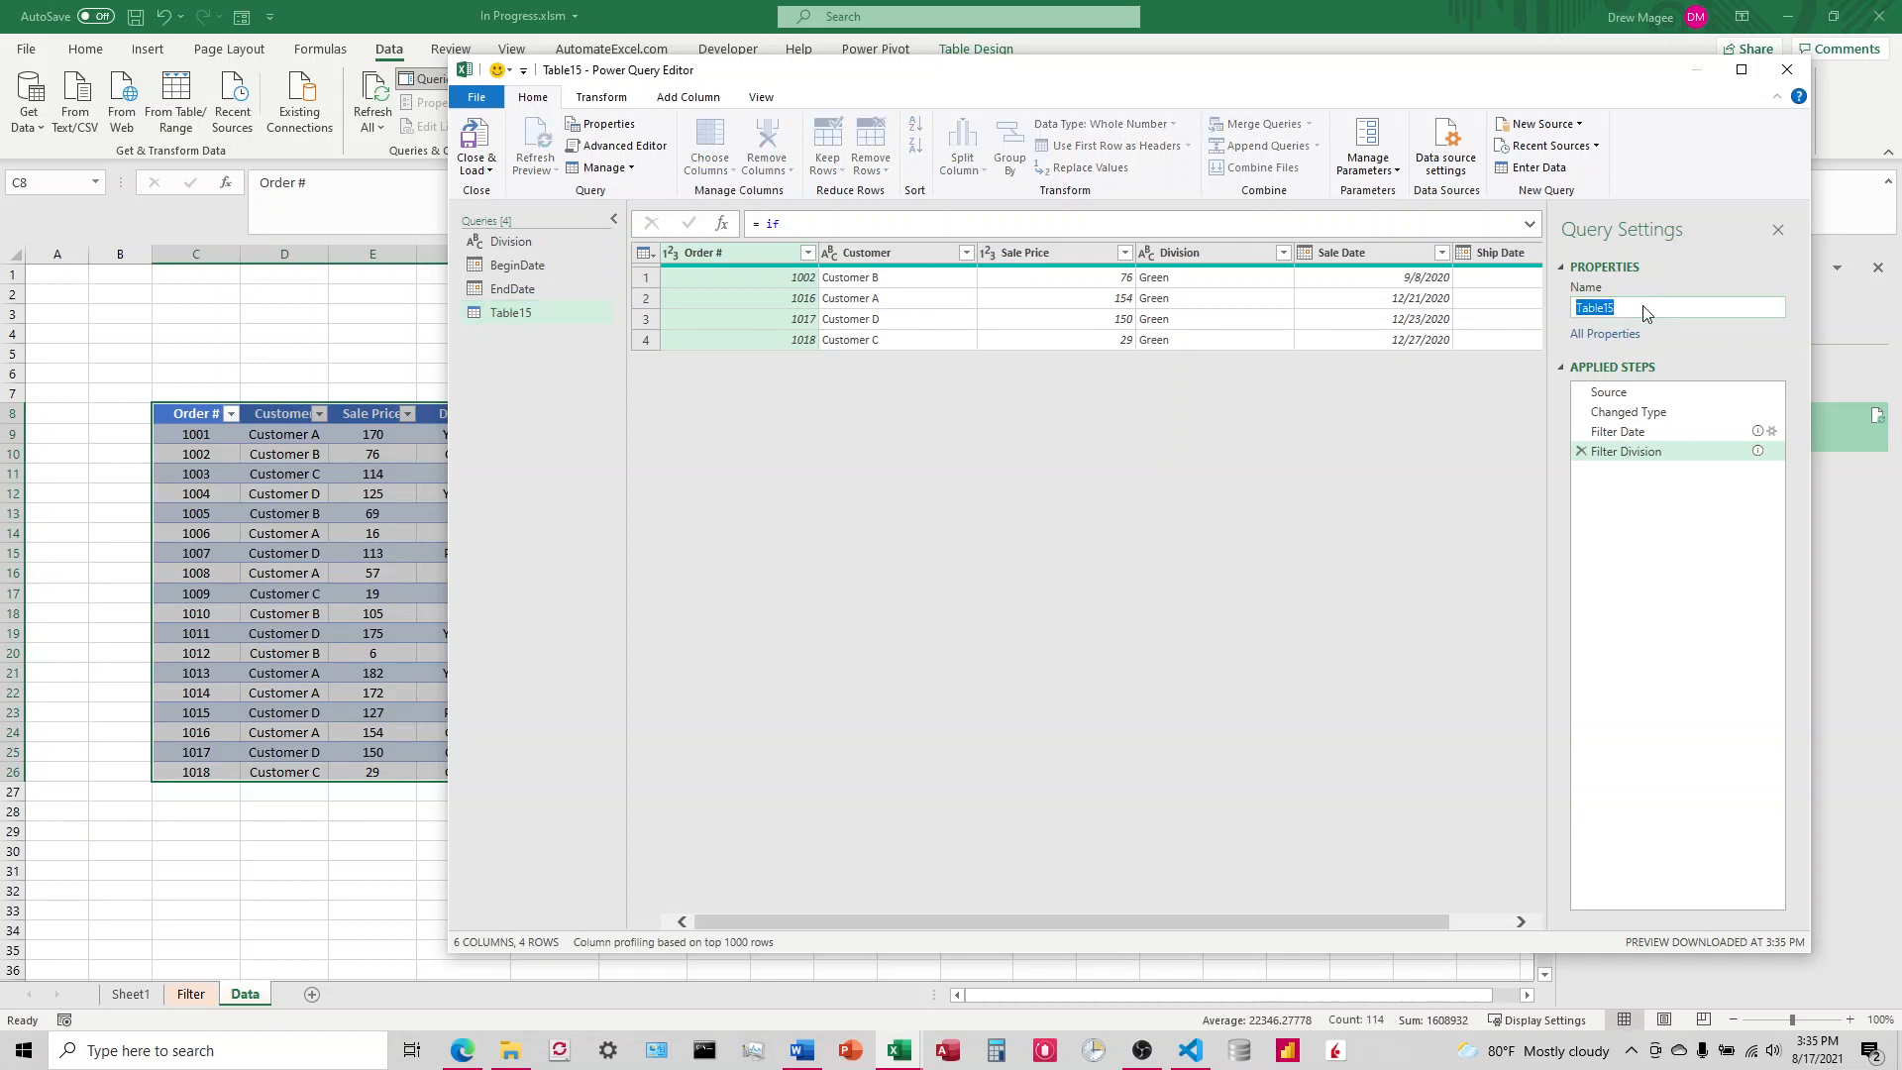
type("DataTable")
key("Return")
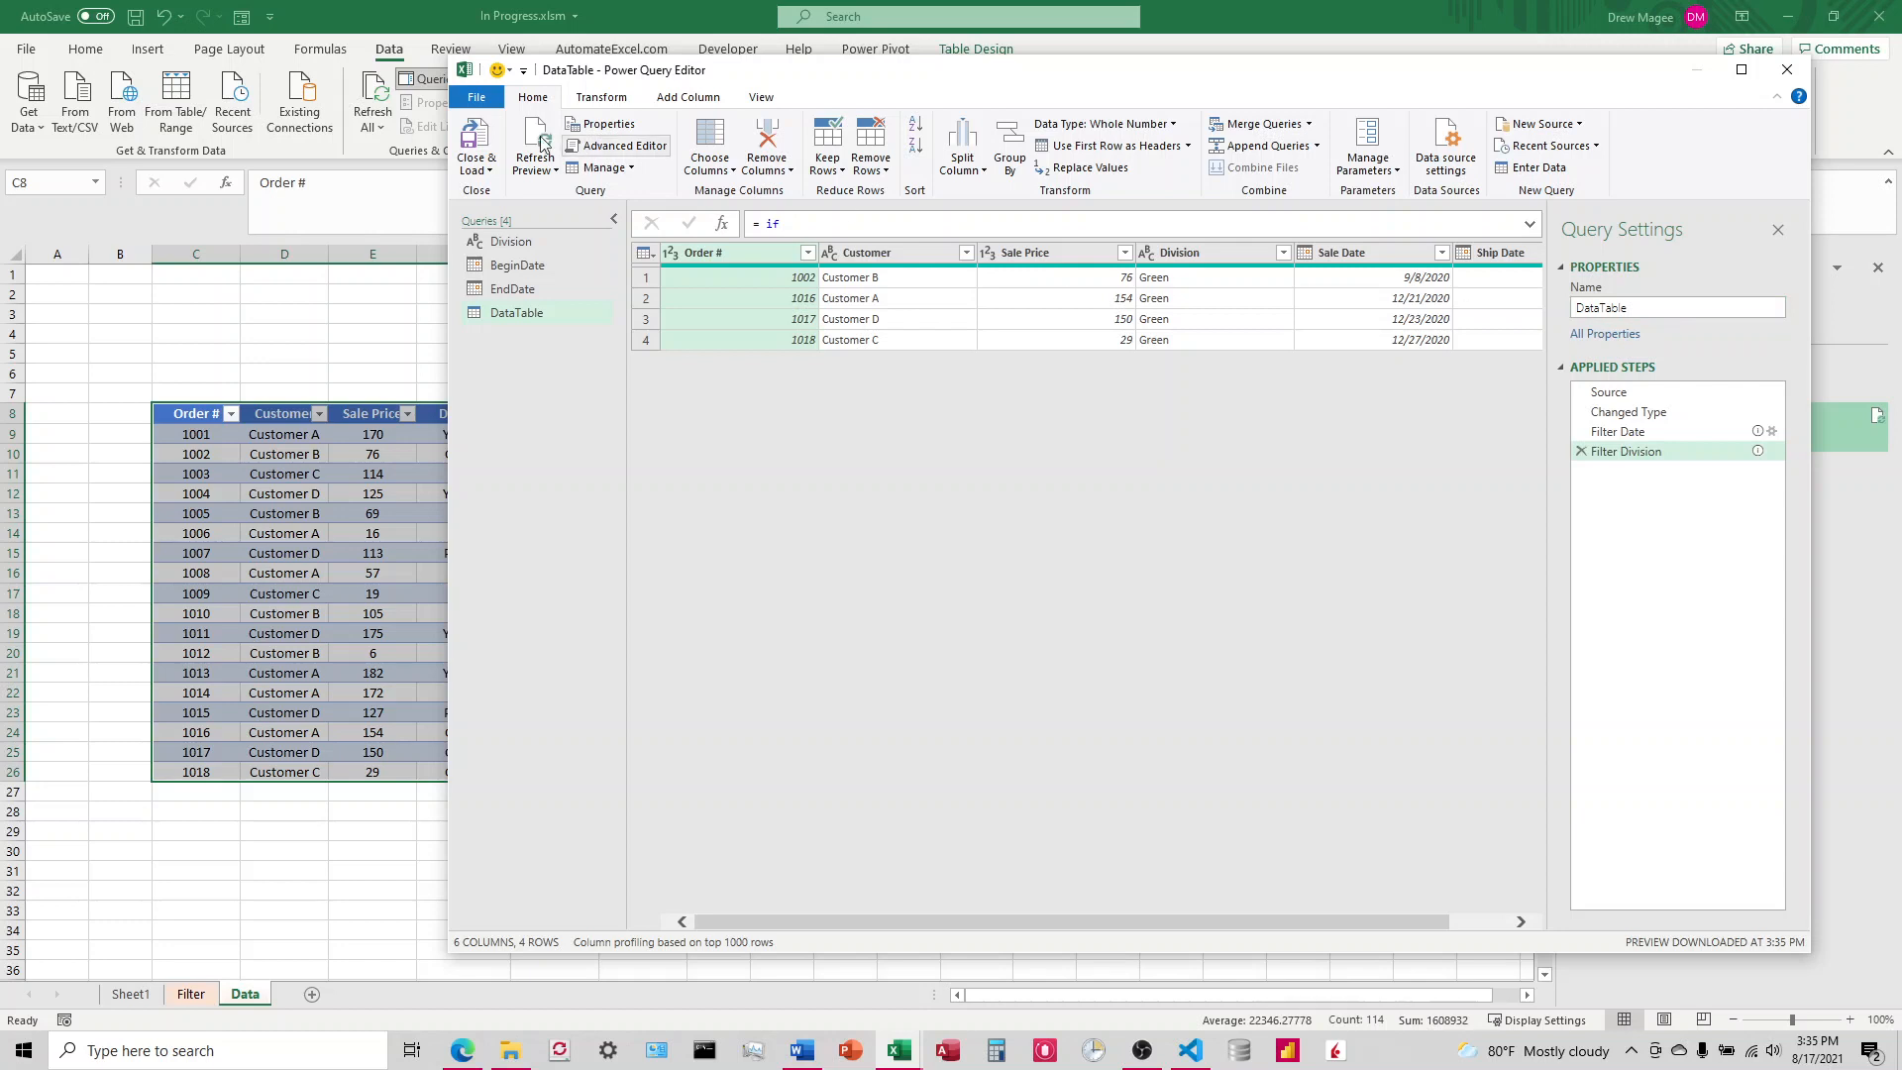
Step: Close the query editor and load DataTable as a table into the existing Filter worksheet at cell B7
left_click(488, 169)
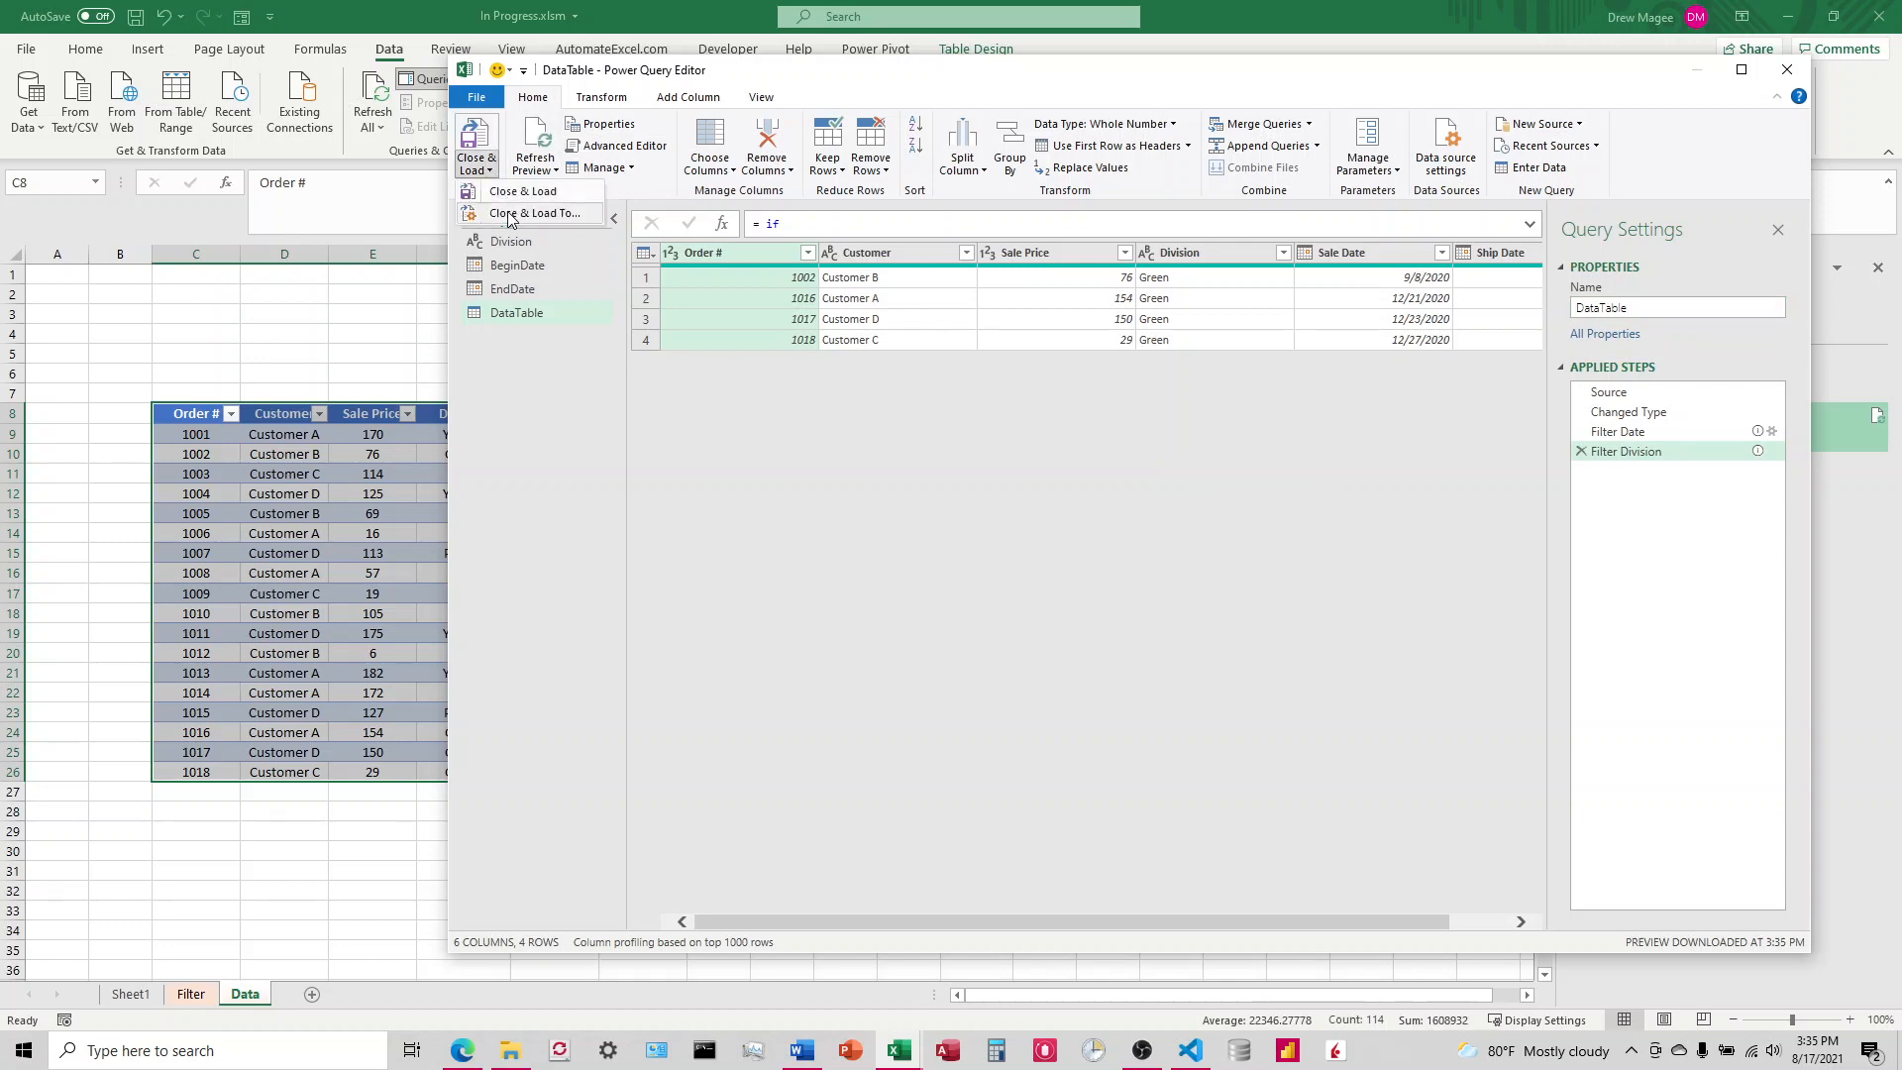
left_click(508, 213)
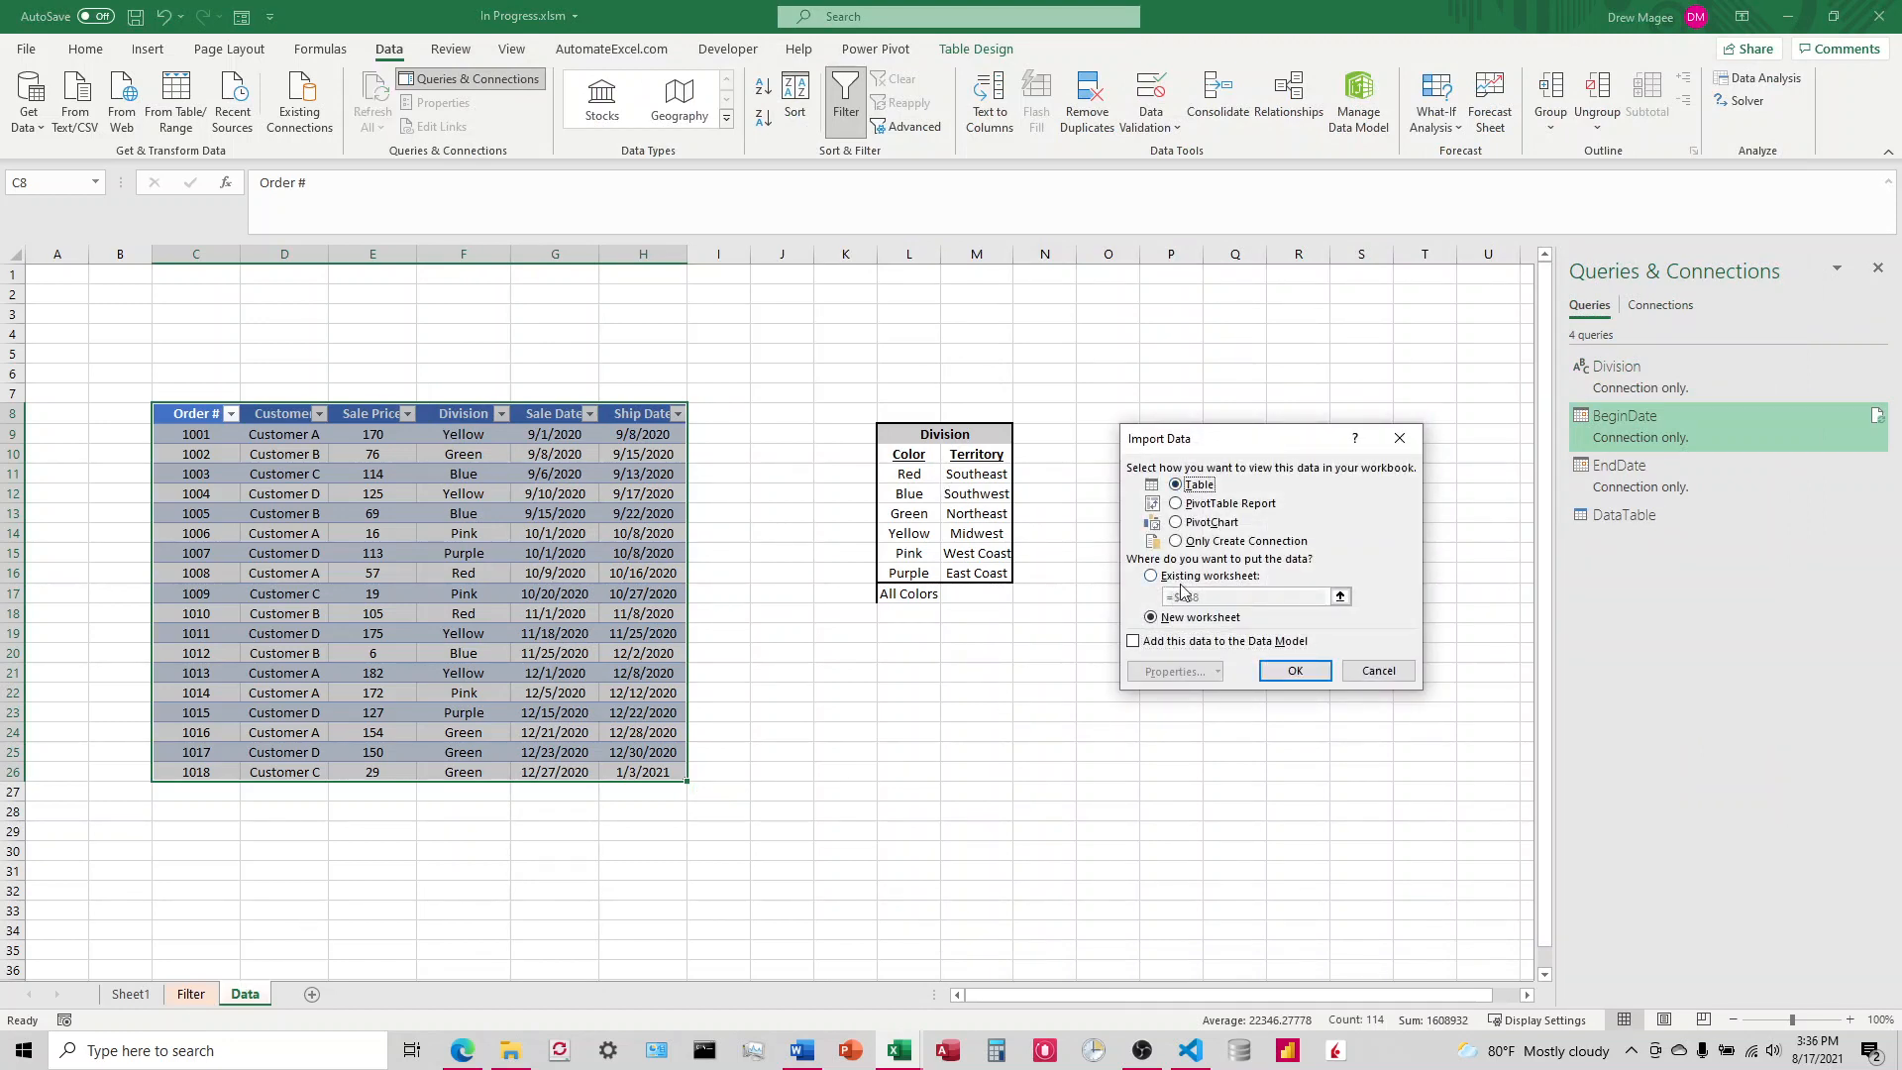
left_click(1151, 575)
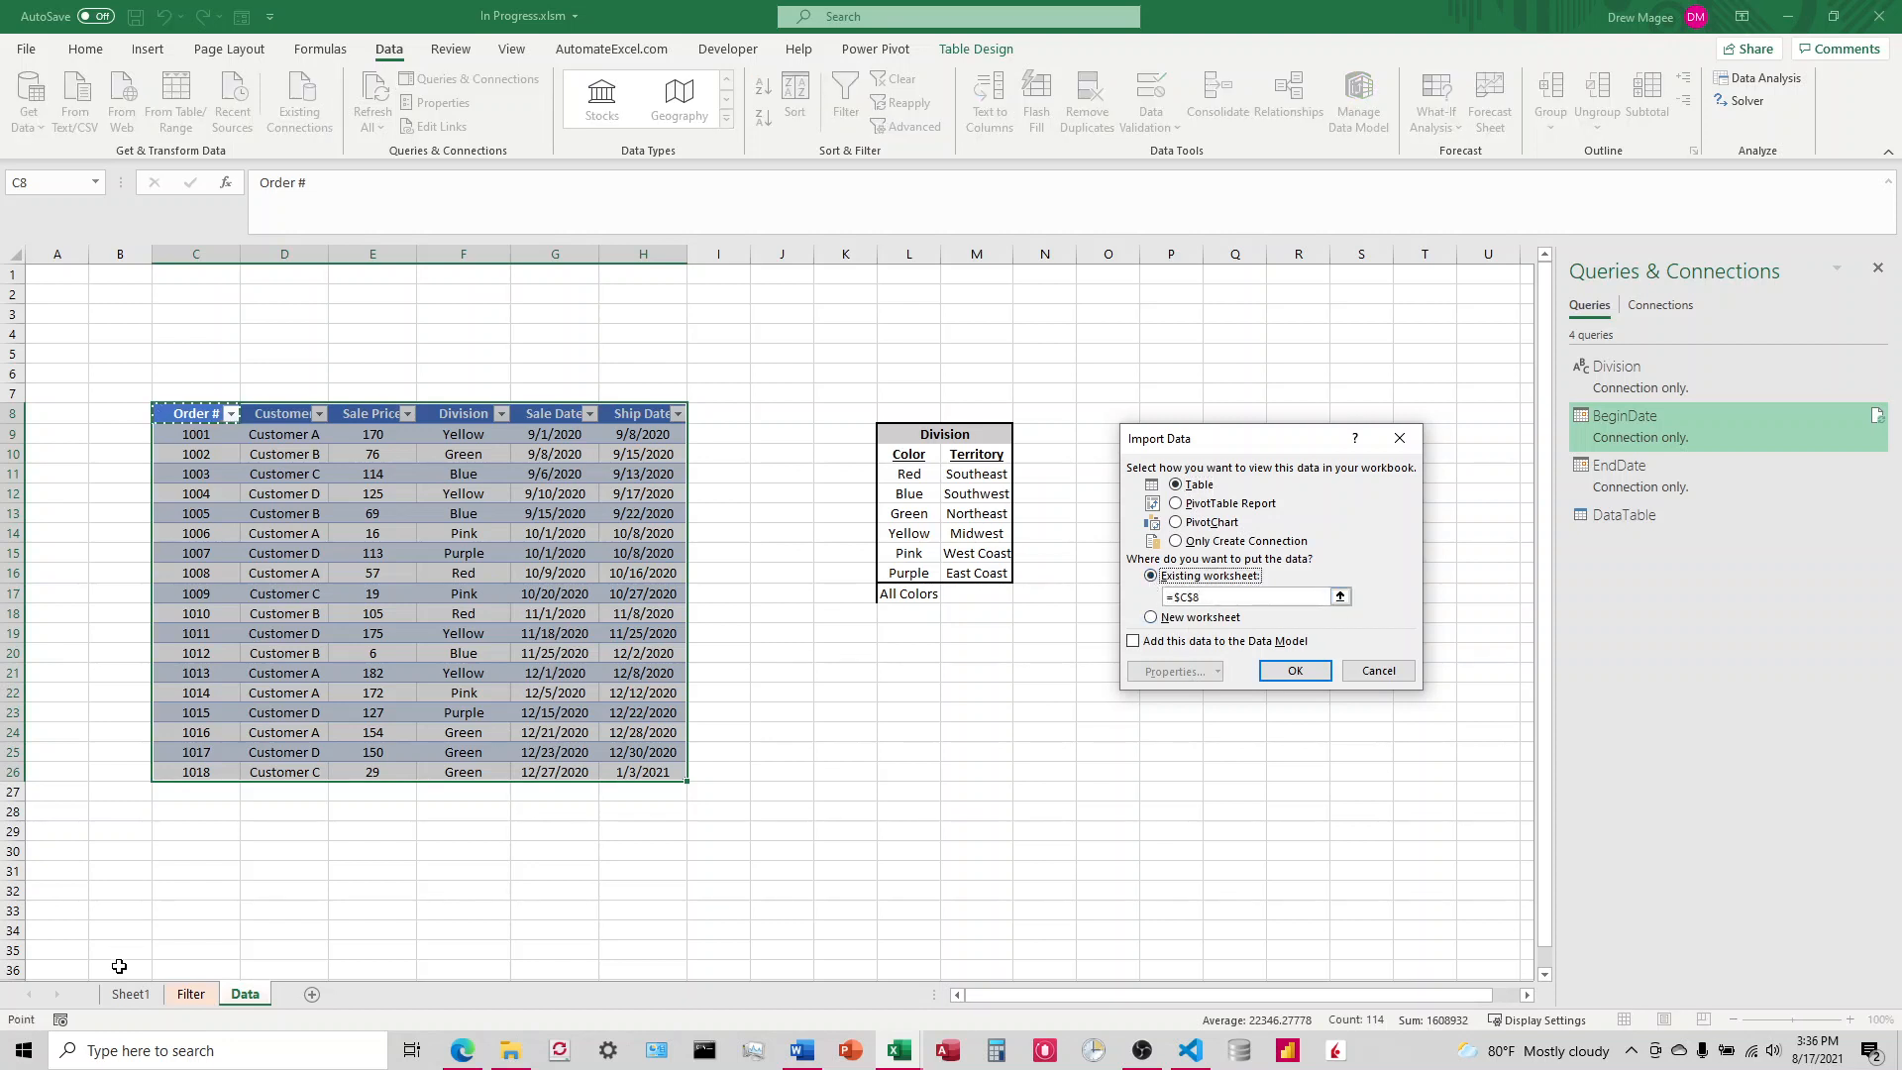
left_click(191, 994)
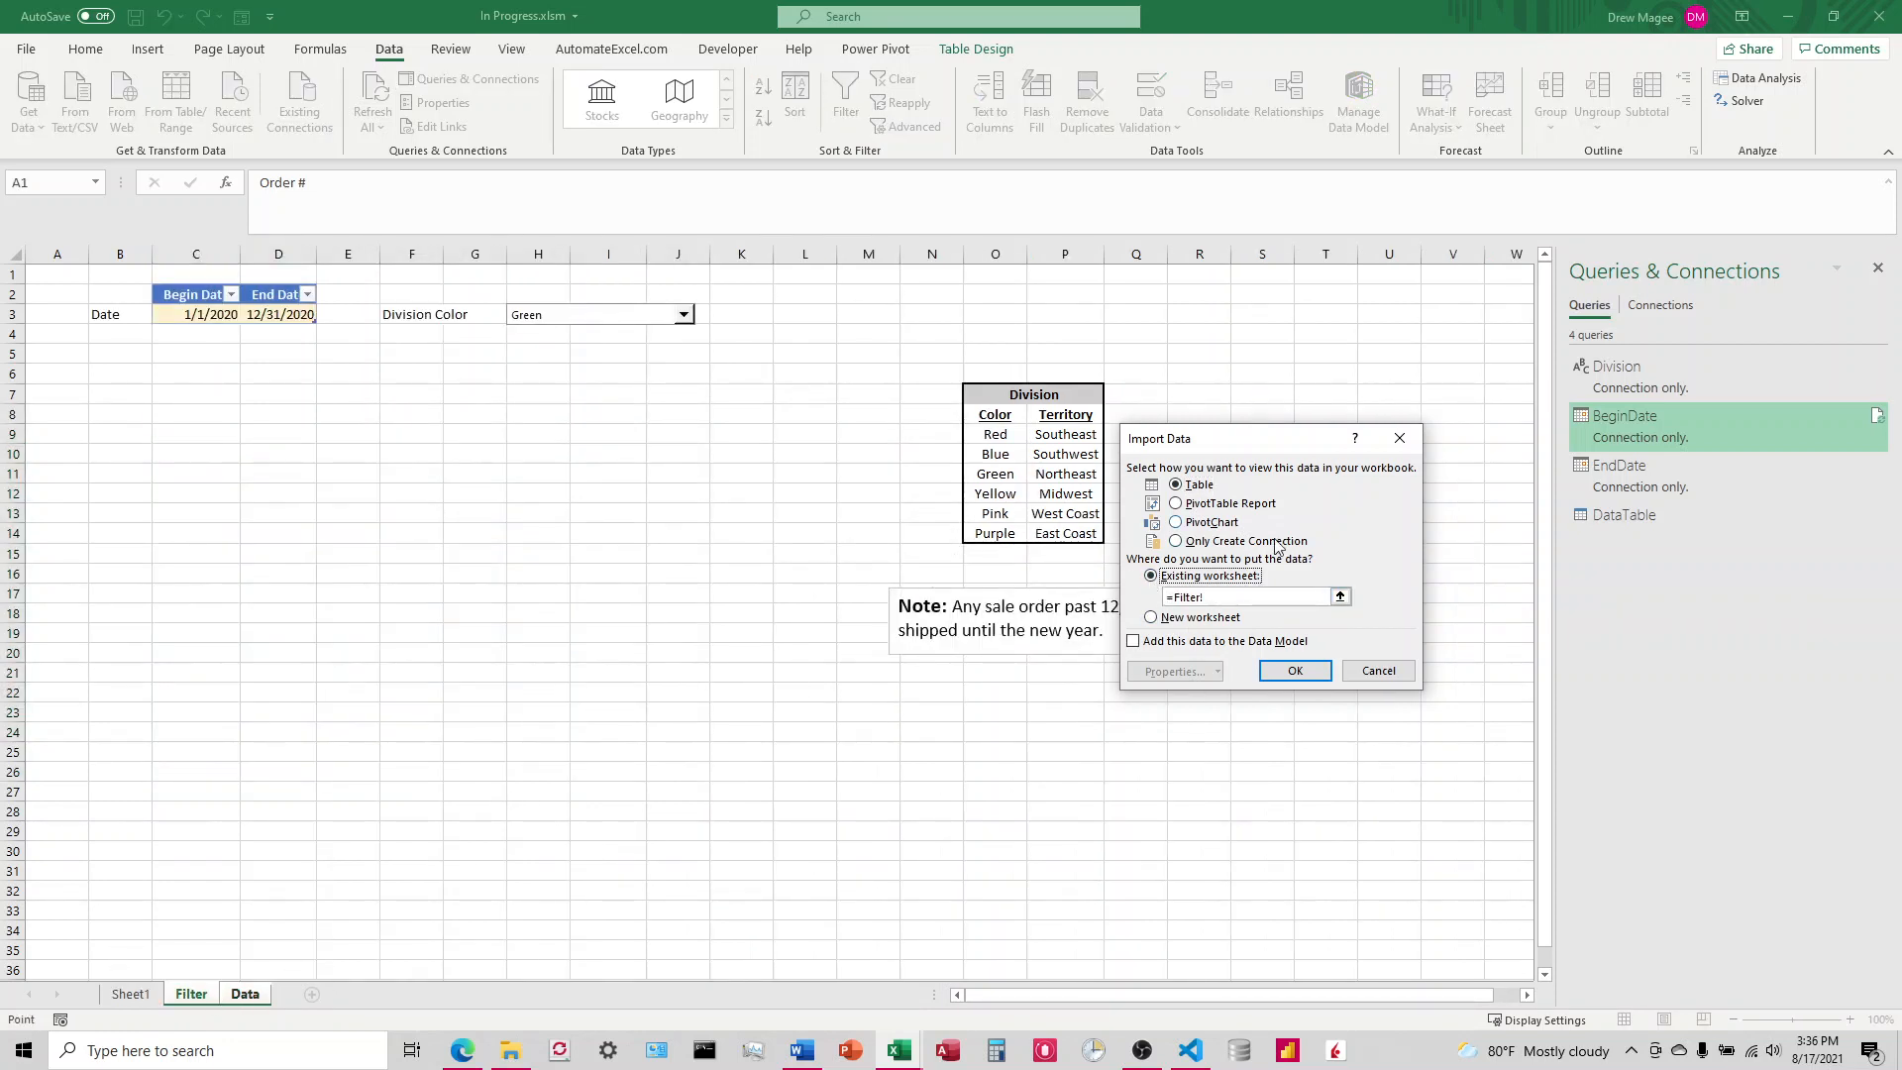
left_click(1340, 595)
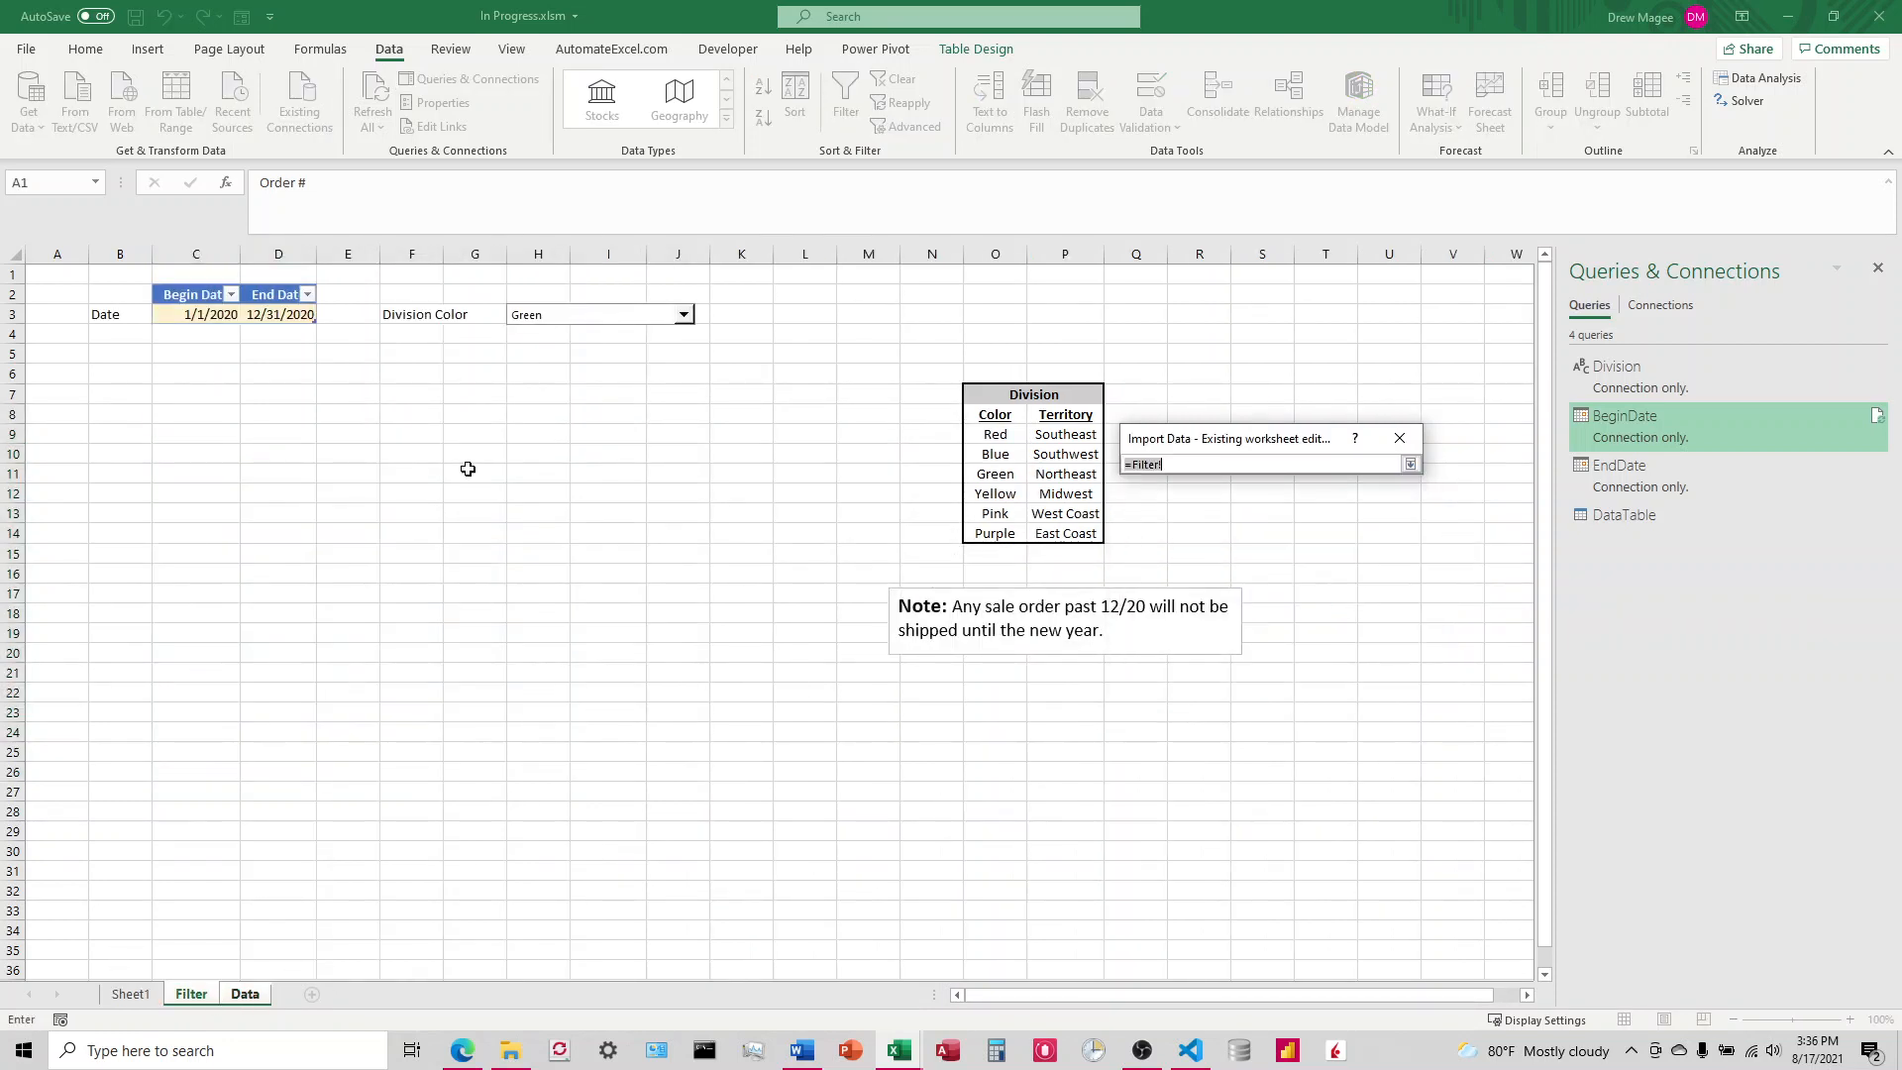
left_click(123, 377)
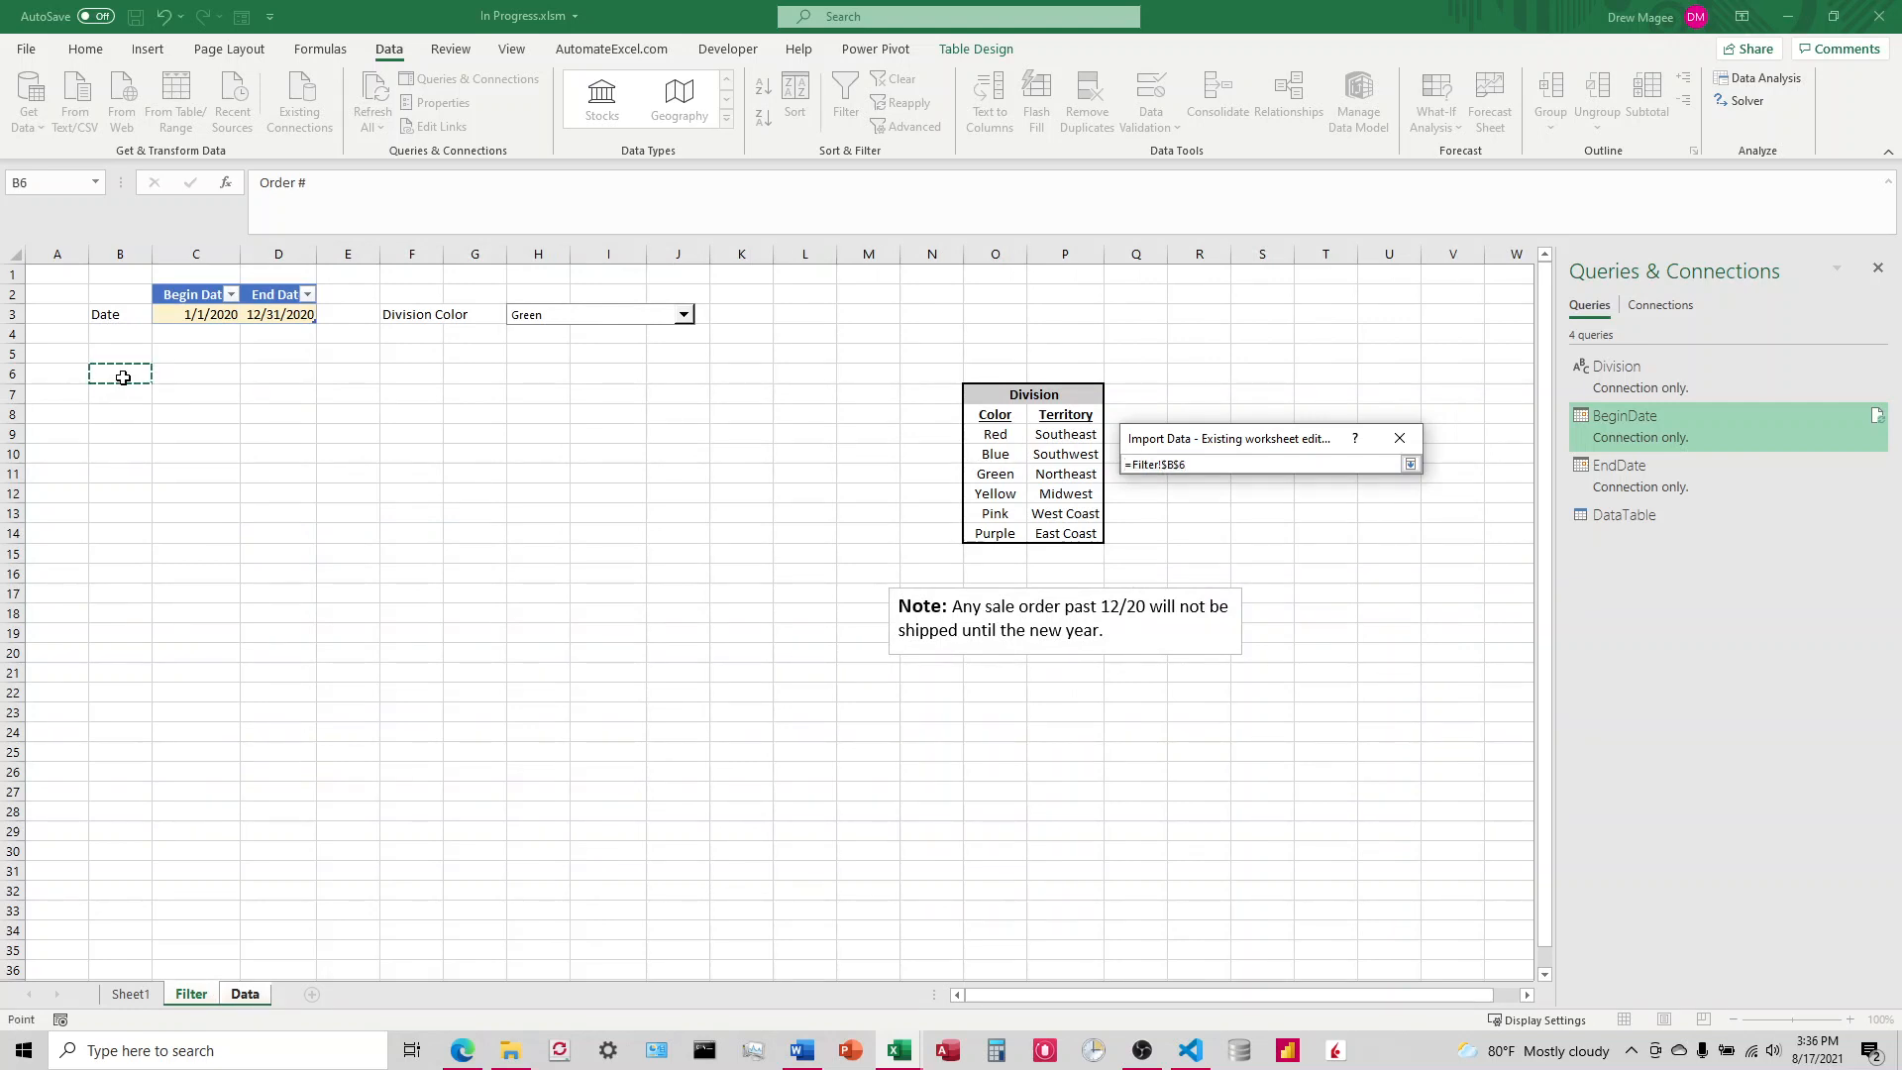
left_click(127, 394)
left_click(1410, 464)
left_click(1295, 671)
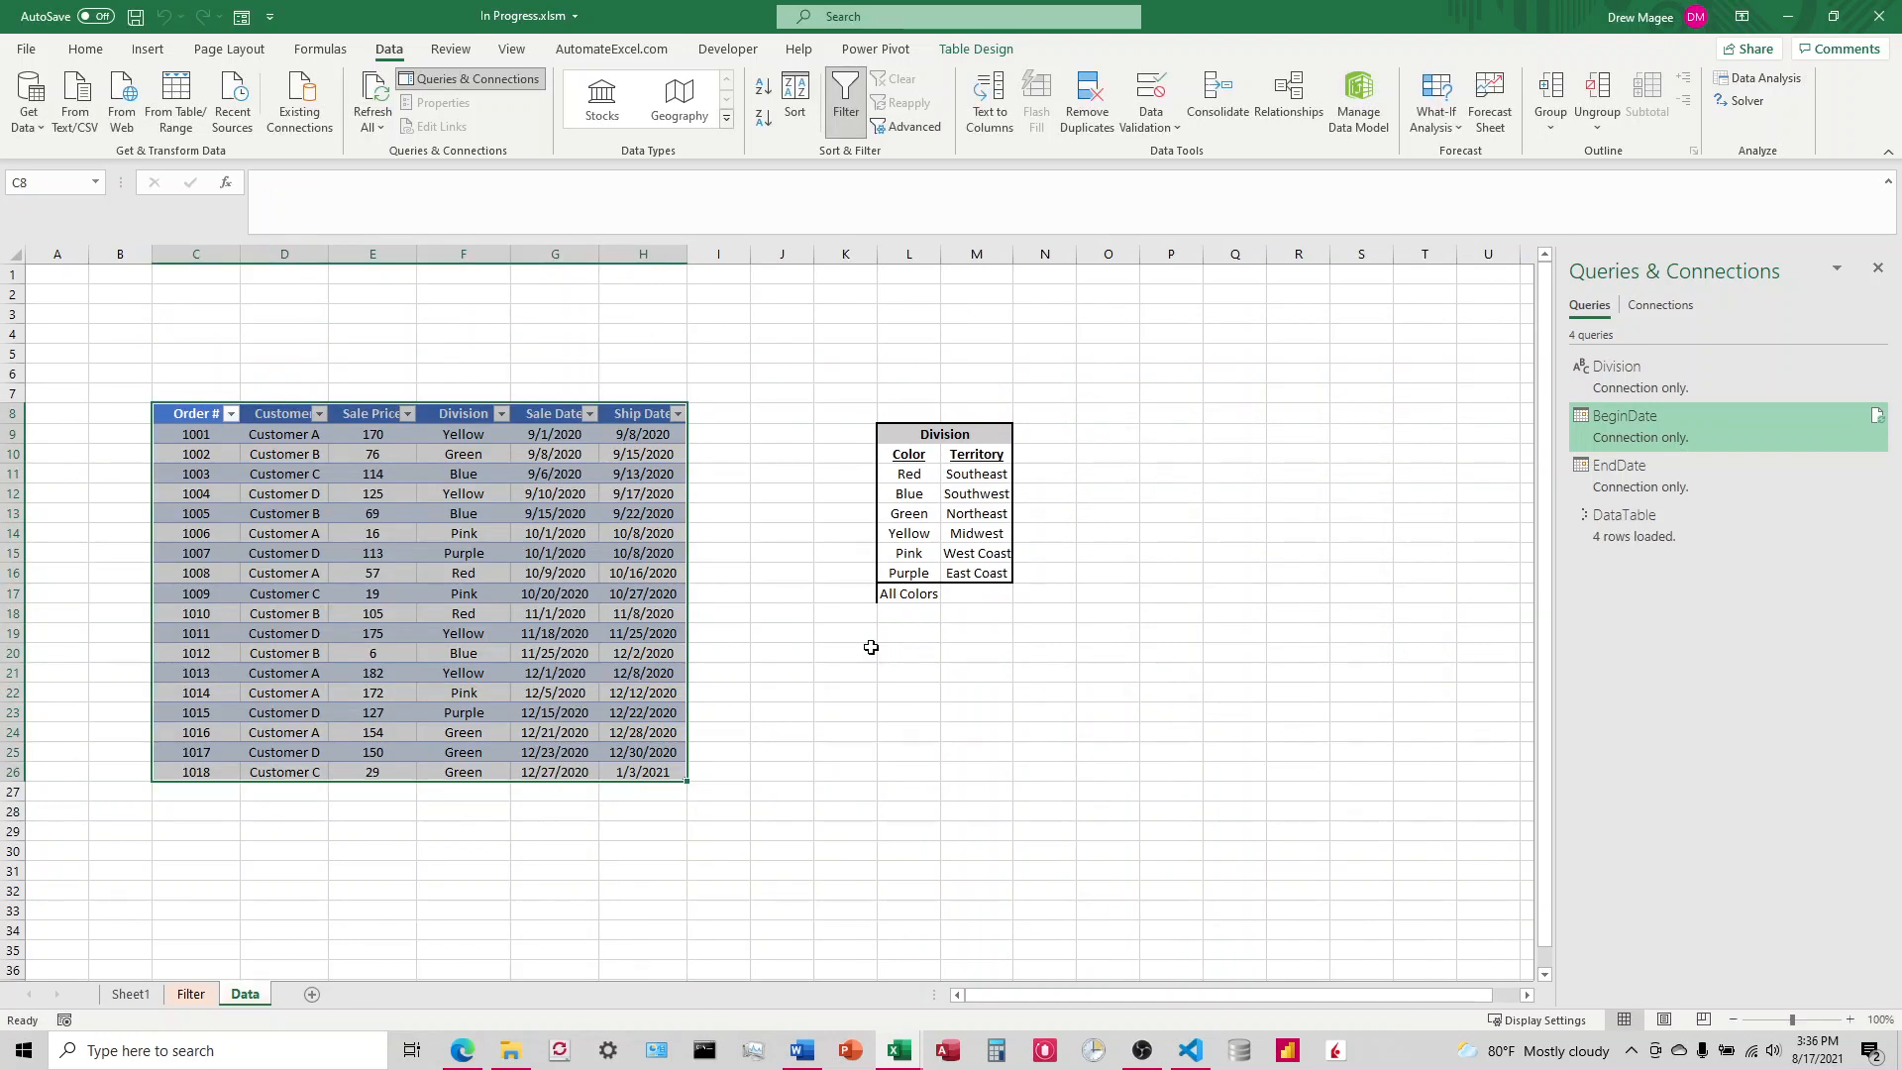
Step: Delete the loaded orders table in B7:G11 of the Filter sheet, leaving the Division color list in place
left_click(191, 994)
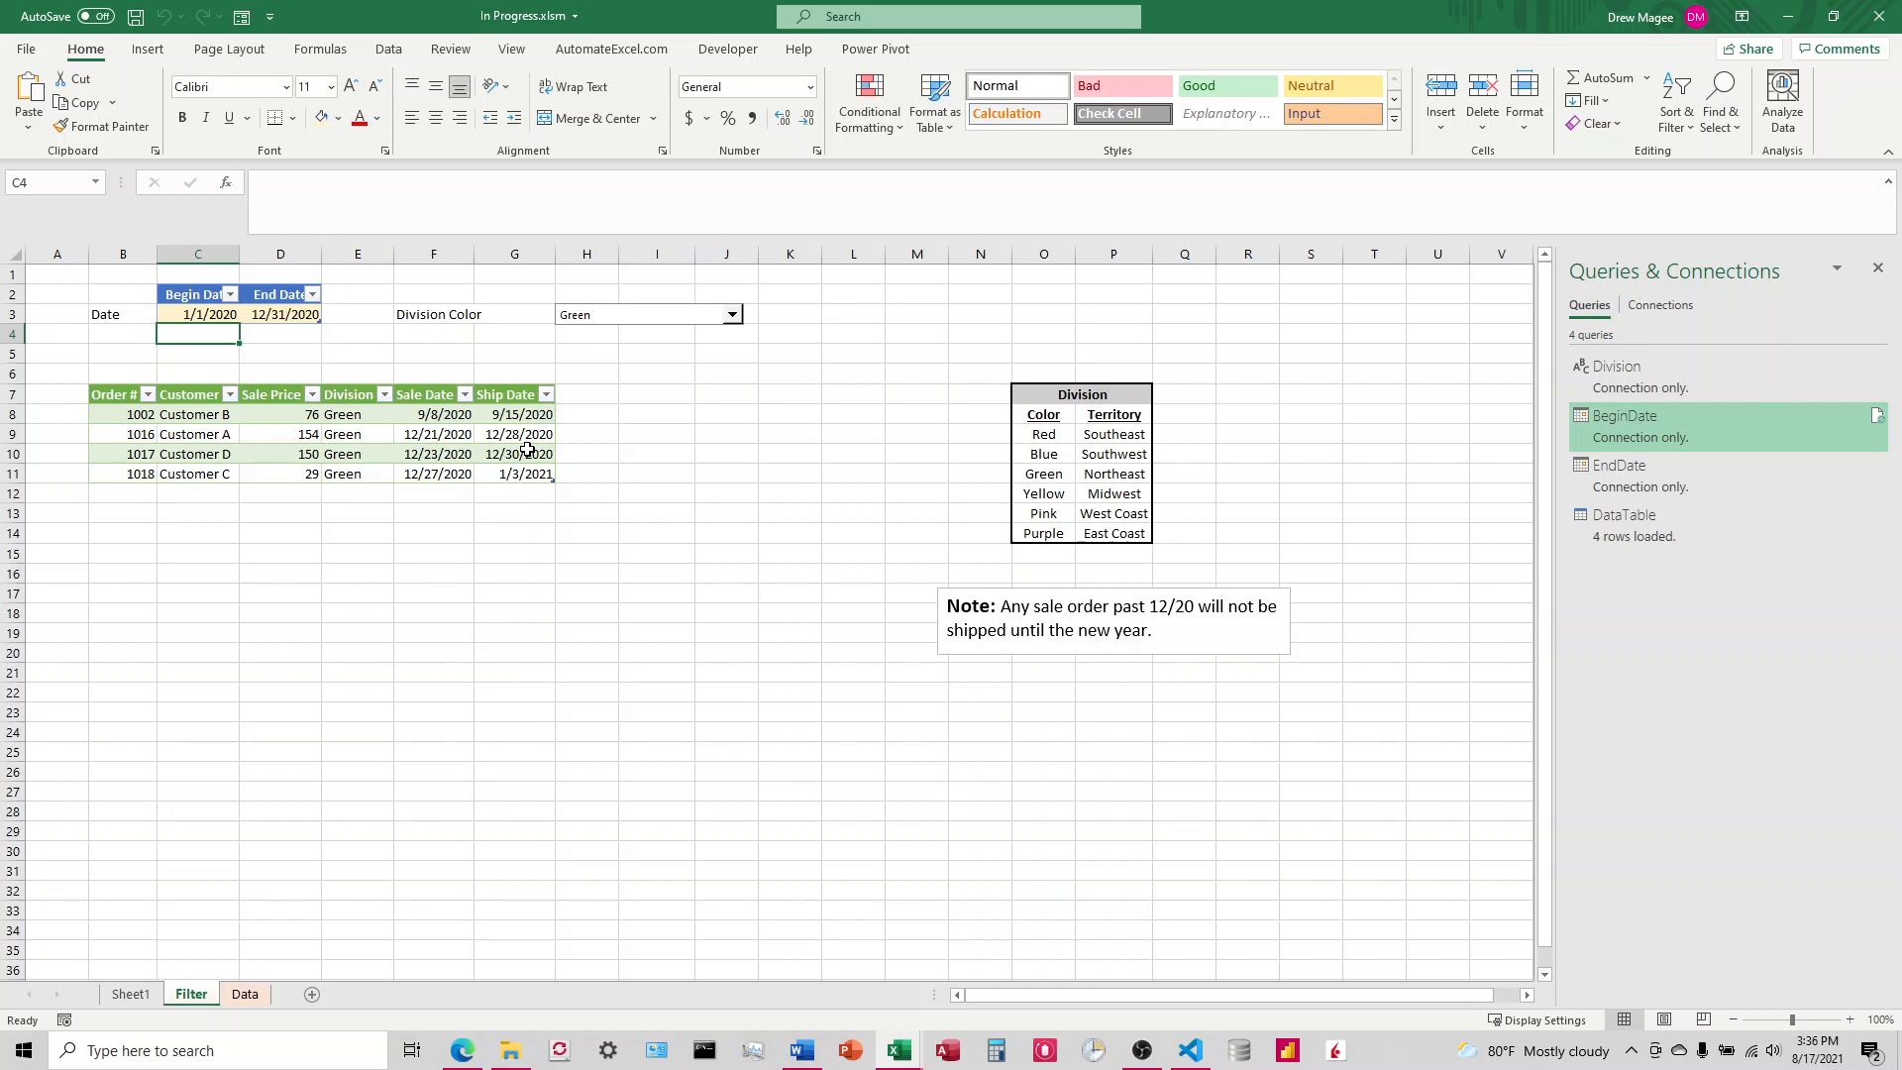
left_click_drag(121, 402, 535, 476)
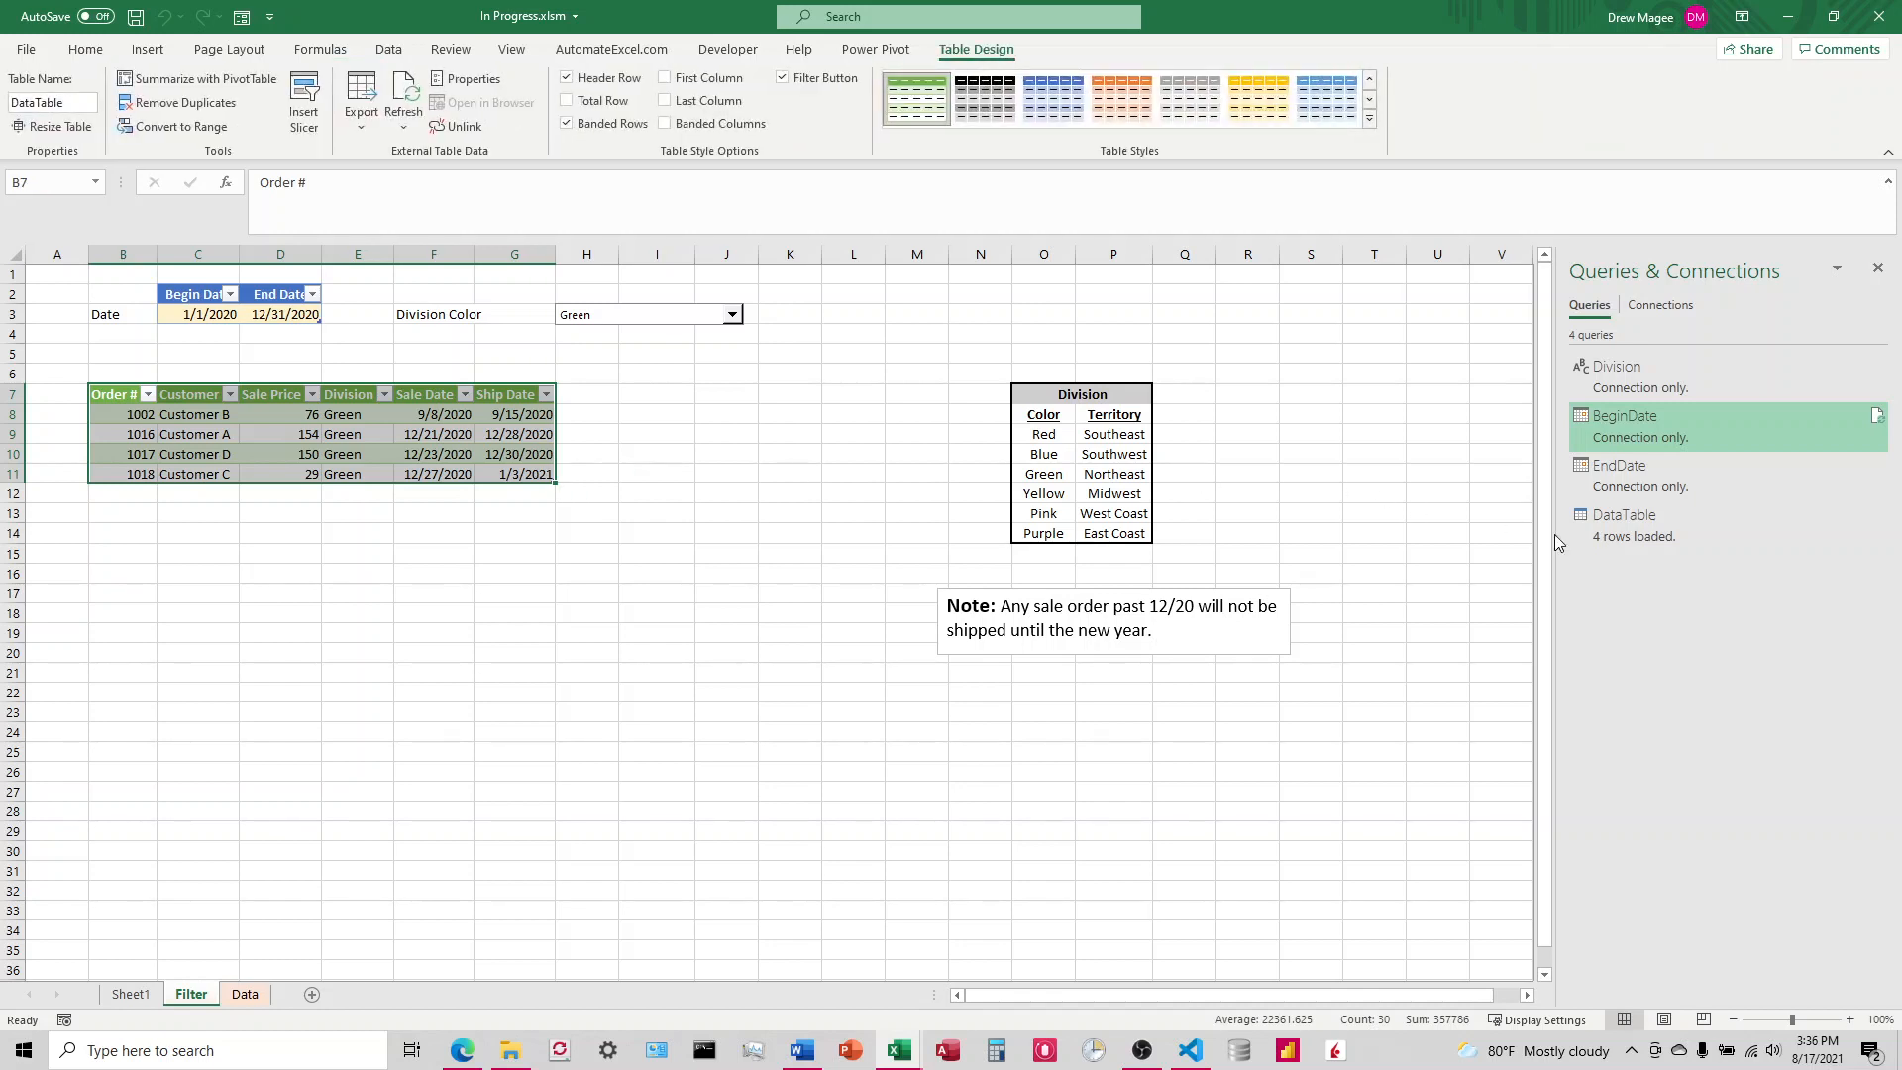
mouse_move(1637, 531)
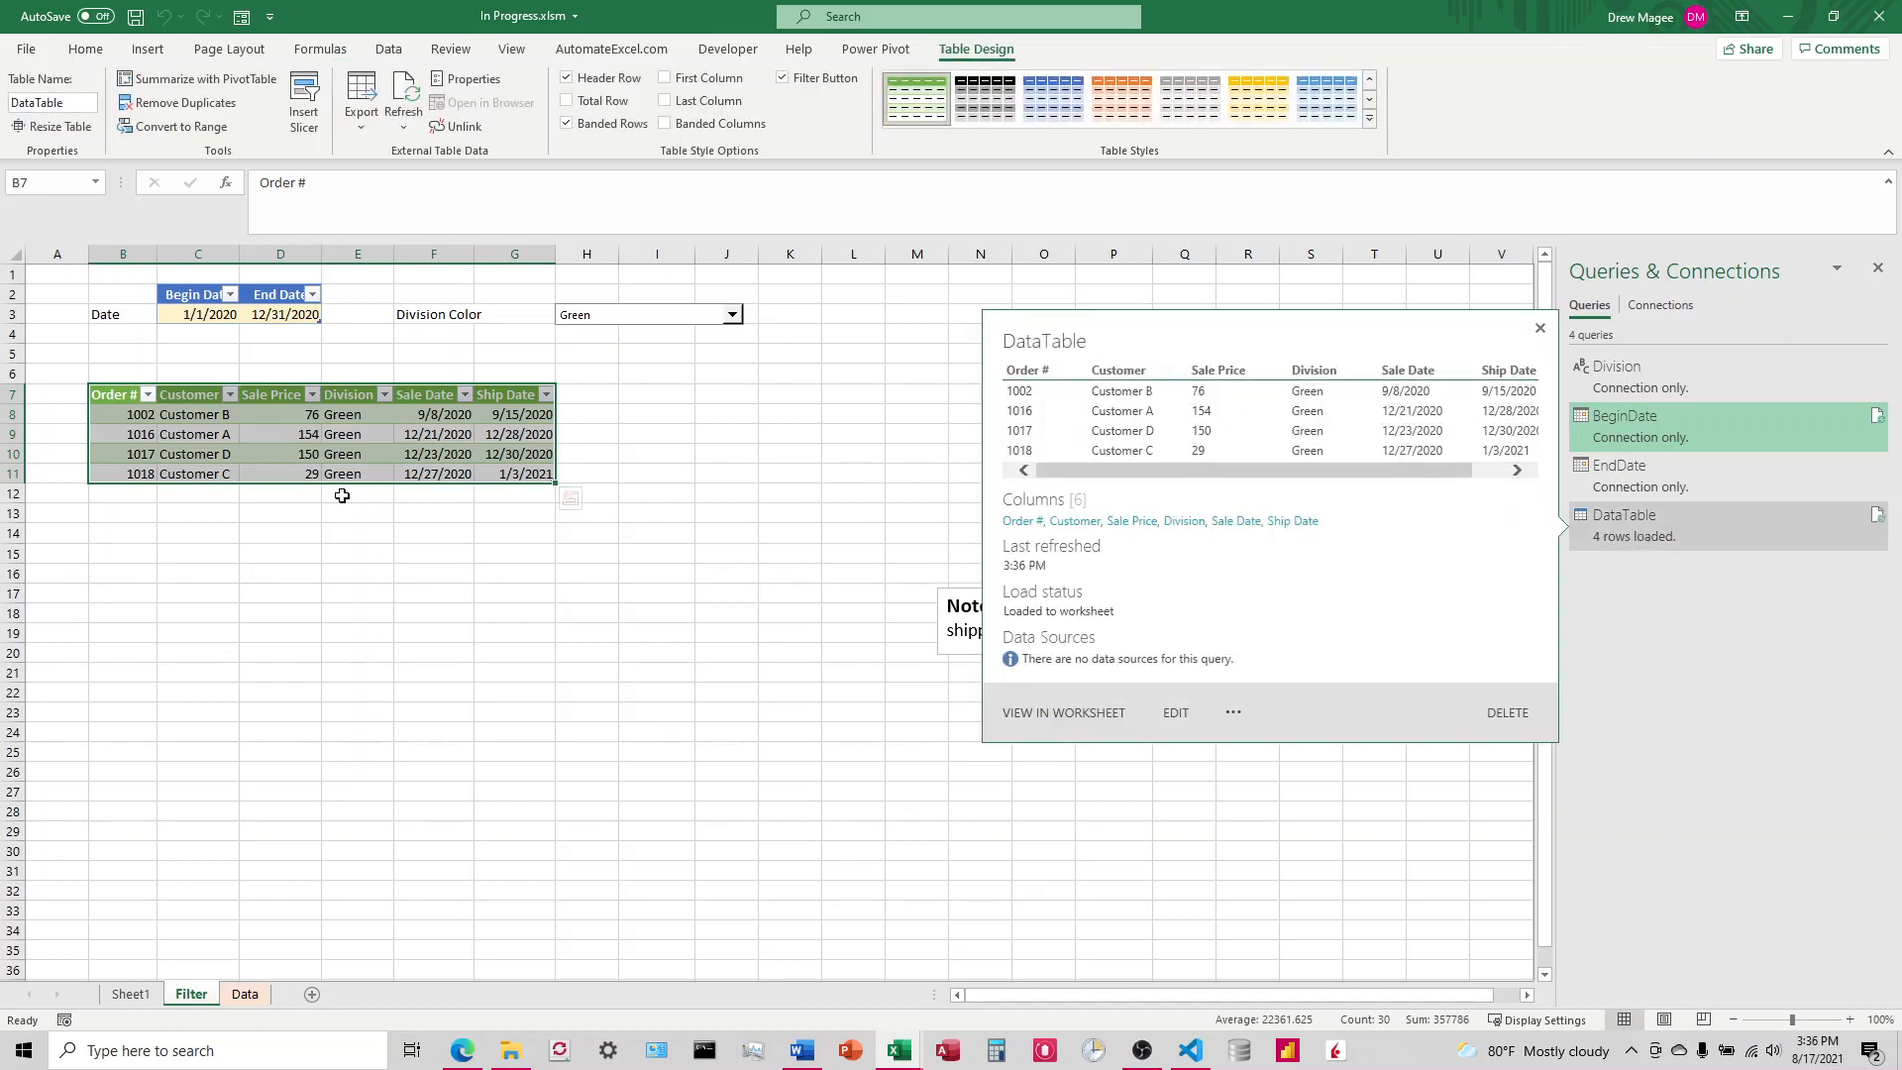
right_click(412, 471)
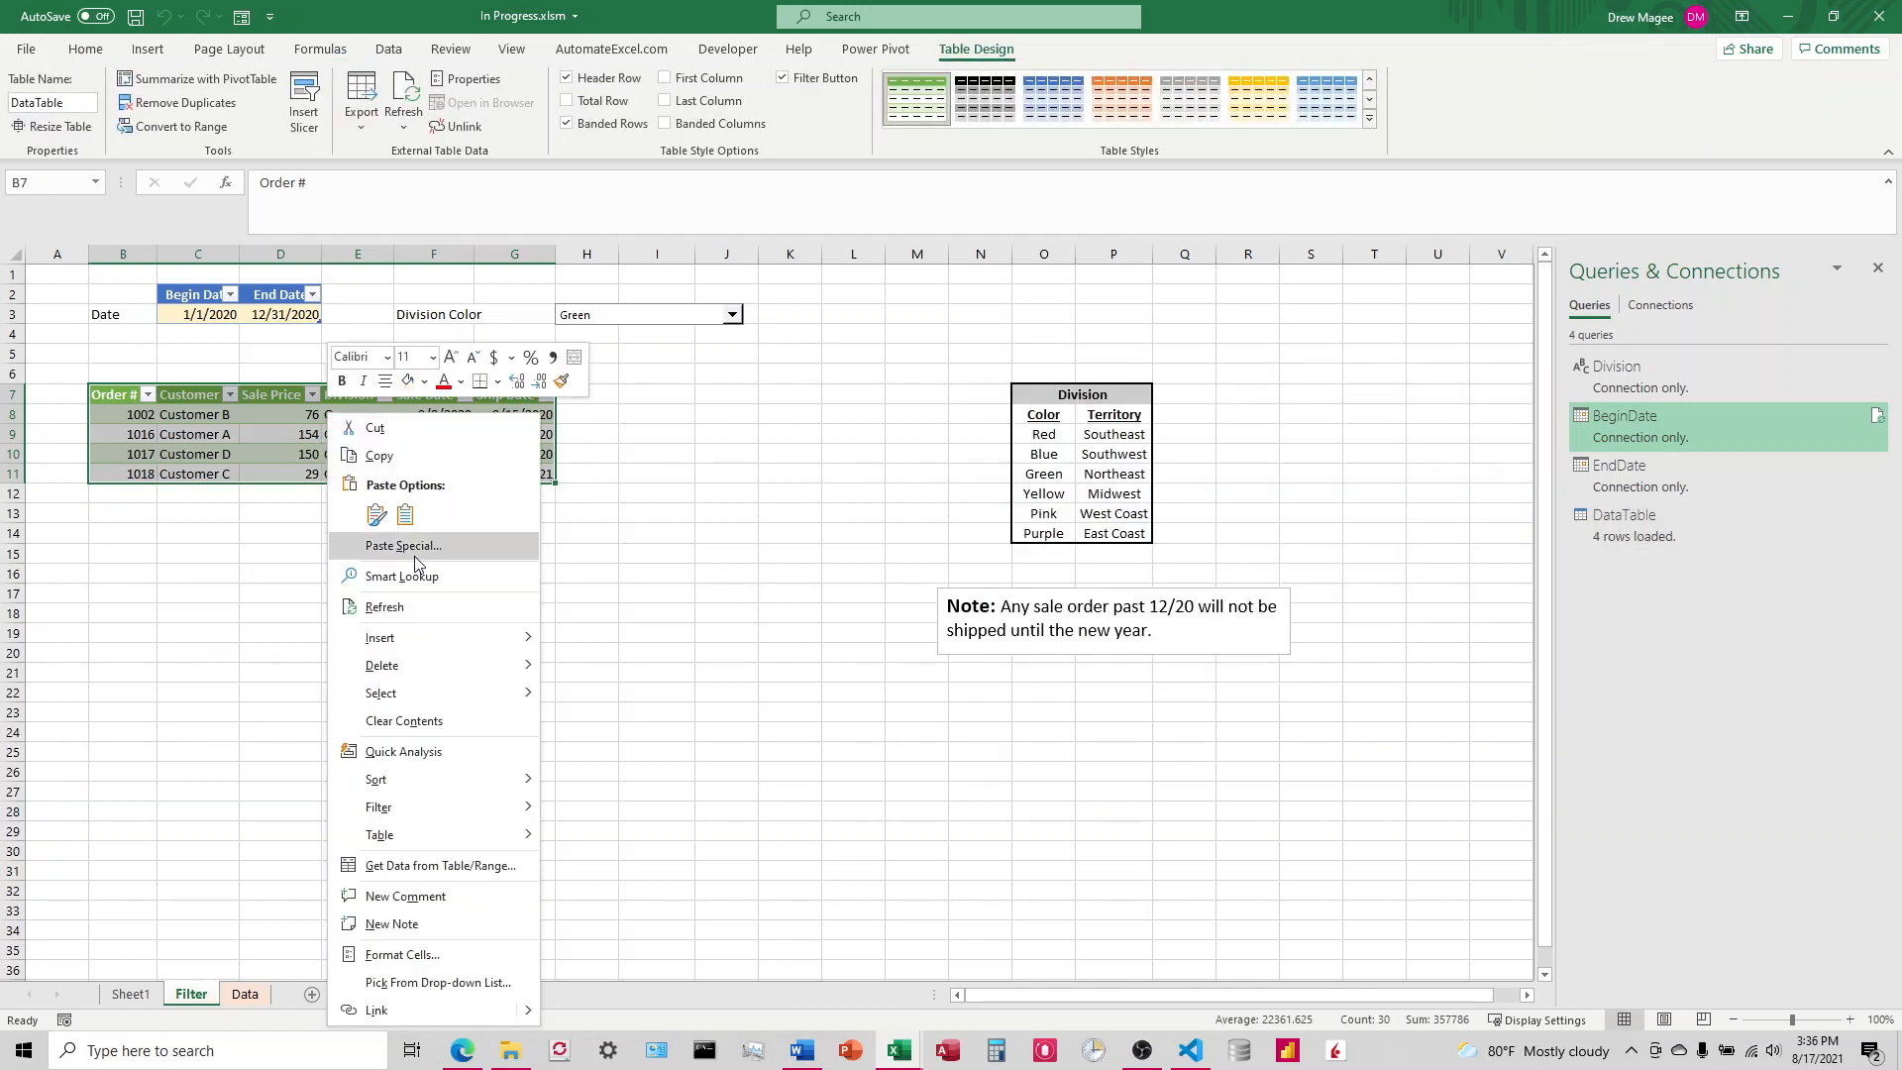
mouse_move(397, 669)
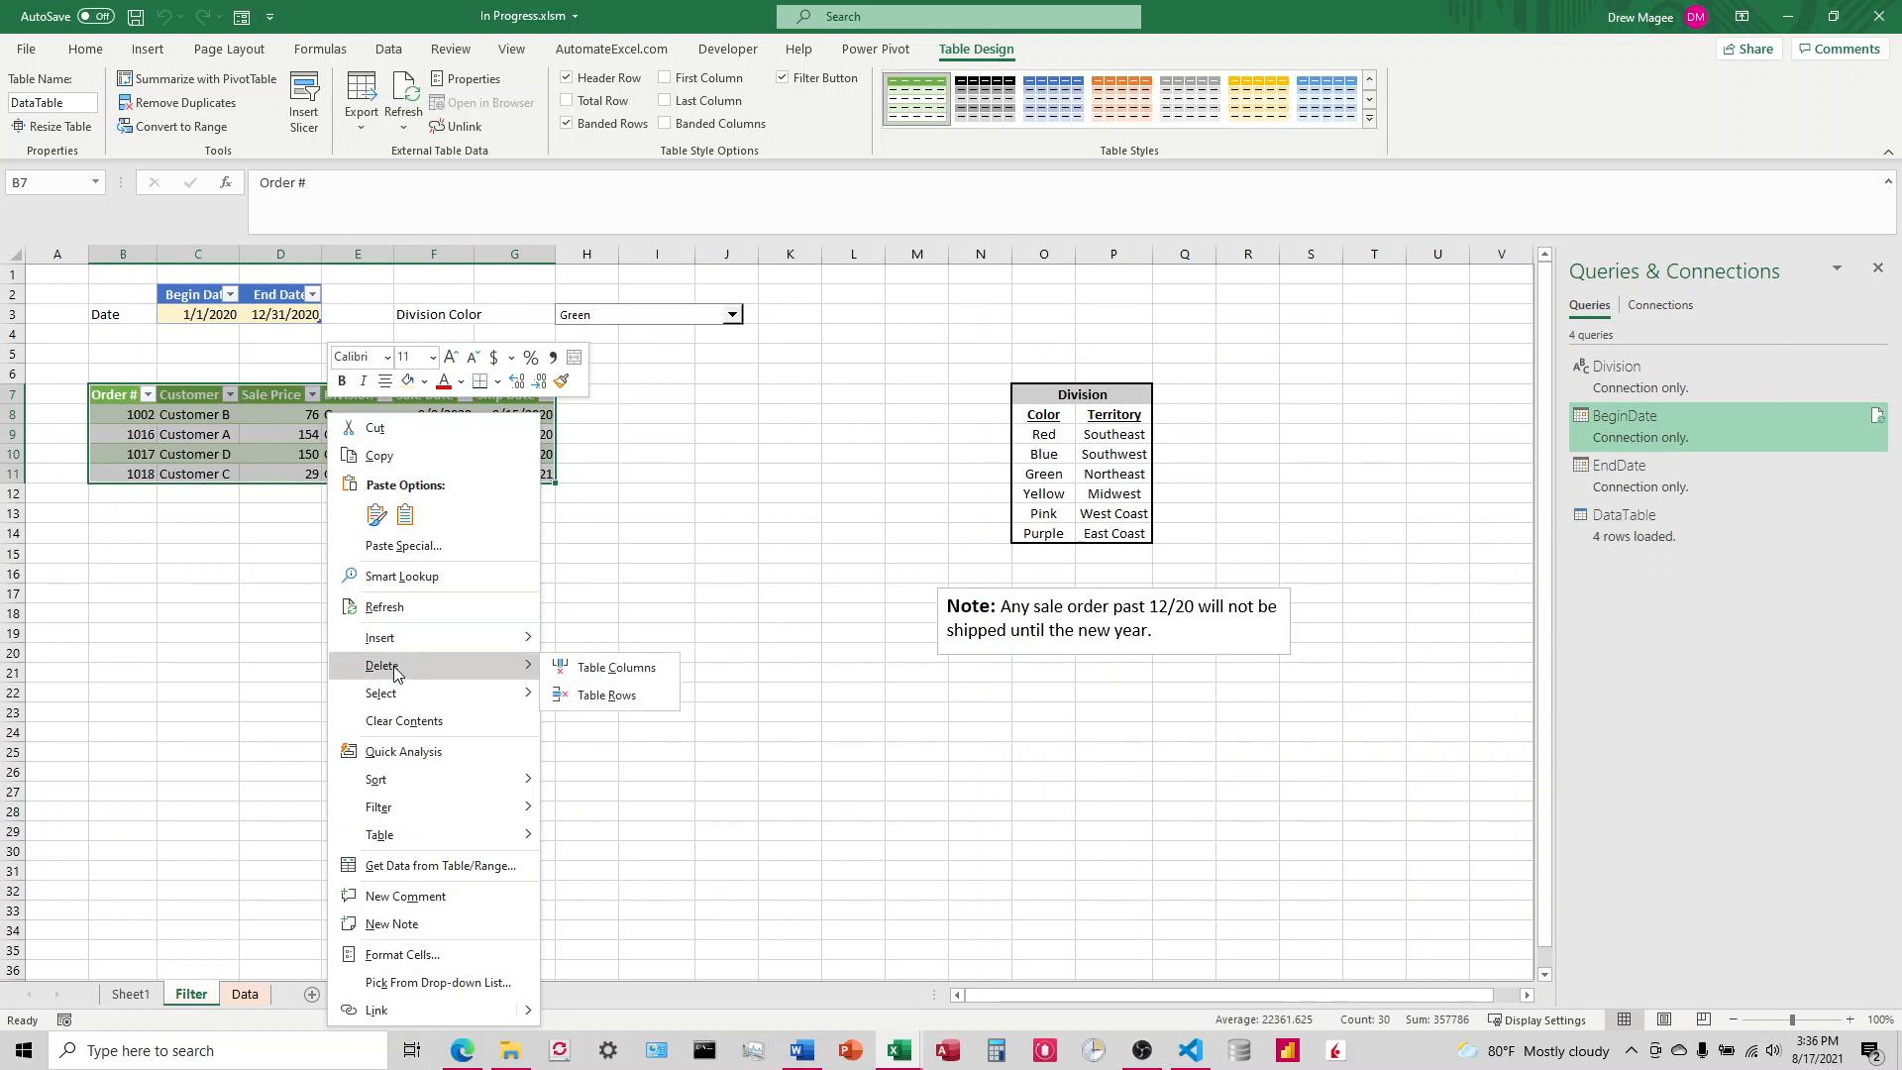
left_click(606, 695)
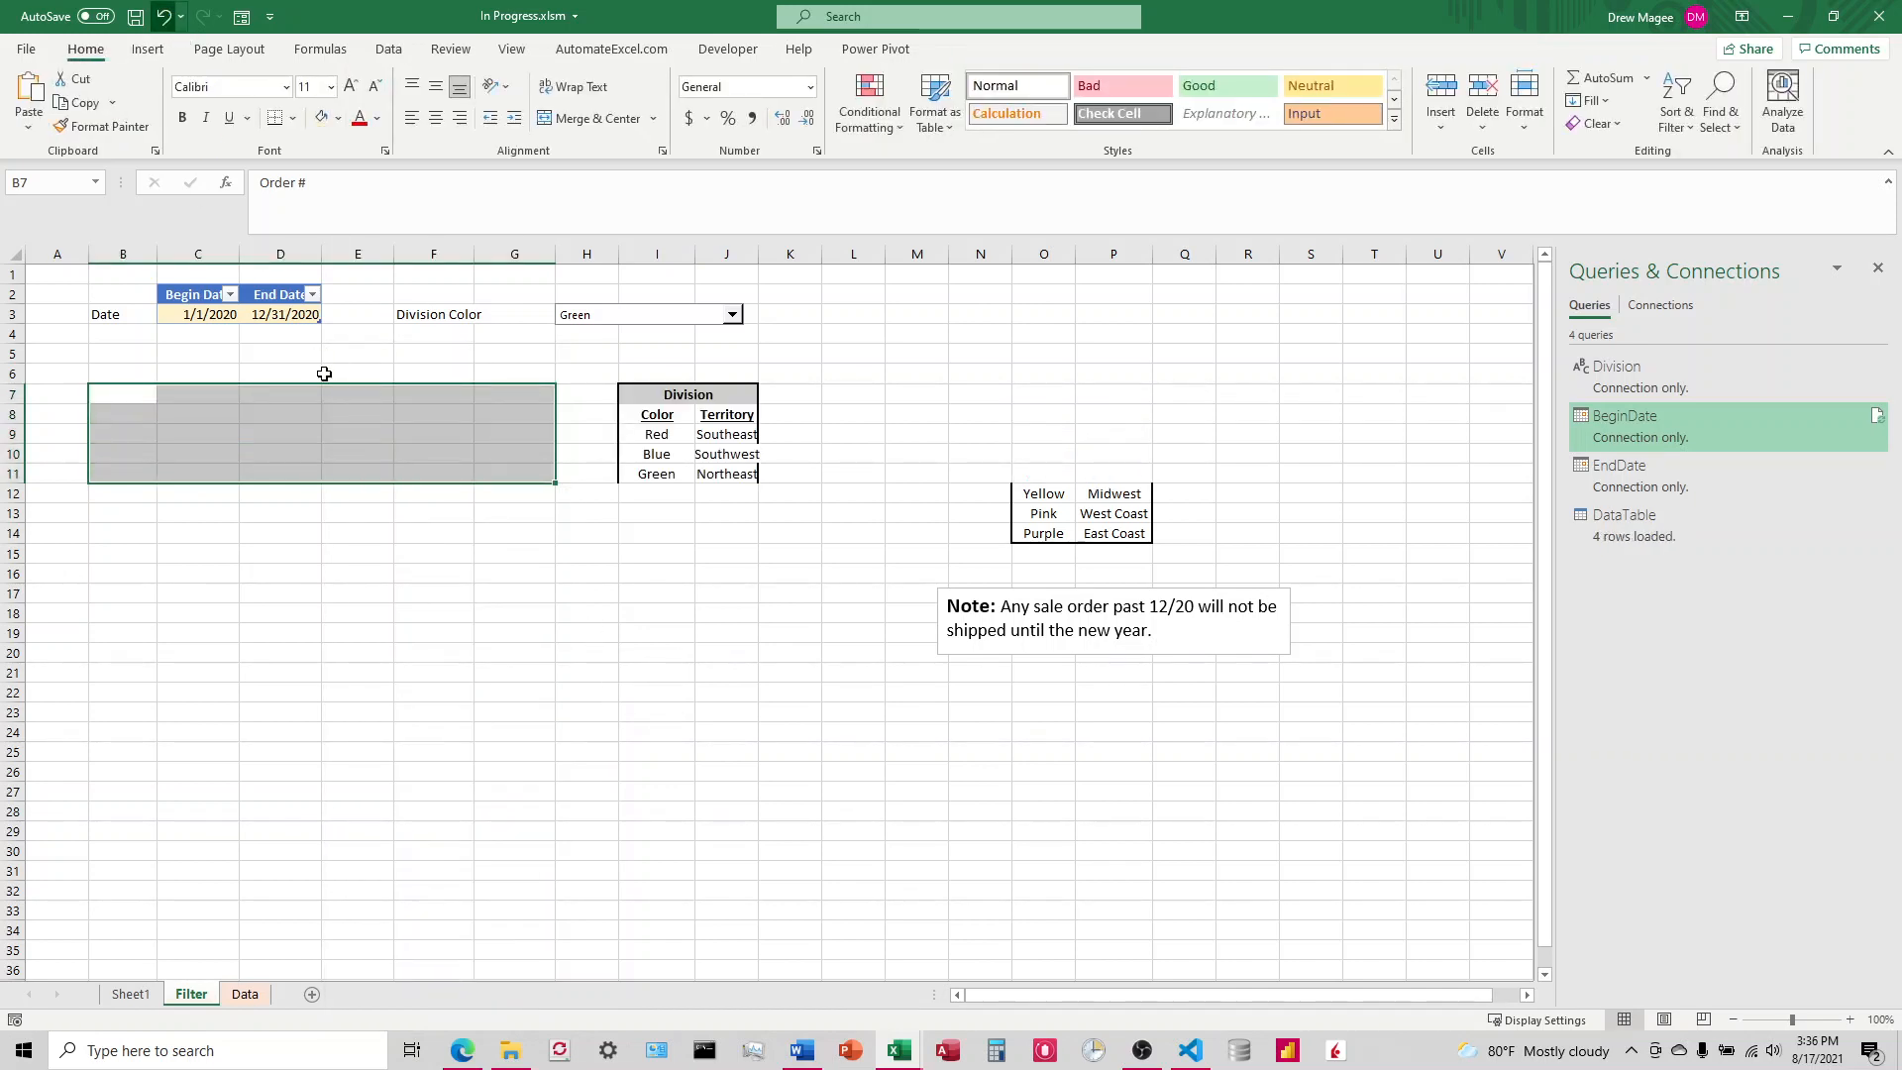
right_click(298, 435)
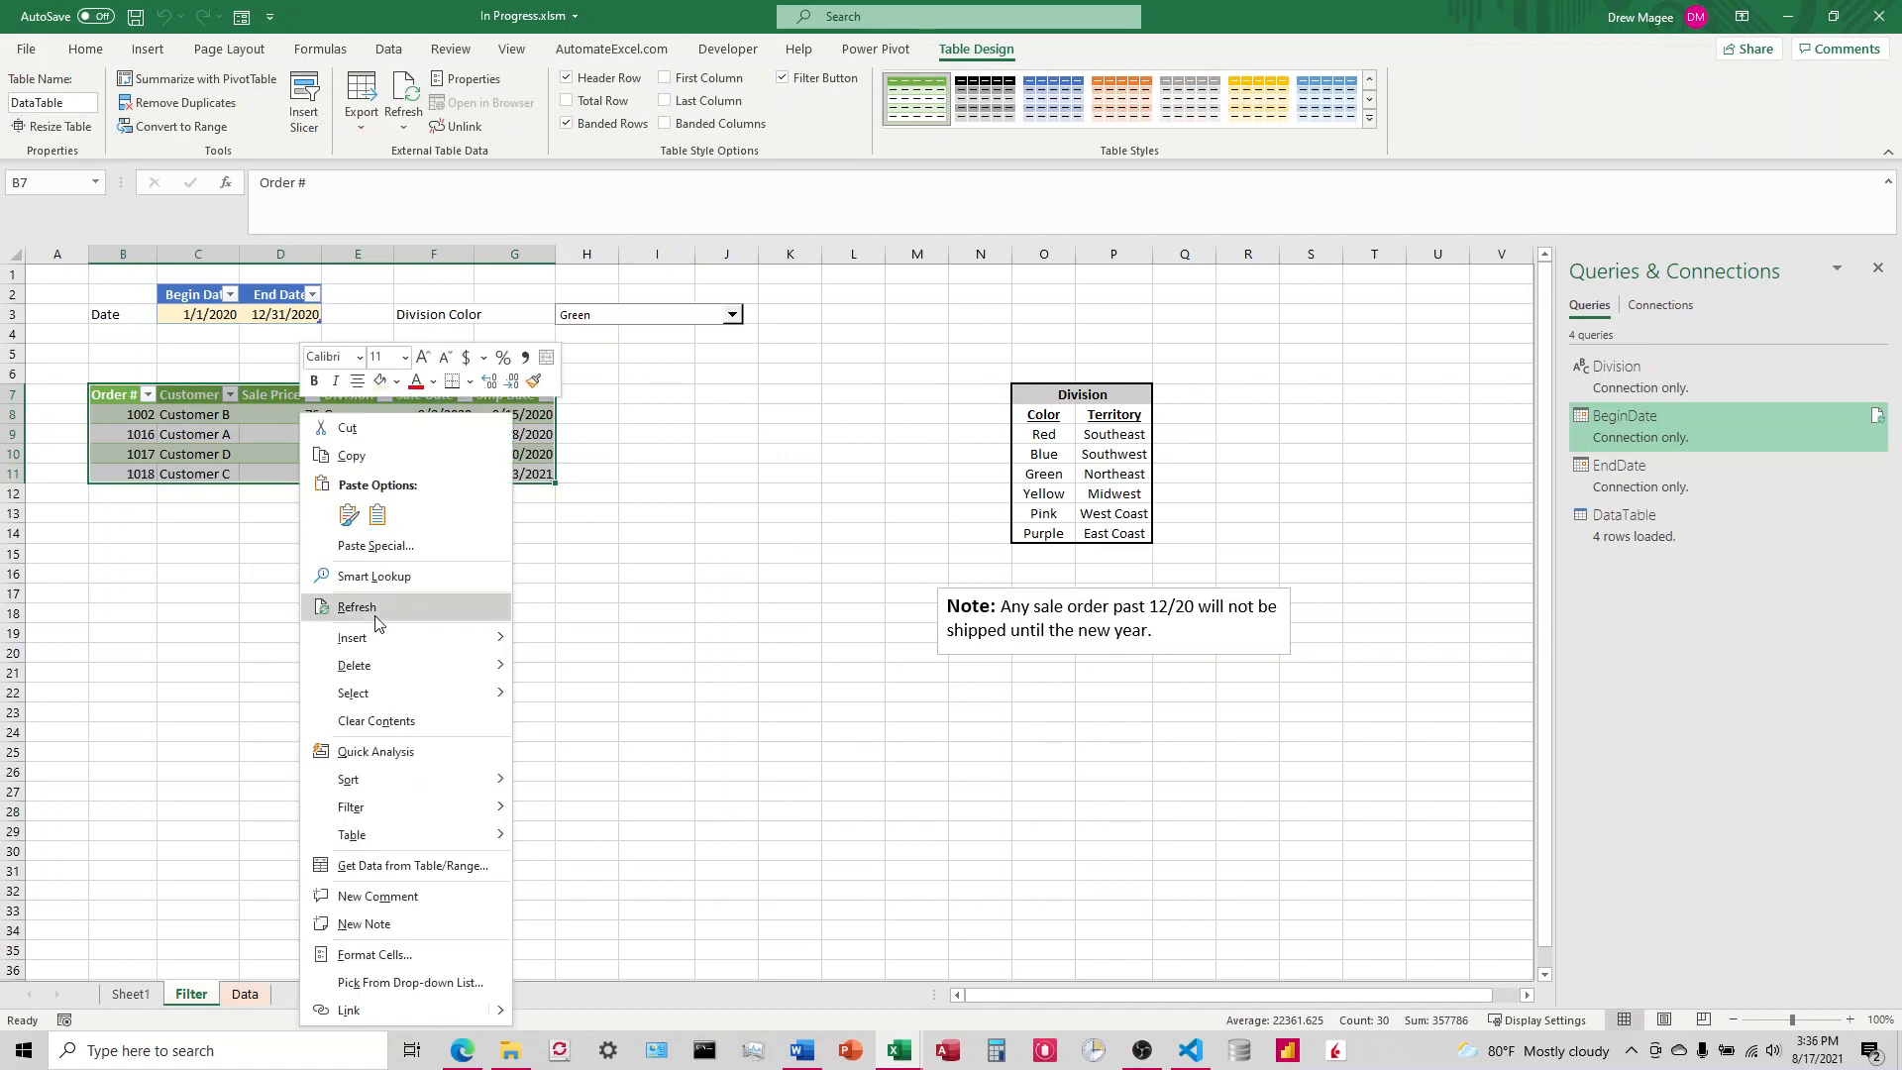
left_click(569, 693)
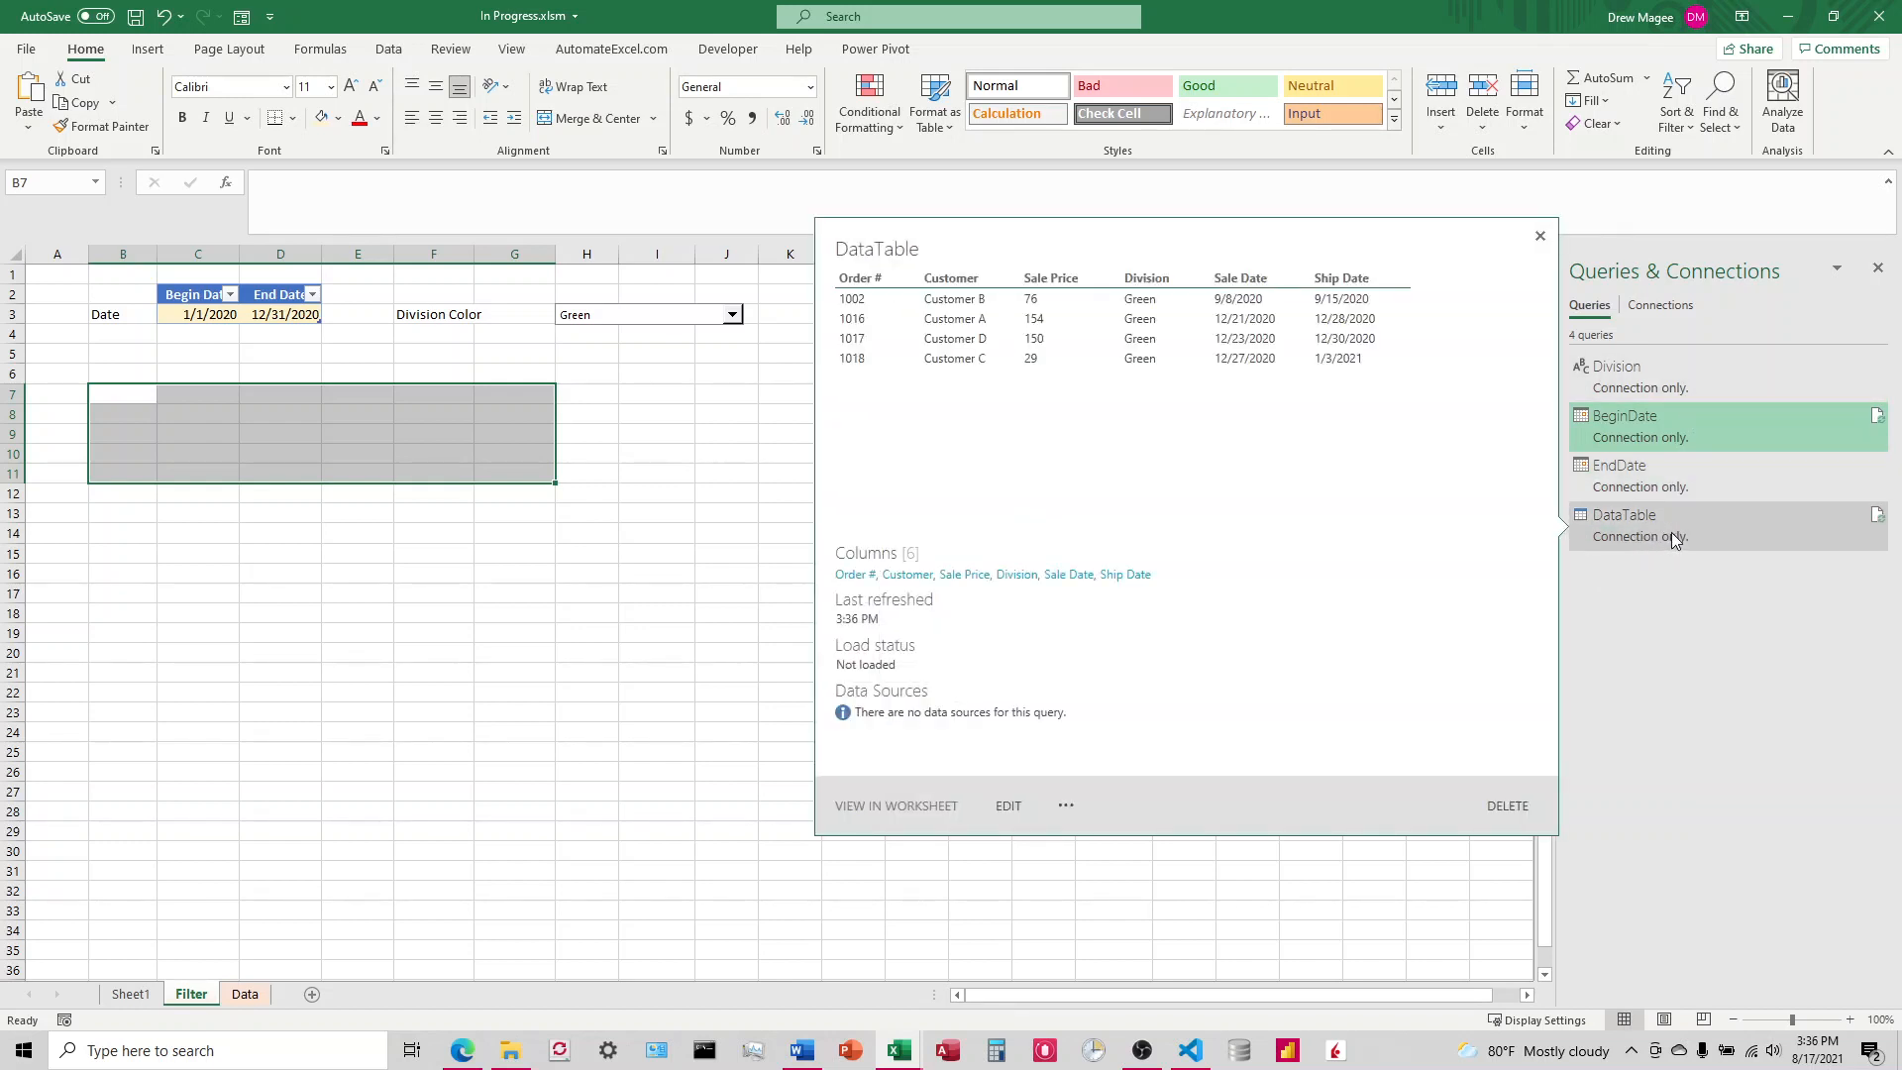
Step: Load the DataTable query as a table into the Filter sheet starting at cell C7
left_click(1676, 522)
right_click(1677, 520)
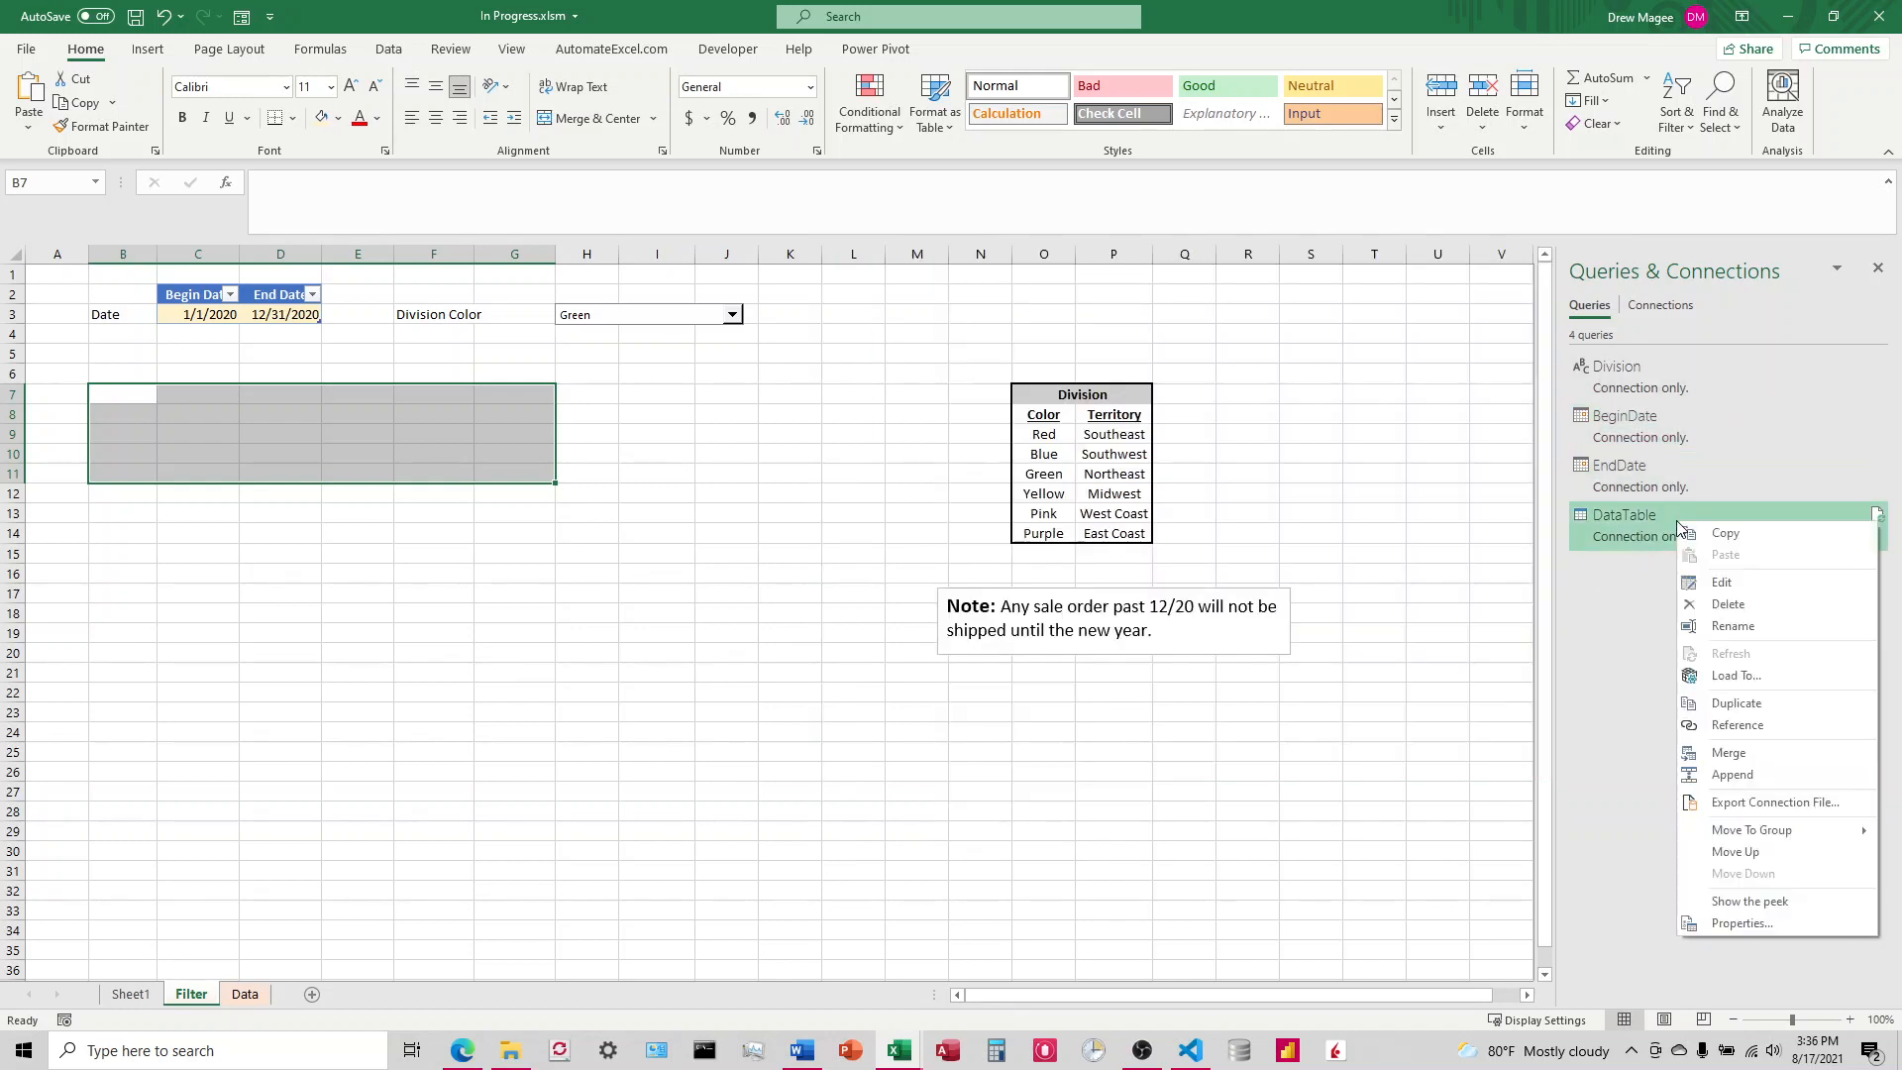
left_click(1733, 675)
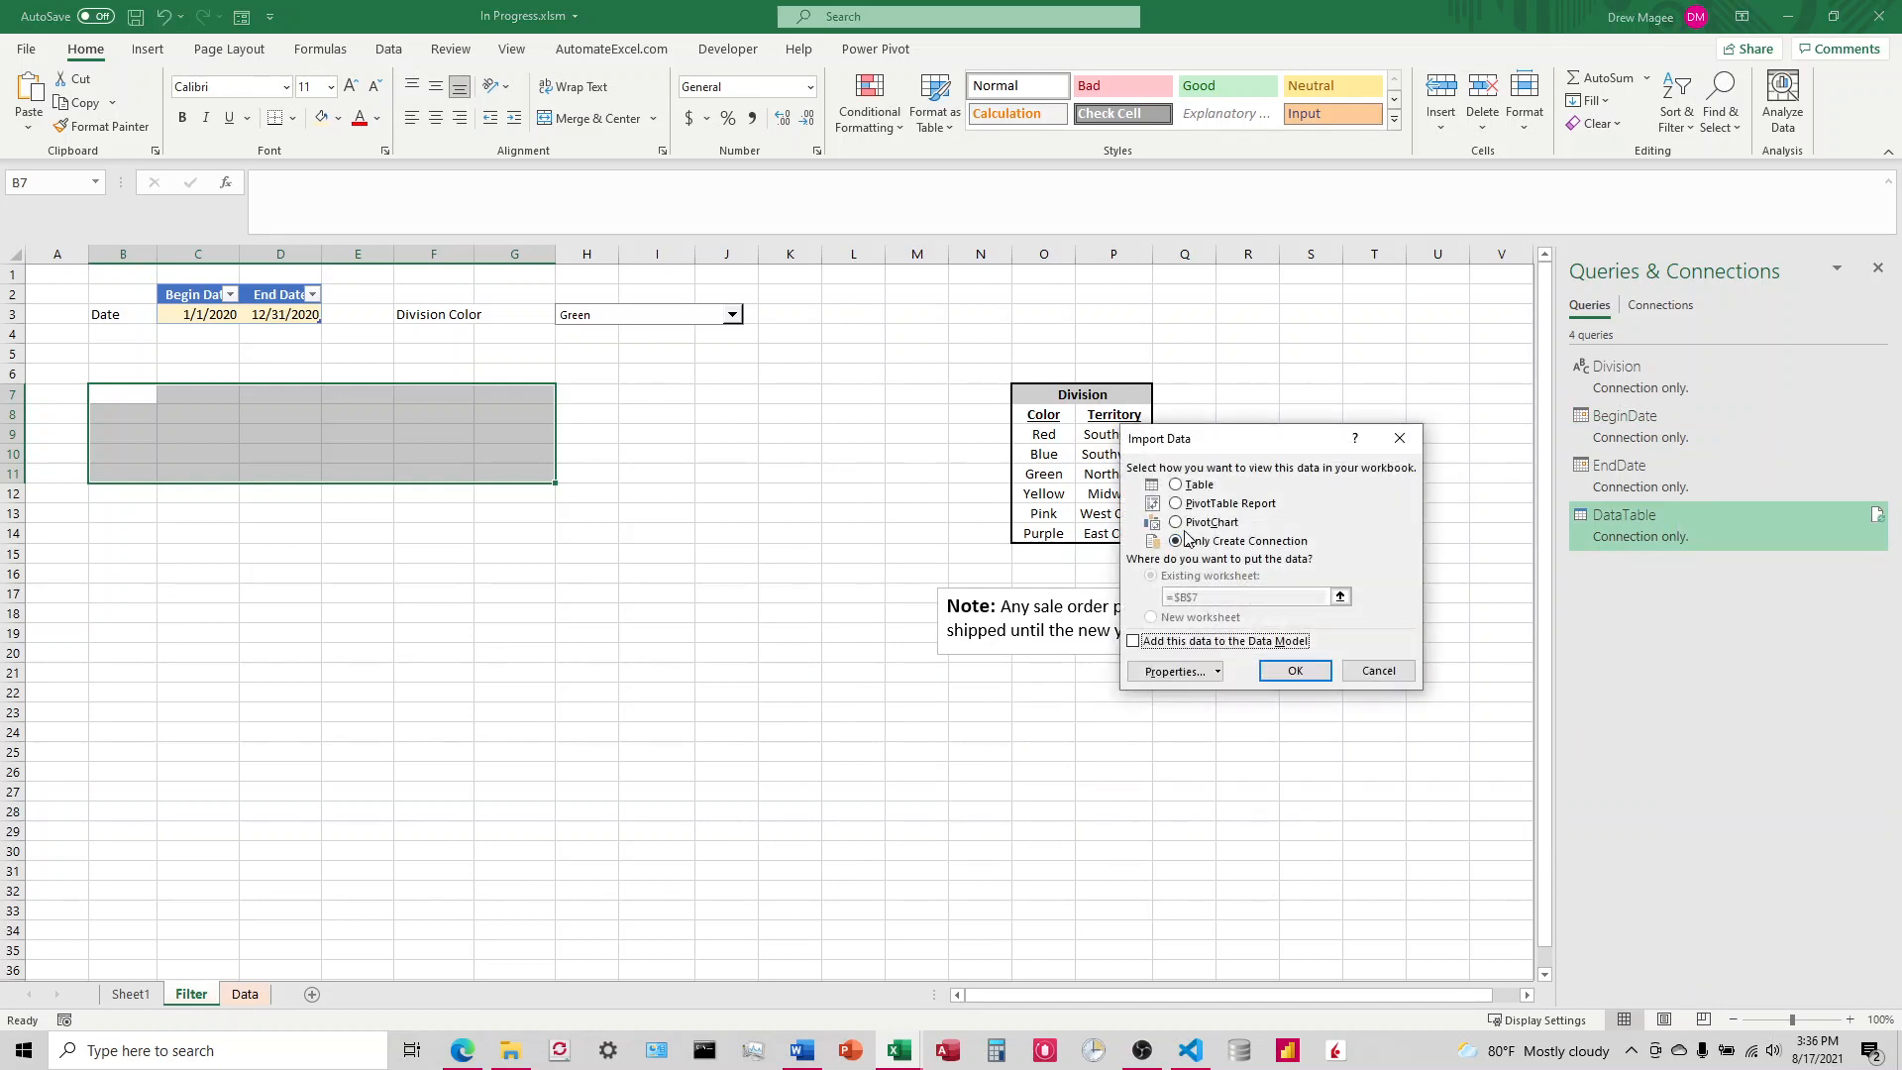
left_click(1176, 485)
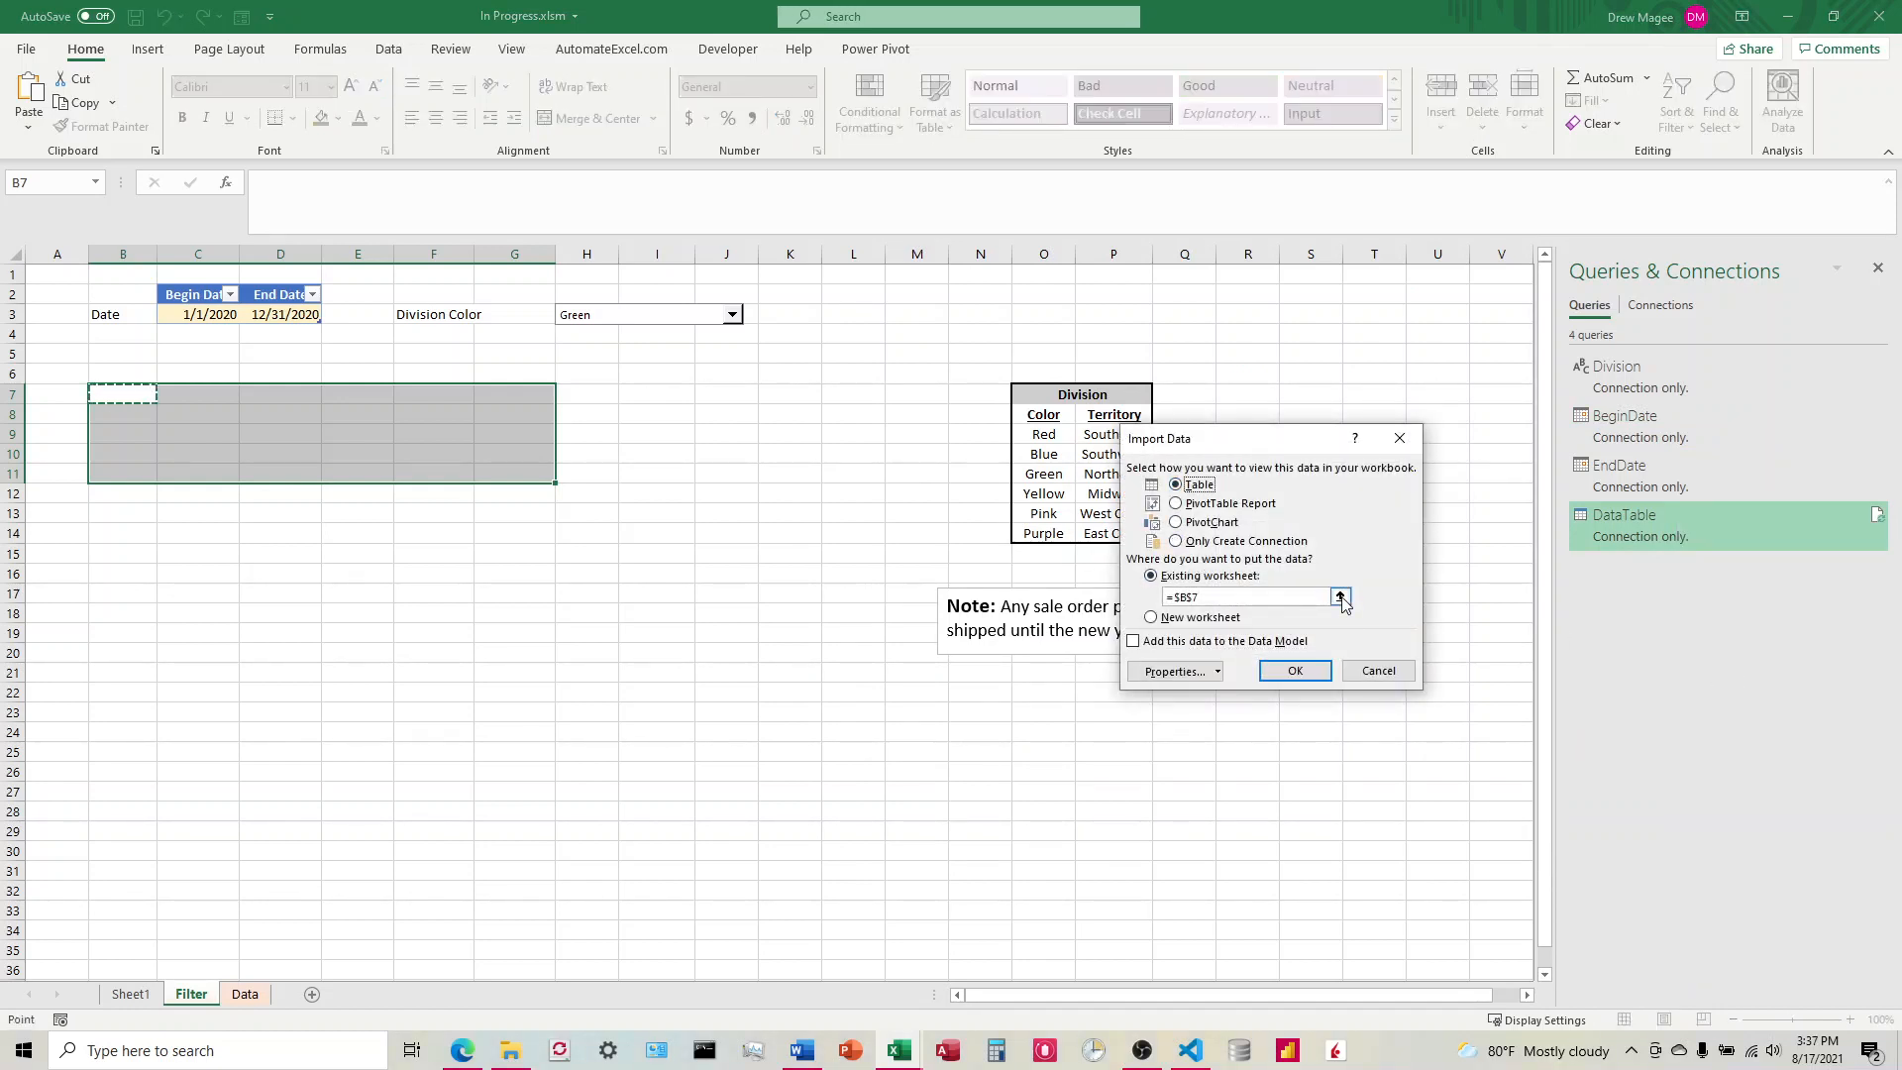
left_click(1341, 597)
left_click(189, 393)
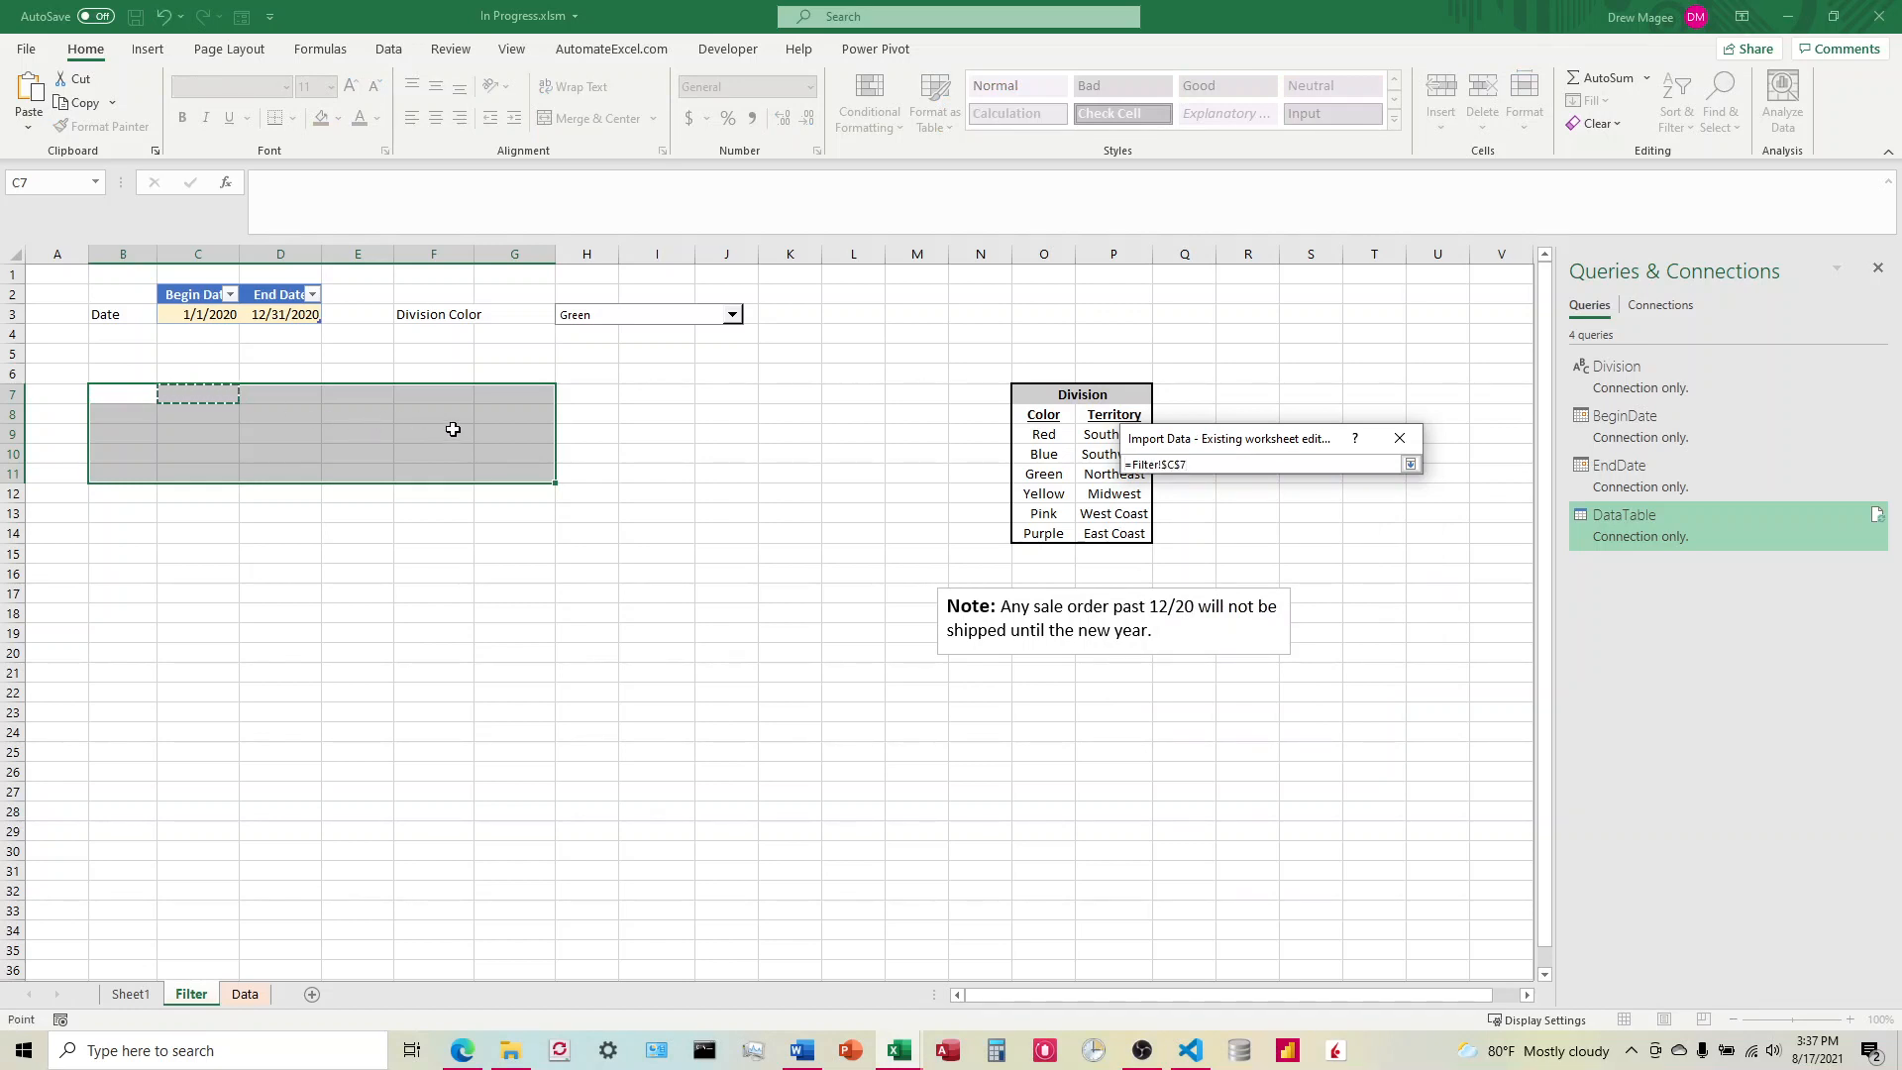
key("Return")
left_click(1295, 670)
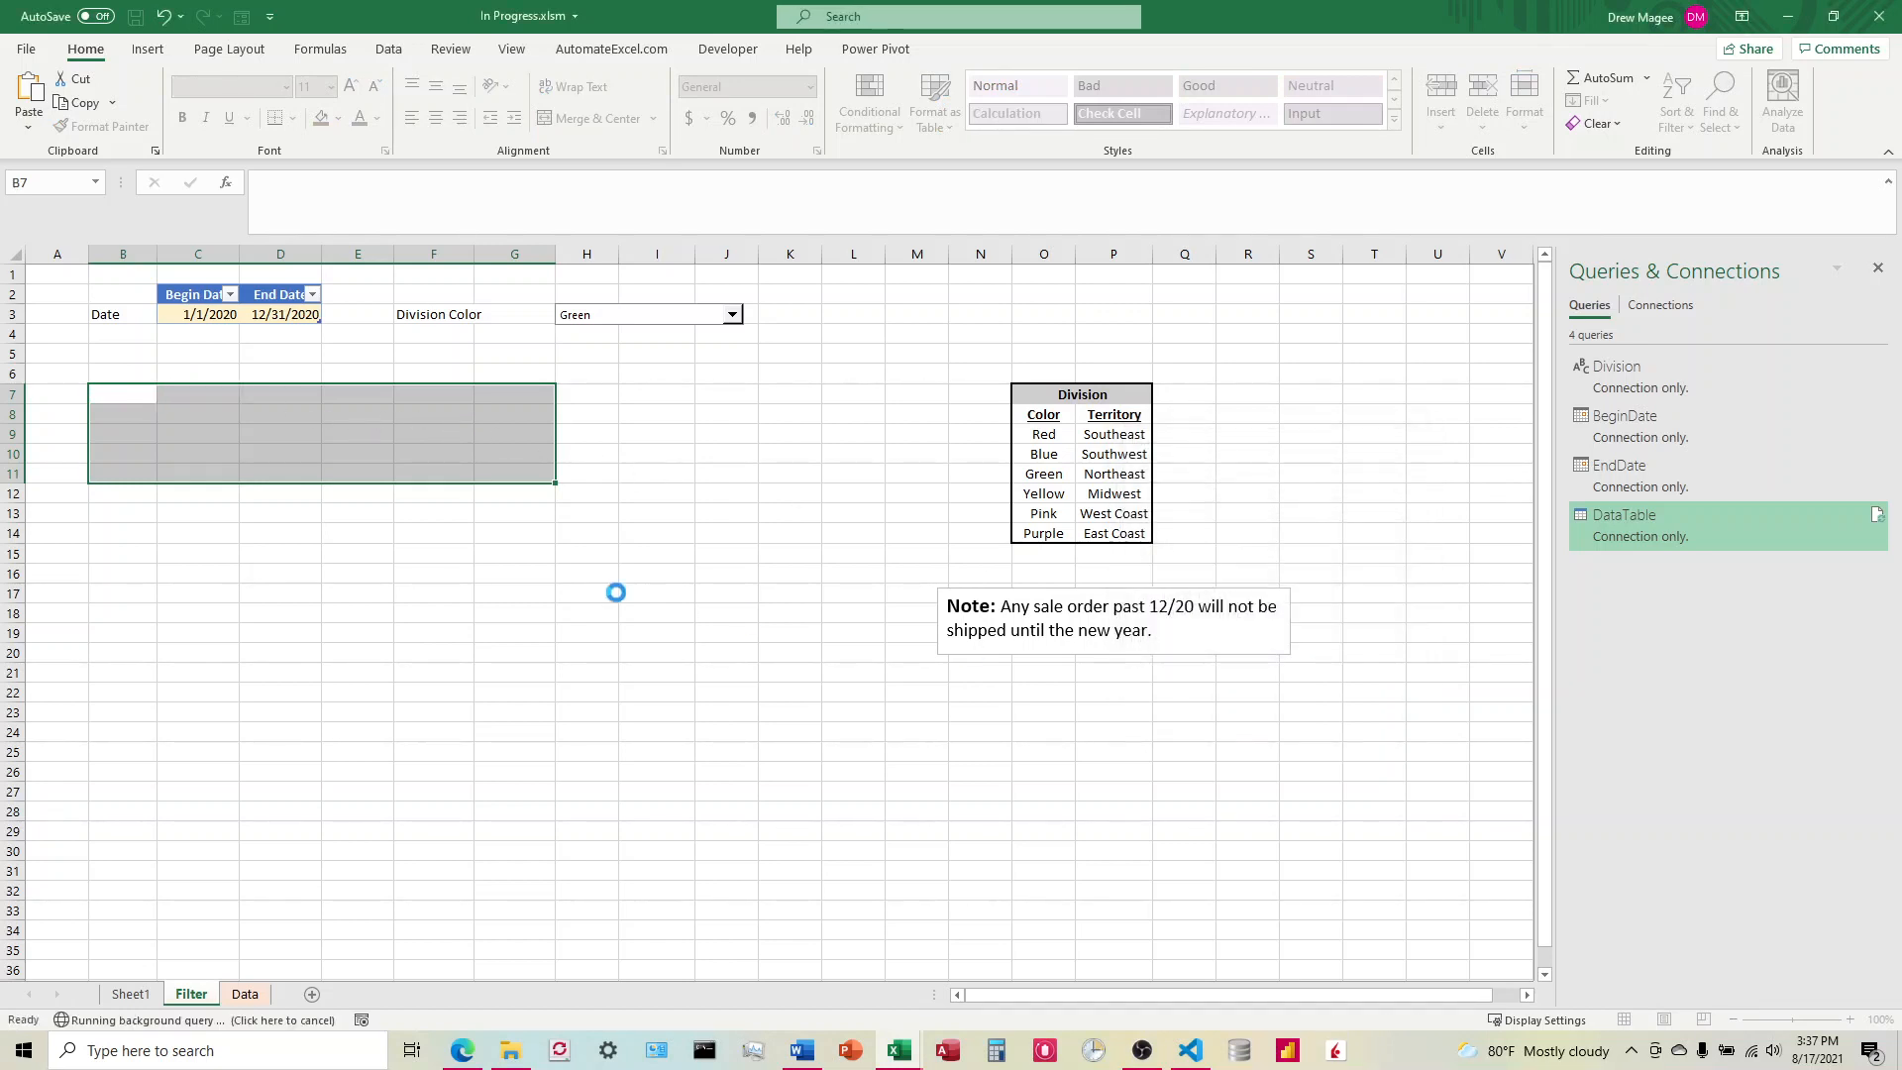
left_click(690, 578)
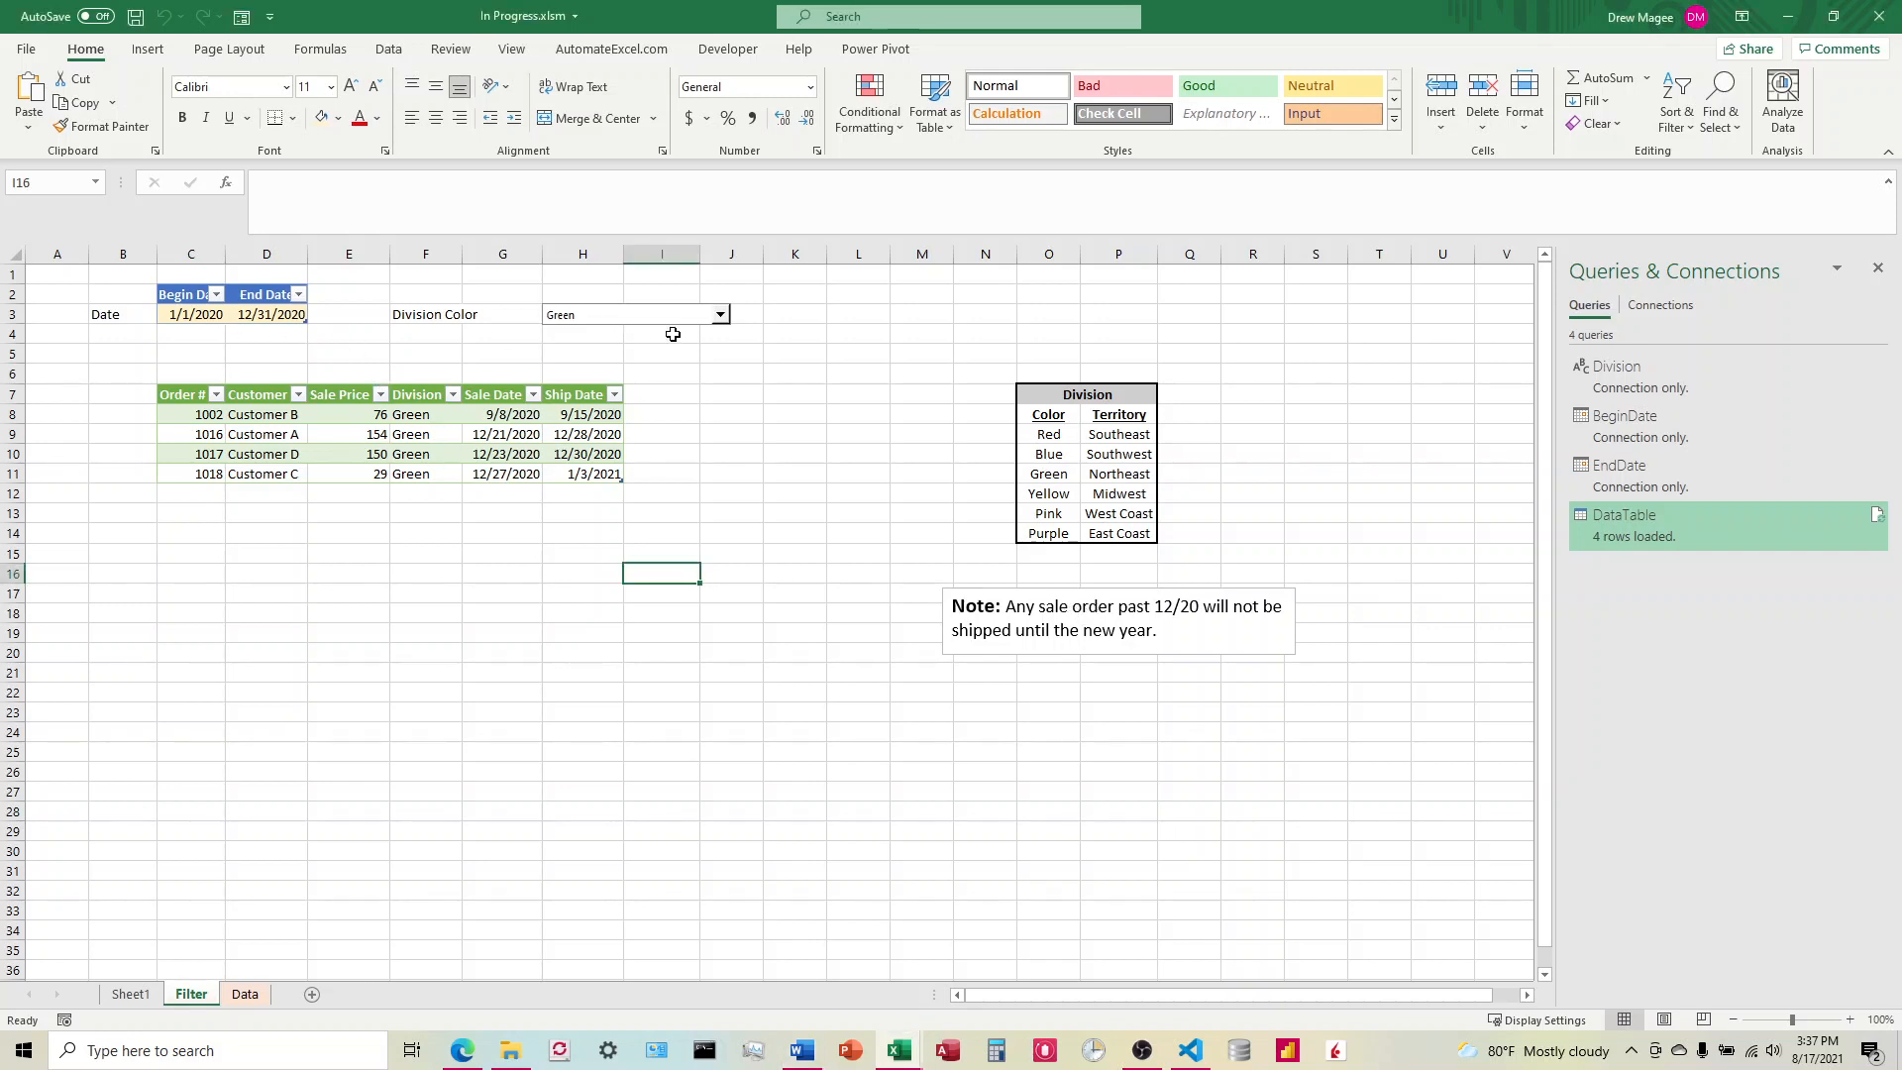
Step: Refresh DataTable with the Division Color set to All Colors and the Begin Date and End Date cells cleared
left_click(732, 316)
left_click(587, 411)
left_click_drag(206, 316, 258, 319)
key("Delete")
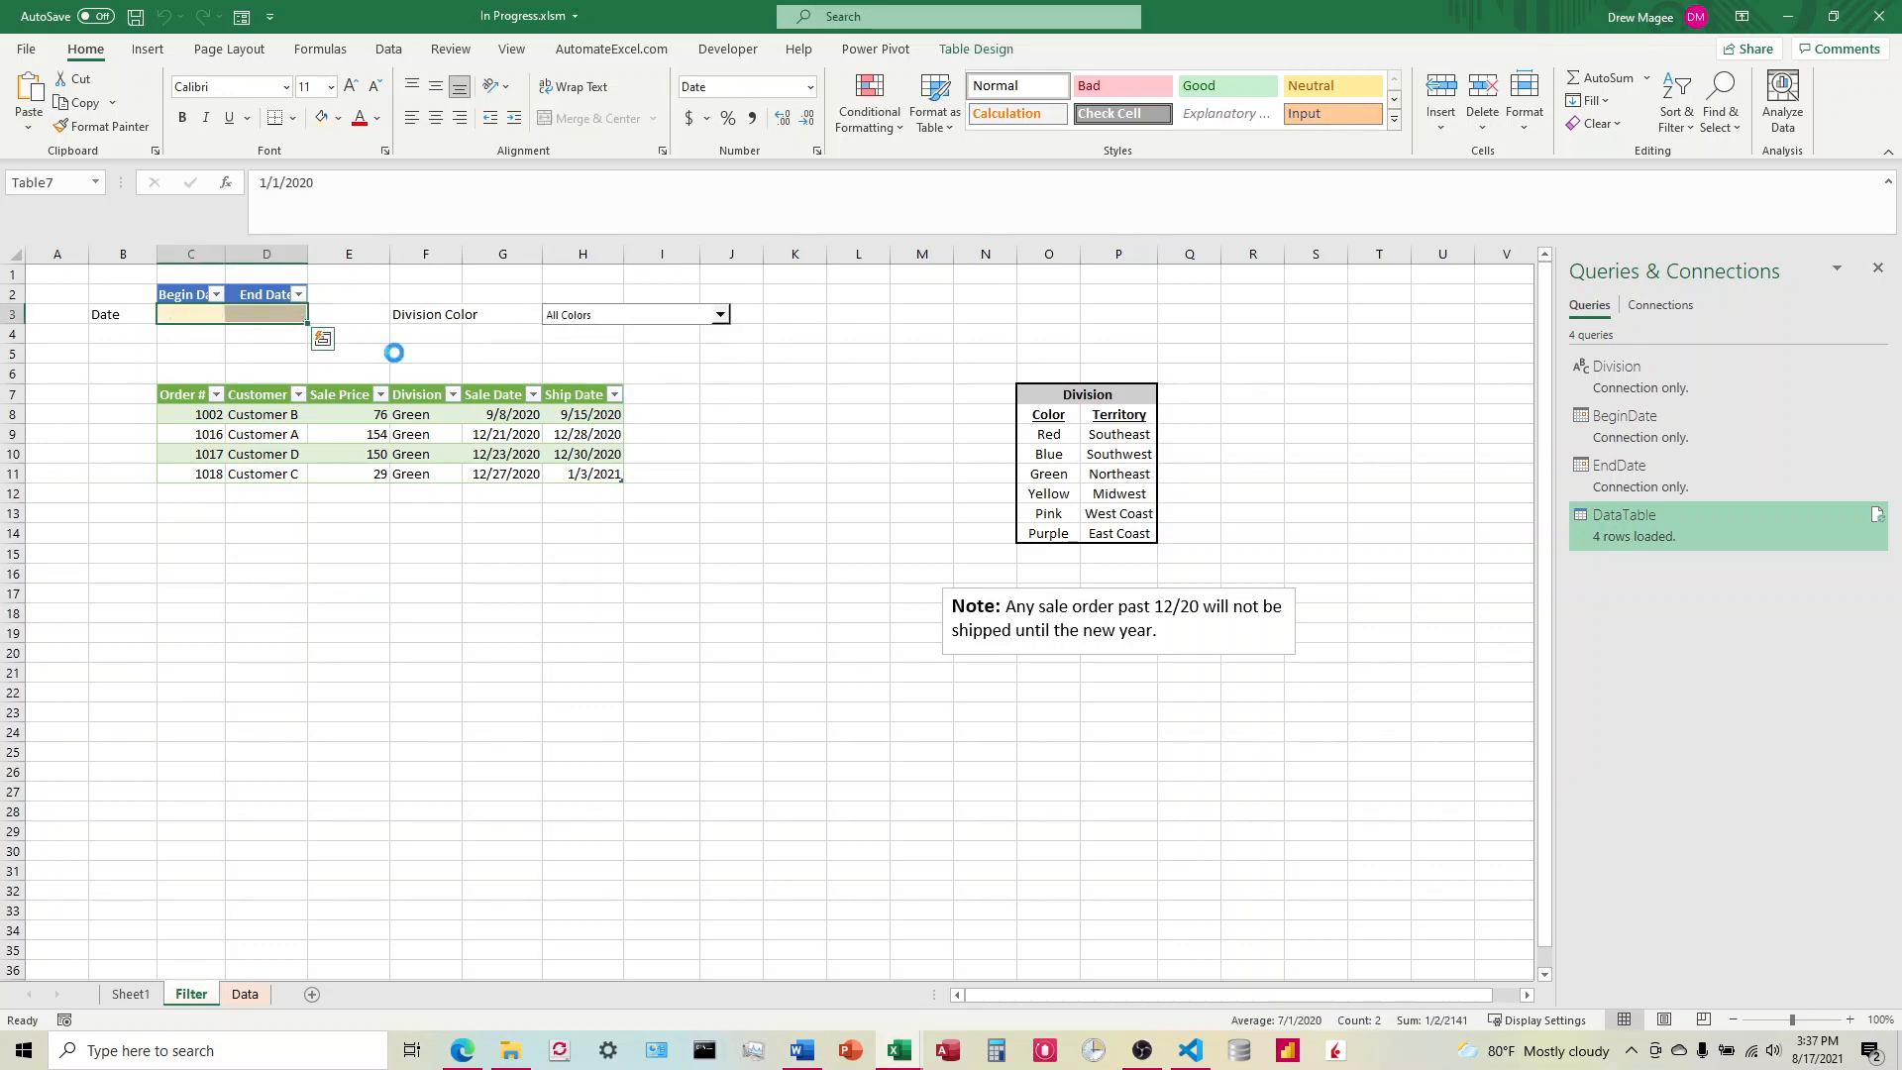
left_click(731, 509)
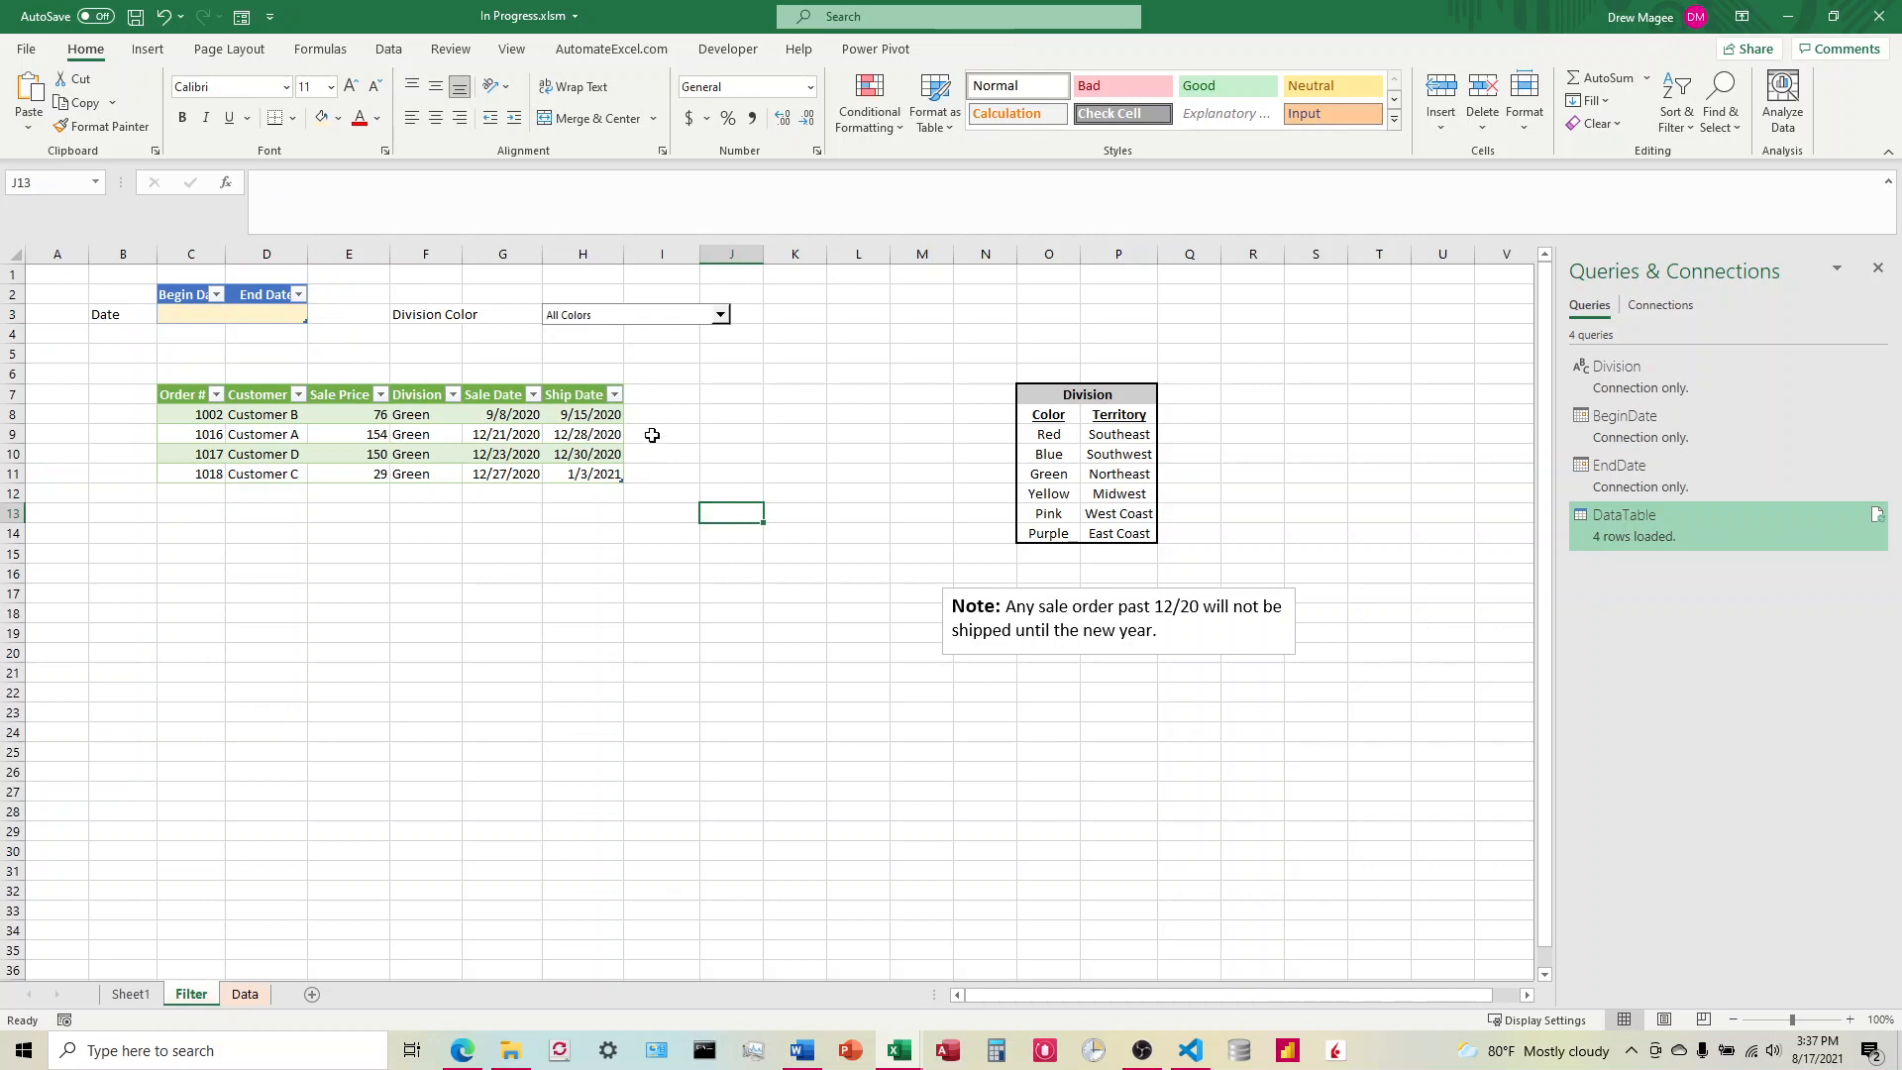
left_click(1878, 516)
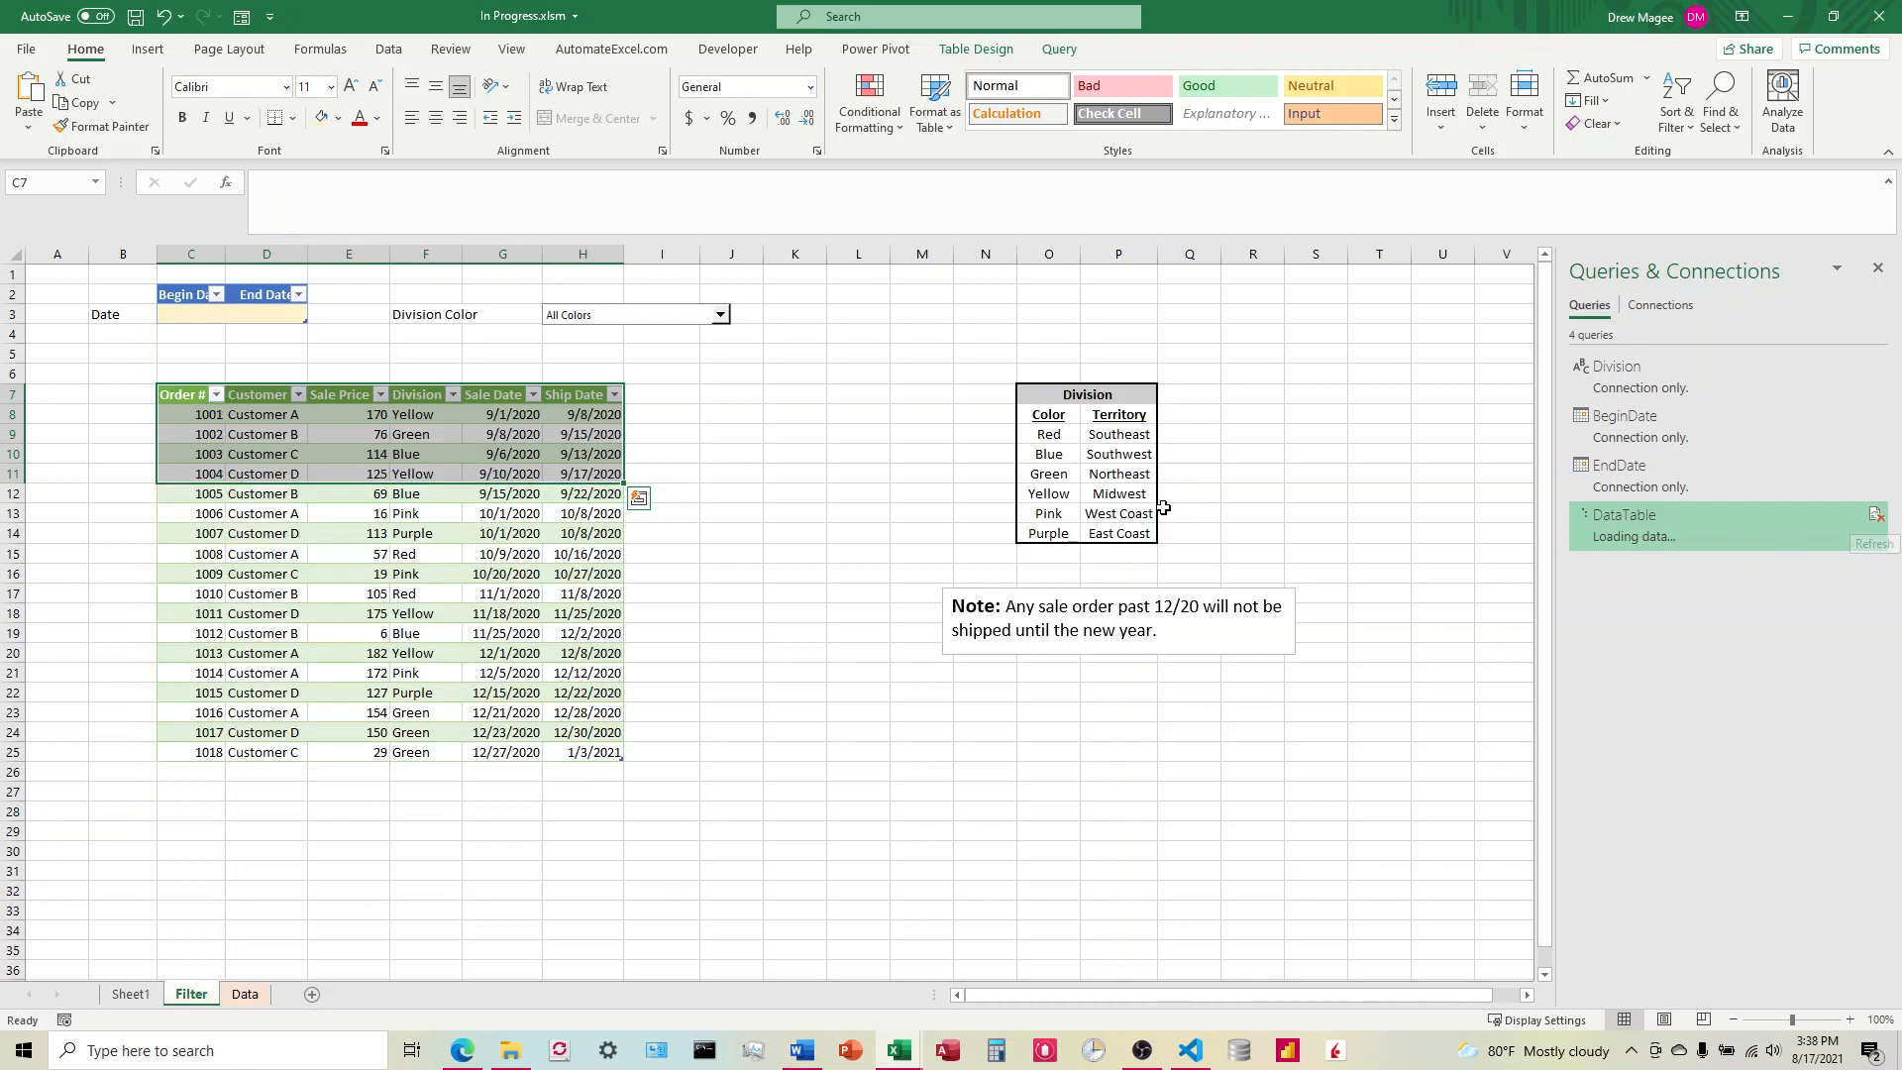
left_click(732, 496)
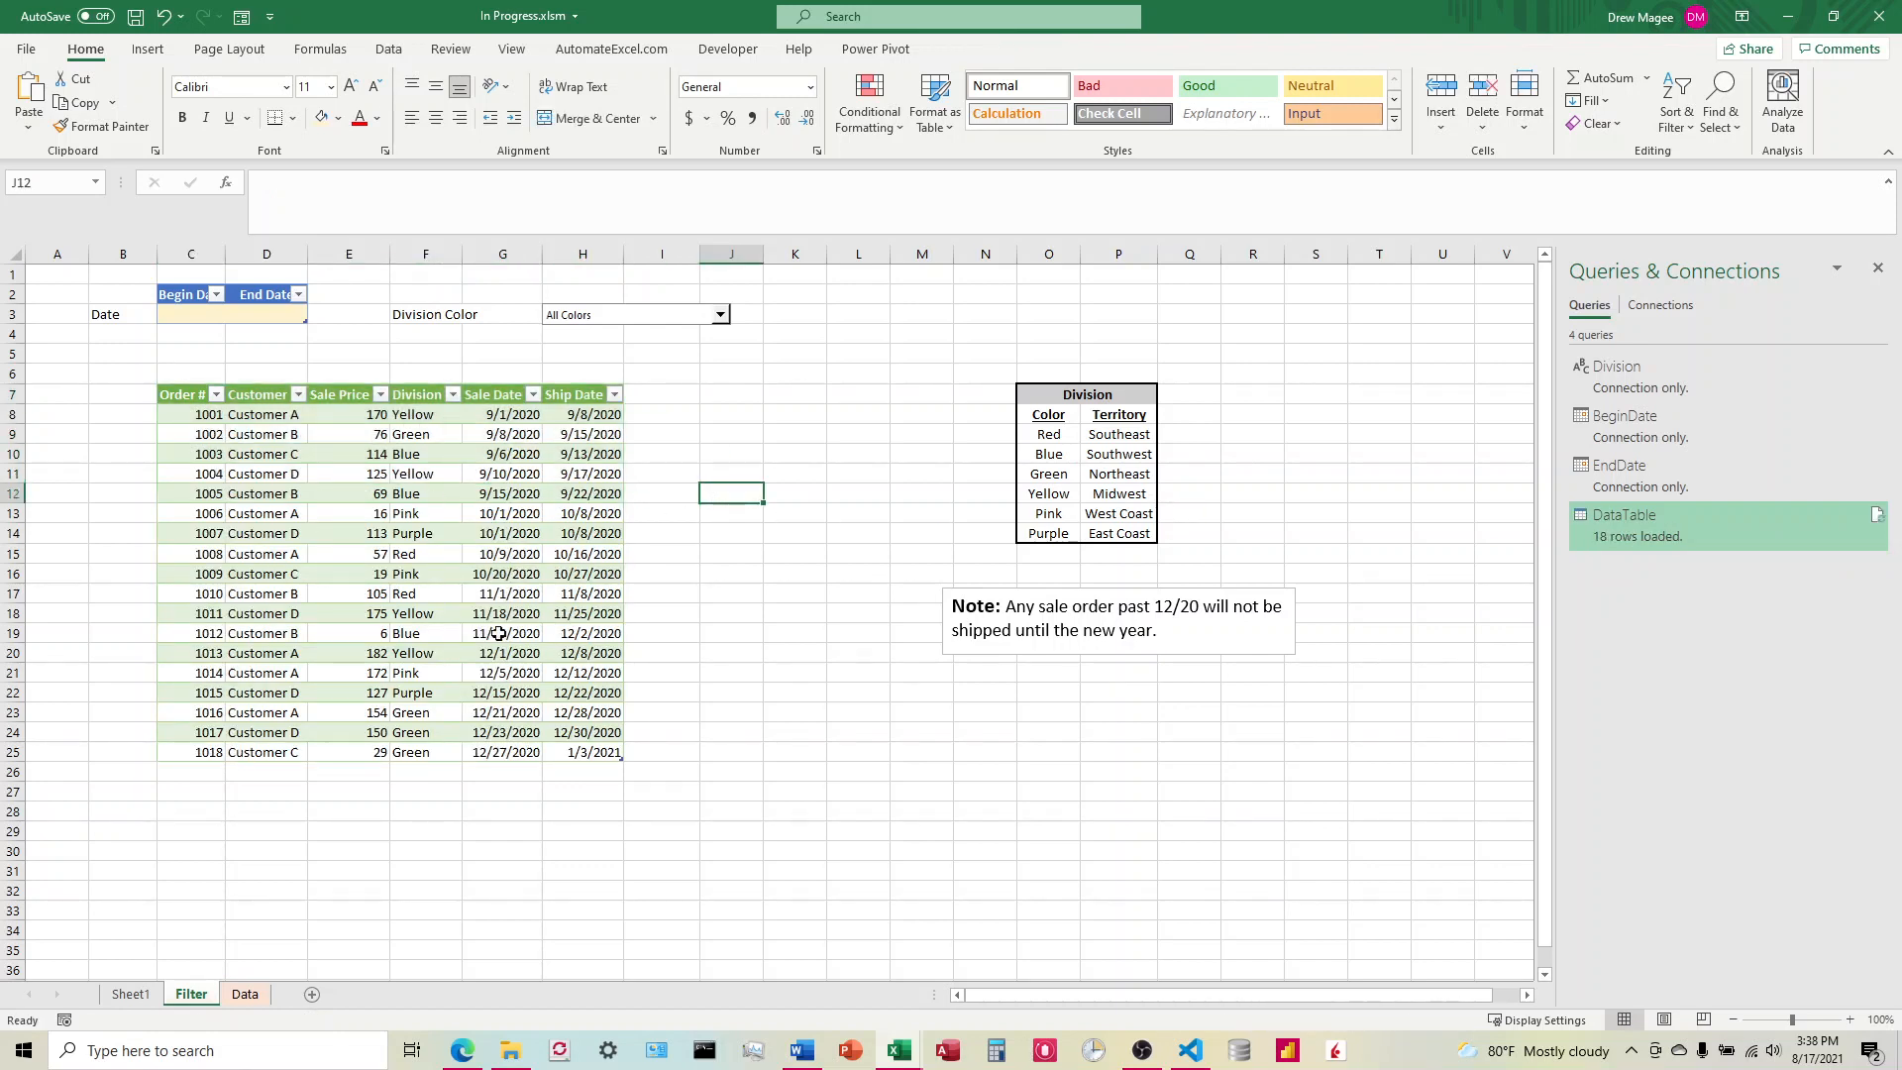
Step: Set the Division Color to Green and refresh the DataTable query
left_click(722, 316)
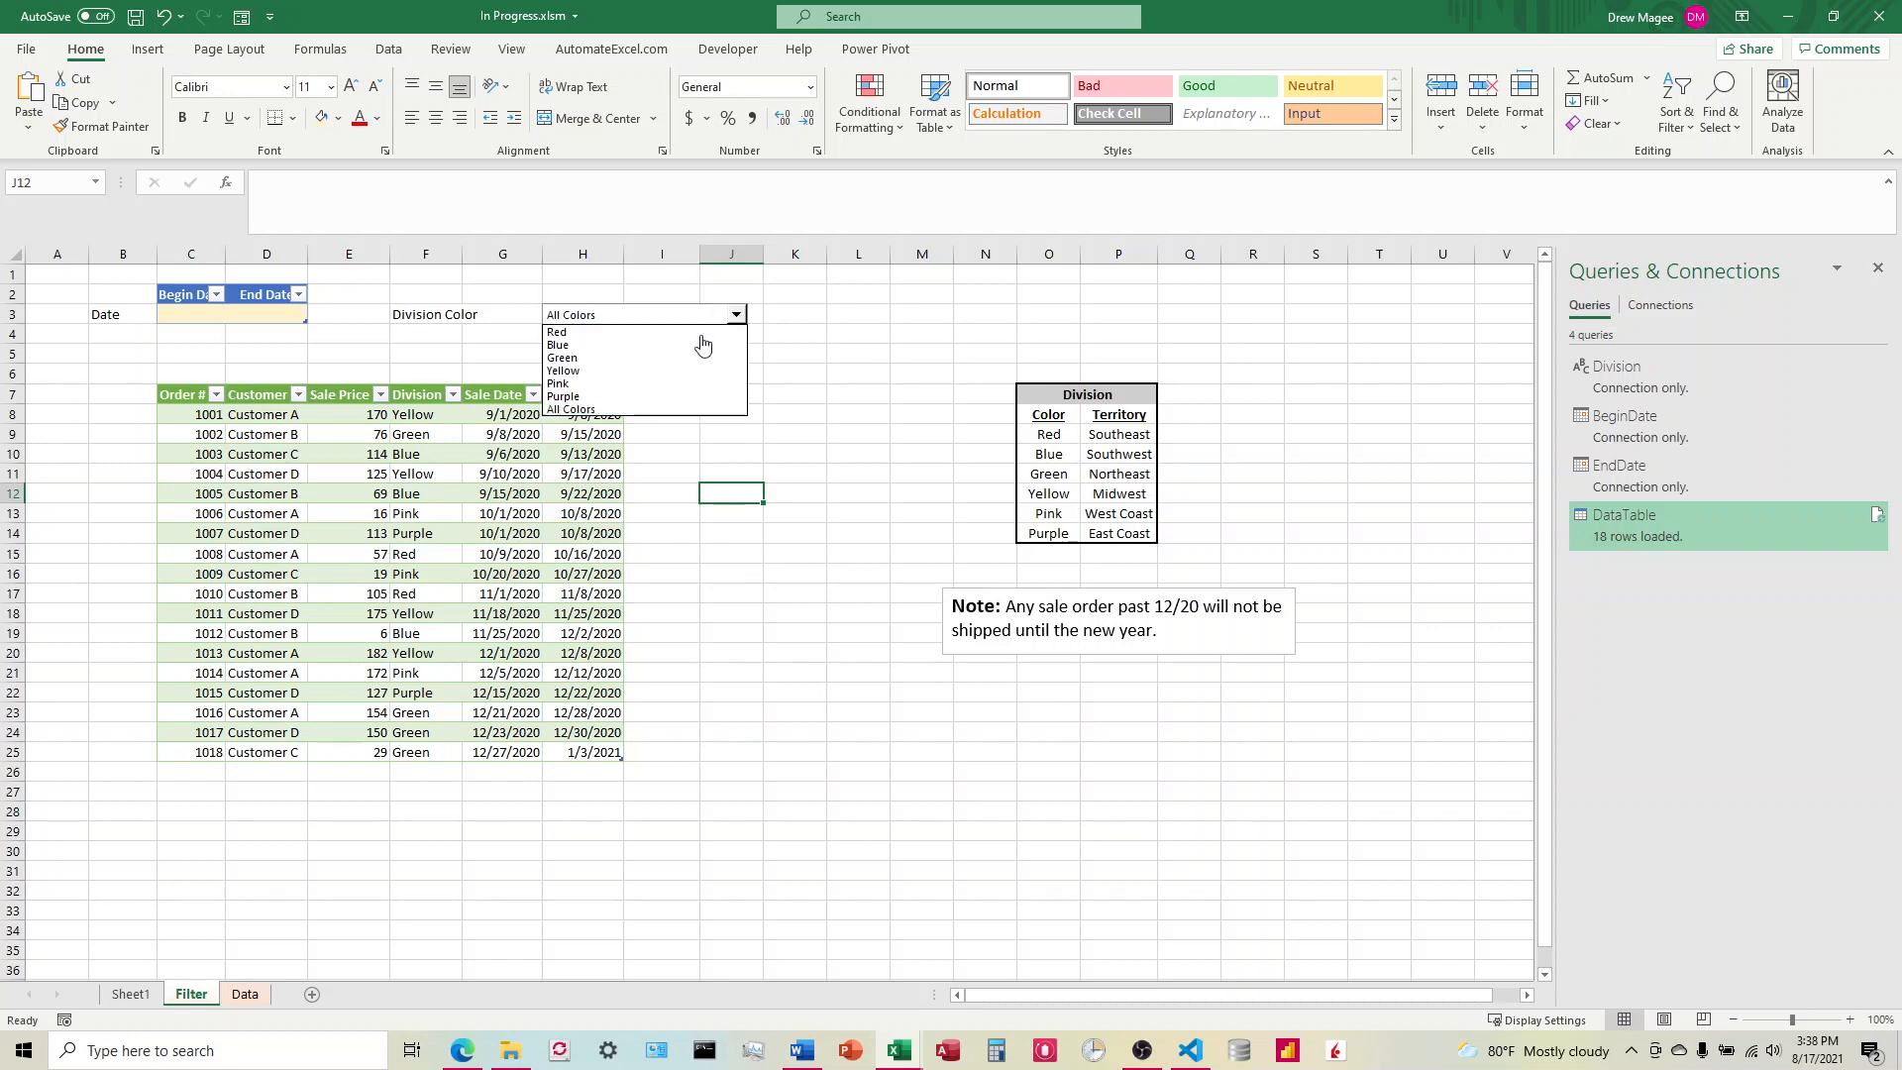
left_click(654, 360)
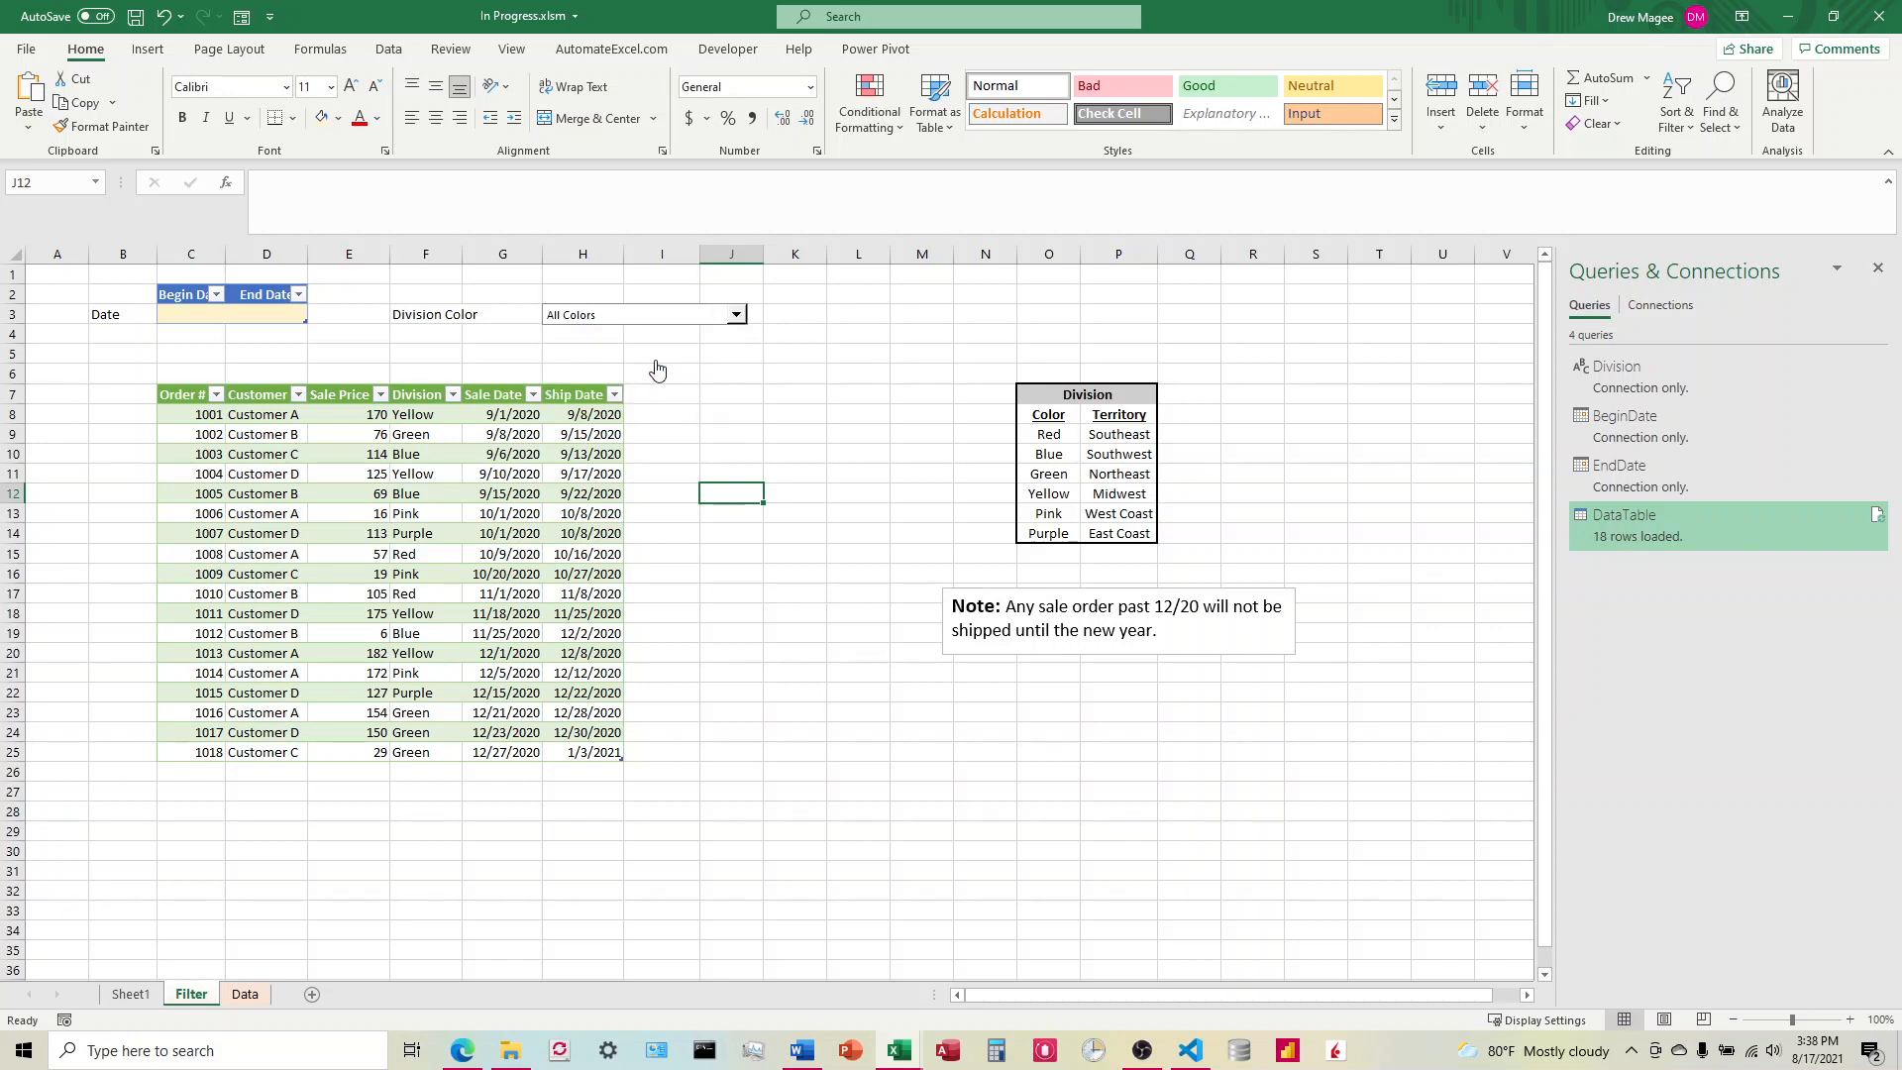
left_click(1879, 519)
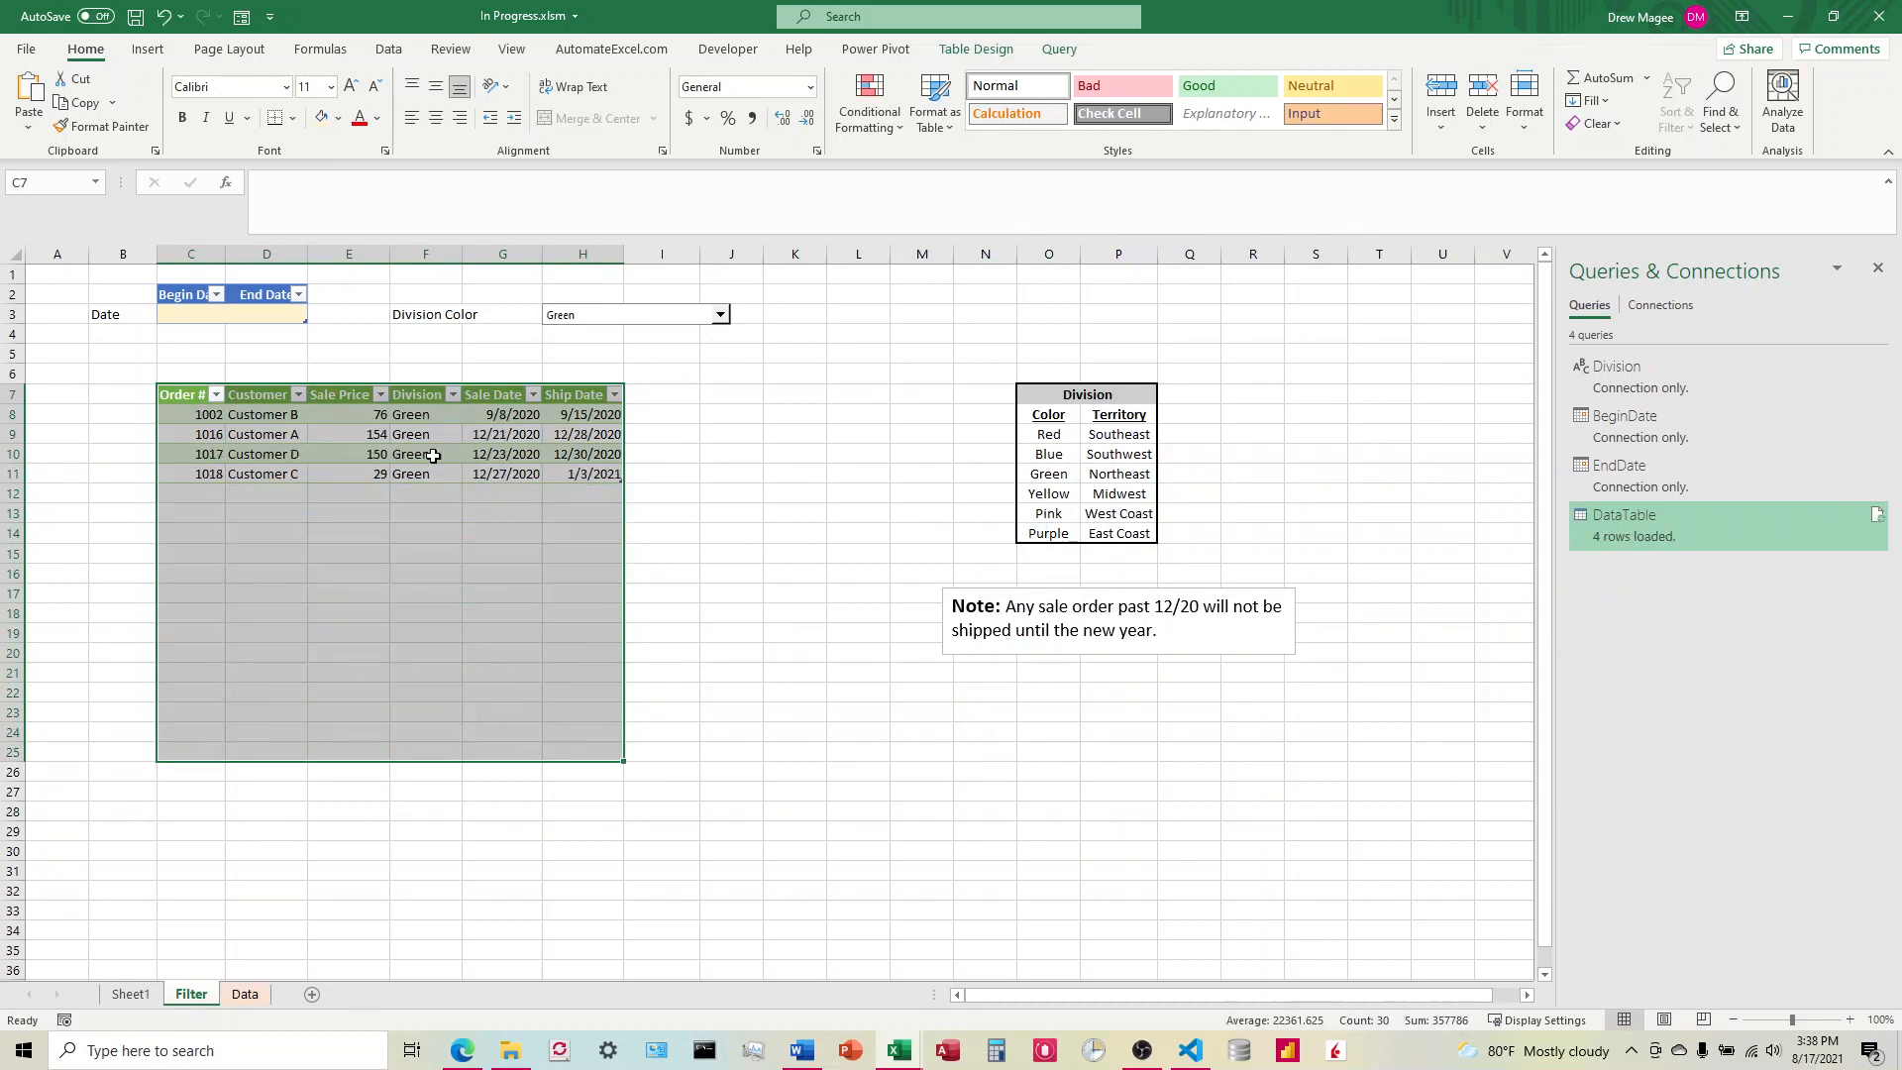
Step: Enter a Begin Date of 12/1/2020 and an End Date of 12/31/2020, and refresh DataTable with this range
left_click(187, 315)
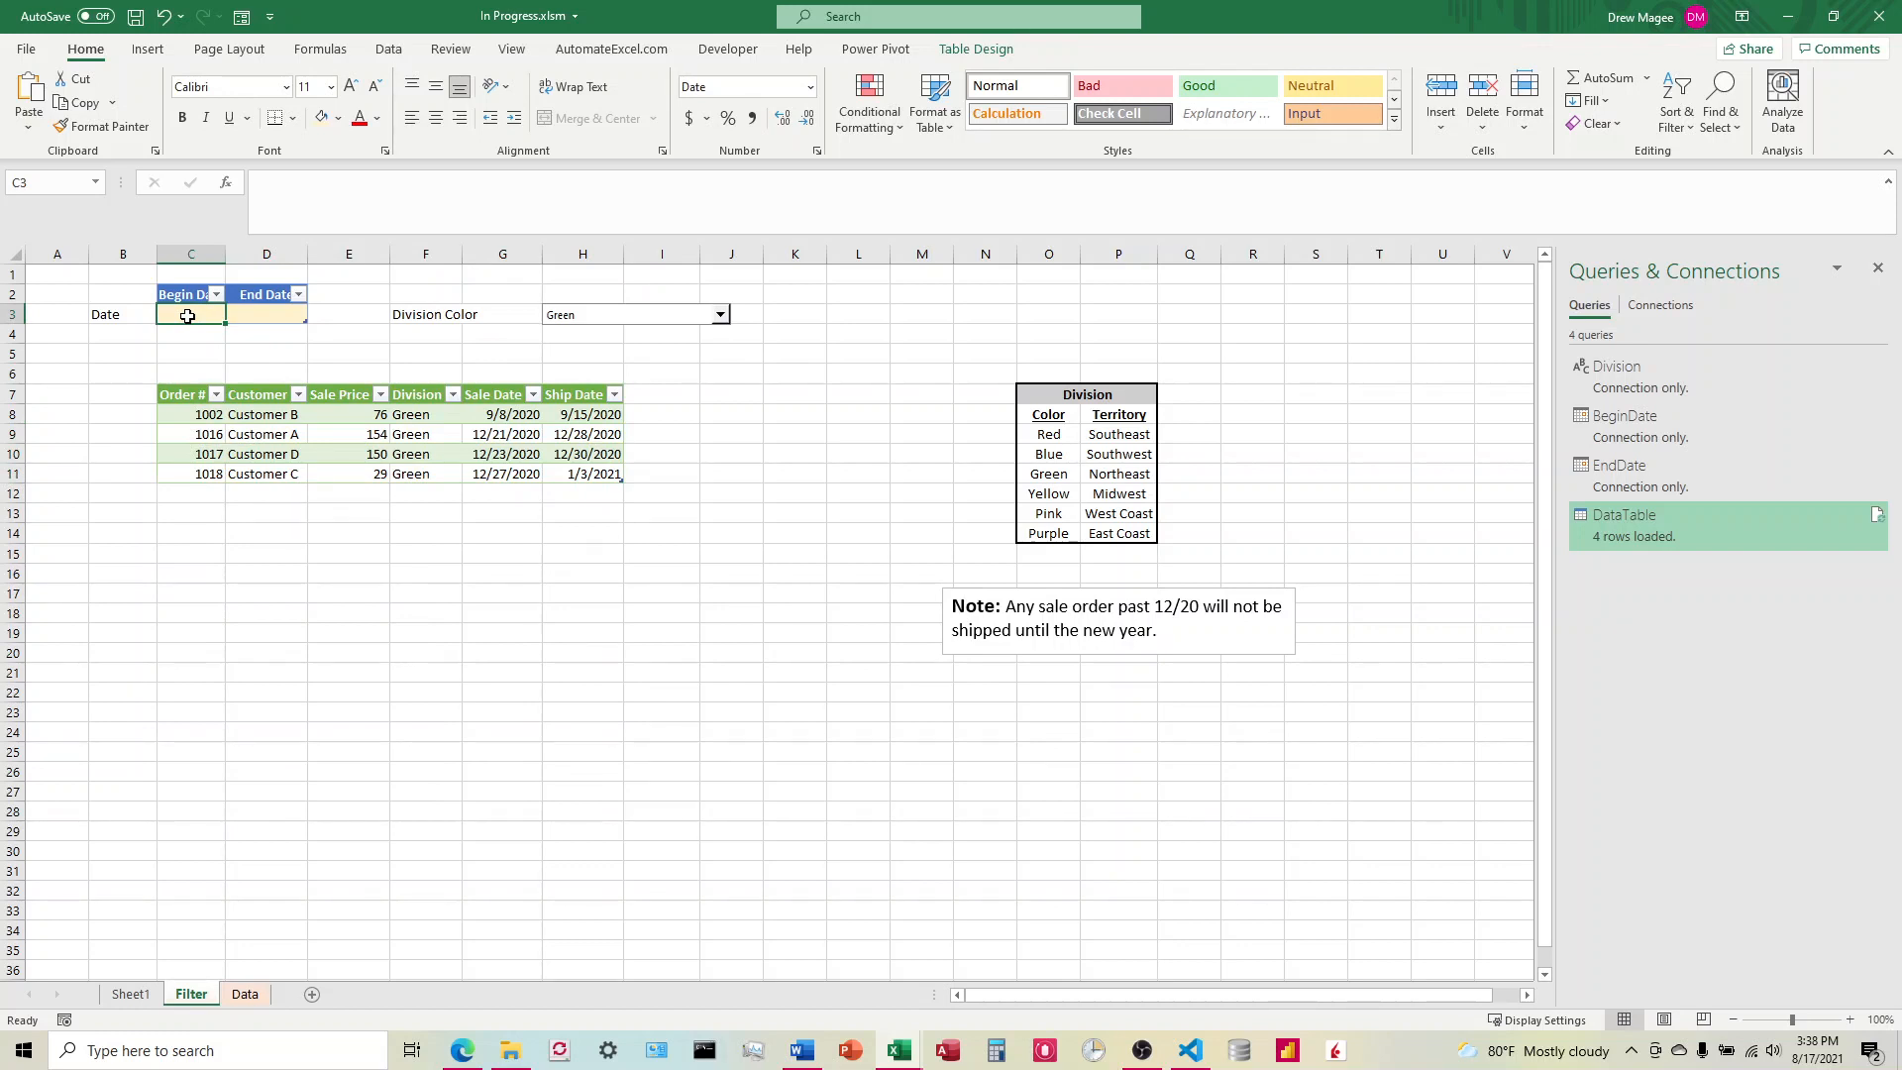
type("12/1/")
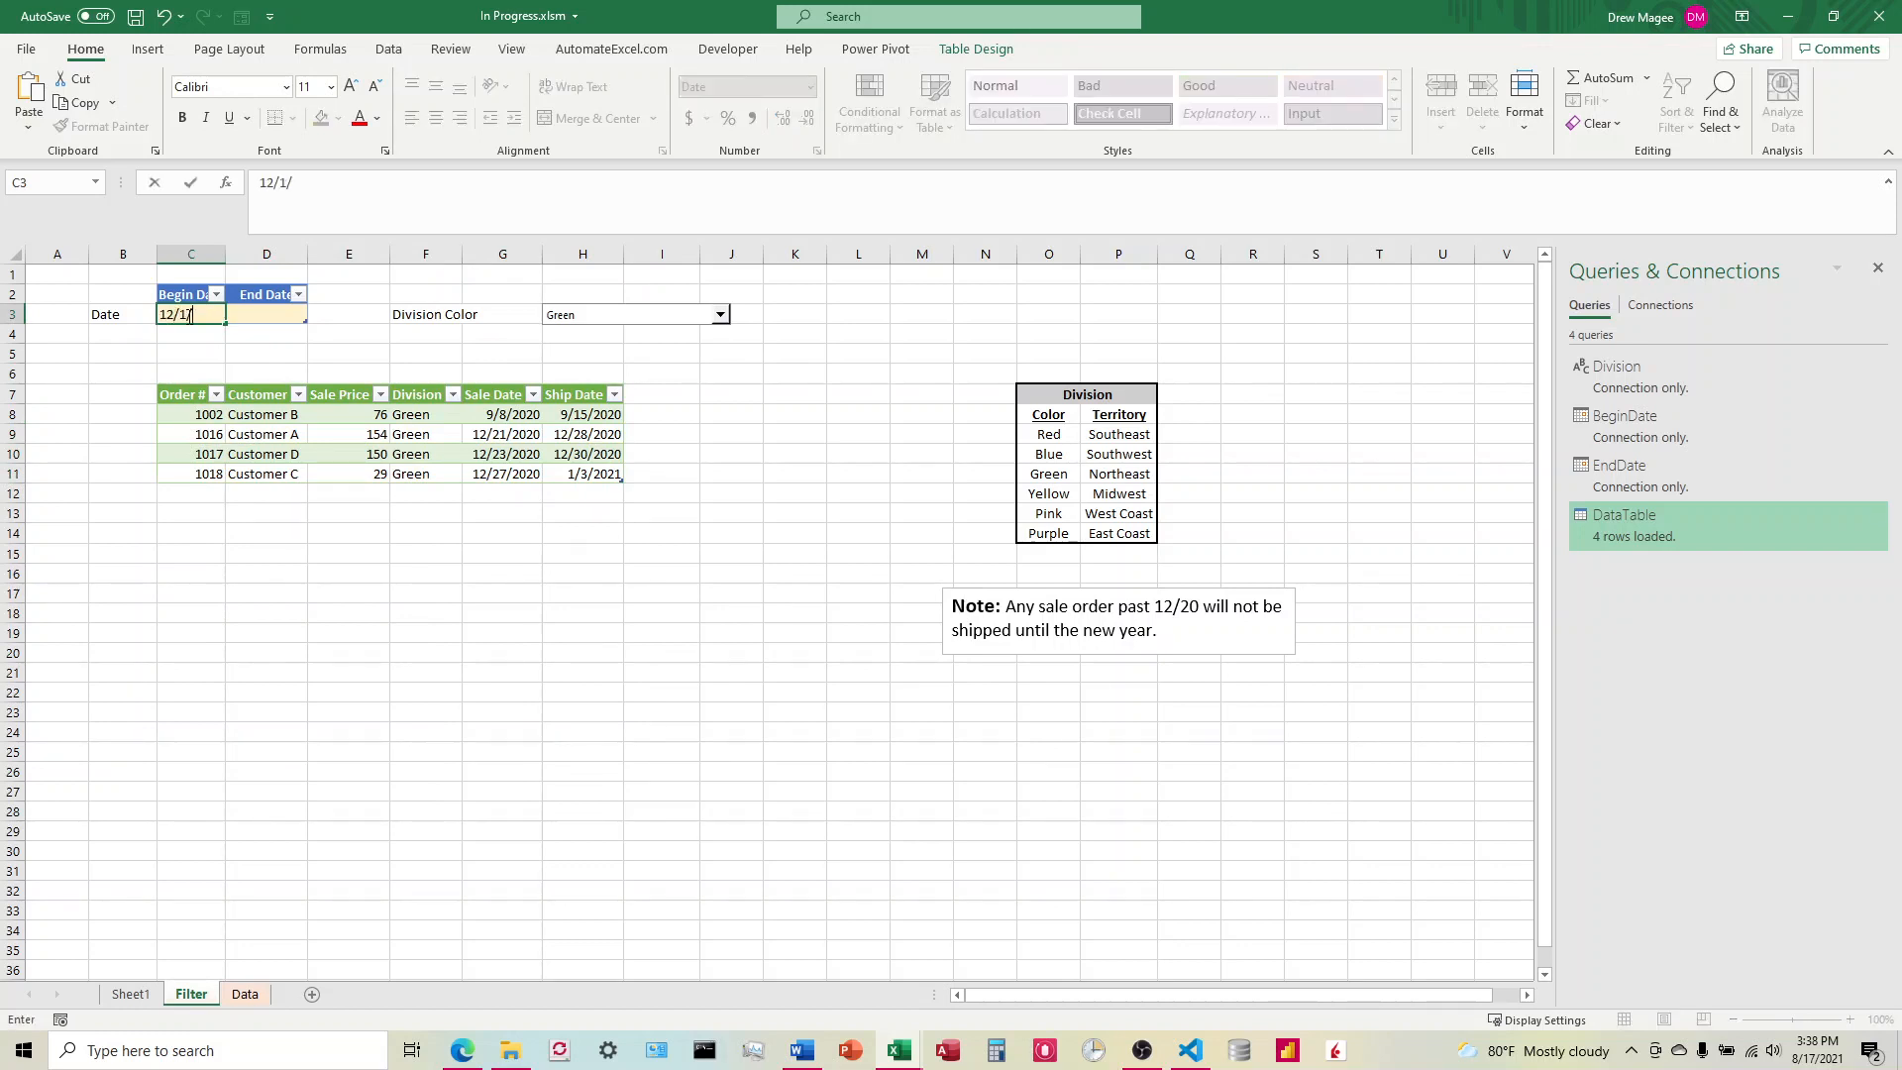
type("2020")
key("Tab")
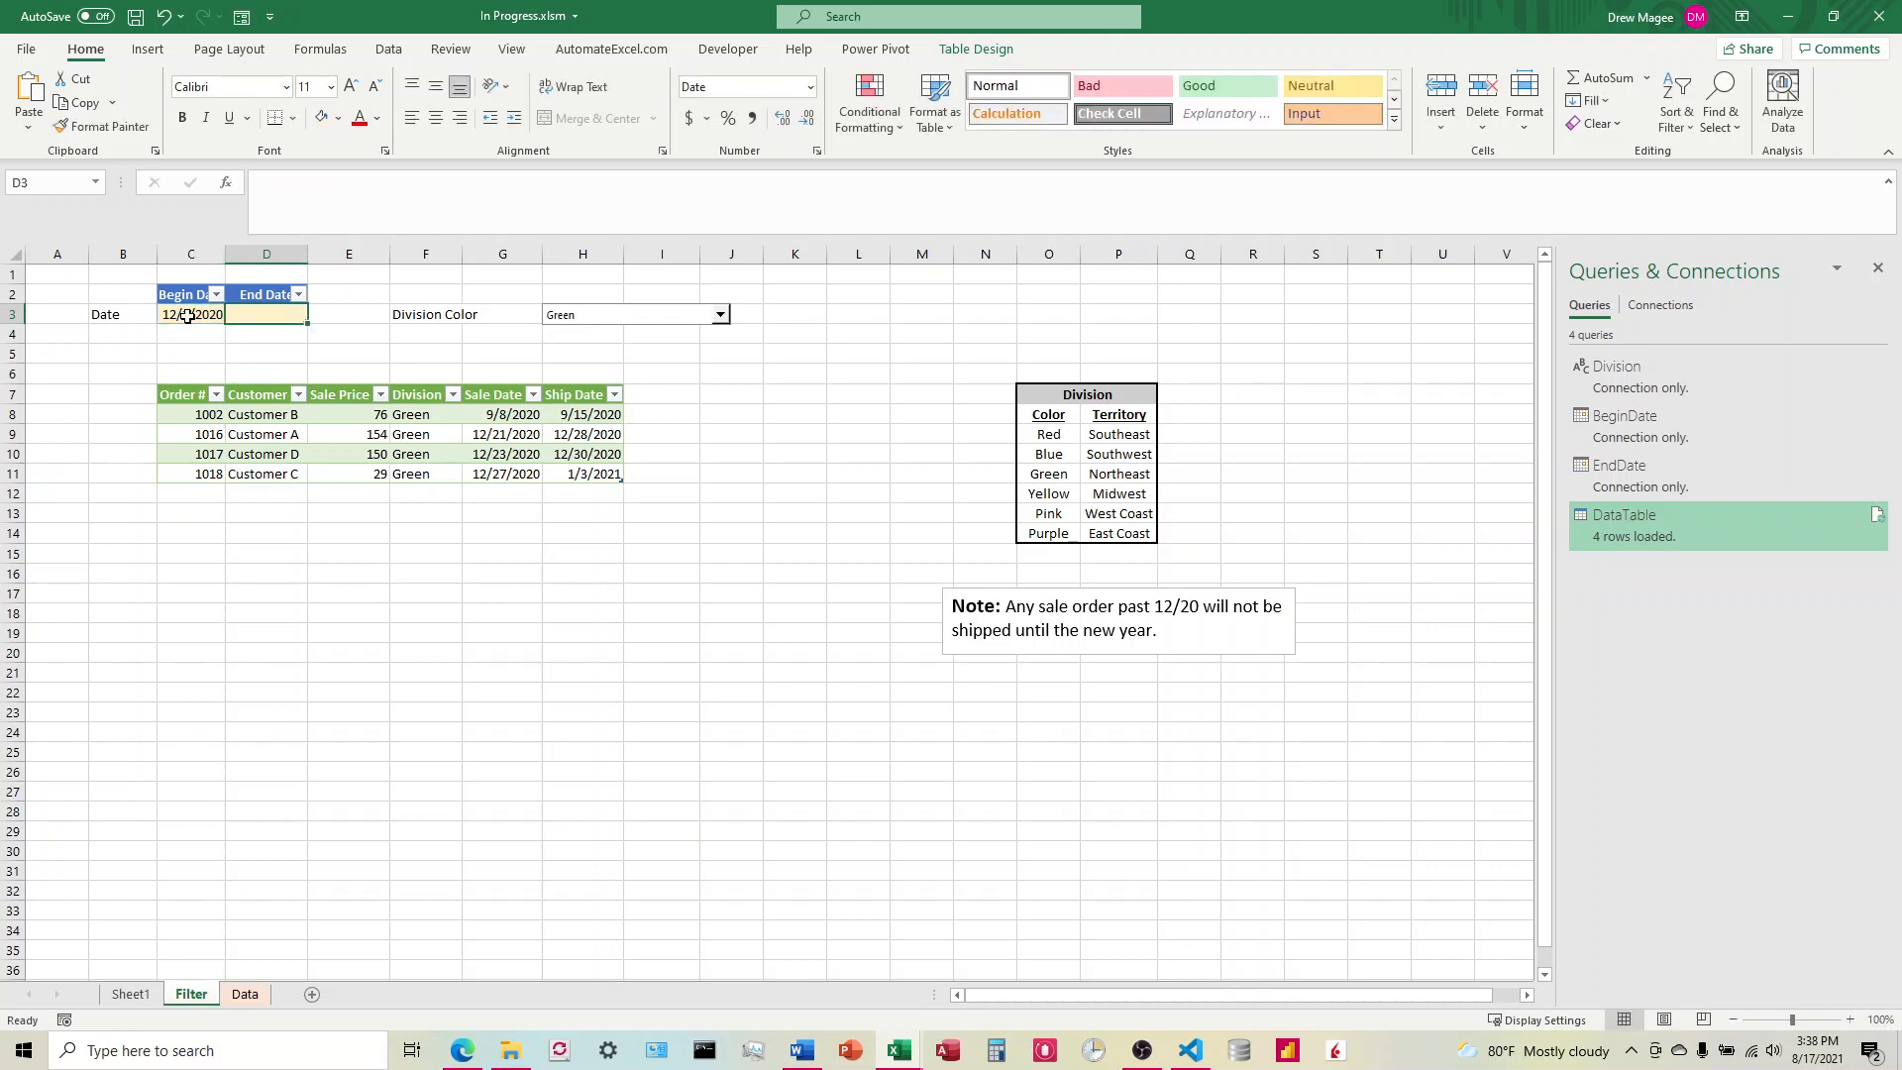
type("12/31")
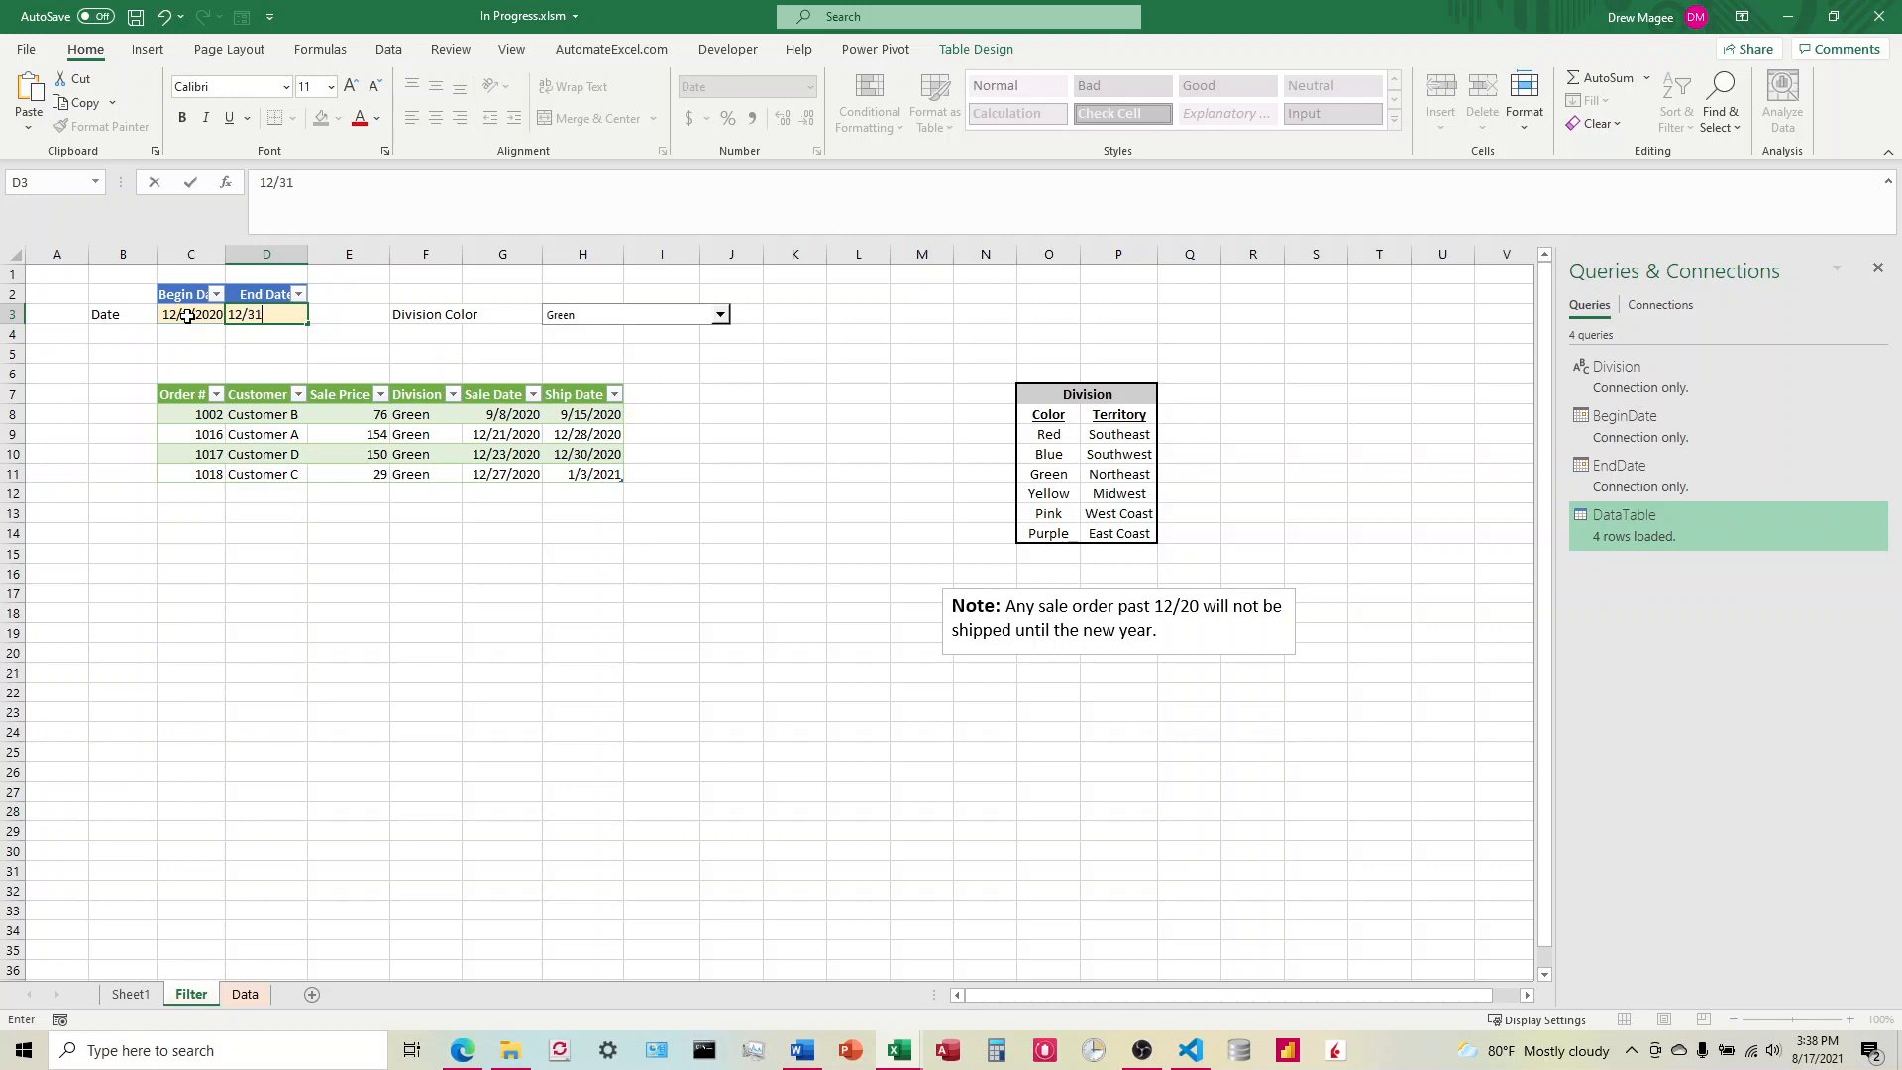
type("/2020")
key("Return")
left_click(1877, 515)
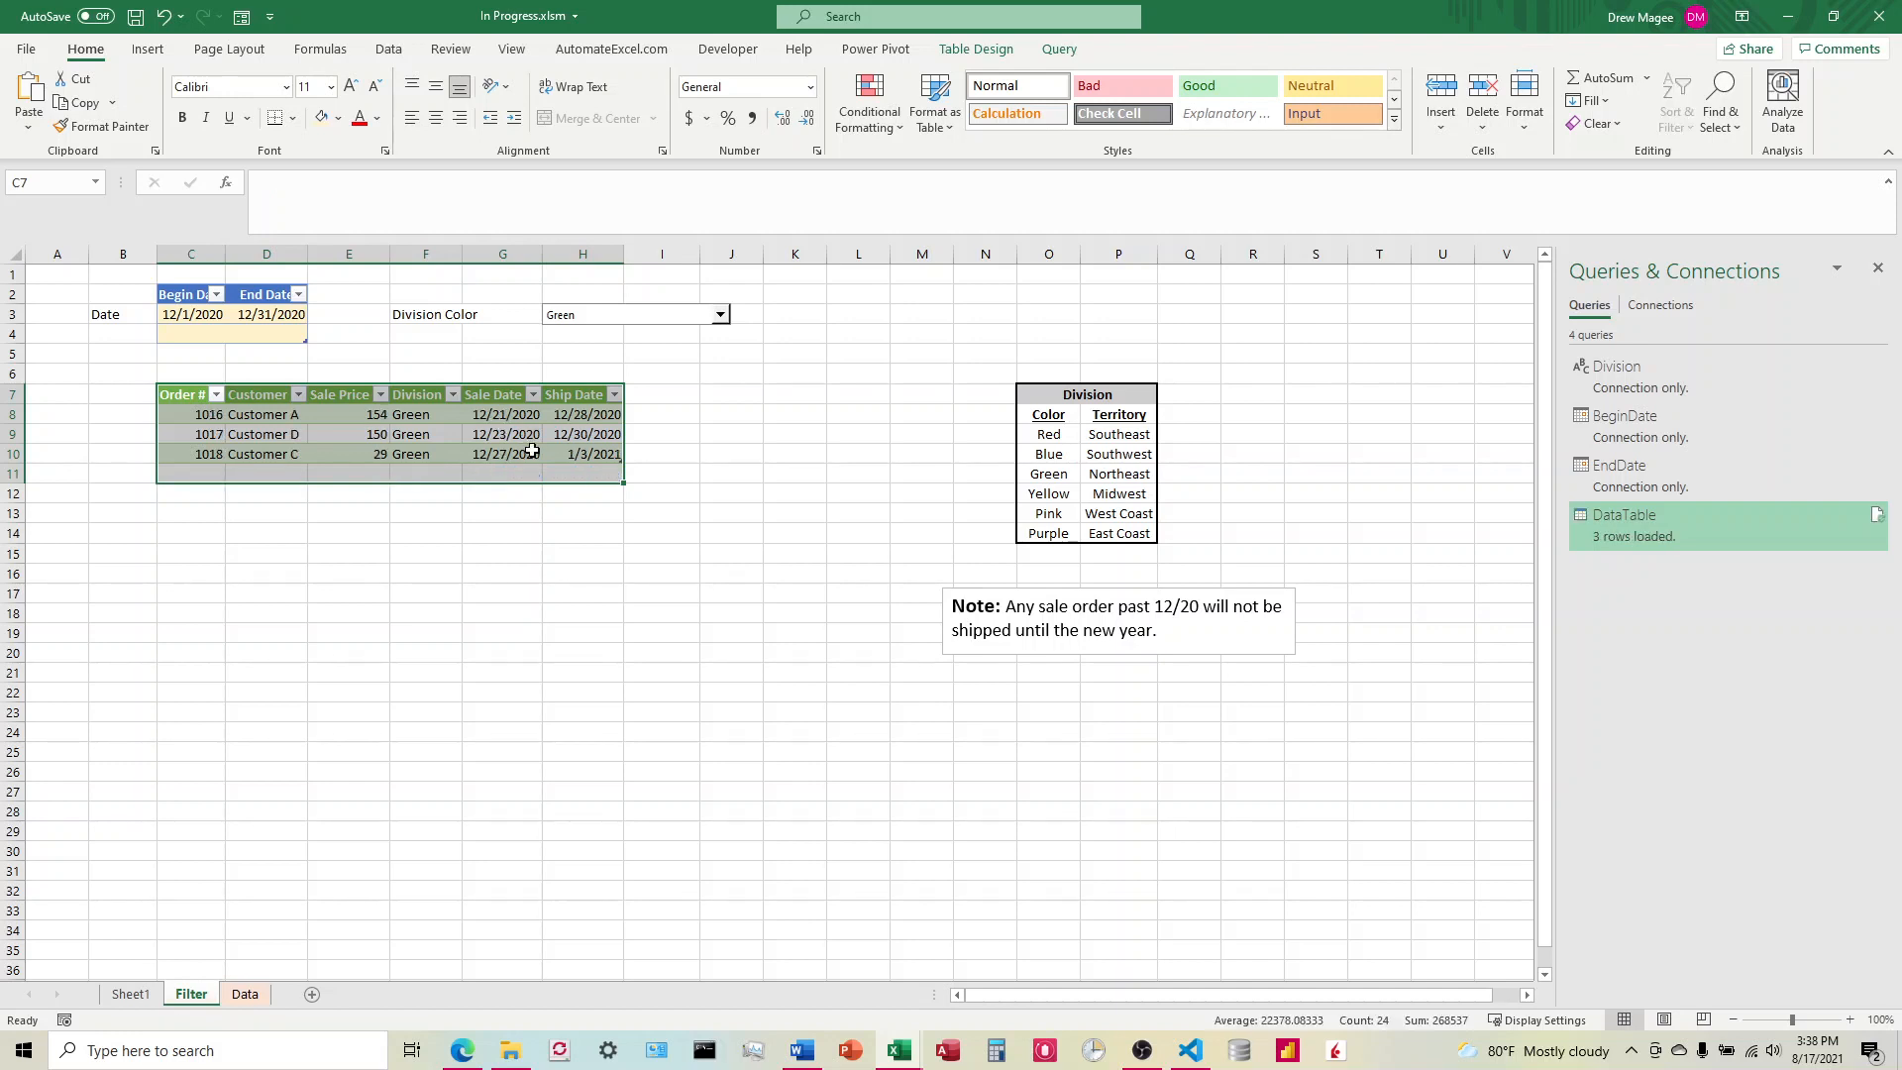
left_click(590, 547)
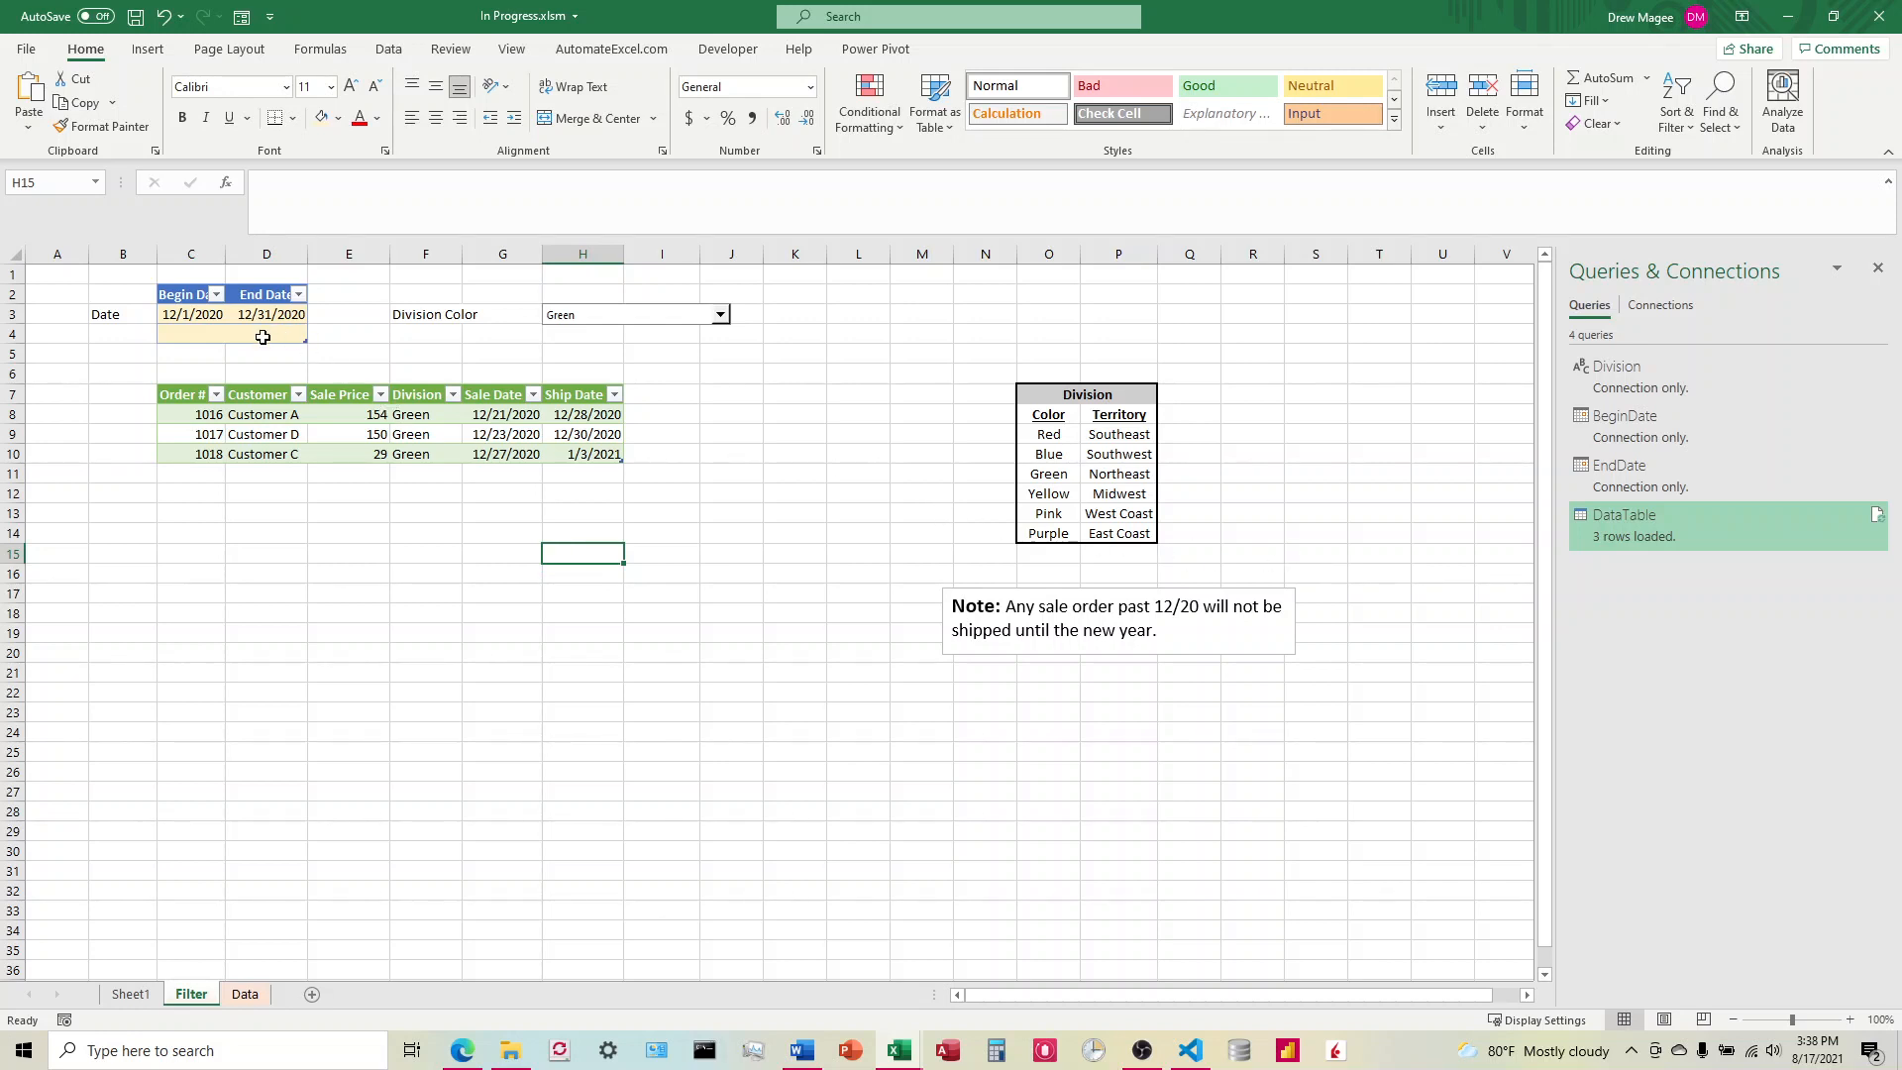
Step: Shrink the date table to exclude the extra blank row 4 and remove the fill color from cells C4:D4
left_click(190, 319)
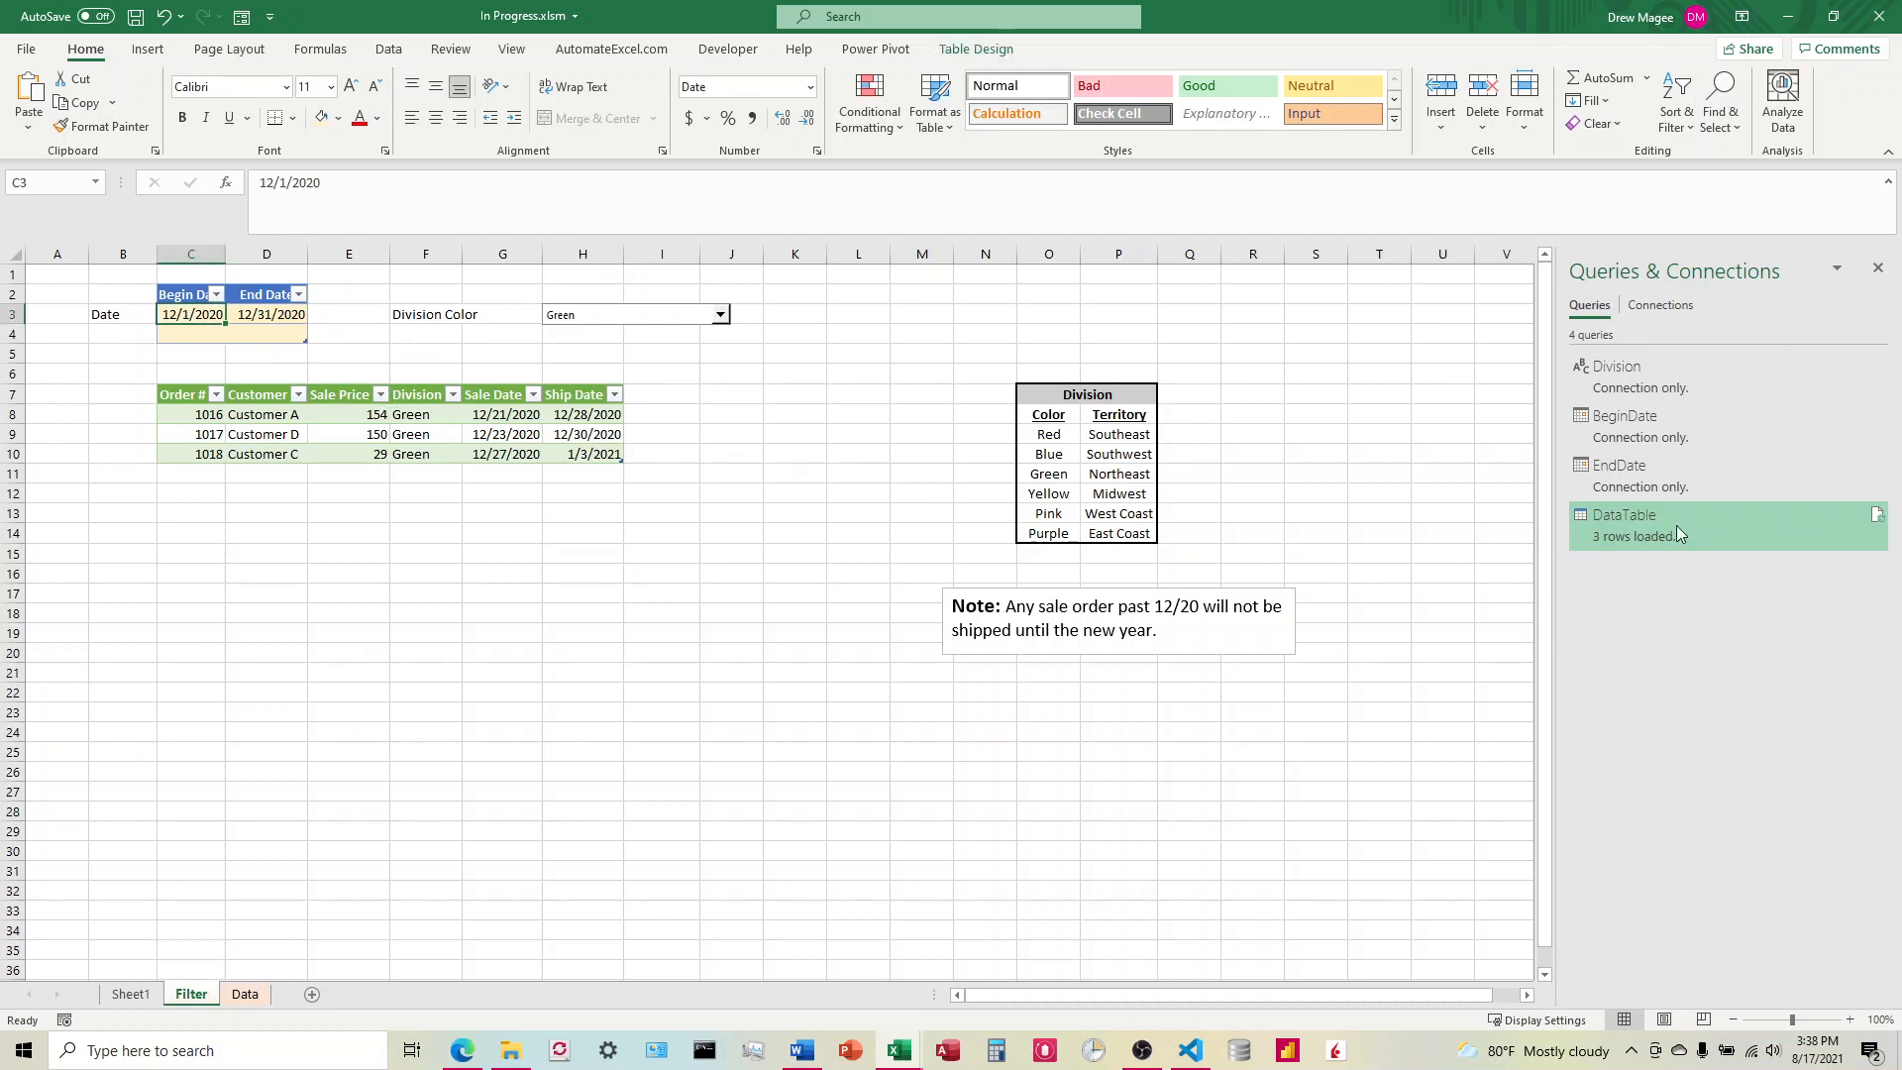
left_click(243, 333)
left_click(190, 335)
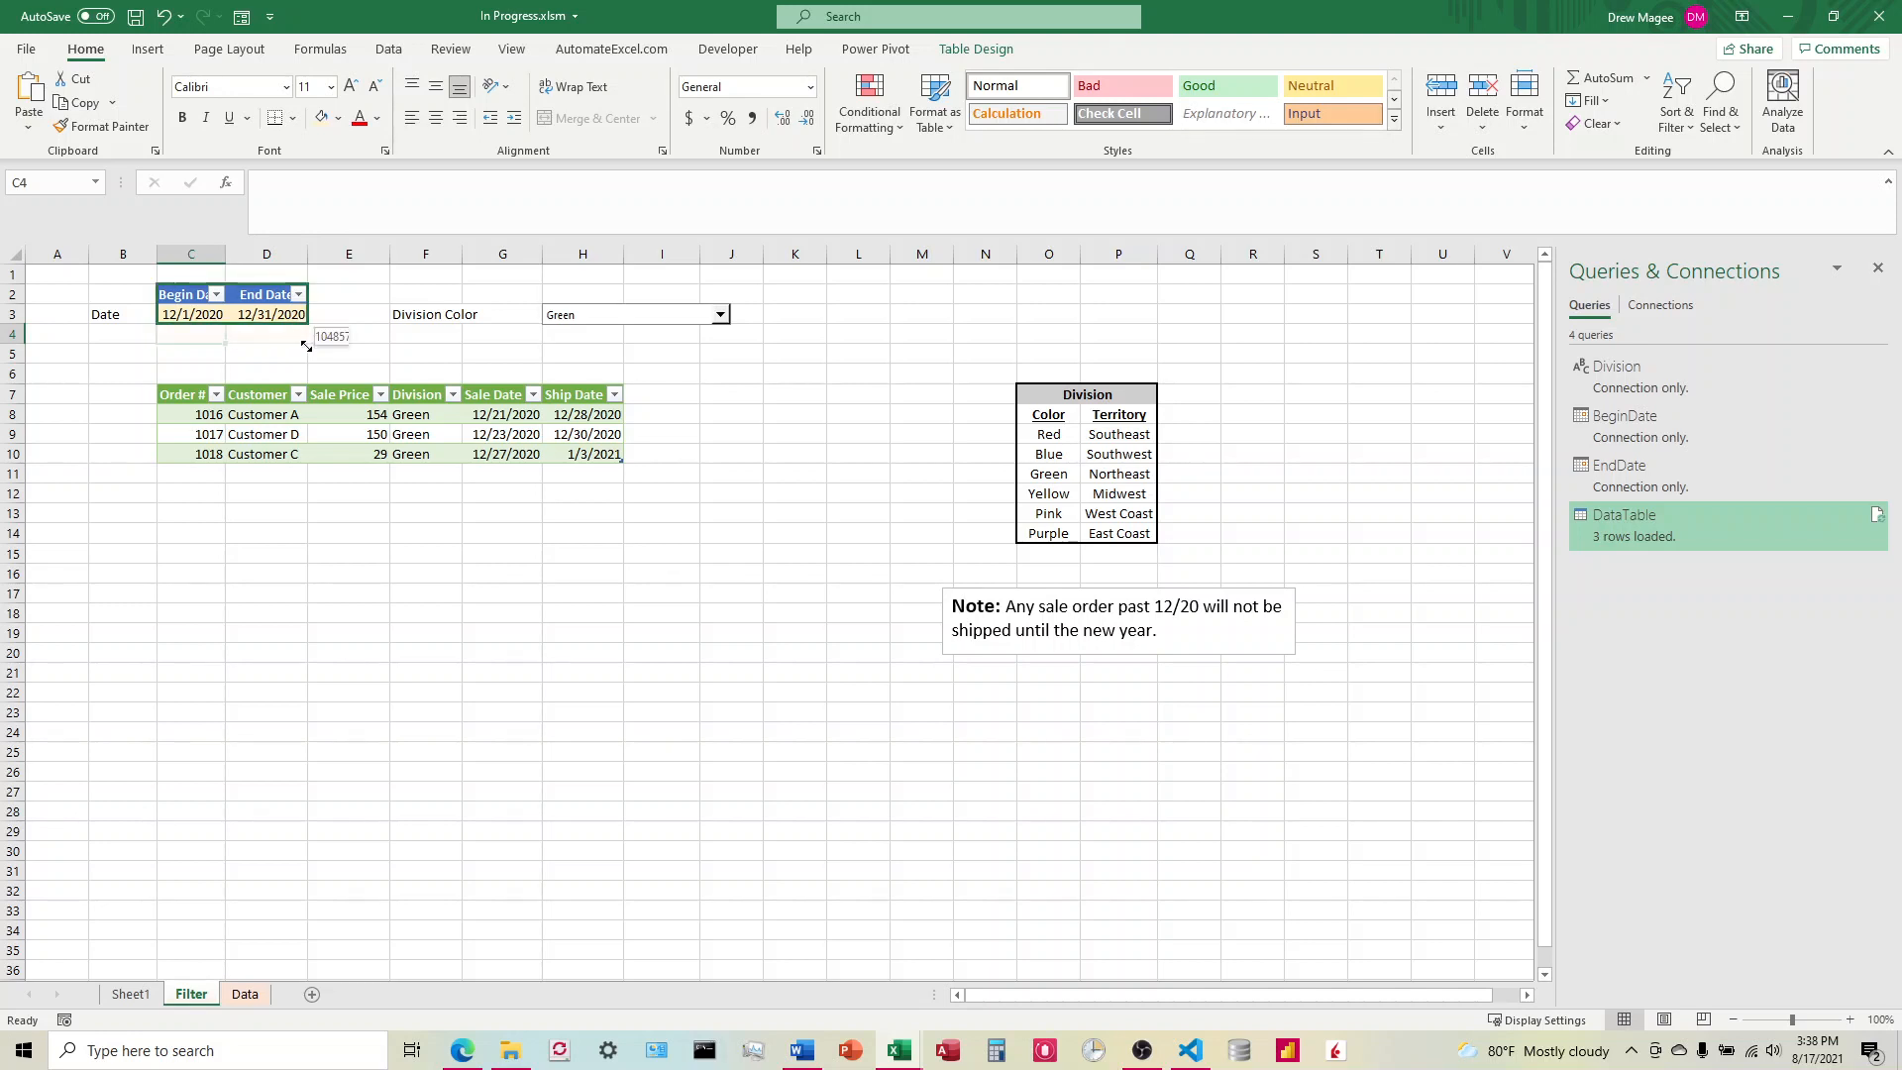
left_click_drag(304, 348, 305, 329)
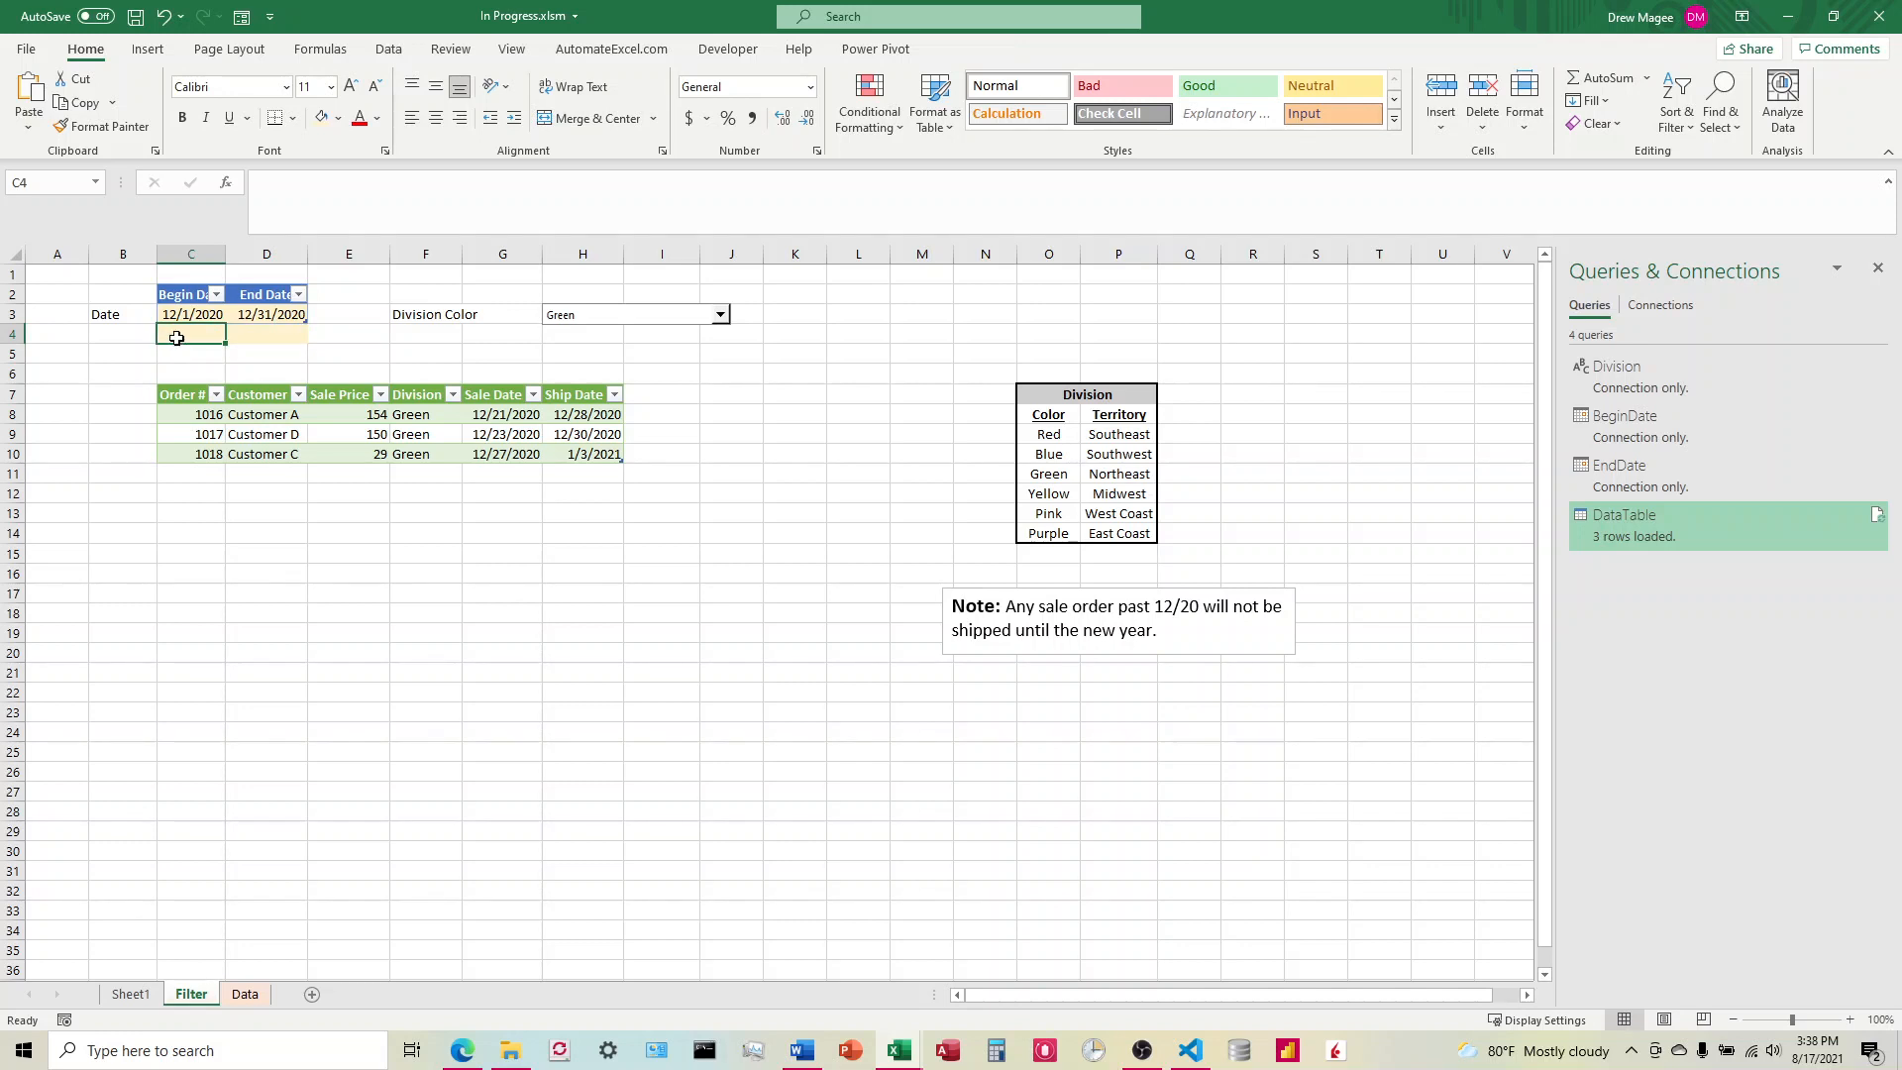
left_click_drag(176, 338, 273, 336)
left_click(338, 118)
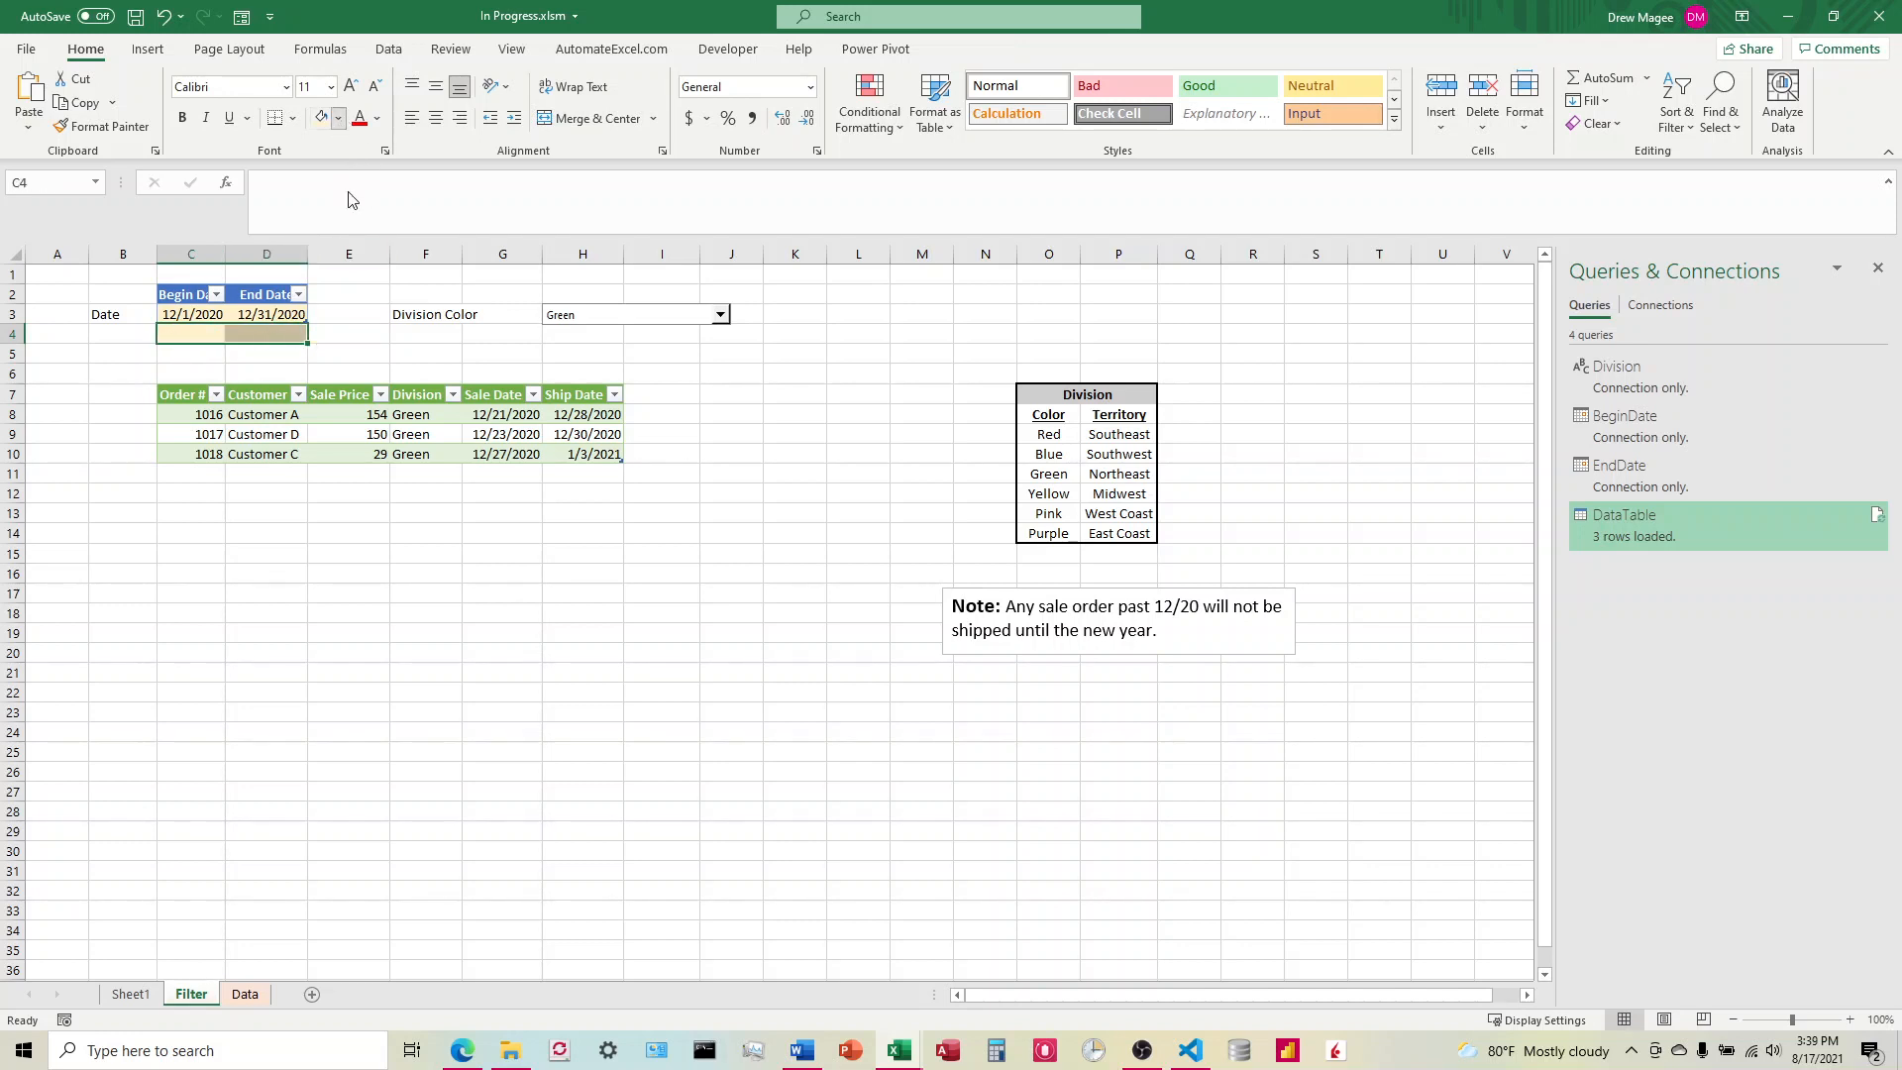
left_click(365, 337)
left_click(395, 344)
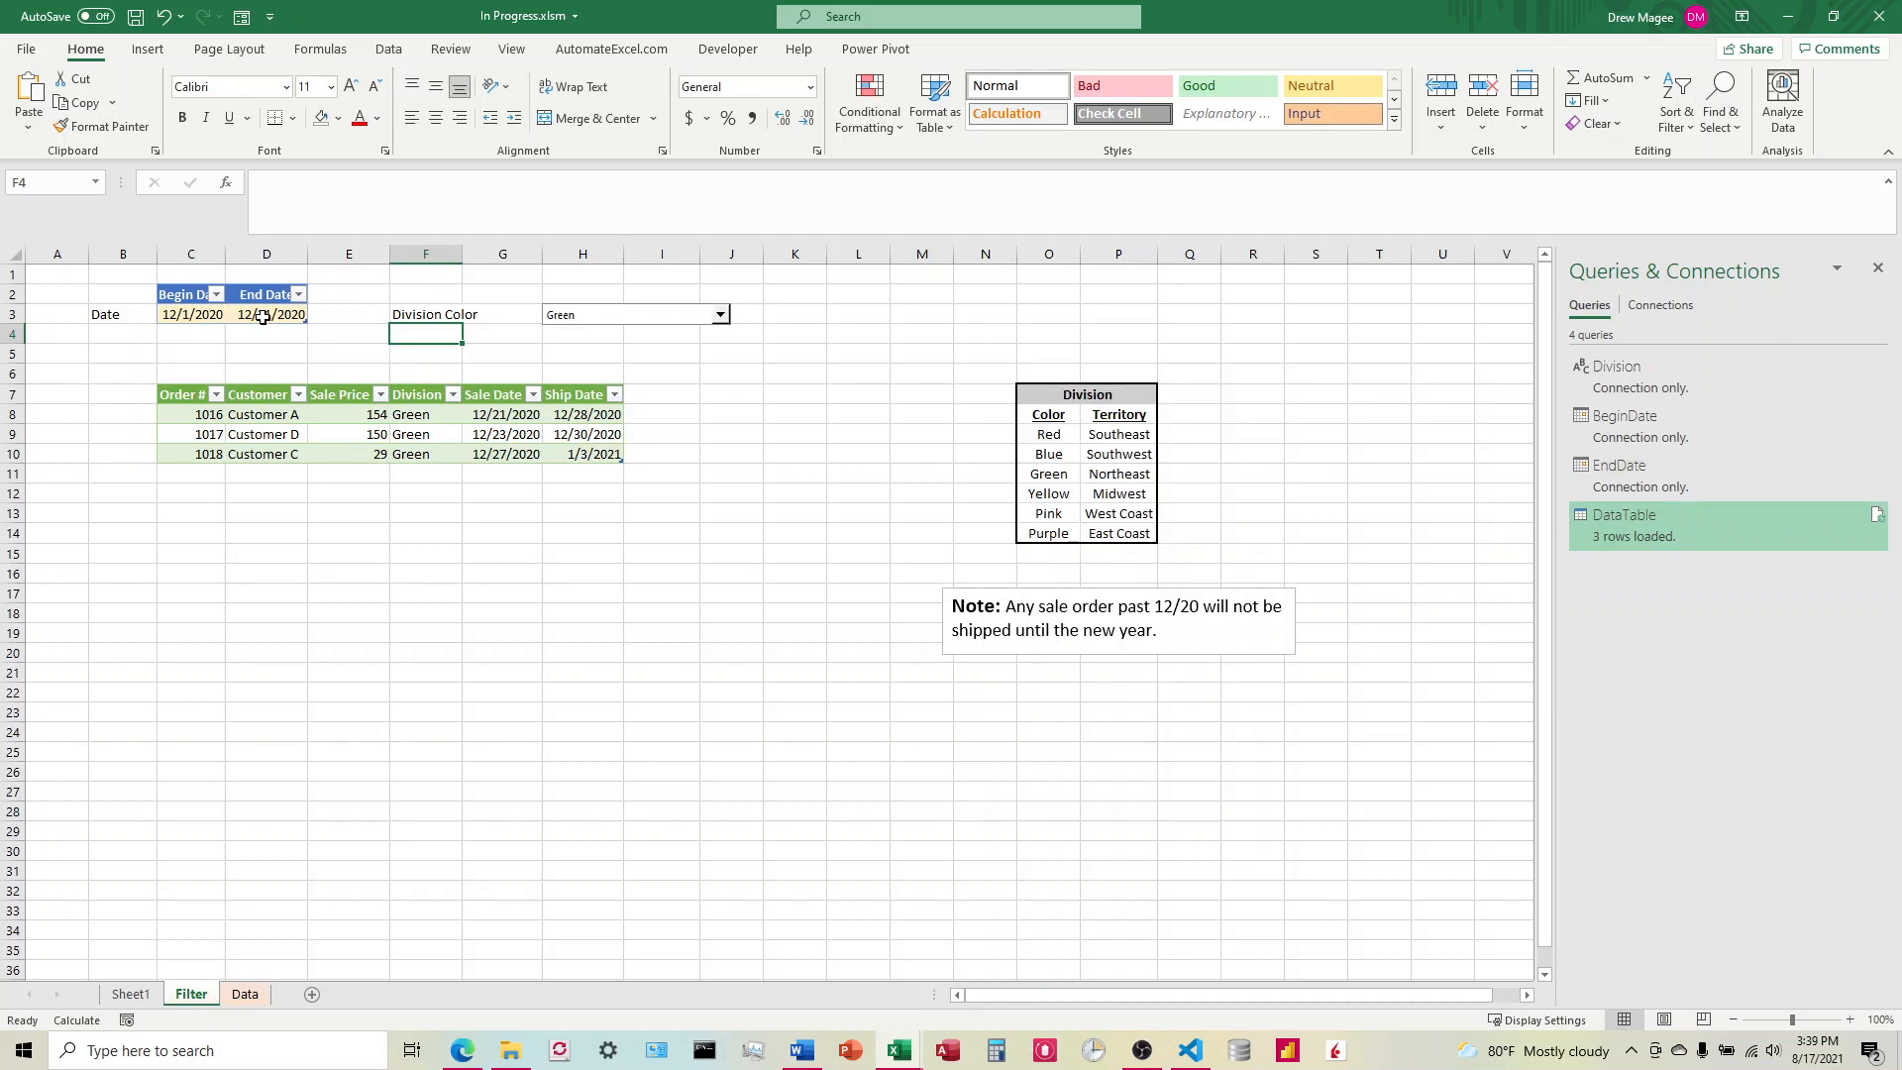
Step: Leave the Division Color unchanged and open the Visual Basic editor for the workbook
left_click(691, 319)
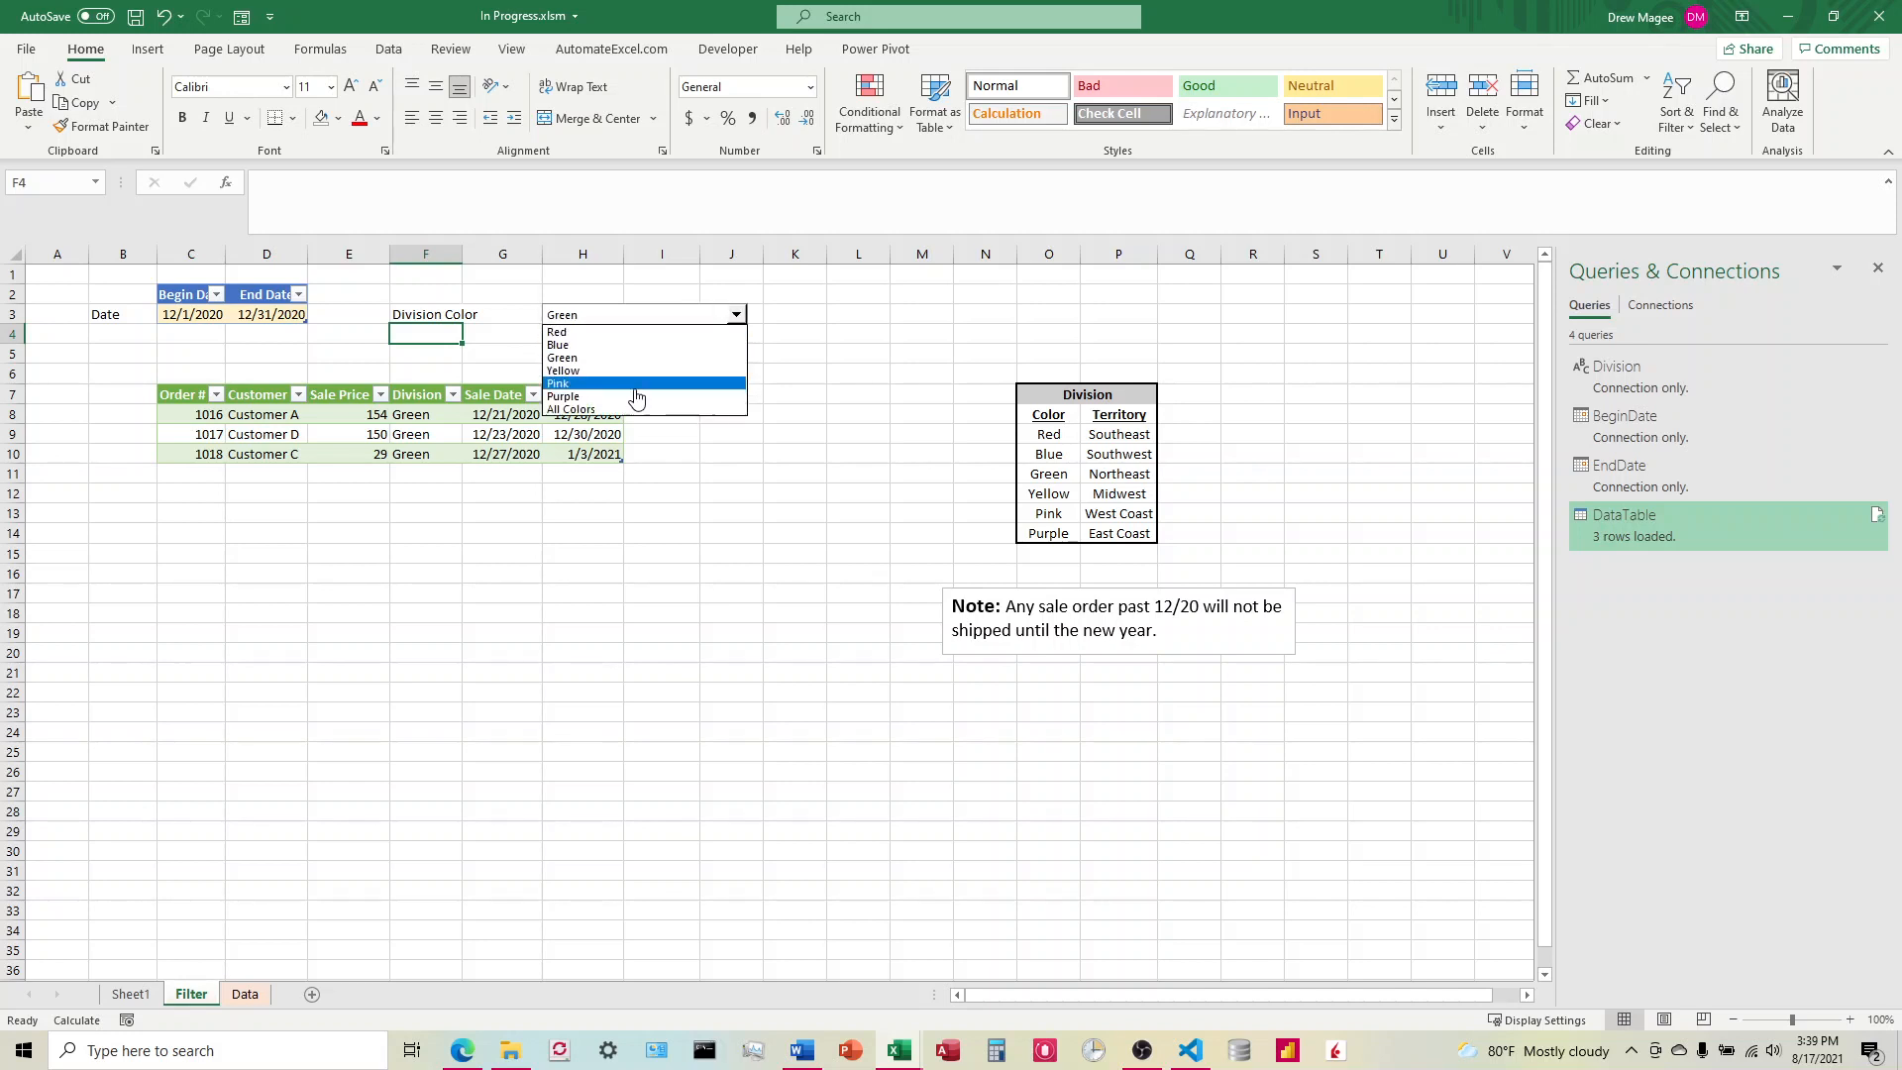
left_click(872, 382)
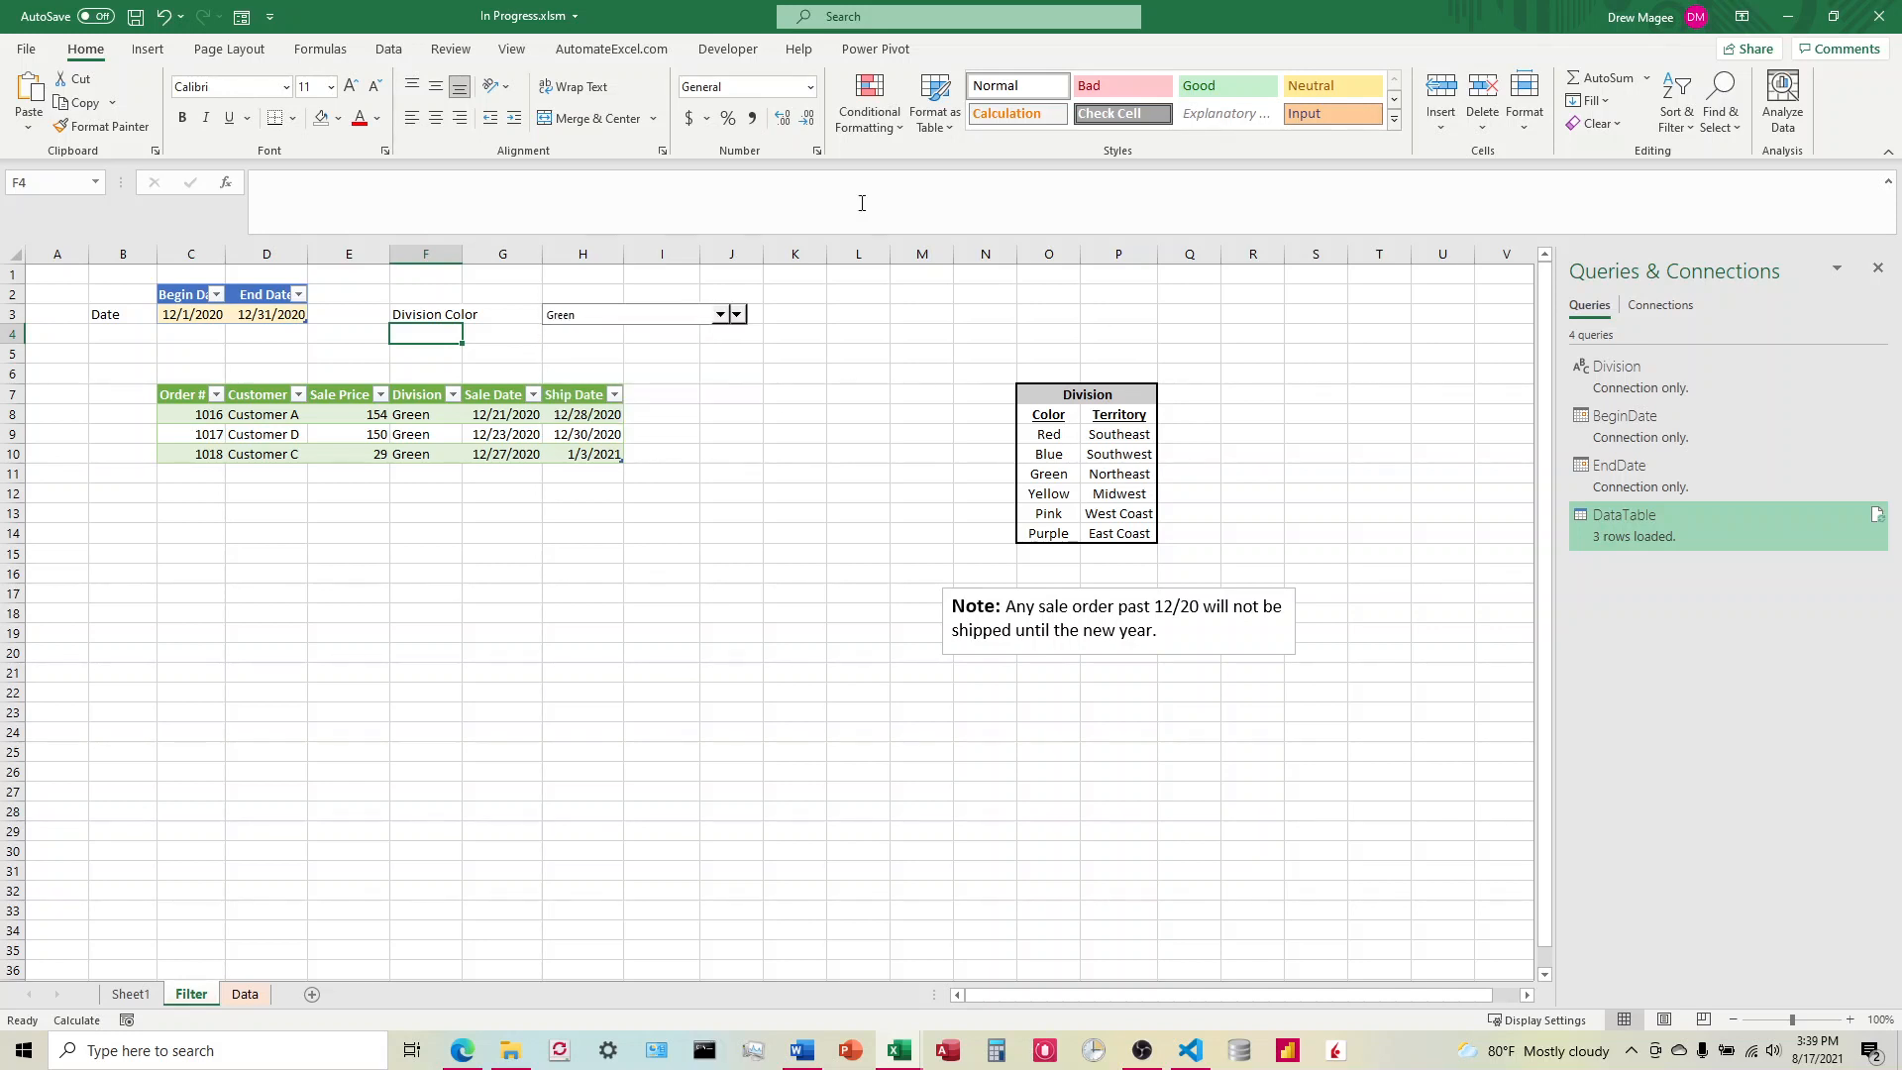
left_click(731, 50)
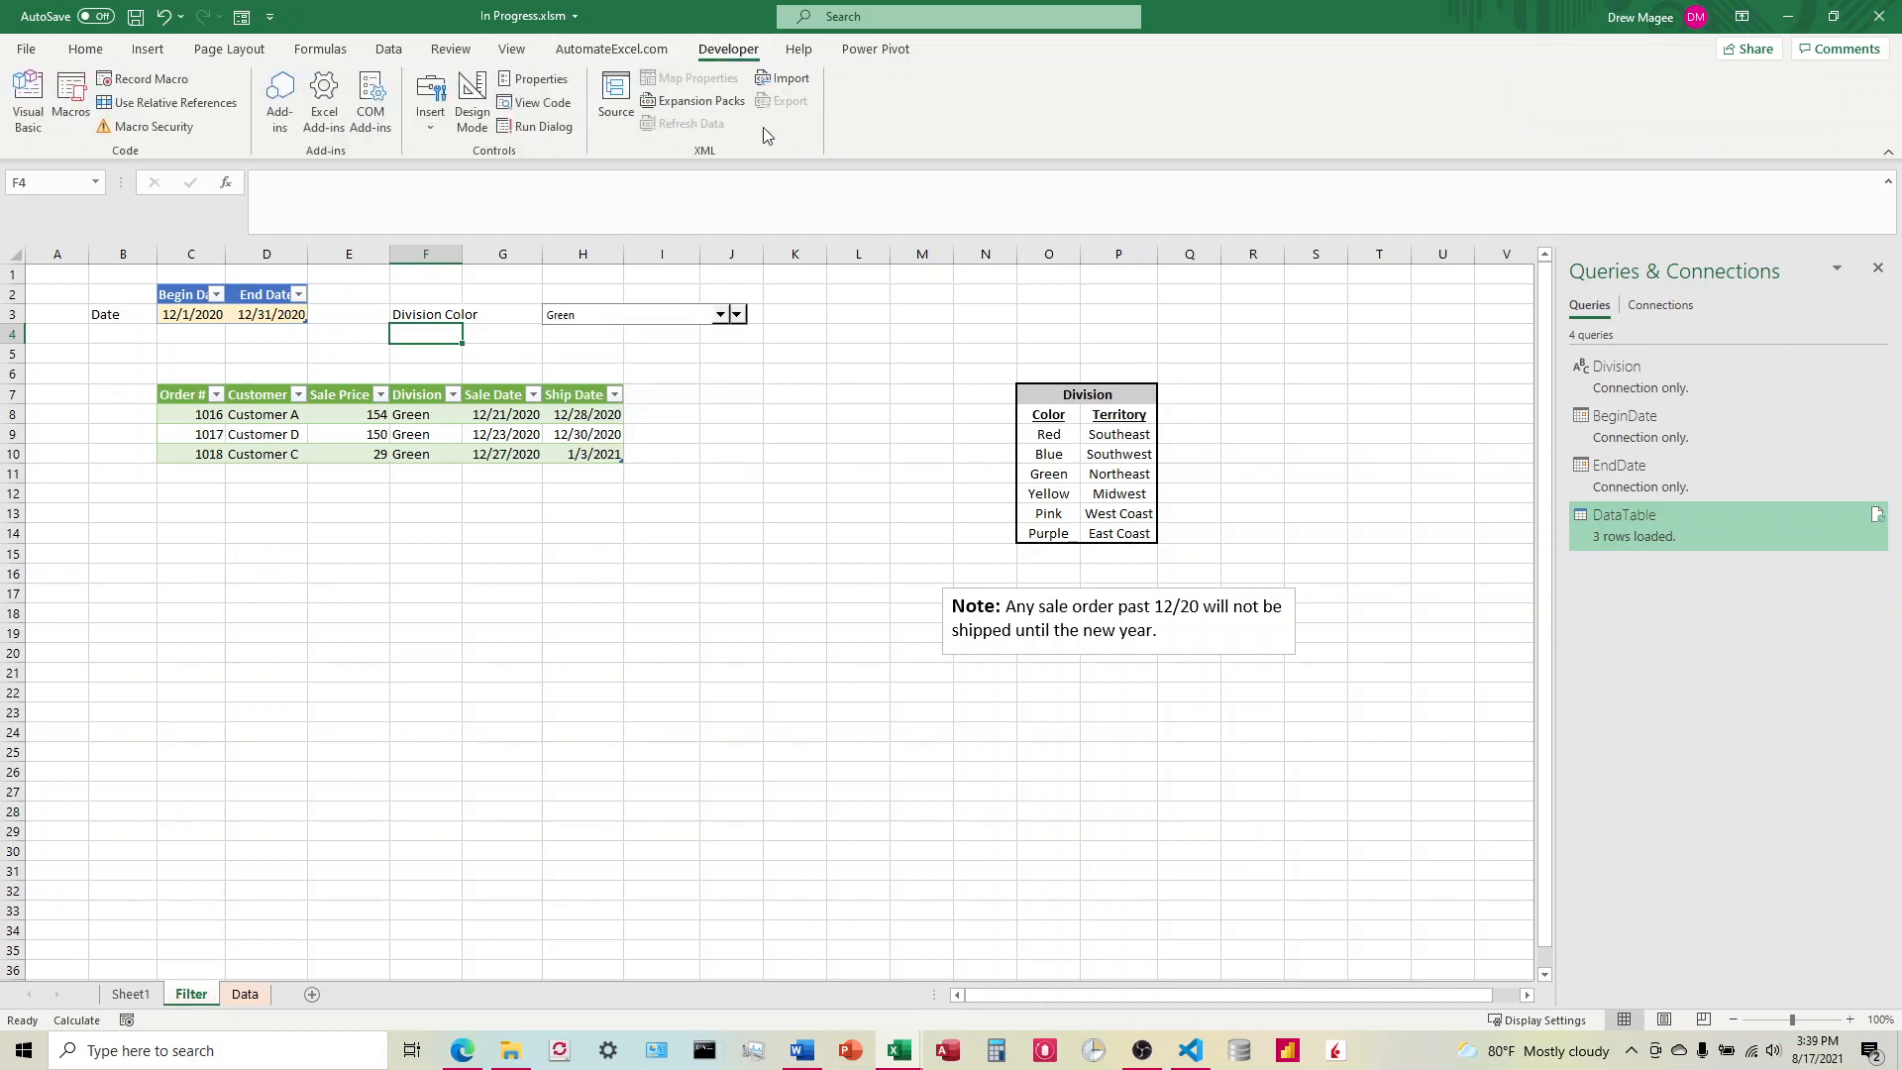
key("alt+F11")
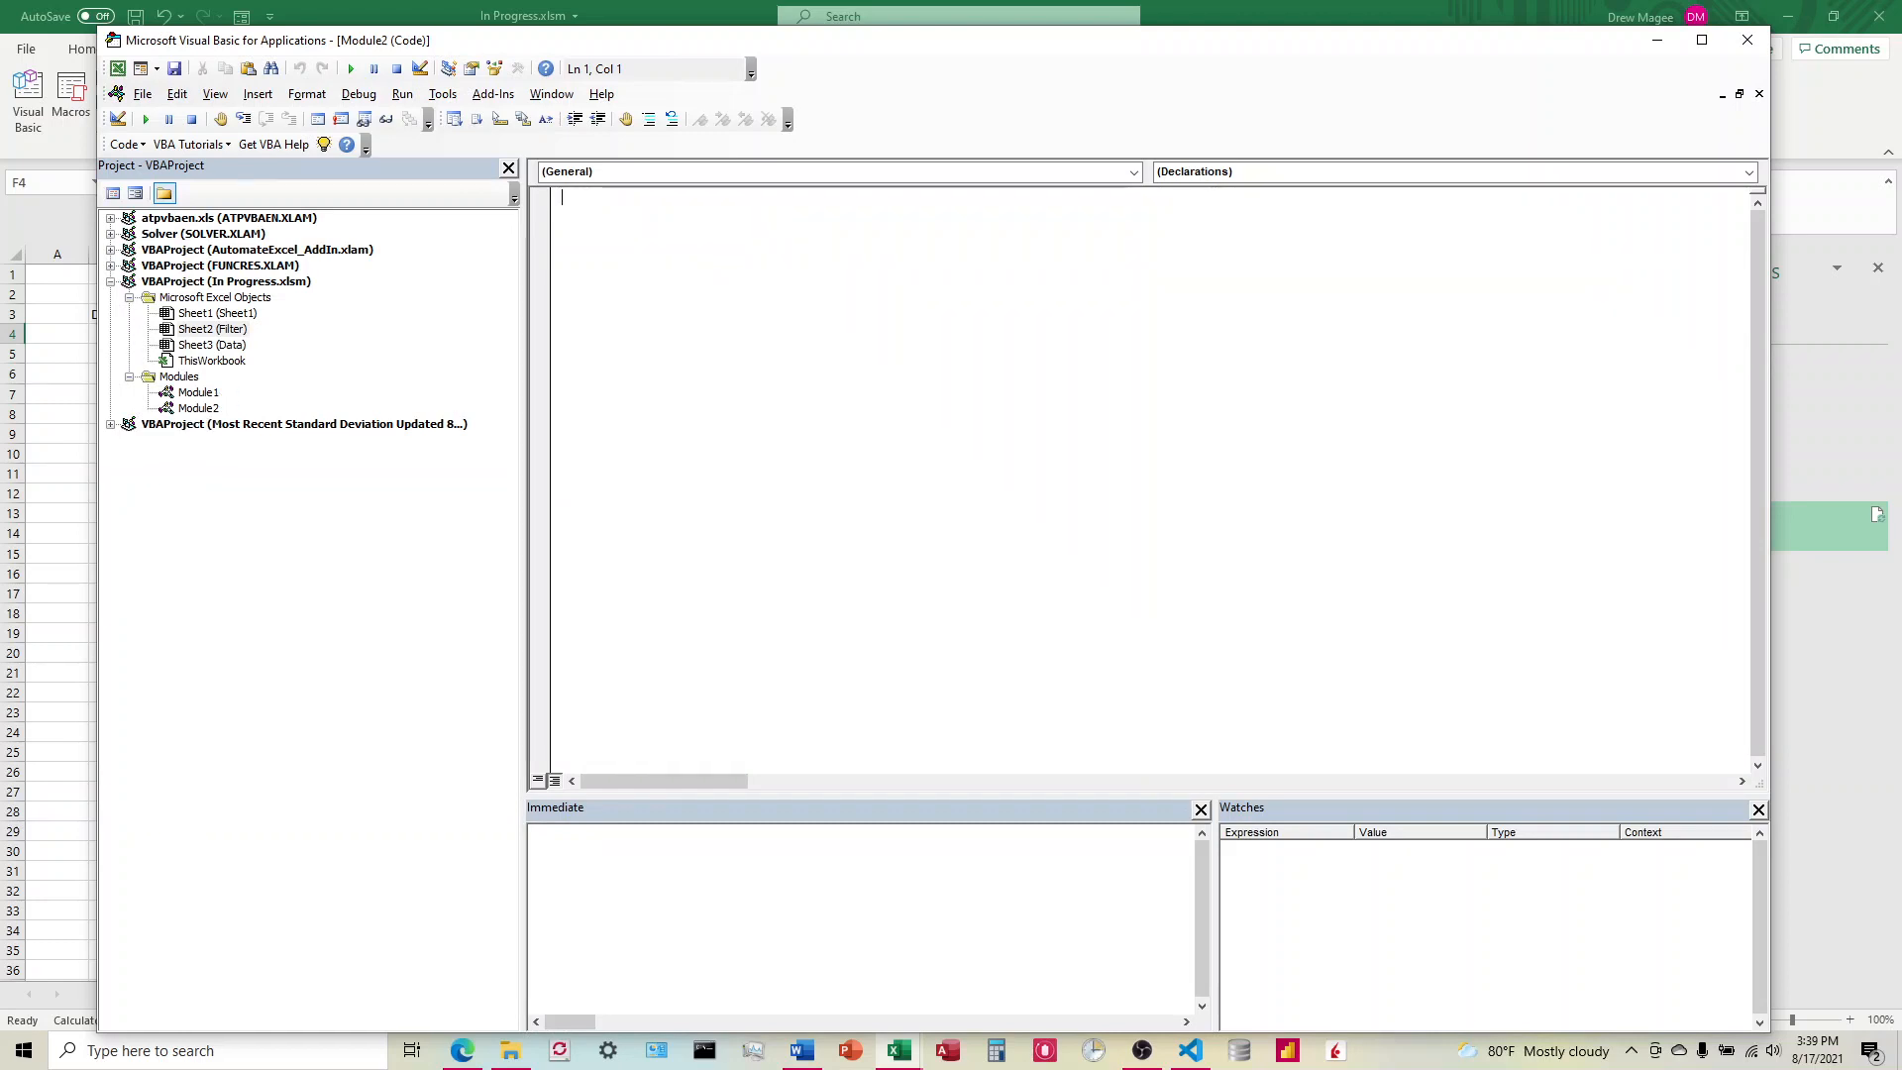
key("alt+Tab")
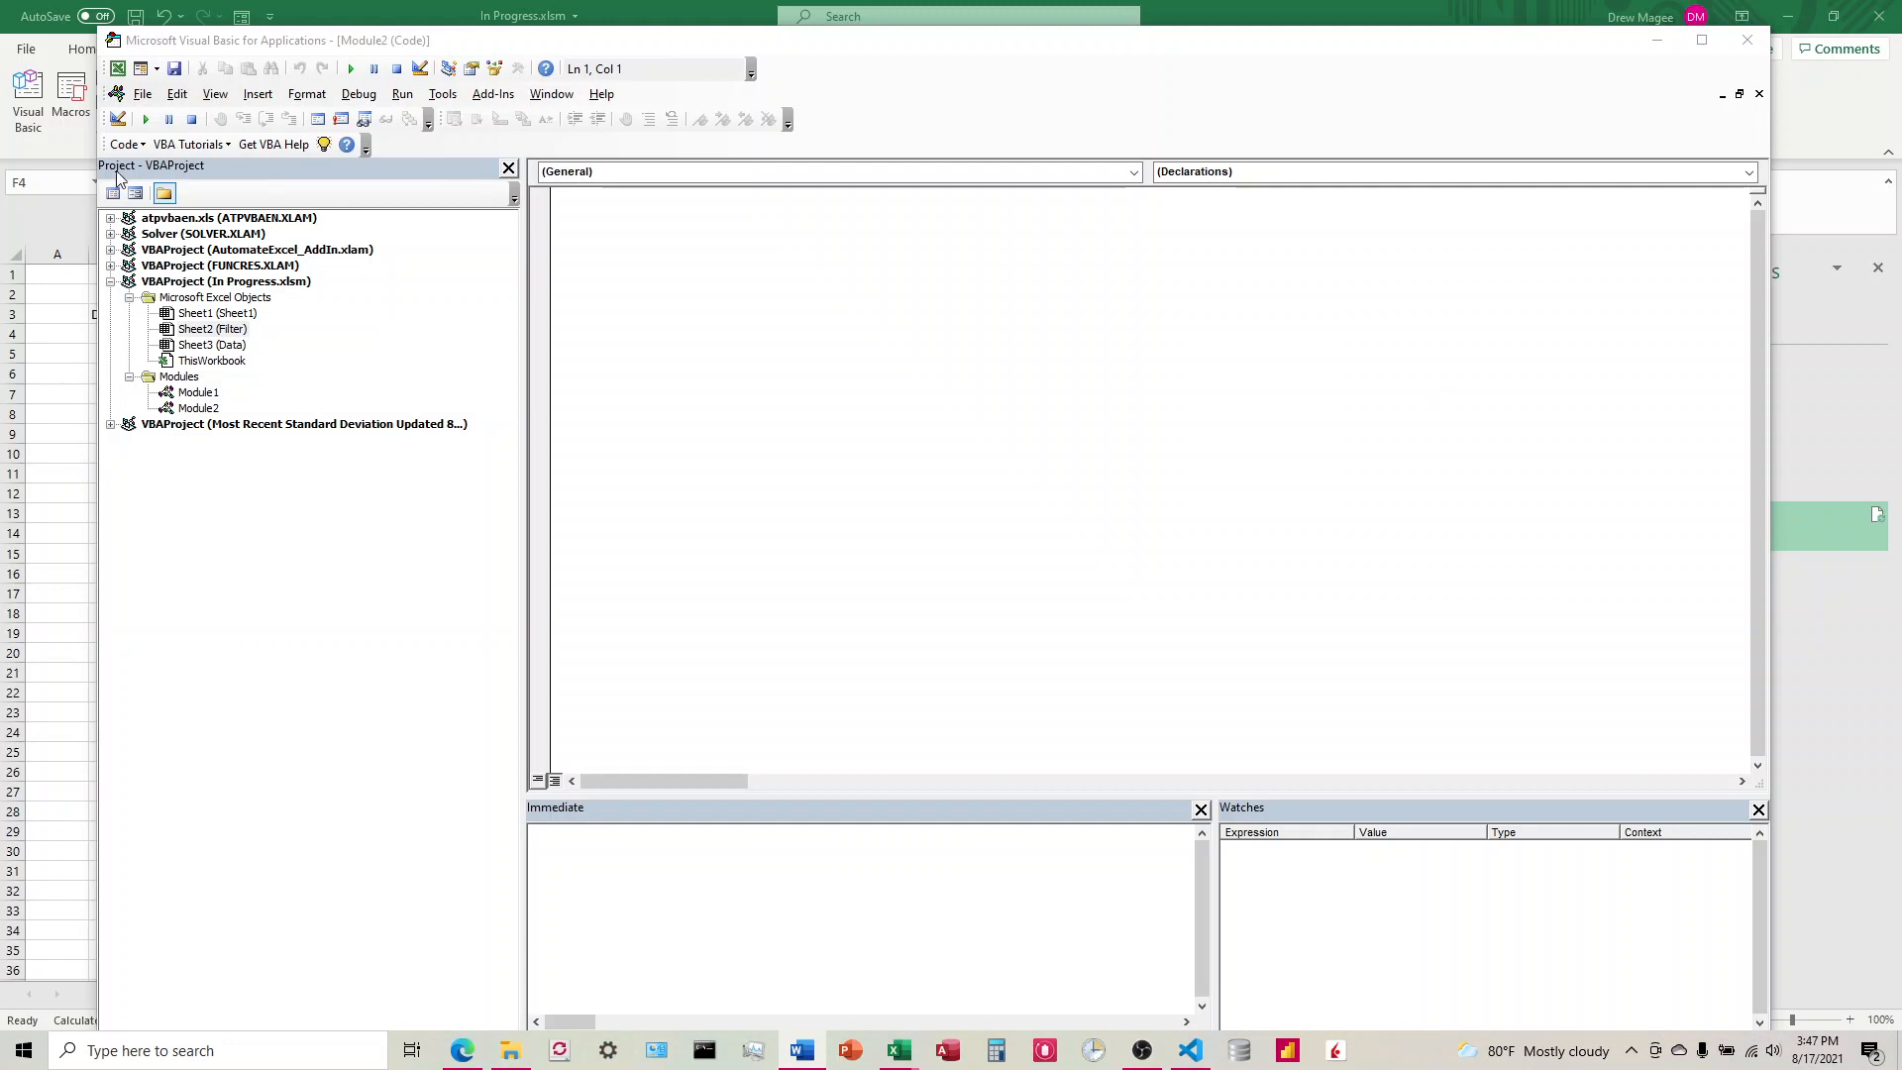
Step: Insert a new module into the In Progress.xlsm project
left_click(258, 100)
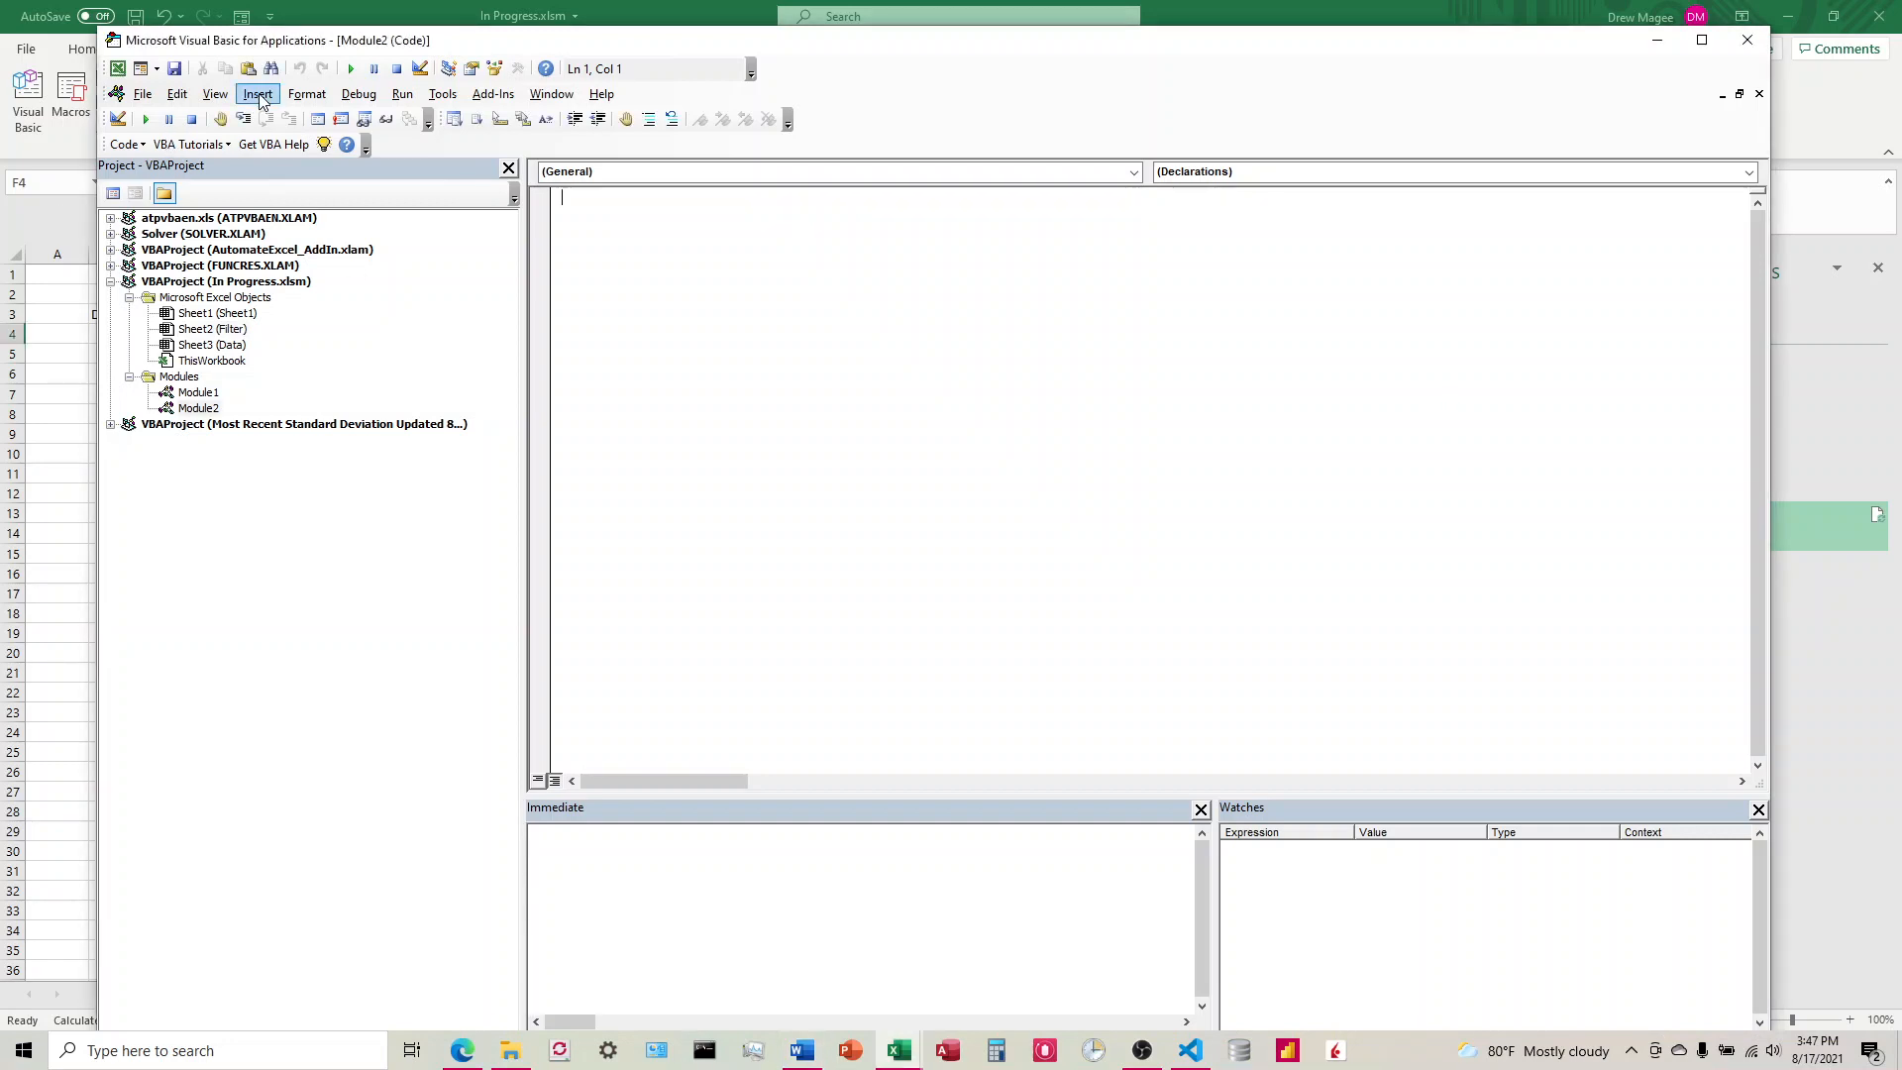
left_click(260, 97)
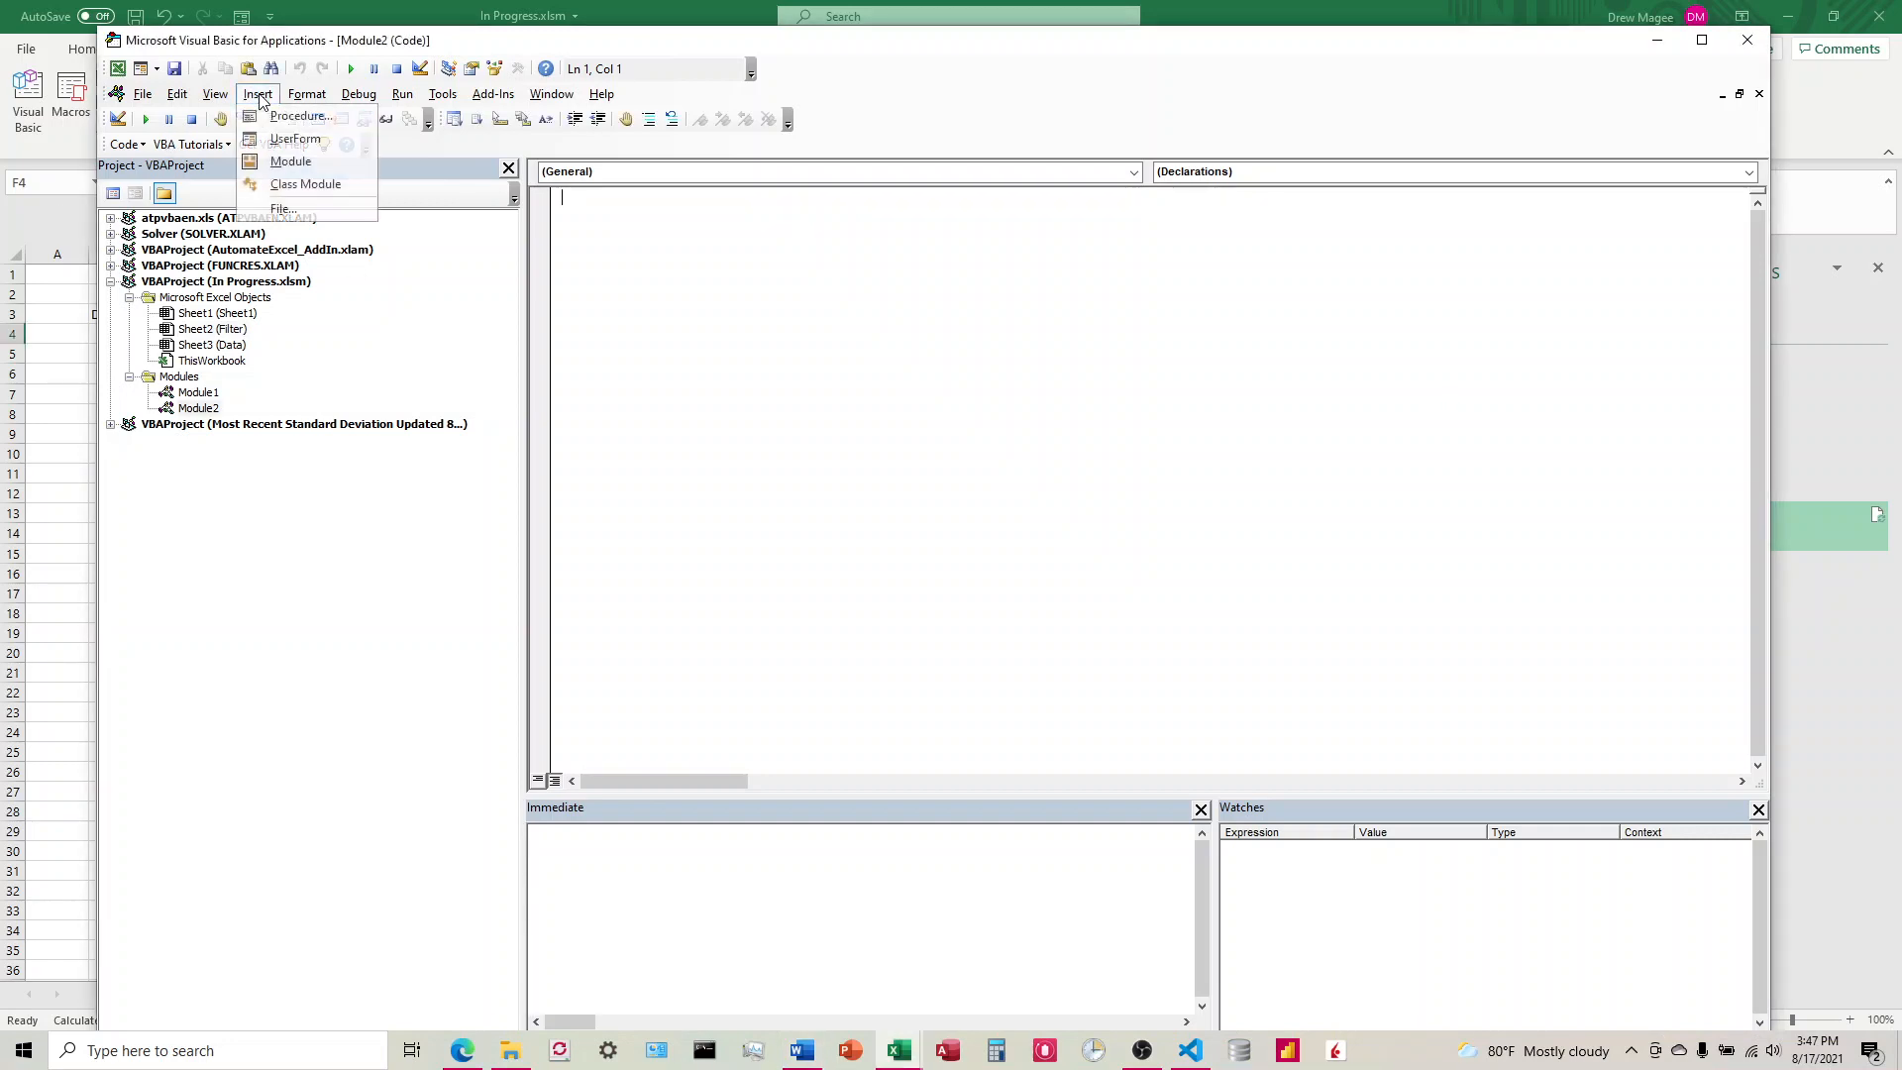
left_click(293, 163)
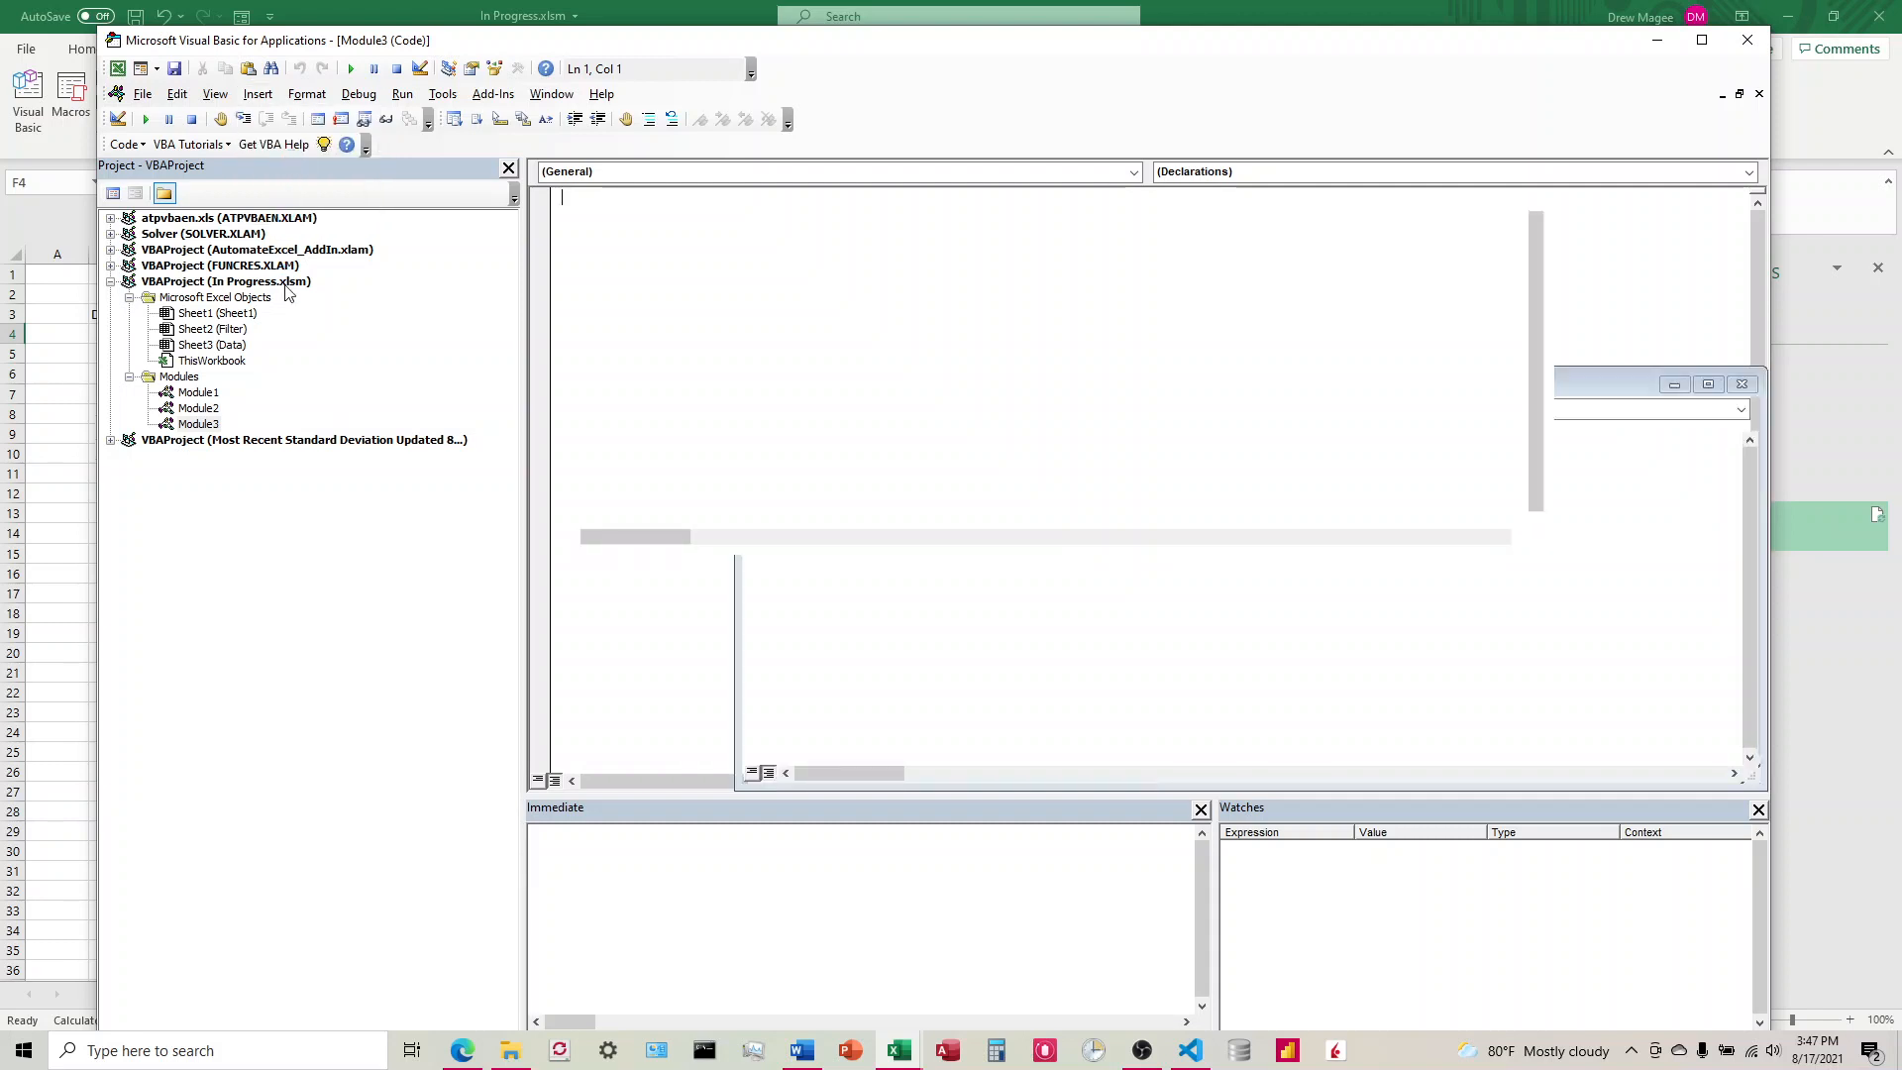
Step: View the Refresh macro in Module1 and remove that module from the In Progress.xlsm project without exporting it
left_click(208, 394)
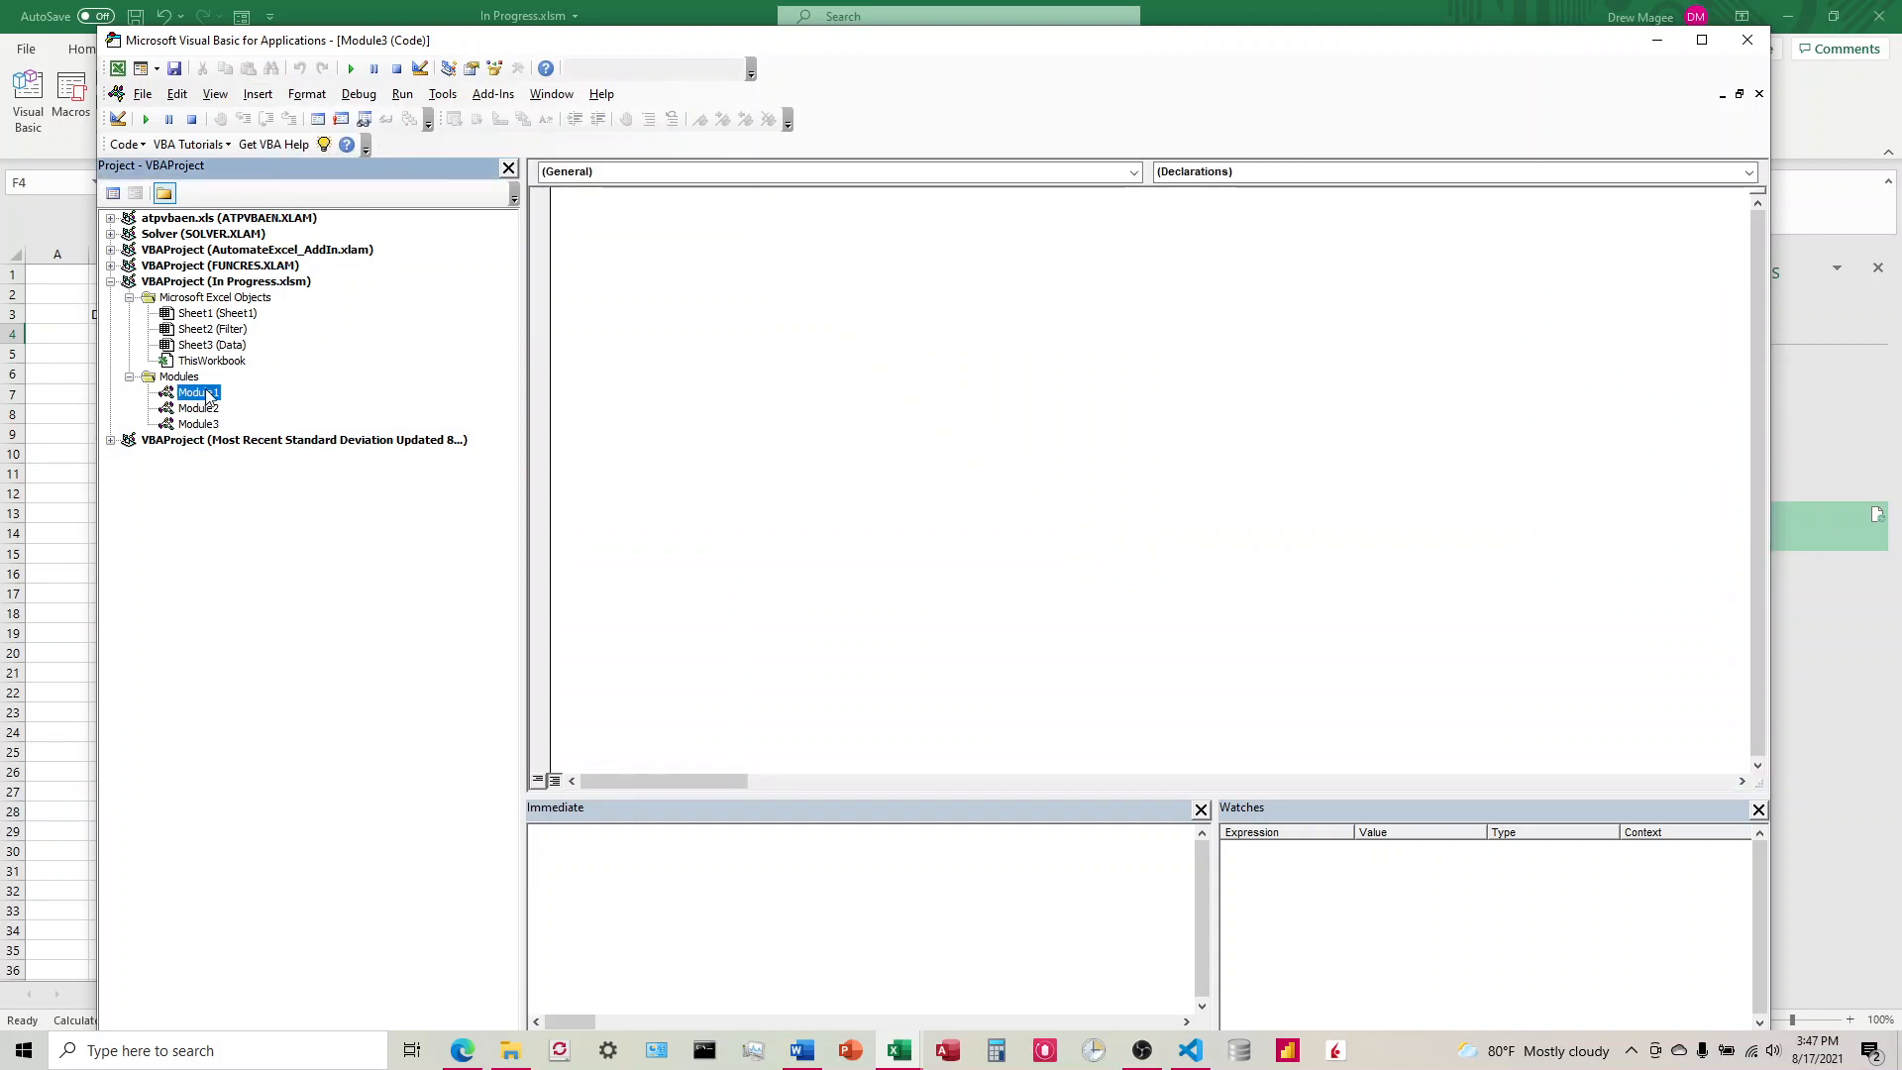
double_click(208, 393)
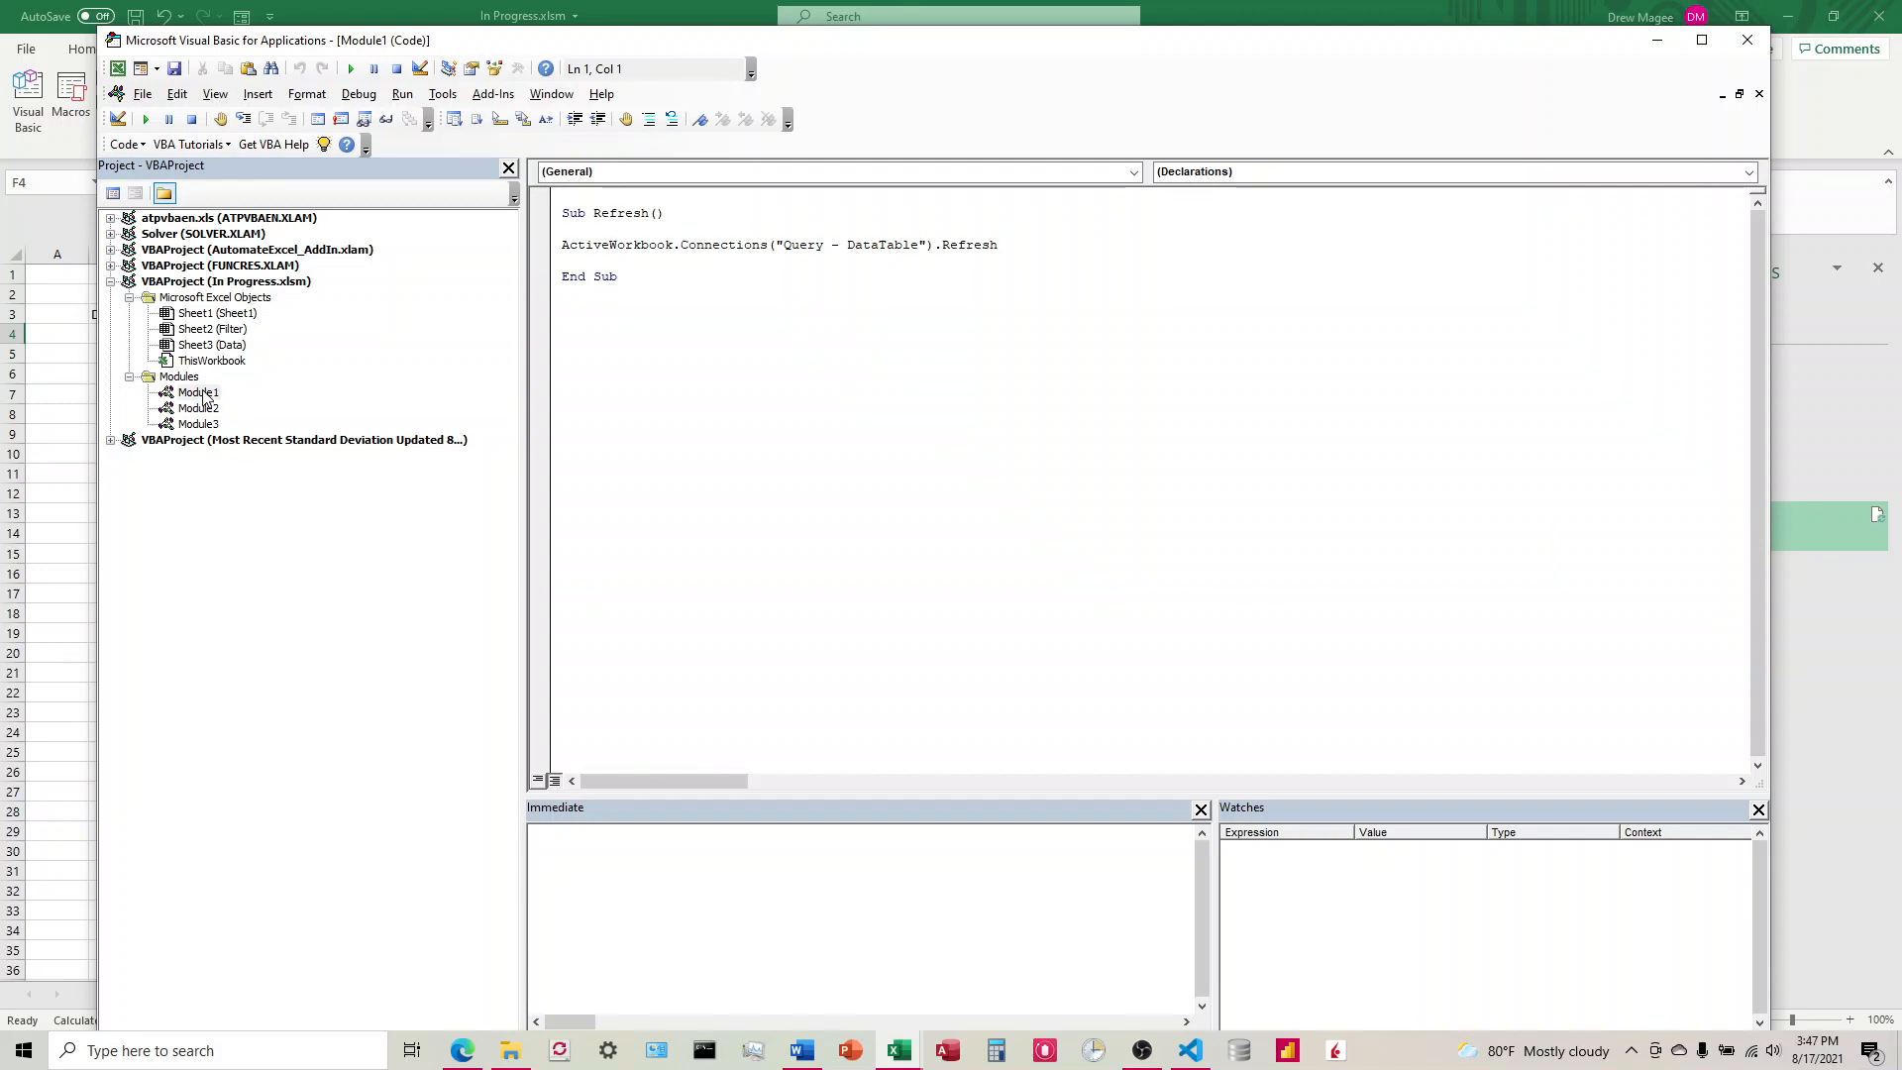
right_click(205, 396)
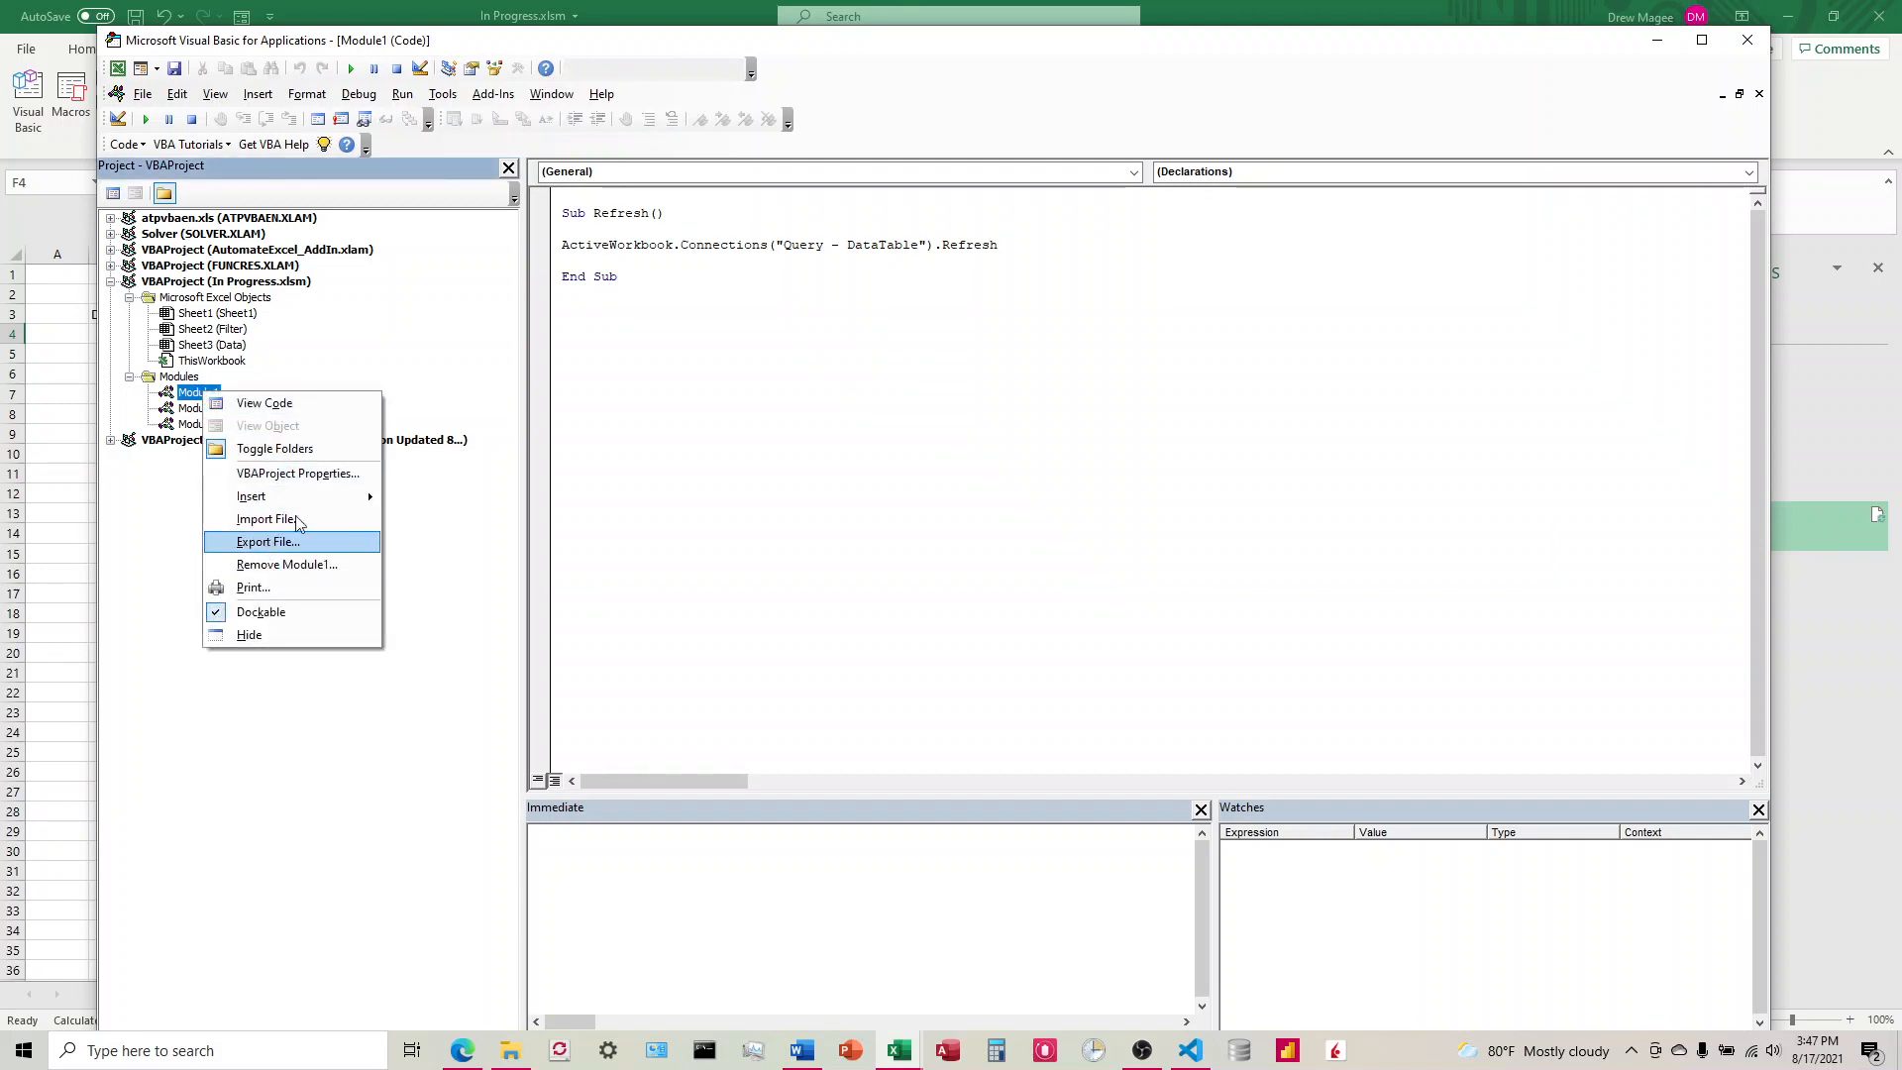
left_click(423, 357)
right_click(204, 394)
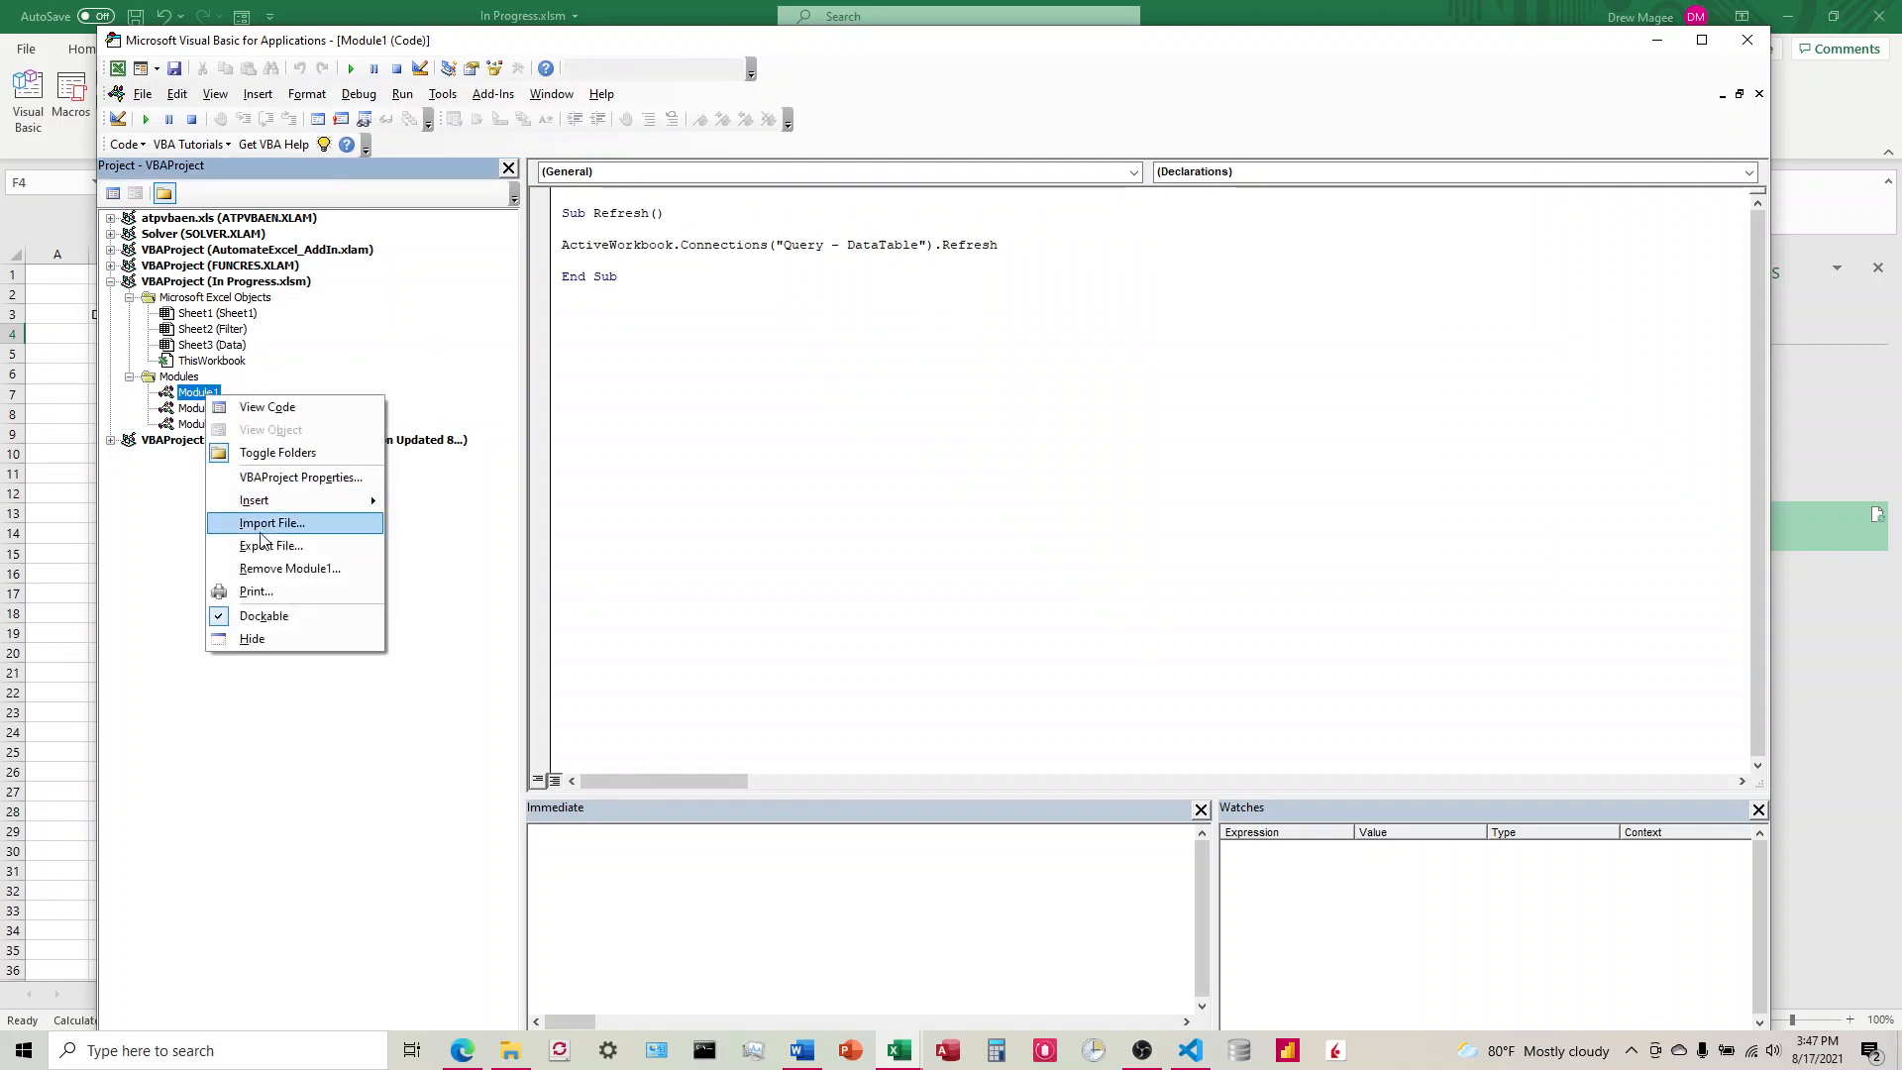
left_click(265, 568)
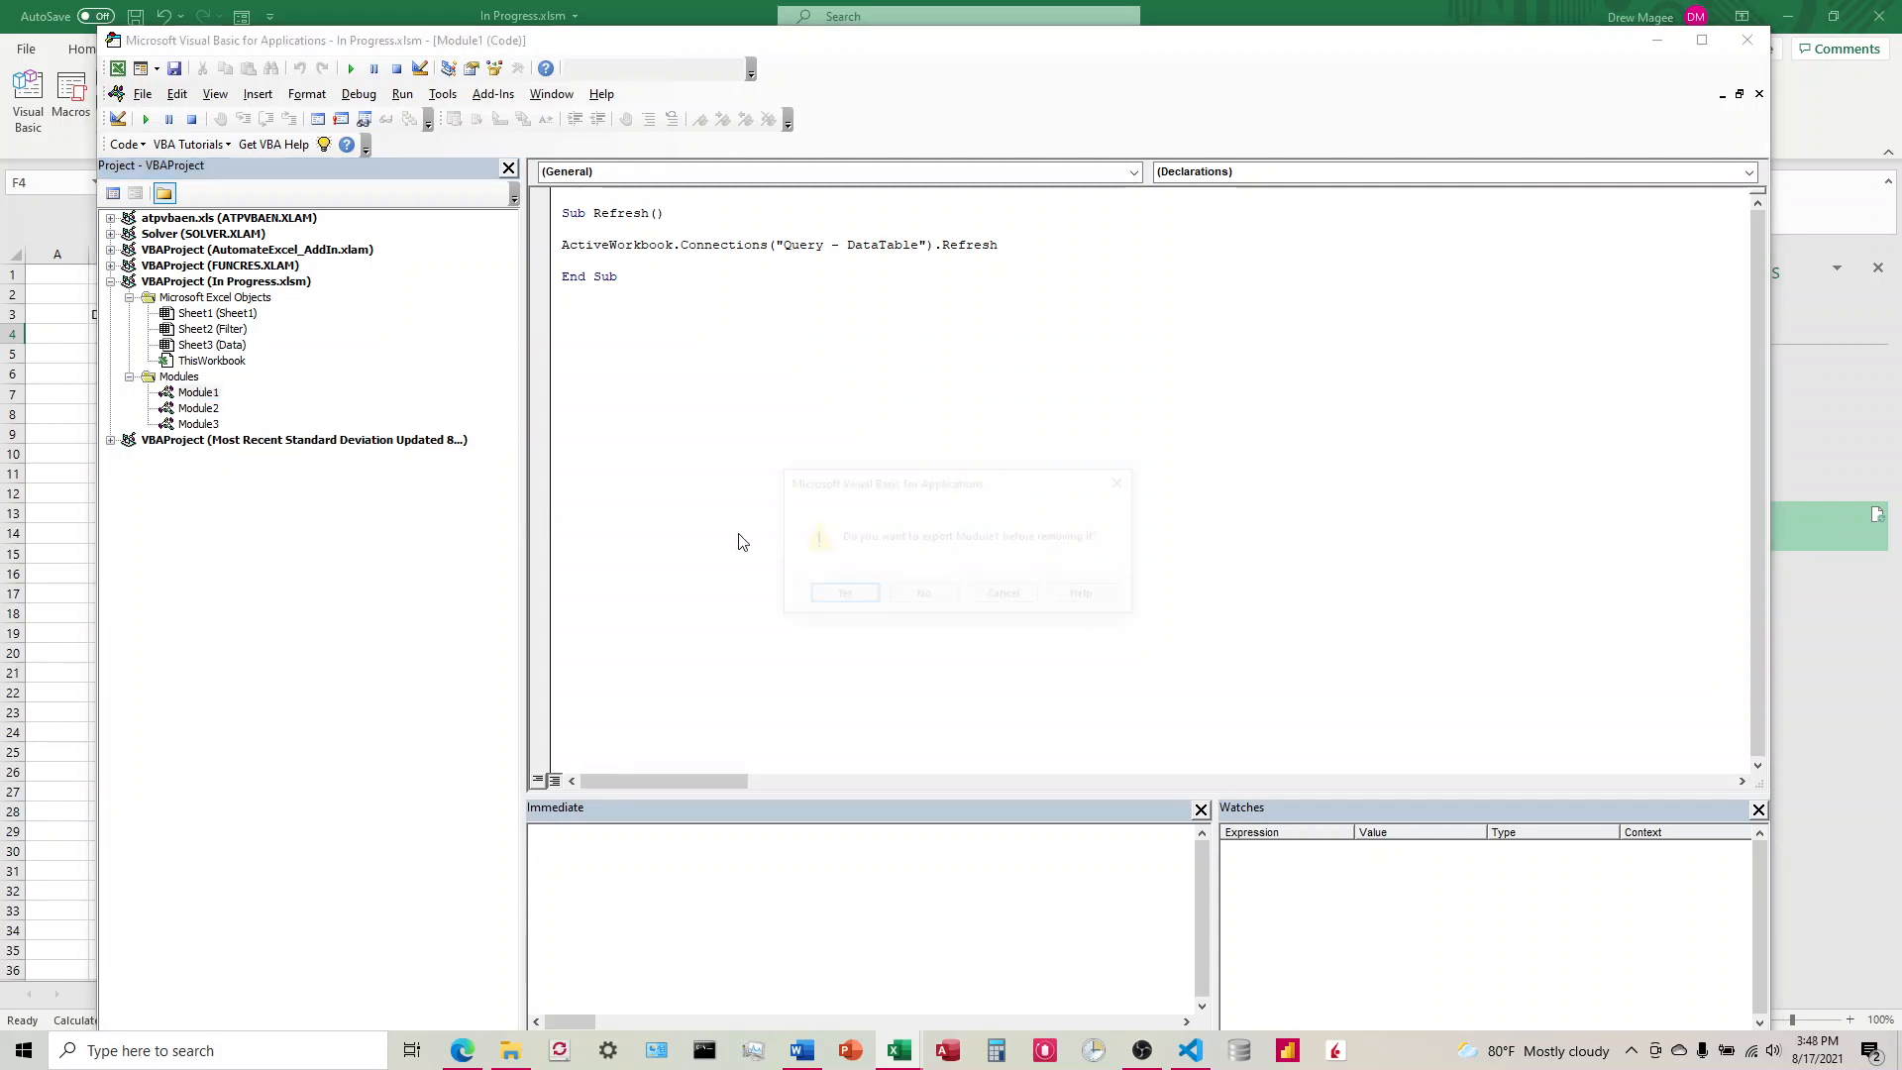
left_click(923, 596)
Step: Remove Module2 and Module3 from the In Progress.xlsm project without exporting them
left_click(203, 393)
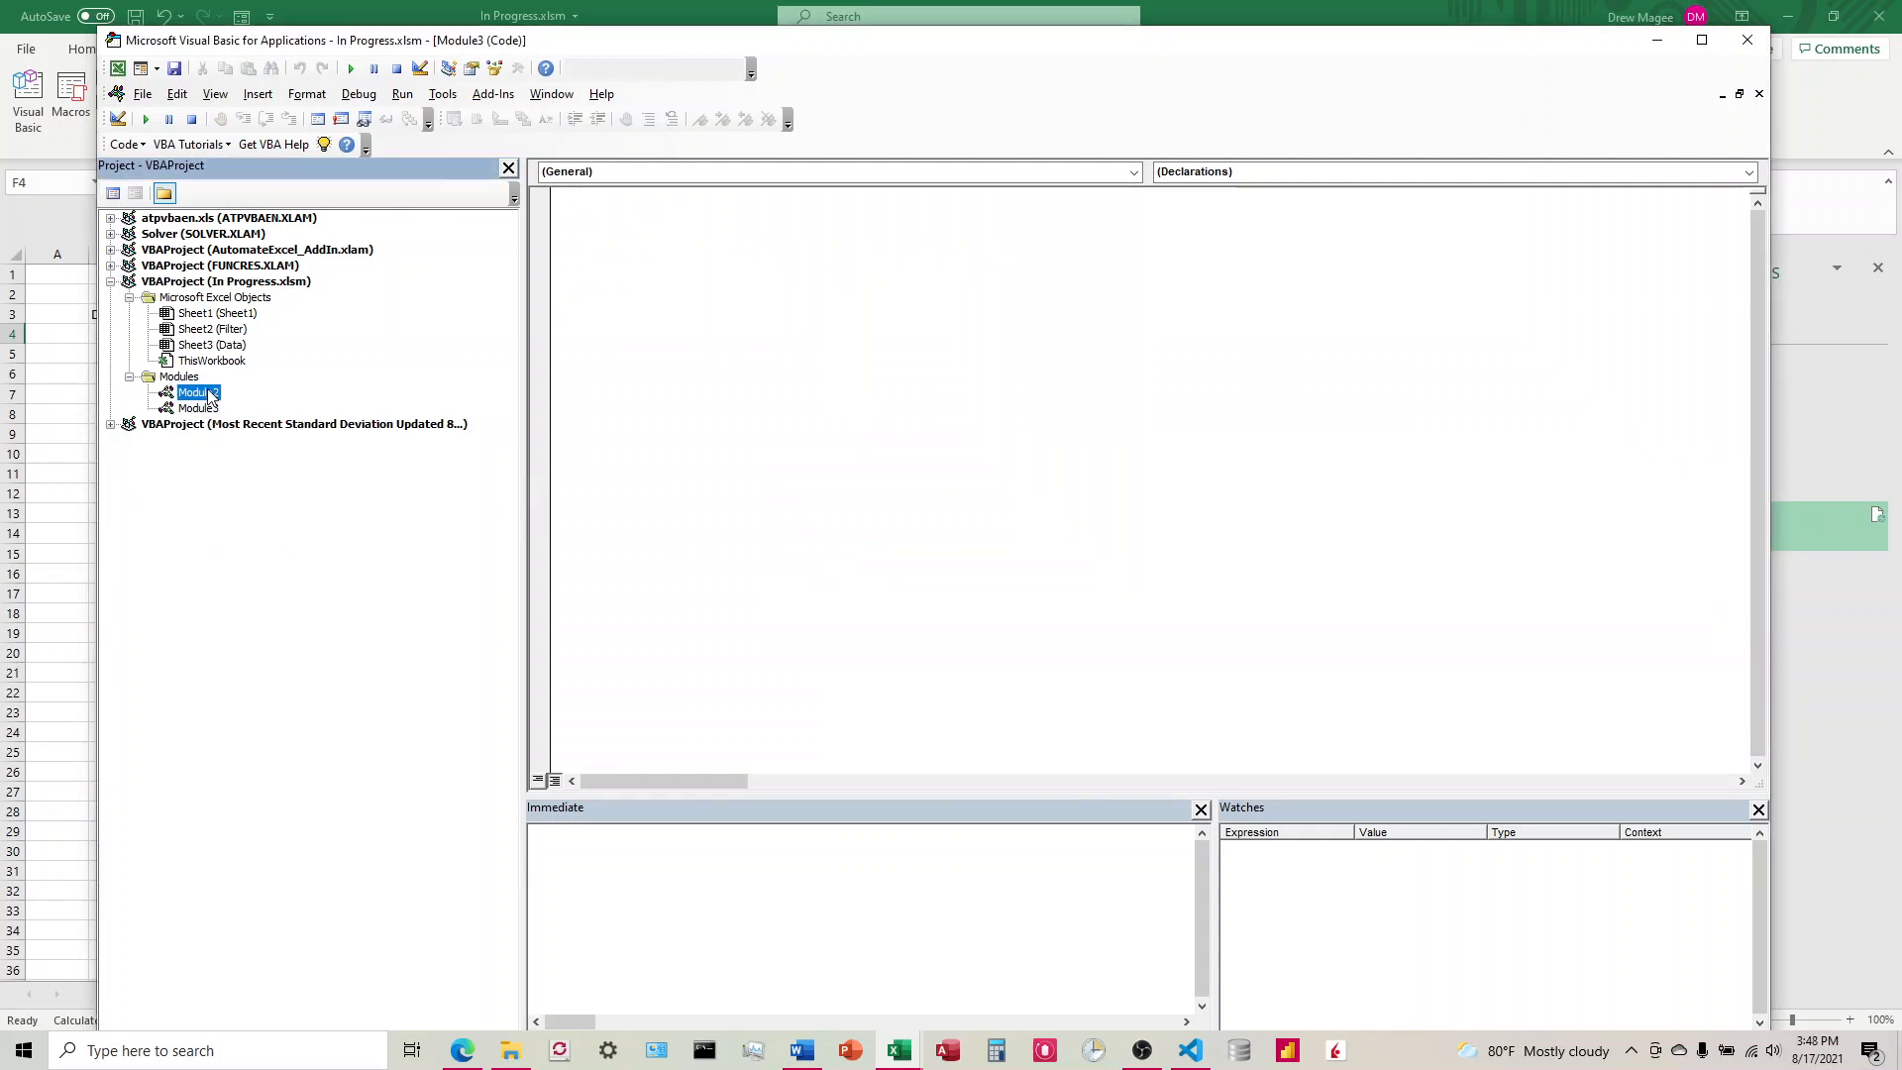
right_click(209, 397)
left_click(278, 568)
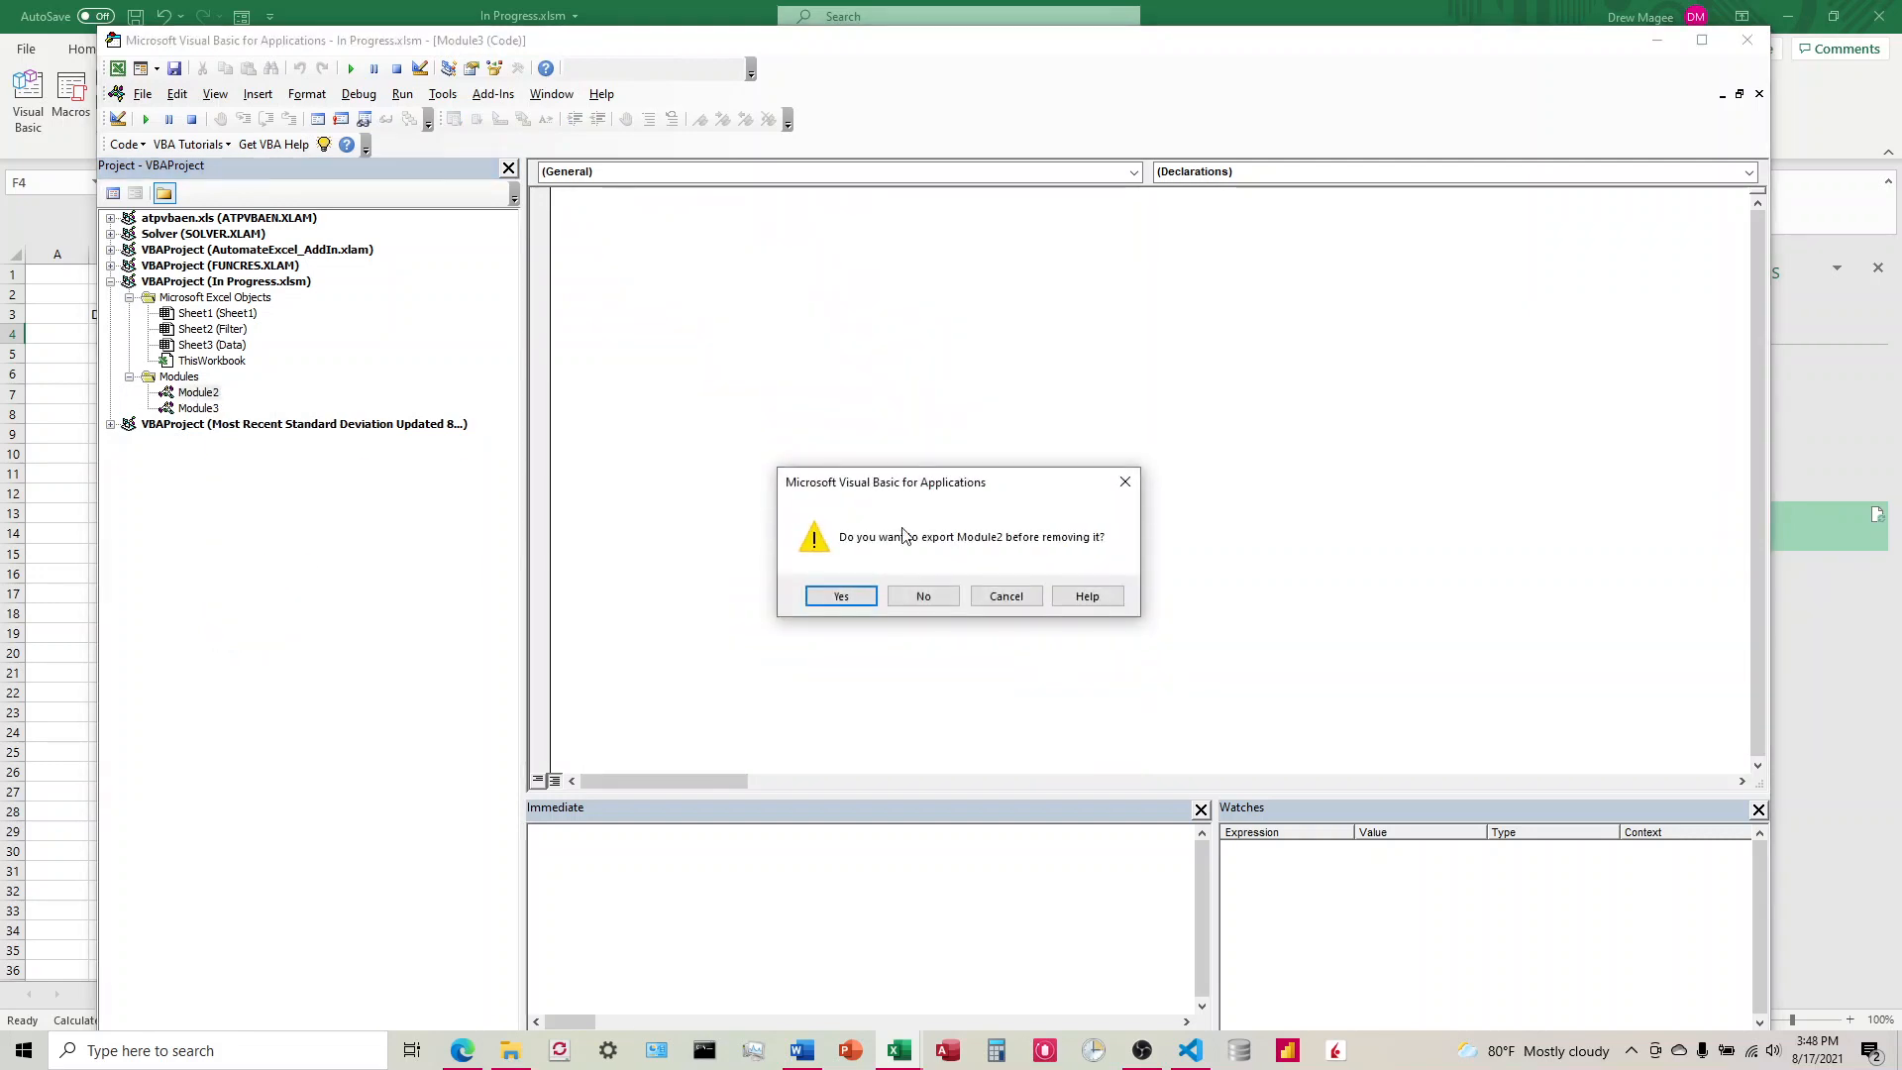
left_click(922, 596)
right_click(198, 394)
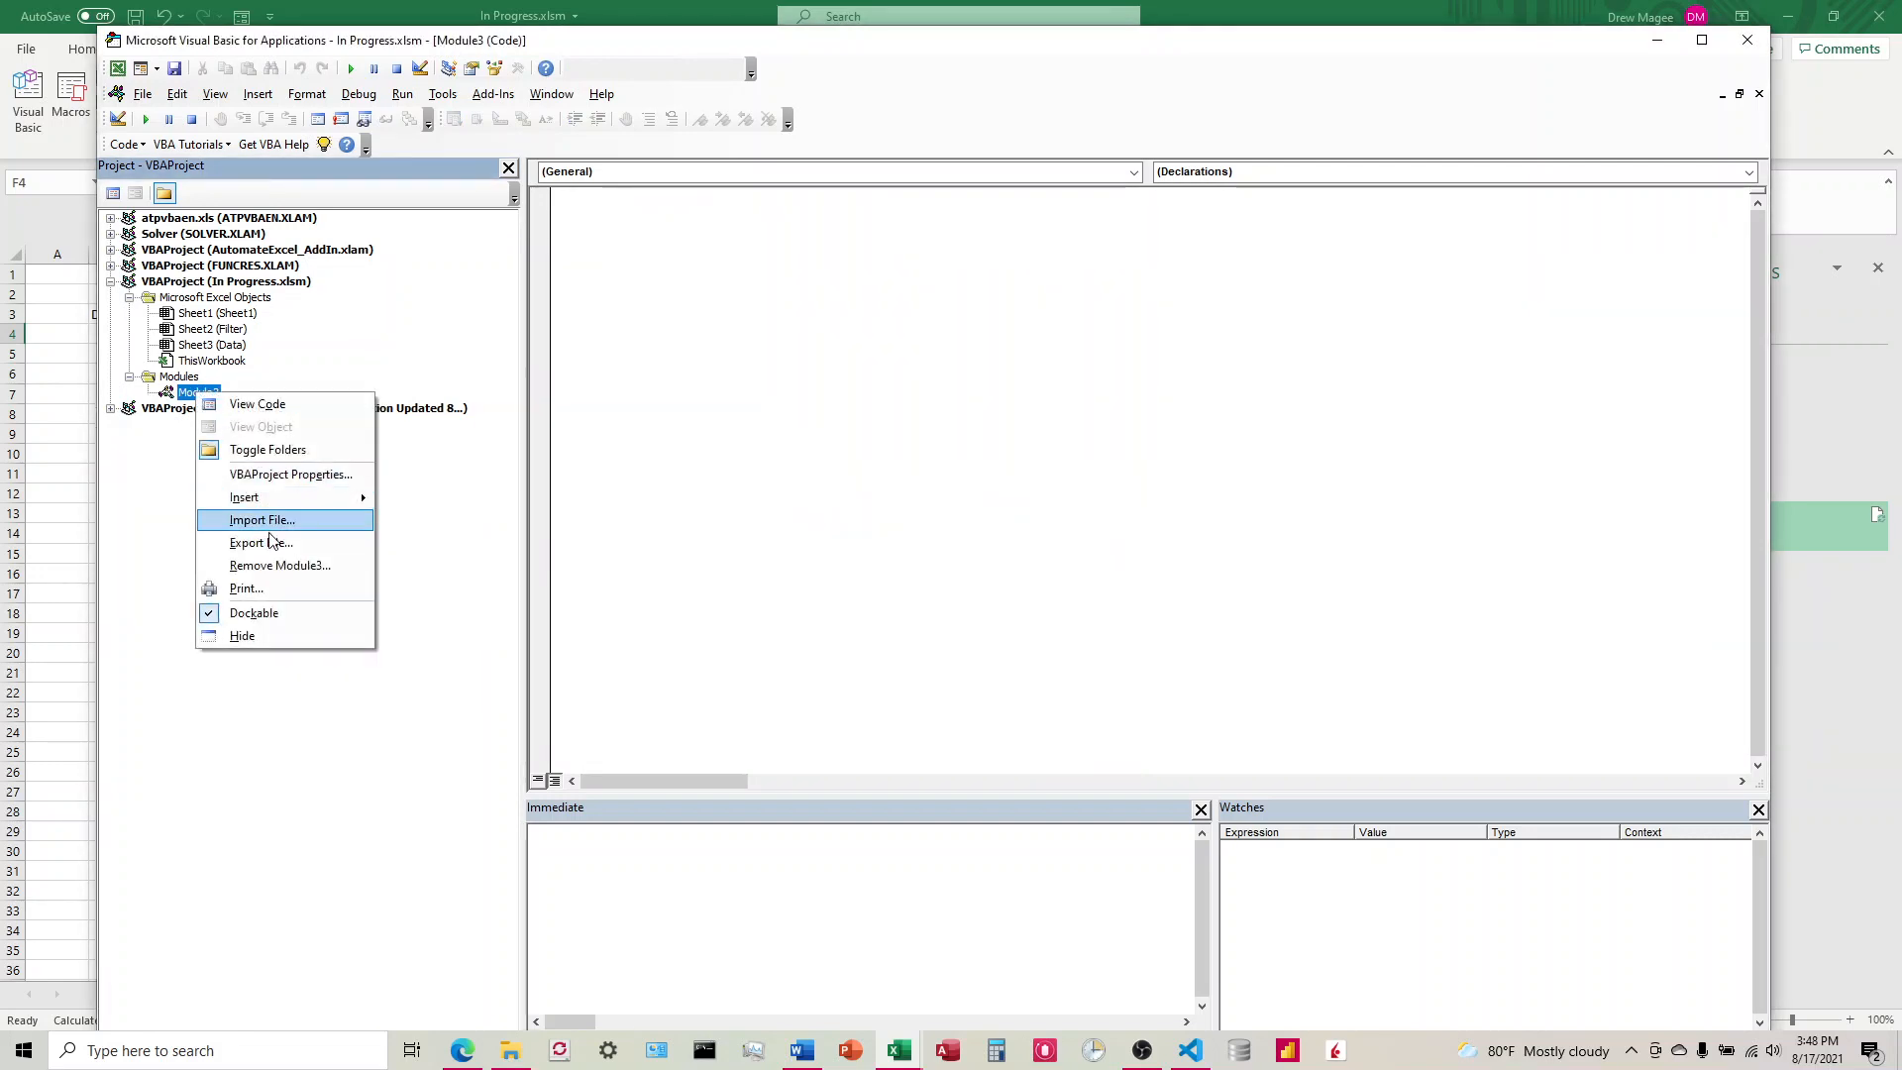
left_click(277, 565)
left_click(926, 602)
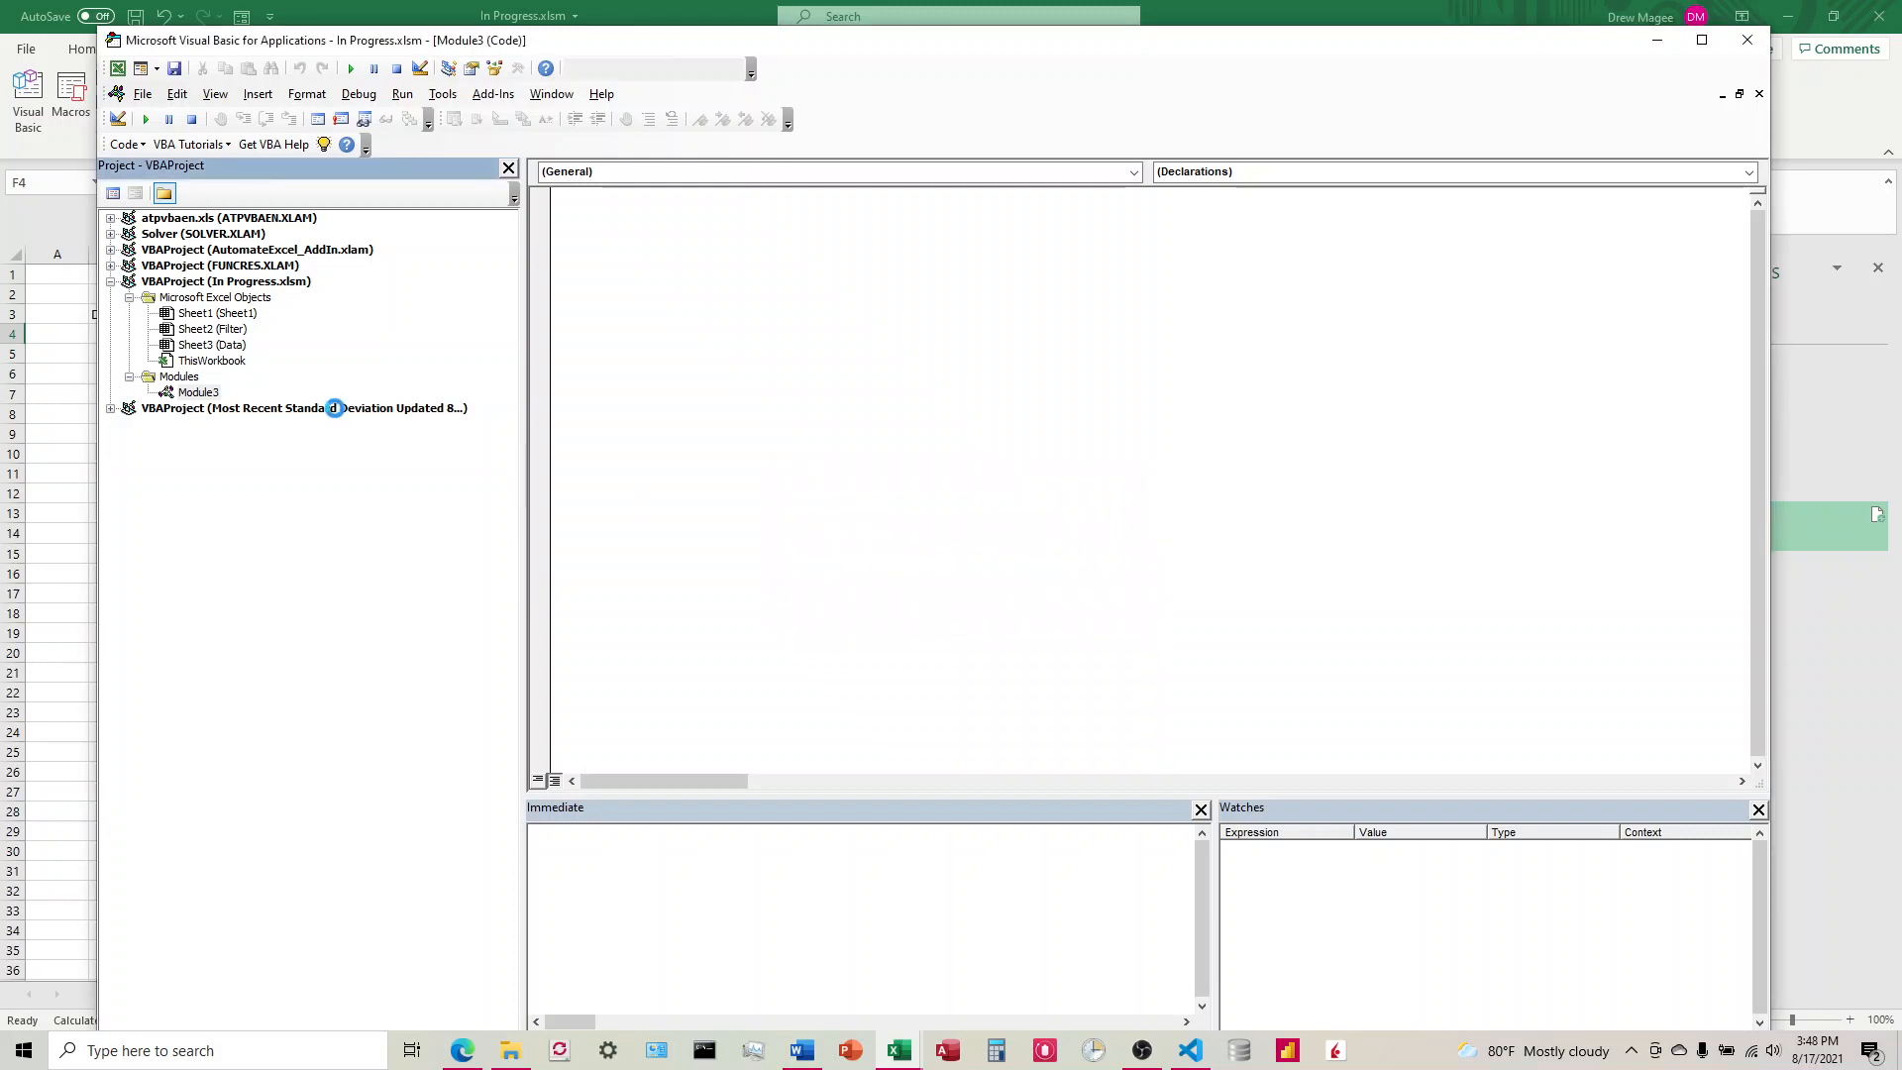
left_click(111, 377)
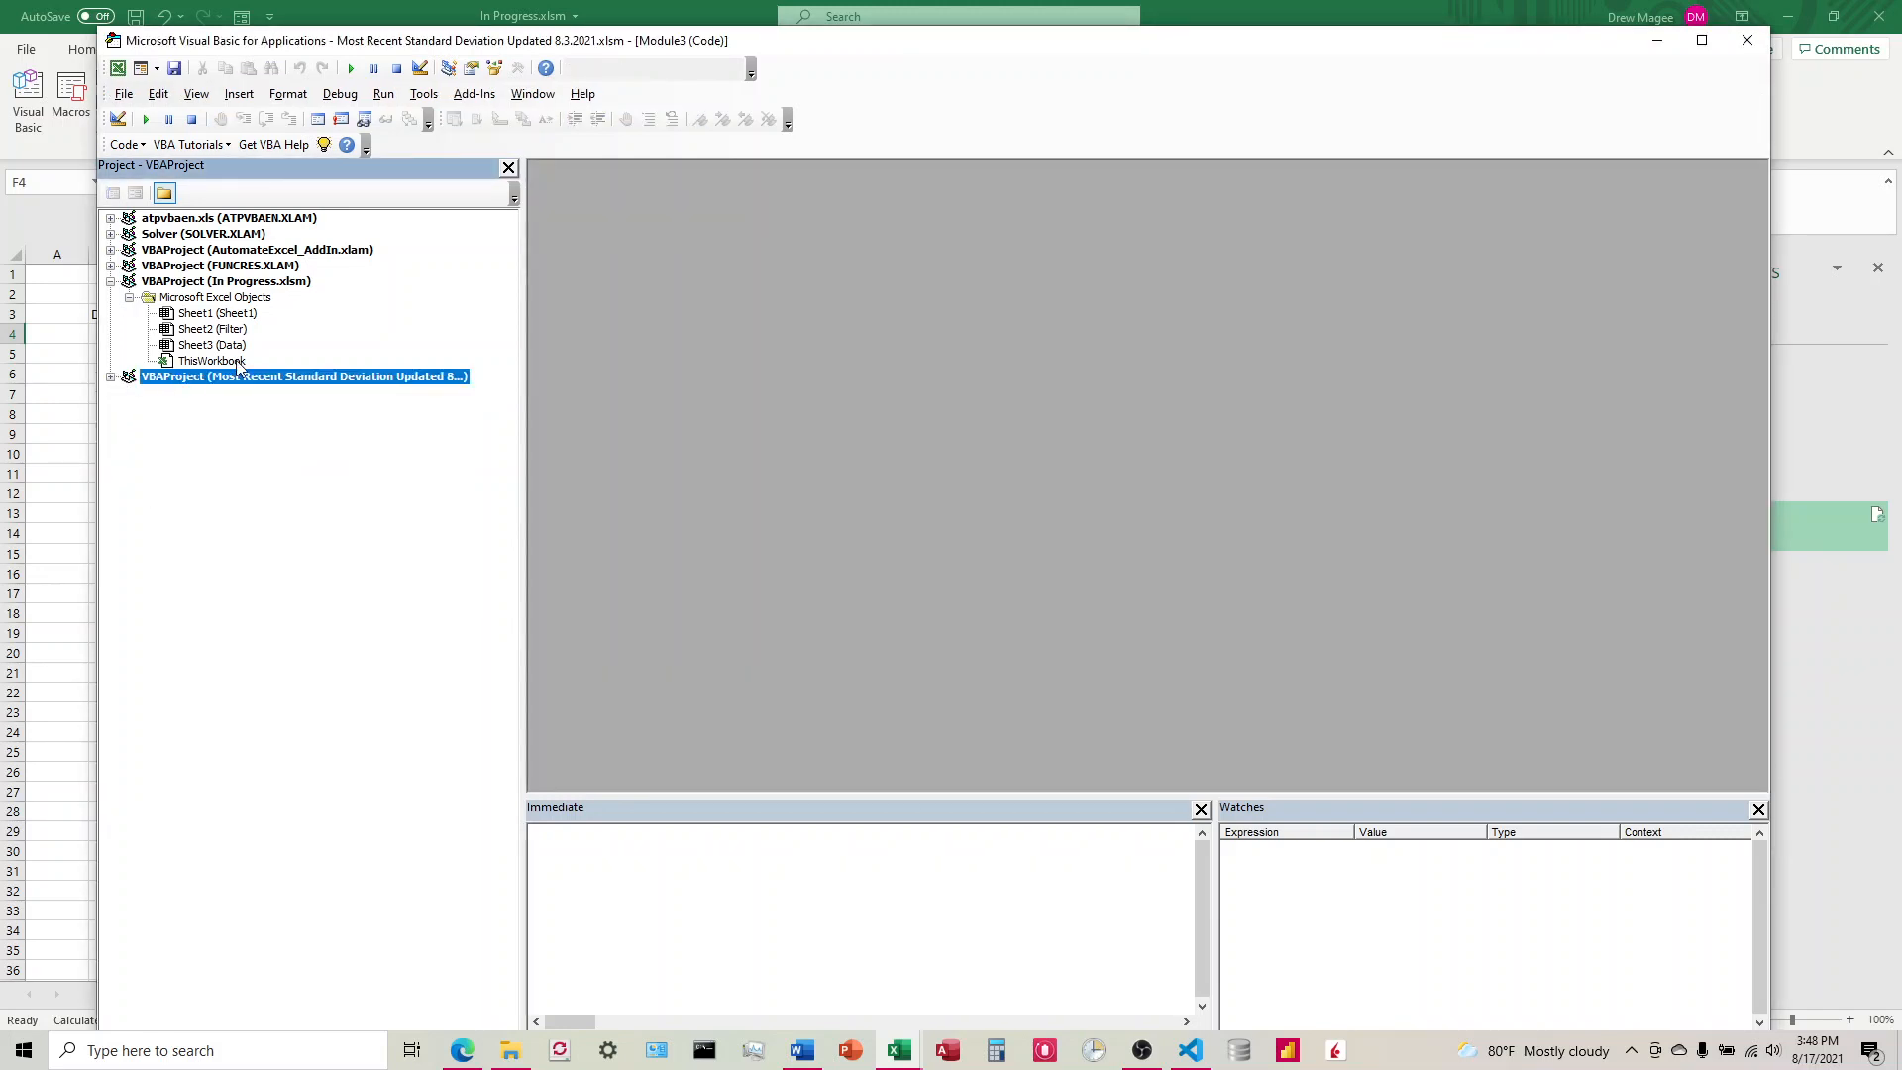
left_click(211, 361)
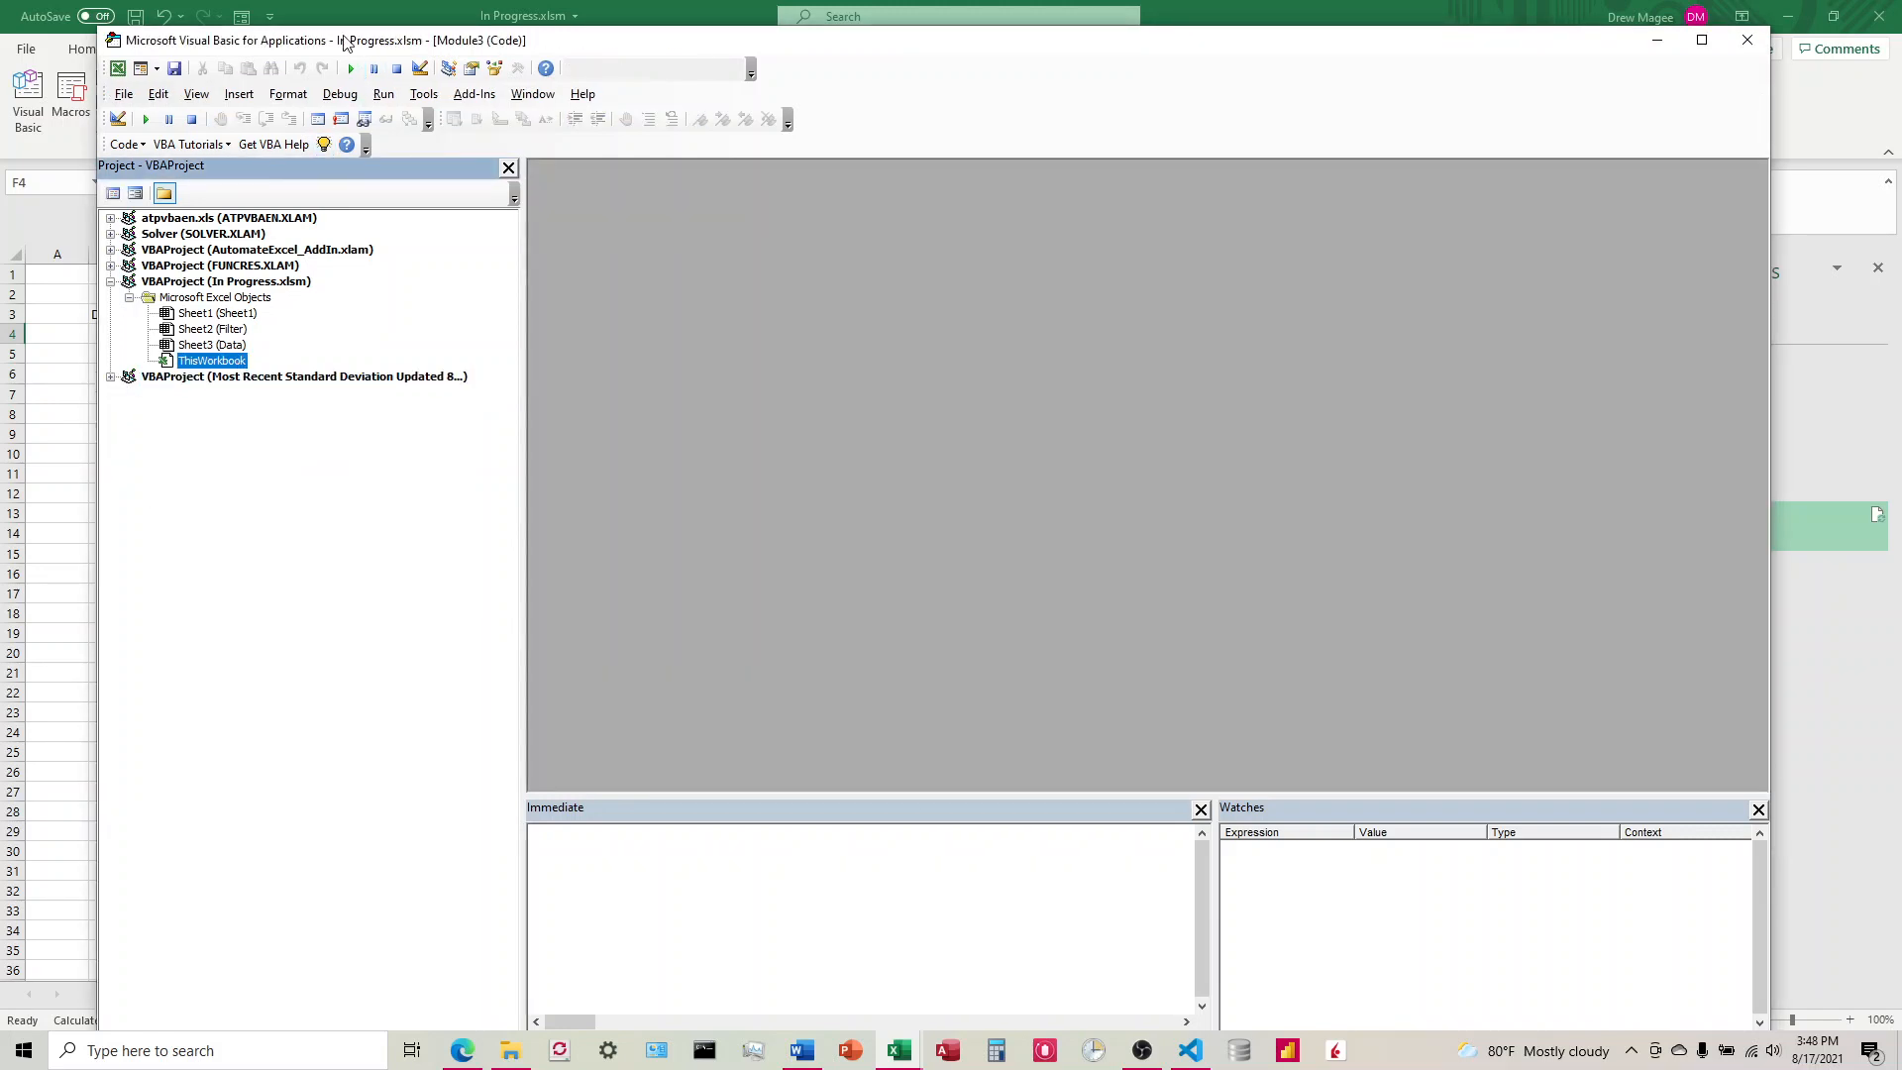
left_click(287, 93)
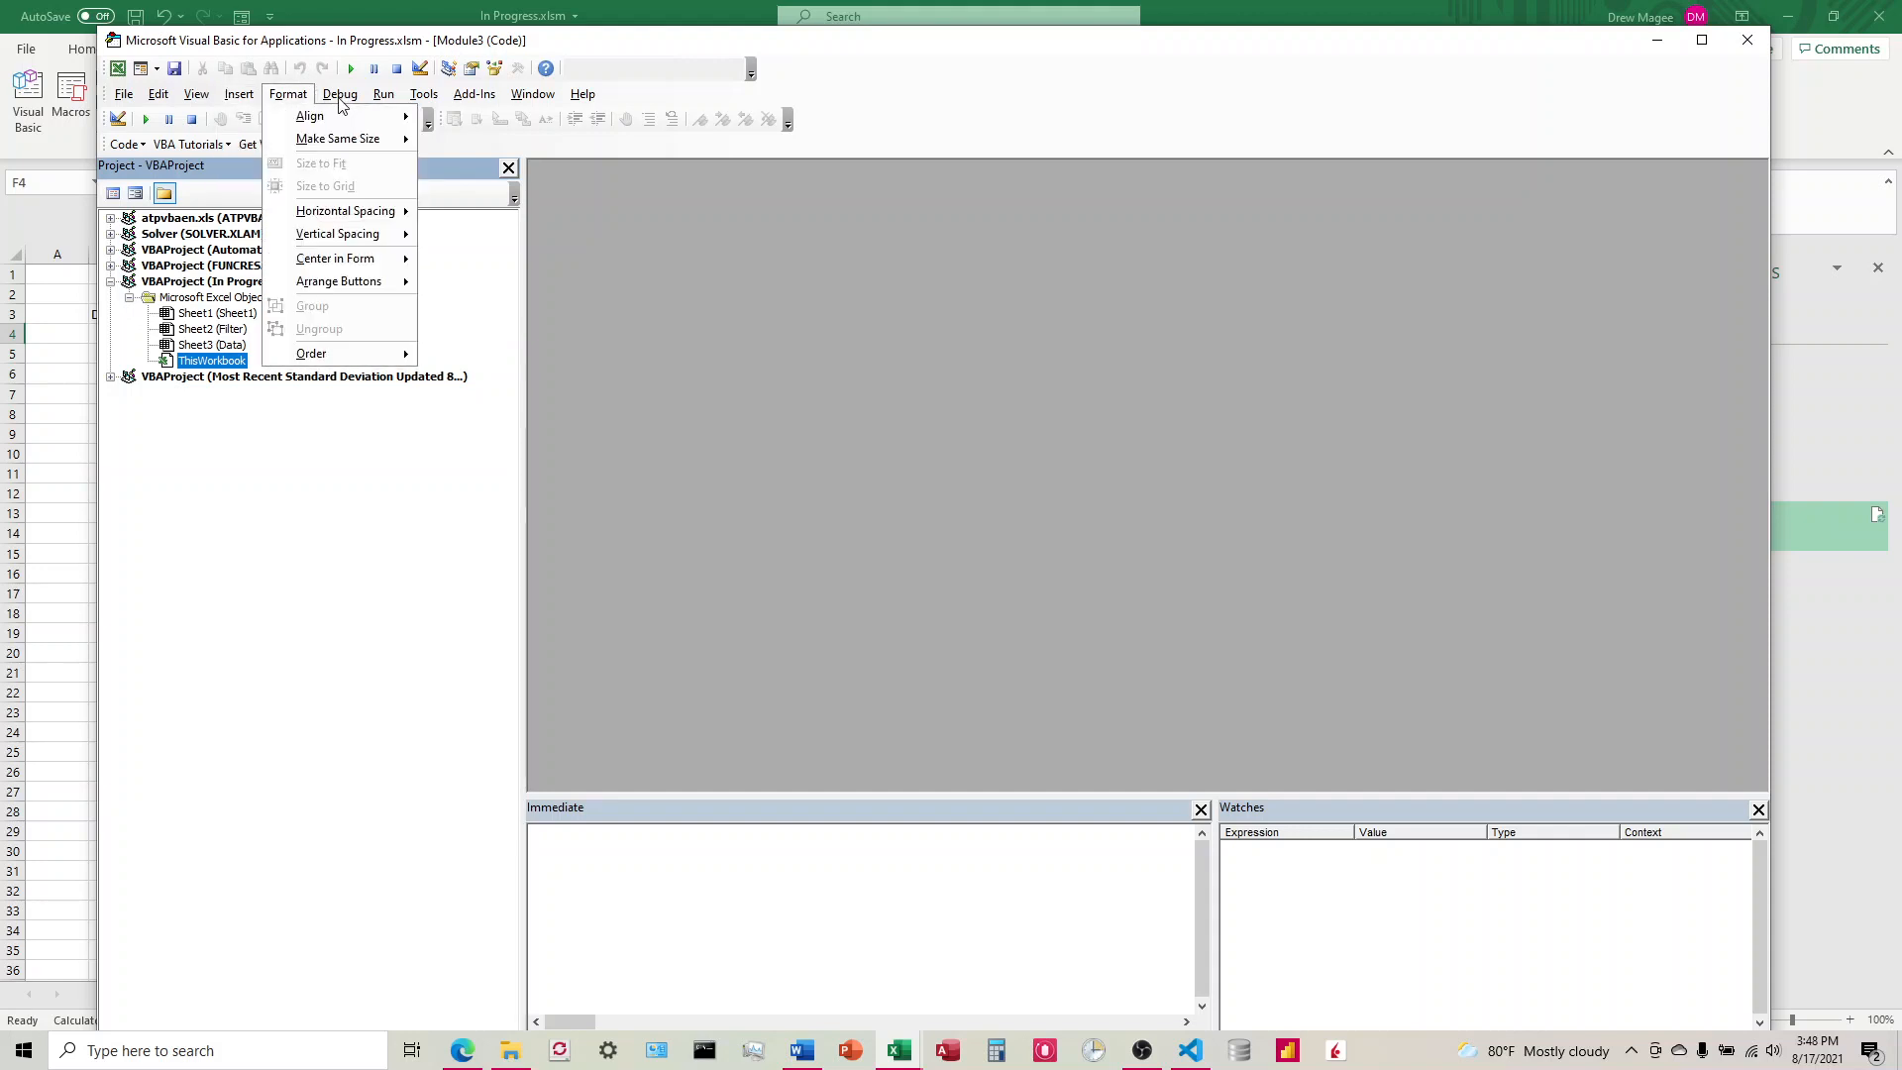
left_click(190, 300)
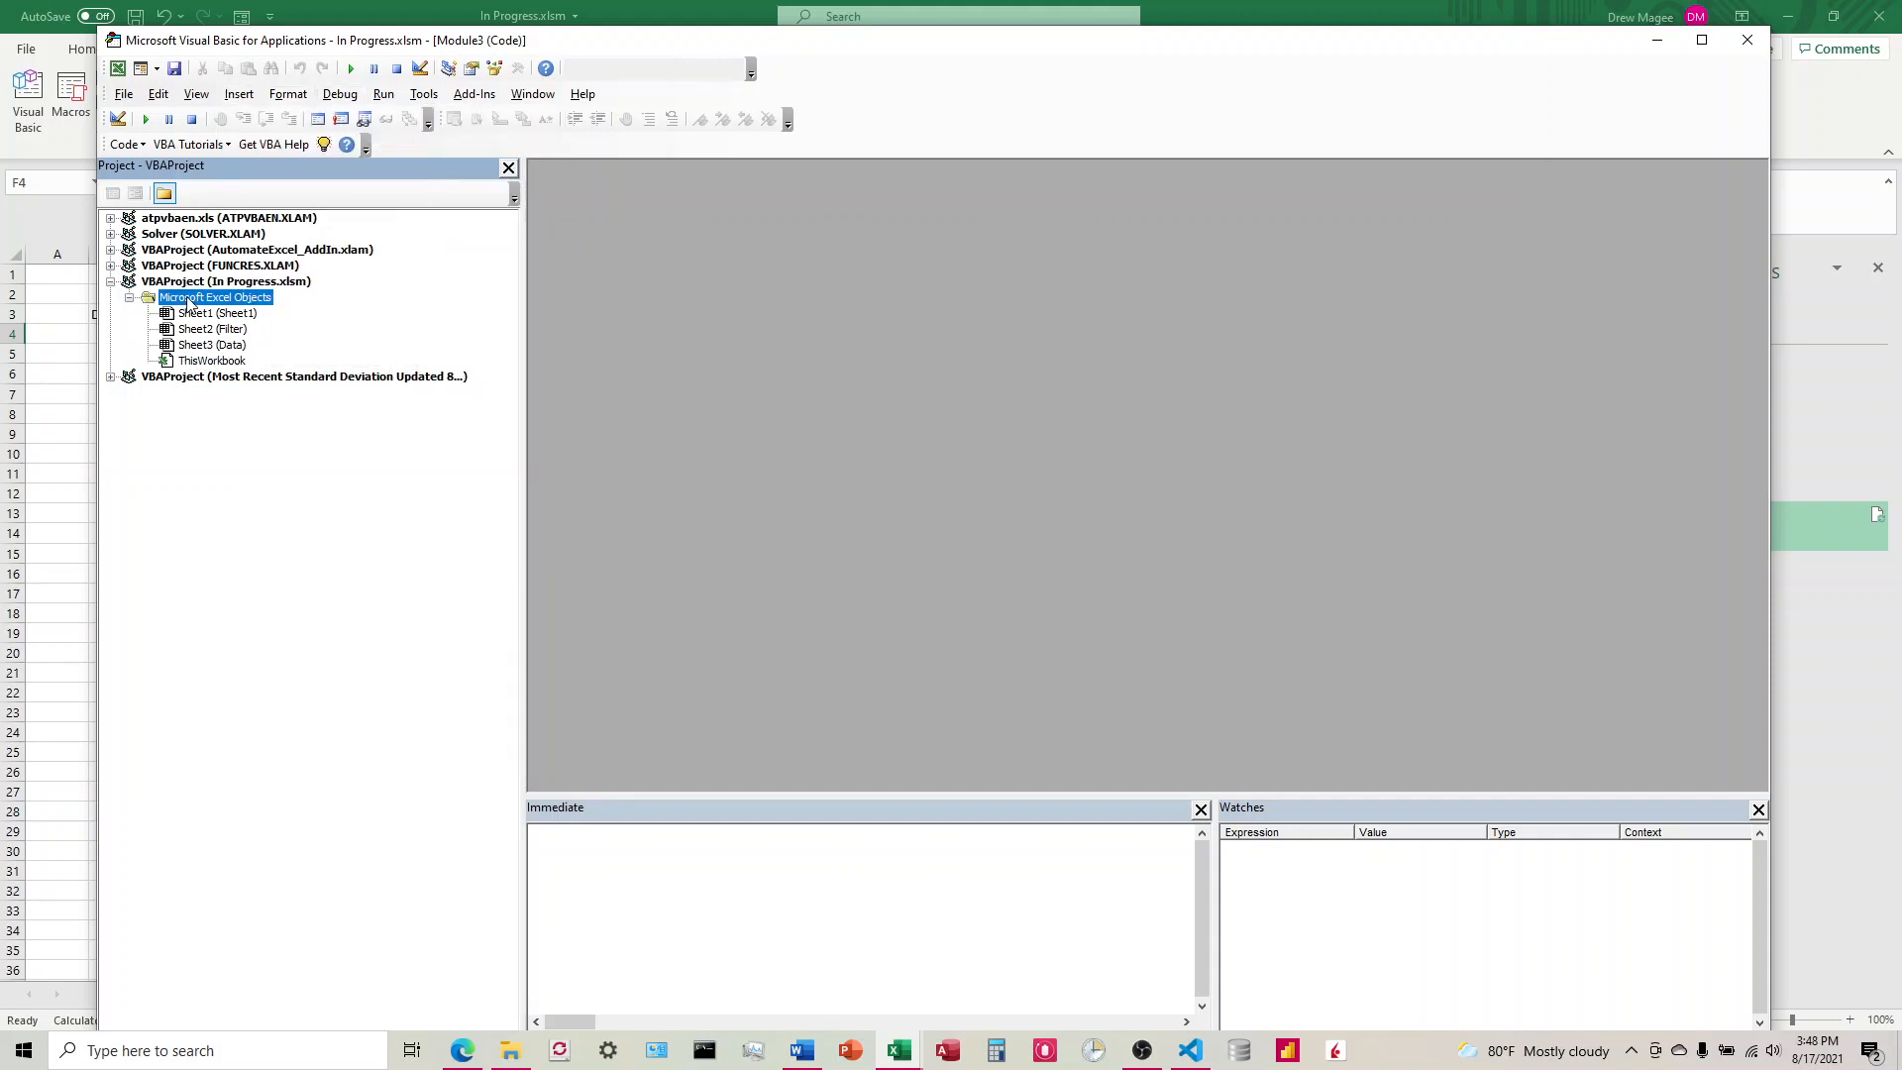
left_click(288, 93)
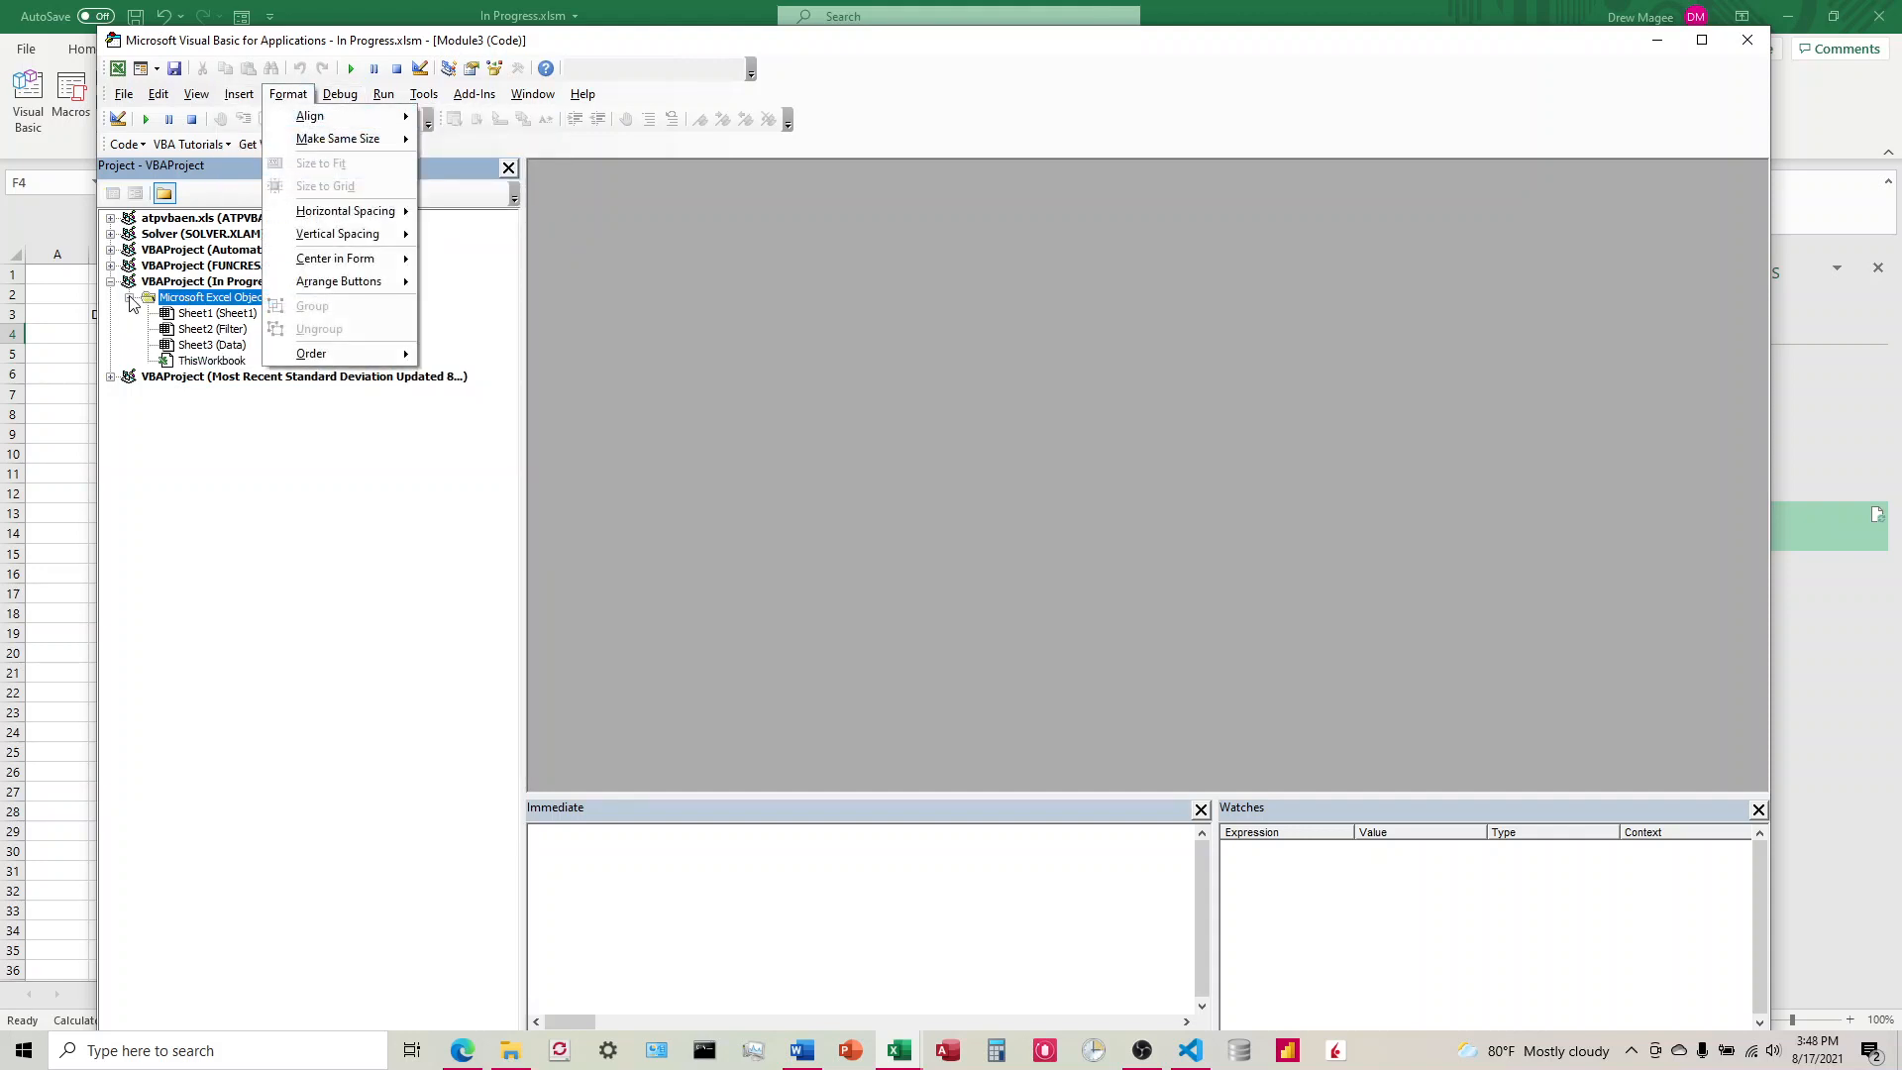
left_click(191, 283)
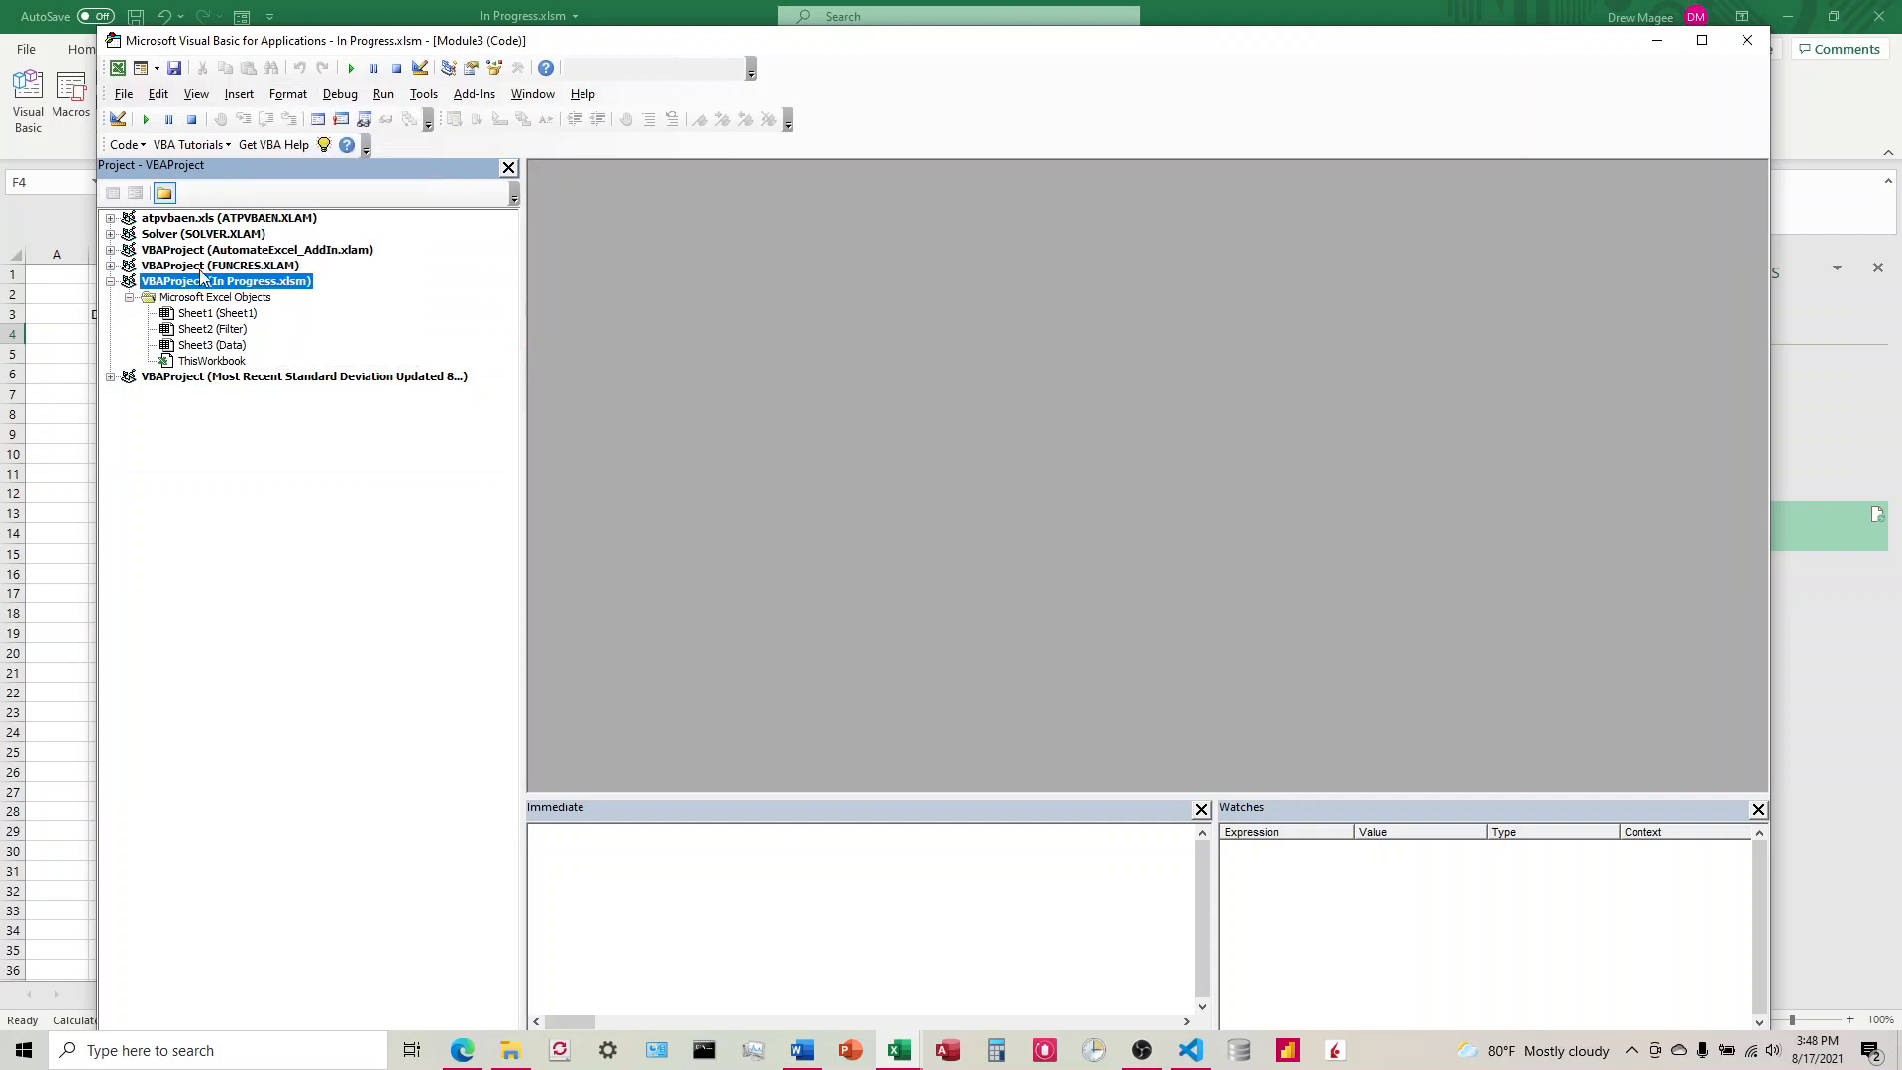
left_click(287, 93)
left_click(1746, 40)
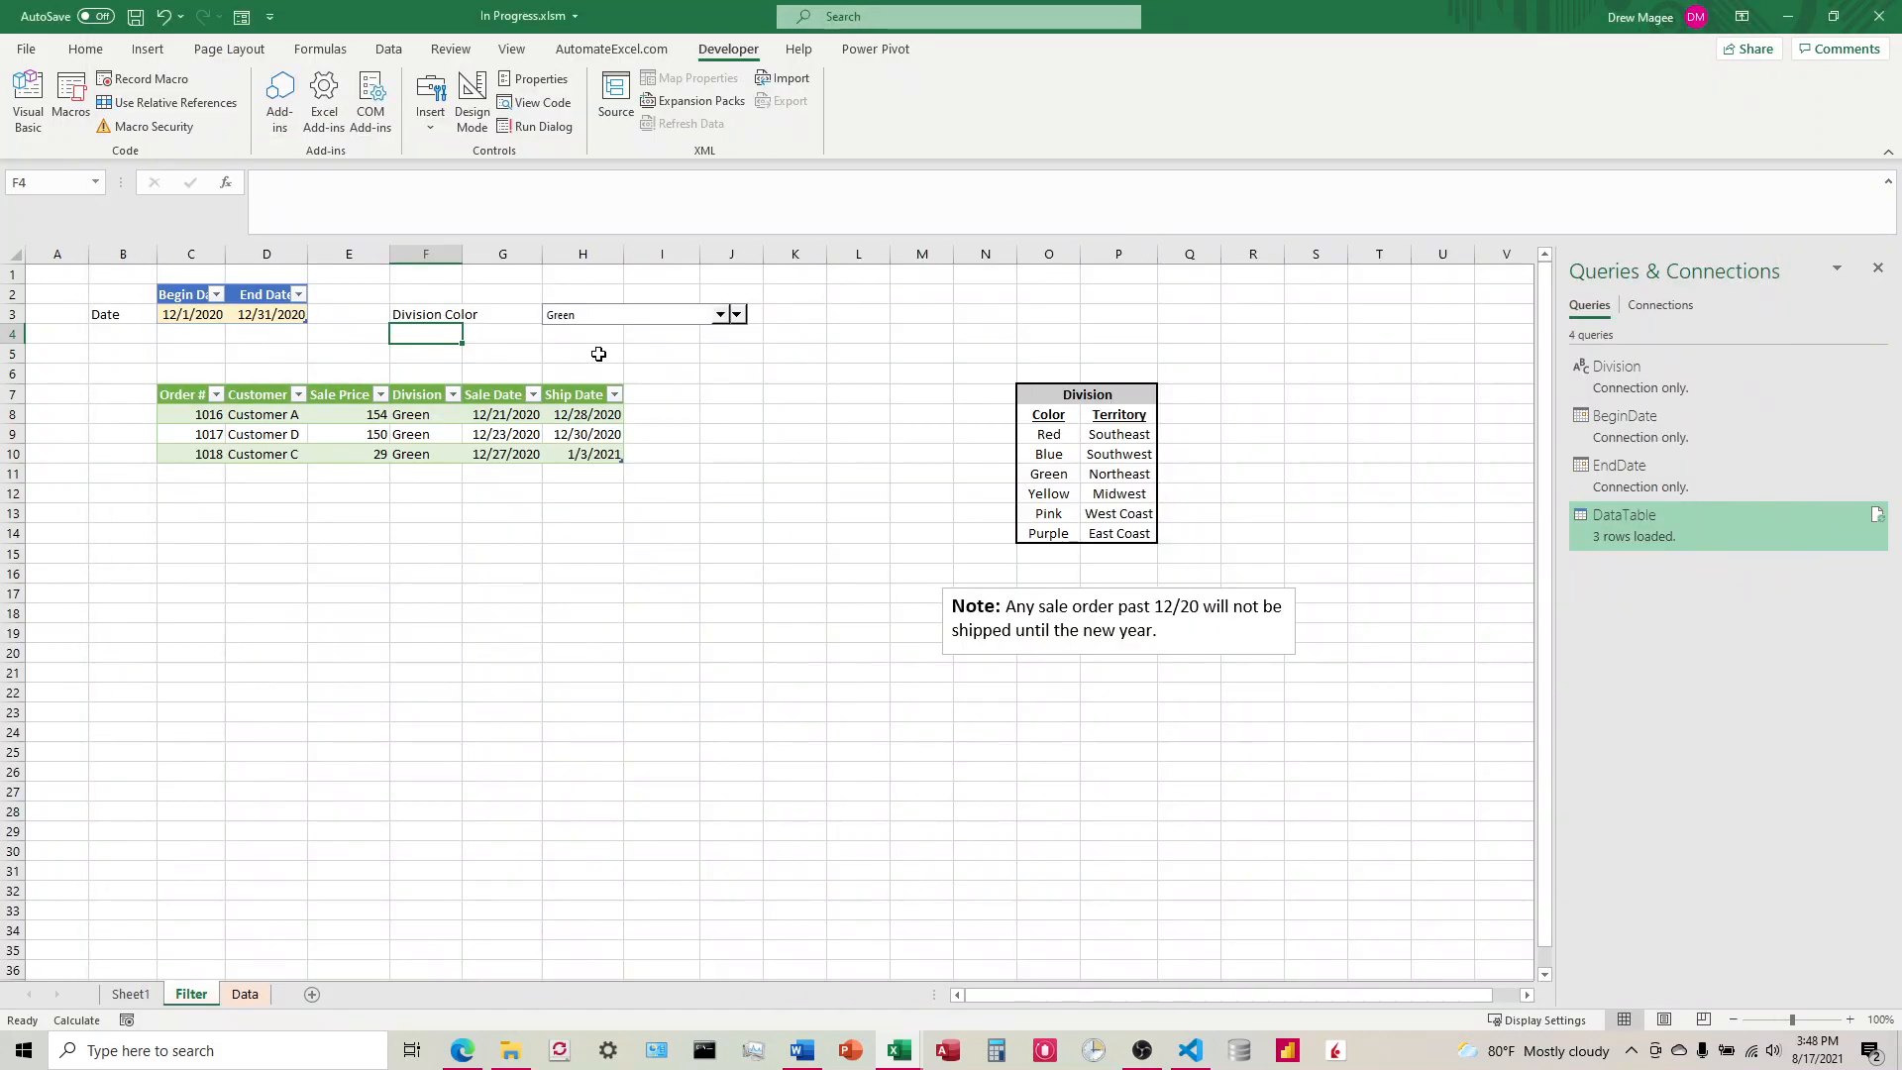
left_click(28, 99)
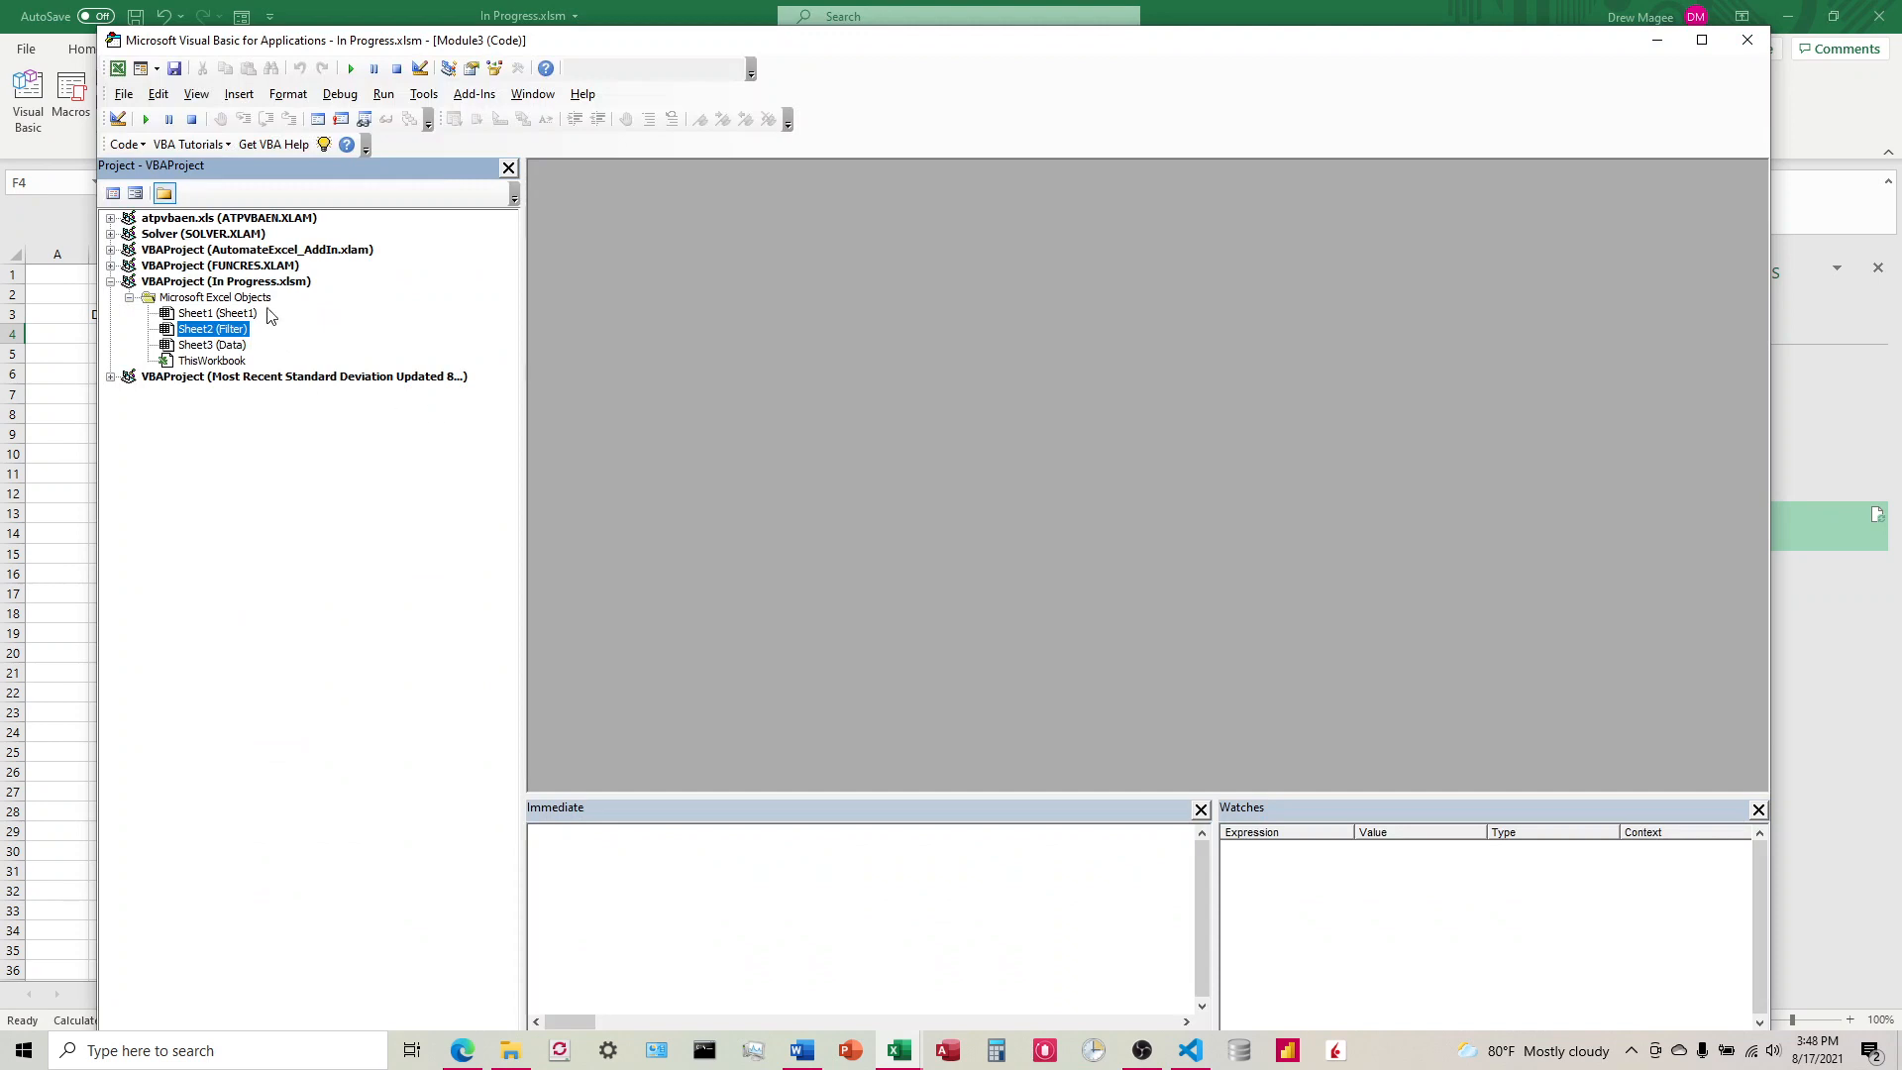
left_click(288, 93)
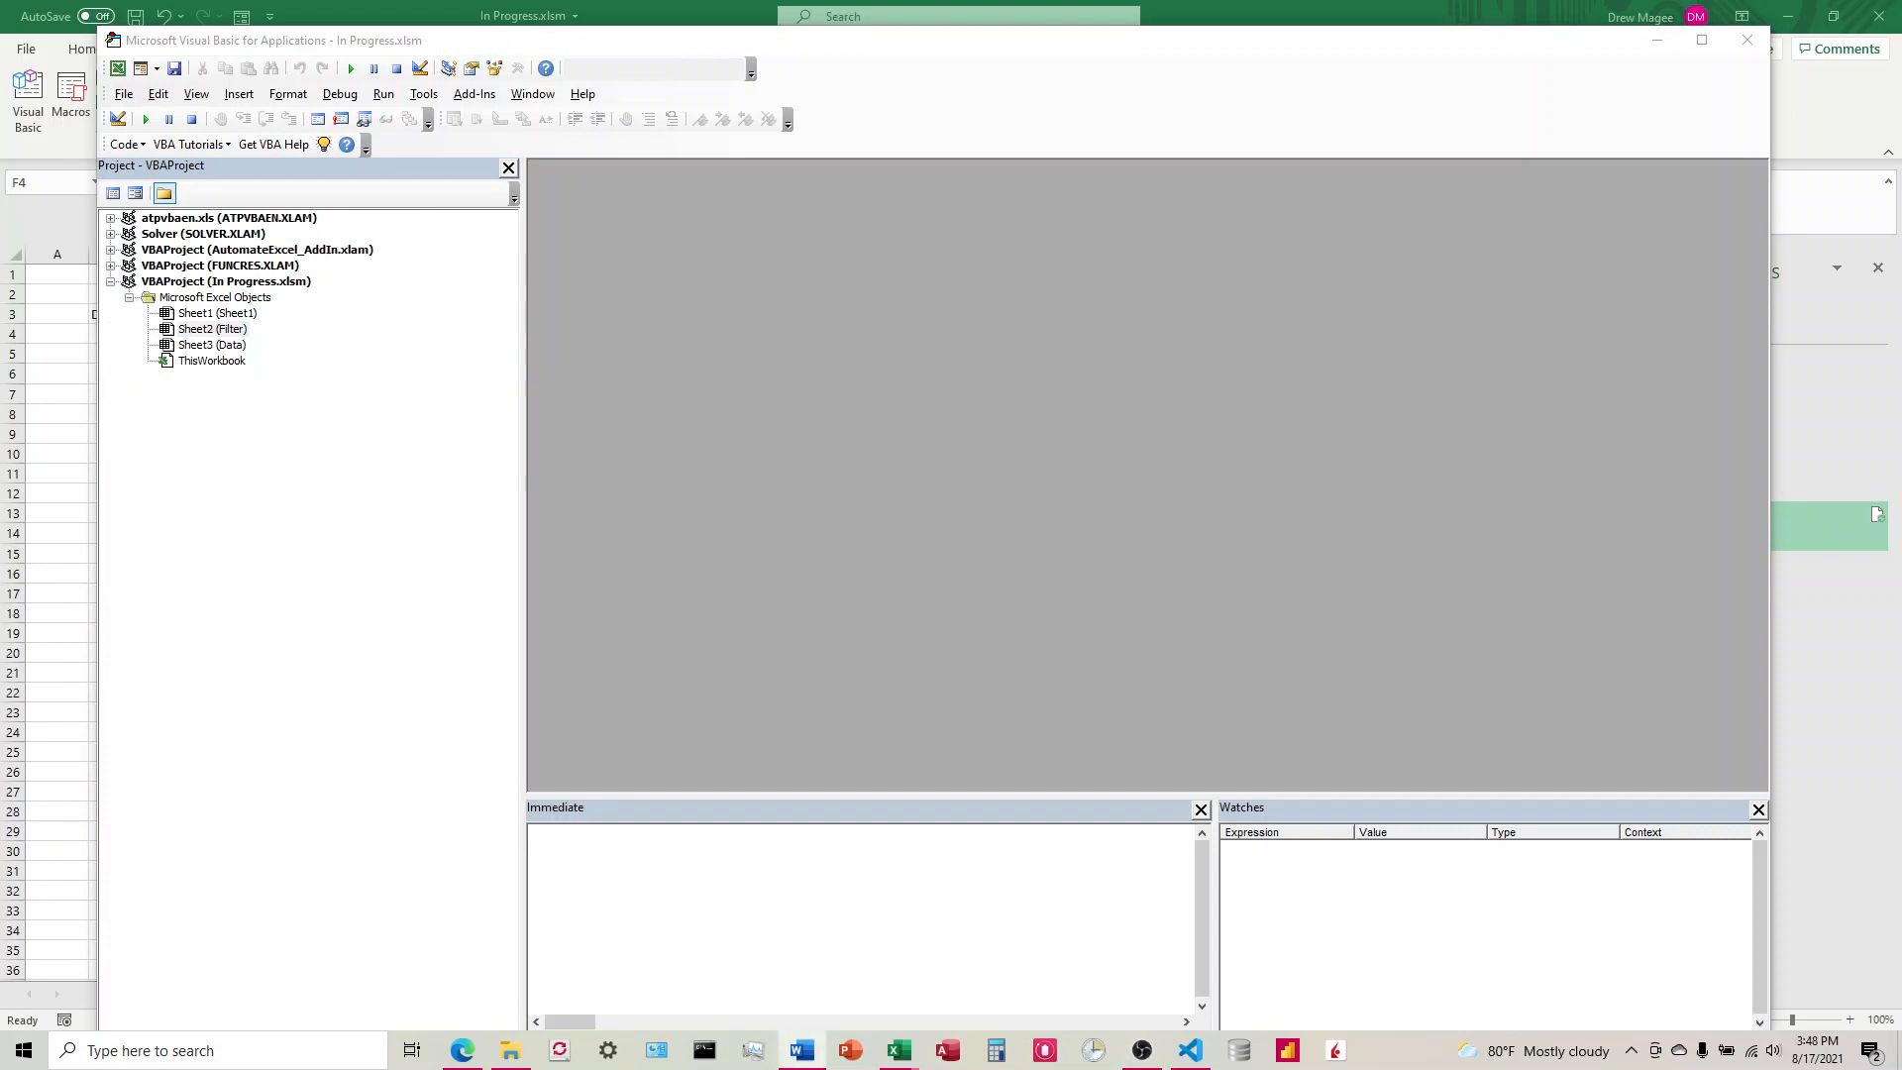
Step: Insert a new module into the In Progress.xlsm project
left_click(242, 99)
left_click(243, 99)
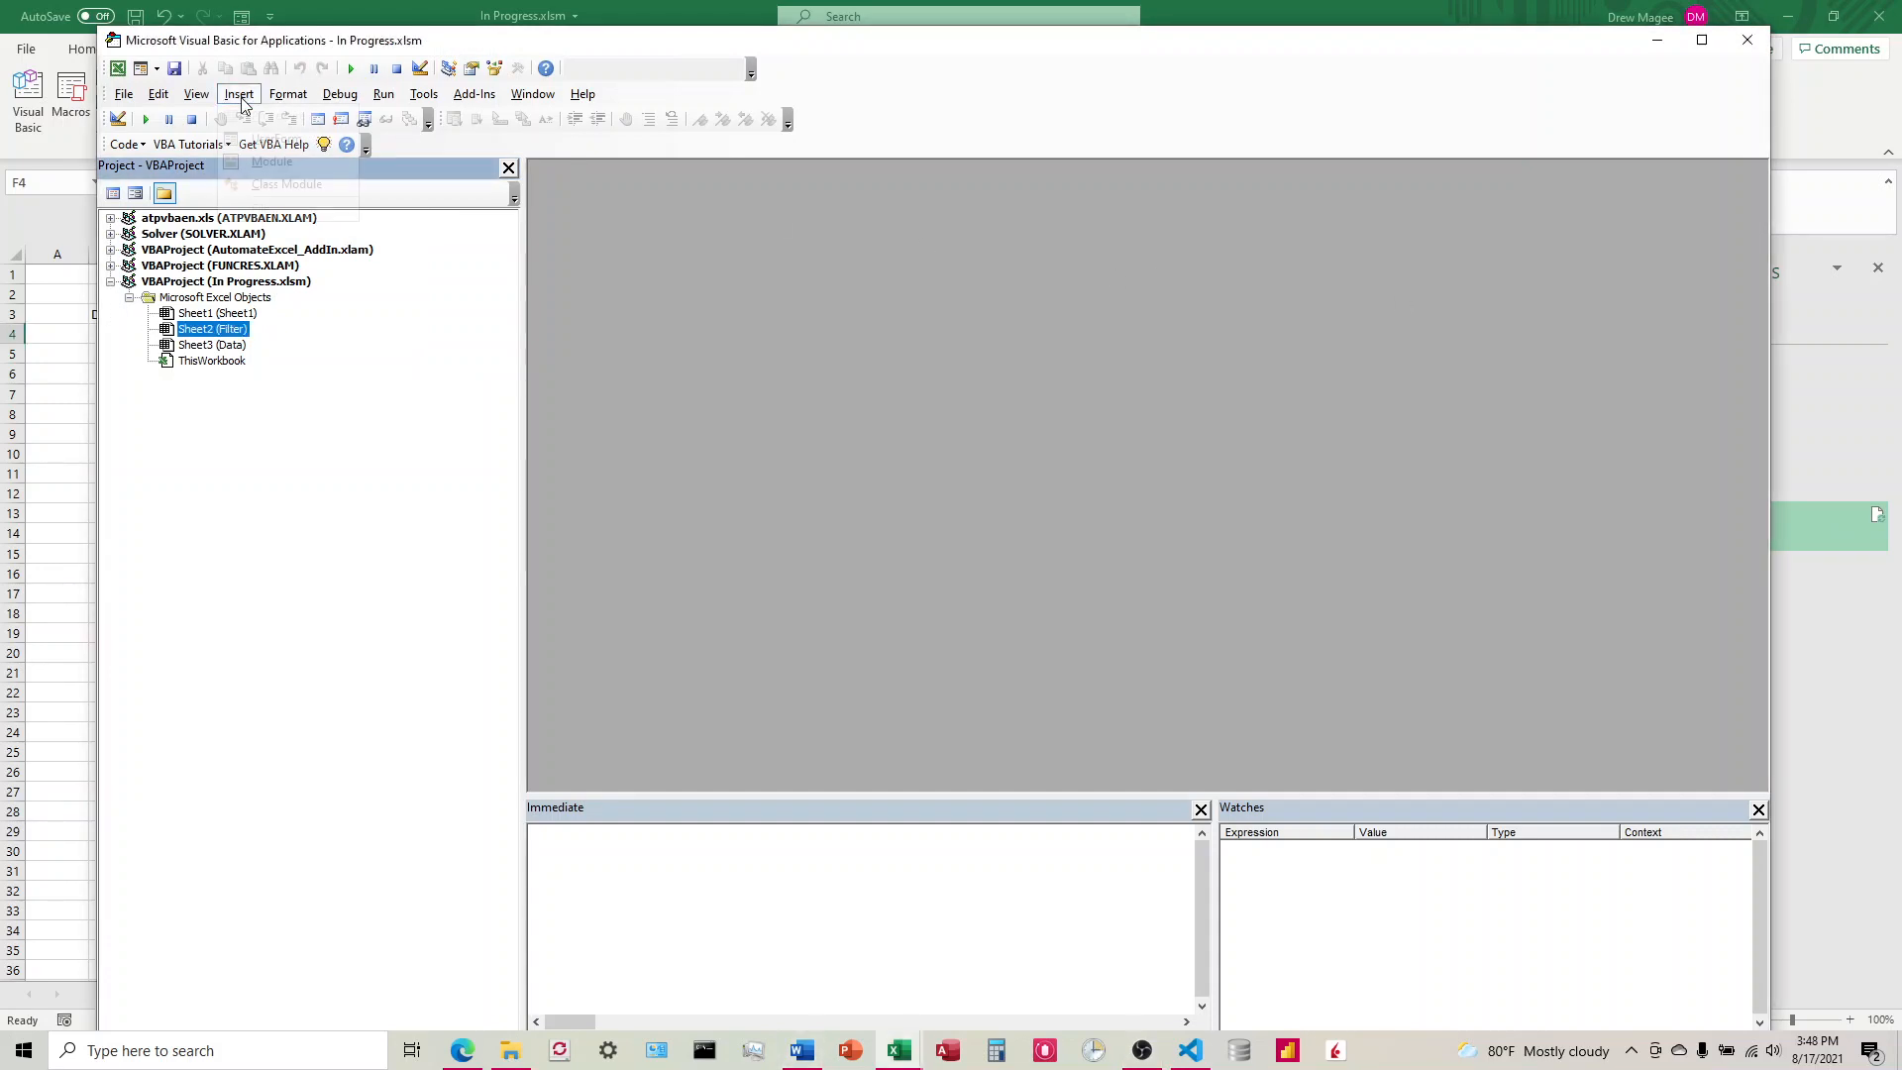
left_click(239, 93)
left_click(279, 159)
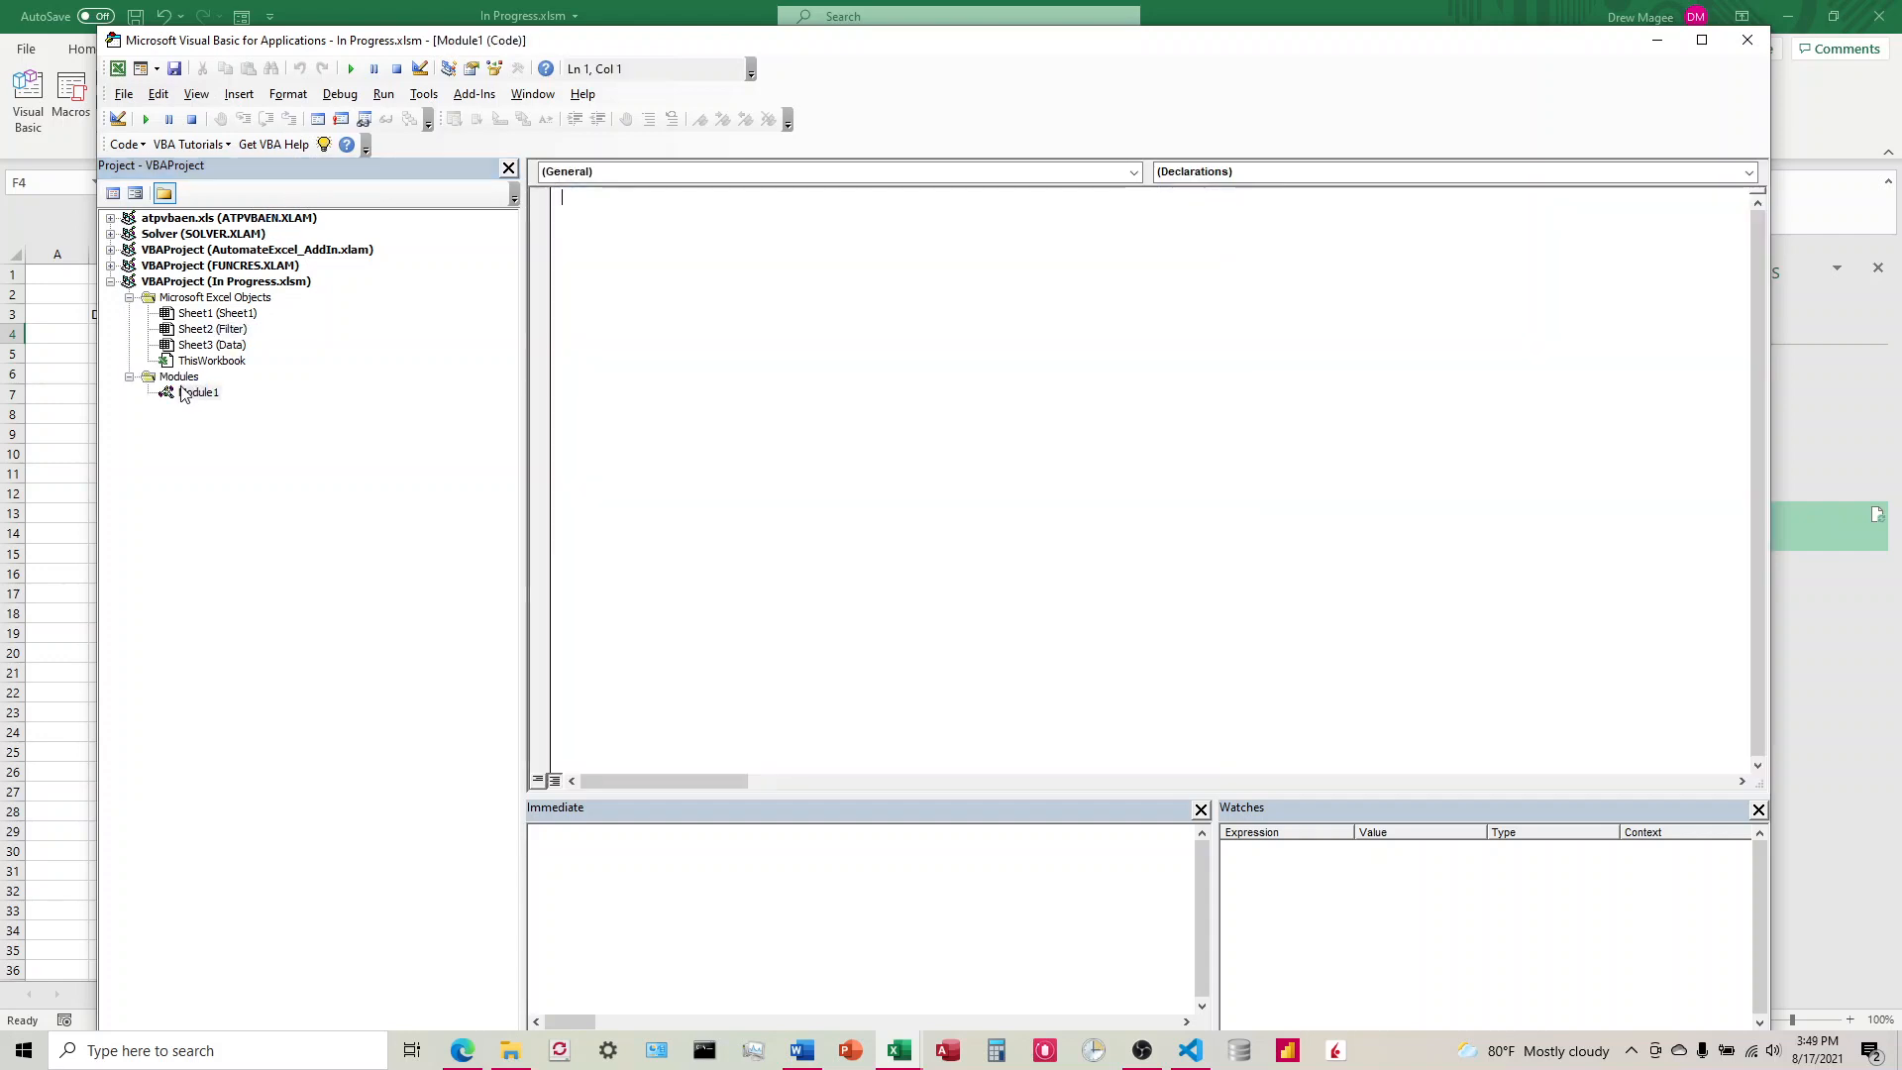
left_click(183, 395)
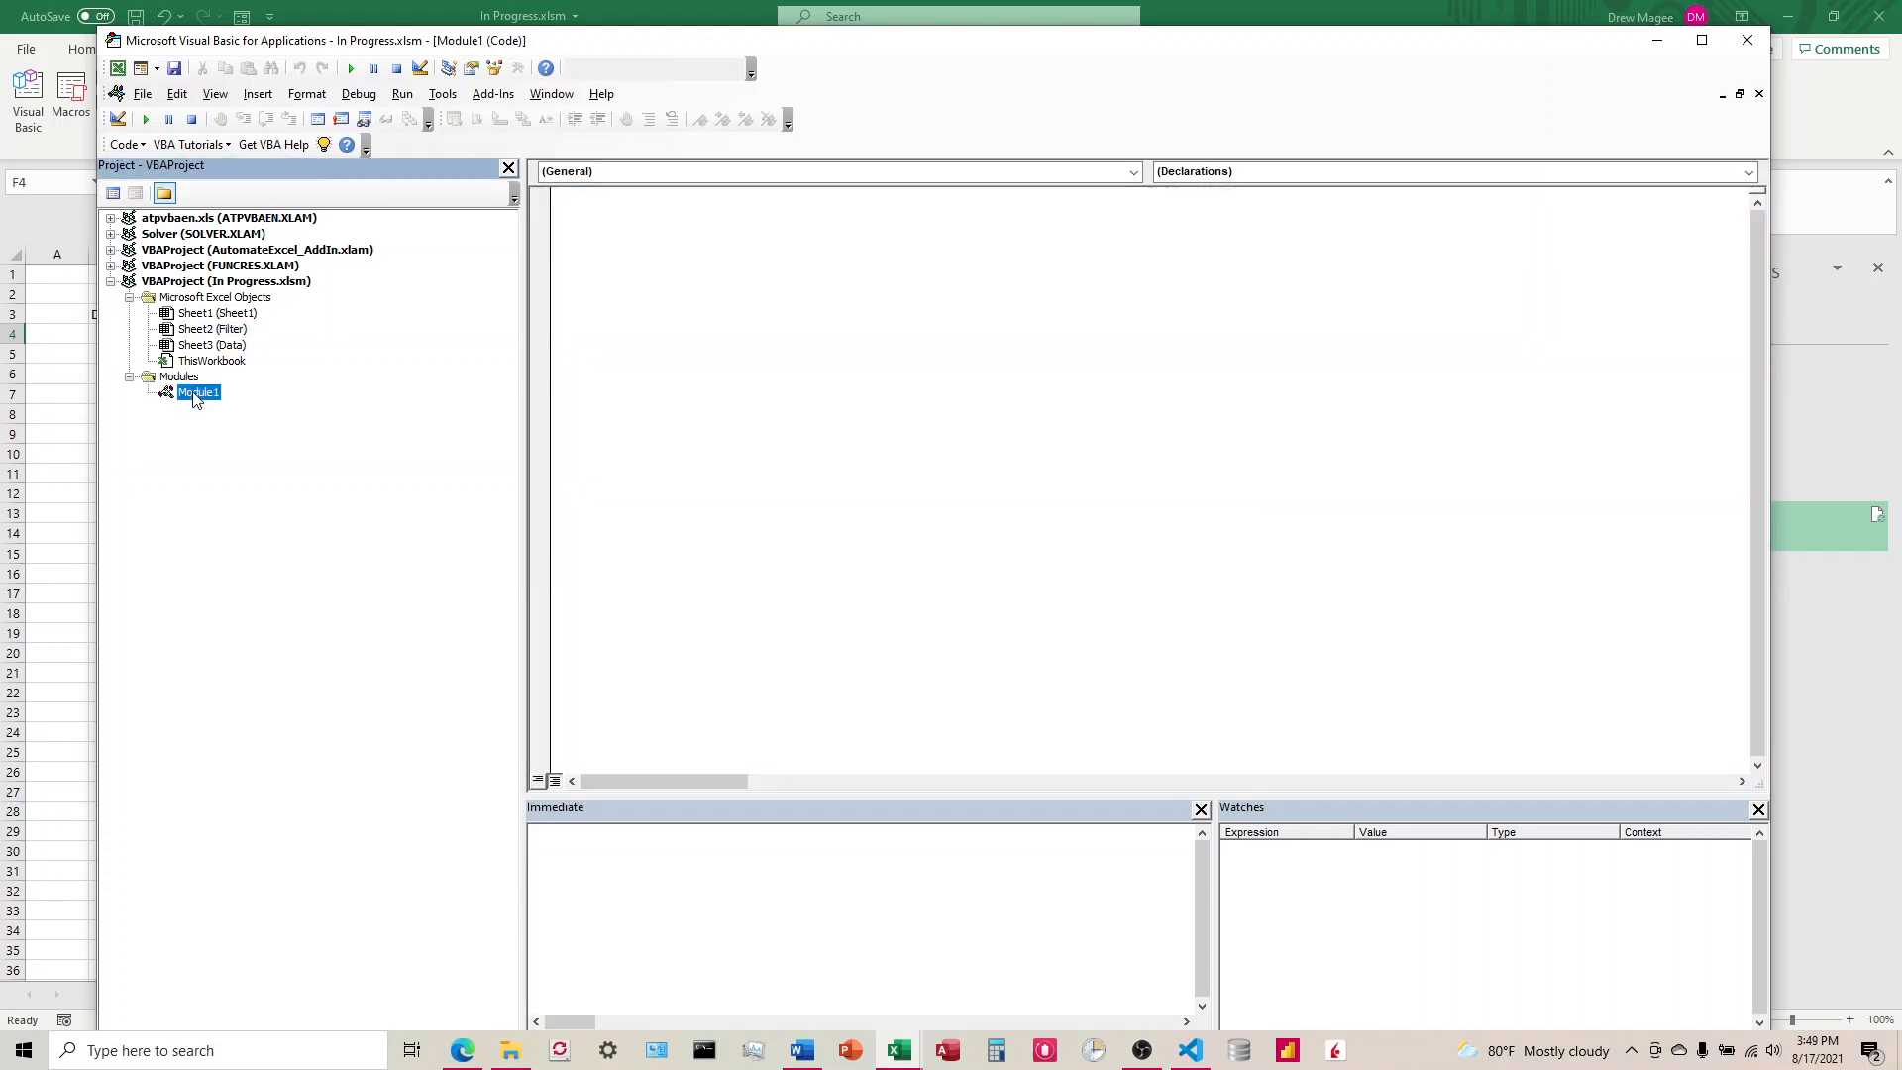
Step: Declare an empty procedure Sub Refresh() in Module1 with blank lines for its body
left_click(670, 244)
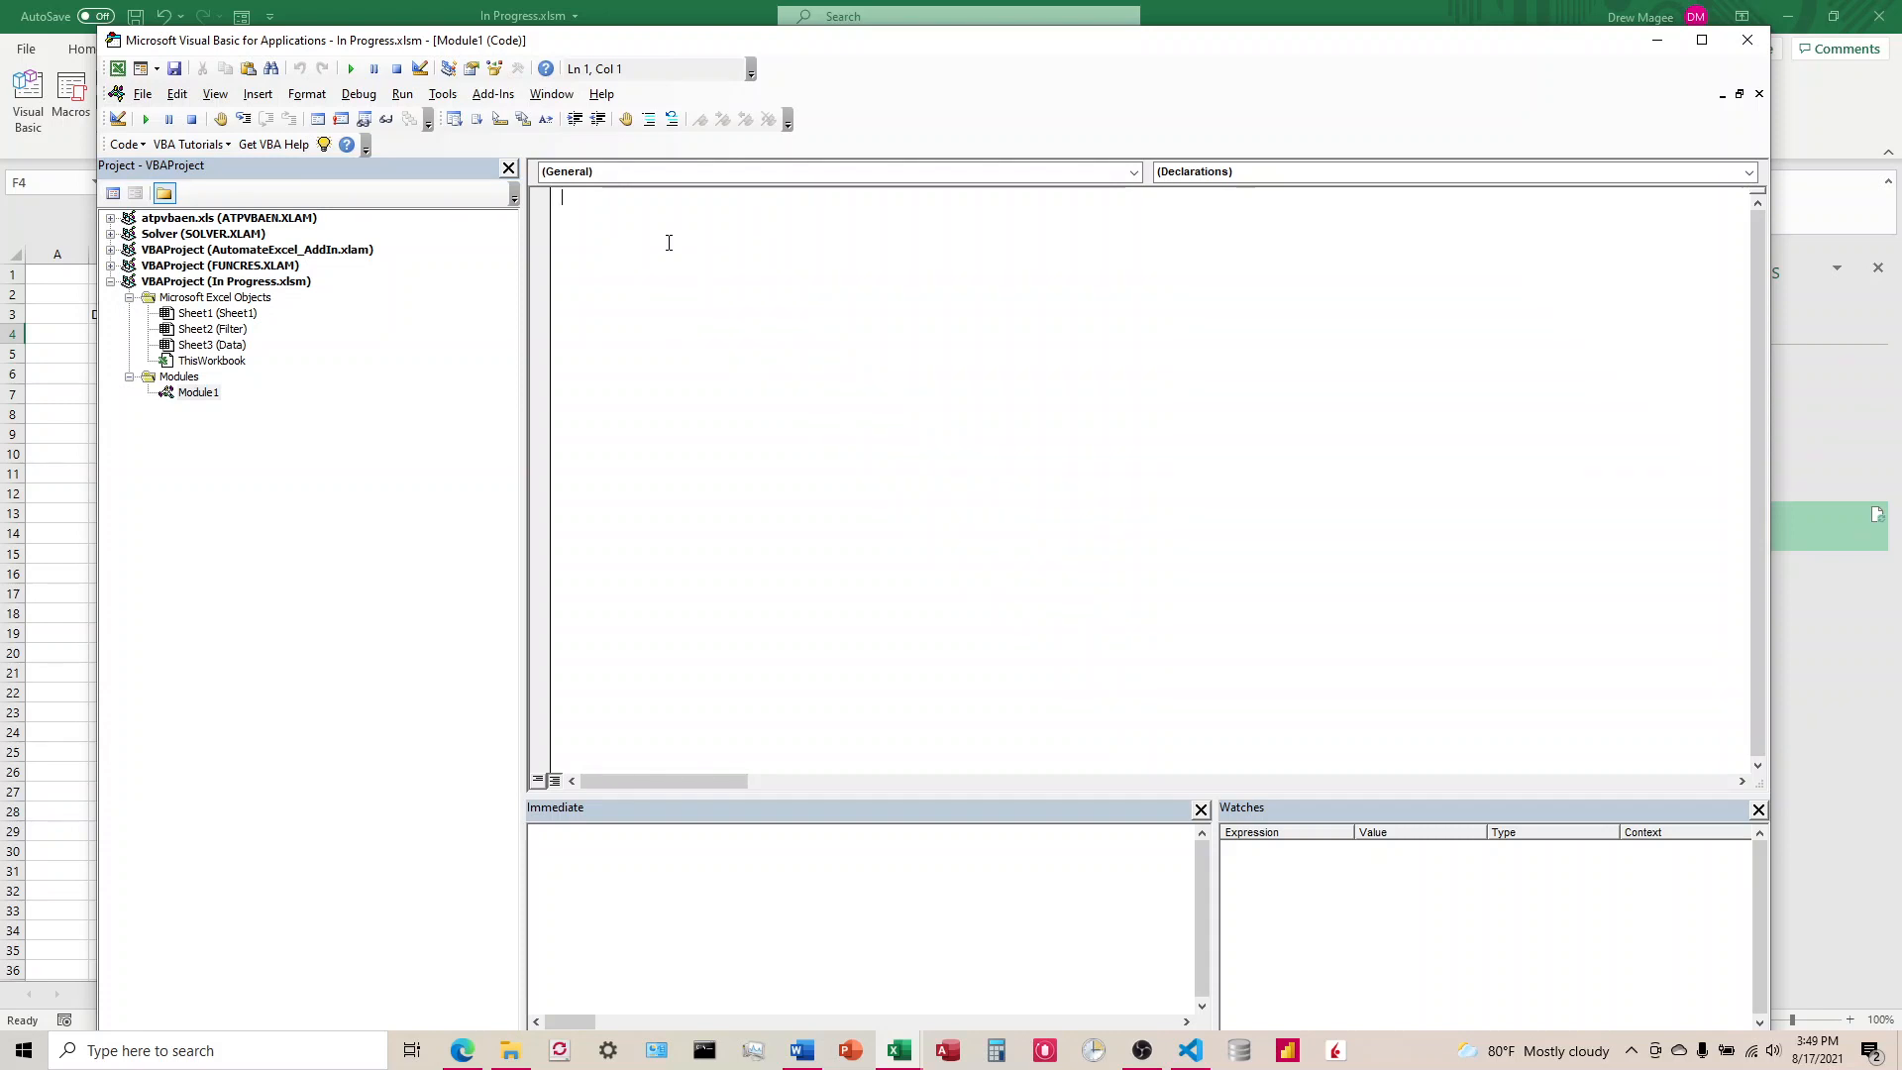
type("Sub Refresh")
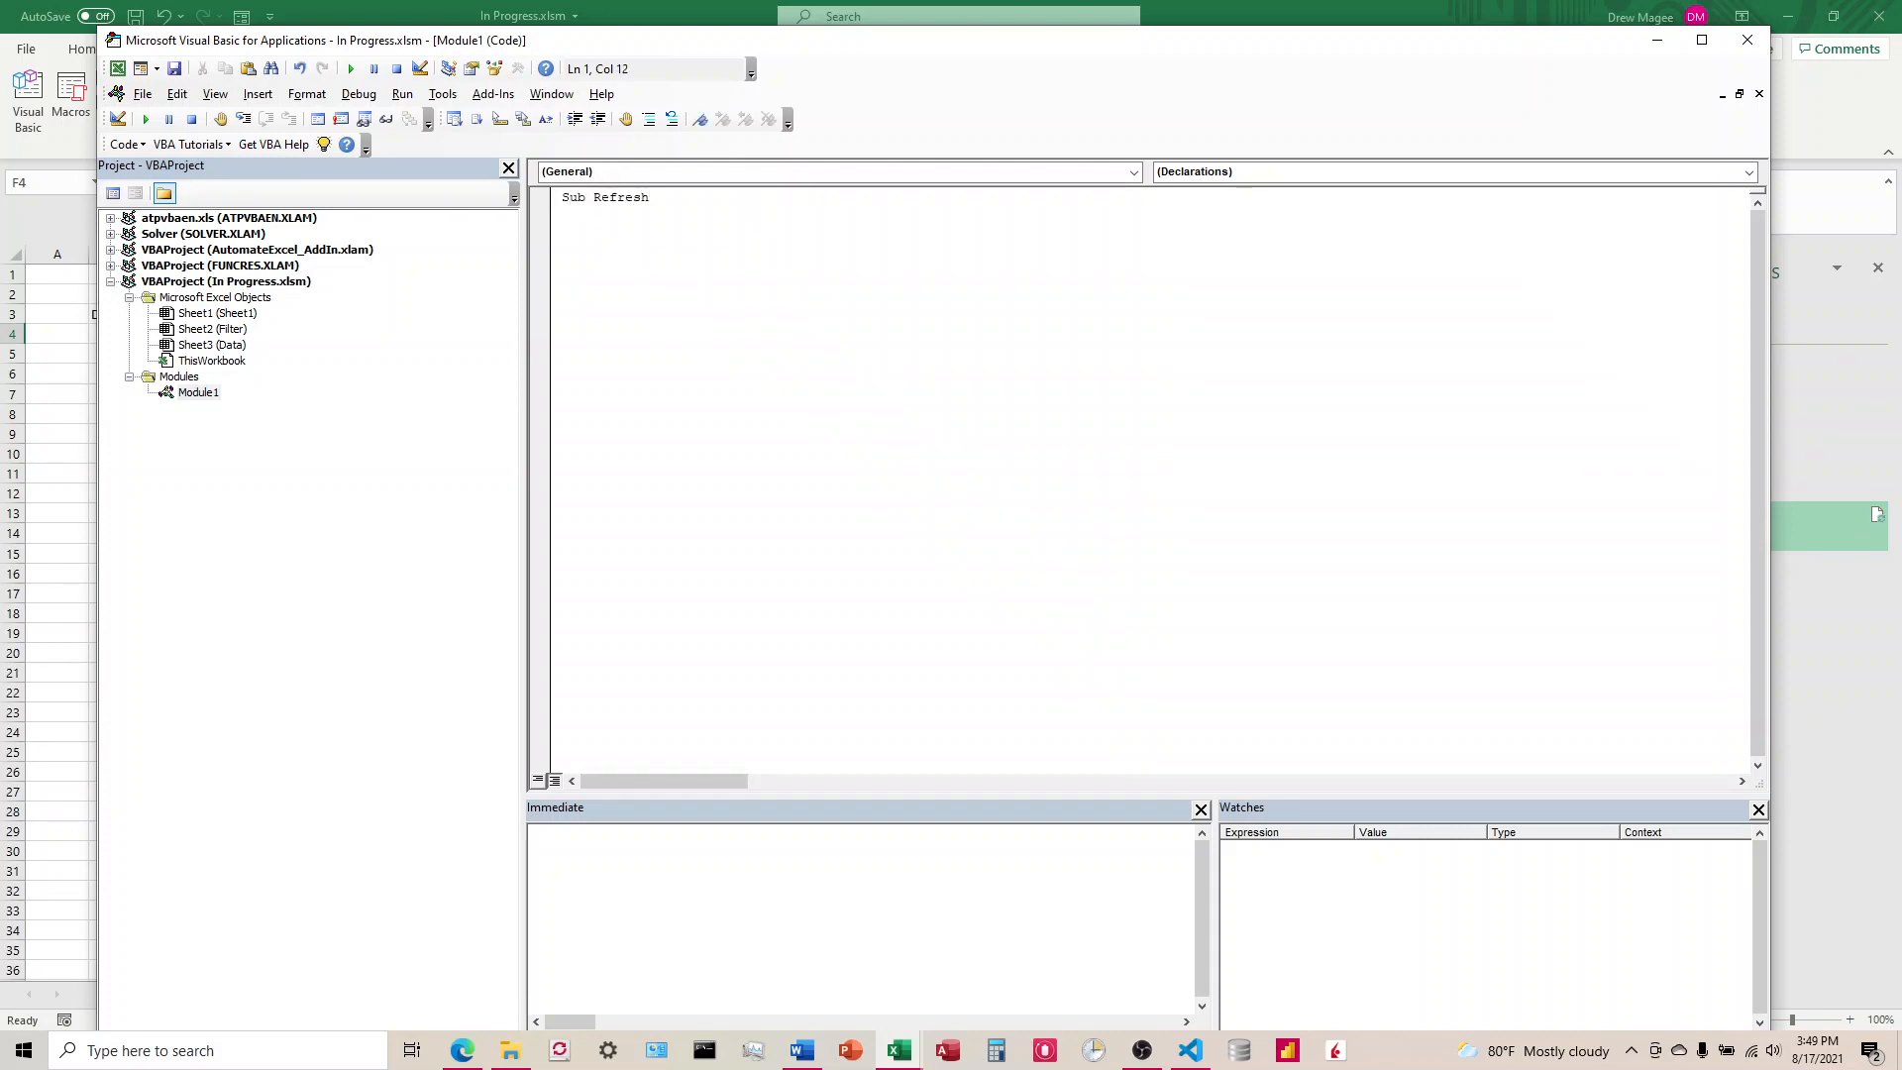
type("()")
key("Return")
key("Return")
key("Return")
key("Return")
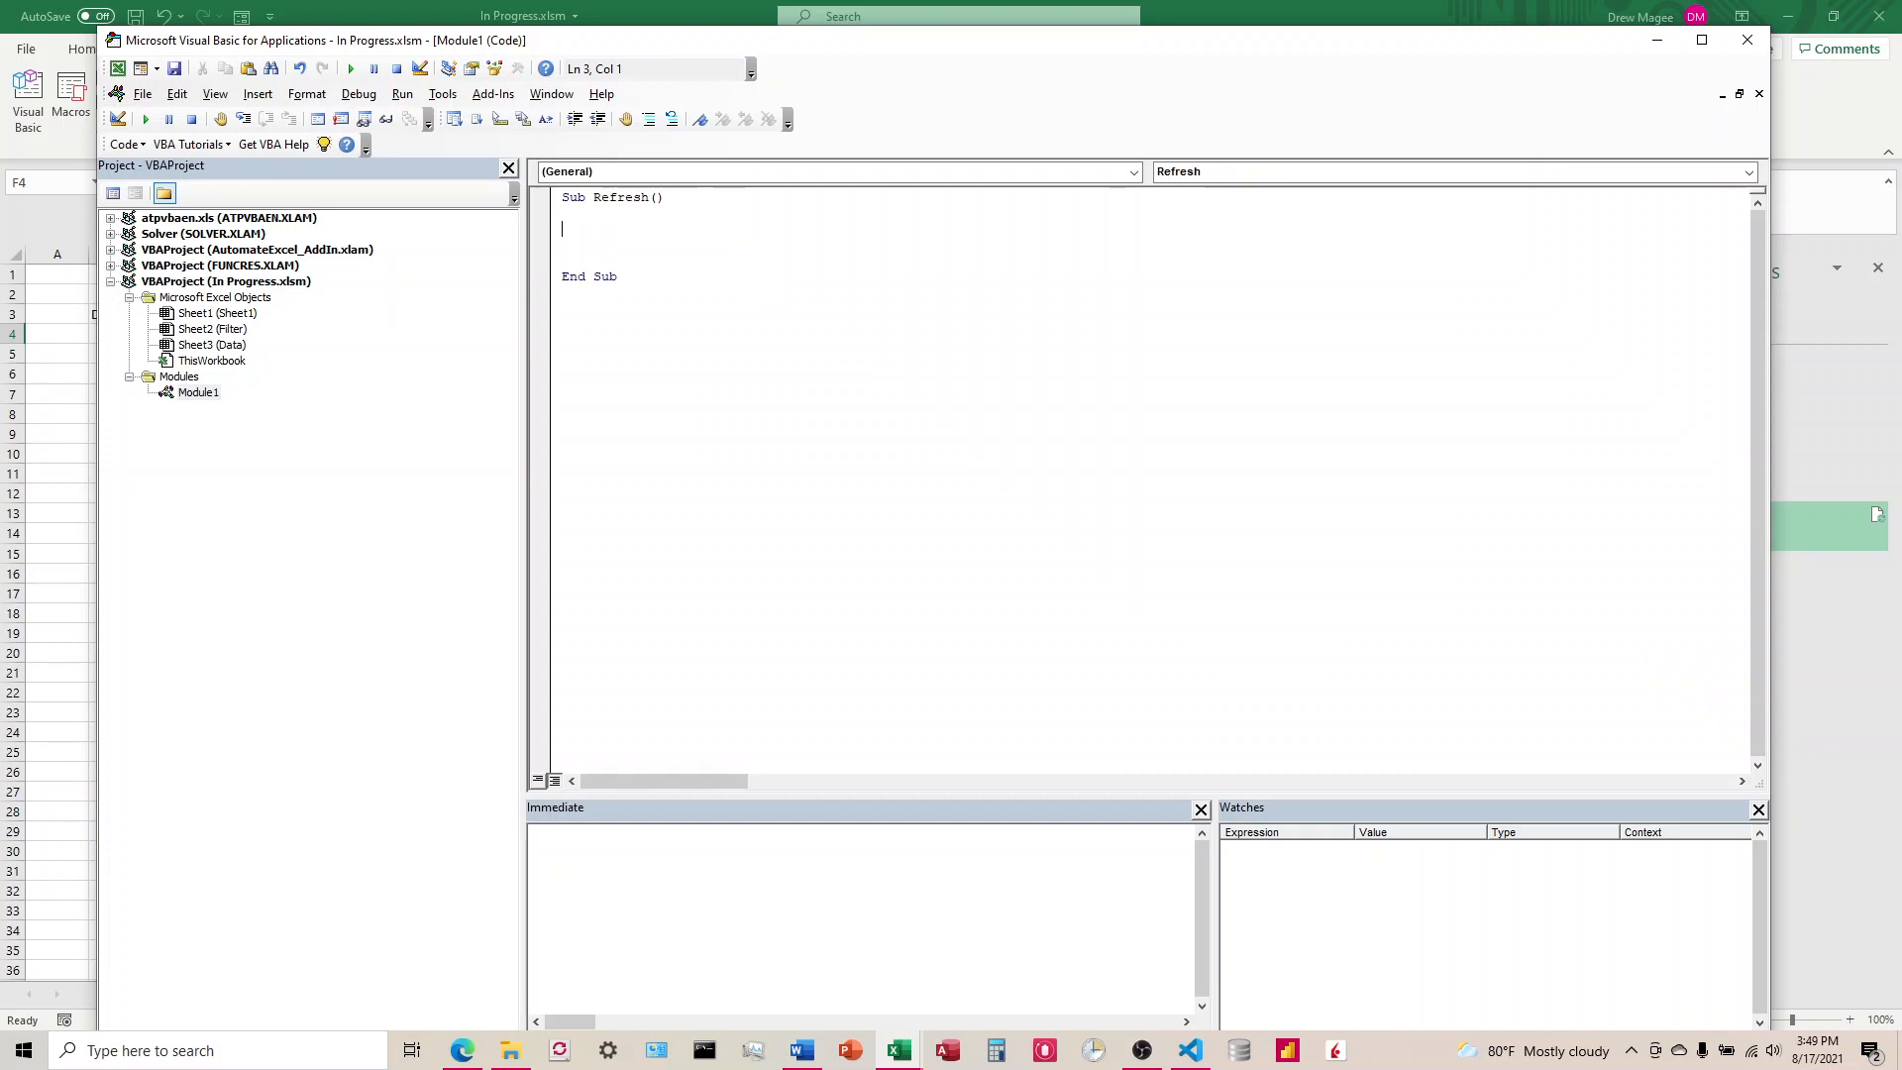
Step: Write the statement ActiveWorkbook.Connections("Query - DataTable").Refresh in the body of the Refresh procedure
type("Works")
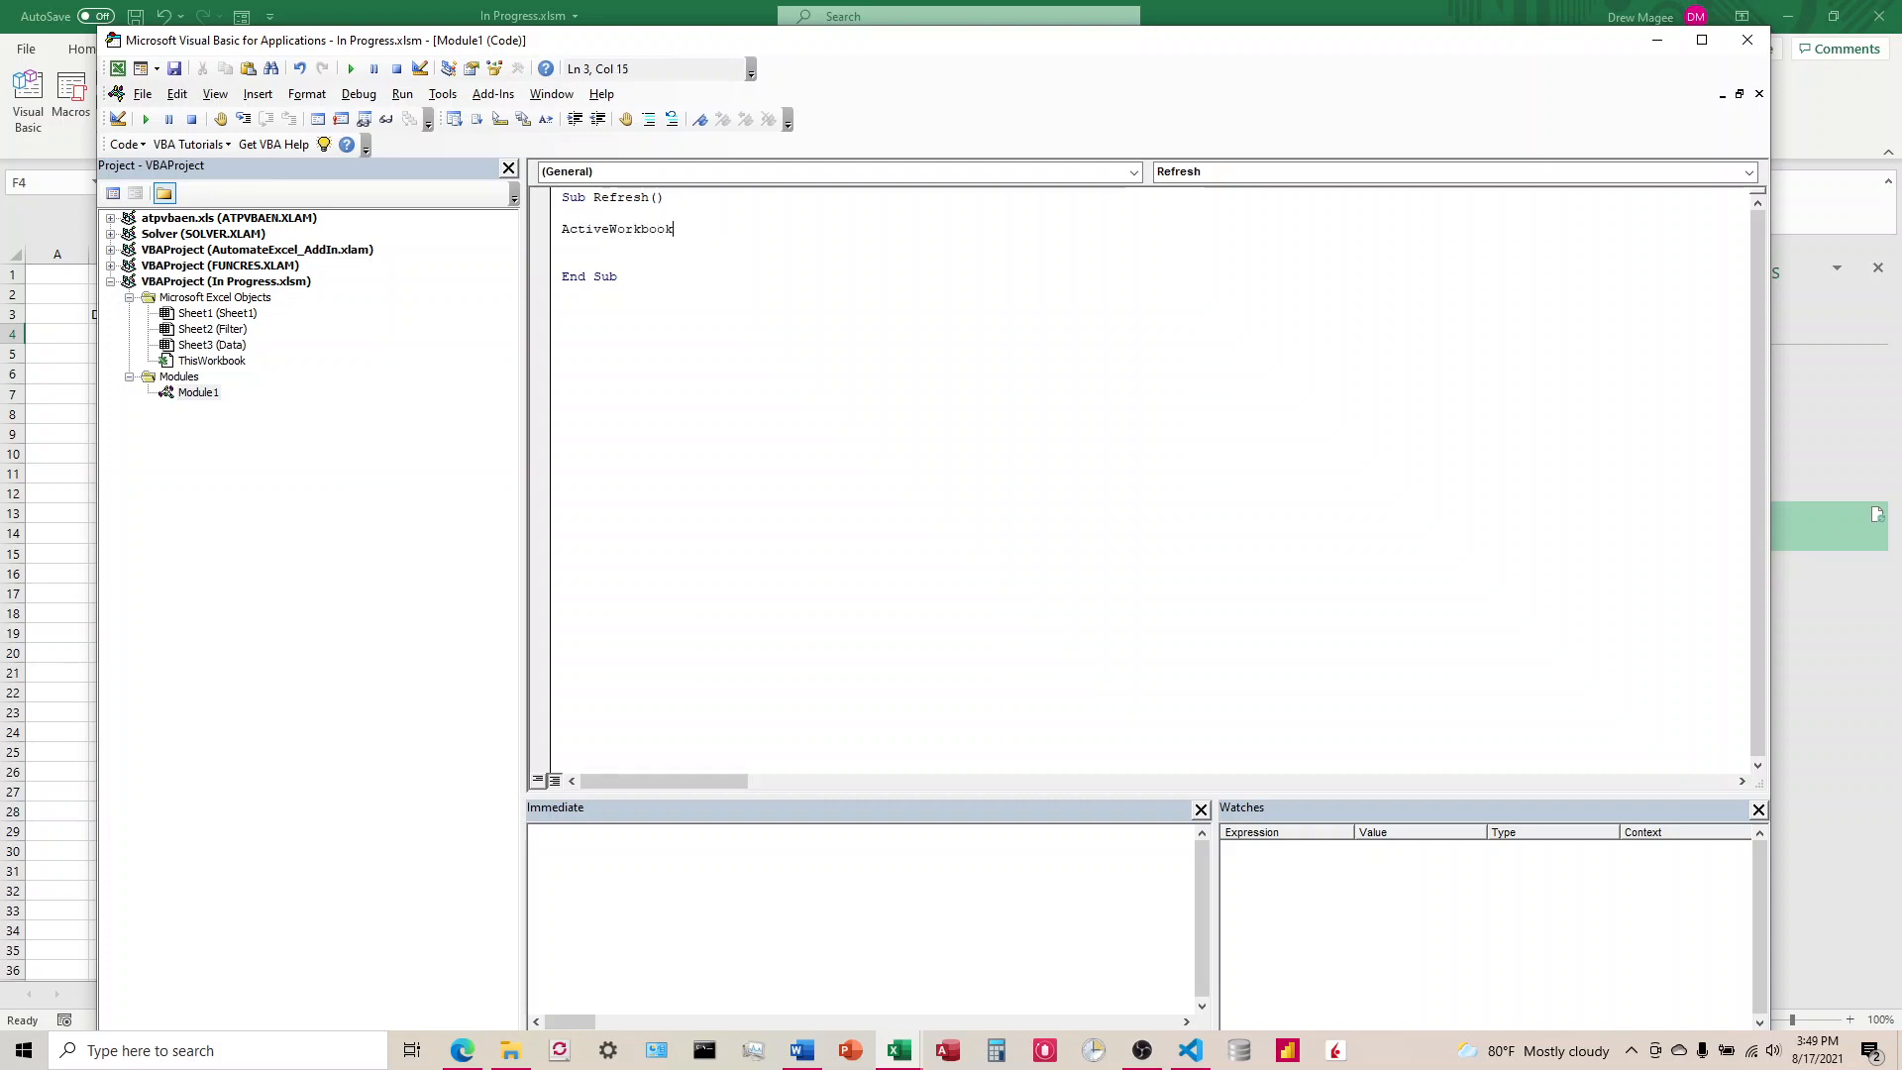
type("ook.Conn")
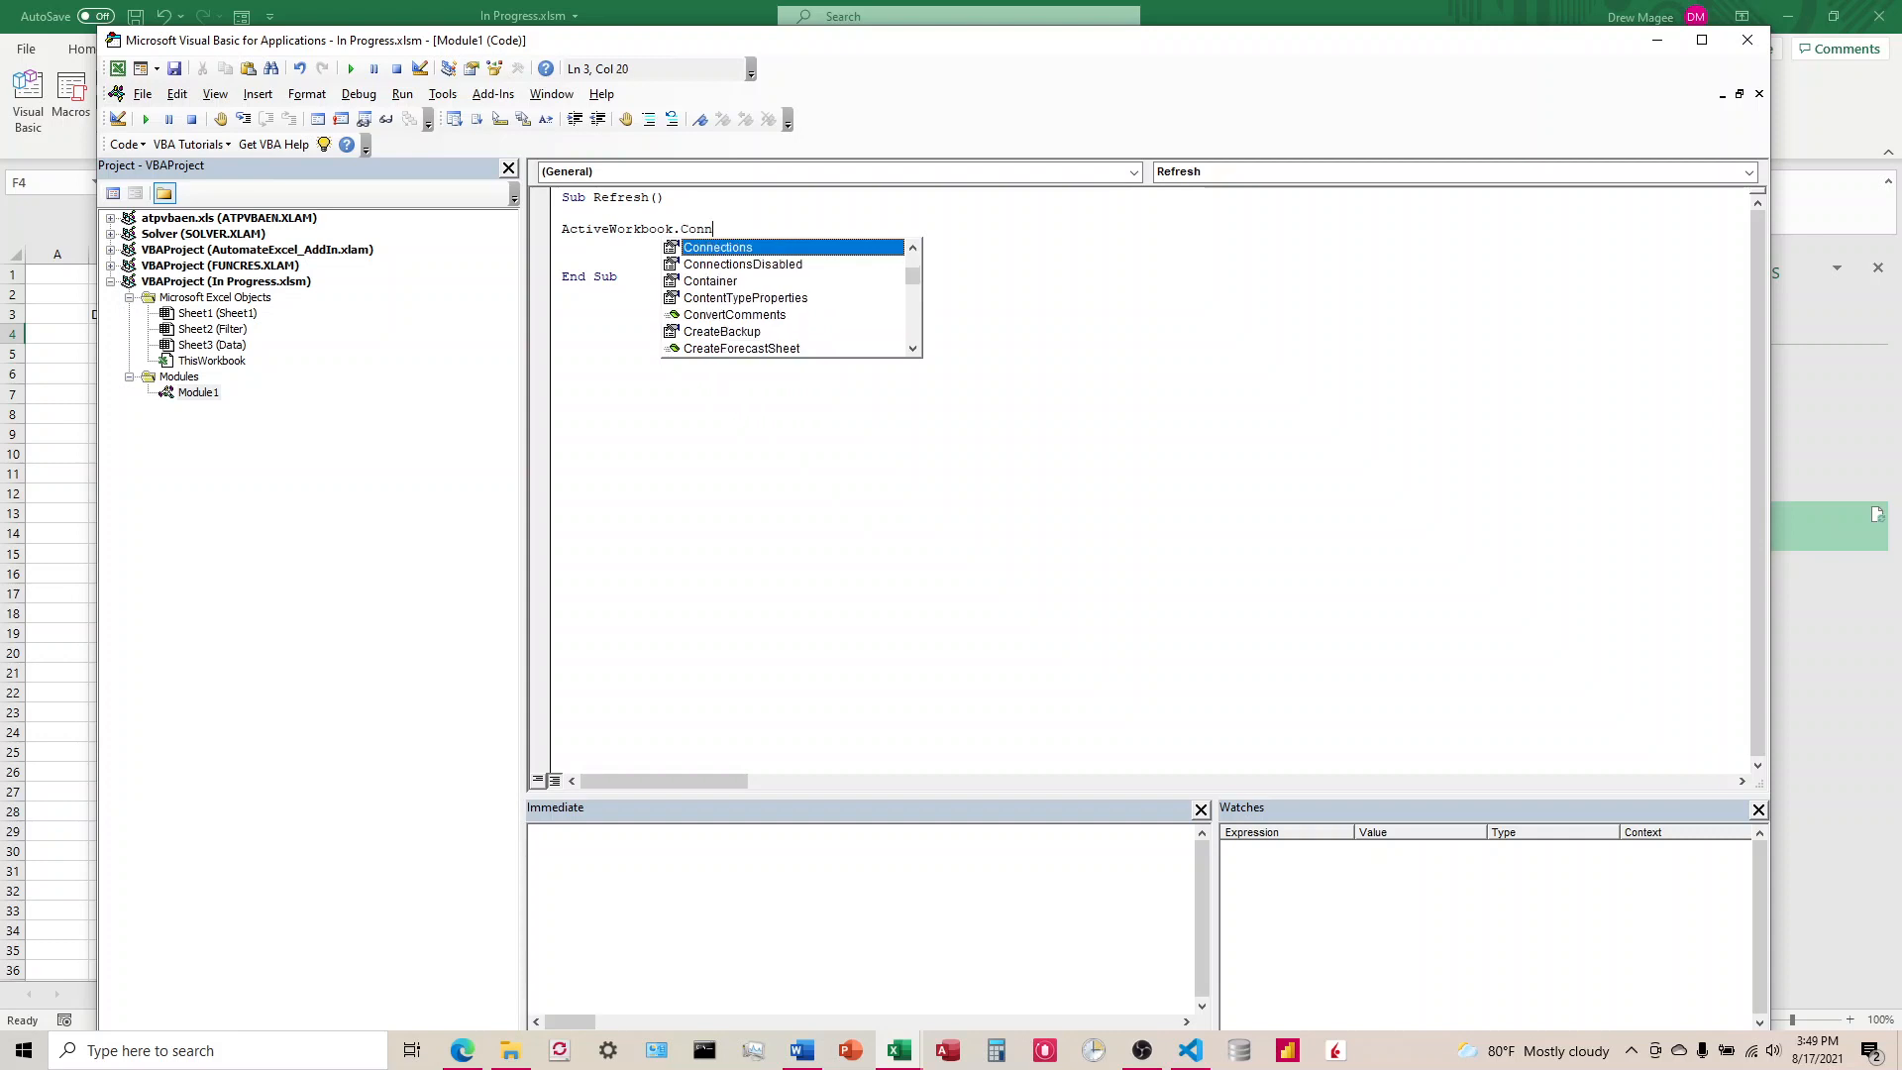
type("ections")
key("Tab")
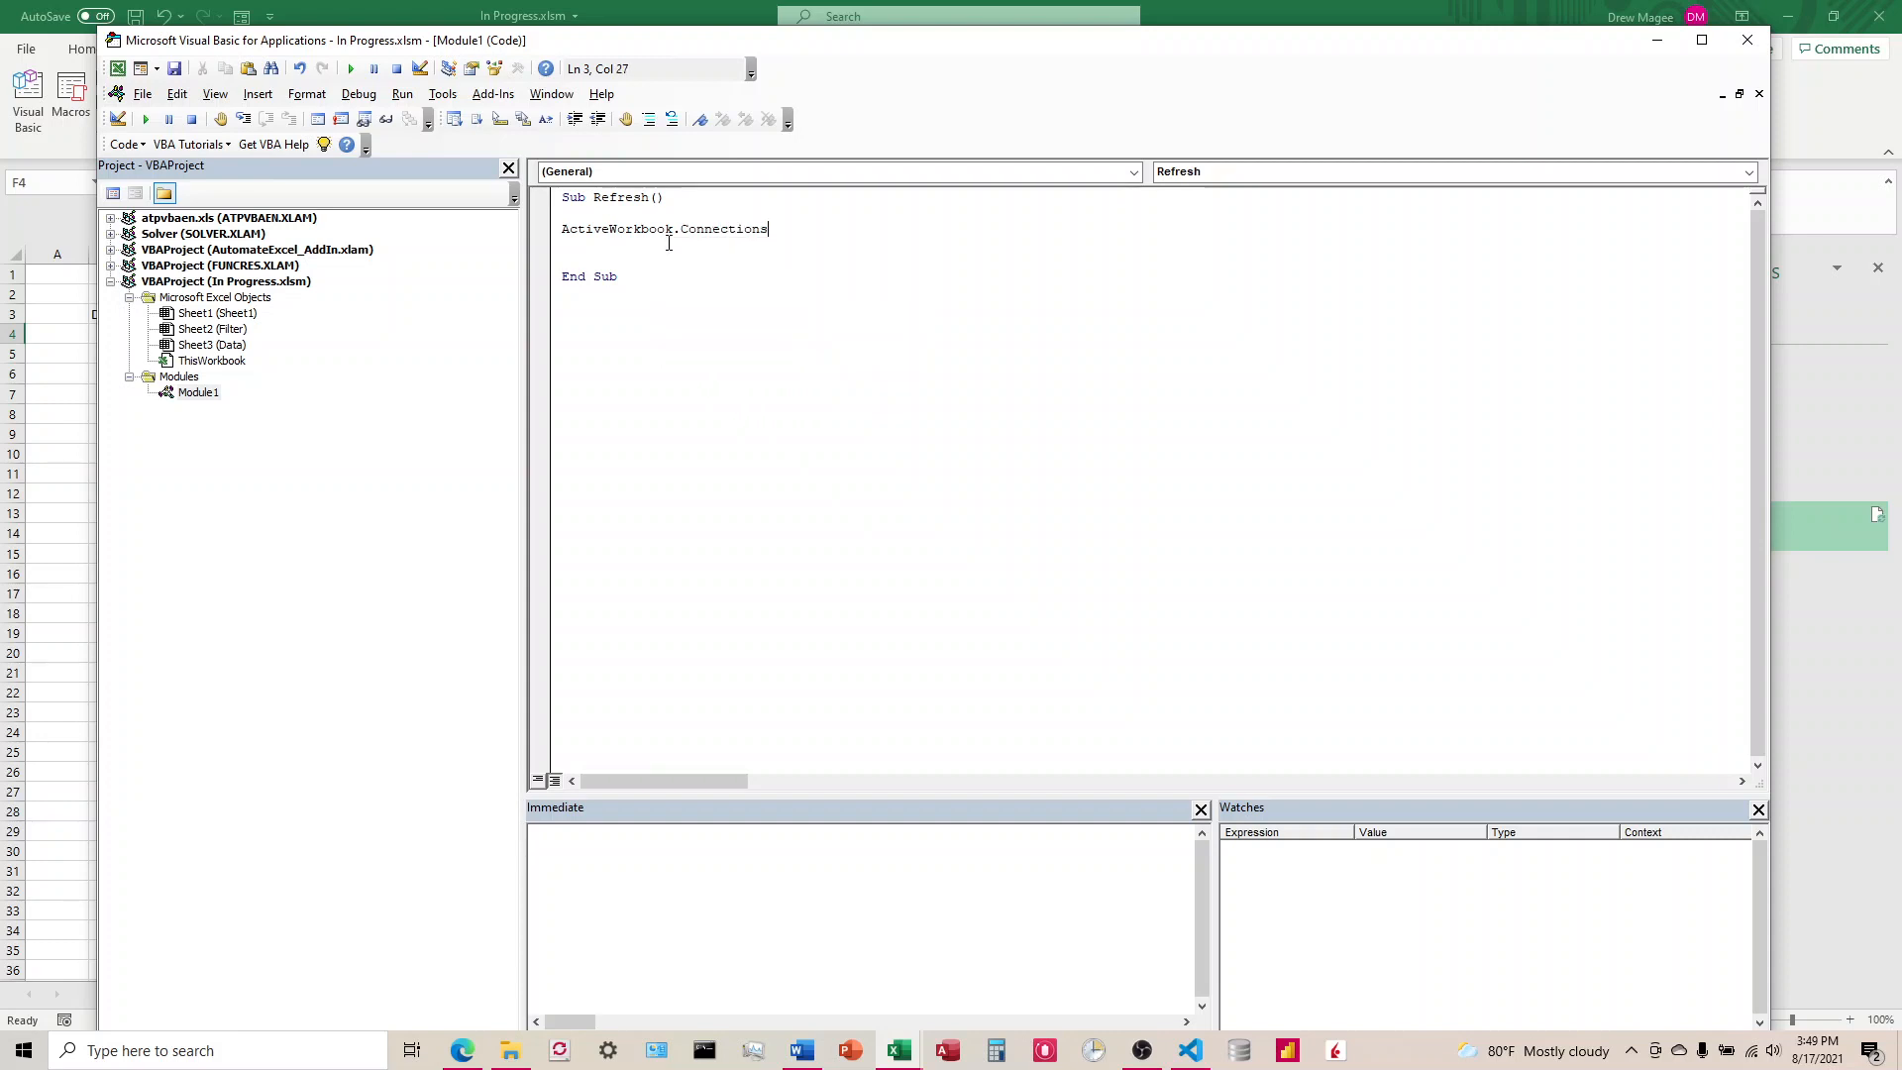
type("(")
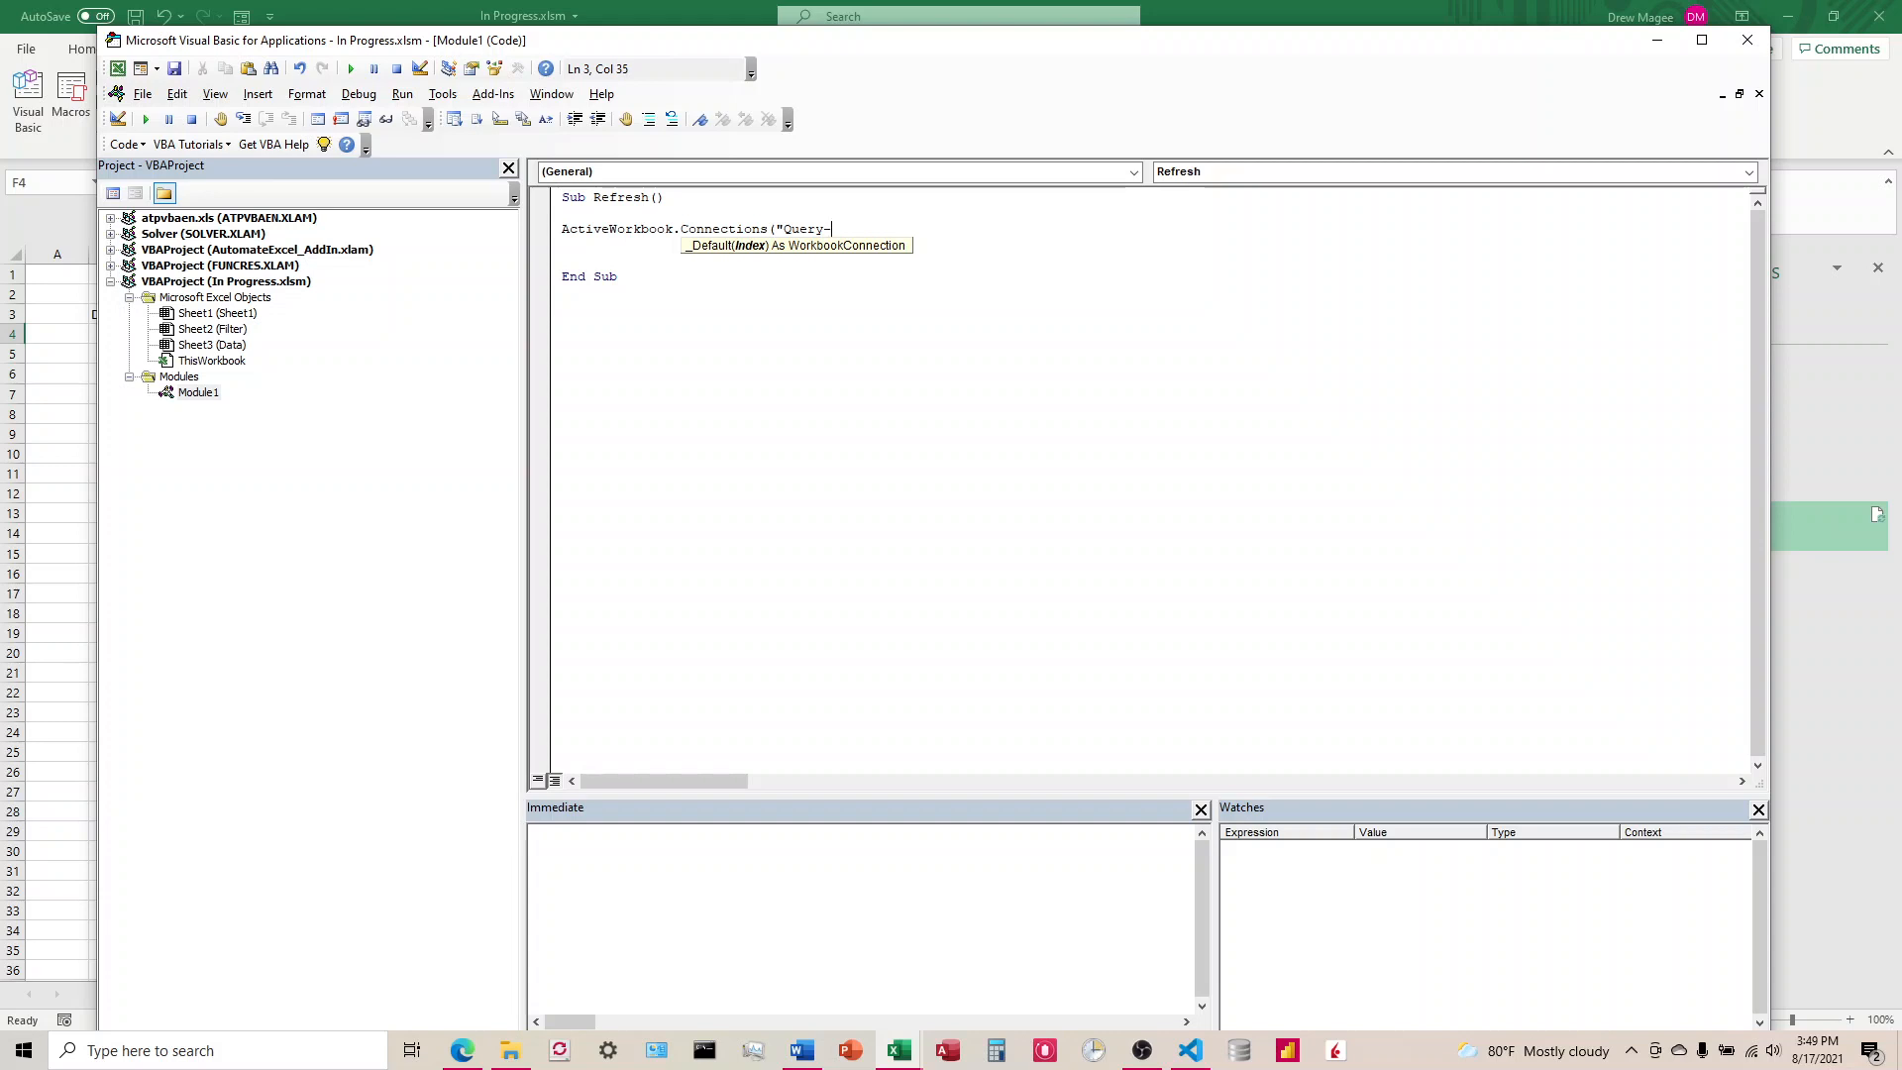
type("\"Query - DataTable\").Refresh")
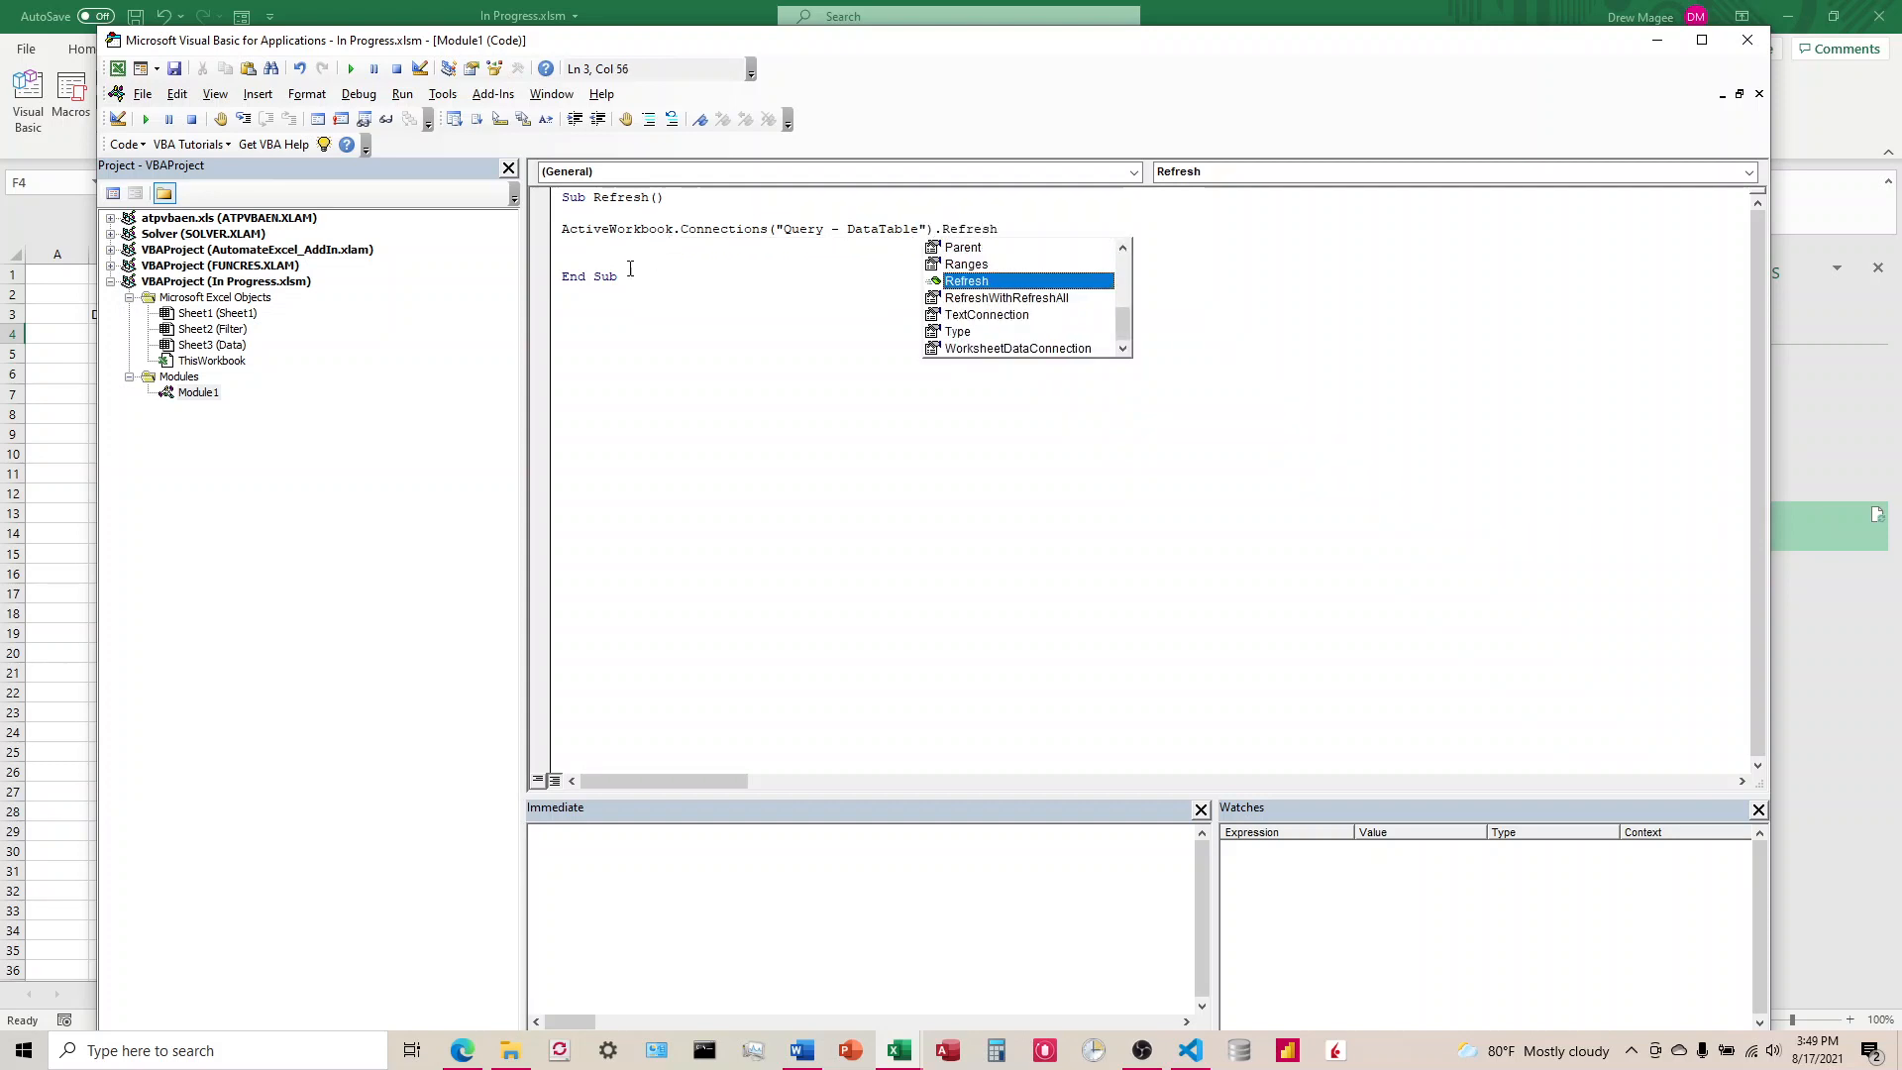
Step: Remove the extra blank line above End Sub in the Refresh procedure and close the Visual Basic editor
left_click(597, 255)
key("BackSpace")
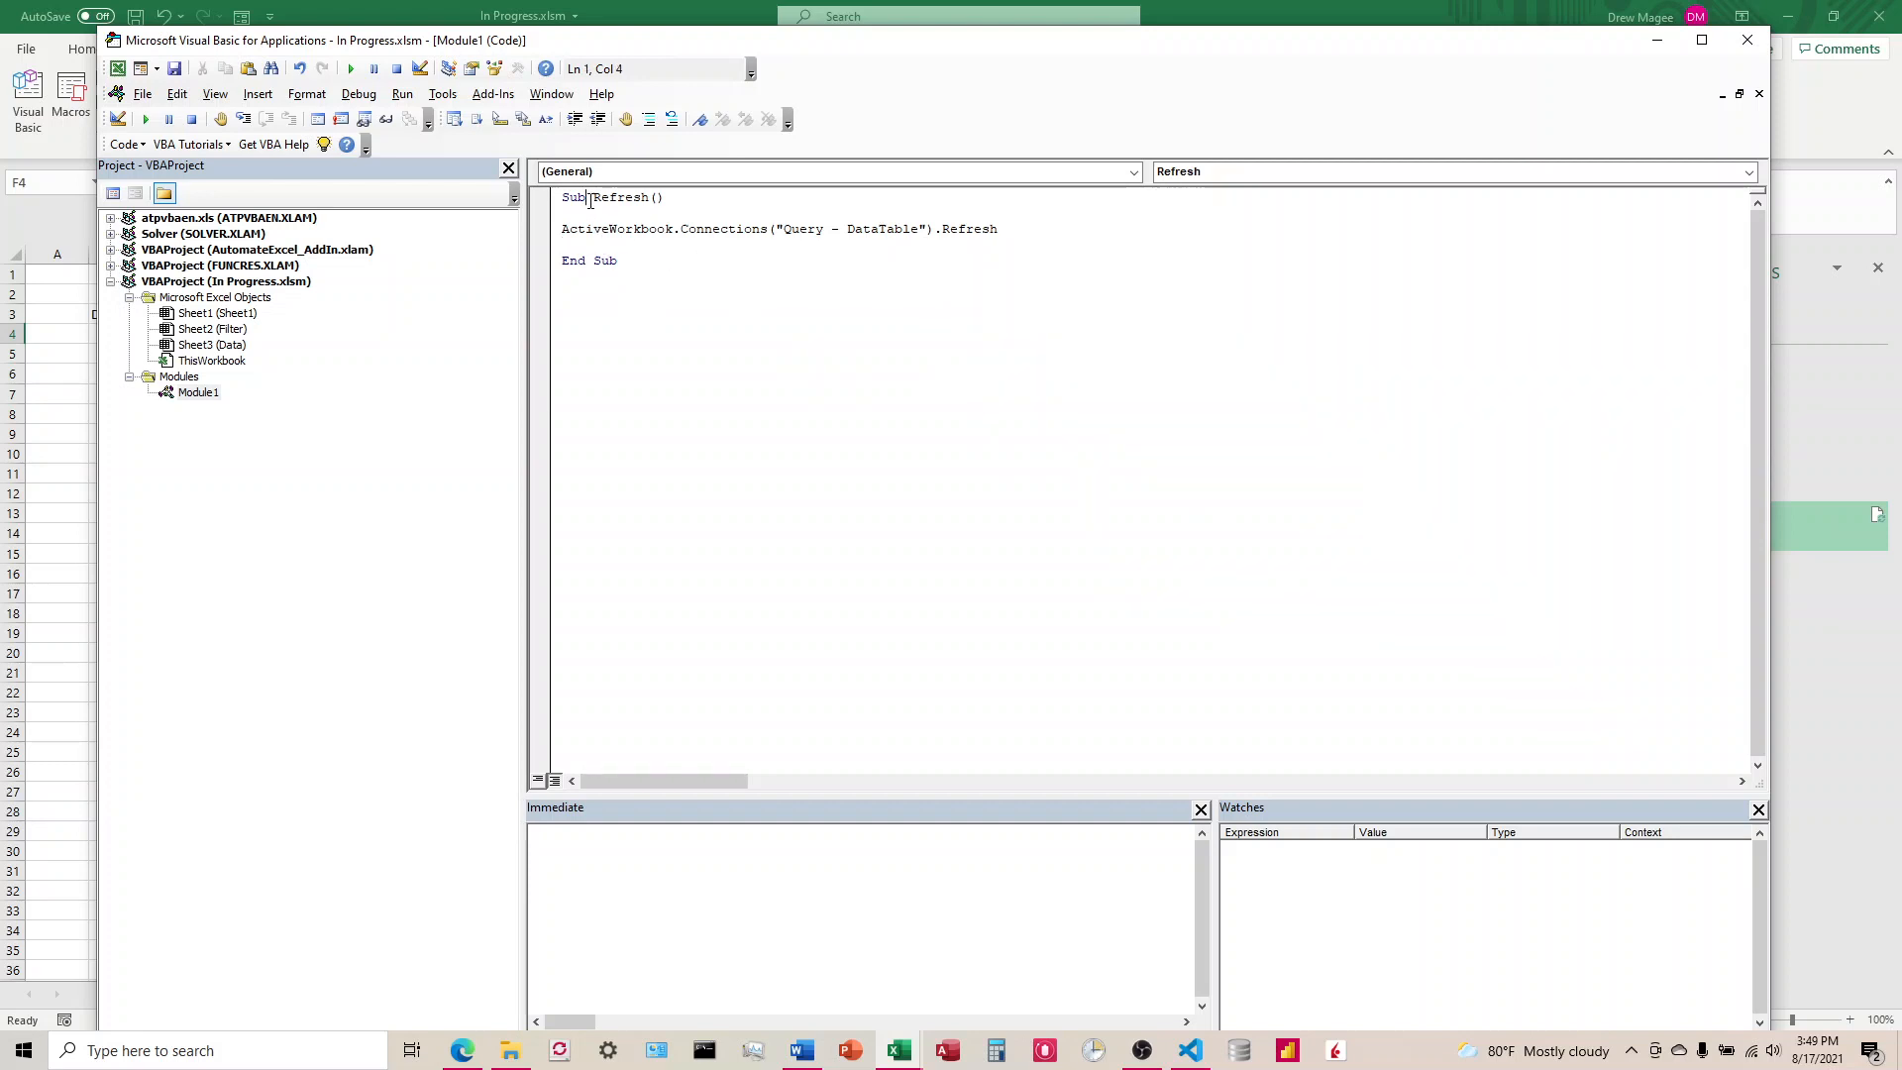
double_click(619, 199)
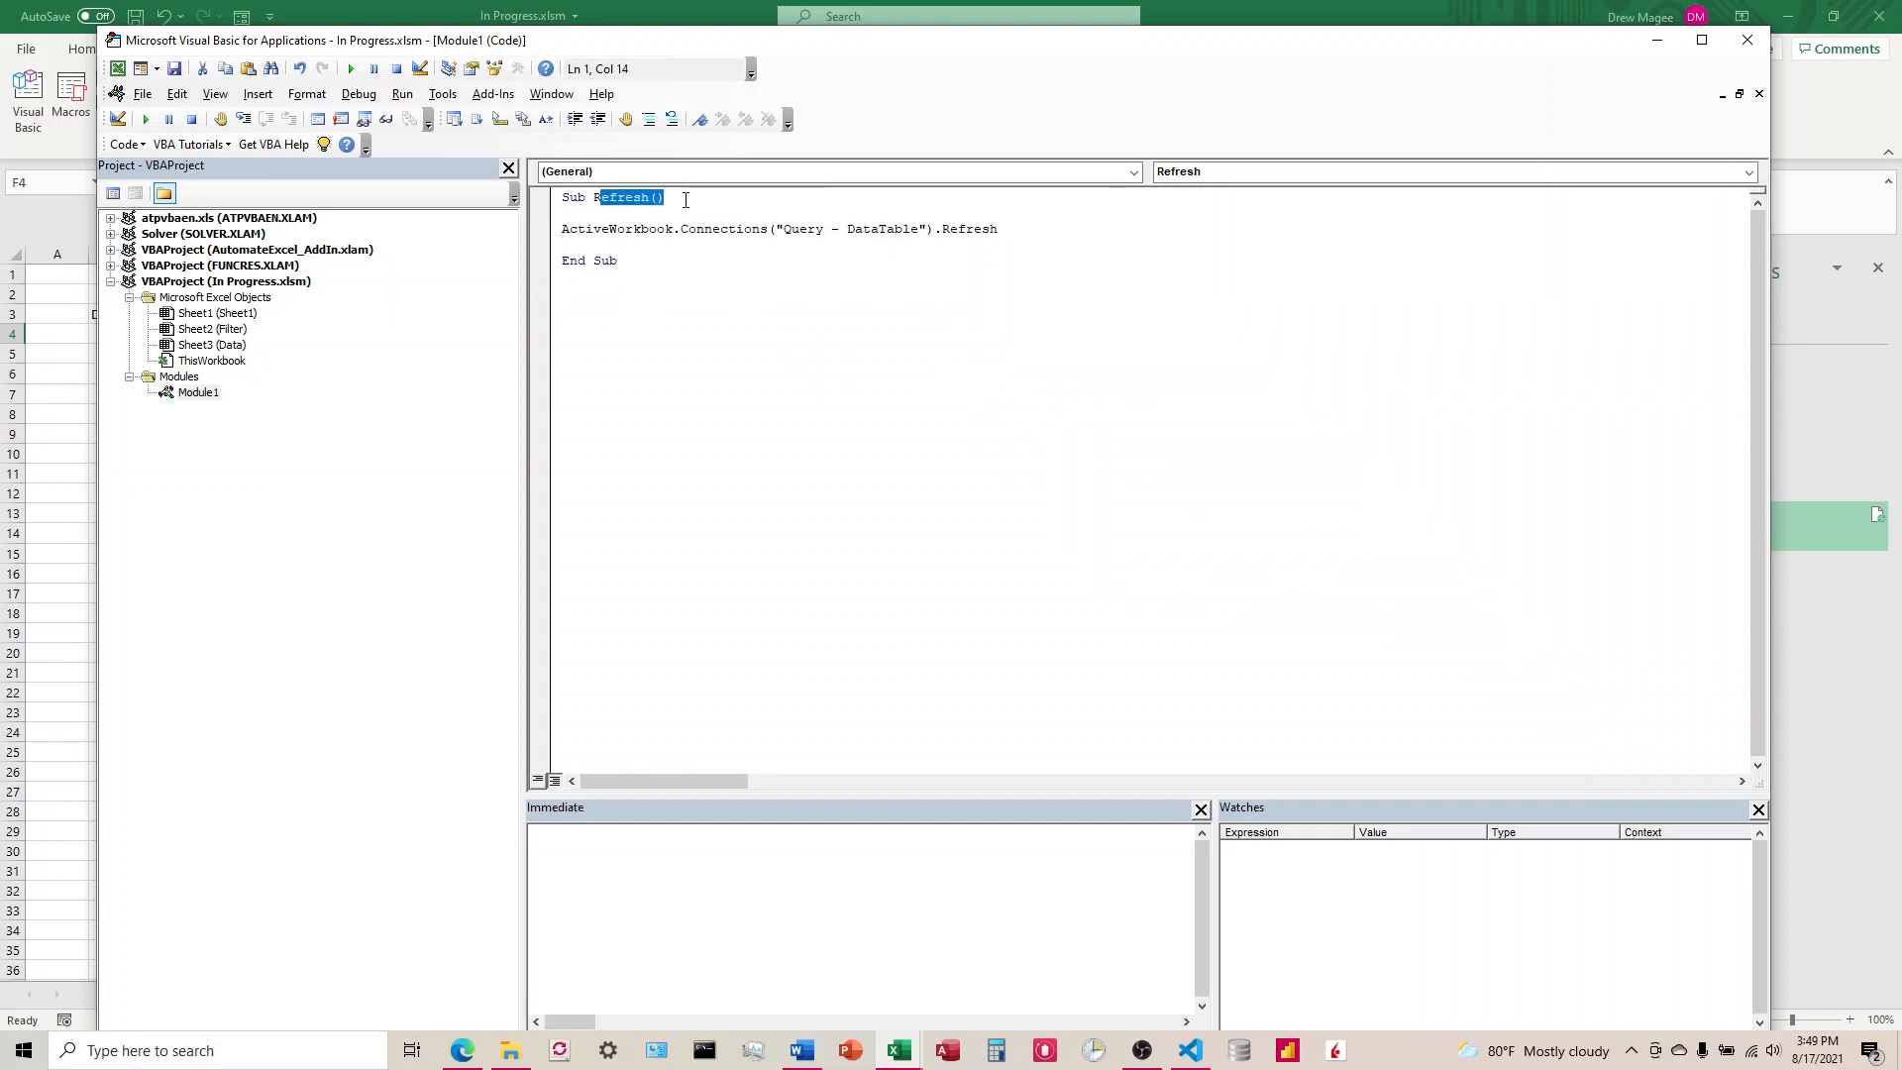
left_click(683, 197)
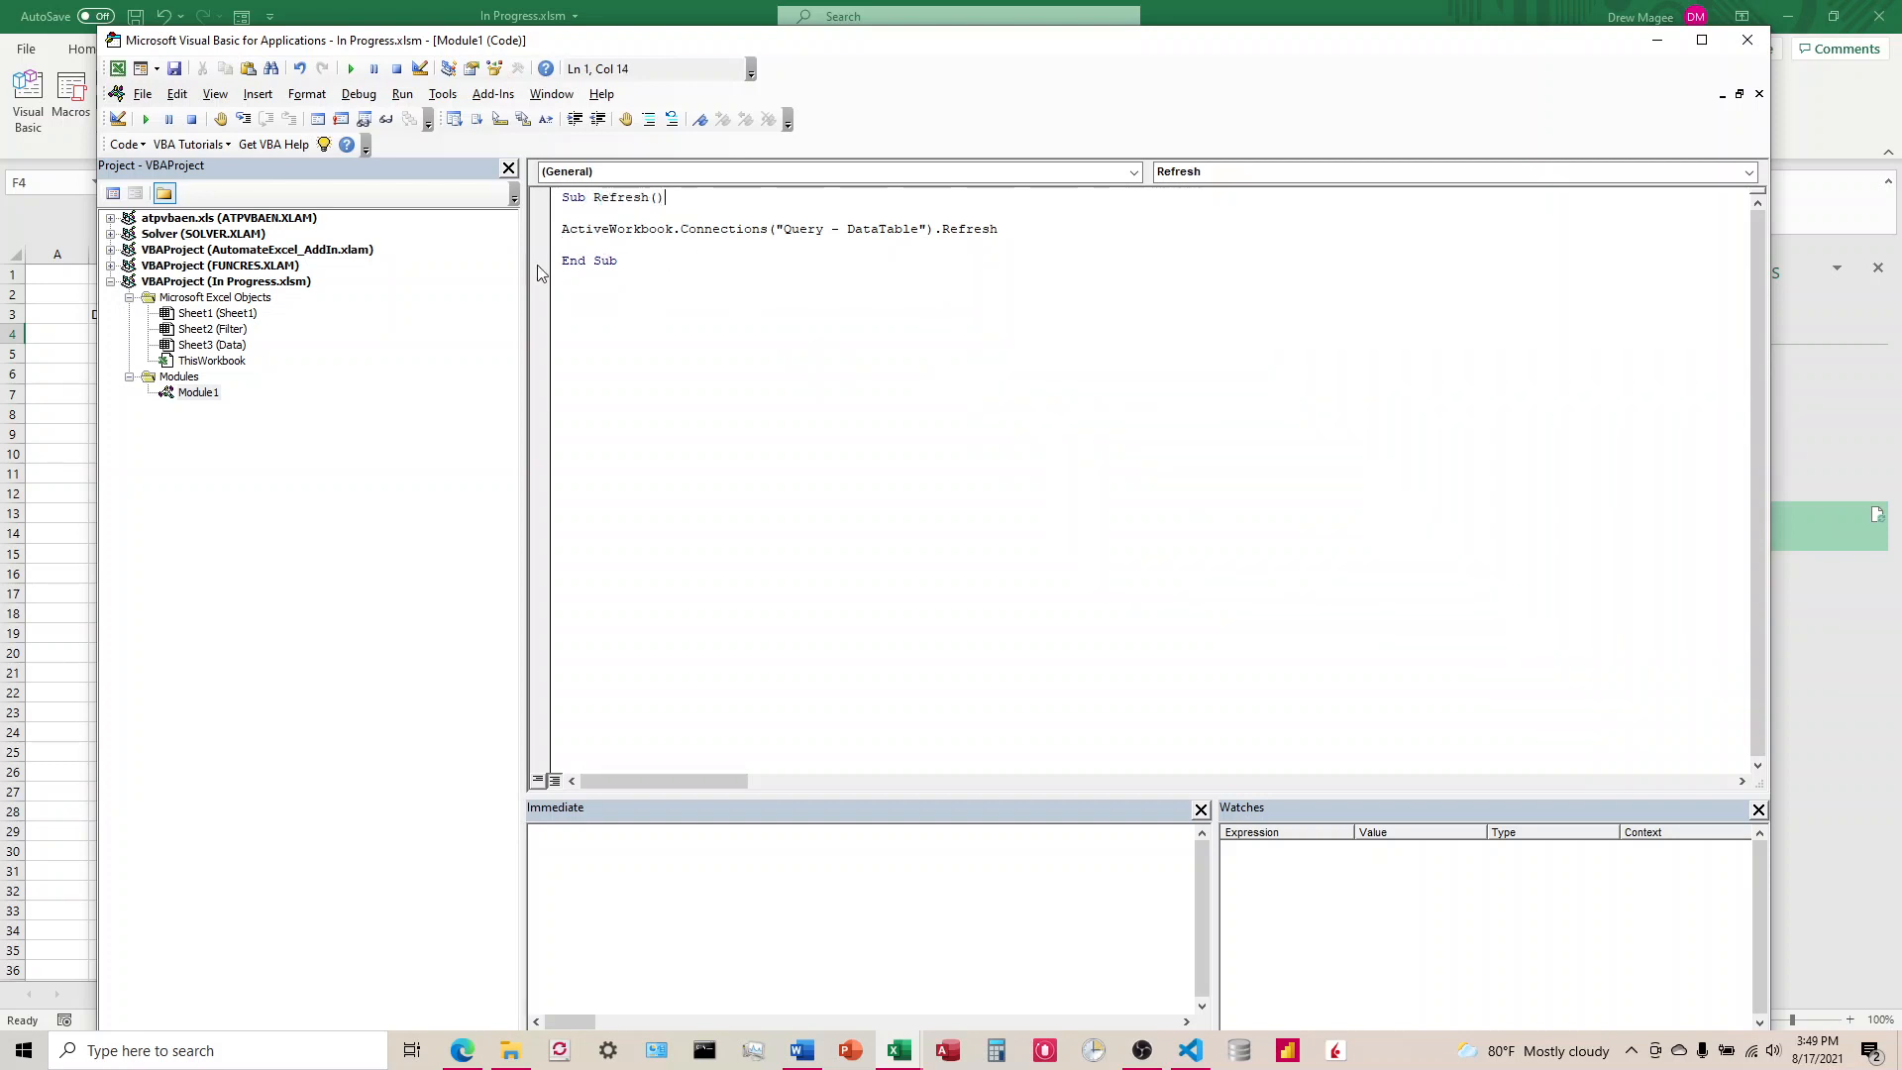
left_click(1749, 47)
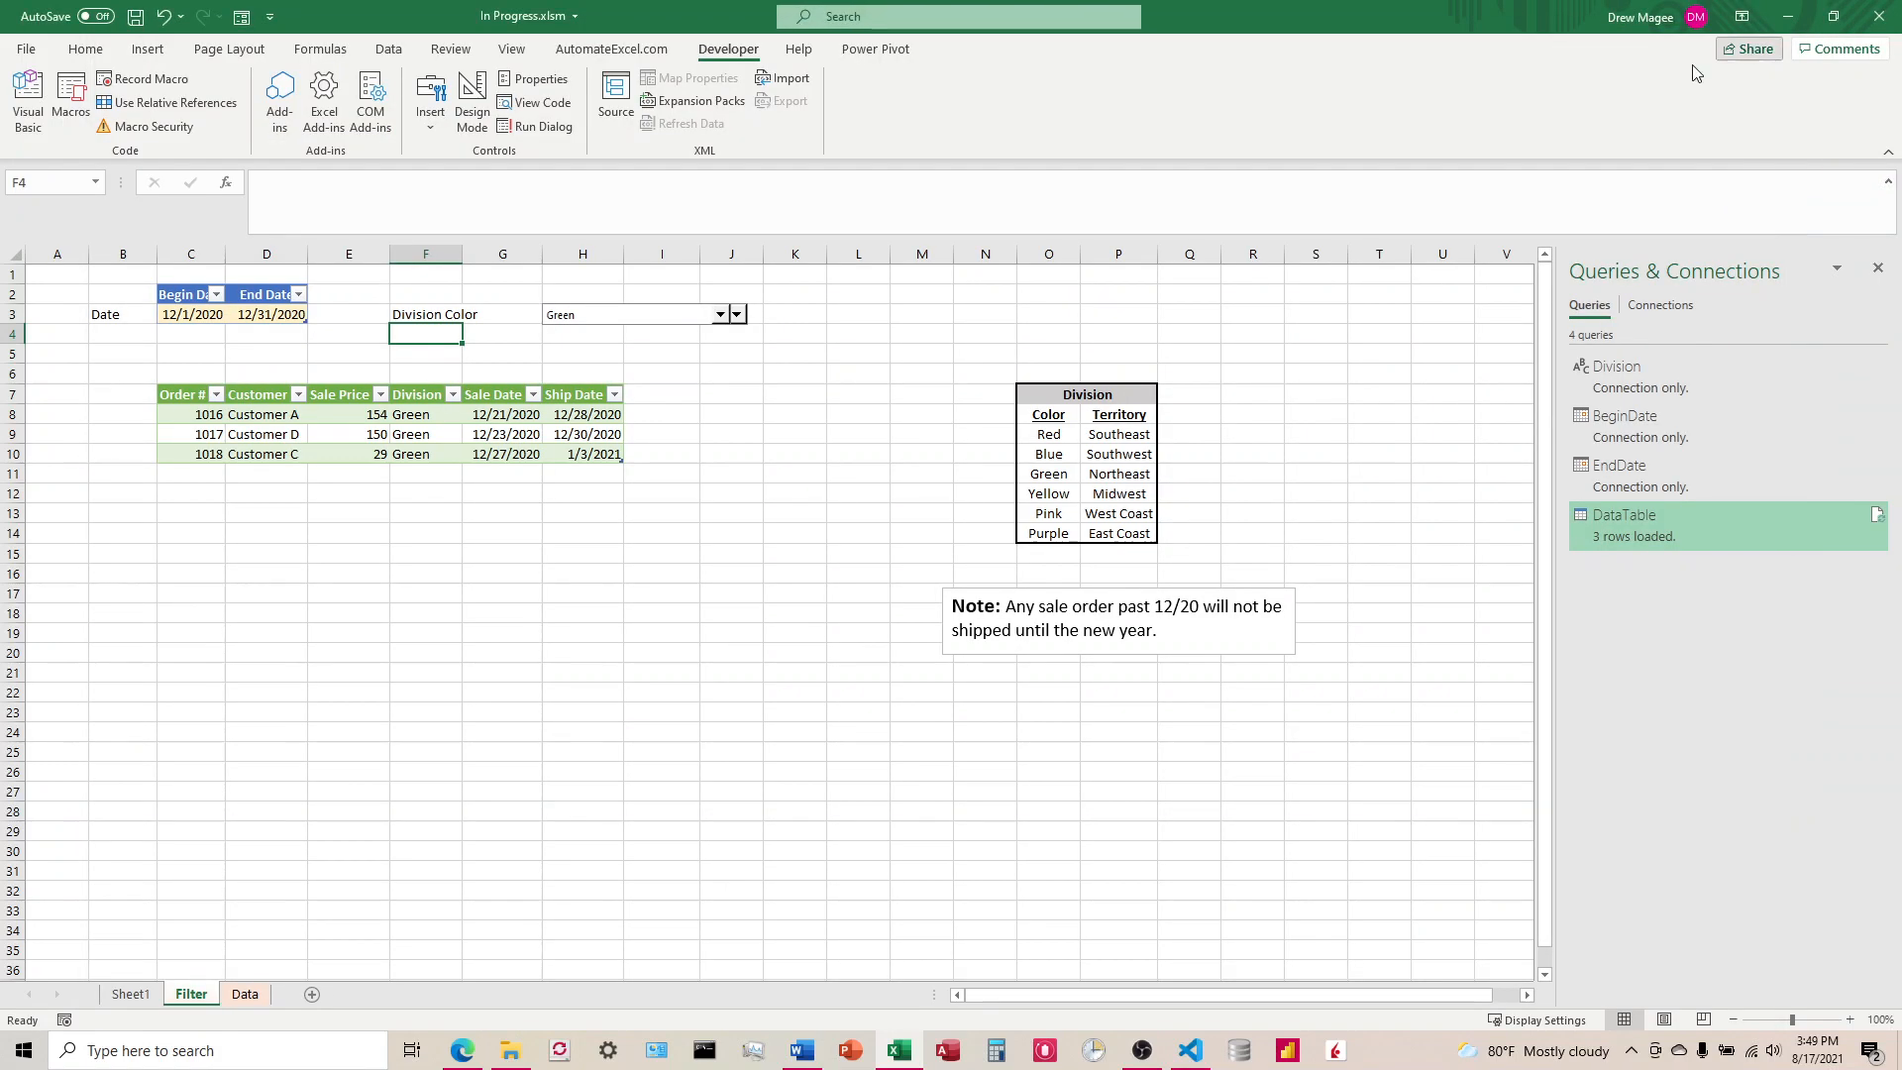
Step: Adjust the placement of the Division Color drop-down control over row 3 of the Filter sheet
left_click(840, 371)
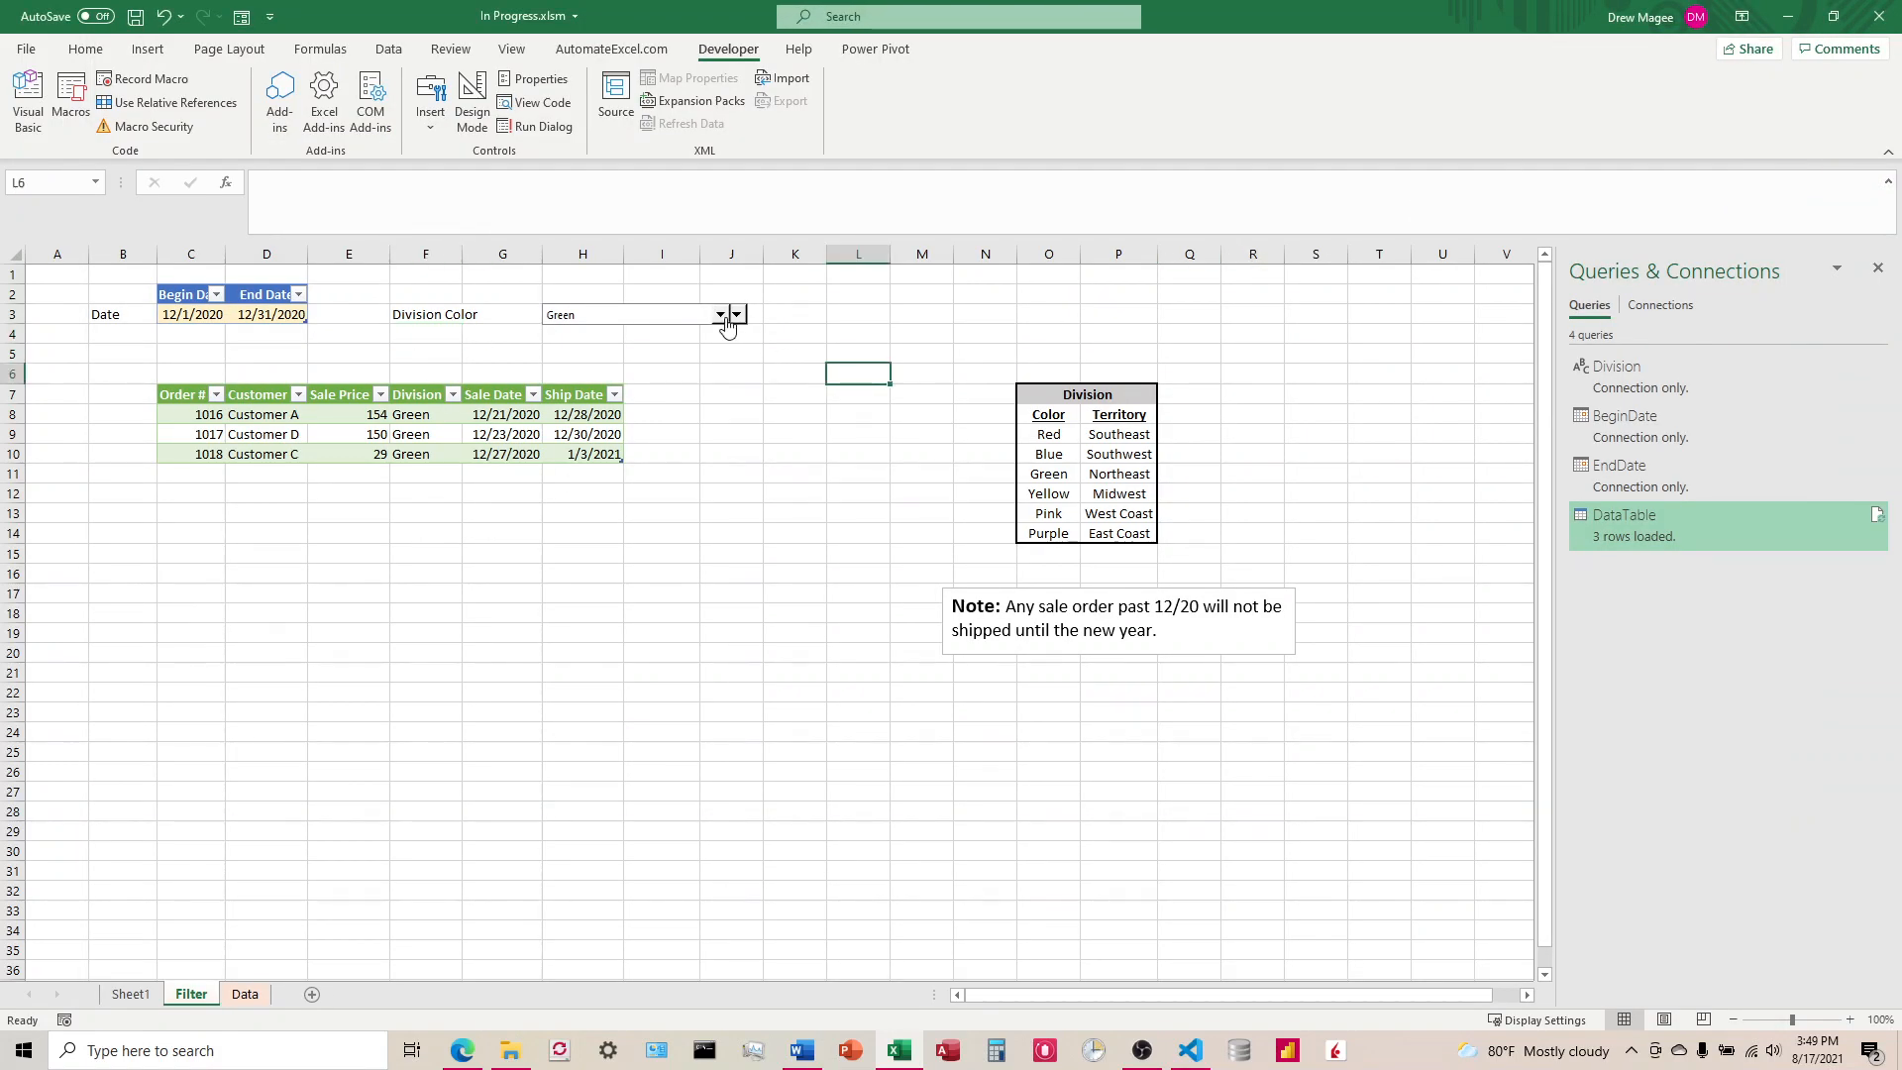
left_click(695, 315, "ctrl")
left_click_drag(691, 319, 748, 373)
left_click(777, 357)
left_click(753, 352)
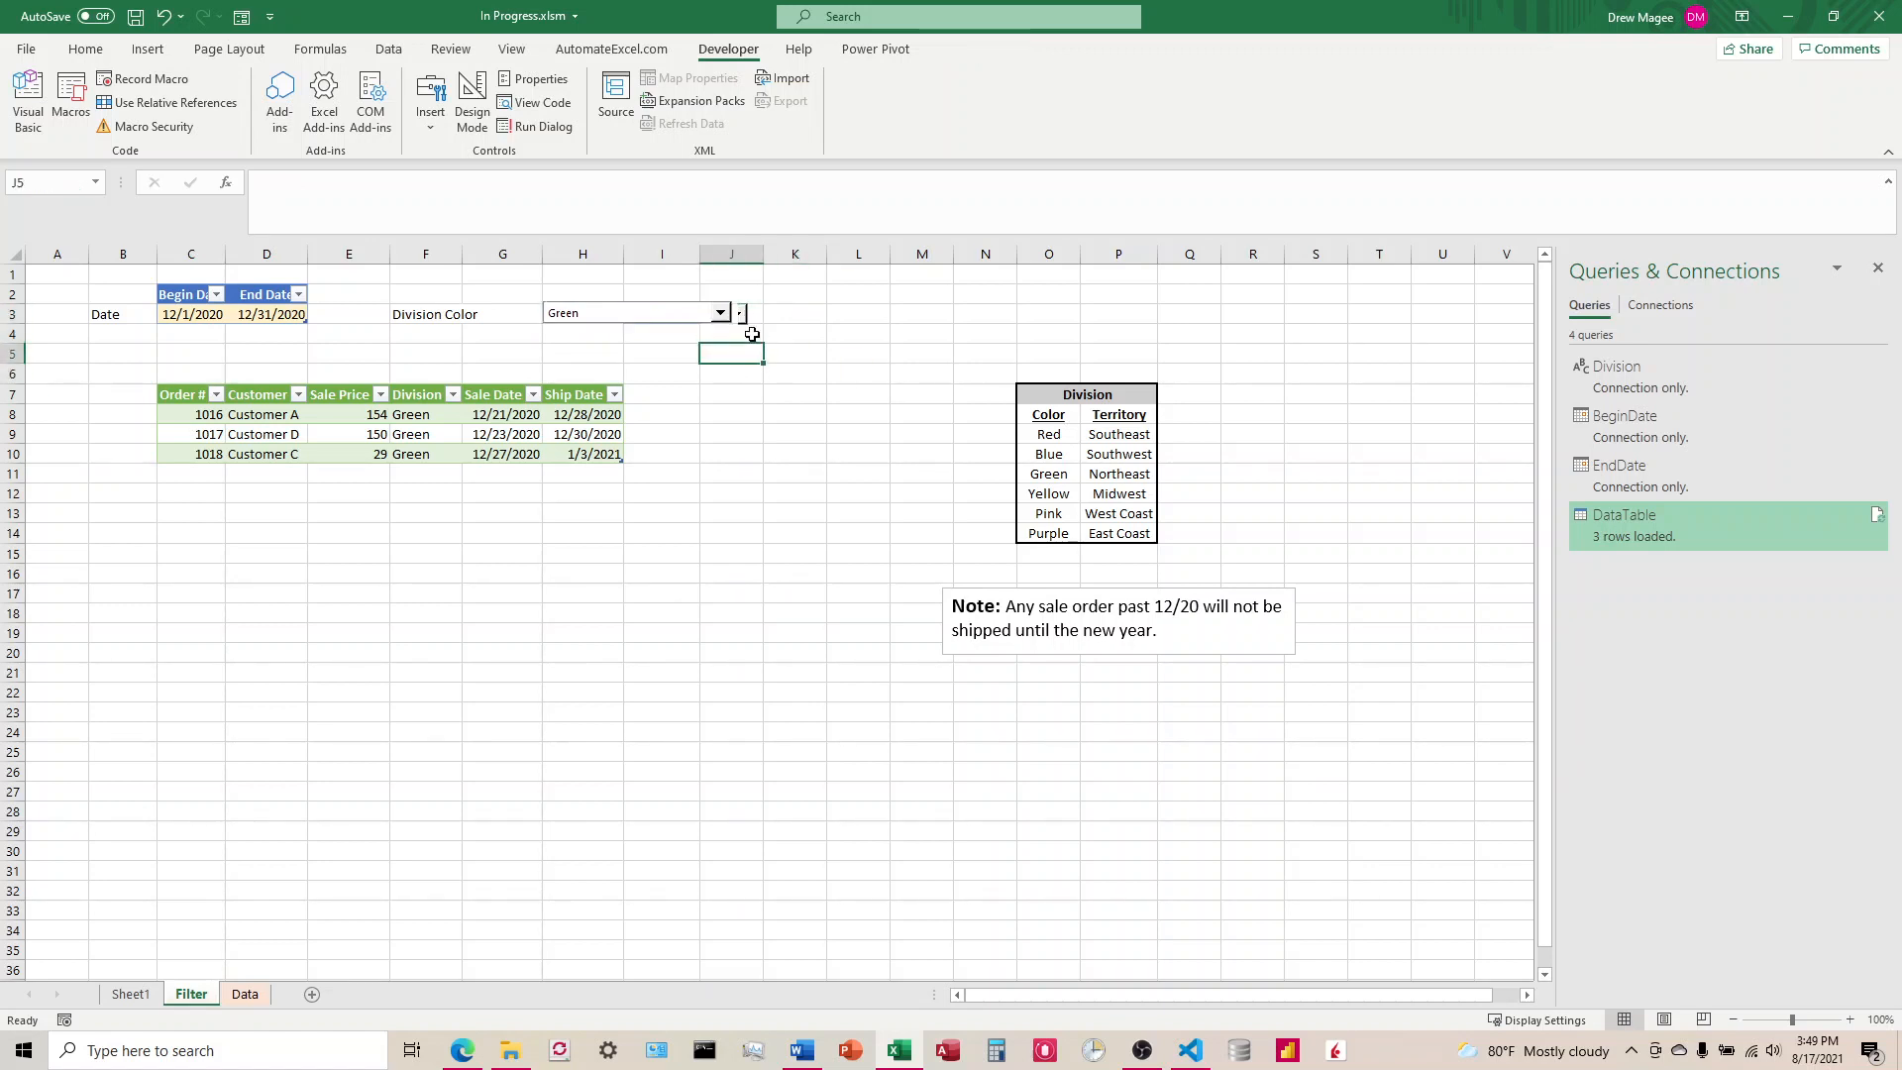
left_click(747, 315)
Step: Assign the Refresh macro to the Division Color drop-down control and deselect the control
right_click(677, 316)
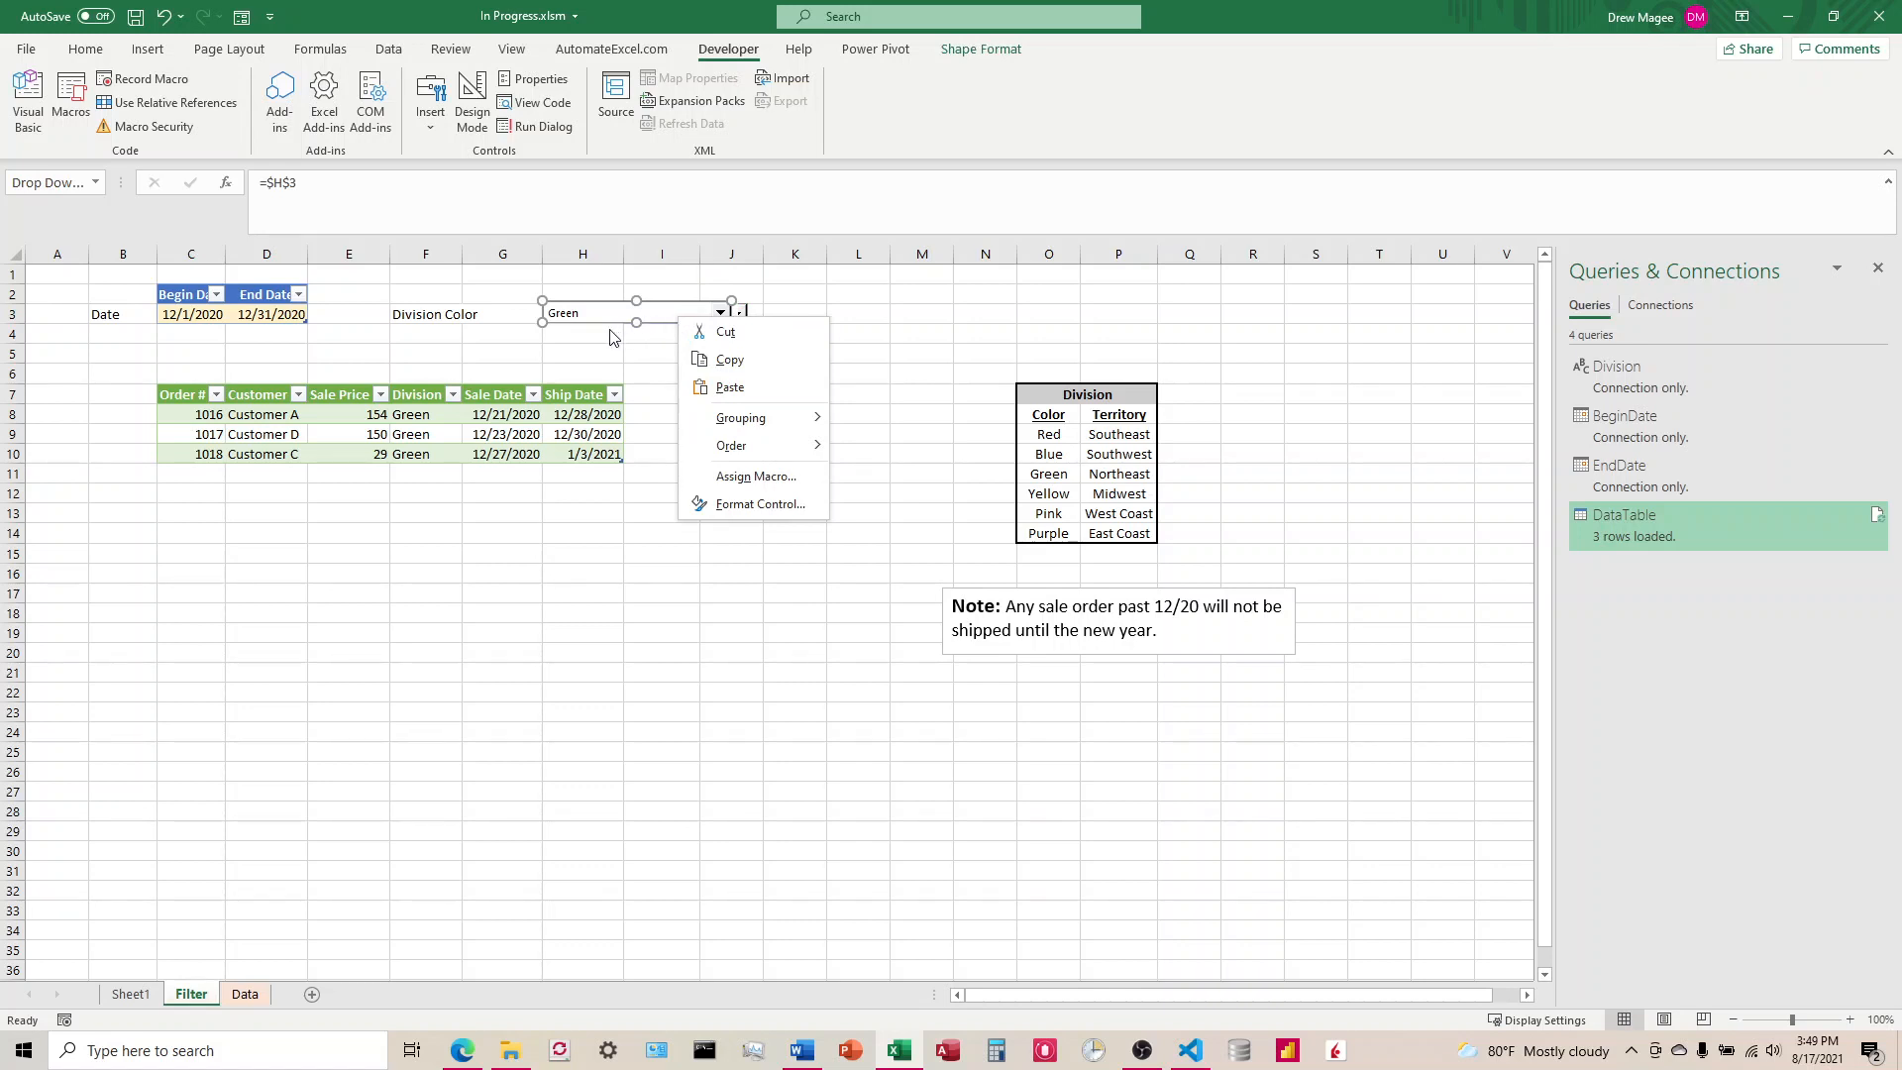
left_click(750, 479)
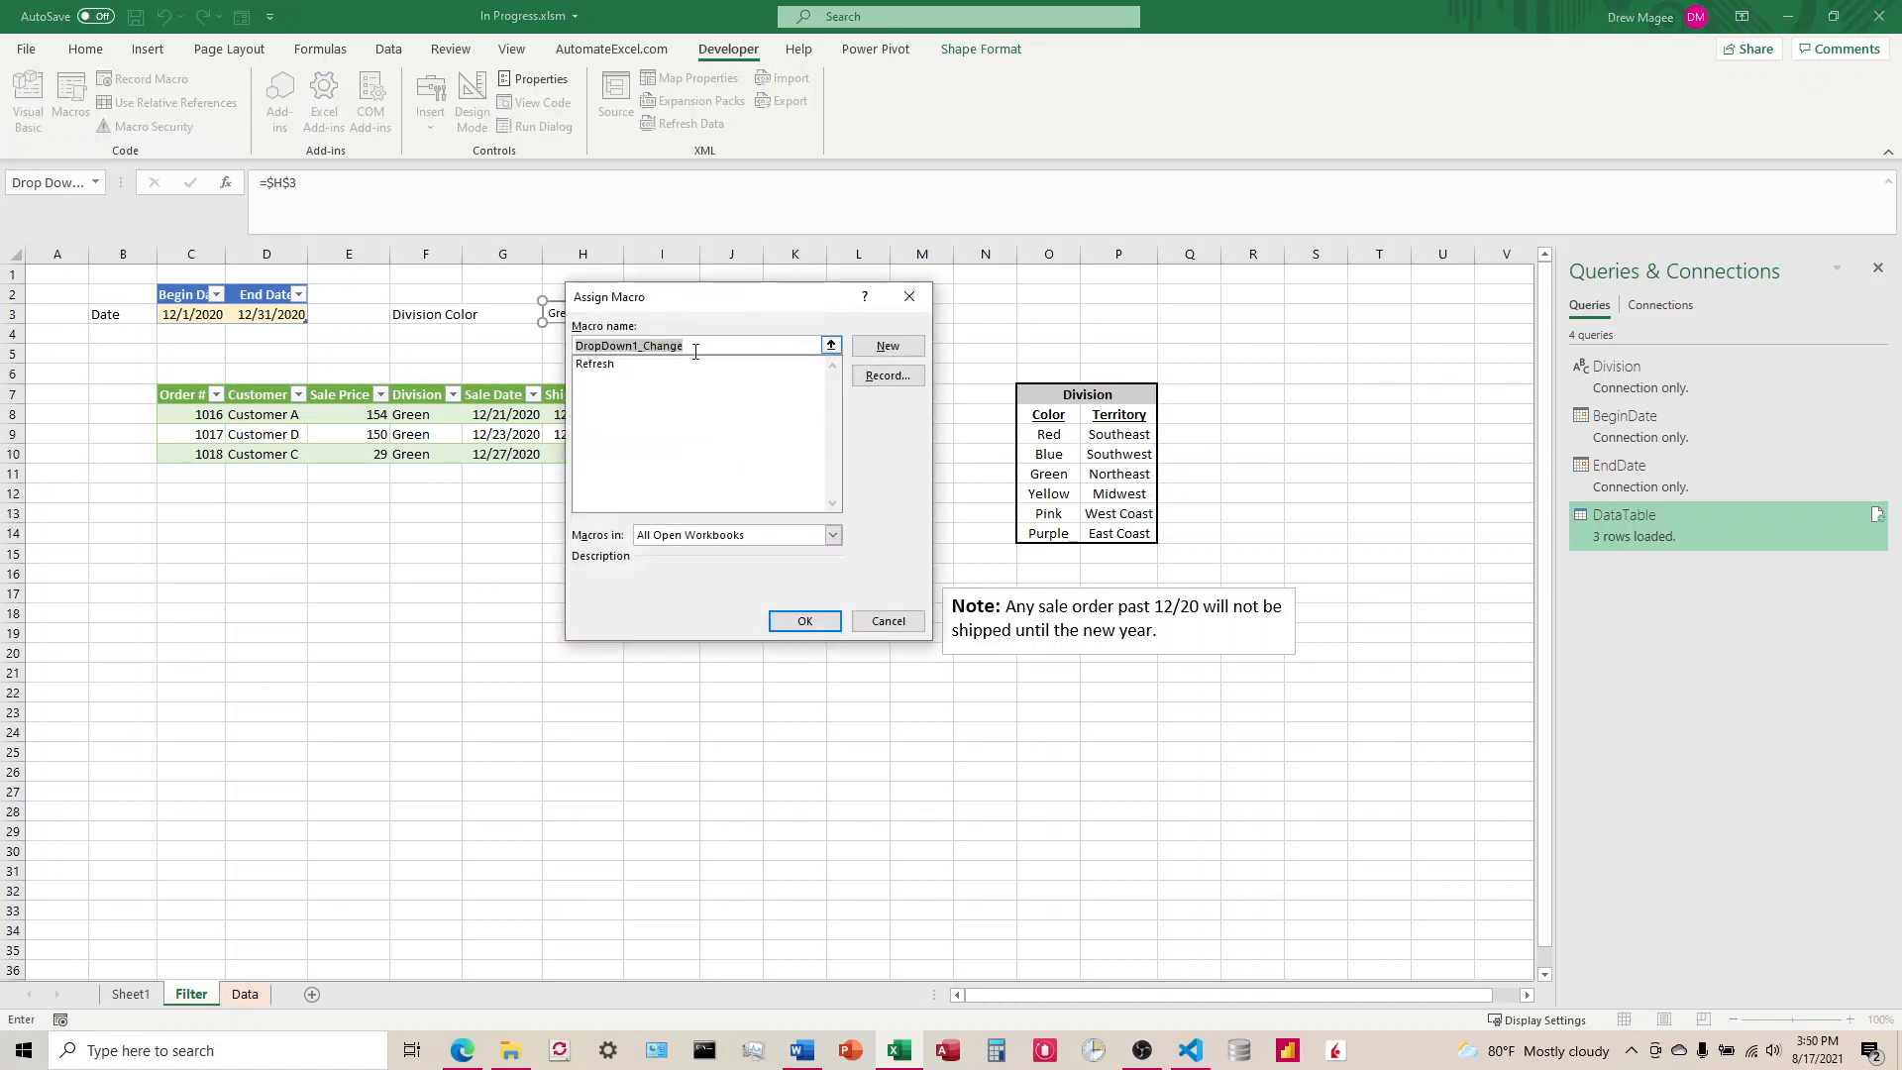
left_click(598, 365)
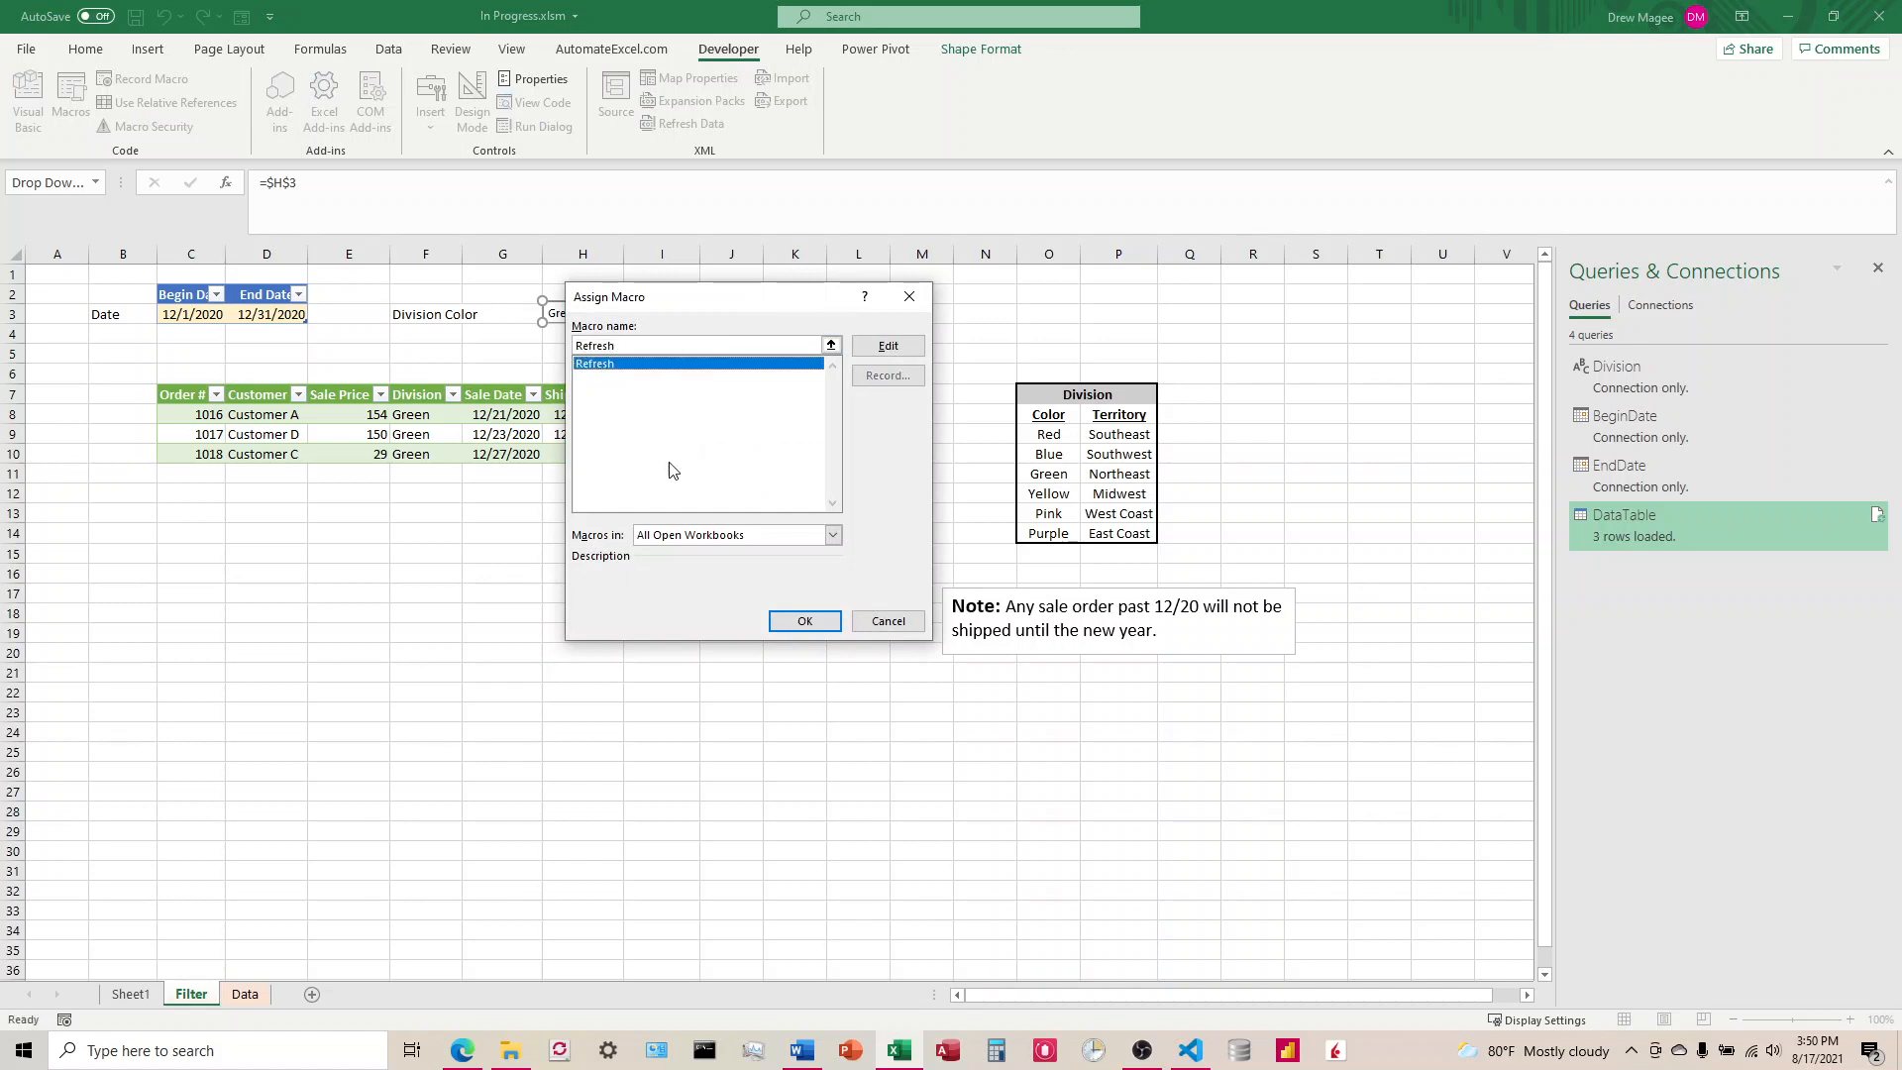
left_click(803, 621)
left_click(759, 378)
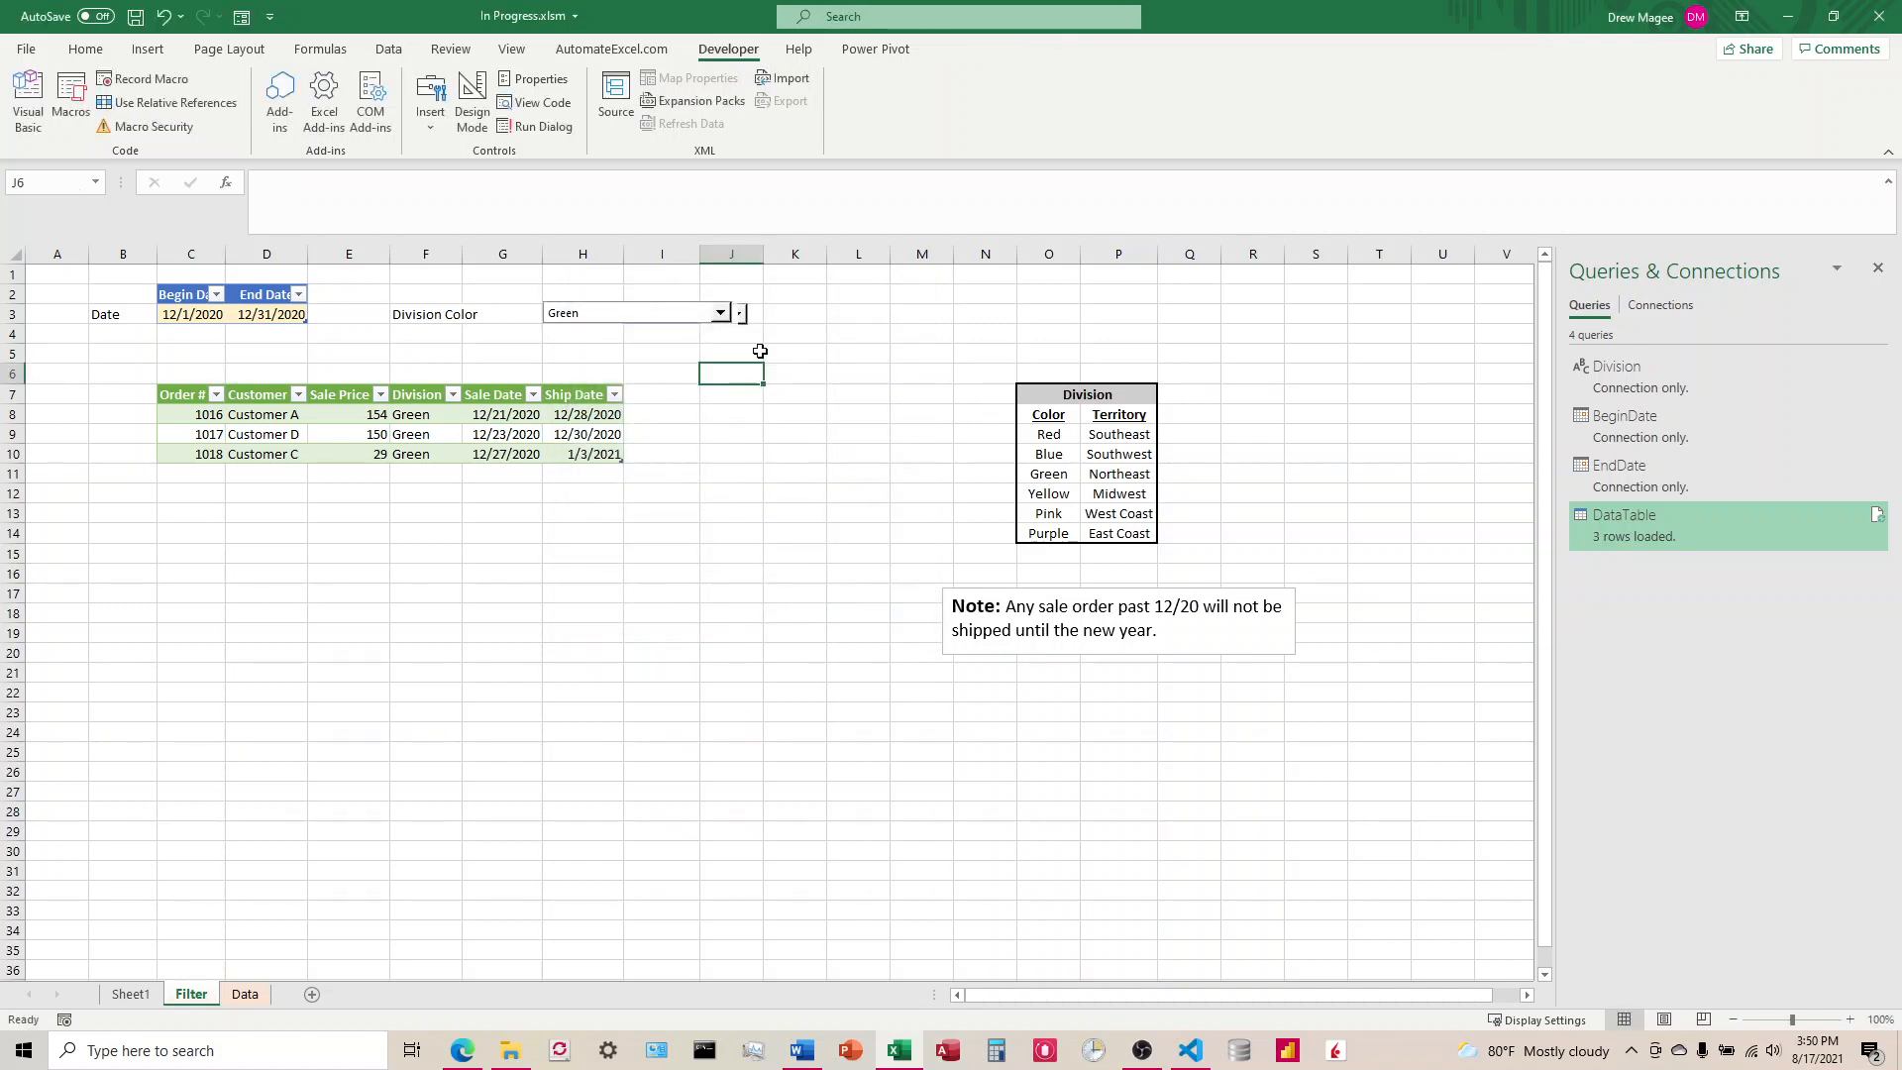
Step: Test the automatic refresh by setting the Division Color to Pink, Blue, Red and finally All Colors
left_click(720, 316)
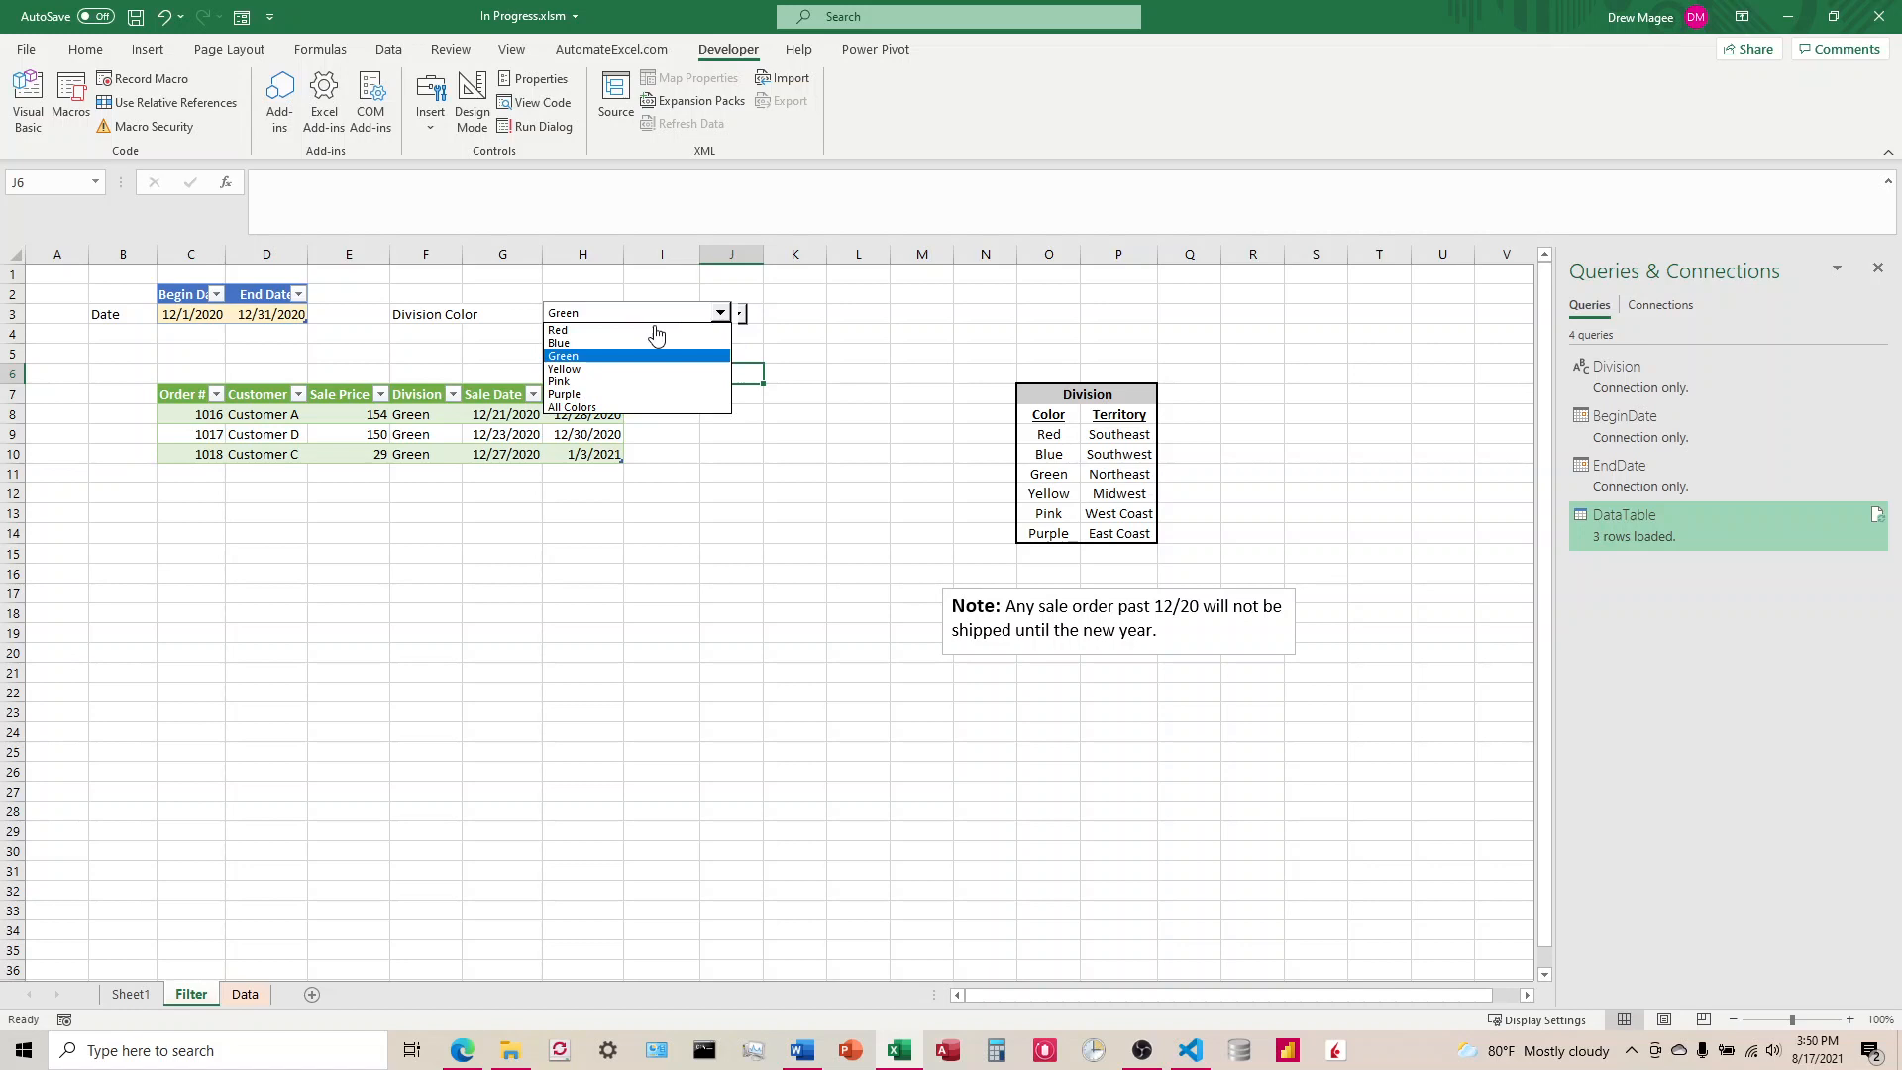
left_click(592, 382)
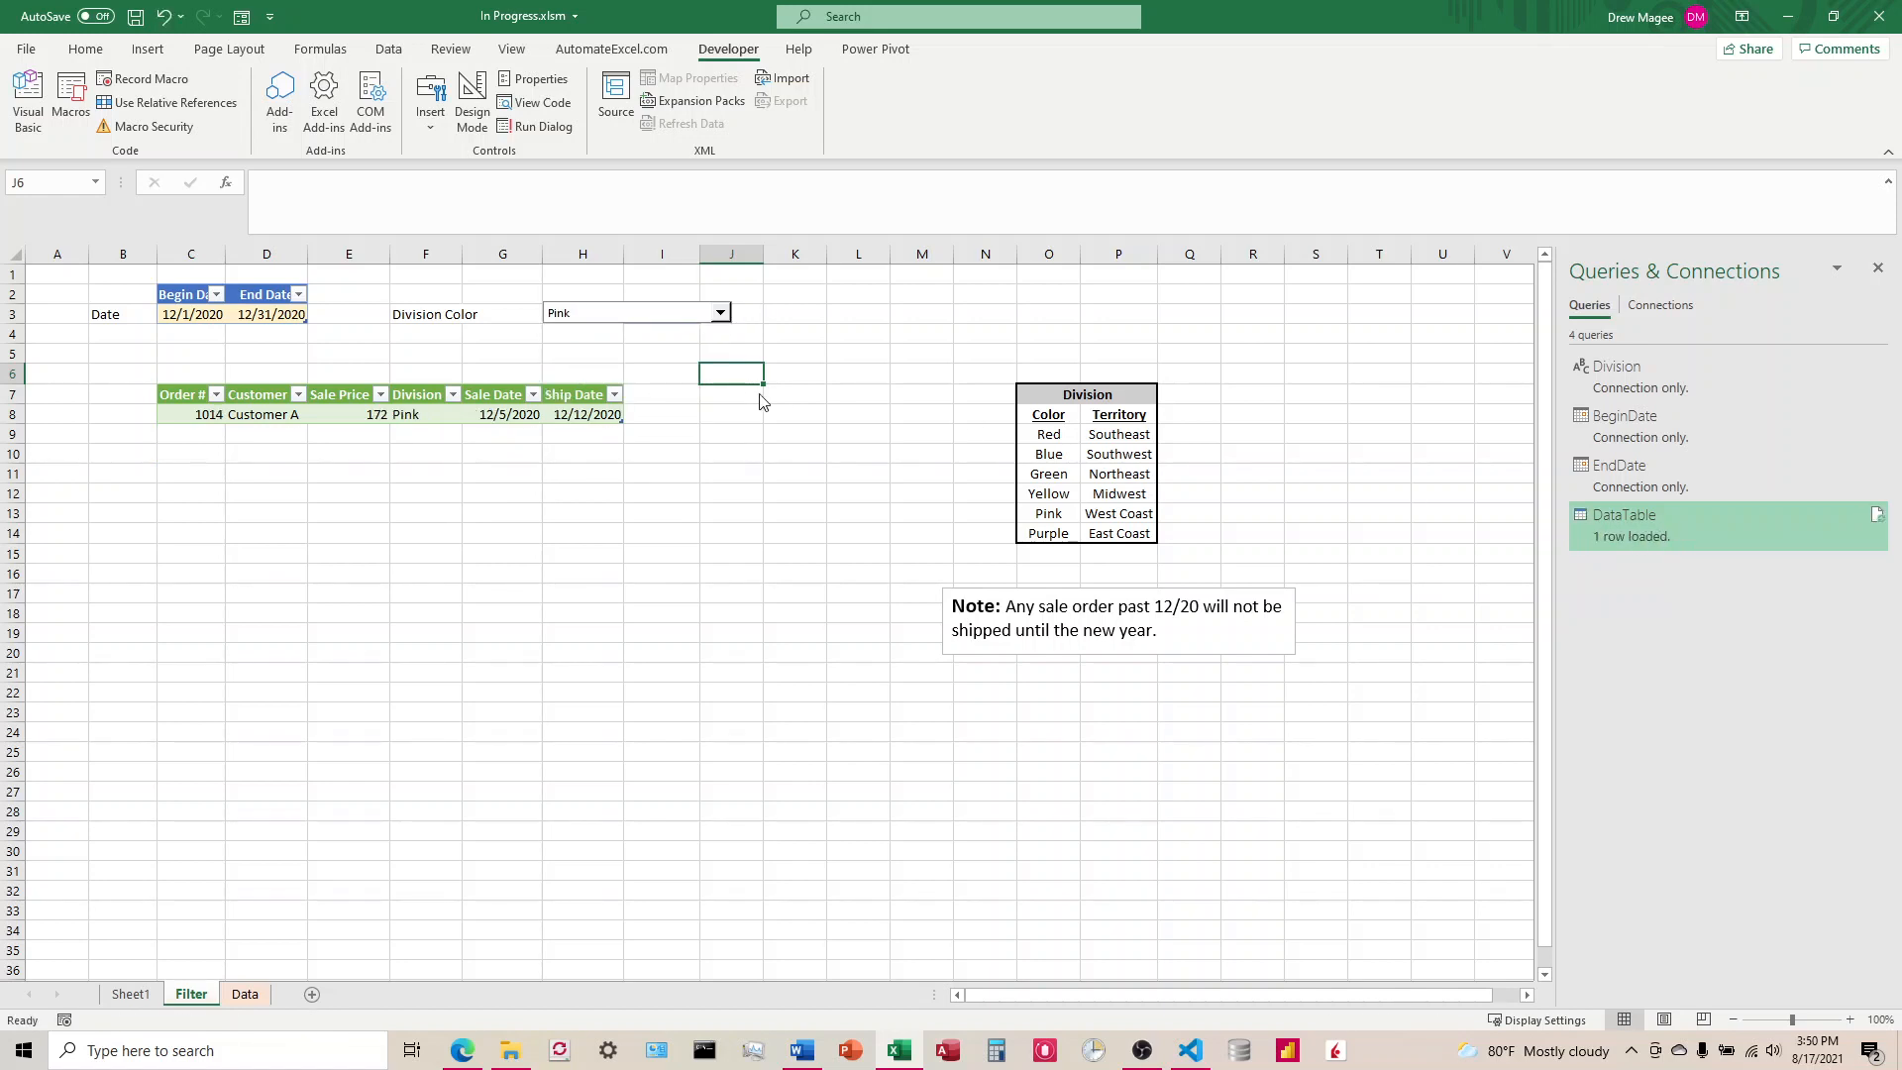
left_click(720, 313)
left_click(599, 346)
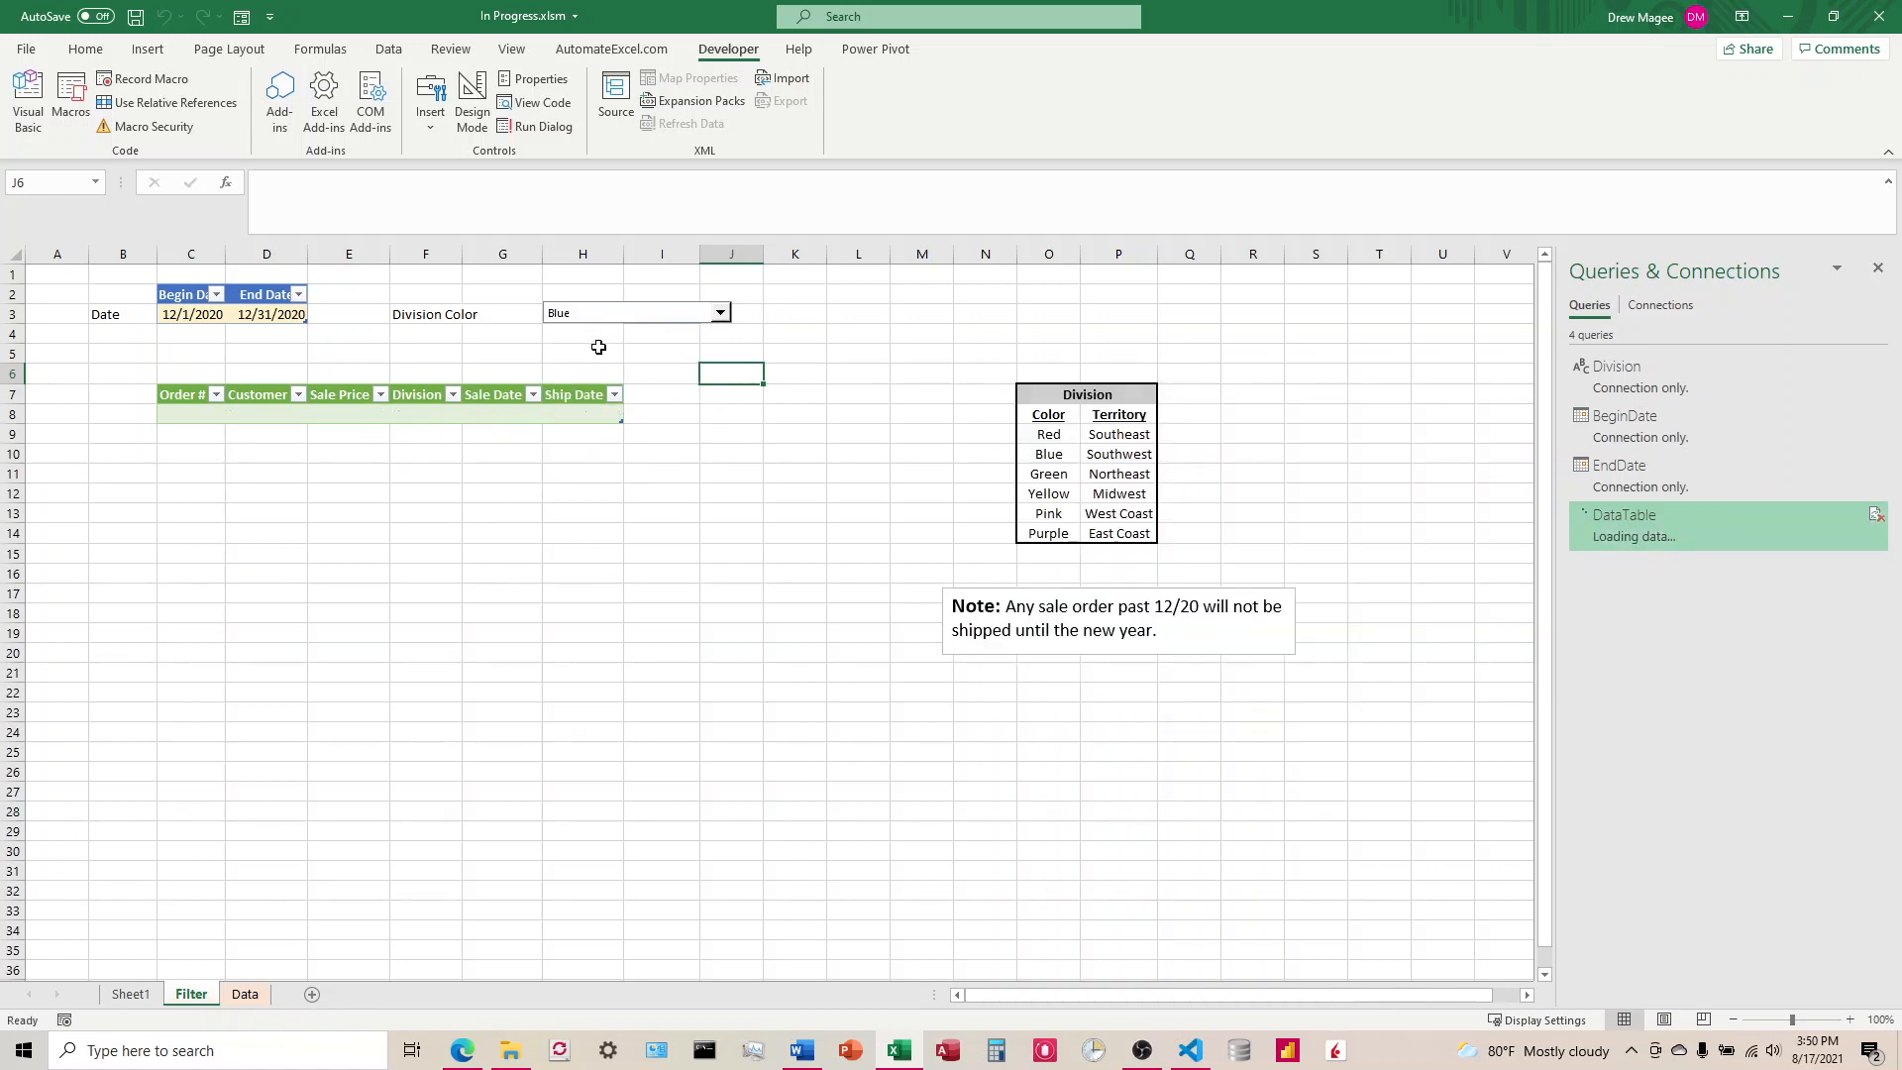
left_click(720, 313)
left_click(634, 330)
left_click(723, 315)
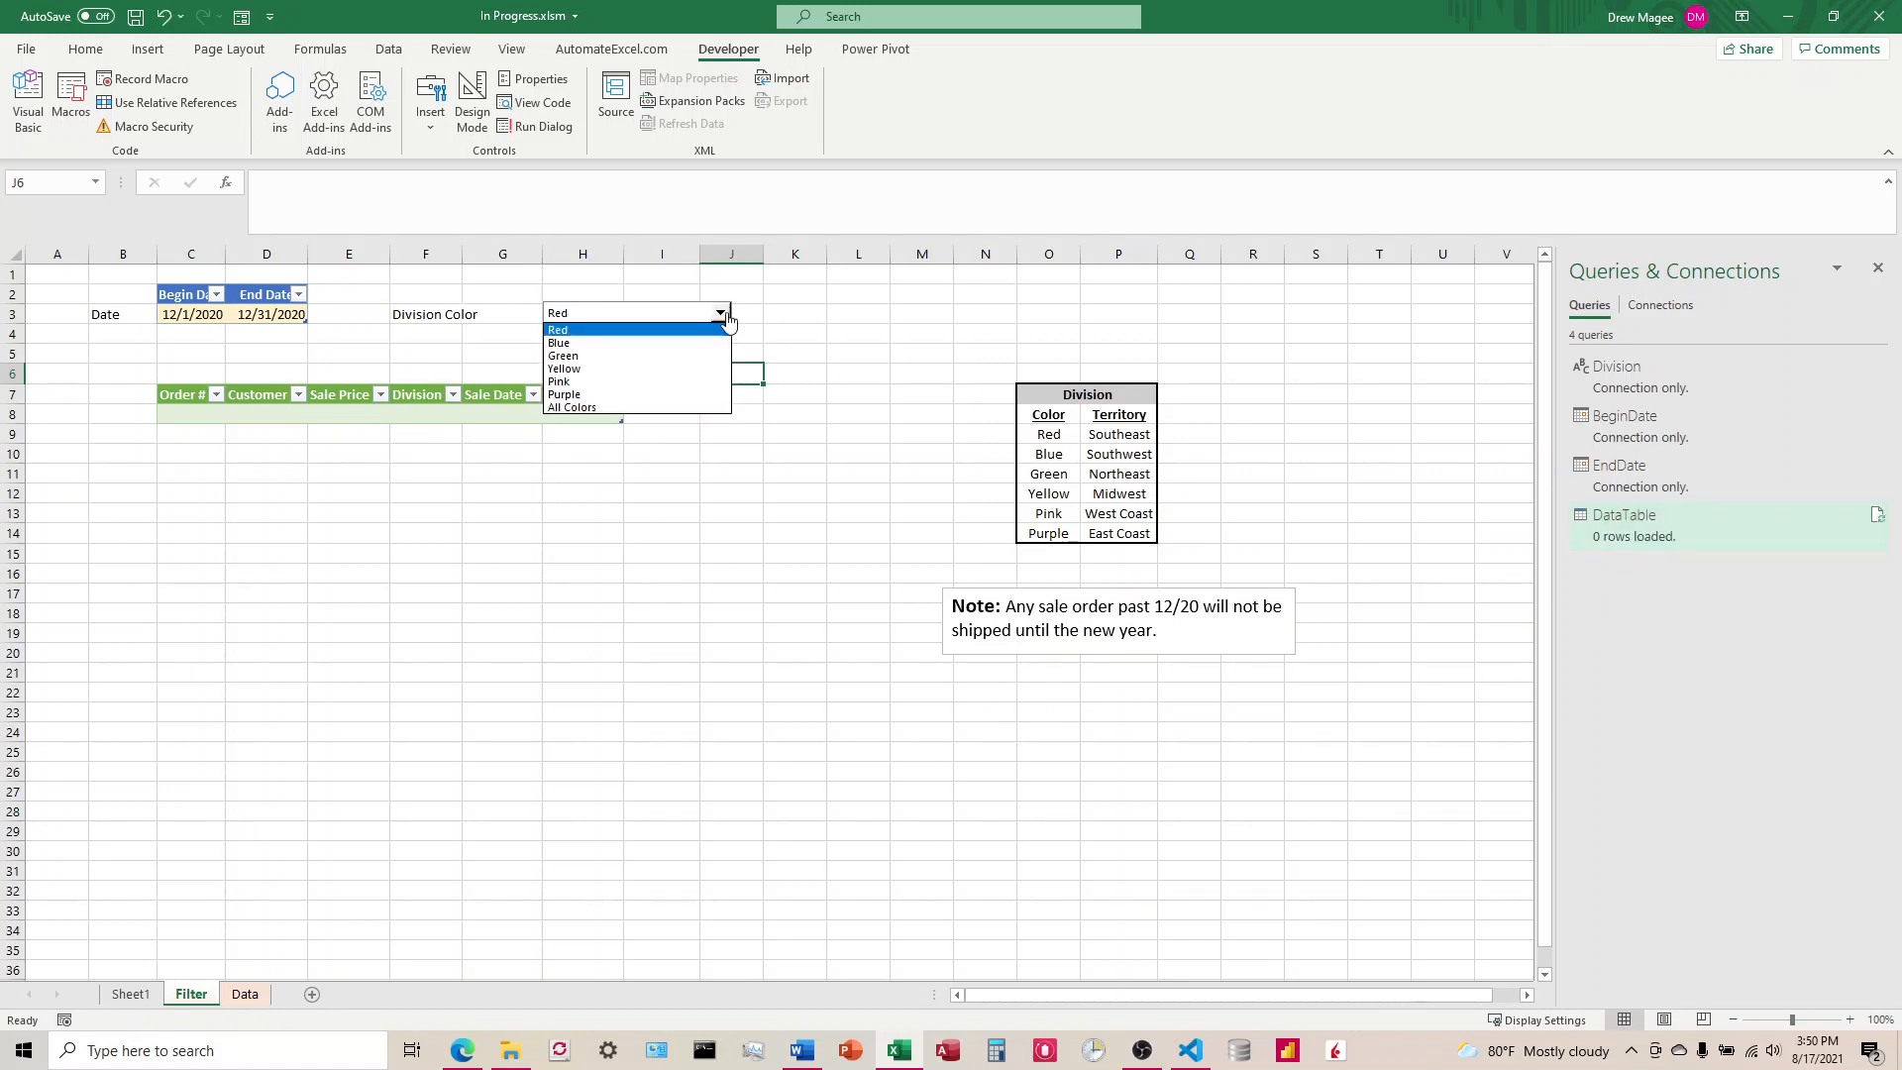
left_click(607, 408)
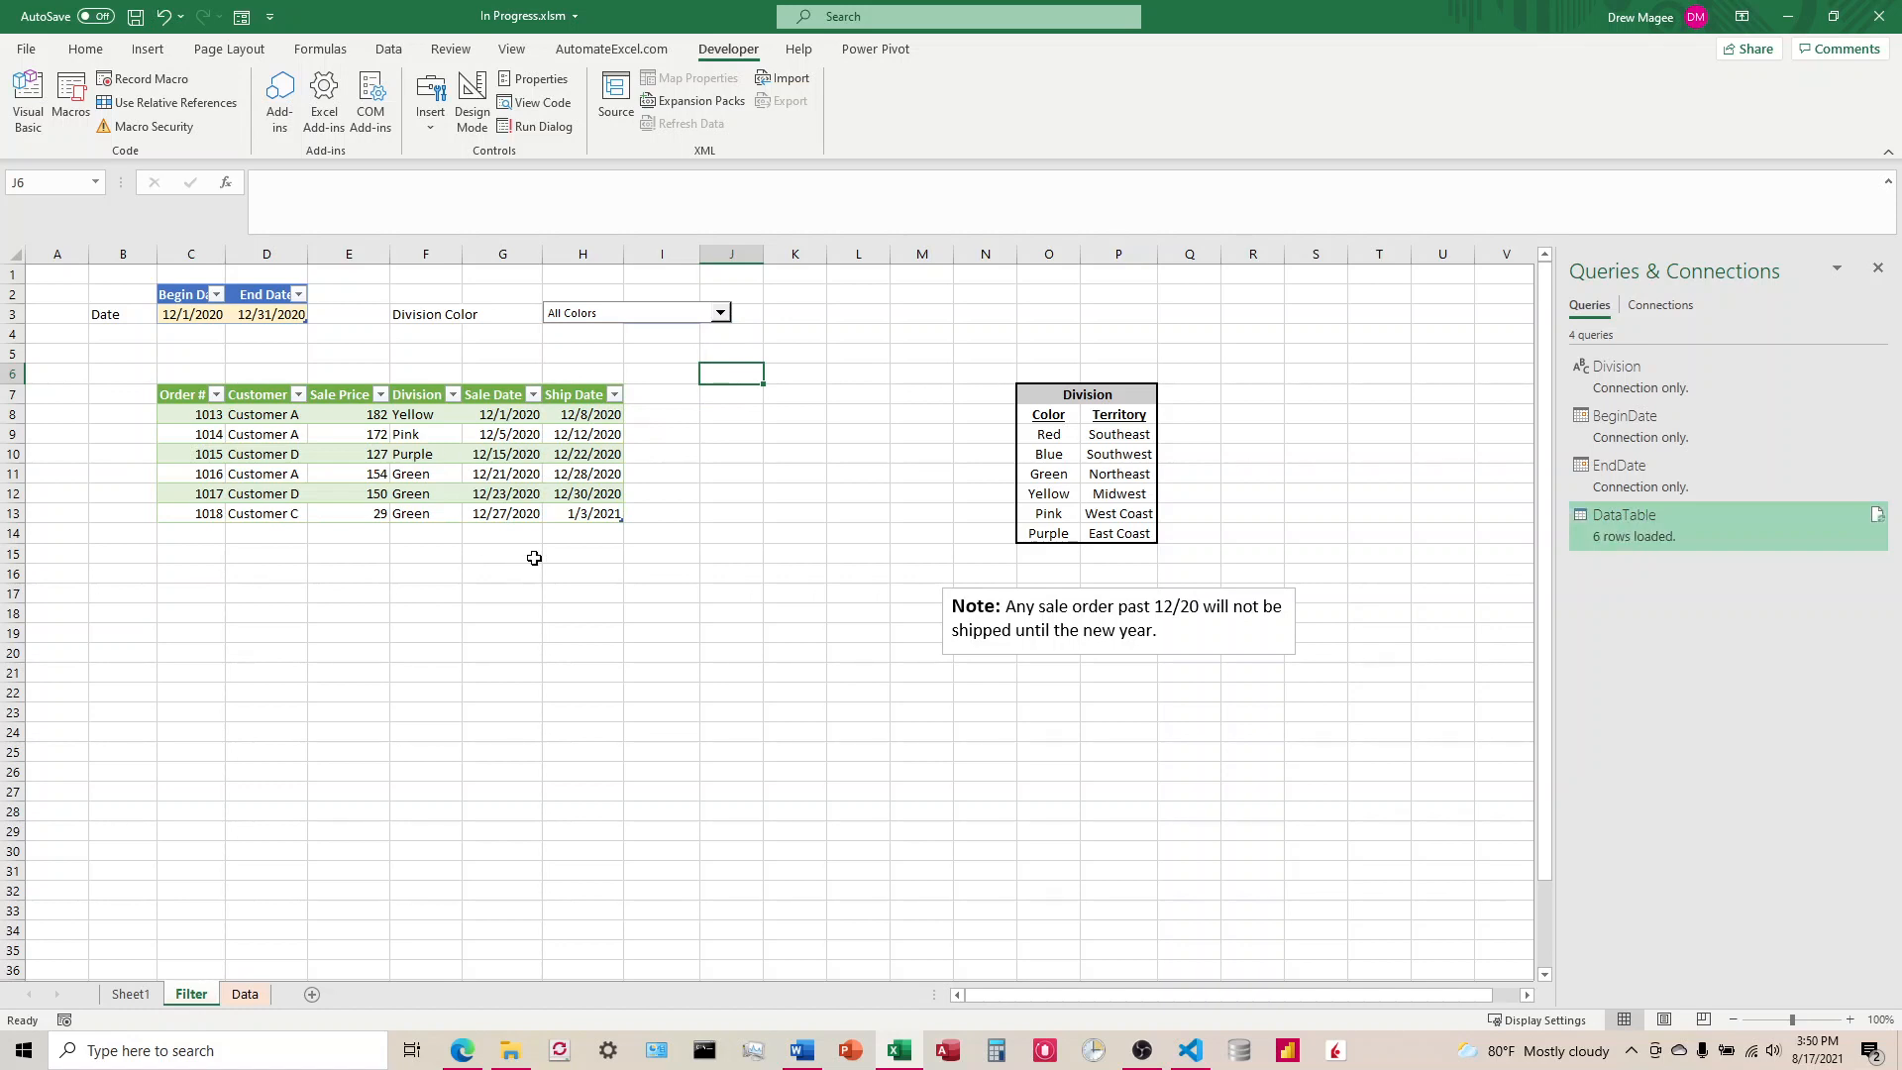
Step: Open the Visual Basic editor and show the code module of Sheet2 (Filter)
left_click(680, 493)
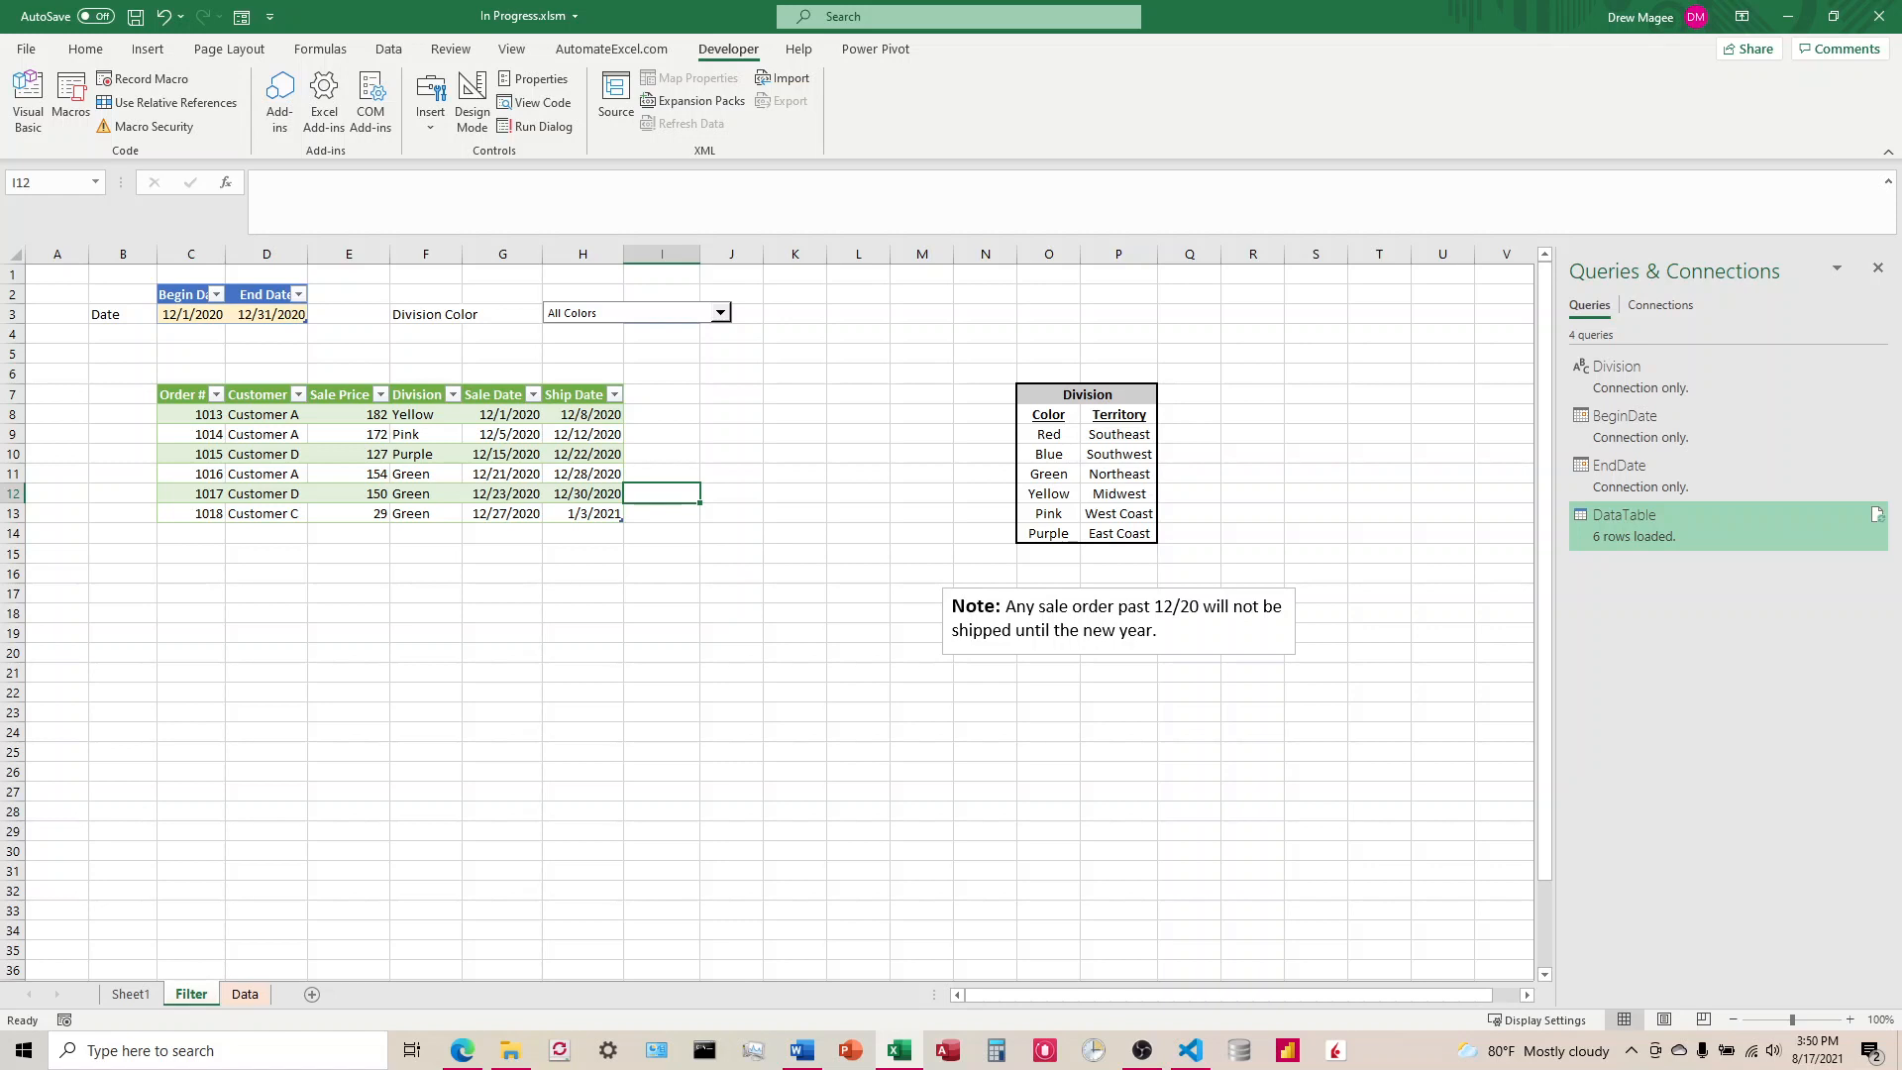
left_click(720, 401)
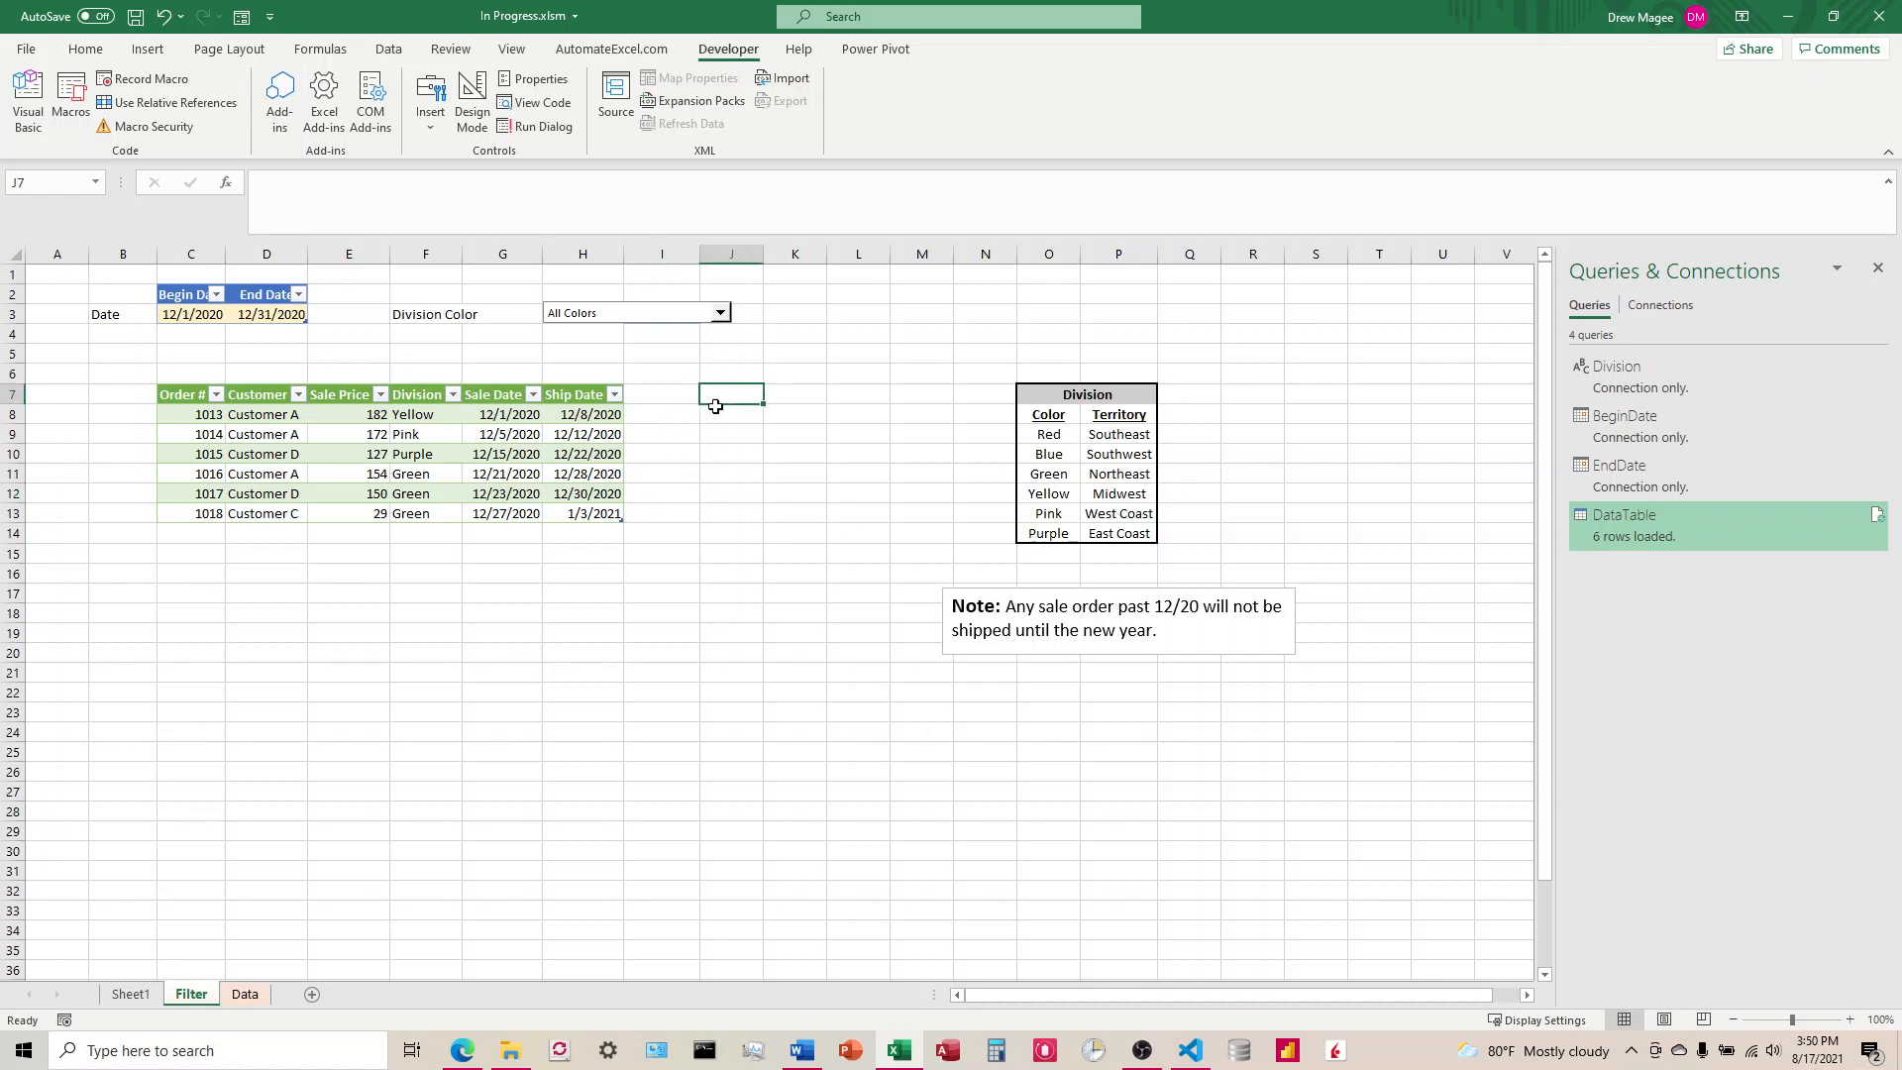
left_click(28, 107)
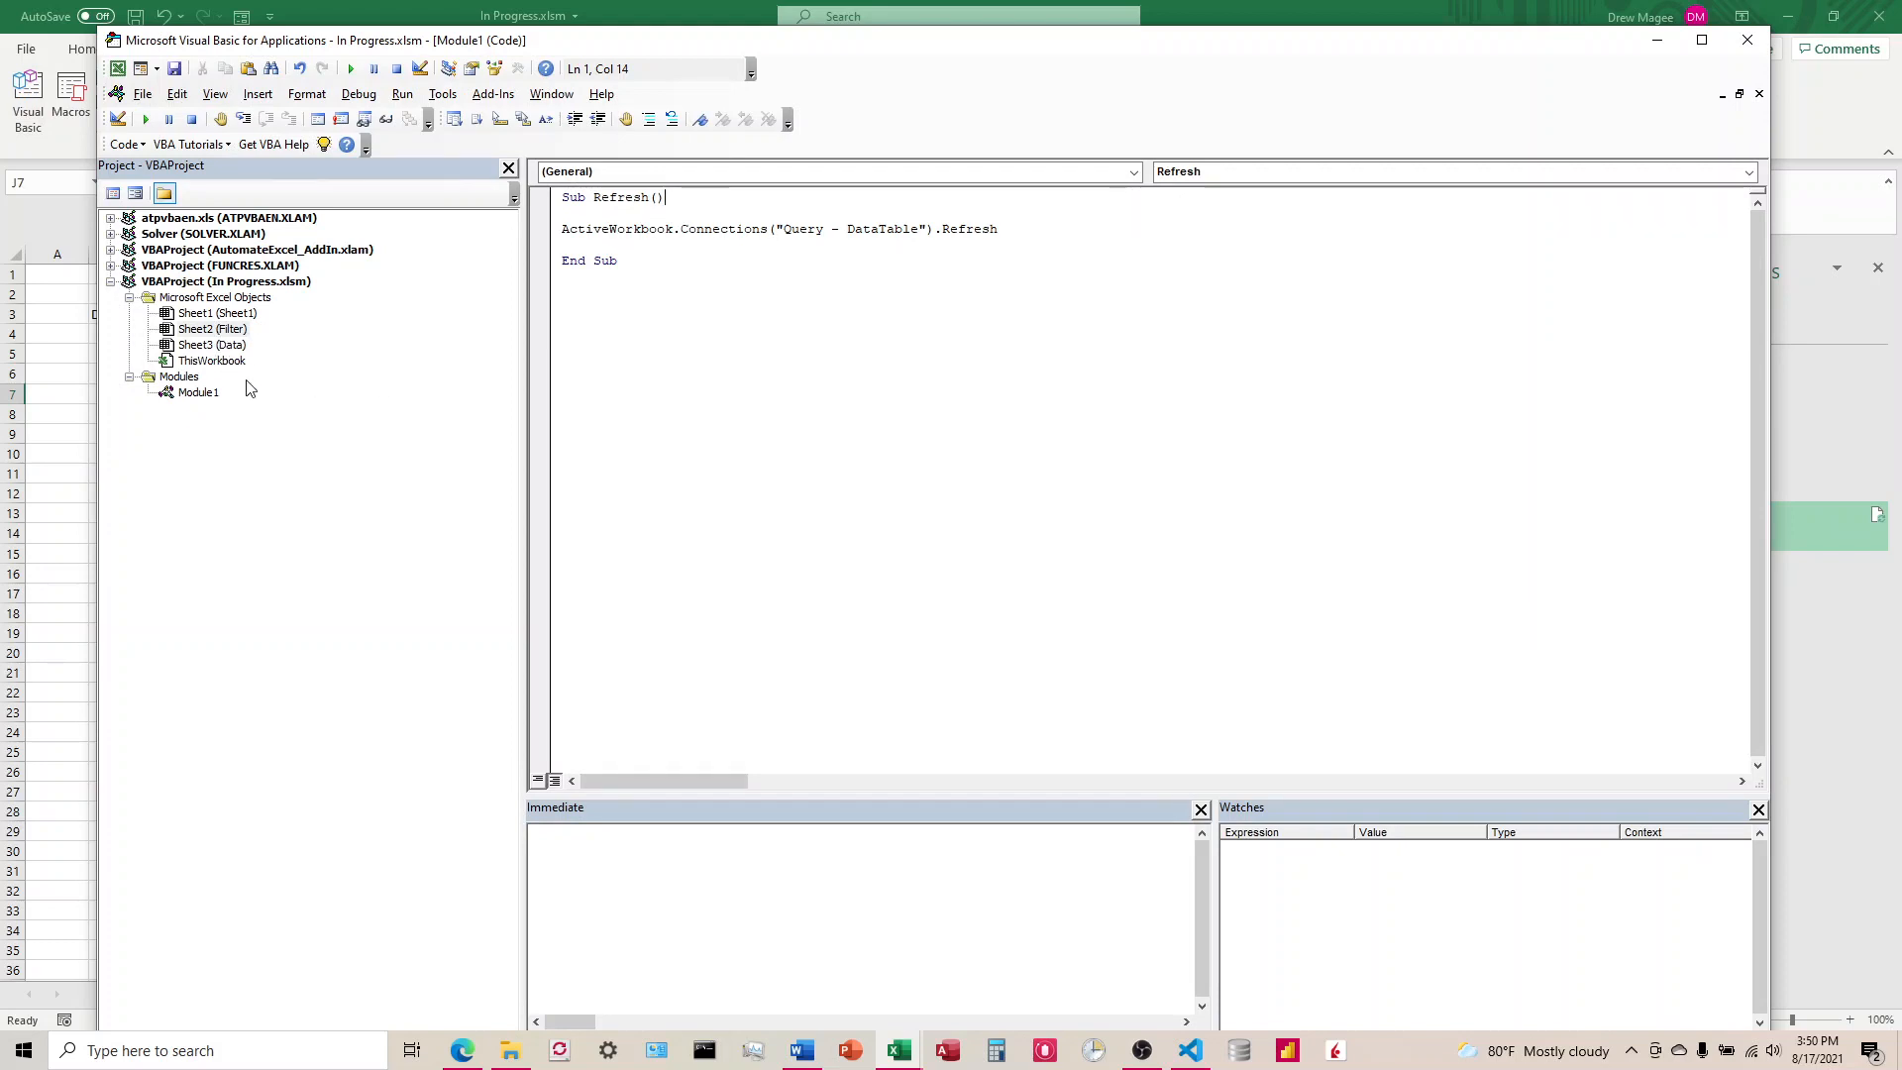
left_click_drag(776, 48, 1141, 44)
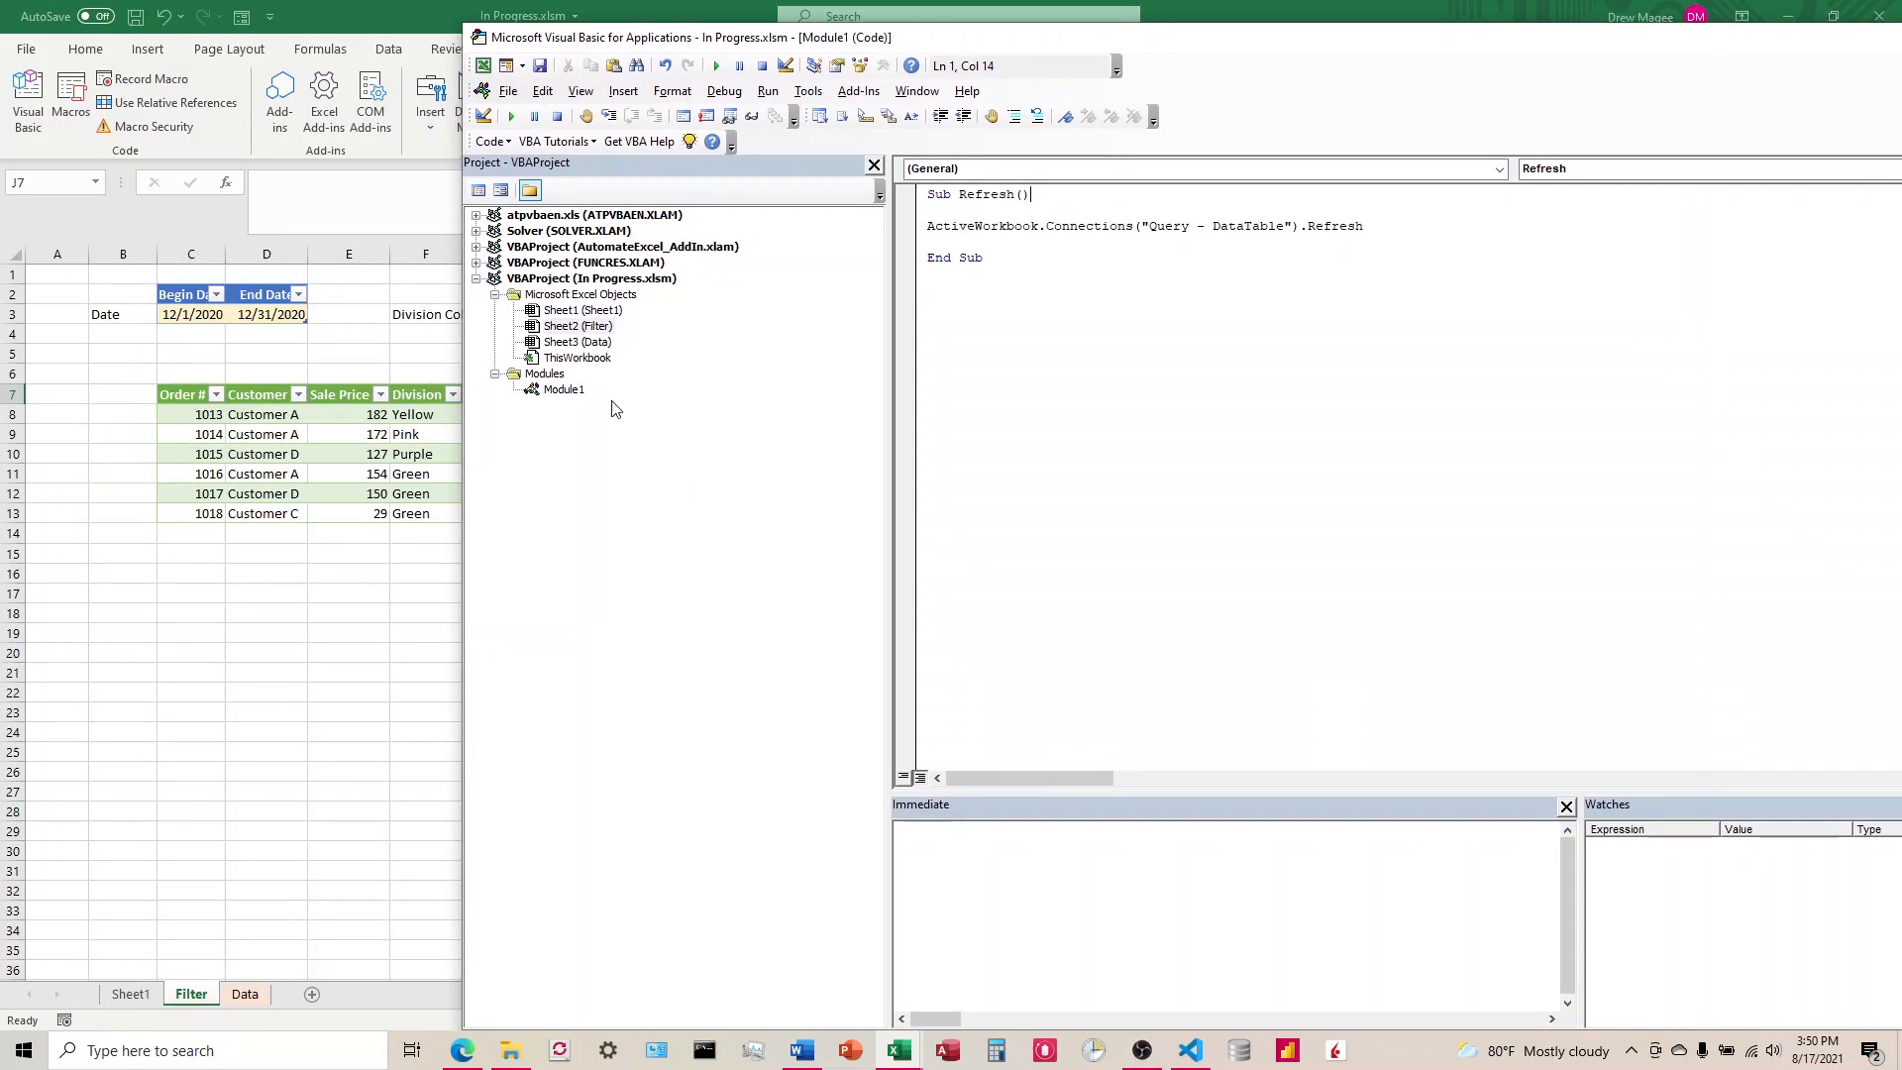
left_click(599, 330)
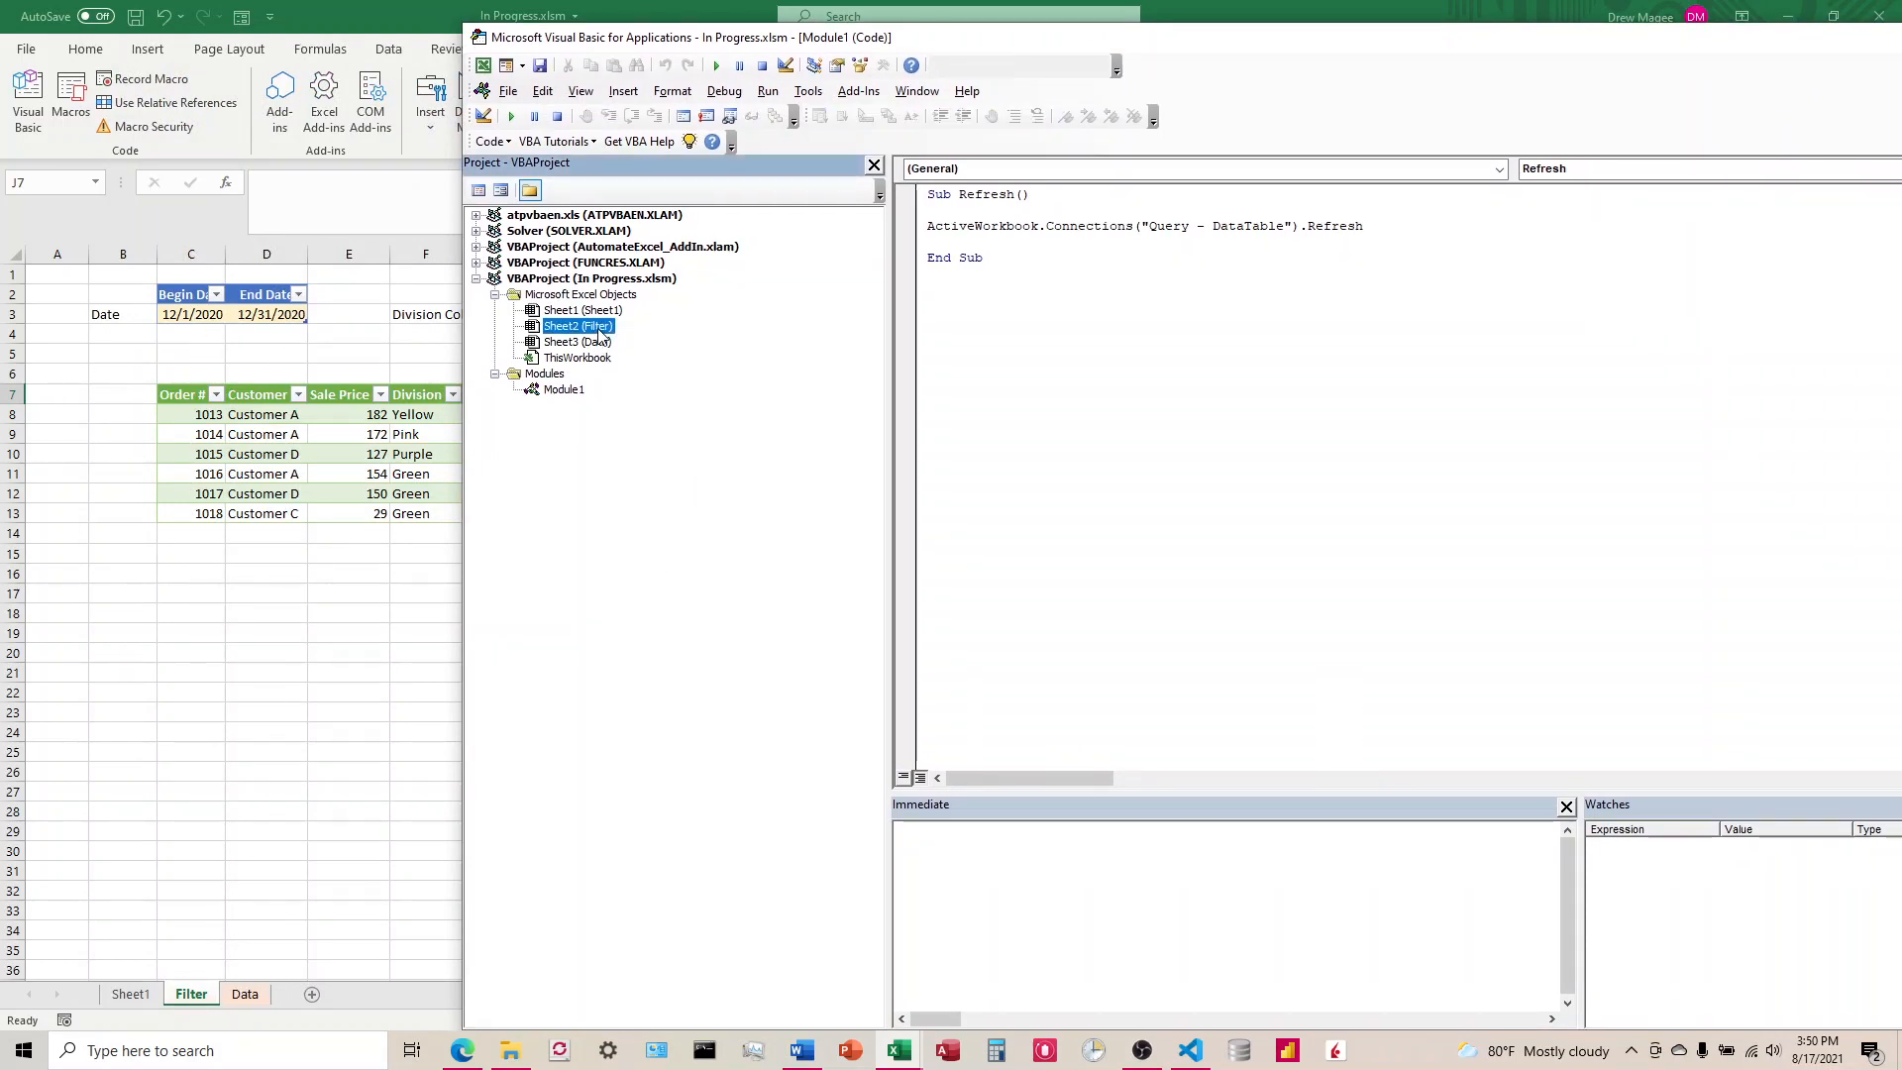
double_click(599, 330)
left_click_drag(1219, 48, 923, 31)
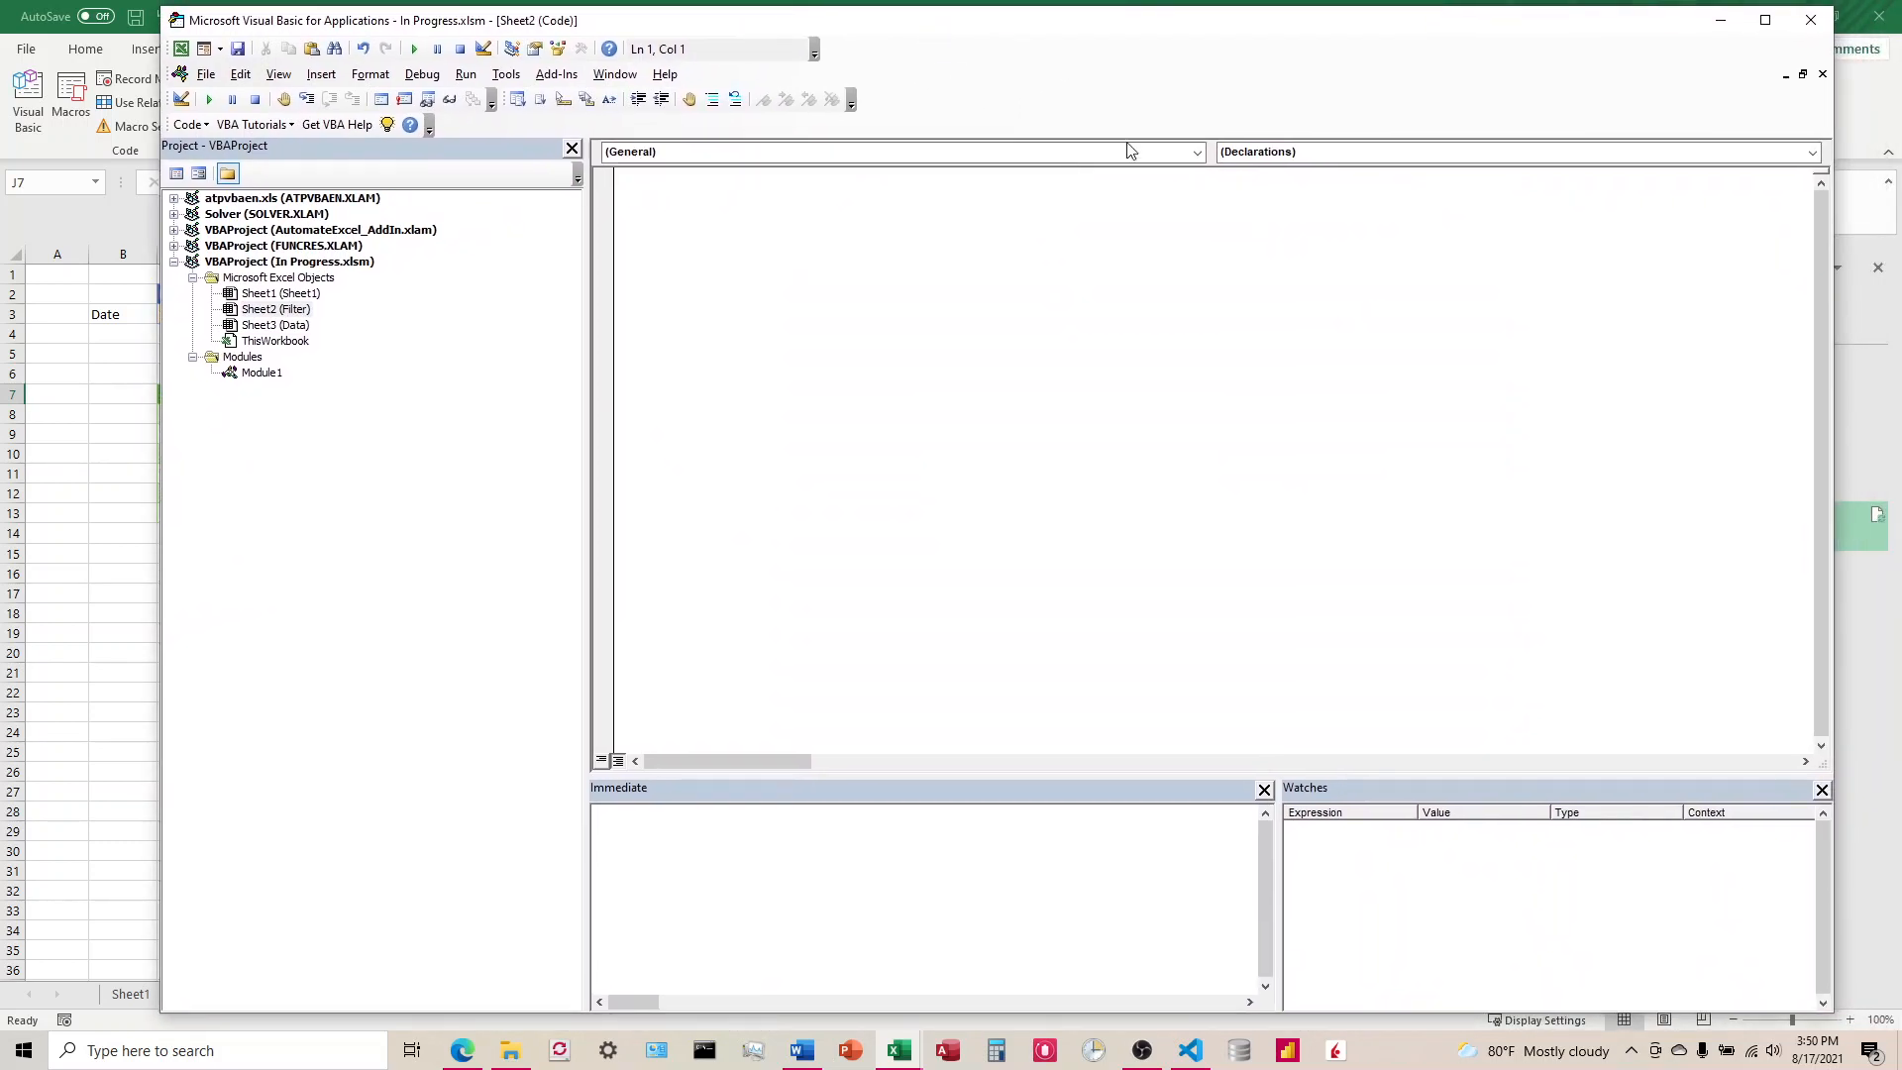
Step: Add a Worksheet_Change event procedure to the Filter sheet's module and remove the Worksheet_SelectionChange stub
left_click(1079, 154)
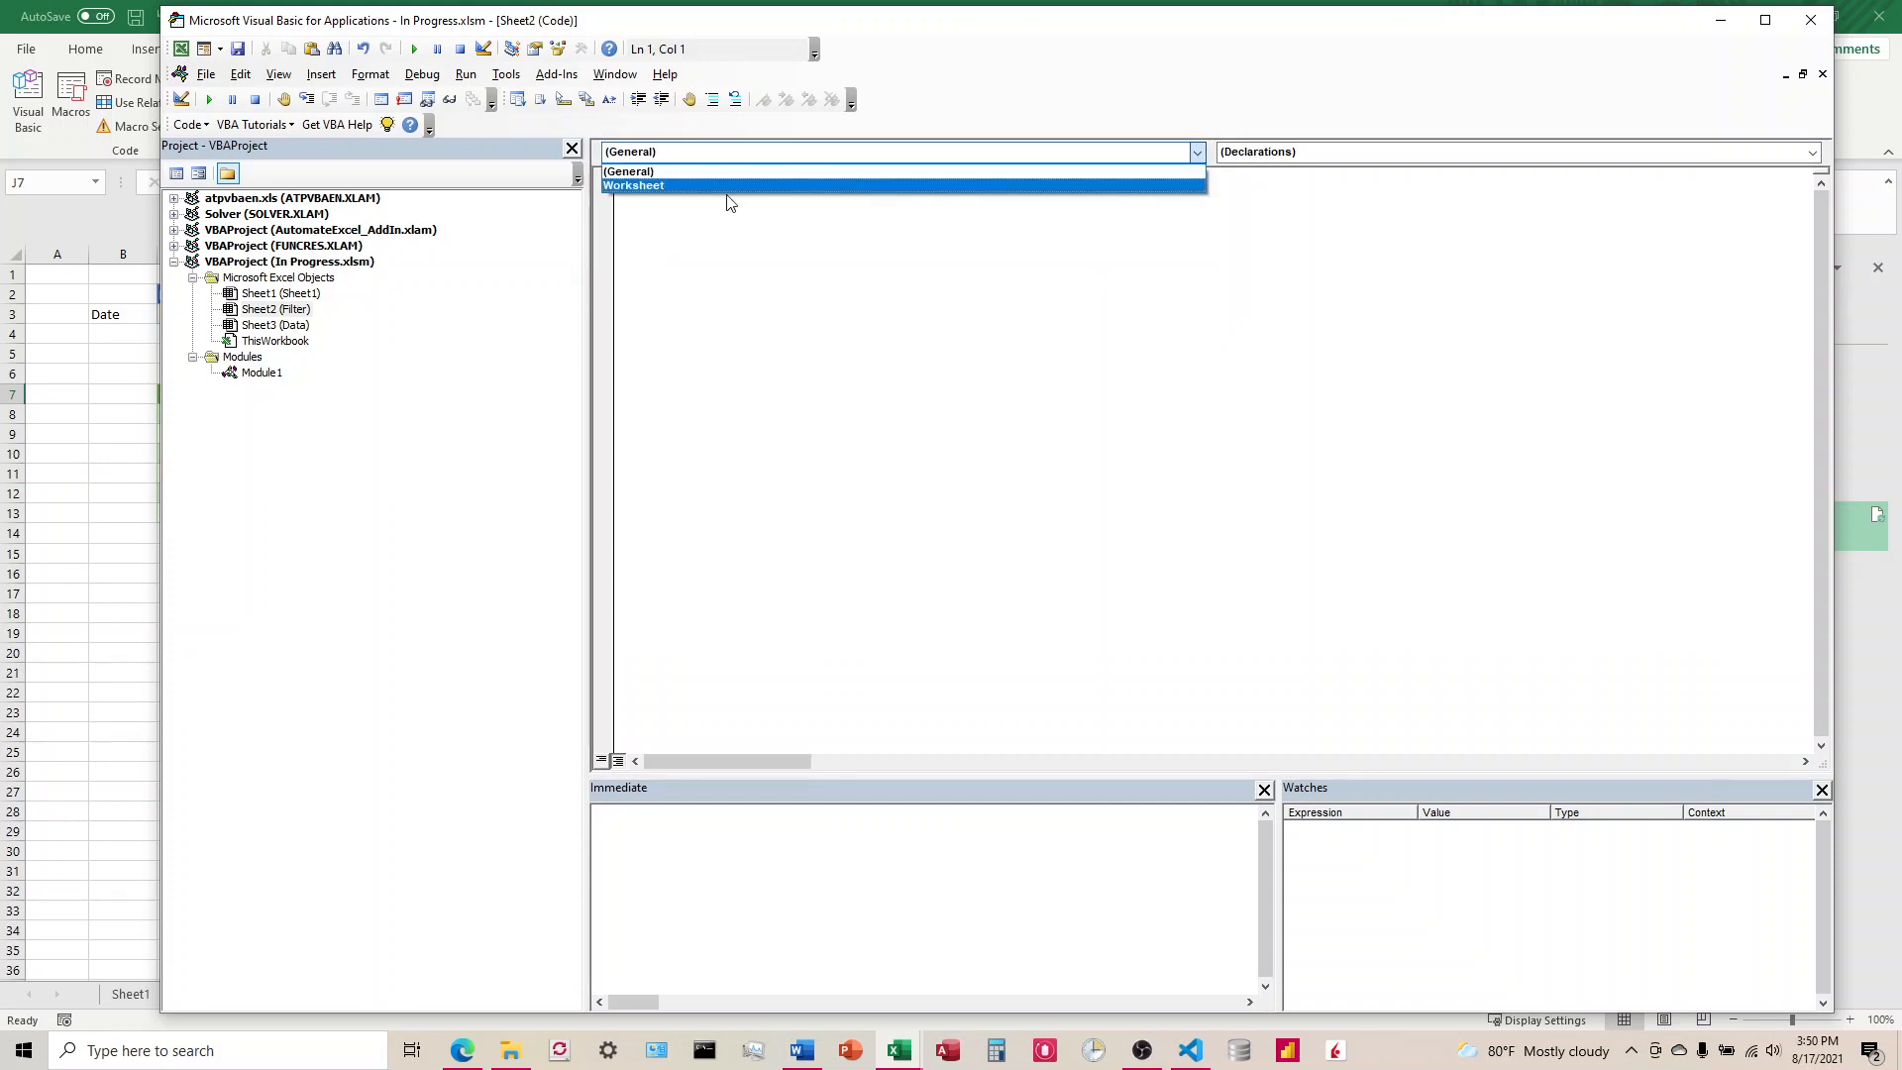
left_click(697, 187)
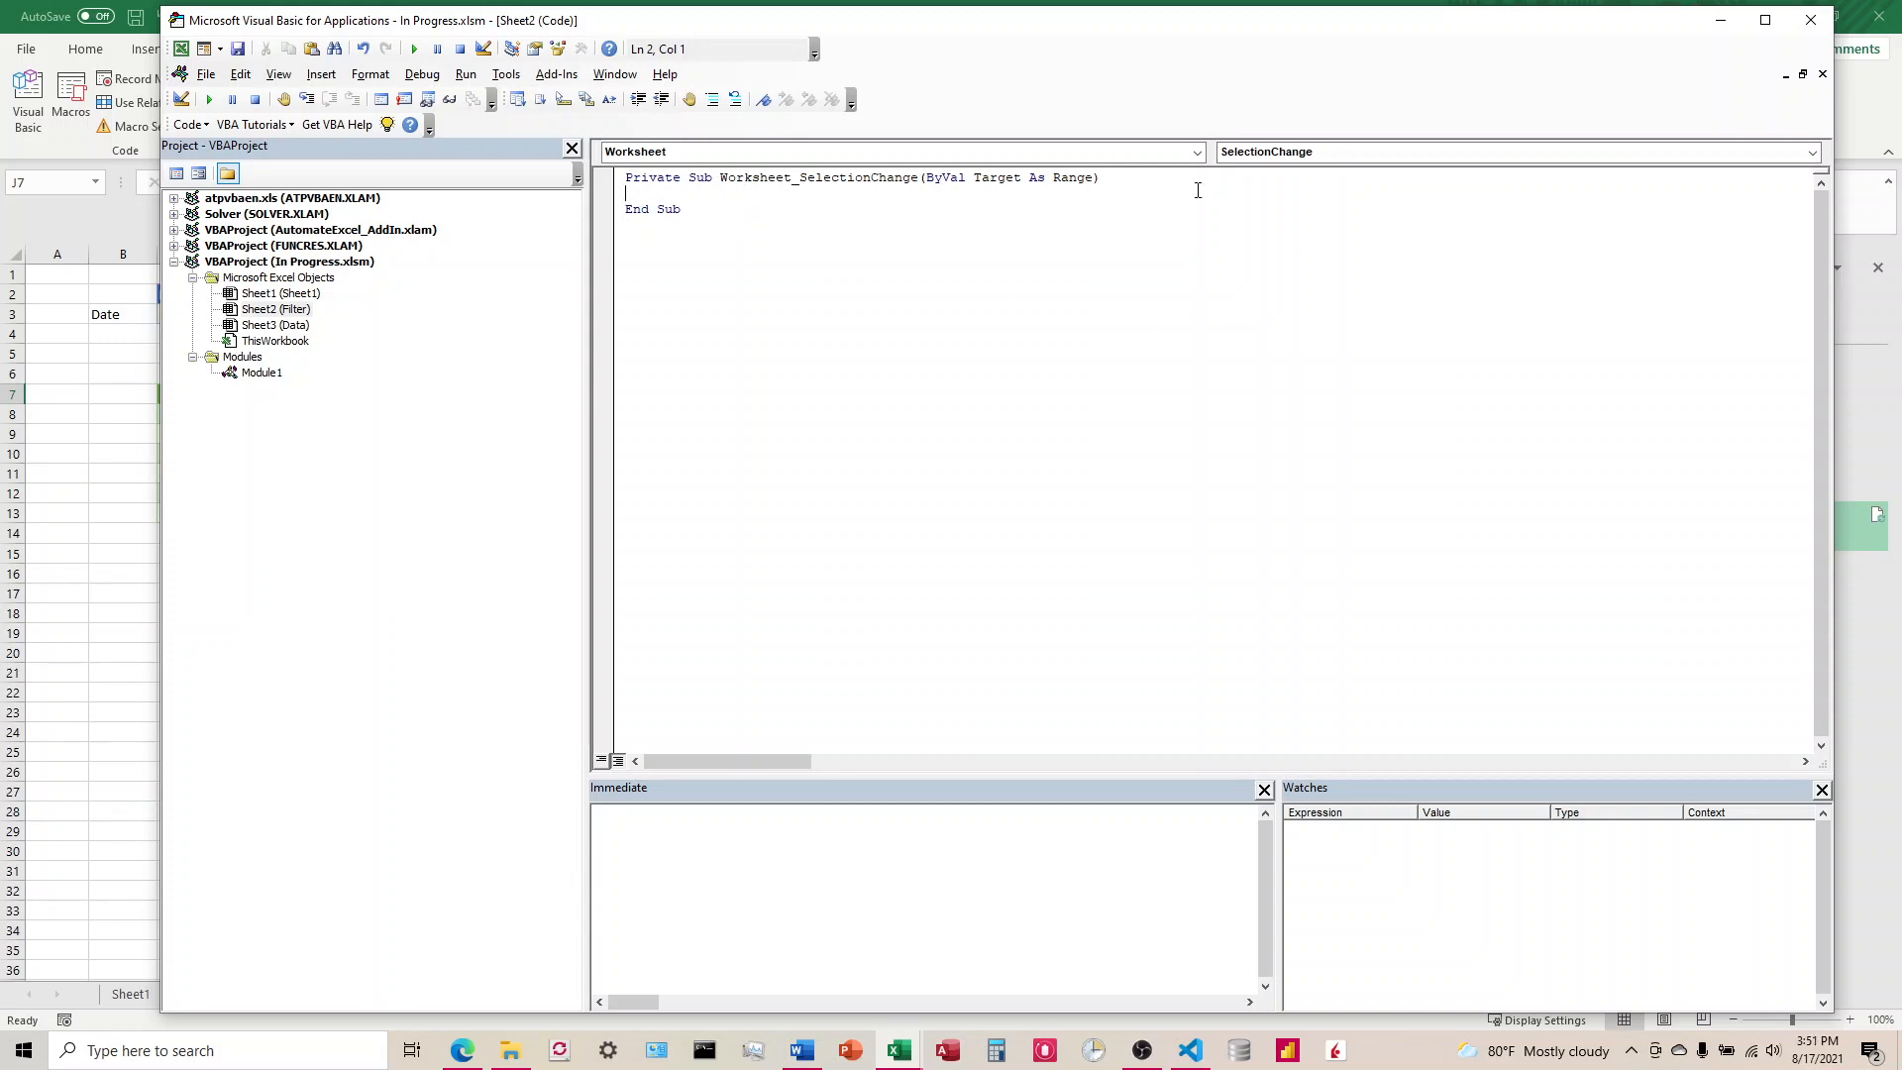
left_click(1353, 158)
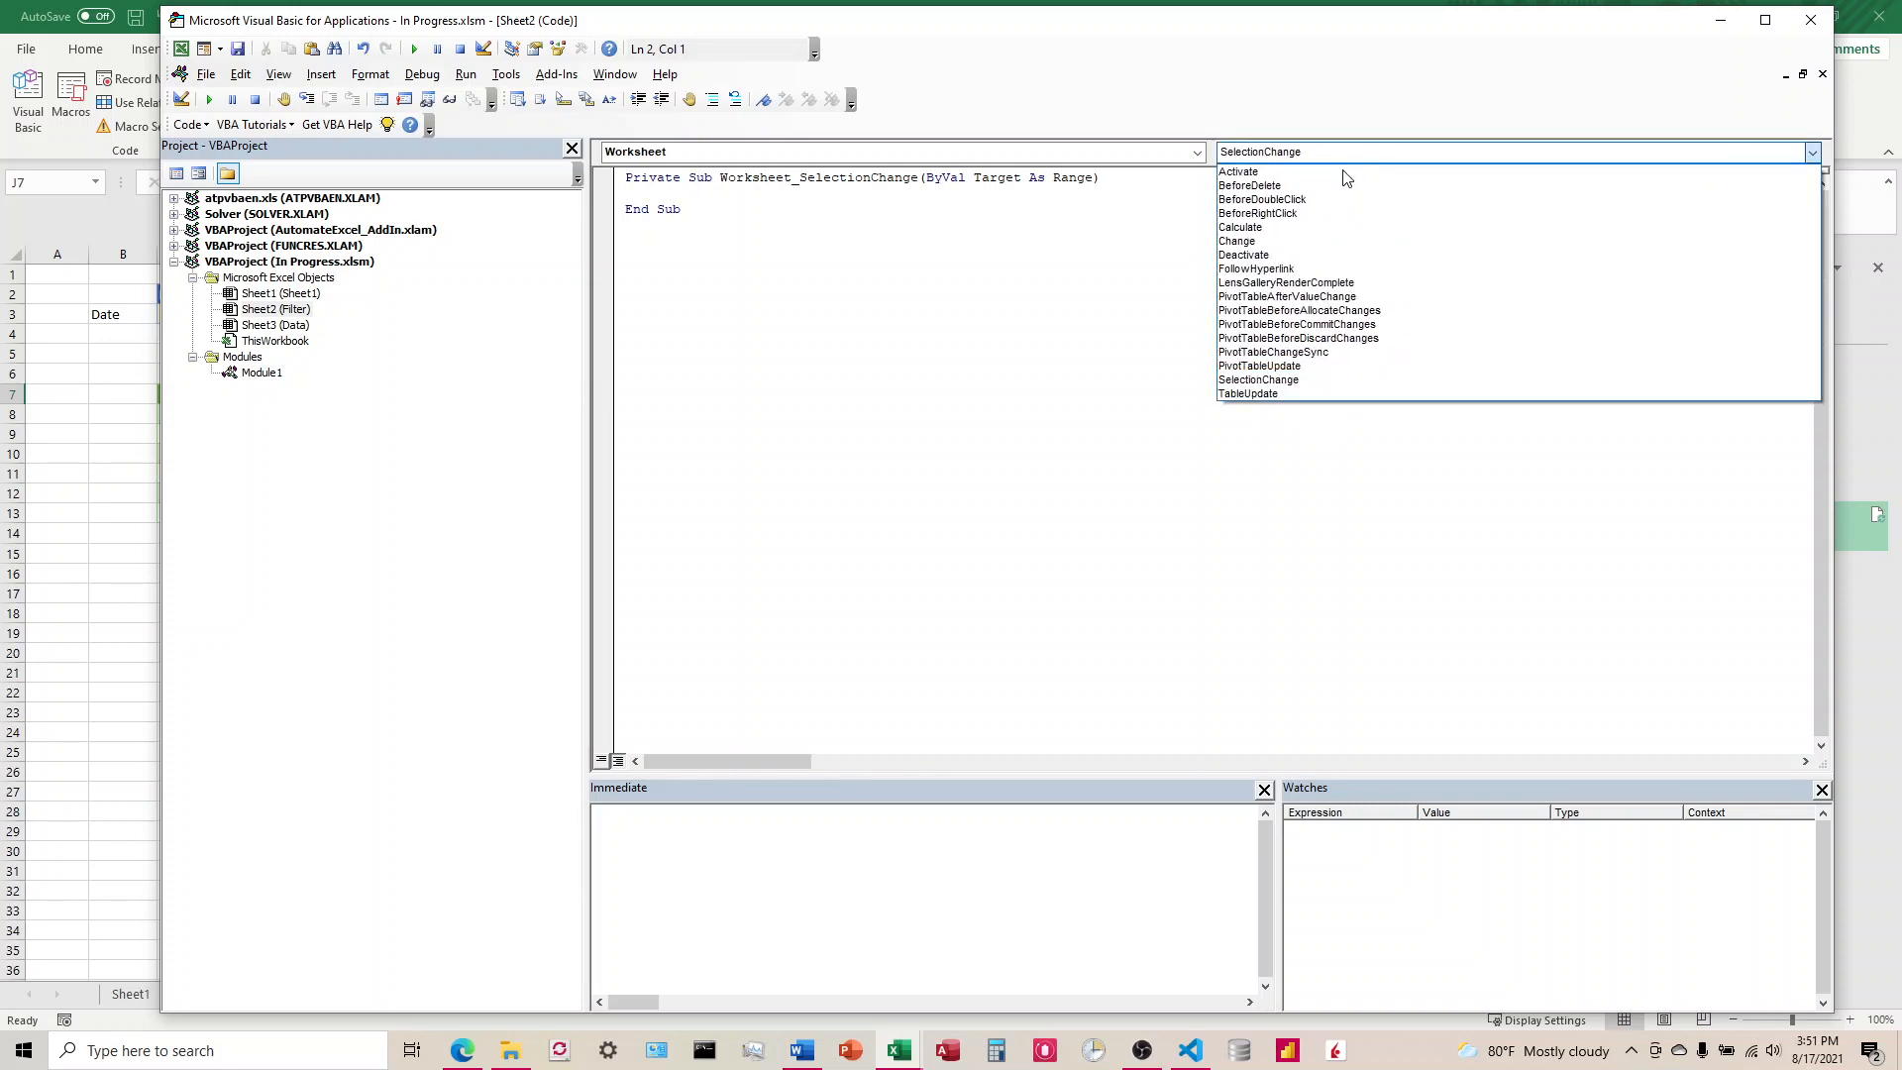
left_click(1245, 242)
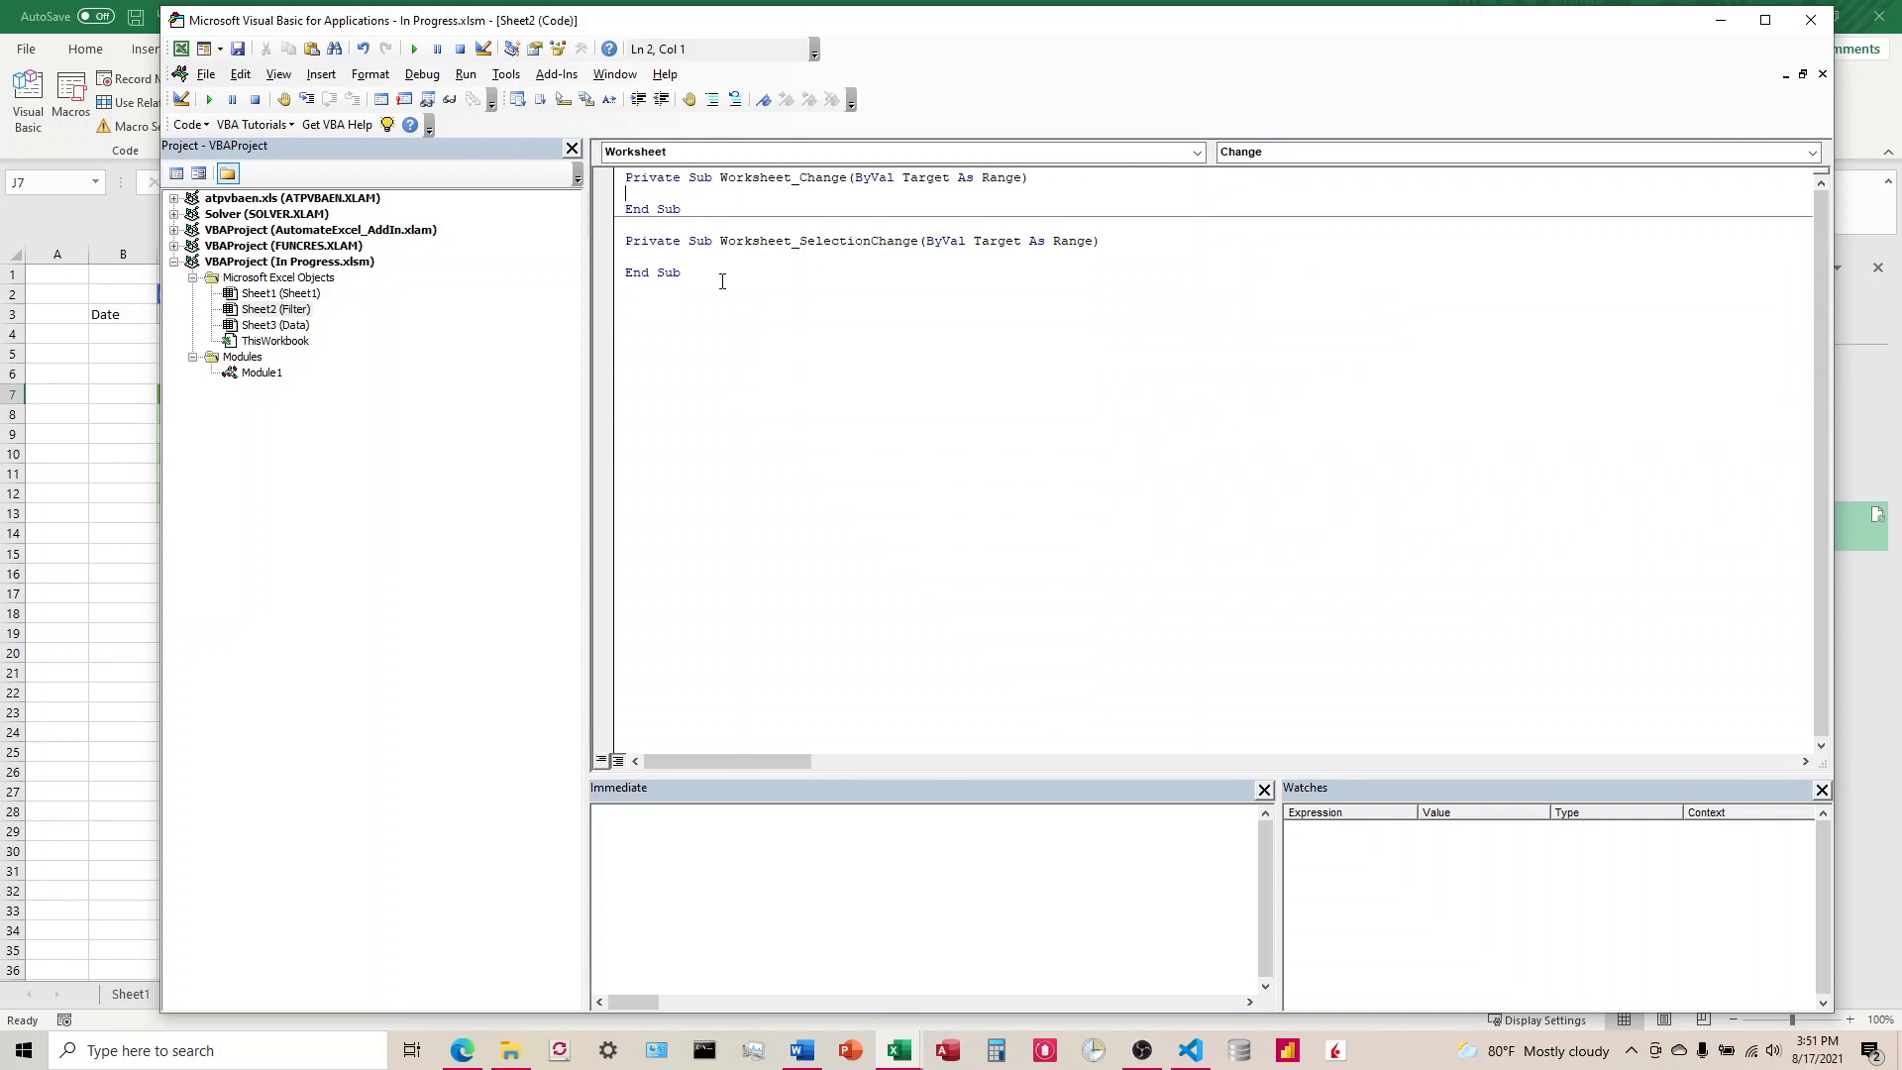
left_click_drag(709, 275, 622, 244)
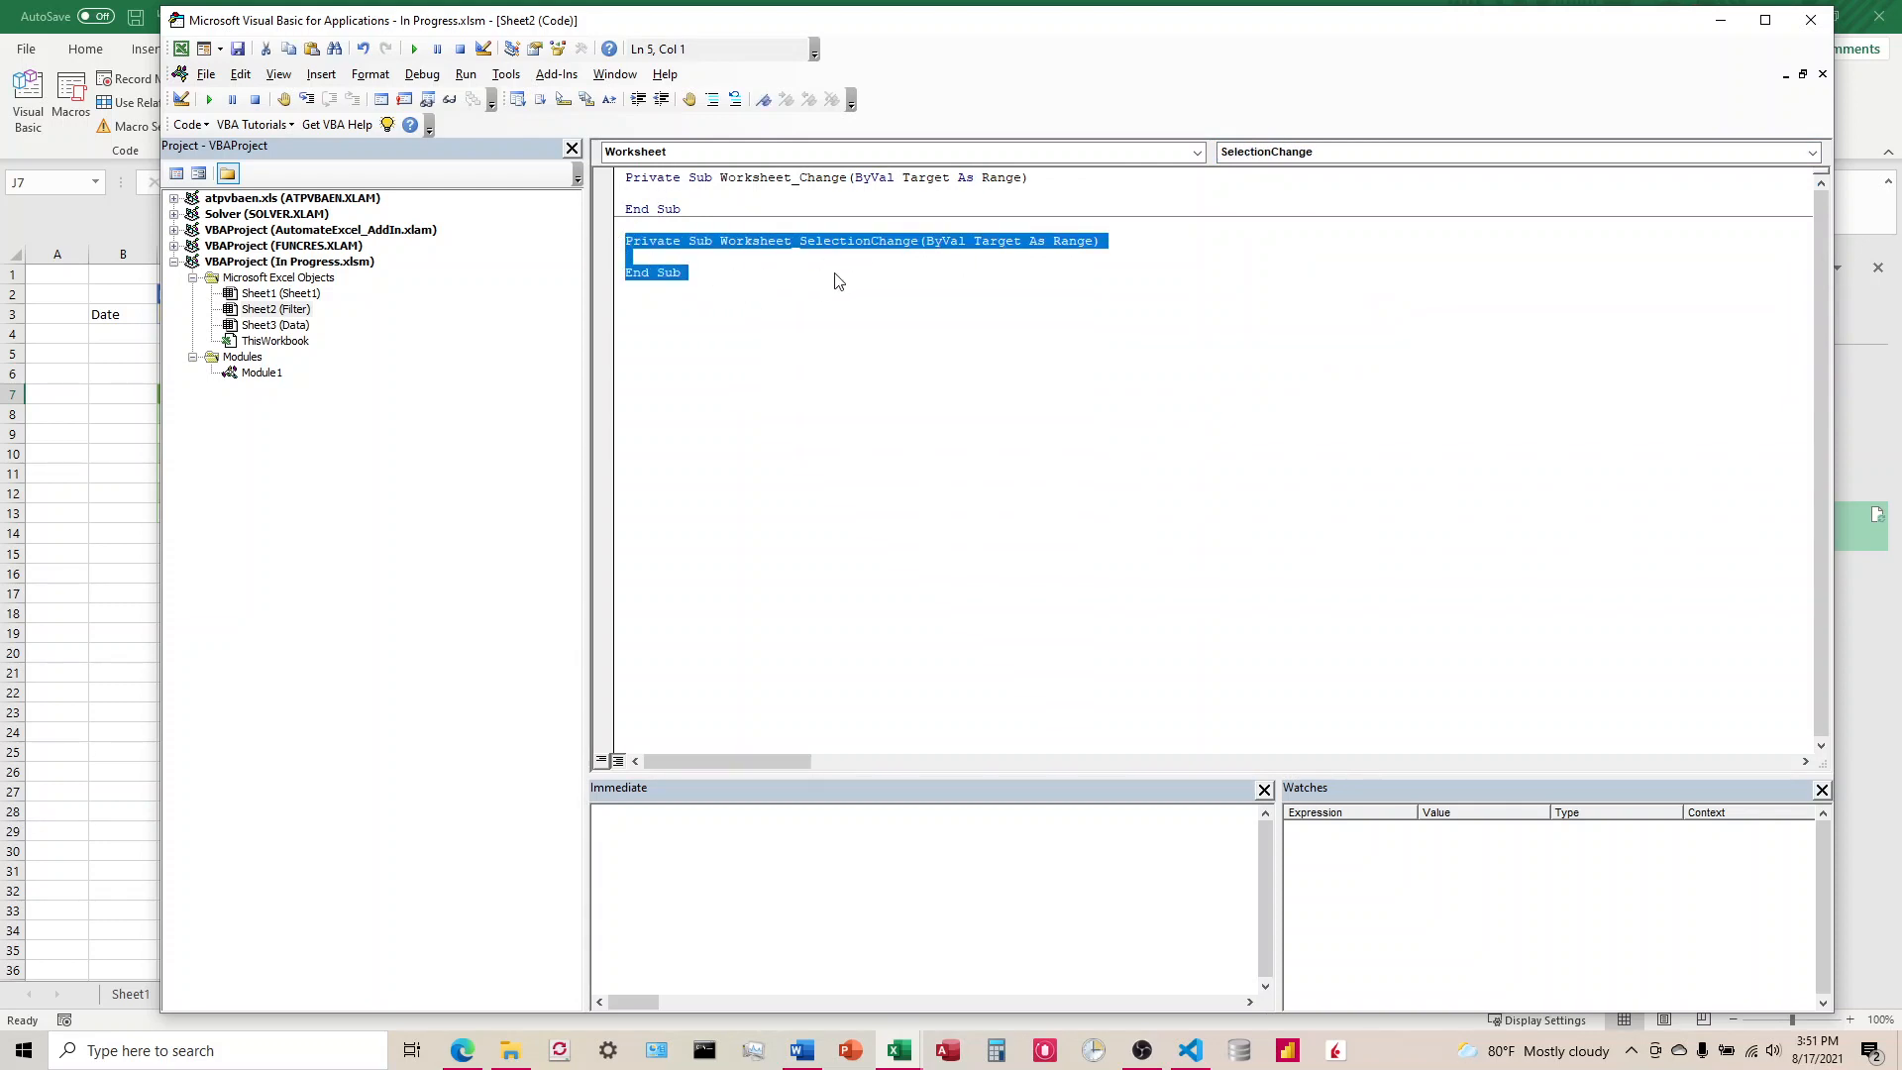
key("Delete")
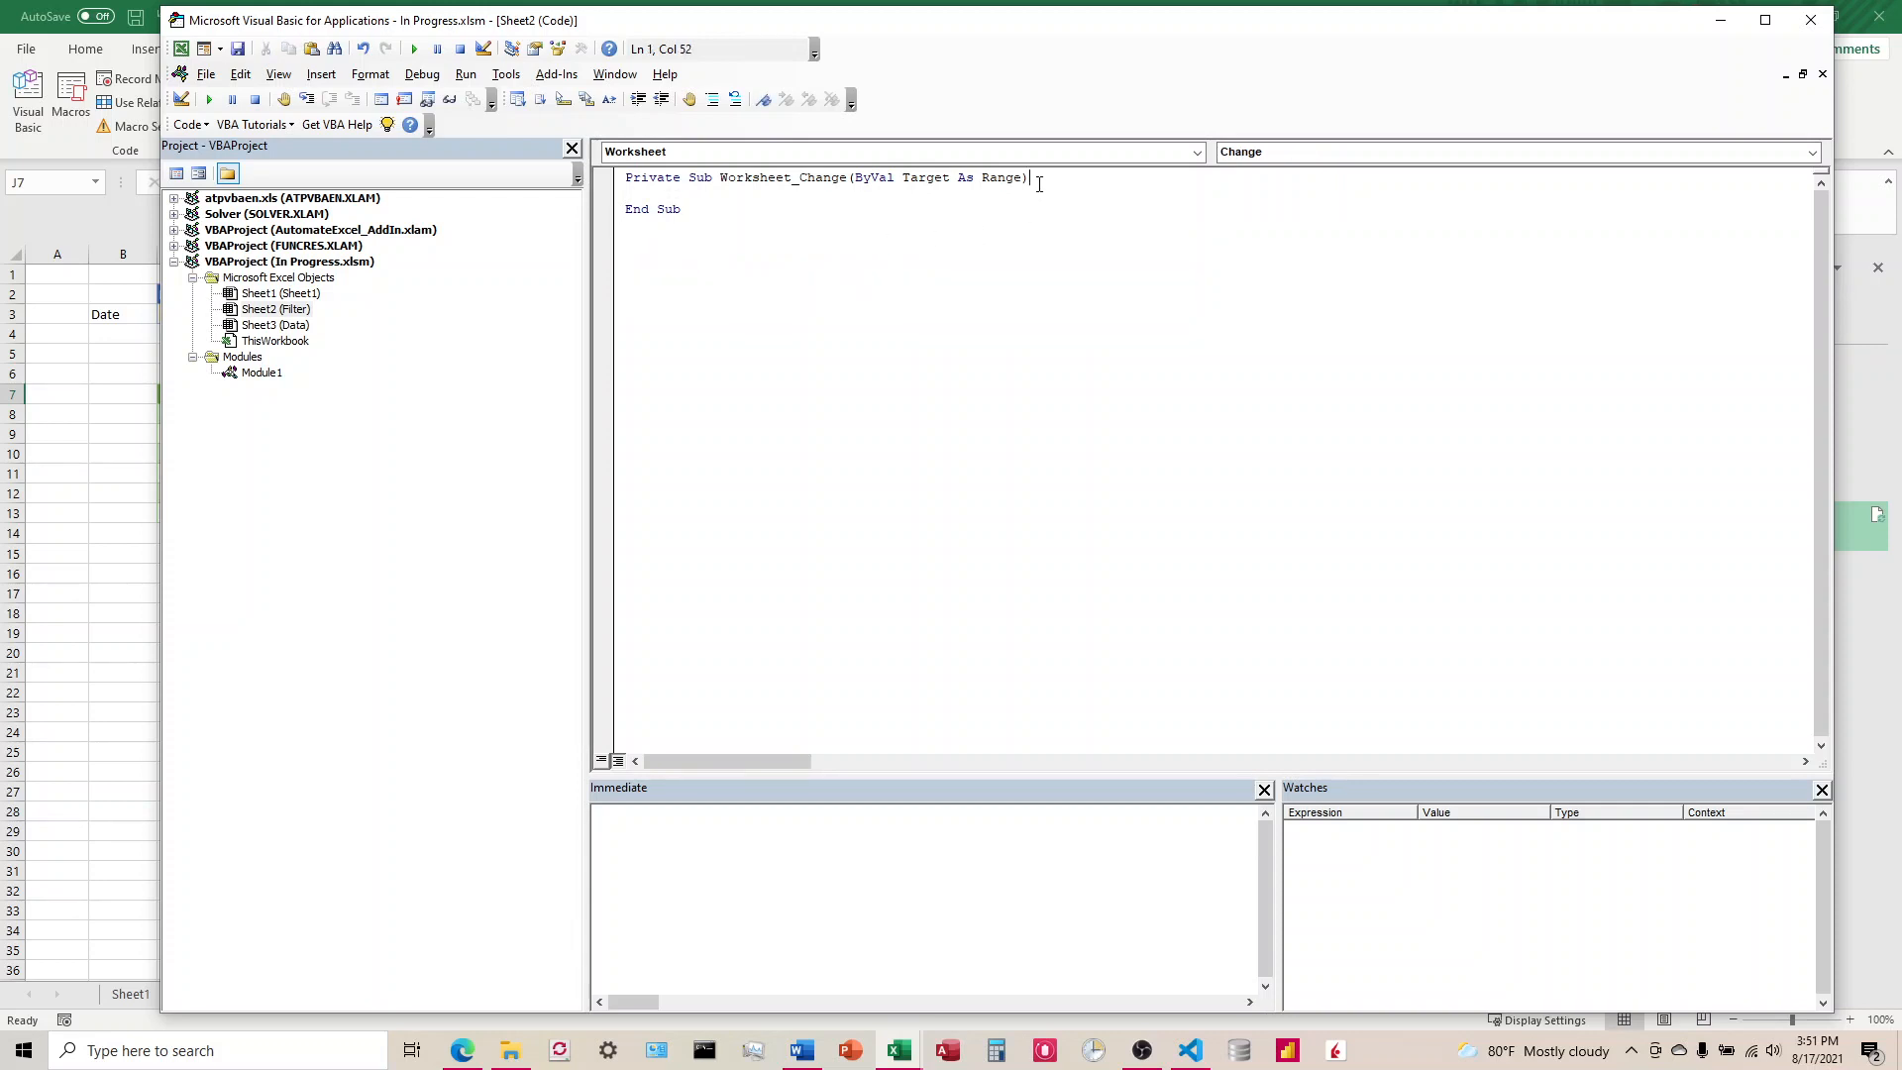
Step: Begin an If Intersect condition in Worksheet_Change that compares Target with the range $C$3
key("Return")
key("Return")
type("If Intersect(Tar")
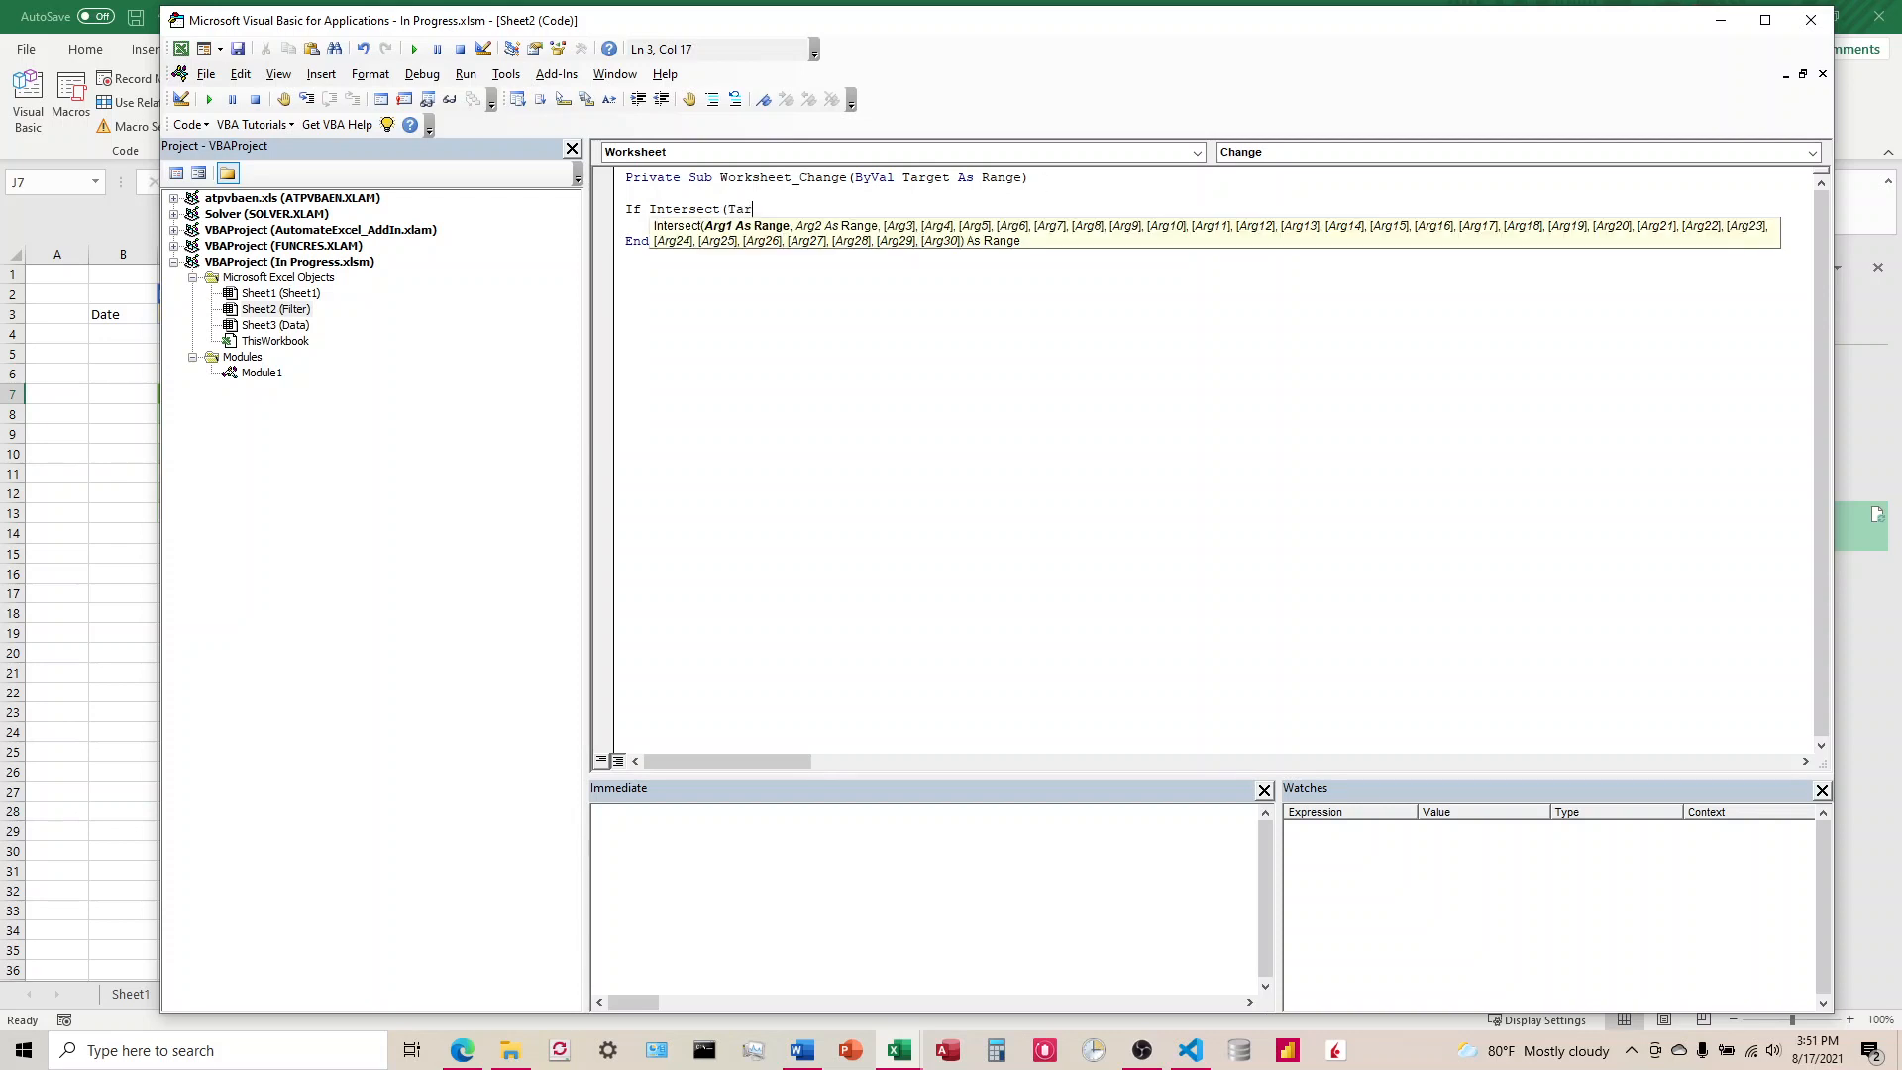
type("get, Range")
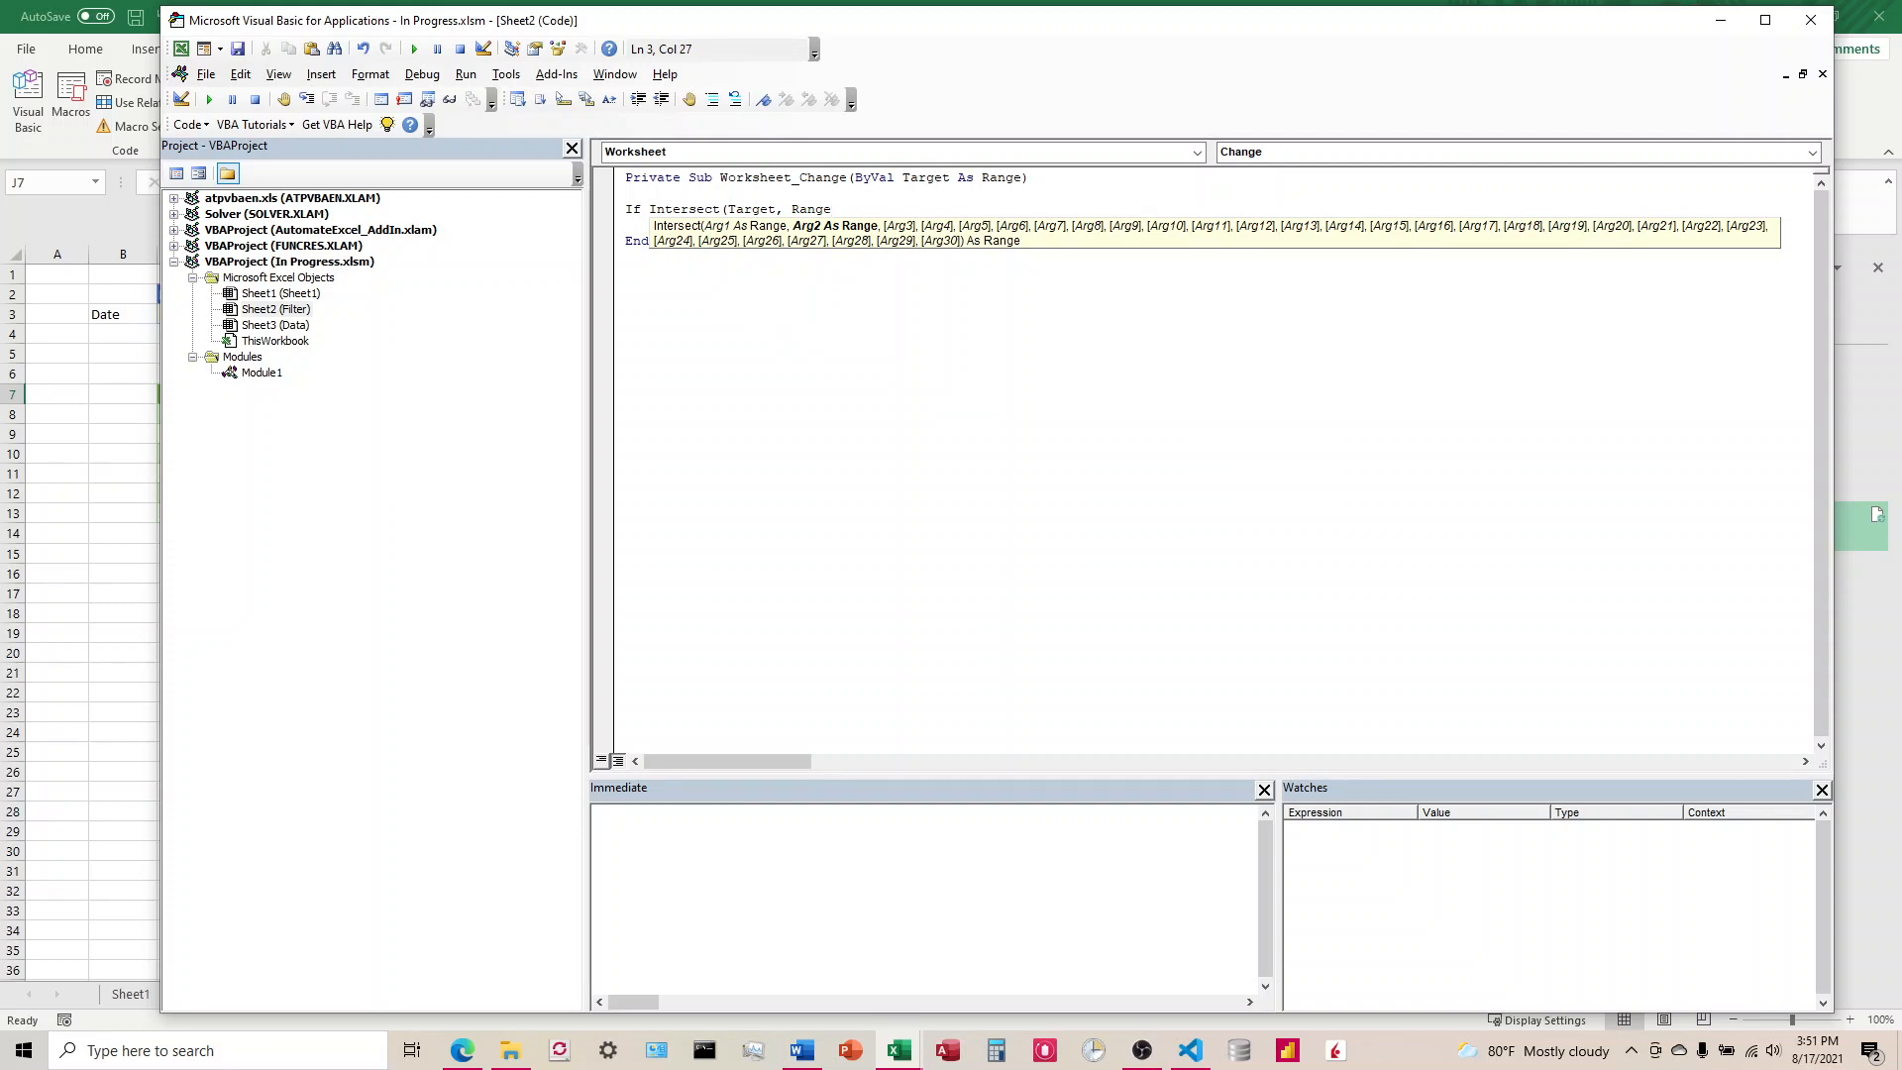
type("(")
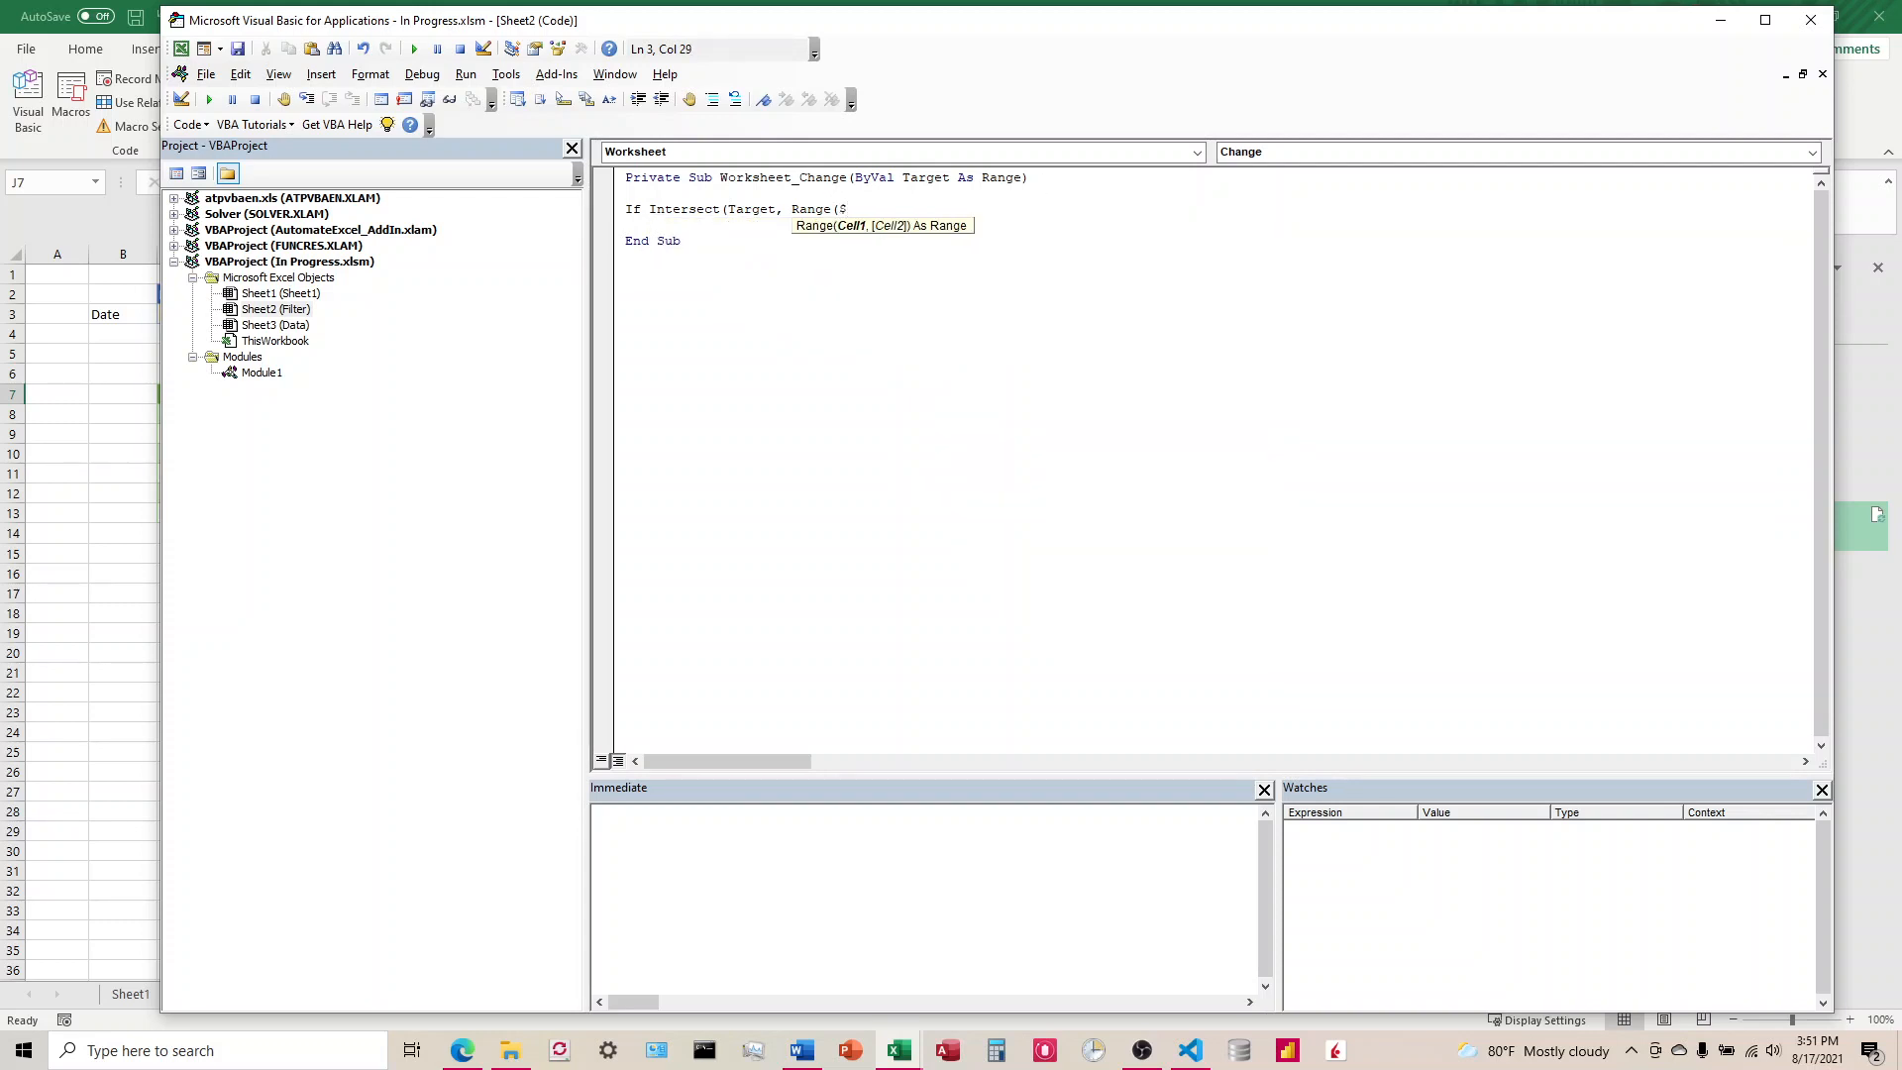
type("$D$3")
left_click_drag(851, 28, 954, 27)
key("BackSpace")
type("C$3")
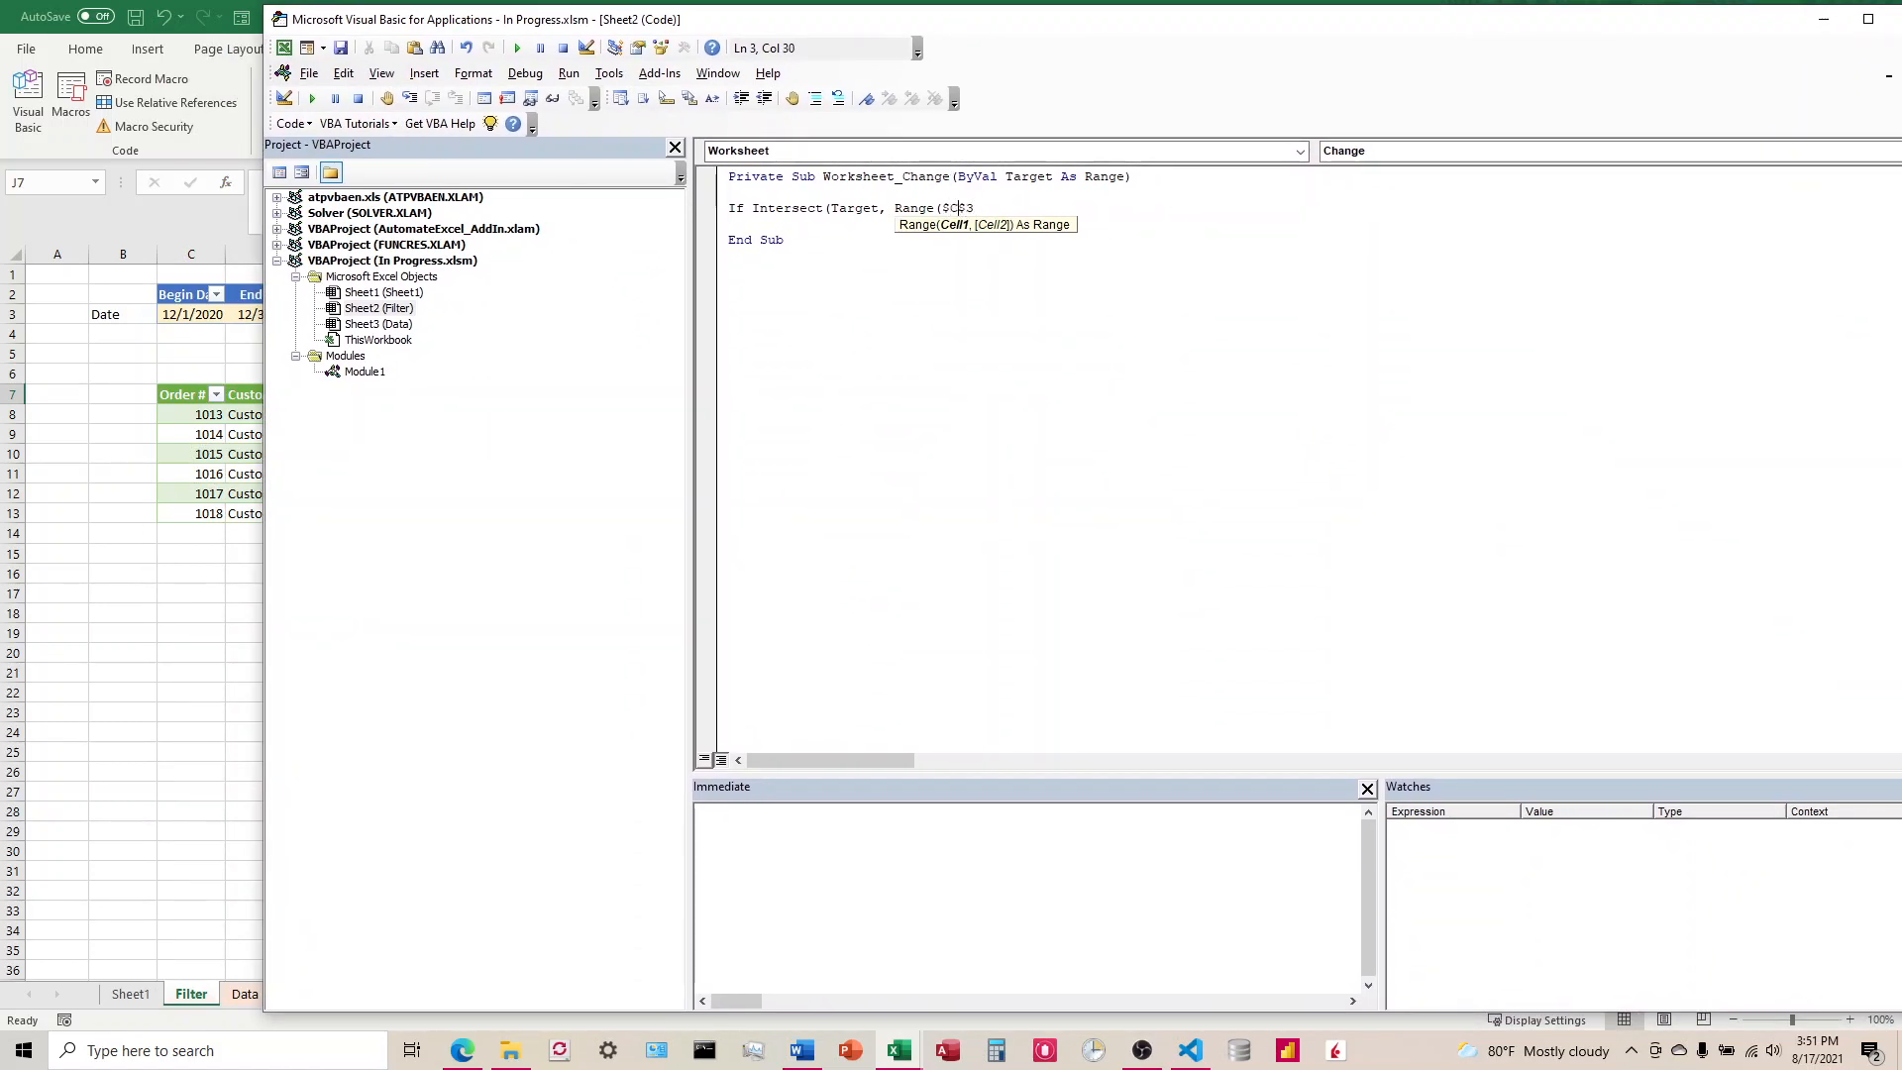
Step: Enclose the $C$3 address in quotes, close the brackets and complete the condition with Is Nothing Then
left_click(994, 209)
type("\"")
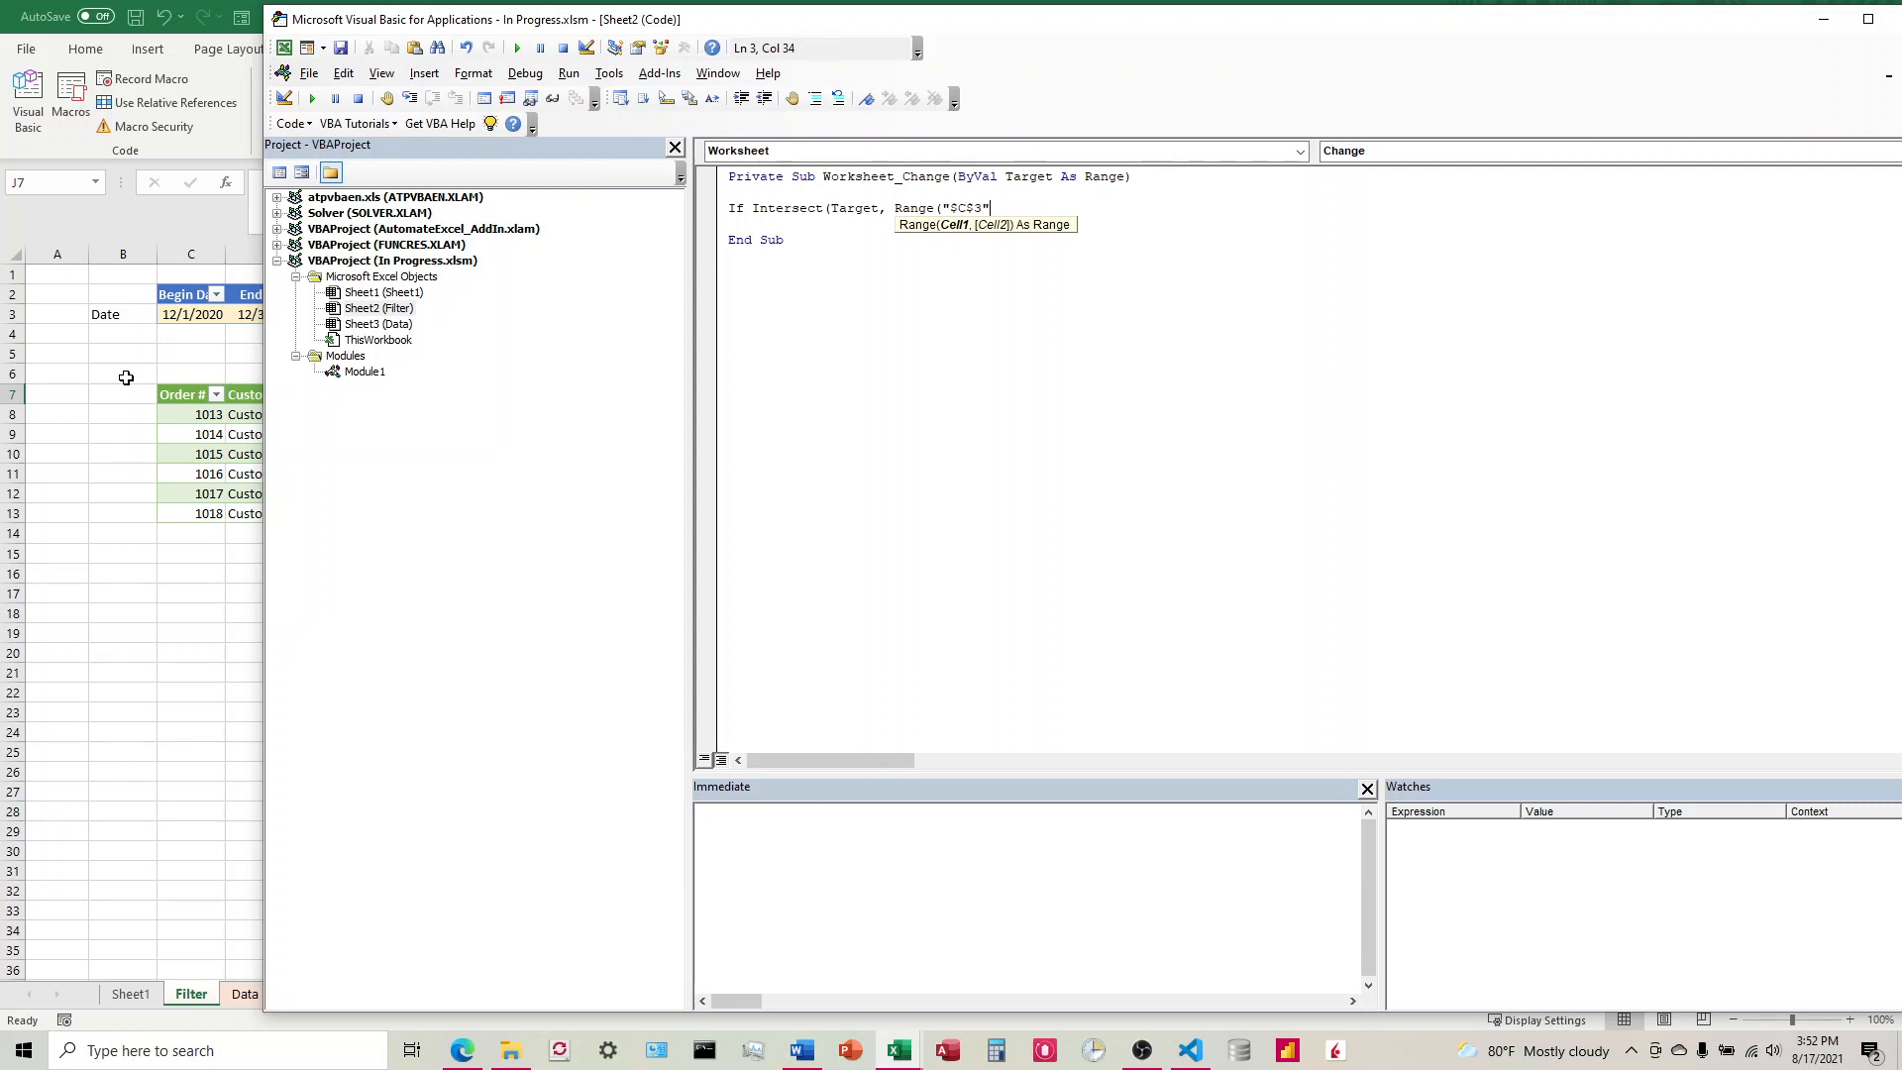
type(")")
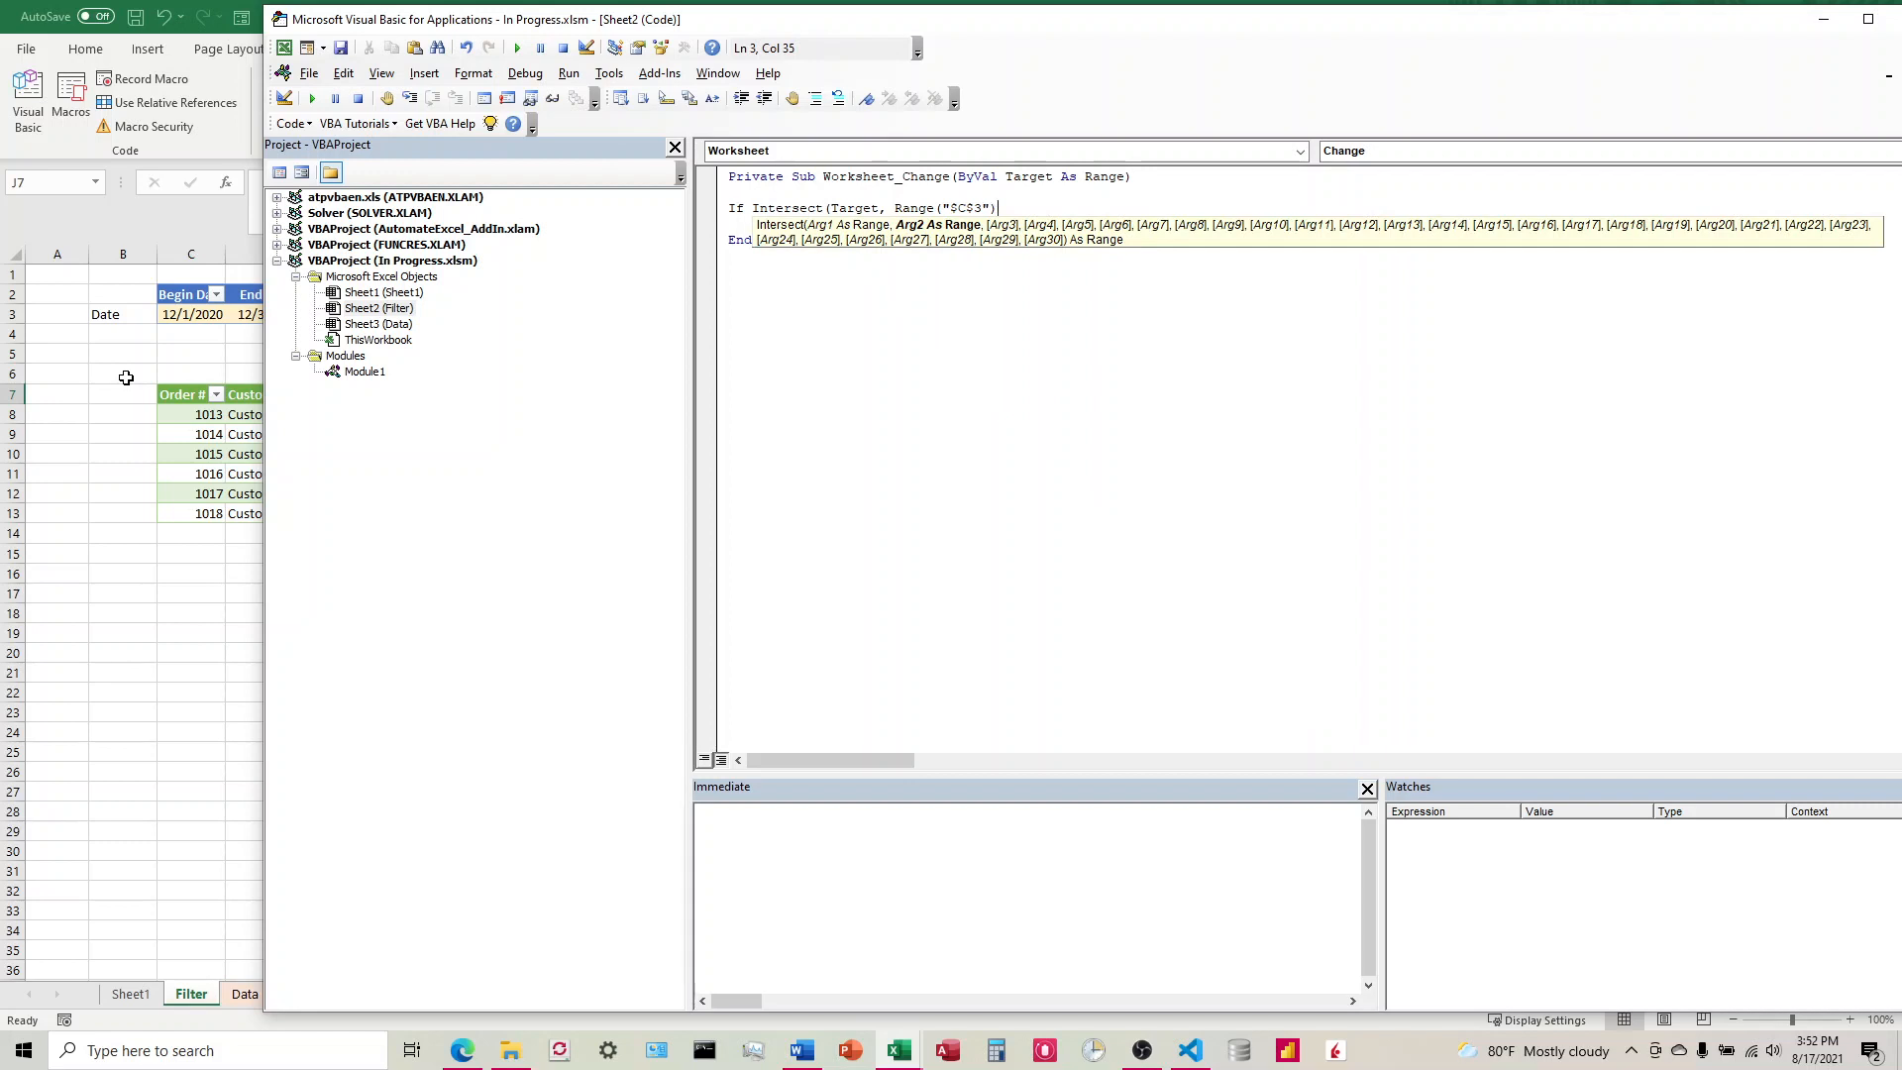
type(") ")
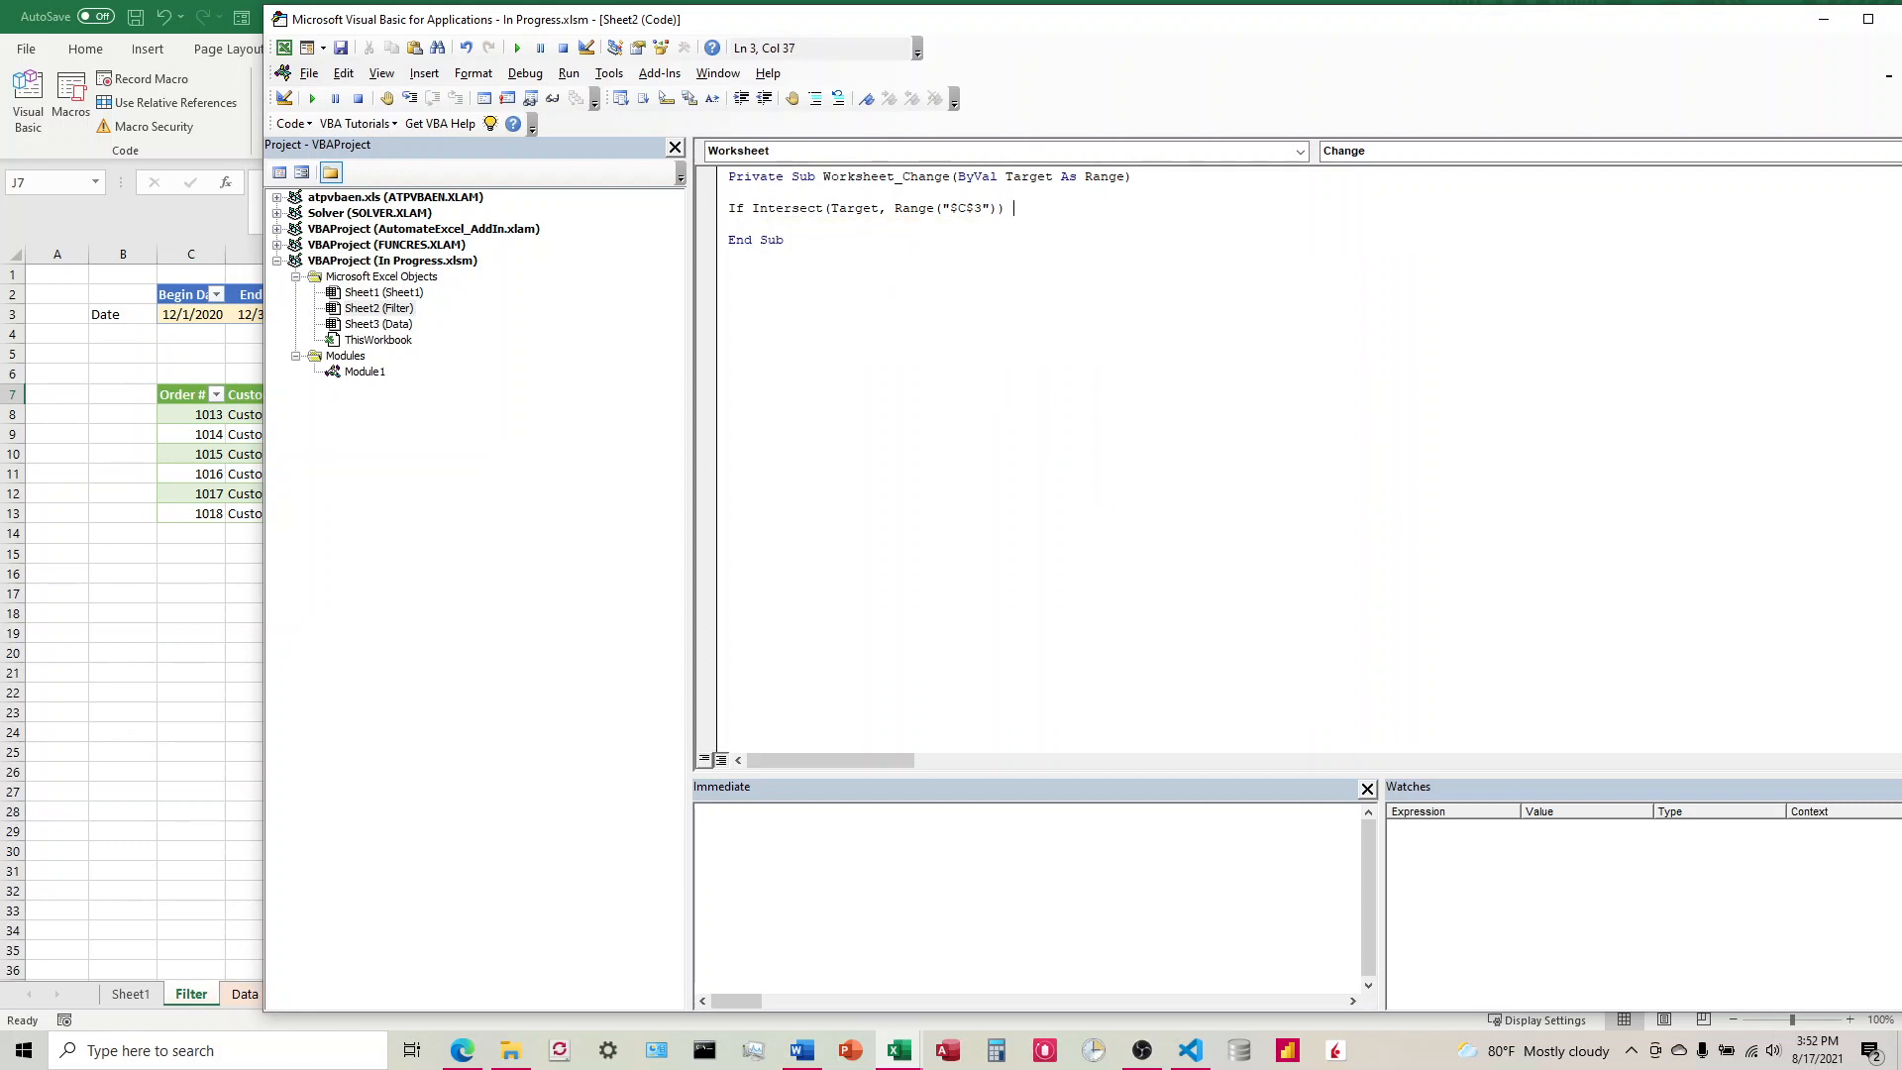
type("Is Nothing Then")
Step: Add an Else branch that calls Refresh and close the block with End If
key("Return")
type("Else")
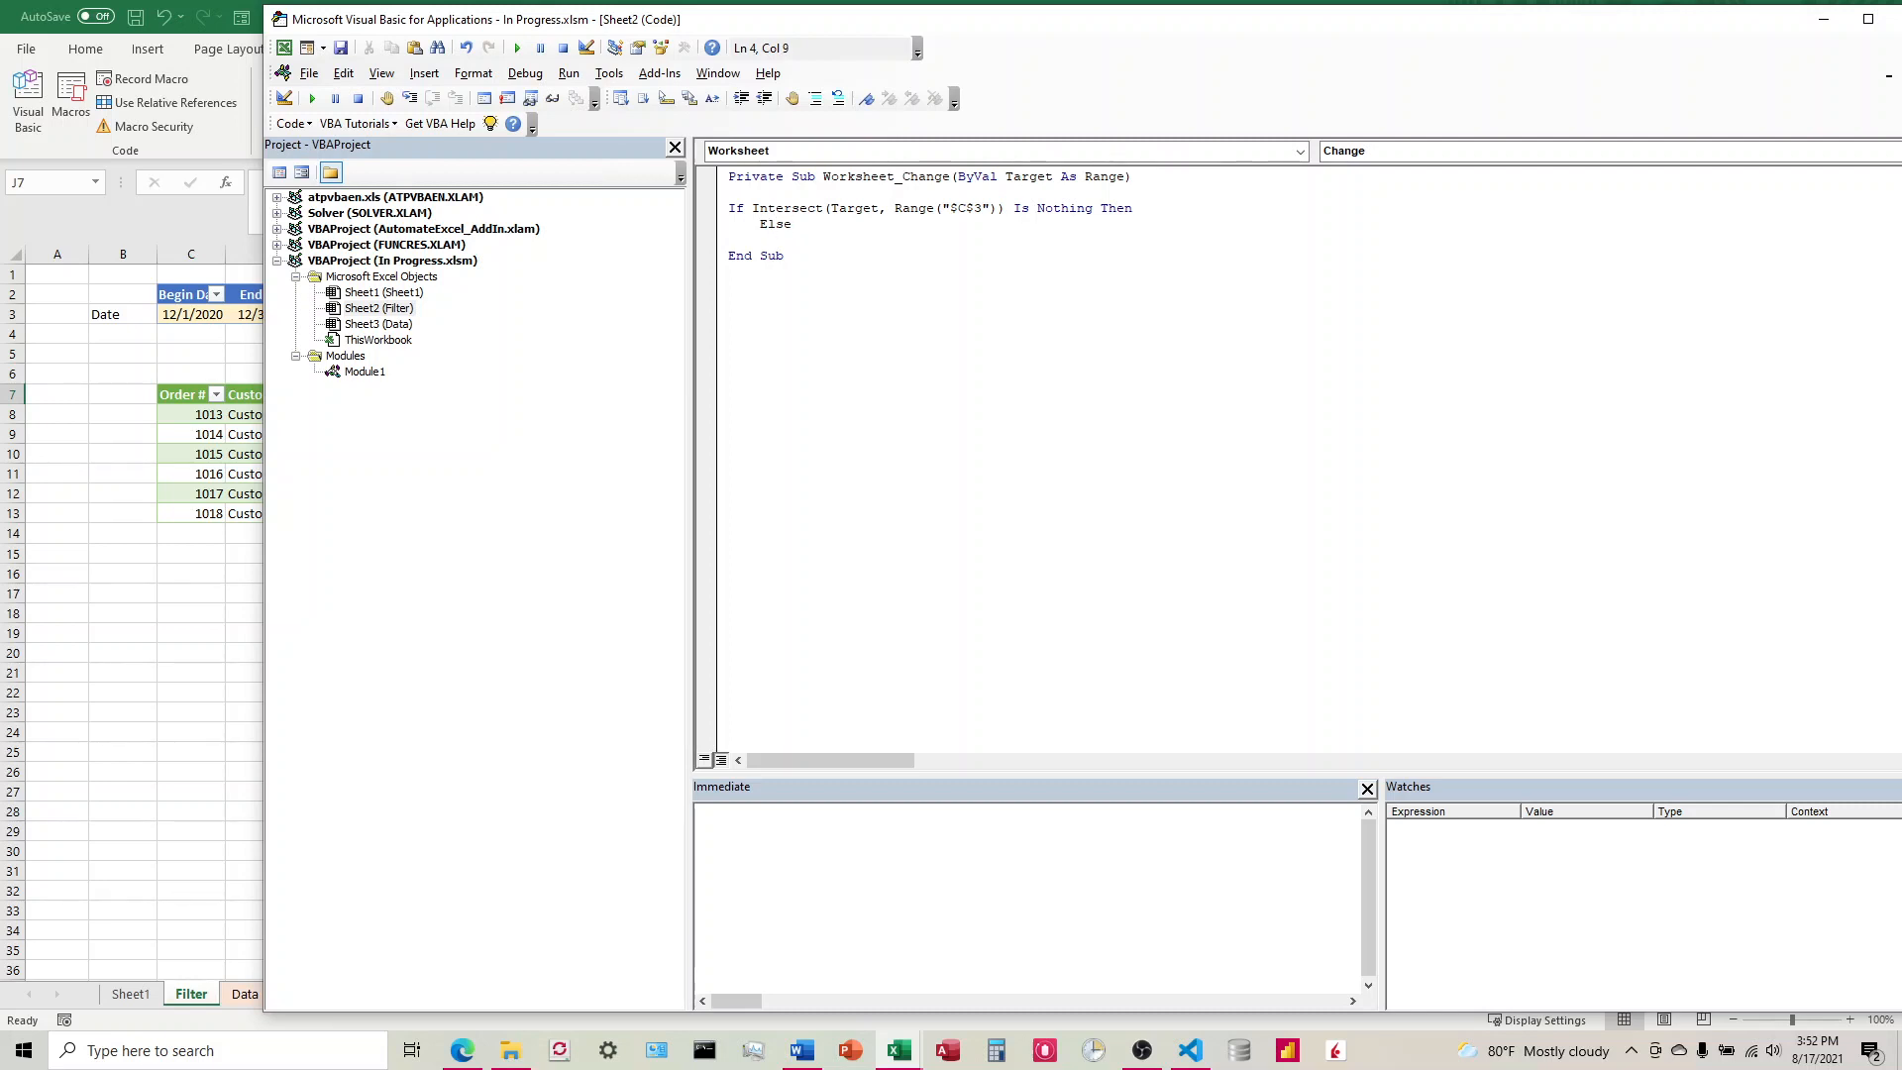
key("Return")
type("Call Refresh")
key("Return")
type("End")
key("BackSpace")
key("BackSpace")
key("BackSpace")
type("End I")
Step: Duplicate the whole If block below the original, separated by a blank line
left_click_drag(779, 256, 721, 209)
key("ctrl+c")
key("Right")
key("Return")
key("Return")
key("ctrl+v")
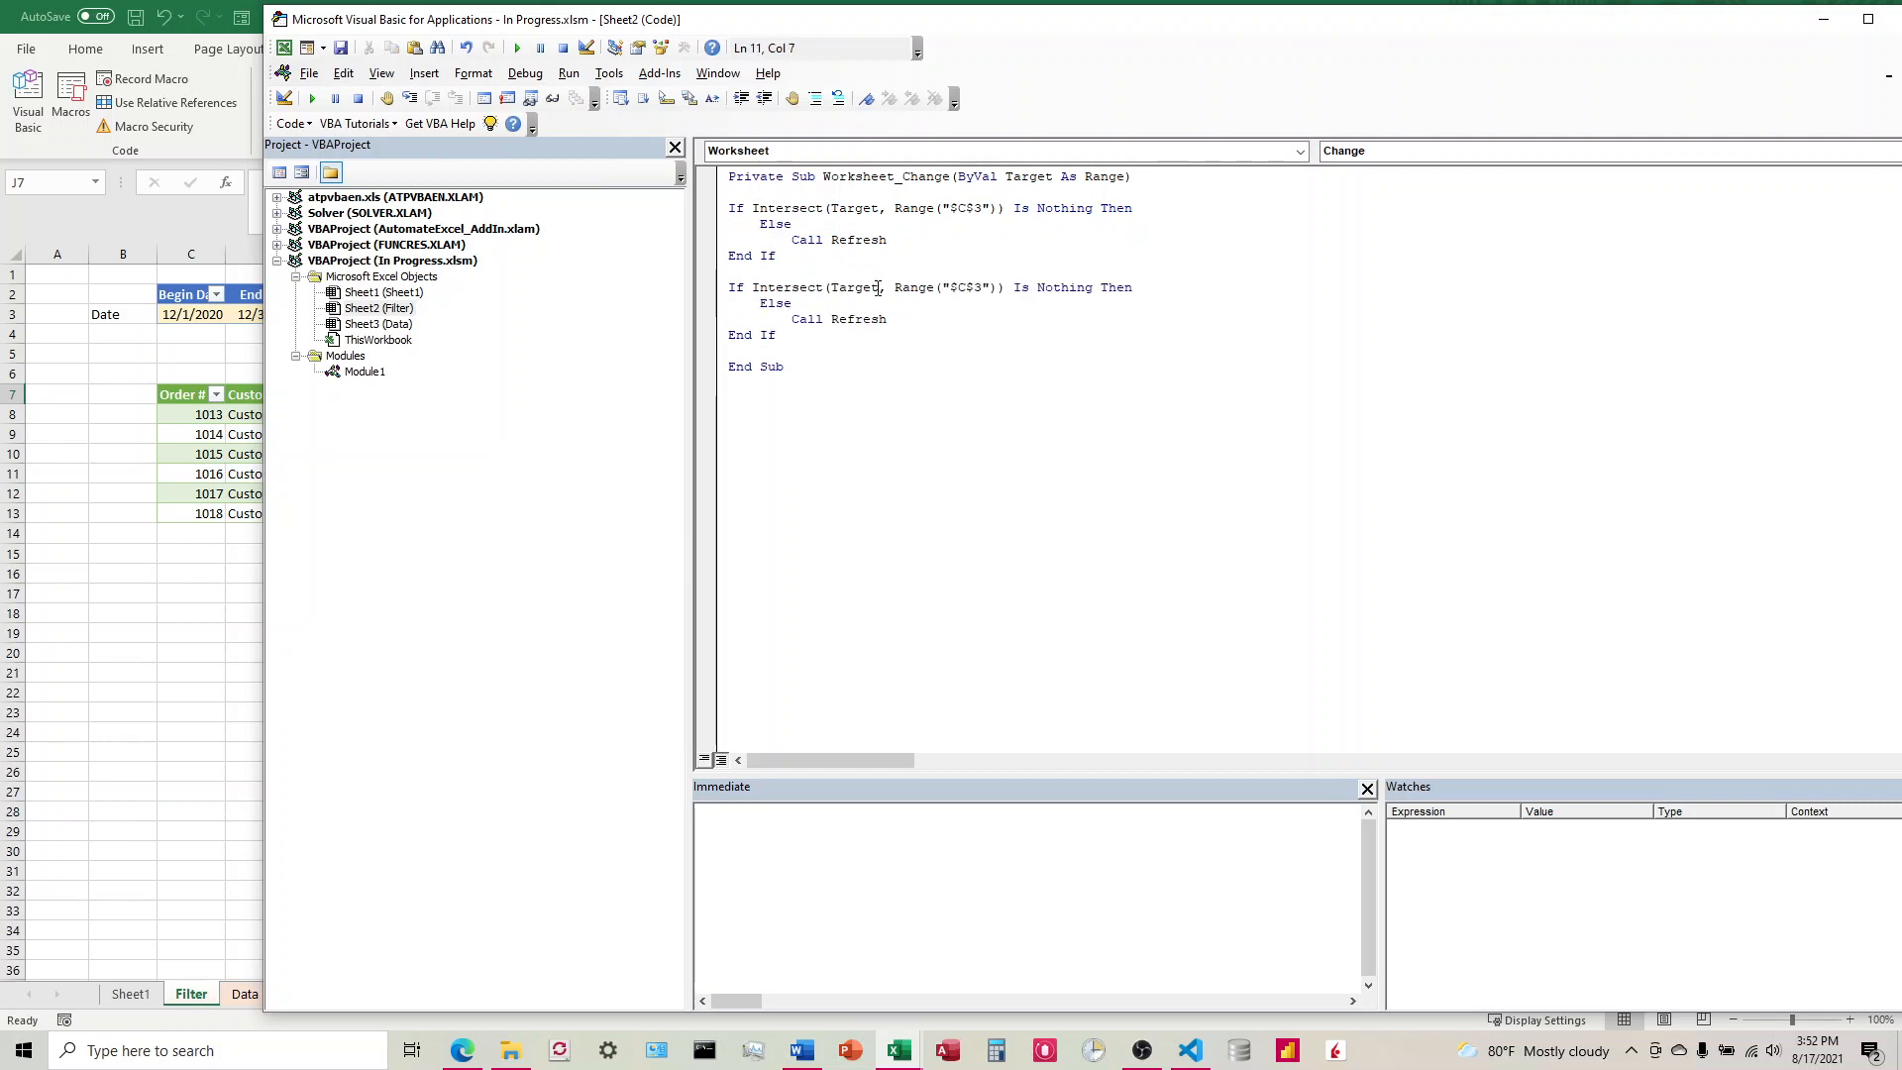
Step: Change the second If block's range to $D$3 and close the Visual Basic editor
left_click(966, 289)
mouse_move(895, 28)
left_mouse_down()
mouse_move(1054, 35)
mouse_move(922, 28)
left_mouse_up()
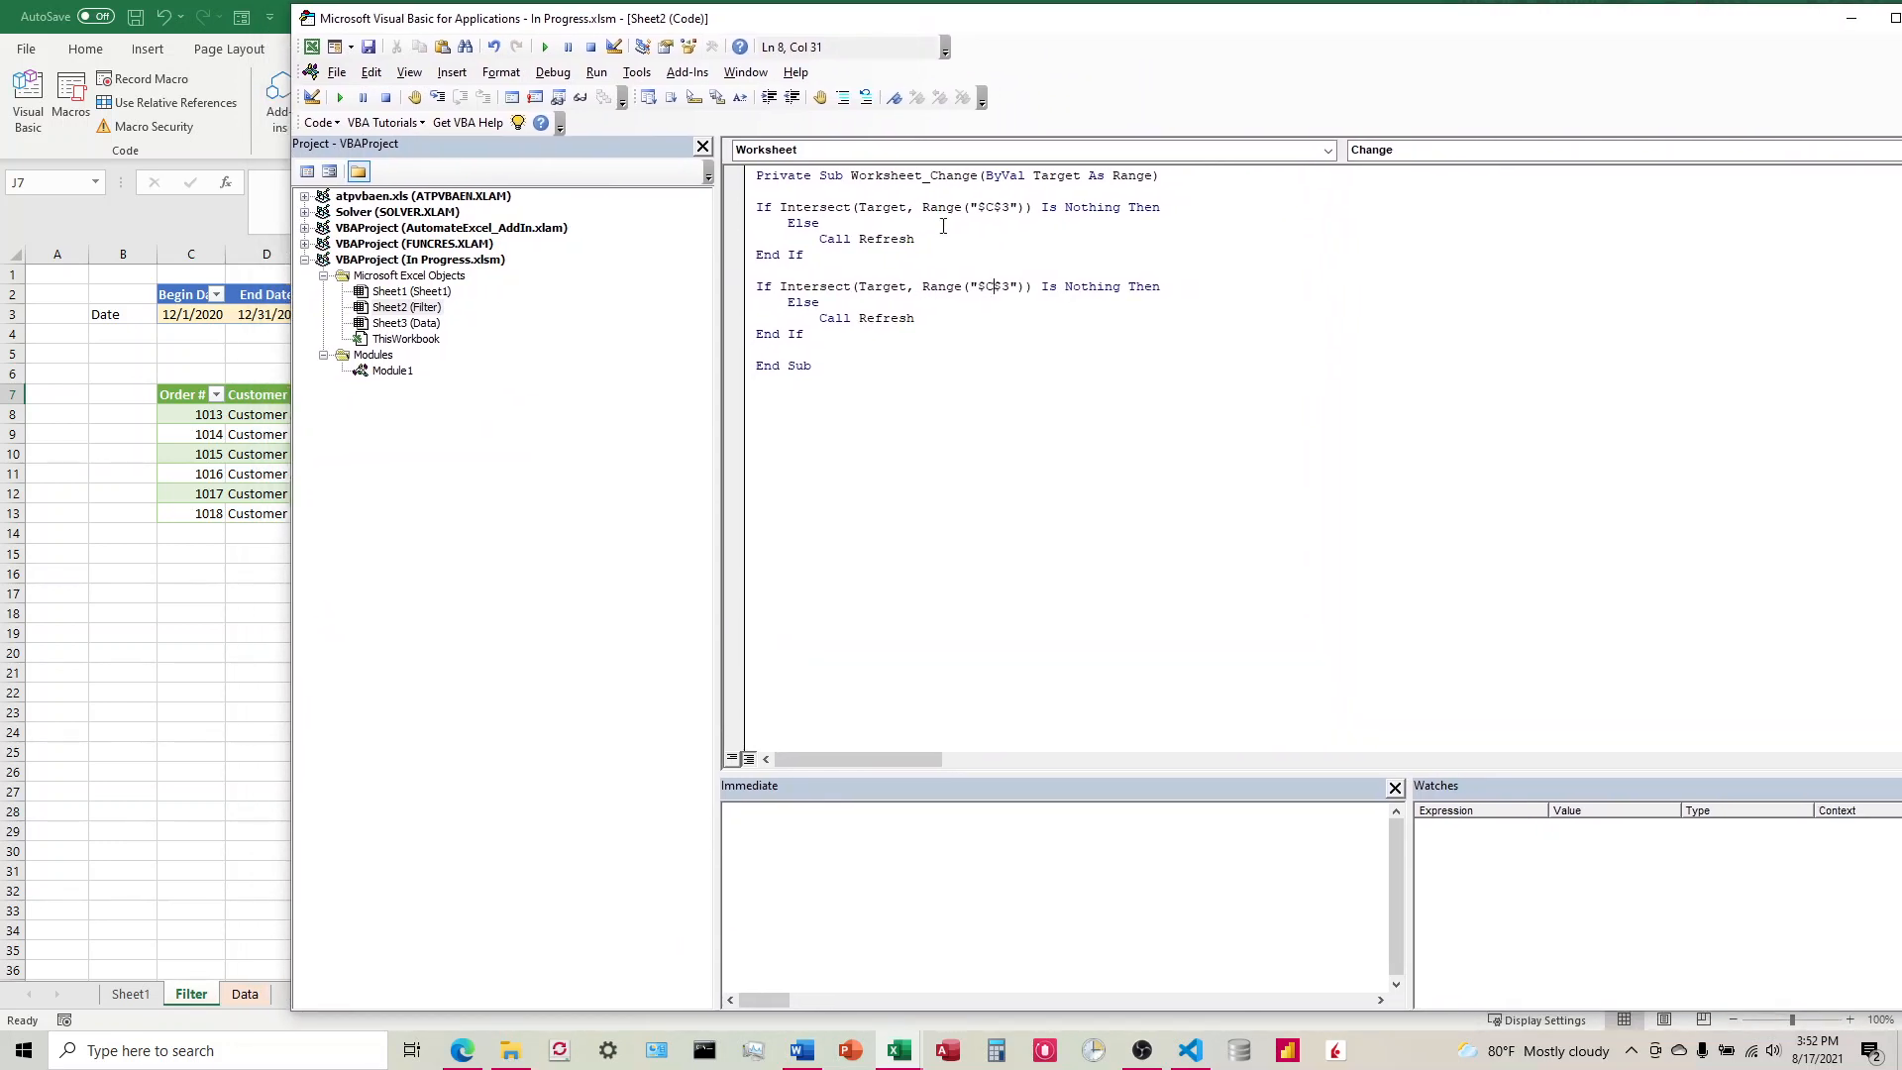
key("BackSpace")
type("D")
left_click_drag(1163, 24, 969, 29)
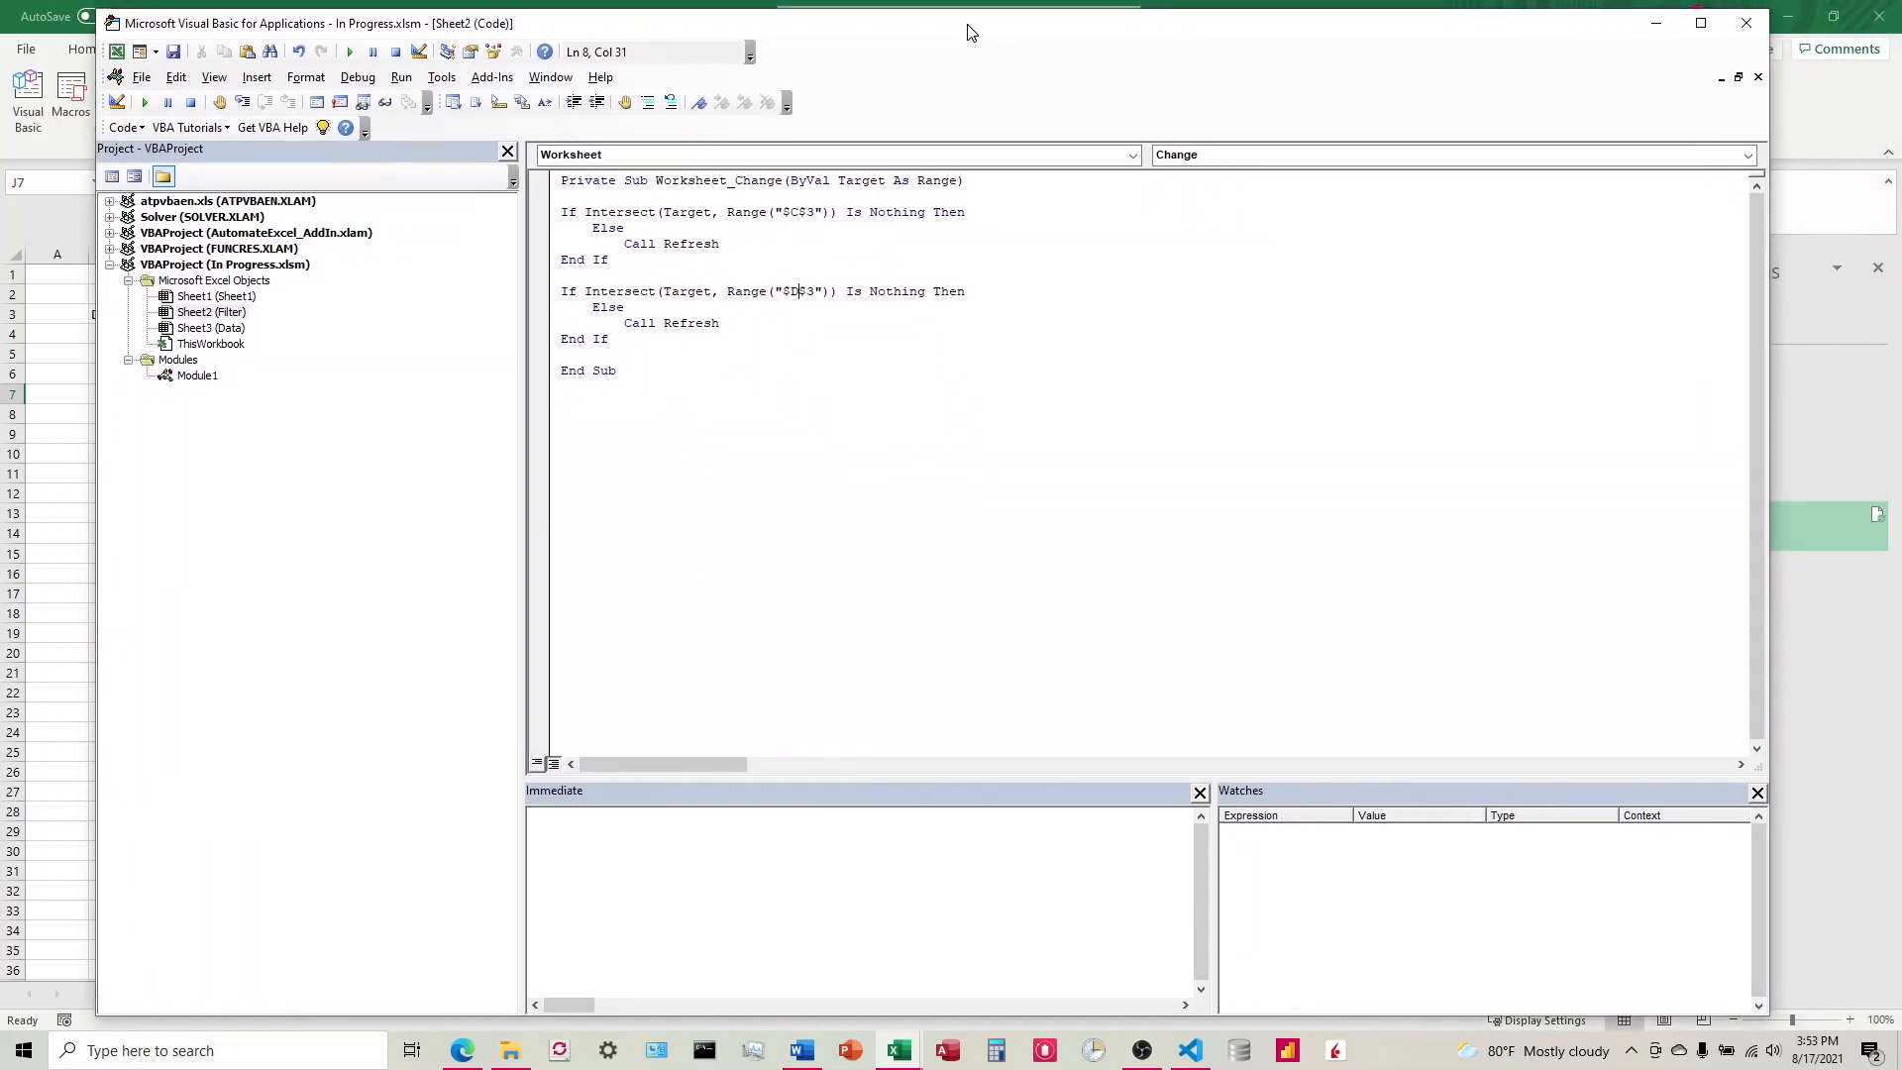
left_click(1743, 30)
Step: Clear both date cells on the Filter sheet and enter Begin Date 10/1/2020 and End Date 11/30/2020
left_click(779, 507)
left_click_drag(178, 315, 240, 316)
key("Delete")
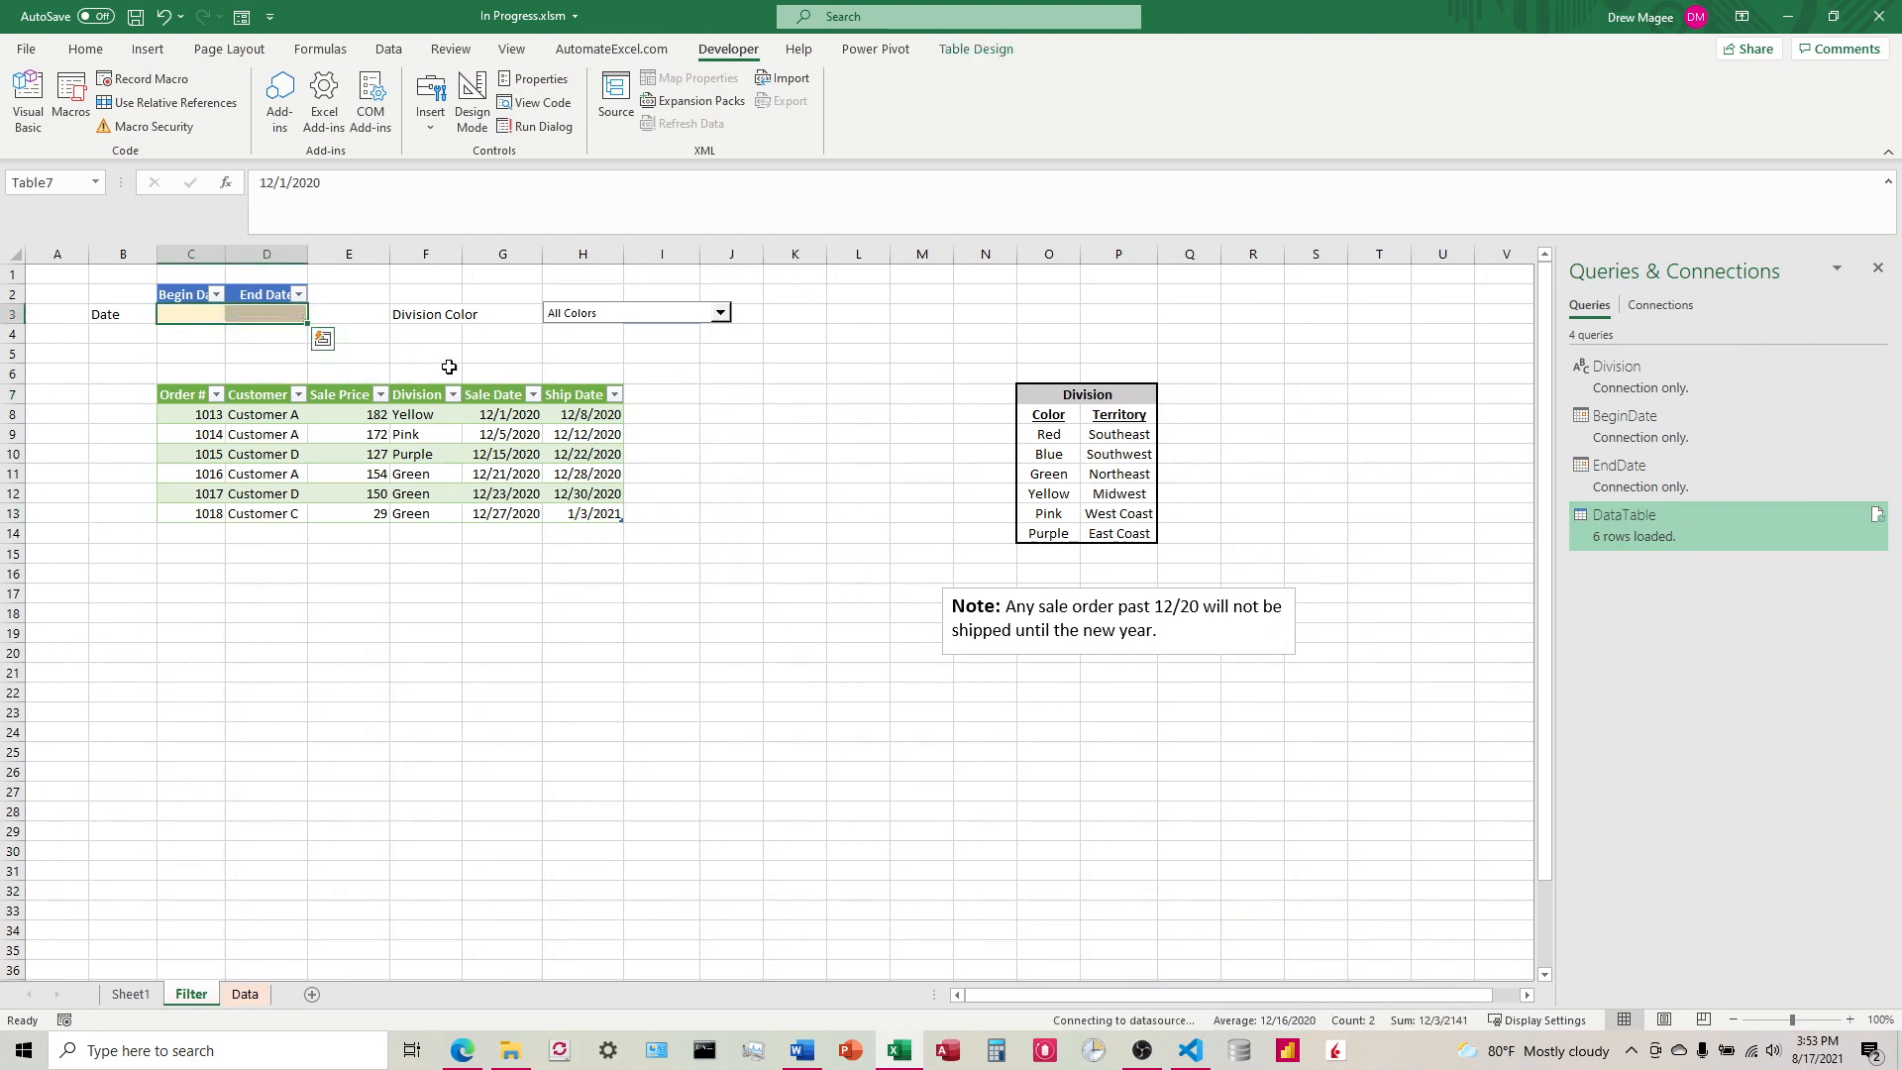
left_click(199, 311)
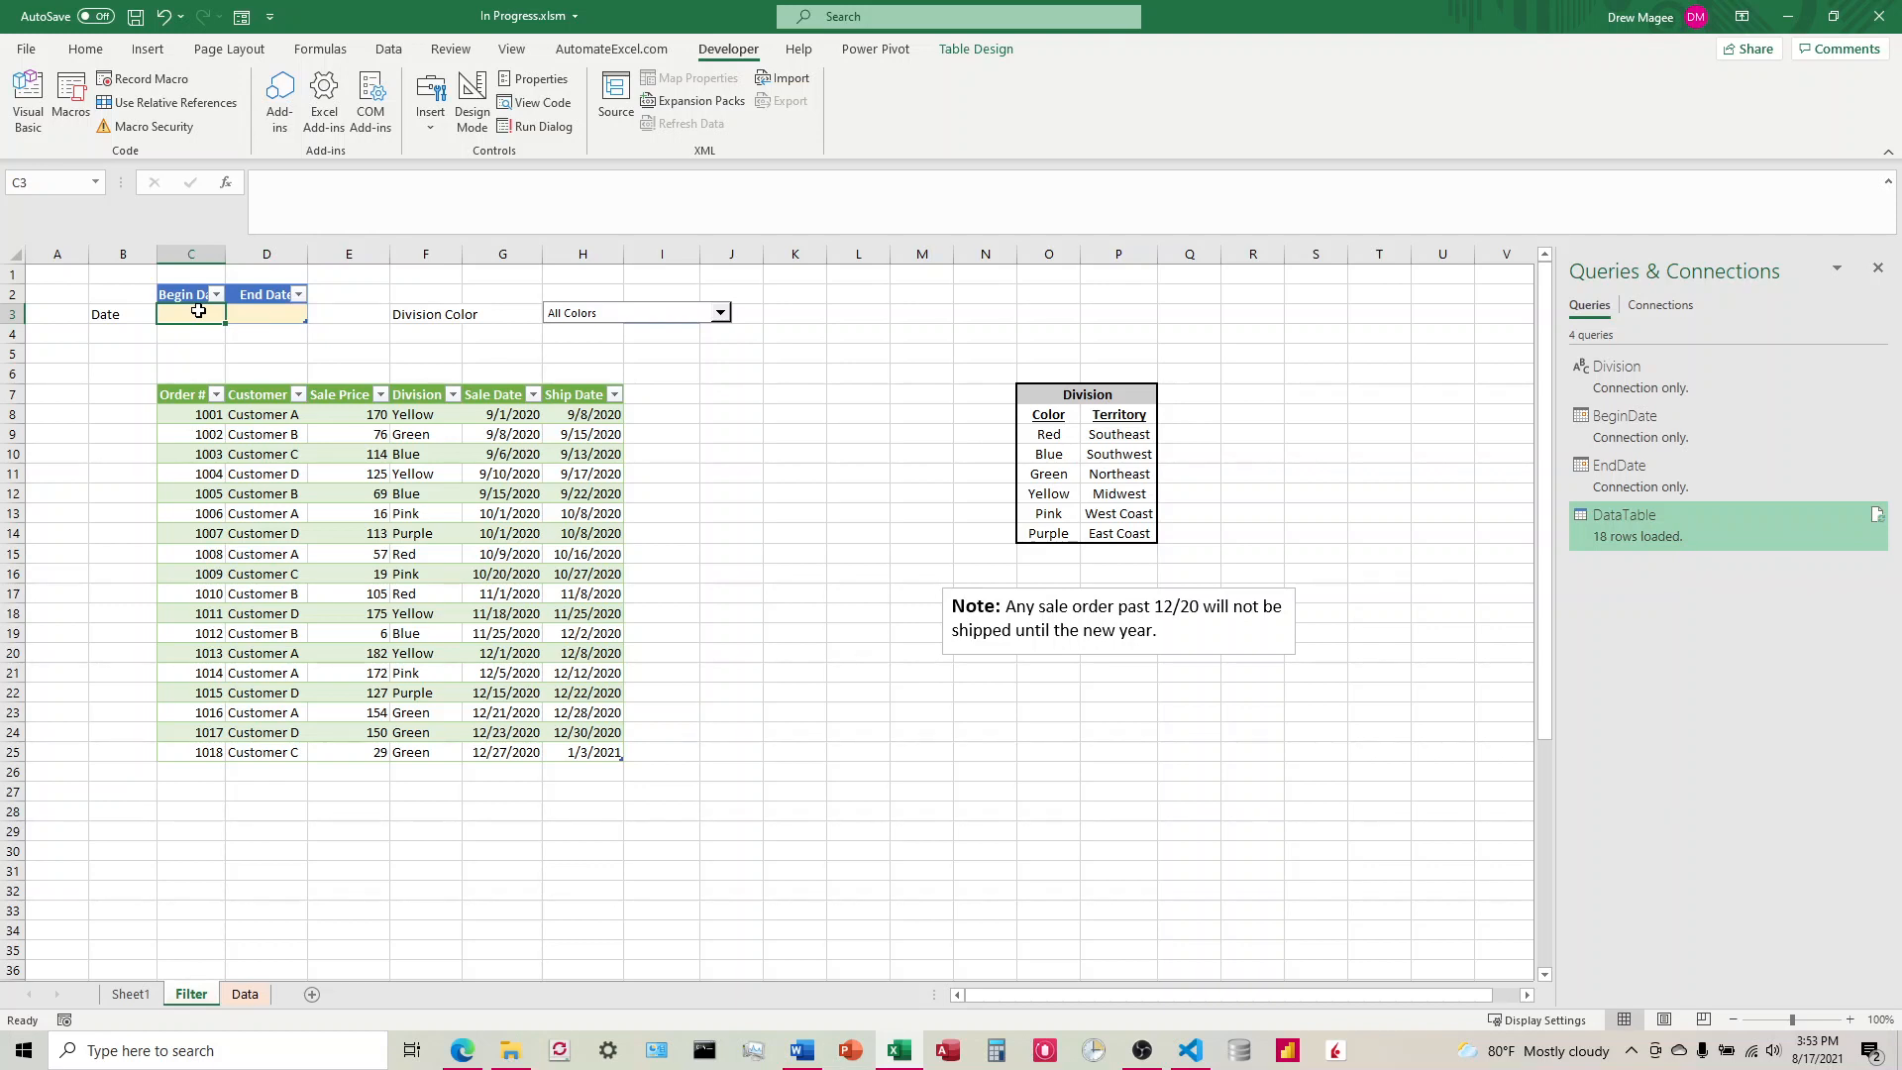
type("10/1/2020")
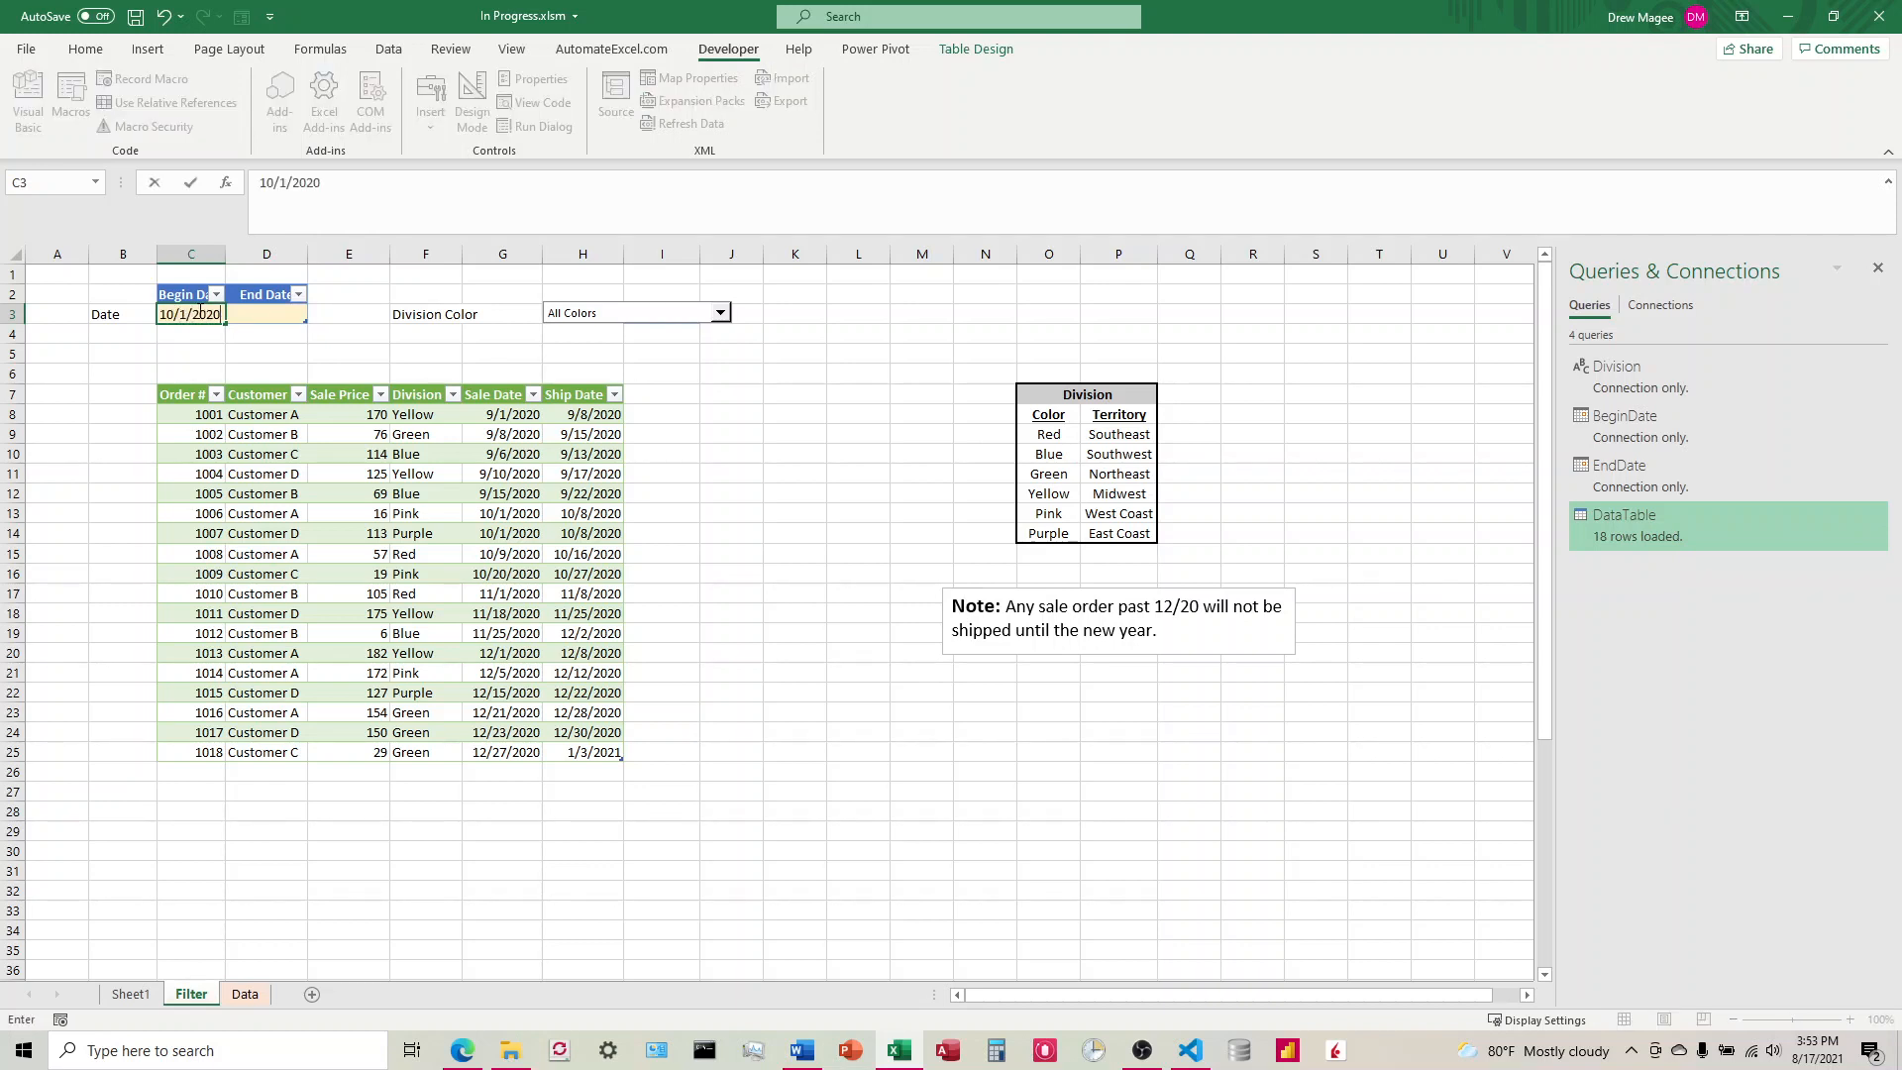
key("Tab")
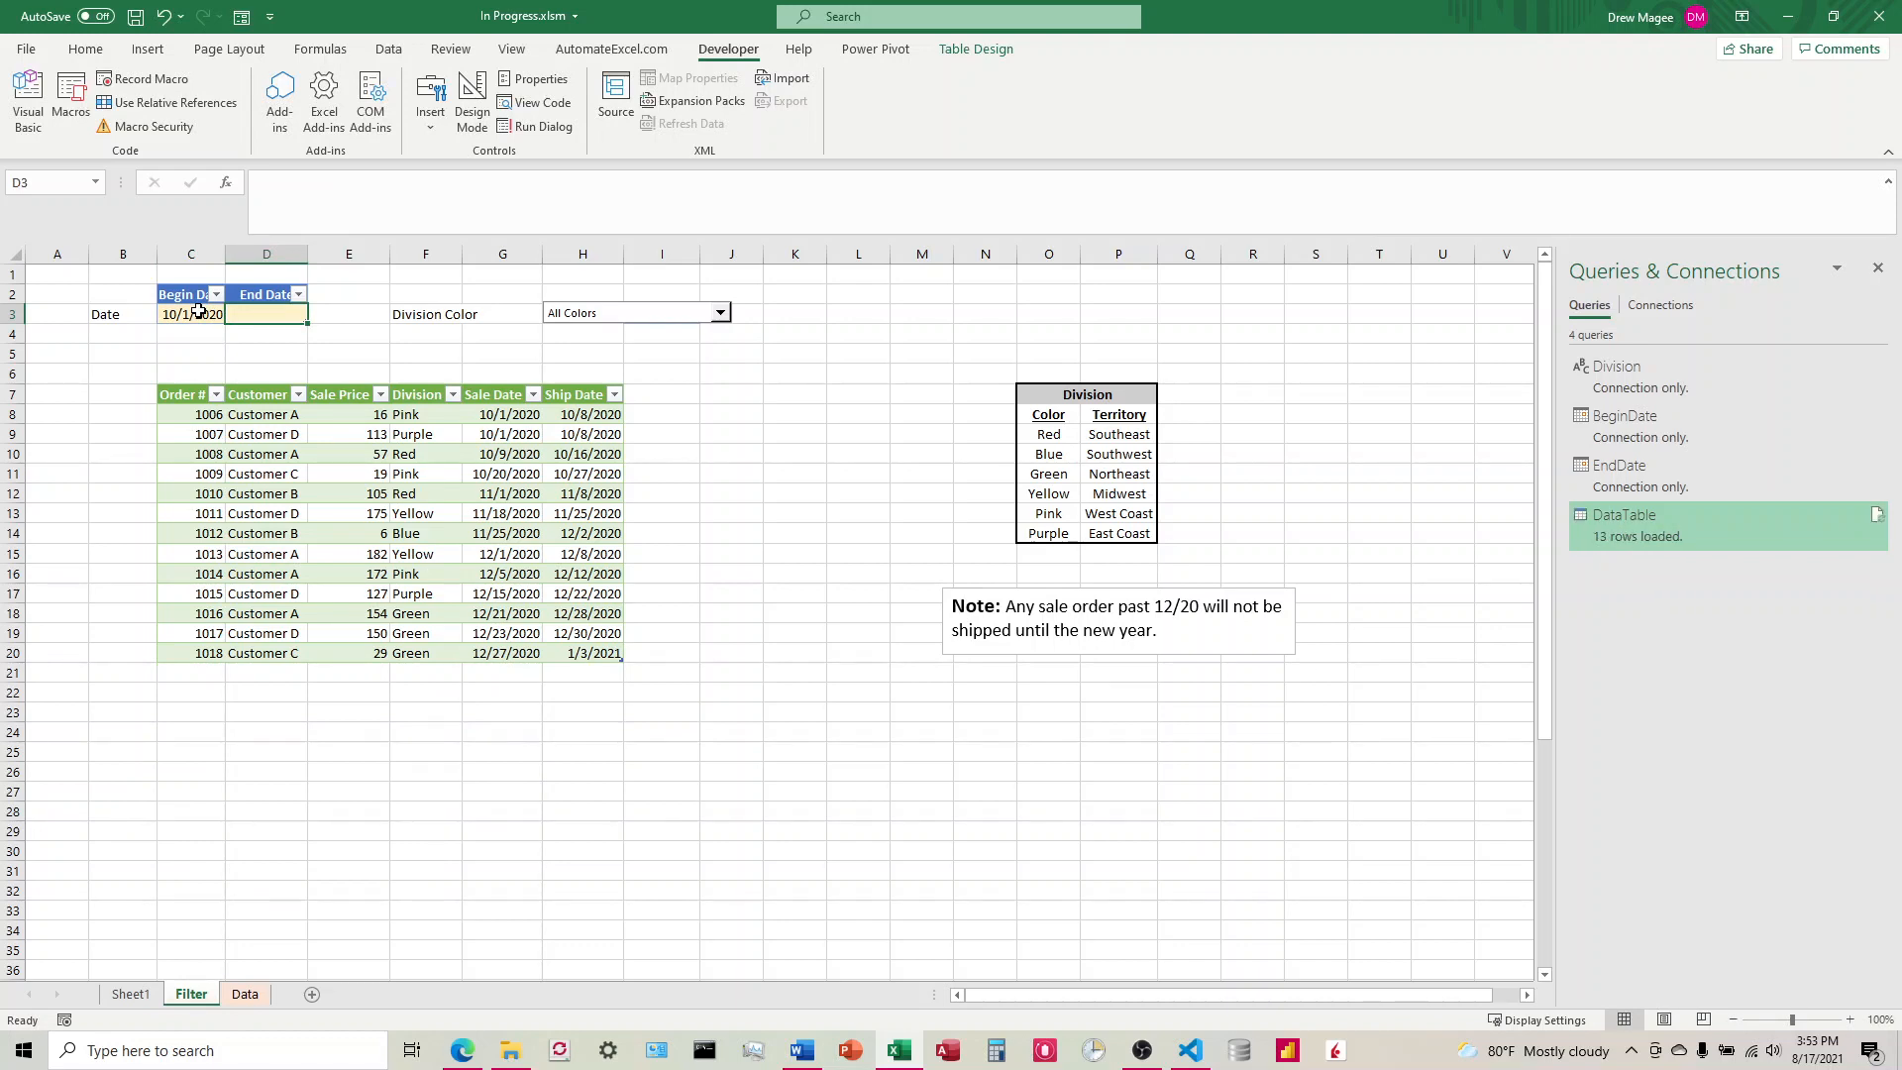
type("11/30/2020")
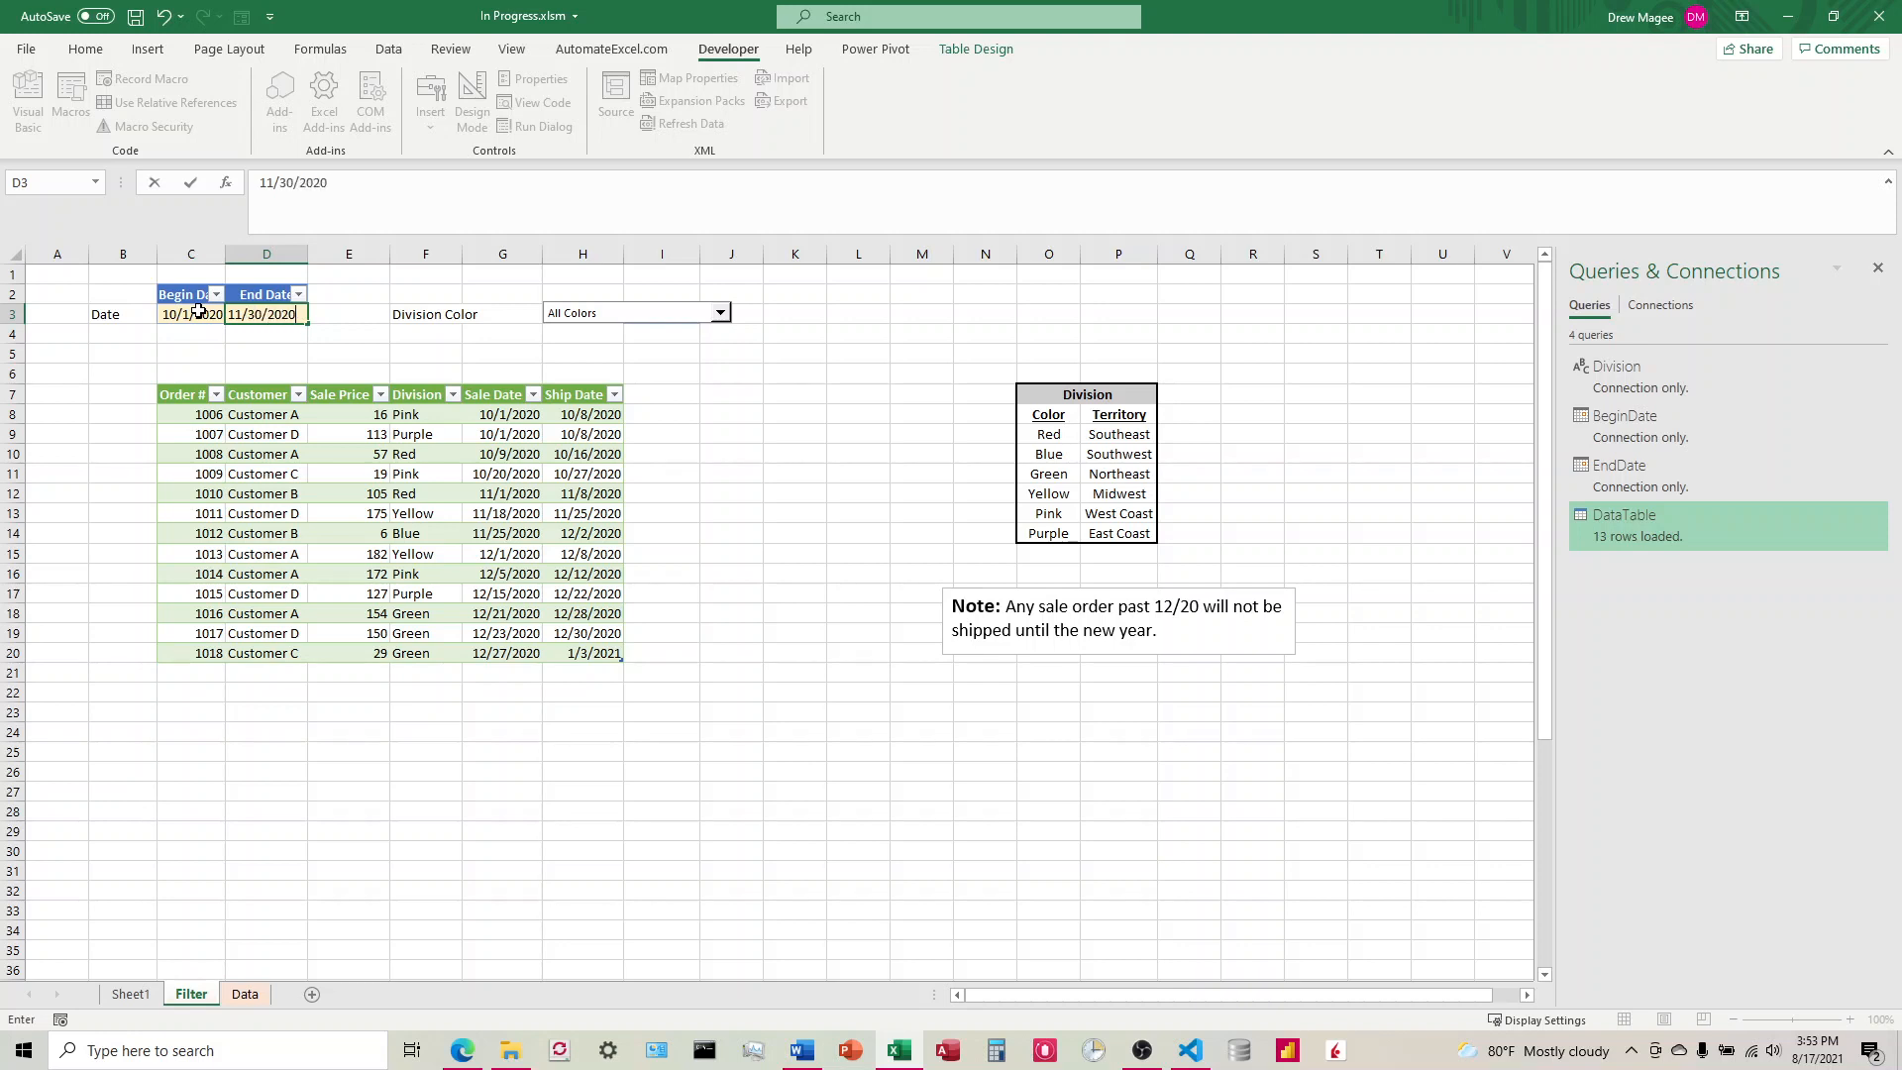
key("Tab")
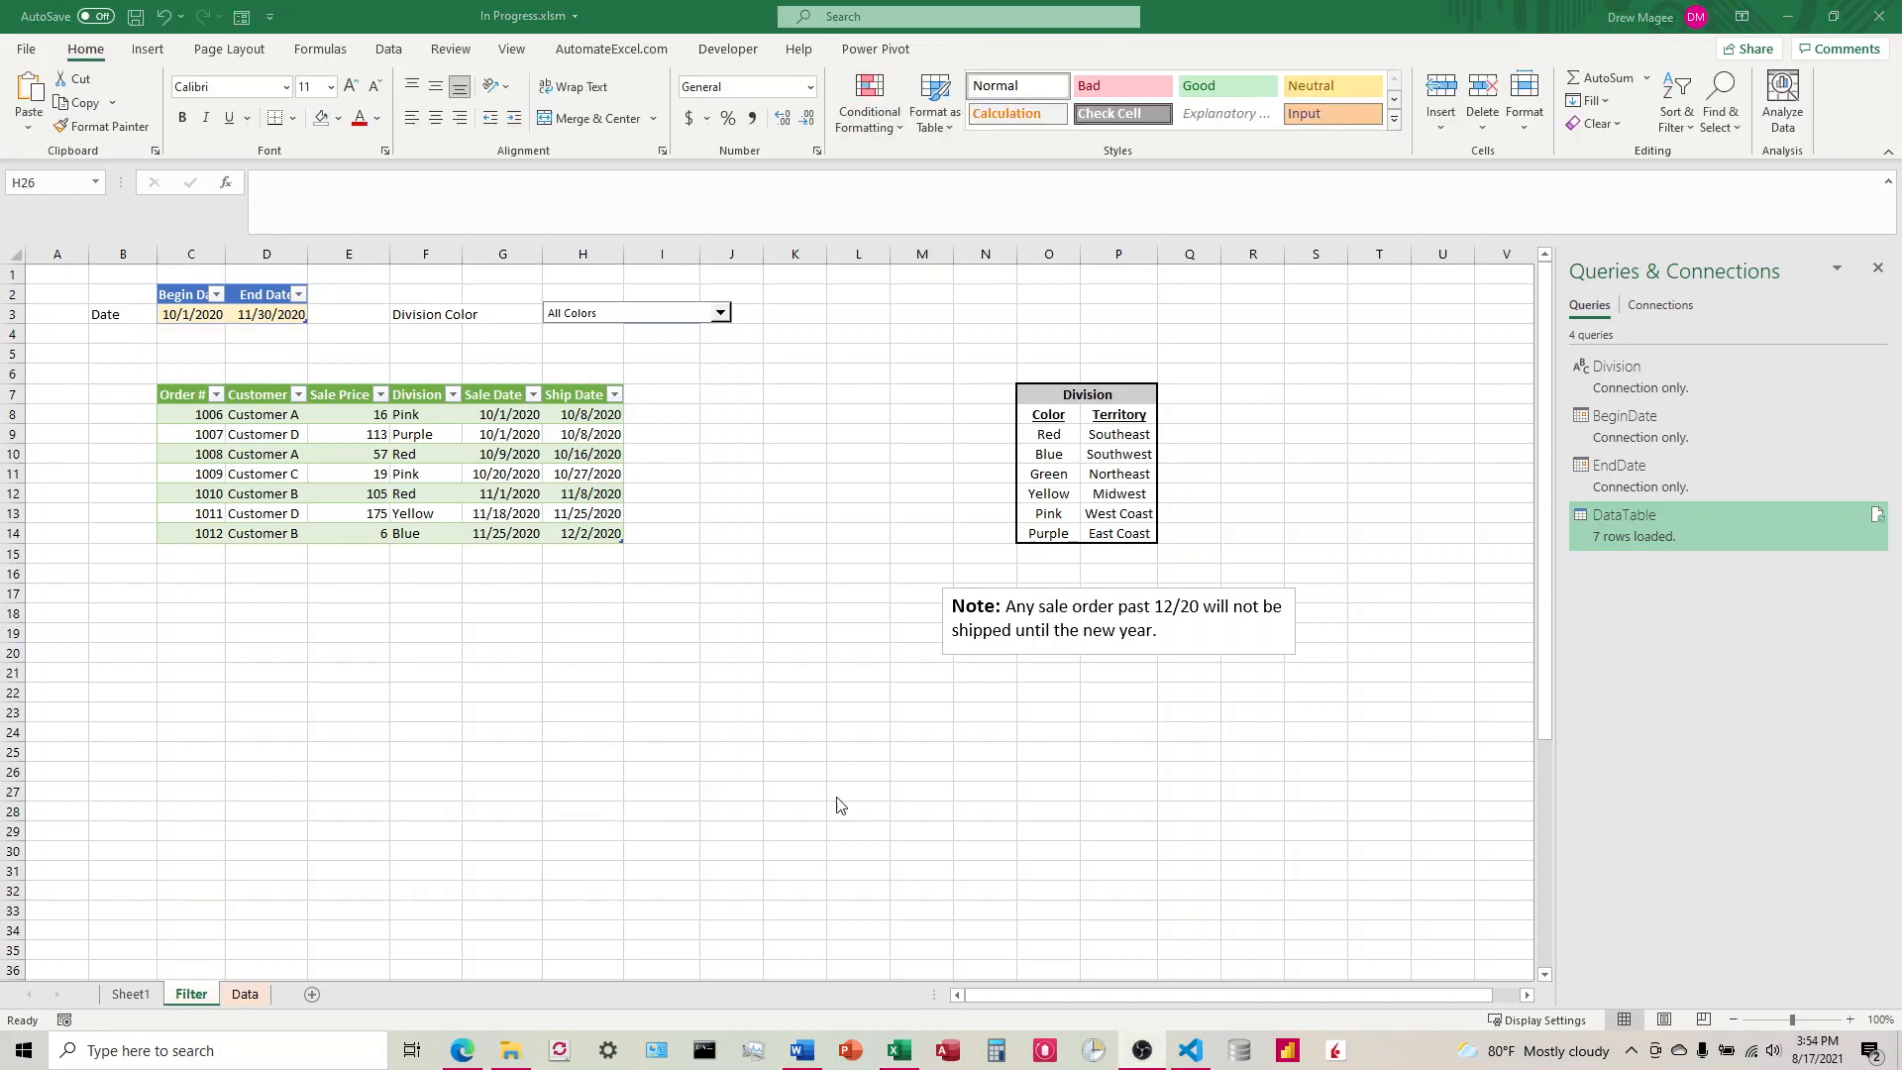
Step: Switch to Sheet1 with the original orders table
left_click(134, 996)
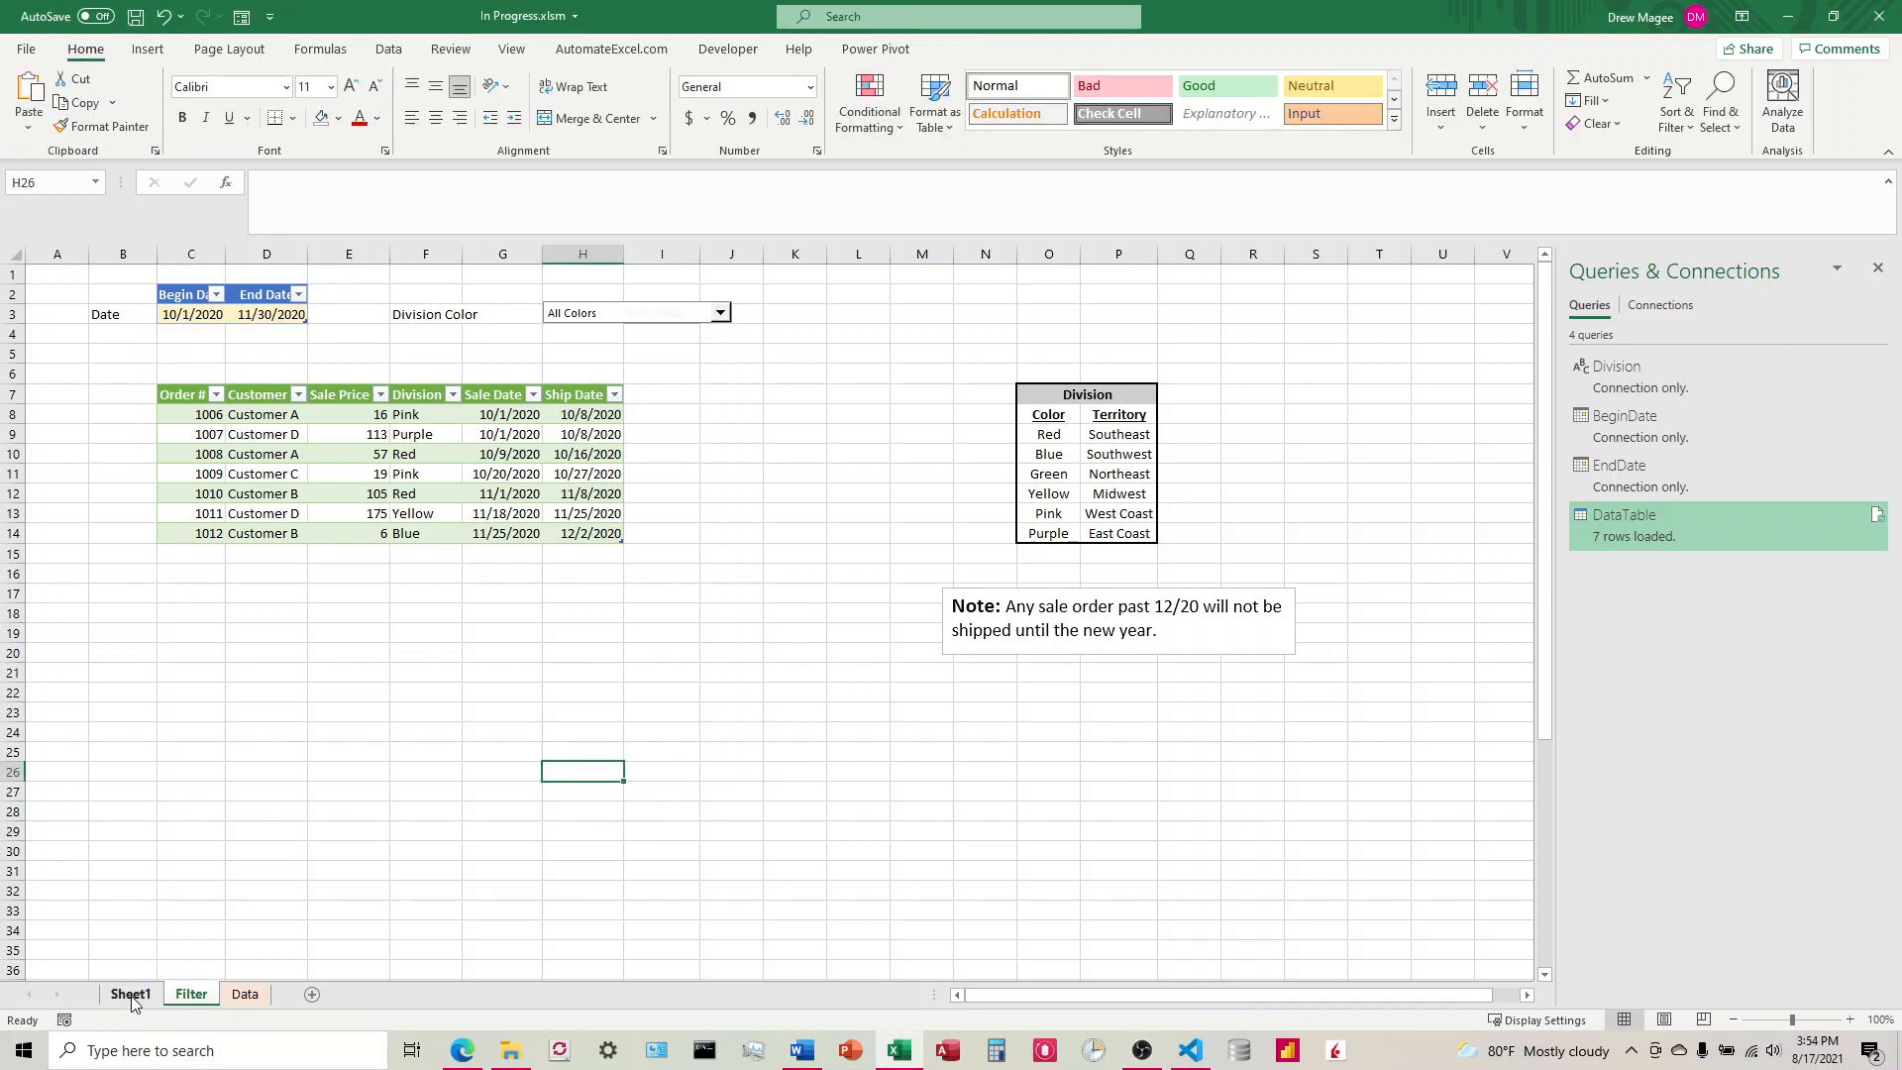
left_click(132, 995)
right_click(132, 997)
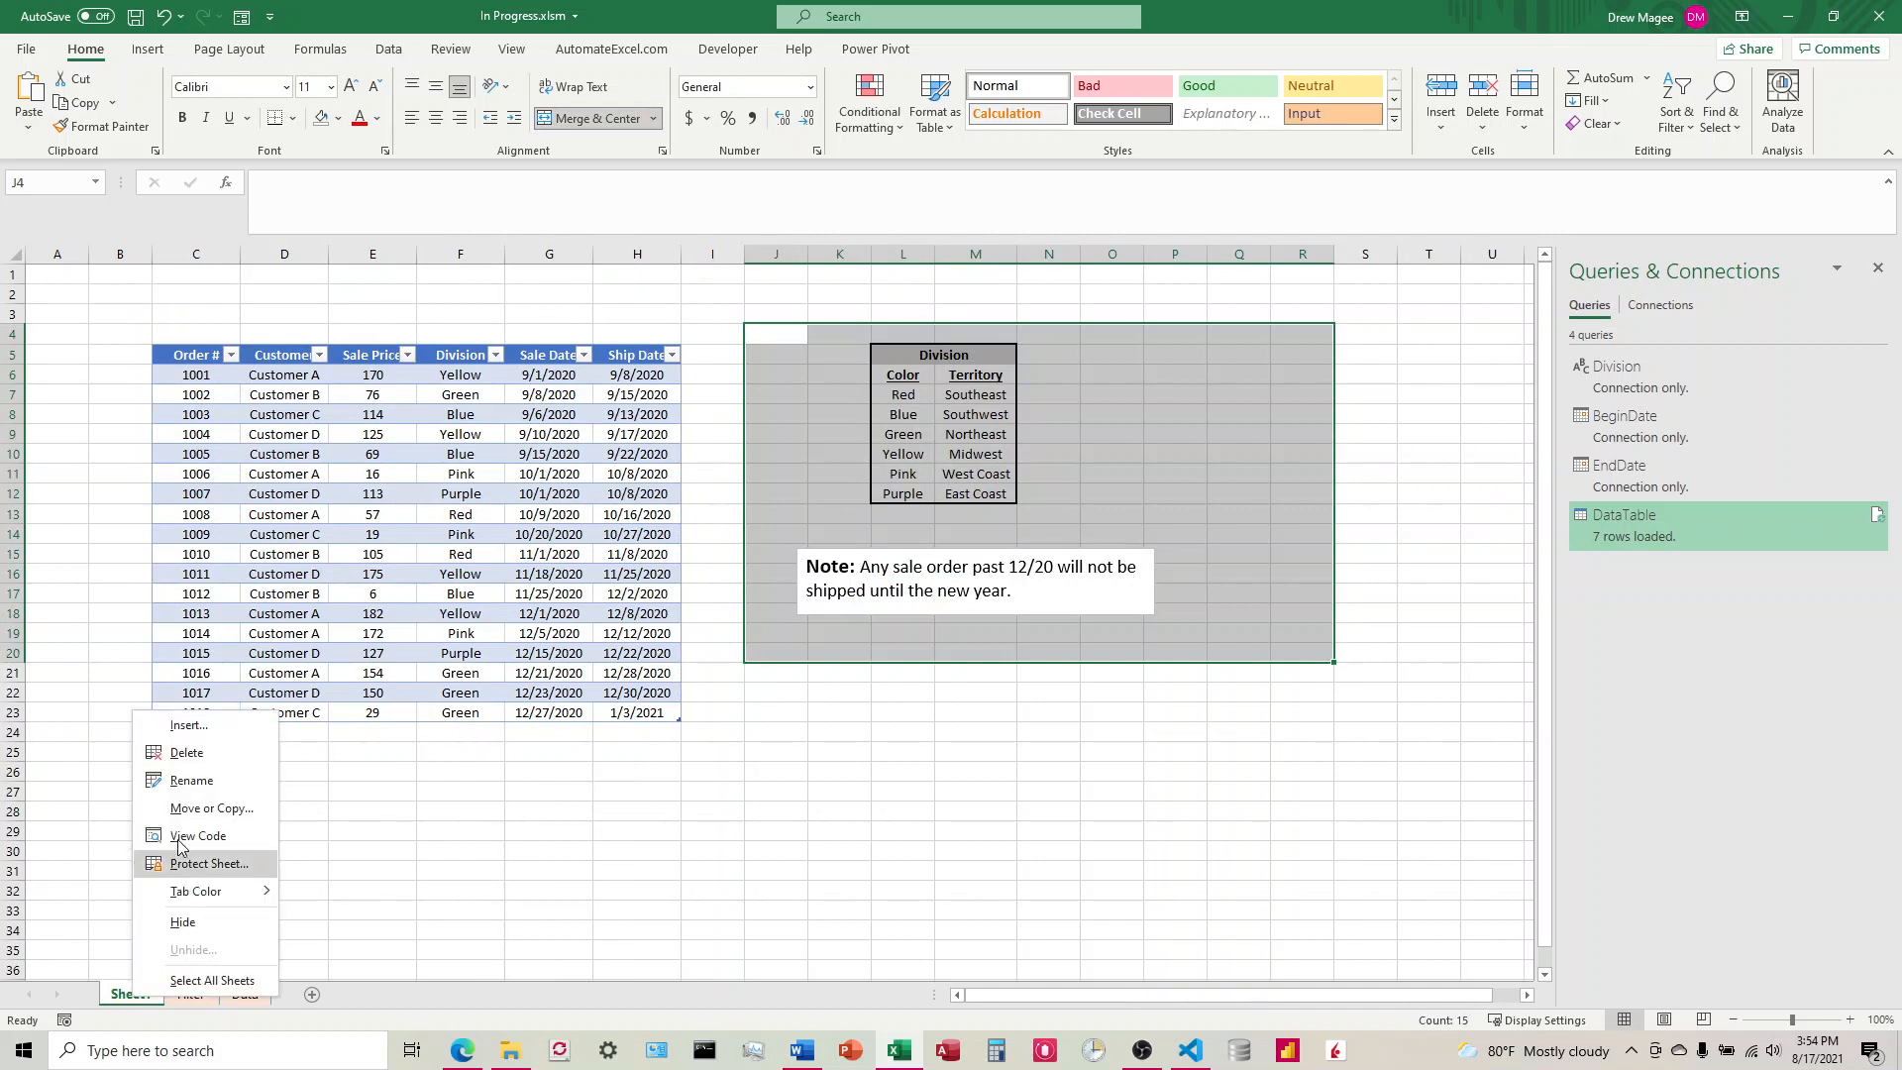
left_click(194, 759)
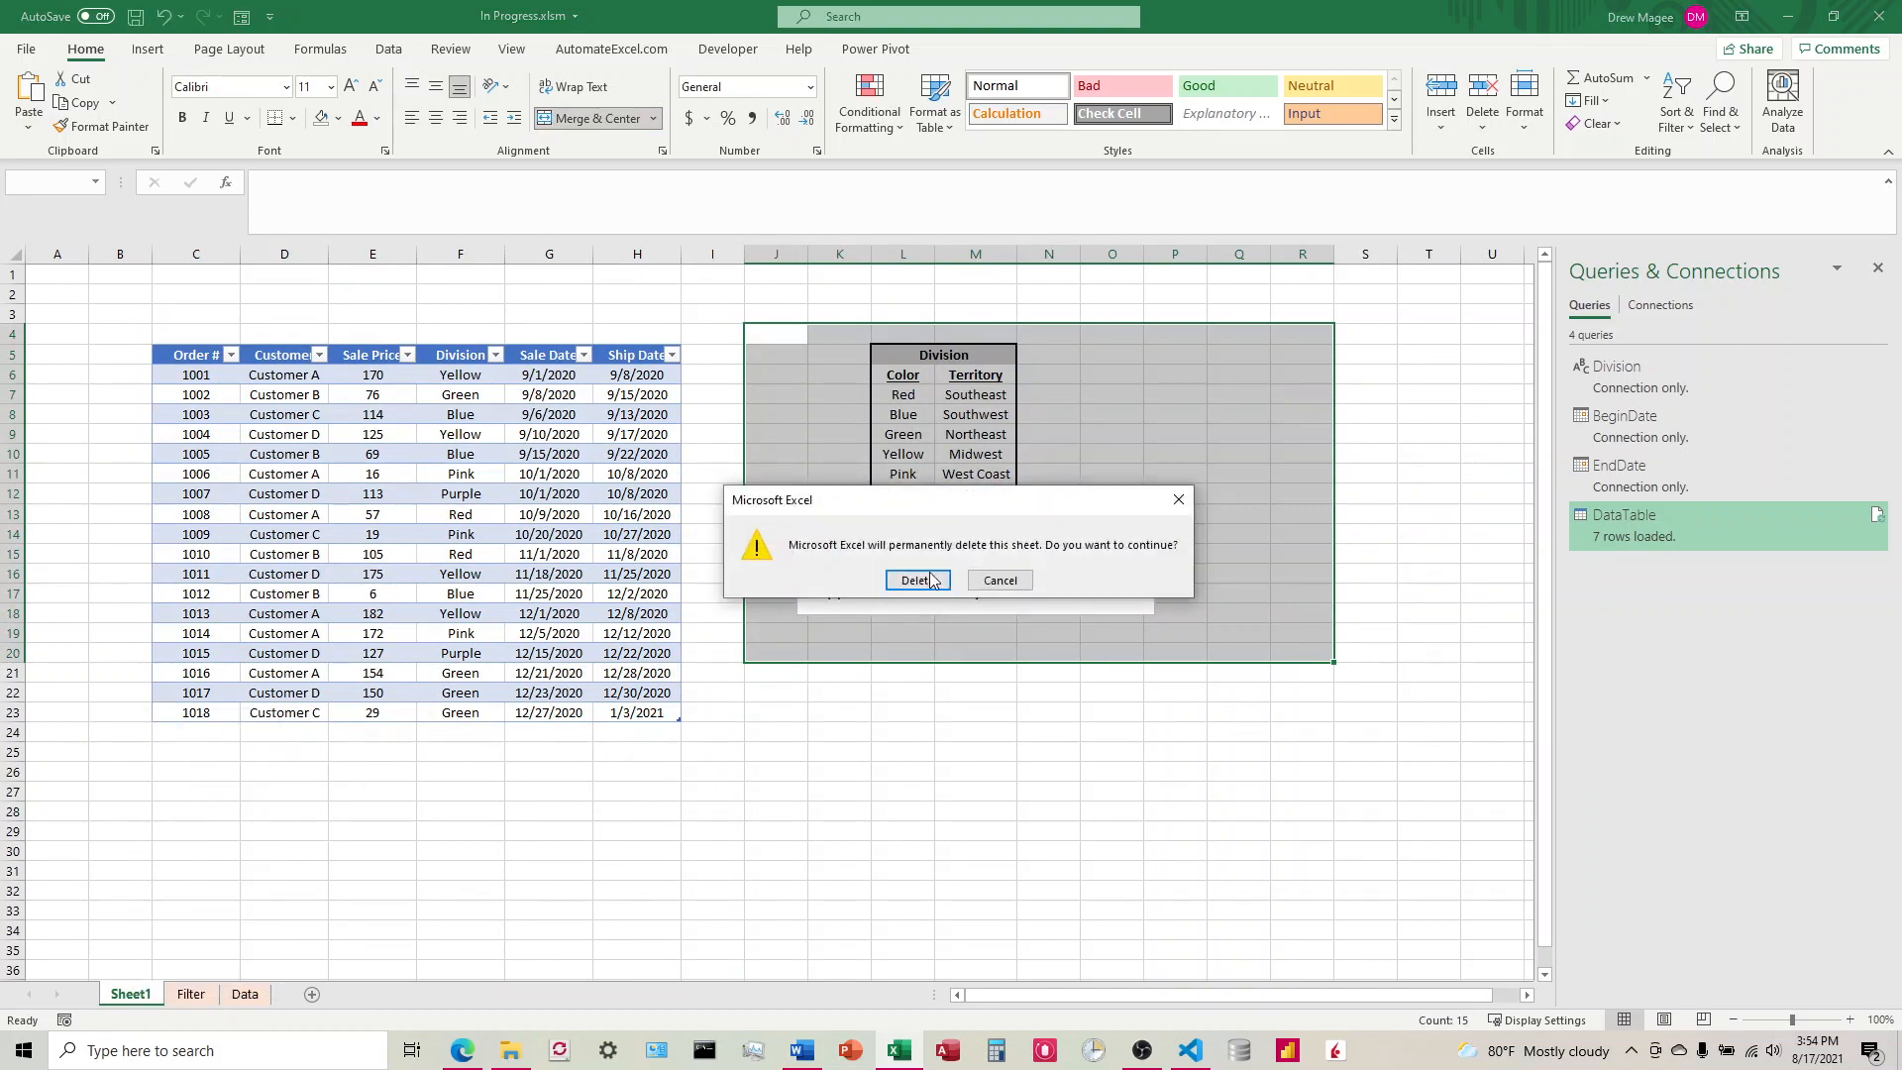
left_click(999, 581)
Step: Filter the Sale Date column of the Sheet1 orders table to exclude October 2020
left_click(584, 355)
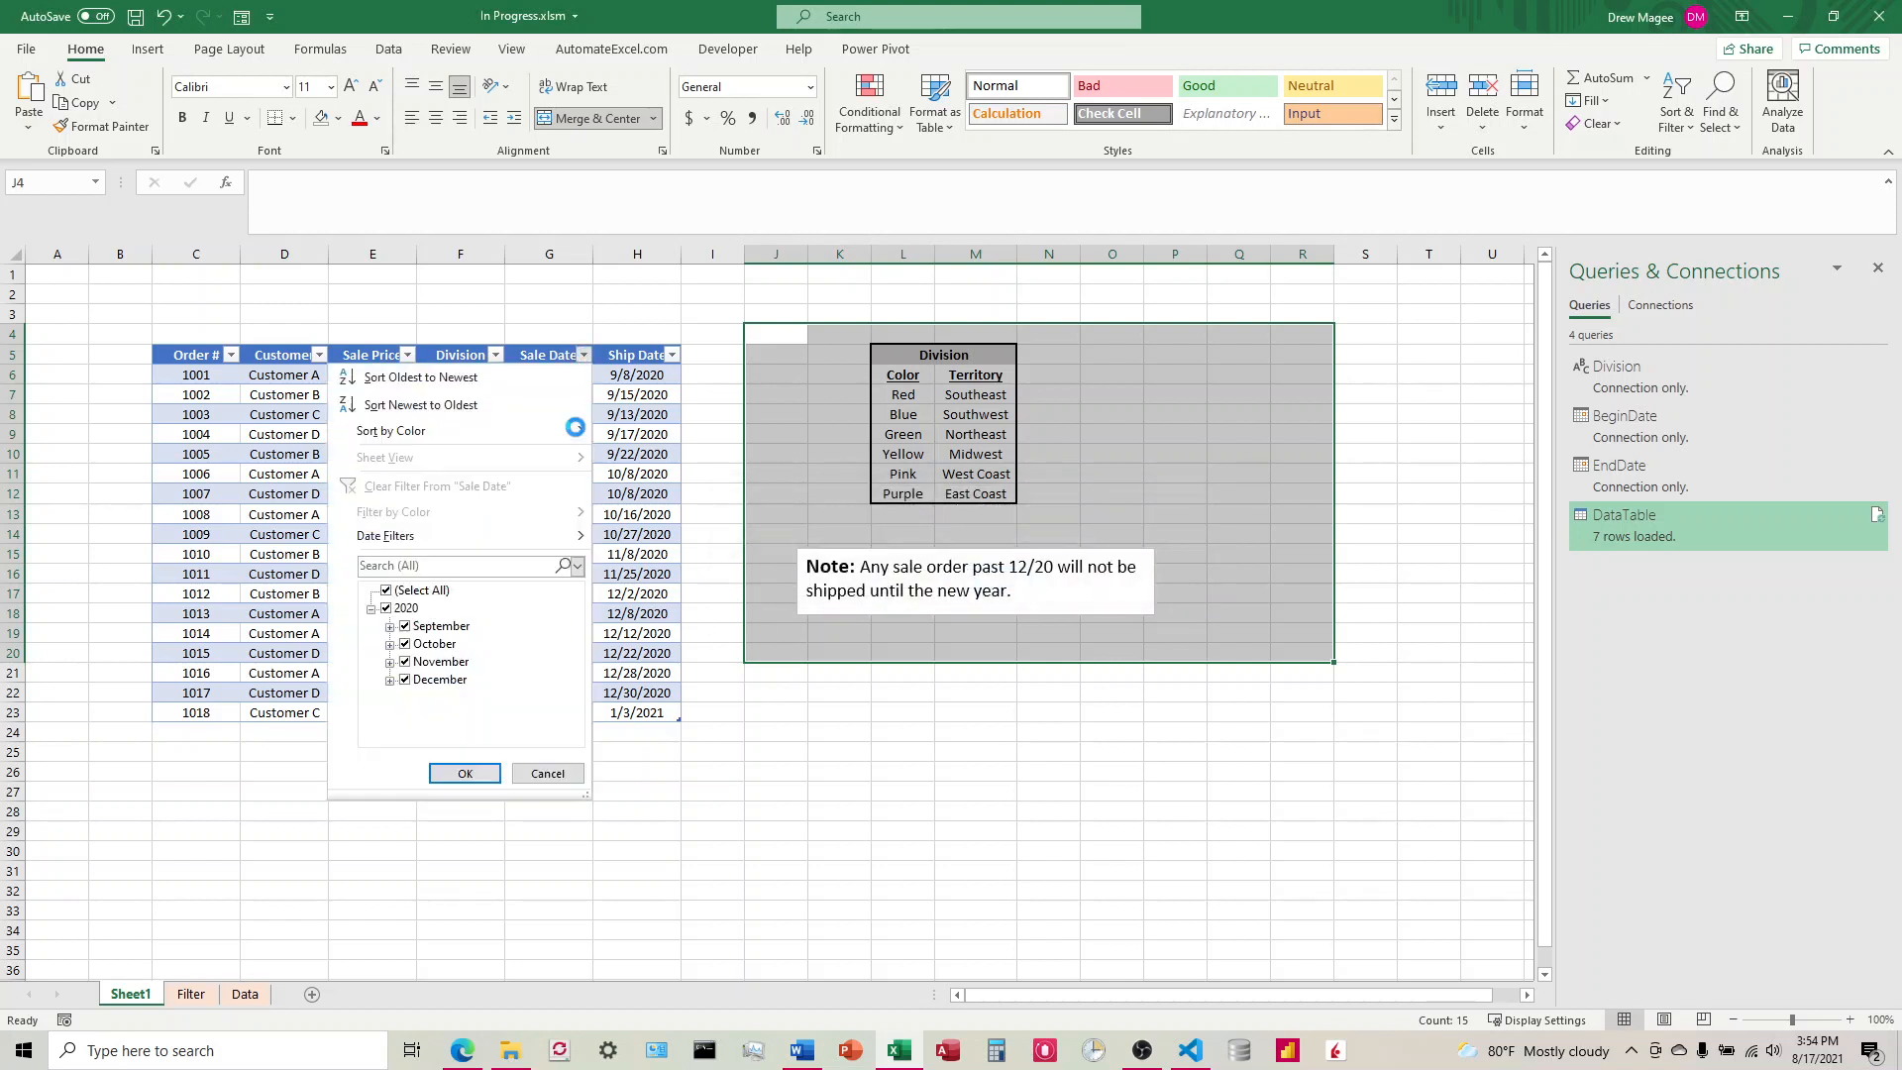
left_click(406, 644)
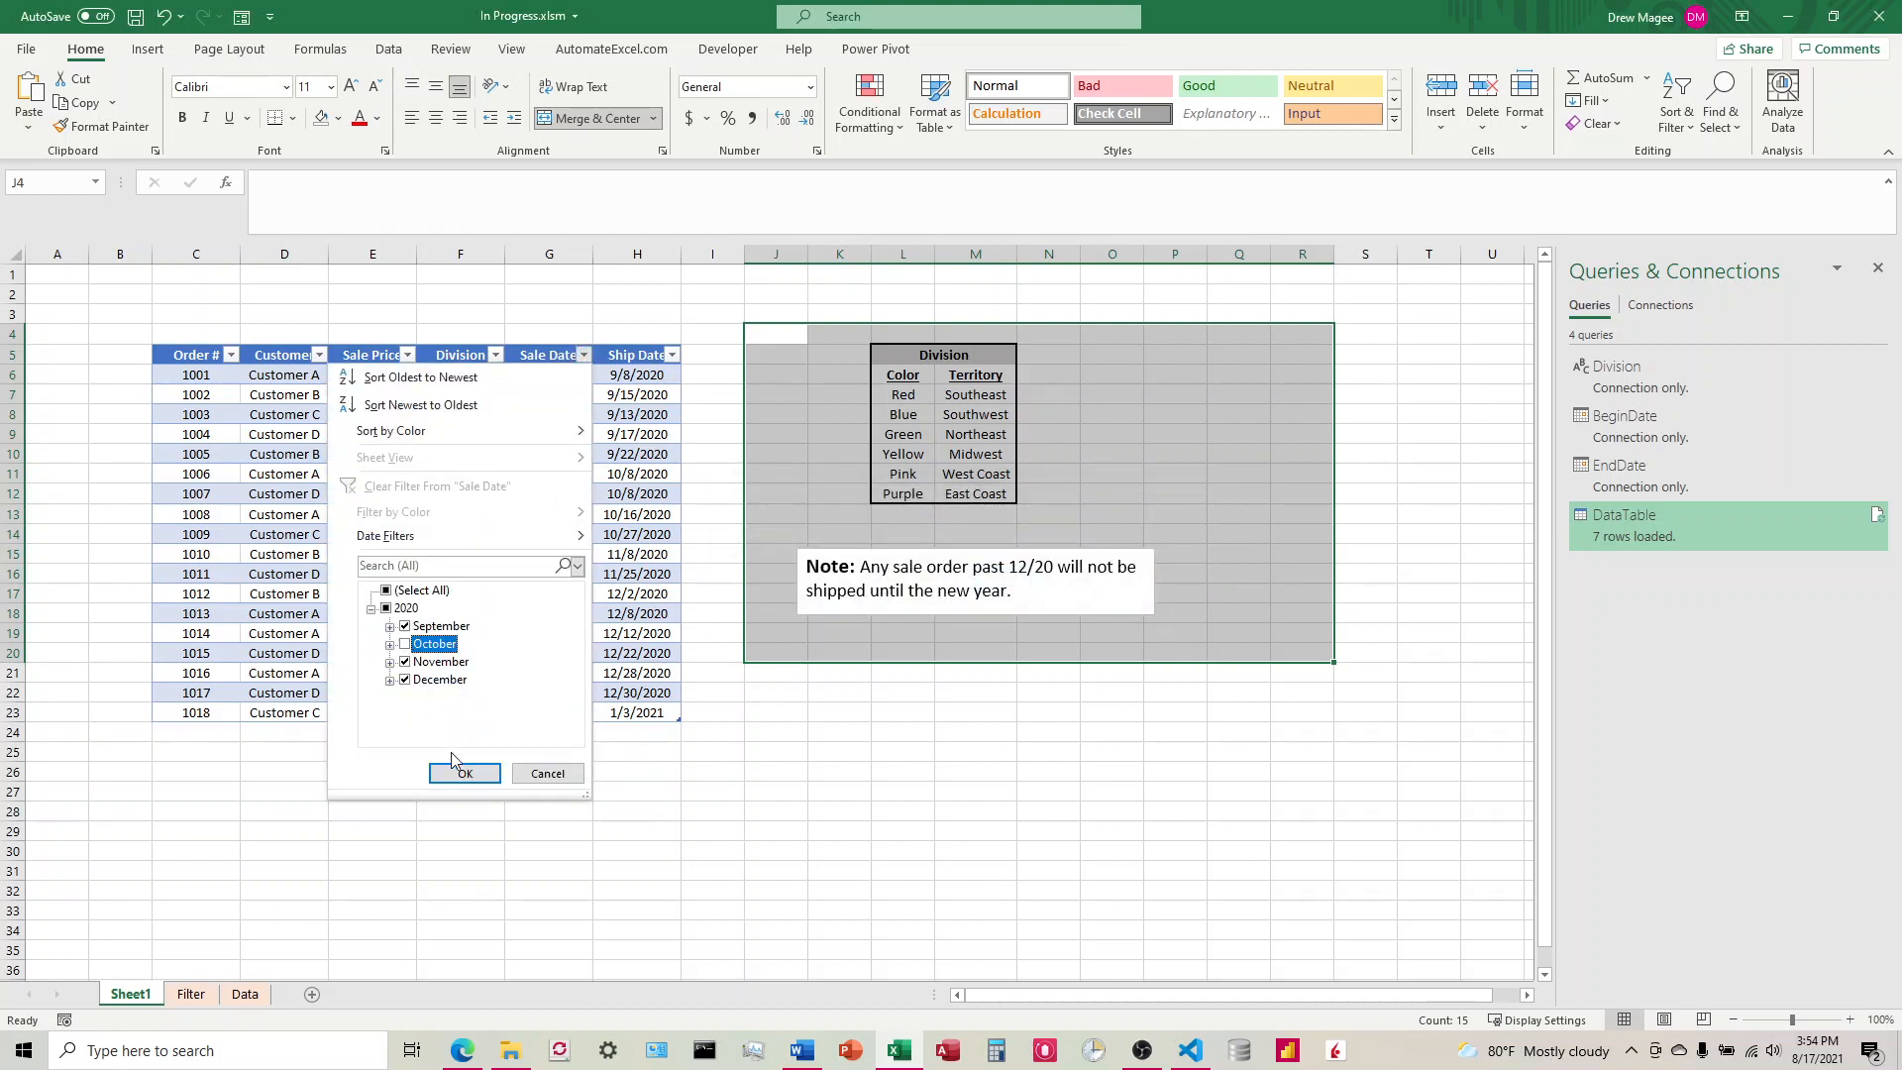
left_click(475, 773)
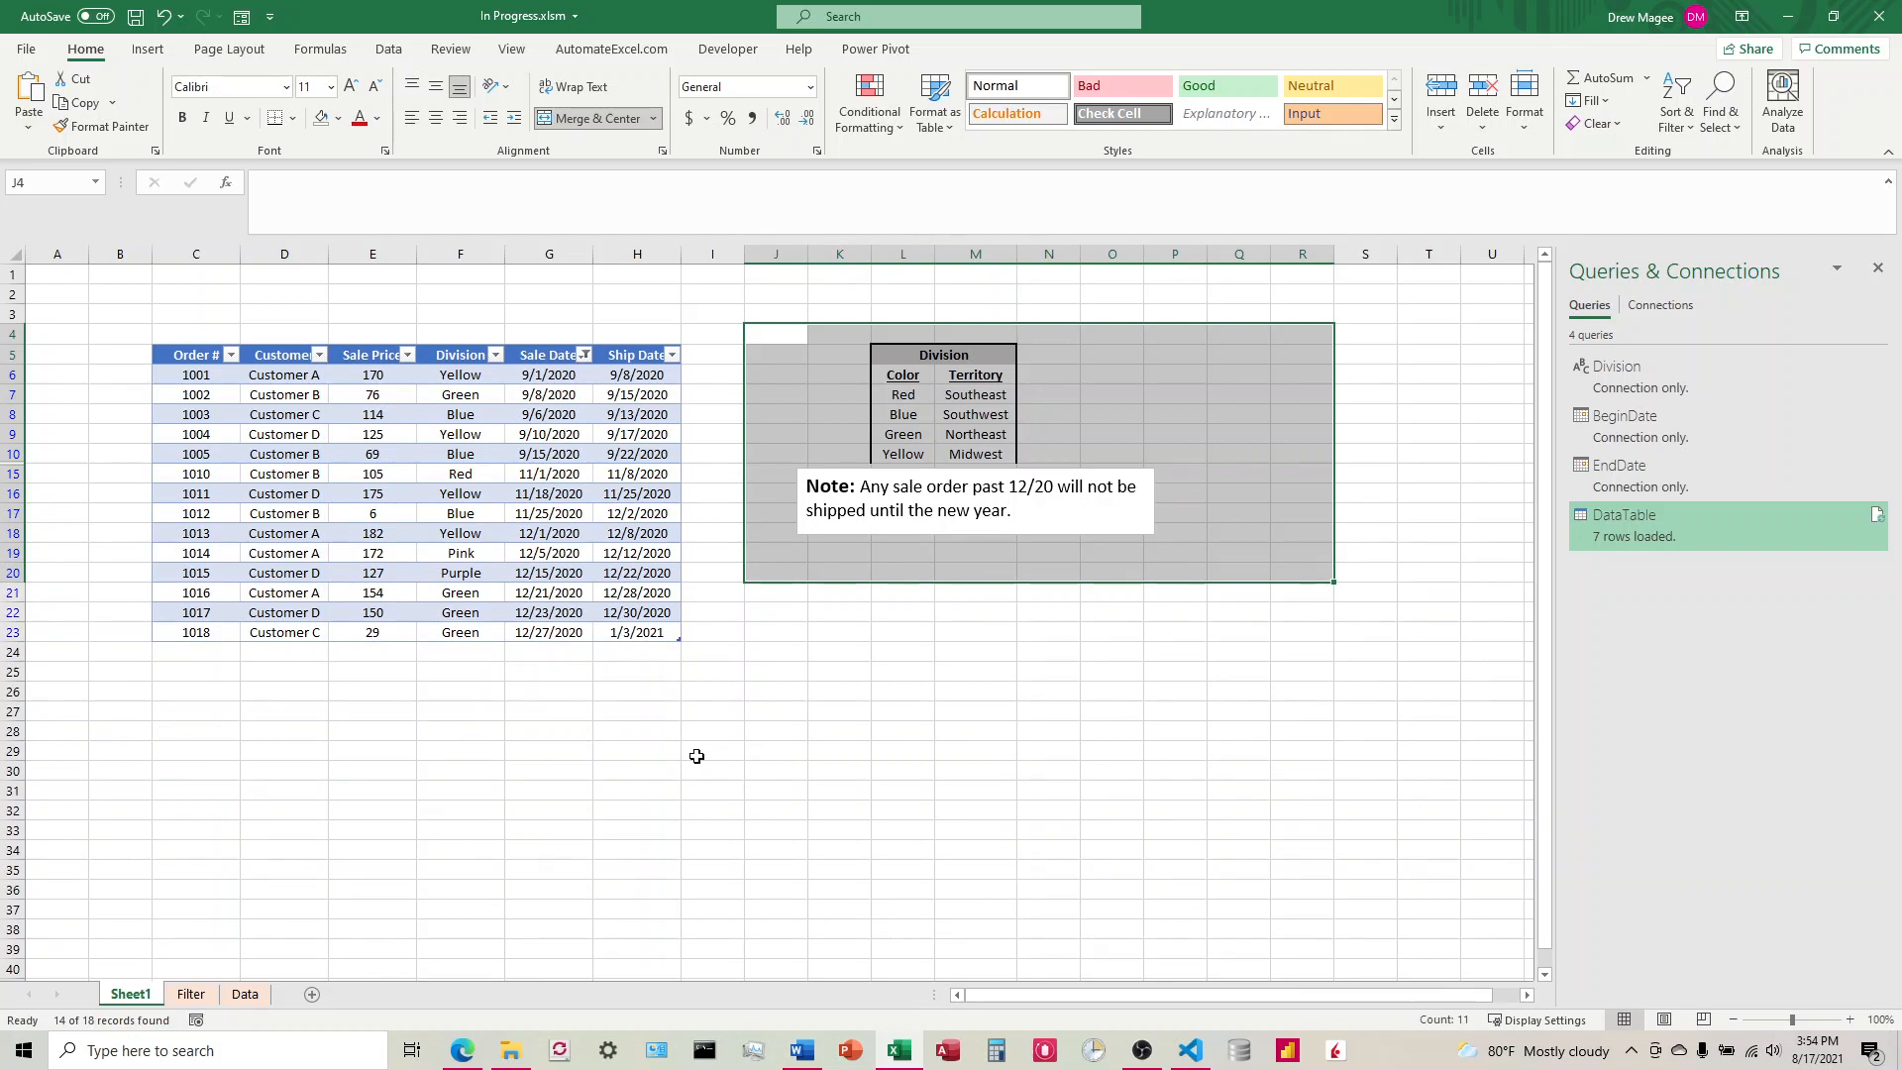
Step: Delete Sheet1, which holds the original orders table, from the workbook and confirm the deletion
left_click(474, 813)
right_click(136, 996)
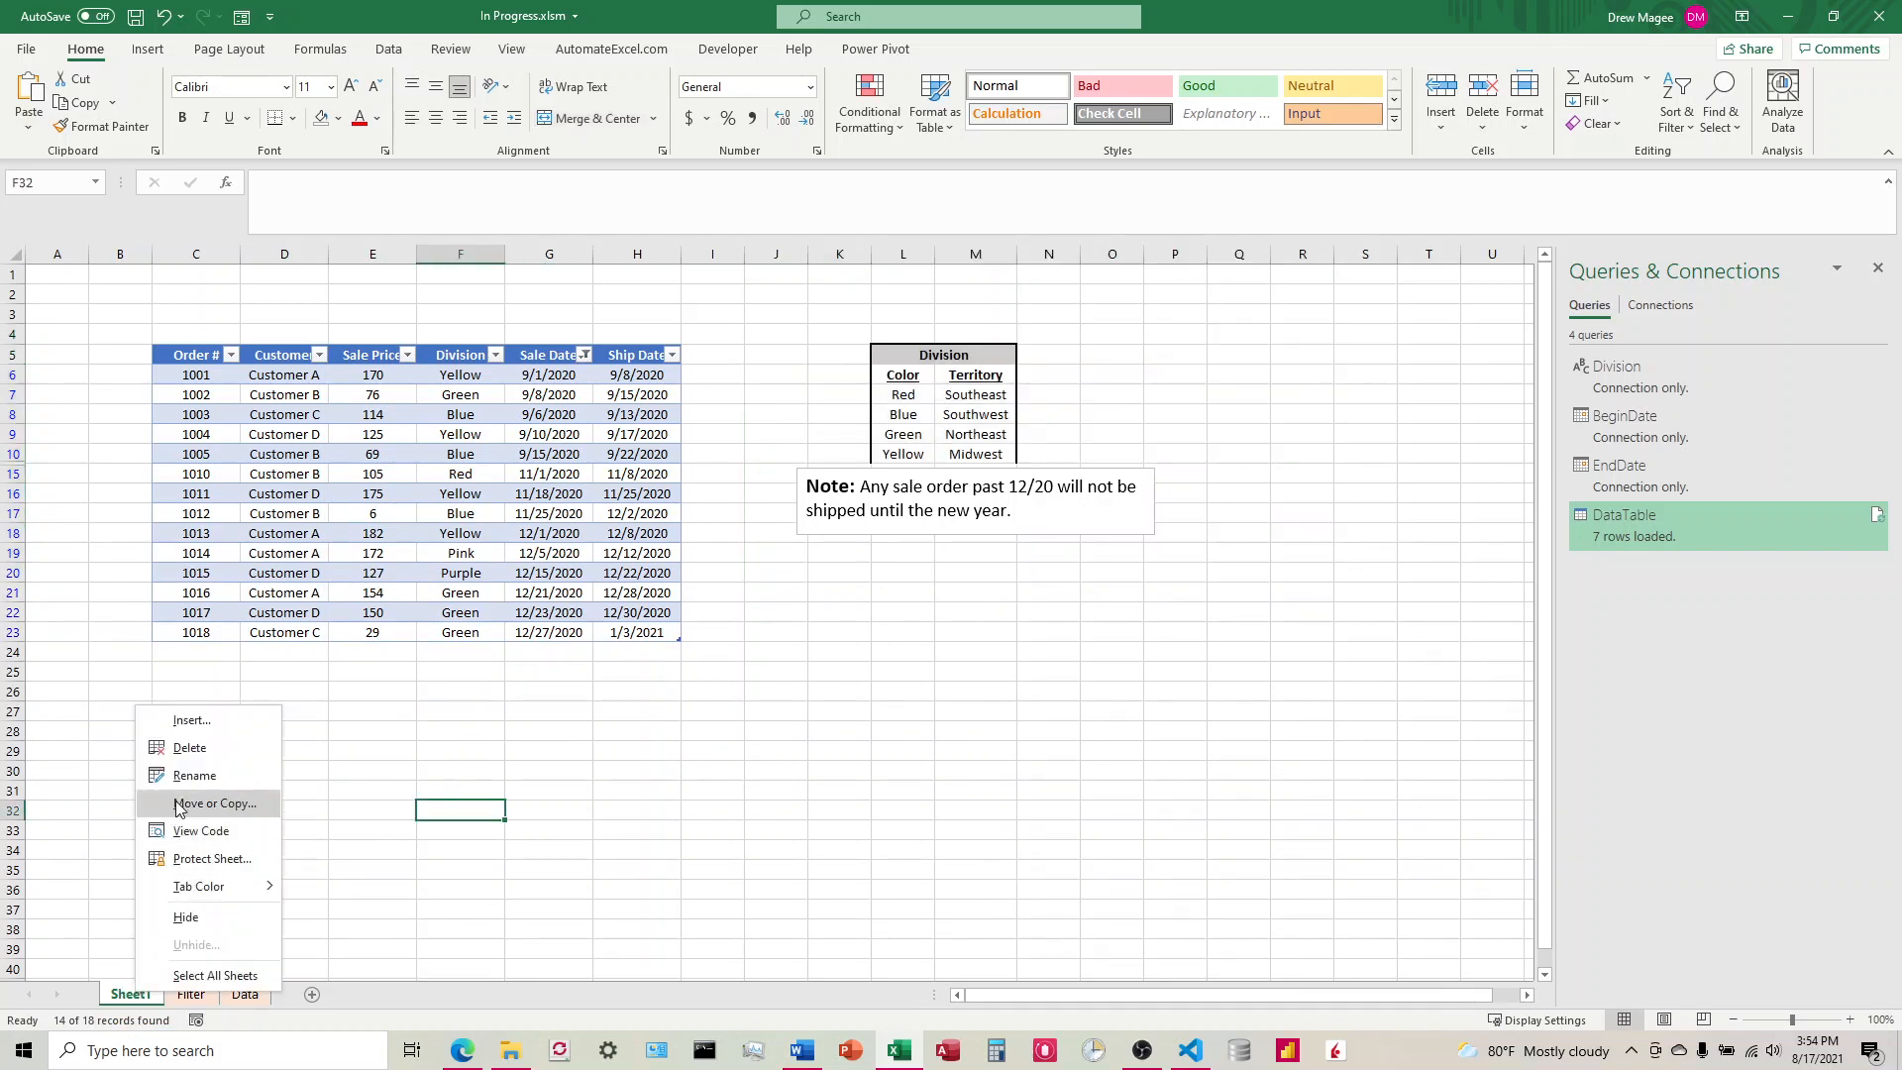
left_click(188, 748)
left_click(918, 580)
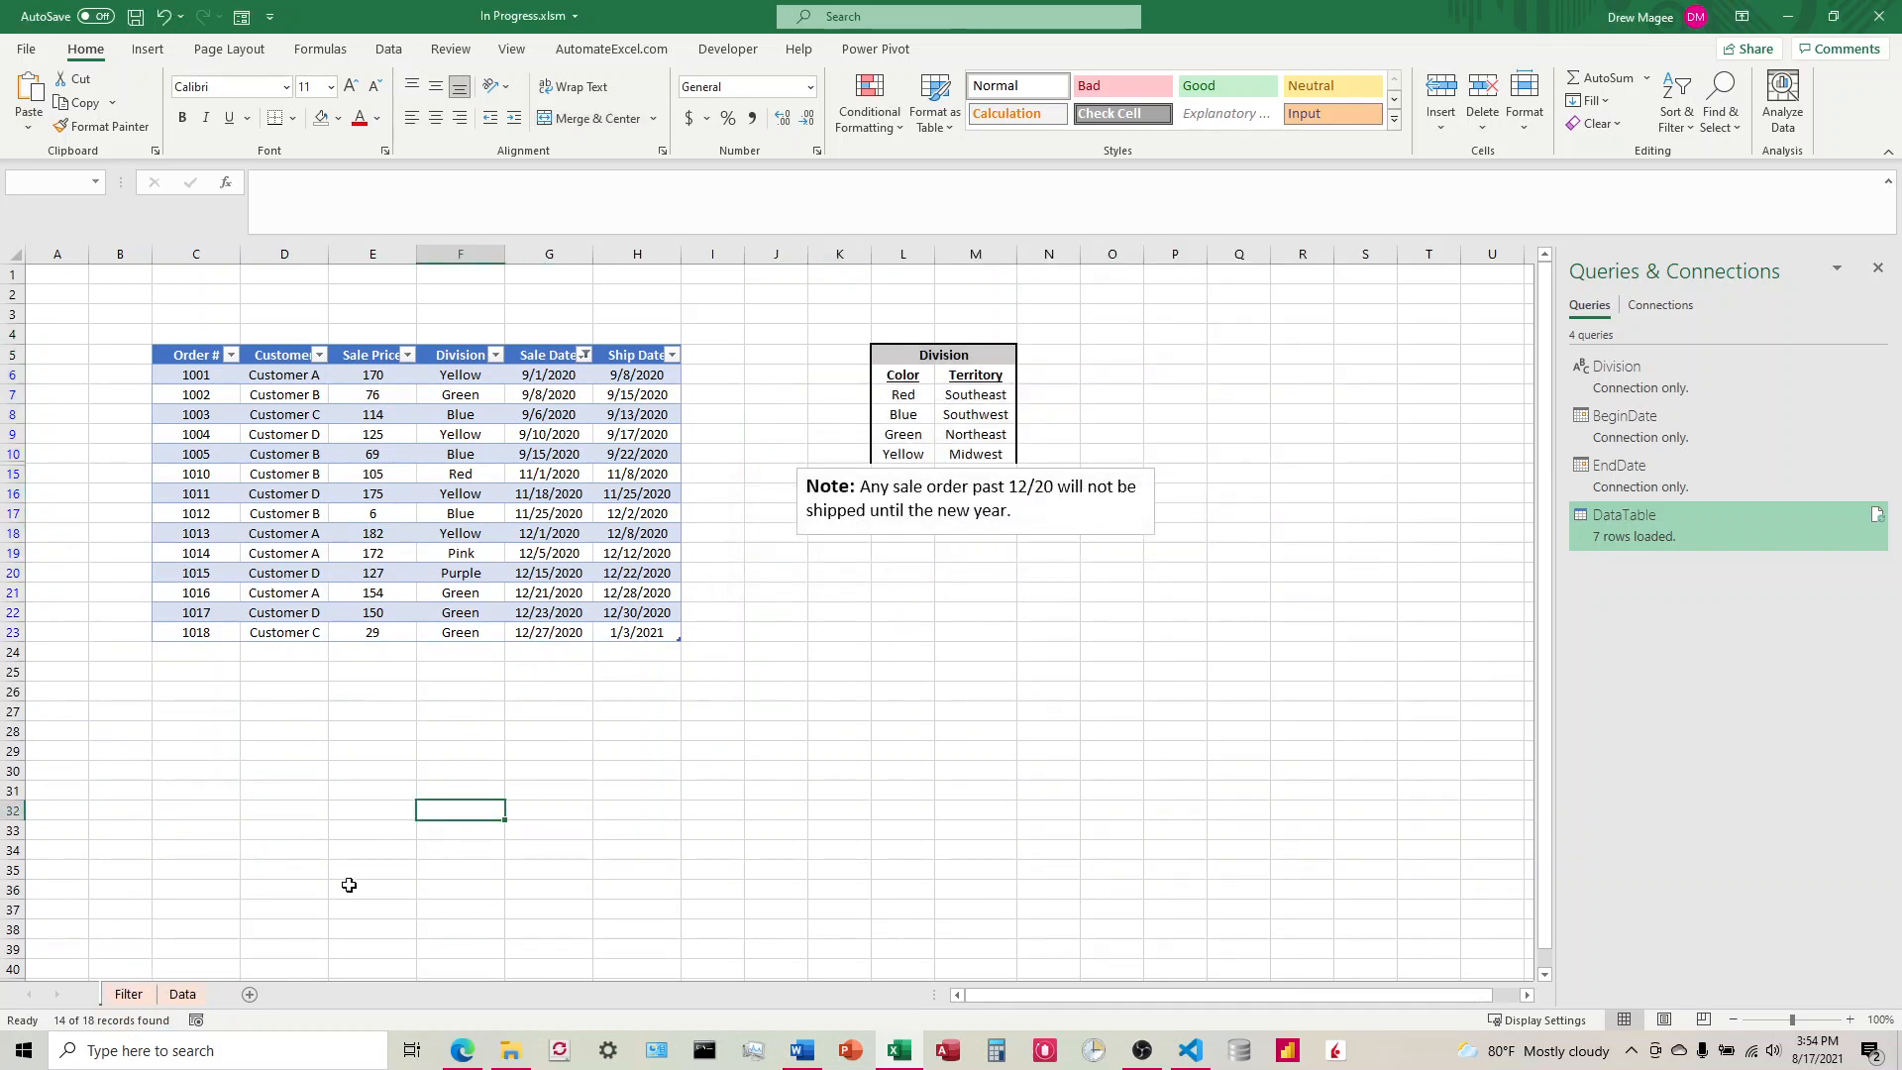
Step: Check the Data and Filter sheets, then hide the Data sheet
left_click(181, 995)
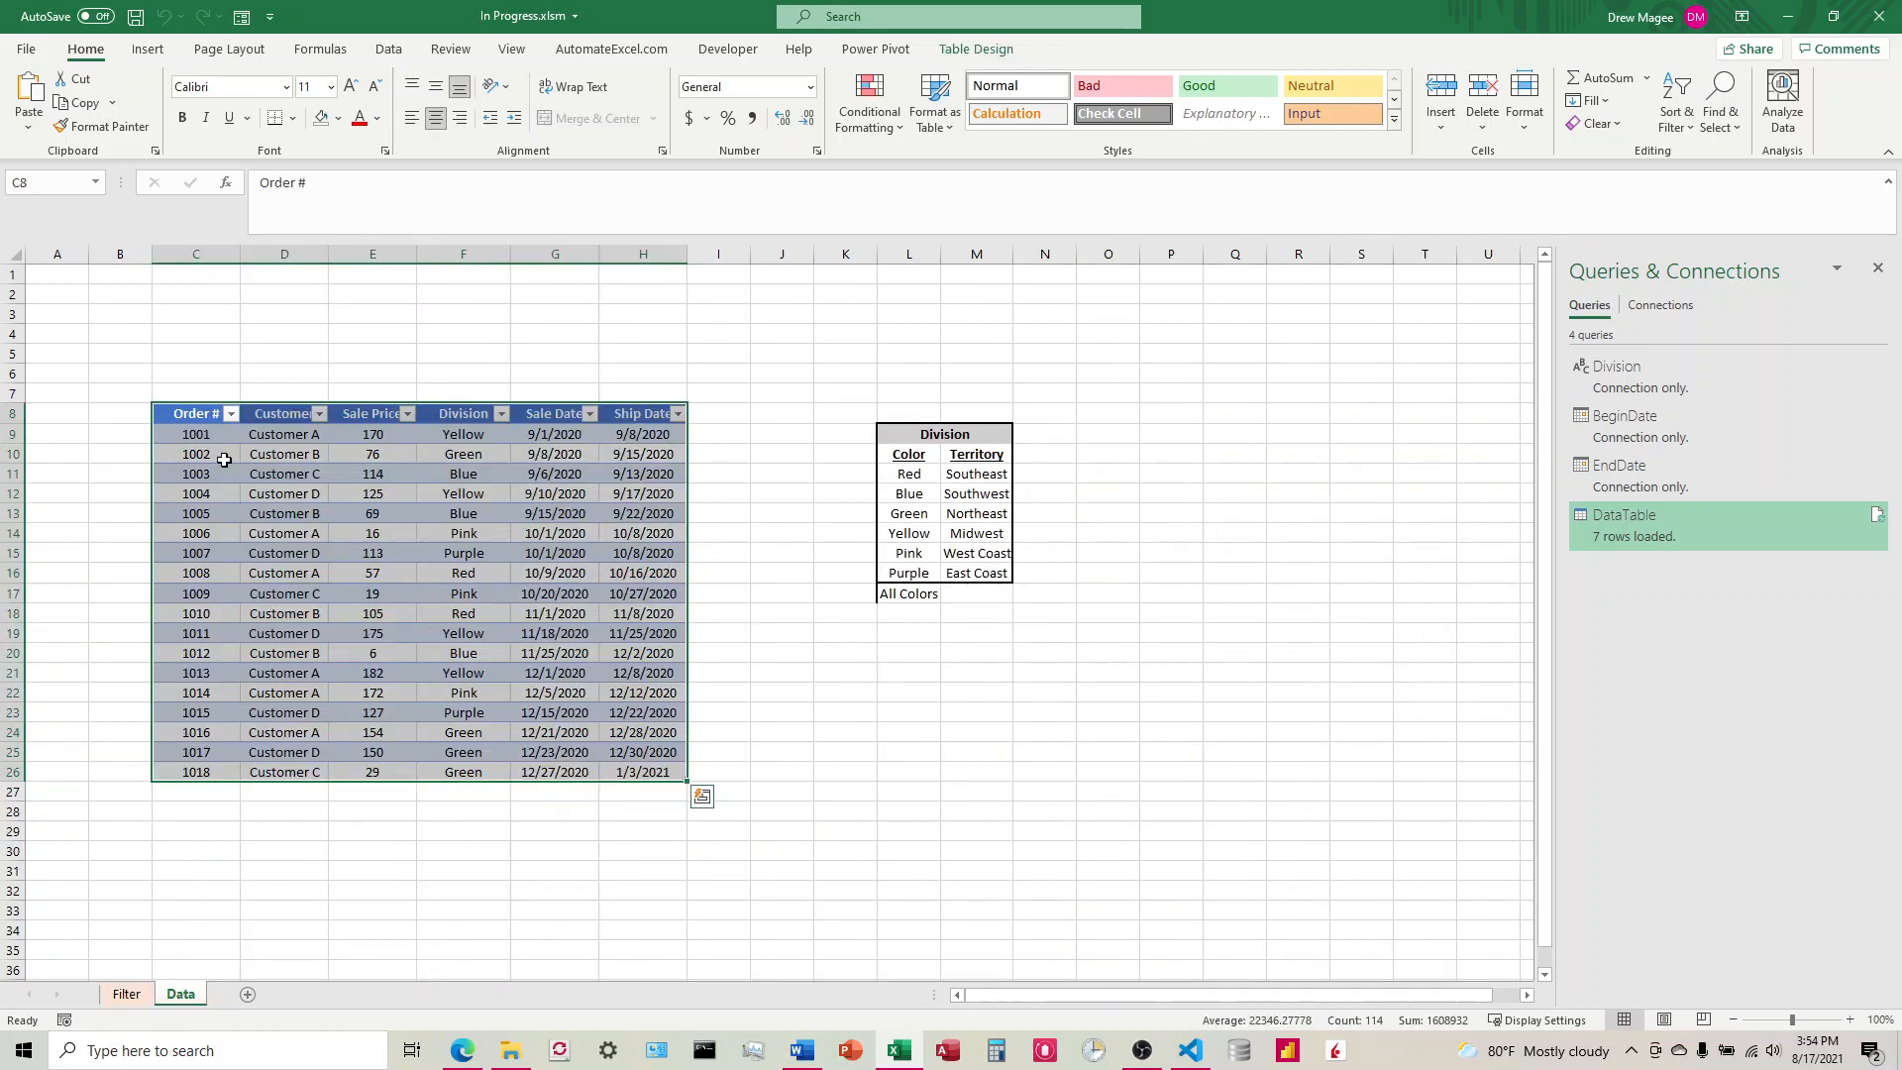
left_click(120, 997)
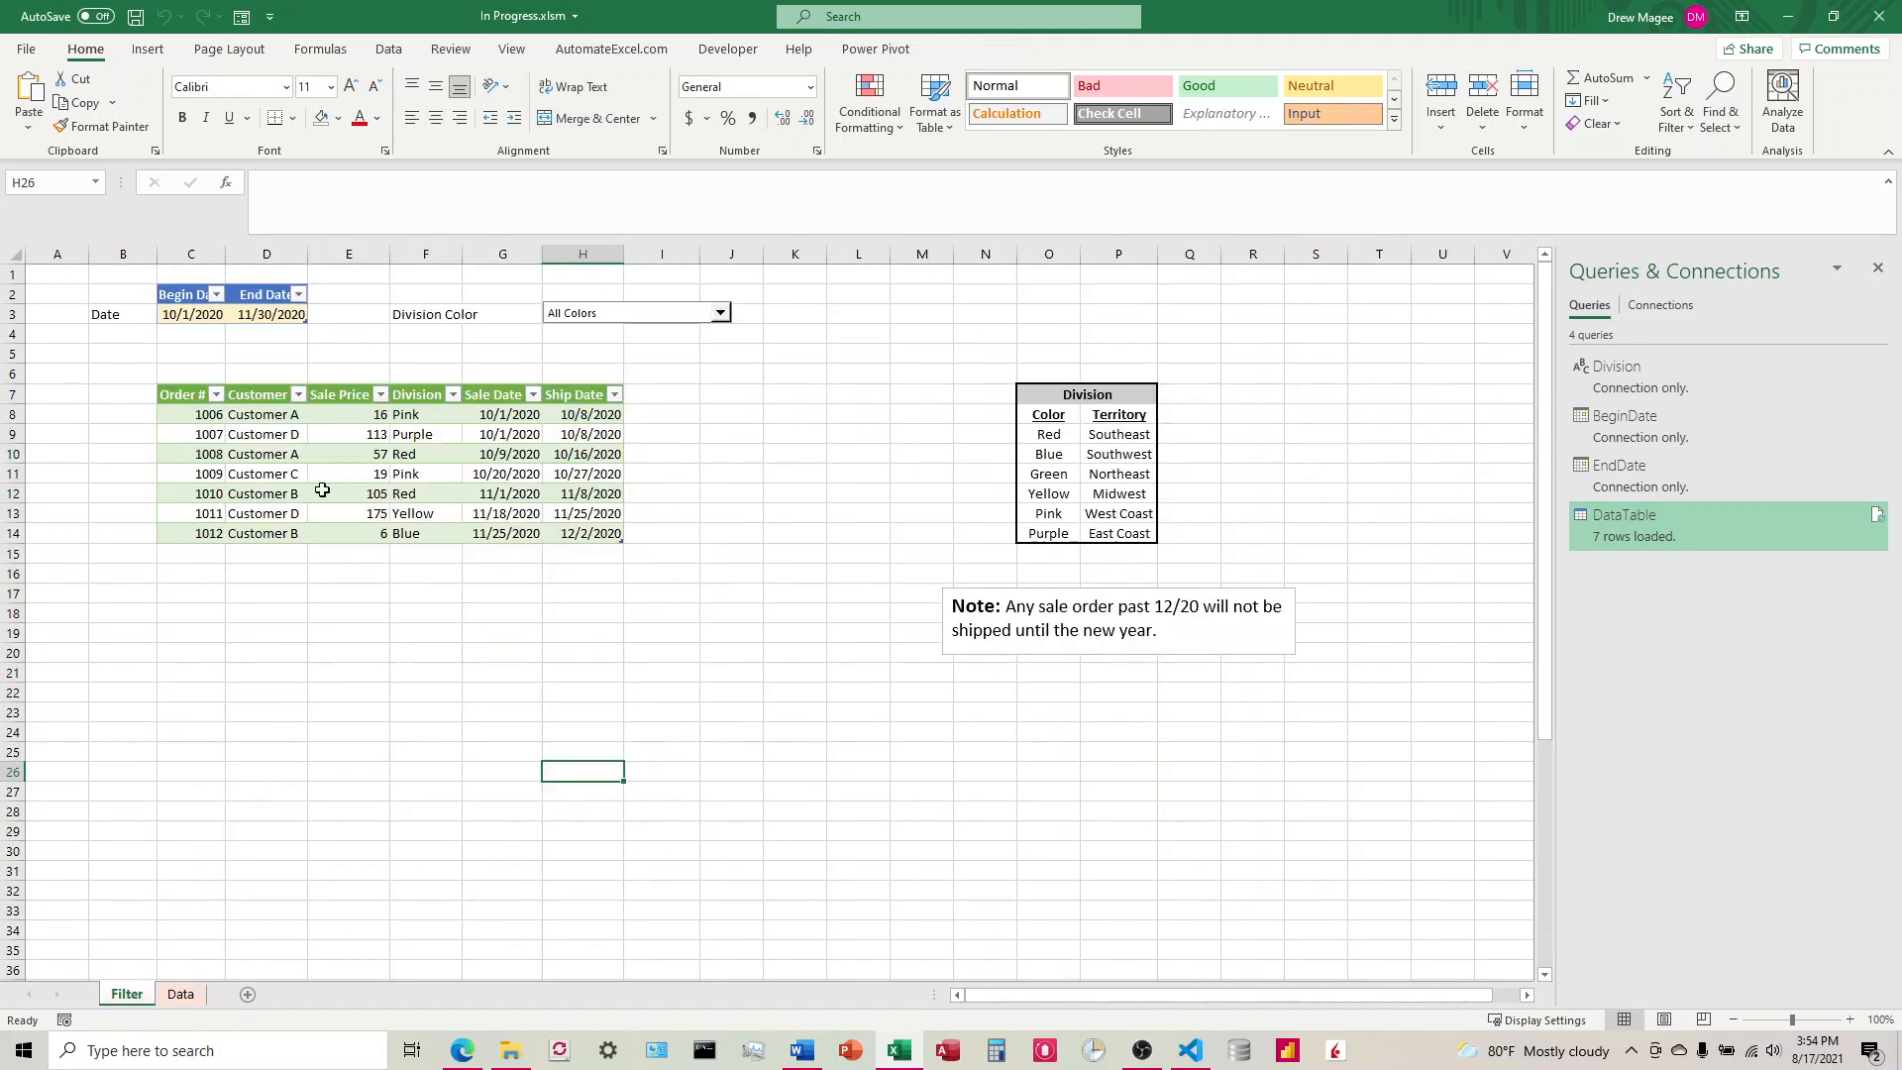
left_click(182, 997)
right_click(181, 997)
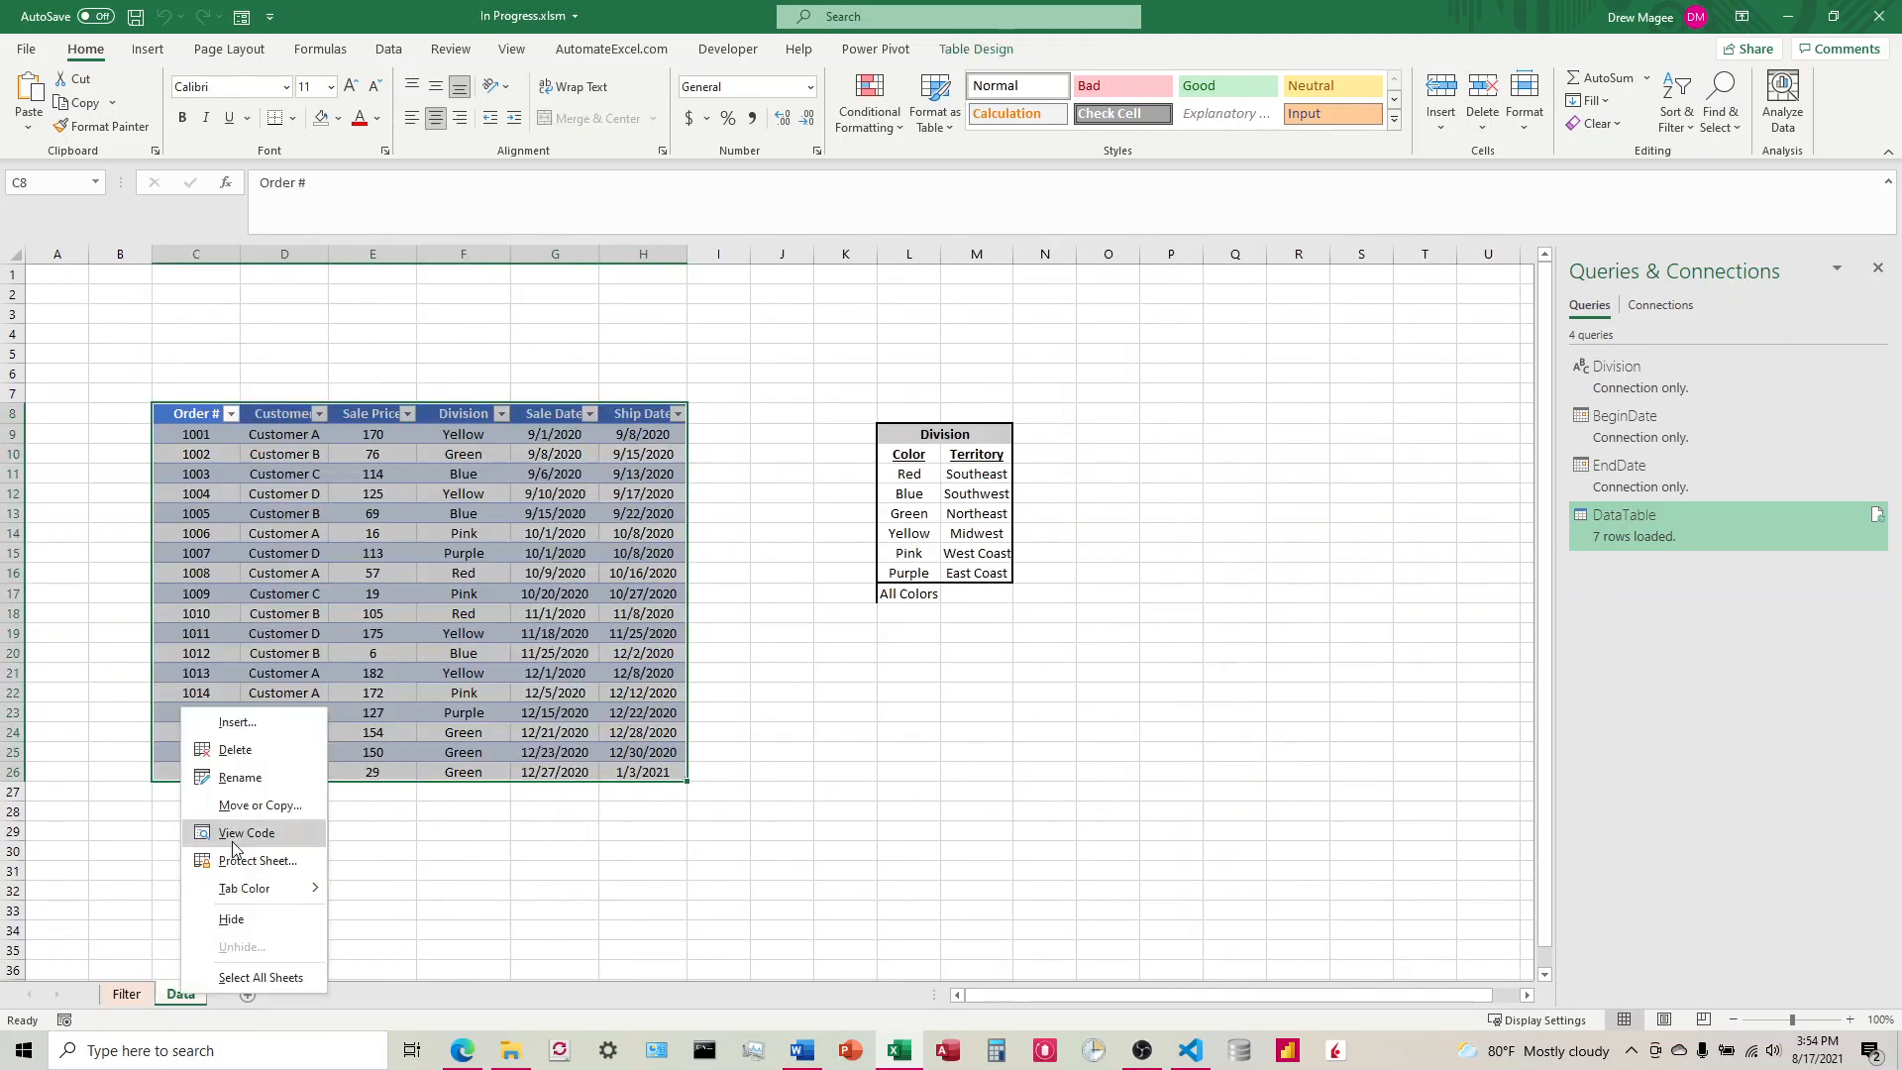
left_click(234, 919)
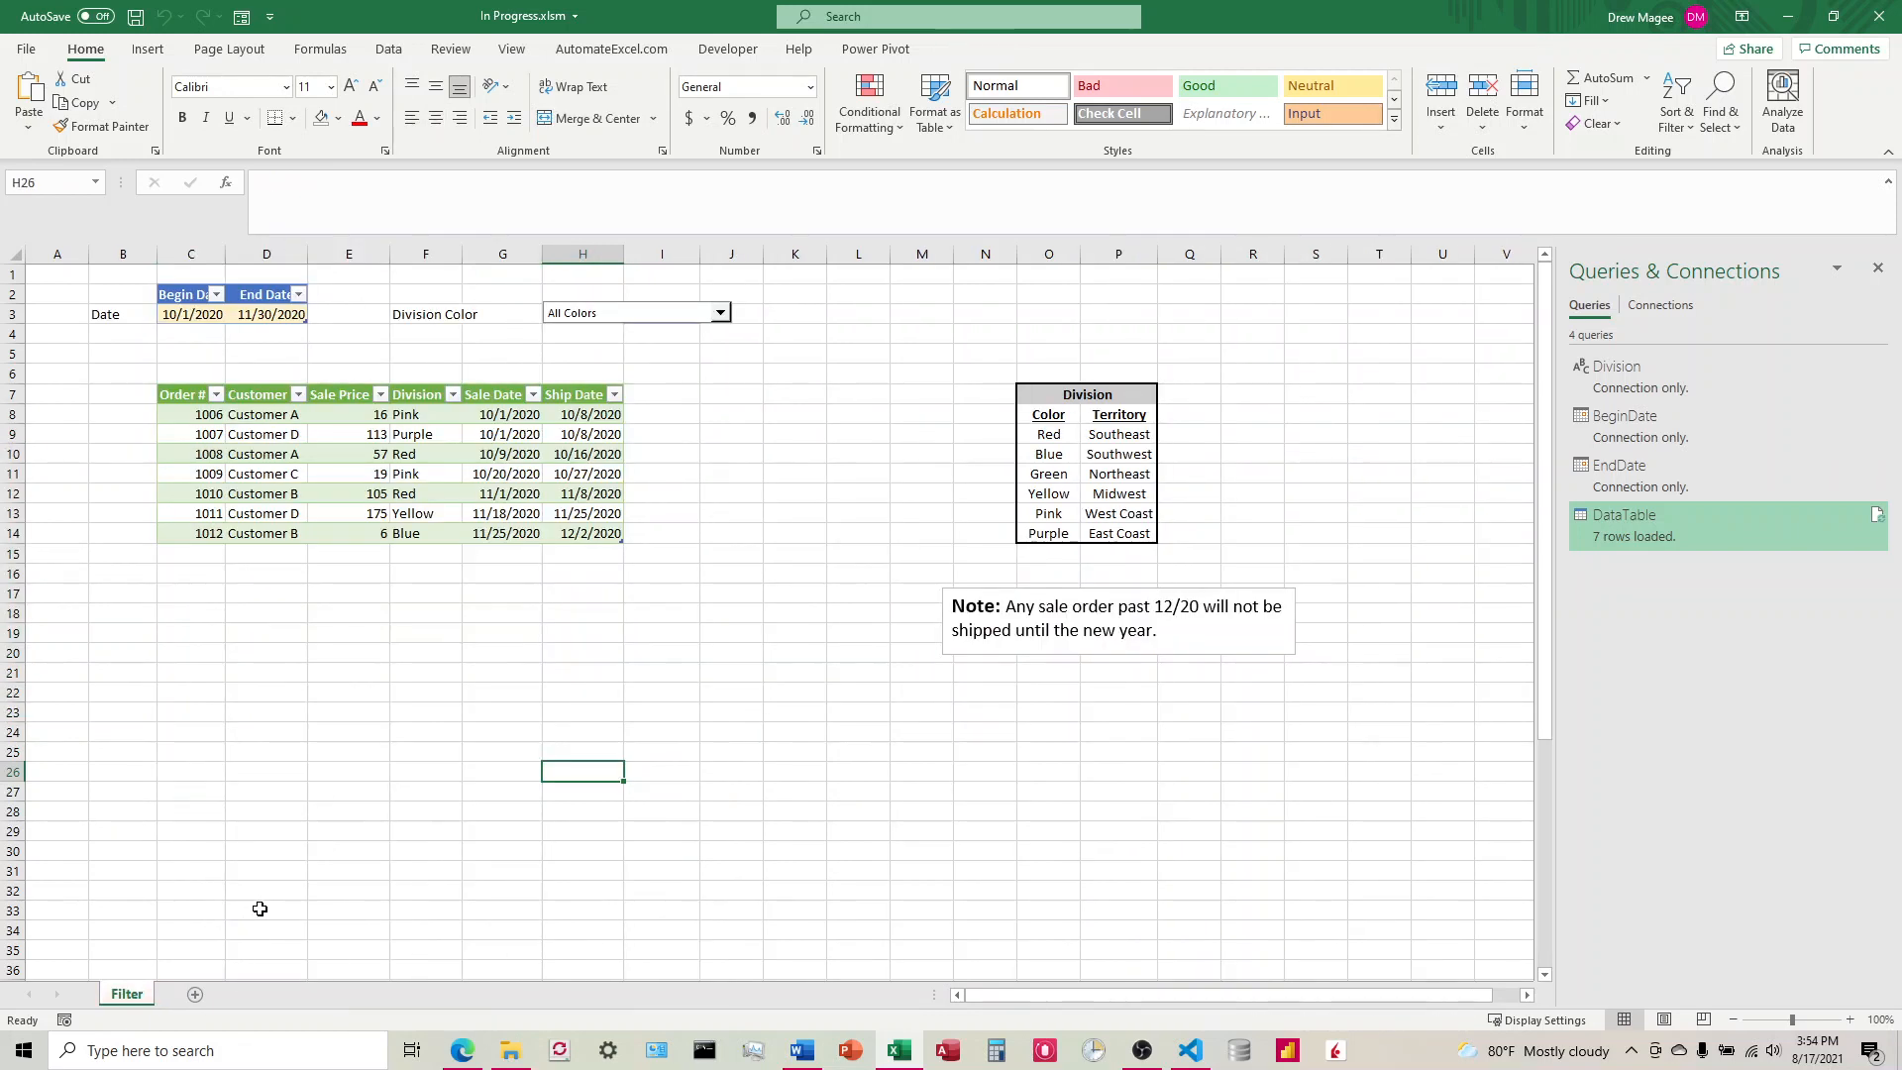
Step: Unhide the Data sheet and return to the Filter sheet
right_click(139, 995)
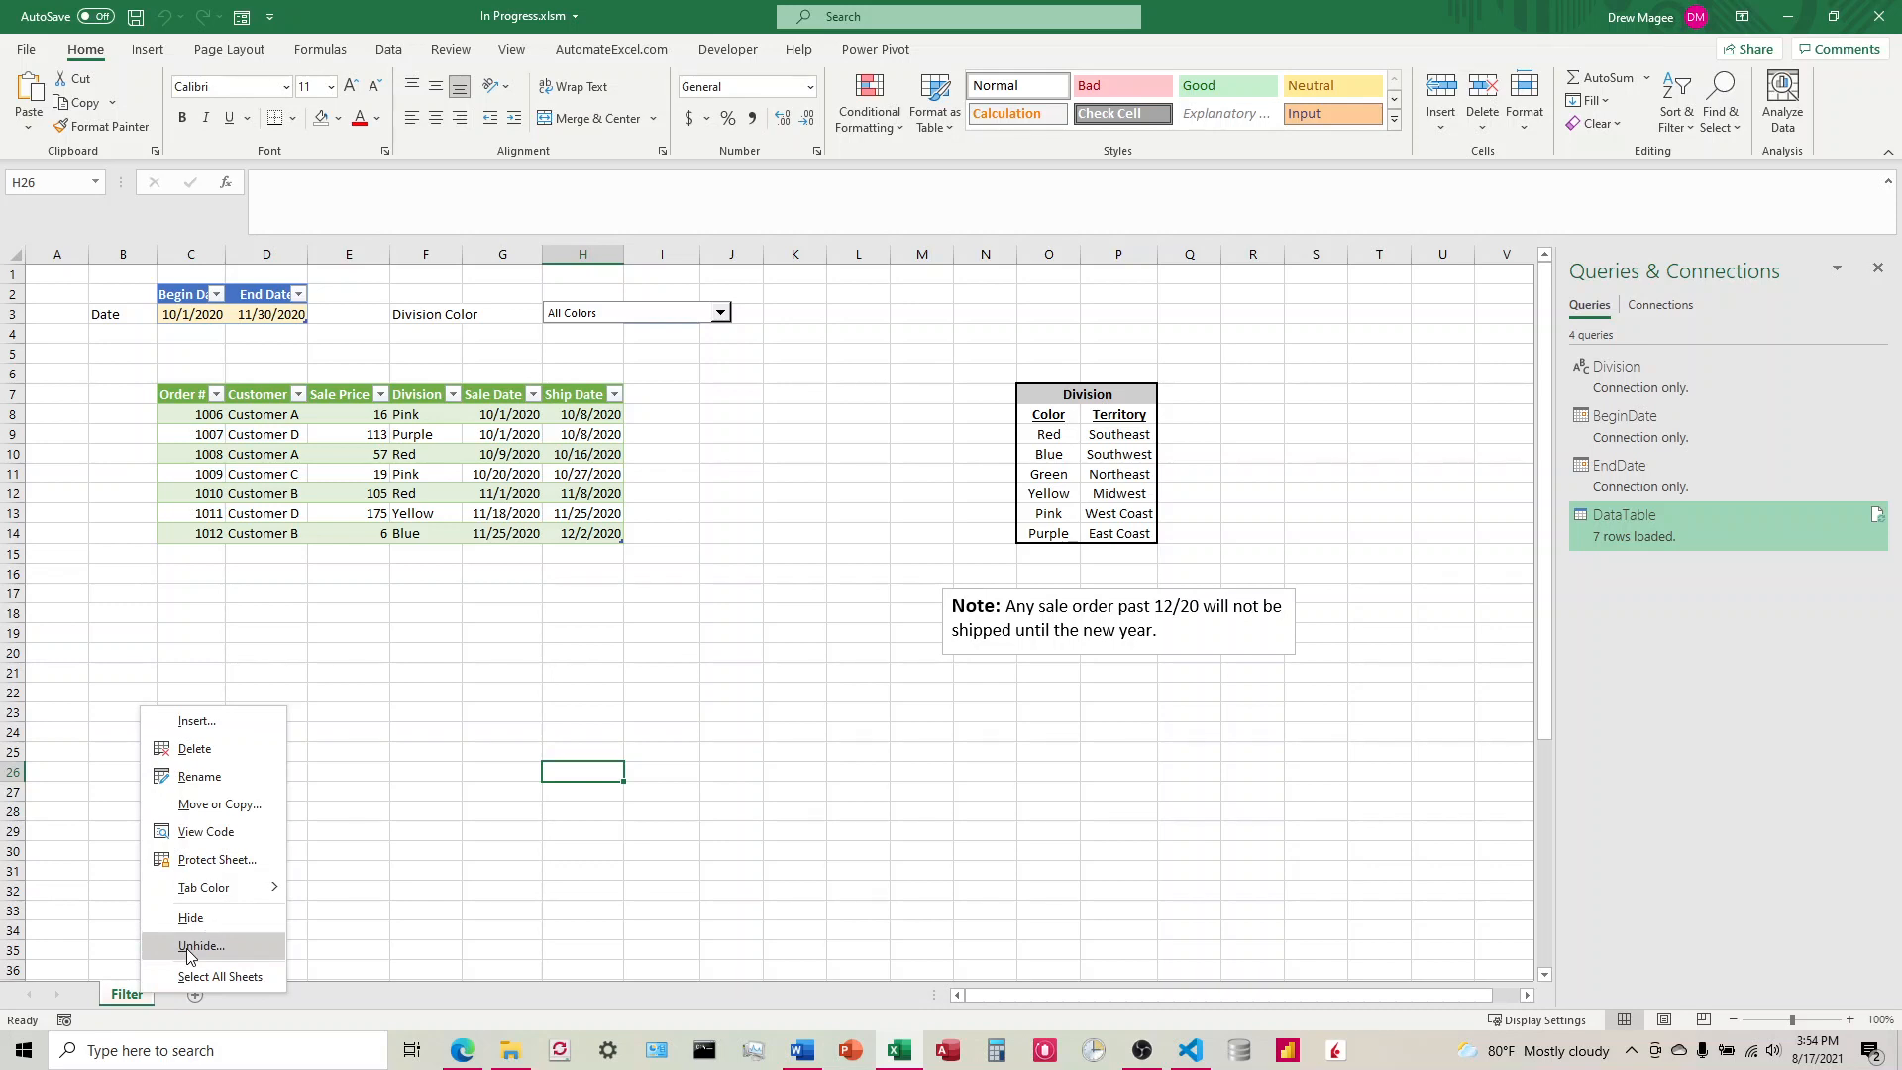
right_click(119, 995)
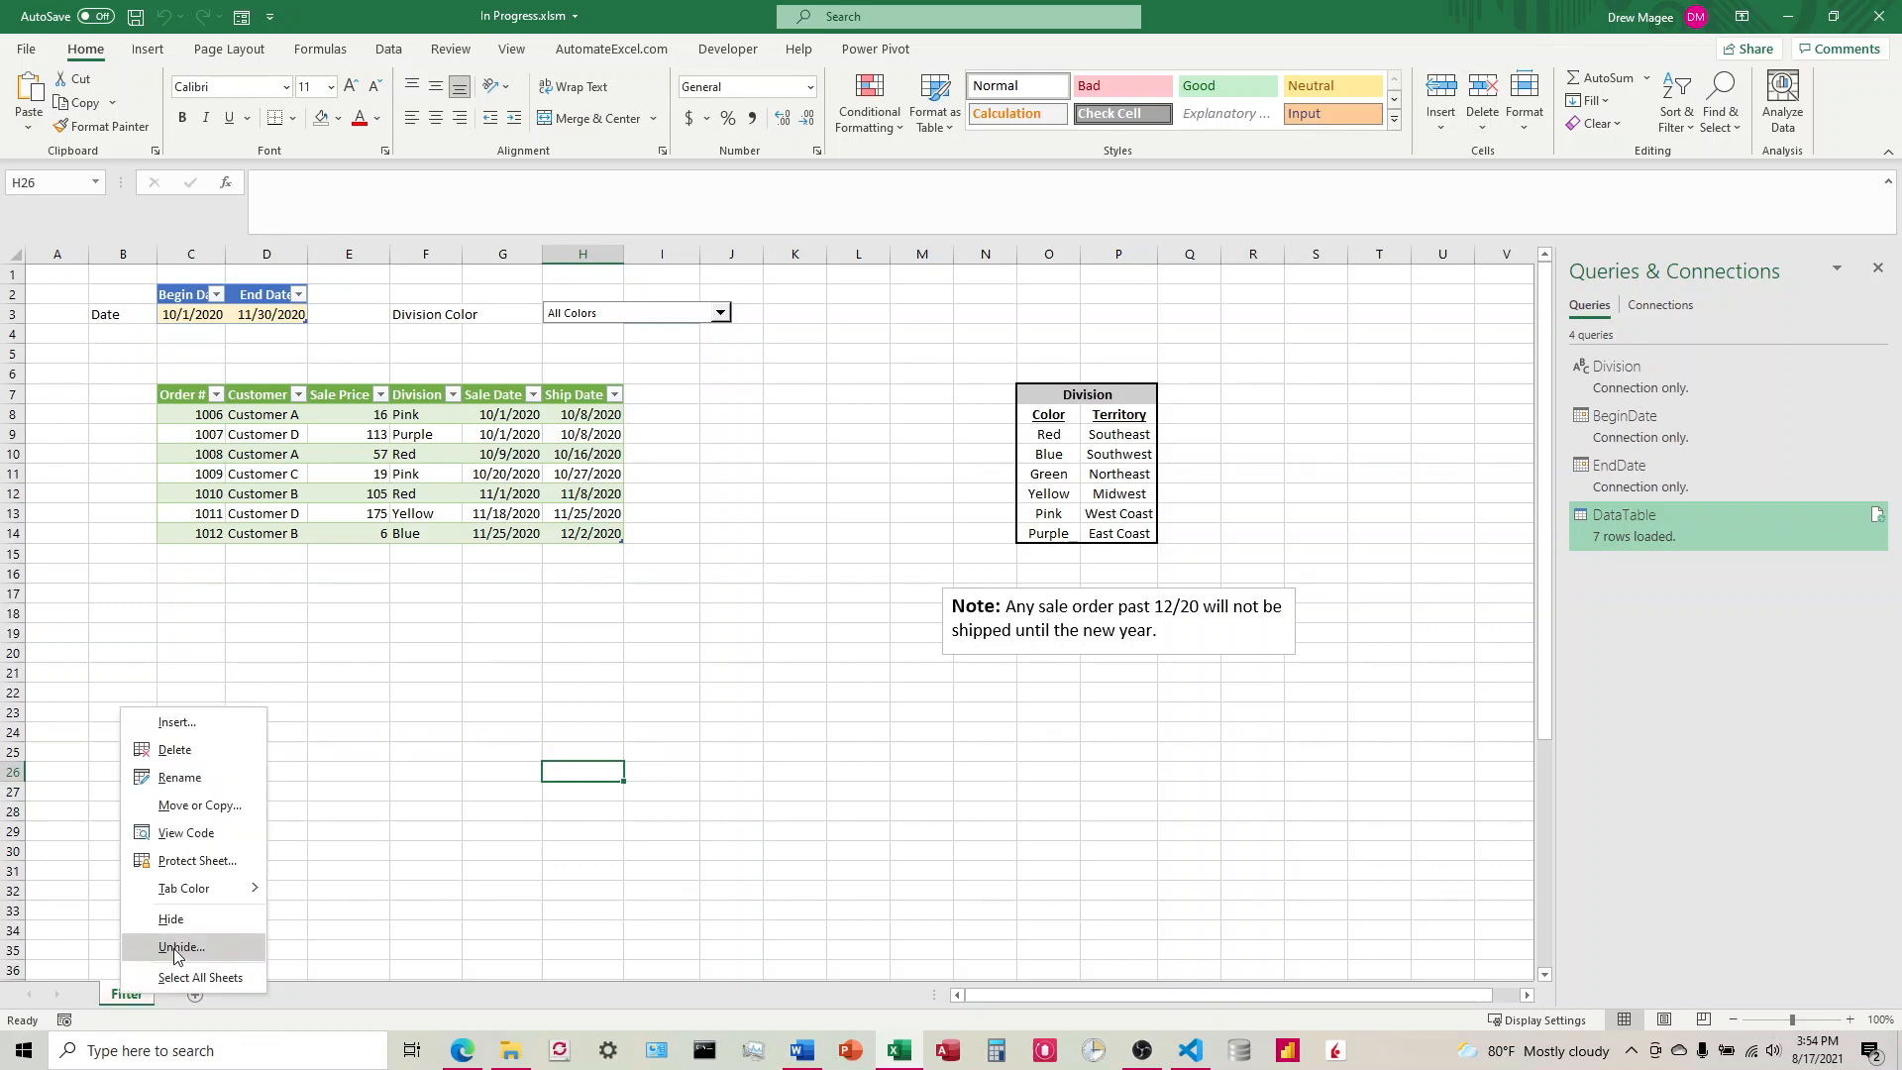
left_click(176, 948)
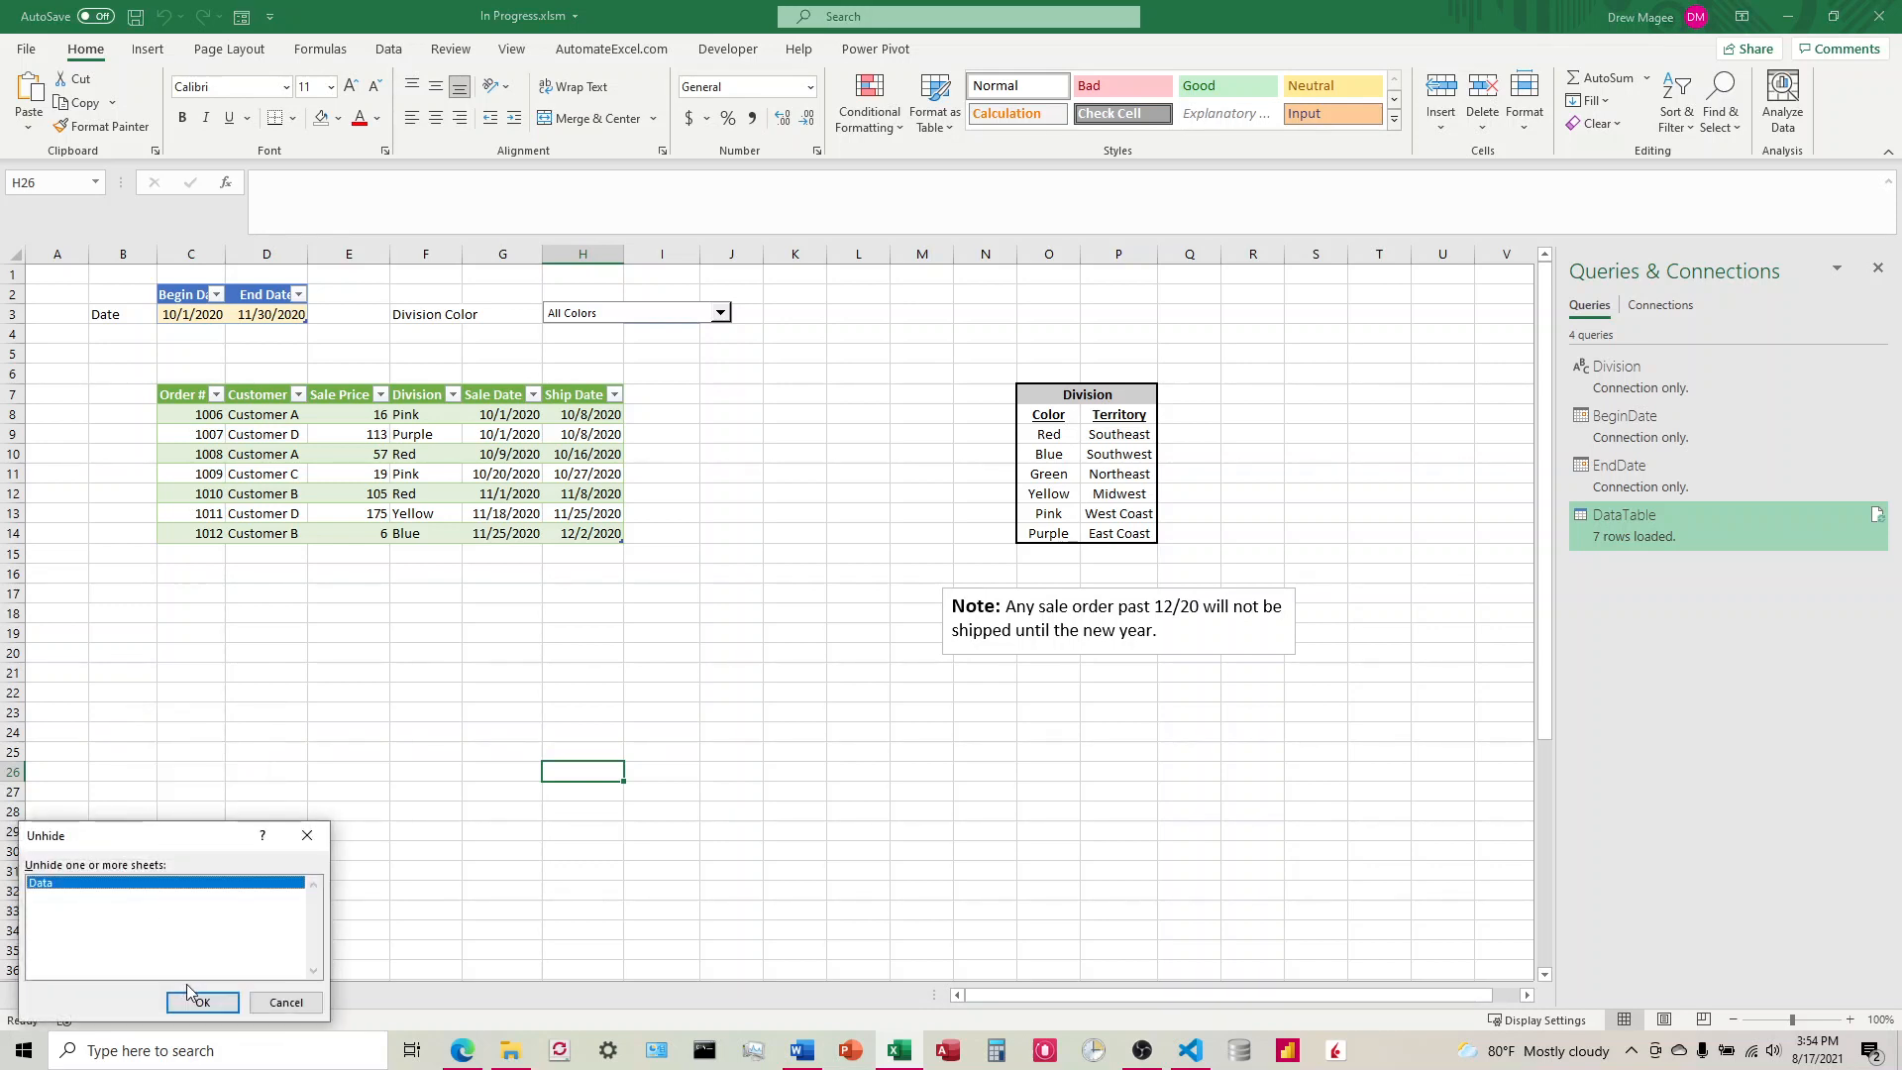
left_click(202, 1003)
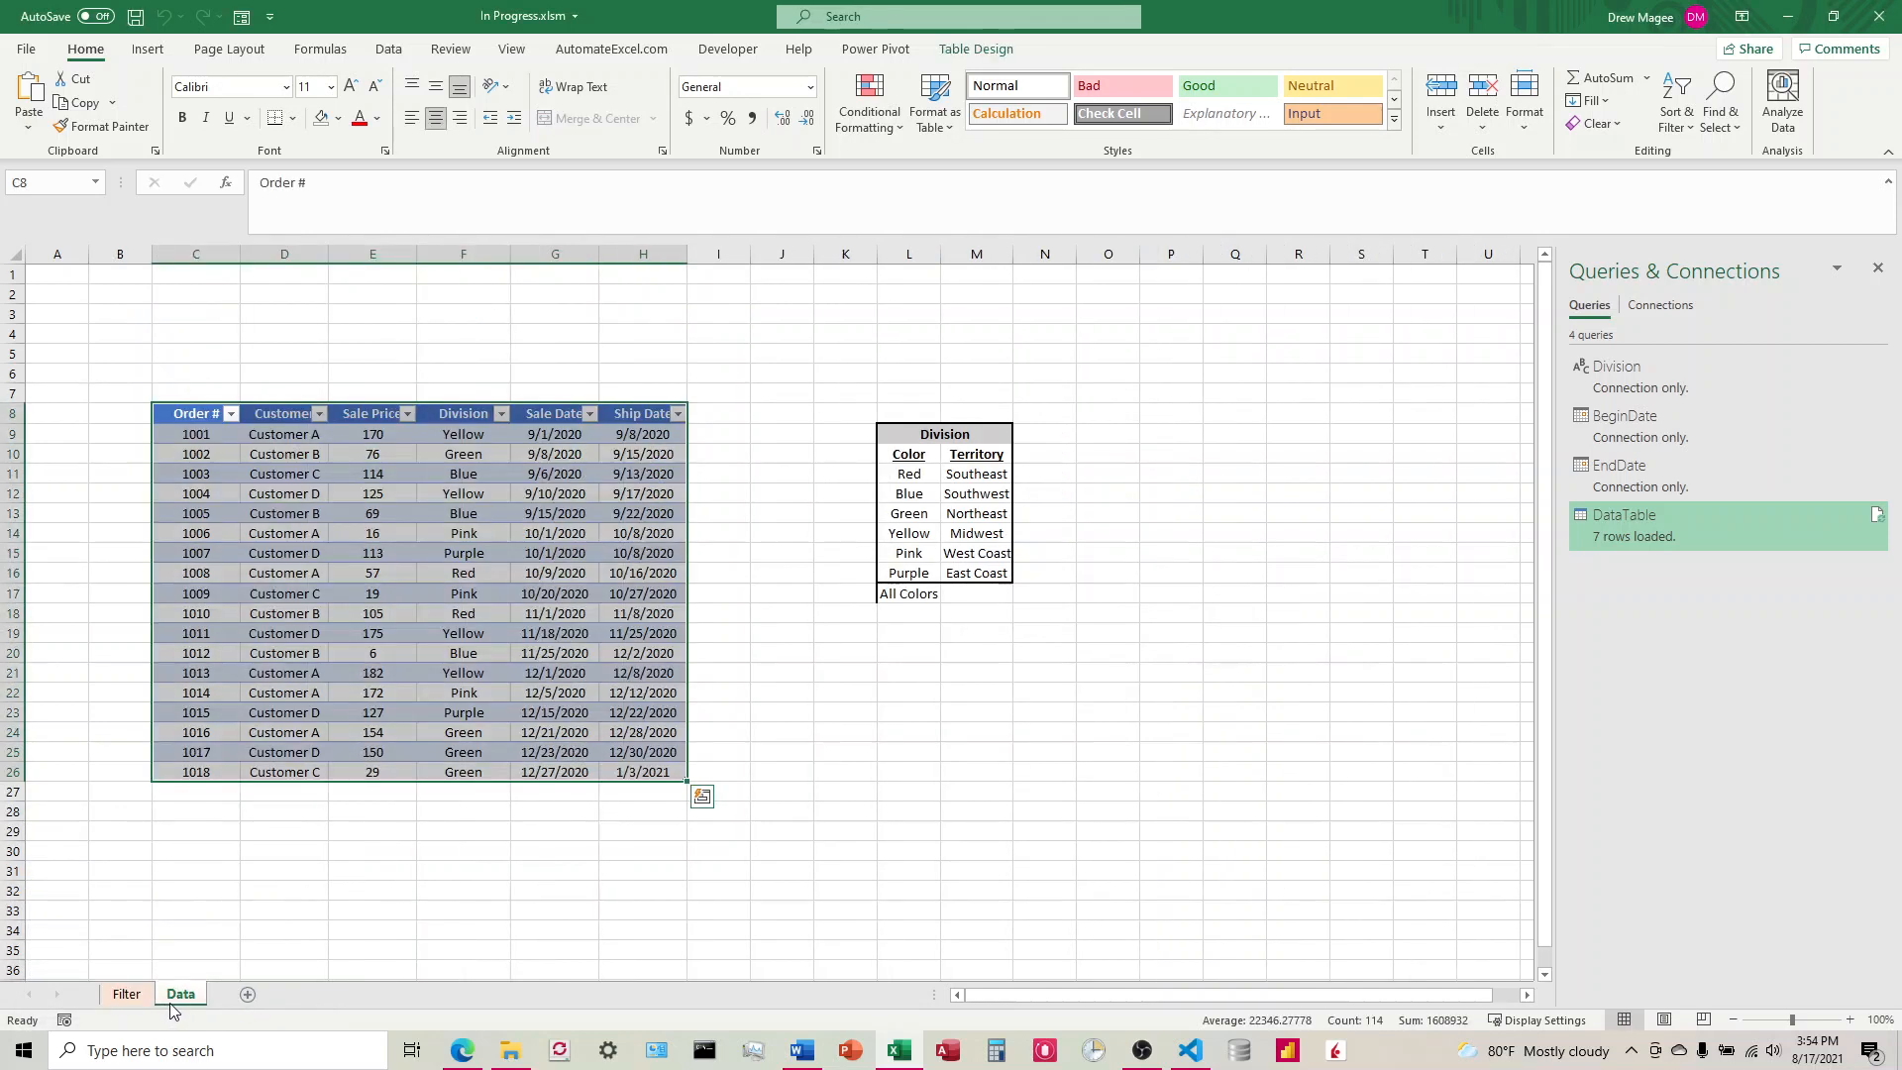
left_click(124, 995)
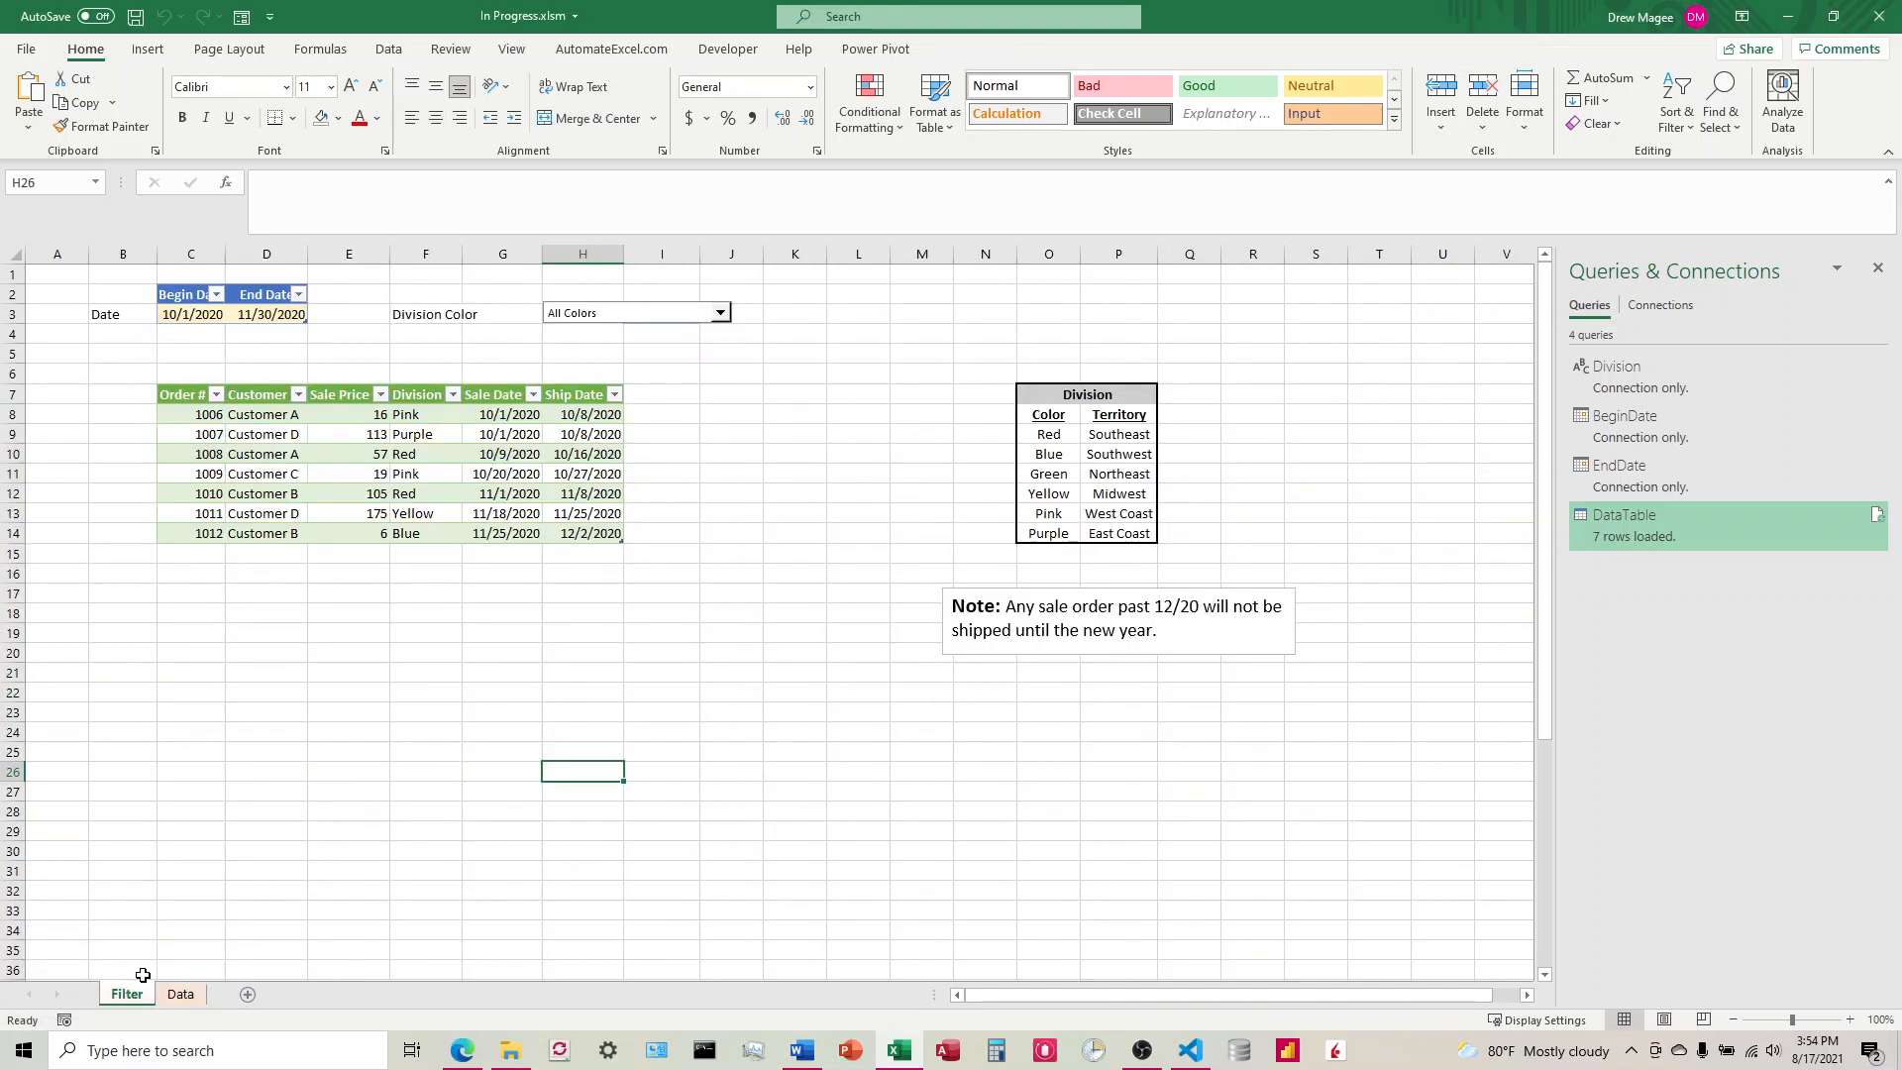